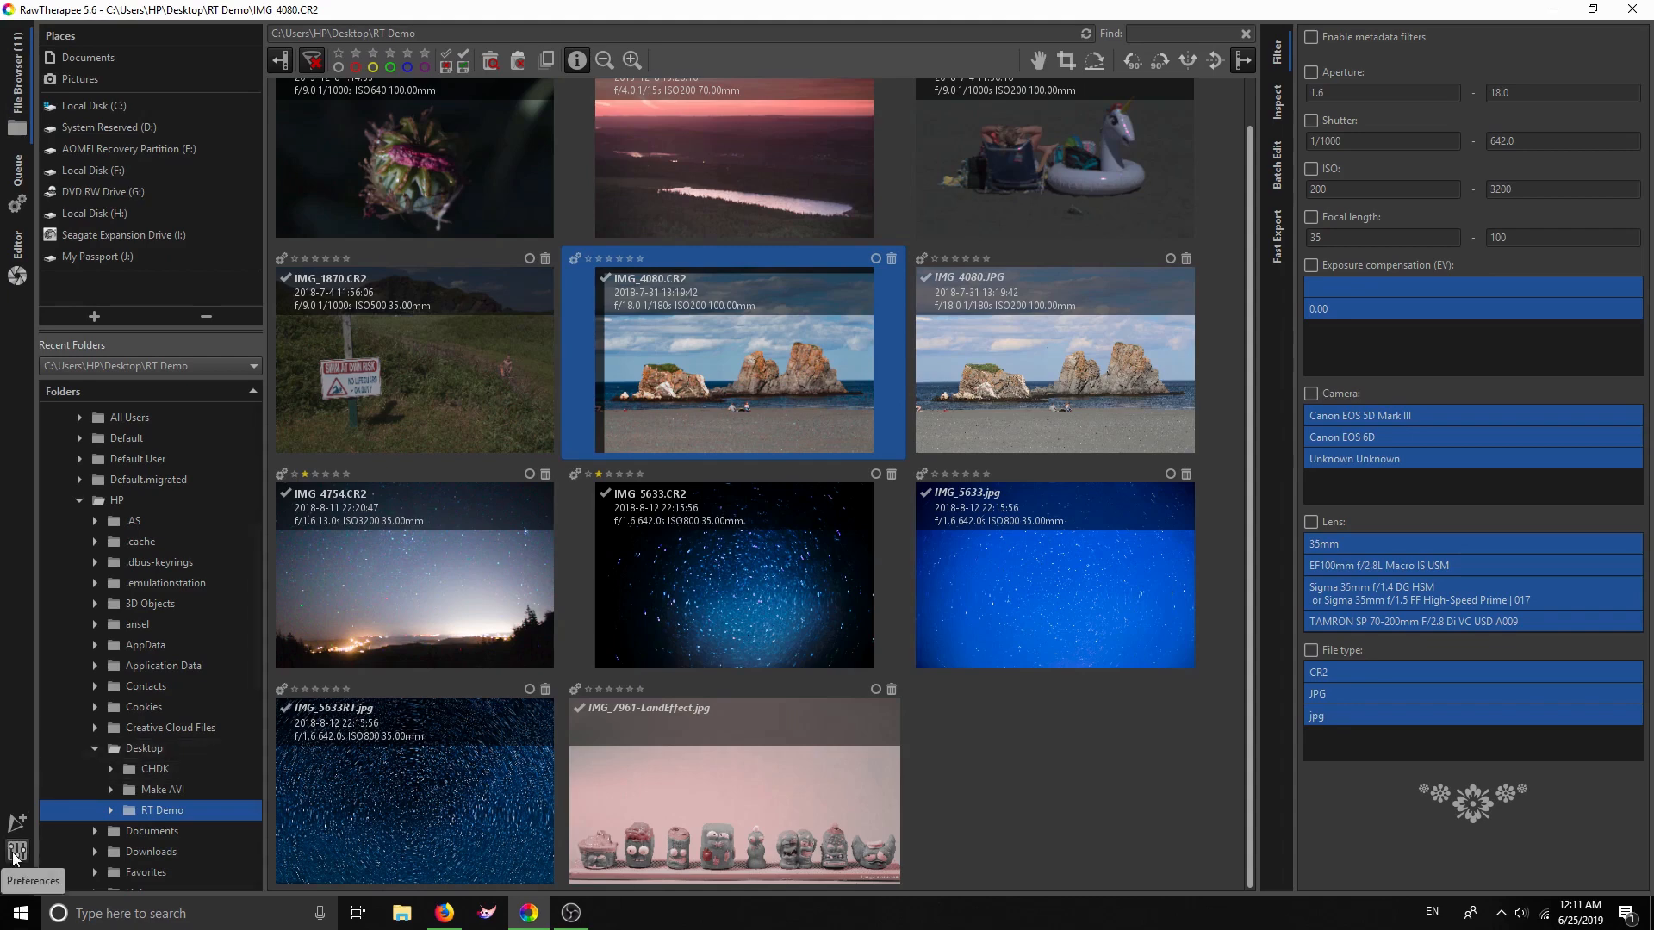
Switch to Firefox to show the RawTherapee 5.6 release announcement on the RawTherapee blog
{"action": "left_click", "coordinate": [444, 913]}
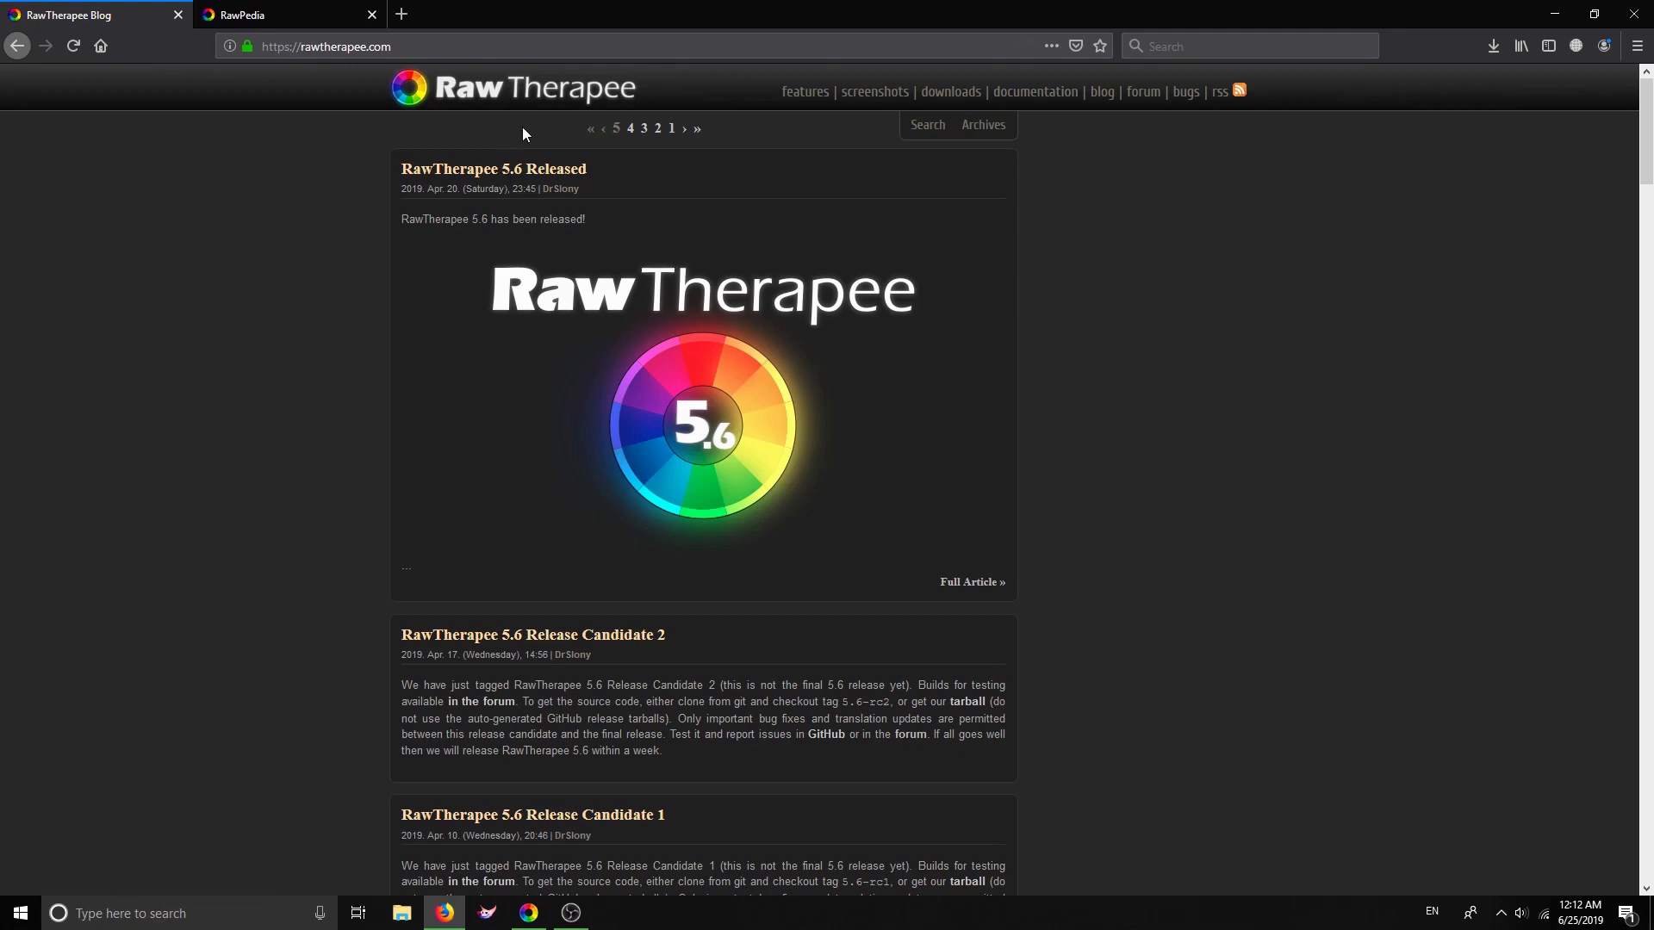
On the RawPedia Main Page, find the Color Tab section and open the Film Simulation article
{"action": "left_click", "coordinate": [297, 16]}
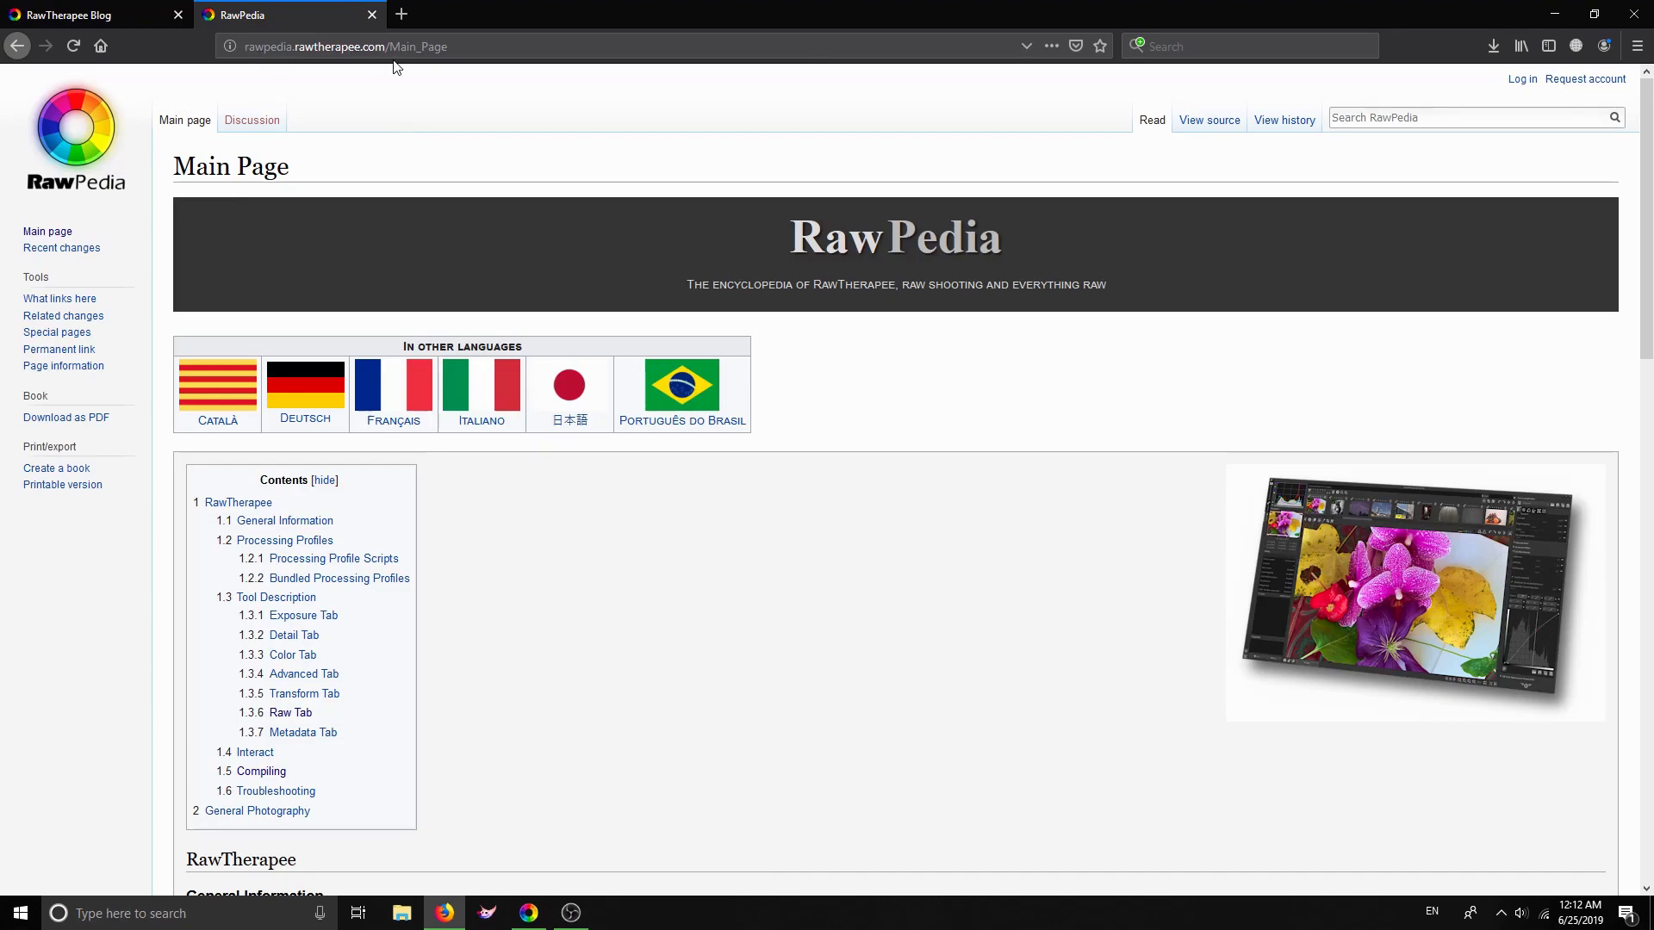
{"action": "left_click_drag", "start_coordinate": [1645, 217], "coordinate": [1651, 464]}
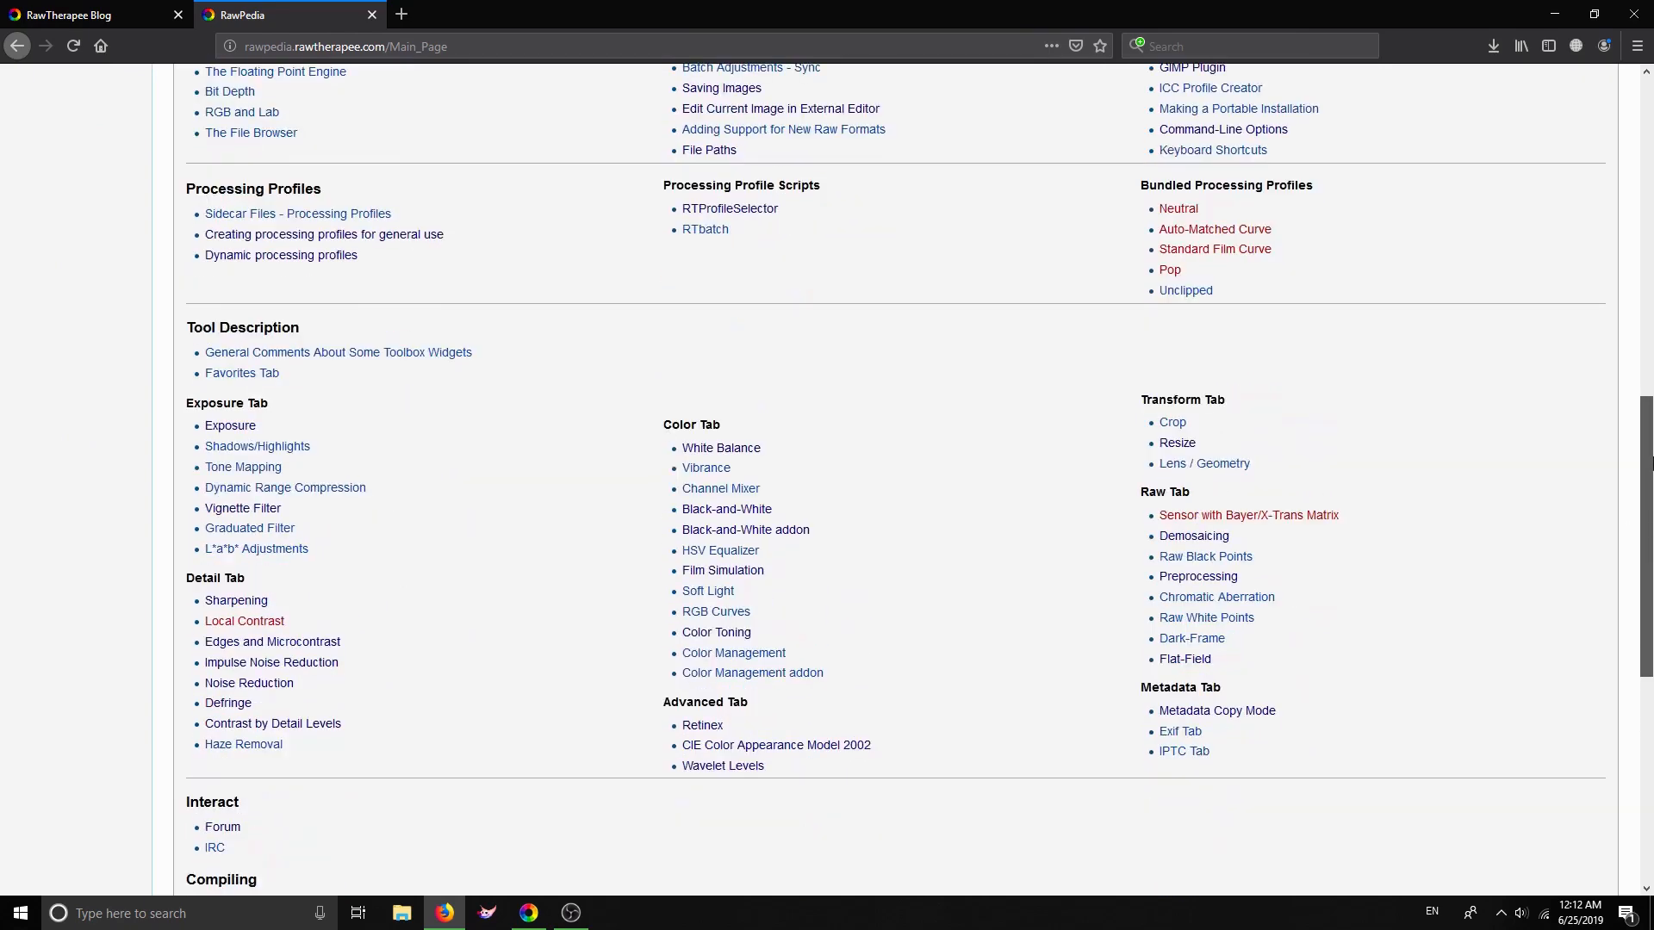
{"action": "left_click", "coordinate": [735, 575]}
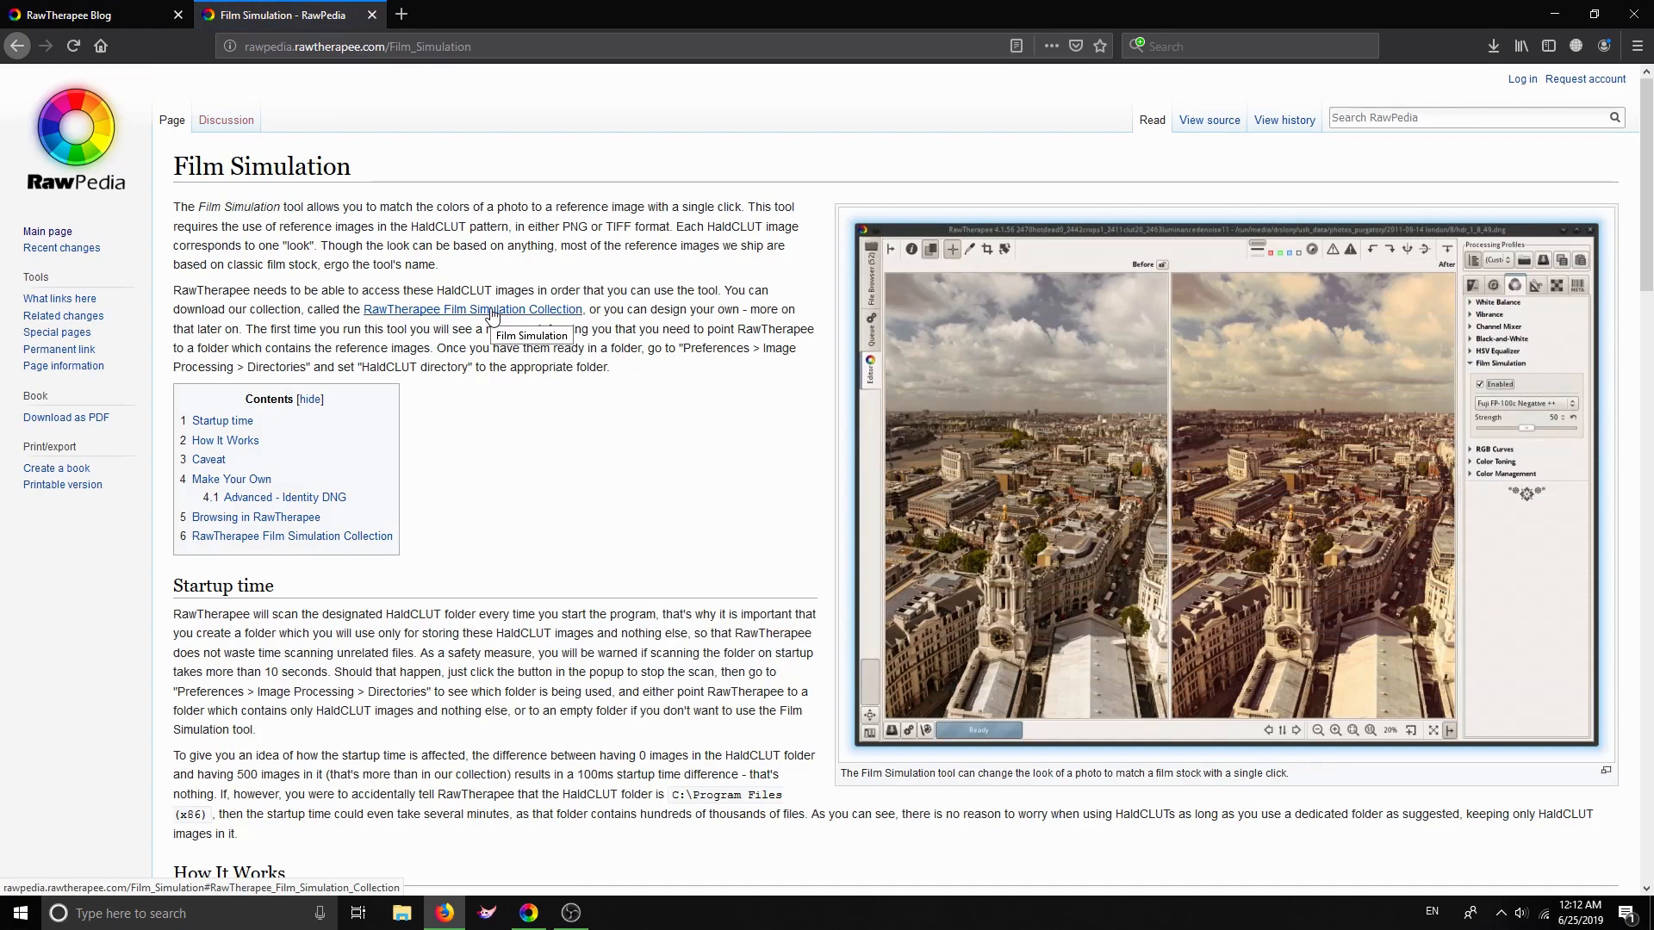
View the Film Simulation Collection download section in a new tab, then open RawTherapee's Preferences
{"action": "right_click", "coordinate": [493, 316]}
{"action": "left_click", "coordinate": [525, 325]}
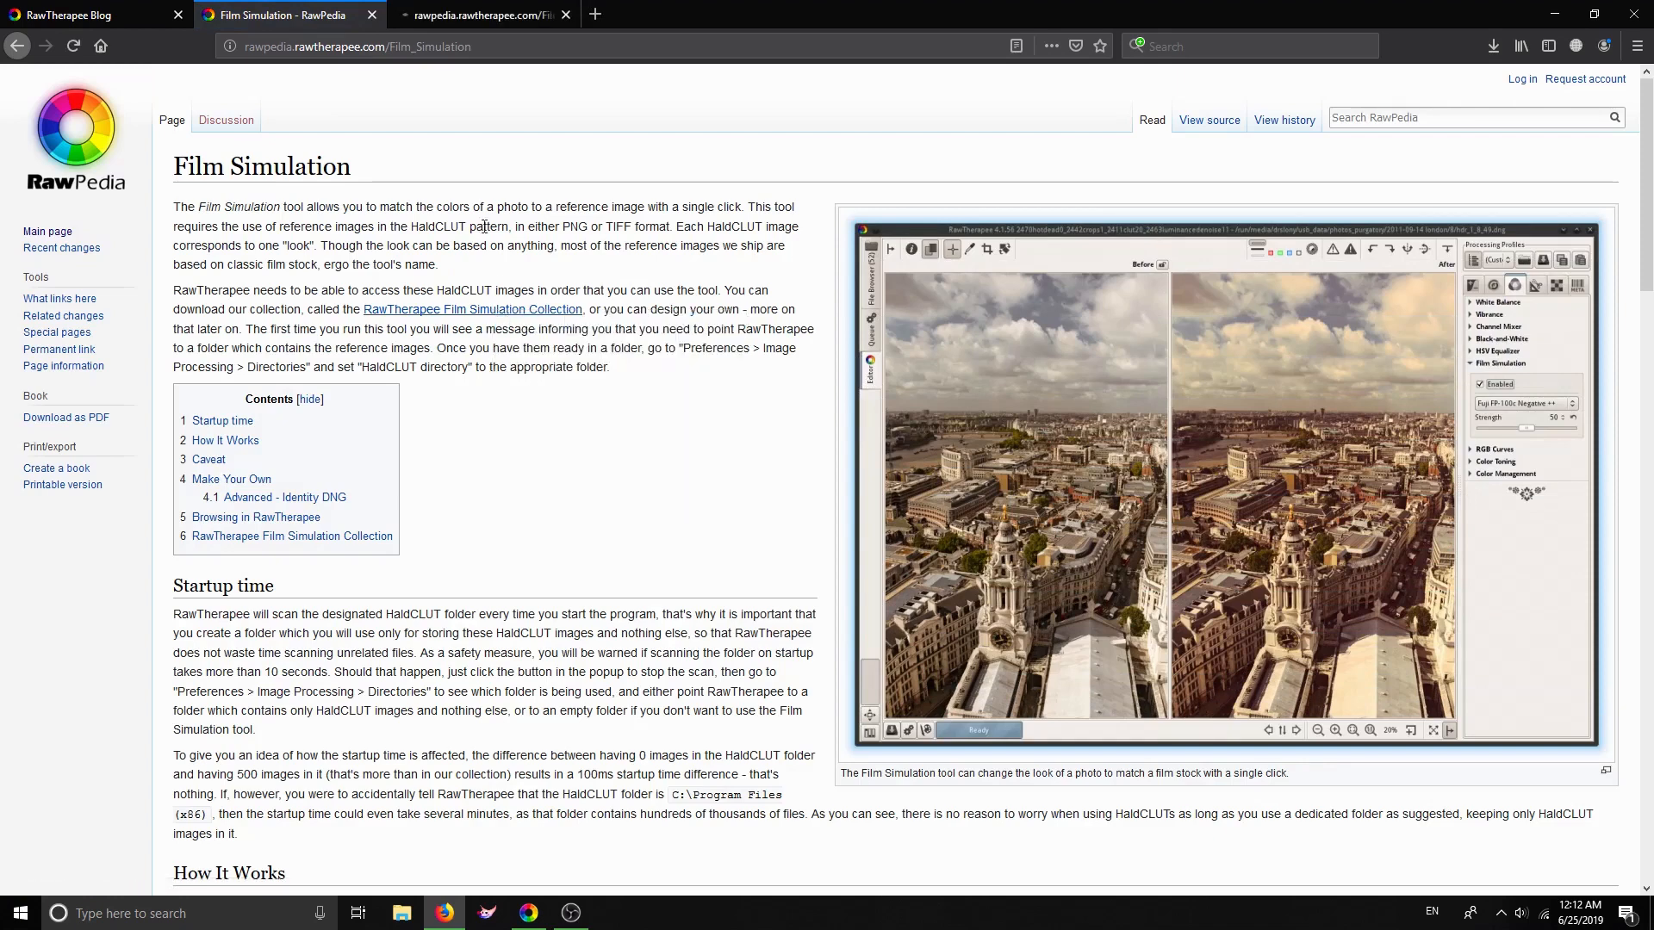
{"action": "left_click", "coordinate": [446, 19]}
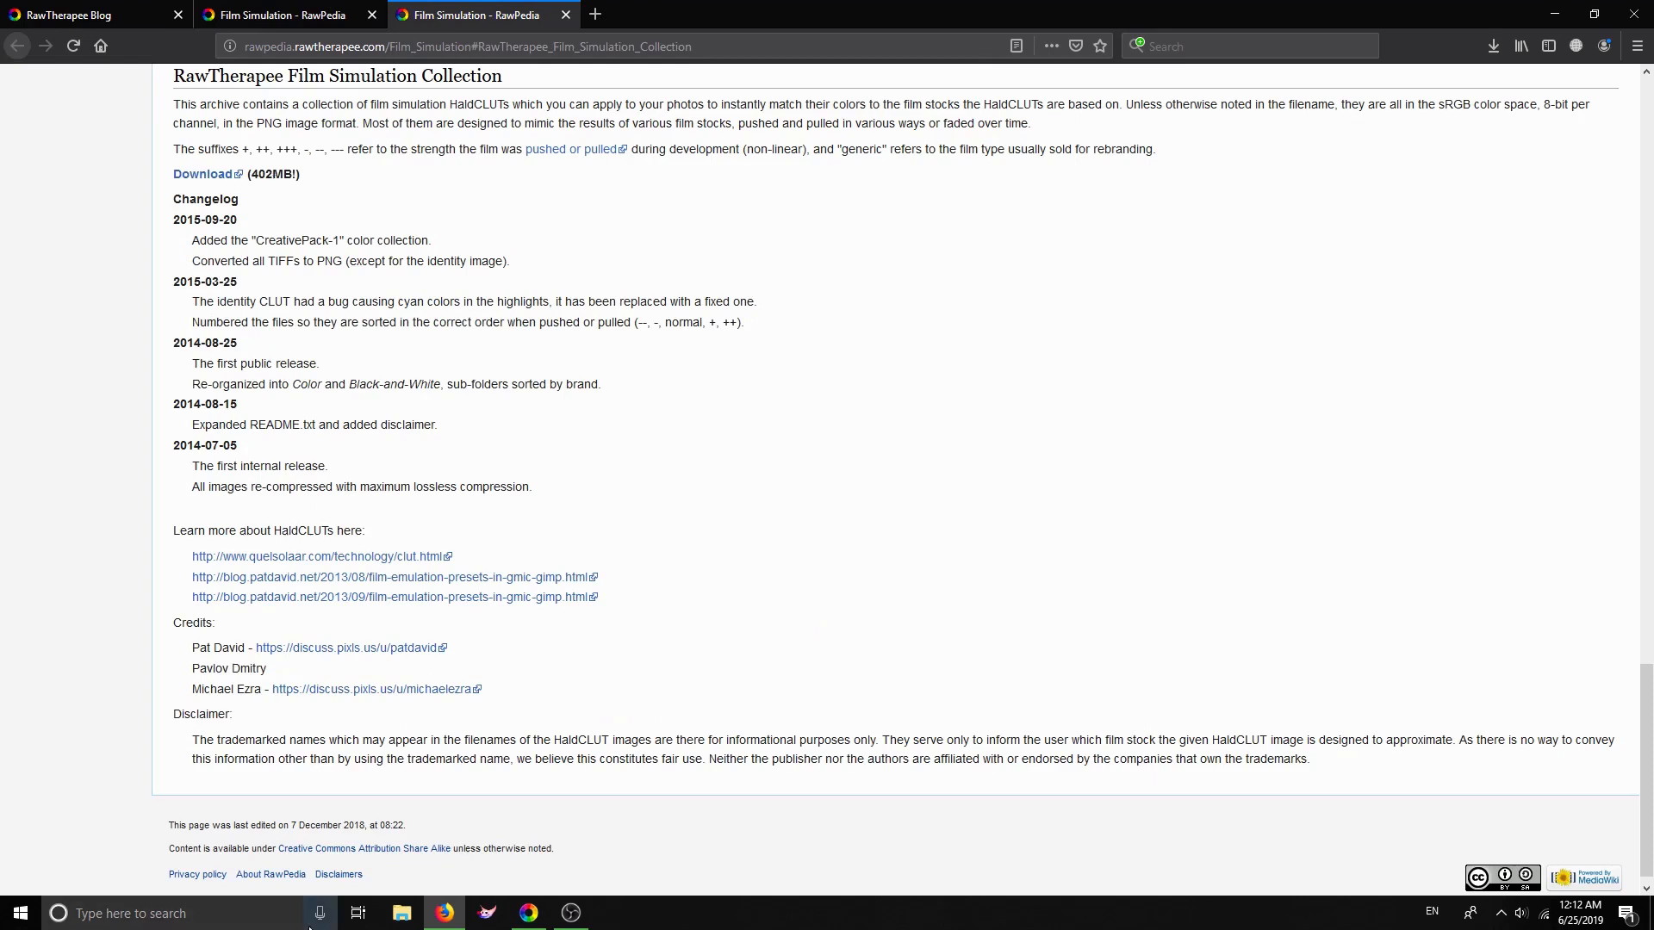
{"action": "left_click", "coordinate": [529, 913]}
{"action": "left_click", "coordinate": [17, 857]}
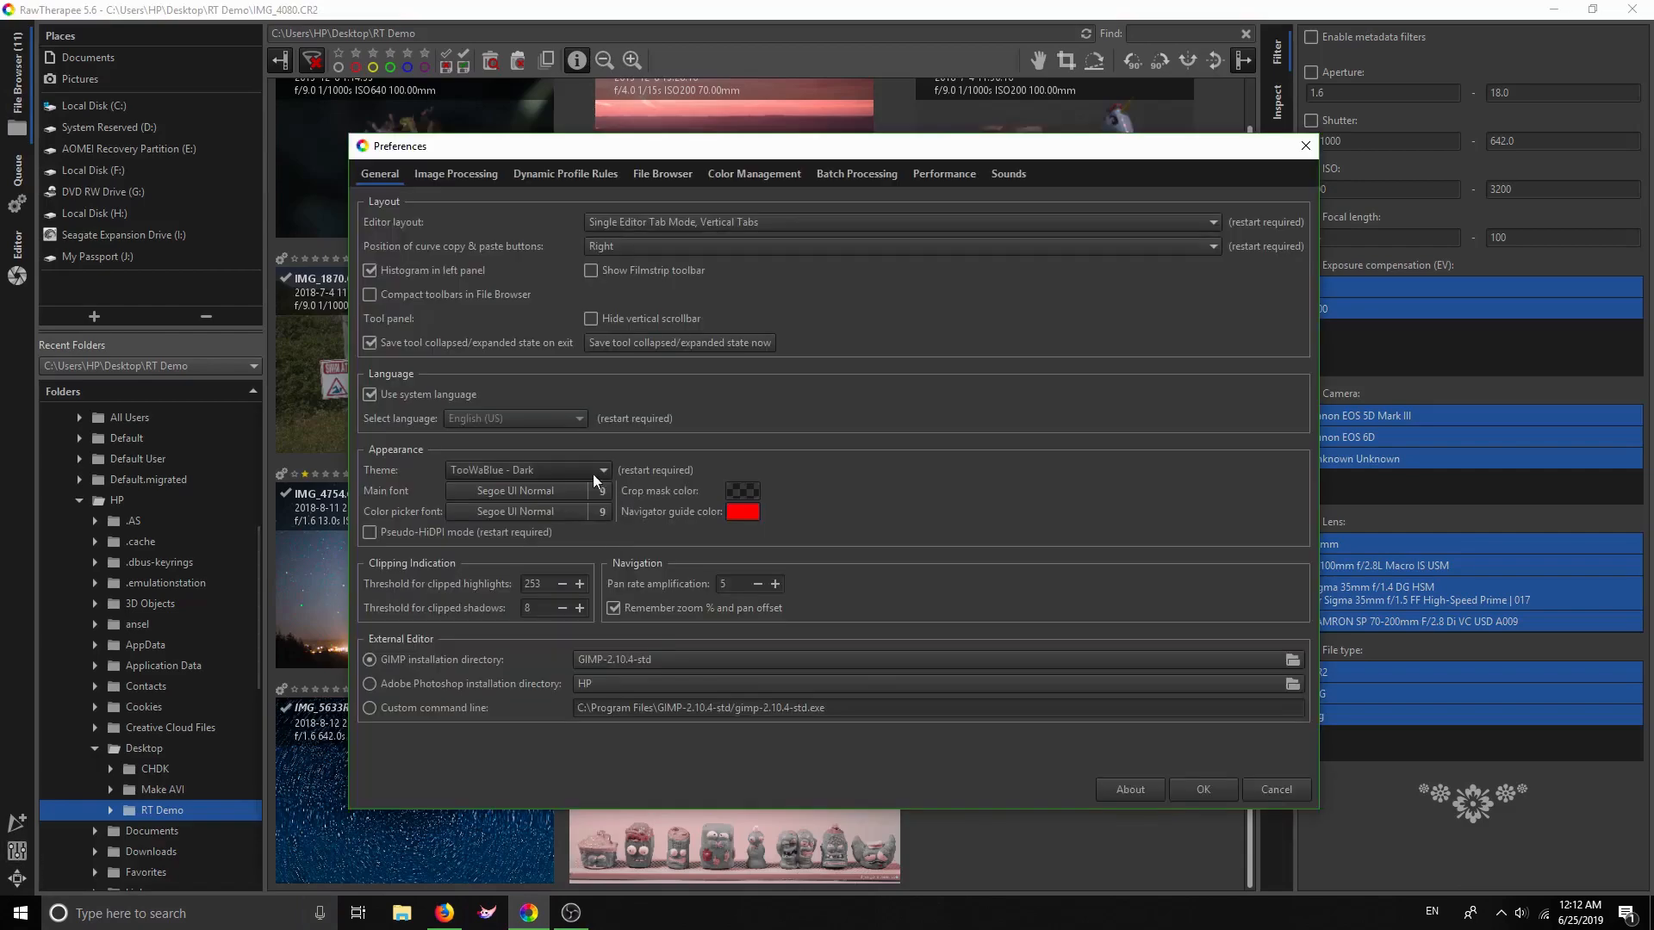
In the Image Processing preferences, open the HaldCLUT directory chooser showing the collection's subfolders
{"action": "left_click", "coordinate": [454, 175]}
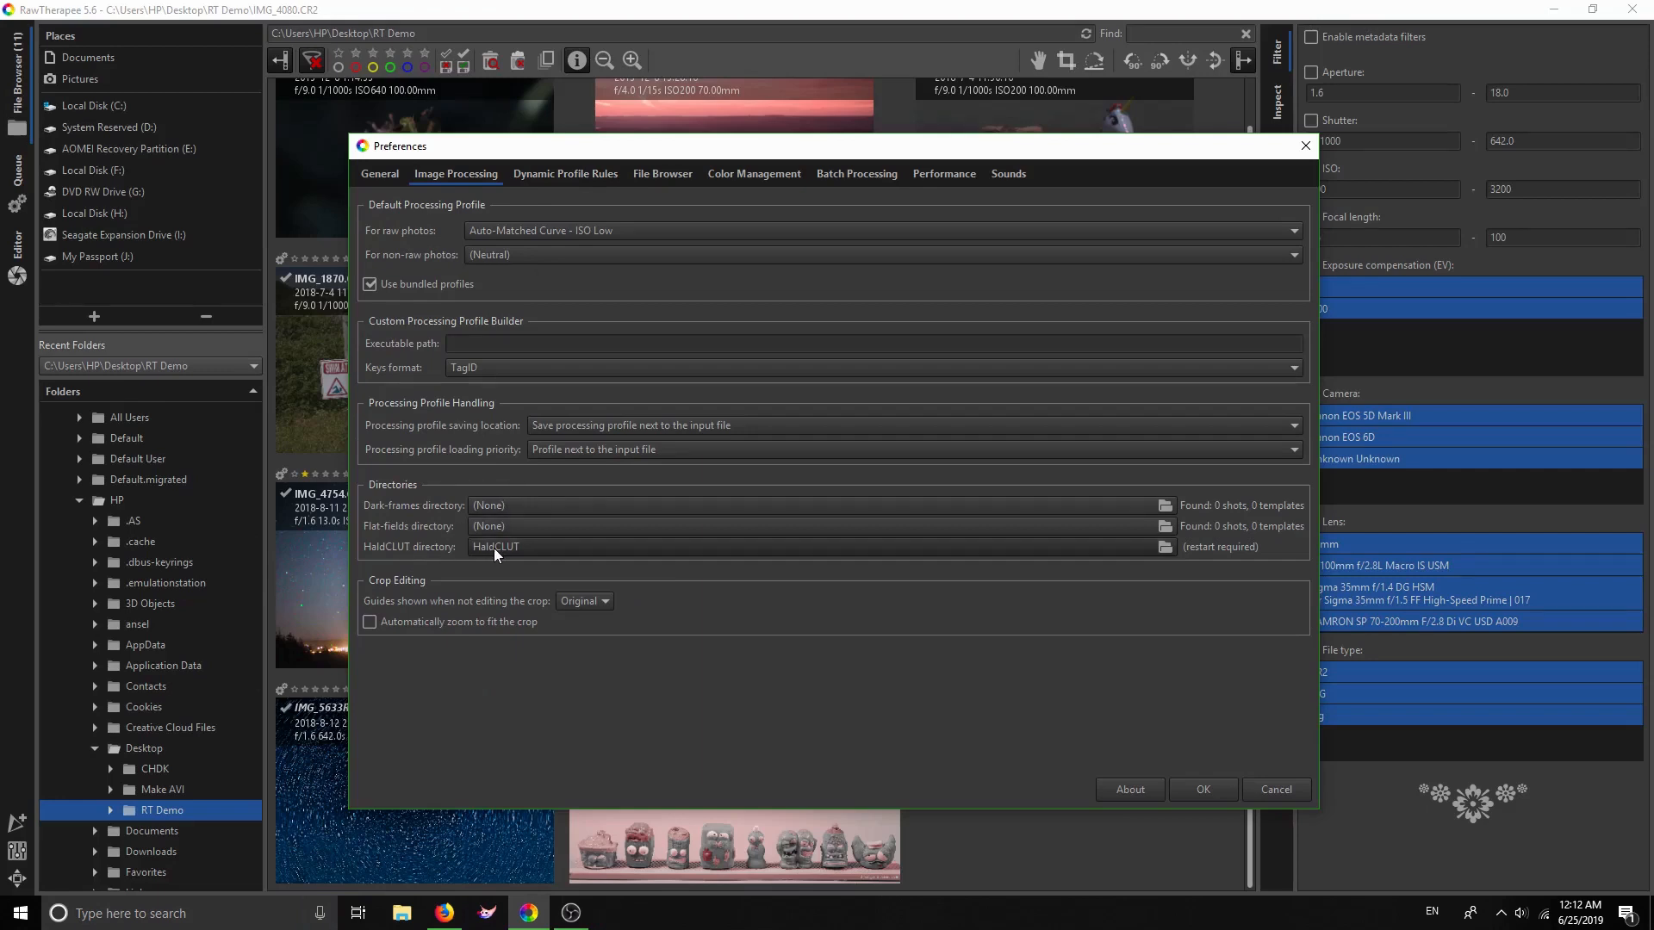
{"action": "left_click", "coordinate": [819, 545]}
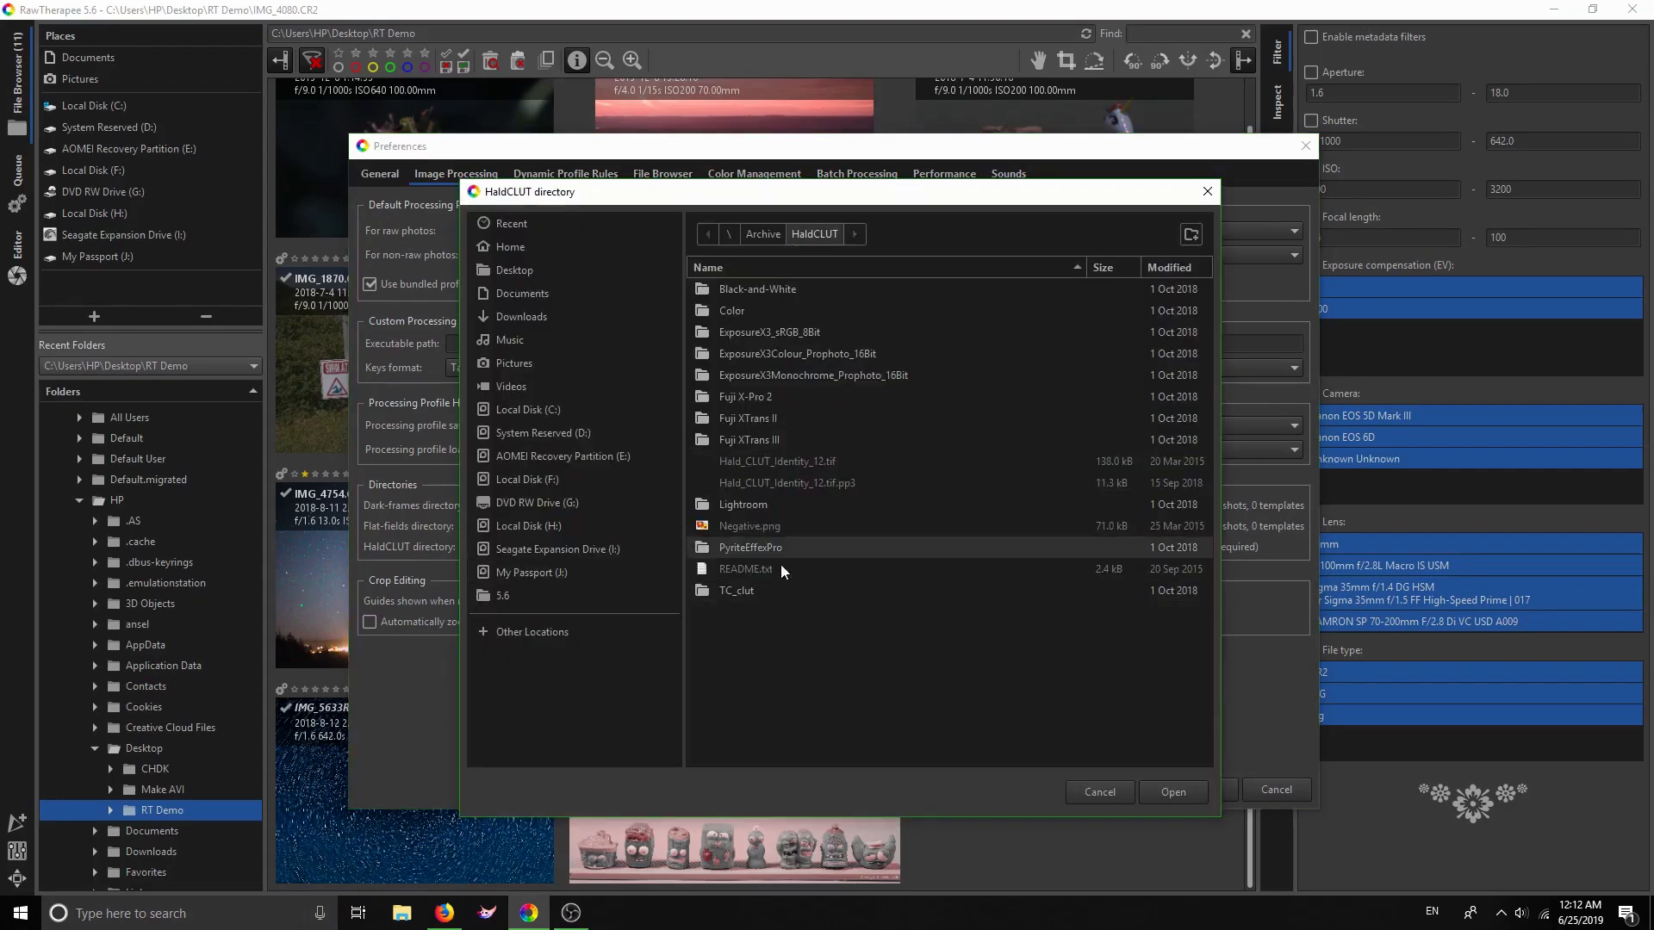
Keep the existing HaldCLUT folder unchanged and confirm Preferences with OK
{"action": "left_click", "coordinate": [1118, 794]}
{"action": "left_click", "coordinate": [1197, 793]}
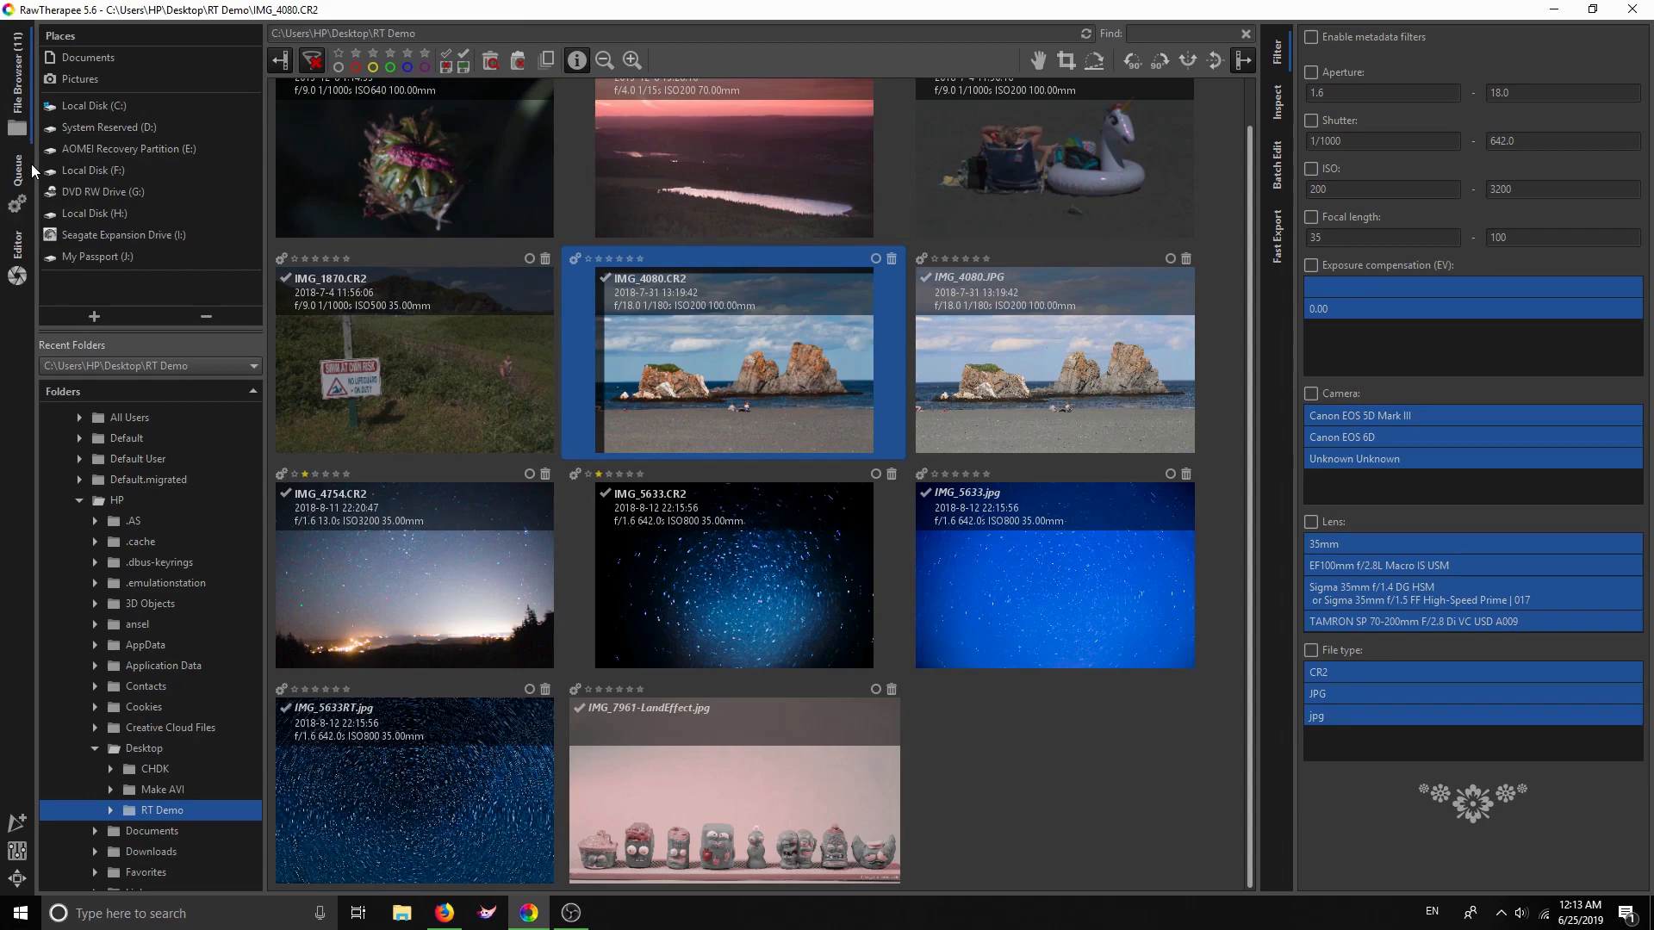
Select 053A4504.CR2 in the RT Demo folder and scroll the thumbnails back to the top
{"action": "left_click", "coordinate": [806, 183]}
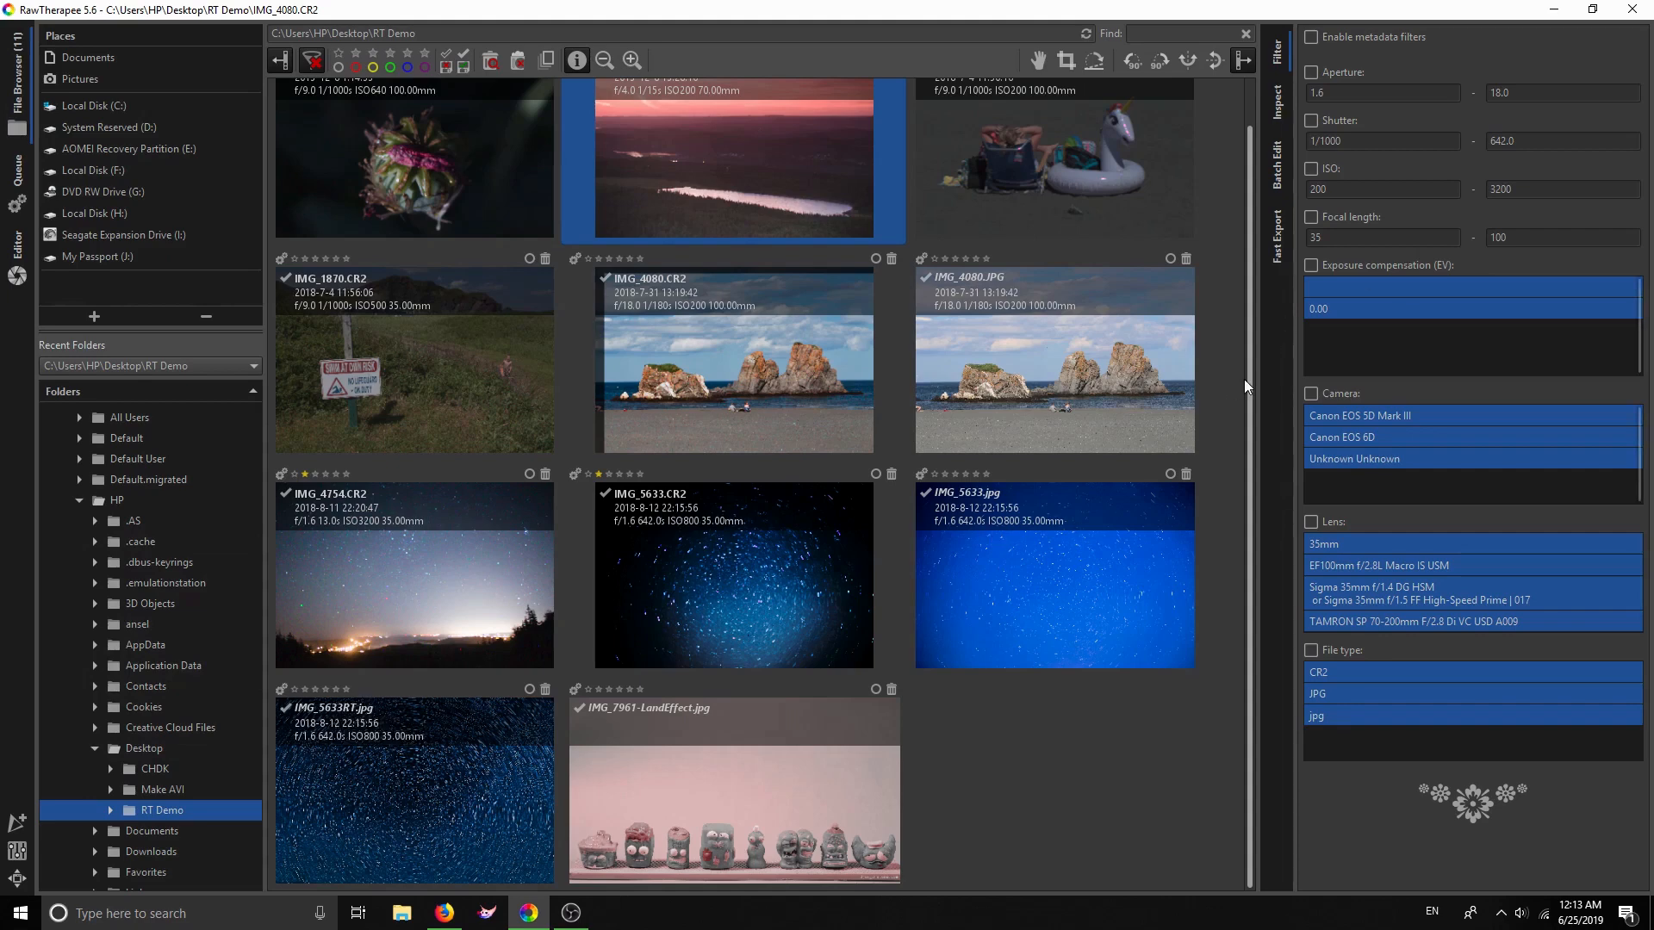
{"action": "left_click_drag", "start_coordinate": [1250, 380], "coordinate": [1253, 257]}
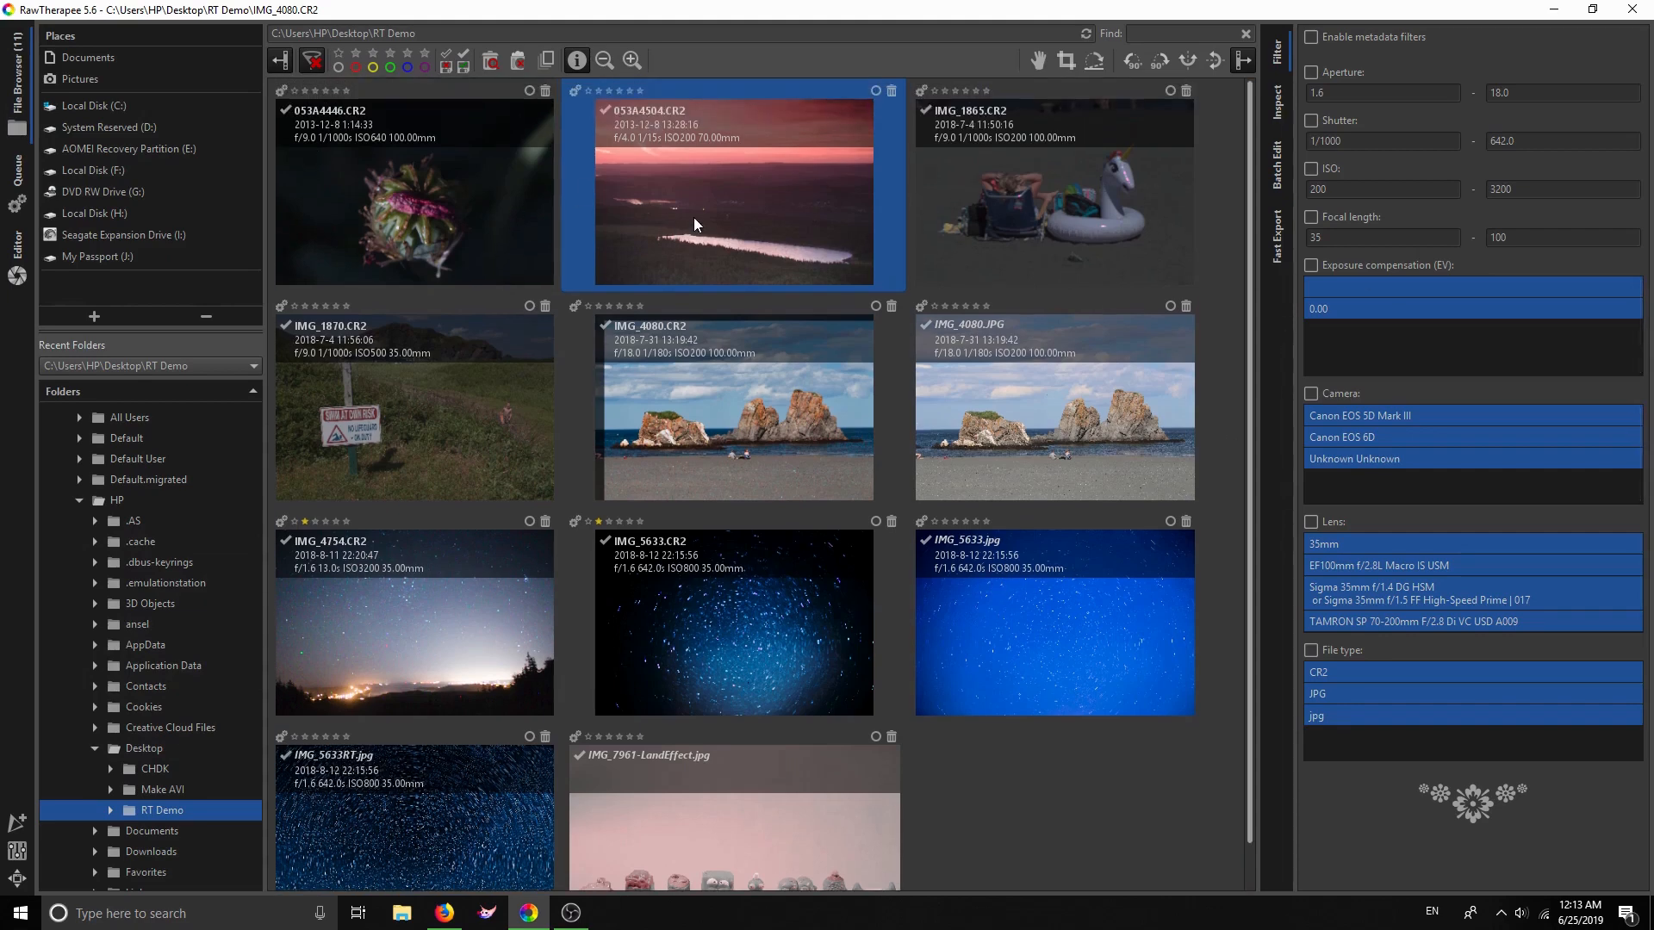
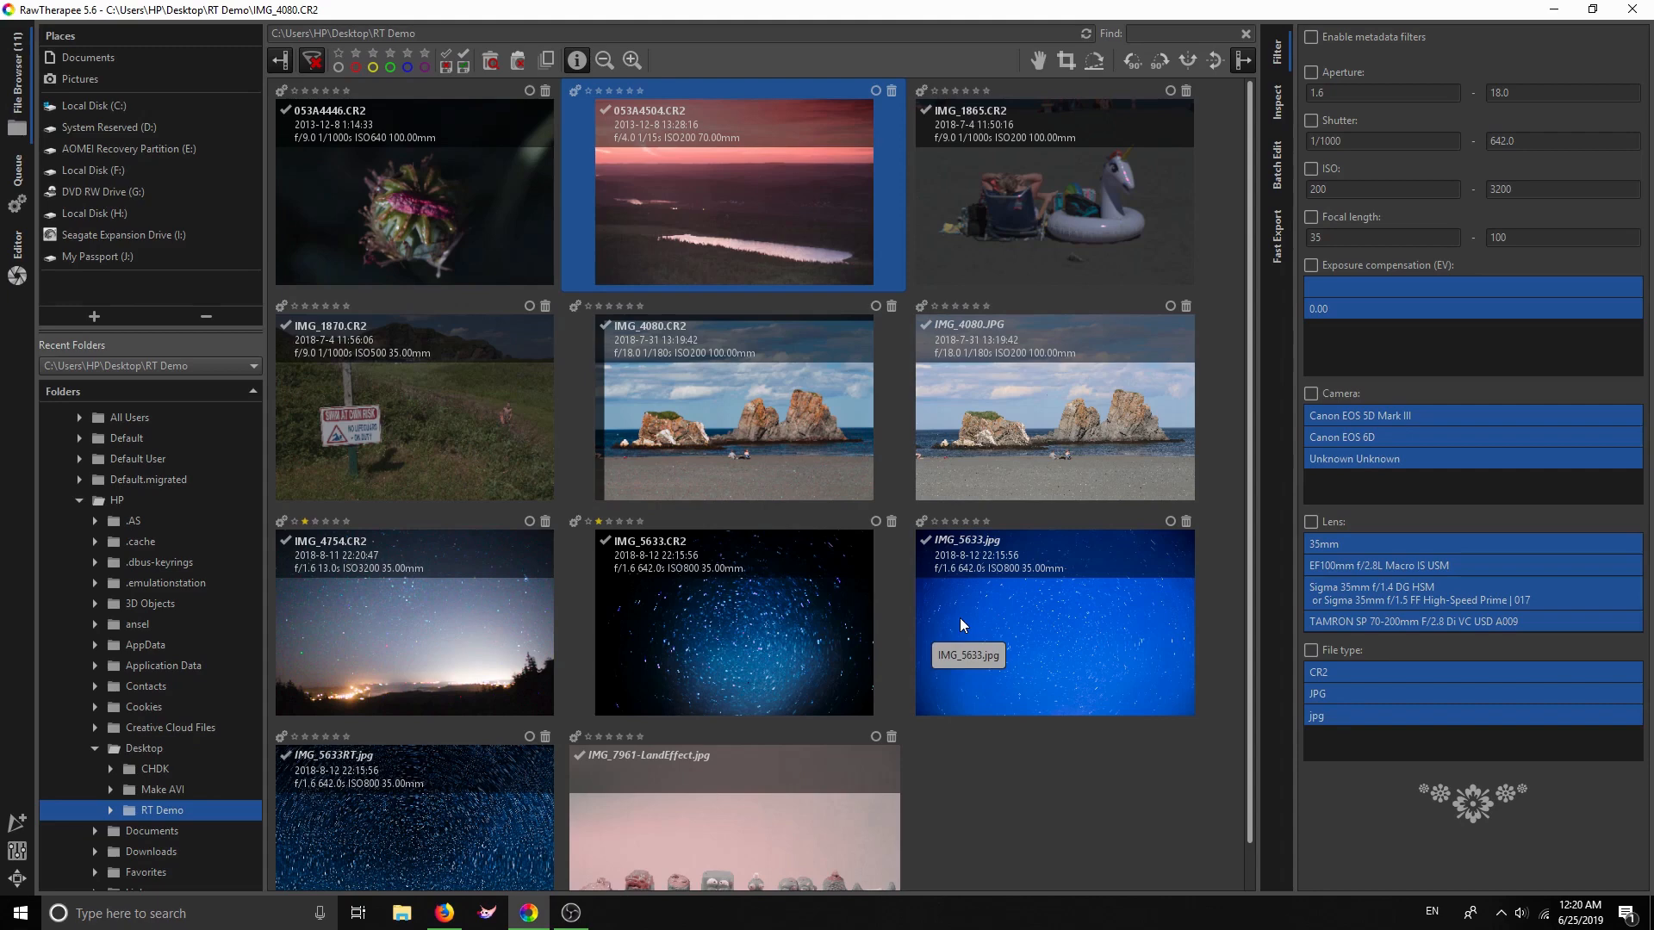
Switch to Firefox showing RawPedia's Film Simulation Collection documentation
{"action": "left_click", "coordinate": [444, 913]}
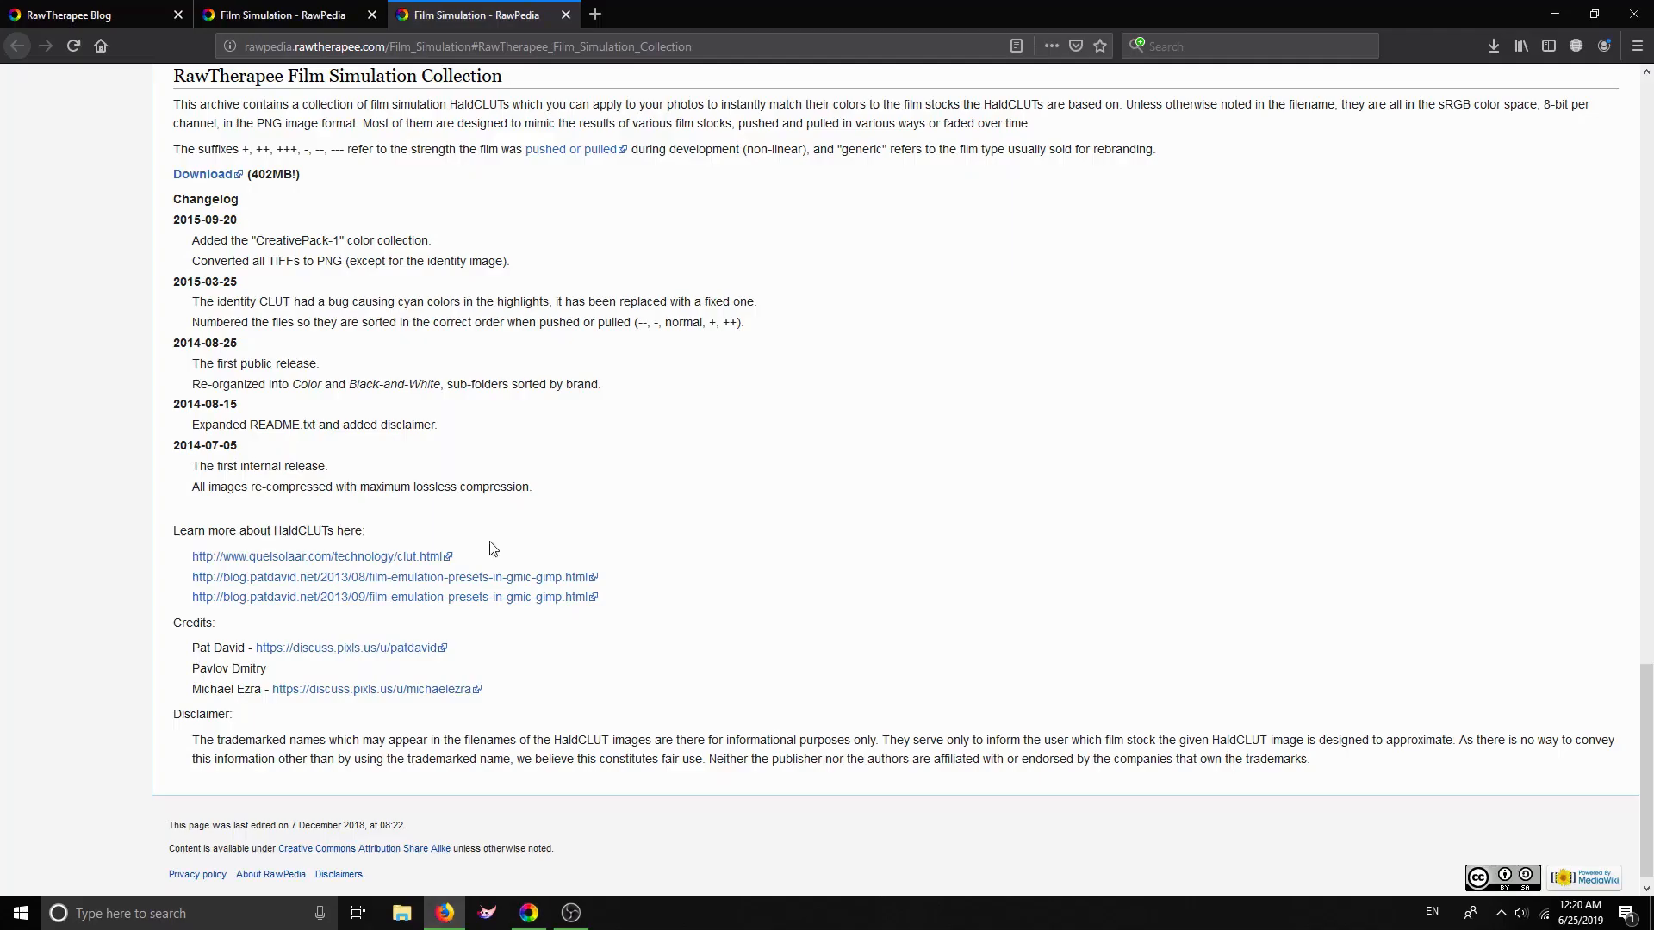
Go from the Film Simulation page to RawPedia's Main Page and open the Wavelet Levels article
{"action": "left_click", "coordinate": [317, 14]}
{"action": "left_click", "coordinate": [19, 46]}
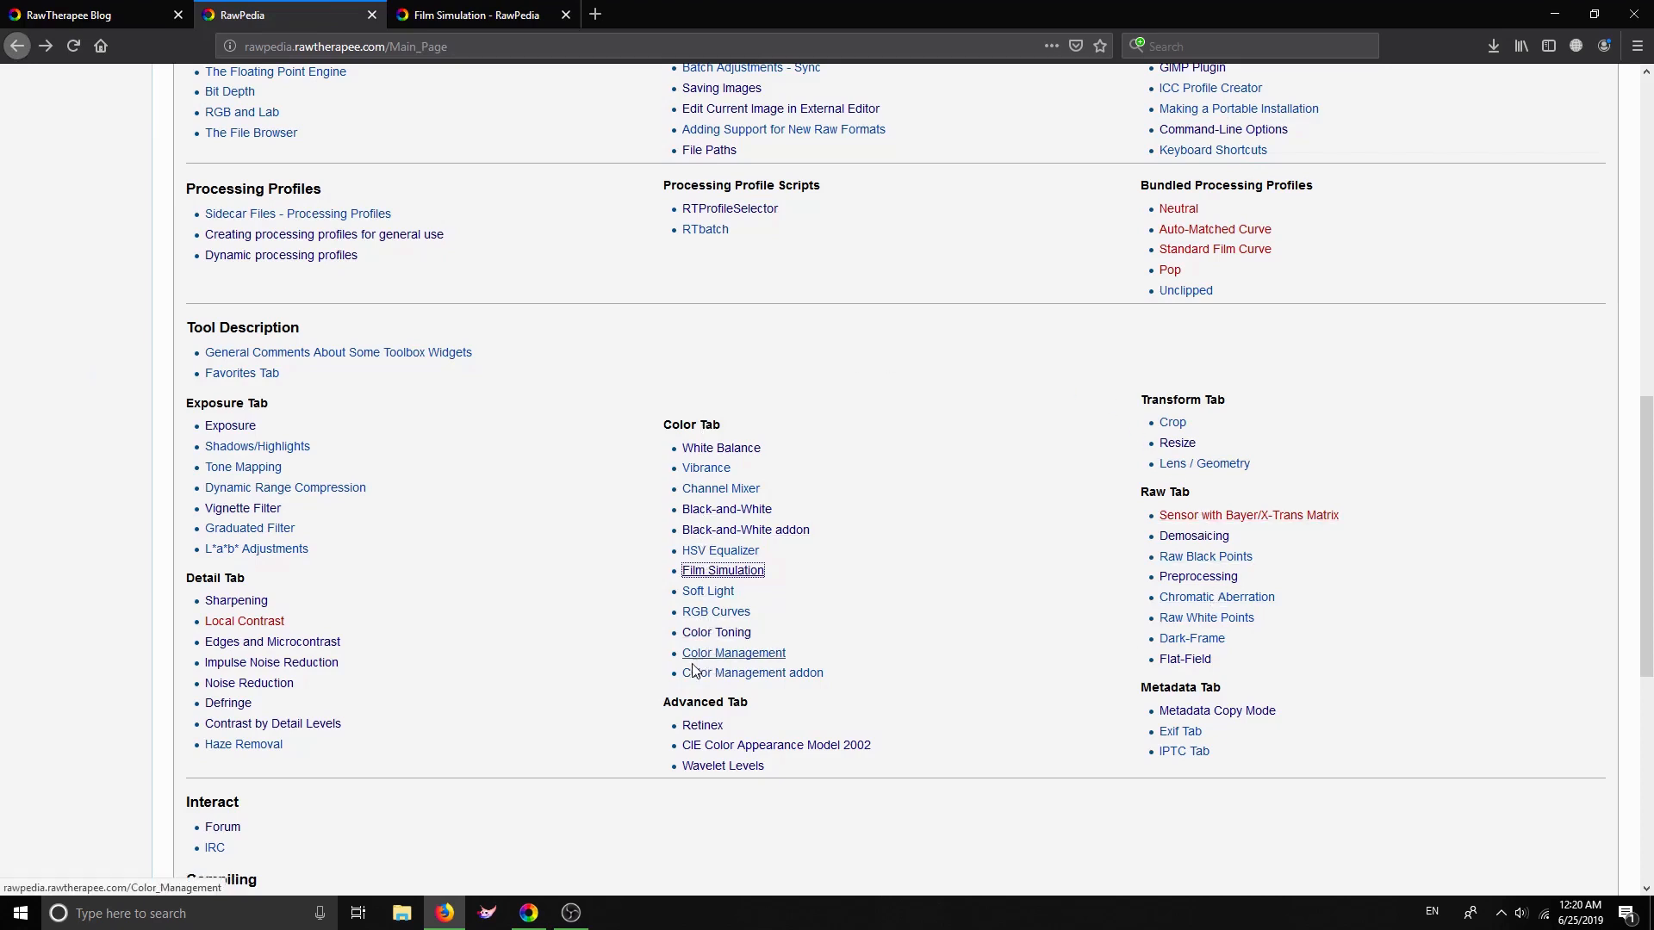
{"action": "left_click", "coordinate": [722, 767]}
Read through the Wavelets article, then return to RawTherapee's file browser
{"action": "left_click_drag", "start_coordinate": [1651, 137], "coordinate": [1651, 394]}
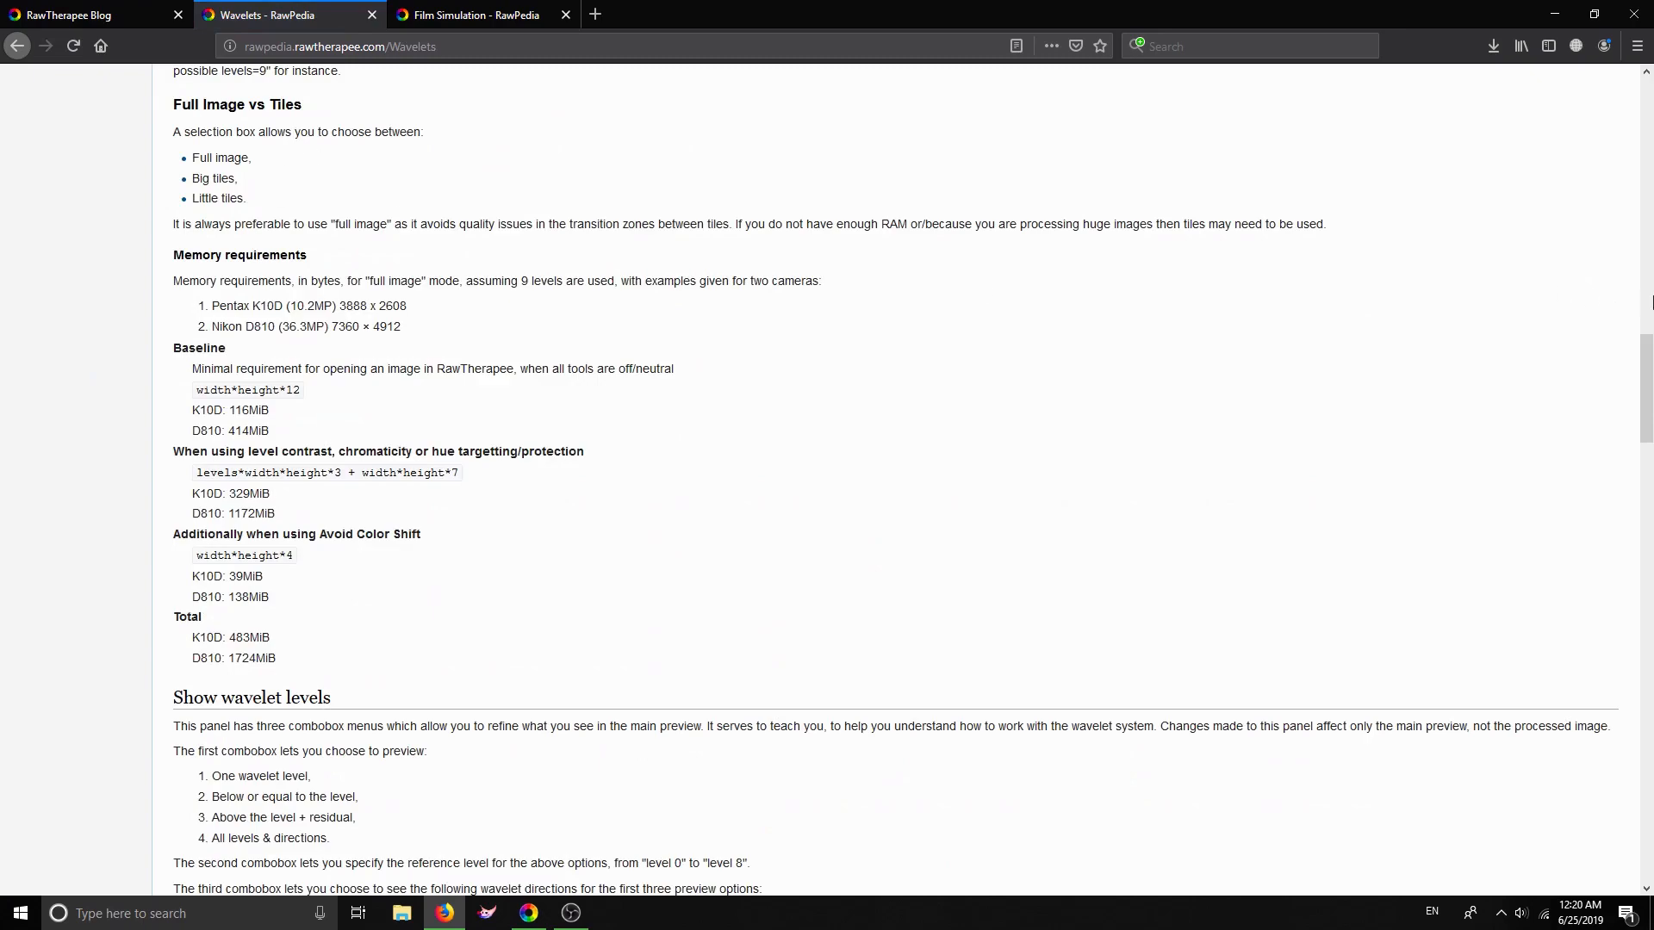
{"action": "left_click_drag", "start_coordinate": [1645, 367], "coordinate": [1650, 517]}
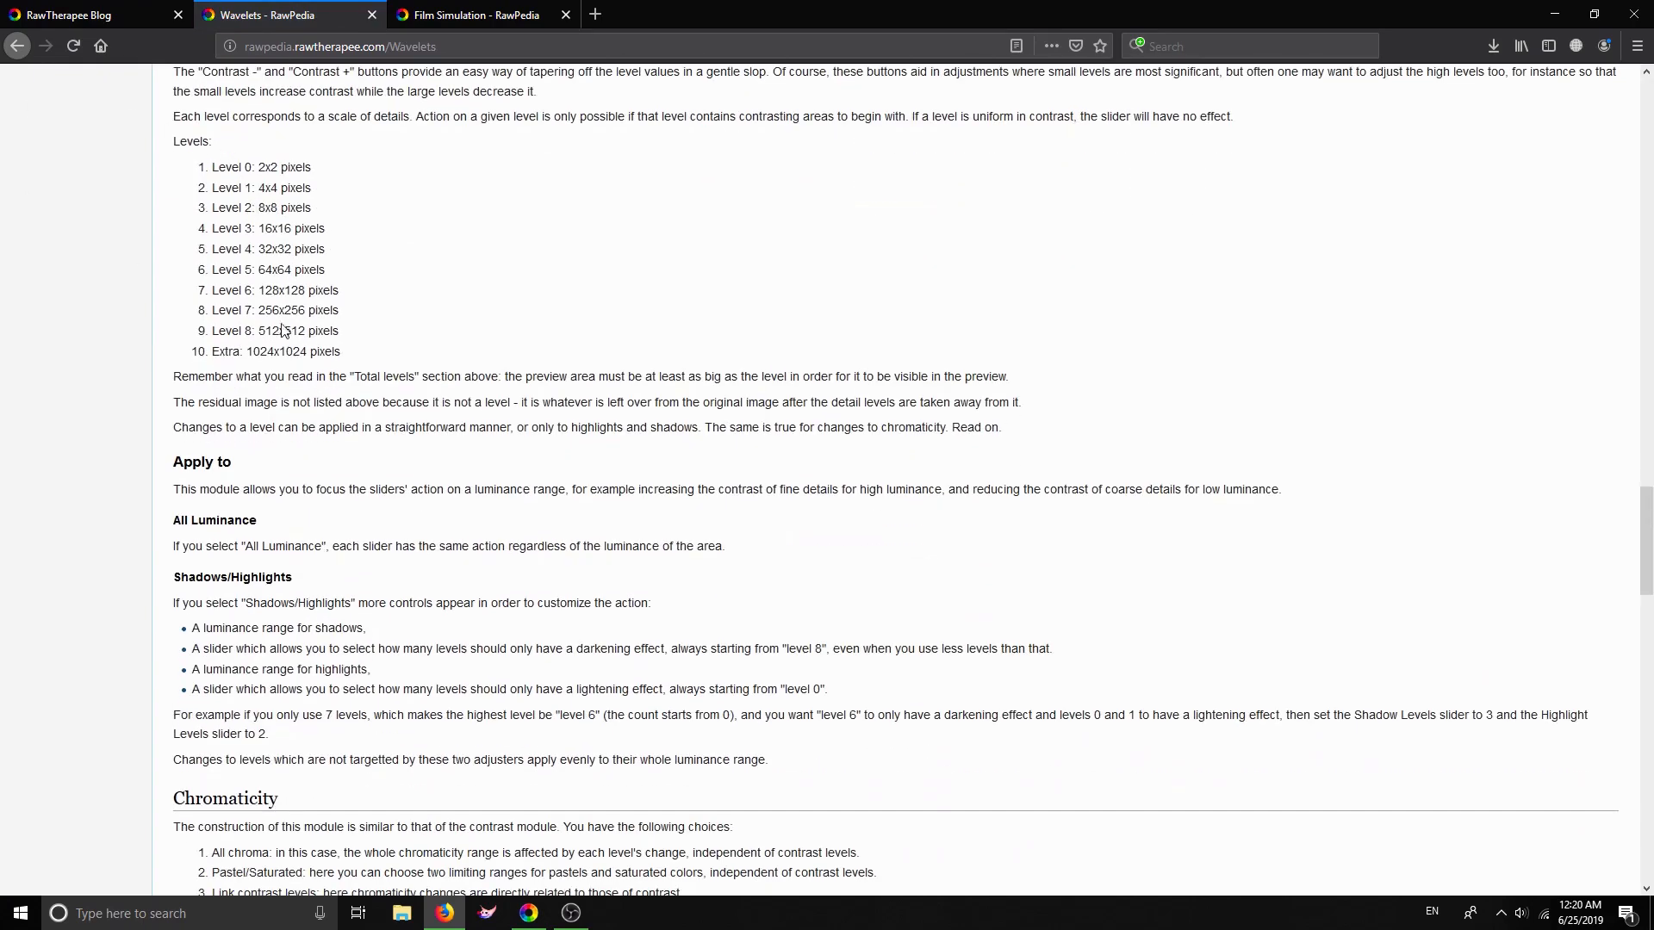
{"action": "scroll", "coordinate": [759, 600], "scroll_direction": "down", "scroll_amount": 8}
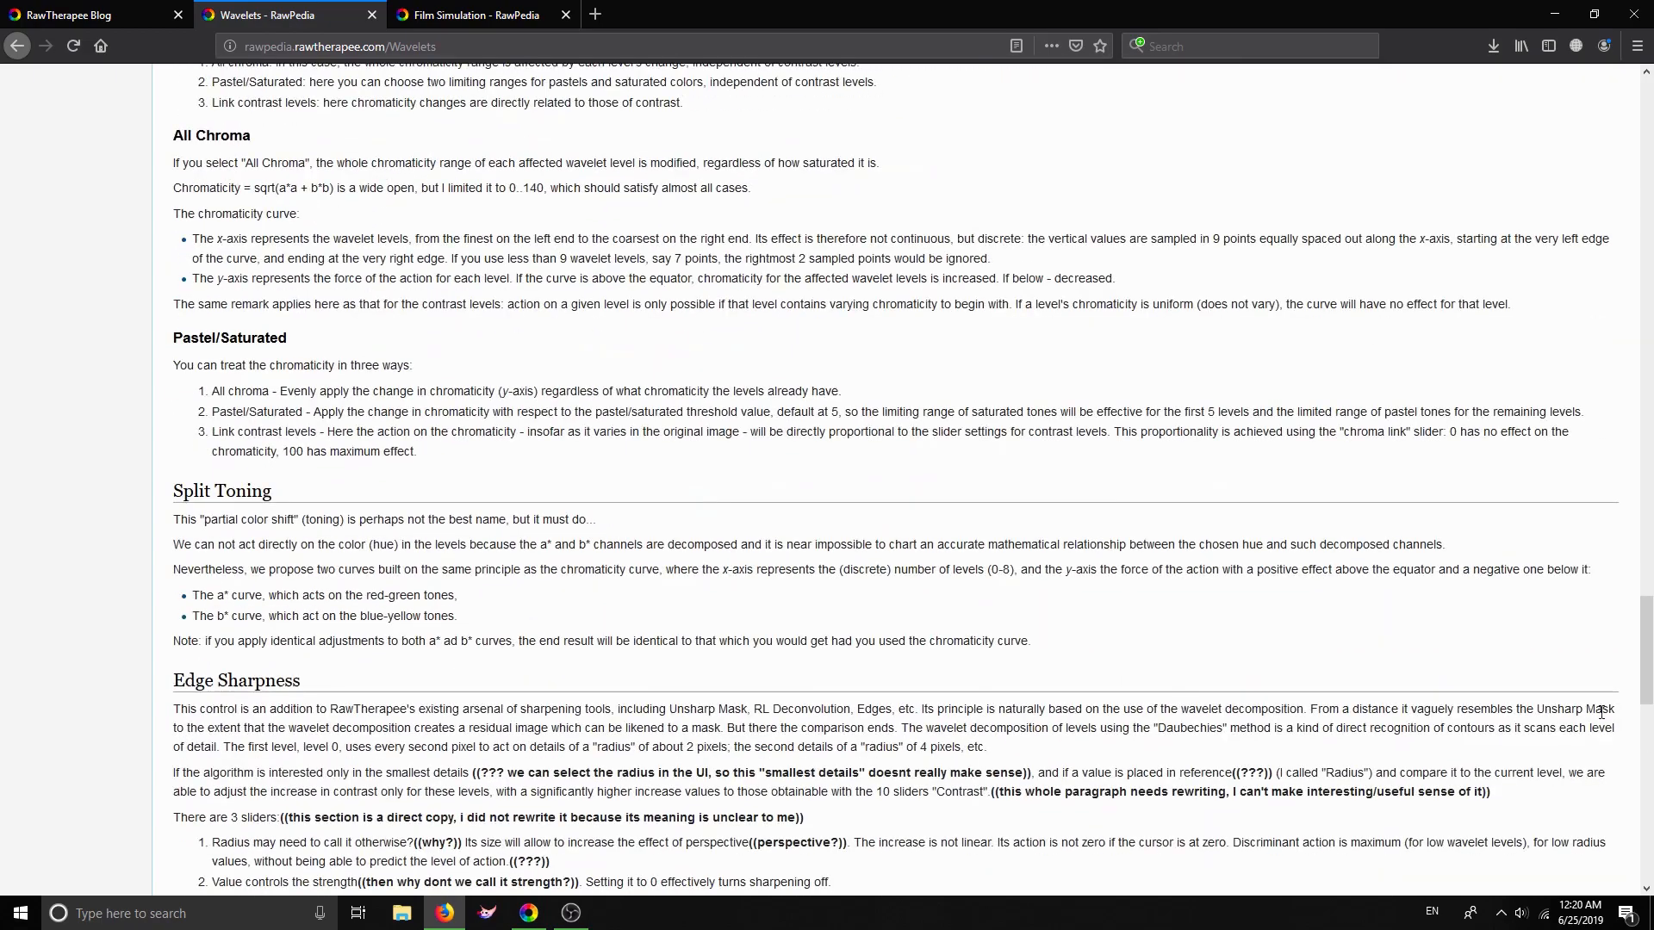
{"action": "left_click_drag", "start_coordinate": [1648, 685], "coordinate": [1647, 99]}
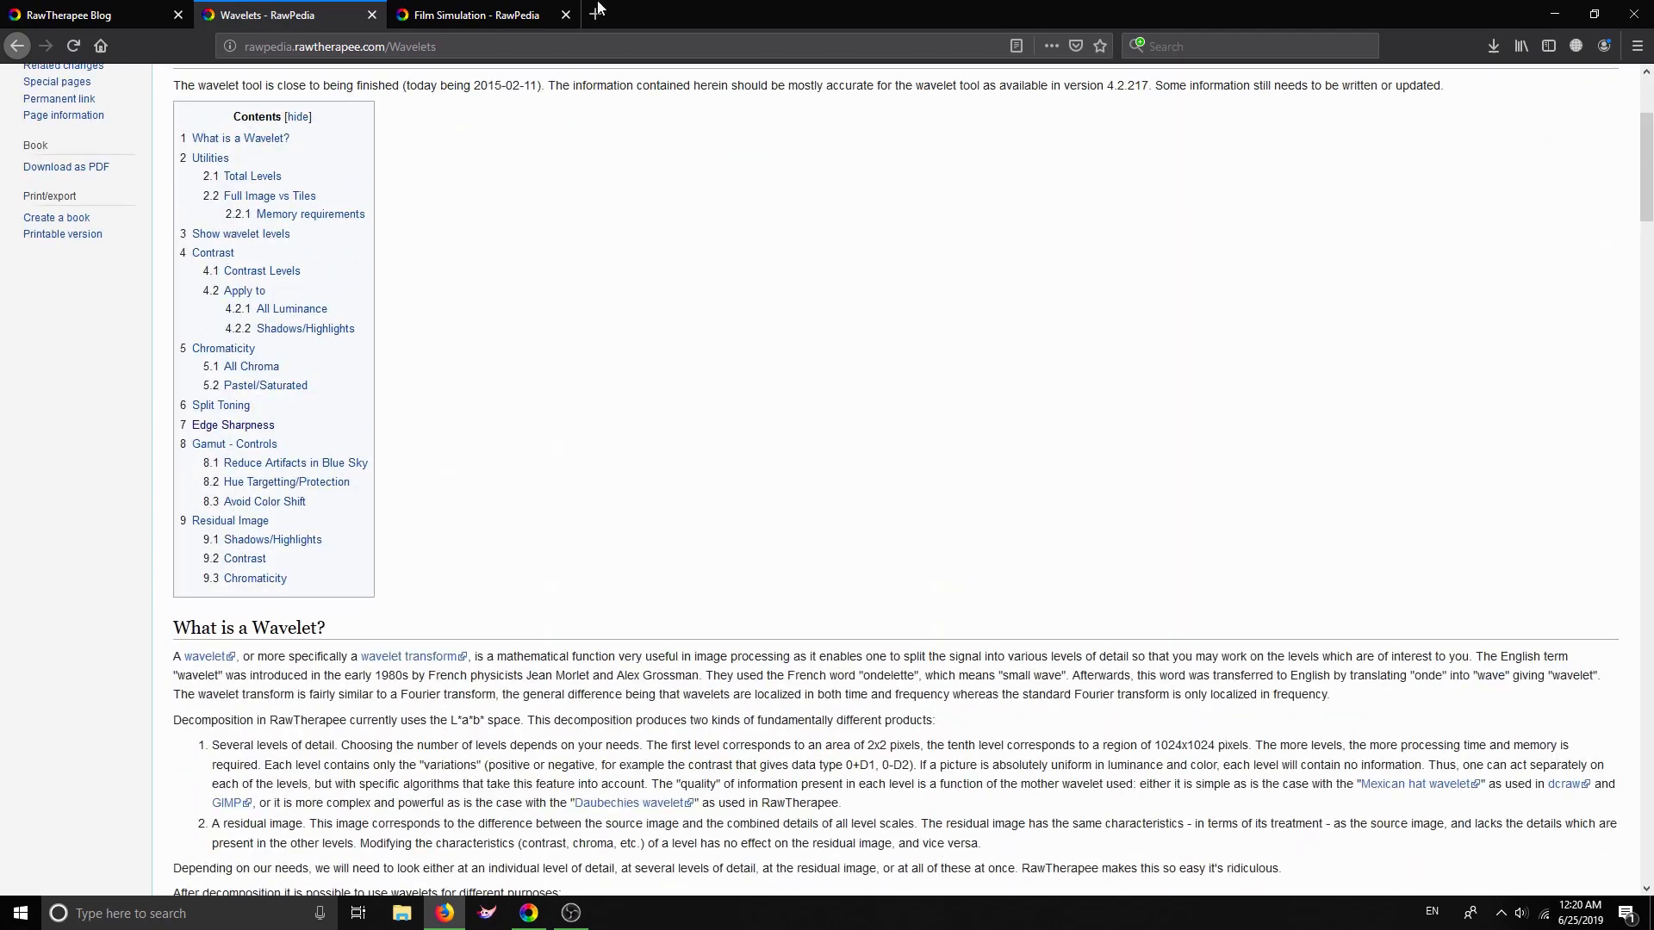
{"action": "left_click", "coordinate": [529, 913]}
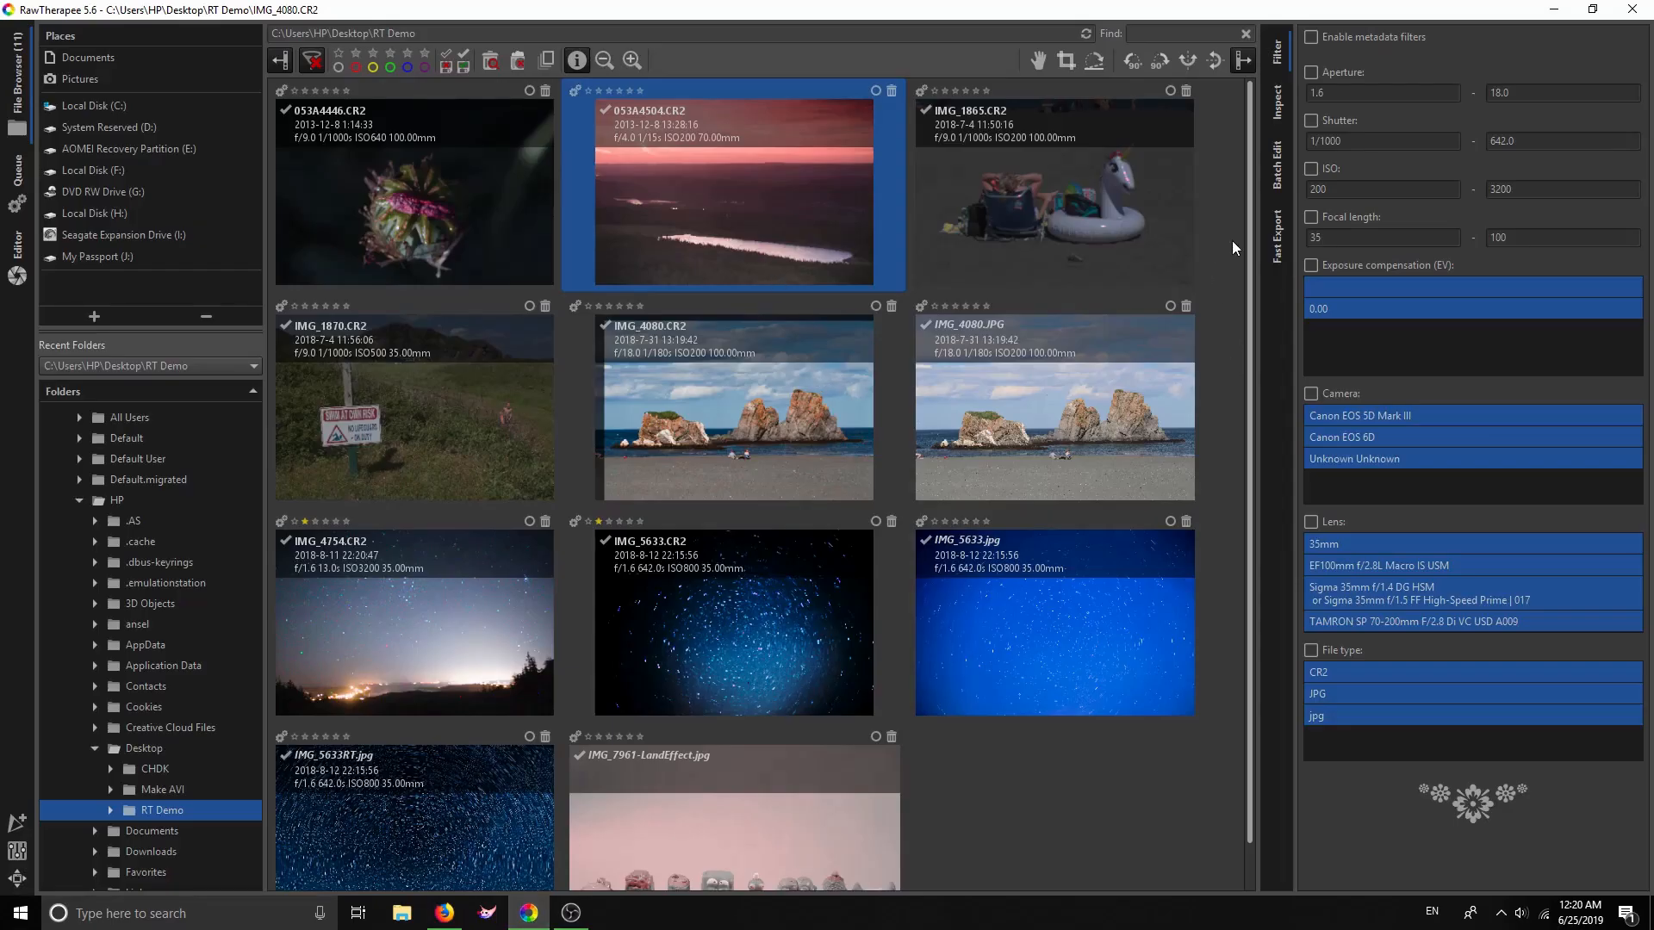
Open the sunset lake raw 053A4504.CR2 in the Editor
{"action": "left_click_drag", "start_coordinate": [1249, 274], "coordinate": [1273, 162]}
{"action": "double_click", "coordinate": [669, 248]}
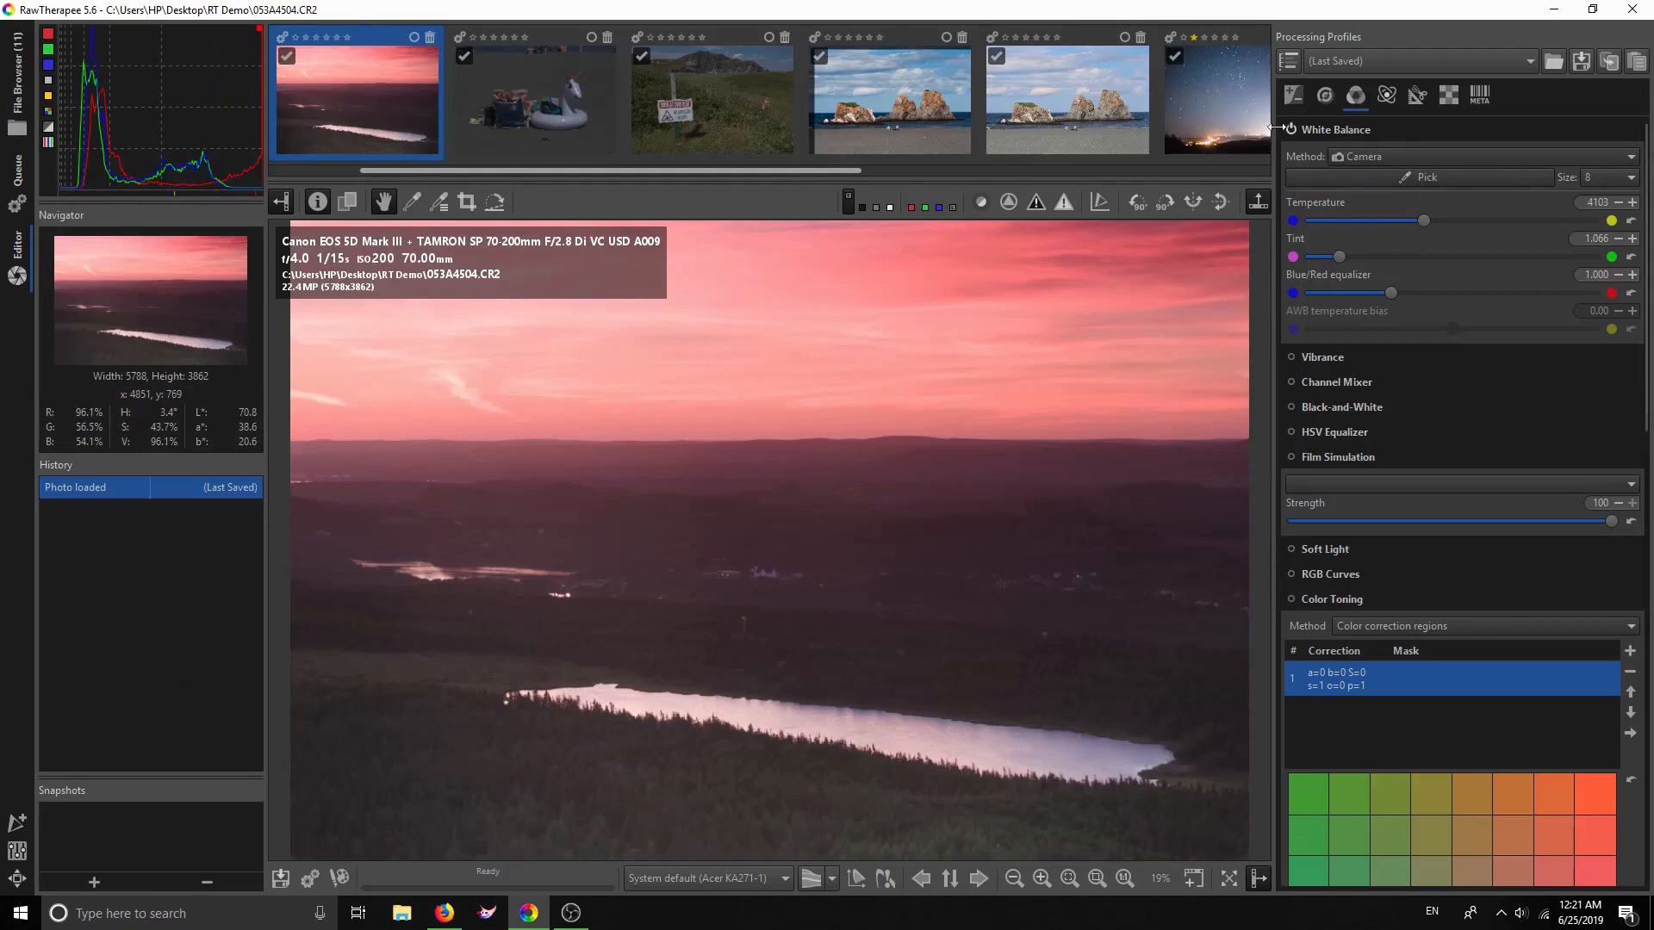
Show the Exposure tools for the sunset lake photo
{"action": "left_click", "coordinate": [1292, 97]}
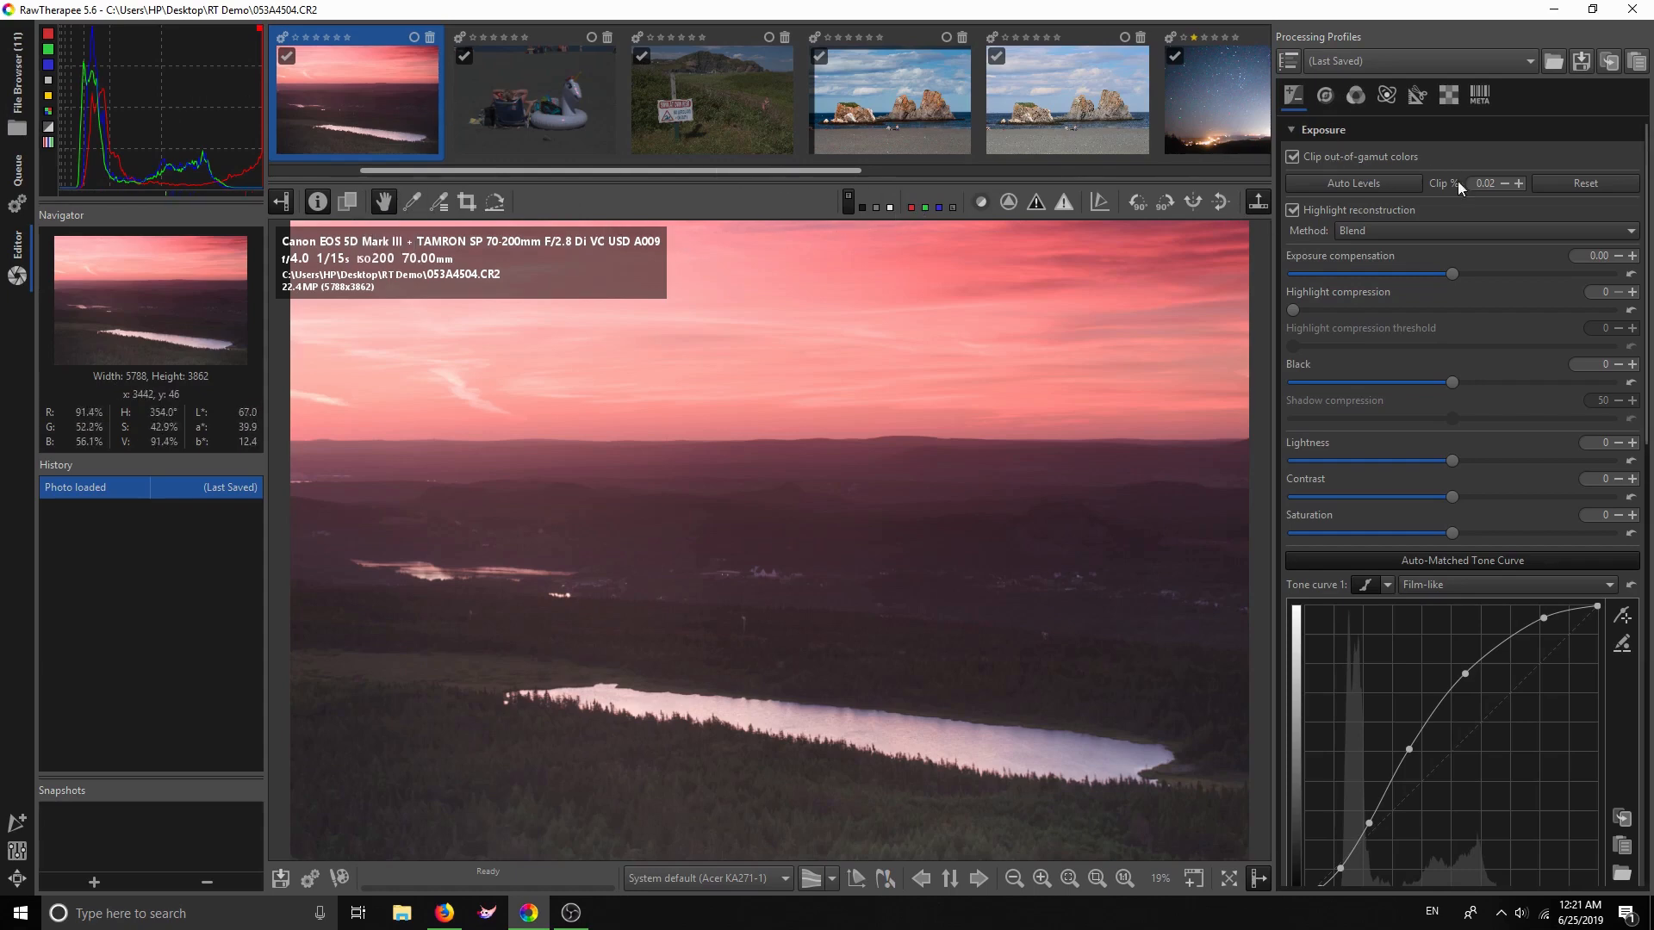
Lower exposure compensation to -0.21 to darken the photo slightly
{"action": "left_click", "coordinate": [1619, 255]}
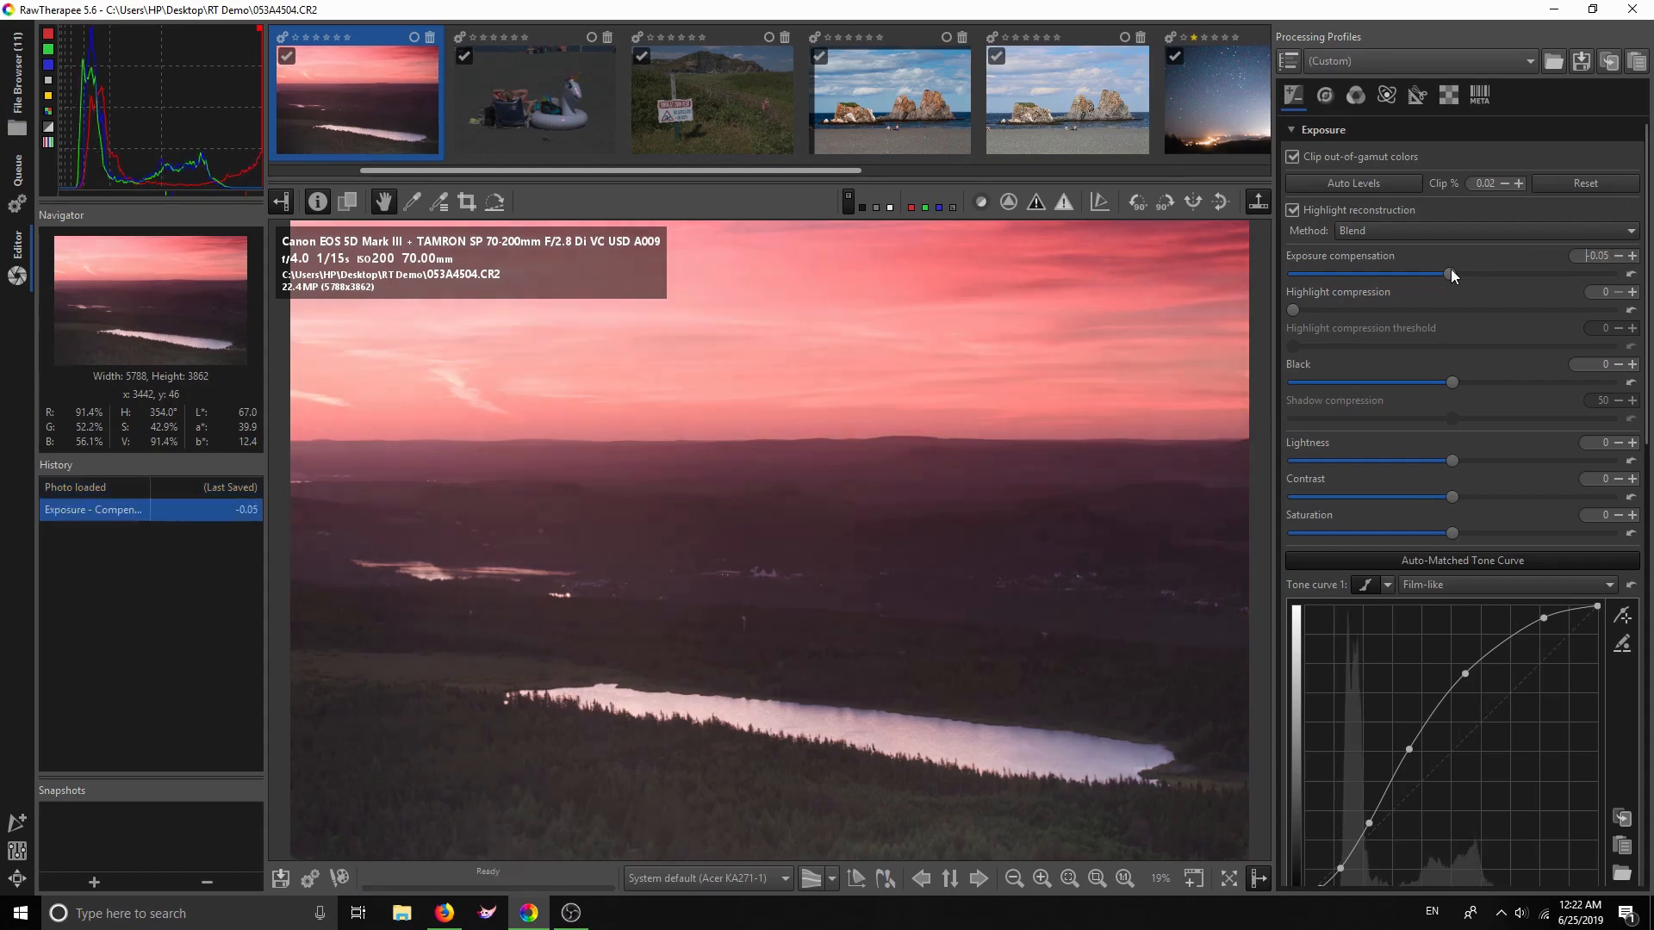
{"action": "left_click_drag", "start_coordinate": [1445, 272], "coordinate": [1471, 281]}
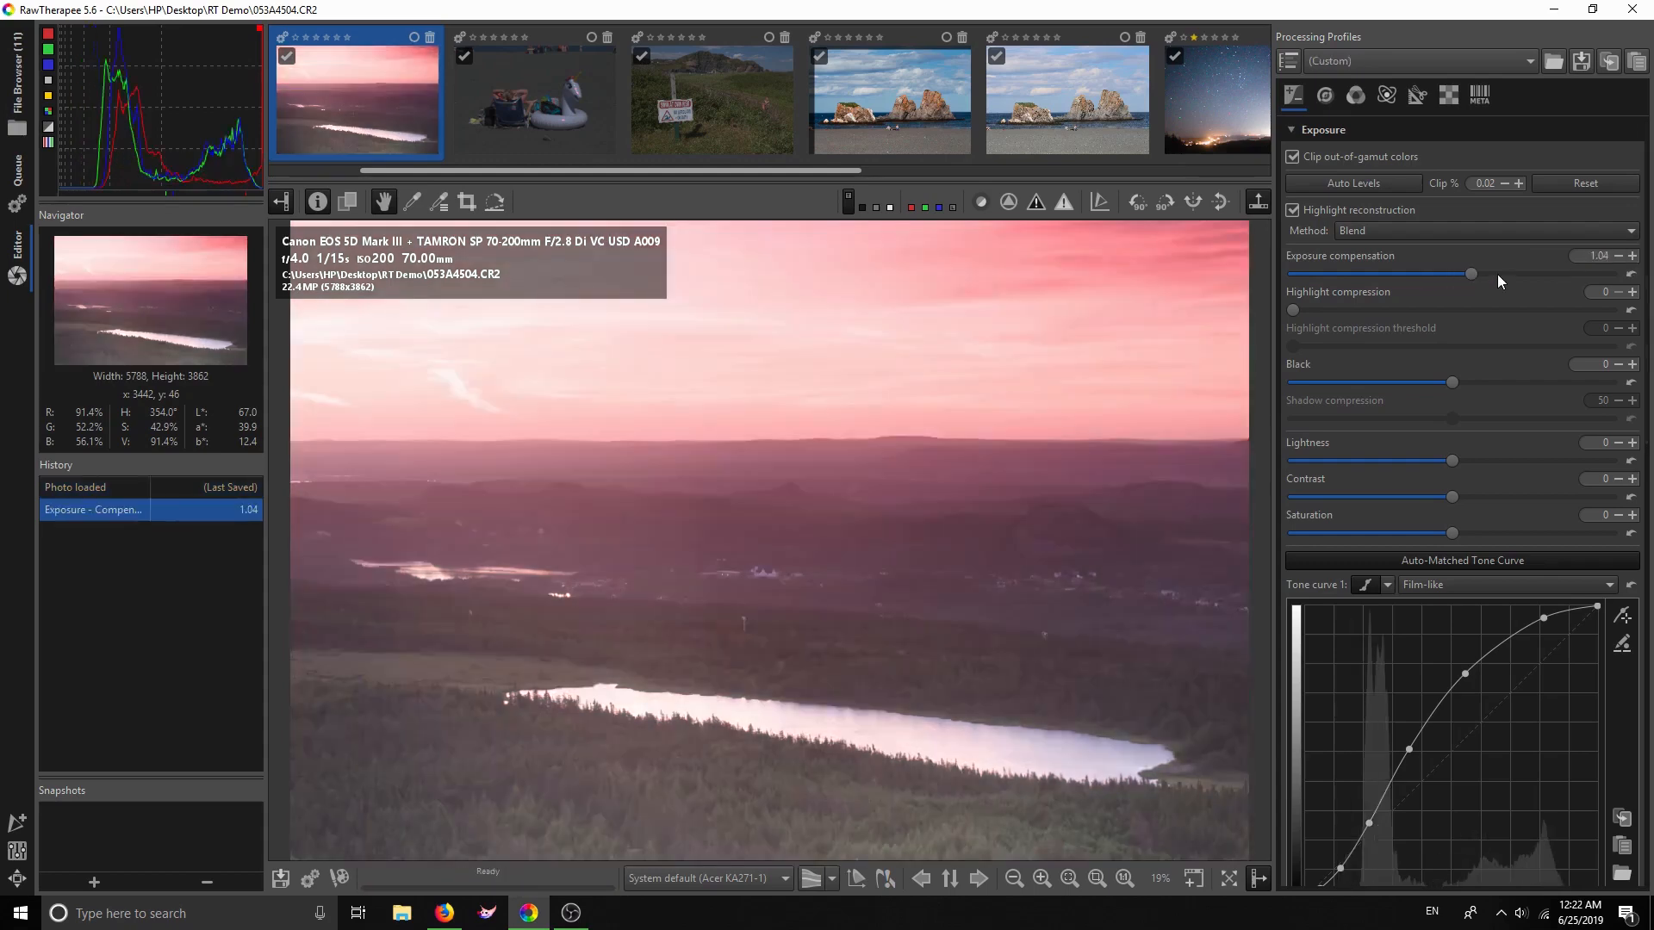
{"action": "left_click", "coordinate": [1618, 256]}
{"action": "left_click", "coordinate": [1618, 256]}
{"action": "left_click", "coordinate": [1618, 255]}
{"action": "left_click", "coordinate": [1618, 256]}
{"action": "left_click", "coordinate": [1618, 255]}
{"action": "left_click", "coordinate": [1618, 256]}
{"action": "left_click", "coordinate": [1618, 256]}
{"action": "left_click", "coordinate": [1618, 256]}
{"action": "left_click", "coordinate": [1618, 256]}
{"action": "left_click", "coordinate": [1619, 256]}
{"action": "left_click", "coordinate": [1619, 256]}
{"action": "left_click", "coordinate": [1618, 255]}
{"action": "left_click", "coordinate": [1618, 256]}
{"action": "left_click", "coordinate": [1618, 256]}
{"action": "left_click", "coordinate": [1619, 256]}
{"action": "left_click", "coordinate": [1618, 255]}
{"action": "left_click", "coordinate": [1618, 256]}
{"action": "left_click", "coordinate": [1618, 256]}
{"action": "left_click", "coordinate": [1619, 255]}
{"action": "left_click", "coordinate": [1618, 255]}
{"action": "left_click", "coordinate": [1619, 256]}
{"action": "left_click", "coordinate": [1619, 256]}
{"action": "left_click", "coordinate": [1618, 256]}
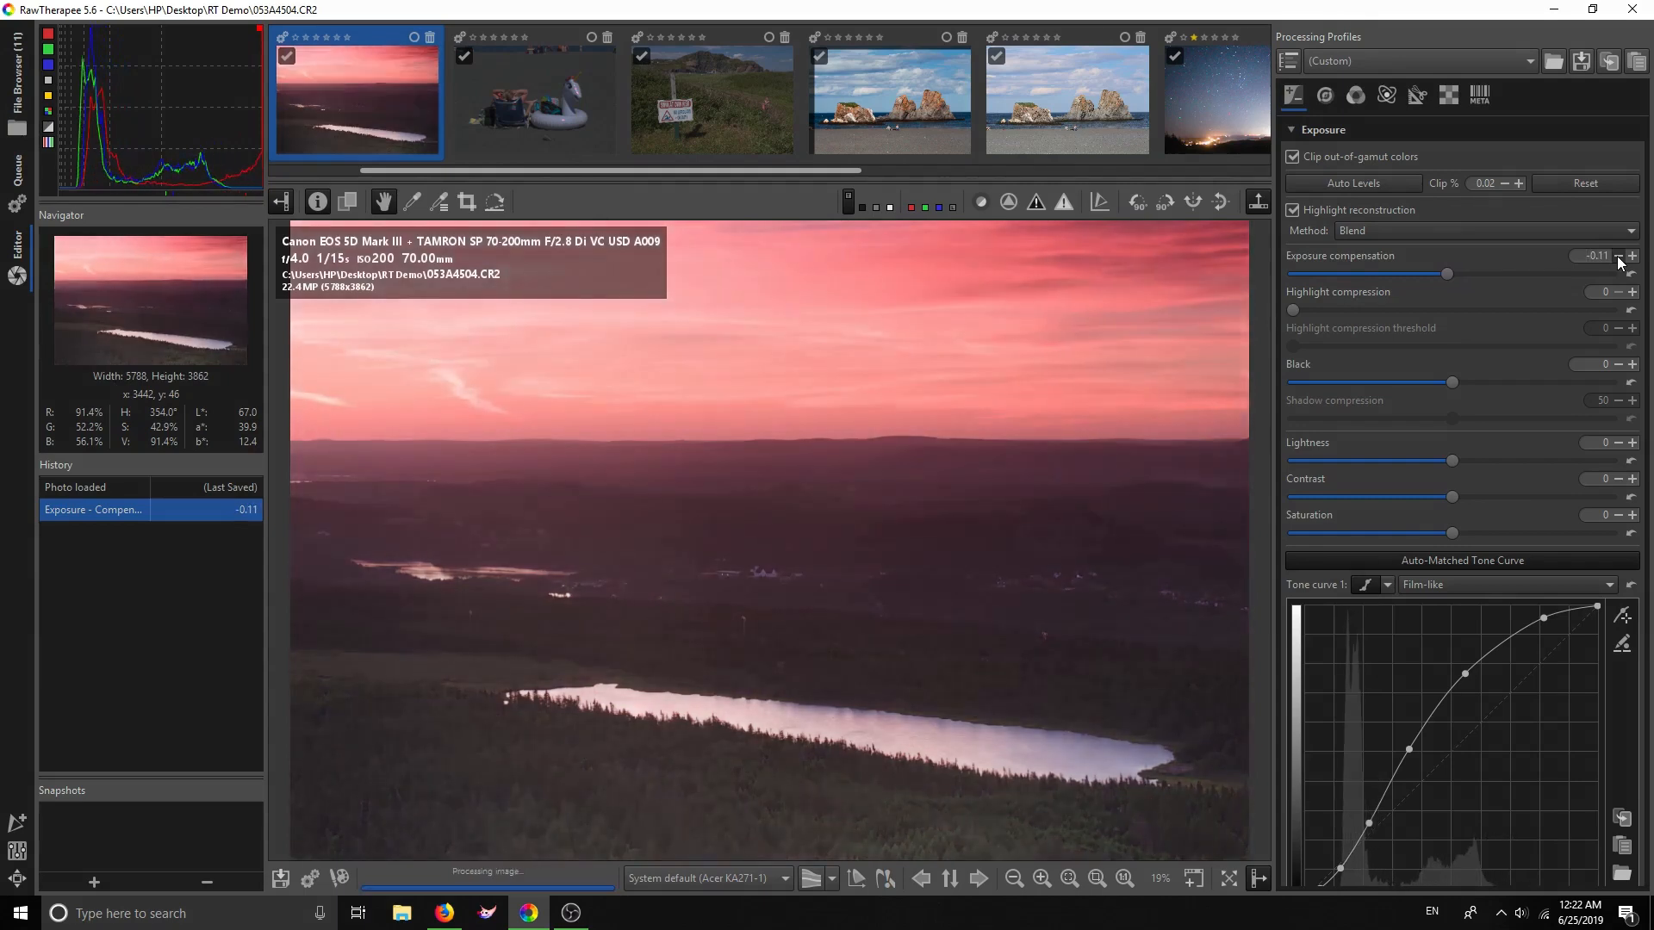
{"action": "left_click", "coordinate": [1618, 256]}
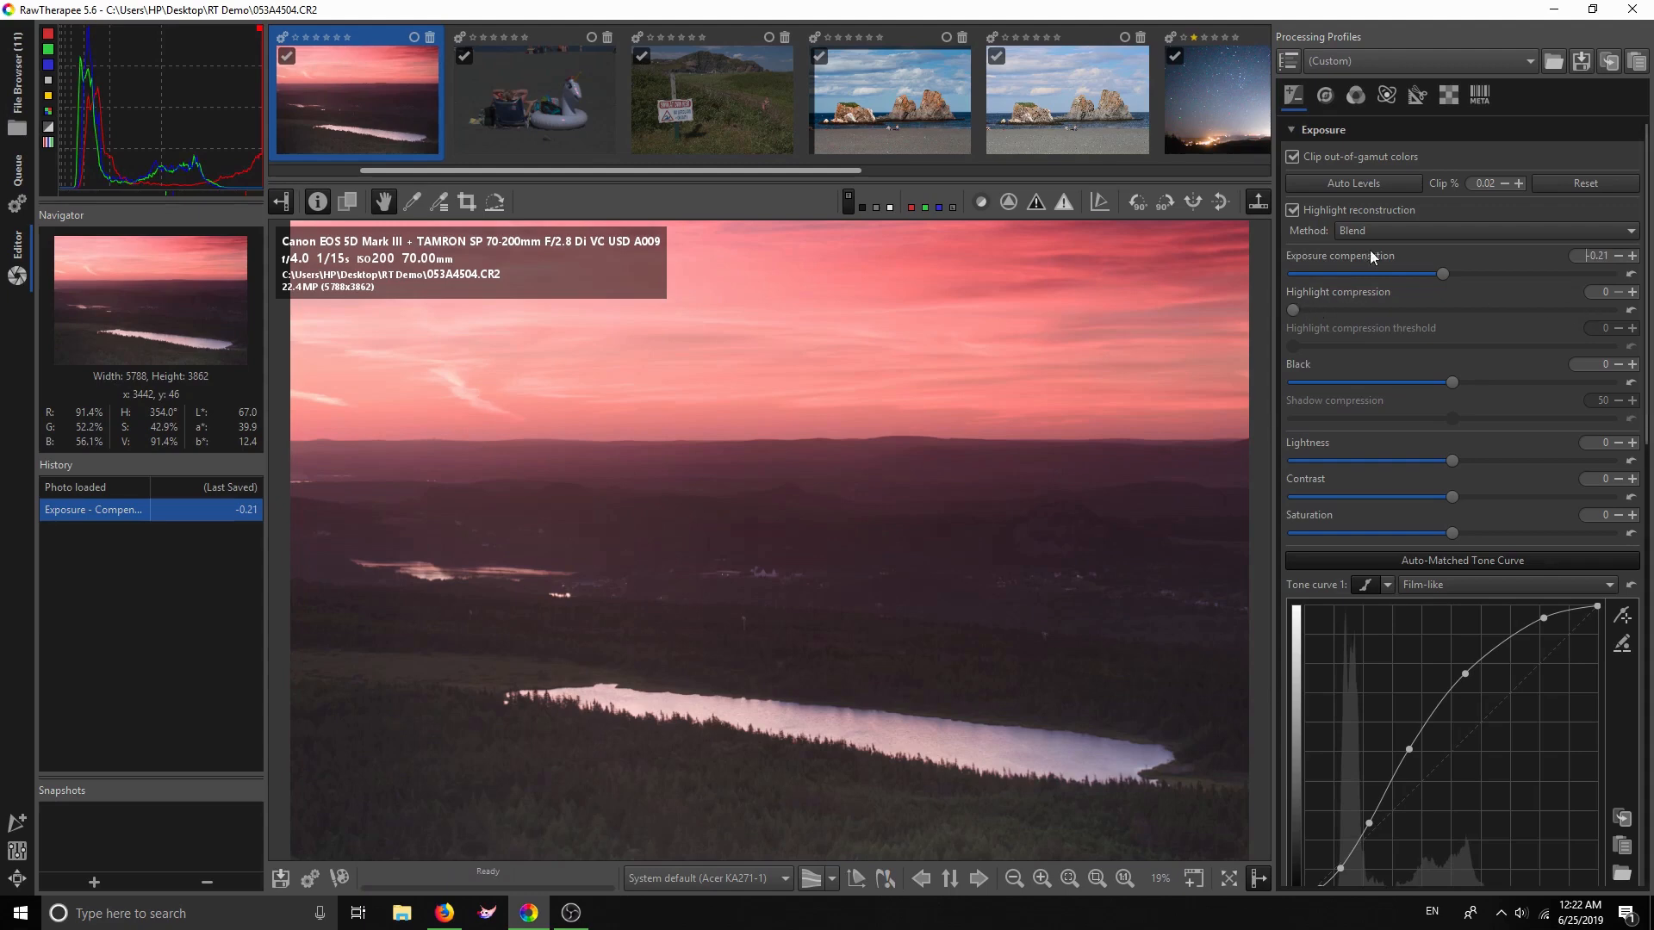
Enable Highlight reconstruction using the Color Propagation method
{"action": "left_click", "coordinate": [1292, 209]}
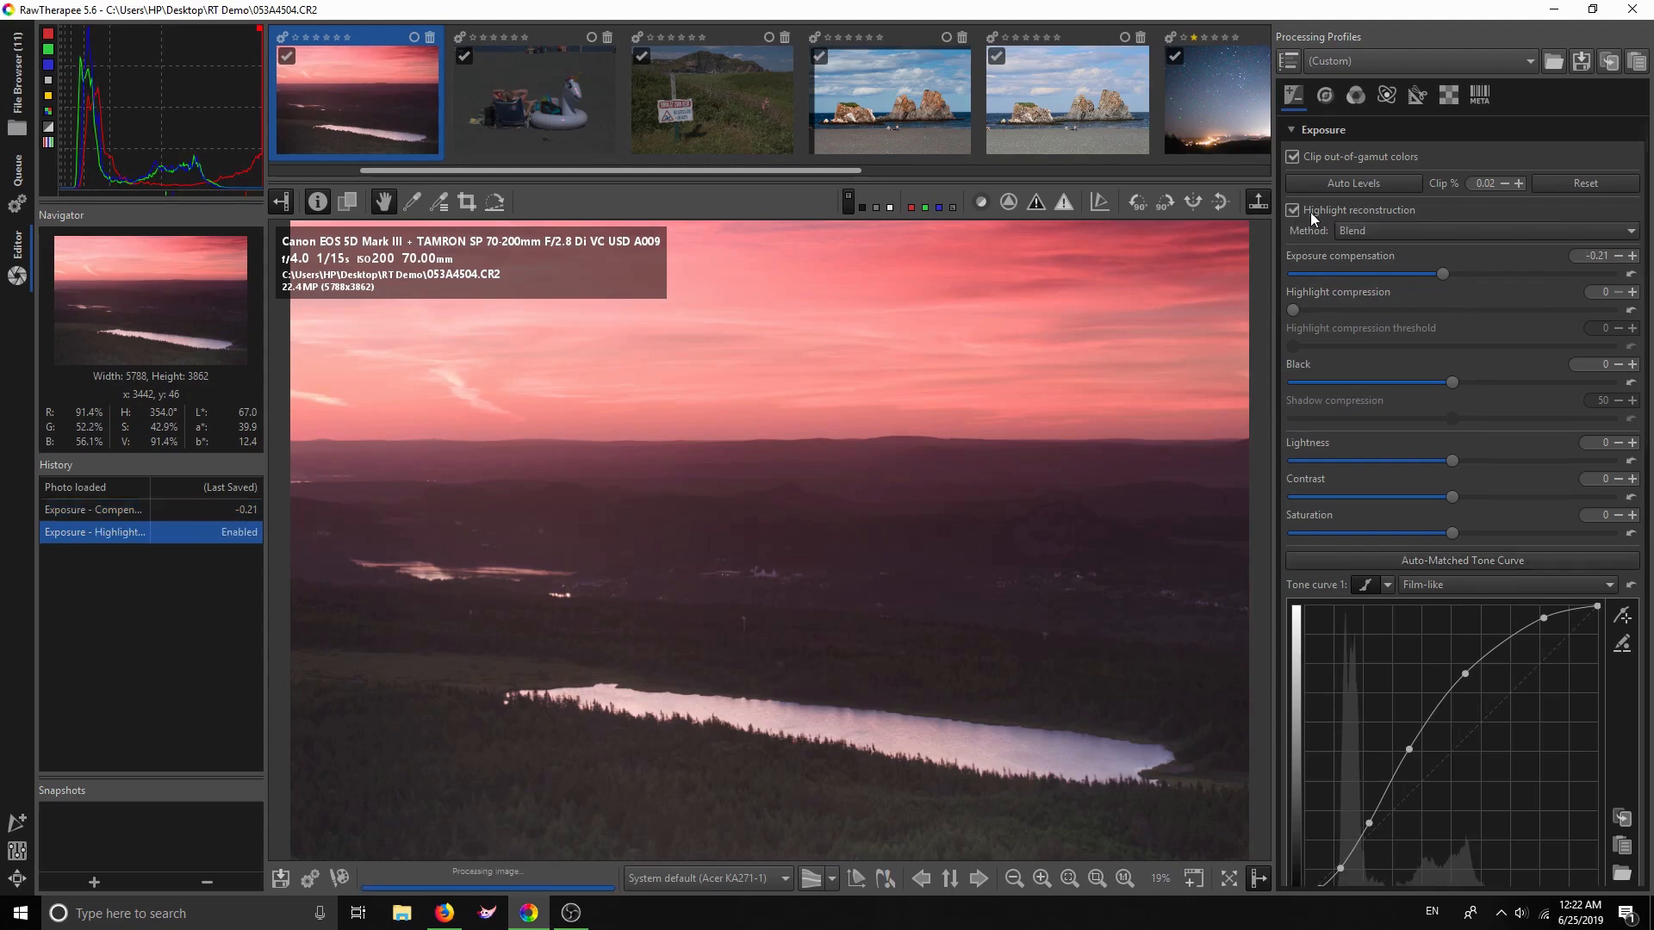
{"action": "left_click", "coordinate": [1370, 232]}
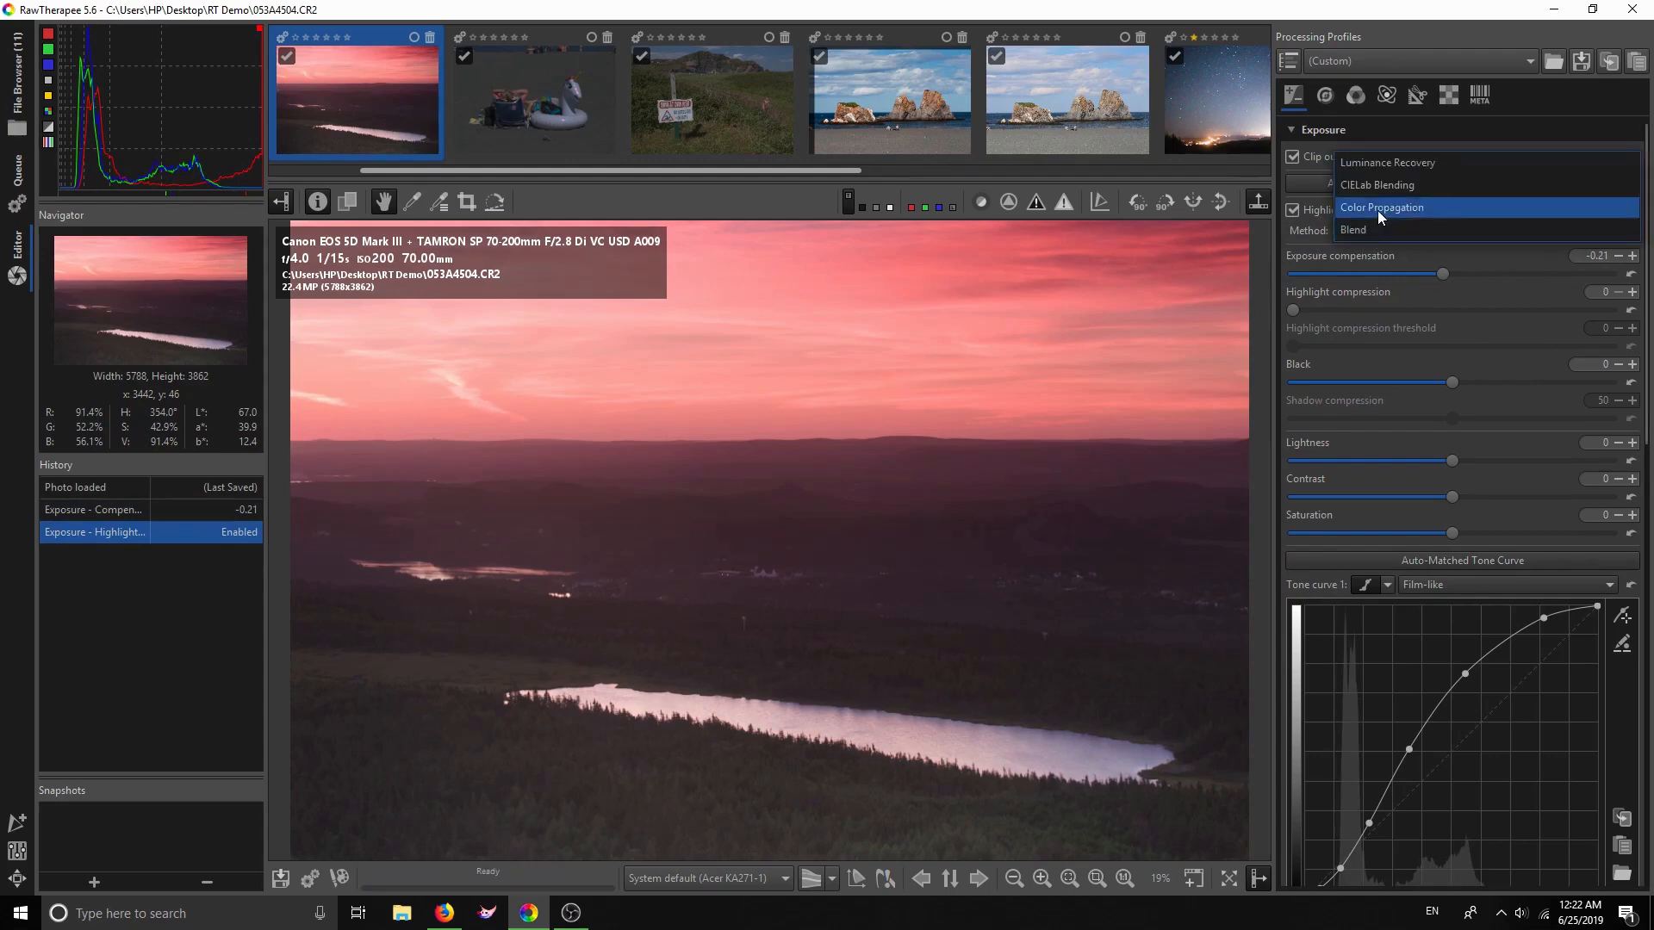
{"action": "left_click", "coordinate": [1377, 210]}
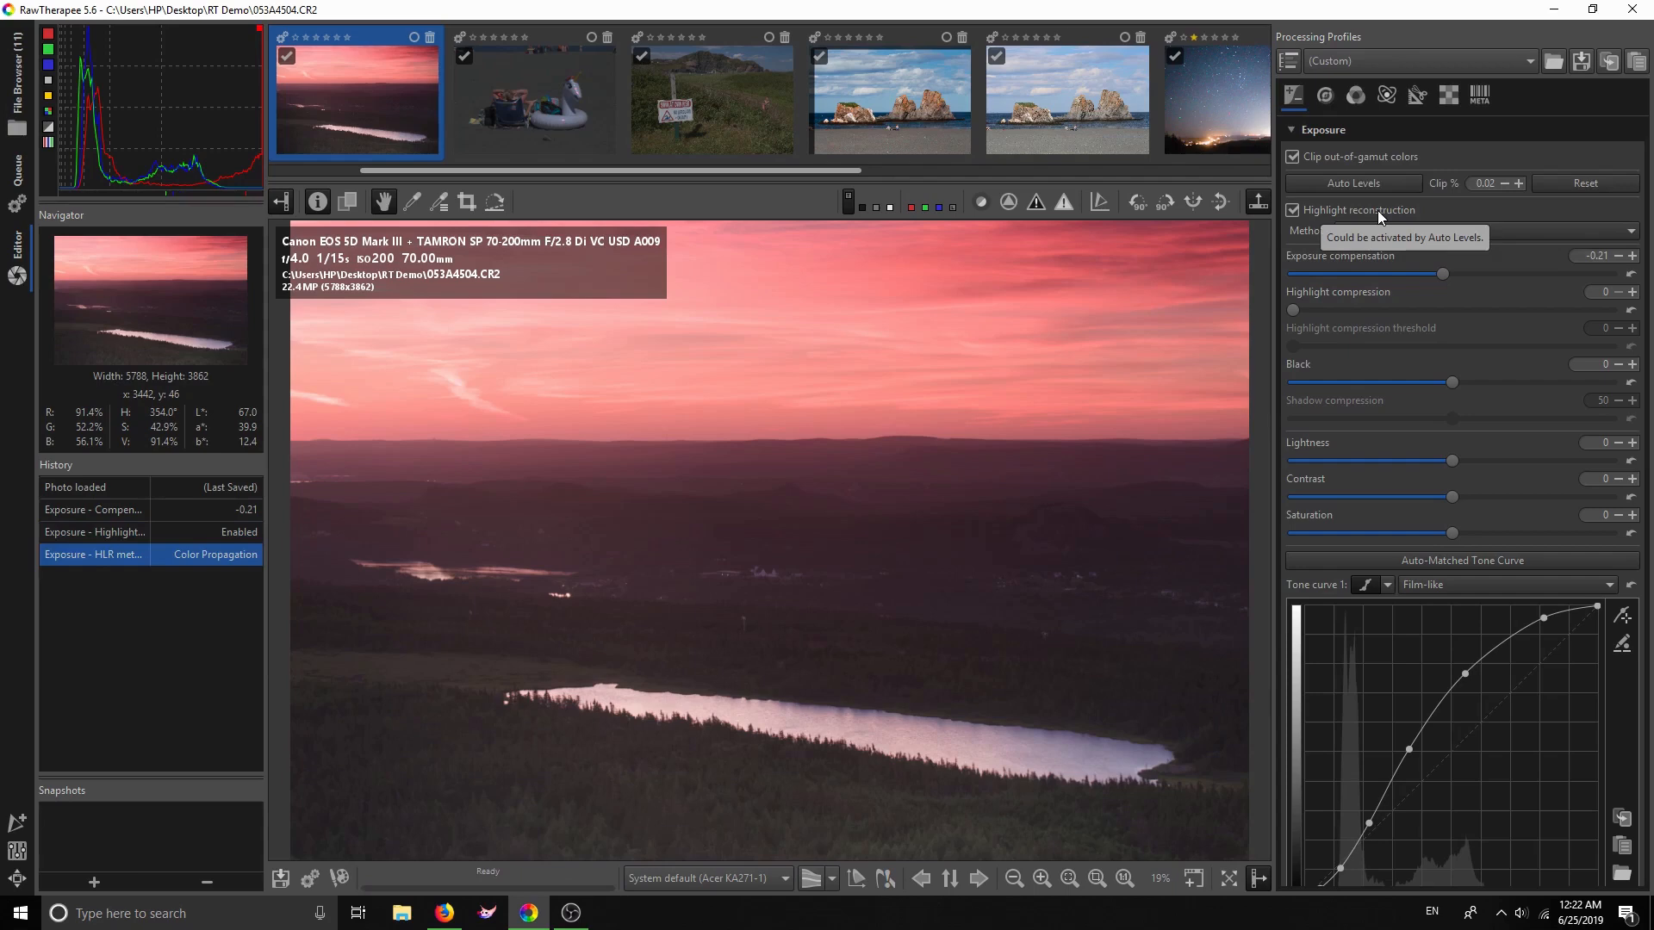
{"action": "left_click", "coordinate": [1541, 230]}
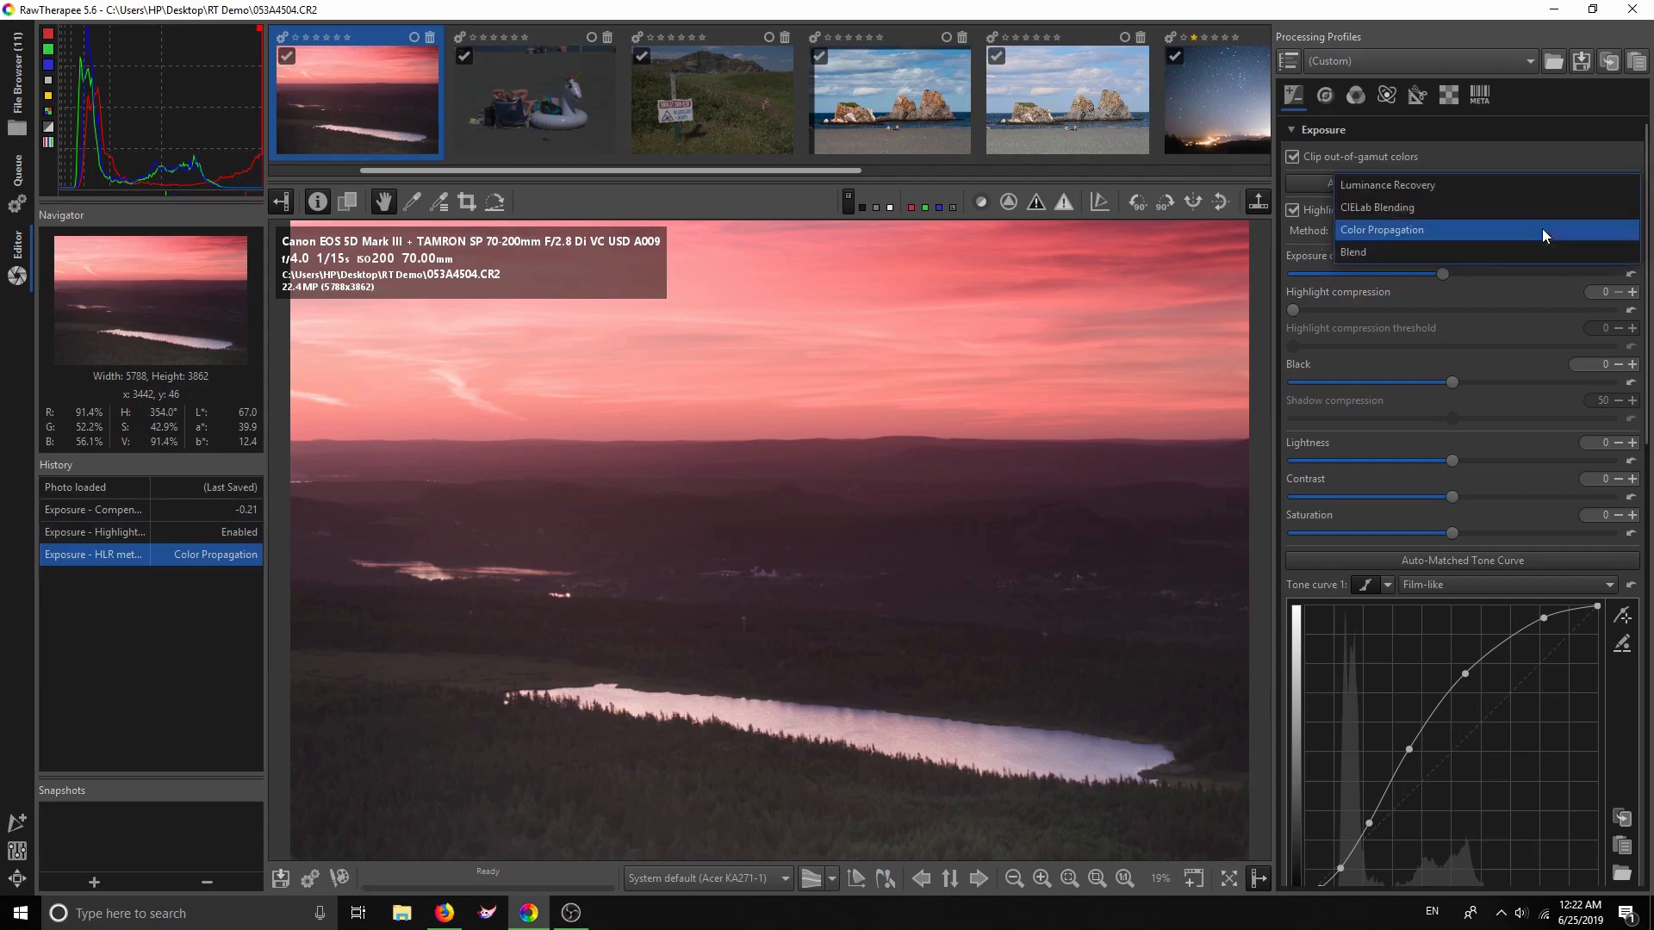
{"action": "left_click", "coordinate": [1542, 229]}
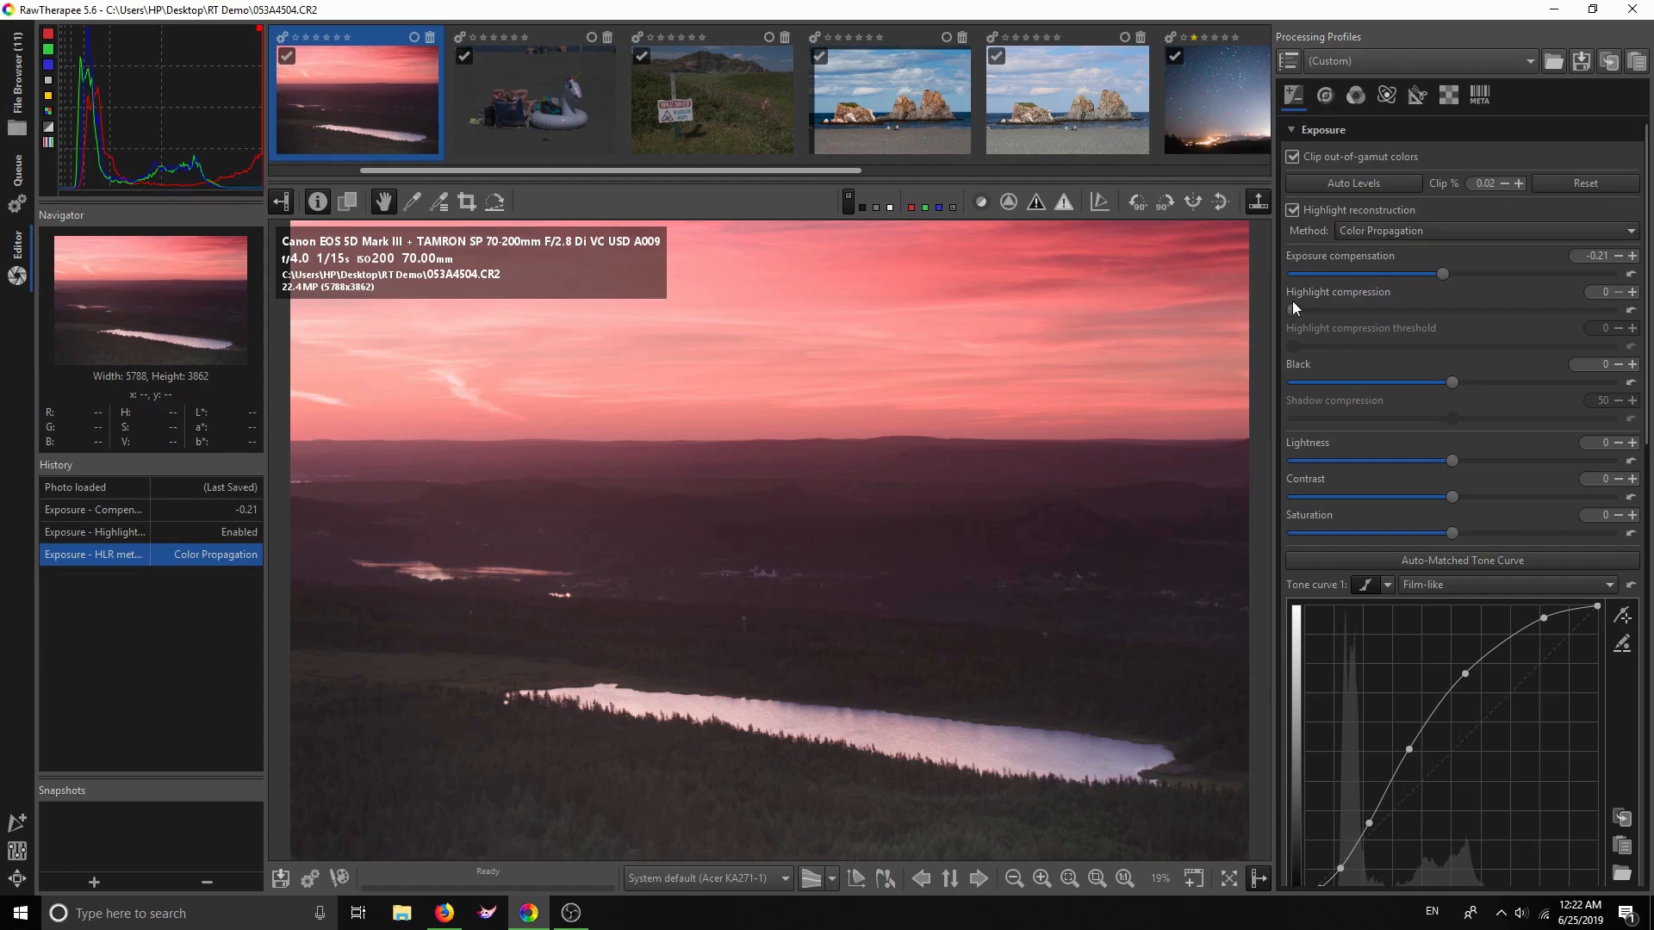
Set Highlight compression to 147 and hide the preview's photo info overlay
{"action": "left_click_drag", "start_coordinate": [1290, 313], "coordinate": [1635, 312]}
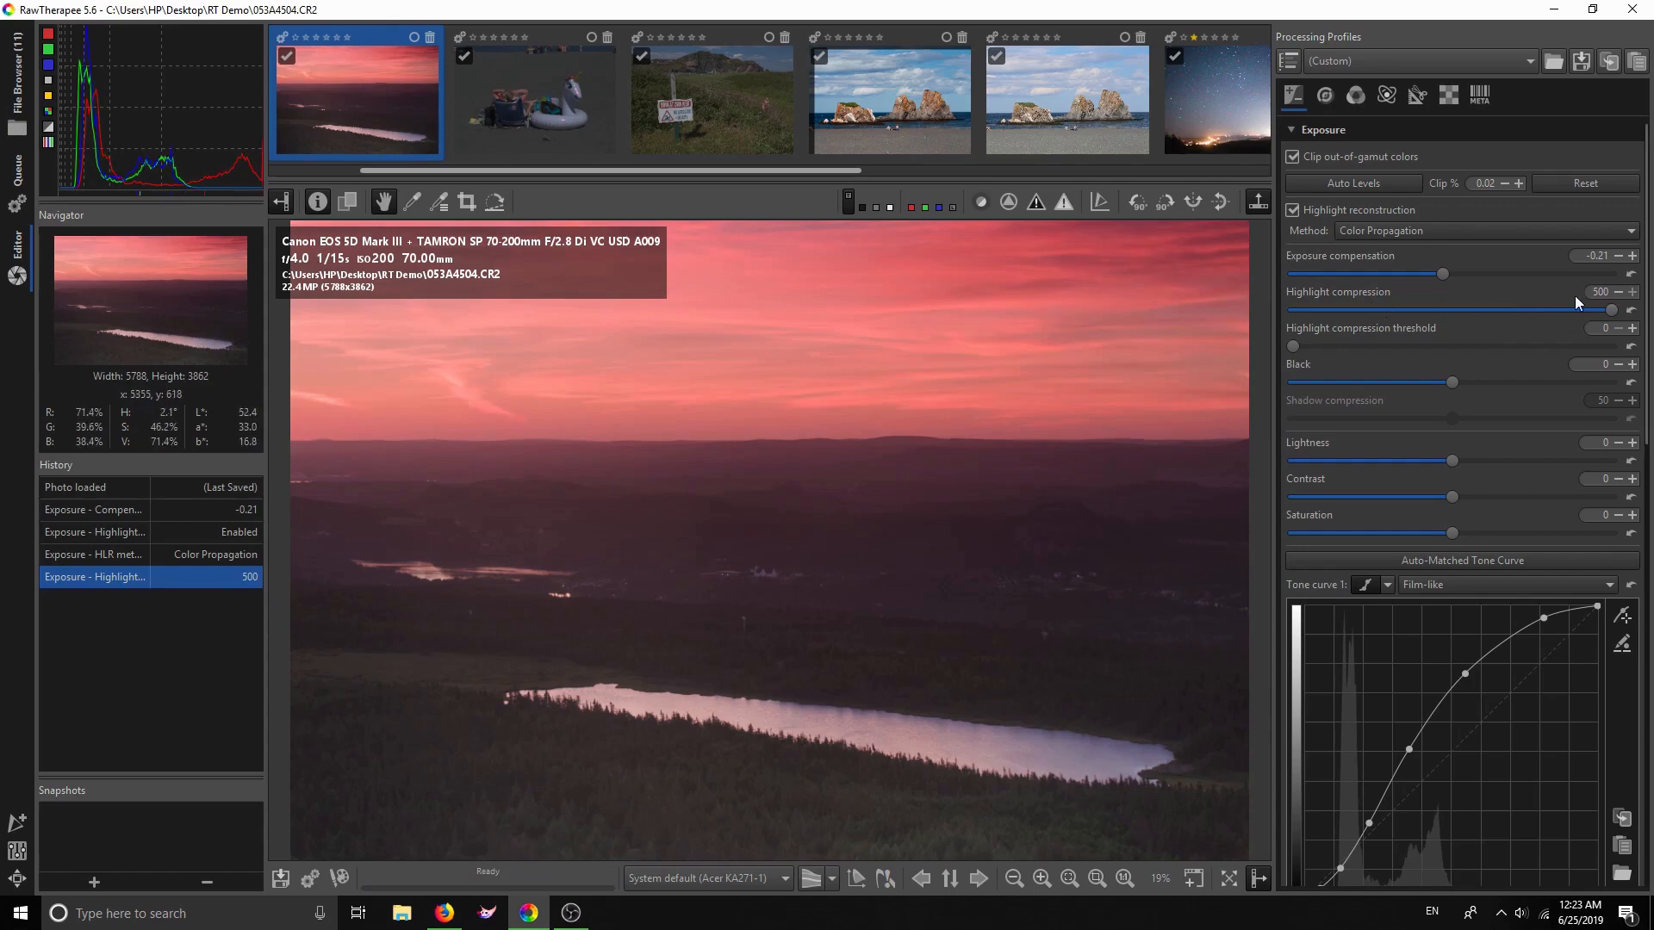
{"action": "left_click_drag", "start_coordinate": [1568, 303], "coordinate": [1518, 293]}
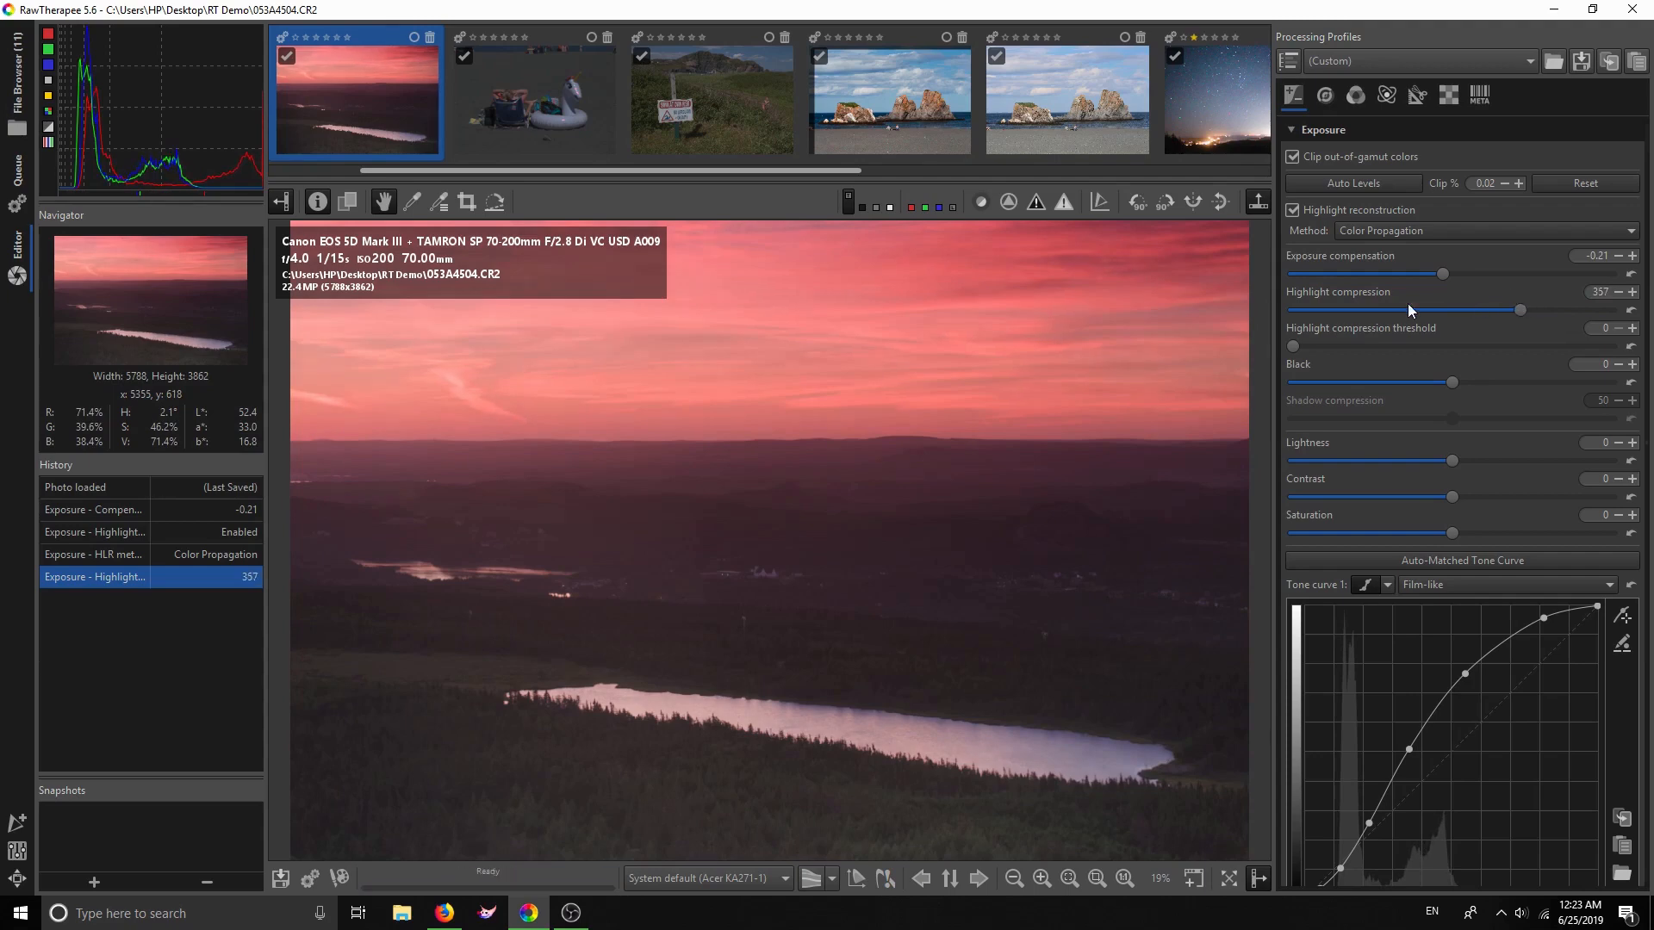
{"action": "left_click", "coordinate": [318, 202]}
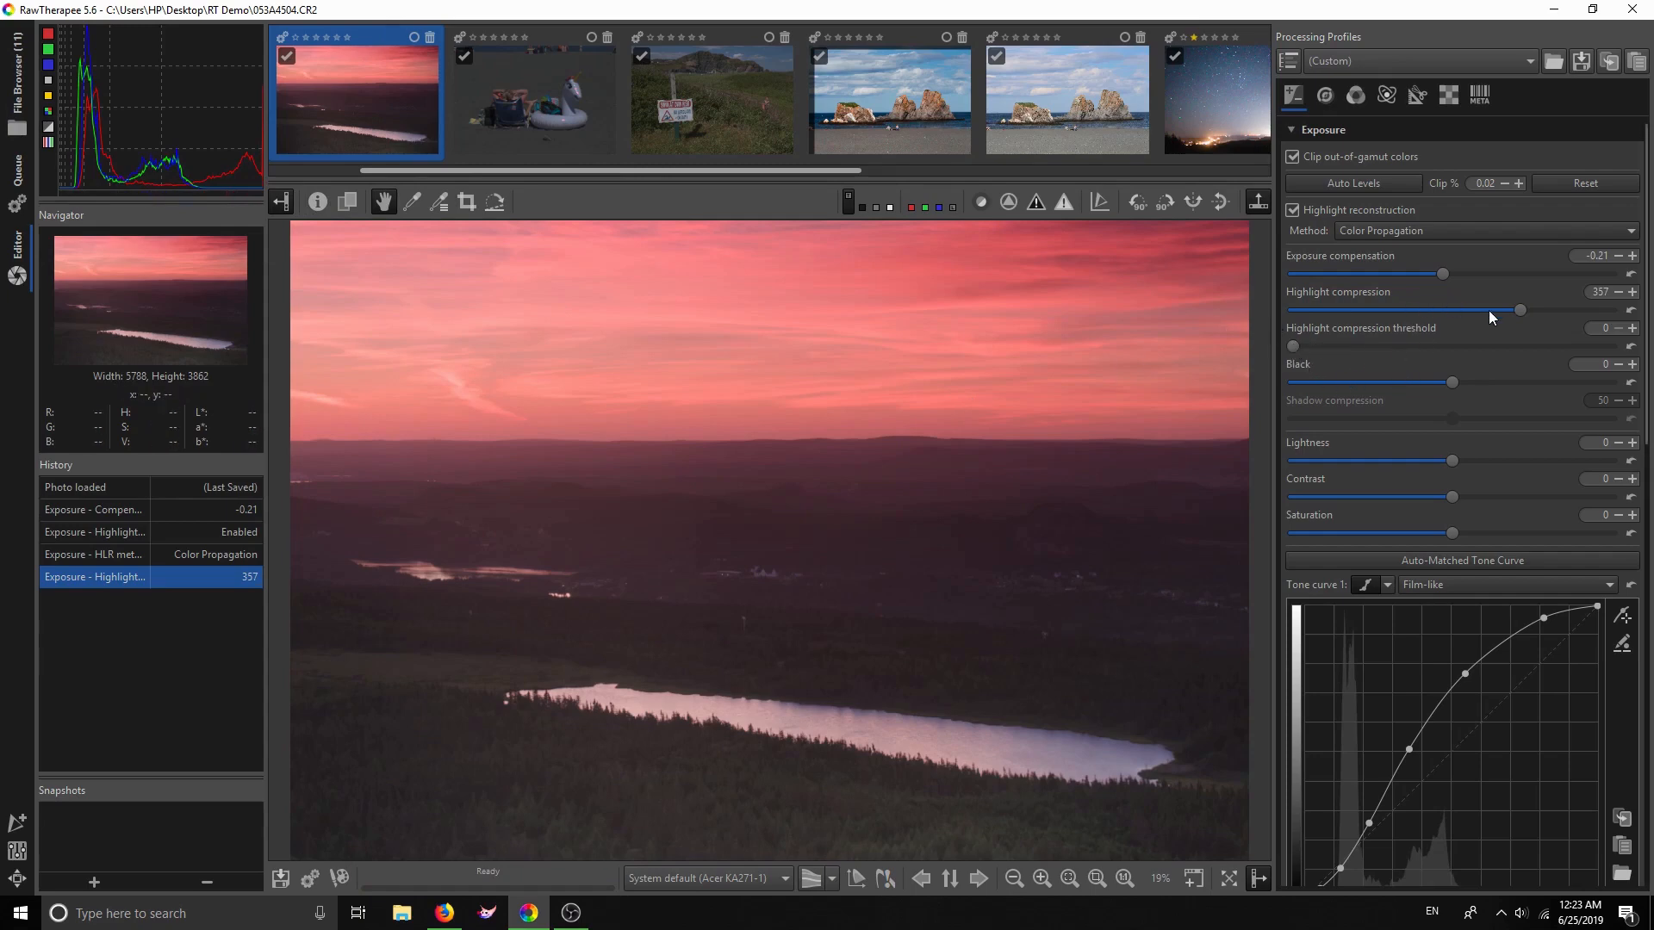
{"action": "left_click_drag", "start_coordinate": [1521, 308], "coordinate": [1445, 302]}
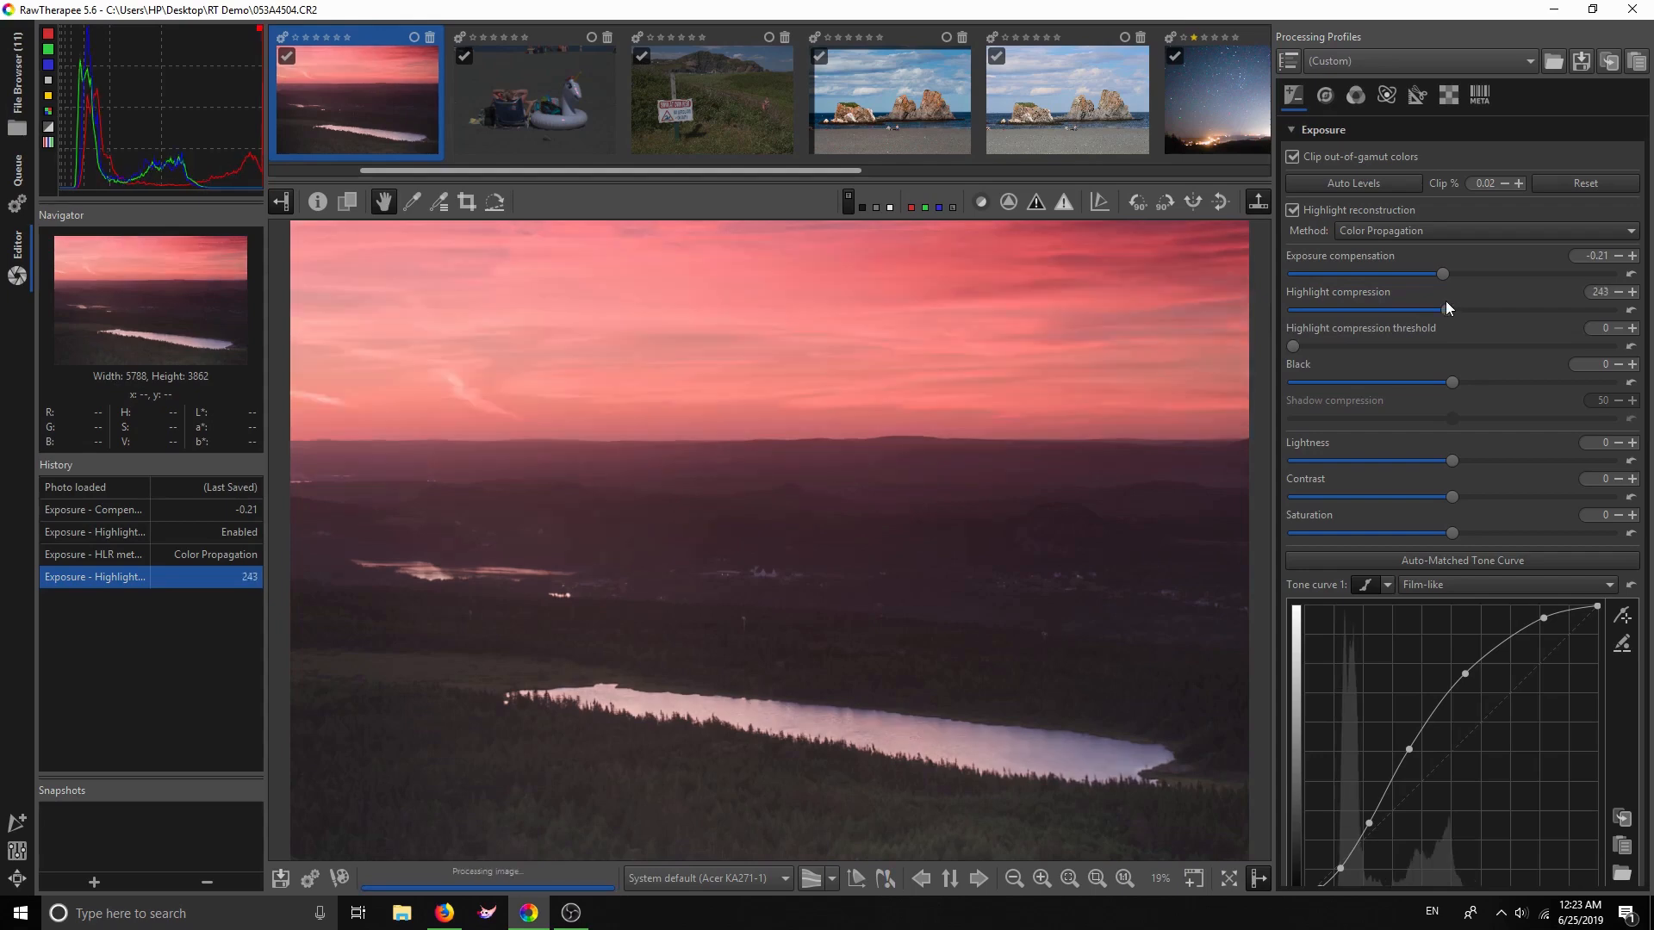
{"action": "left_click_drag", "start_coordinate": [1402, 304], "coordinate": [1386, 308]}
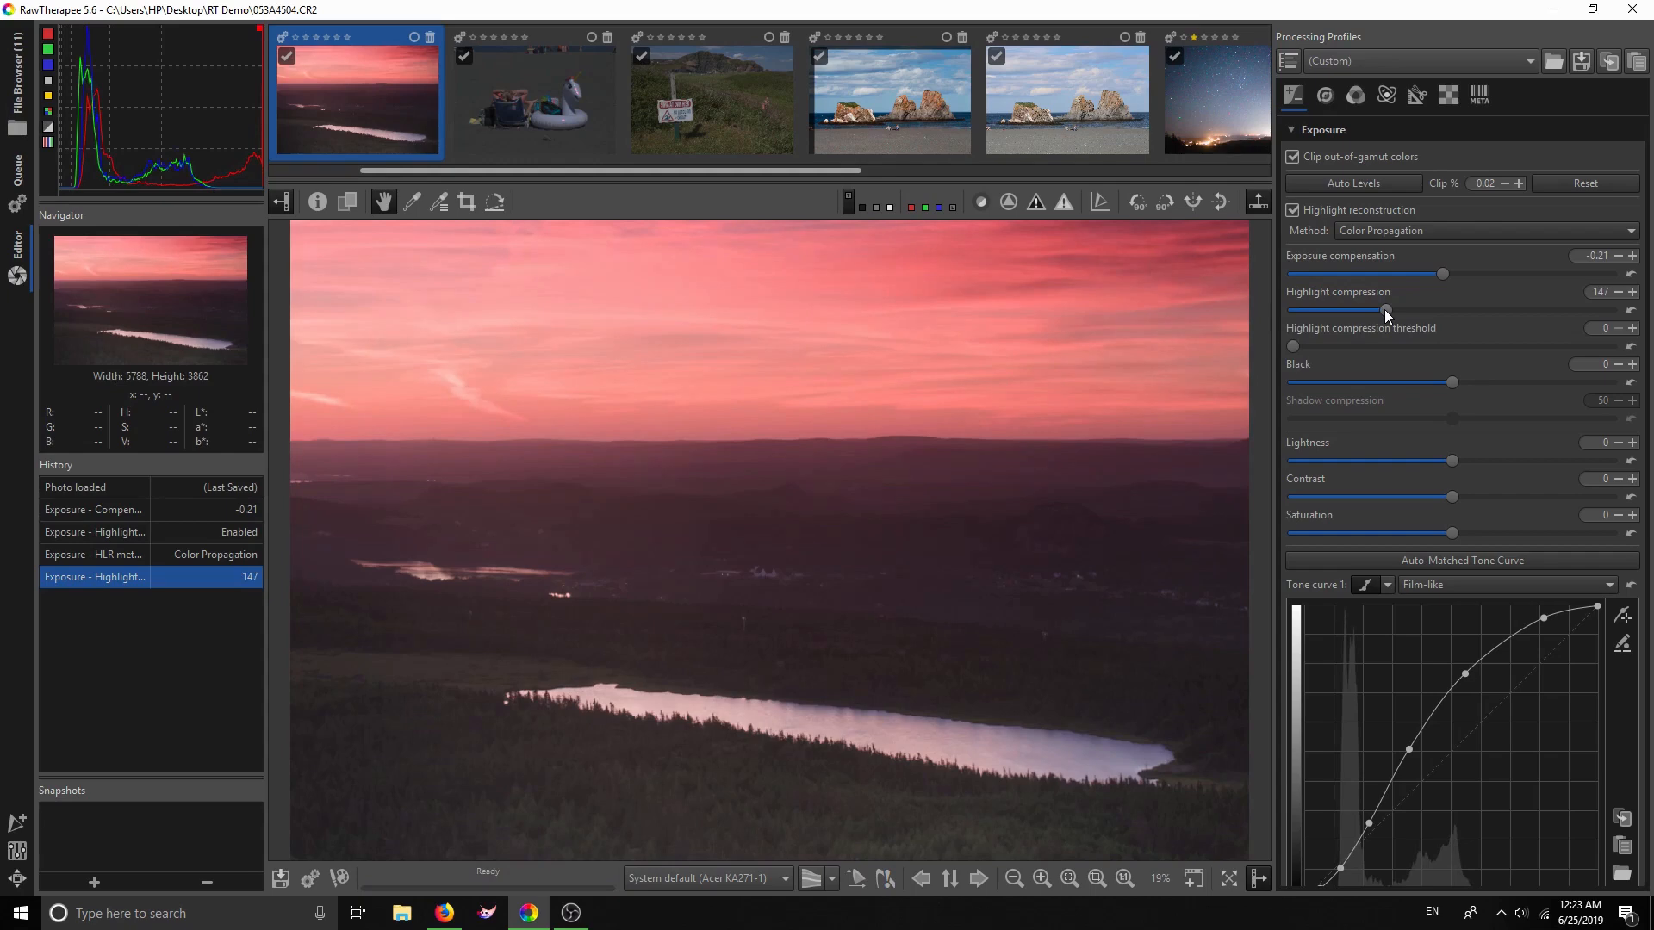
Check clipped sky highlights with the clipping indicator and raise Highlight compression to 367
{"action": "left_click", "coordinate": [1064, 205]}
{"action": "left_click_drag", "start_coordinate": [1387, 310], "coordinate": [1542, 307]}
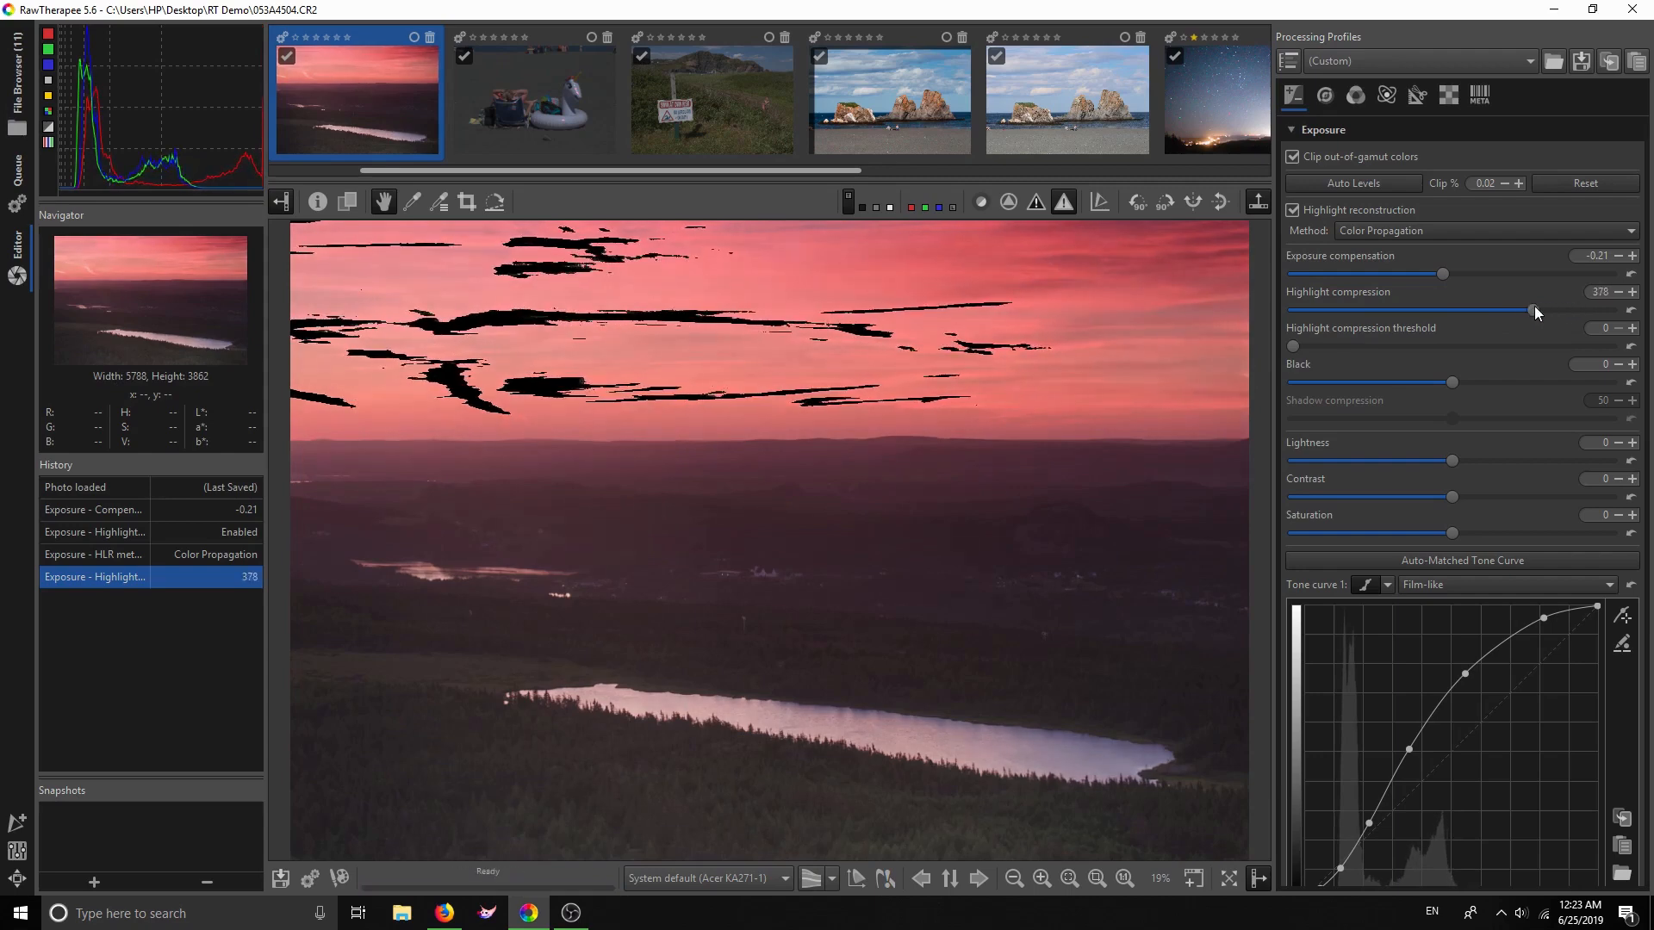
{"action": "left_click", "coordinate": [1063, 200]}
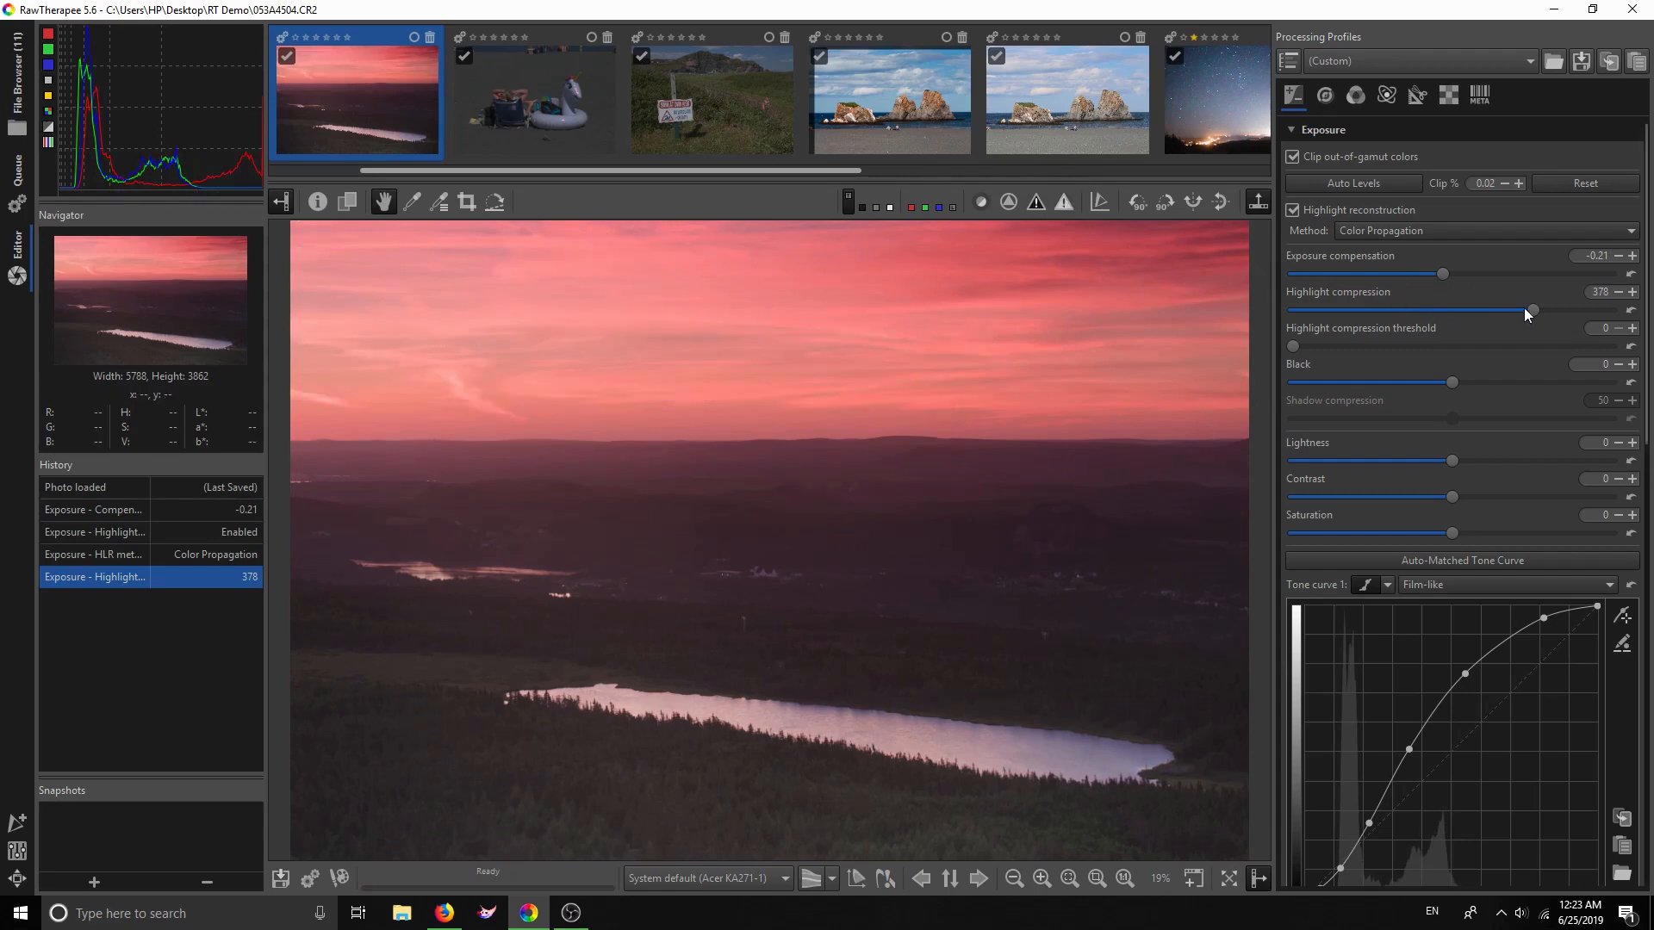
{"action": "left_click_drag", "start_coordinate": [1531, 307], "coordinate": [1533, 307]}
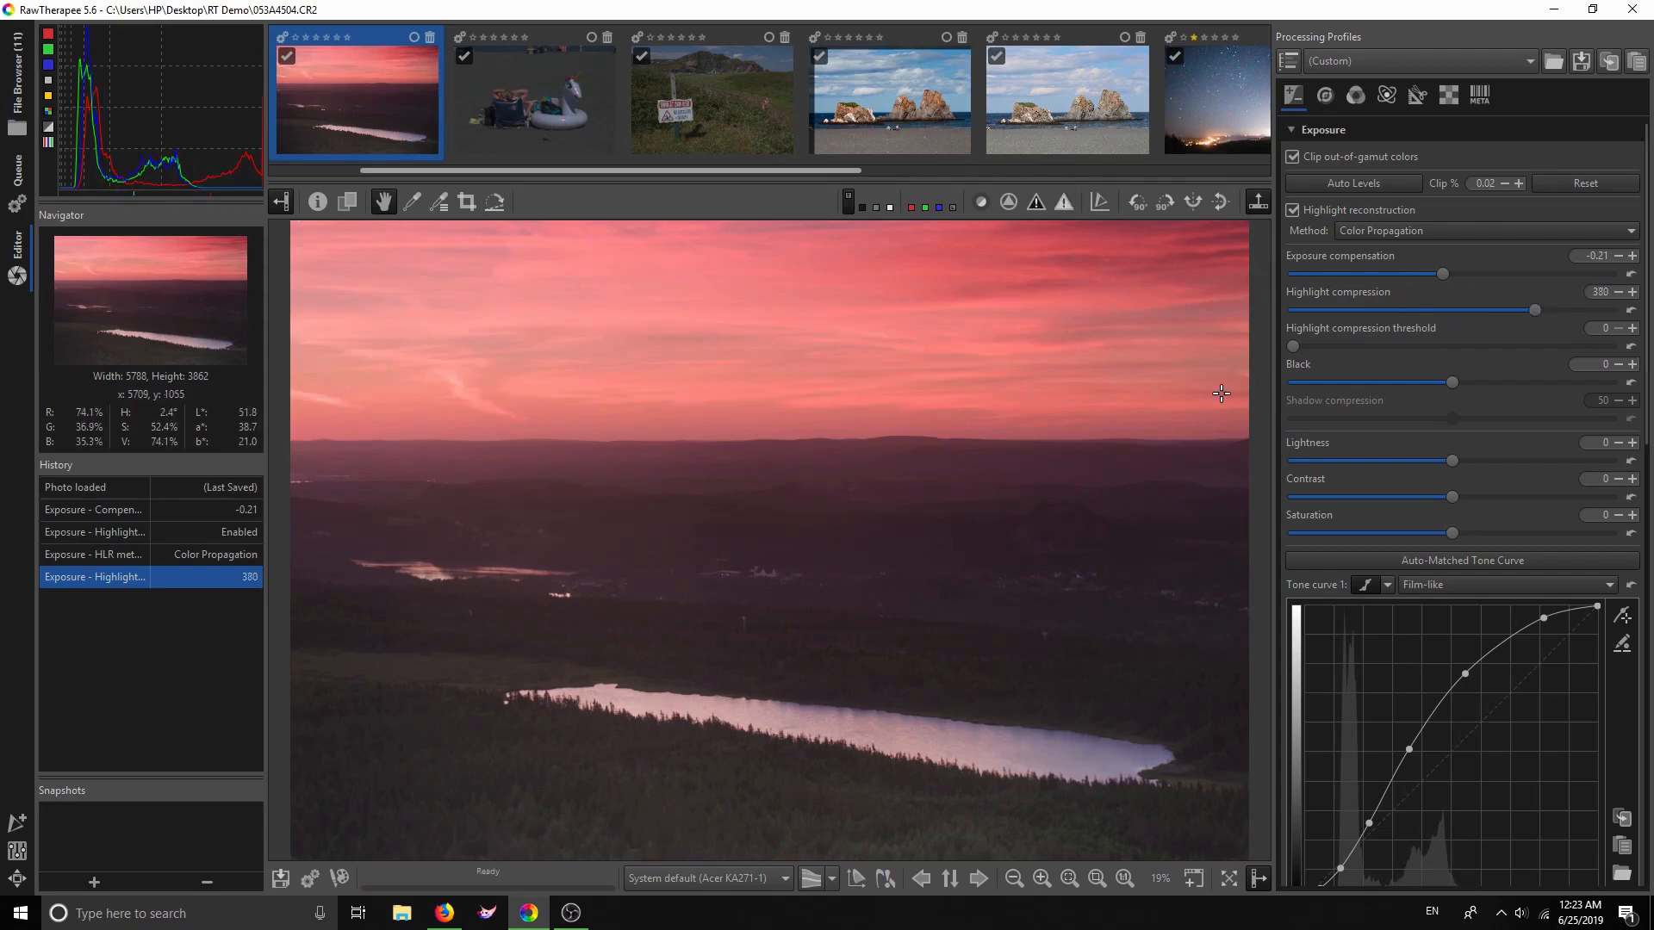
{"action": "left_click_drag", "start_coordinate": [1532, 307], "coordinate": [1523, 302]}
Switch Tone curve 1 to the auto-matched curve and nudge its lowest shadow point
{"action": "scroll", "coordinate": [1647, 286], "scroll_direction": "down", "scroll_amount": 1}
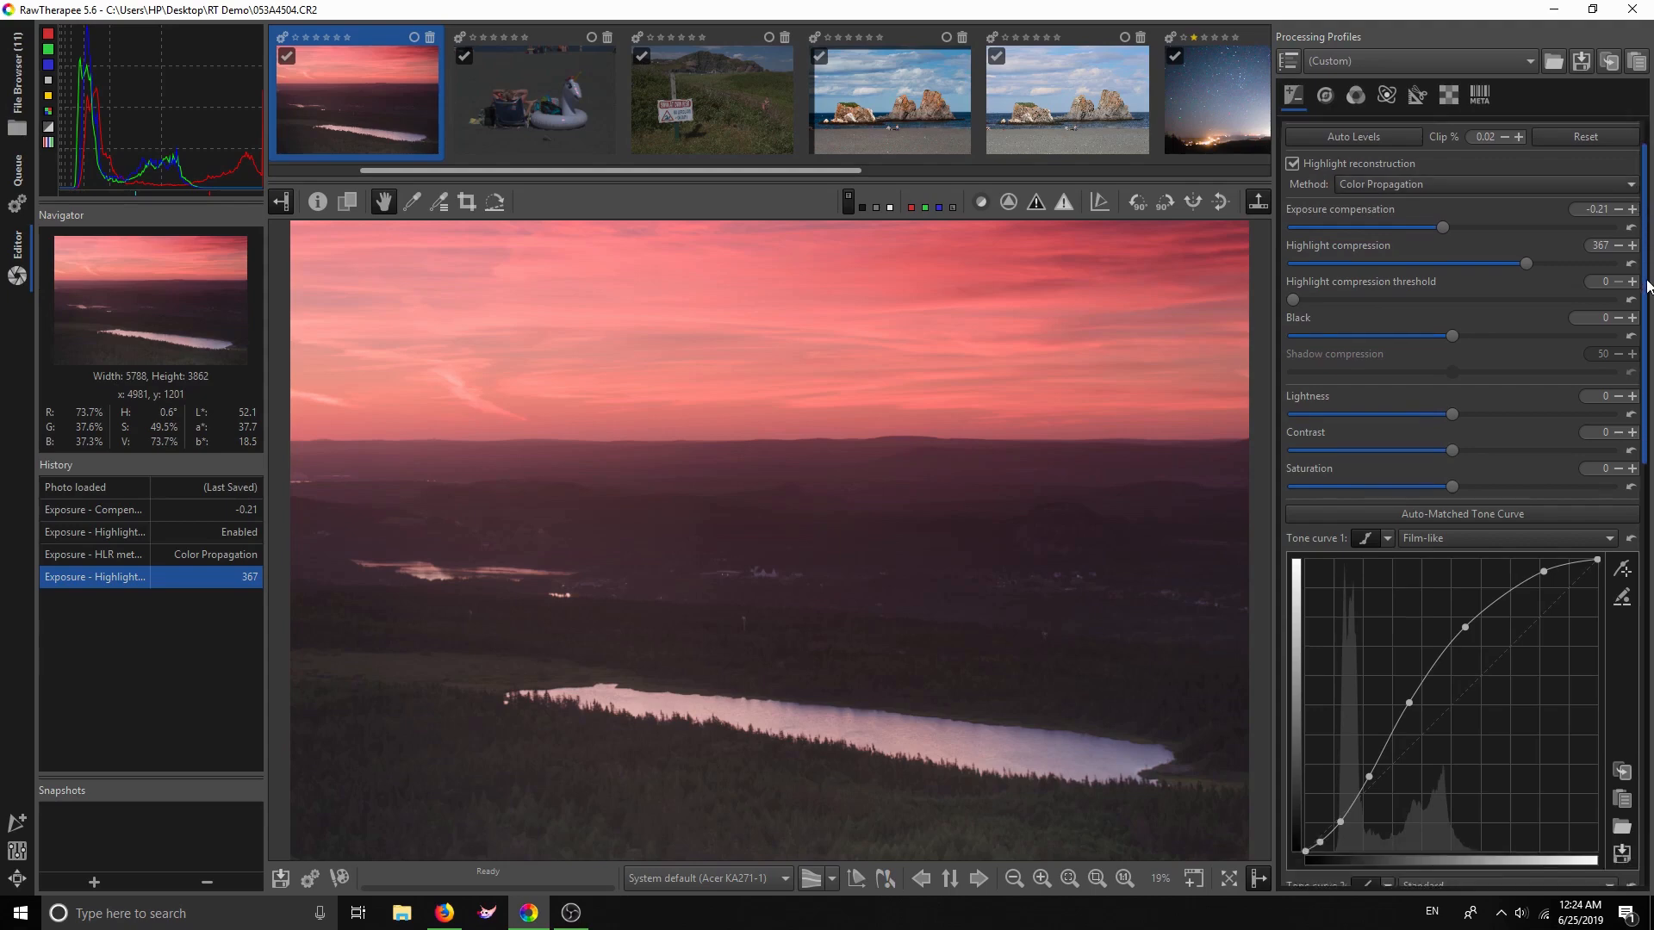
{"action": "scroll", "coordinate": [1636, 345], "scroll_direction": "down", "scroll_amount": 7}
{"action": "scroll", "coordinate": [1620, 419], "scroll_direction": "up", "scroll_amount": 1}
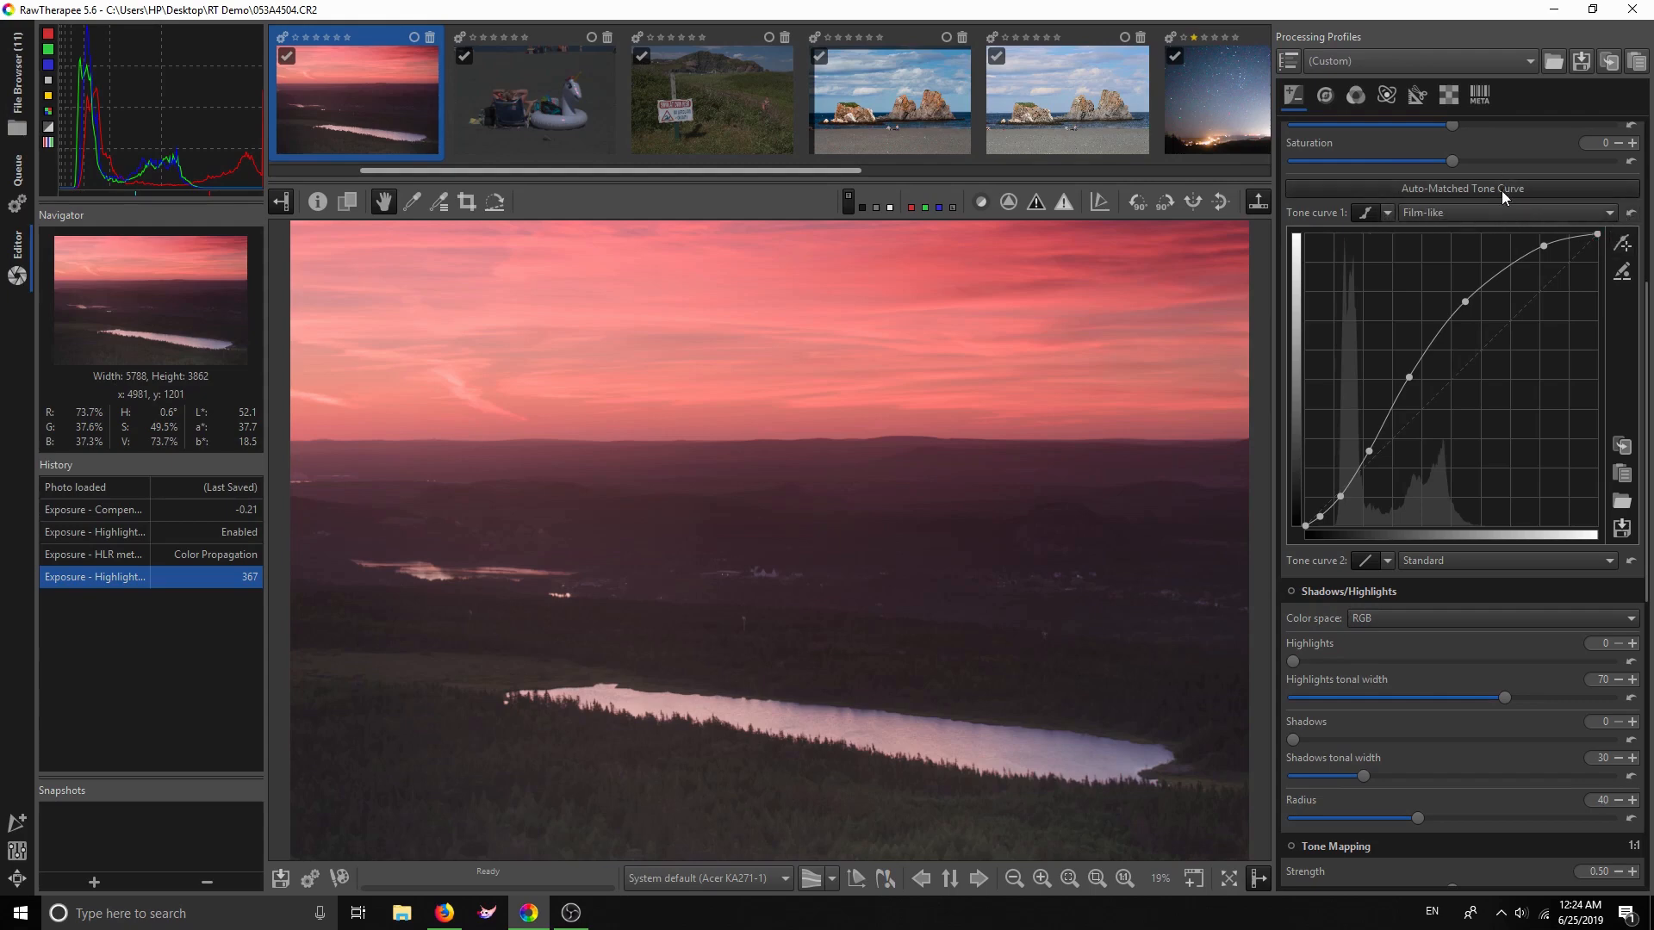
{"action": "left_click", "coordinate": [1630, 215]}
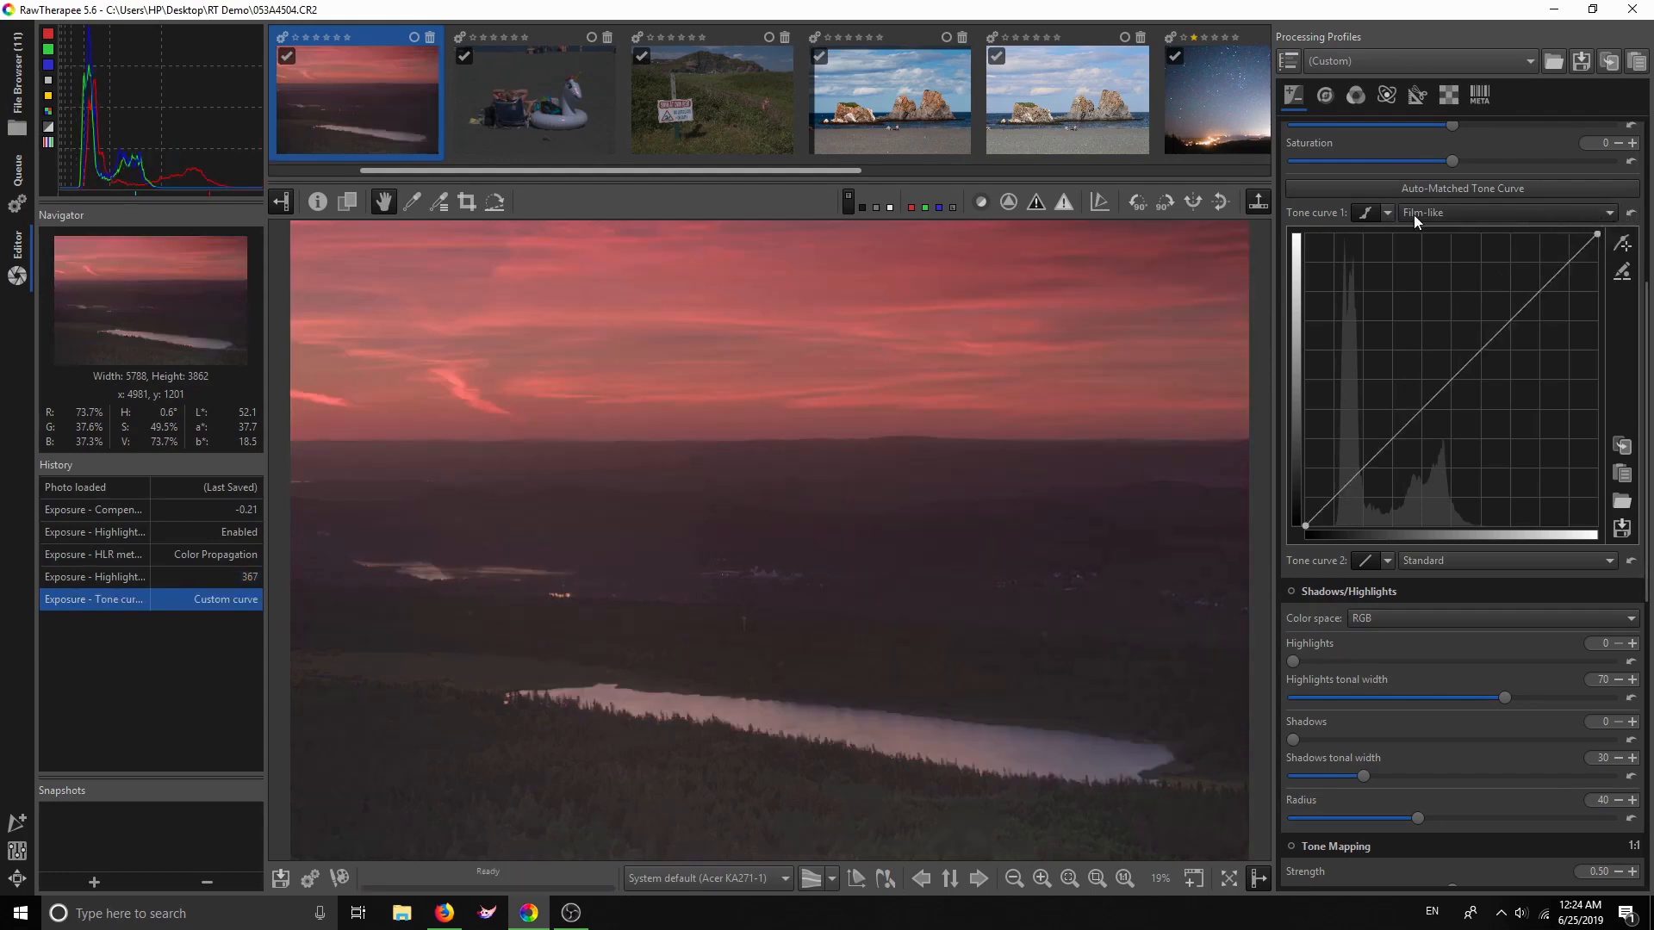
{"action": "left_click", "coordinate": [1453, 189]}
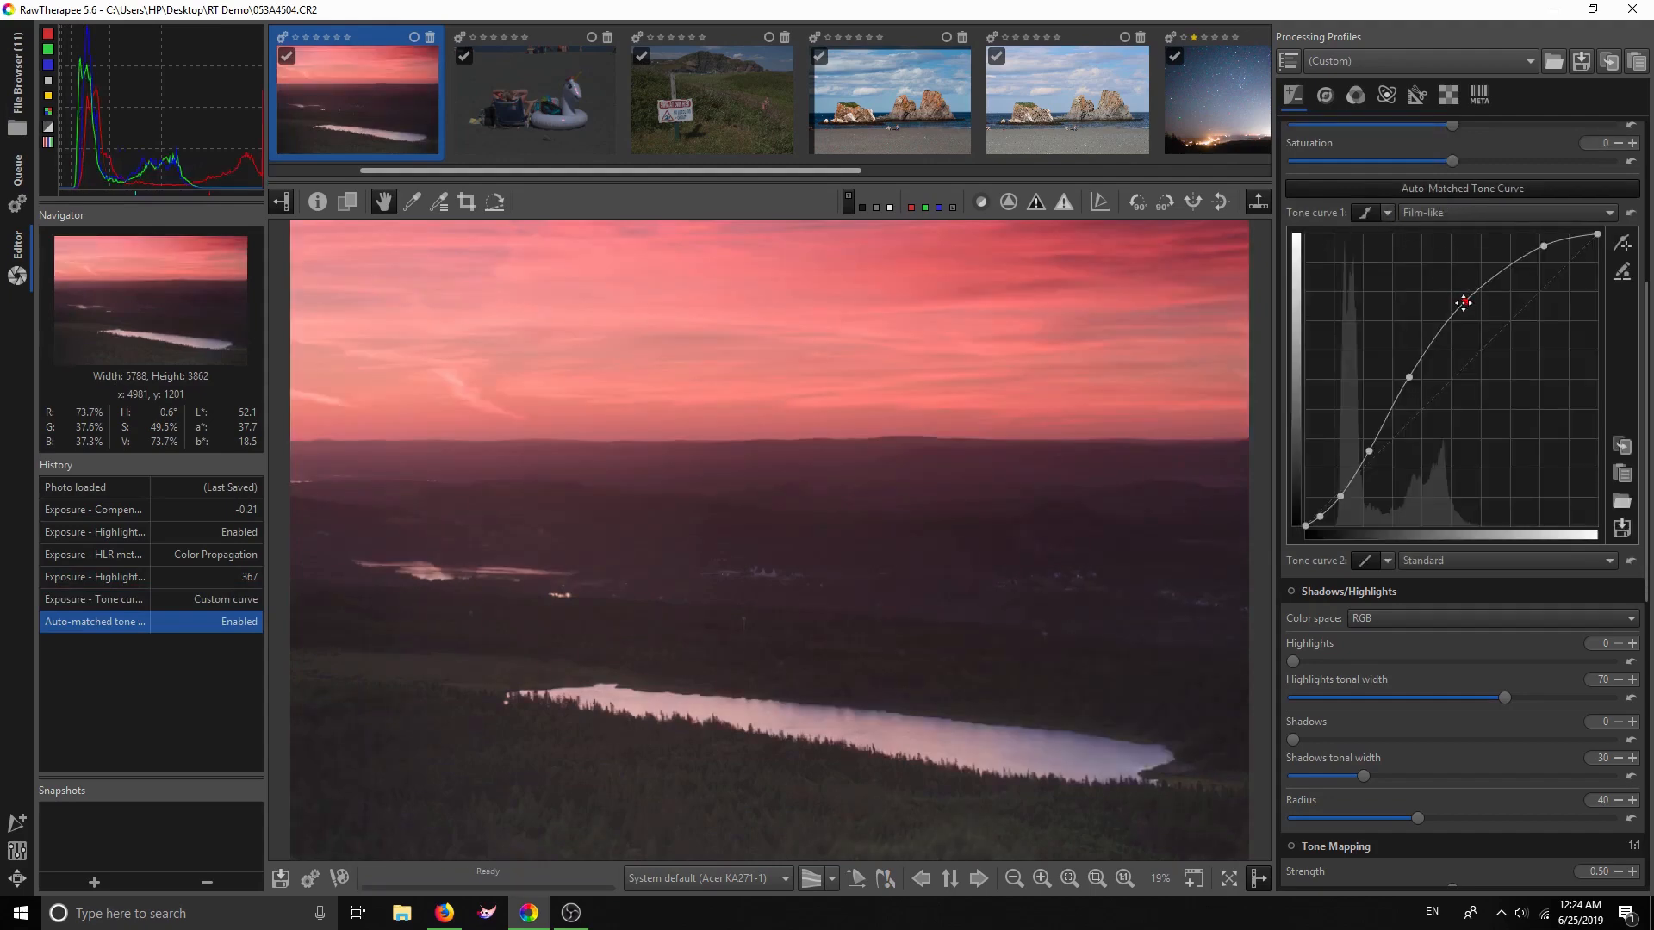
{"action": "left_click_drag", "start_coordinate": [1464, 302], "coordinate": [1462, 298]}
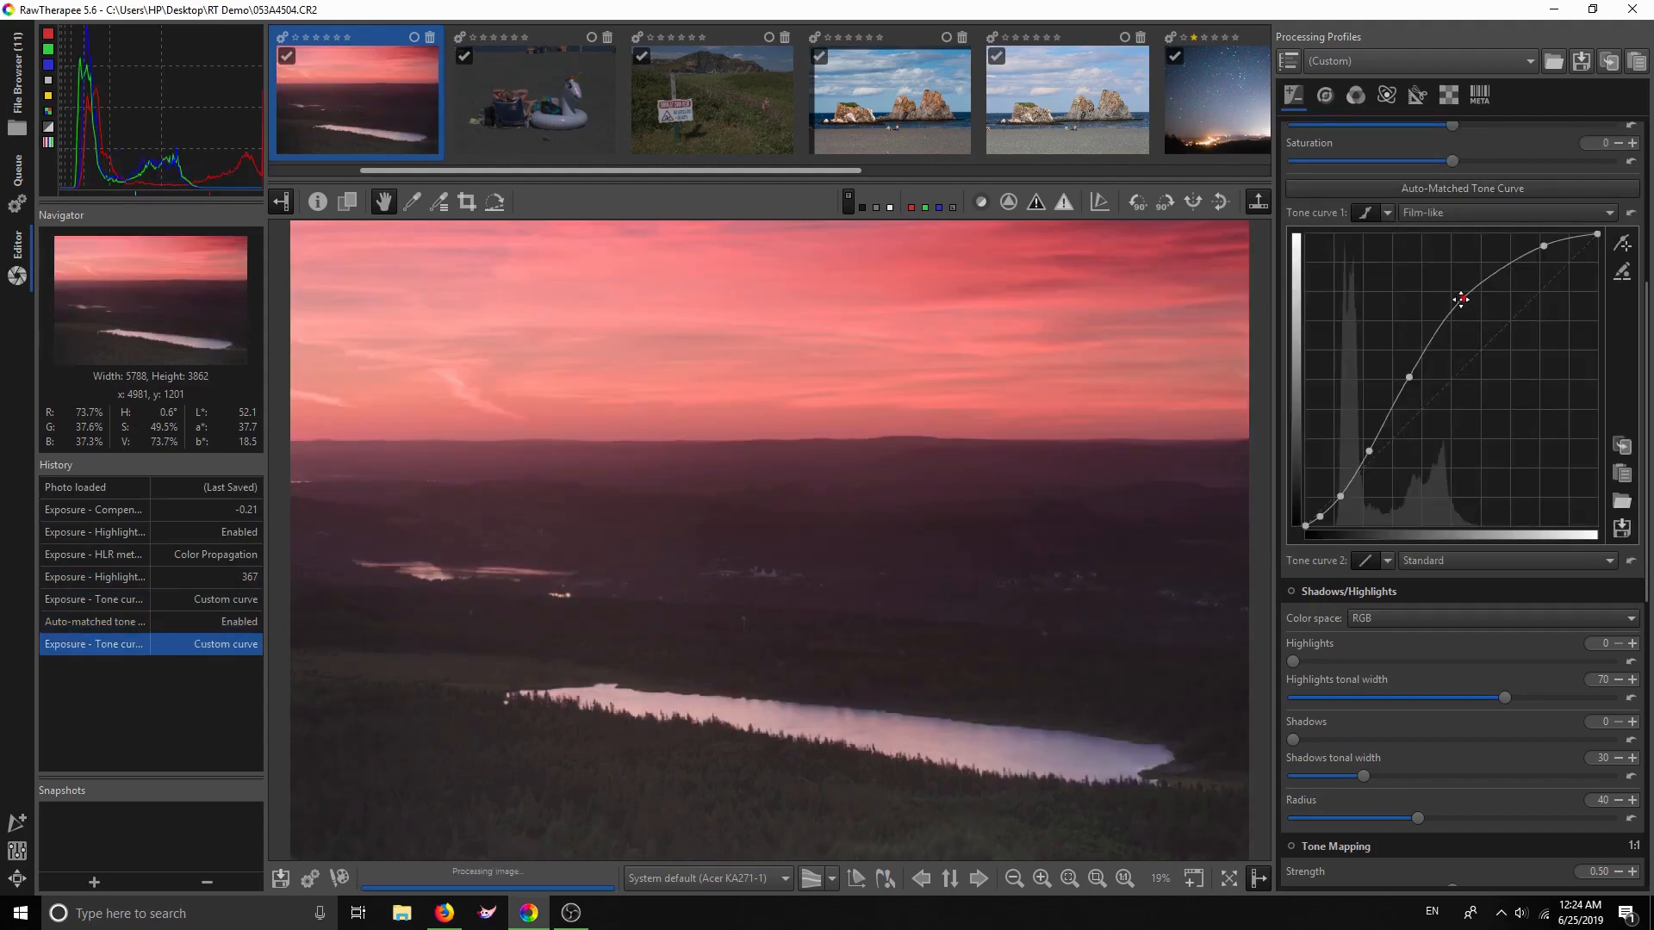
{"action": "left_click", "coordinate": [1408, 376]}
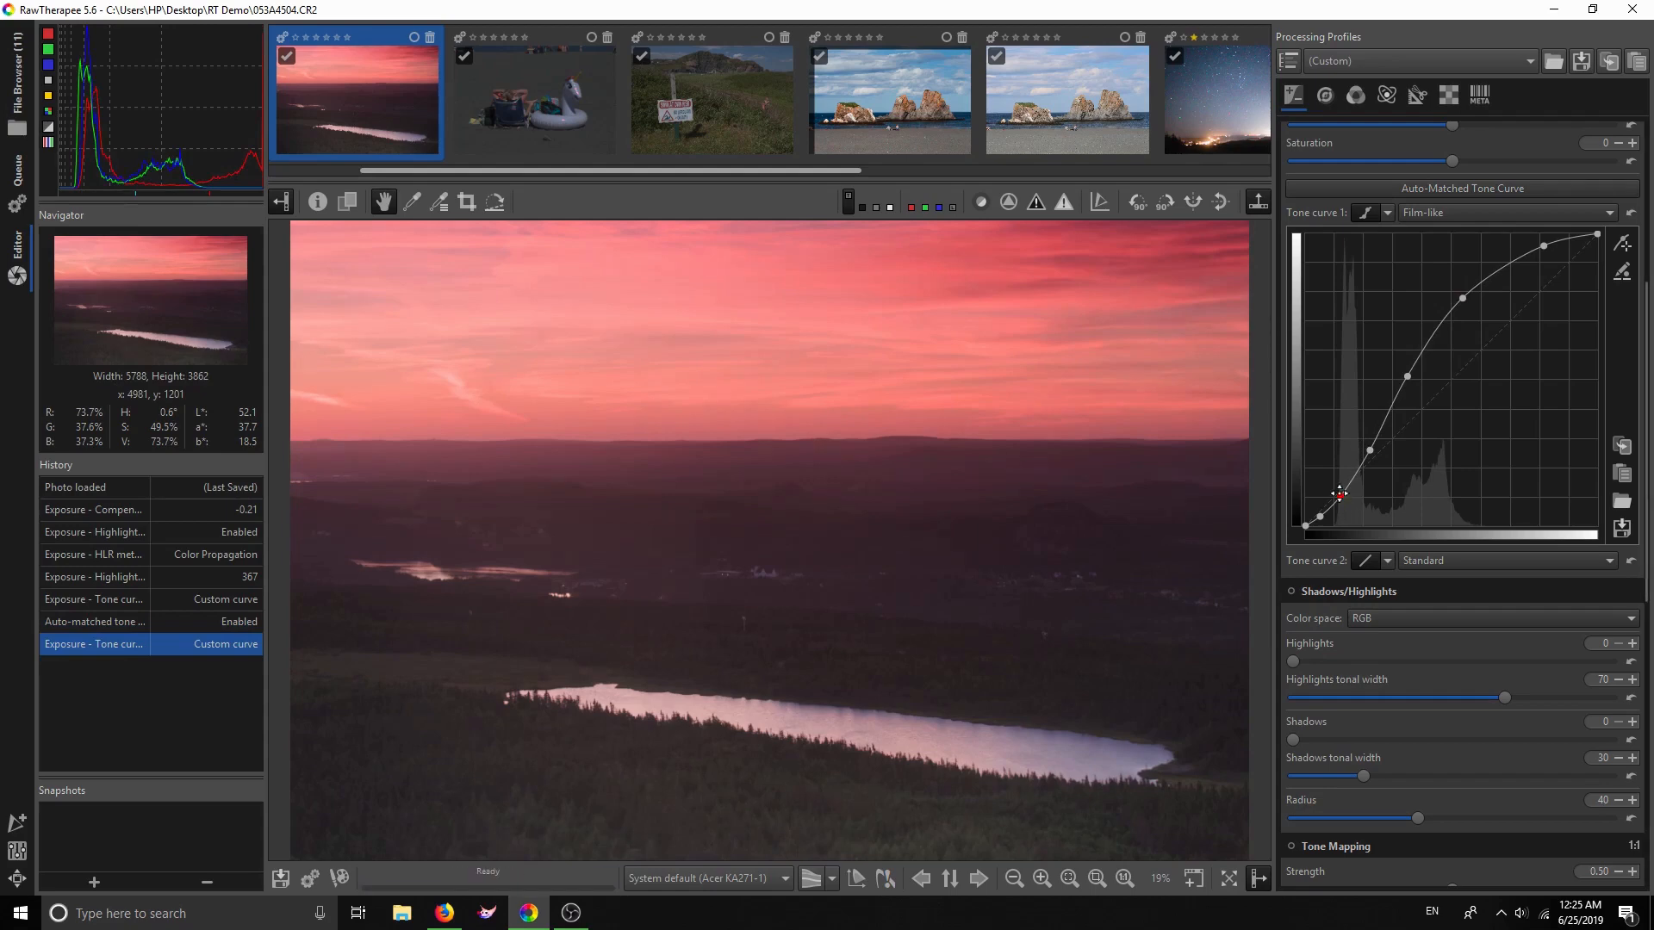
{"action": "left_click_drag", "start_coordinate": [1339, 495], "coordinate": [1341, 495]}
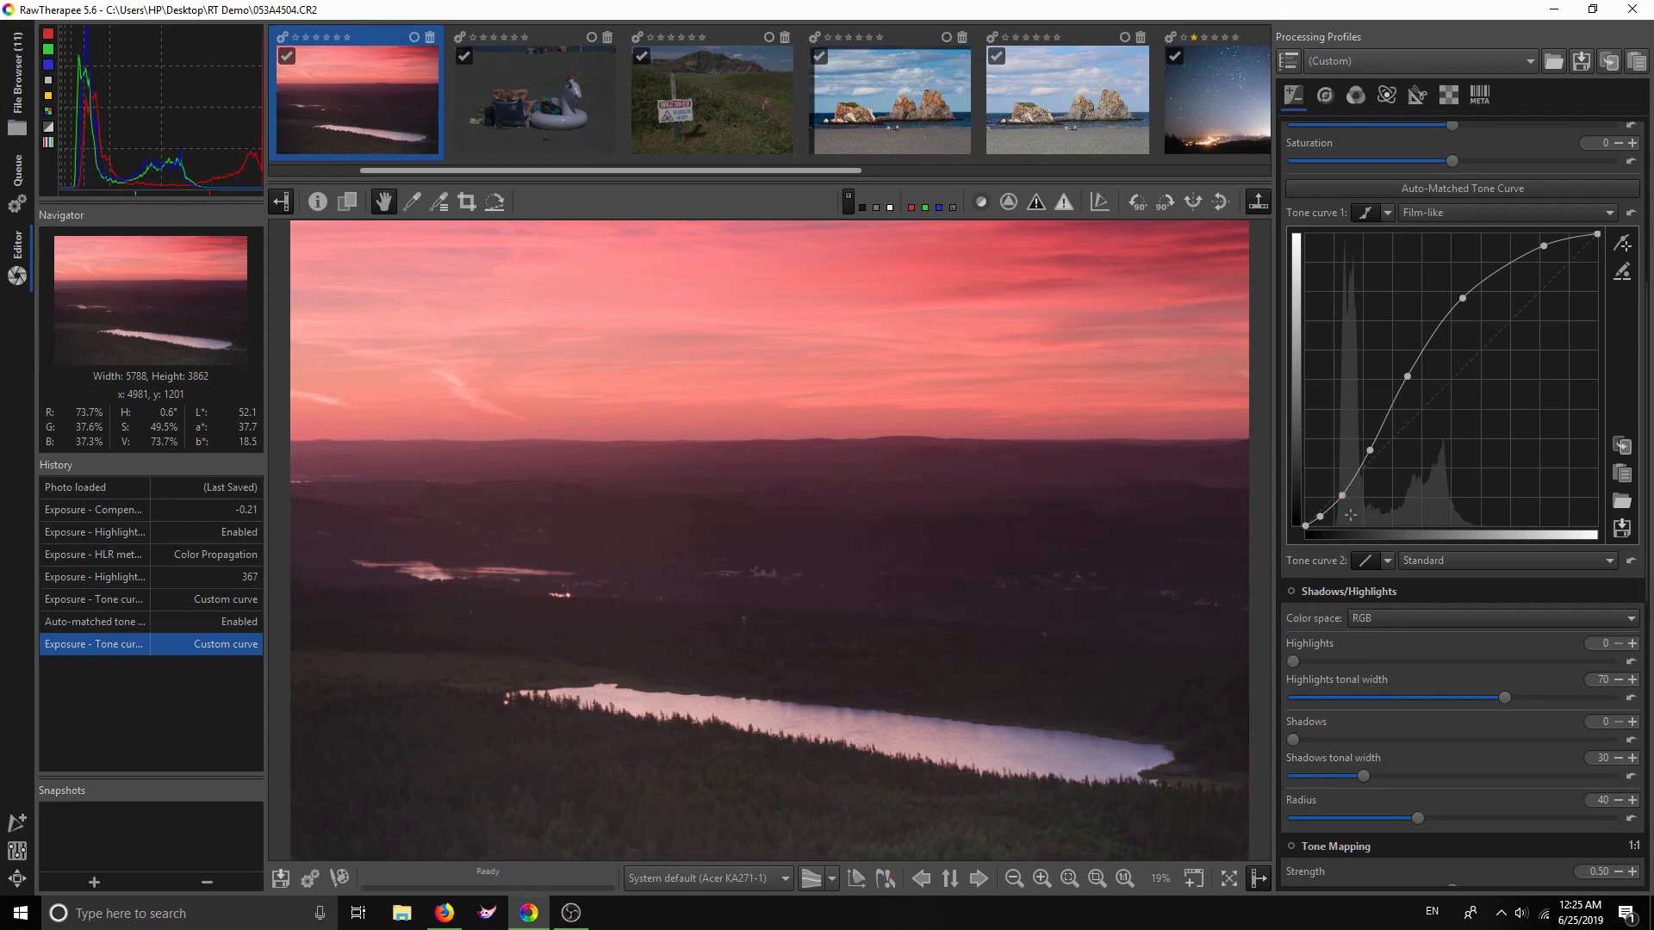
Set Tone curve 2 to Standard, reset it to linear, and pull its midpoint slightly down
{"action": "left_click", "coordinate": [1386, 561]}
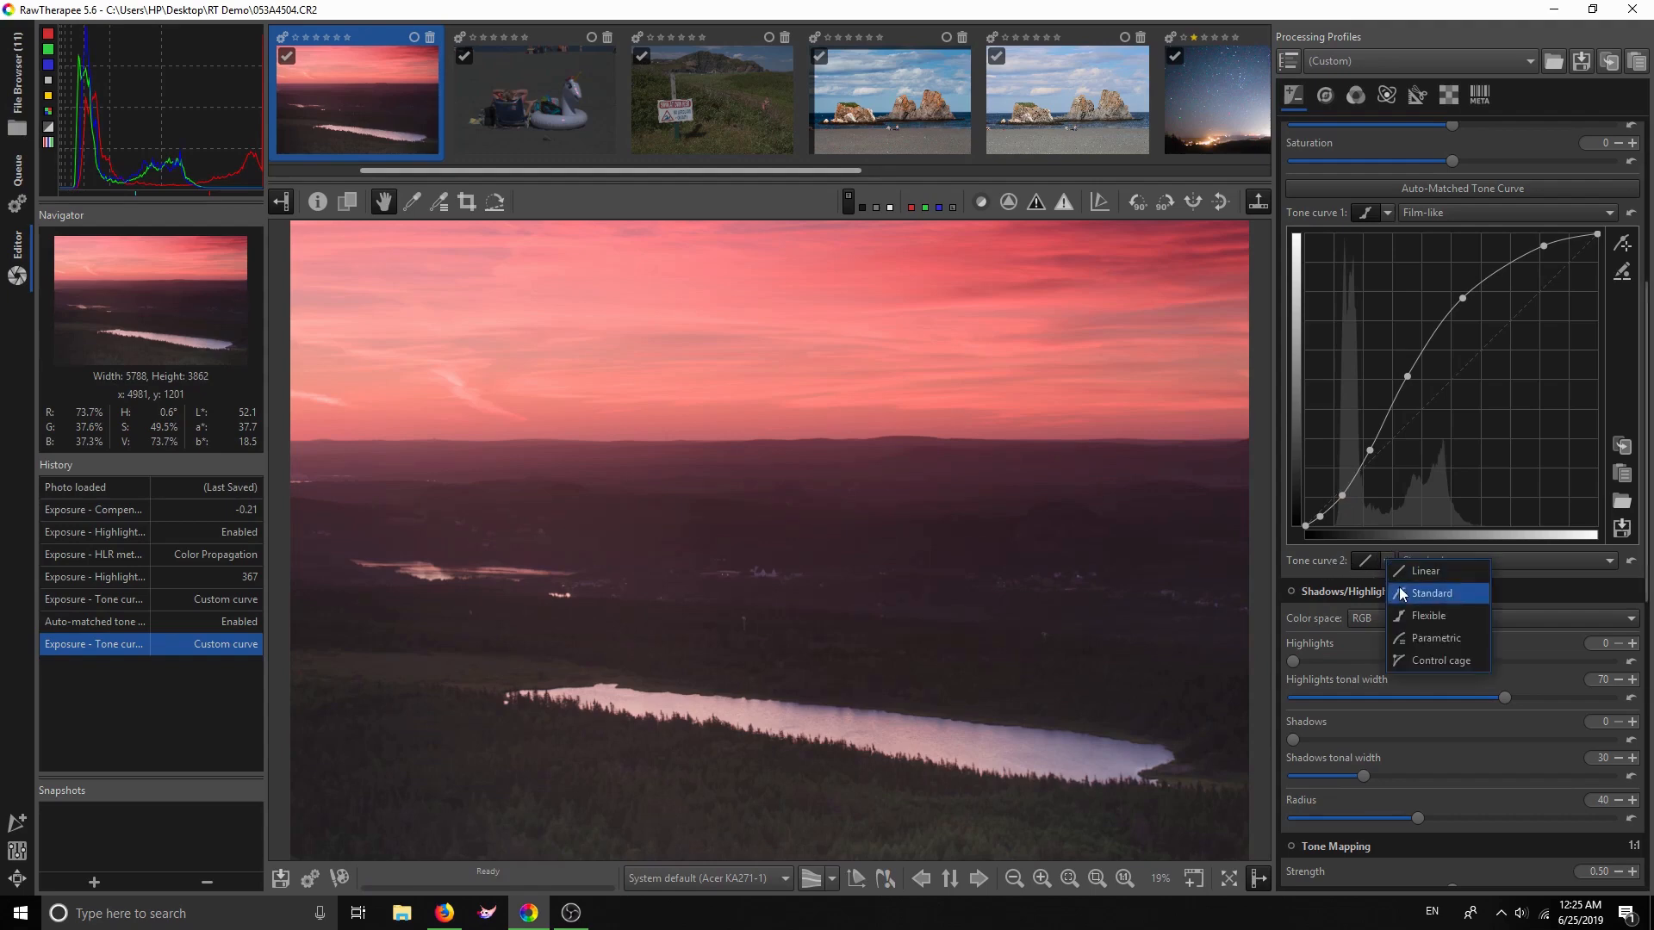
{"action": "left_click", "coordinate": [1404, 594]}
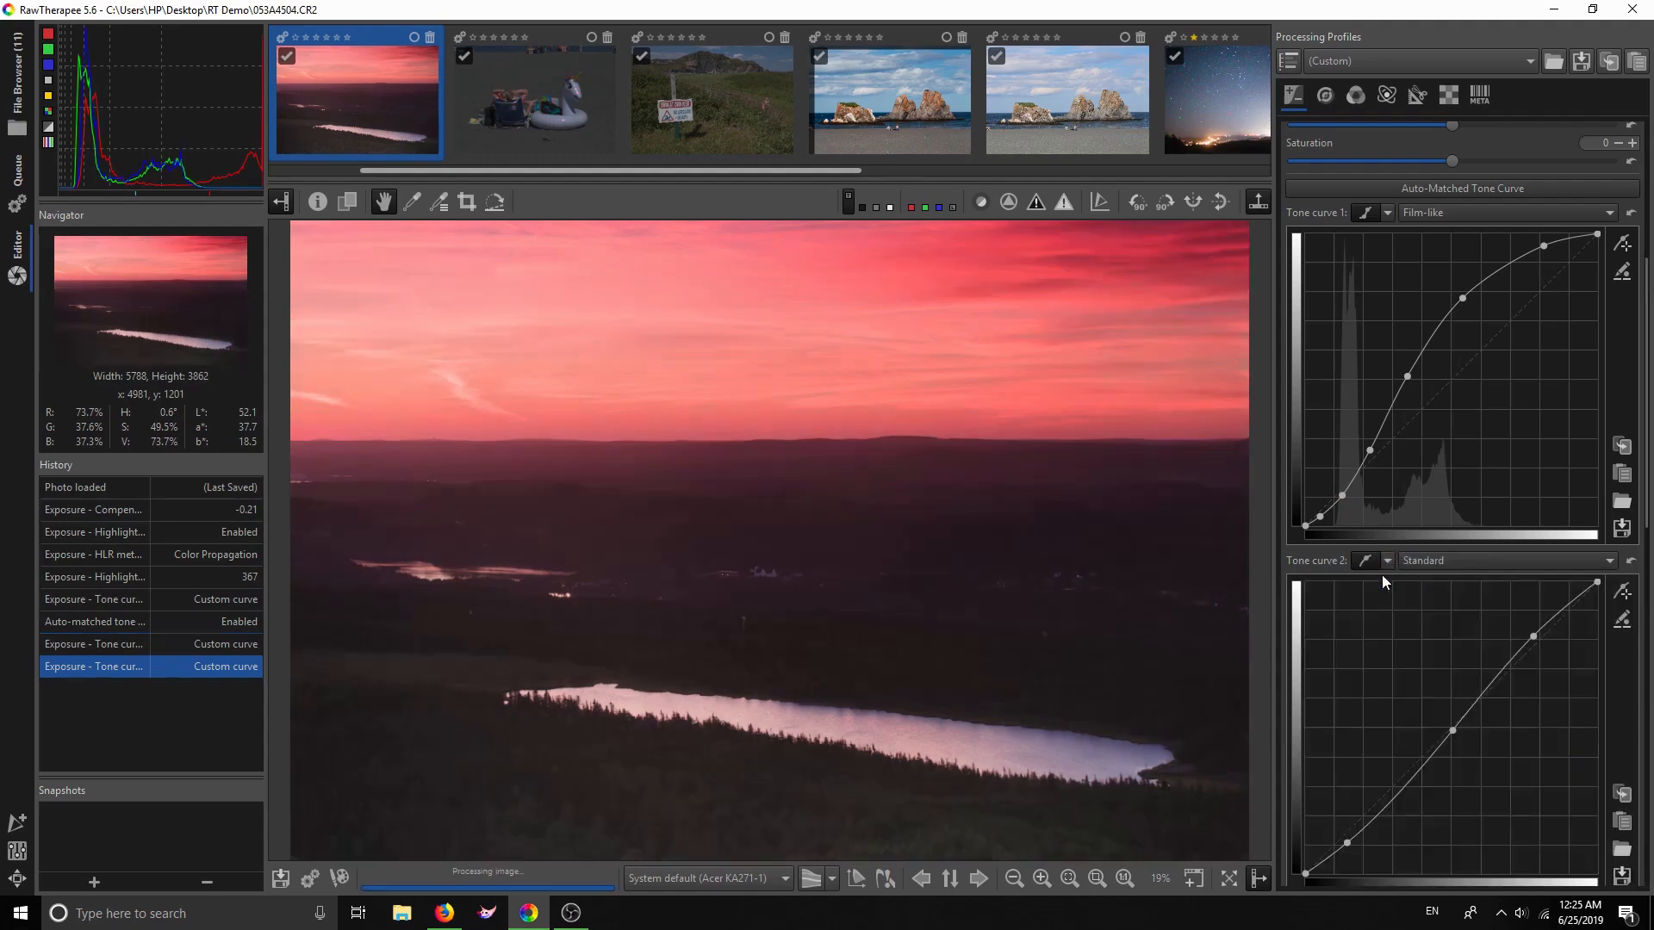
{"action": "left_click", "coordinate": [1630, 561]}
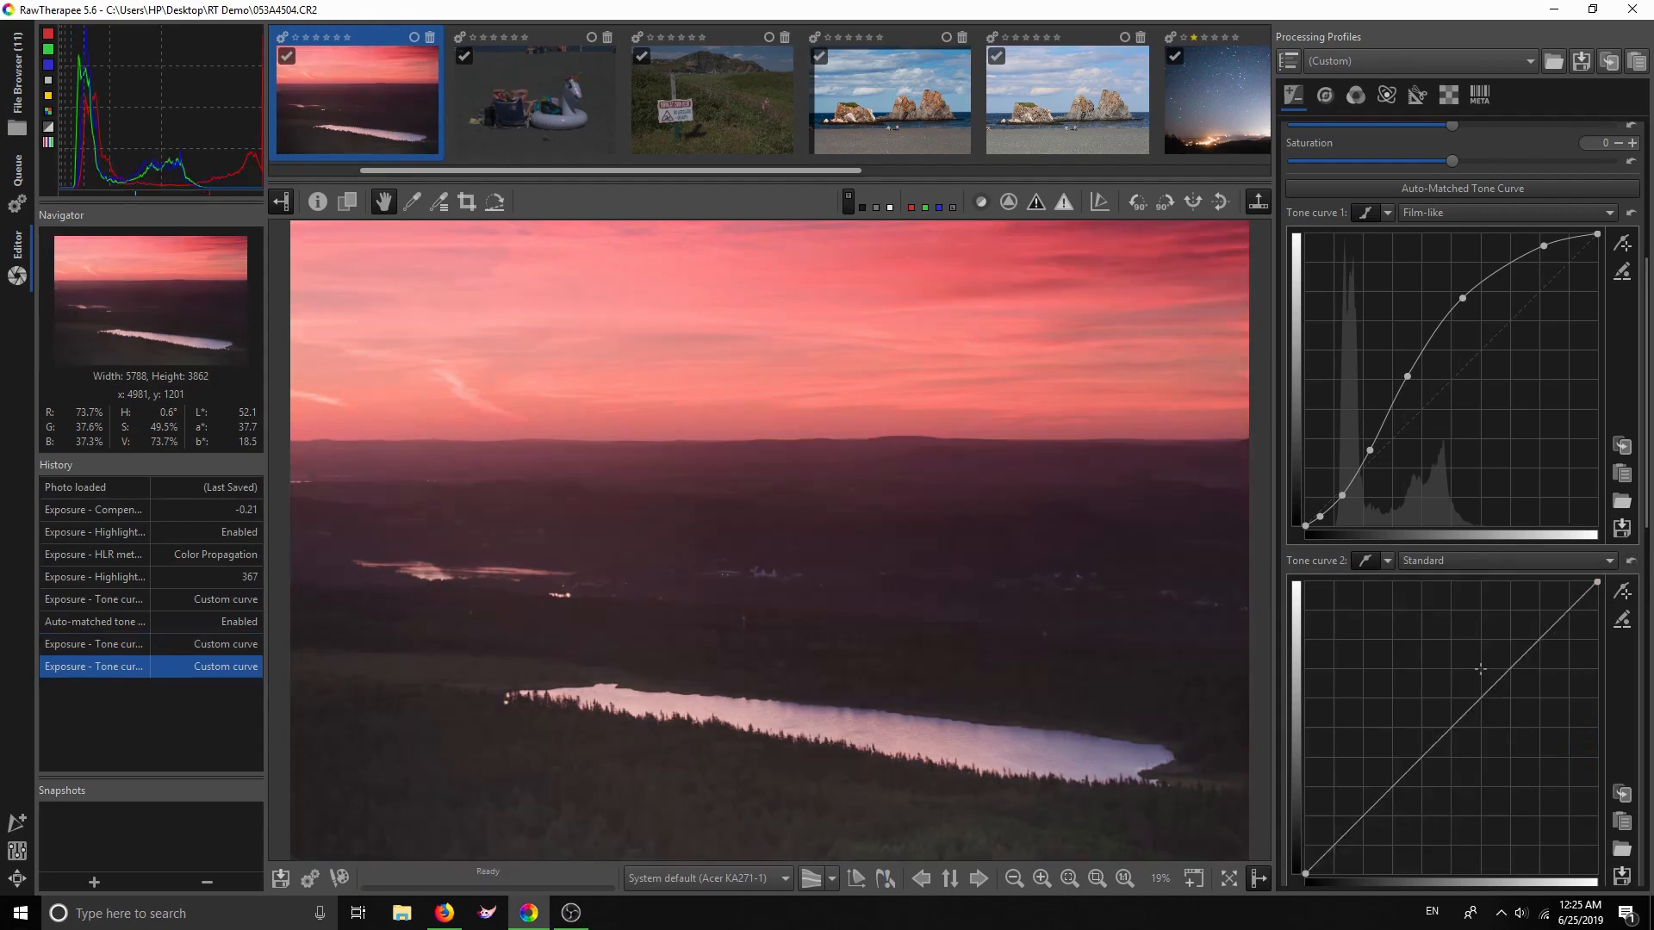
{"action": "scroll", "coordinate": [1480, 669], "scroll_direction": "down", "scroll_amount": 3}
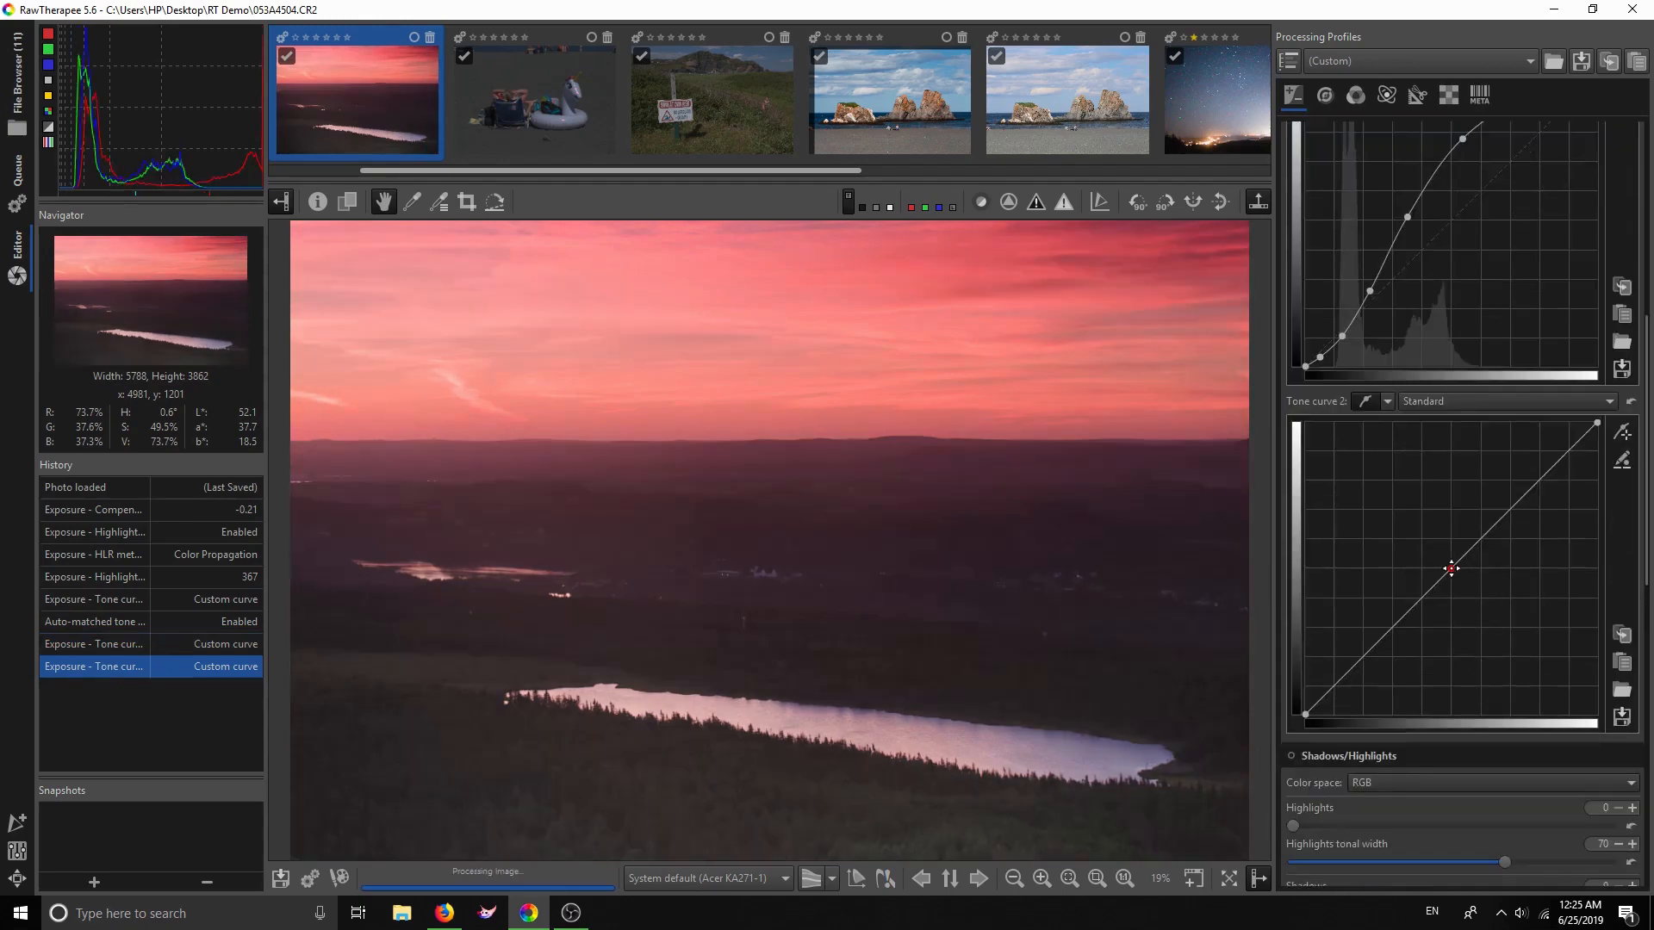
{"action": "left_click_drag", "start_coordinate": [1450, 568], "coordinate": [1455, 575]}
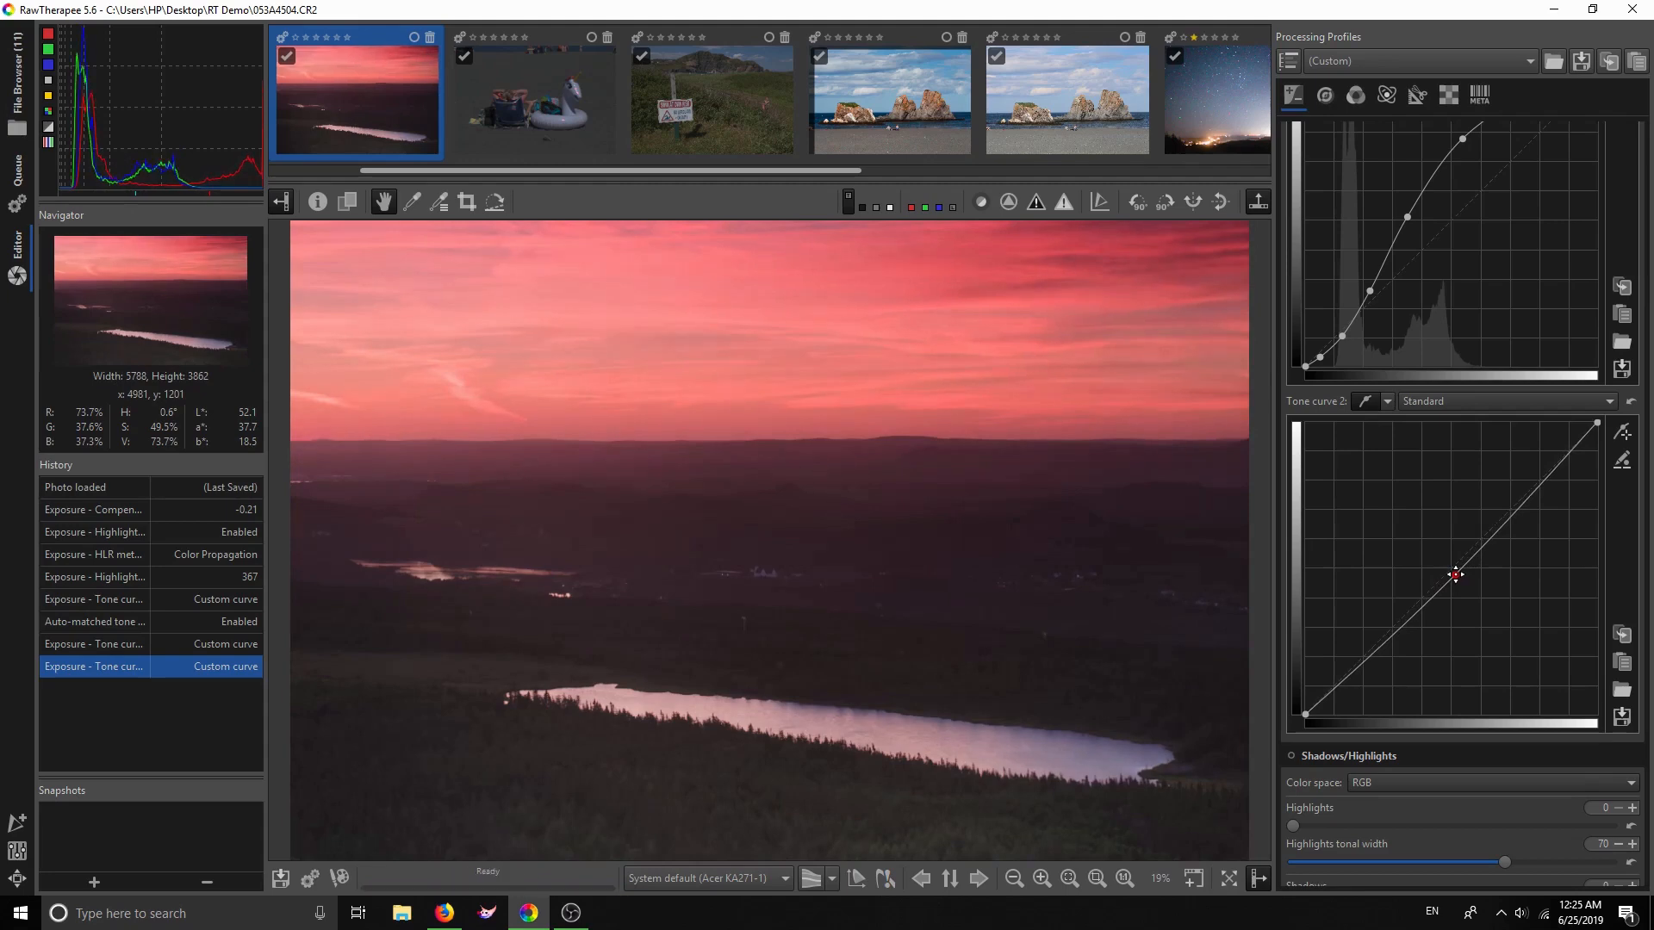
{"action": "left_click_drag", "start_coordinate": [1456, 574], "coordinate": [1457, 575]}
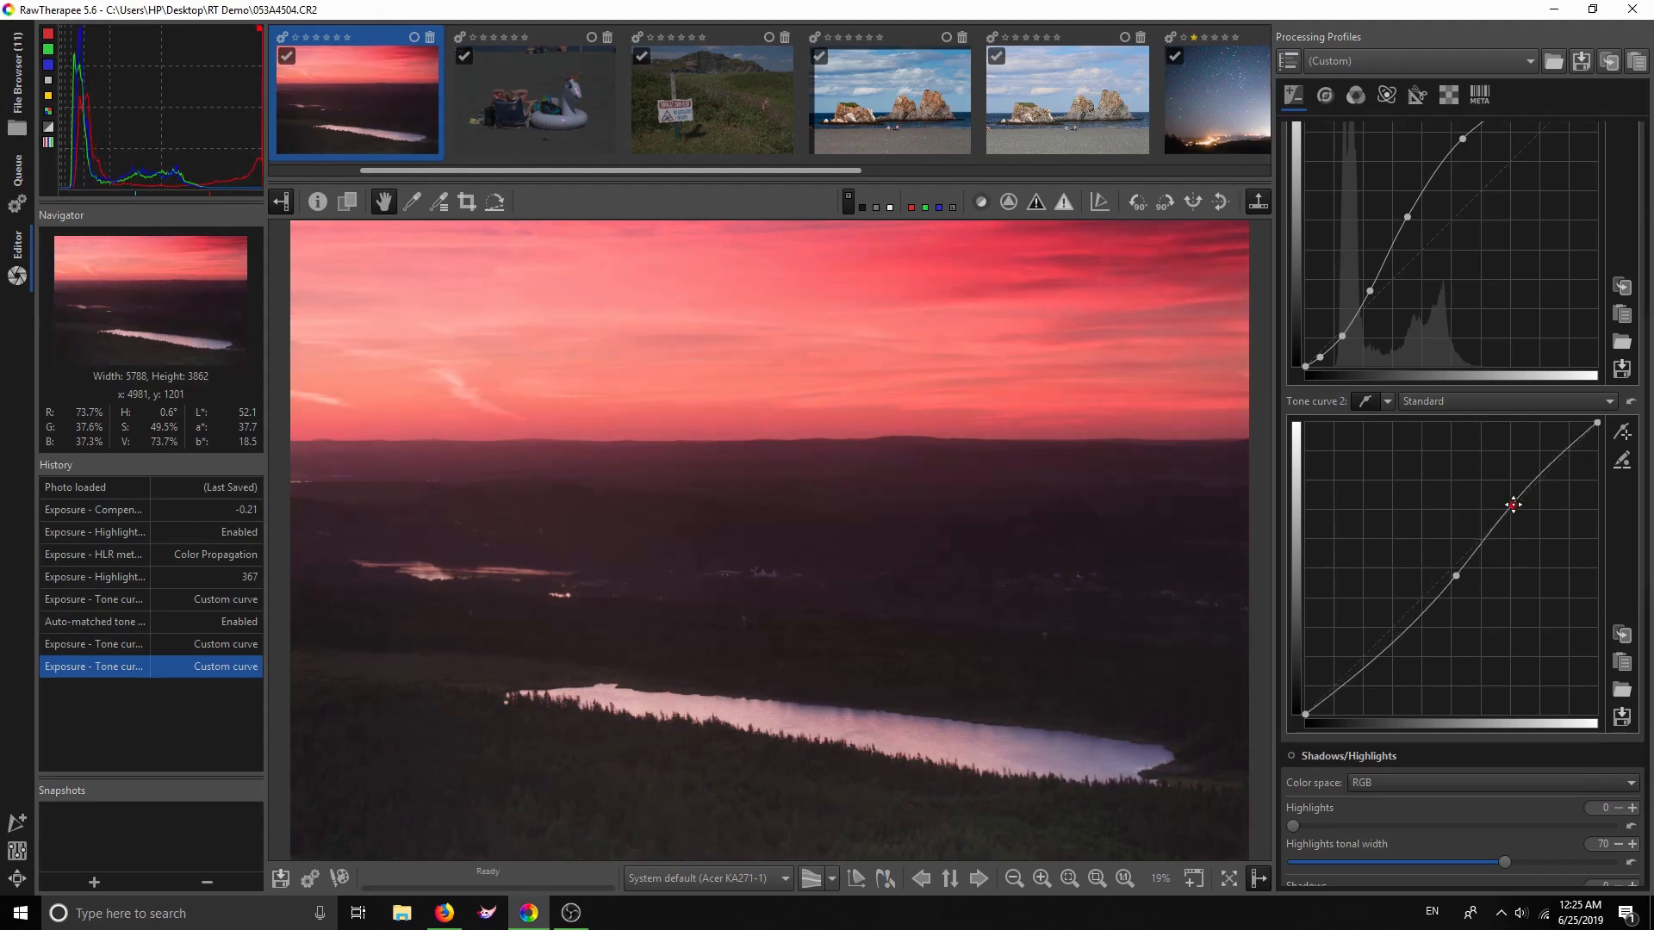
Add upper and lower control points and shape the second curve into a gentle S
{"action": "left_click", "coordinate": [1514, 505]}
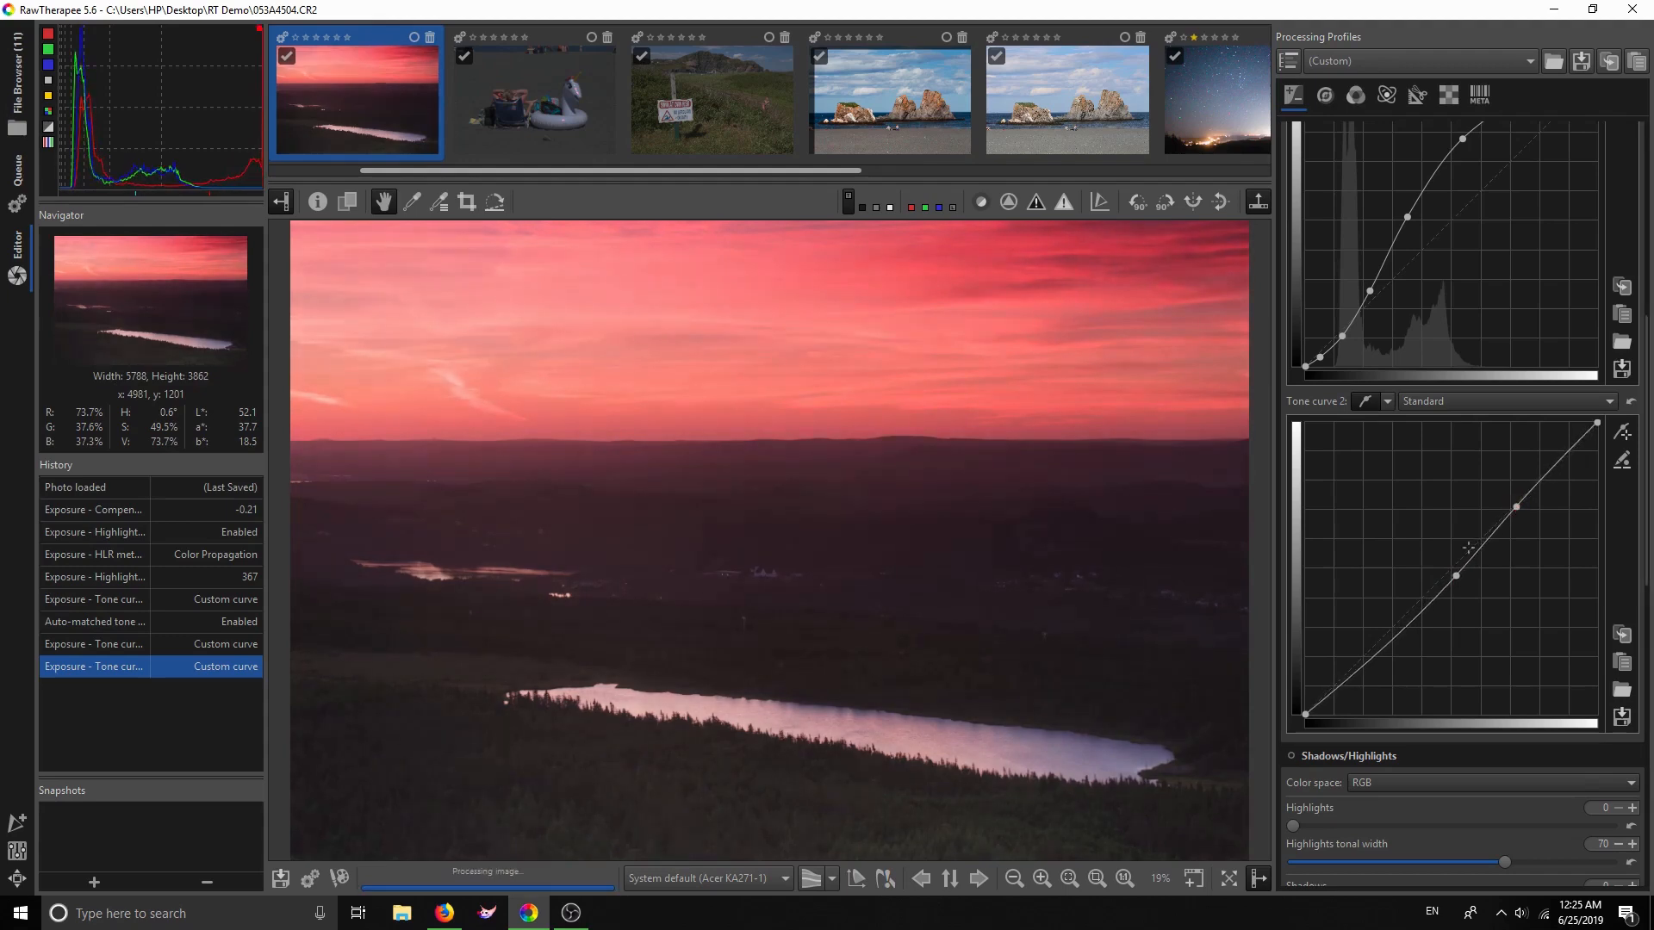
{"action": "left_click", "coordinate": [1342, 681]}
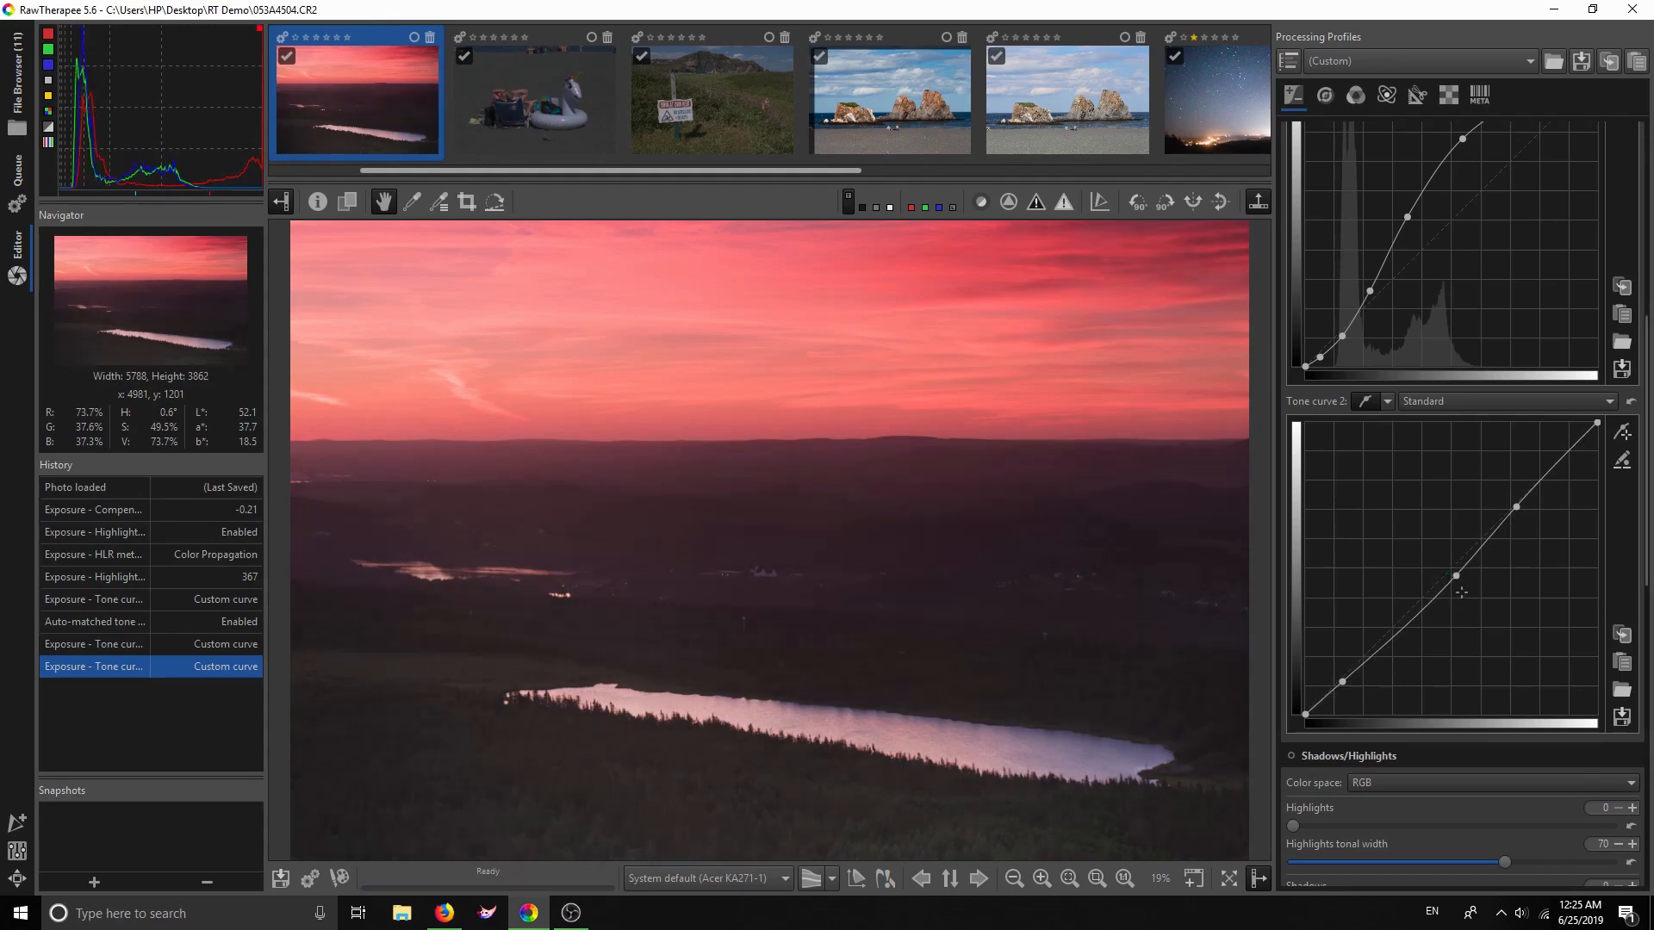
{"action": "left_click_drag", "start_coordinate": [1456, 575], "coordinate": [1460, 582]}
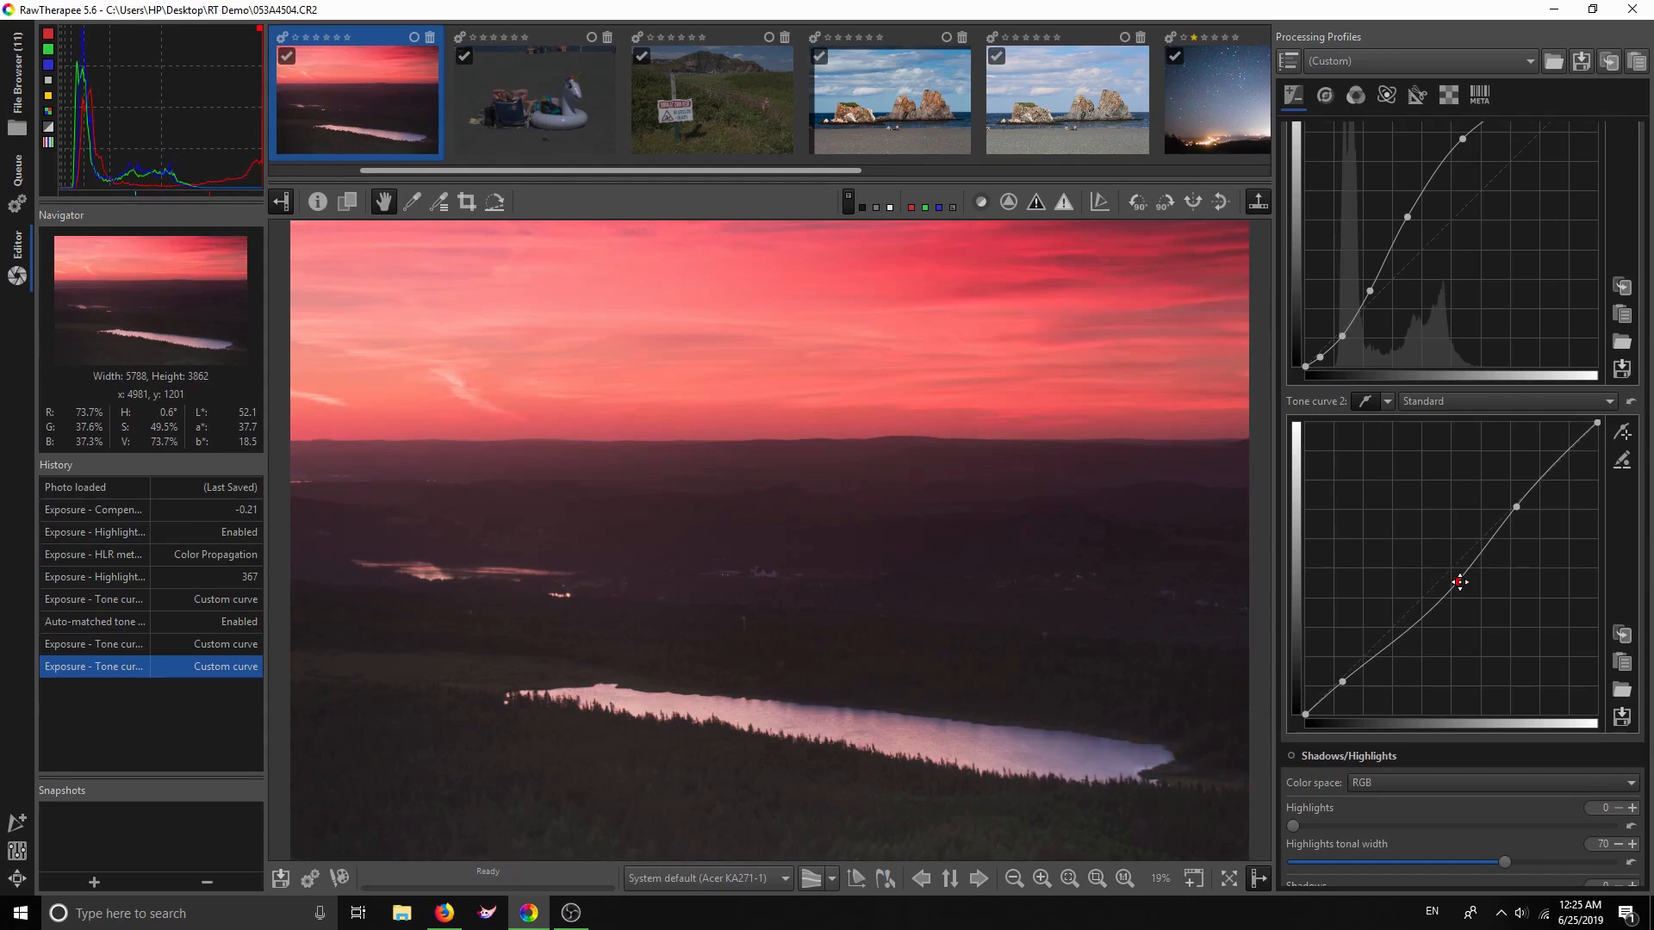
{"action": "left_click_drag", "start_coordinate": [1342, 681], "coordinate": [1342, 686]}
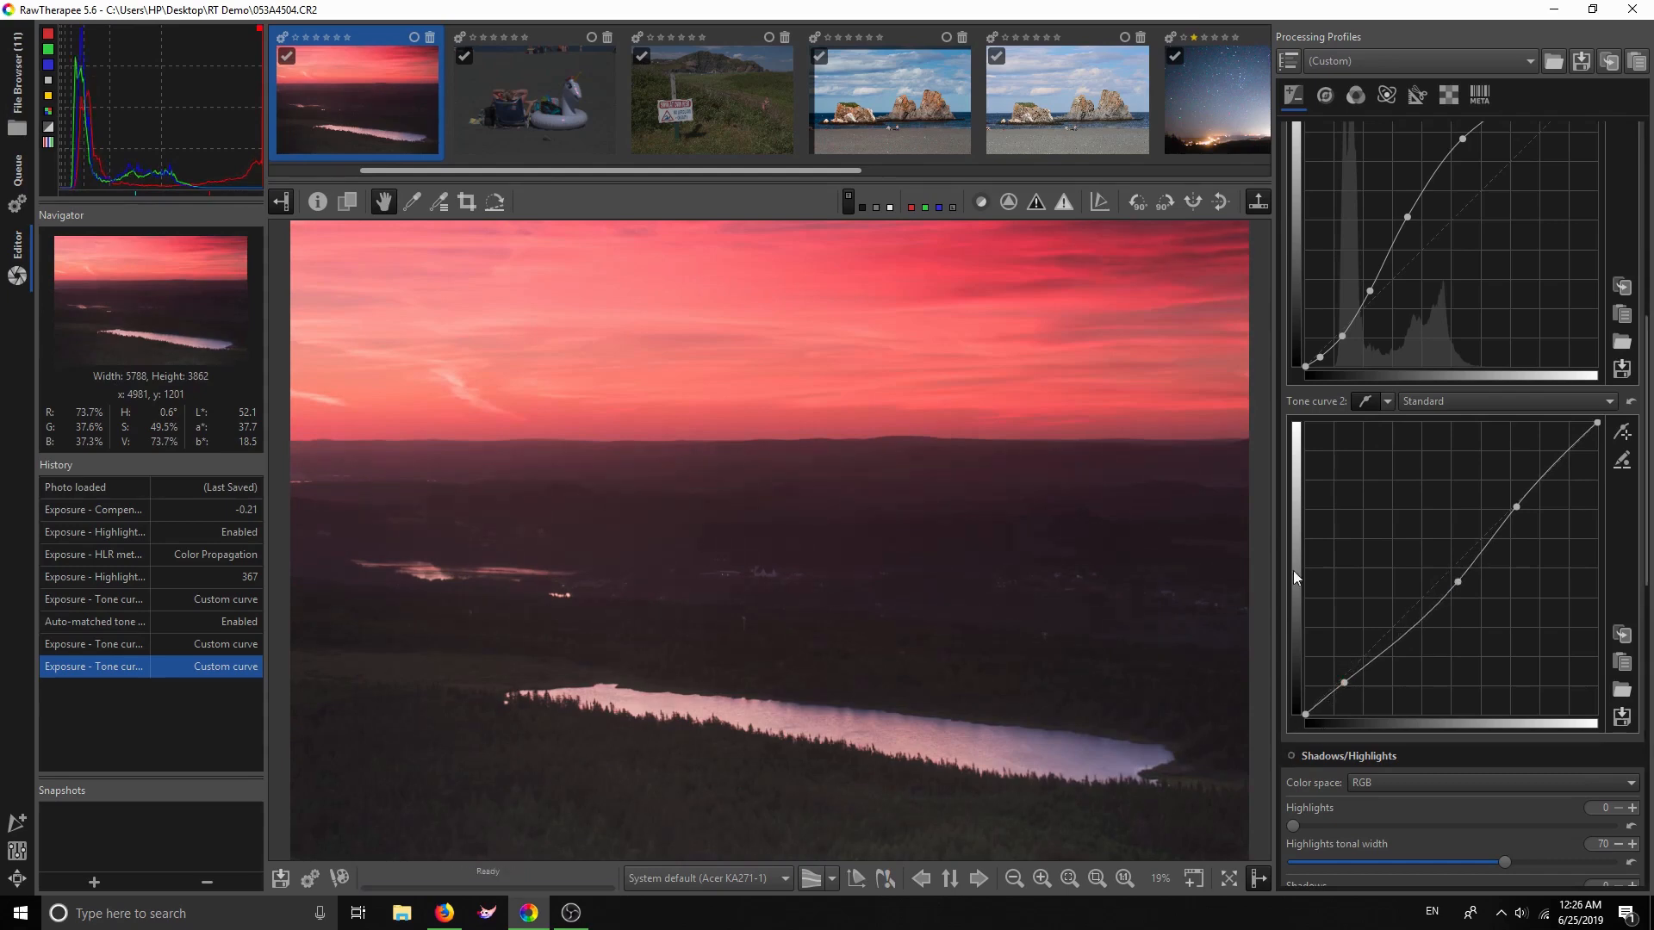
{"action": "left_click_drag", "start_coordinate": [1514, 507], "coordinate": [1514, 506]}
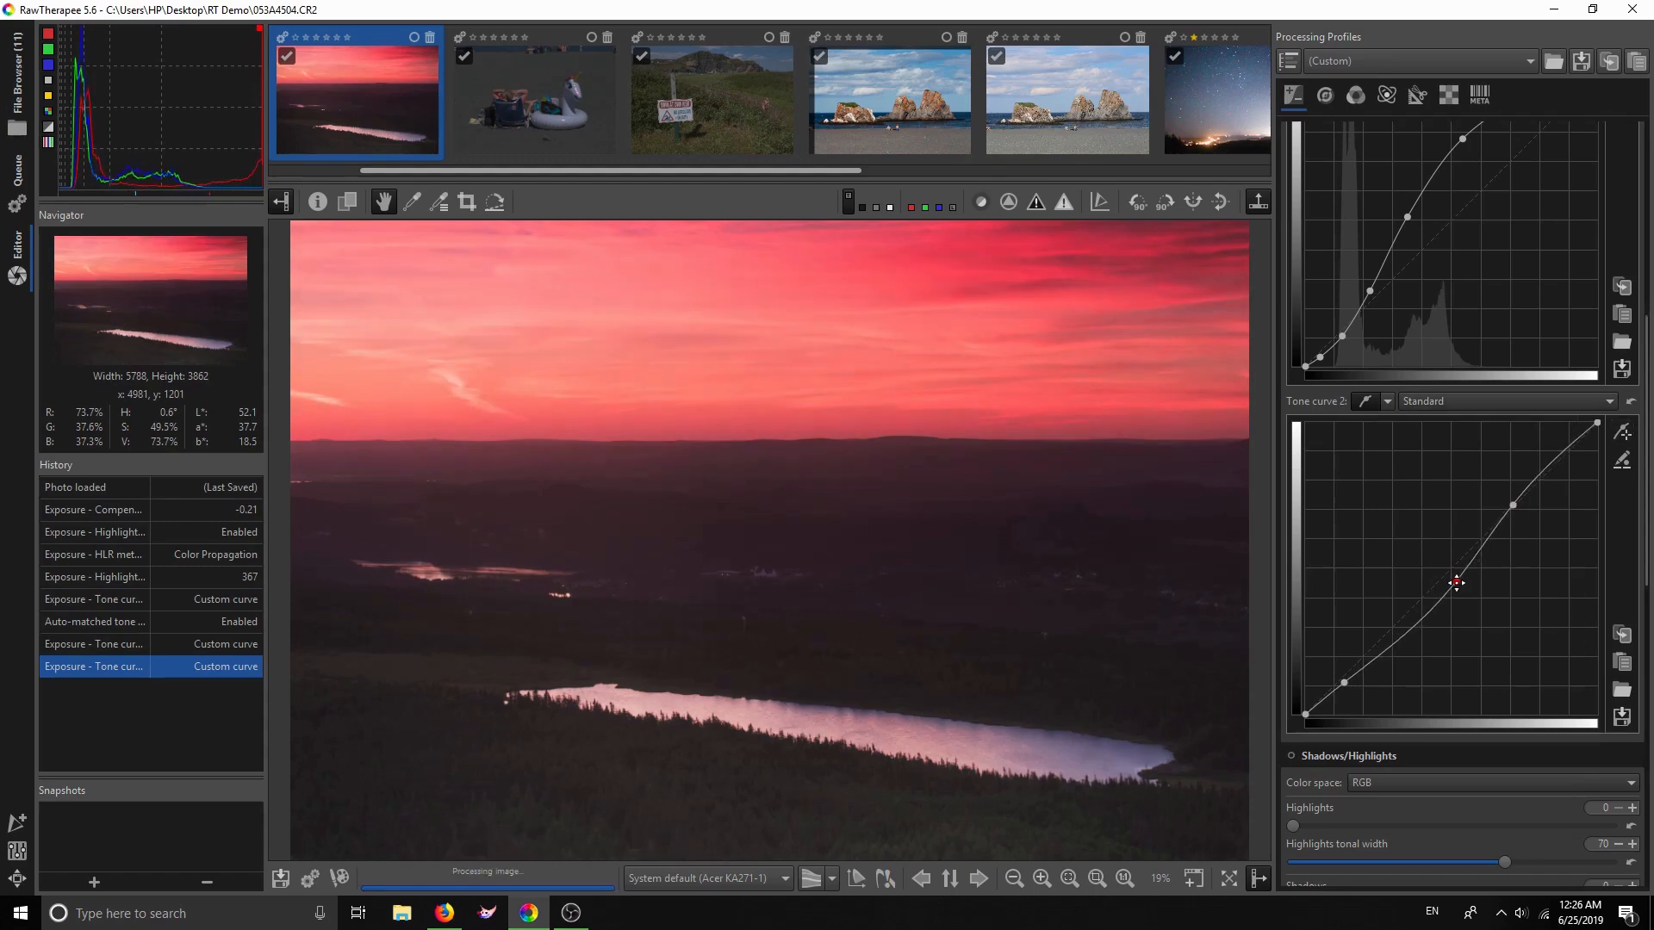
{"action": "left_click_drag", "start_coordinate": [1341, 684], "coordinate": [1342, 684]}
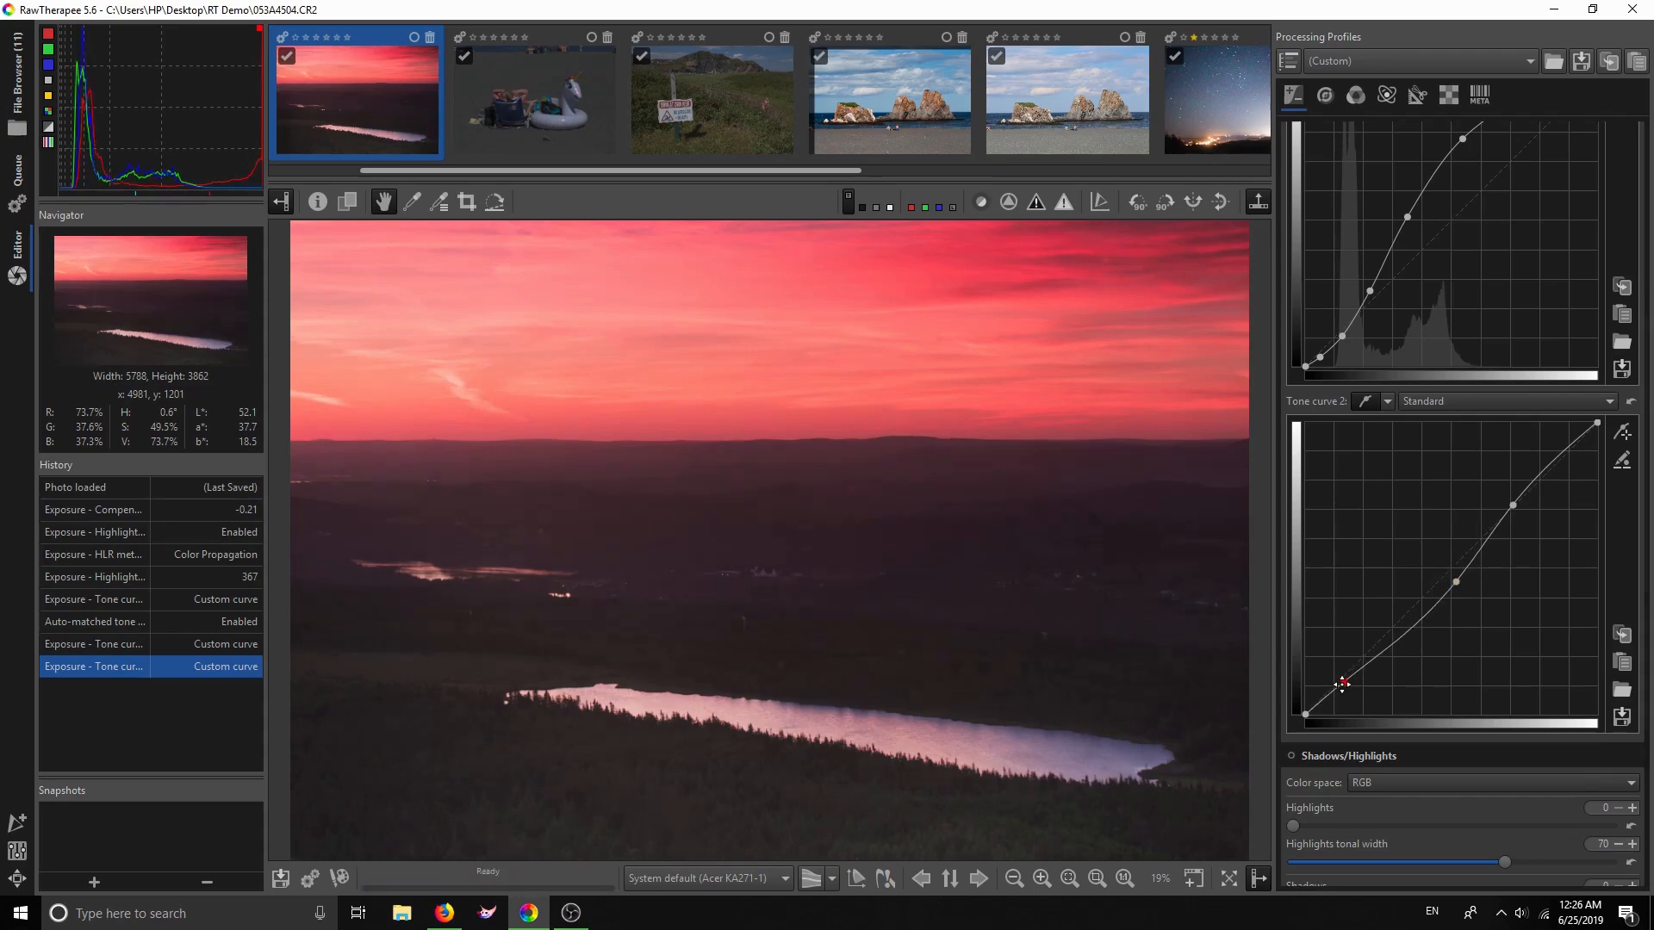
{"action": "scroll", "coordinate": [1480, 581], "scroll_direction": "down", "scroll_amount": 5}
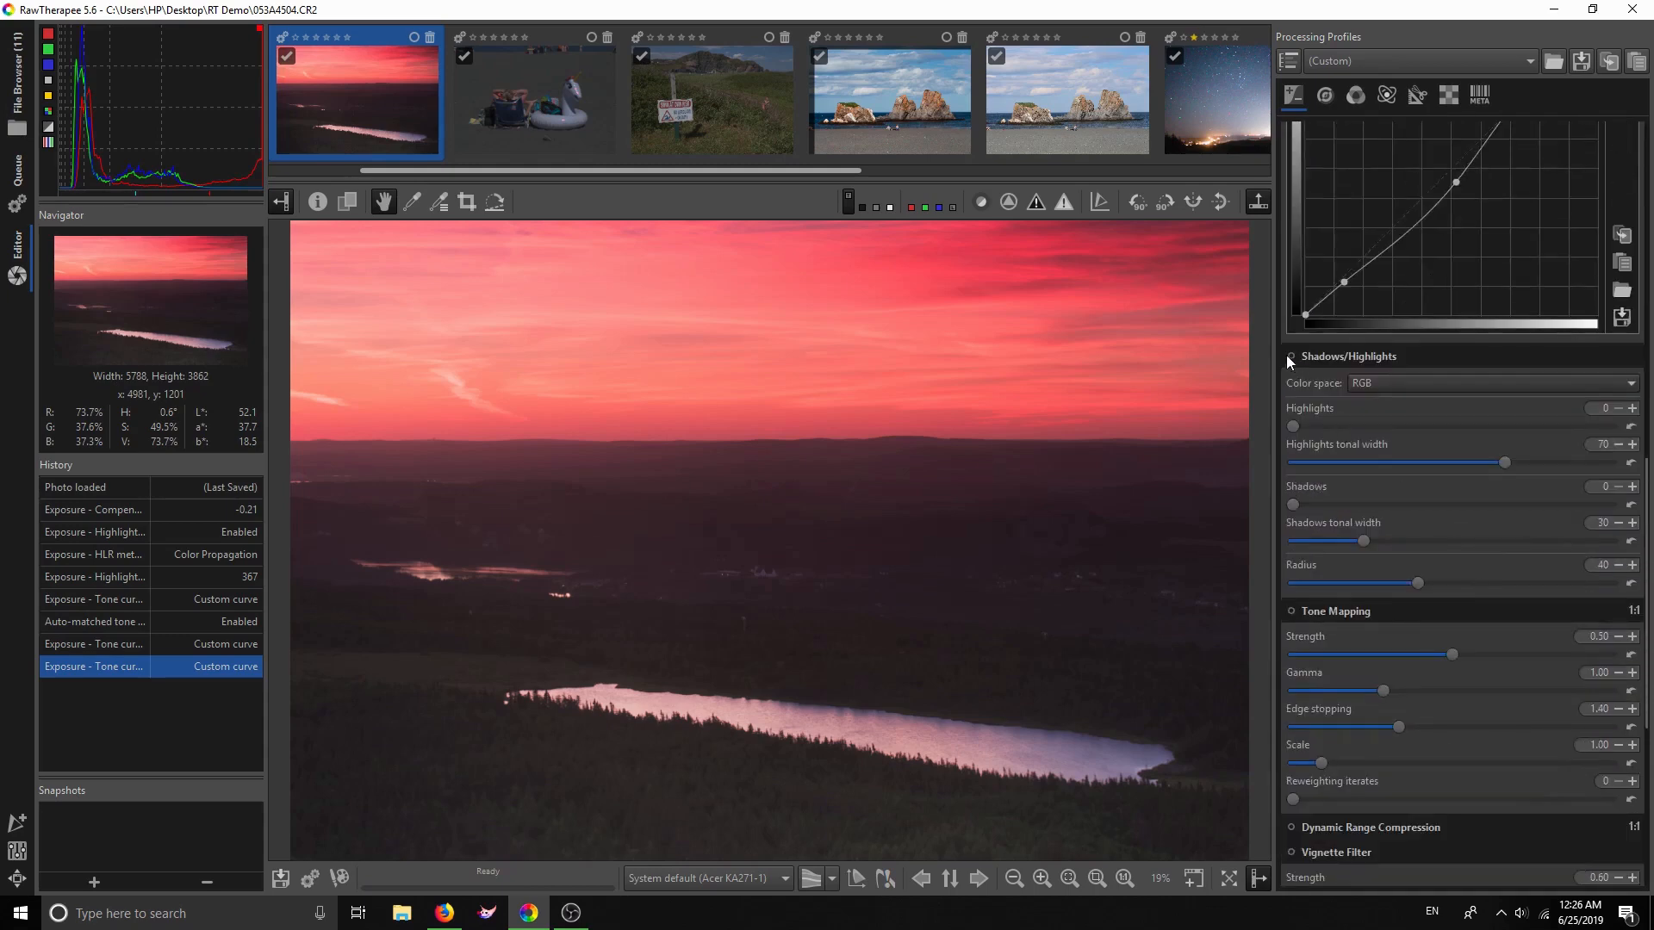
Enable Shadows/Highlights and set Highlights to 32 and Shadows to 2
{"action": "left_click", "coordinate": [1289, 357]}
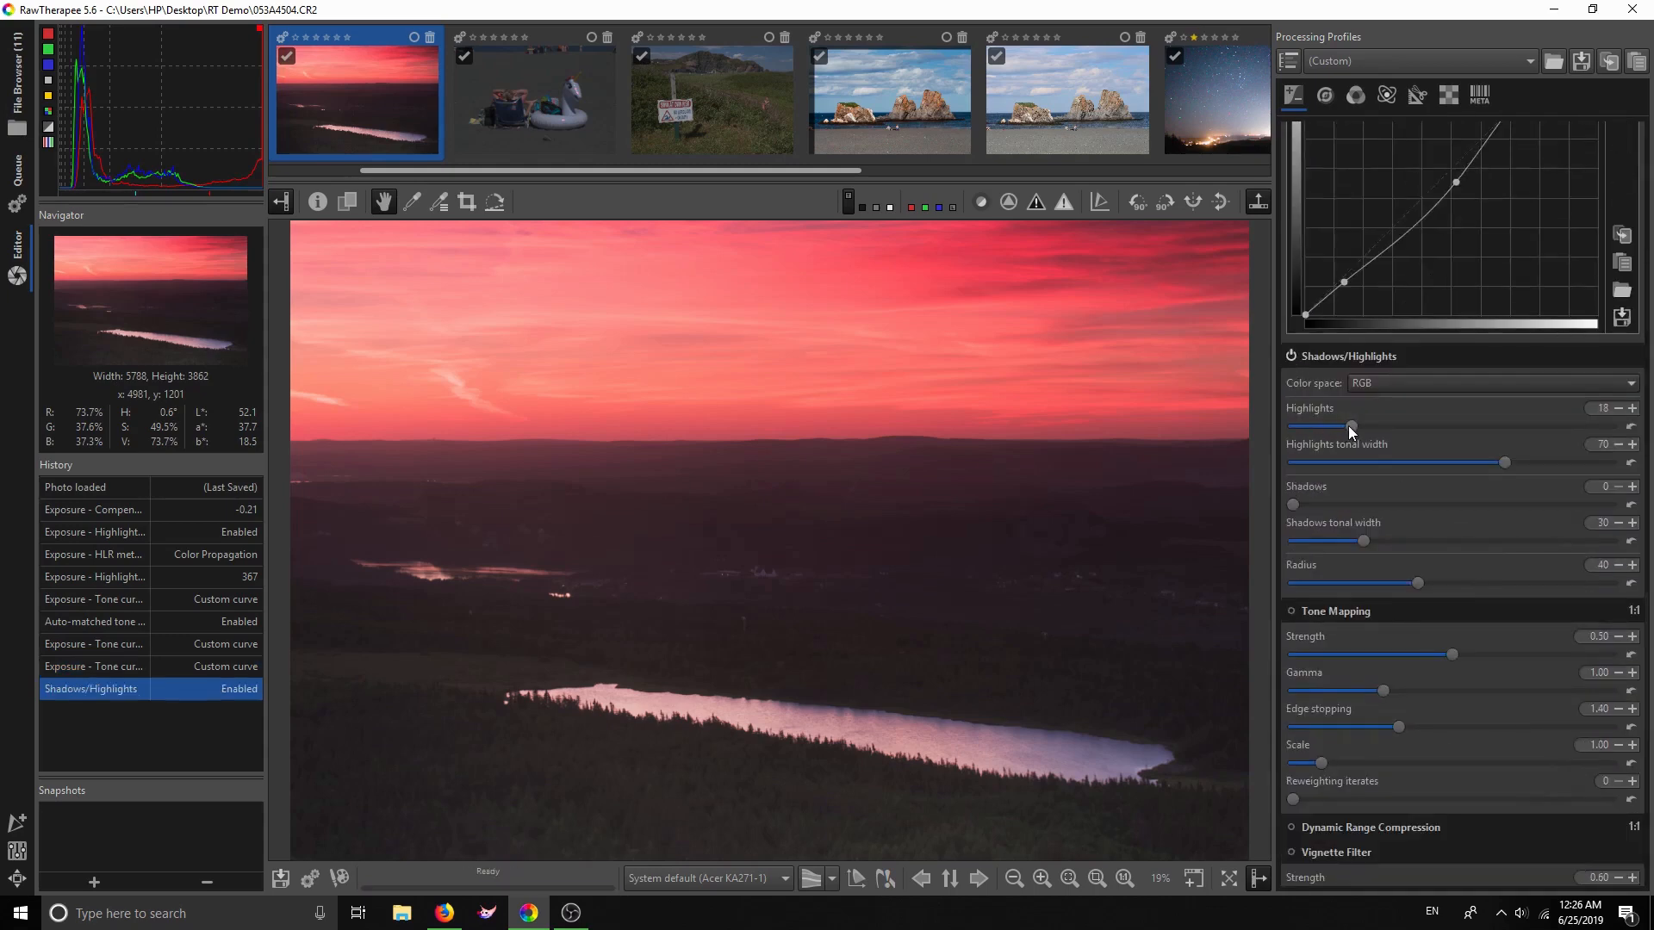
{"action": "left_click_drag", "start_coordinate": [1347, 425], "coordinate": [1417, 426]}
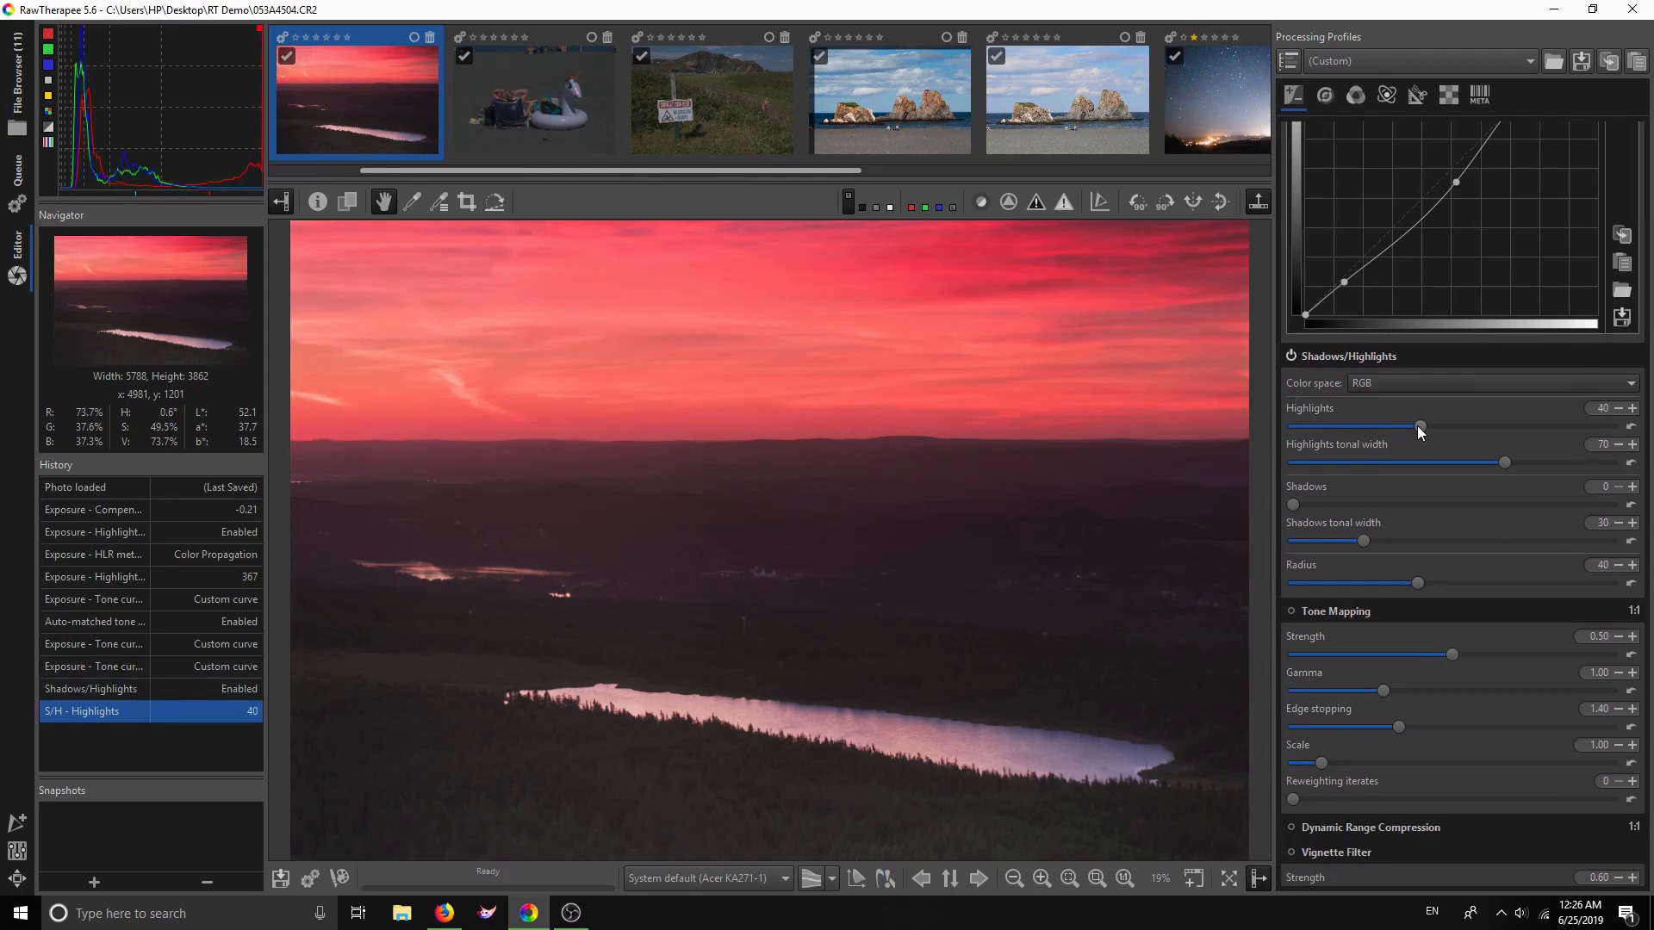
{"action": "left_click_drag", "start_coordinate": [1409, 426], "coordinate": [1391, 426]}
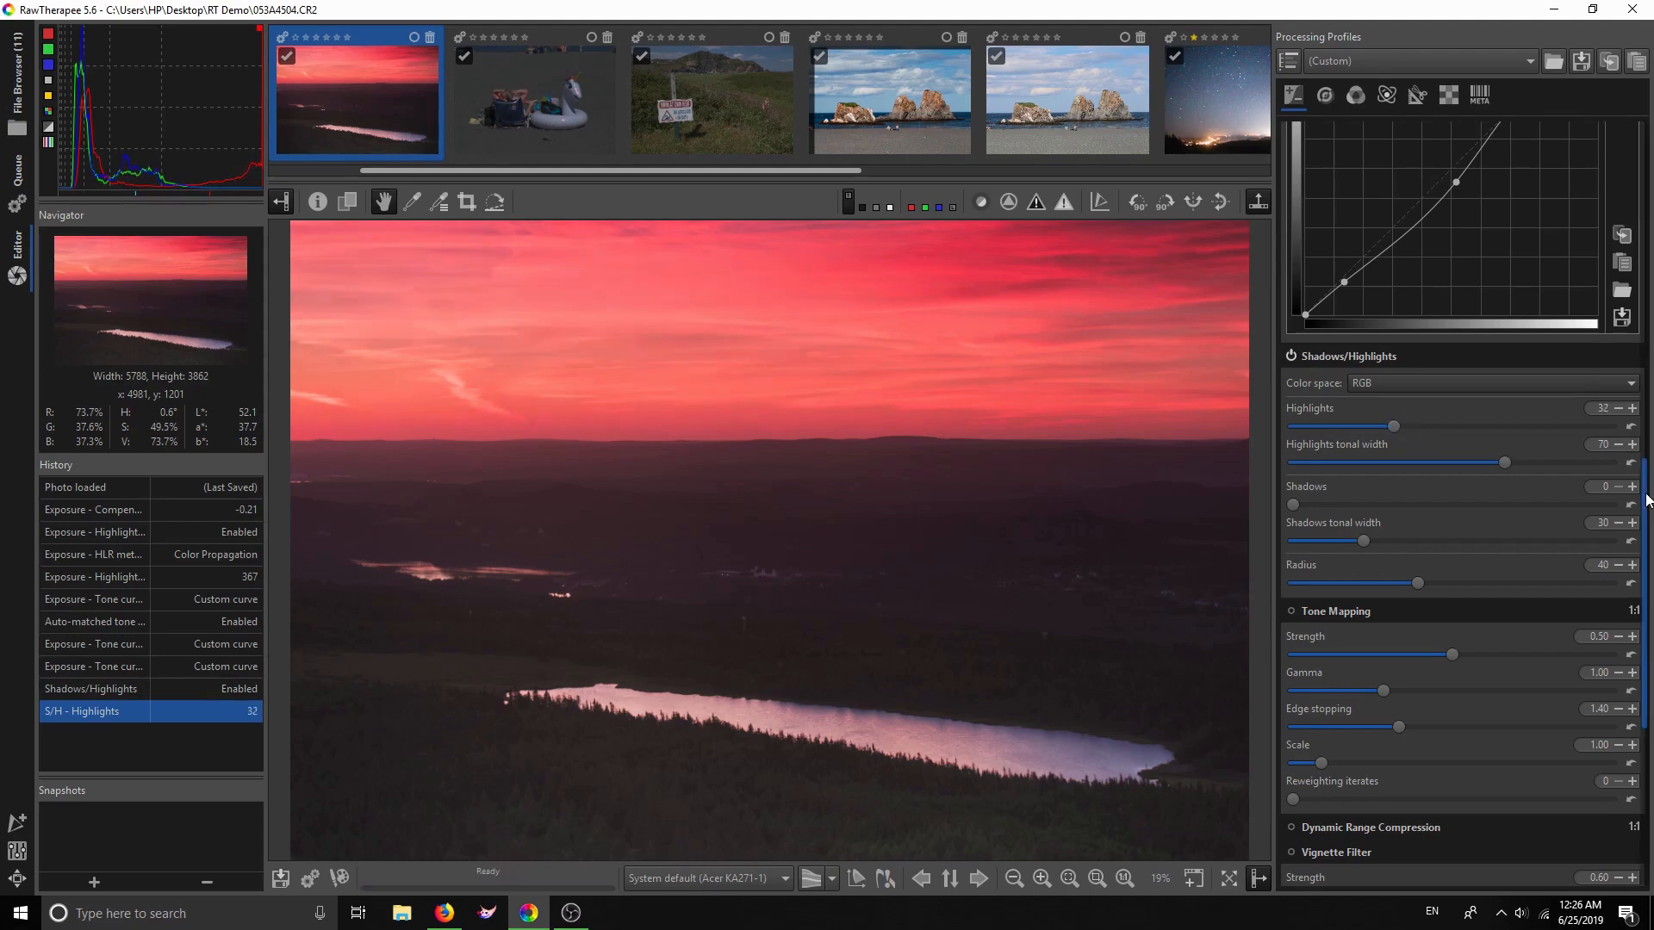
{"action": "left_click_drag", "start_coordinate": [1648, 488], "coordinate": [1651, 523]}
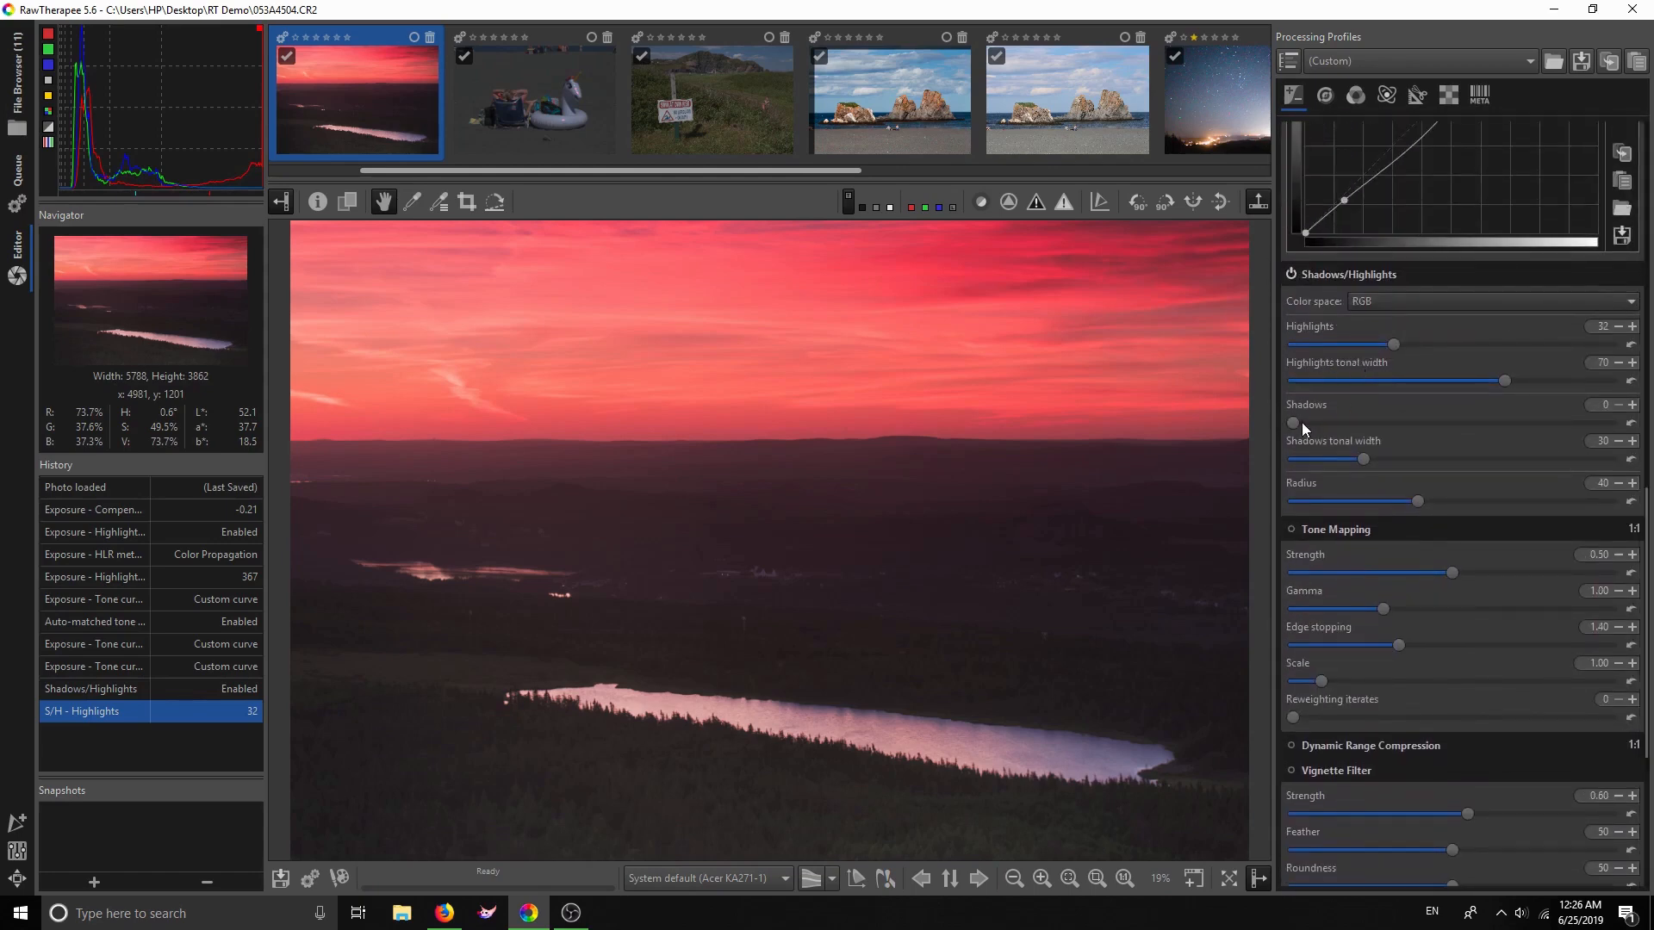
{"action": "left_click", "coordinate": [1293, 421]}
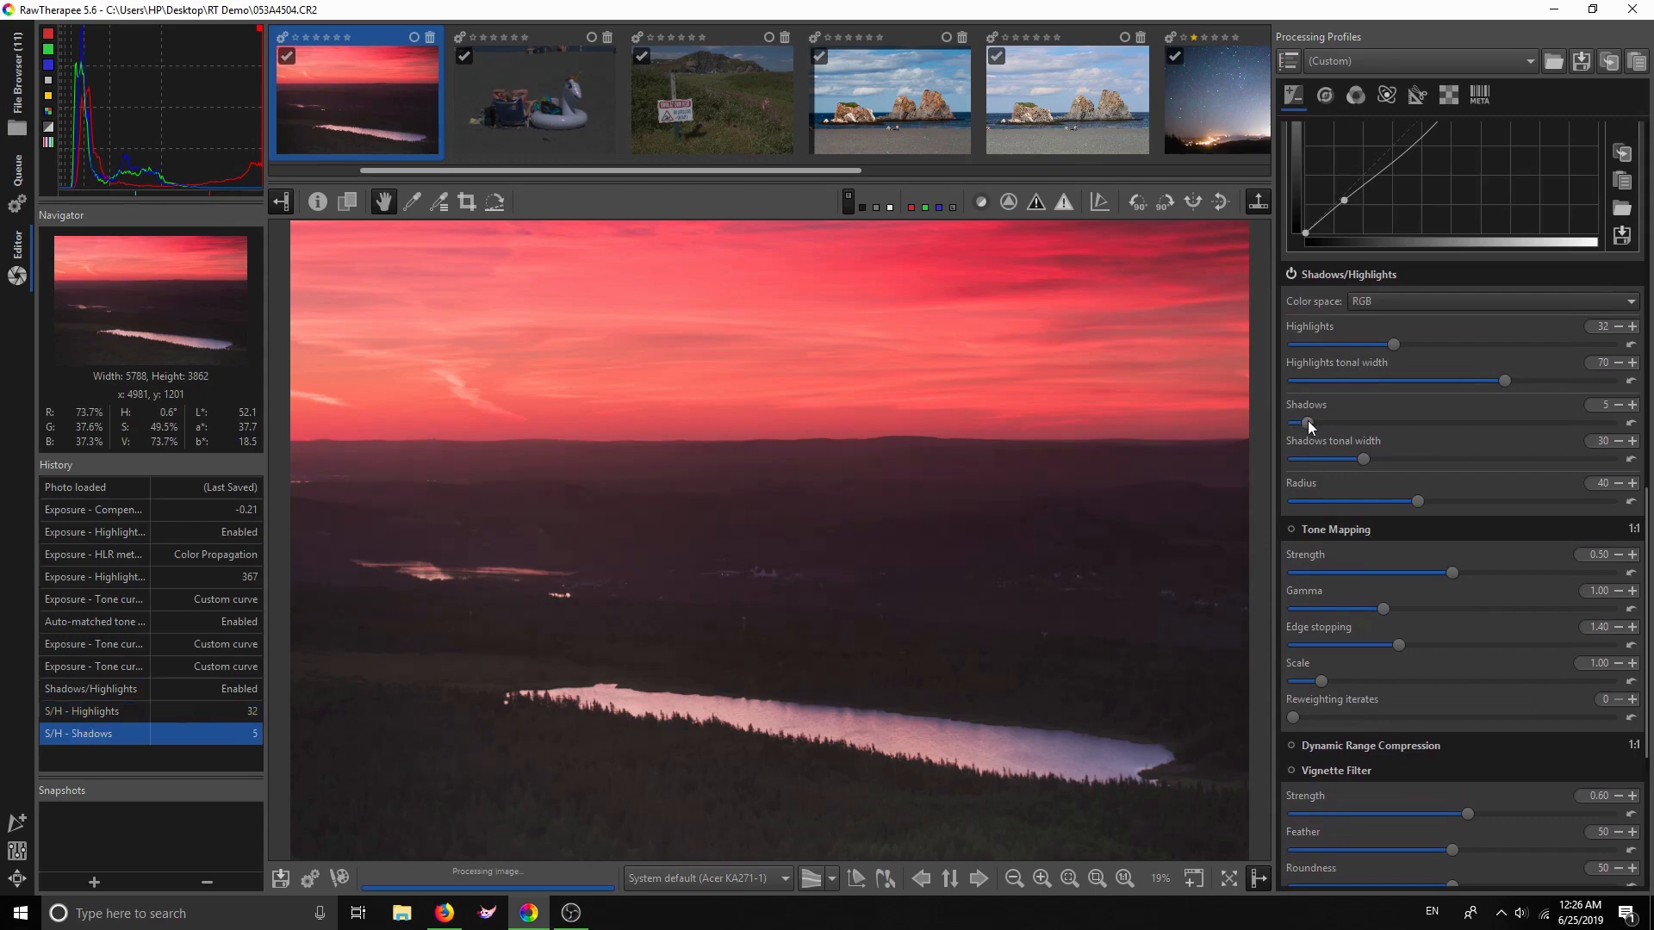
{"action": "left_click_drag", "start_coordinate": [1292, 415], "coordinate": [1300, 418]}
{"action": "scroll", "coordinate": [1376, 565], "scroll_direction": "down", "scroll_amount": 3}
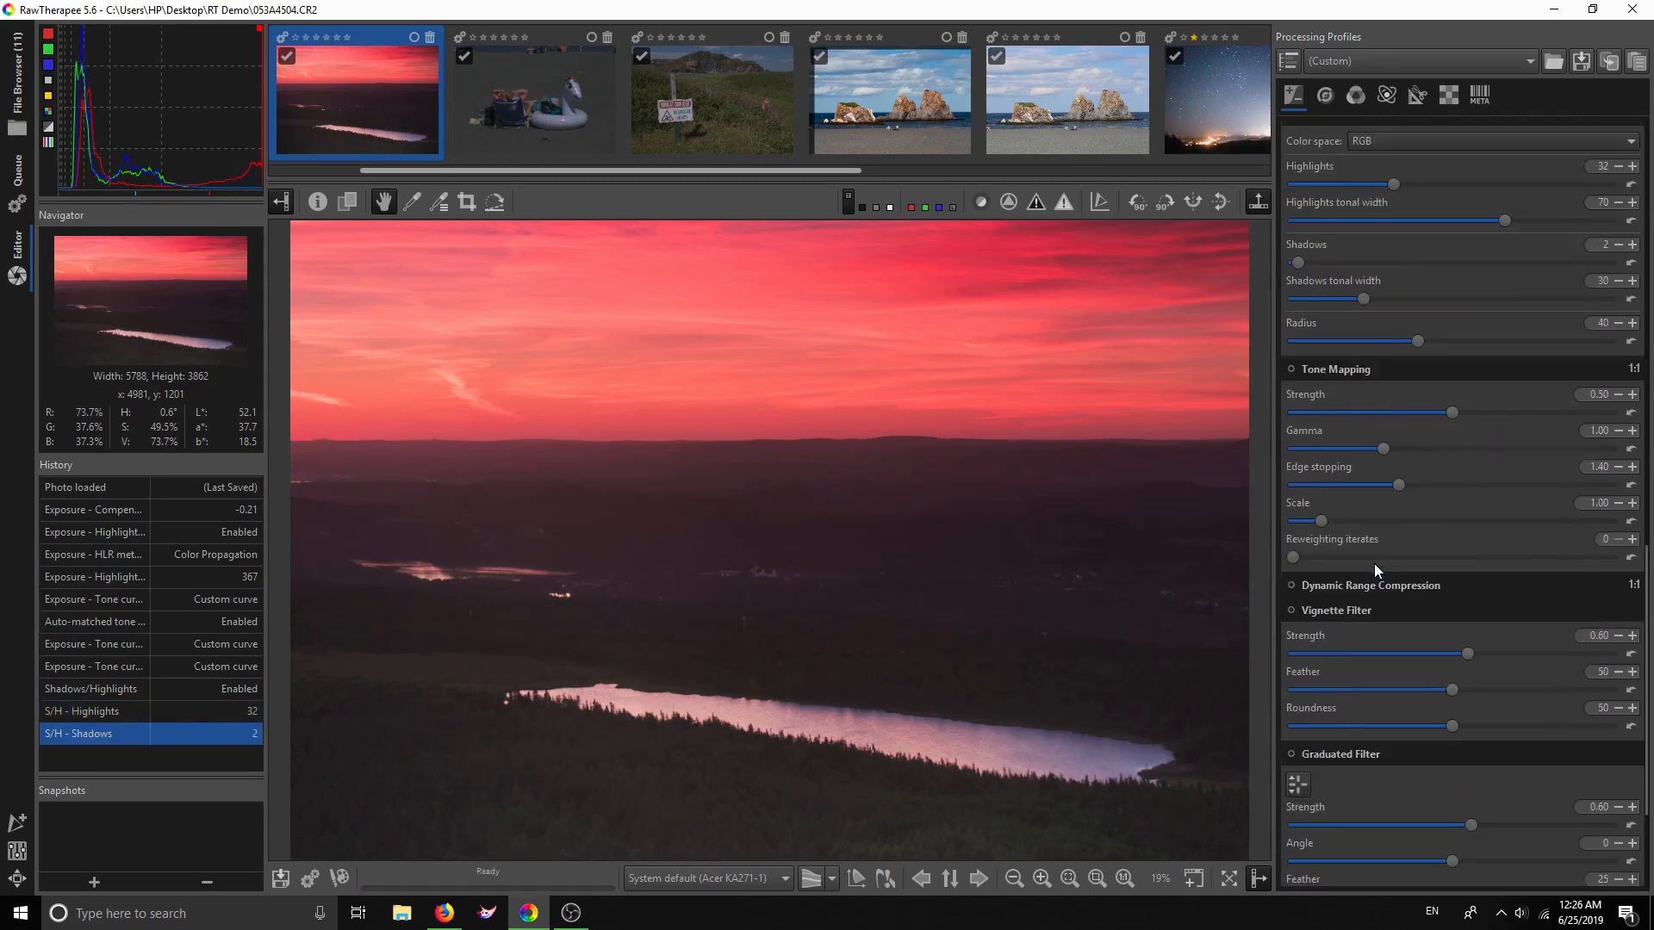
Try Tone Mapping and switch it off, then expand Dynamic Range Compression, showing Amount 20
{"action": "left_click", "coordinate": [1290, 370]}
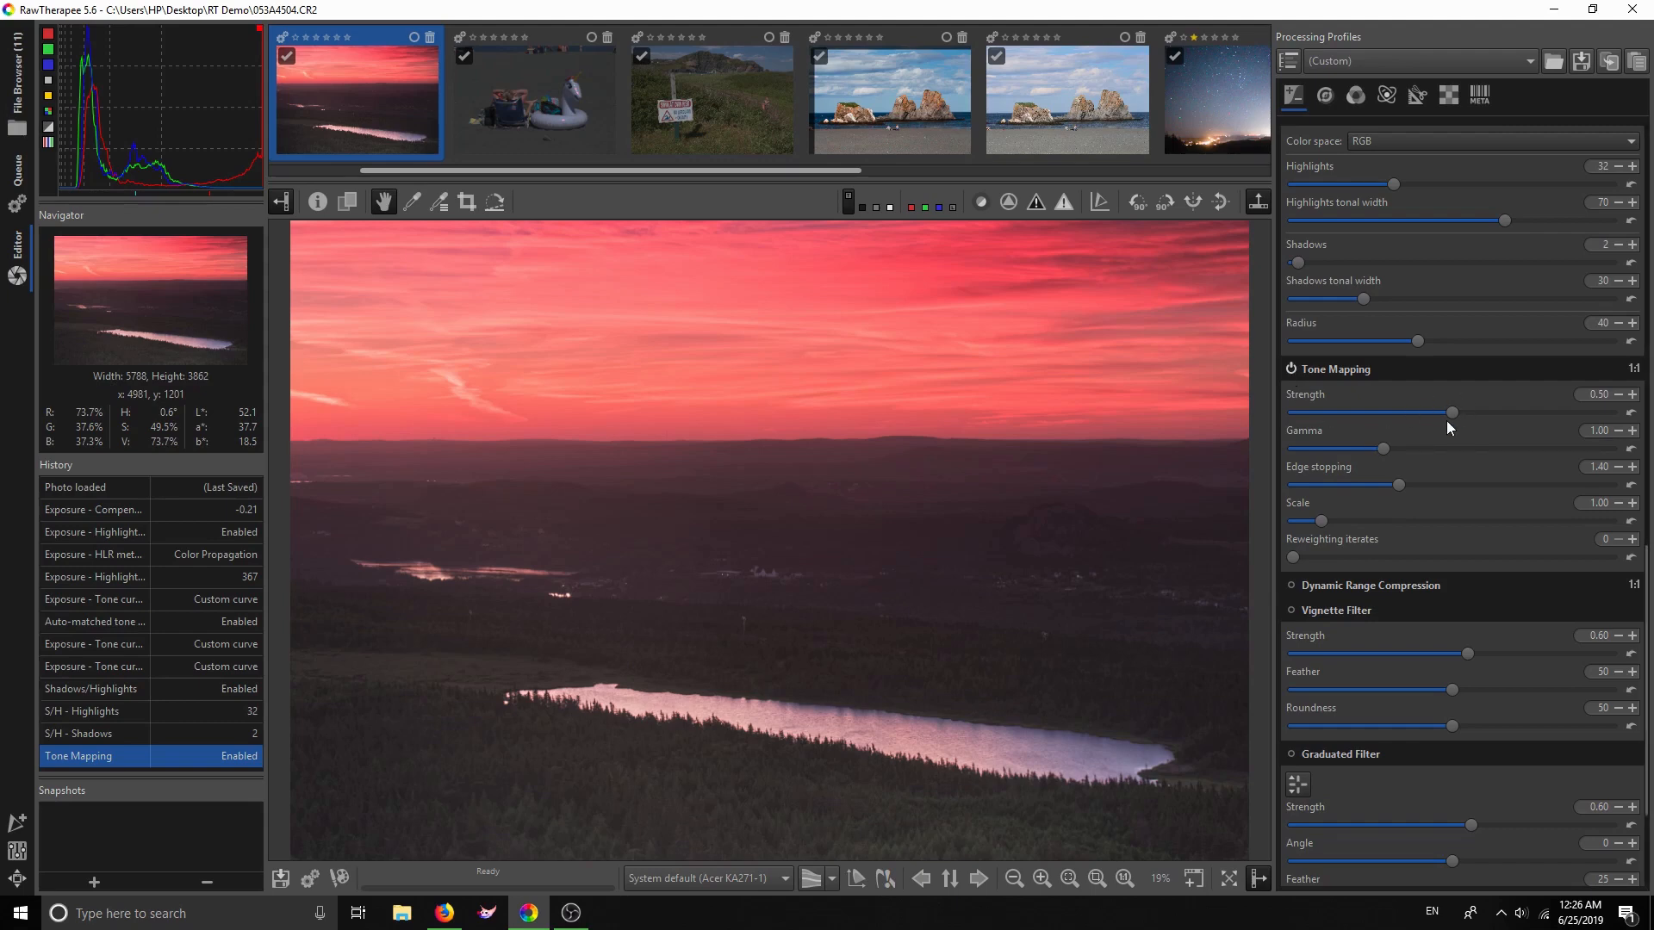
{"action": "left_click", "coordinate": [1291, 369]}
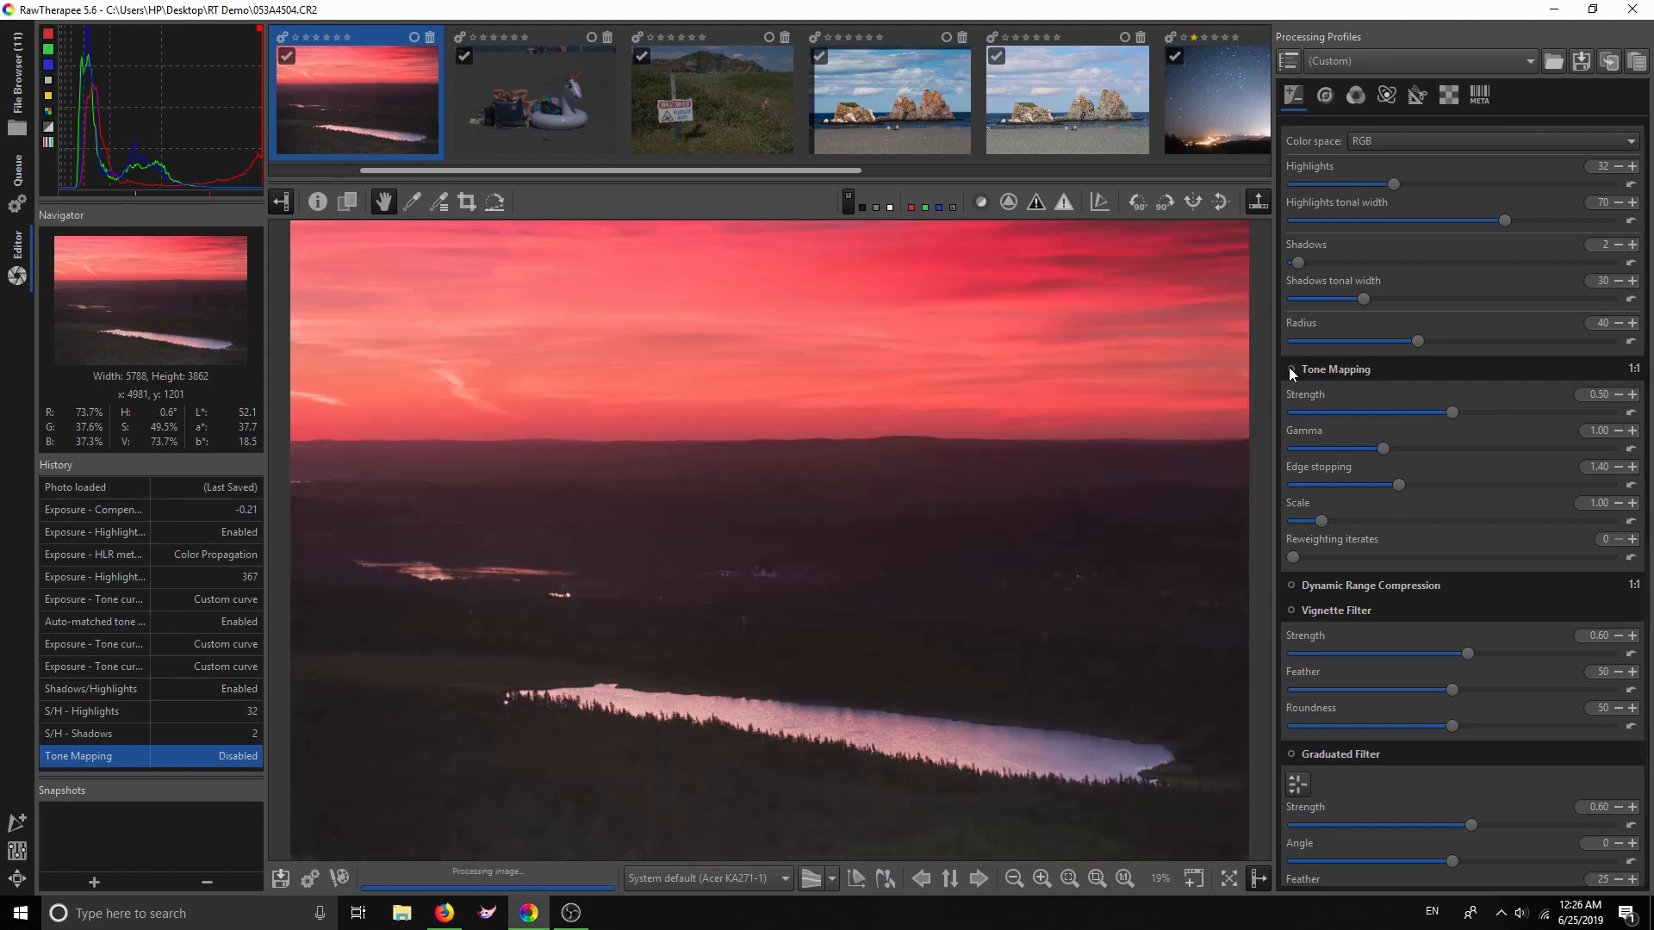
{"action": "scroll", "coordinate": [1346, 529], "scroll_direction": "down", "scroll_amount": 3}
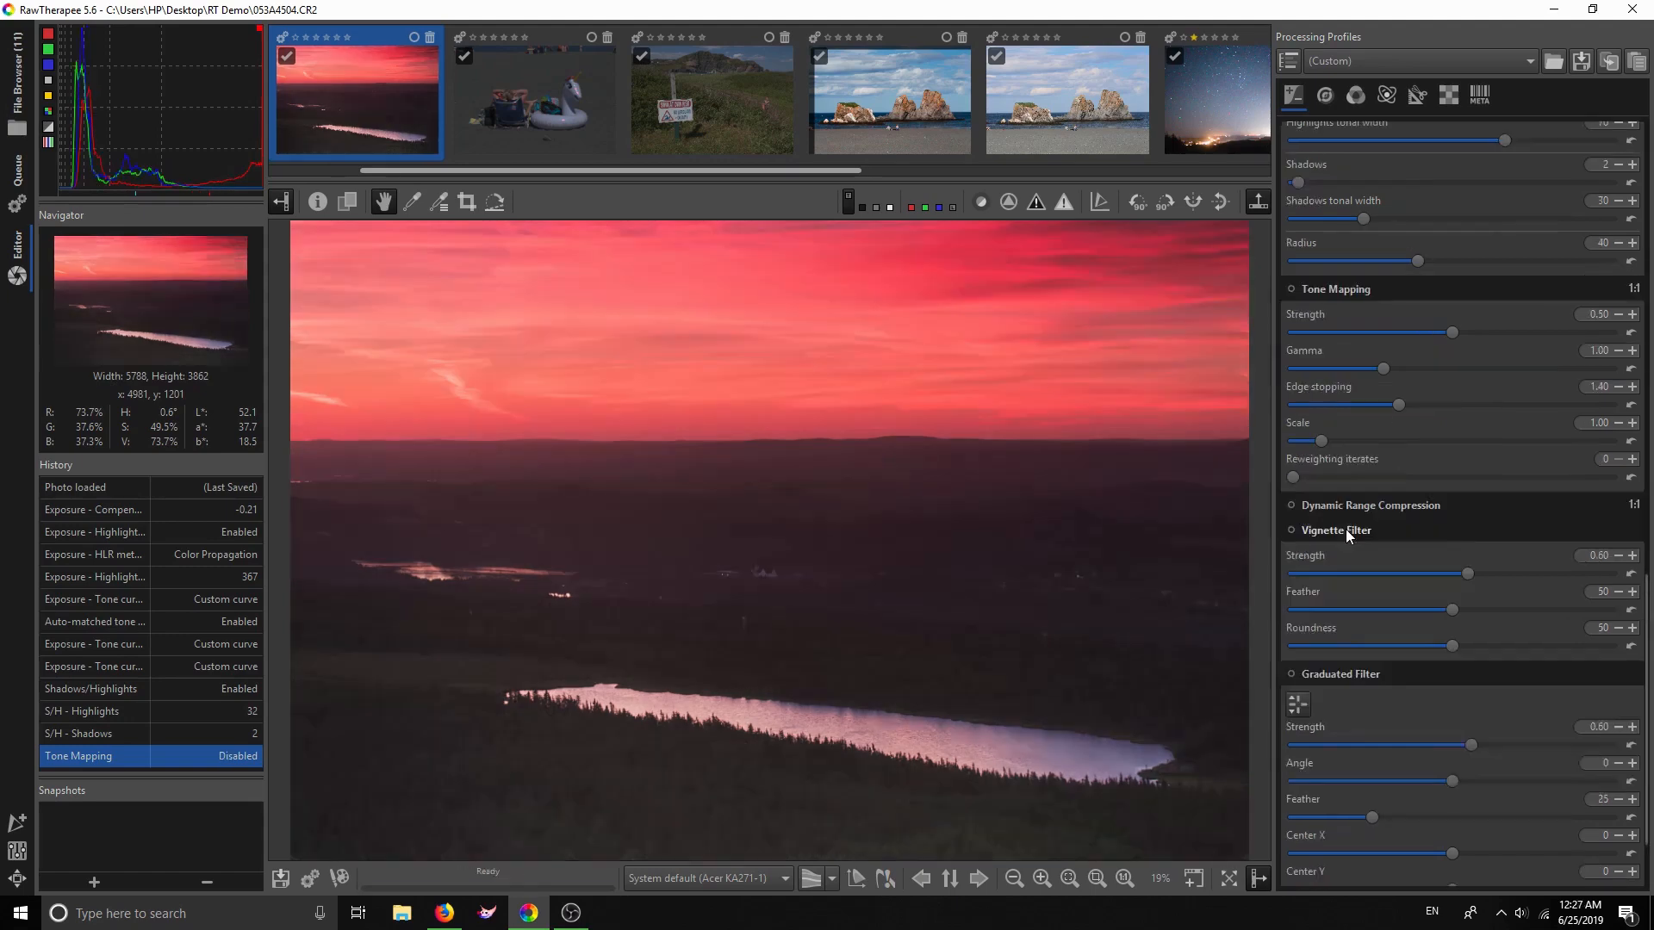
{"action": "scroll", "coordinate": [1345, 528], "scroll_direction": "down", "scroll_amount": 1}
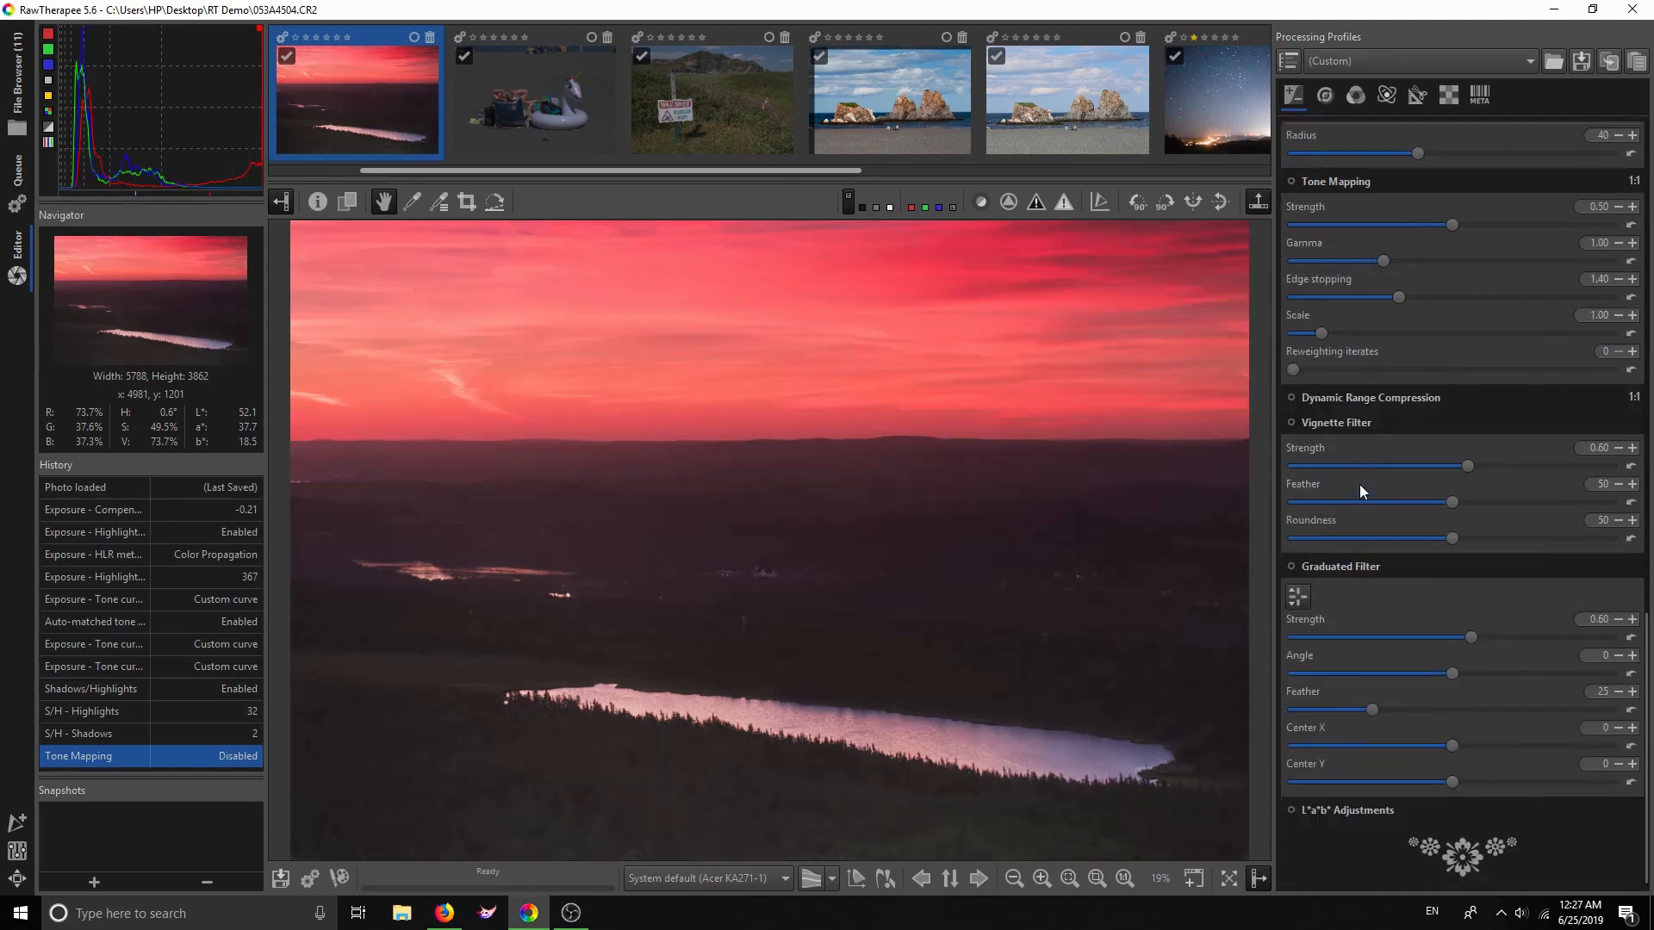
{"action": "left_click", "coordinate": [1351, 397]}
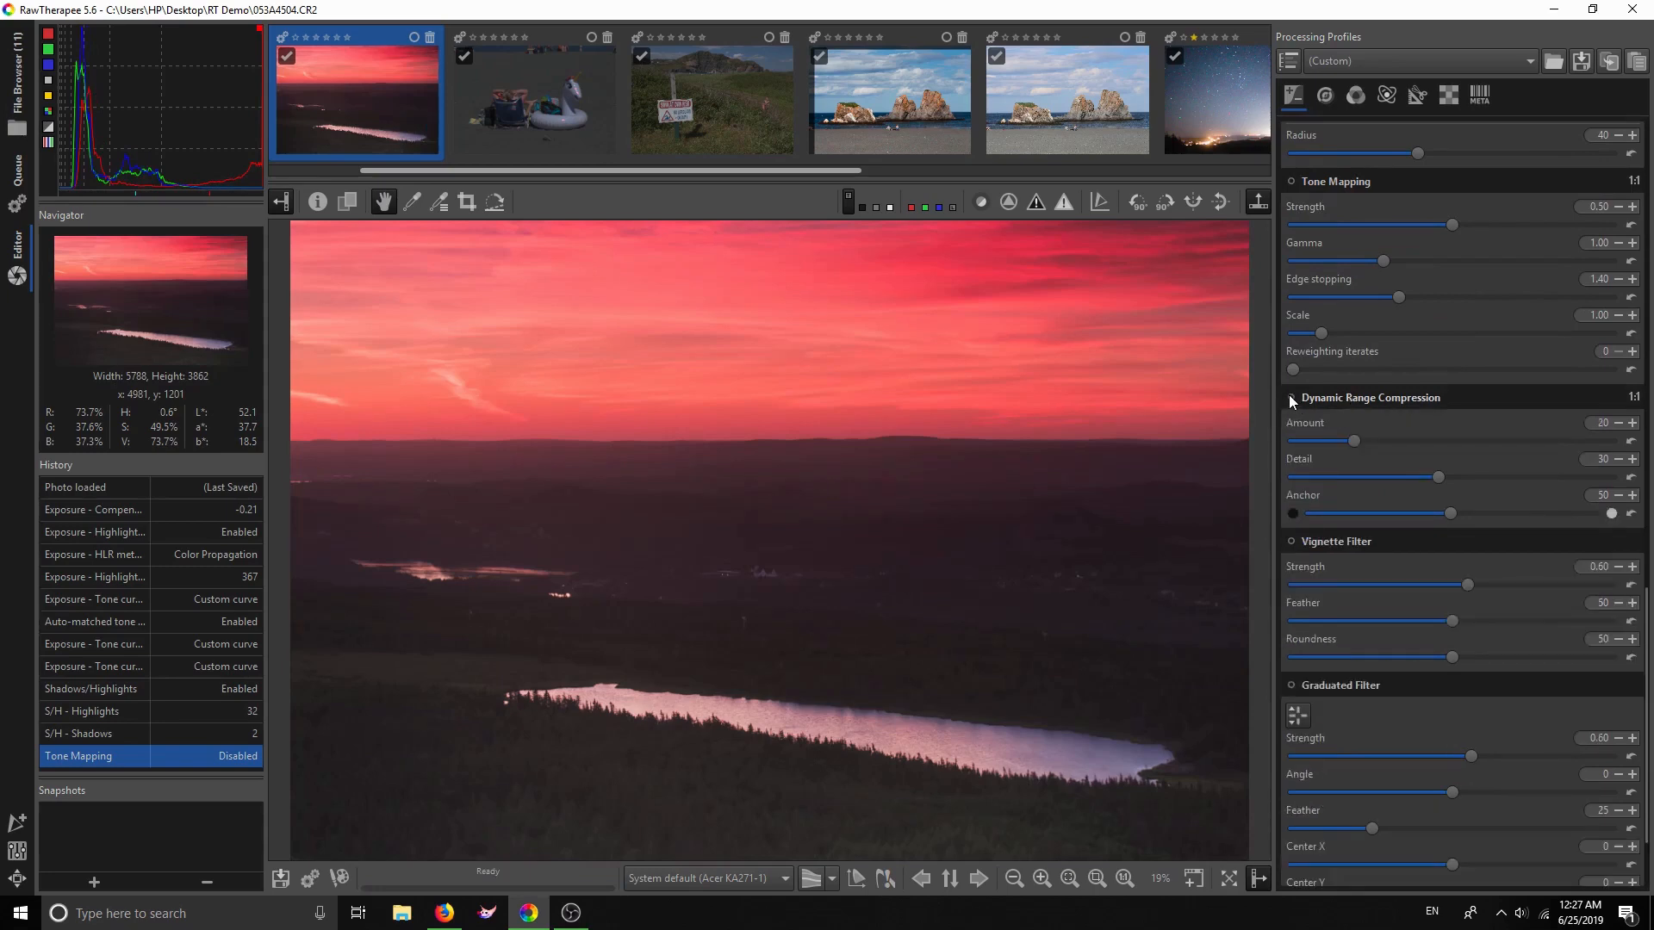
Enable Dynamic Range Compression at Amount 4, toggling it off and on to compare
{"action": "left_click", "coordinate": [1291, 397]}
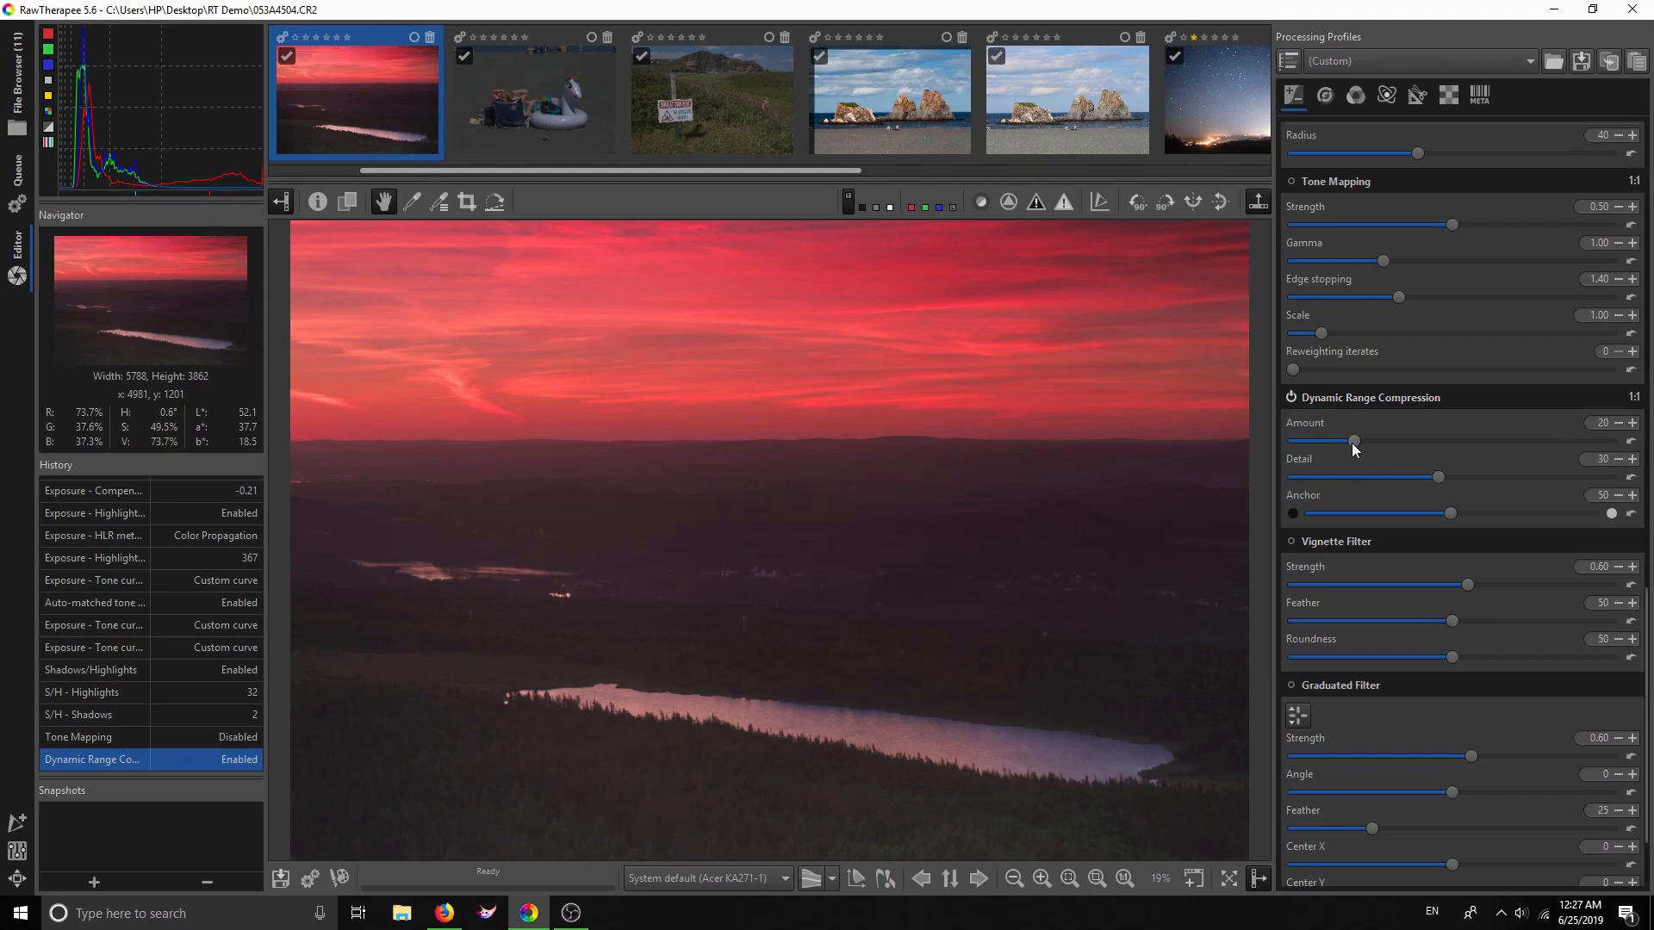
{"action": "left_click_drag", "start_coordinate": [1351, 443], "coordinate": [1299, 441]}
{"action": "left_click", "coordinate": [1292, 397]}
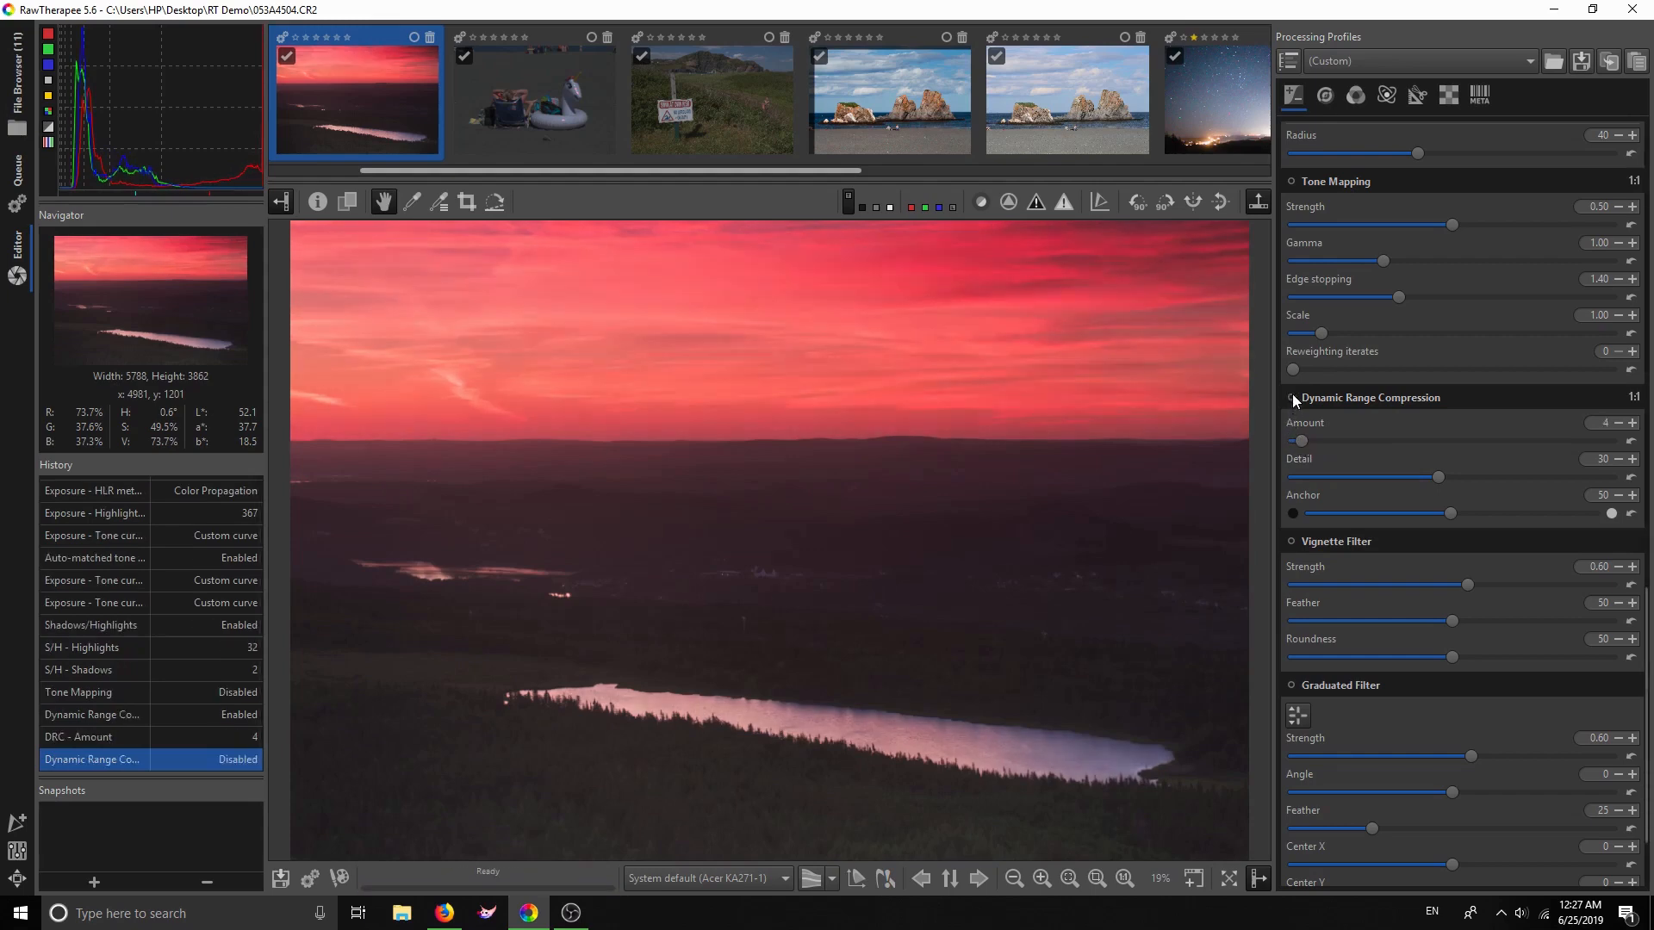
{"action": "left_click", "coordinate": [1292, 397]}
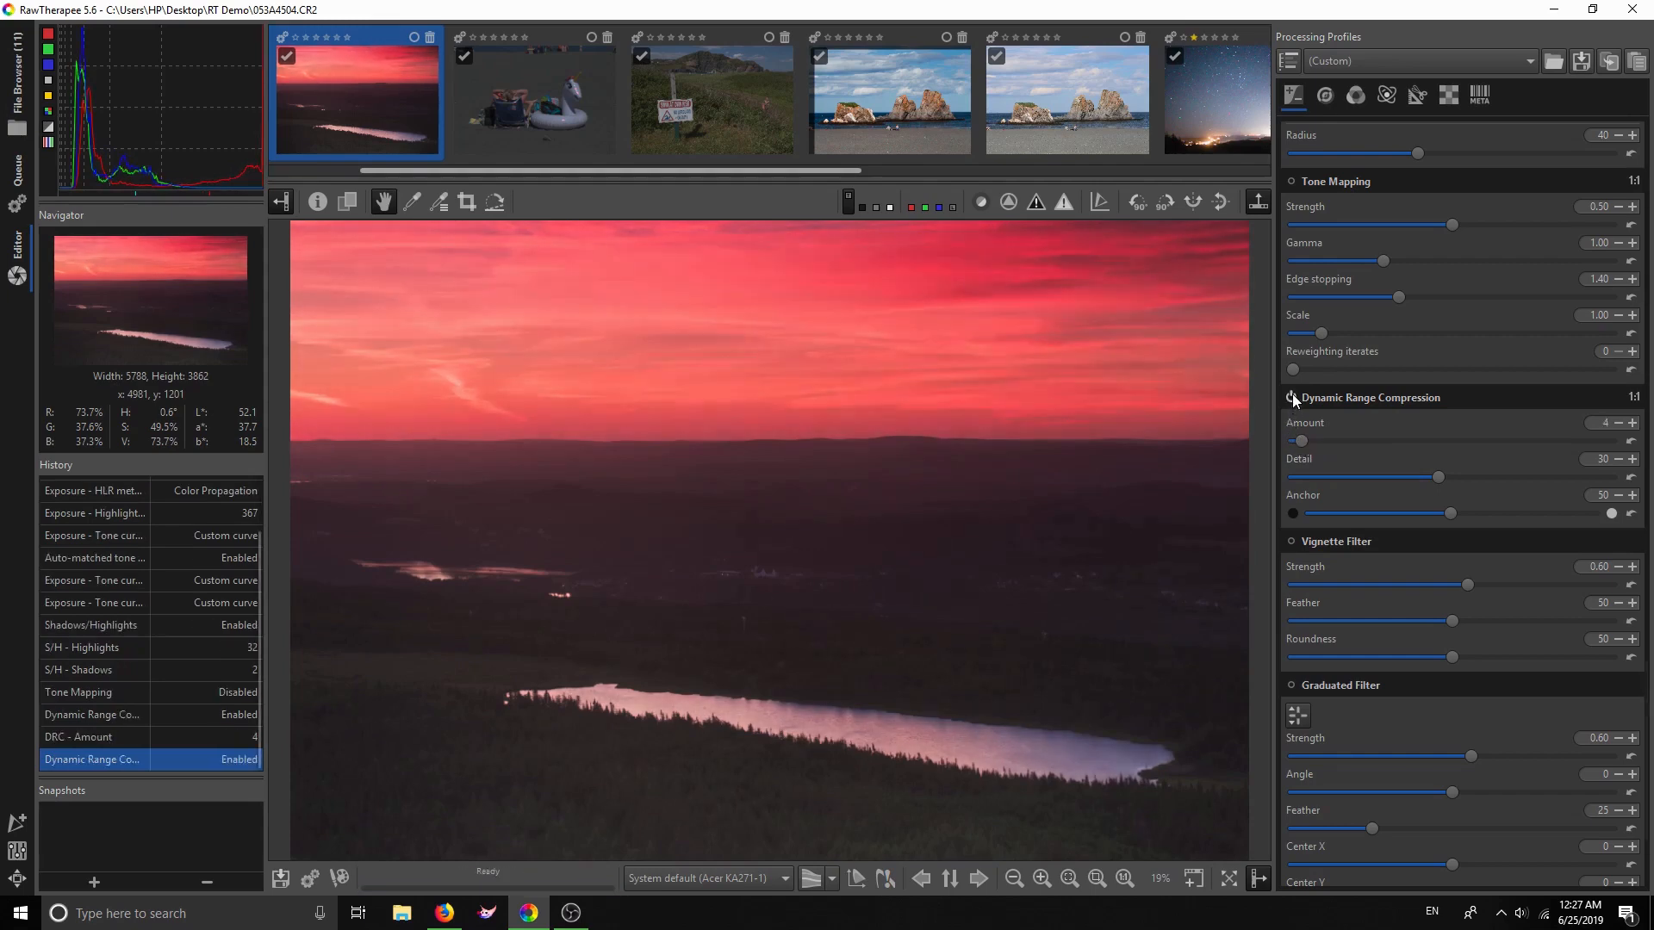
{"action": "left_click", "coordinate": [1299, 440]}
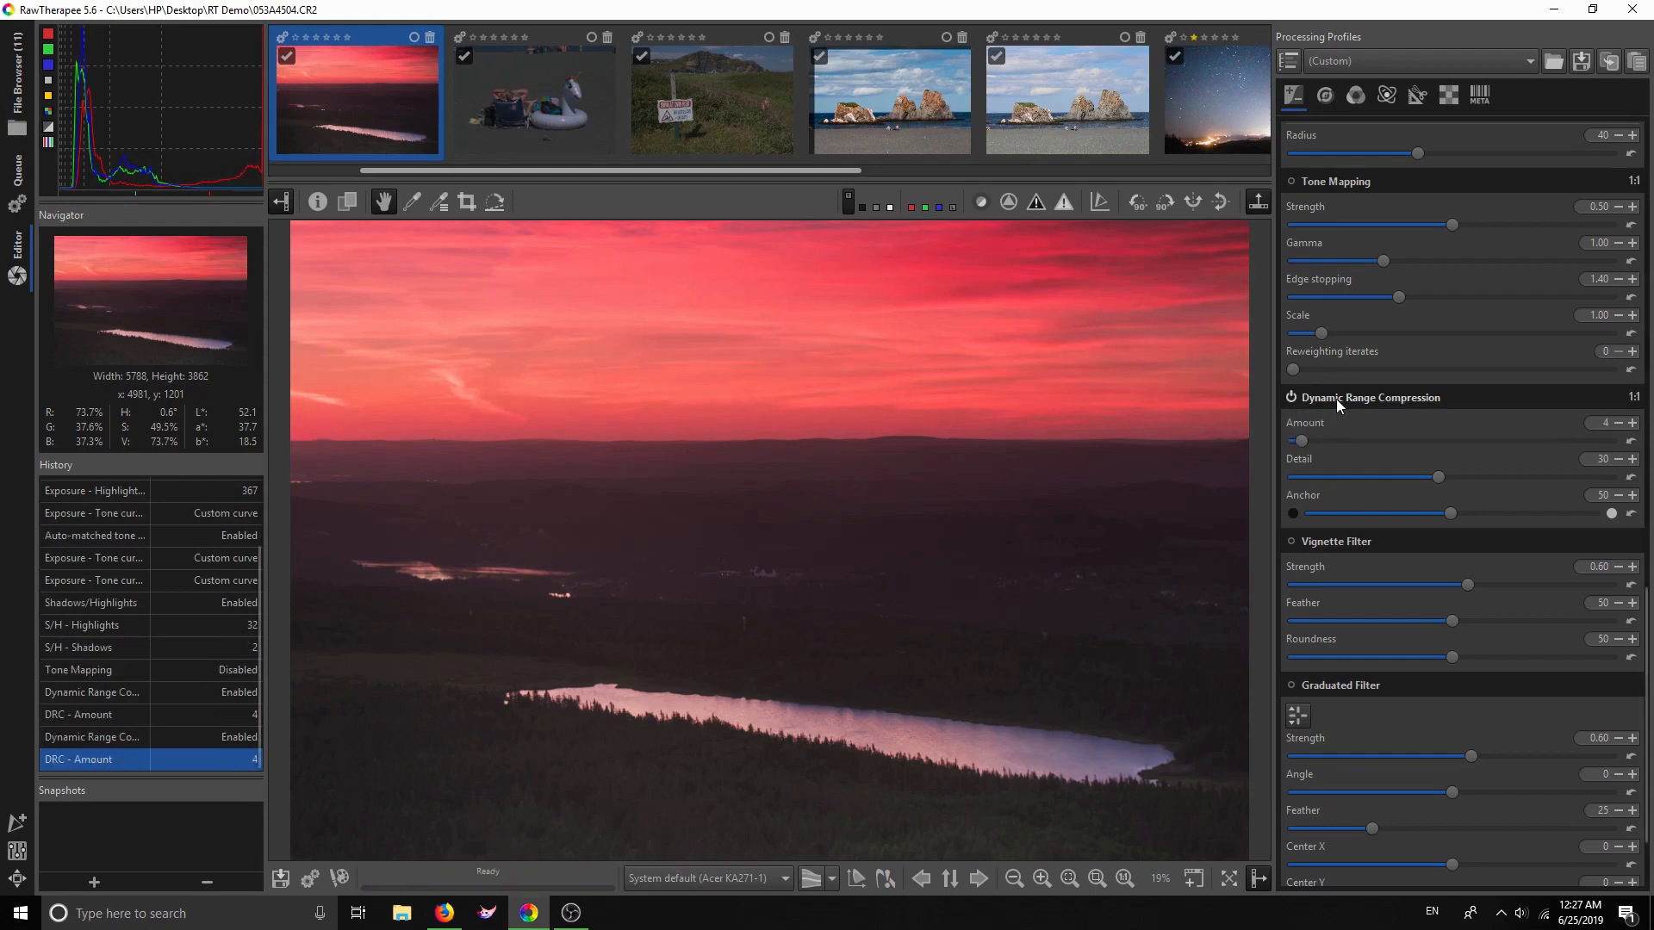
Enable the Vignette Filter, try strengths ending at 0.13, then disable it
{"action": "scroll", "coordinate": [1347, 506], "scroll_direction": "down", "scroll_amount": 1}
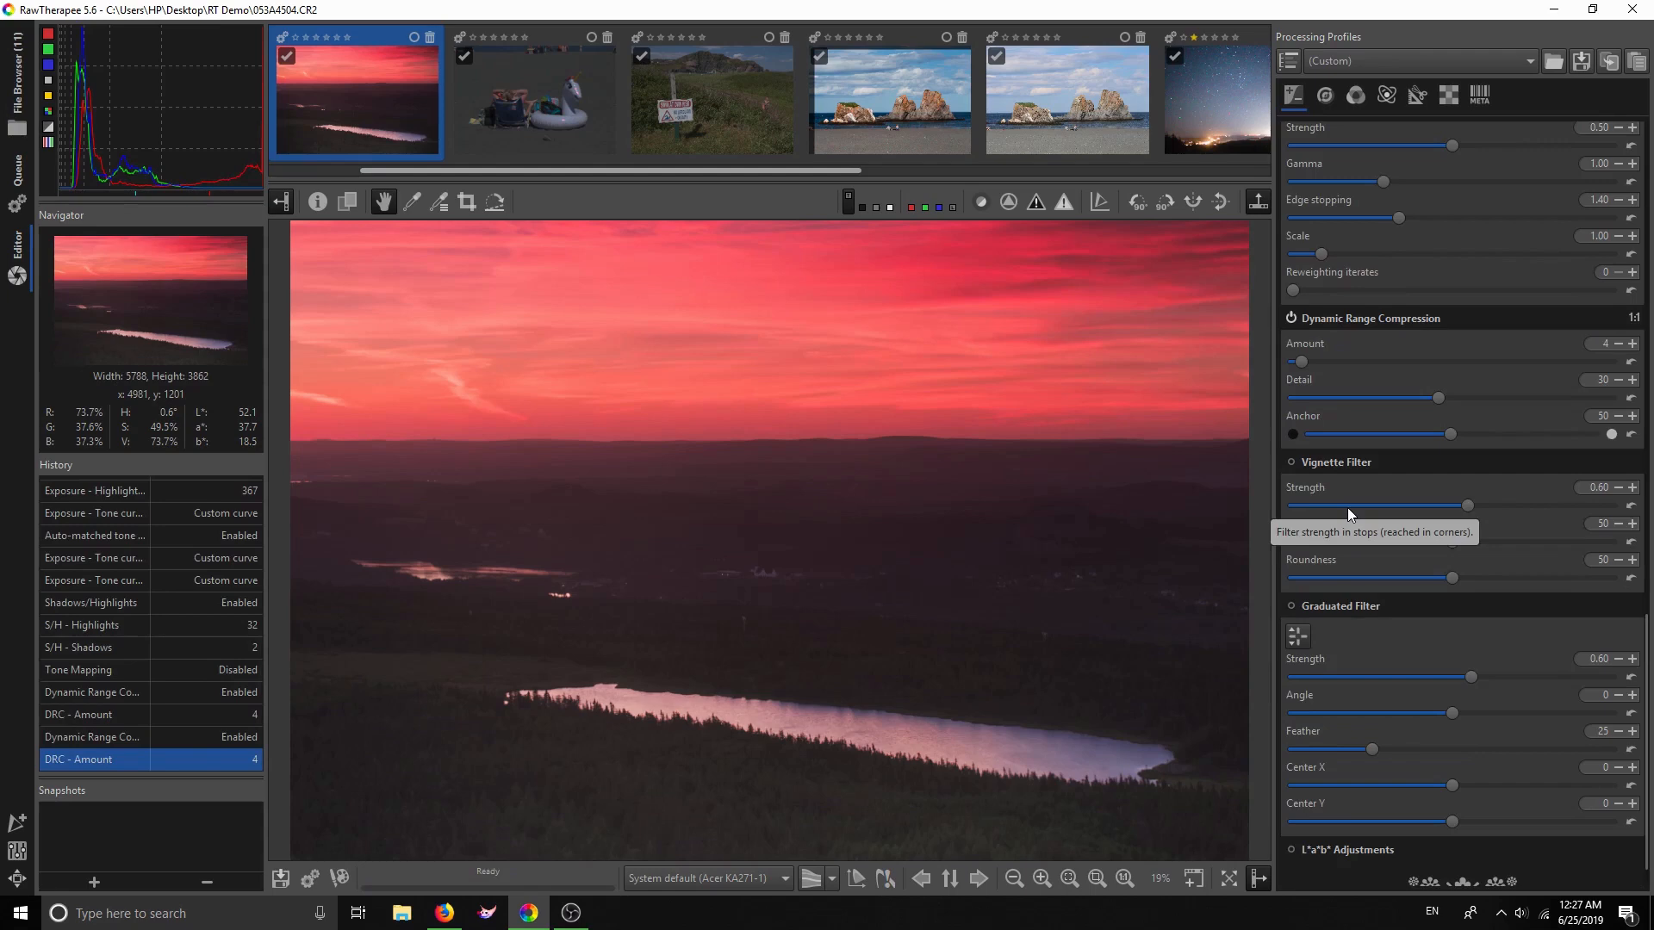
{"action": "scroll", "coordinate": [1348, 510], "scroll_direction": "down", "scroll_amount": 1}
{"action": "left_click", "coordinate": [1290, 422]}
{"action": "left_click", "coordinate": [1451, 469]}
{"action": "mouse_move", "coordinate": [1464, 468]}
{"action": "left_mouse_down"}
{"action": "mouse_move", "coordinate": [1395, 472]}
{"action": "mouse_move", "coordinate": [1436, 472]}
{"action": "left_mouse_up"}
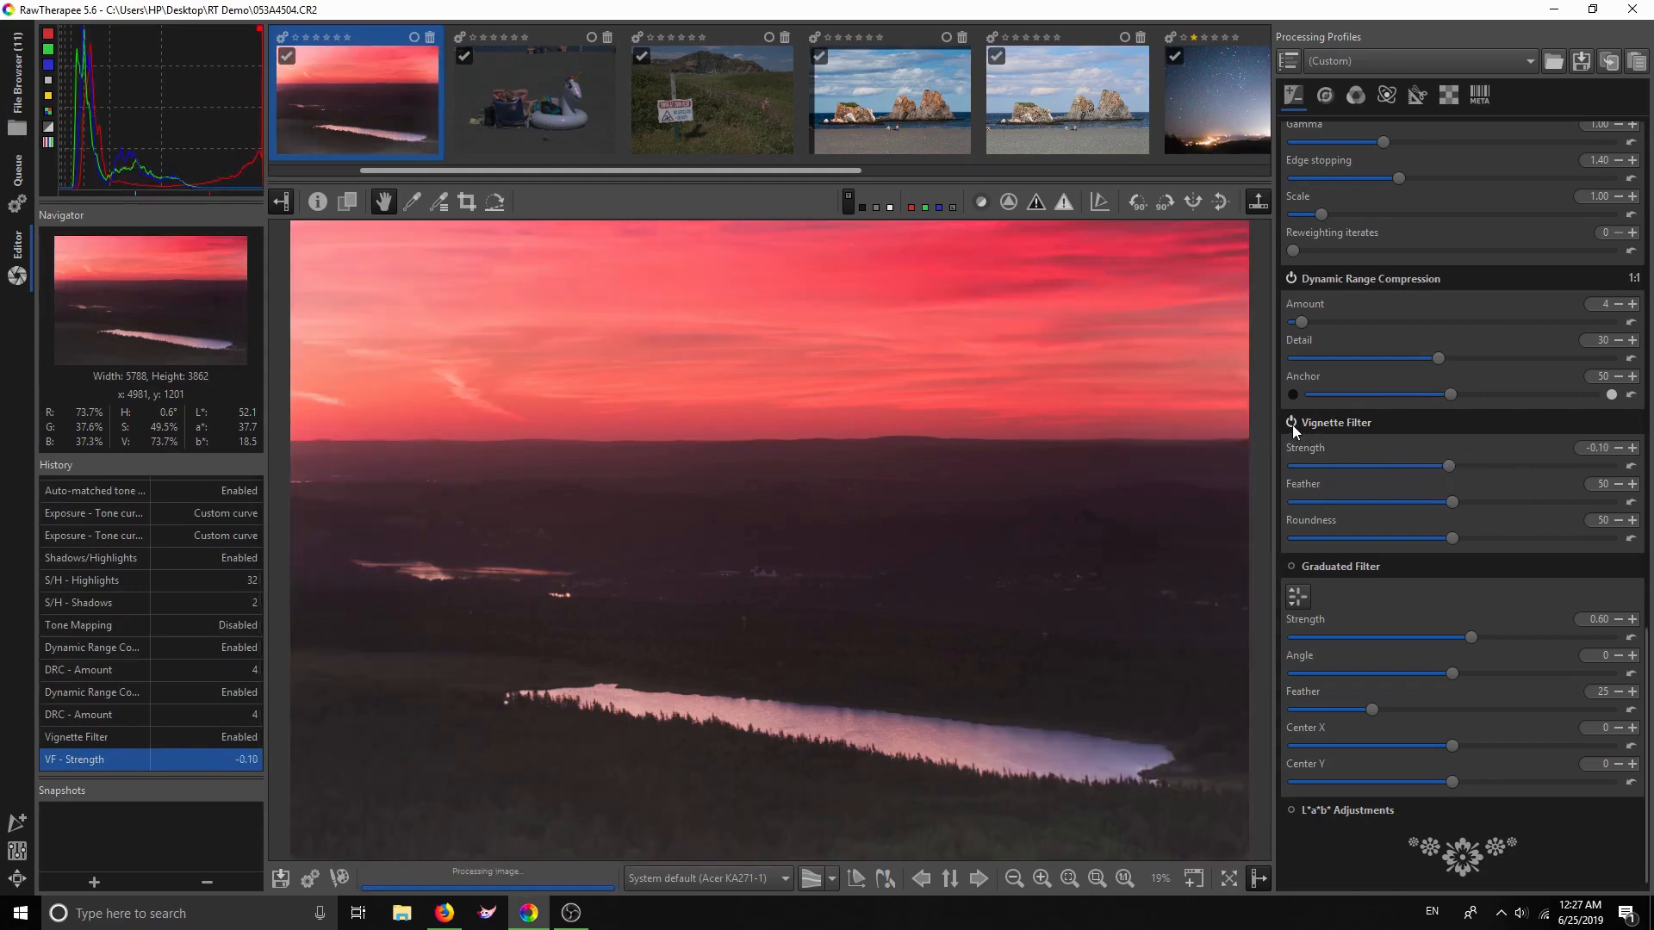
{"action": "left_click_drag", "start_coordinate": [1449, 467], "coordinate": [1454, 465]}
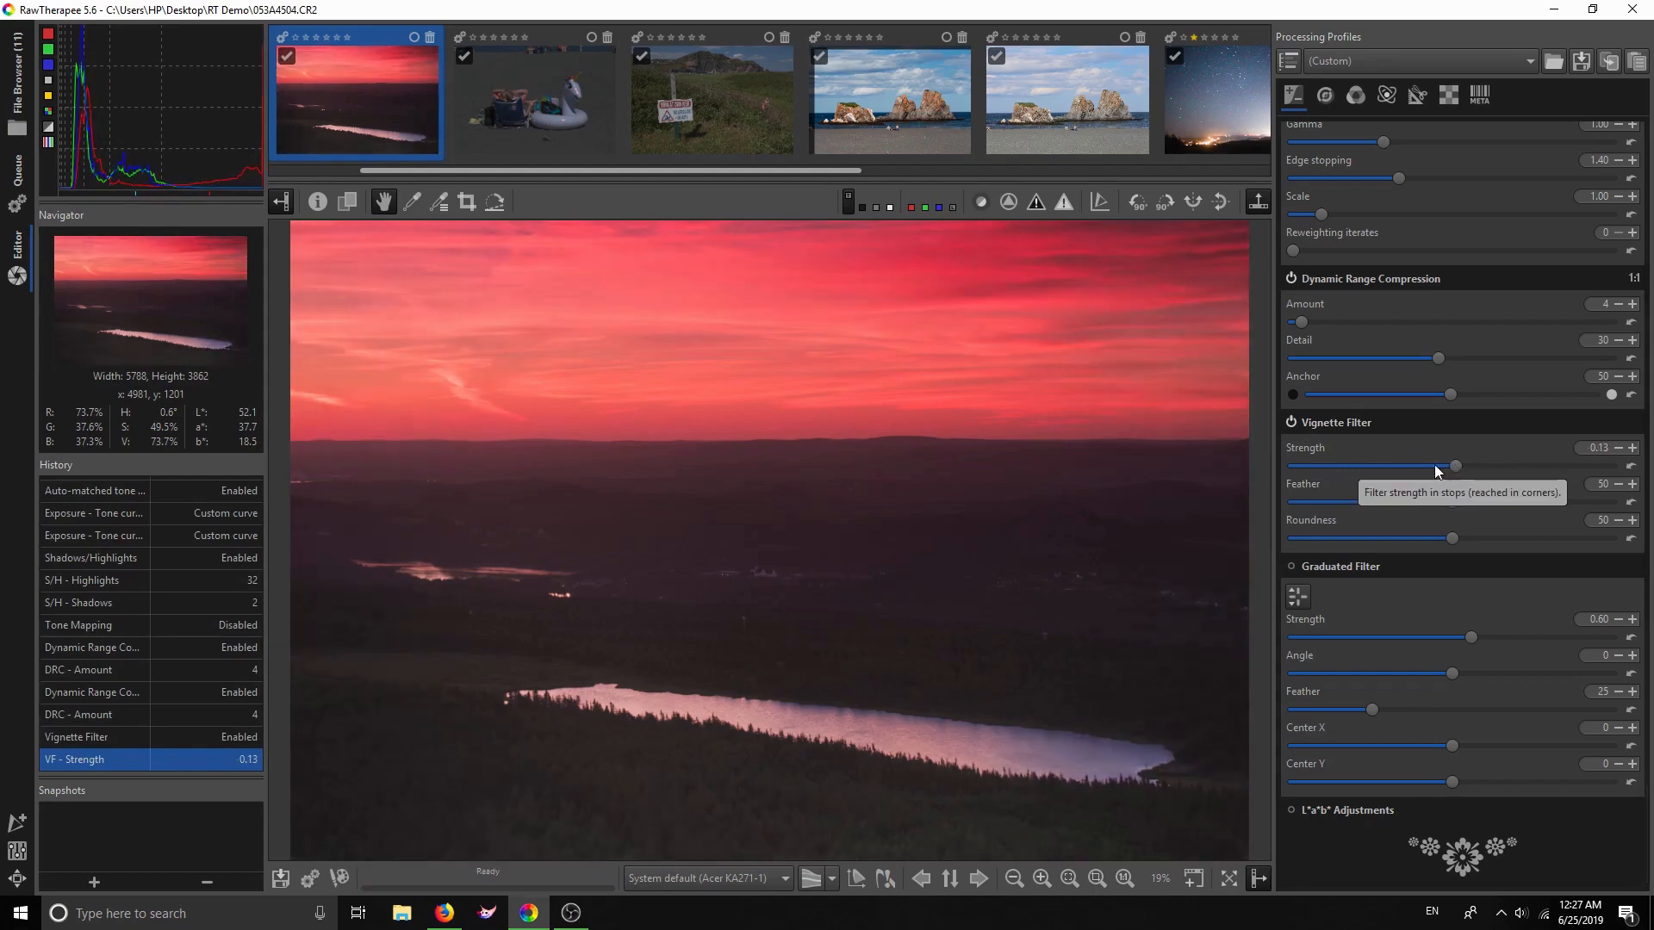
{"action": "left_click", "coordinate": [1291, 422]}
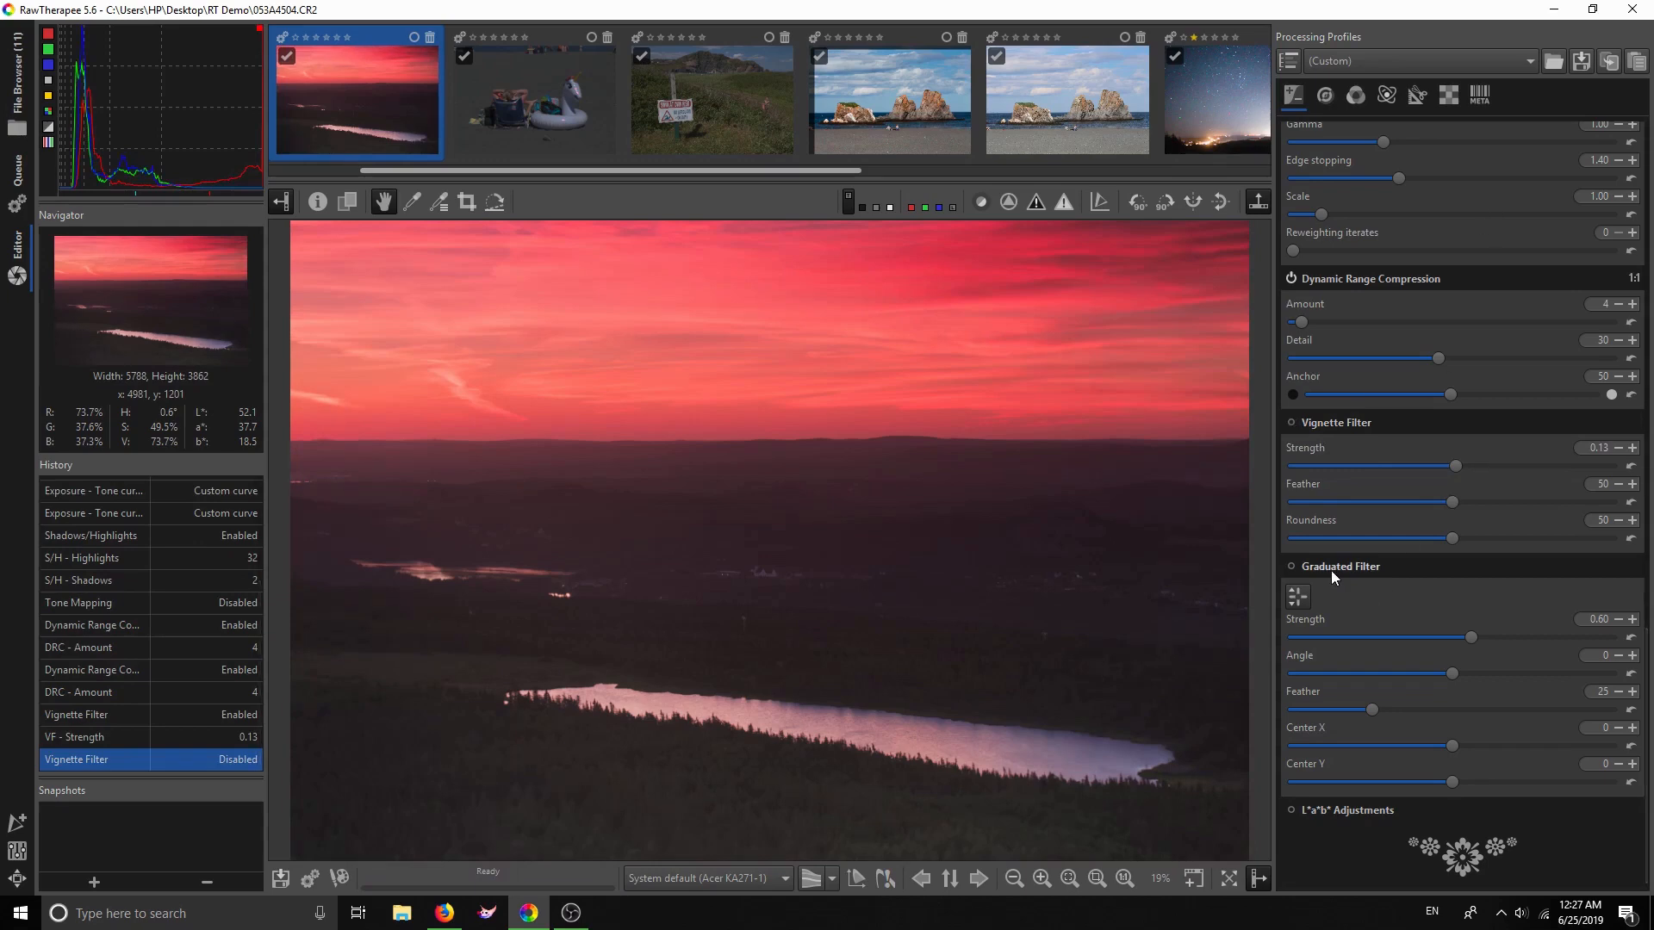
Enable the Graduated Filter with centre Y -55, feather 23 and strength 0.35
{"action": "left_click", "coordinate": [1295, 568]}
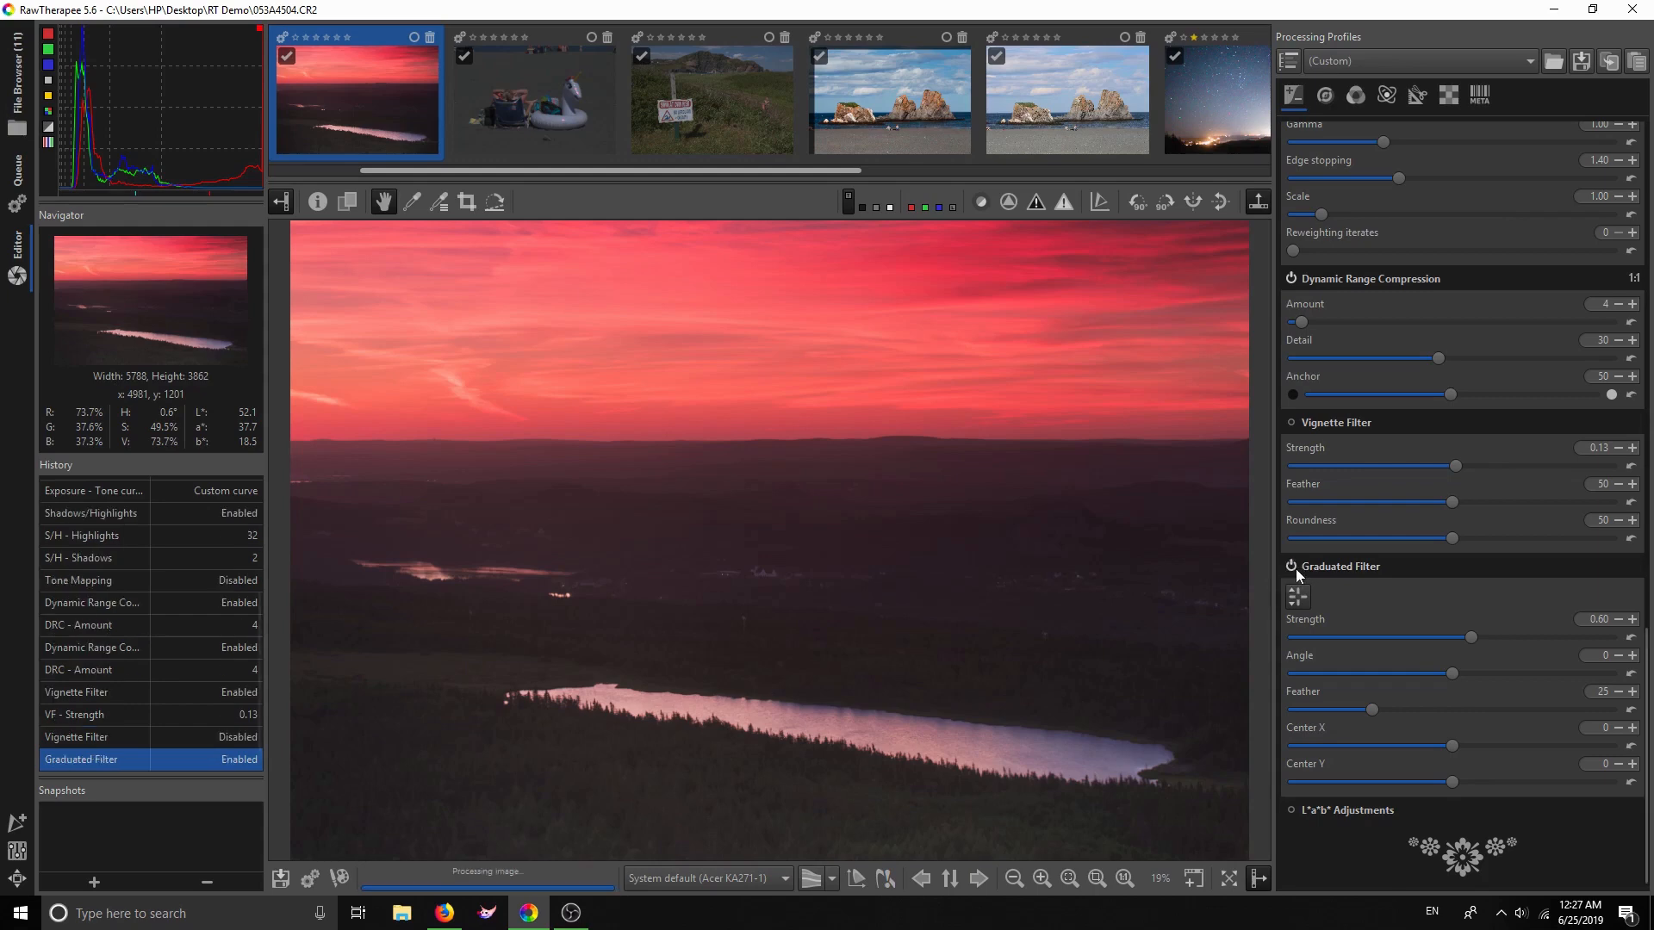
{"action": "left_click", "coordinate": [1297, 598]}
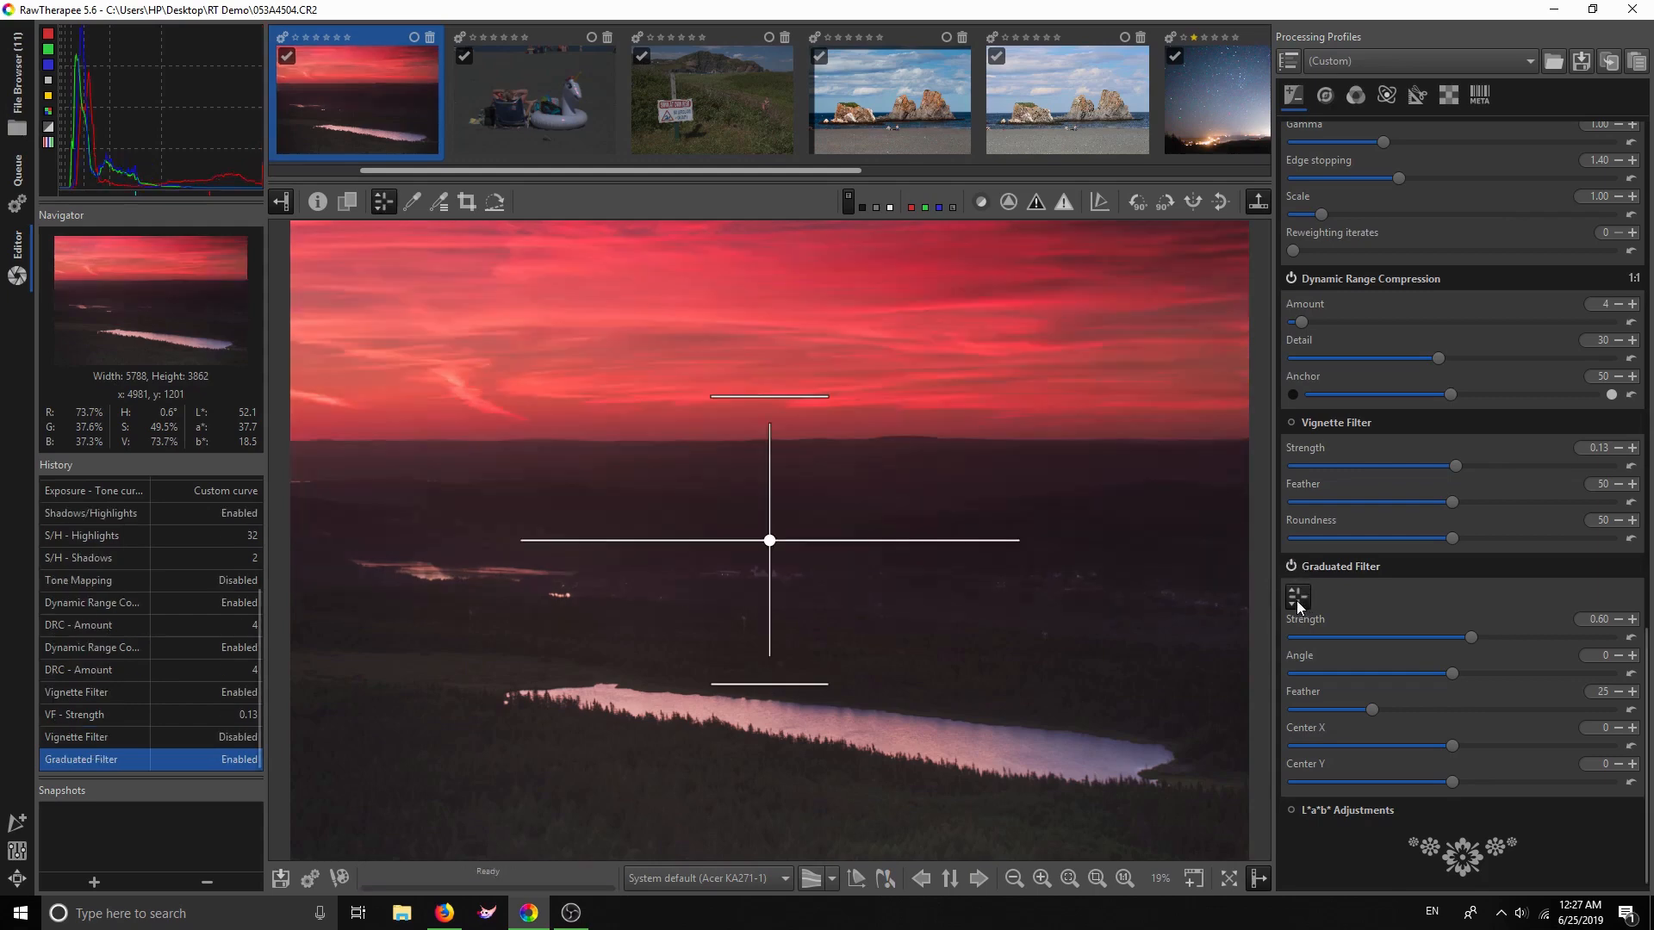
{"action": "left_click_drag", "start_coordinate": [767, 543], "coordinate": [775, 379]}
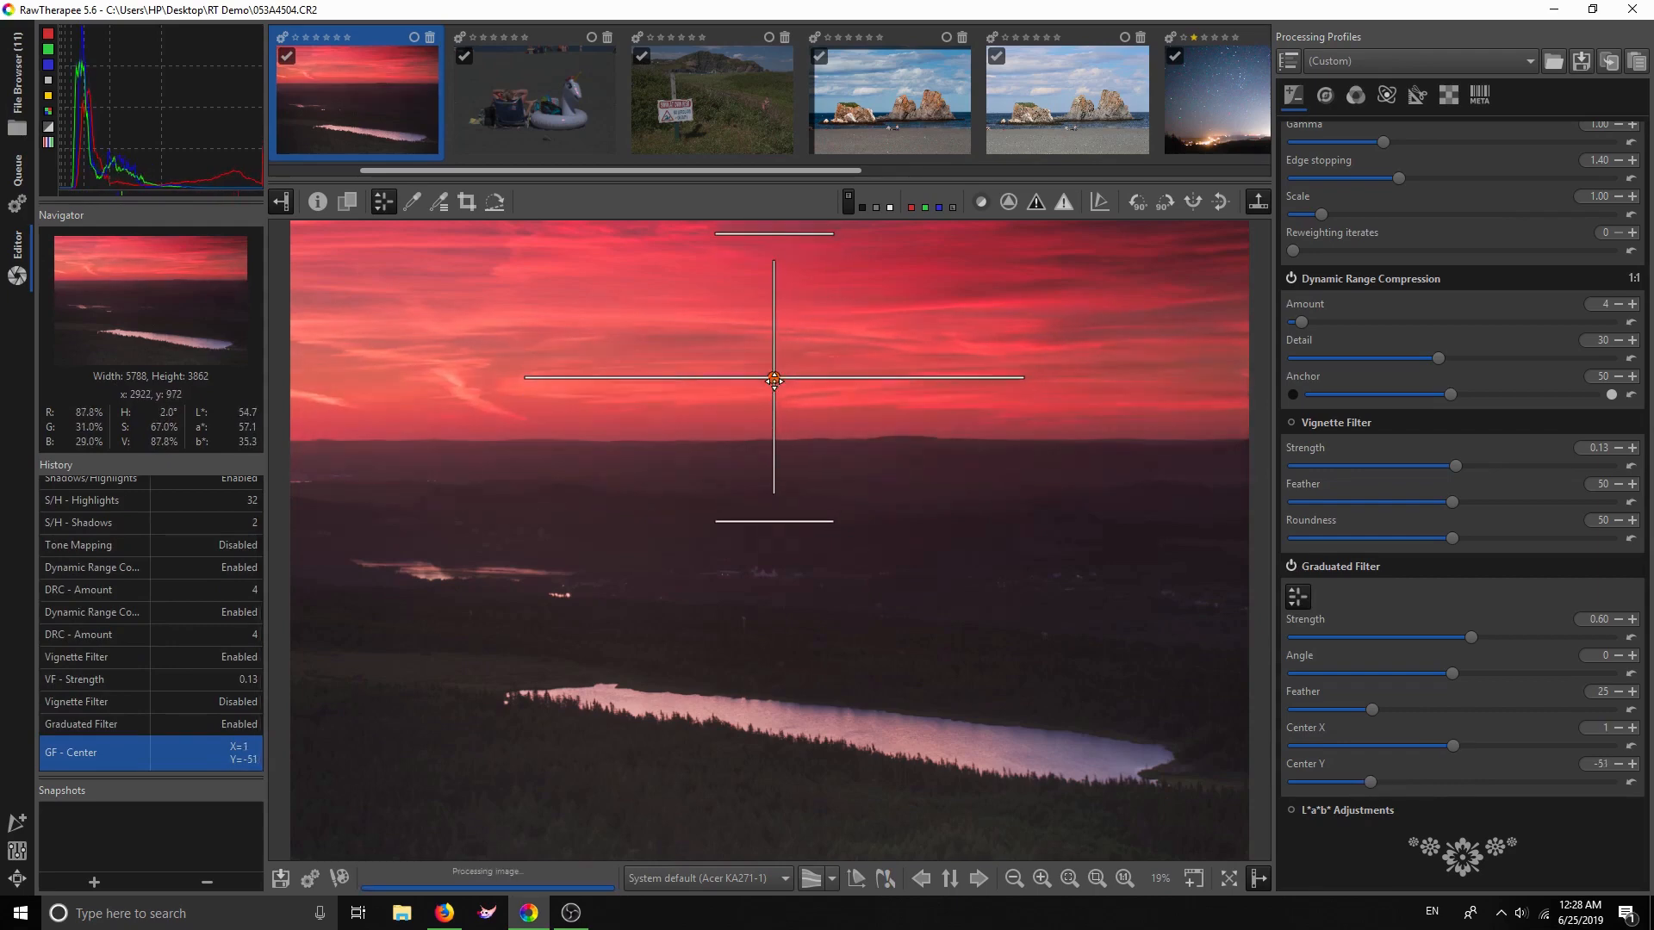
{"action": "left_click_drag", "start_coordinate": [778, 521], "coordinate": [775, 509]}
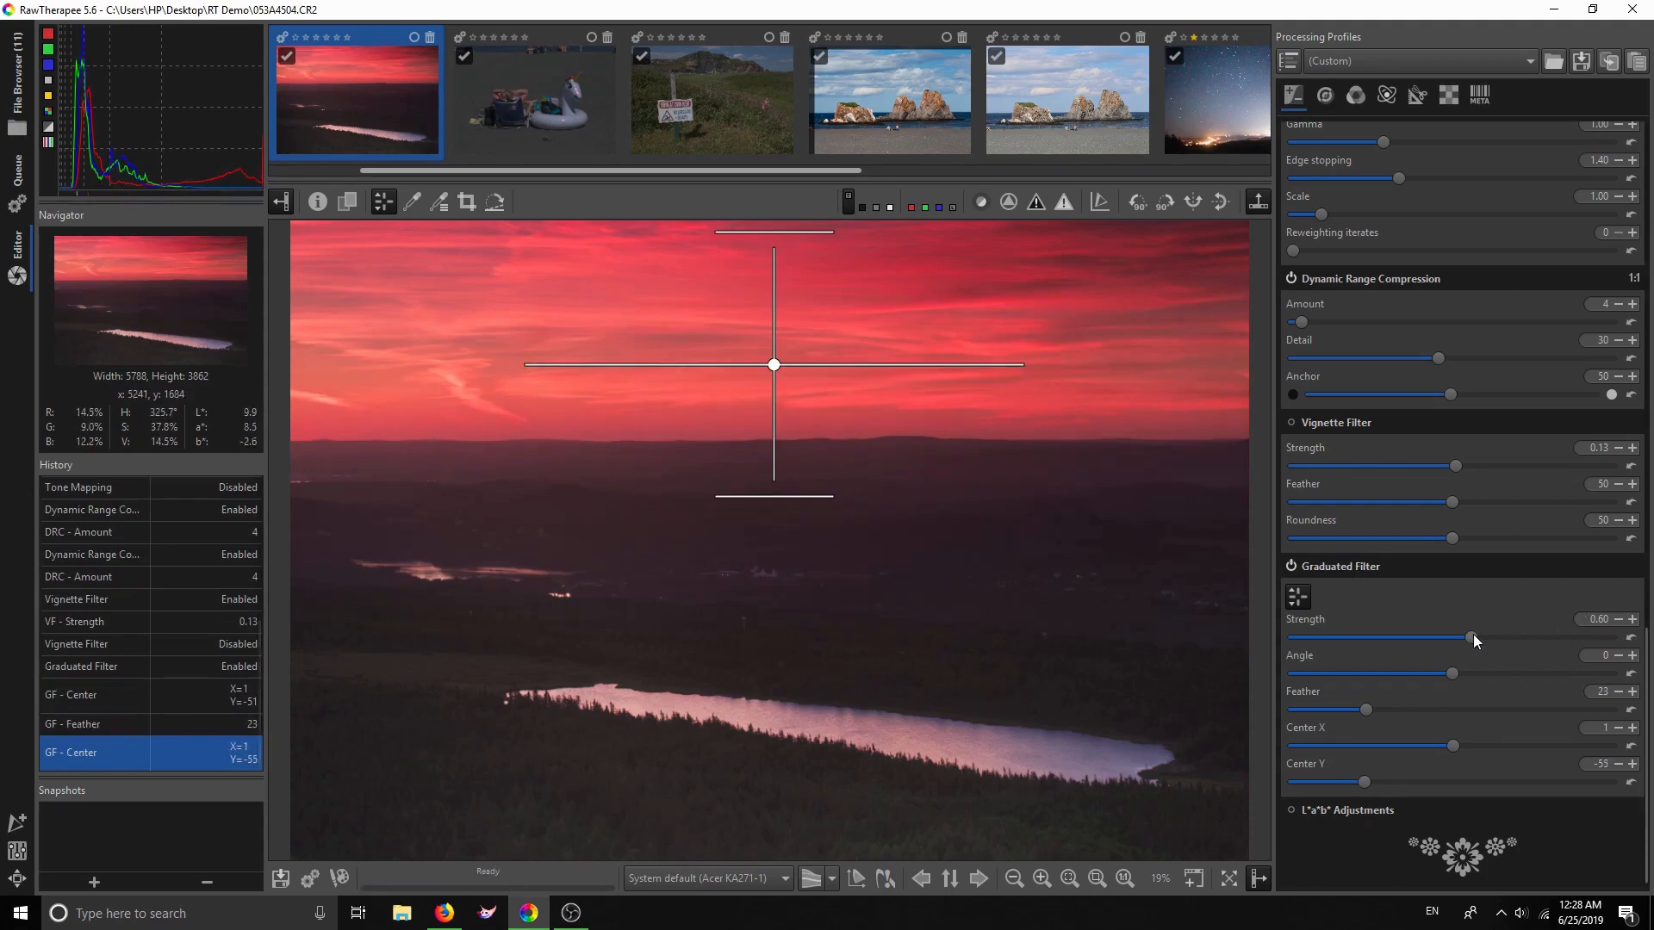
{"action": "left_click_drag", "start_coordinate": [1473, 636], "coordinate": [1459, 637]}
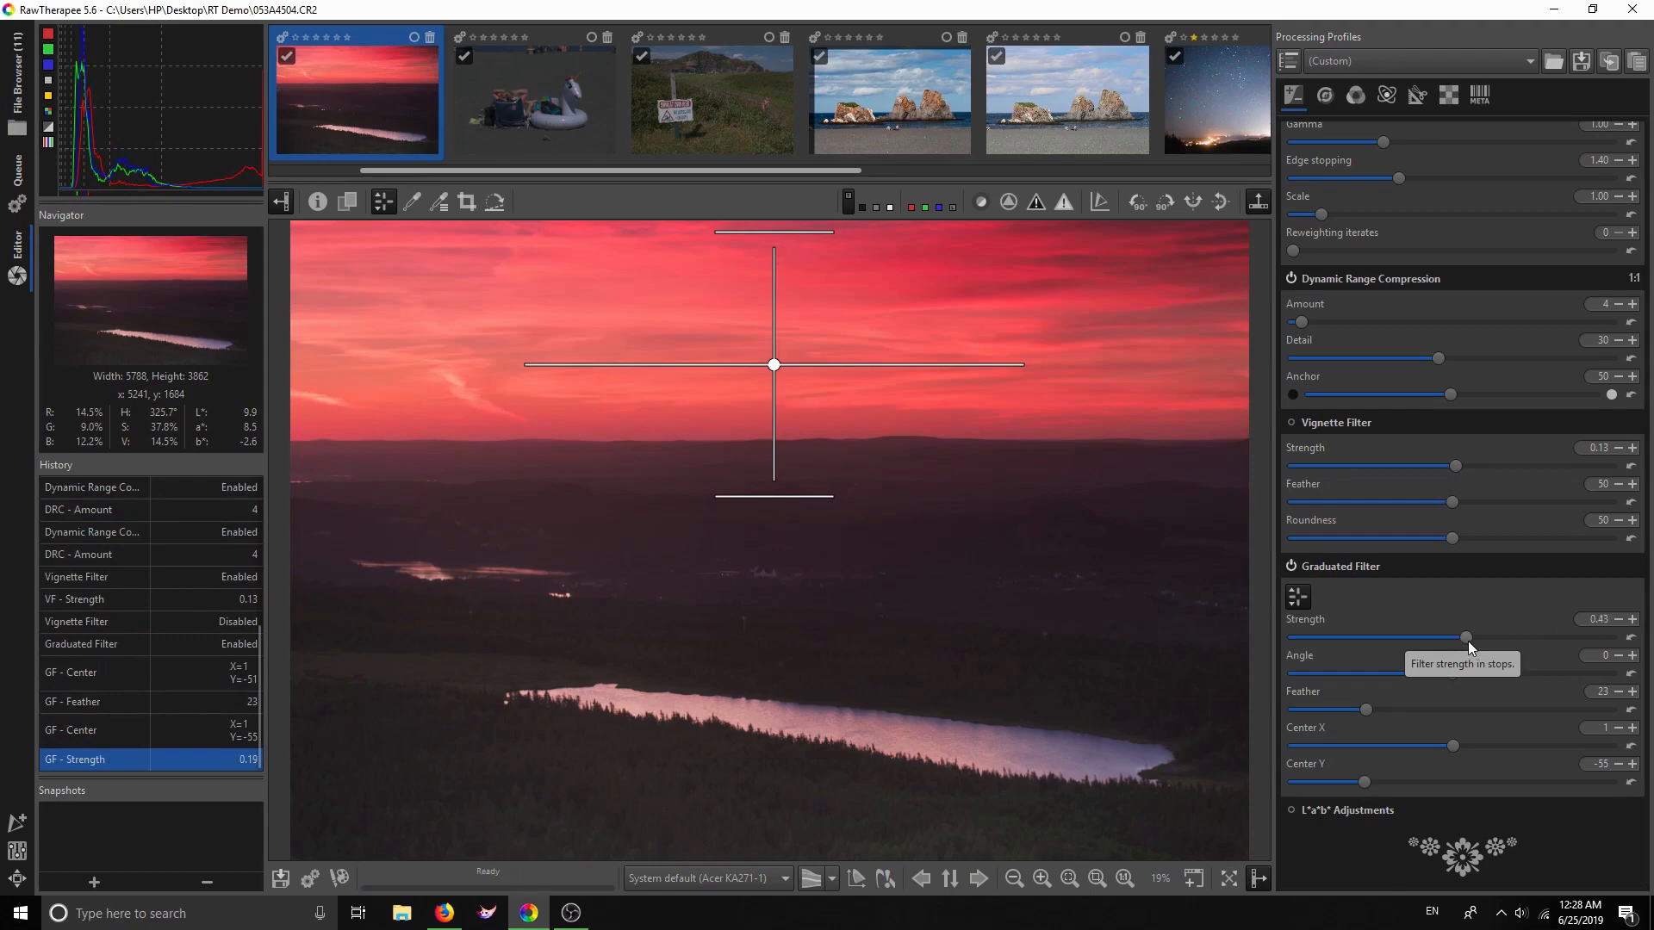
{"action": "left_click_drag", "start_coordinate": [1468, 641], "coordinate": [1465, 639]}
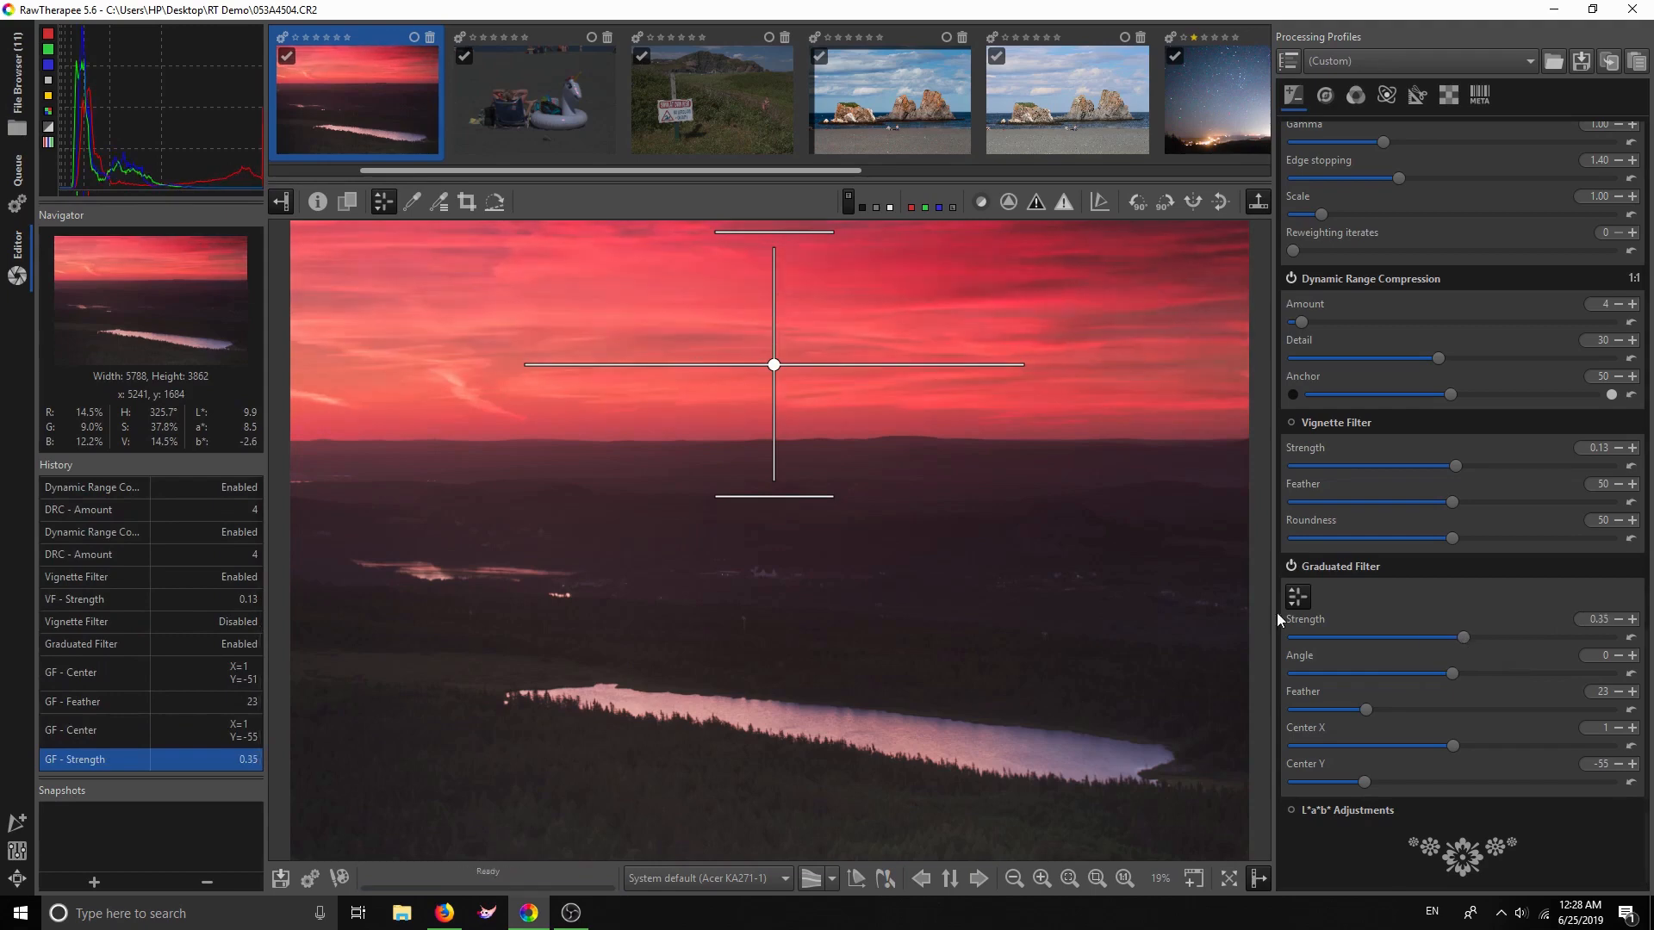
{"action": "left_click", "coordinate": [1298, 598]}
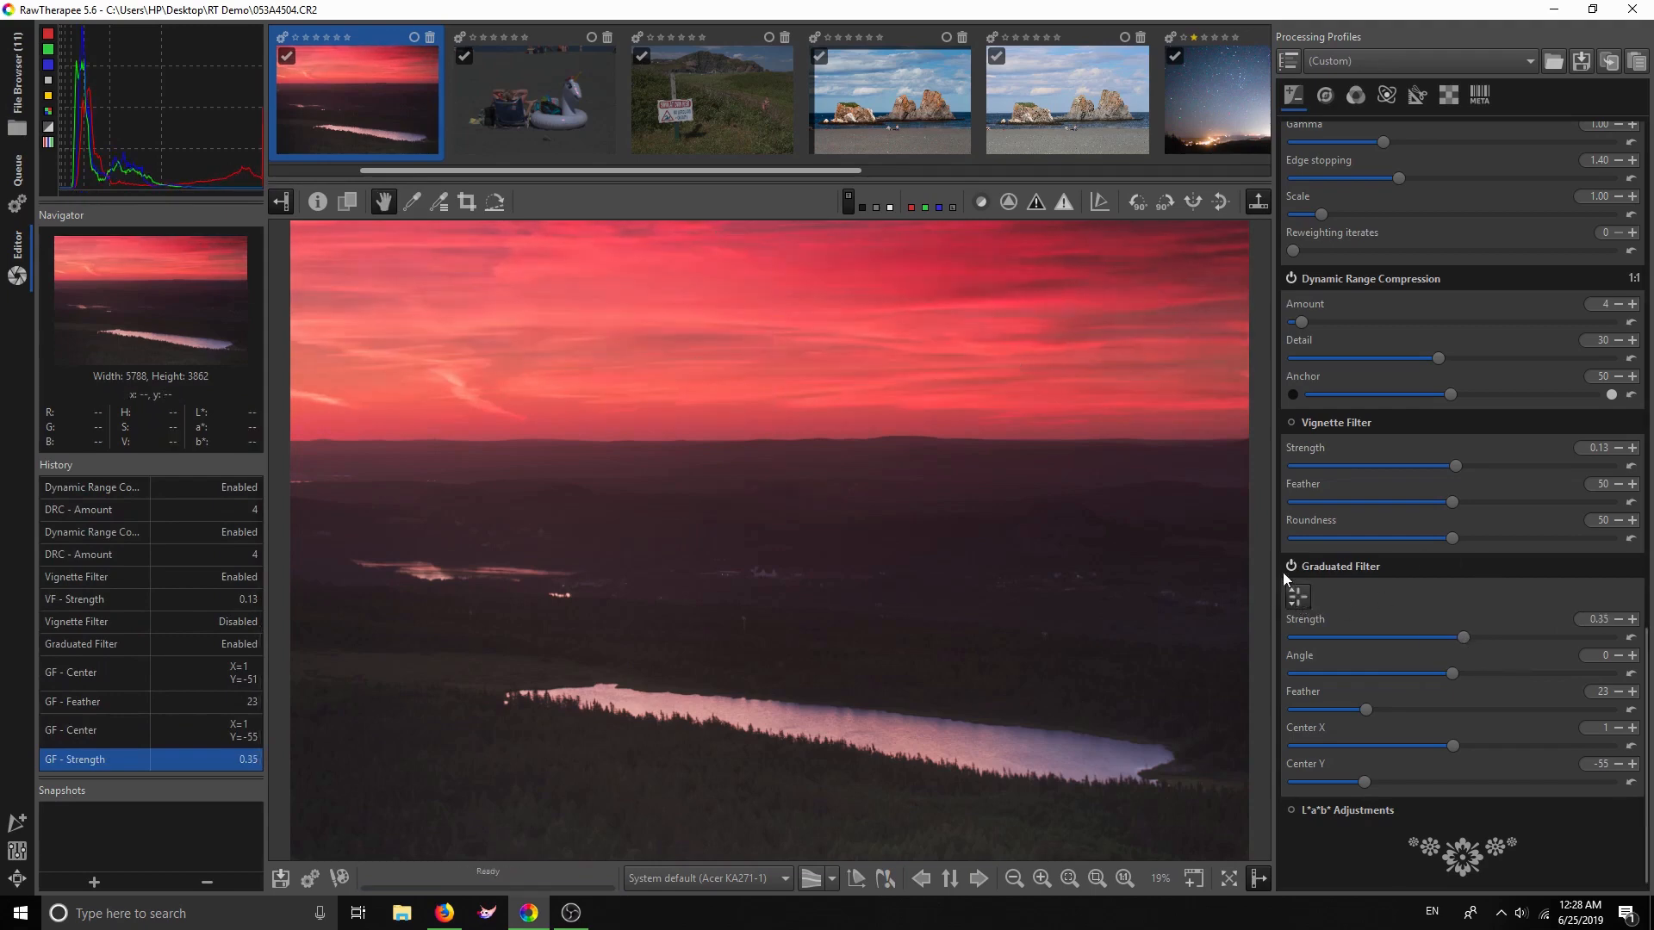
Enable L*a*b* Adjustments with Chromaticity at 0 and Restrict LC to red and skin-tones
{"action": "left_click", "coordinate": [1353, 809]}
{"action": "scroll", "coordinate": [1418, 766], "scroll_direction": "down", "scroll_amount": 5}
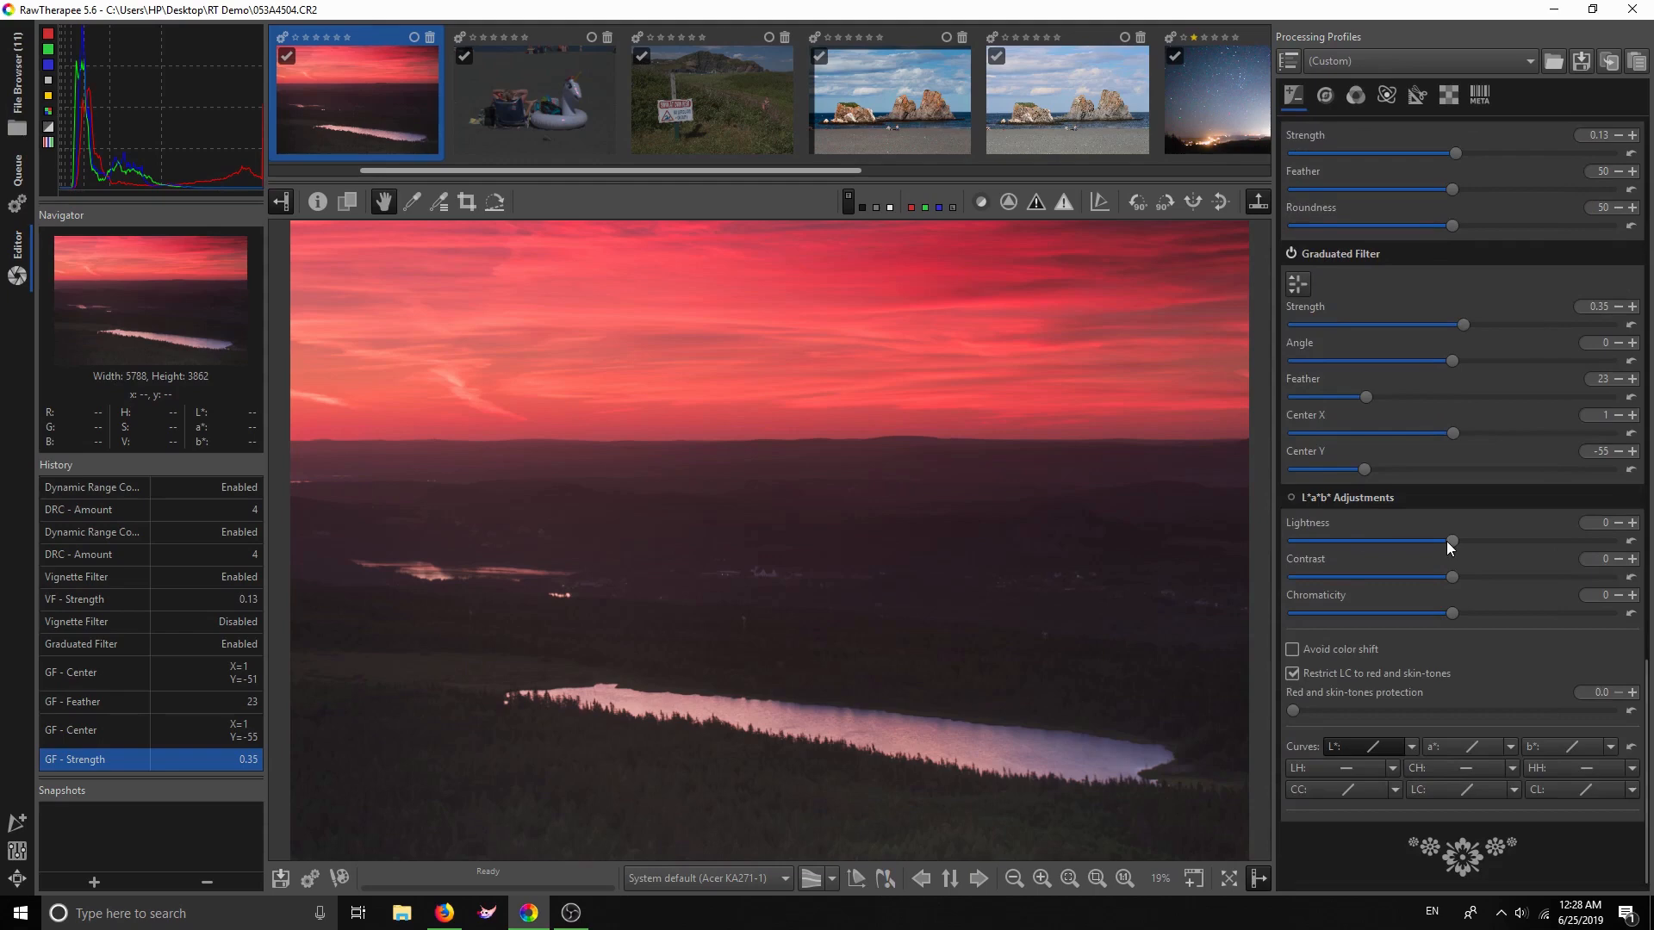
{"action": "left_click_drag", "start_coordinate": [1450, 617], "coordinate": [1466, 617]}
{"action": "left_click", "coordinate": [1293, 497]}
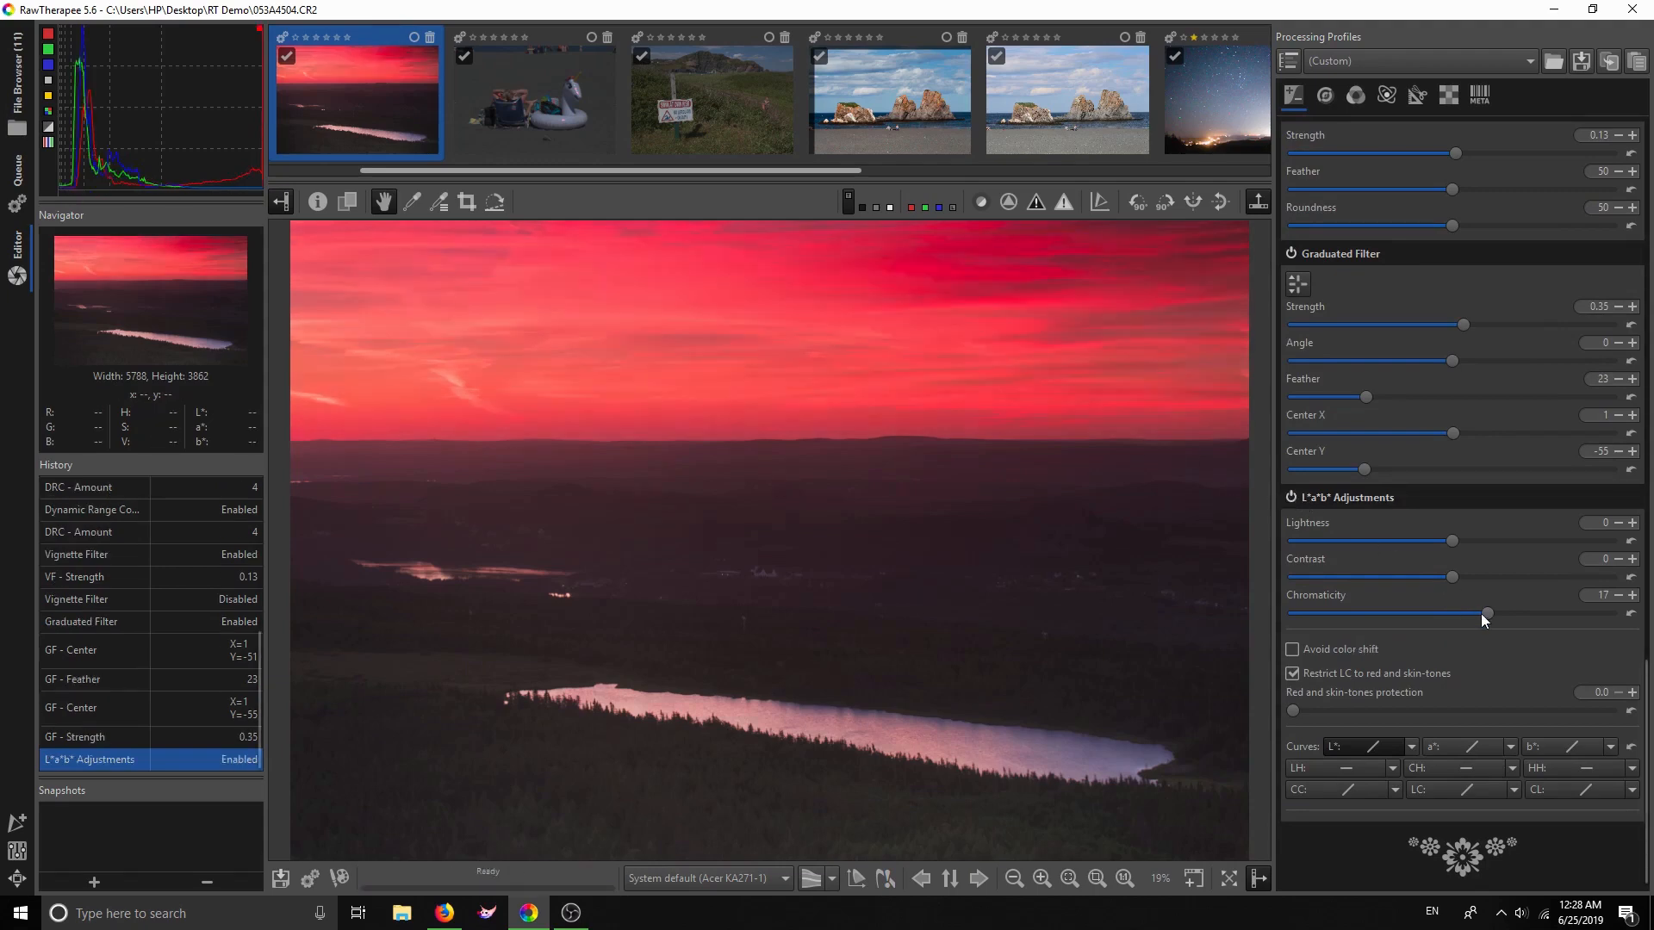
{"action": "left_click_drag", "start_coordinate": [1464, 615], "coordinate": [1449, 615]}
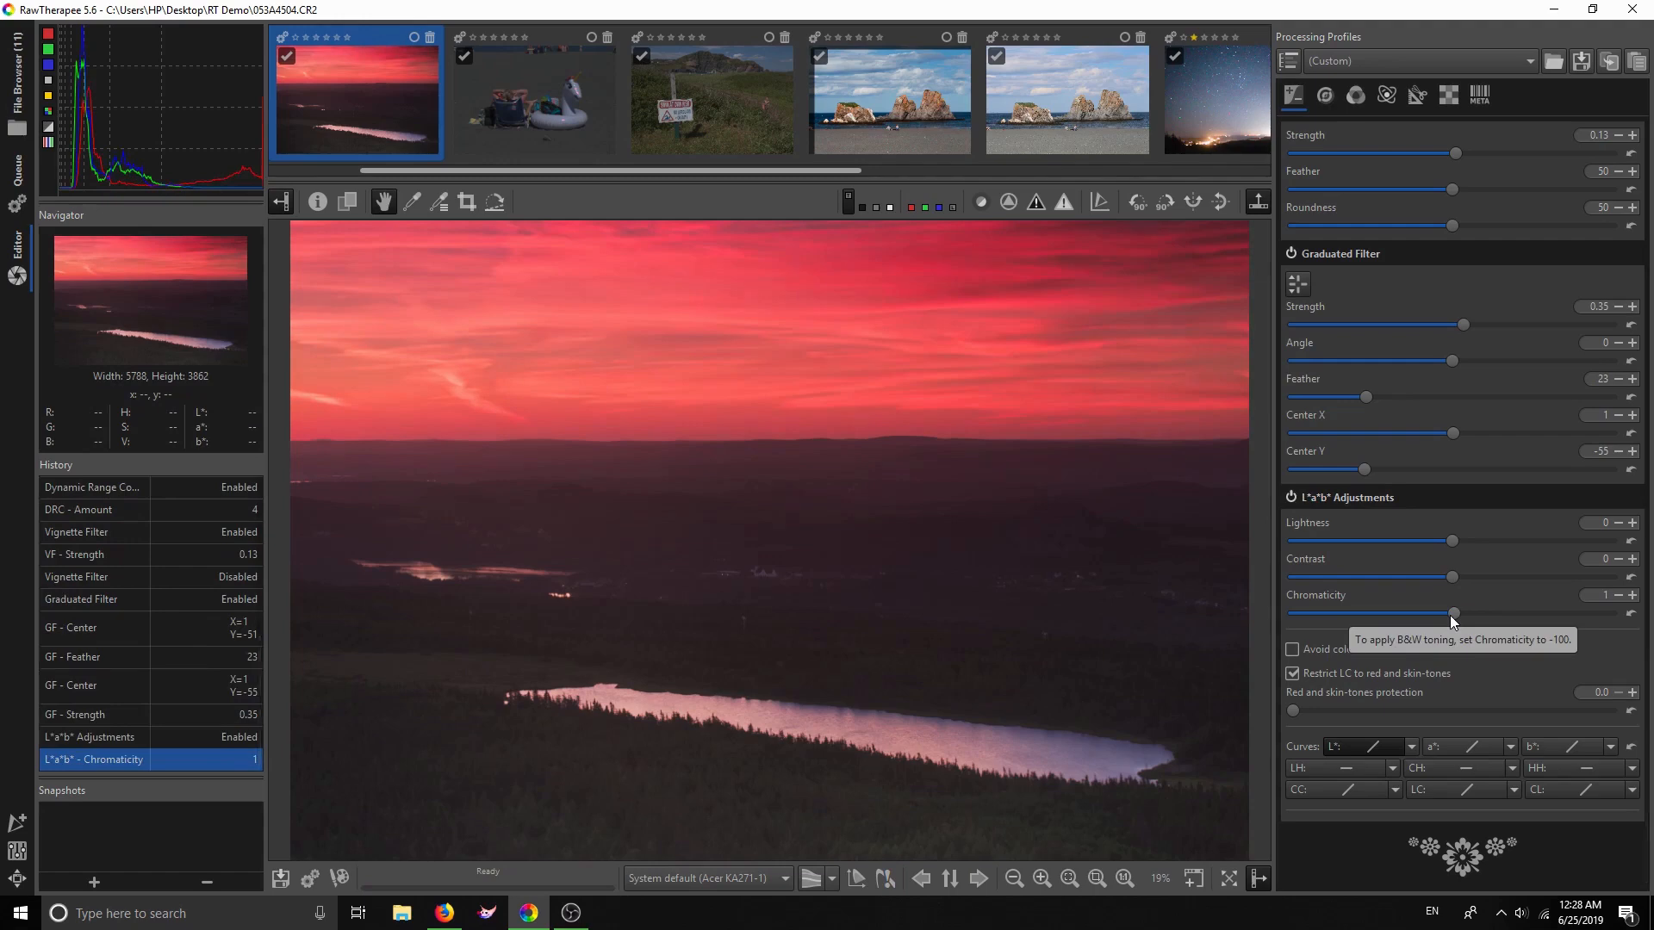
{"action": "left_click_drag", "start_coordinate": [1449, 615], "coordinate": [1448, 613]}
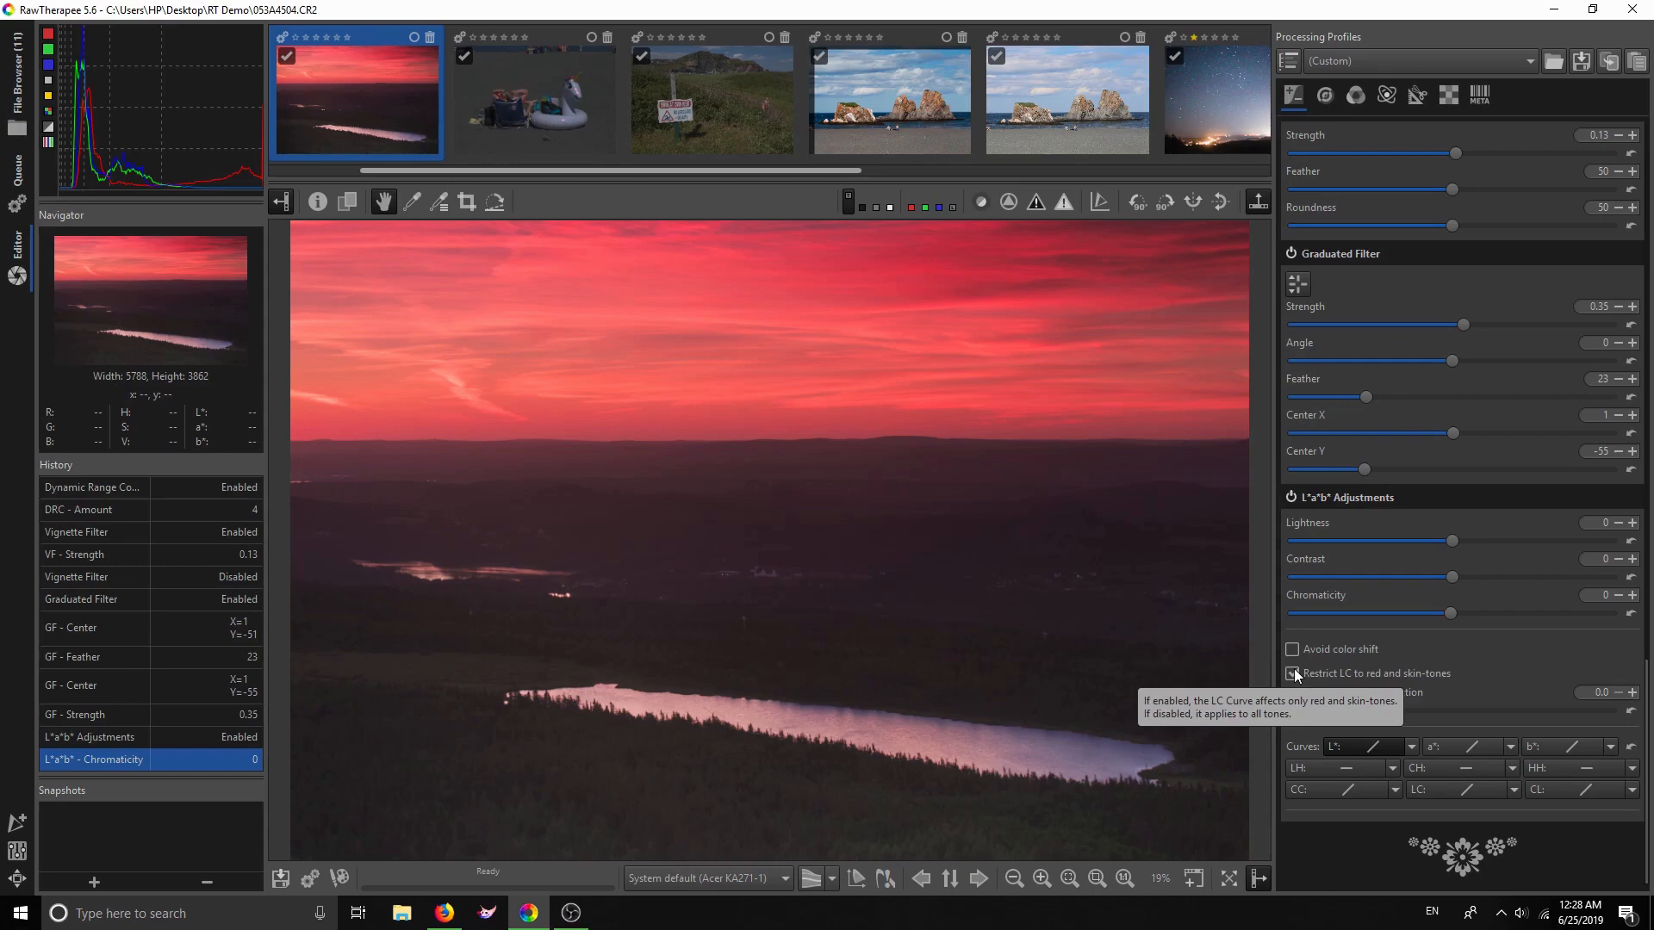
{"action": "left_click", "coordinate": [1293, 673]}
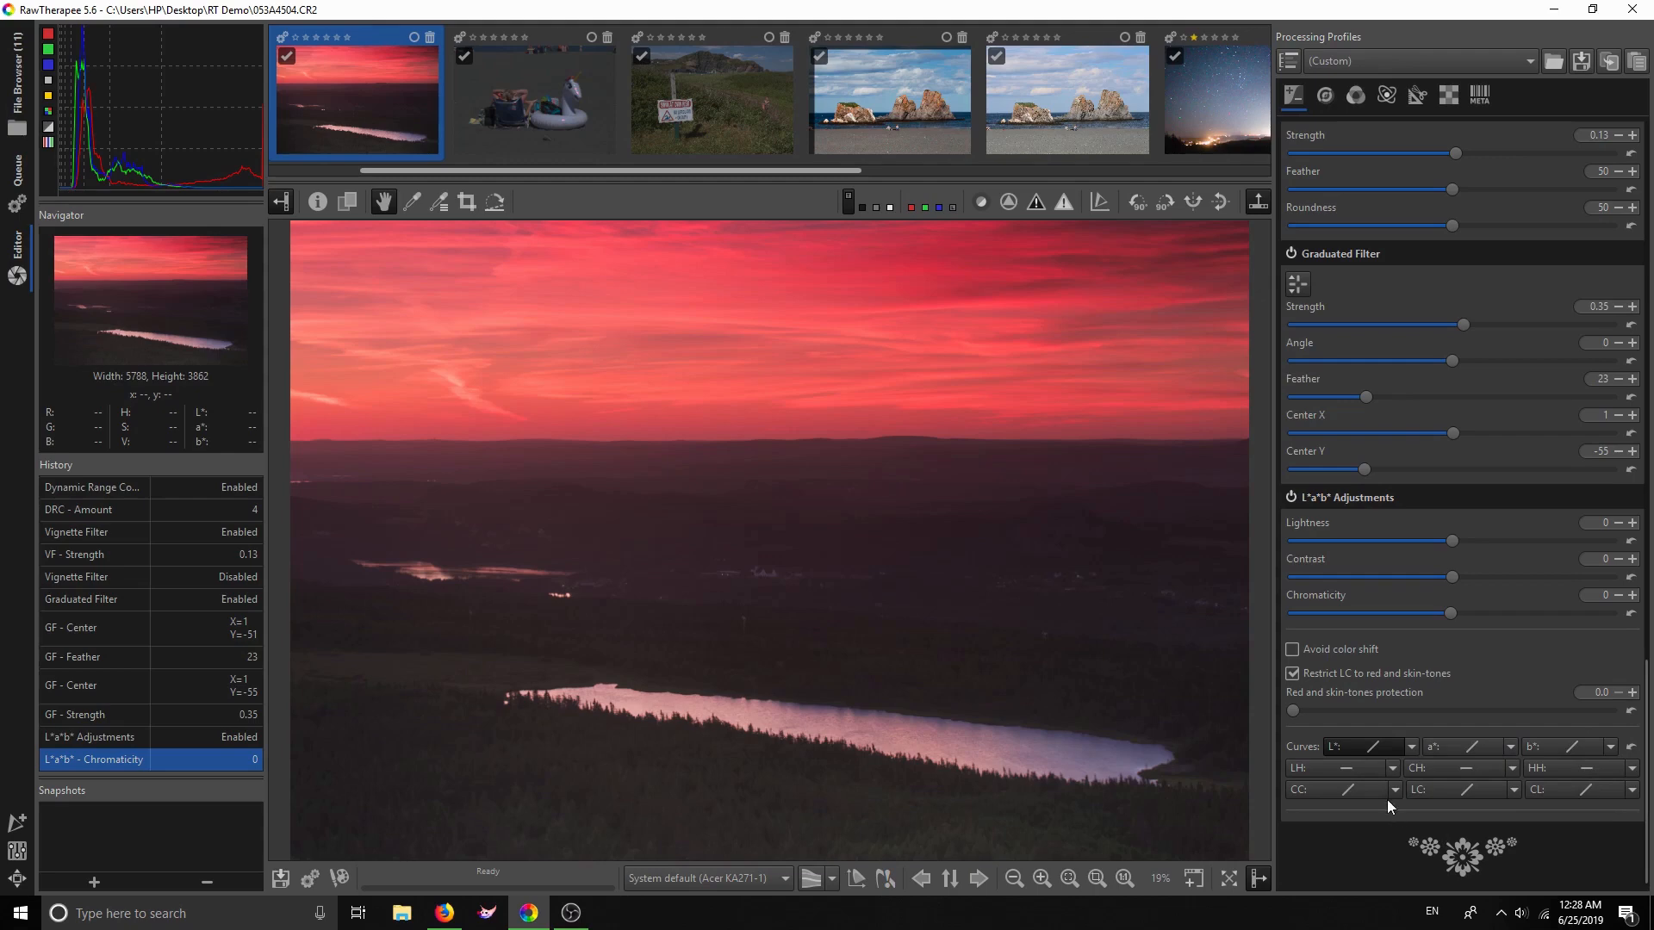
Make the L* curve Custom with one shadow and one midtone control point
{"action": "left_click", "coordinate": [1409, 748]}
{"action": "left_click", "coordinate": [1422, 777]}
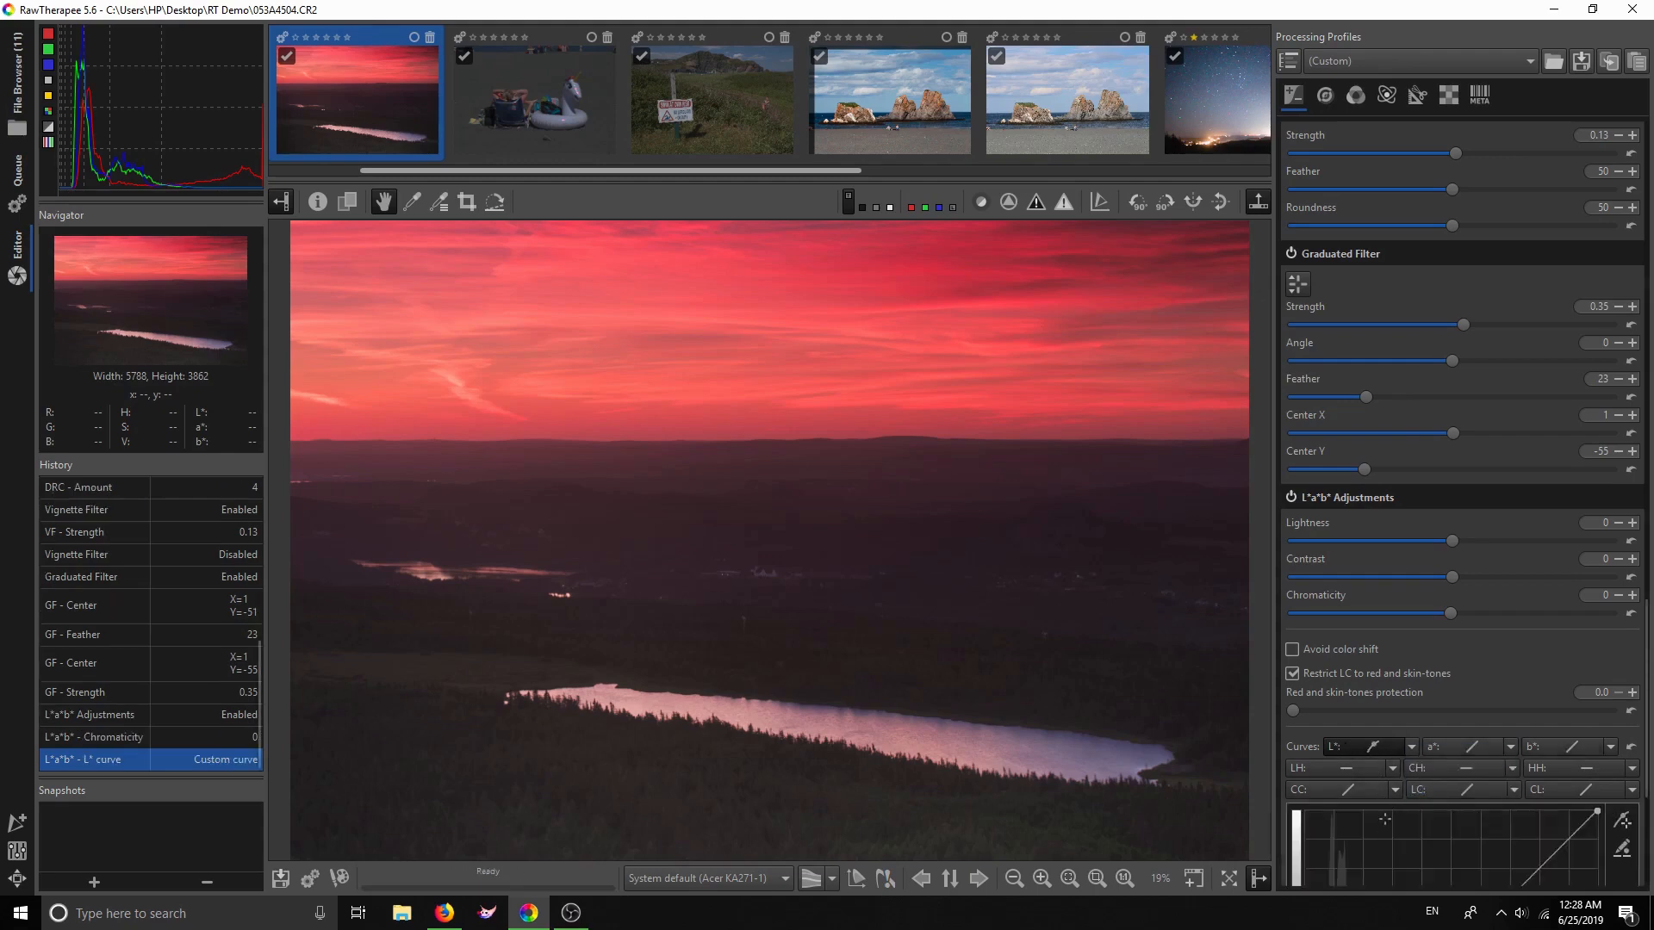
{"action": "scroll", "coordinate": [1384, 819], "scroll_direction": "down", "scroll_amount": 5}
{"action": "left_click_drag", "start_coordinate": [1464, 629], "coordinate": [1452, 625]}
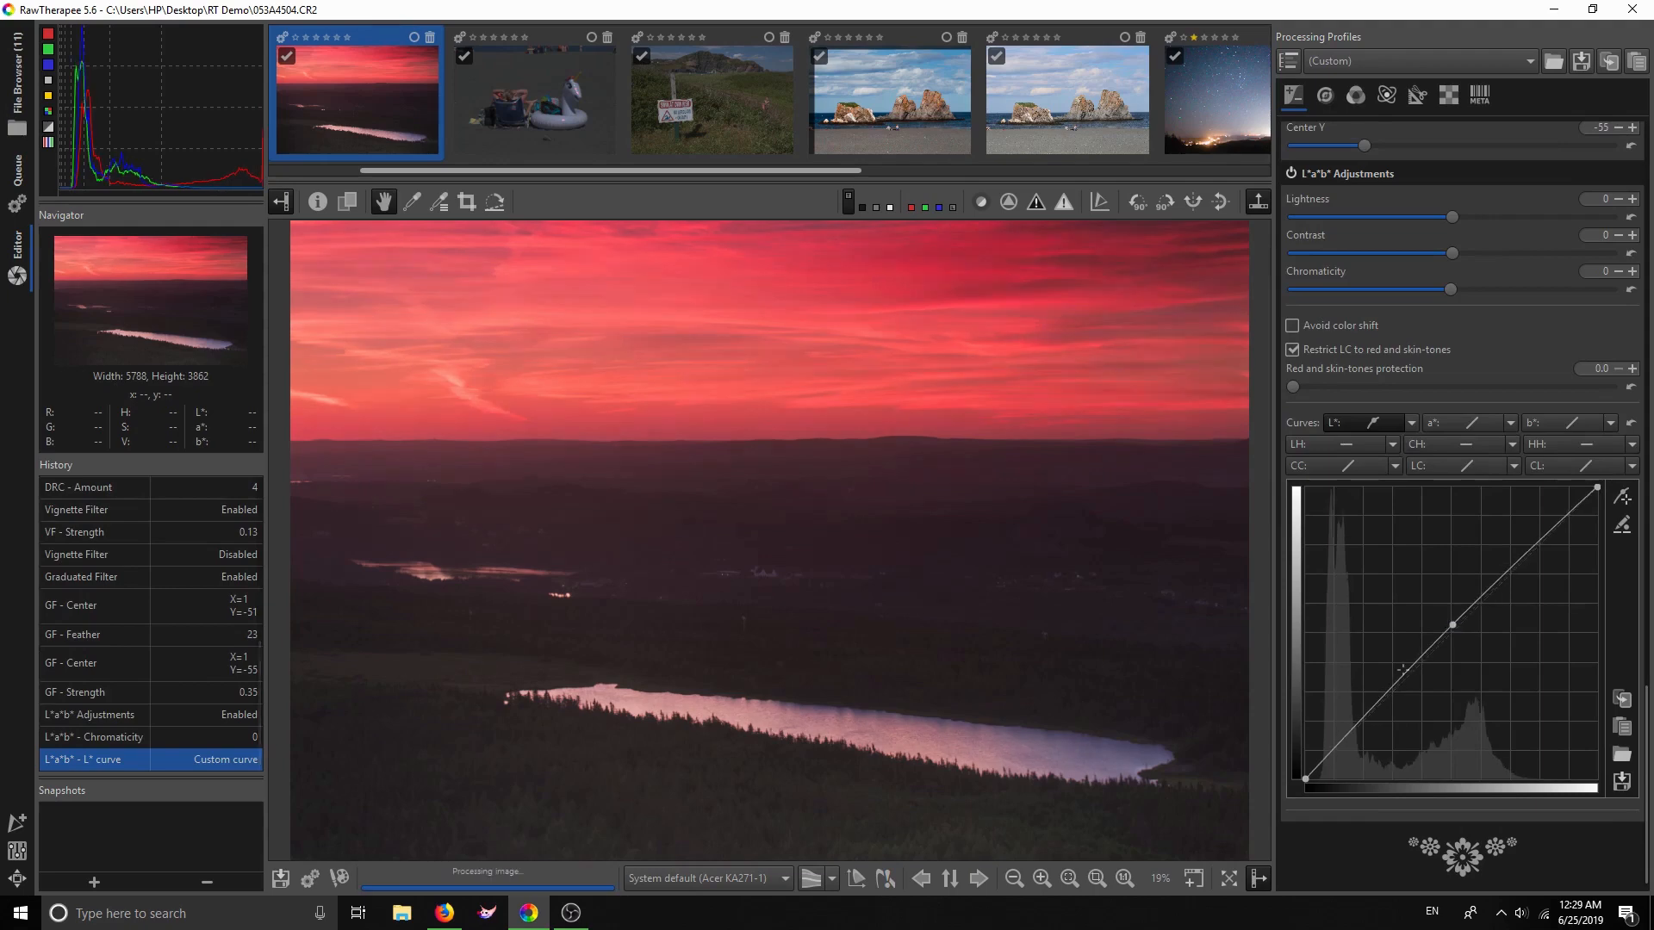
{"action": "left_click", "coordinate": [1341, 750]}
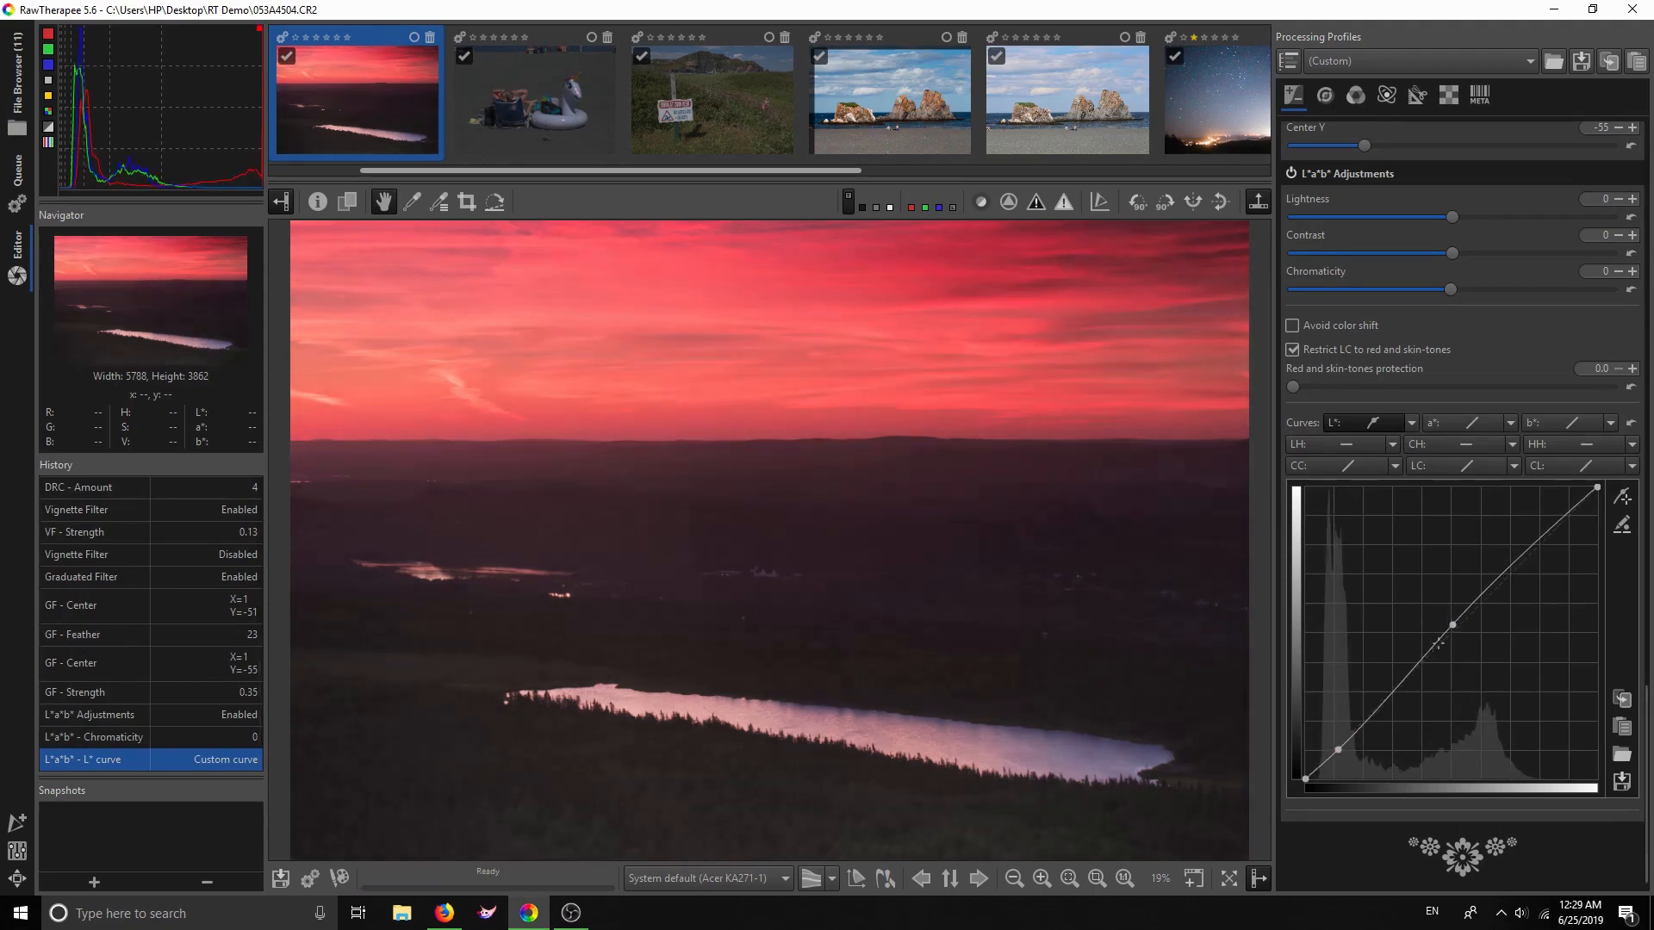
{"action": "left_click_drag", "start_coordinate": [1449, 629], "coordinate": [1515, 848]}
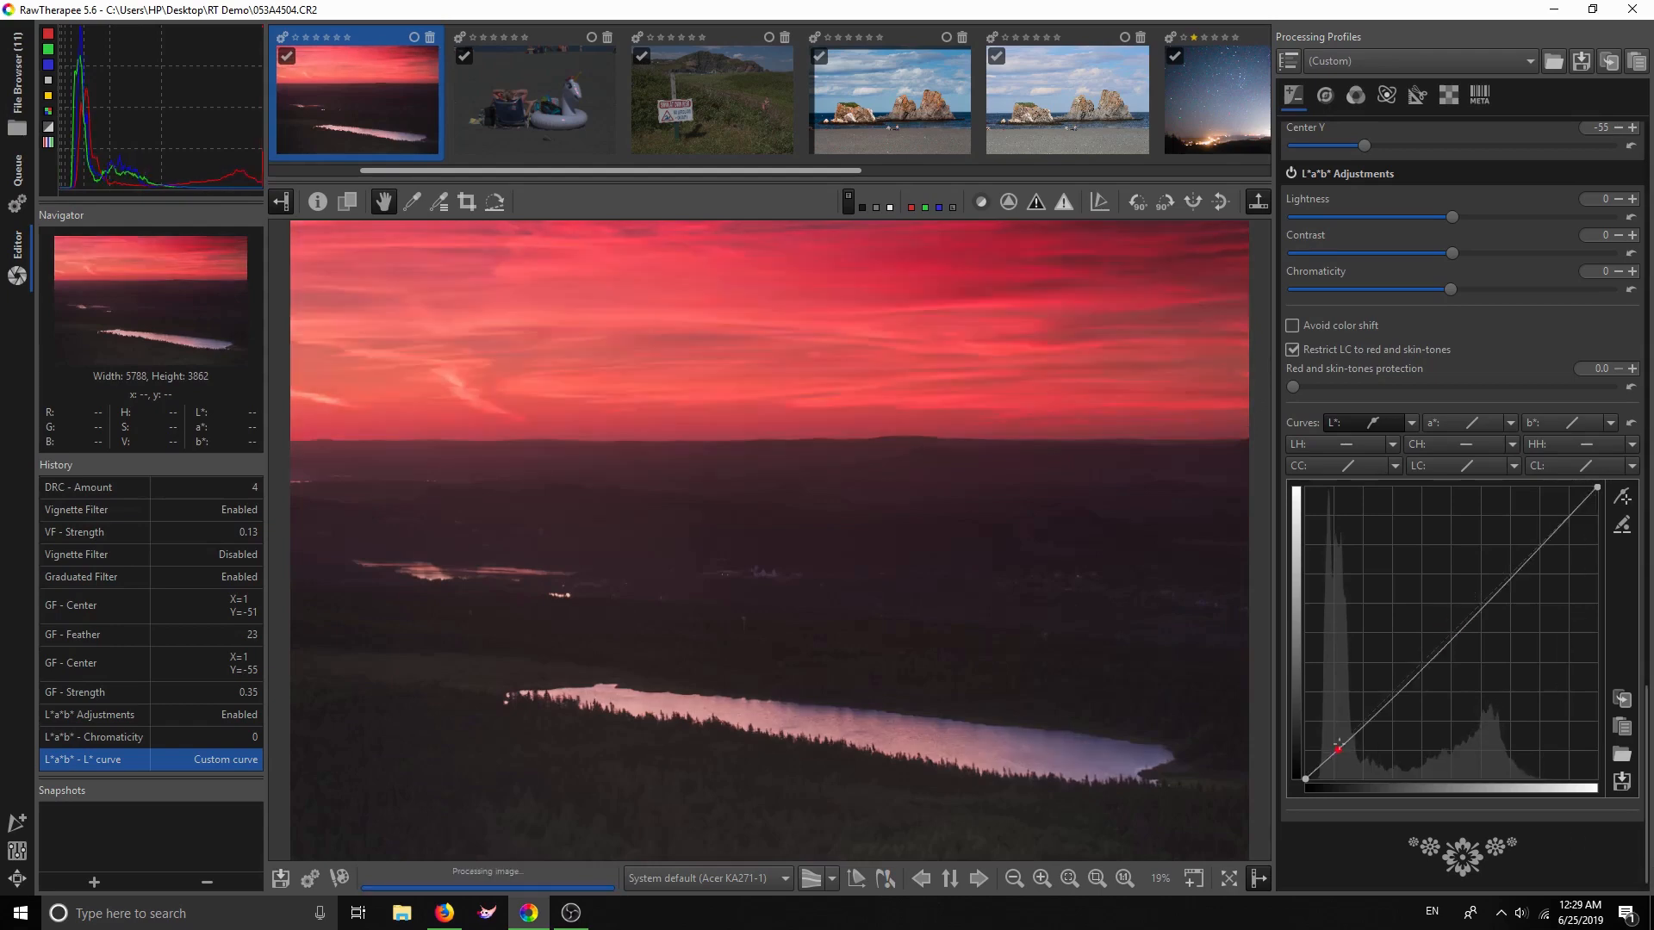
{"action": "left_click_drag", "start_coordinate": [1338, 751], "coordinate": [1652, 928]}
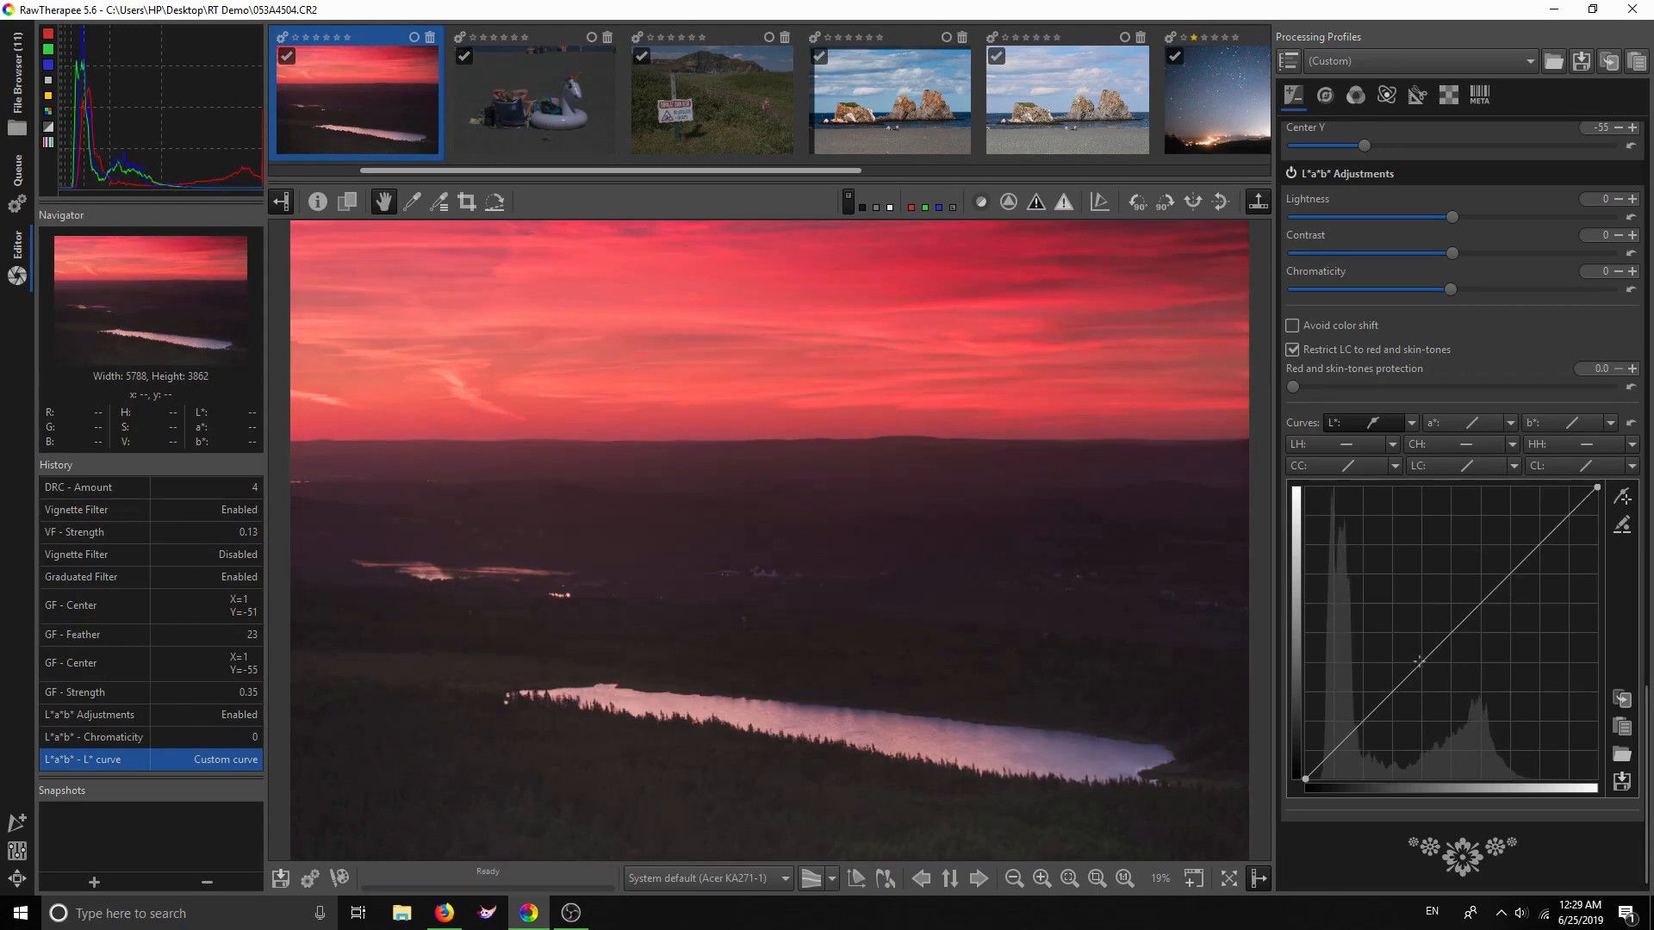
{"action": "left_click_drag", "start_coordinate": [1439, 642], "coordinate": [1440, 638]}
{"action": "left_click_drag", "start_coordinate": [1336, 746], "coordinate": [1329, 757]}
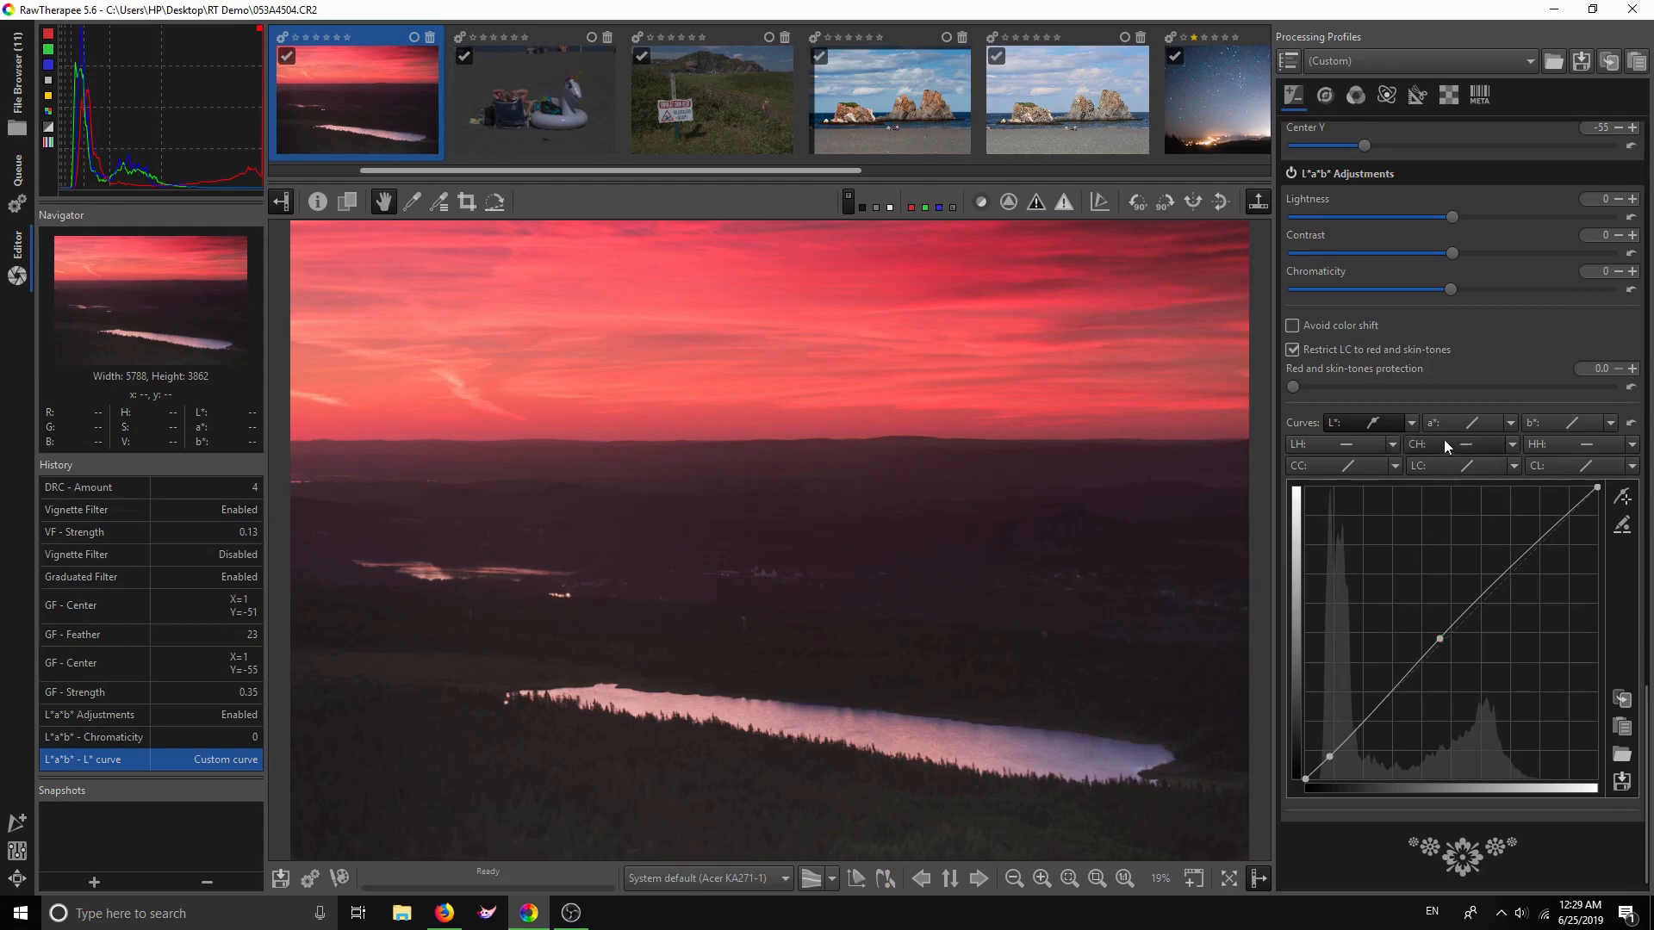
Make the a* curve Custom and pull its top-right and bottom-left endpoints inward
{"action": "left_click", "coordinate": [1509, 423]}
{"action": "left_click", "coordinate": [1523, 445]}
{"action": "left_click_drag", "start_coordinate": [1505, 579], "coordinate": [1645, 720]}
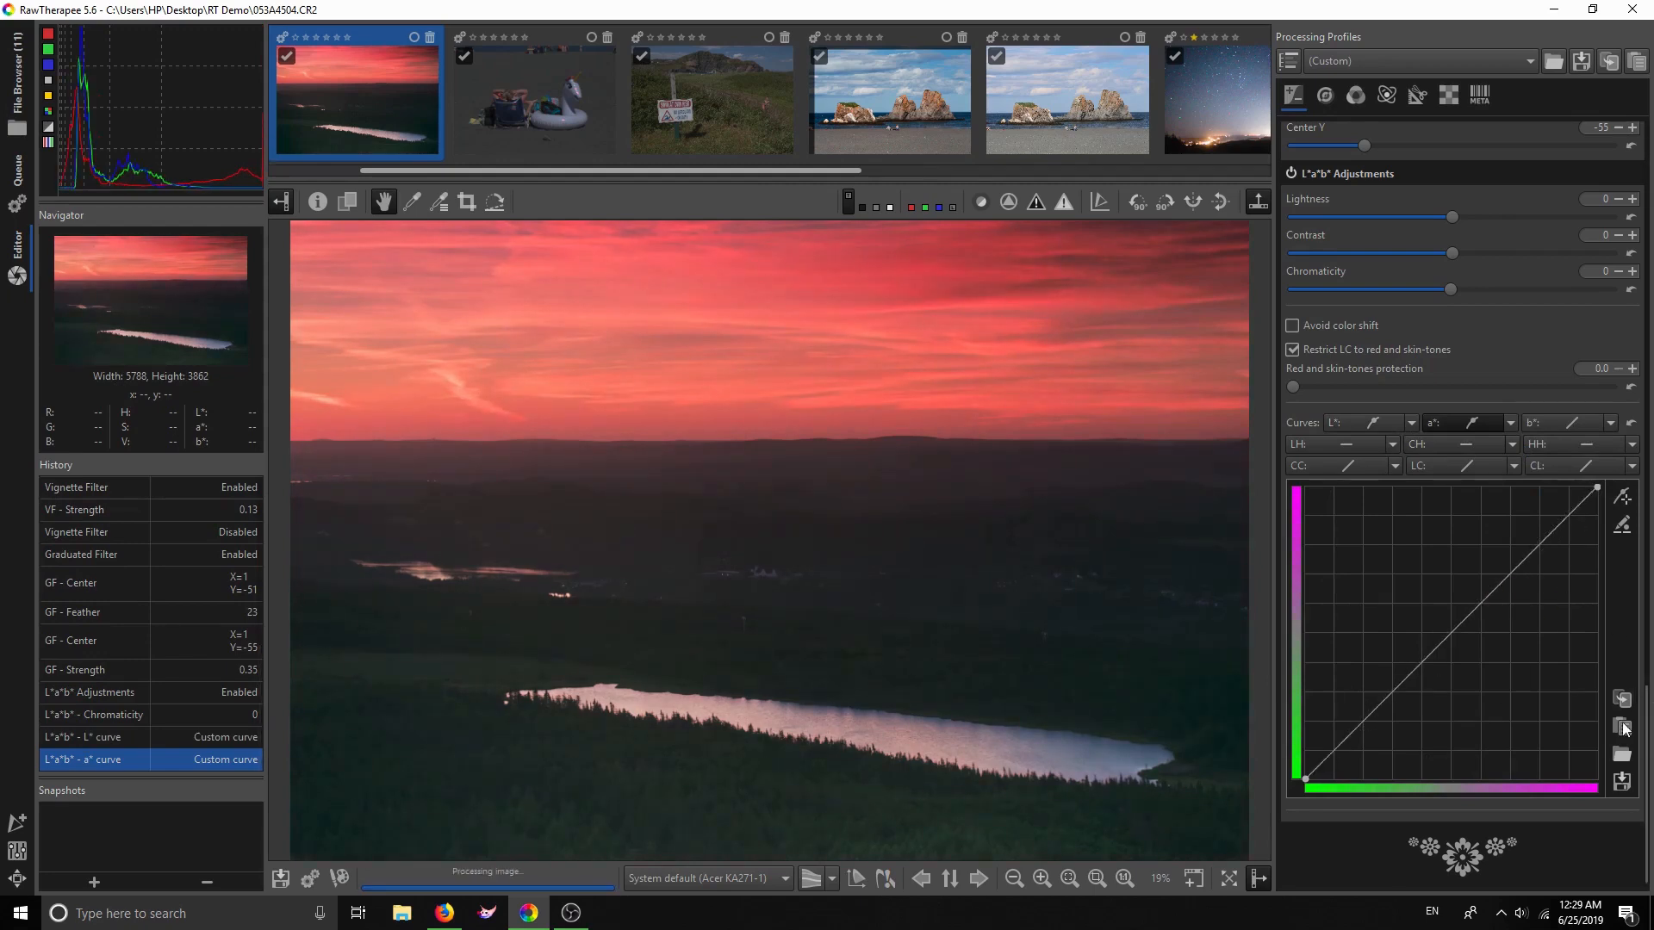
{"action": "left_click_drag", "start_coordinate": [1457, 631], "coordinate": [1459, 633]}
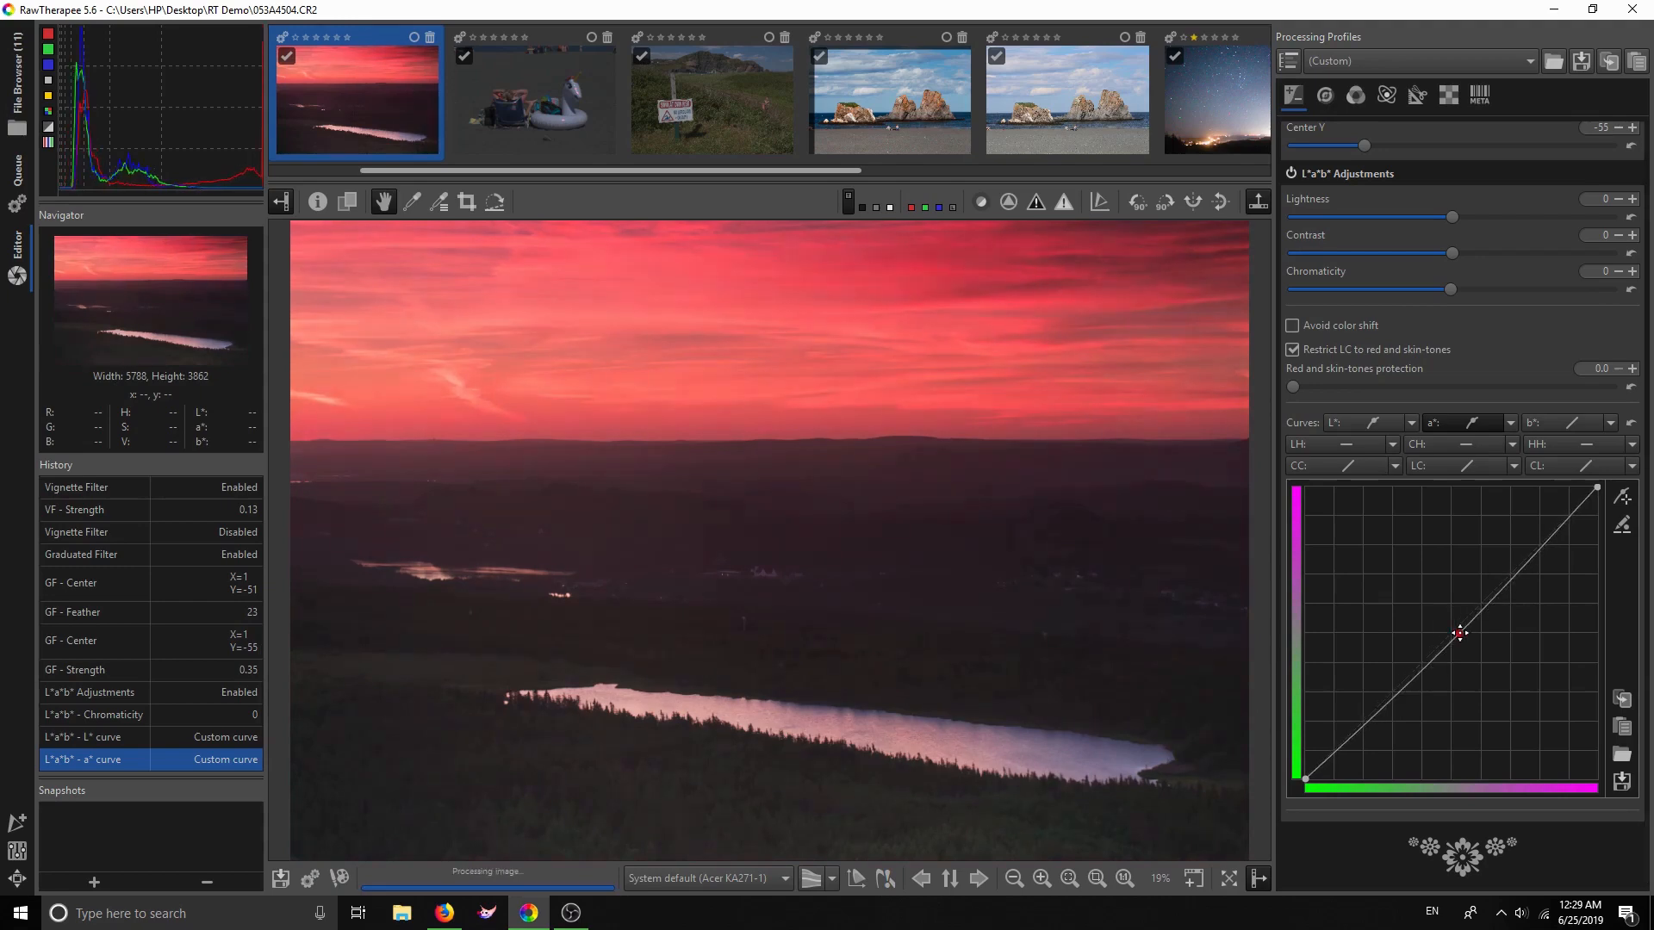
{"action": "left_click_drag", "start_coordinate": [1590, 726], "coordinate": [1621, 732]}
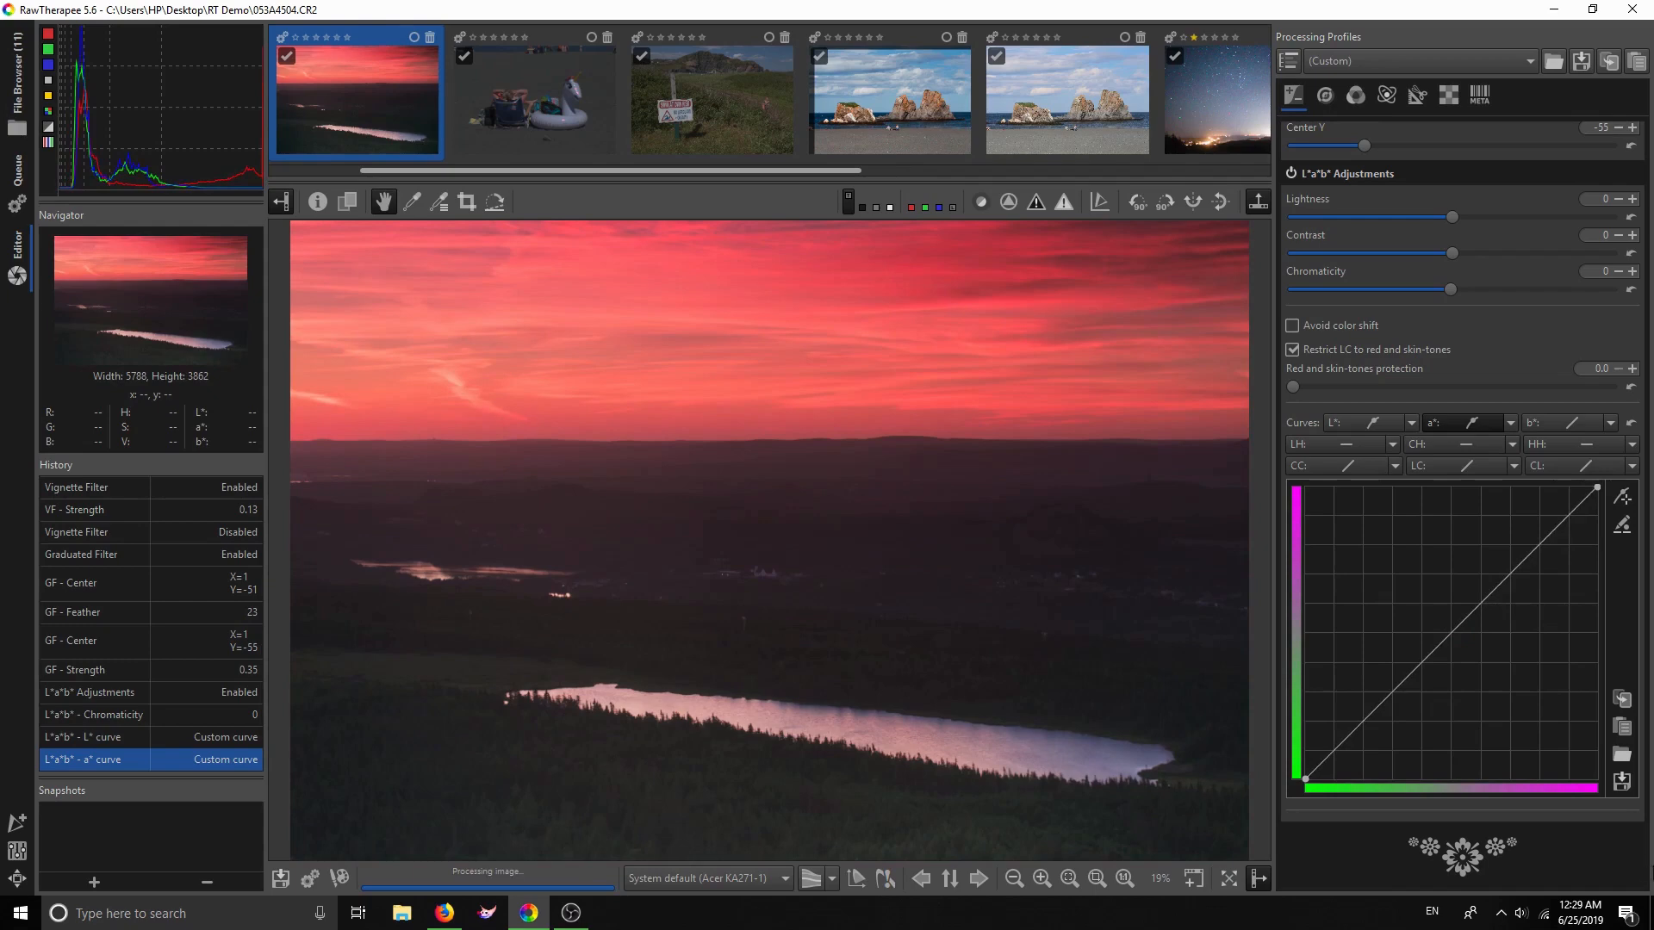
{"action": "mouse_move", "coordinate": [1595, 488]}
{"action": "left_mouse_down"}
{"action": "mouse_move", "coordinate": [1587, 476]}
{"action": "mouse_move", "coordinate": [1619, 497]}
{"action": "left_mouse_up"}
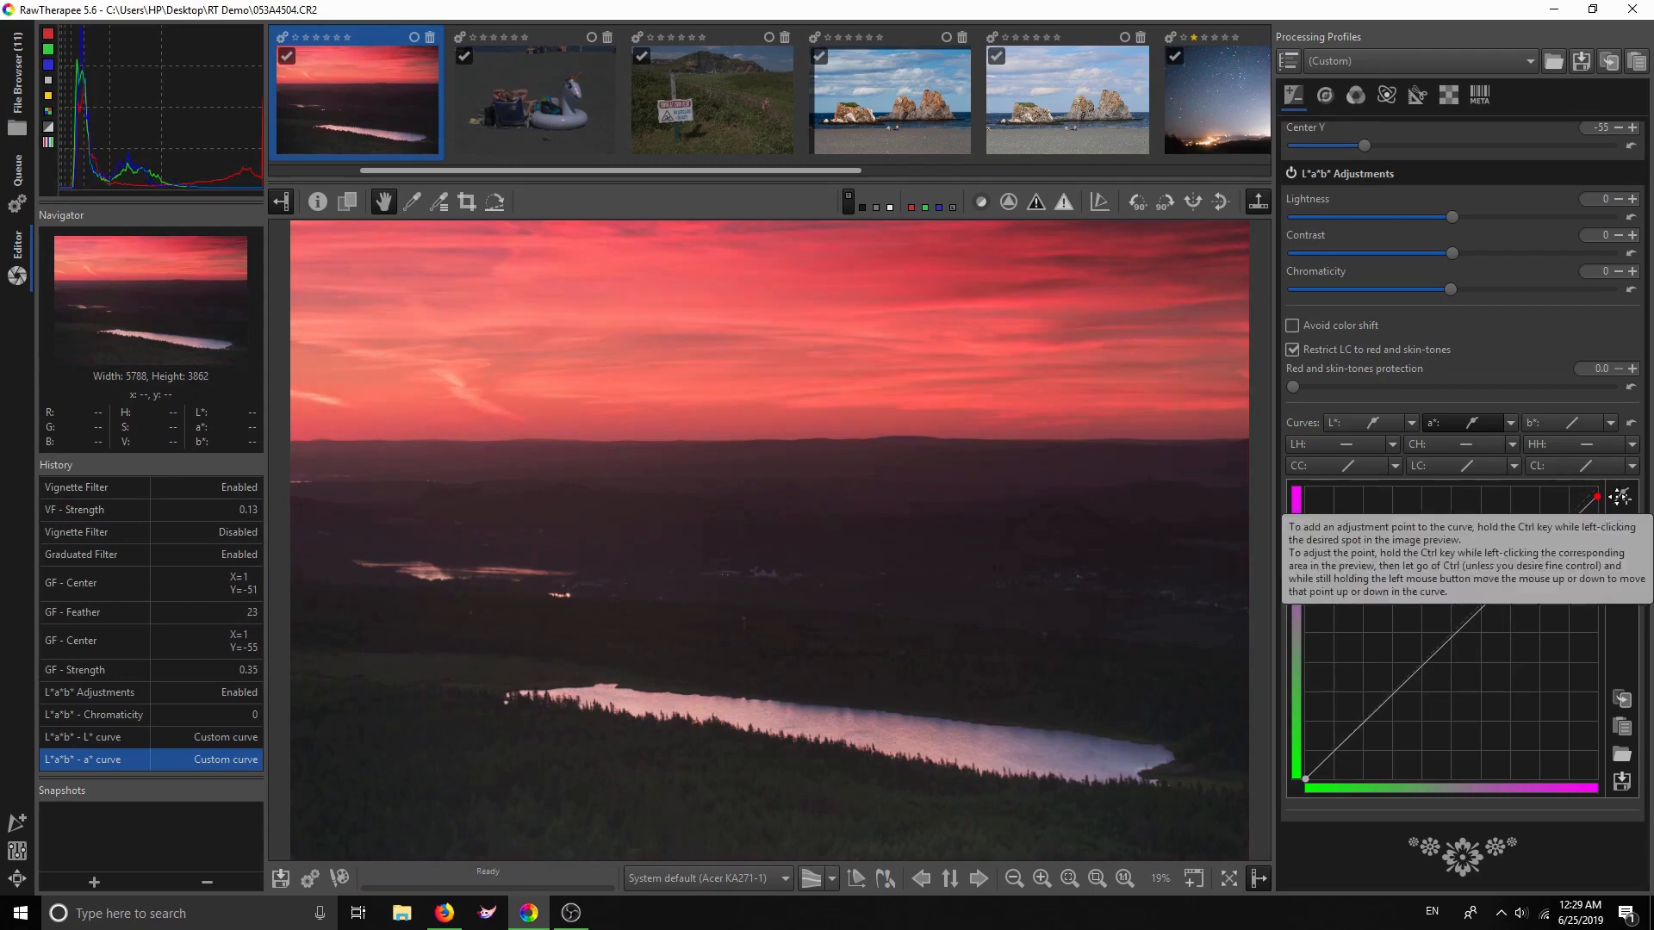
{"action": "left_click_drag", "start_coordinate": [1306, 778], "coordinate": [1312, 780]}
Set the b* curve to Standard, adjust its endpoints, and toggle L*a*b* Adjustments off and on
{"action": "left_click", "coordinate": [1609, 423]}
{"action": "left_click", "coordinate": [1581, 463]}
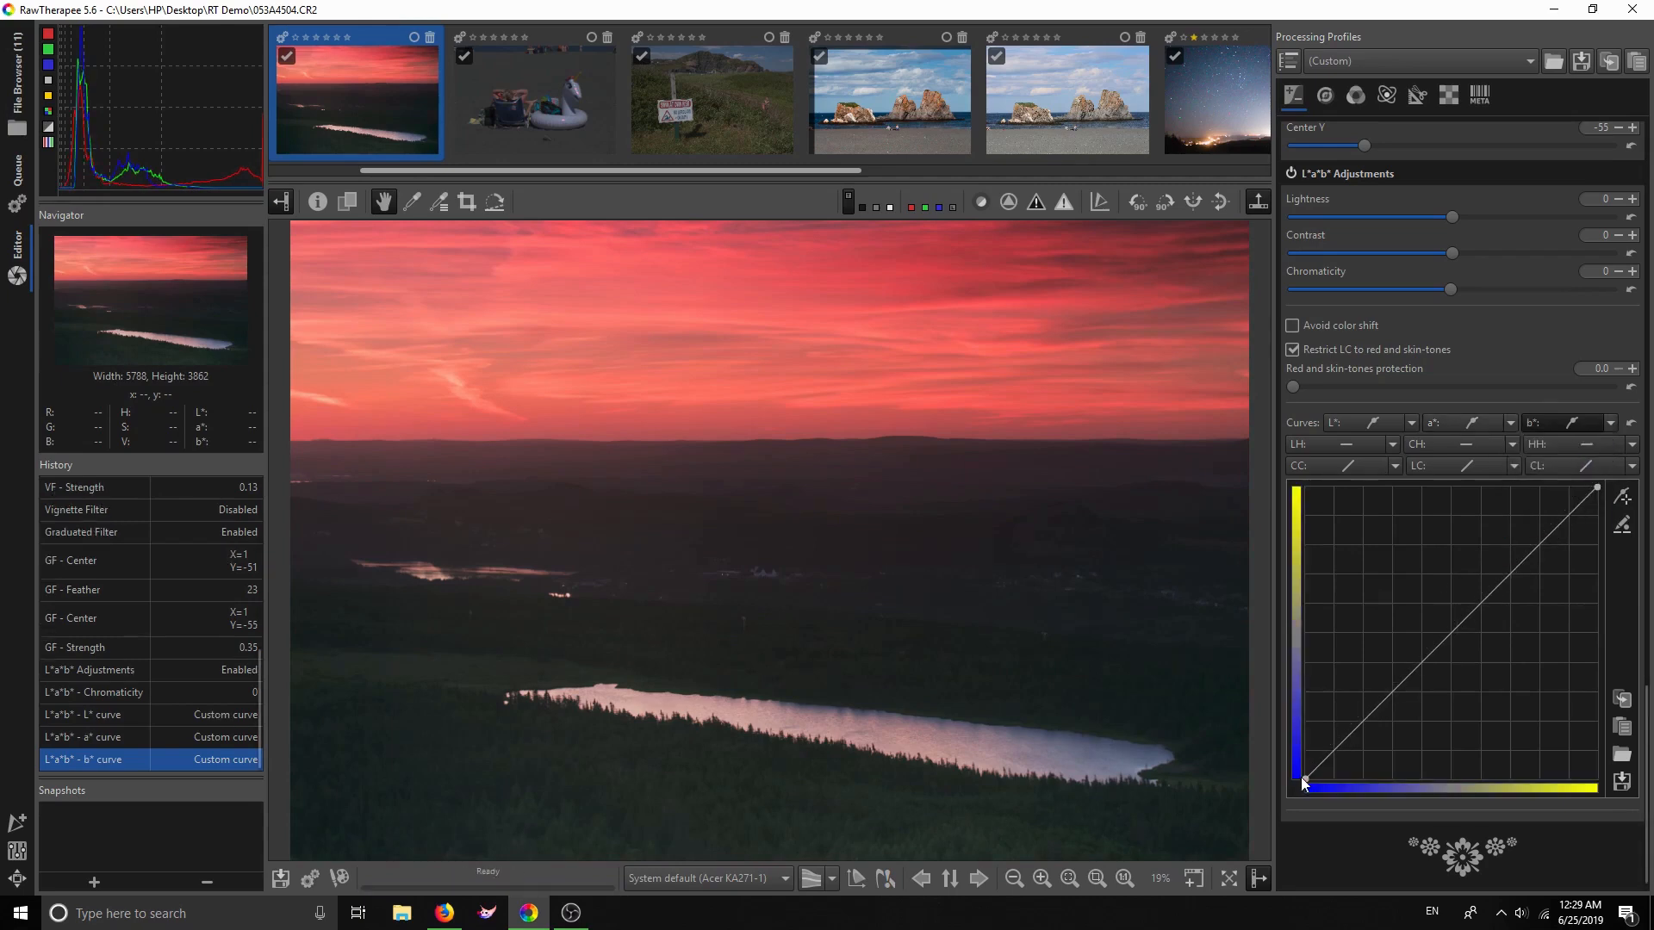
{"action": "left_click_drag", "start_coordinate": [1306, 780], "coordinate": [1304, 769]}
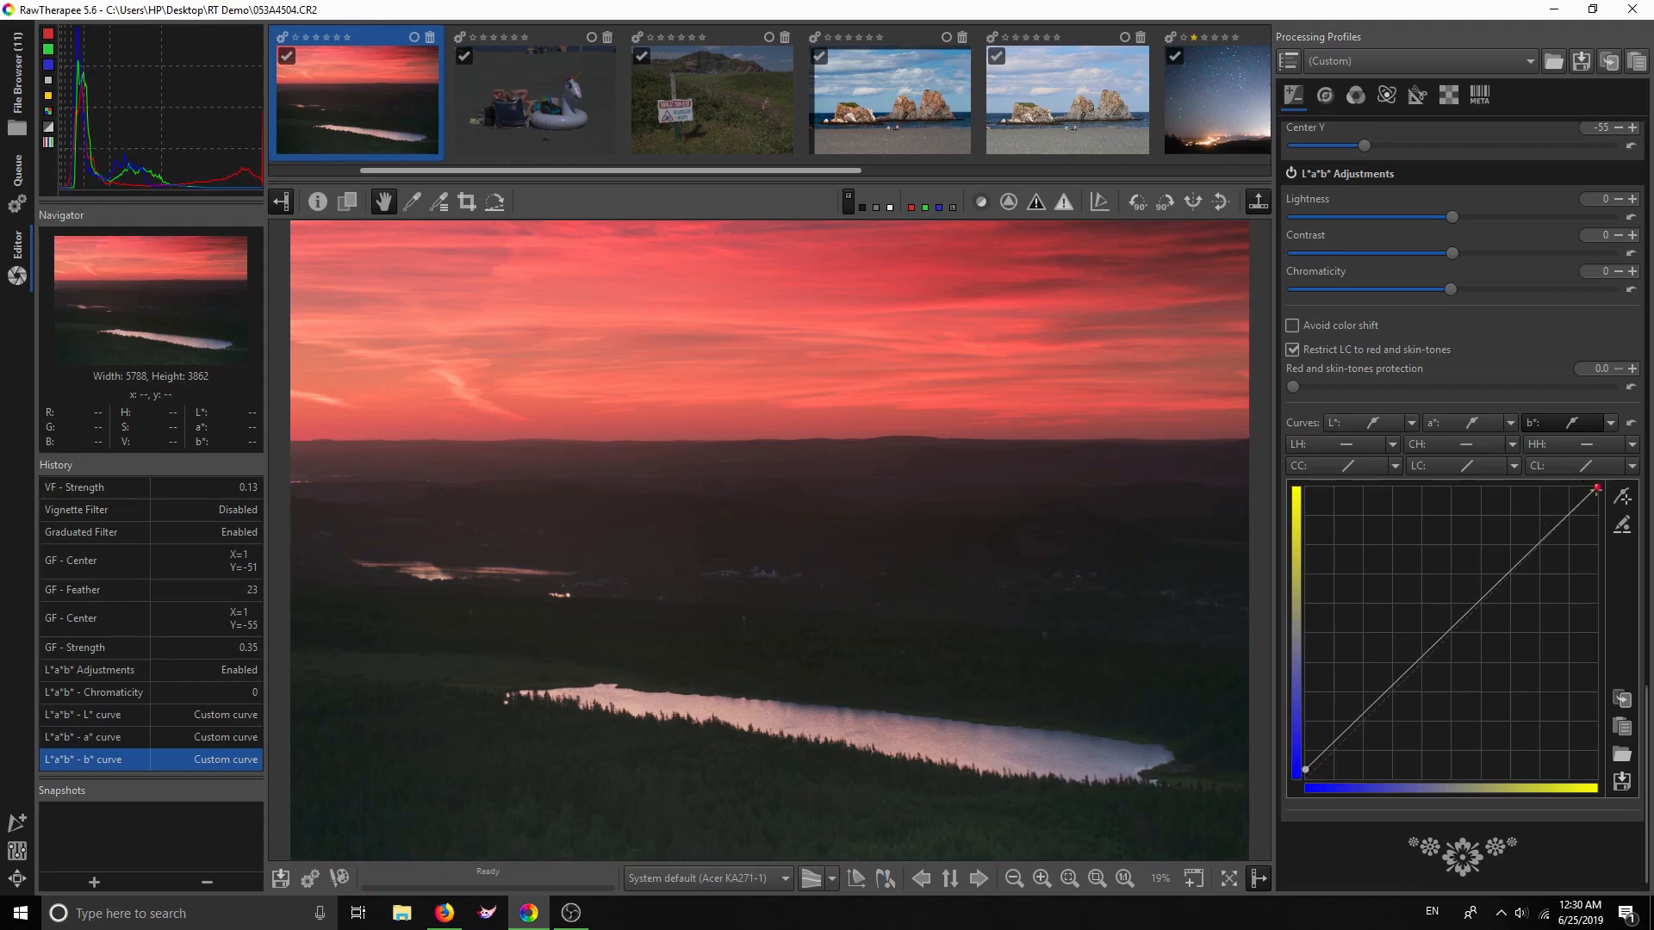
{"action": "mouse_move", "coordinate": [1597, 488]}
{"action": "left_mouse_down"}
{"action": "mouse_move", "coordinate": [1571, 479]}
{"action": "mouse_move", "coordinate": [1624, 511]}
{"action": "mouse_move", "coordinate": [1626, 491]}
{"action": "left_mouse_up"}
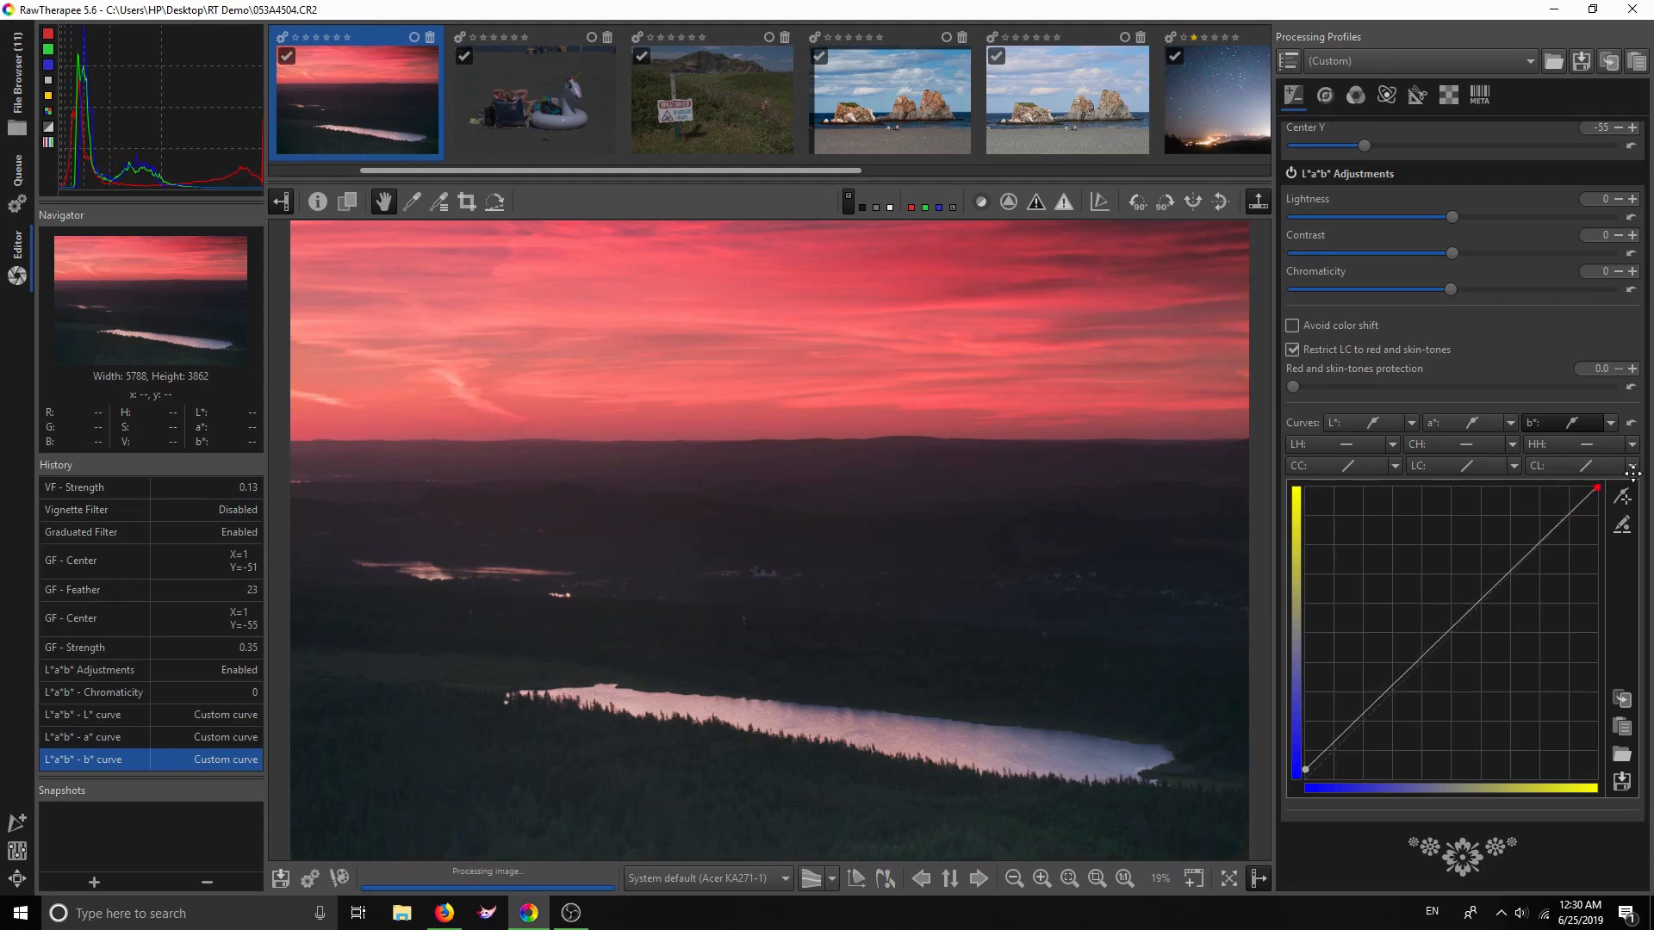
{"action": "left_click_drag", "start_coordinate": [1644, 495], "coordinate": [1644, 498]}
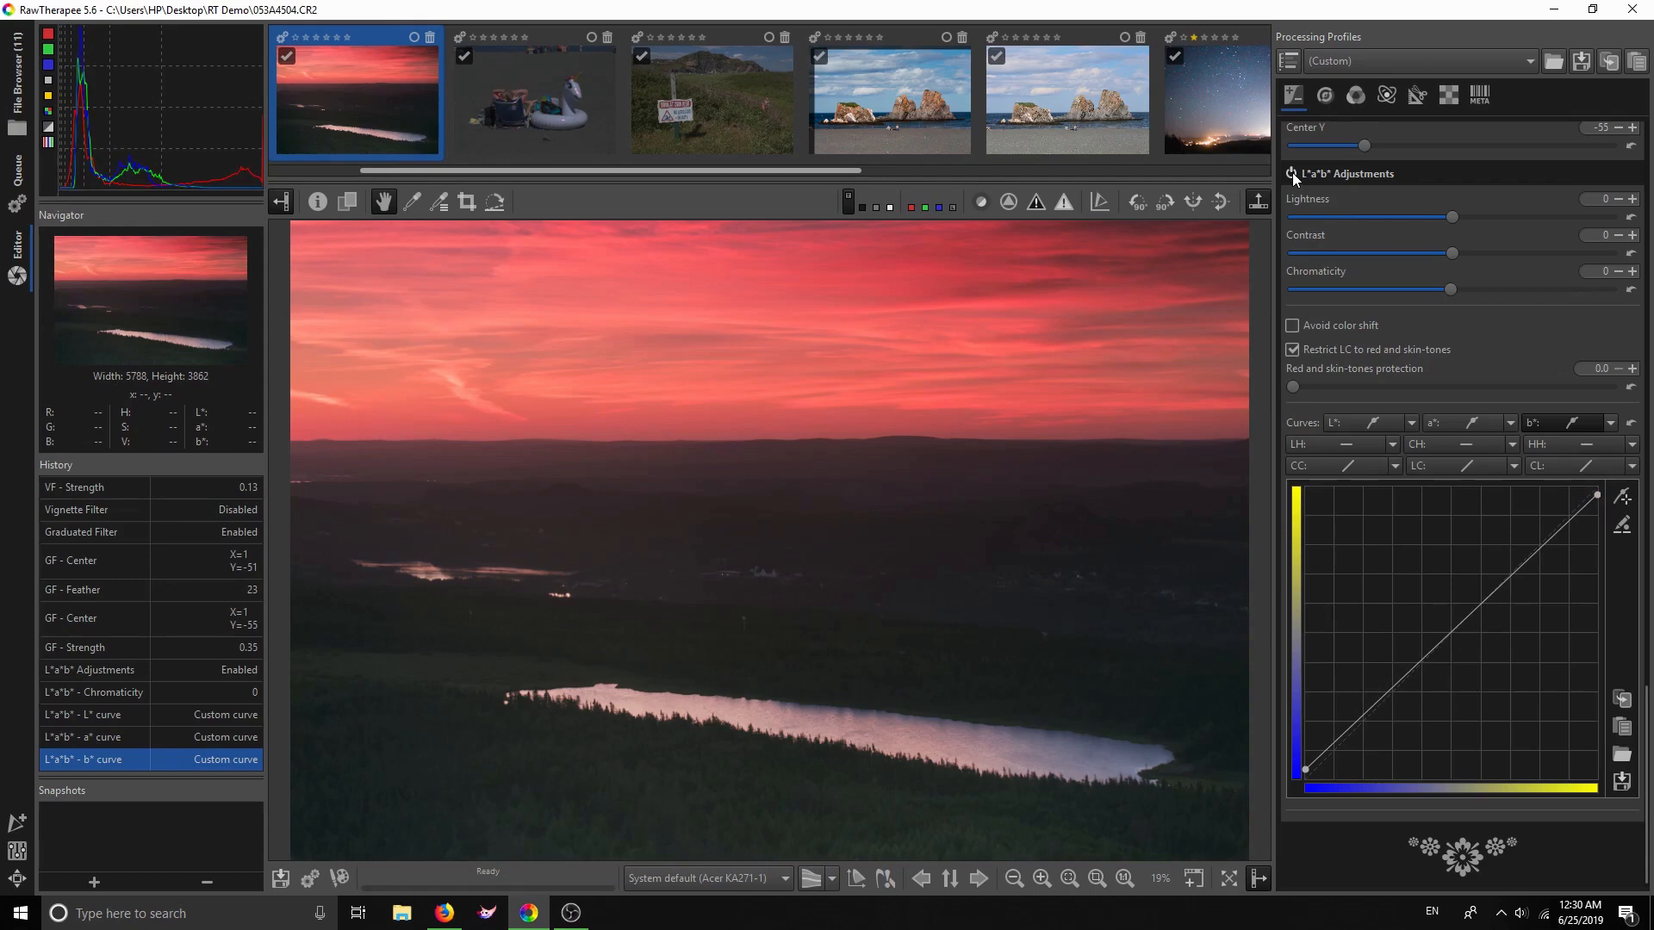
{"action": "left_click", "coordinate": [1292, 172]}
{"action": "left_click", "coordinate": [1291, 172]}
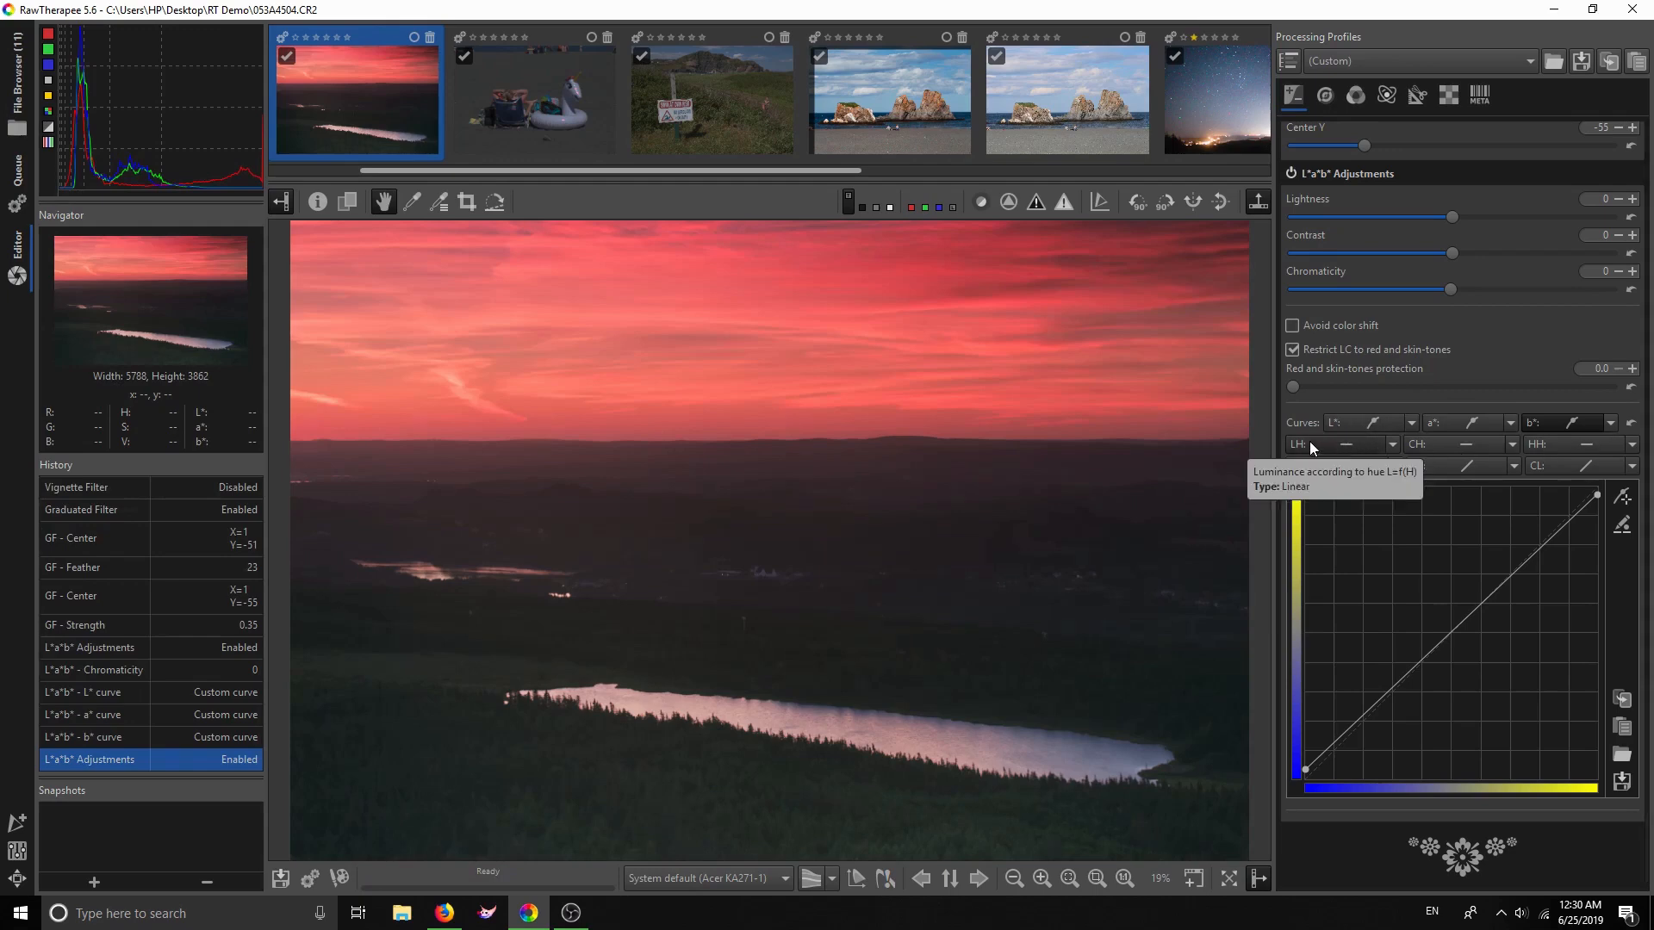
Switch the LH curve to Equalizer, test raising the reds, then reset it flat
{"action": "left_click", "coordinate": [1391, 442]}
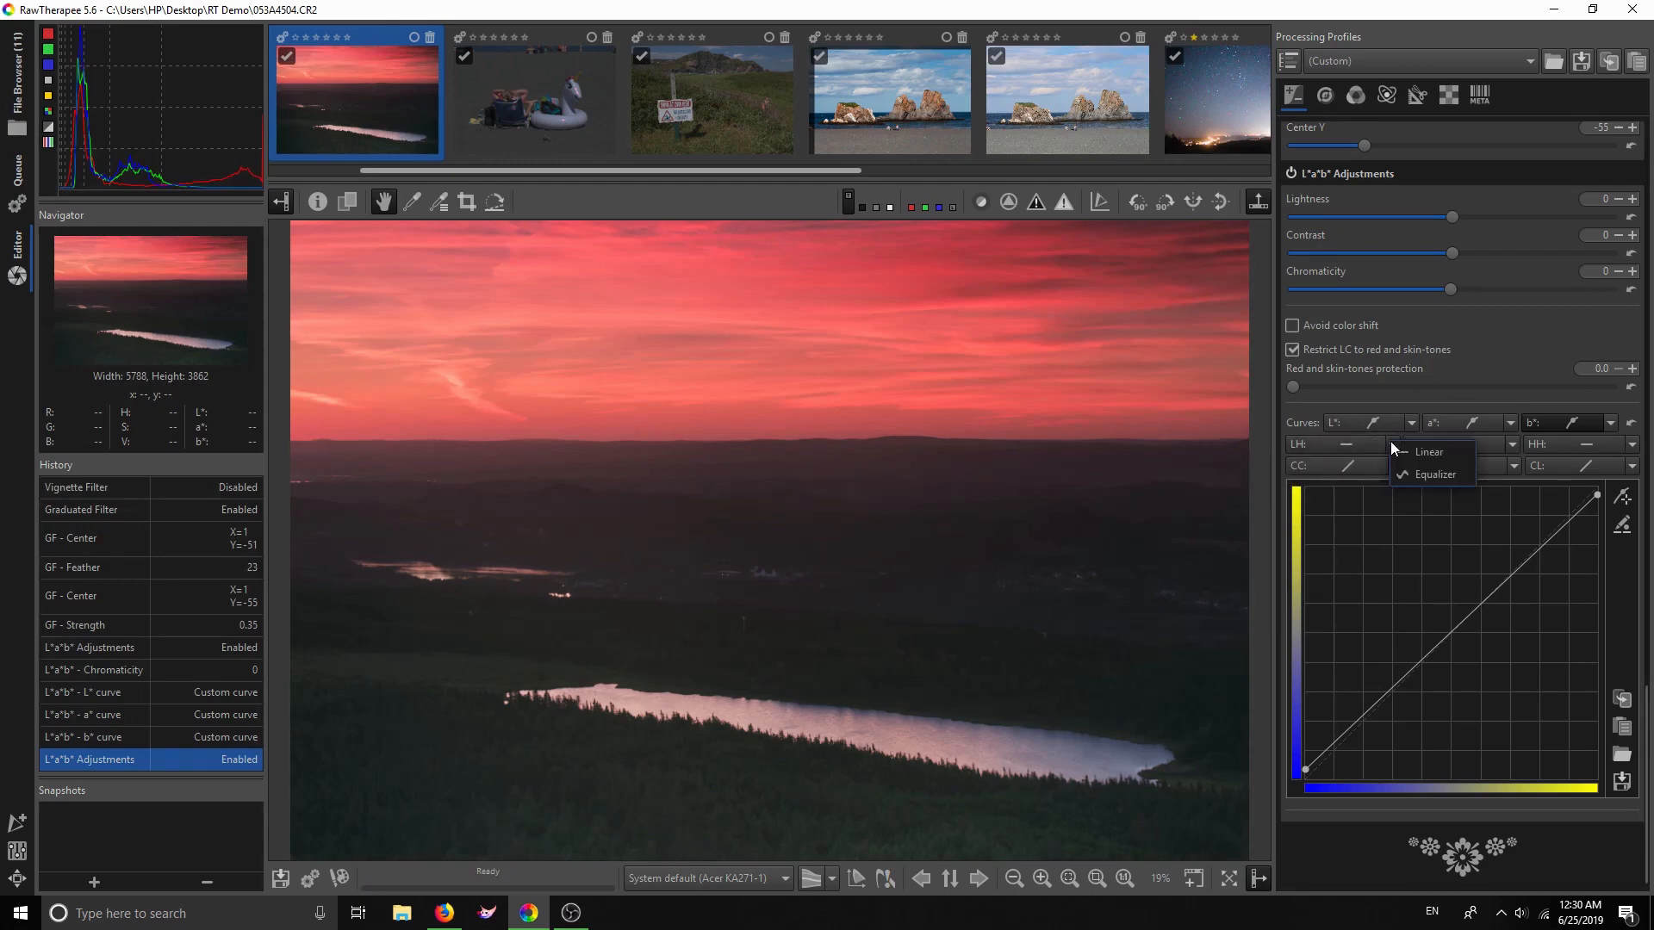
{"action": "left_click", "coordinate": [1216, 434]}
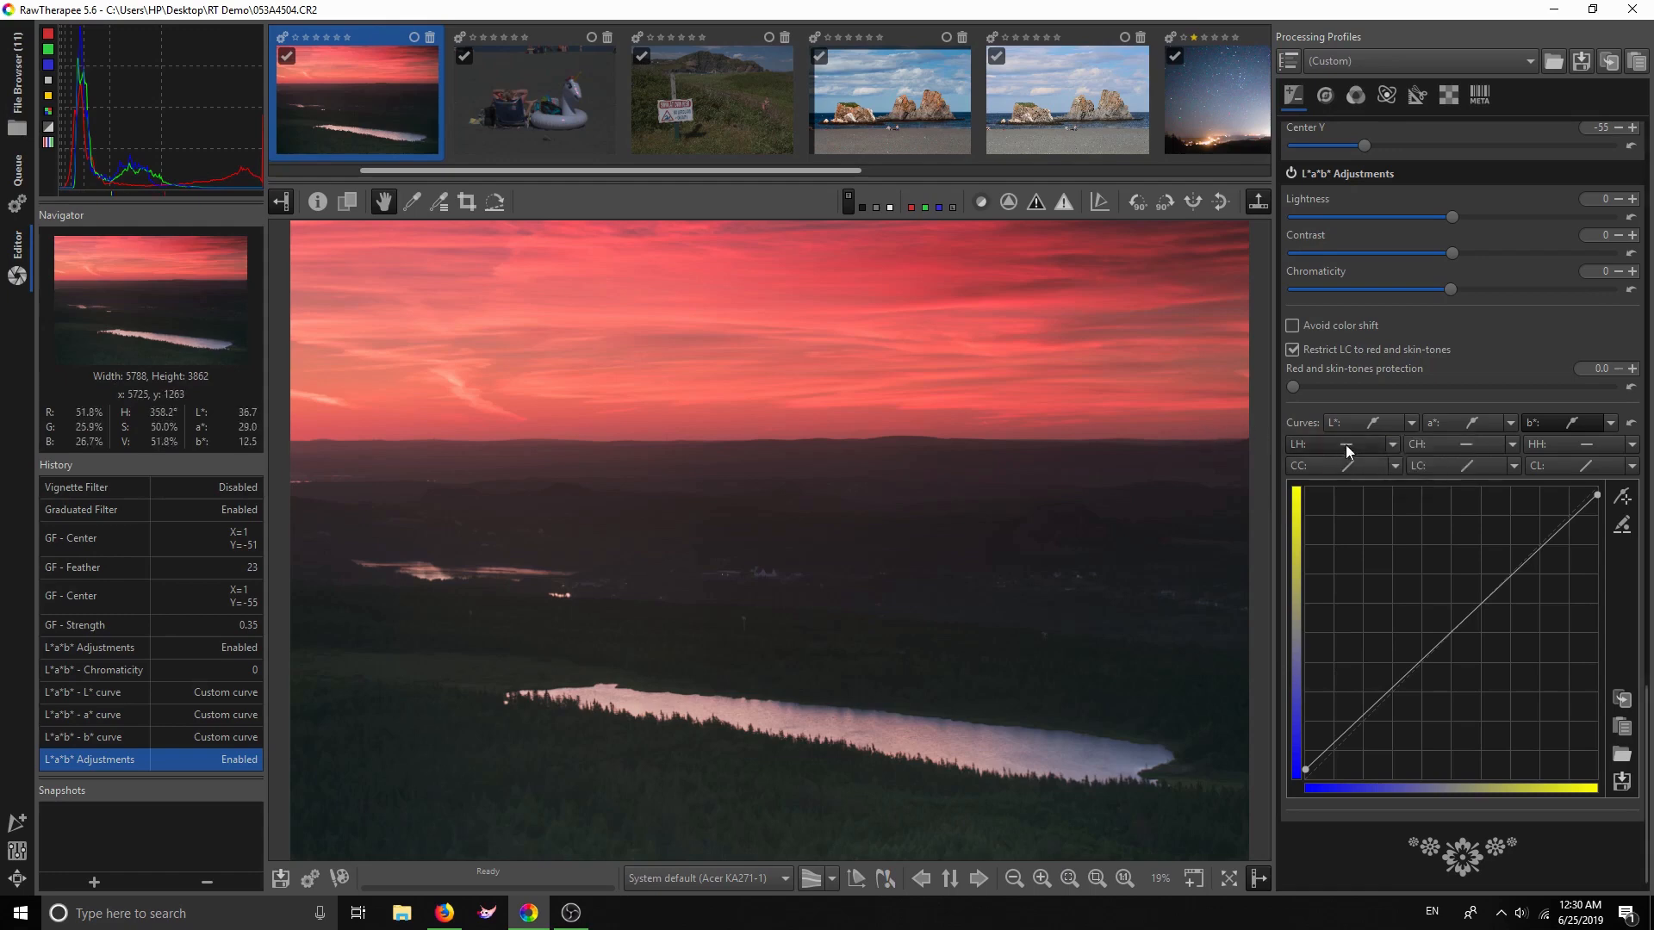
{"action": "left_click", "coordinate": [1392, 443]}
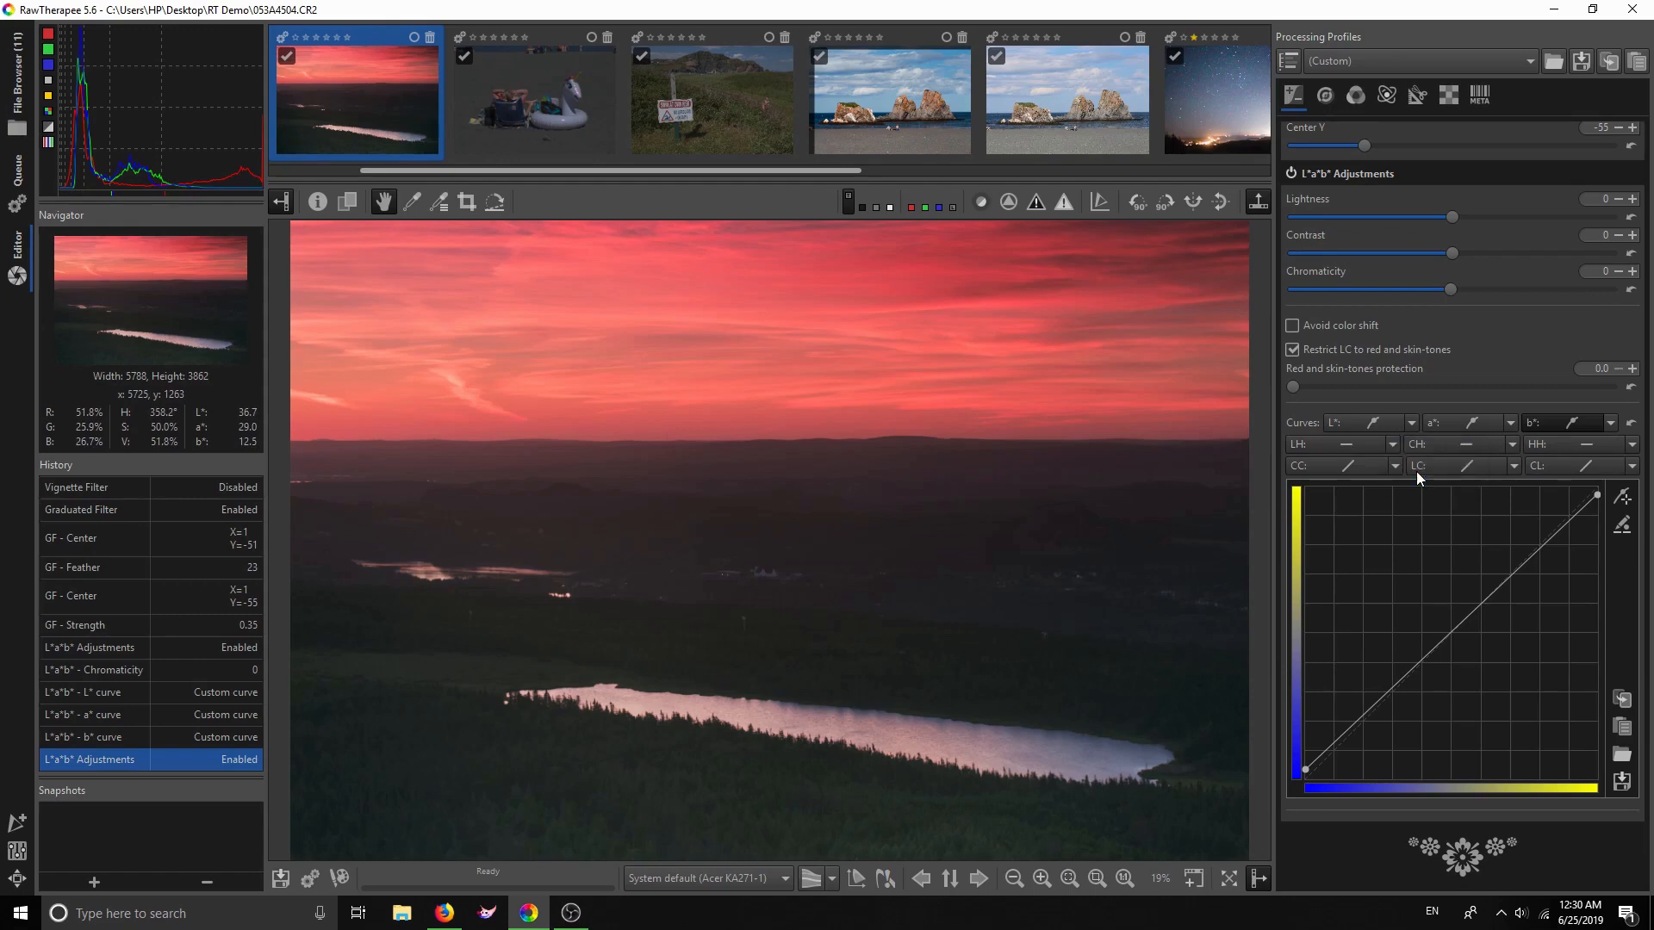
{"action": "left_click", "coordinate": [1422, 477]}
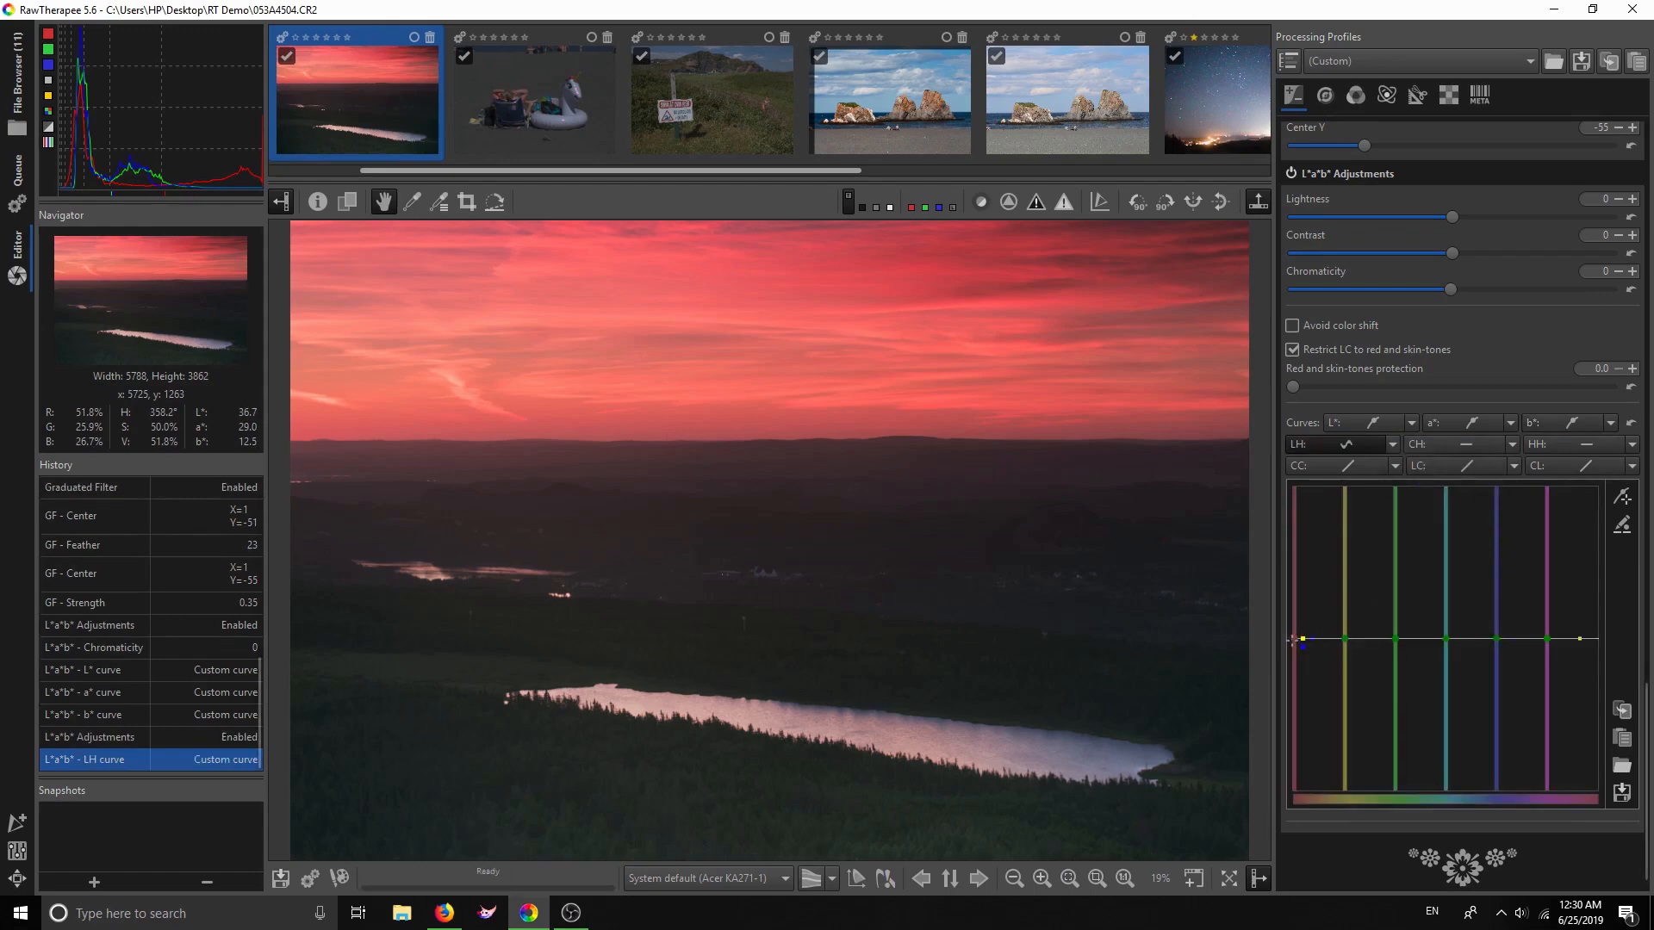
{"action": "mouse_move", "coordinate": [1294, 639]}
{"action": "left_mouse_down"}
{"action": "mouse_move", "coordinate": [1289, 613]}
{"action": "mouse_move", "coordinate": [1284, 657]}
{"action": "mouse_move", "coordinate": [1288, 643]}
{"action": "left_mouse_up"}
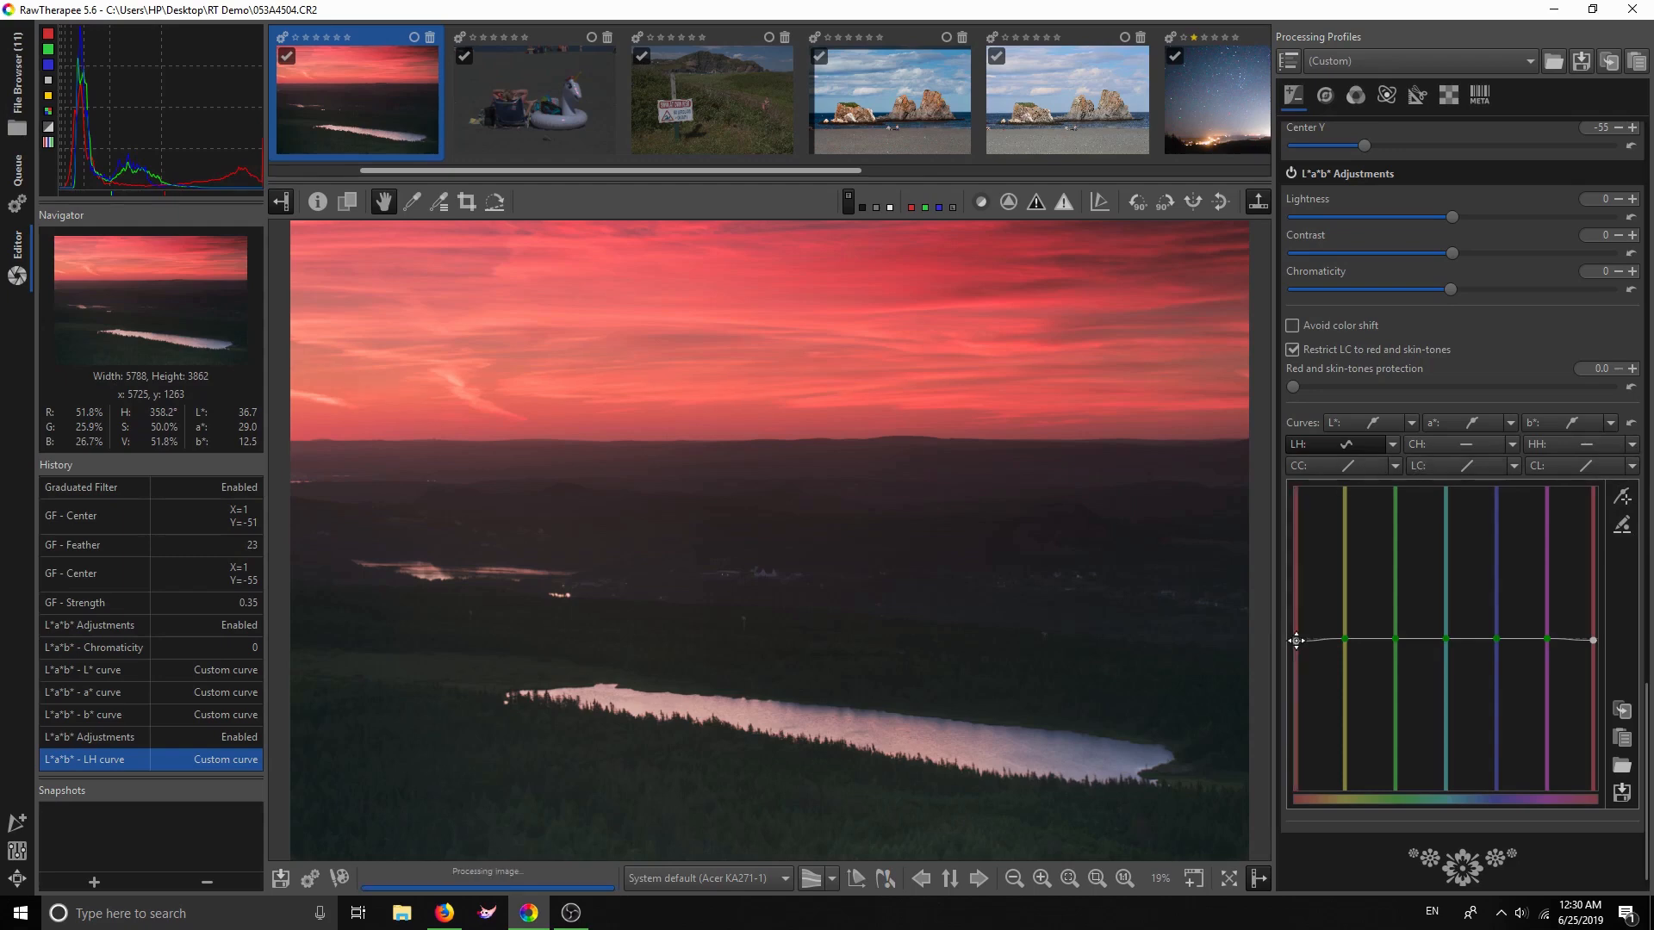
{"action": "left_click", "coordinate": [1631, 423]}
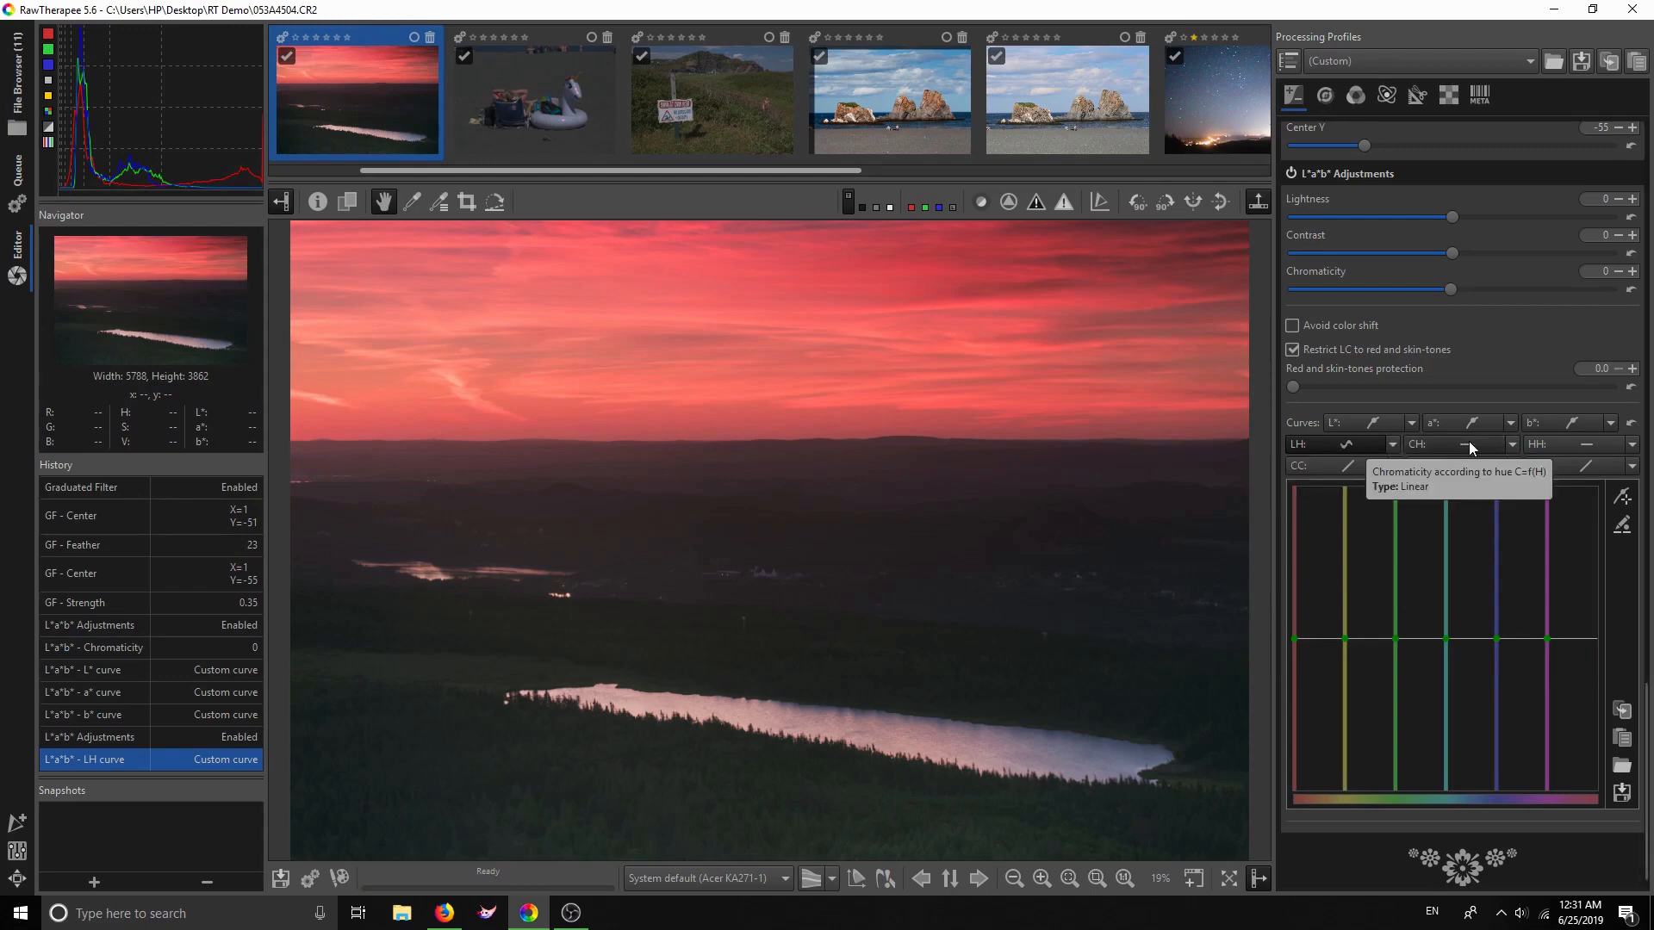
Make the CH curve an equalizer, boosting red chromaticity and lowering the blues slightly
{"action": "left_click", "coordinate": [1507, 442]}
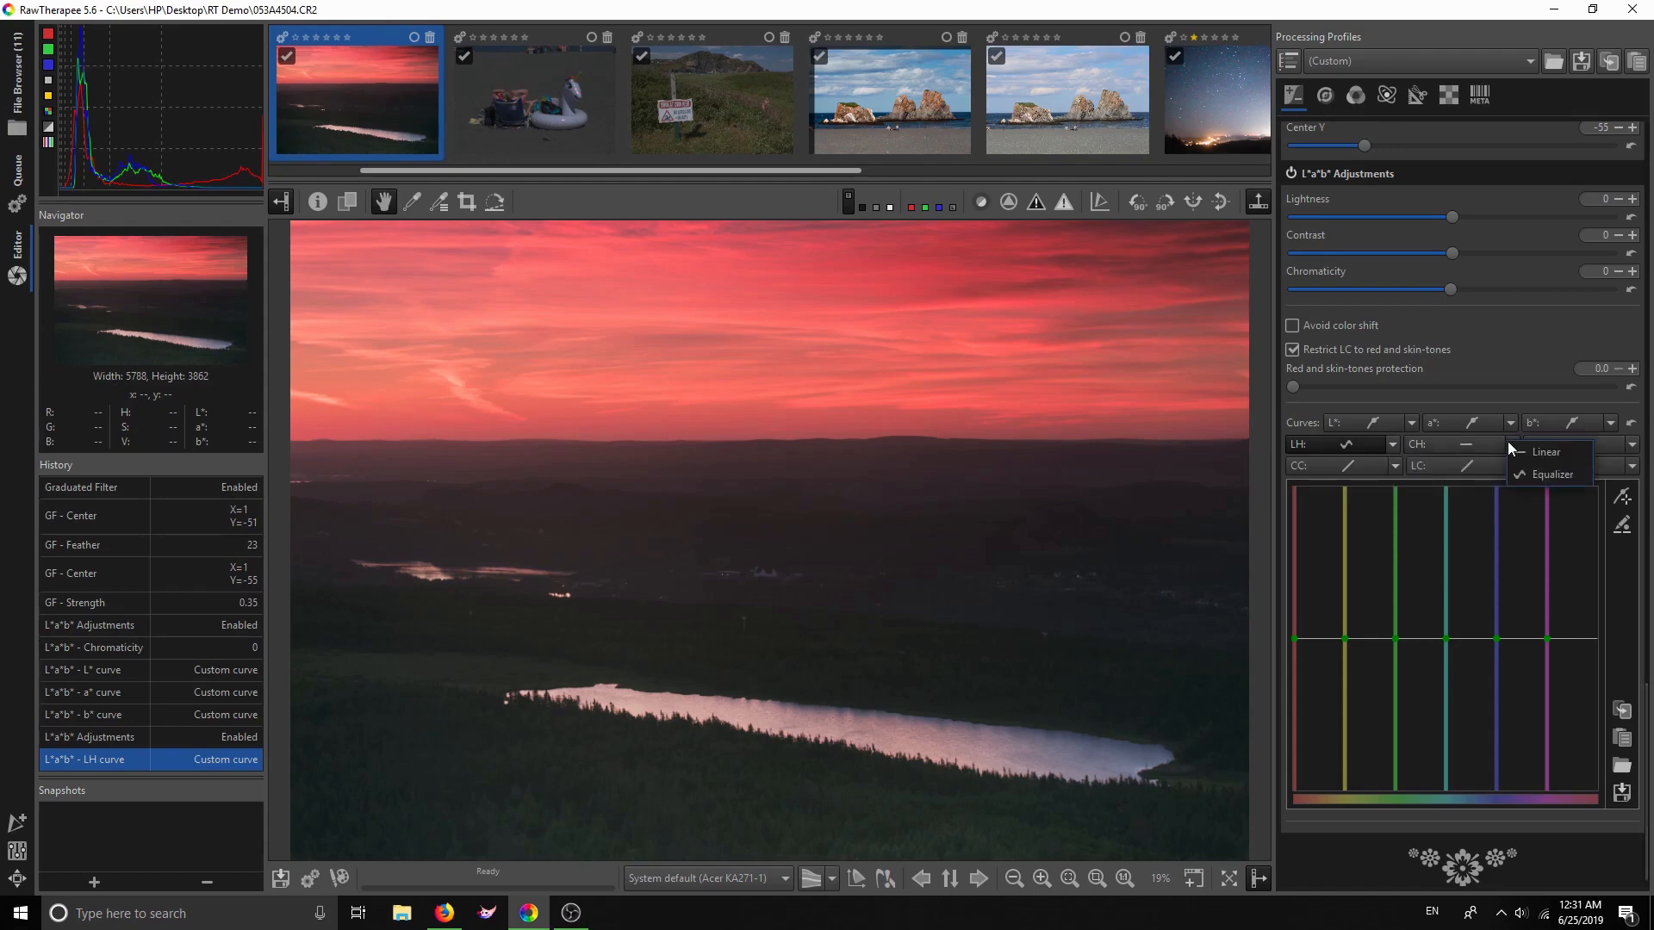
{"action": "left_click", "coordinate": [1520, 473]}
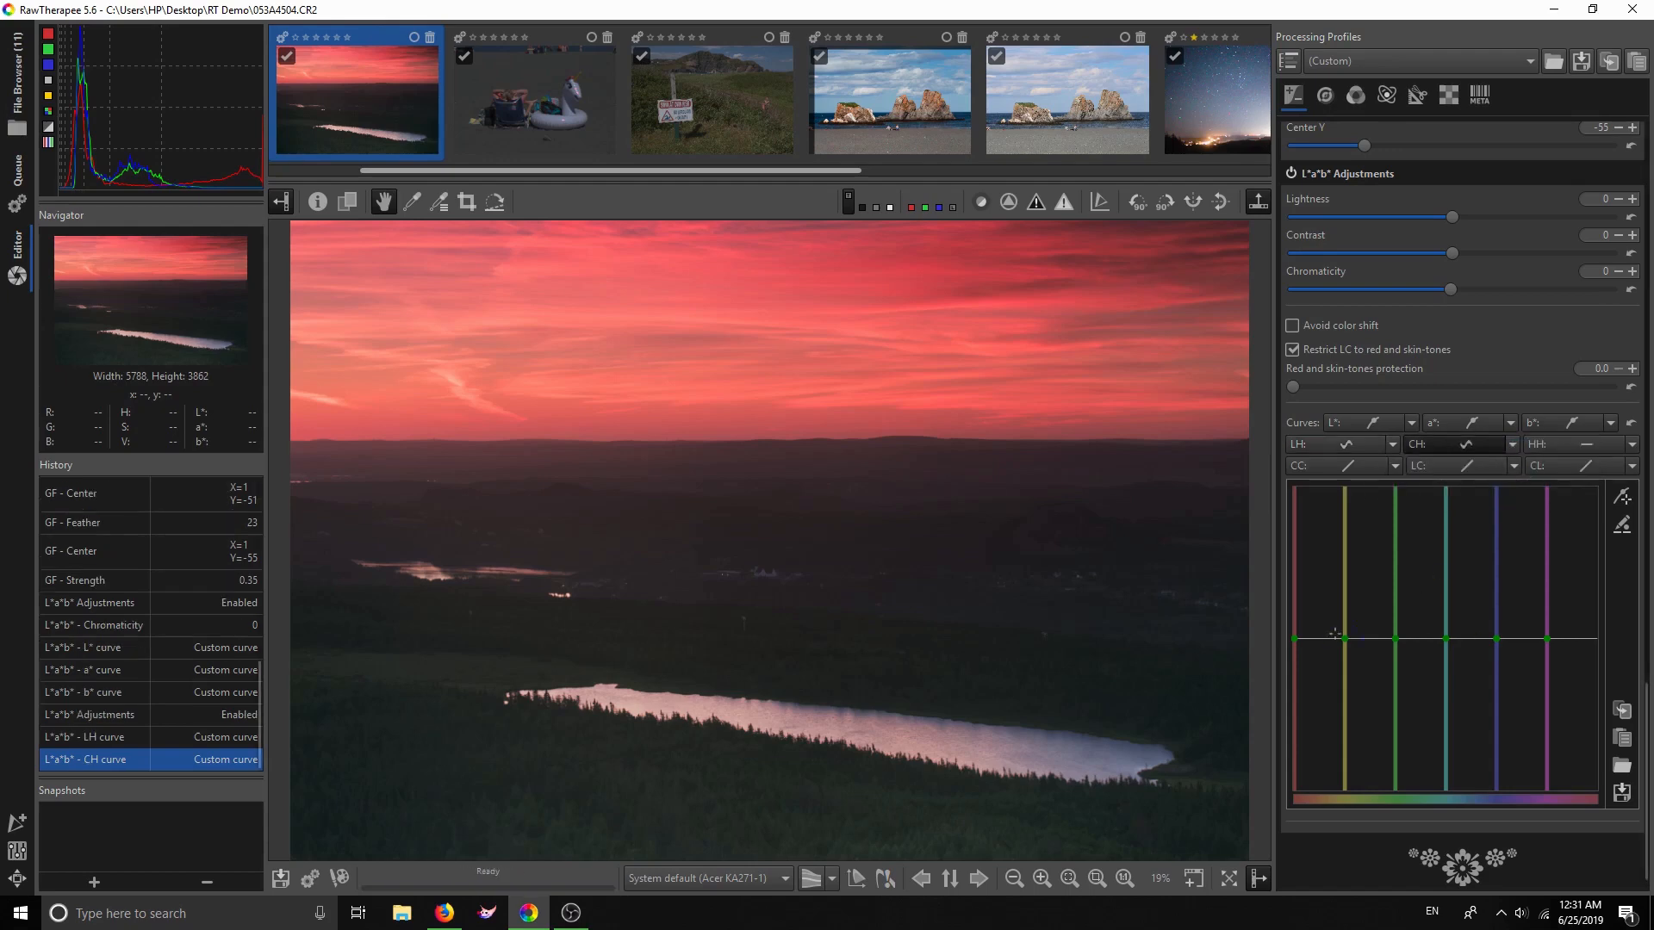
{"action": "mouse_move", "coordinate": [1294, 638]}
{"action": "left_mouse_down"}
{"action": "mouse_move", "coordinate": [1297, 618]}
{"action": "mouse_move", "coordinate": [1296, 671]}
{"action": "mouse_move", "coordinate": [1290, 639]}
{"action": "left_mouse_up"}
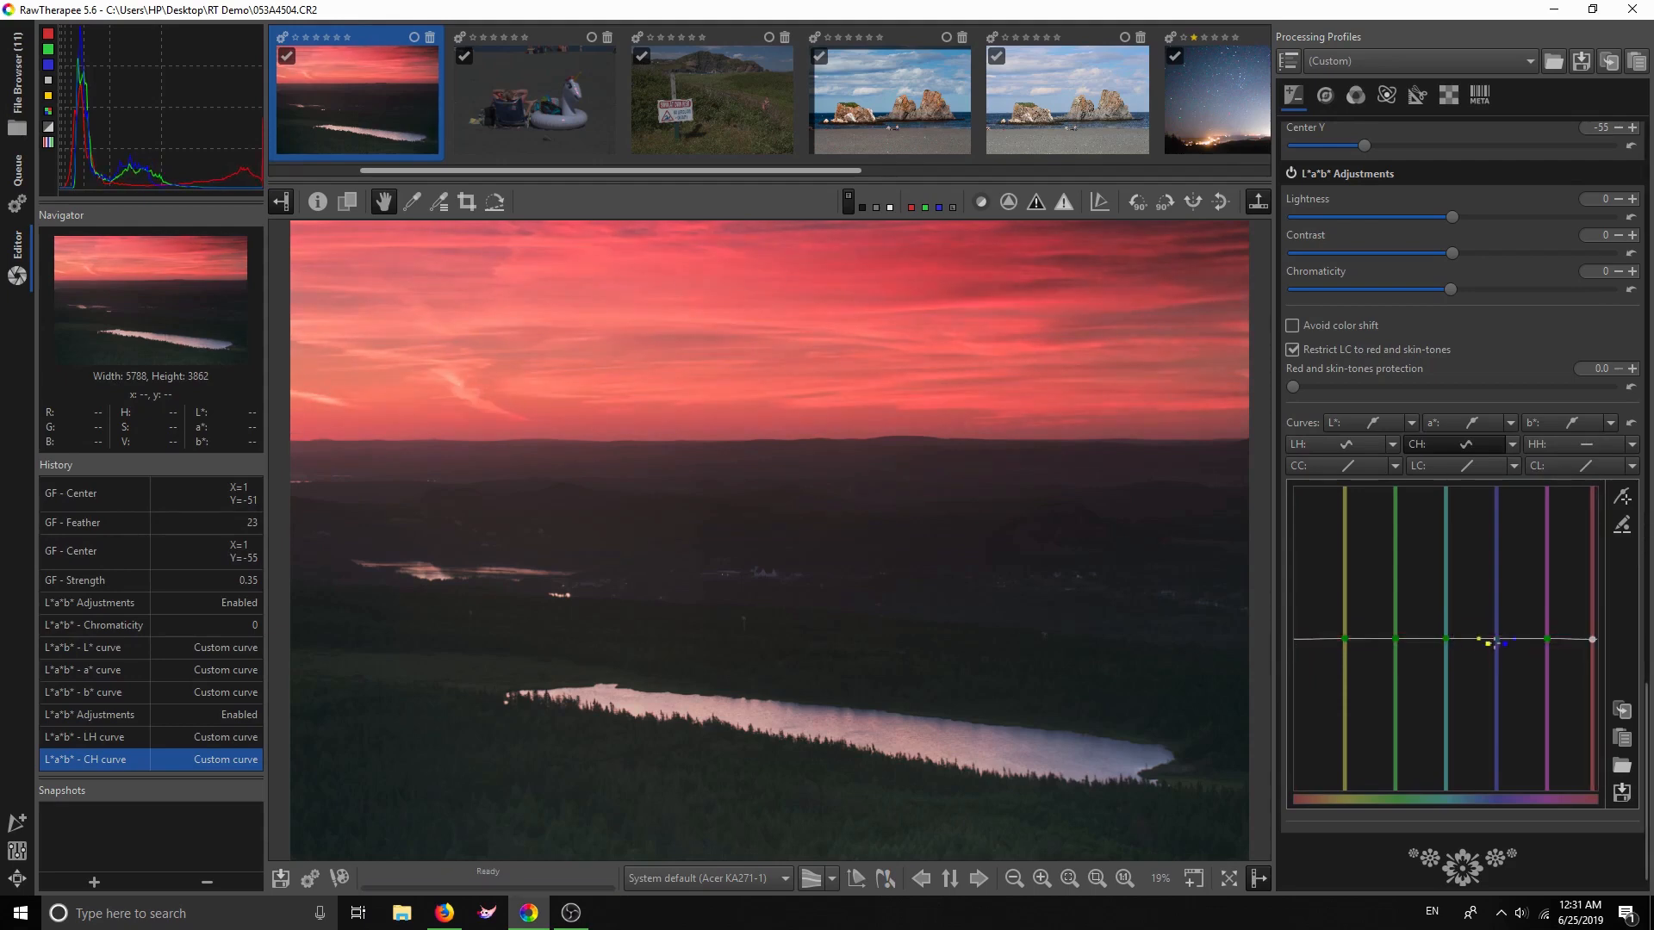
{"action": "left_click_drag", "start_coordinate": [1495, 641], "coordinate": [1494, 640]}
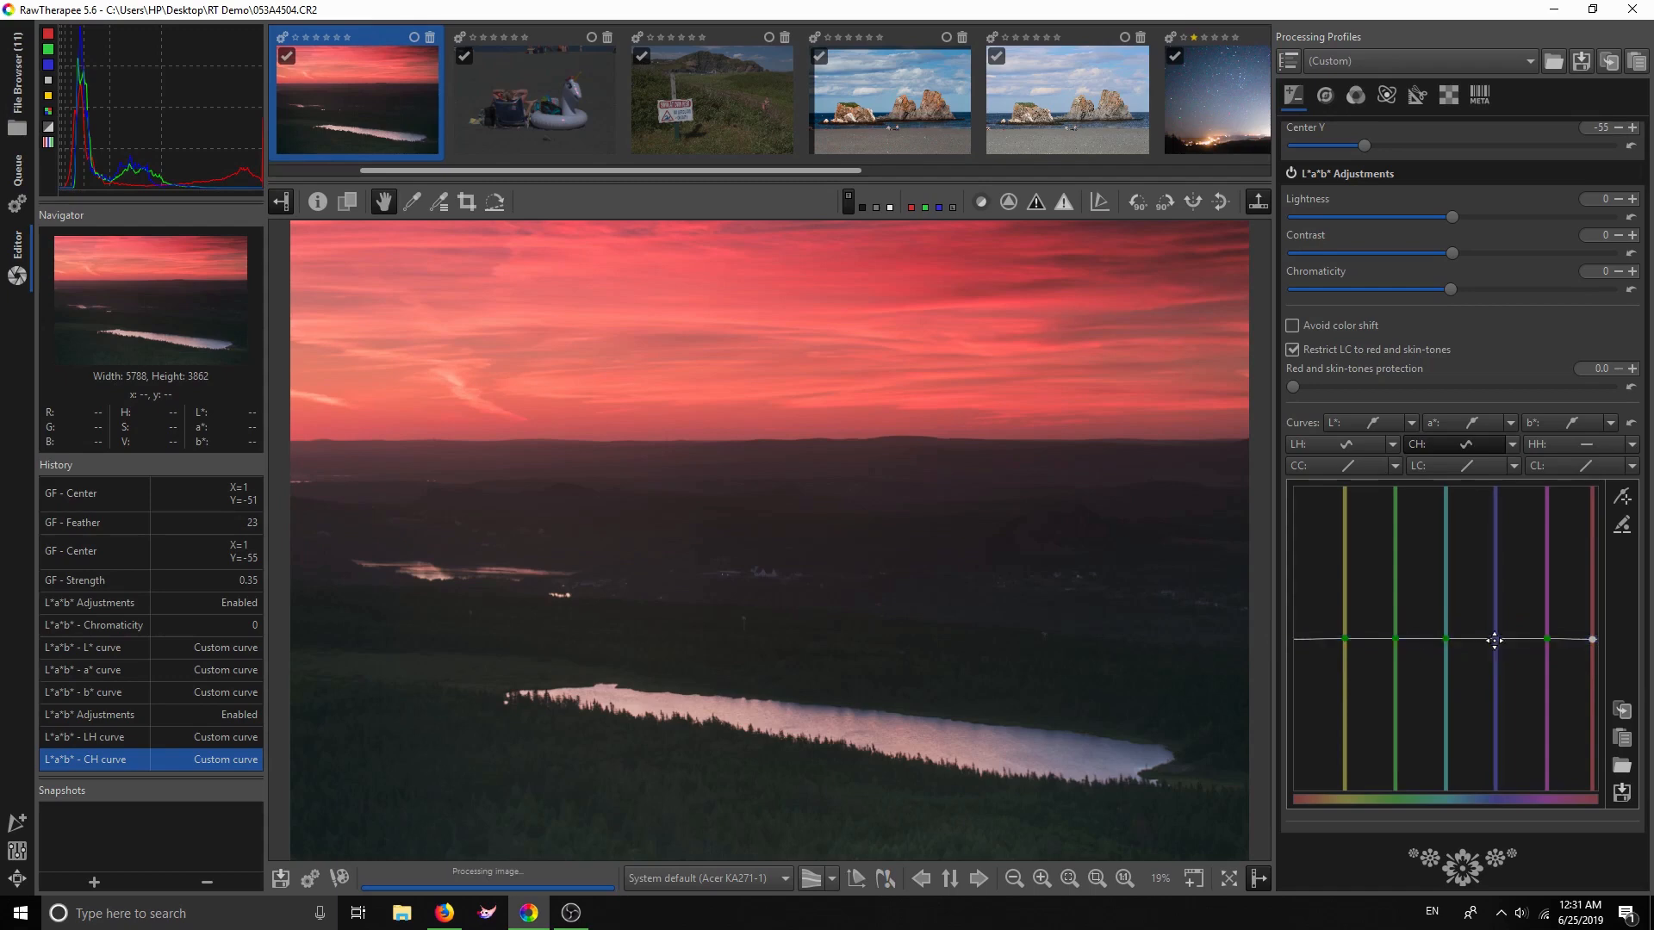
Make the HH curve an equalizer and nudge its red hue point slightly
{"action": "left_click", "coordinate": [1630, 445]}
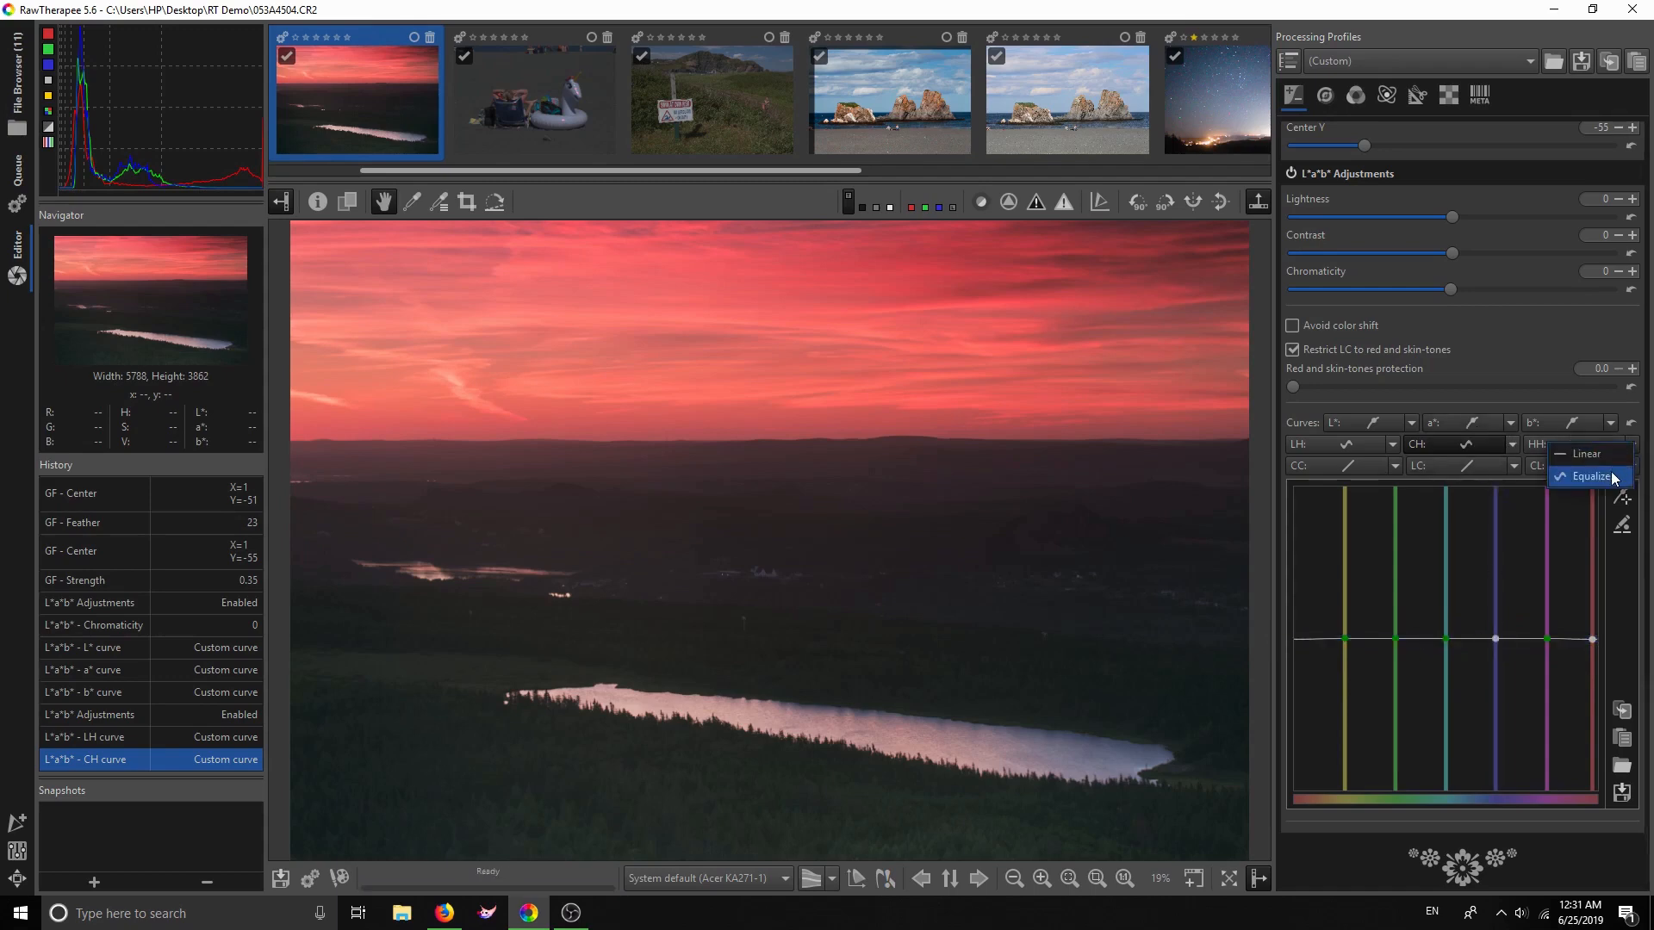
{"action": "left_click", "coordinate": [1613, 477]}
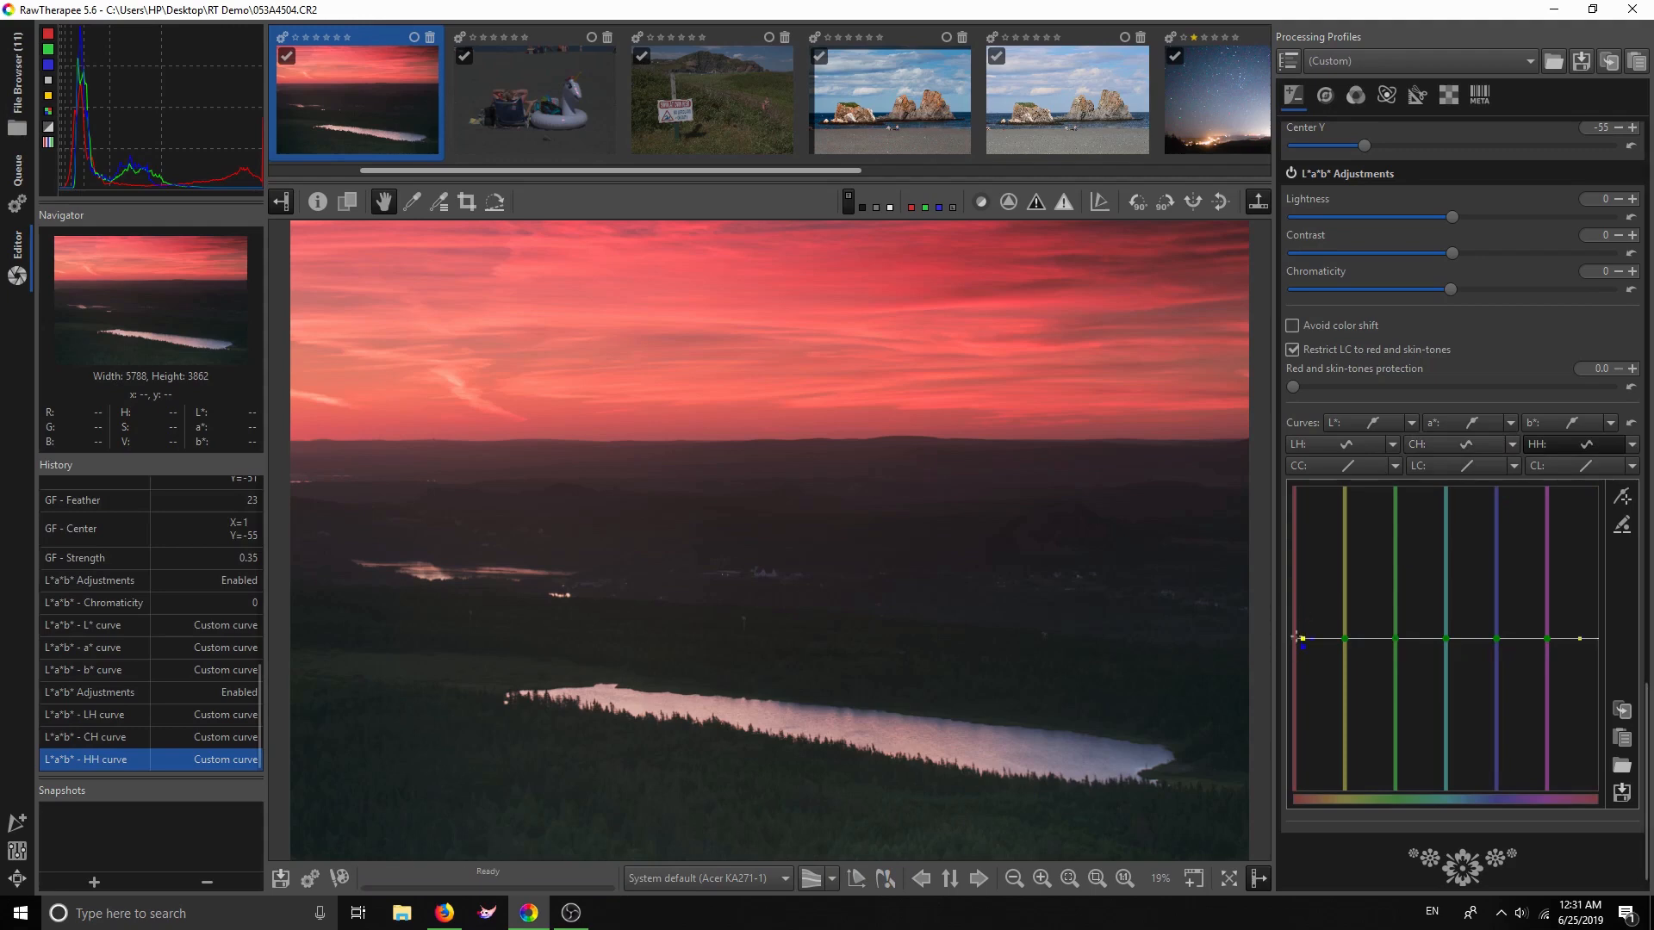
{"action": "left_click_drag", "start_coordinate": [1295, 637], "coordinate": [1294, 643]}
{"action": "left_click_drag", "start_coordinate": [1294, 643], "coordinate": [1291, 637]}
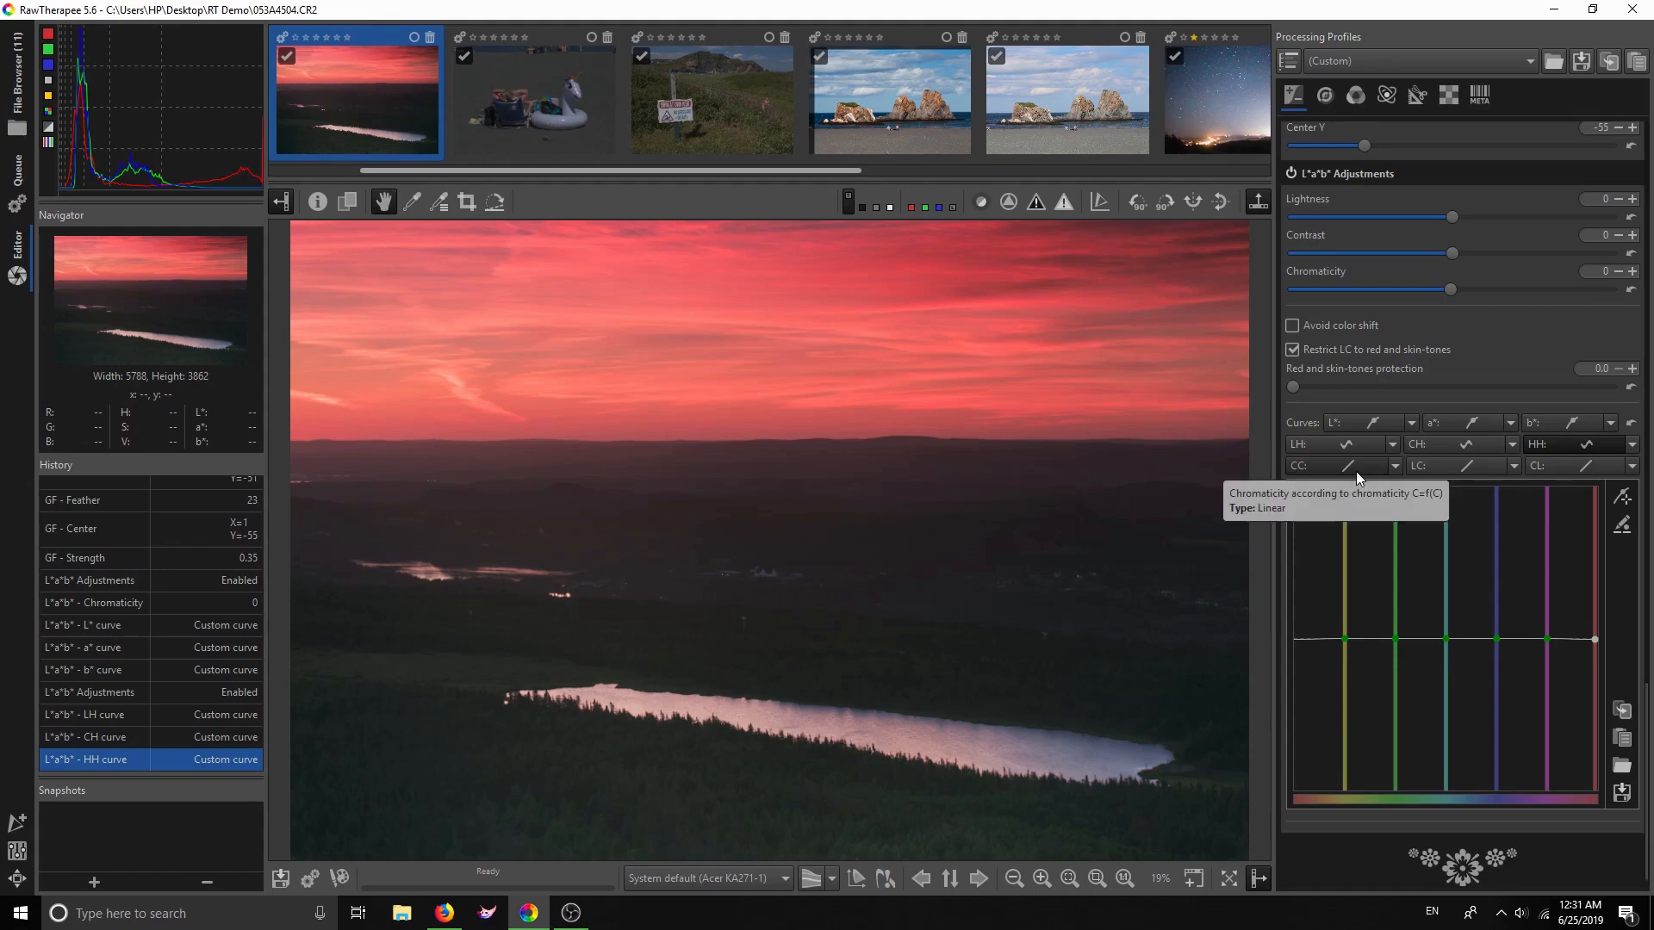
Set the CC curve to Standard, try two boosting points, then put both back on the diagonal
{"action": "left_click", "coordinate": [1393, 468]}
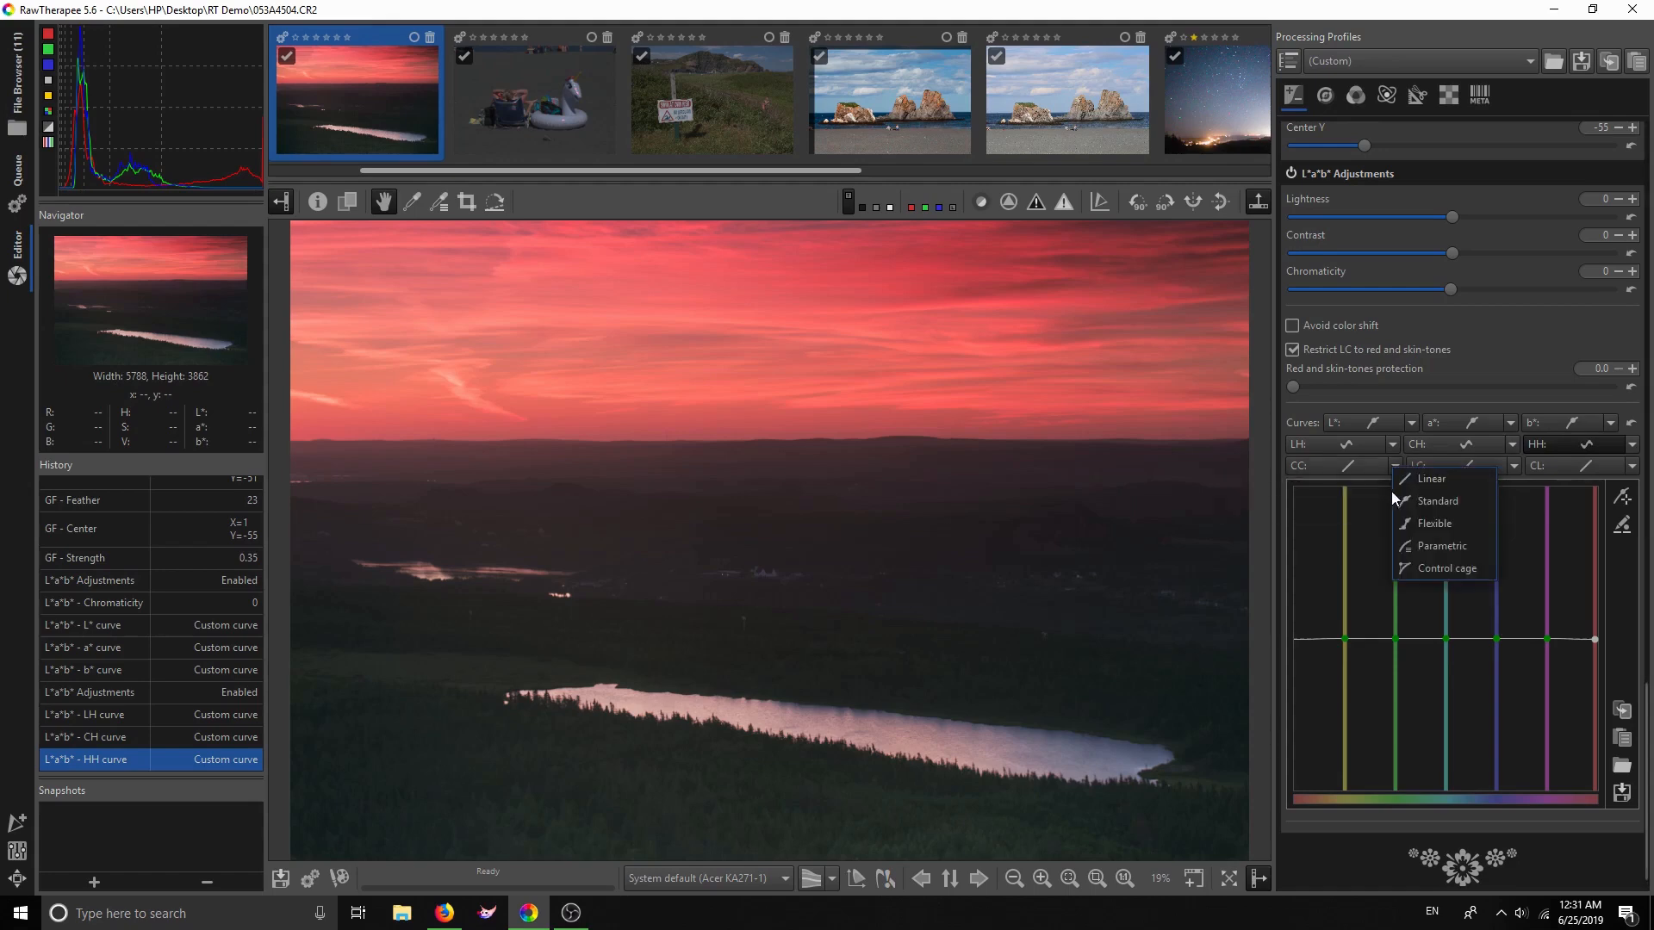
{"action": "left_click", "coordinate": [1430, 501]}
{"action": "left_click_drag", "start_coordinate": [1425, 664], "coordinate": [1417, 658]}
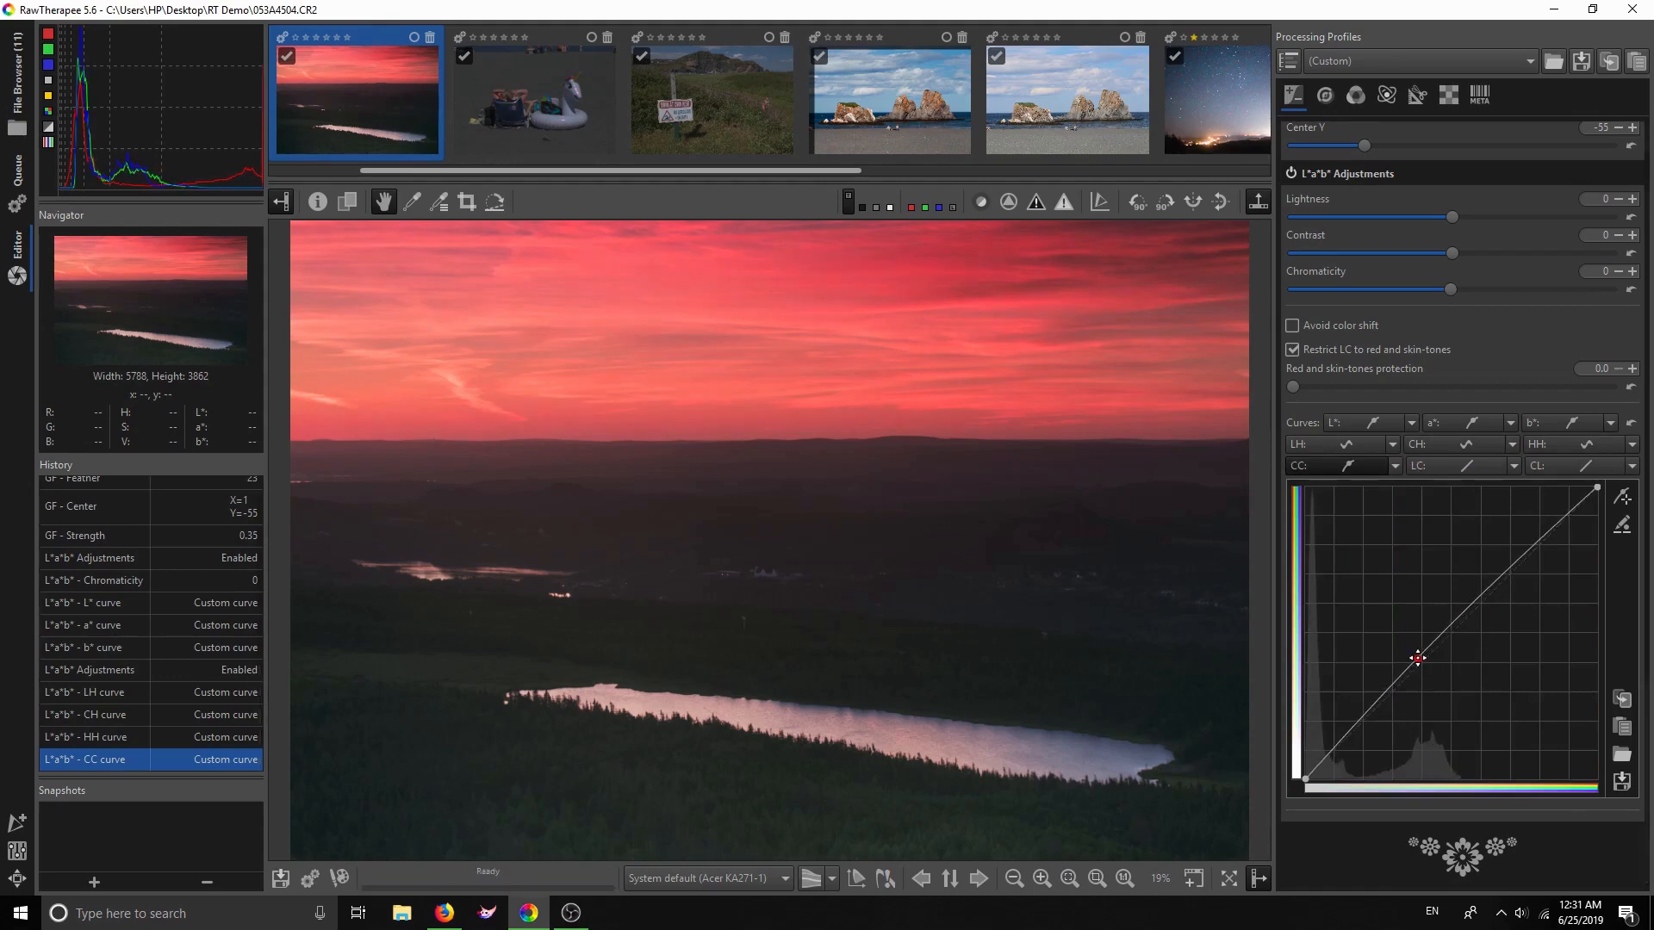
{"action": "left_click", "coordinate": [1333, 758]}
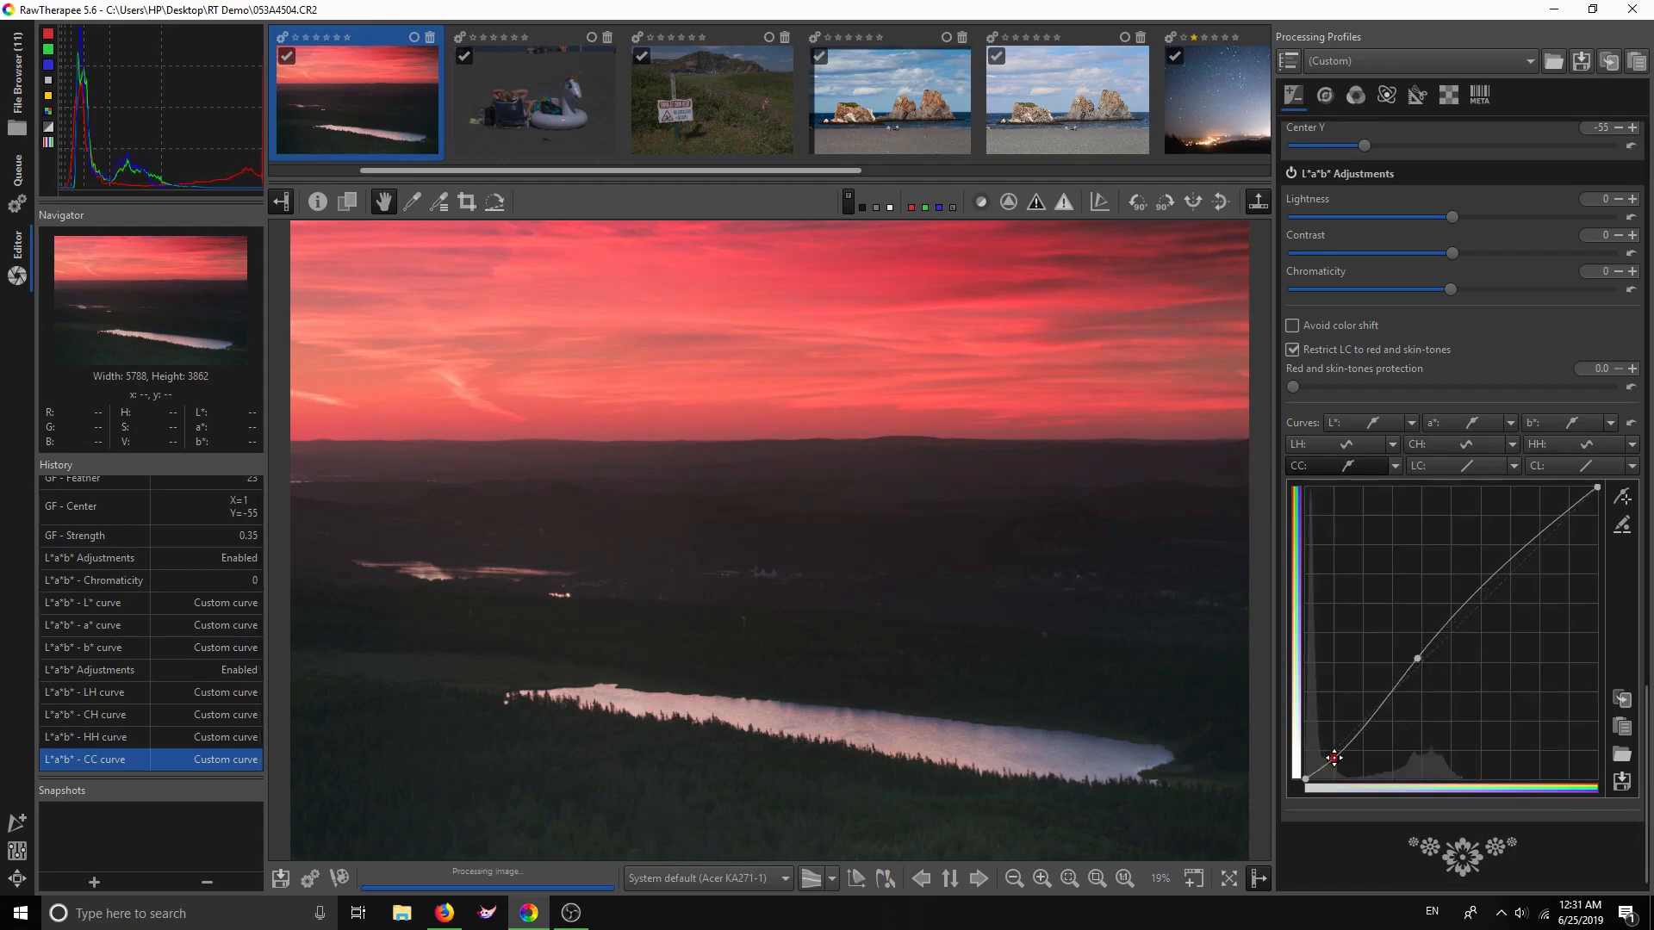
{"action": "left_click_drag", "start_coordinate": [1416, 658], "coordinate": [1402, 669]}
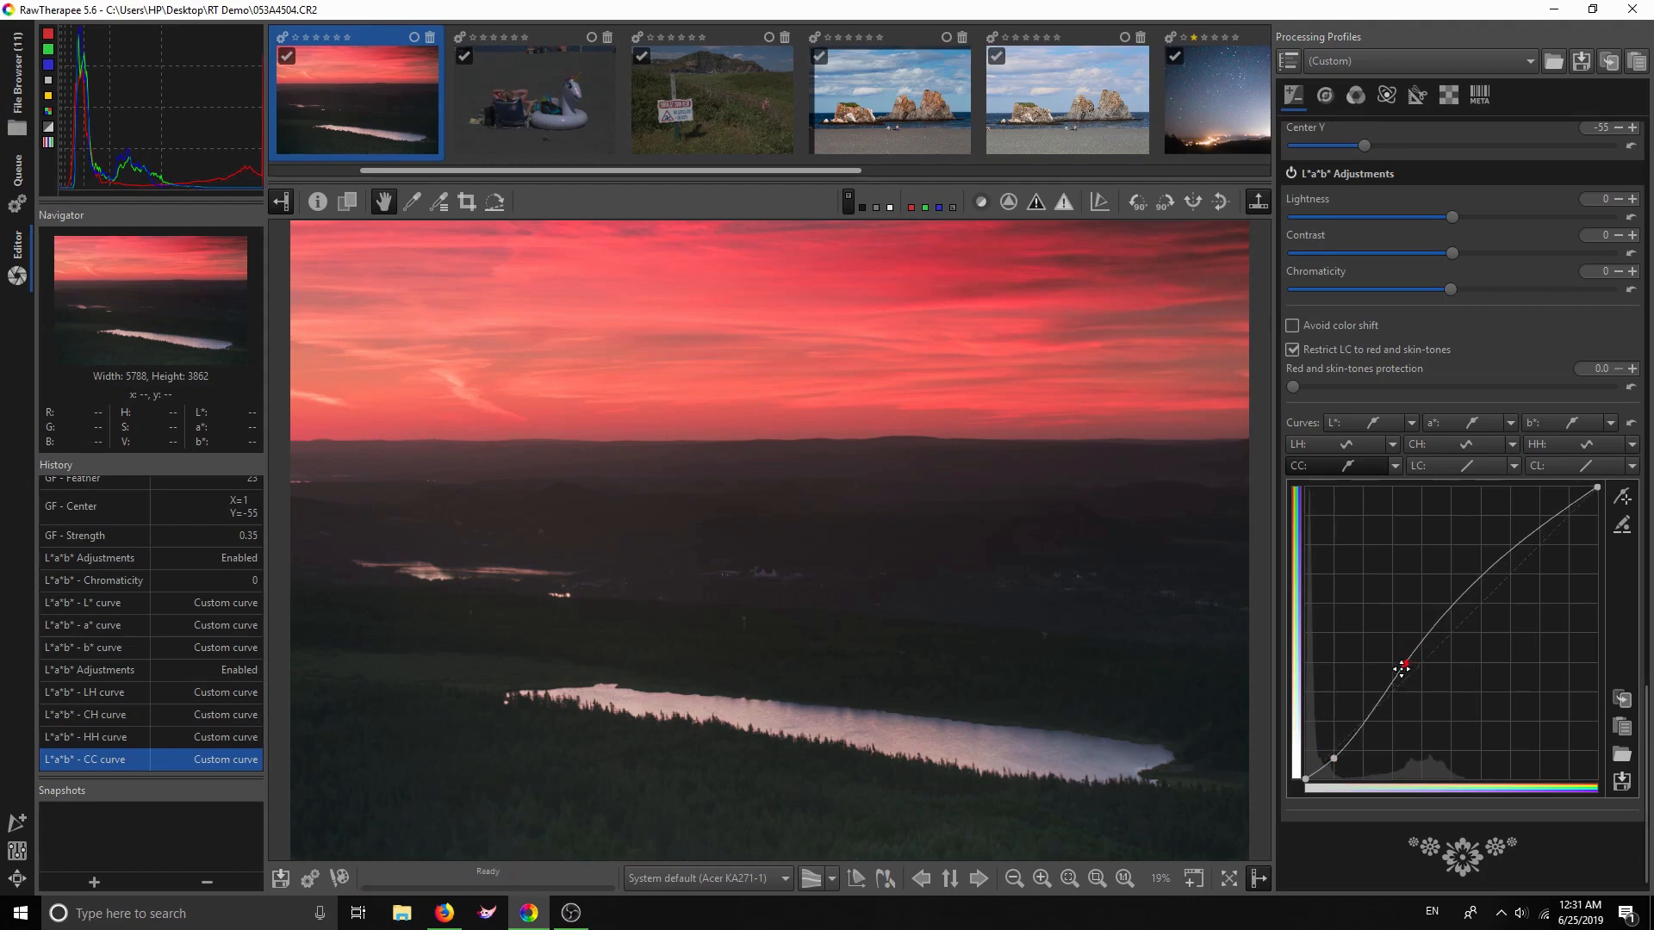
{"action": "left_click_drag", "start_coordinate": [1397, 666], "coordinate": [1399, 663]}
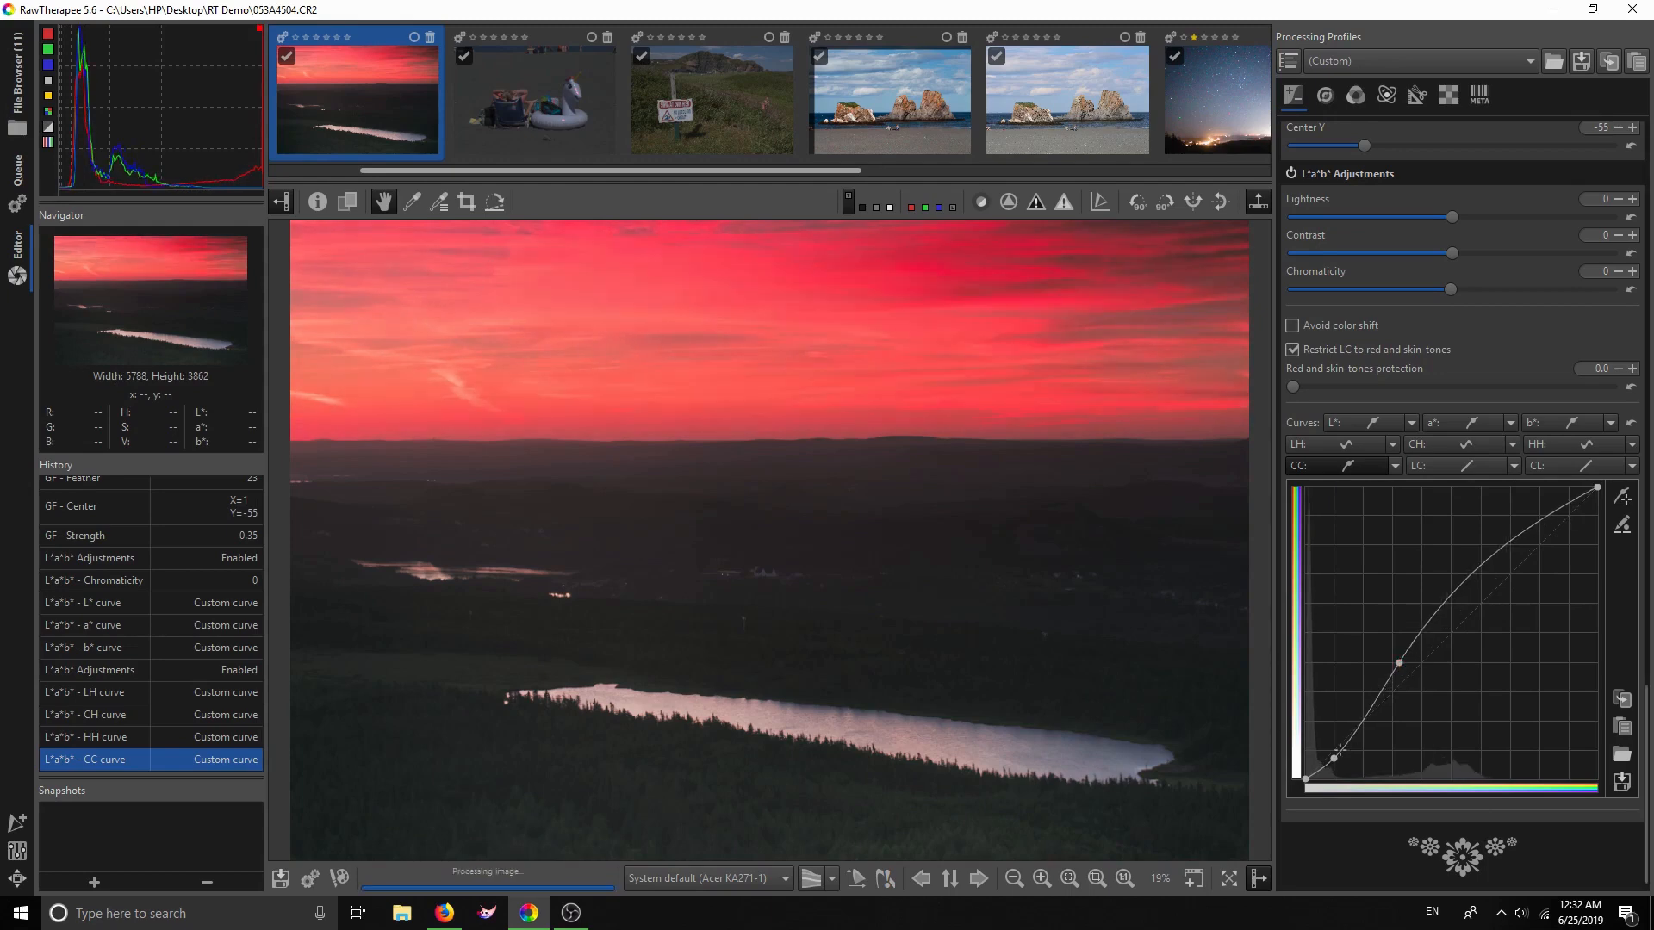
{"action": "left_click_drag", "start_coordinate": [1335, 756], "coordinate": [1329, 751]}
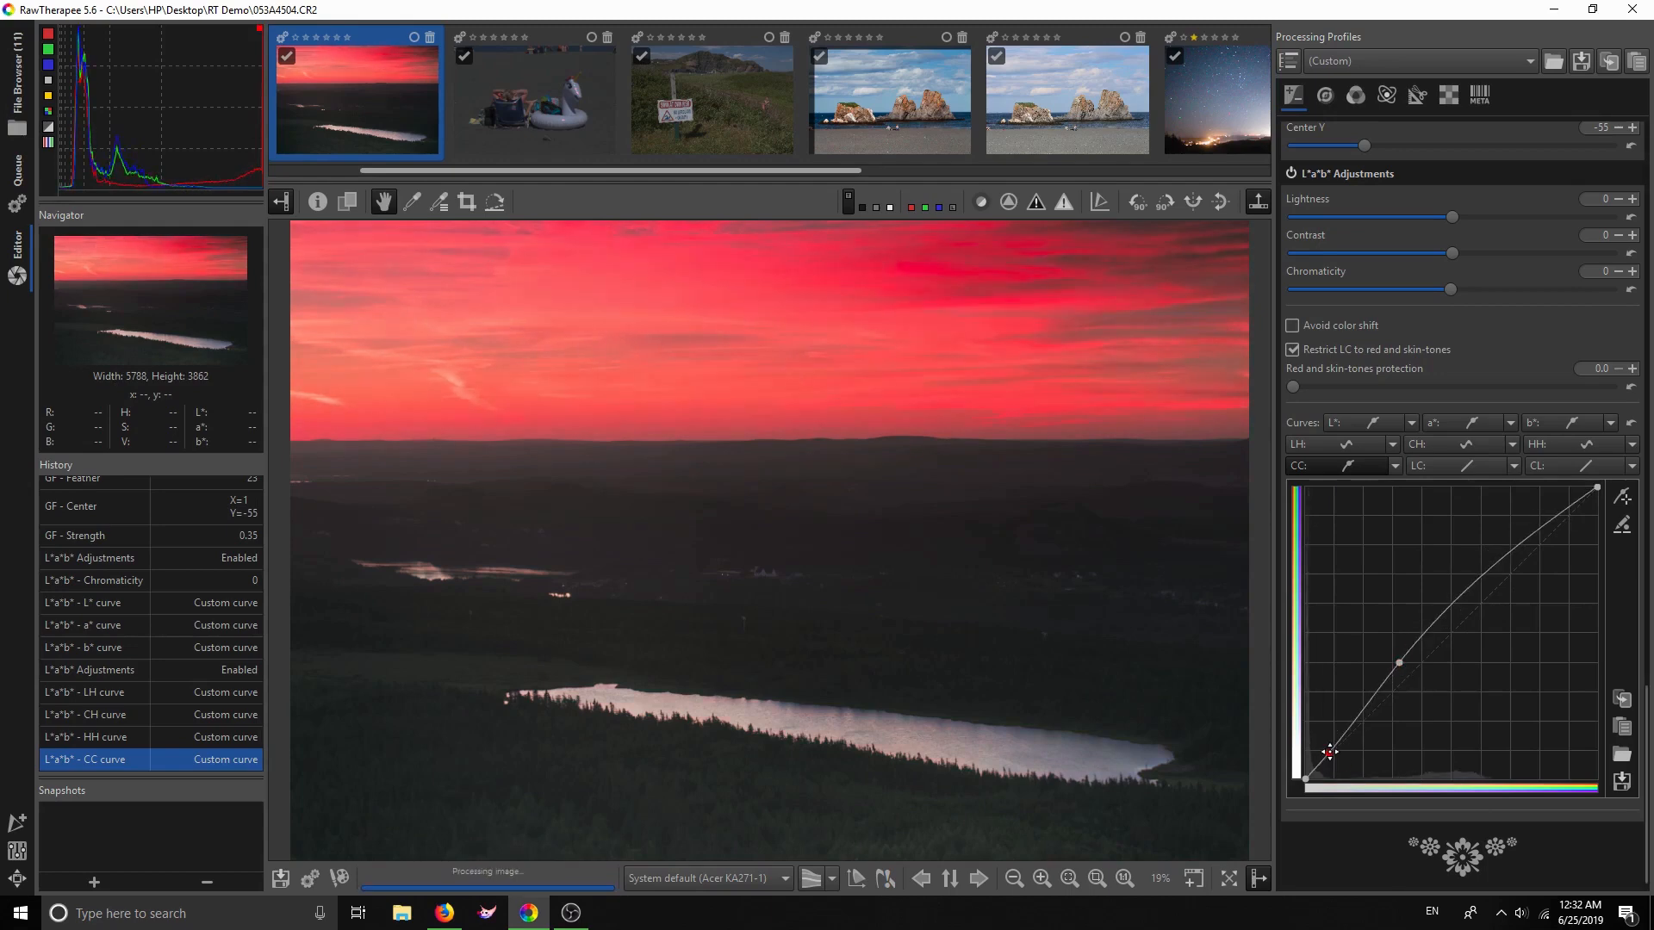
{"action": "left_click_drag", "start_coordinate": [1402, 662], "coordinate": [1410, 672]}
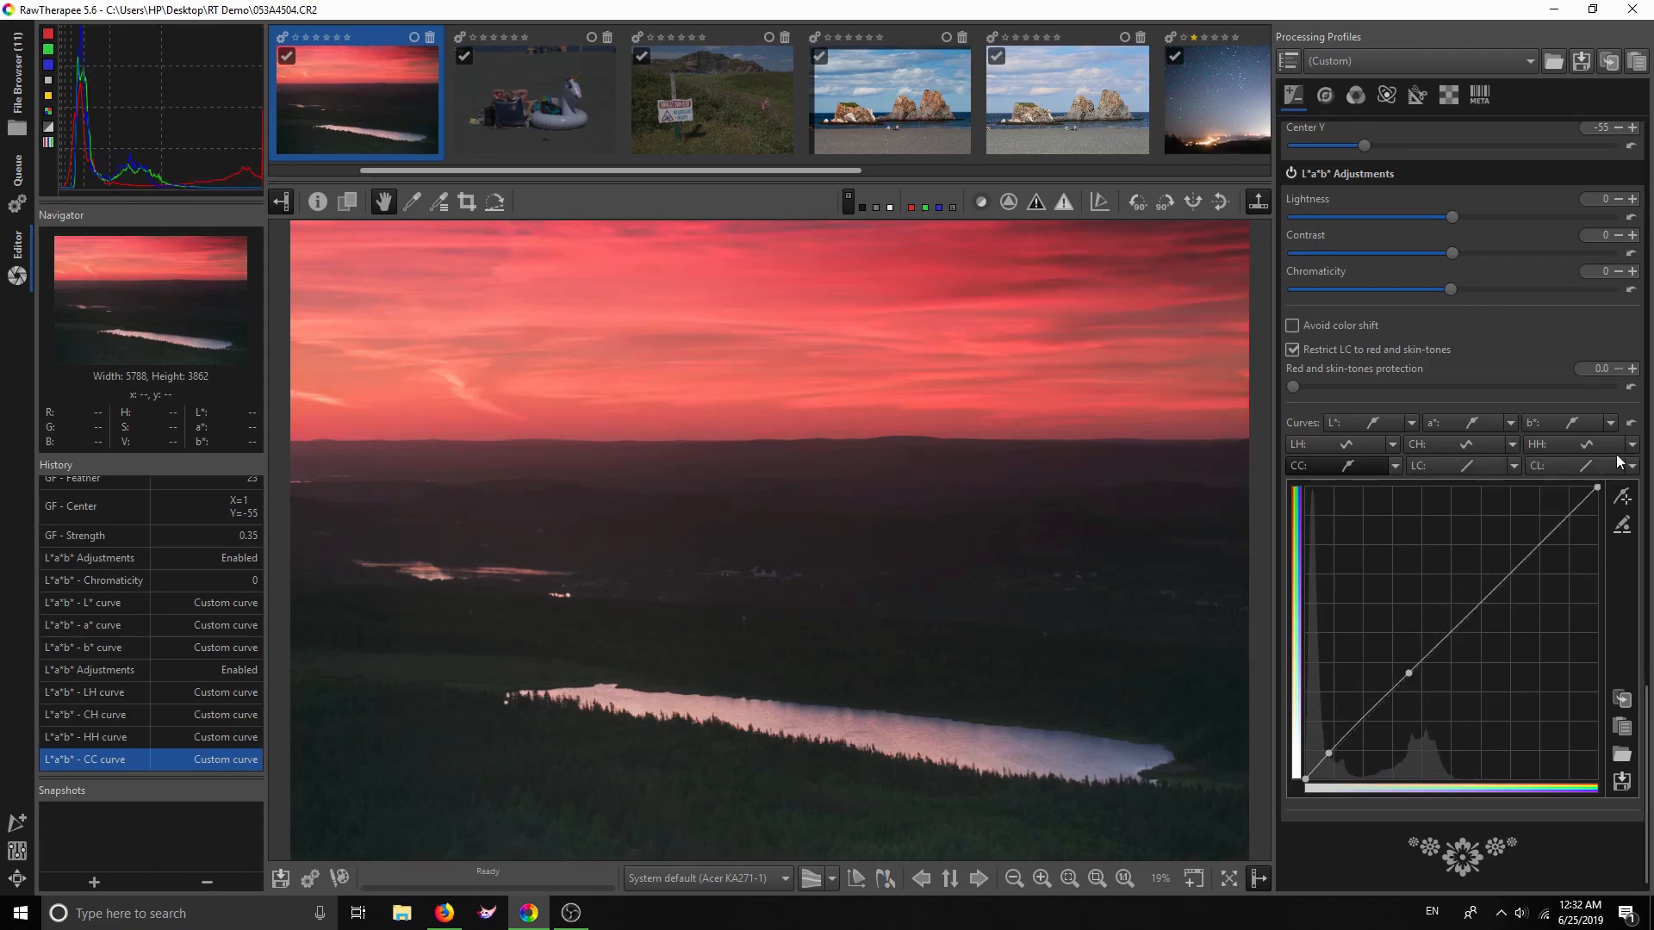
Set the LC curve to Standard with two control points left on the straight diagonal
{"action": "left_click", "coordinate": [1513, 466]}
{"action": "left_click", "coordinate": [1525, 495]}
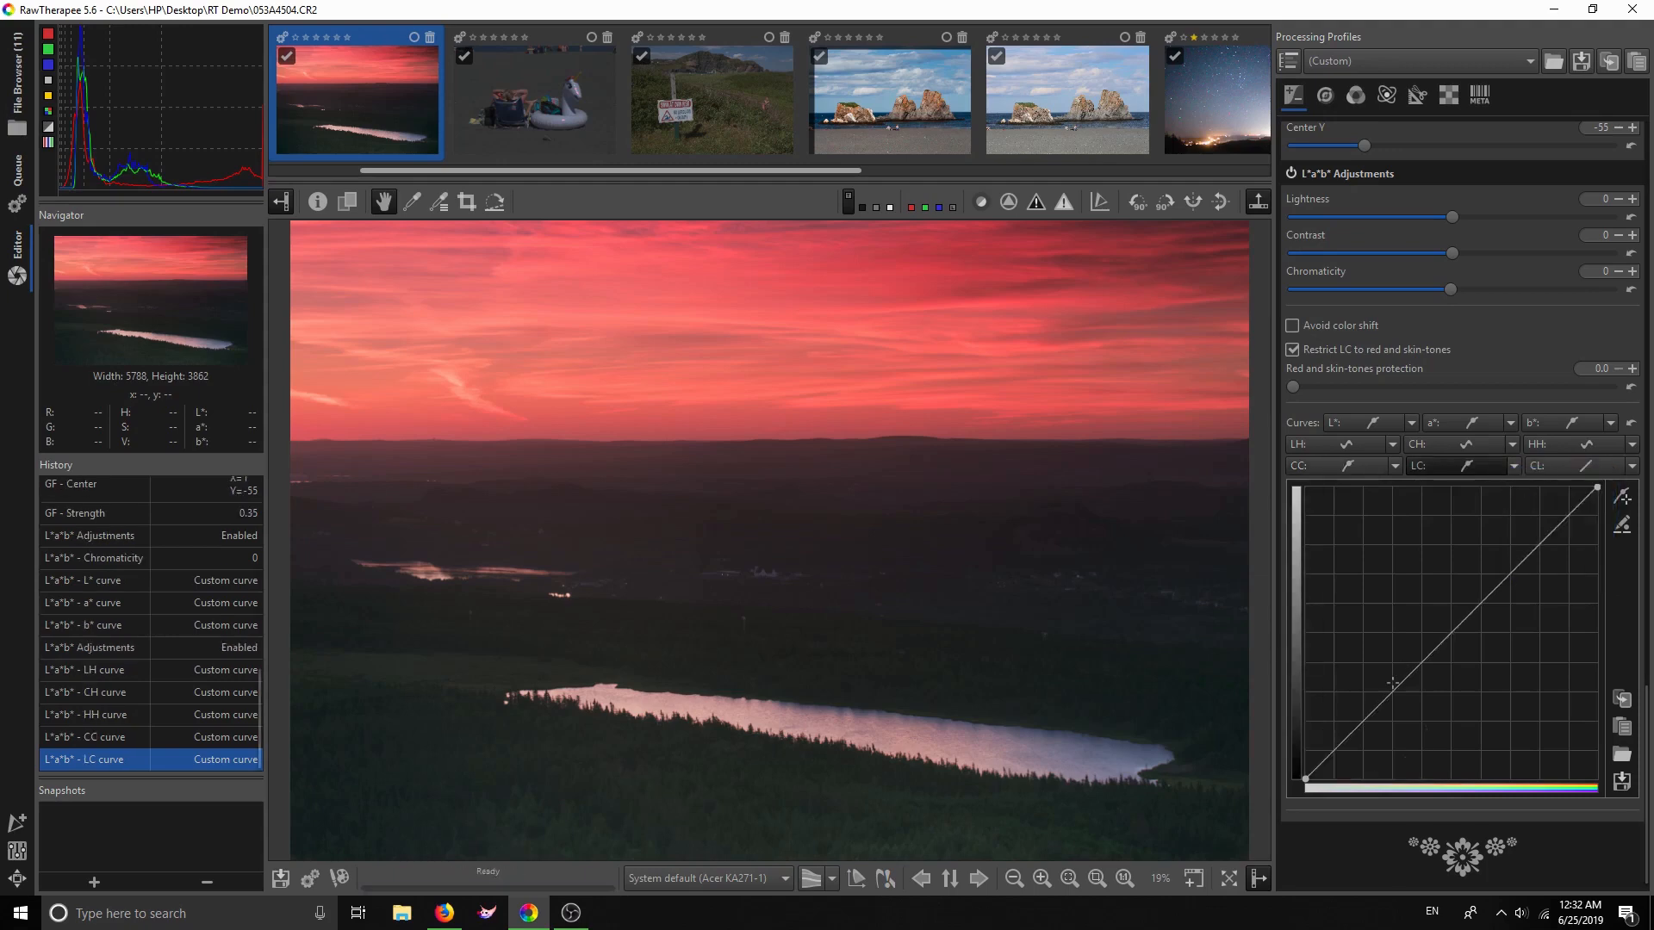
{"action": "mouse_move", "coordinate": [1417, 667]}
{"action": "left_mouse_down"}
{"action": "mouse_move", "coordinate": [1400, 658]}
{"action": "mouse_move", "coordinate": [1416, 665]}
{"action": "left_mouse_up"}
{"action": "left_click", "coordinate": [1340, 735]}
{"action": "left_click_drag", "start_coordinate": [1339, 734], "coordinate": [1346, 738]}
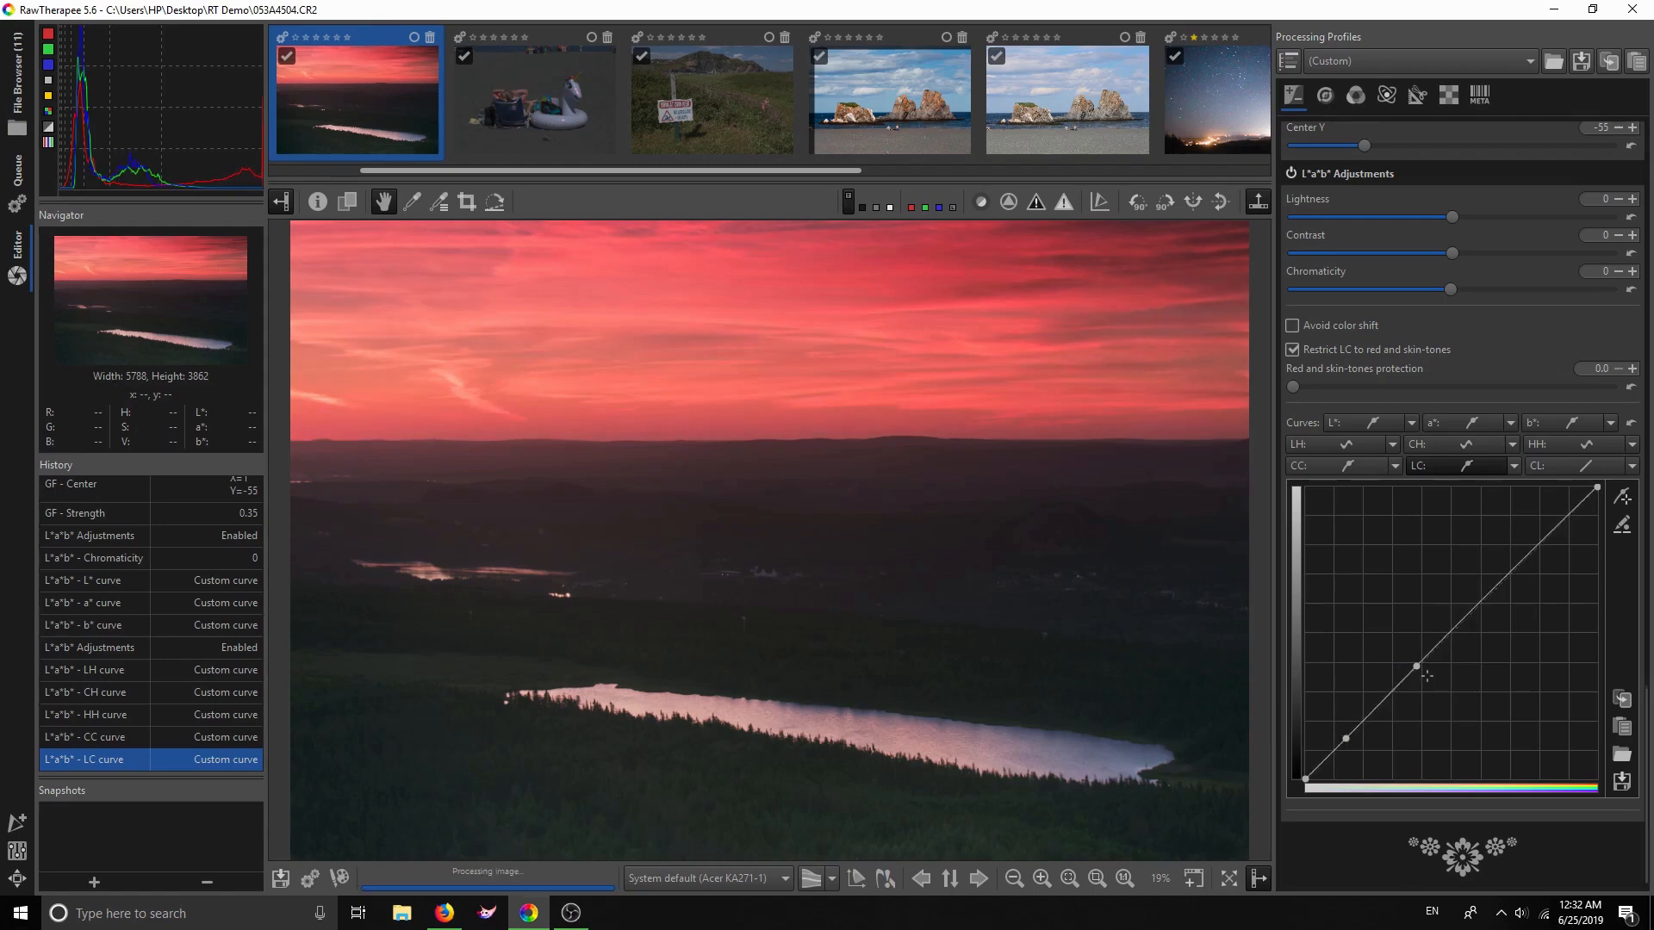
{"action": "left_click_drag", "start_coordinate": [1418, 669], "coordinate": [1417, 667]}
Set the chromaticity-by-luminance (CL) curve type to Standard
{"action": "left_click", "coordinate": [1631, 466]}
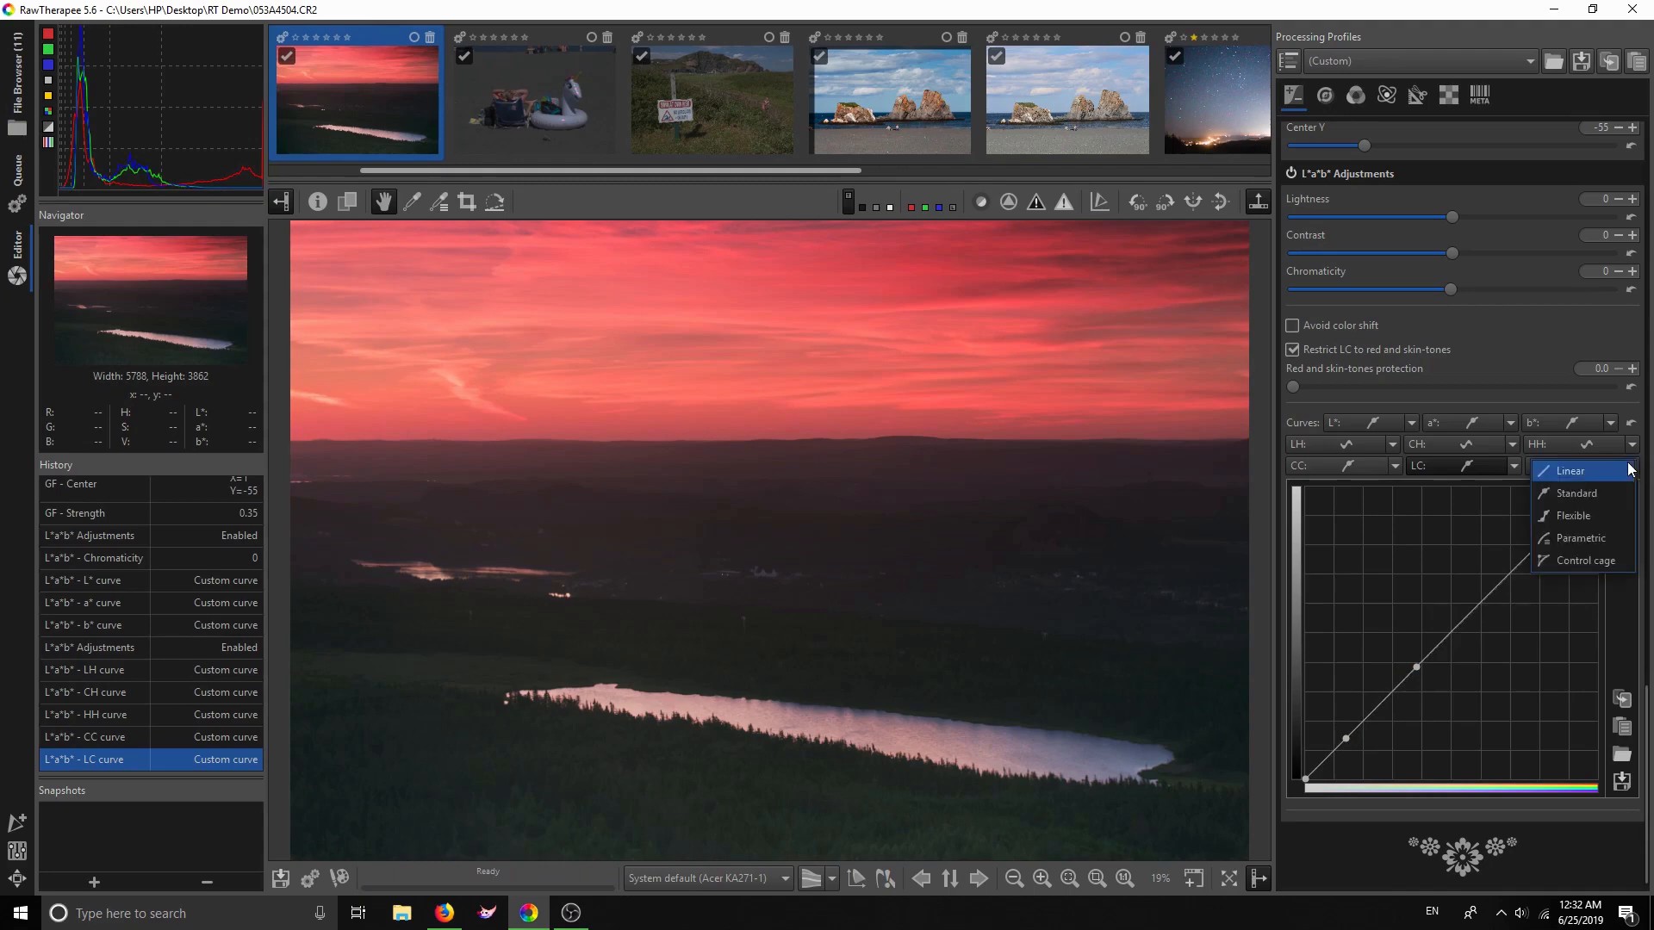
{"action": "left_click", "coordinate": [1632, 444]}
{"action": "left_click", "coordinate": [1632, 444]}
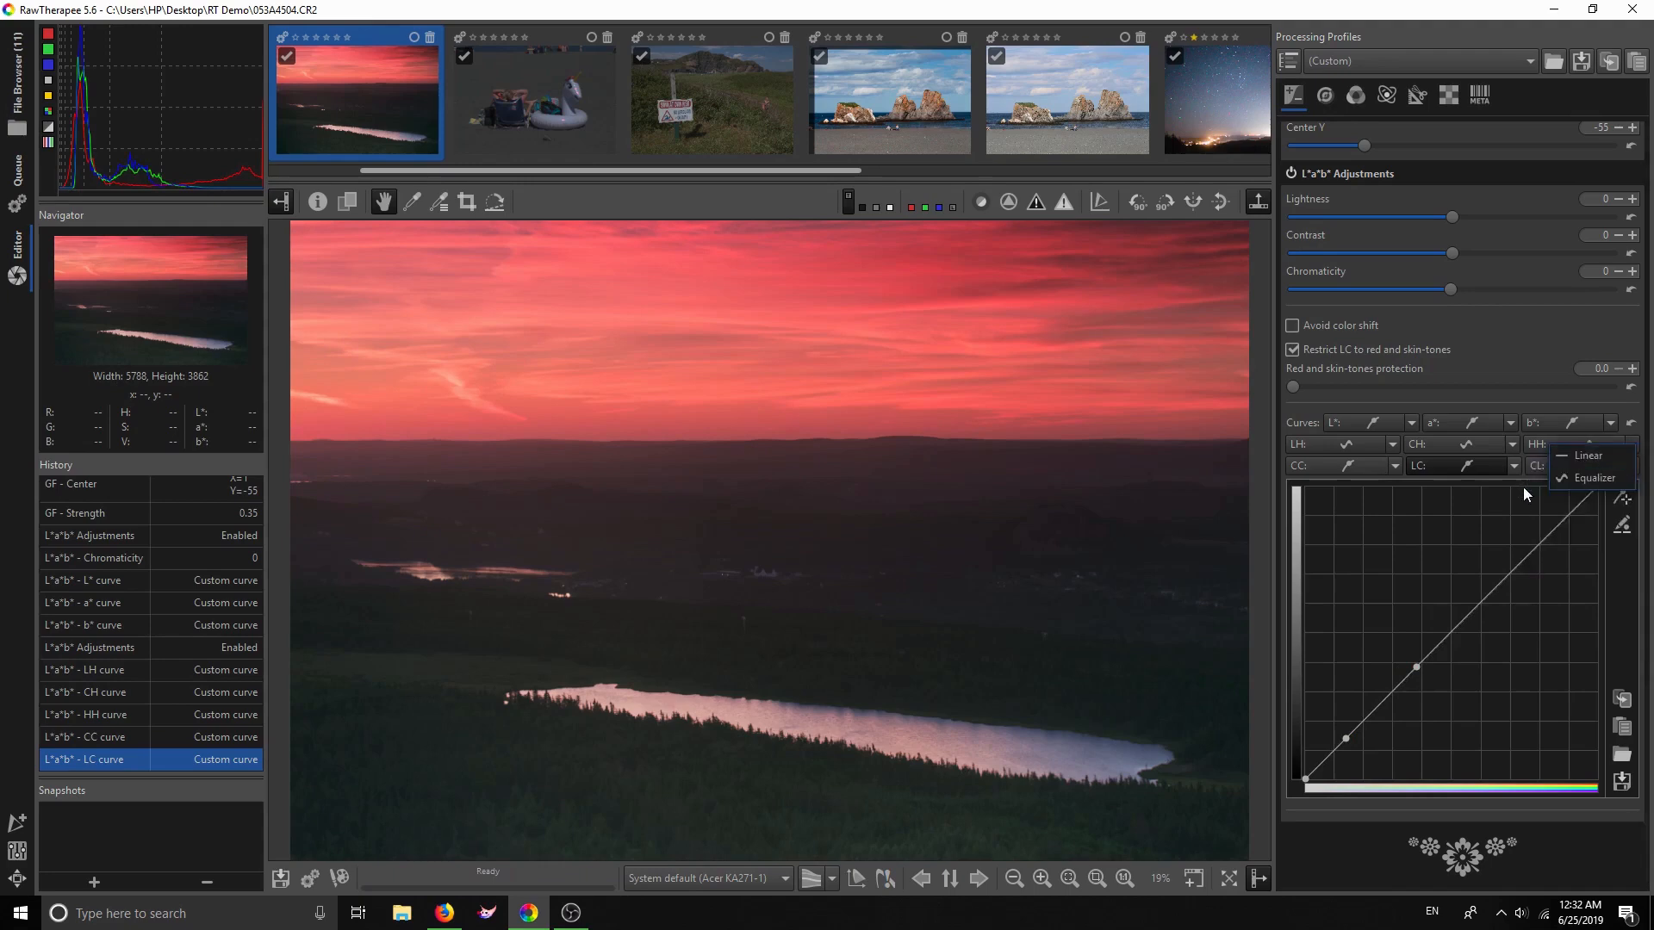
{"action": "left_click", "coordinate": [1524, 488]}
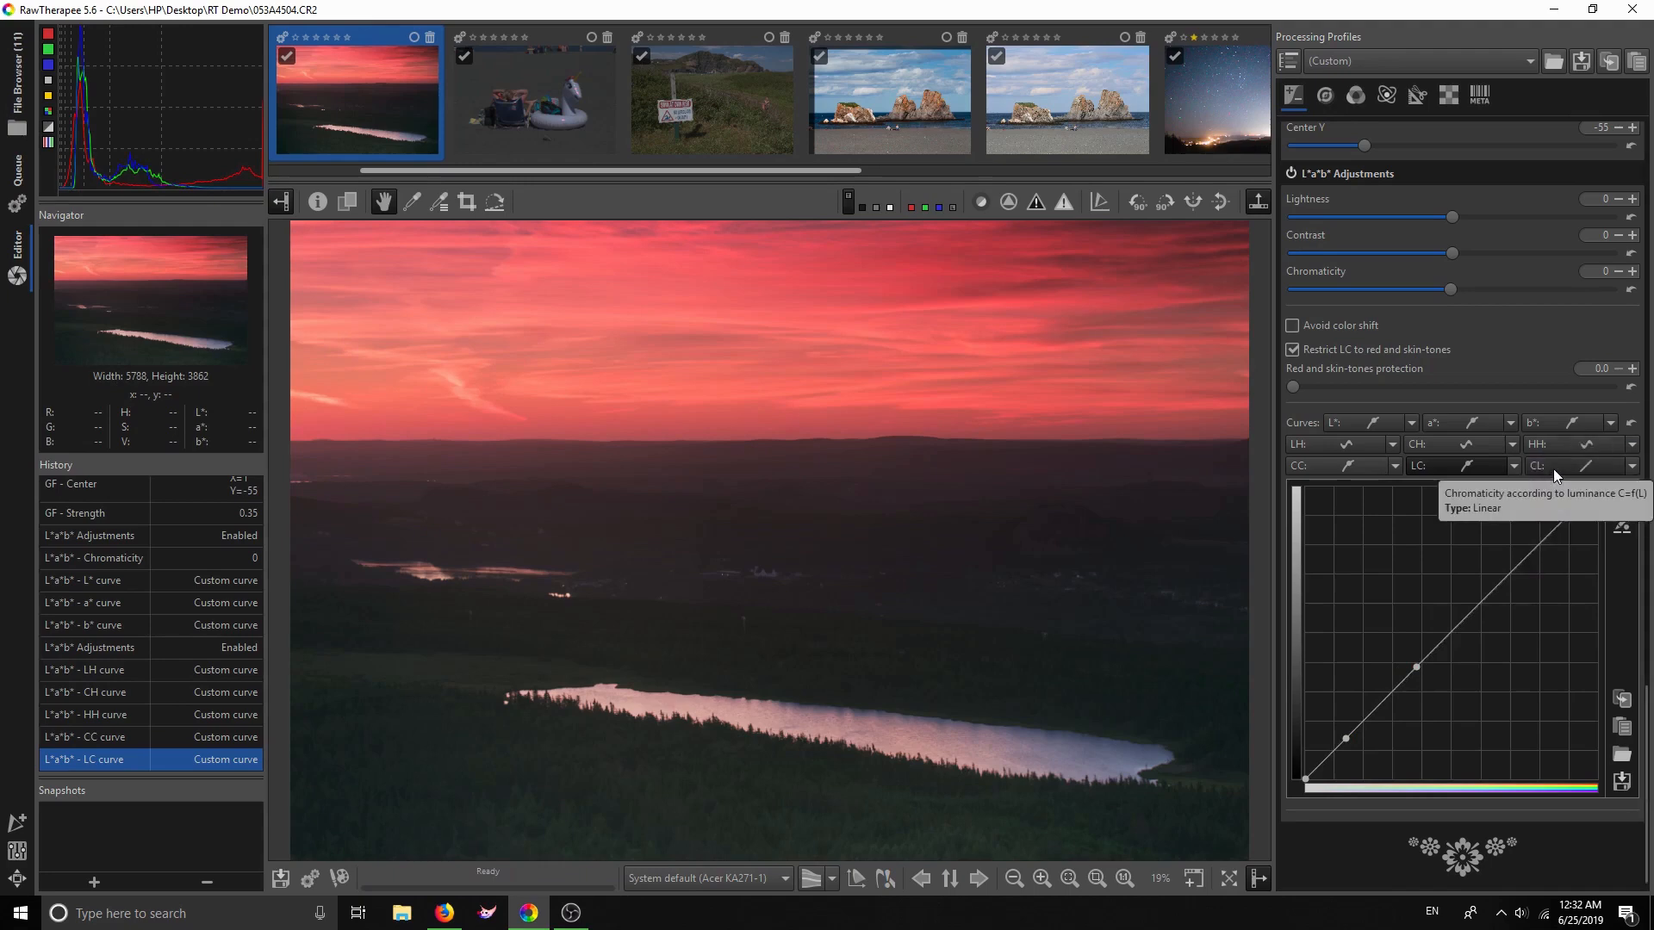
{"action": "left_click", "coordinate": [1631, 466]}
{"action": "left_click", "coordinate": [1569, 495]}
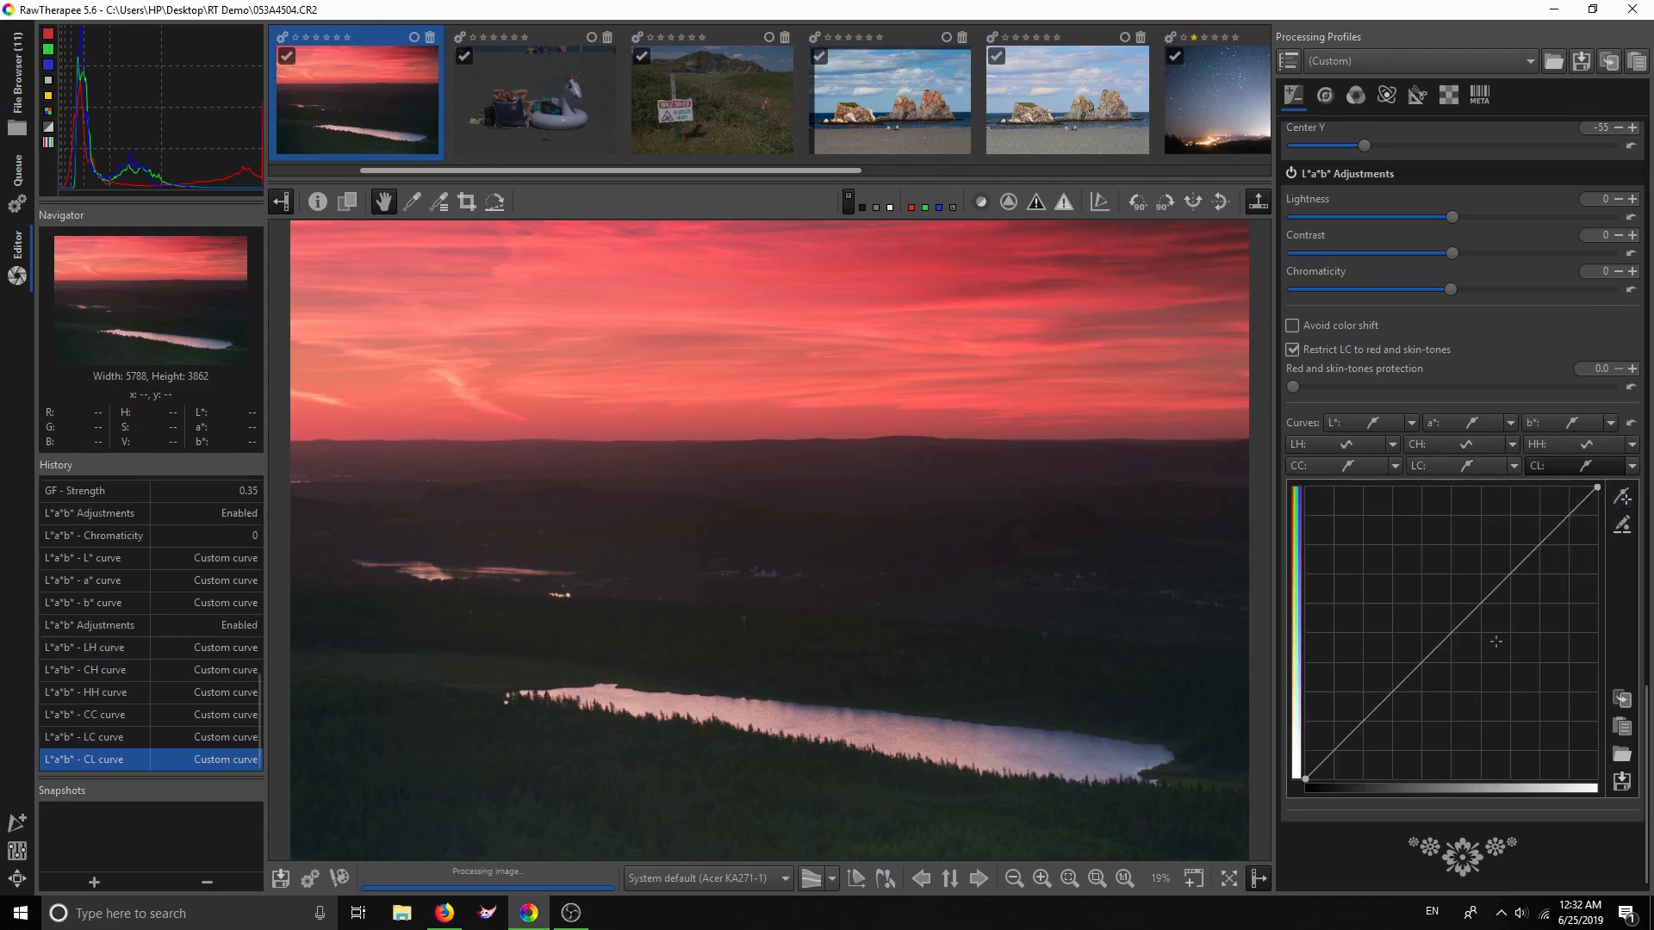
Bend the CL curve up for saturation, reset it to straight, and show the Detail settings
{"action": "left_click_drag", "start_coordinate": [1418, 653], "coordinate": [1416, 629]}
{"action": "left_click", "coordinate": [1364, 714]}
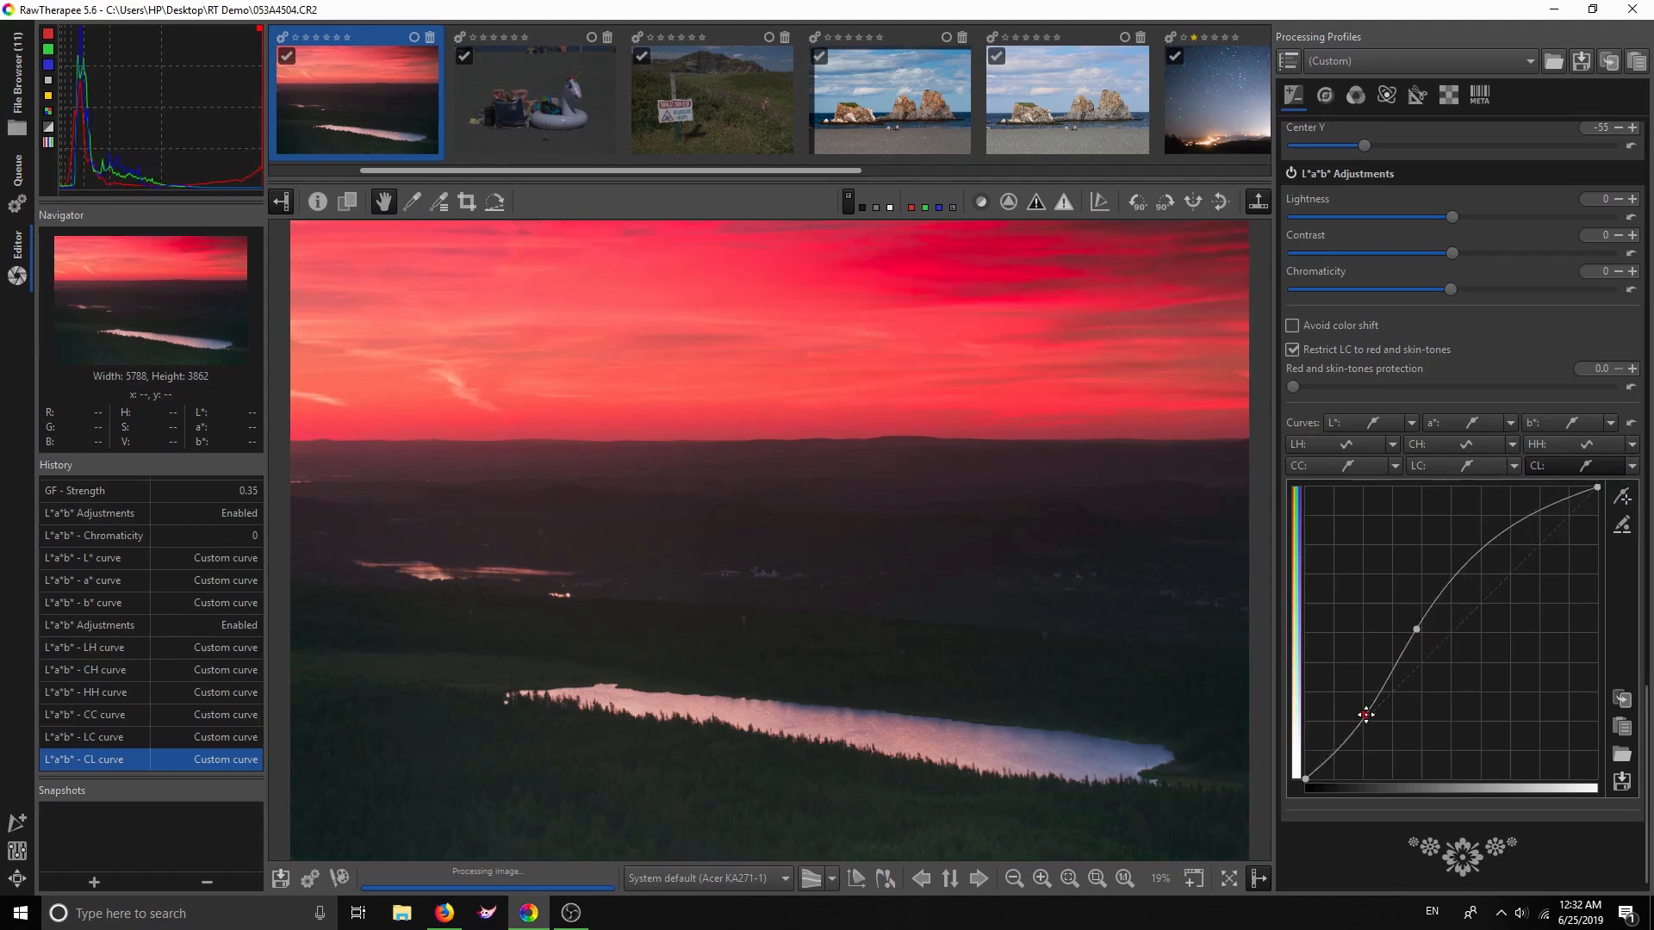
{"action": "left_click_drag", "start_coordinate": [1420, 632], "coordinate": [1426, 638]}
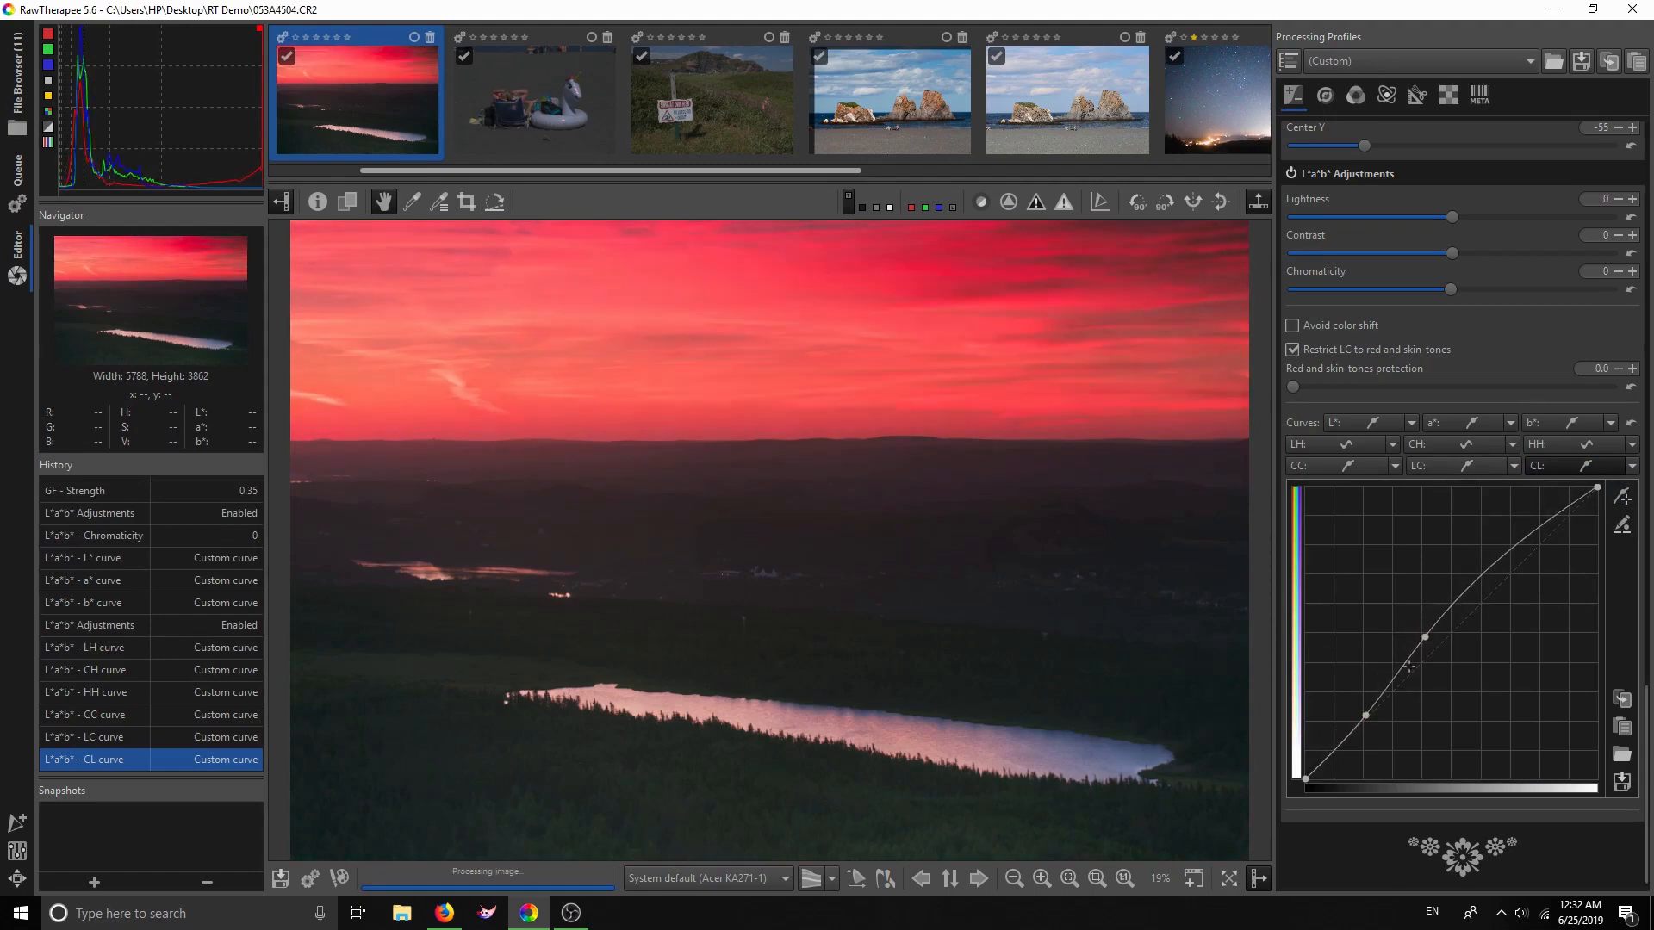
{"action": "left_click_drag", "start_coordinate": [1364, 717], "coordinate": [1361, 733]}
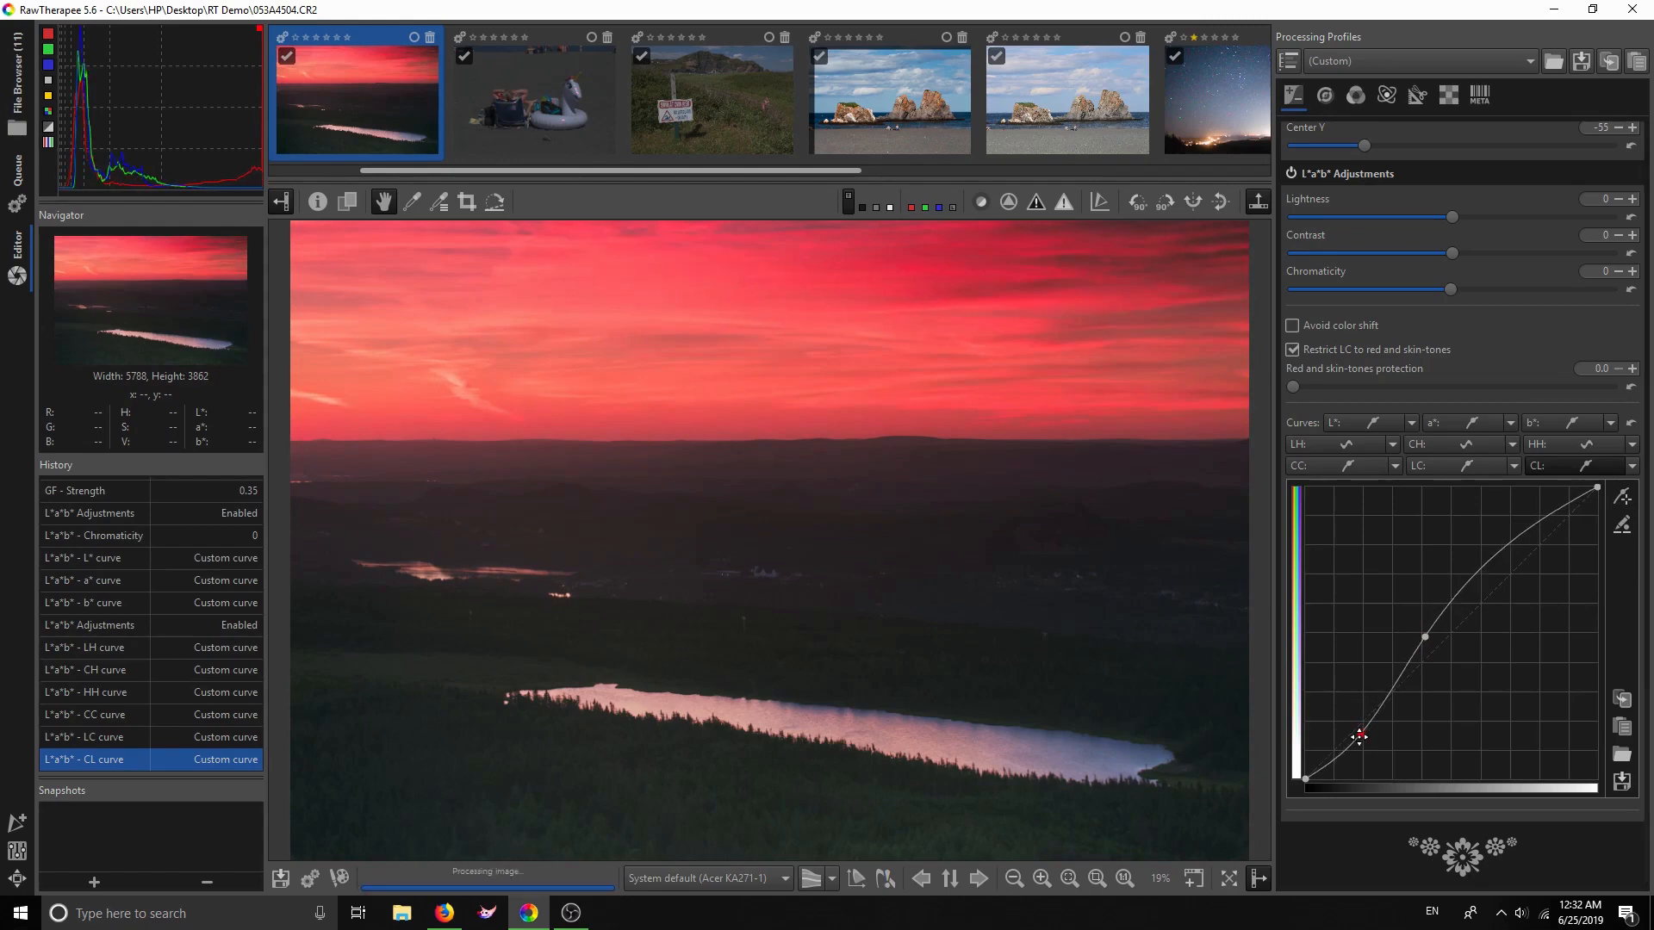
{"action": "left_click", "coordinate": [1630, 423]}
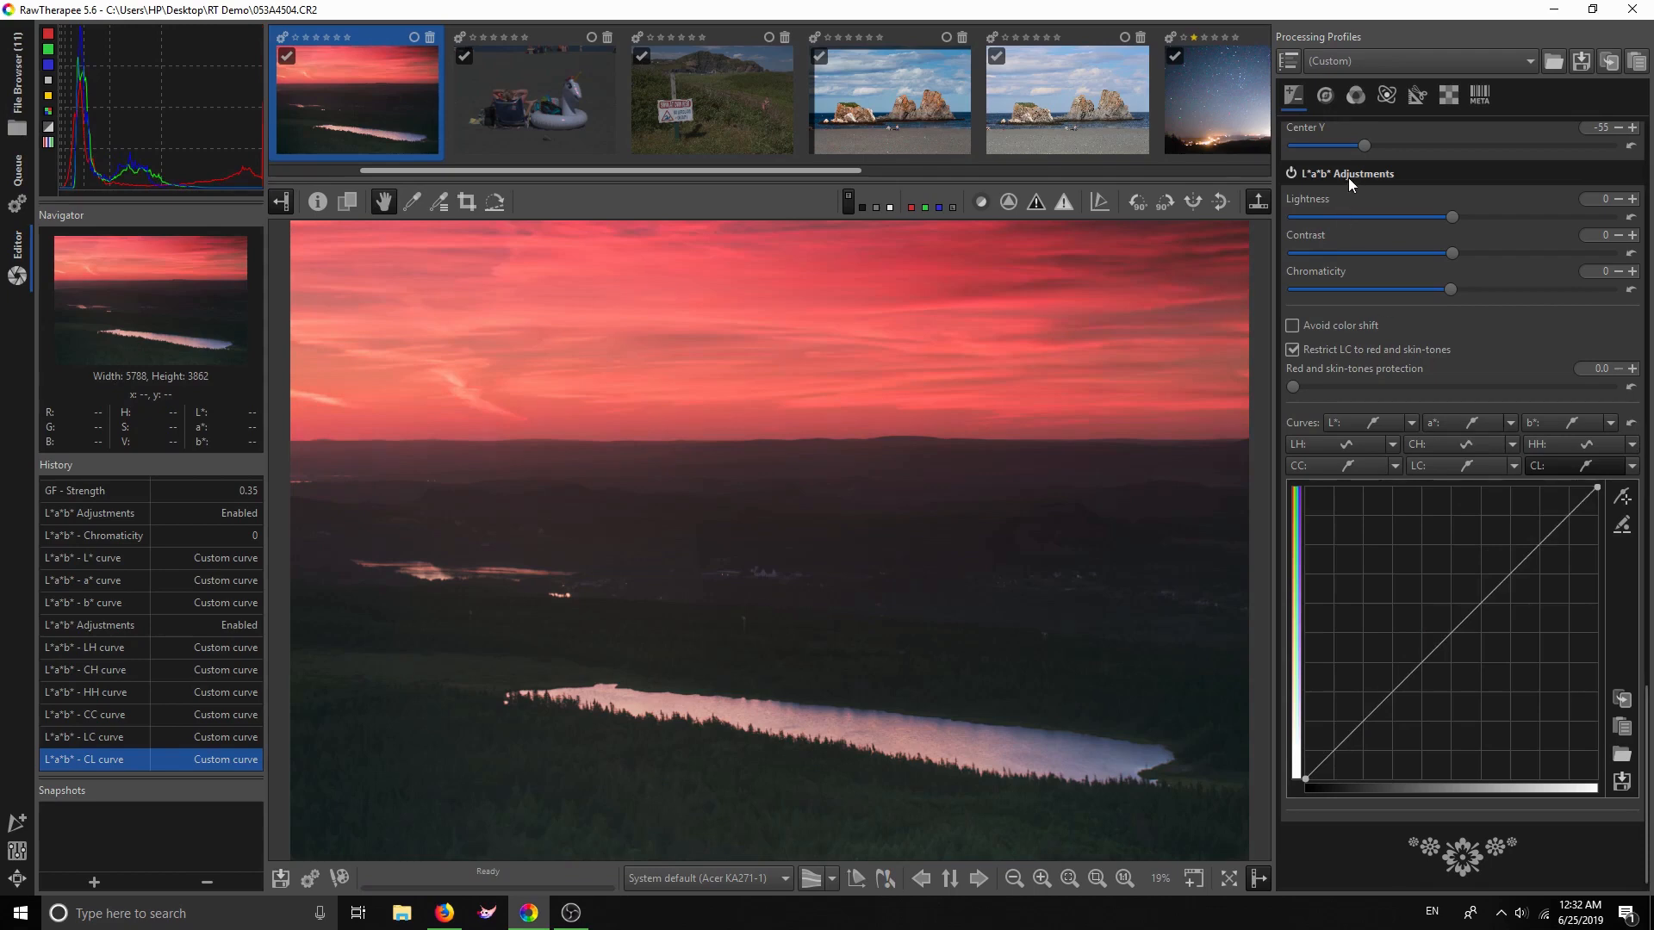
{"action": "left_click", "coordinate": [1325, 96]}
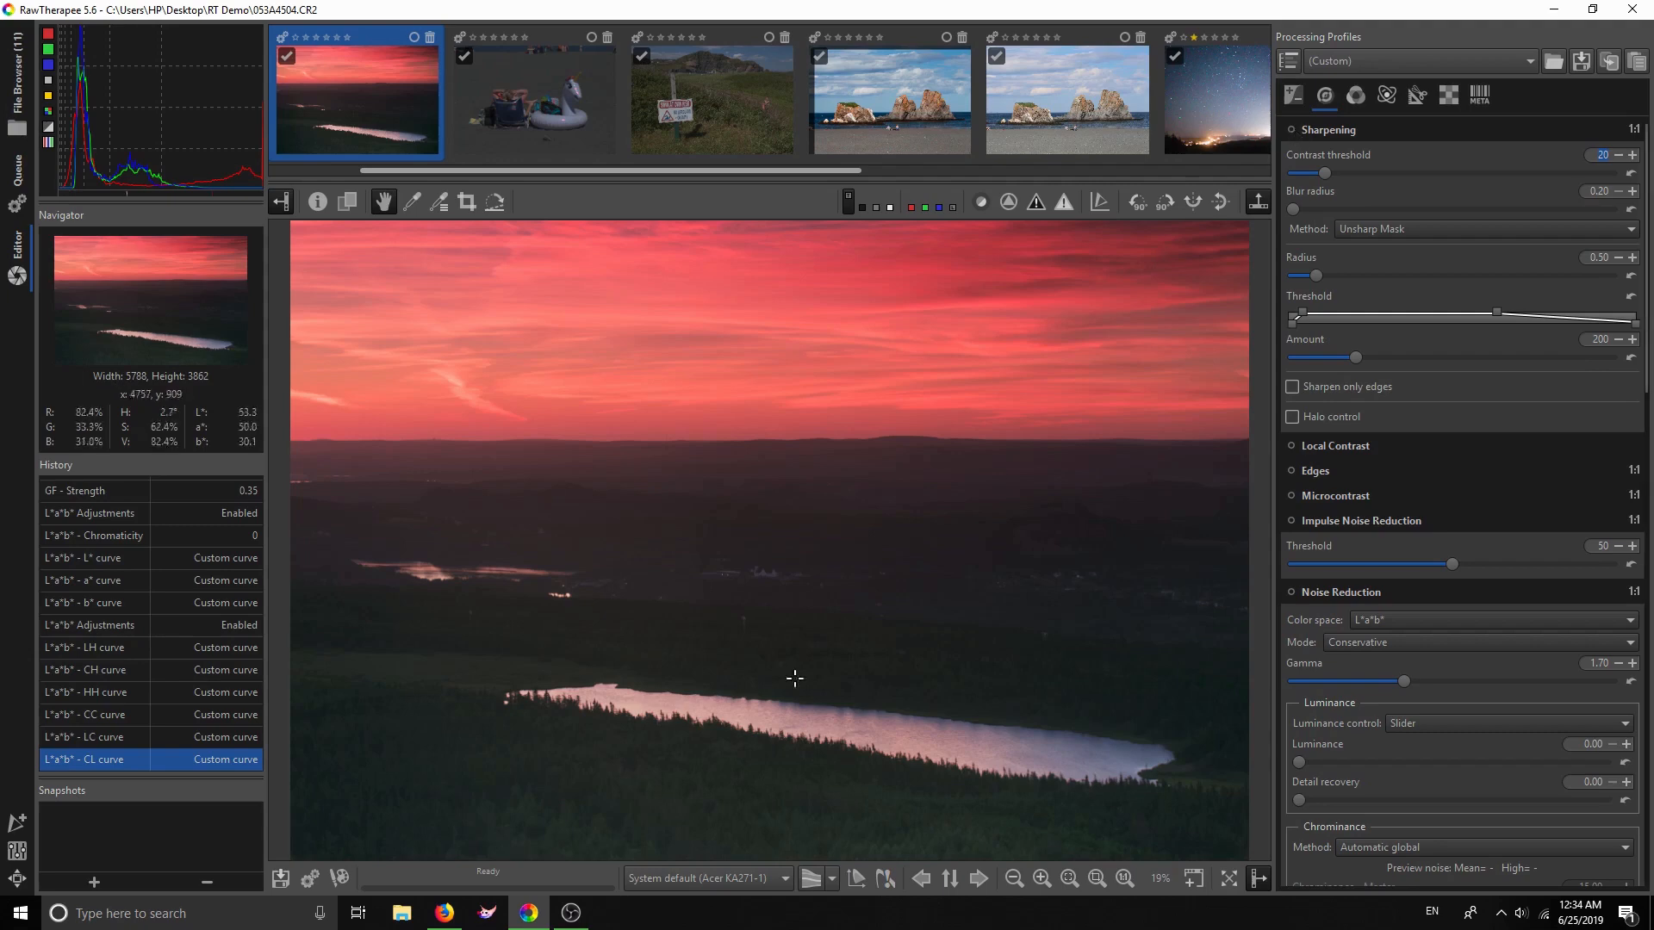
{"action": "scroll", "coordinate": [718, 732], "scroll_direction": "up", "scroll_amount": 1}
Briefly check the focus mask, then show the sharpening contrast mask in the preview
{"action": "scroll", "coordinate": [718, 732], "scroll_direction": "up", "scroll_amount": 5}
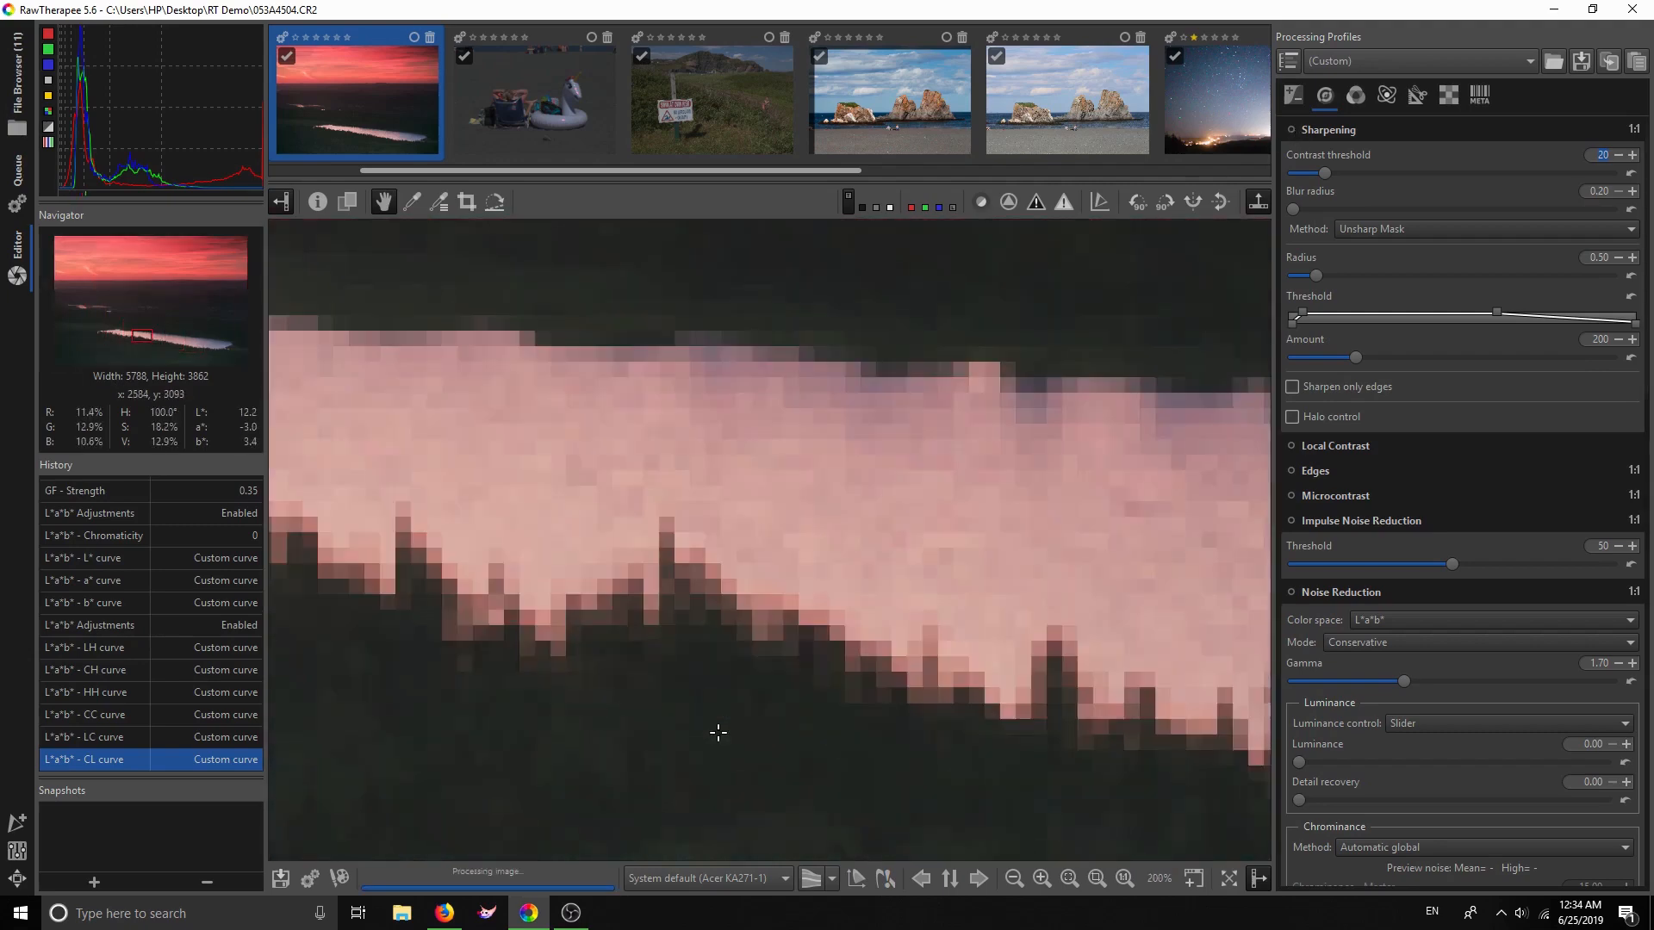
{"action": "scroll", "coordinate": [718, 732], "scroll_direction": "down", "scroll_amount": 1}
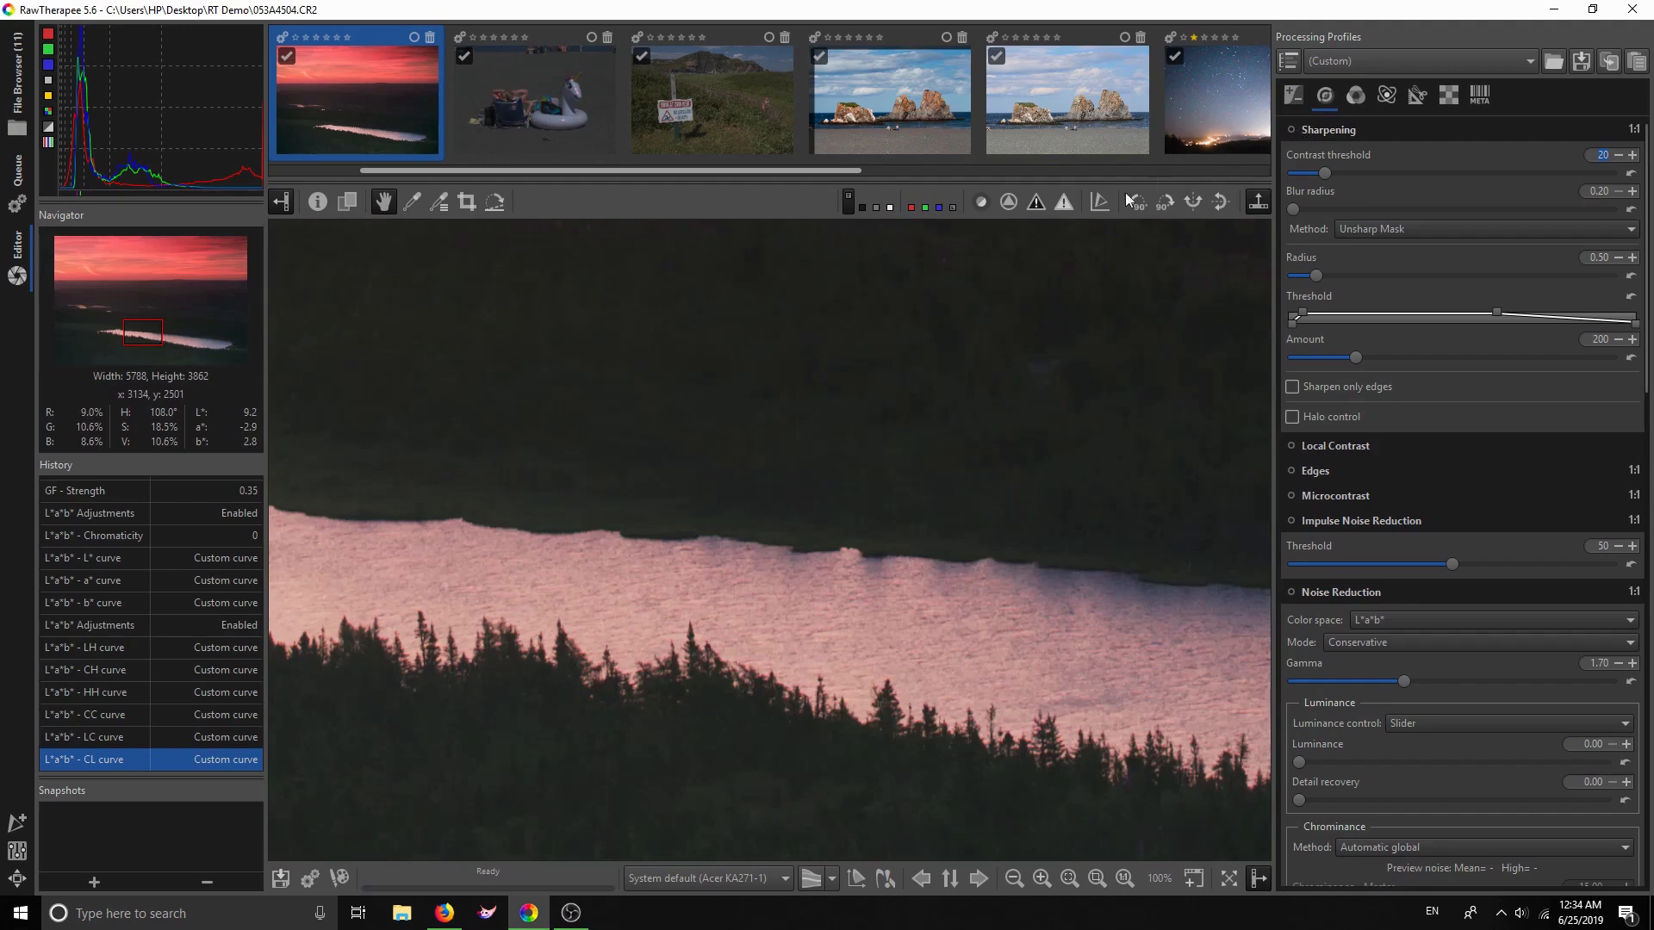
{"action": "left_click", "coordinate": [977, 206]}
{"action": "left_click", "coordinate": [977, 207]}
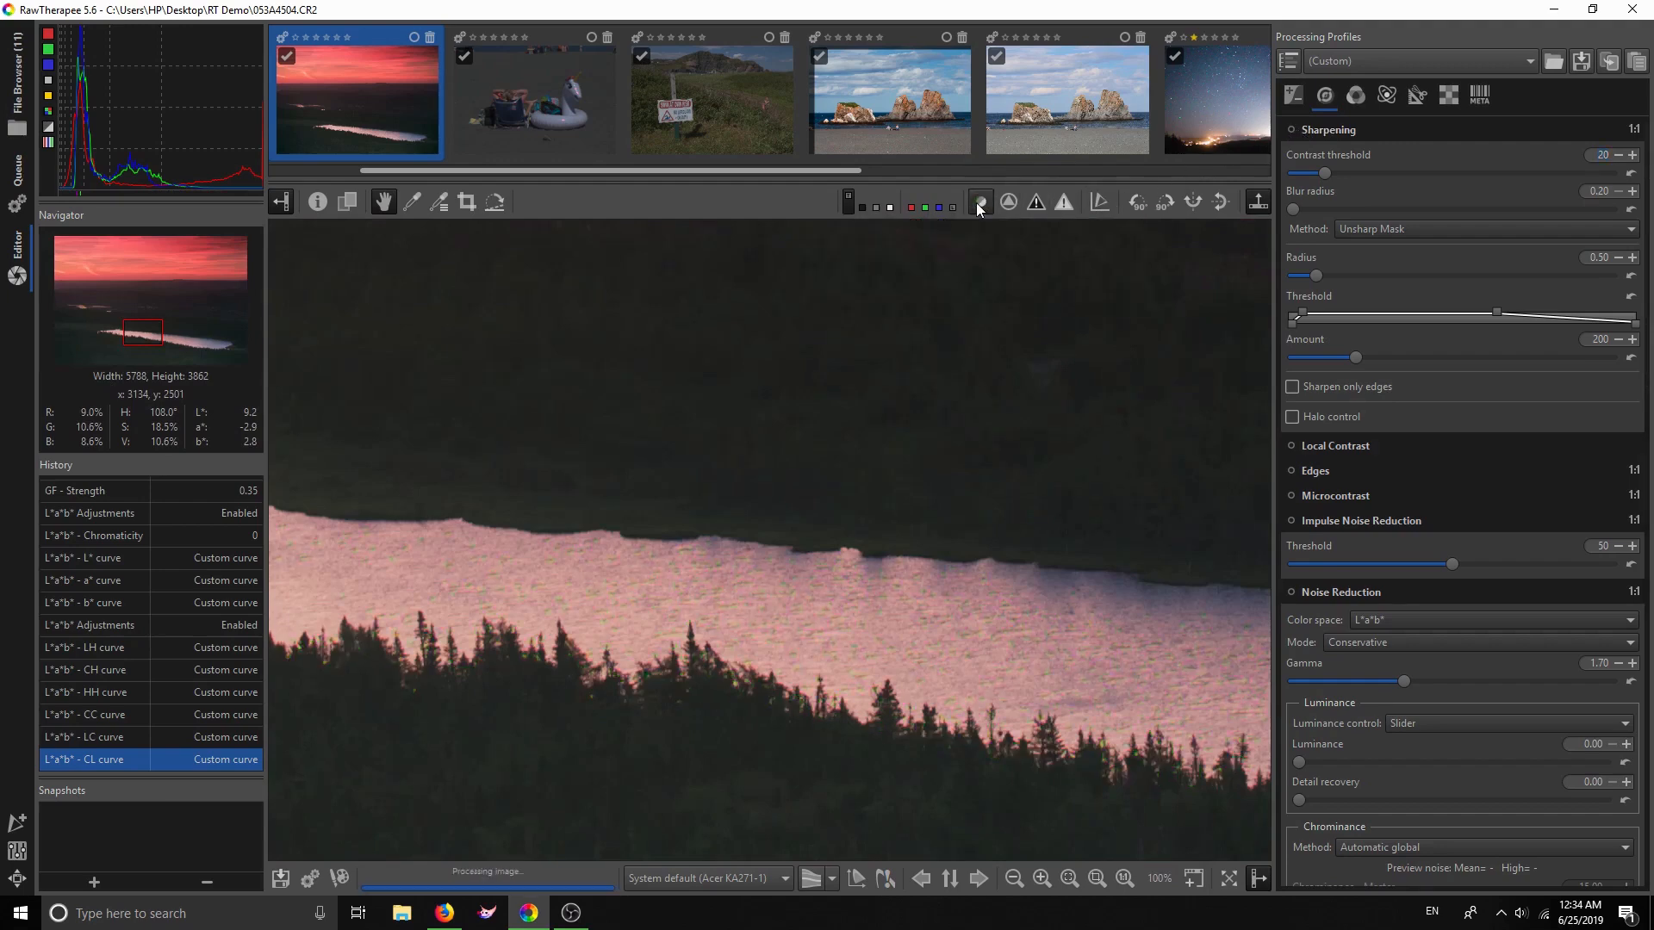
{"action": "left_click", "coordinate": [979, 208]}
{"action": "left_click", "coordinate": [979, 208]}
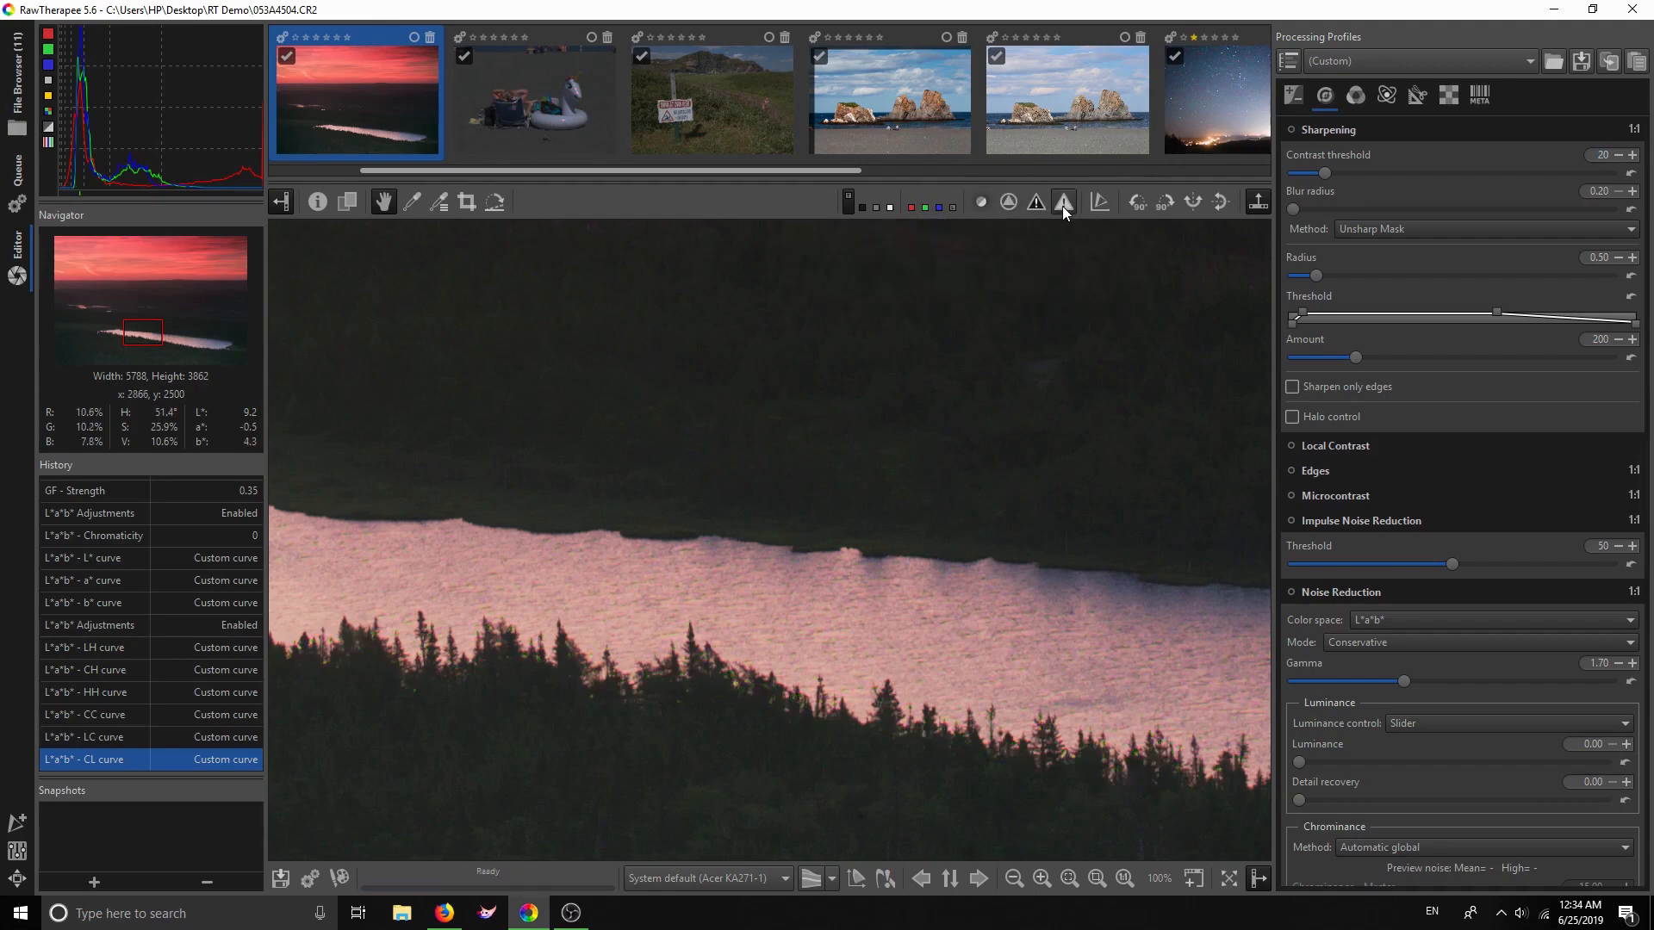
{"action": "left_click", "coordinate": [1009, 203]}
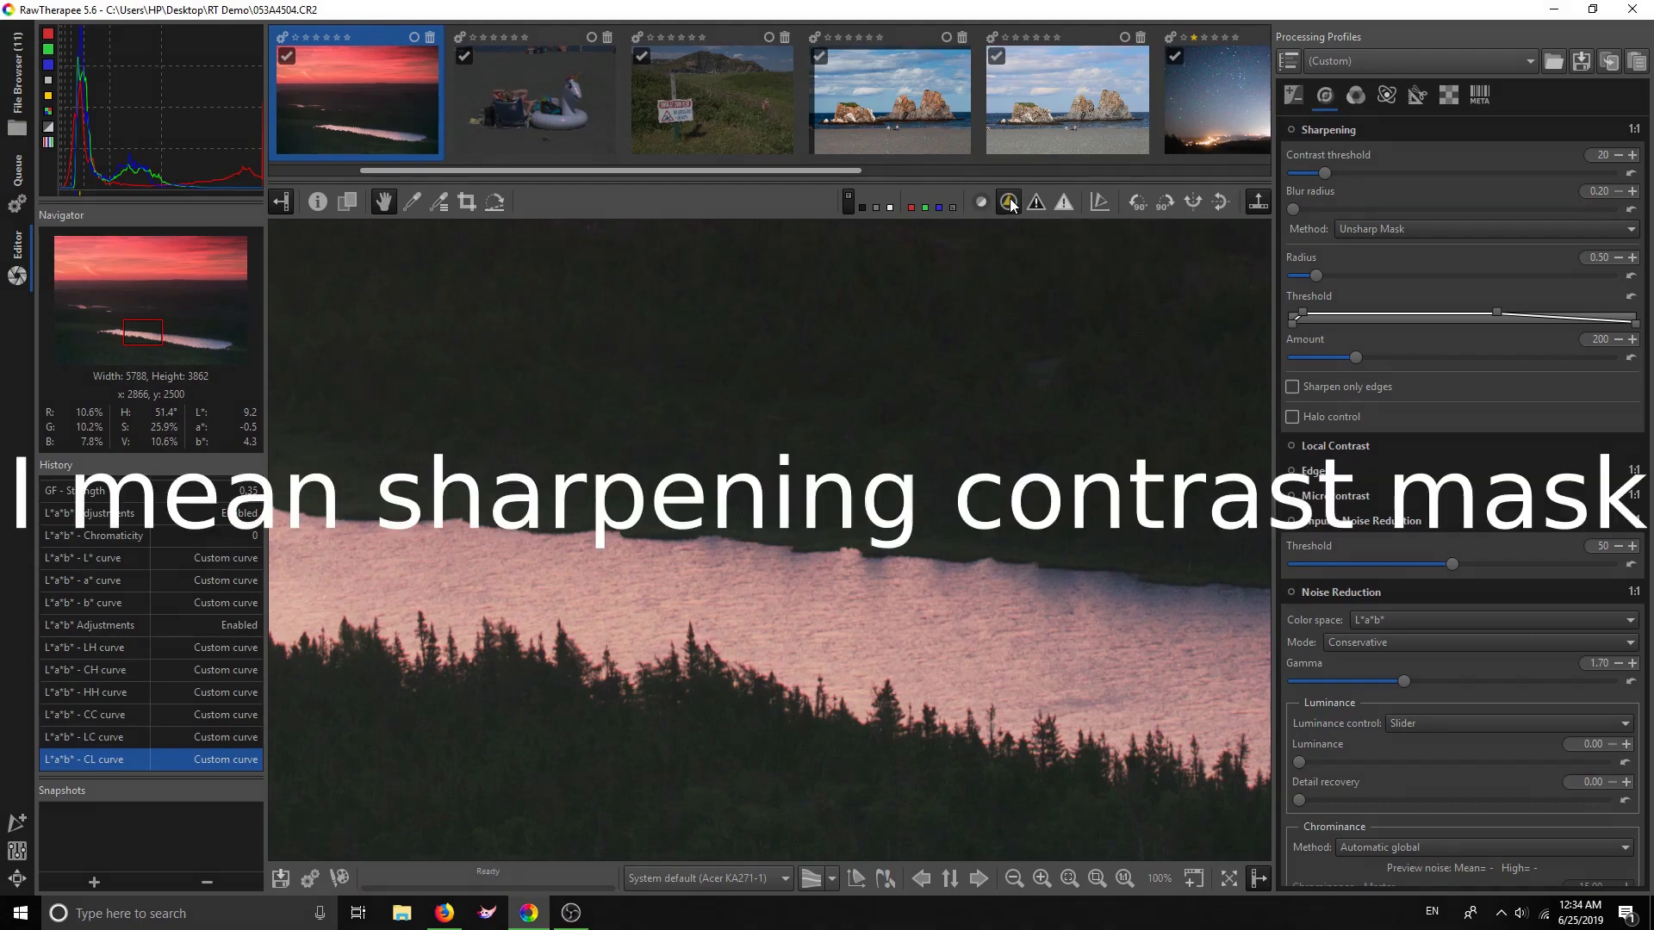
Enable Unsharp Mask sharpening with contrast threshold 17, comparing it on and off
{"action": "left_click", "coordinate": [1291, 130]}
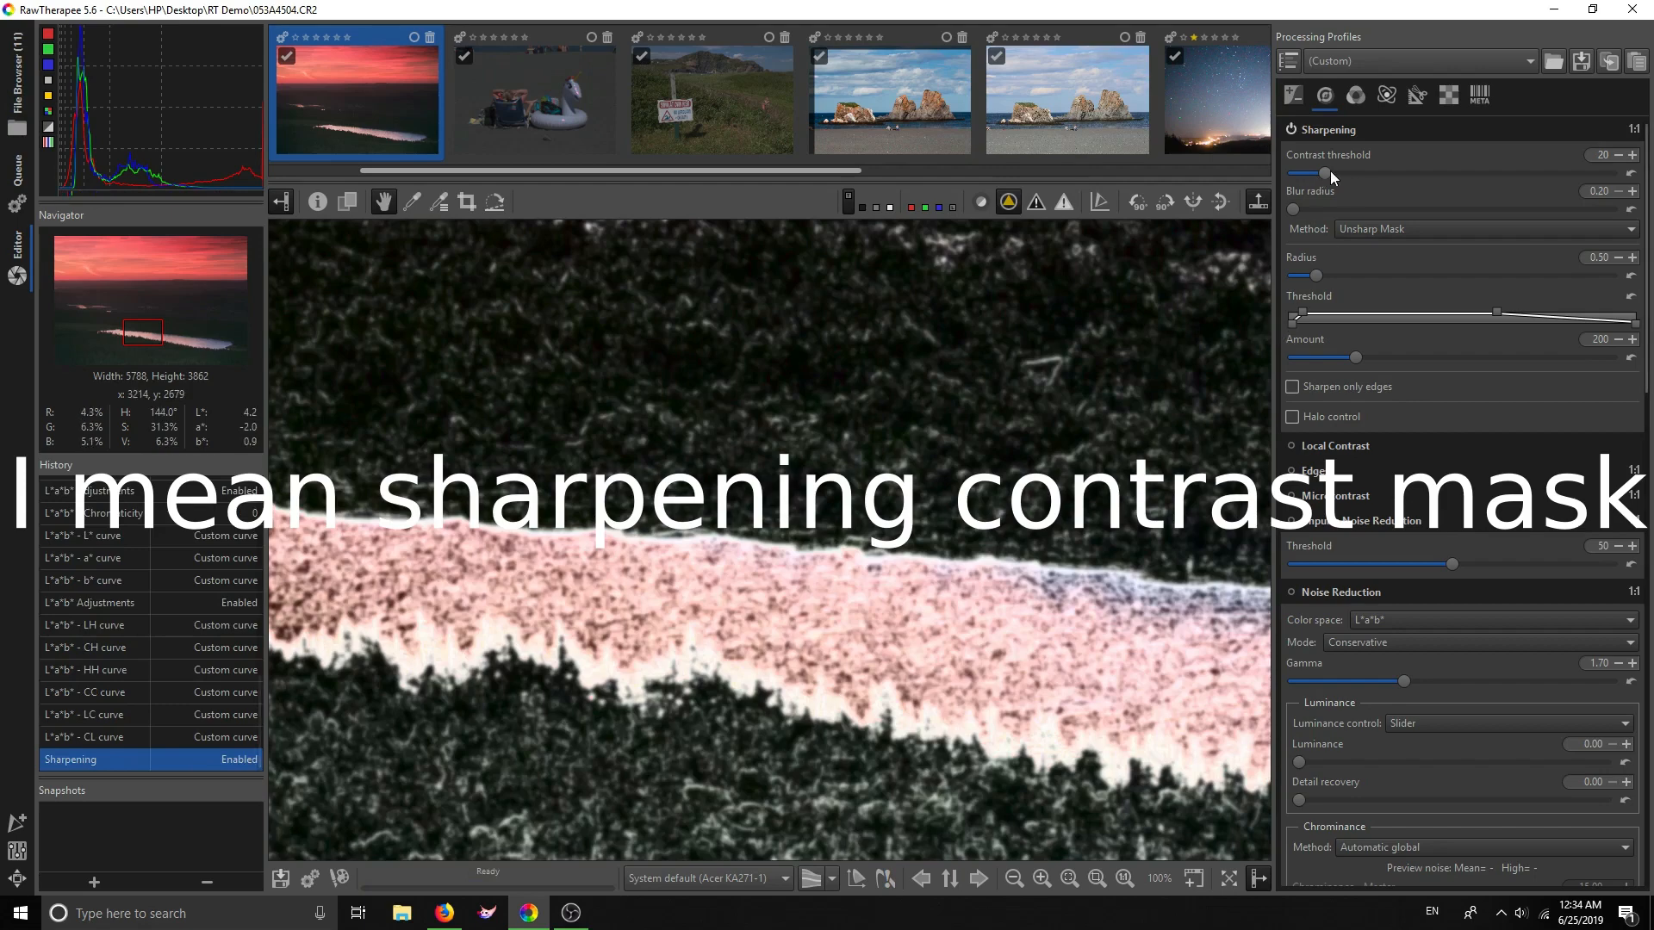
{"action": "left_click_drag", "start_coordinate": [1325, 173], "coordinate": [1317, 173]}
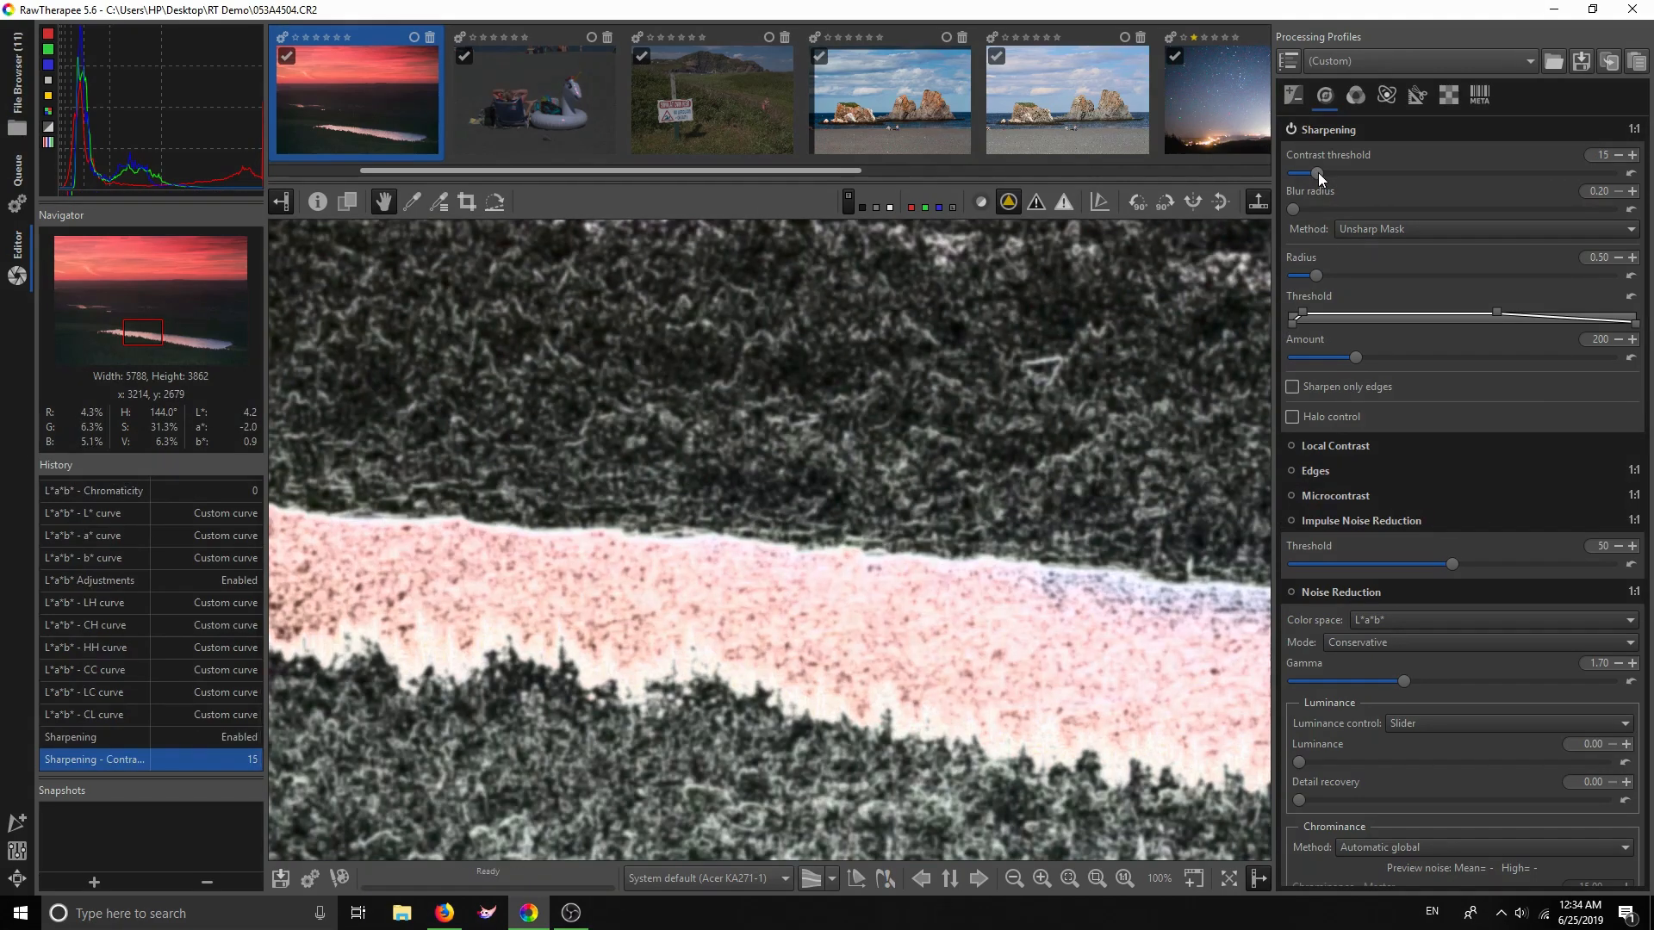
{"action": "left_click_drag", "start_coordinate": [1316, 174], "coordinate": [1318, 174]}
{"action": "left_click", "coordinate": [1290, 130]}
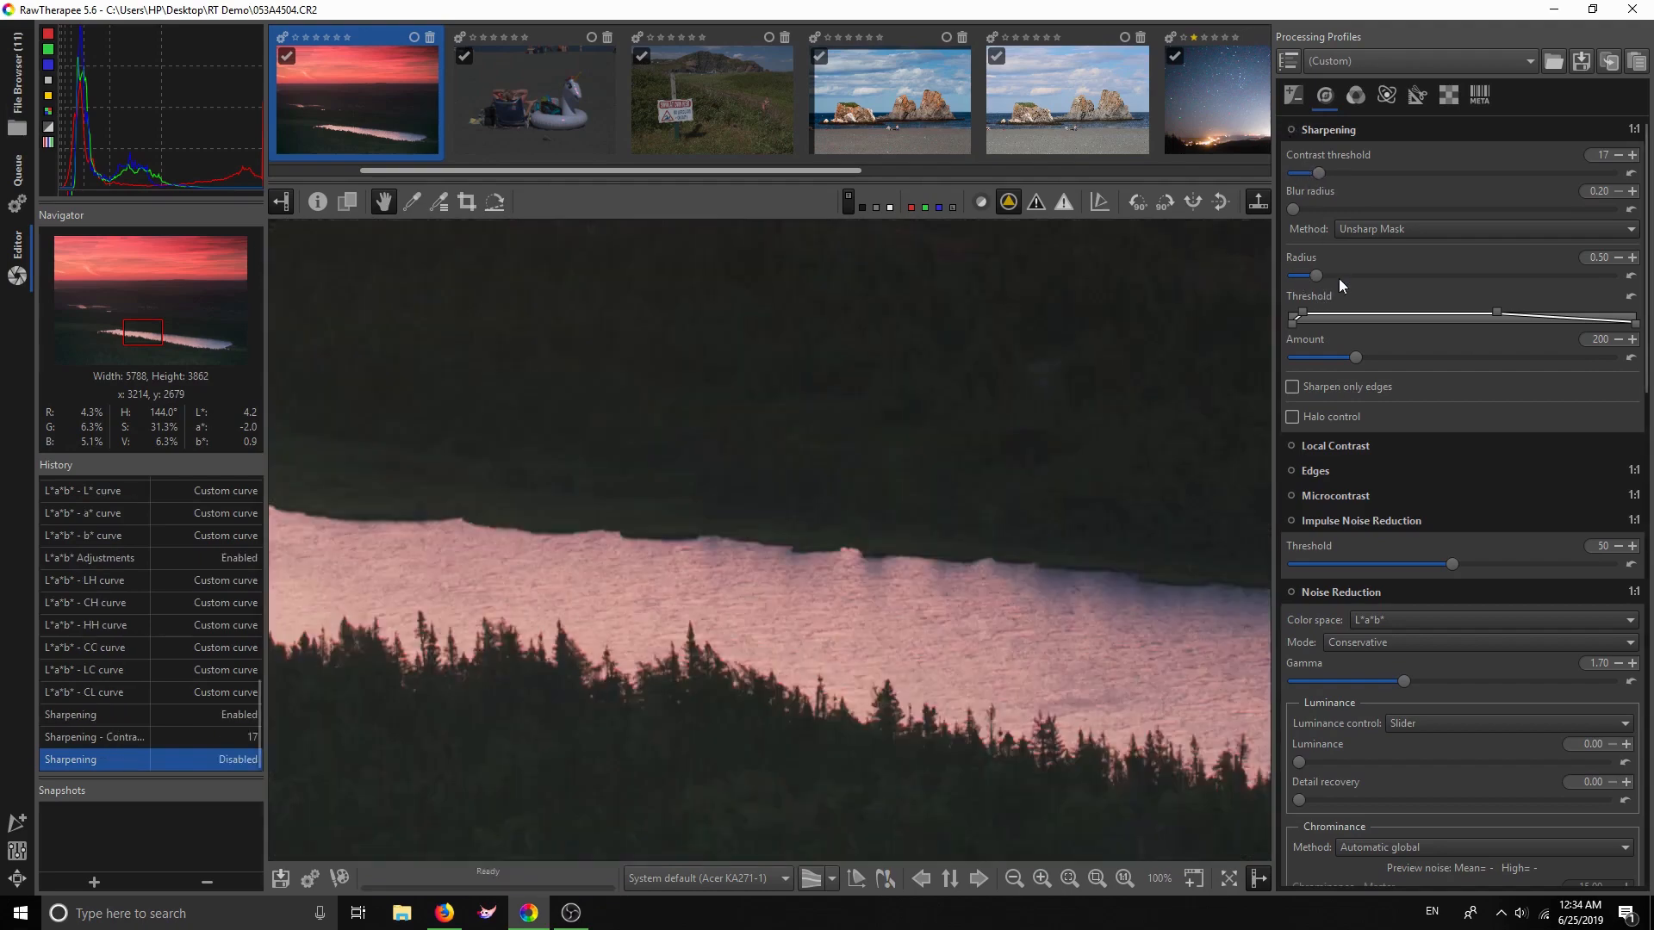
{"action": "left_click", "coordinate": [1291, 129]}
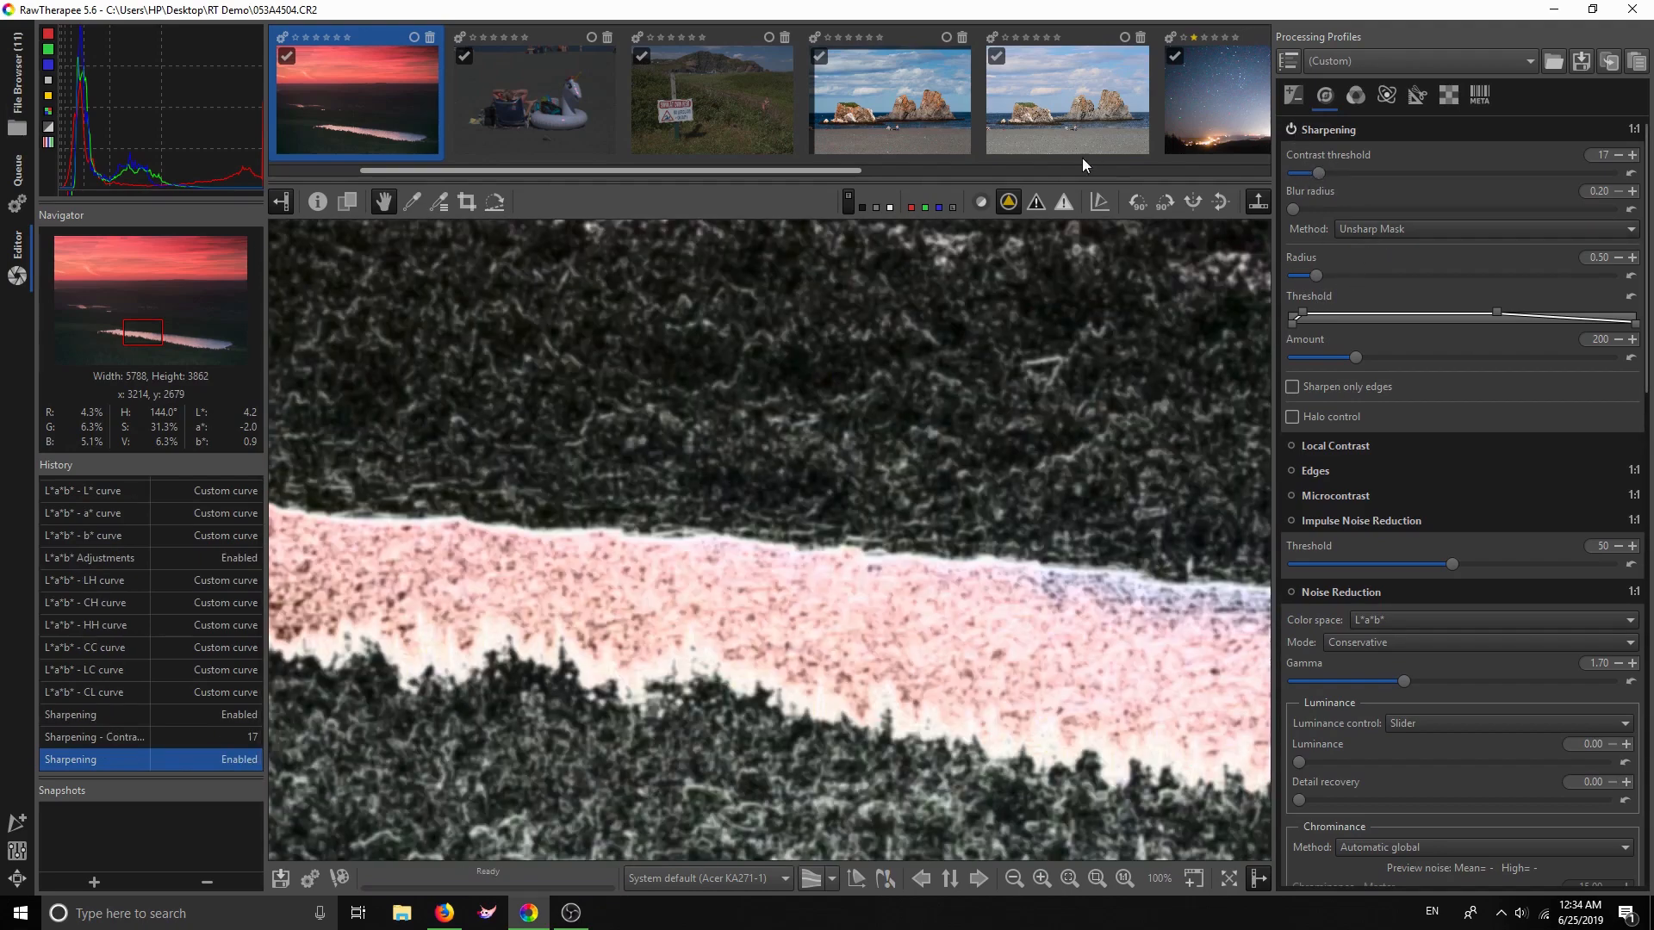
{"action": "left_click", "coordinate": [1008, 202]}
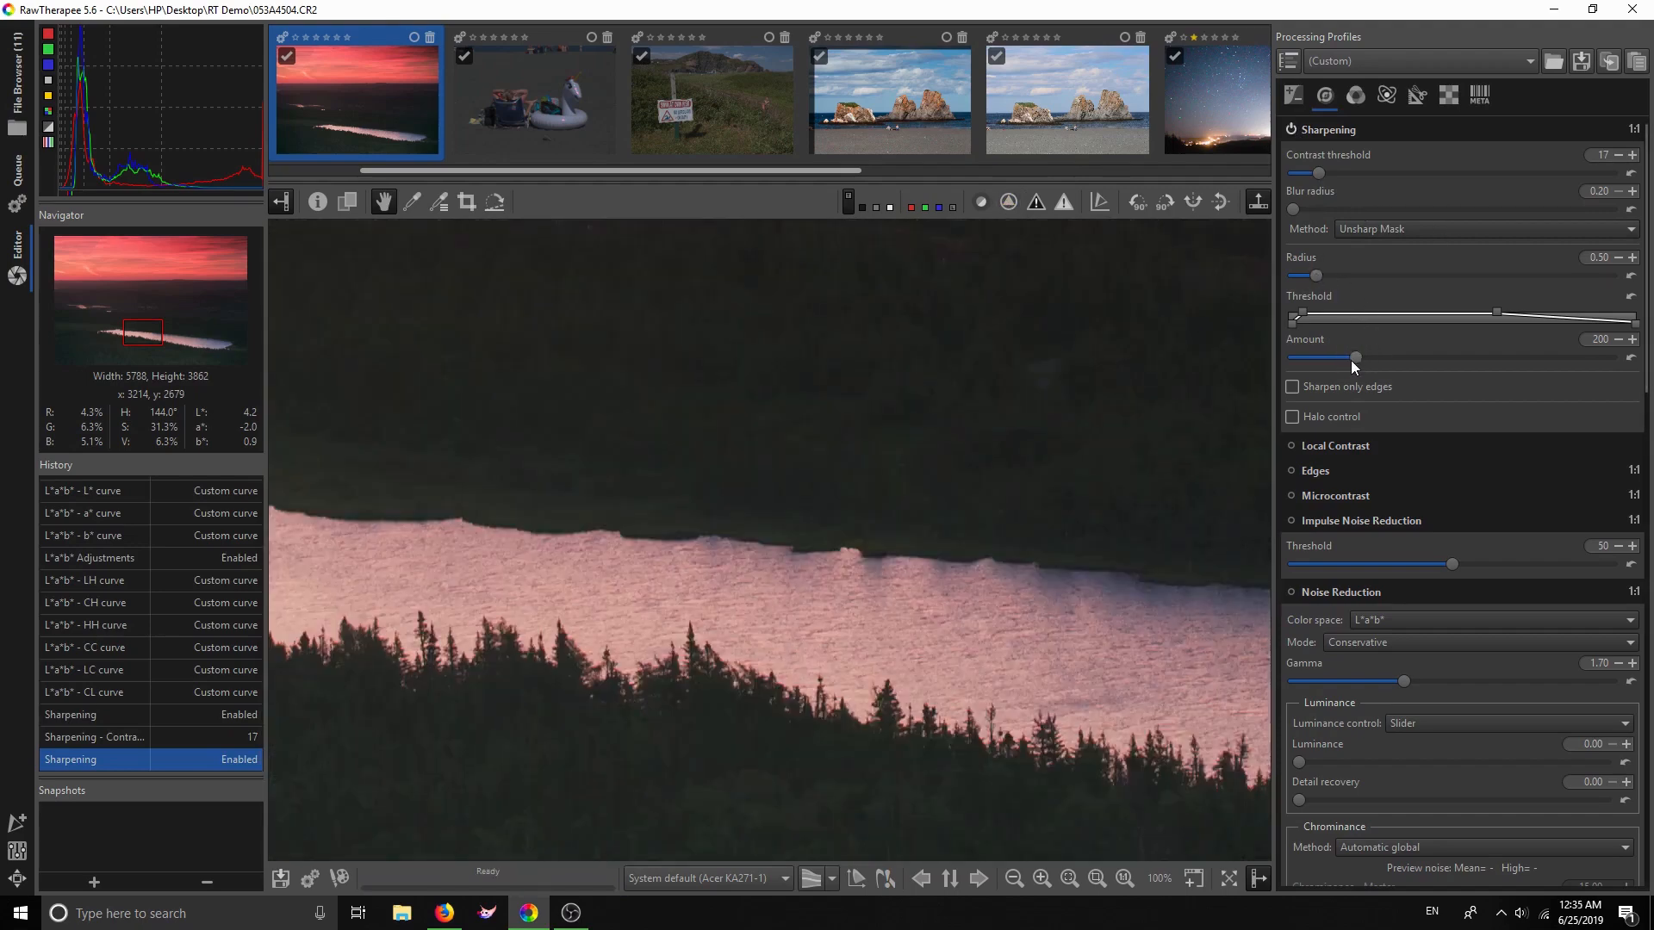
Enable sharpening halo control and lower the sharpening Amount to 180
{"action": "left_click", "coordinate": [1293, 416]}
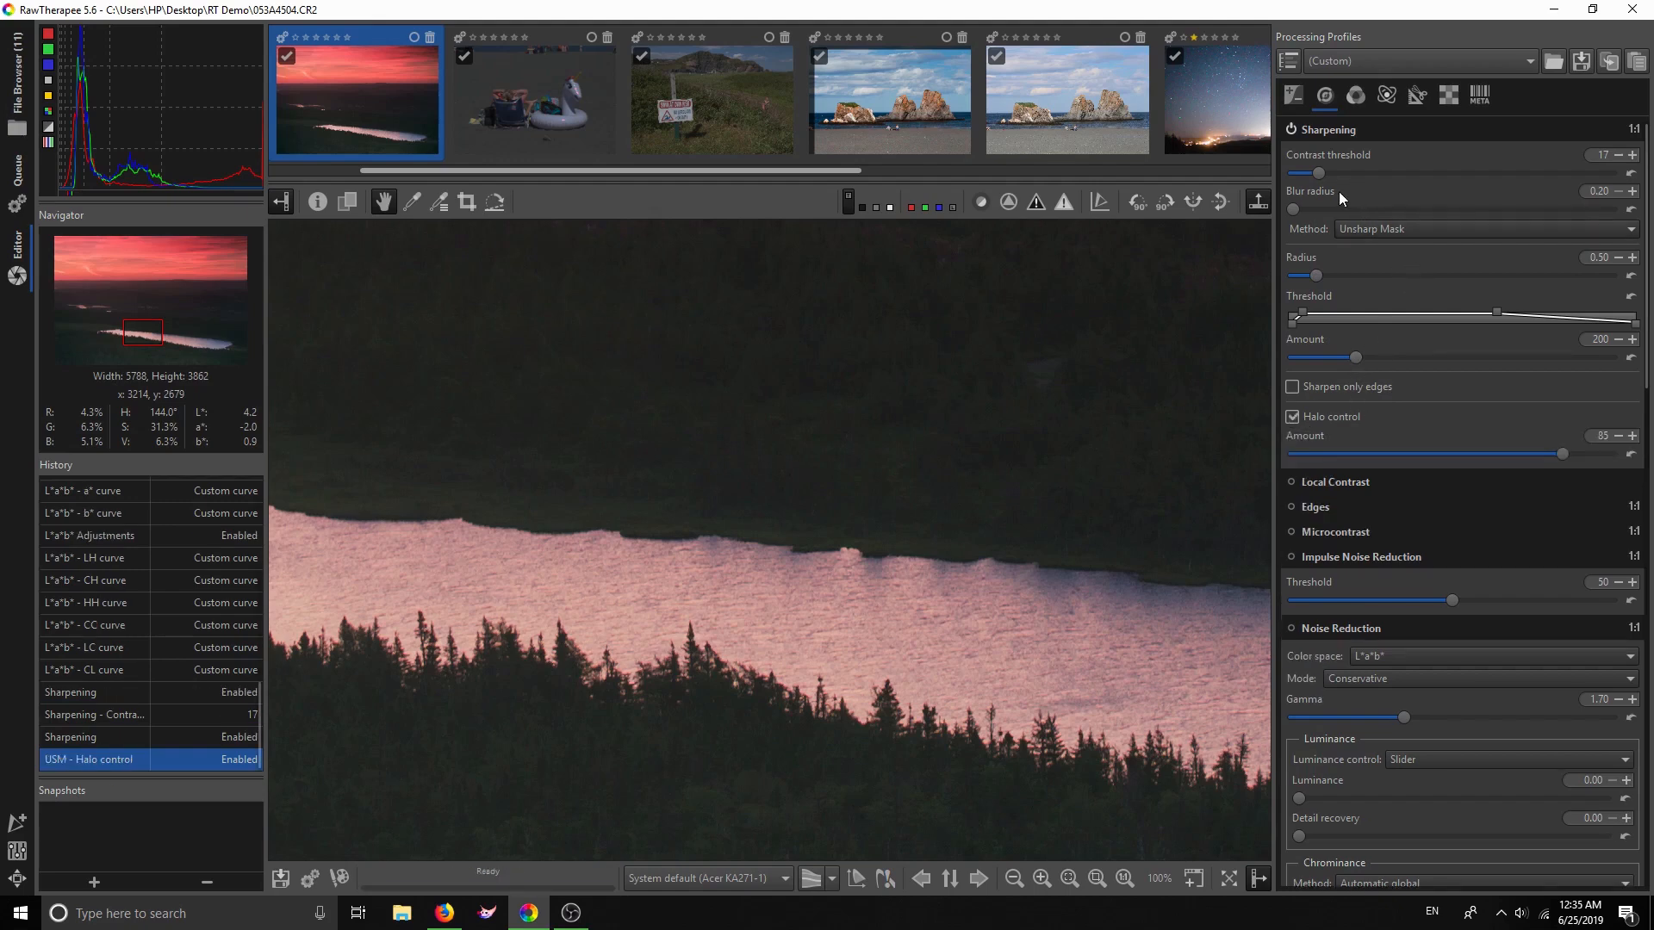
{"action": "left_click", "coordinate": [1352, 357]}
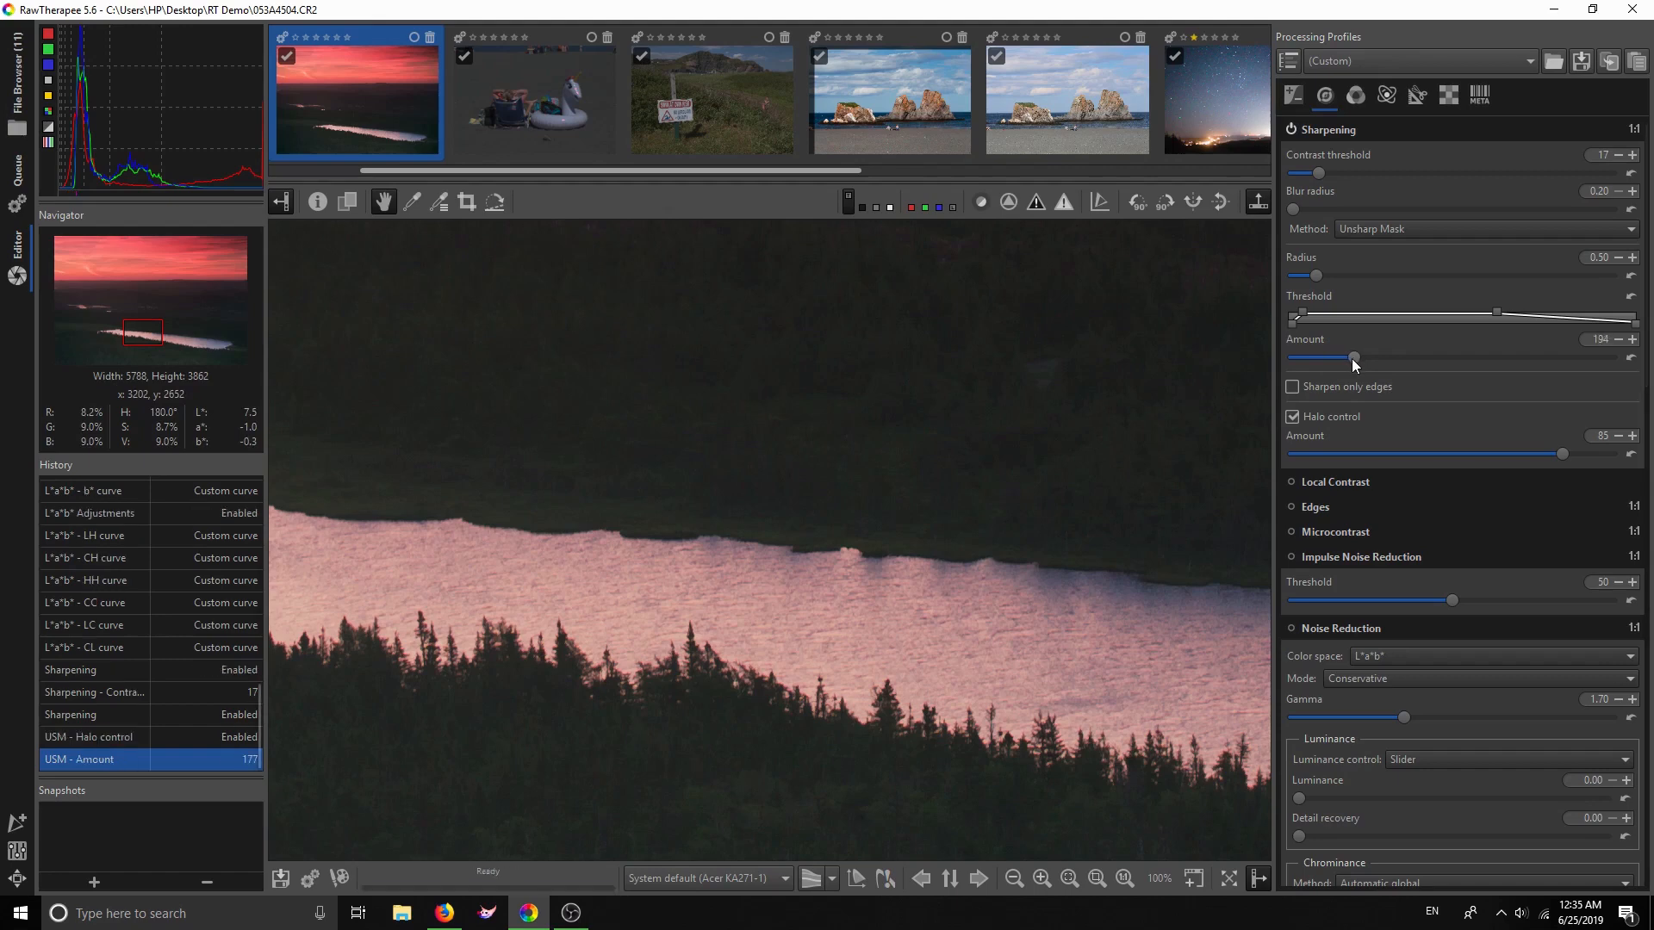
{"action": "left_click_drag", "start_coordinate": [1352, 358], "coordinate": [1349, 359]}
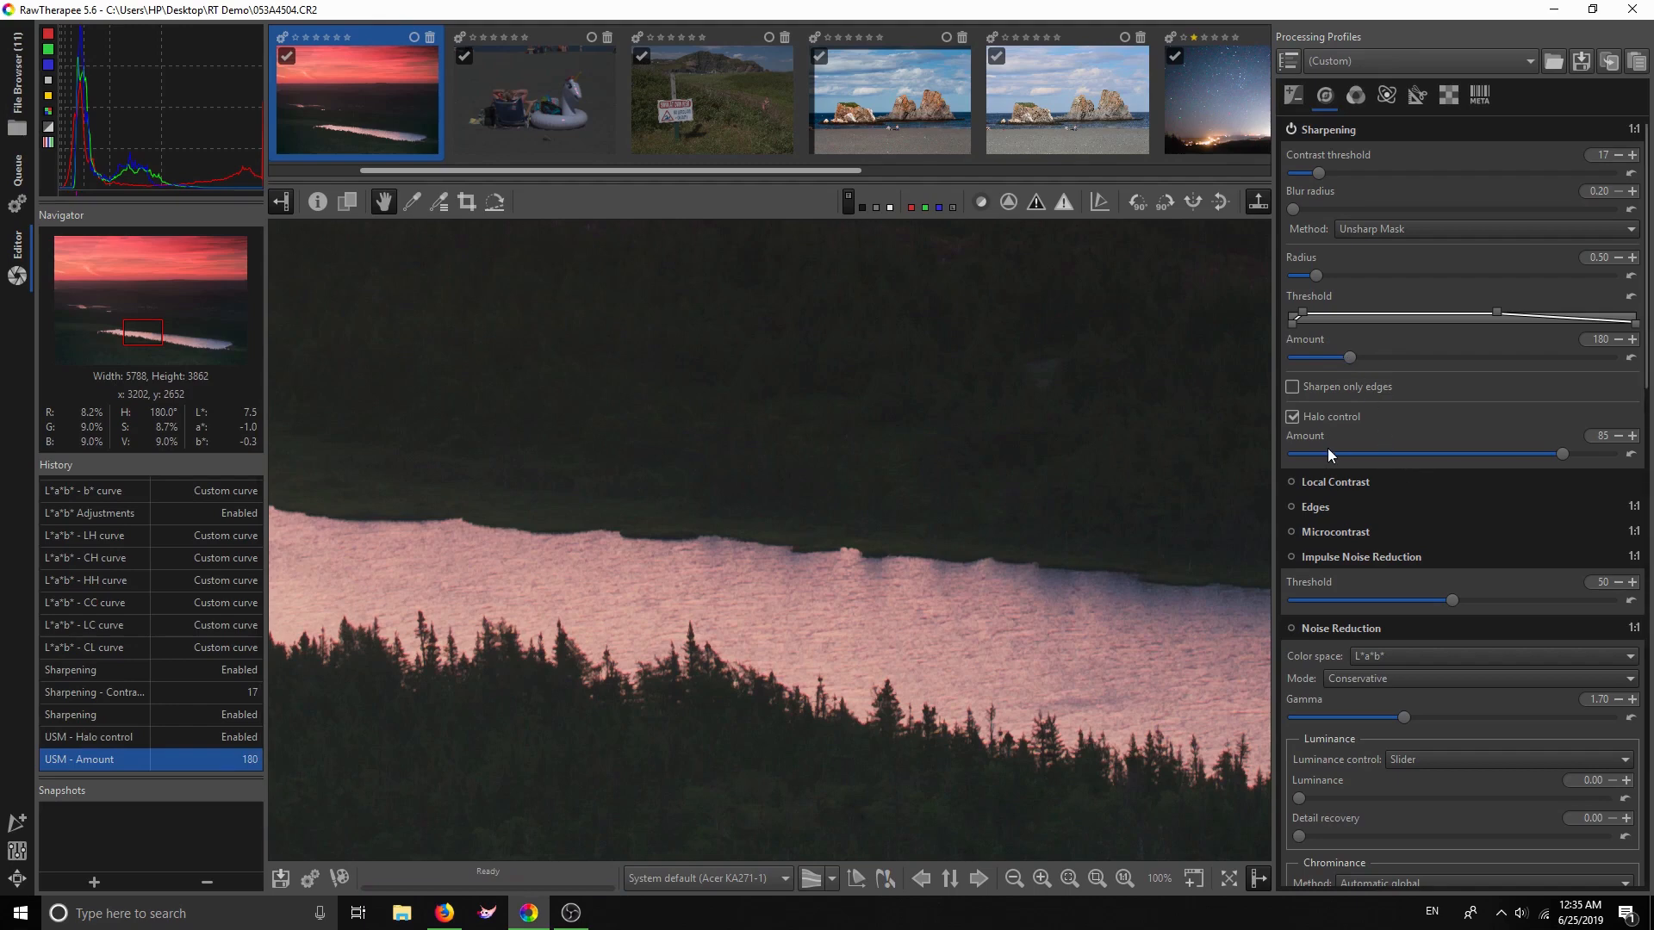
{"action": "scroll", "coordinate": [1439, 396], "scroll_direction": "down", "scroll_amount": 3}
{"action": "left_click", "coordinate": [1353, 322]}
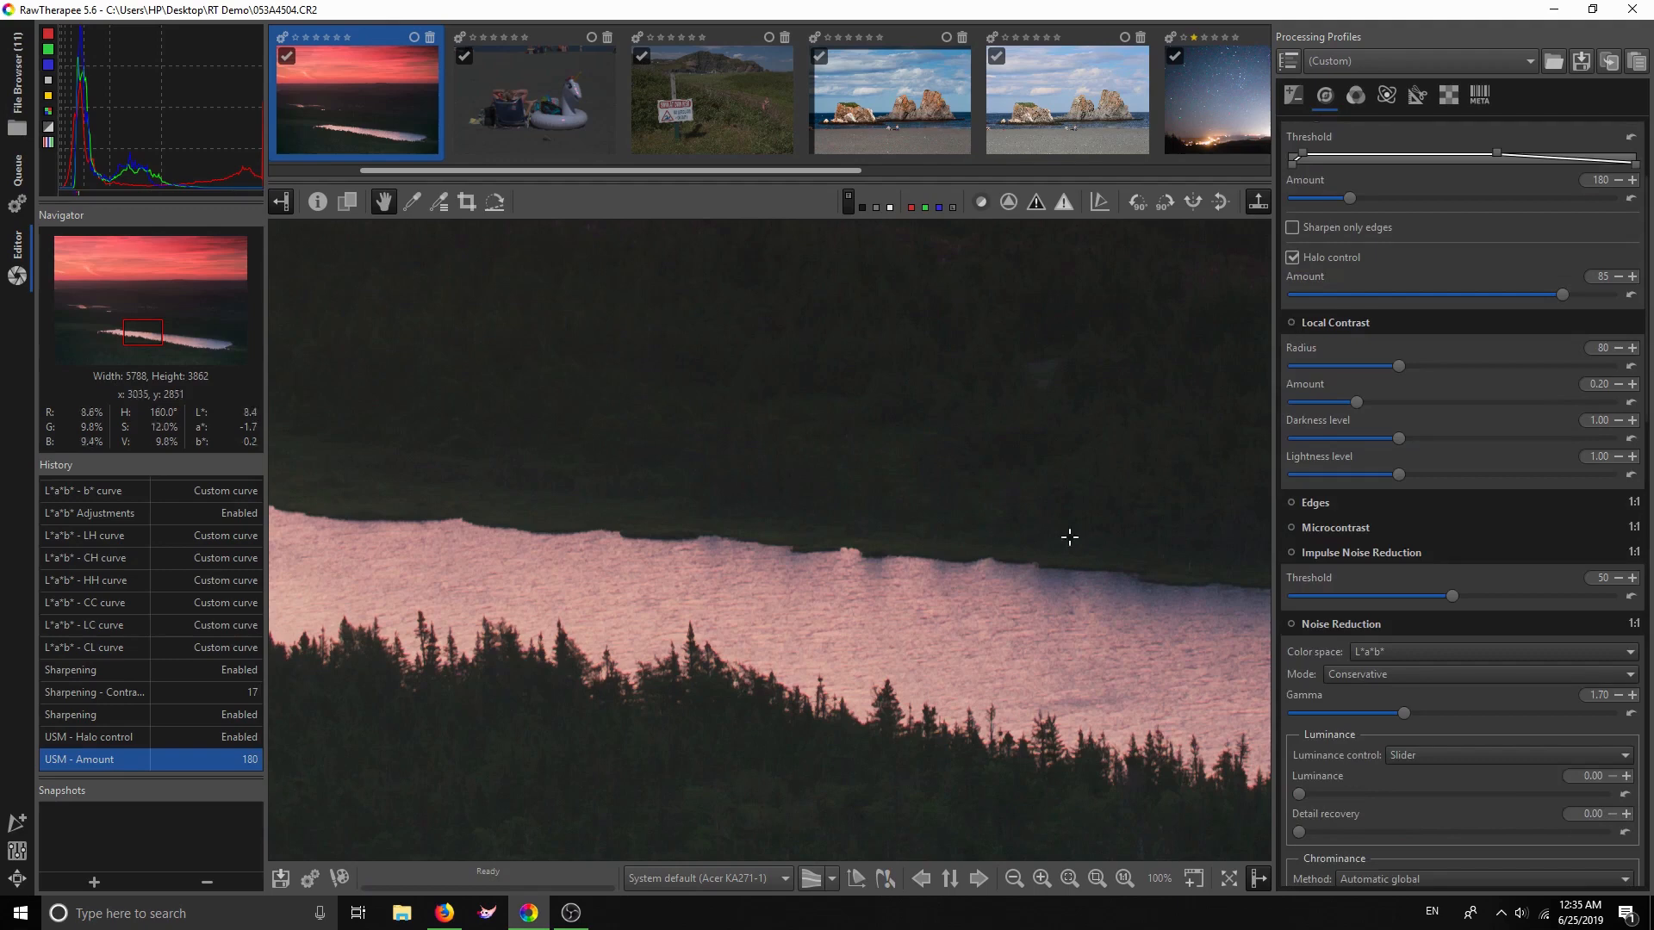
Fit the photo in the preview and switch Local Contrast on, comparing it with off
{"action": "key", "text": "f"}
{"action": "left_click", "coordinate": [1096, 878]}
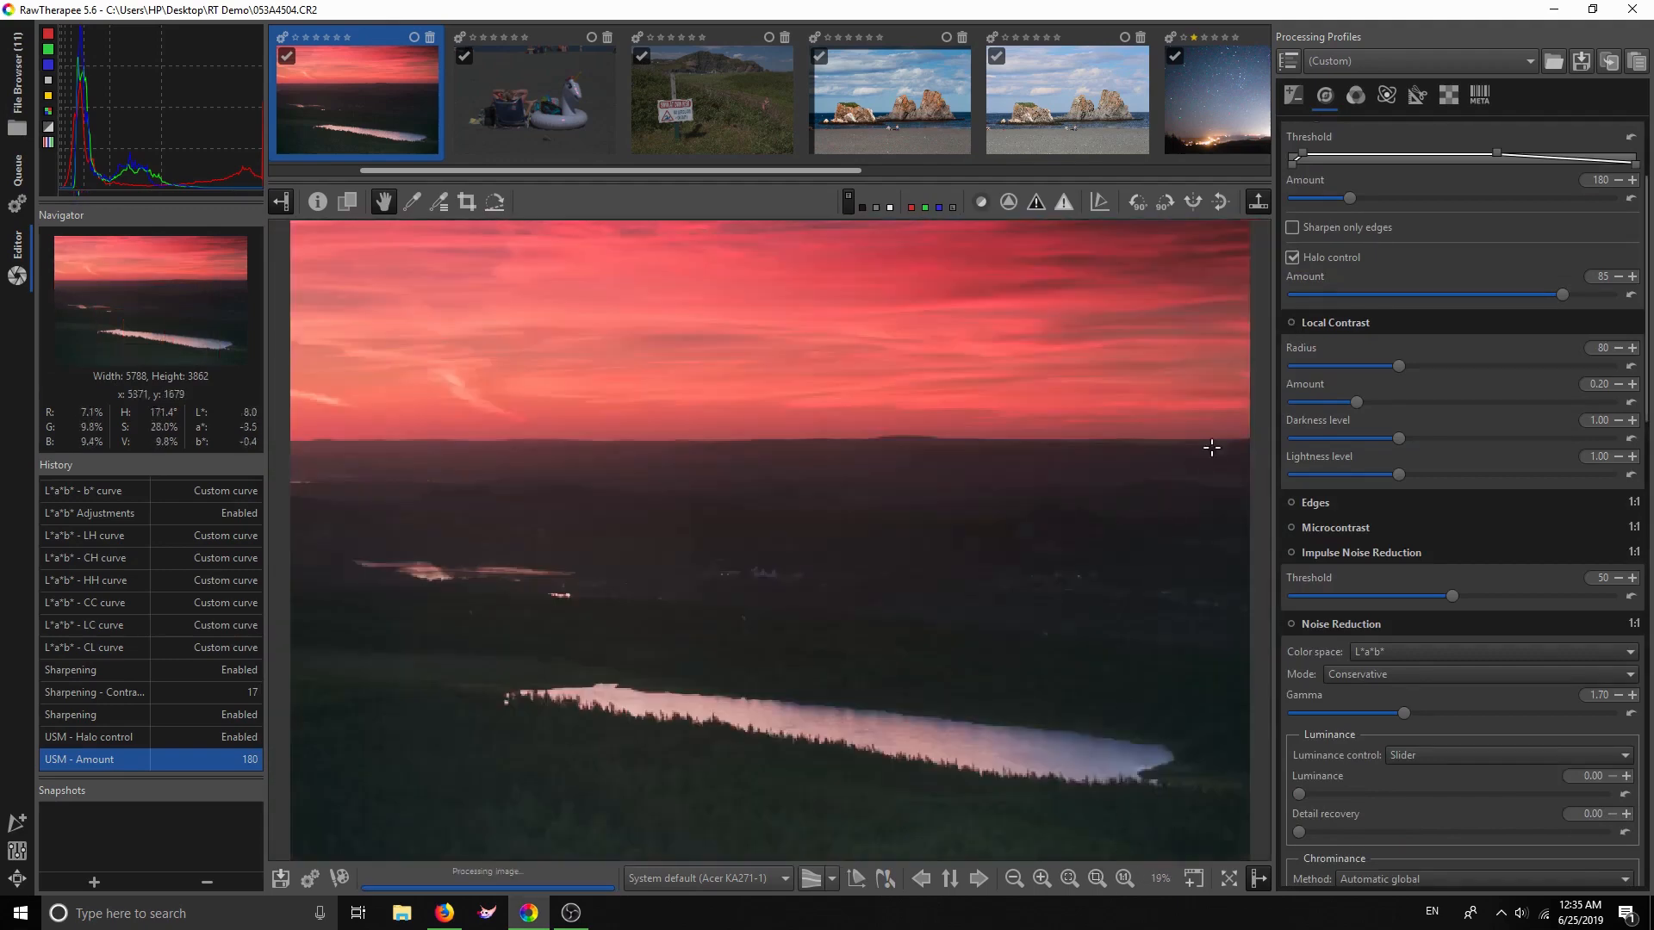
{"action": "left_click", "coordinate": [1290, 322]}
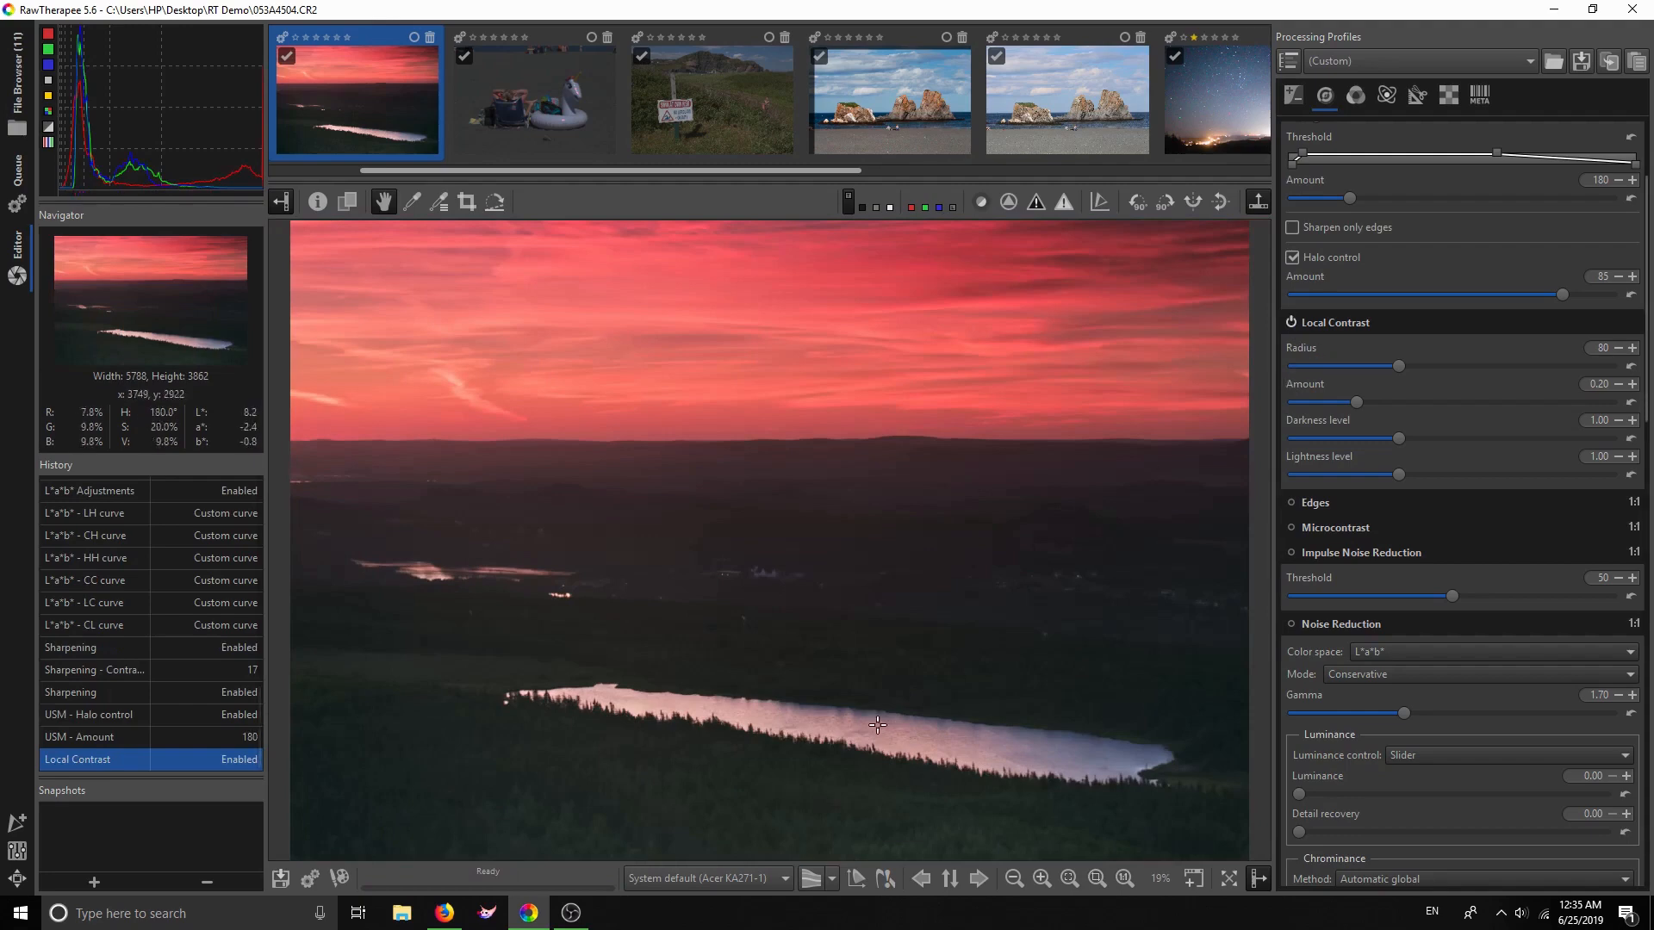
{"action": "scroll", "coordinate": [772, 793], "scroll_direction": "up", "scroll_amount": 3}
{"action": "scroll", "coordinate": [769, 782], "scroll_direction": "up", "scroll_amount": 2}
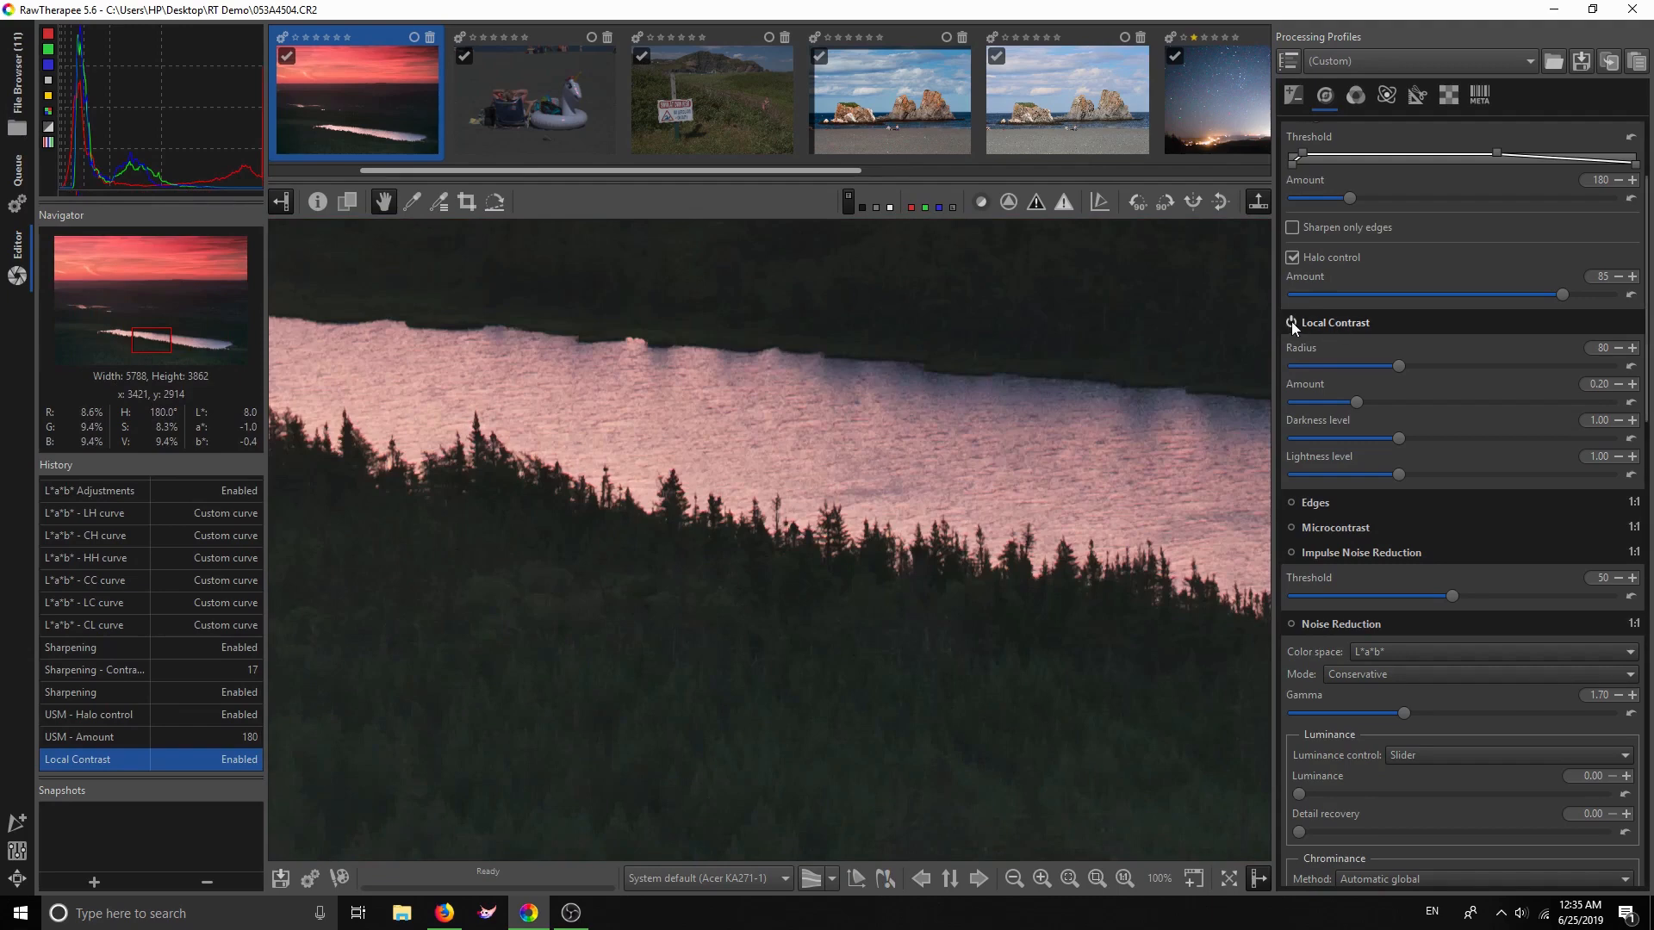
{"action": "left_click", "coordinate": [1290, 322]}
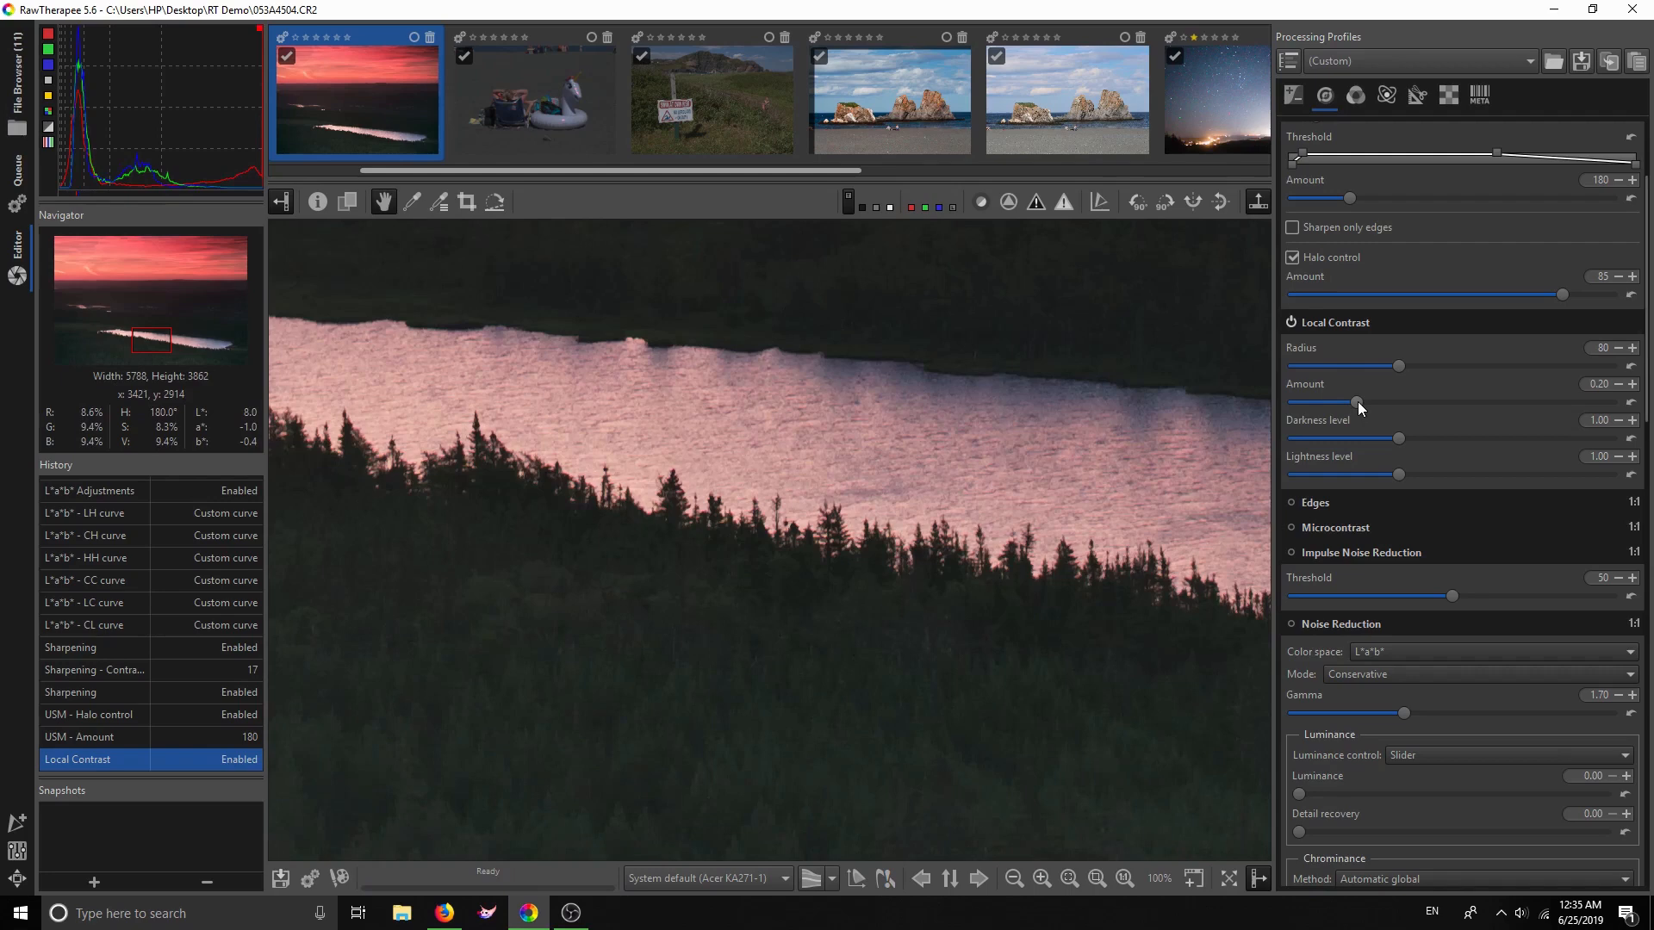
Set the Local Contrast Amount to 0.08, comparing the effect on and off
{"action": "left_click_drag", "start_coordinate": [1357, 401], "coordinate": [1315, 408]}
{"action": "left_click", "coordinate": [1291, 323]}
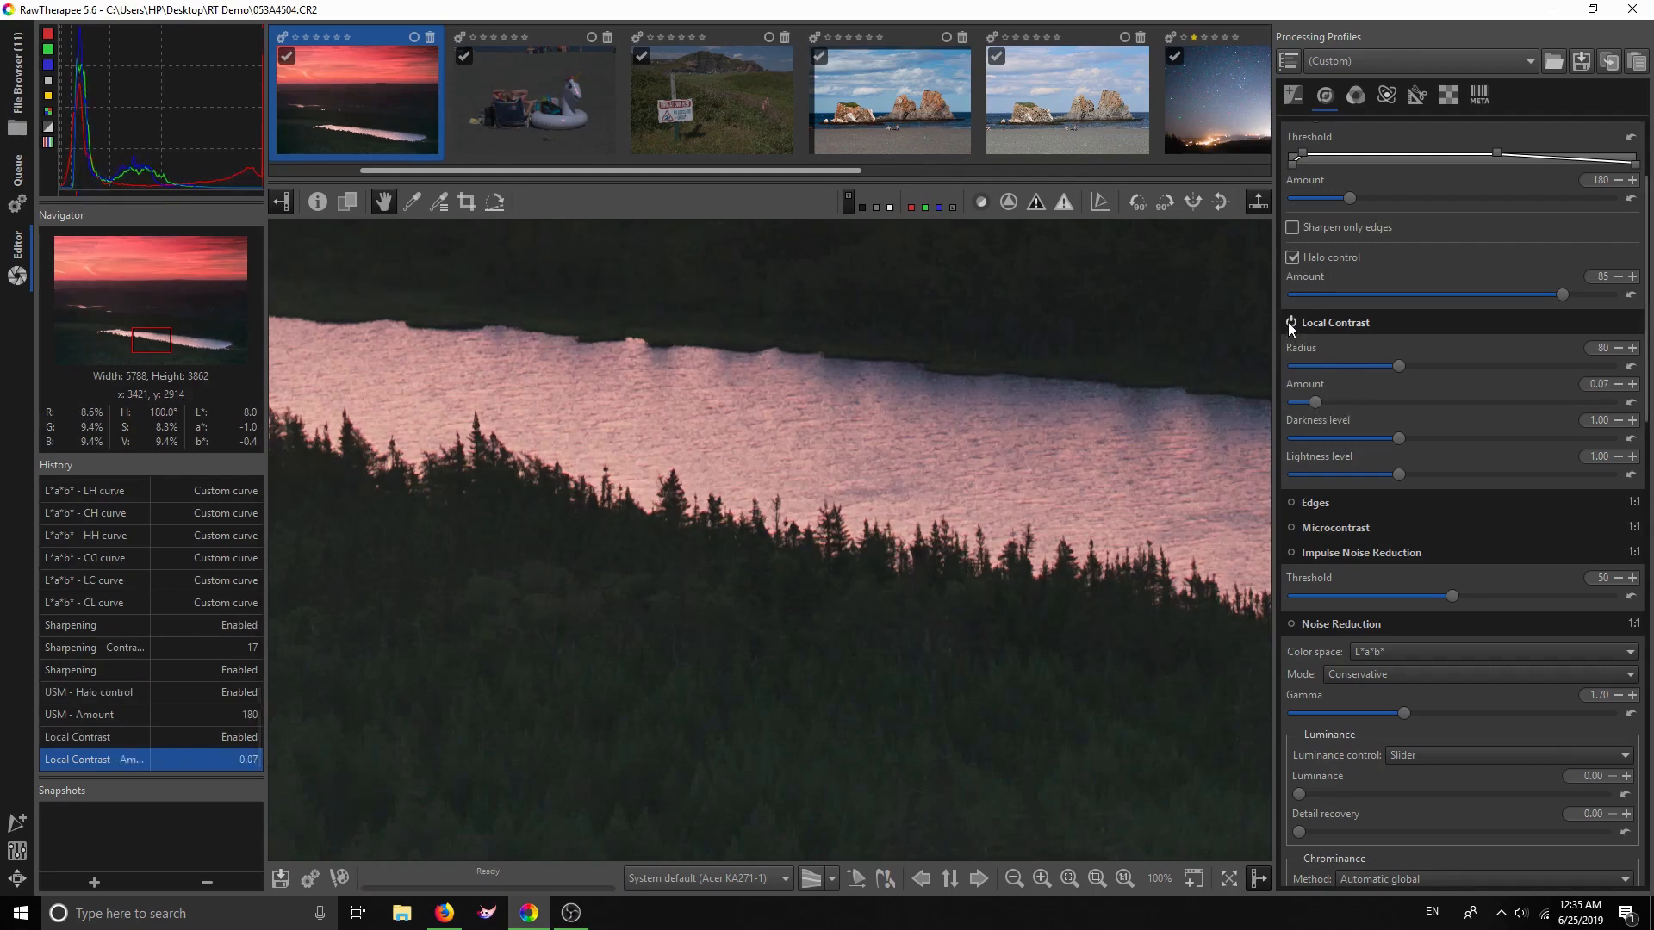
{"action": "left_click", "coordinate": [1289, 323]}
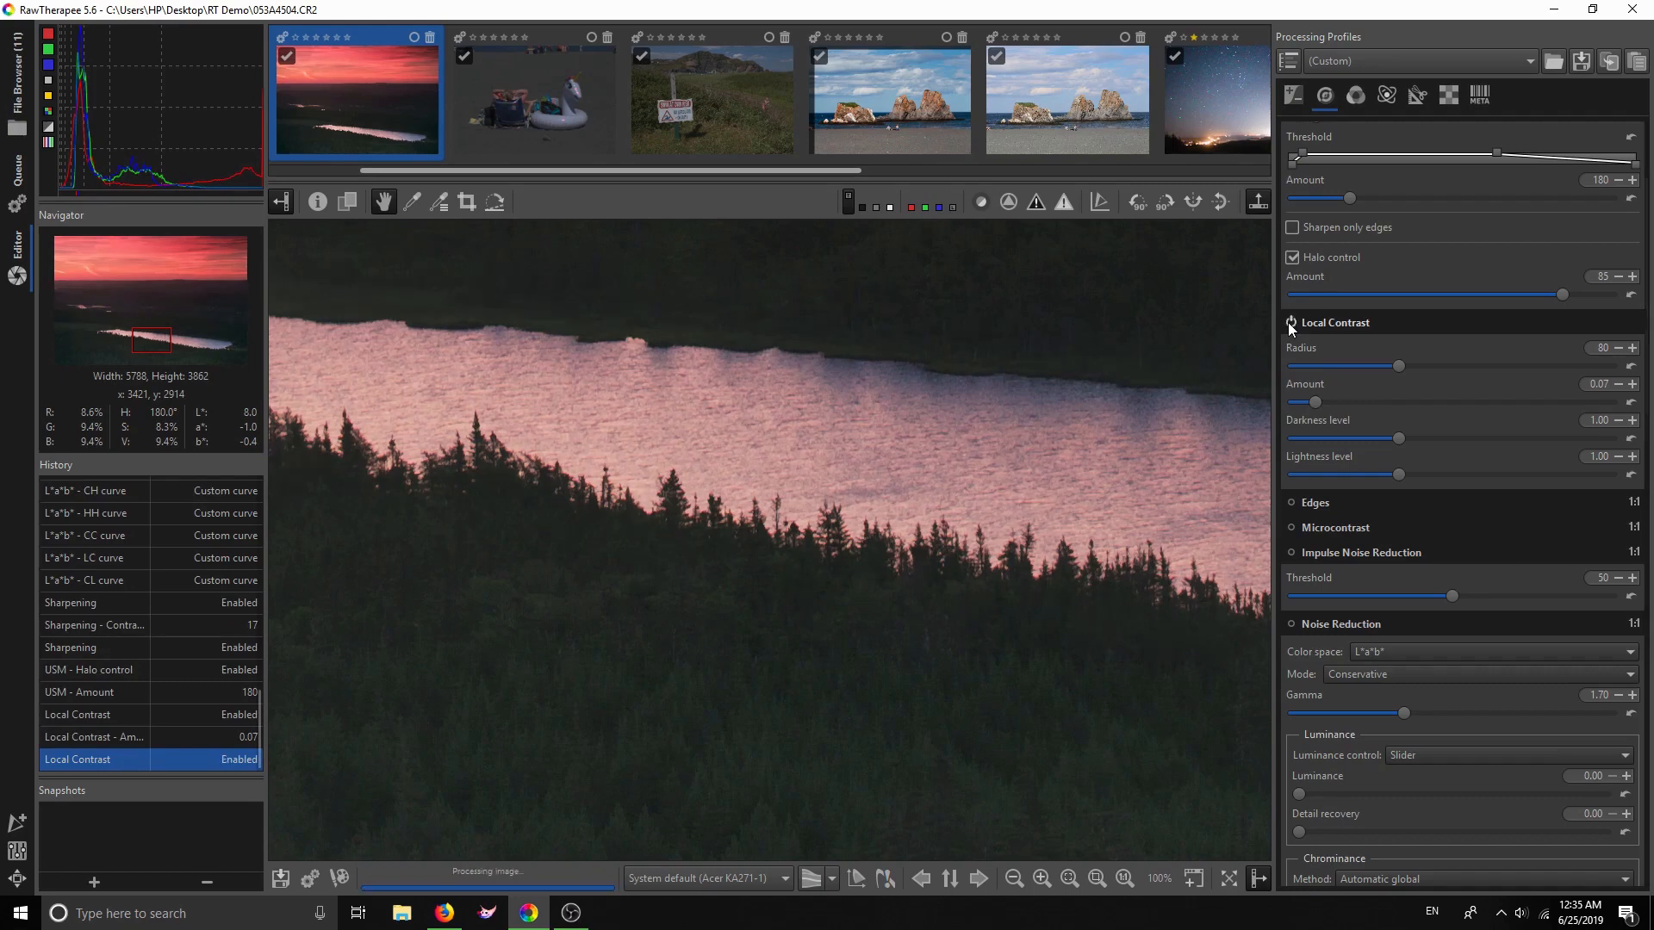
{"action": "left_click_drag", "start_coordinate": [1314, 404], "coordinate": [1312, 403]}
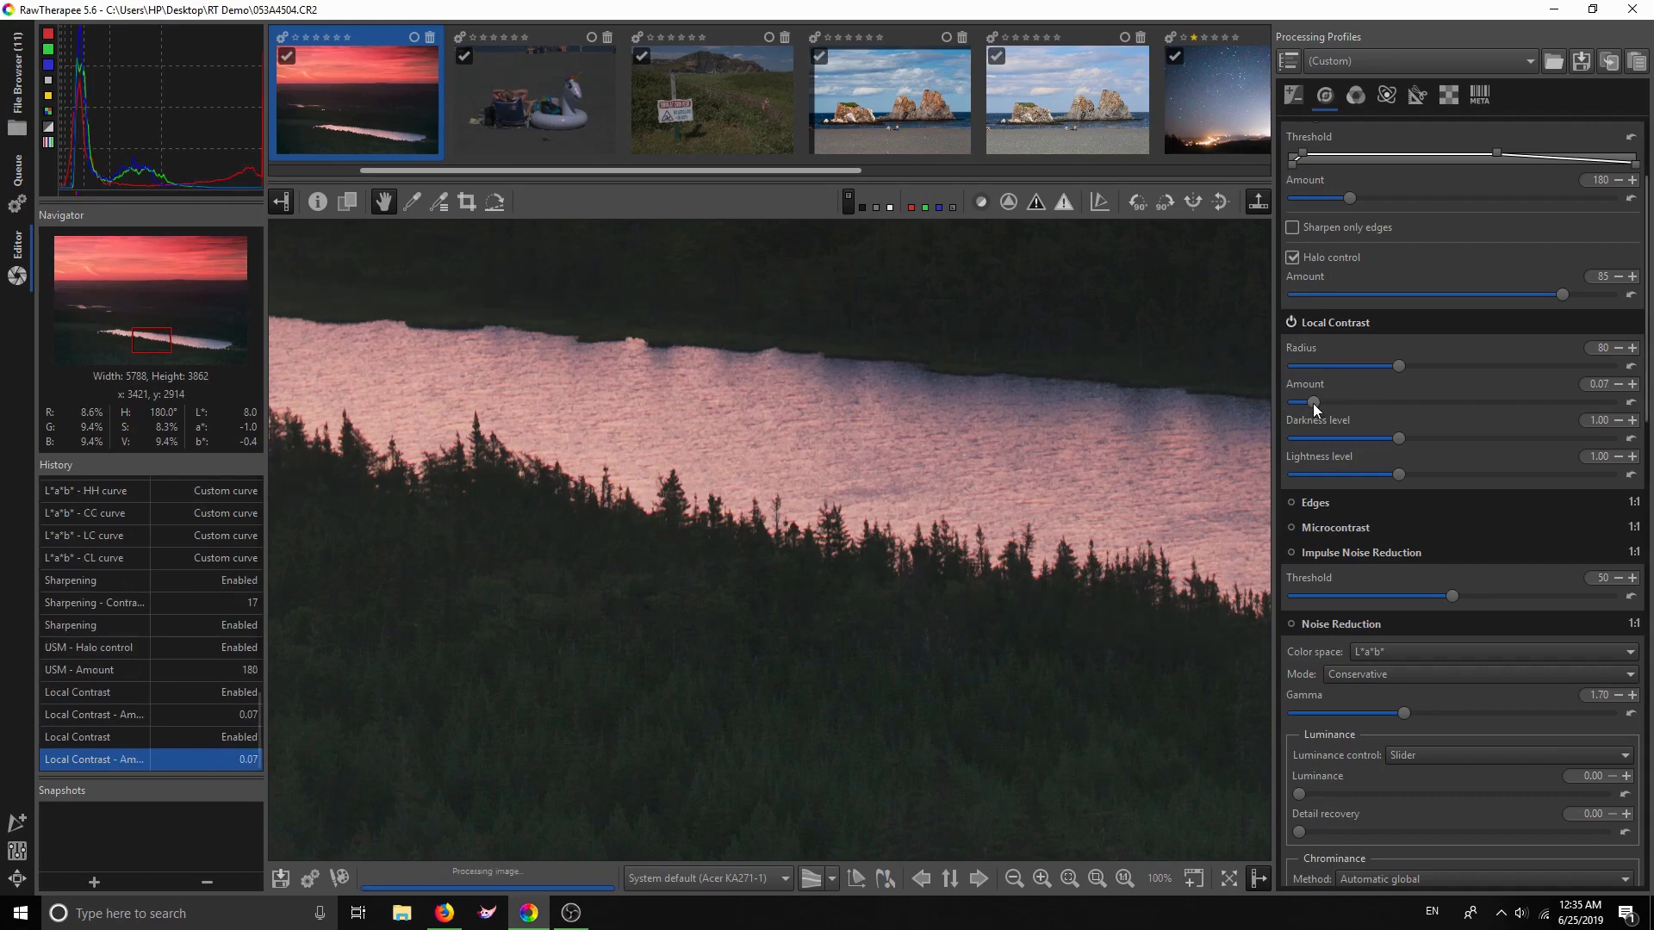
{"action": "left_click", "coordinate": [1292, 323]}
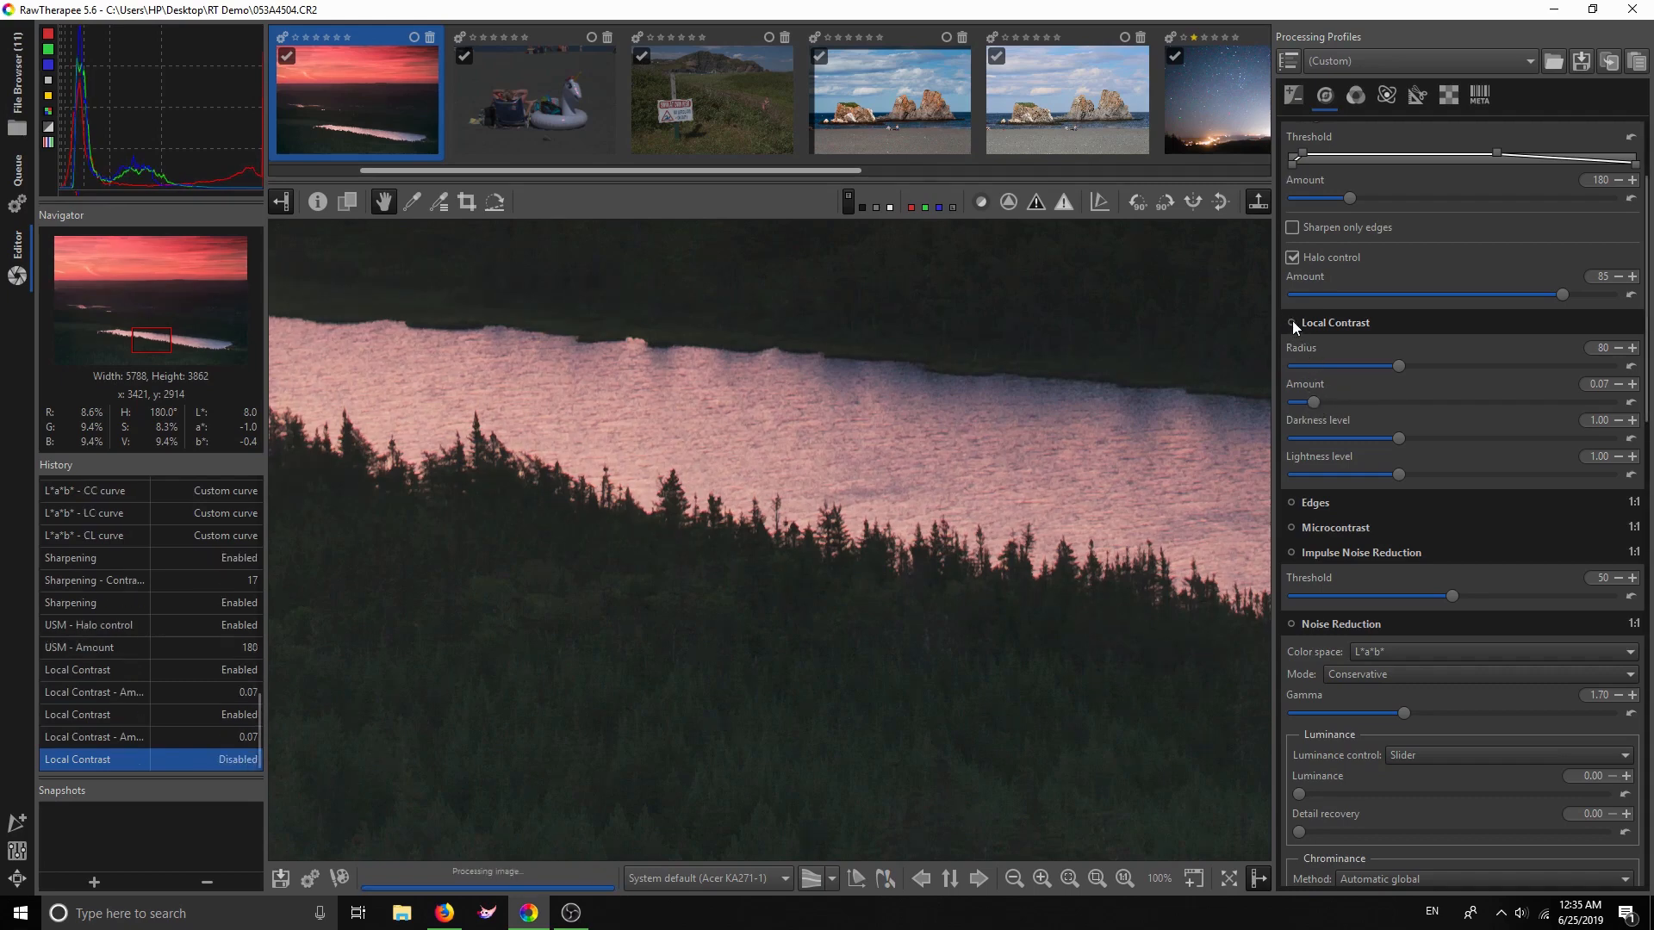
{"action": "left_click", "coordinate": [1292, 322]}
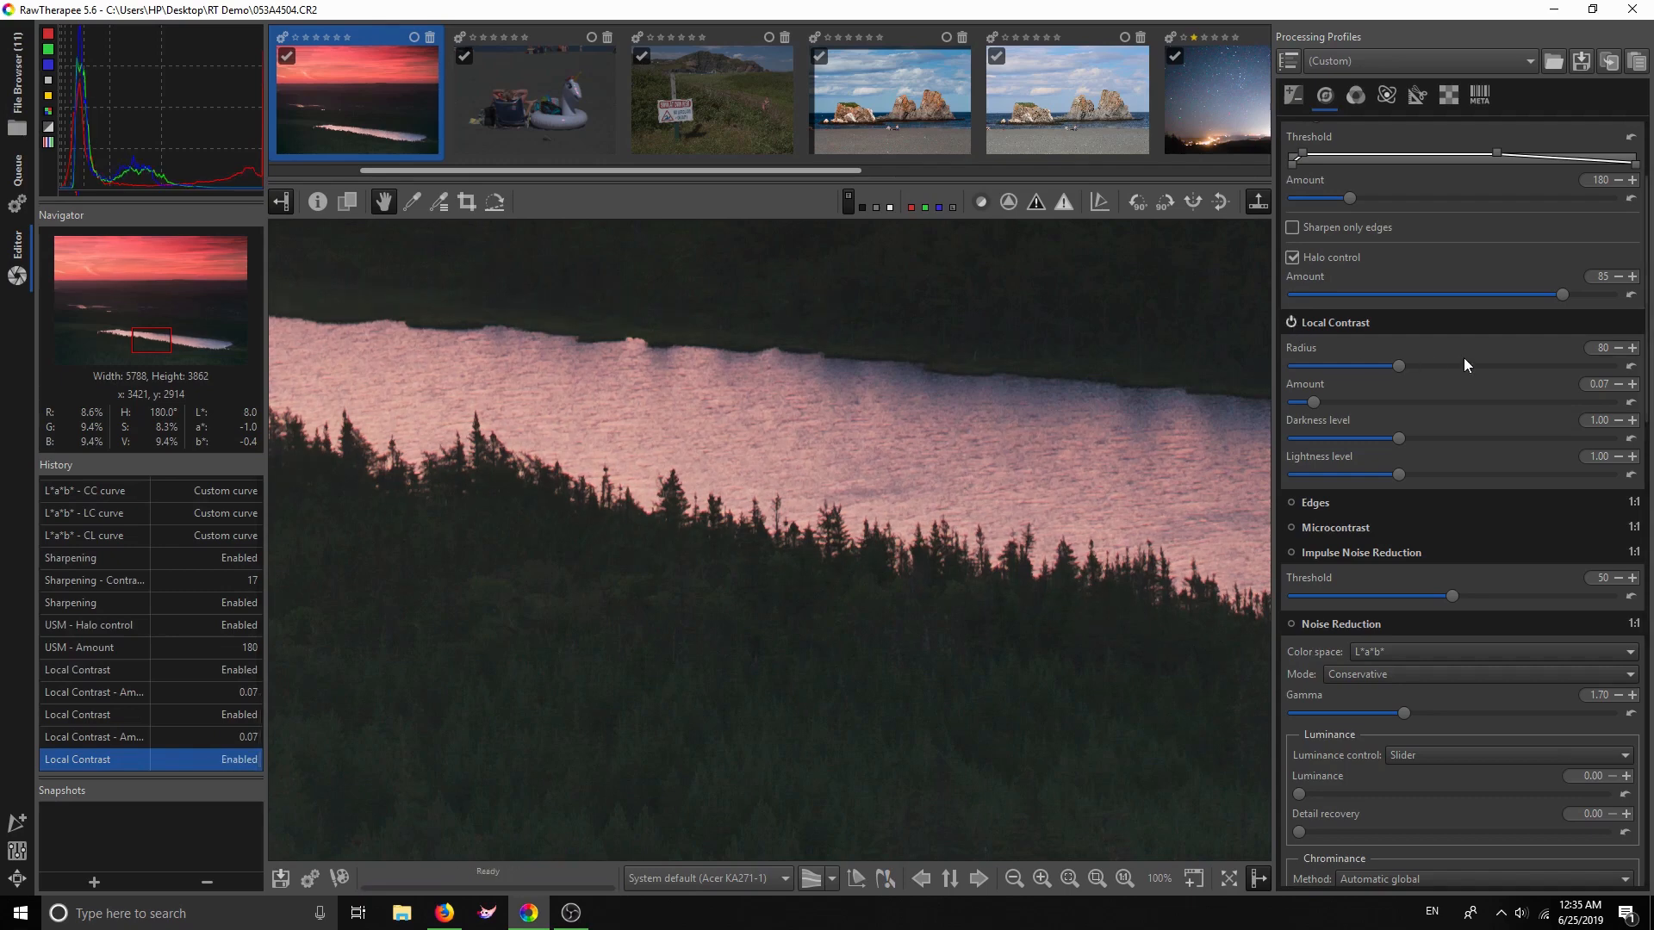
{"action": "left_click", "coordinate": [1633, 384]}
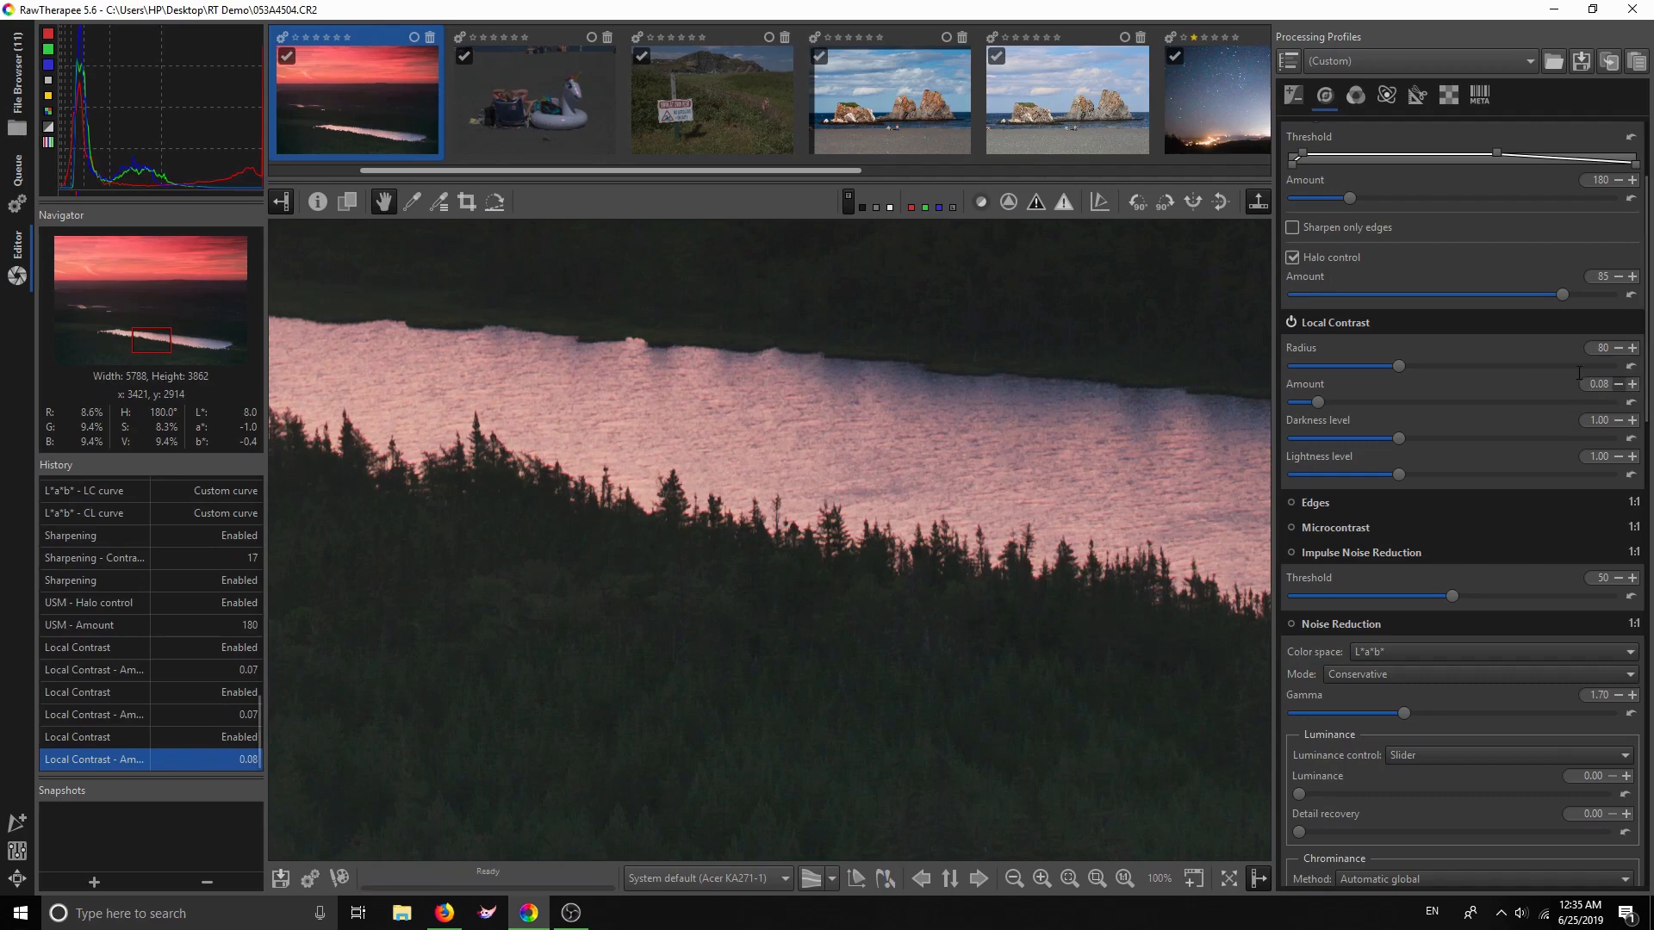
{"action": "left_click", "coordinate": [1317, 503]}
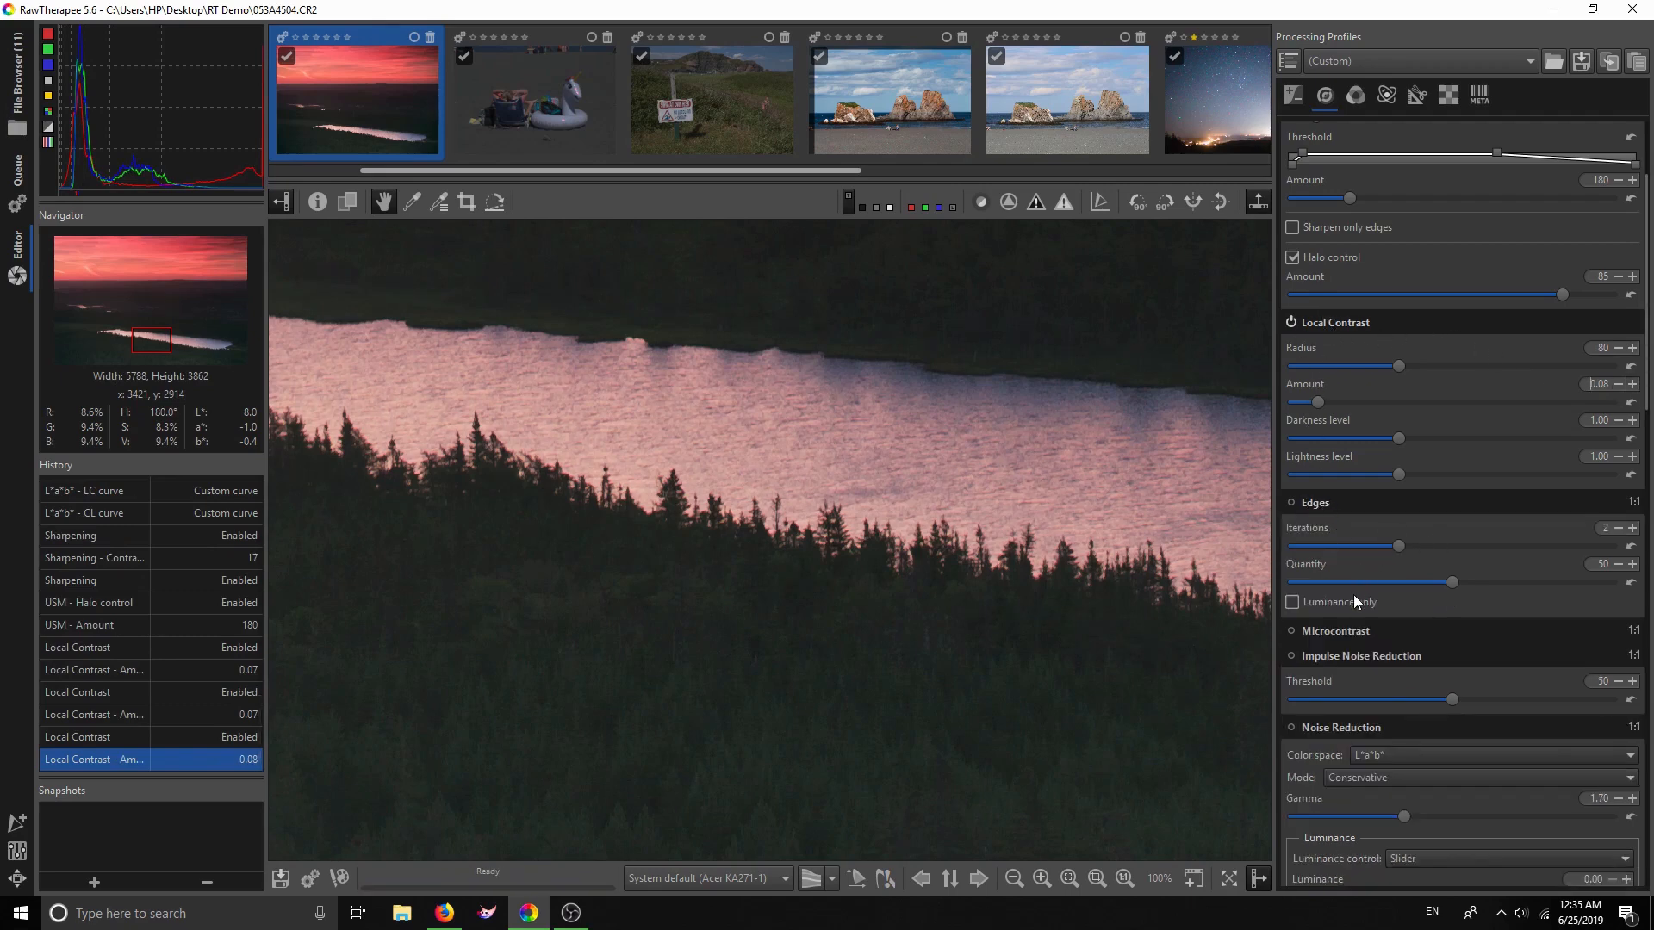
Enable Microcontrast with Quantity lowered to 15, comparing it on and off
{"action": "left_click", "coordinate": [1343, 631]}
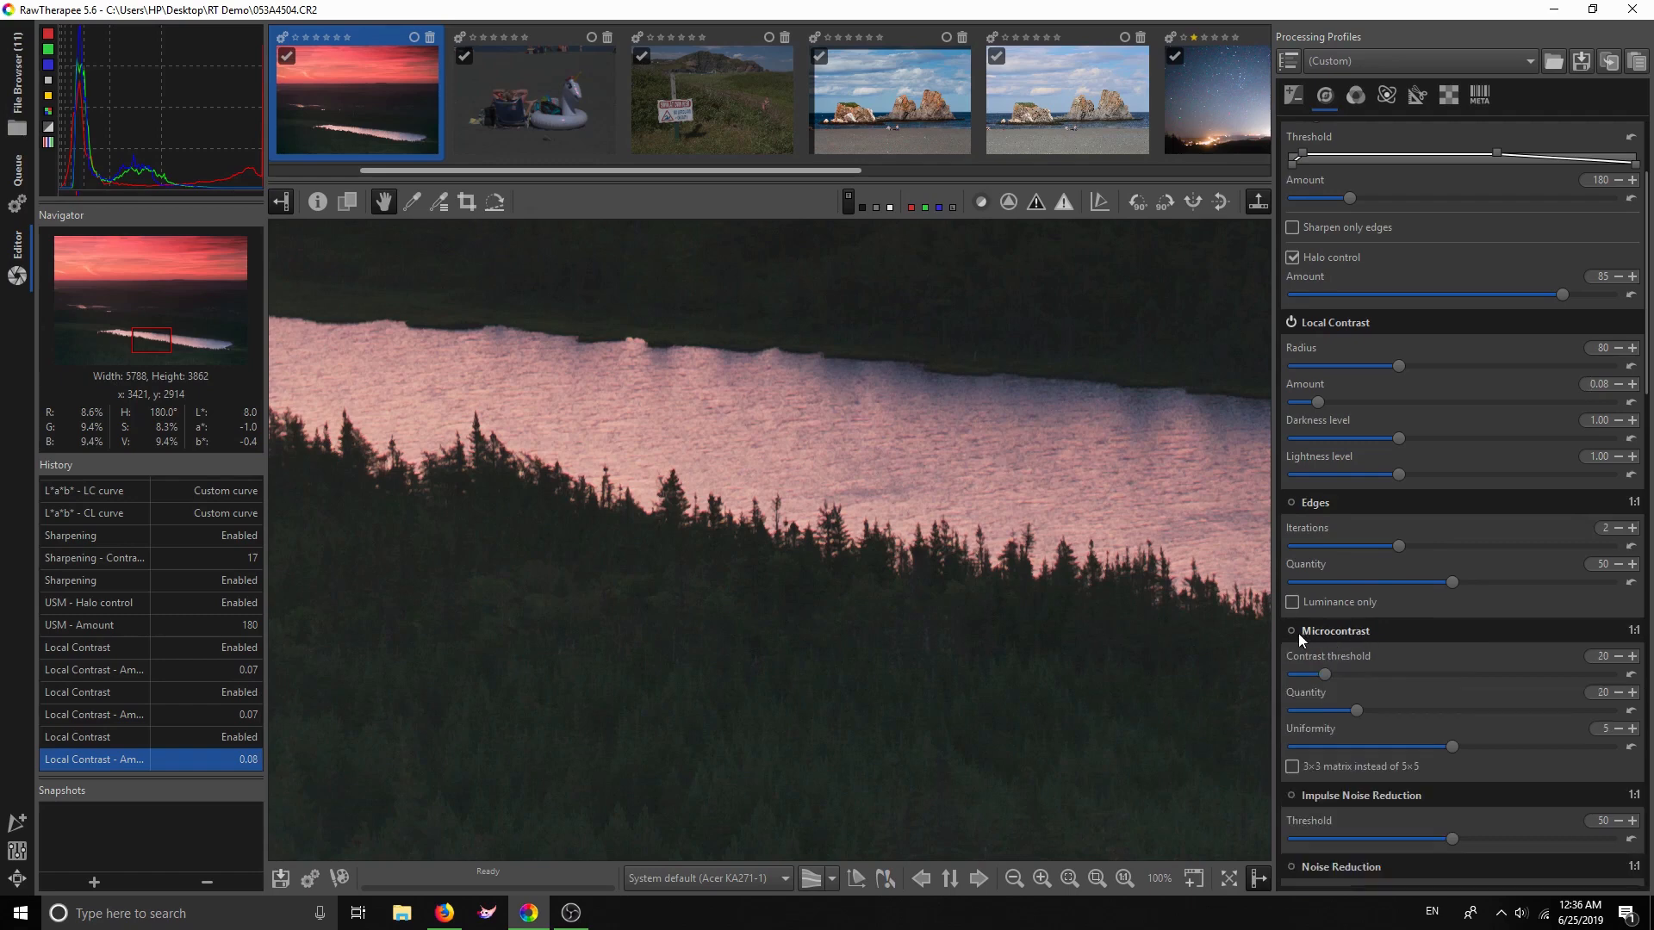
{"action": "scroll", "coordinate": [1318, 632], "scroll_direction": "down", "scroll_amount": 2}
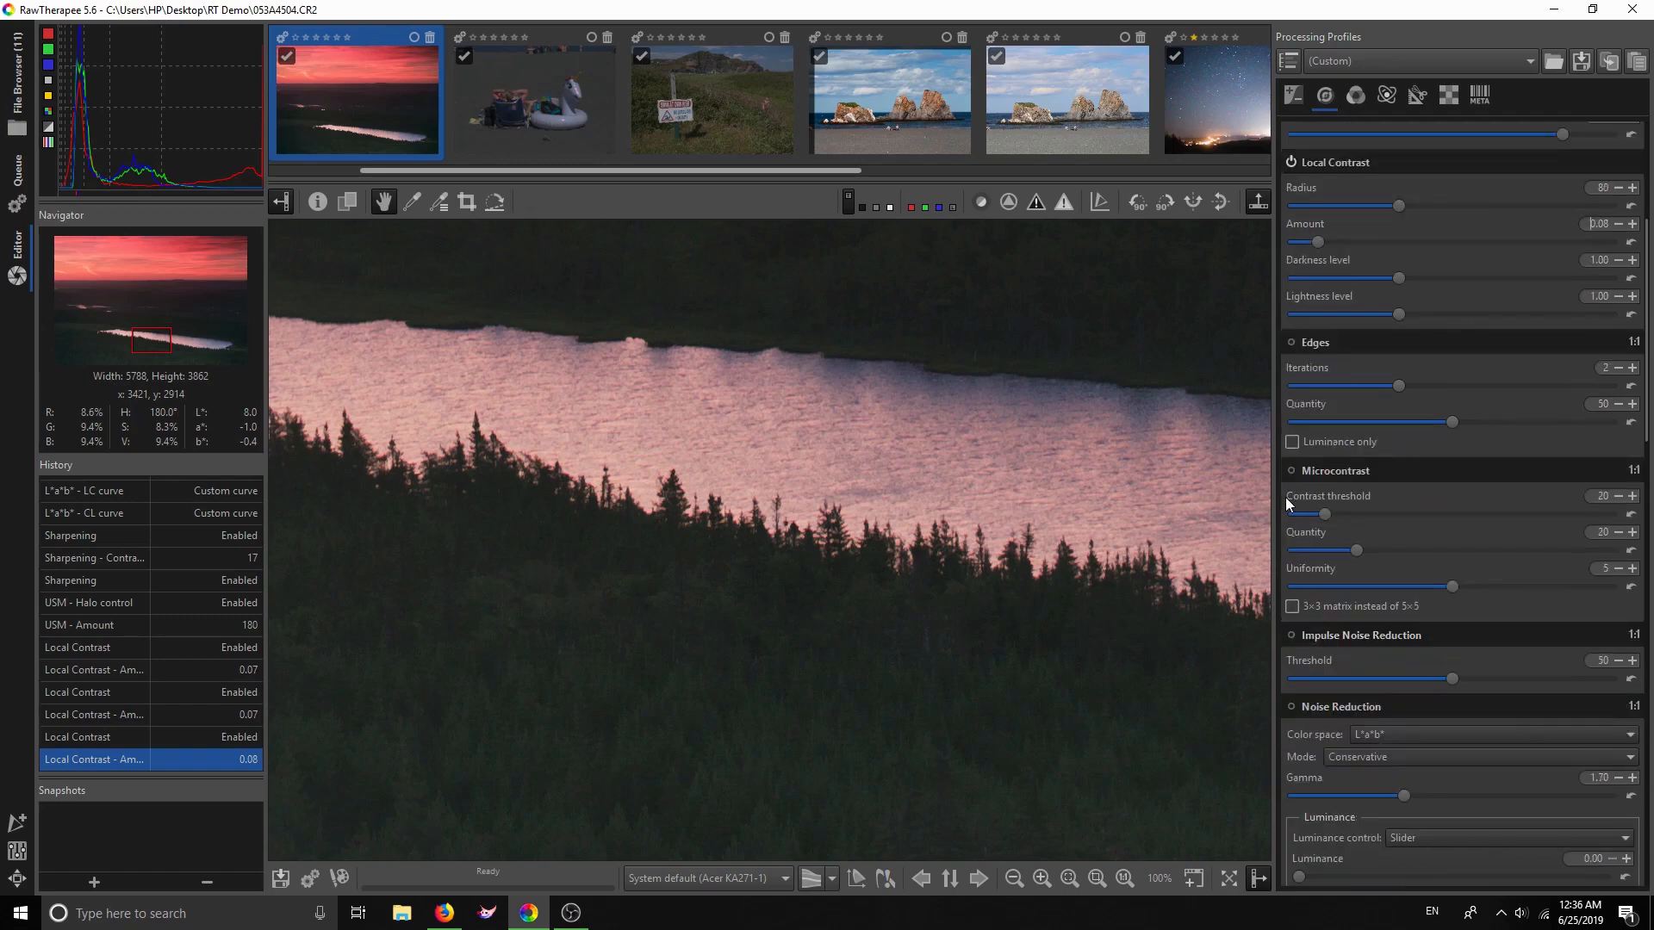
{"action": "left_click", "coordinate": [1290, 471]}
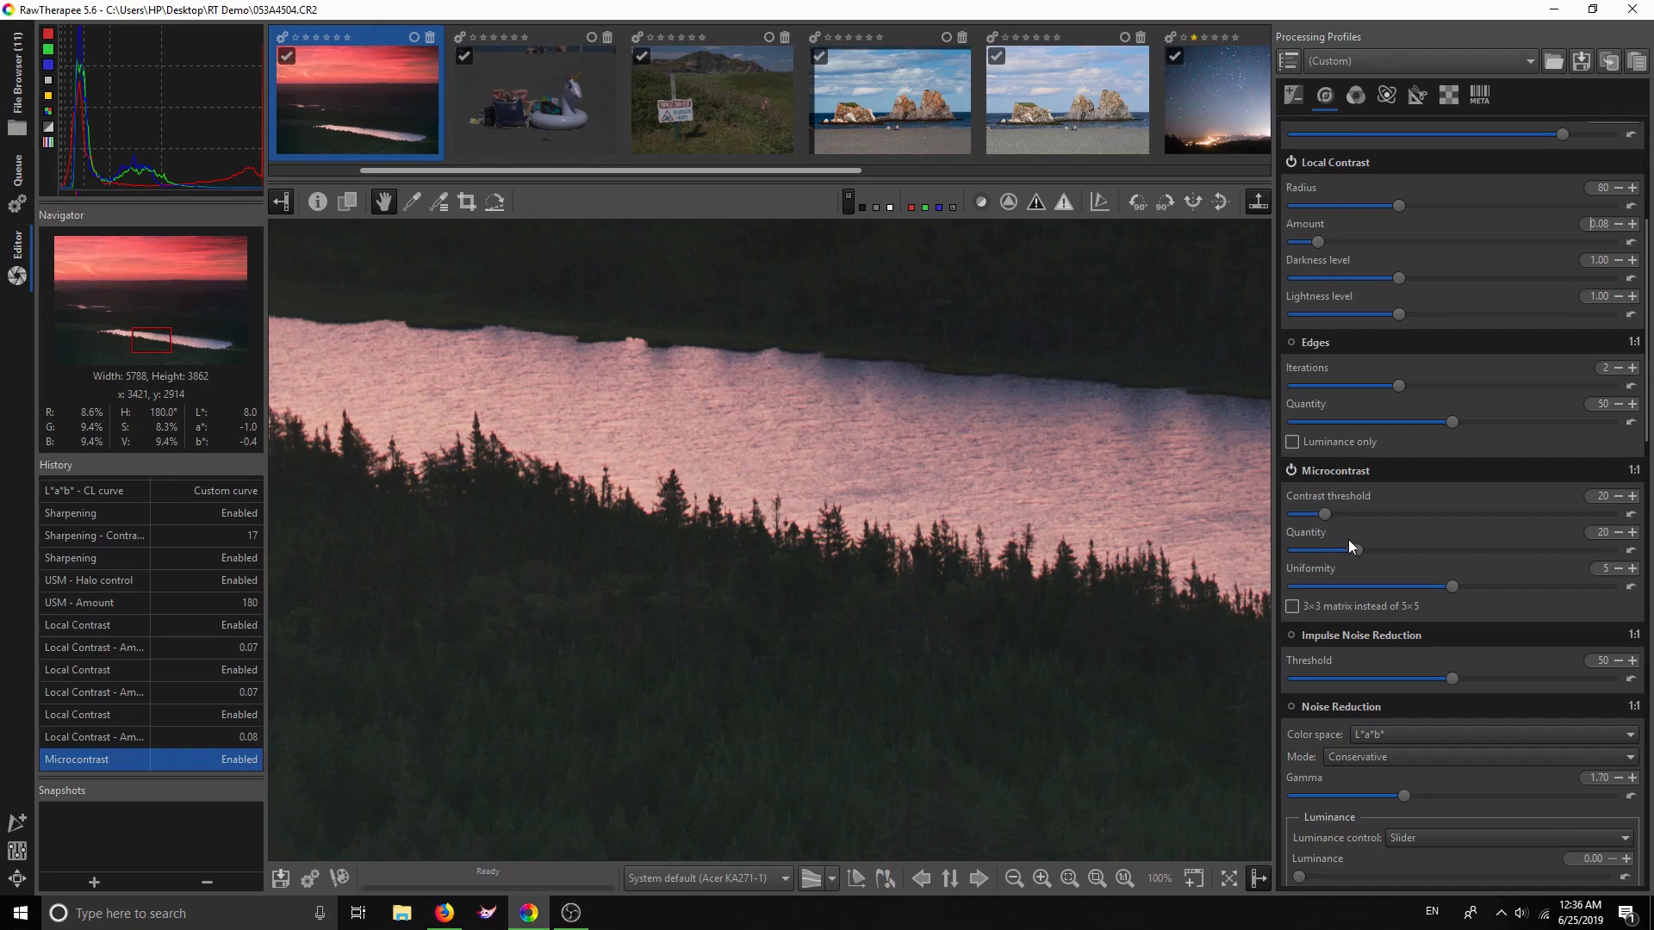
{"action": "left_click", "coordinate": [1290, 470]}
{"action": "left_click_drag", "start_coordinate": [1353, 550], "coordinate": [1346, 550]}
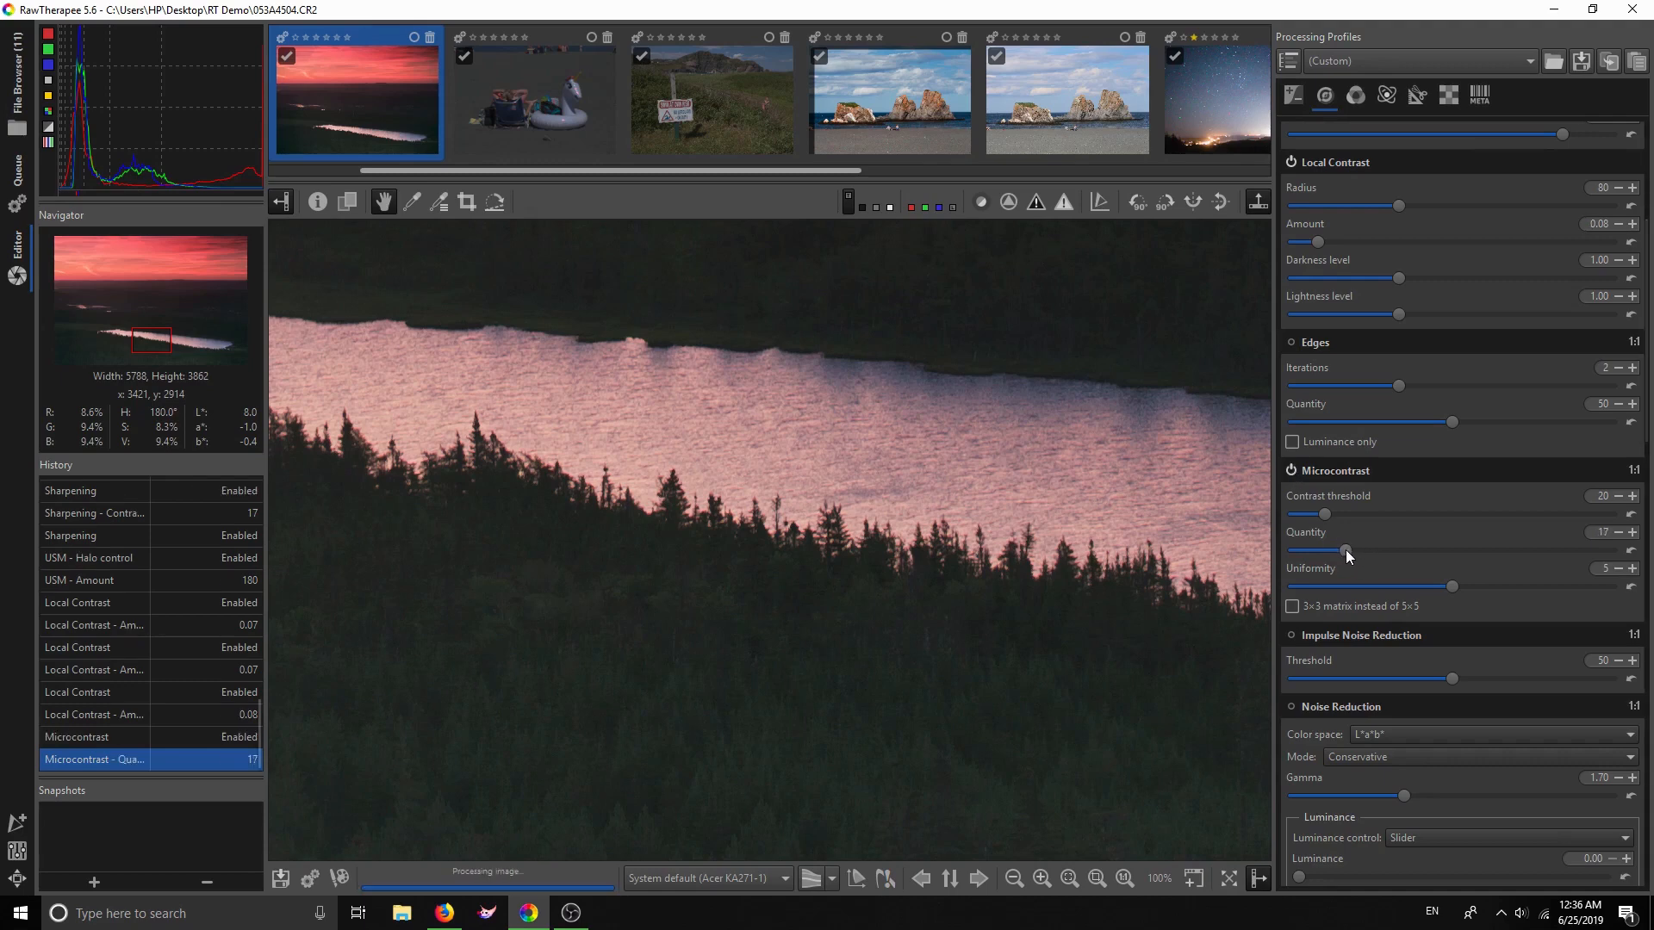
{"action": "left_click", "coordinate": [1290, 469]}
{"action": "left_click", "coordinate": [1291, 471]}
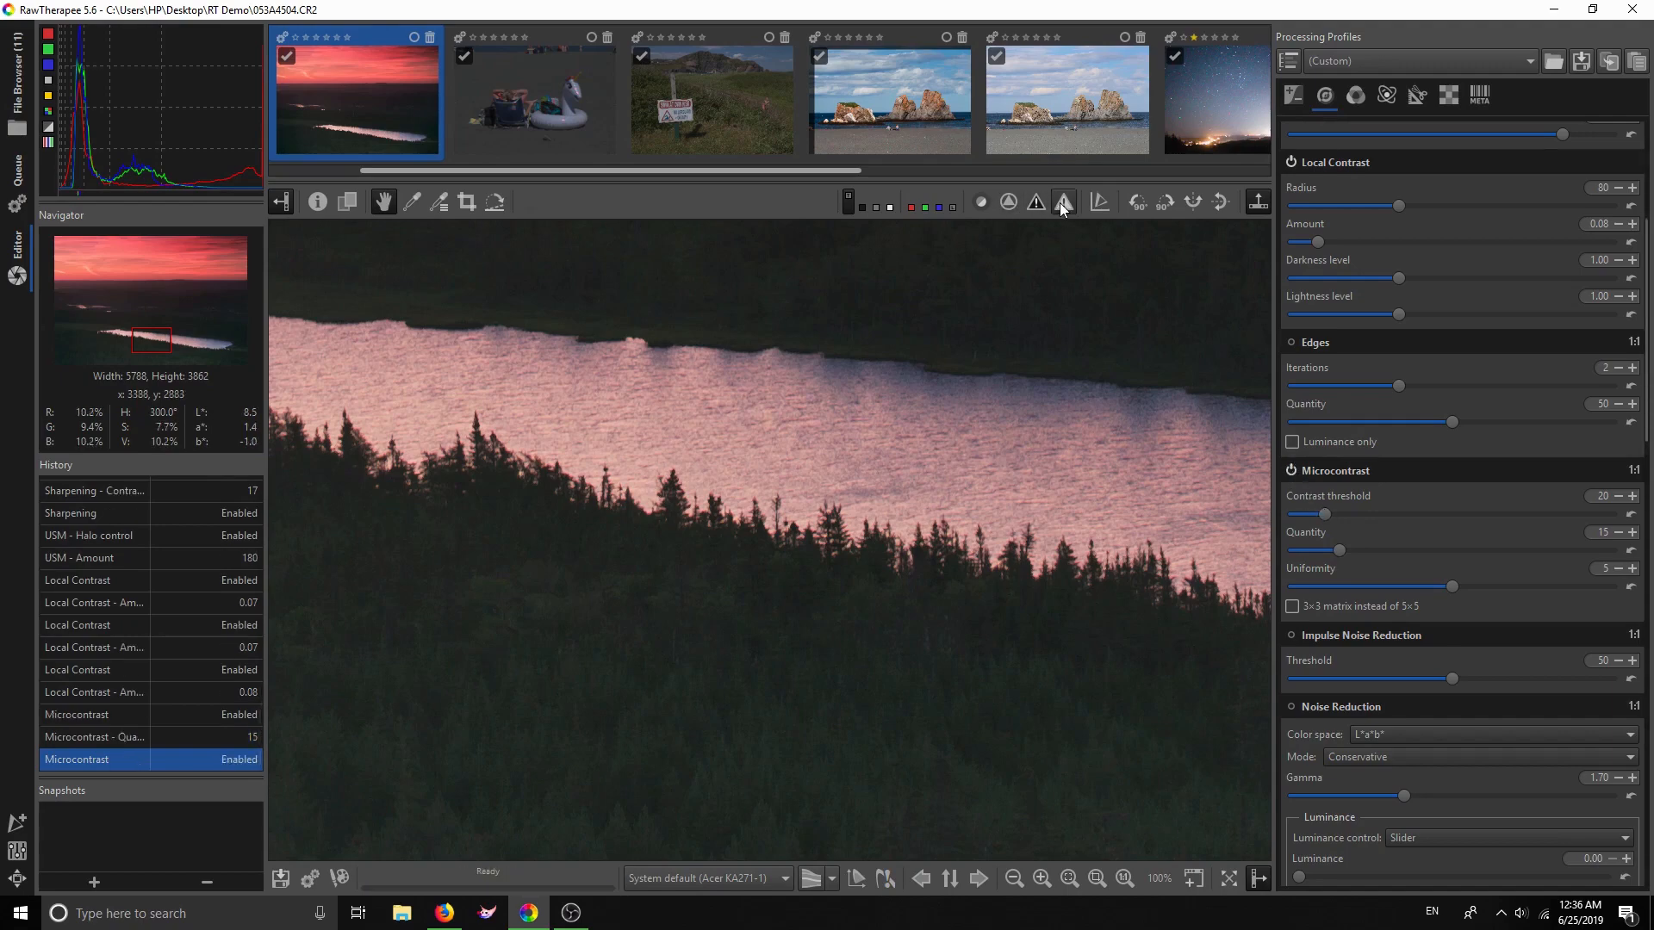
Lower the Microcontrast contrast threshold to 16 while viewing the contrast mask
{"action": "left_click", "coordinate": [1011, 203]}
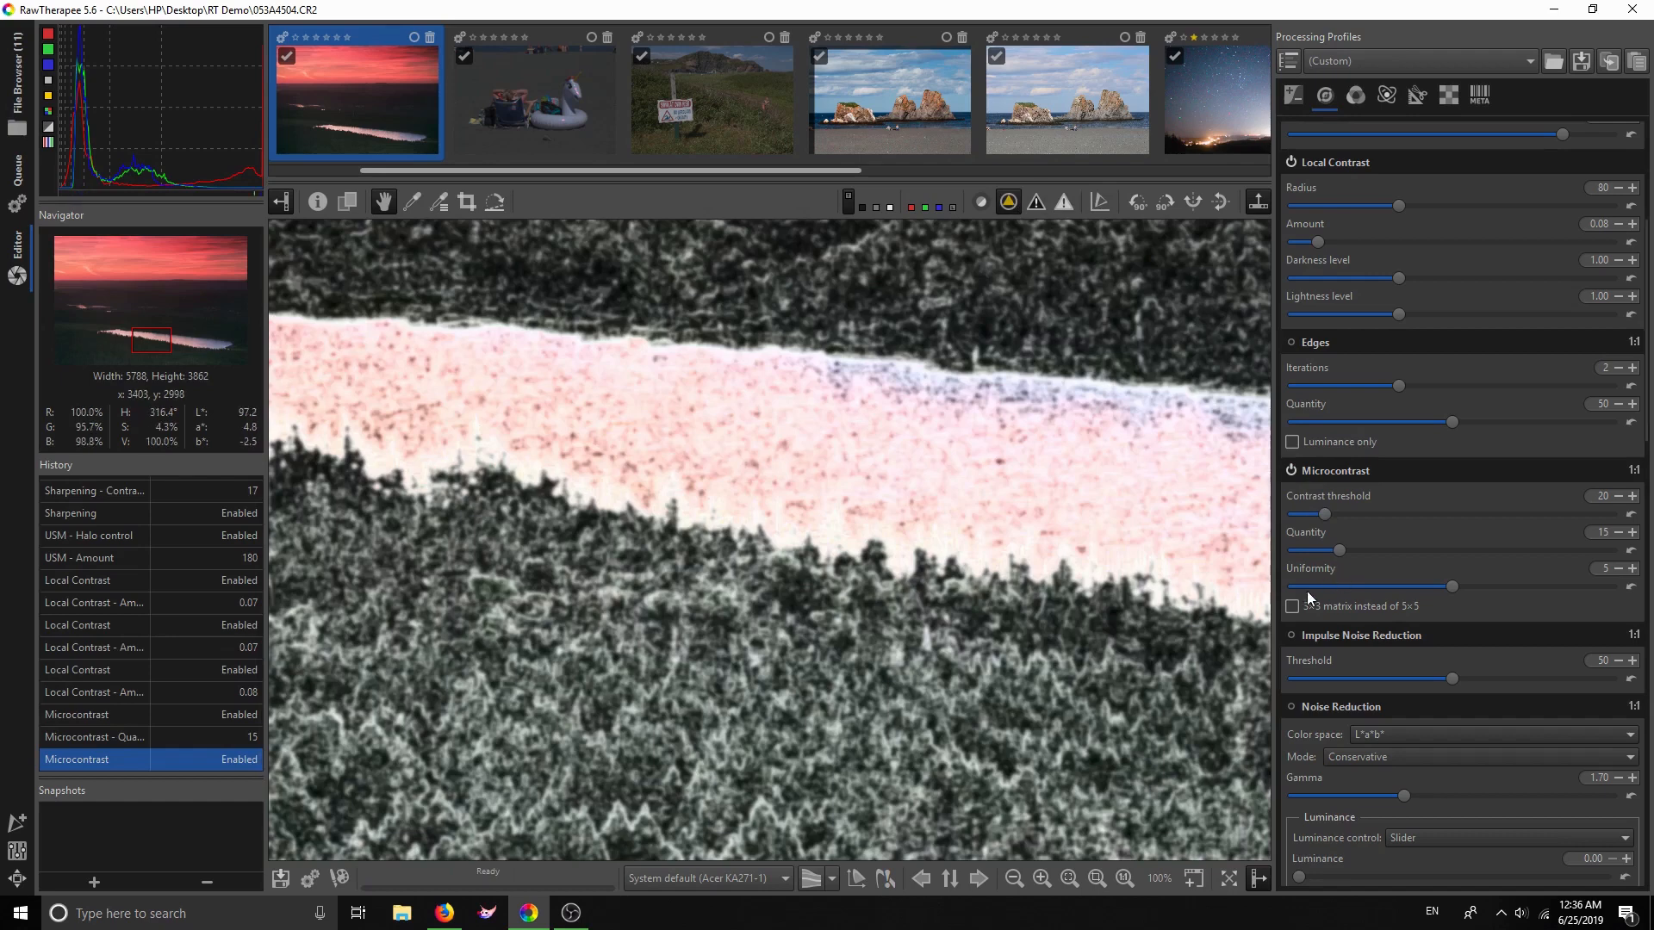
{"action": "left_click_drag", "start_coordinate": [1321, 513], "coordinate": [1311, 510]}
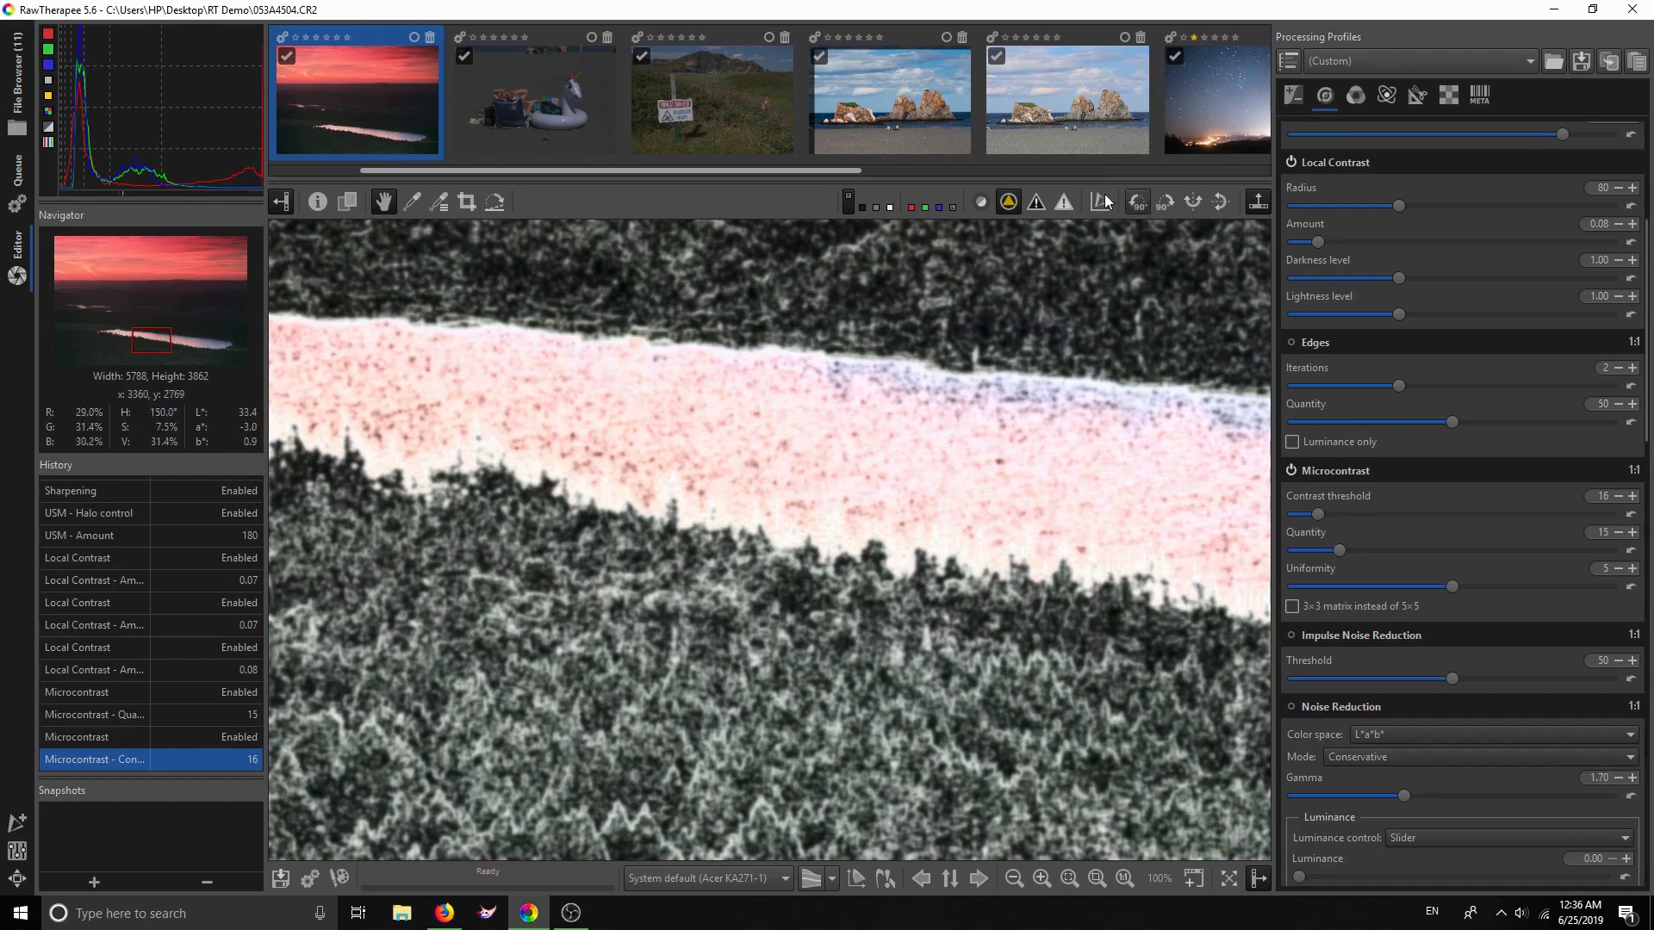
{"action": "left_click", "coordinate": [1010, 203]}
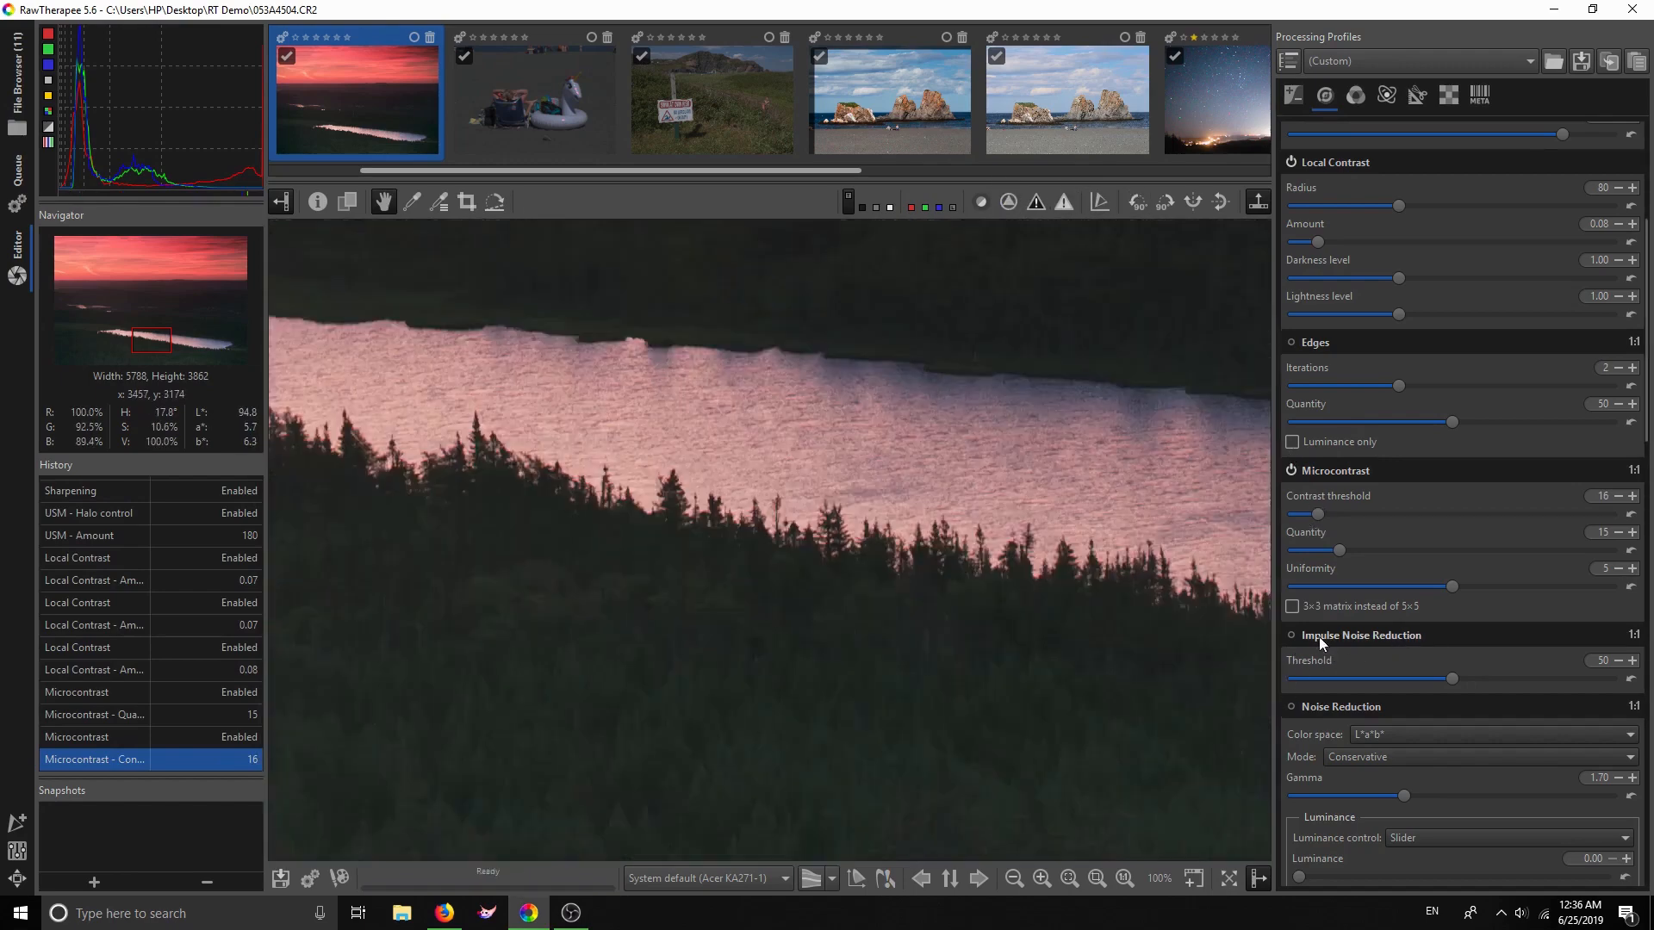
{"action": "scroll", "coordinate": [1352, 477], "scroll_direction": "down", "scroll_amount": 5}
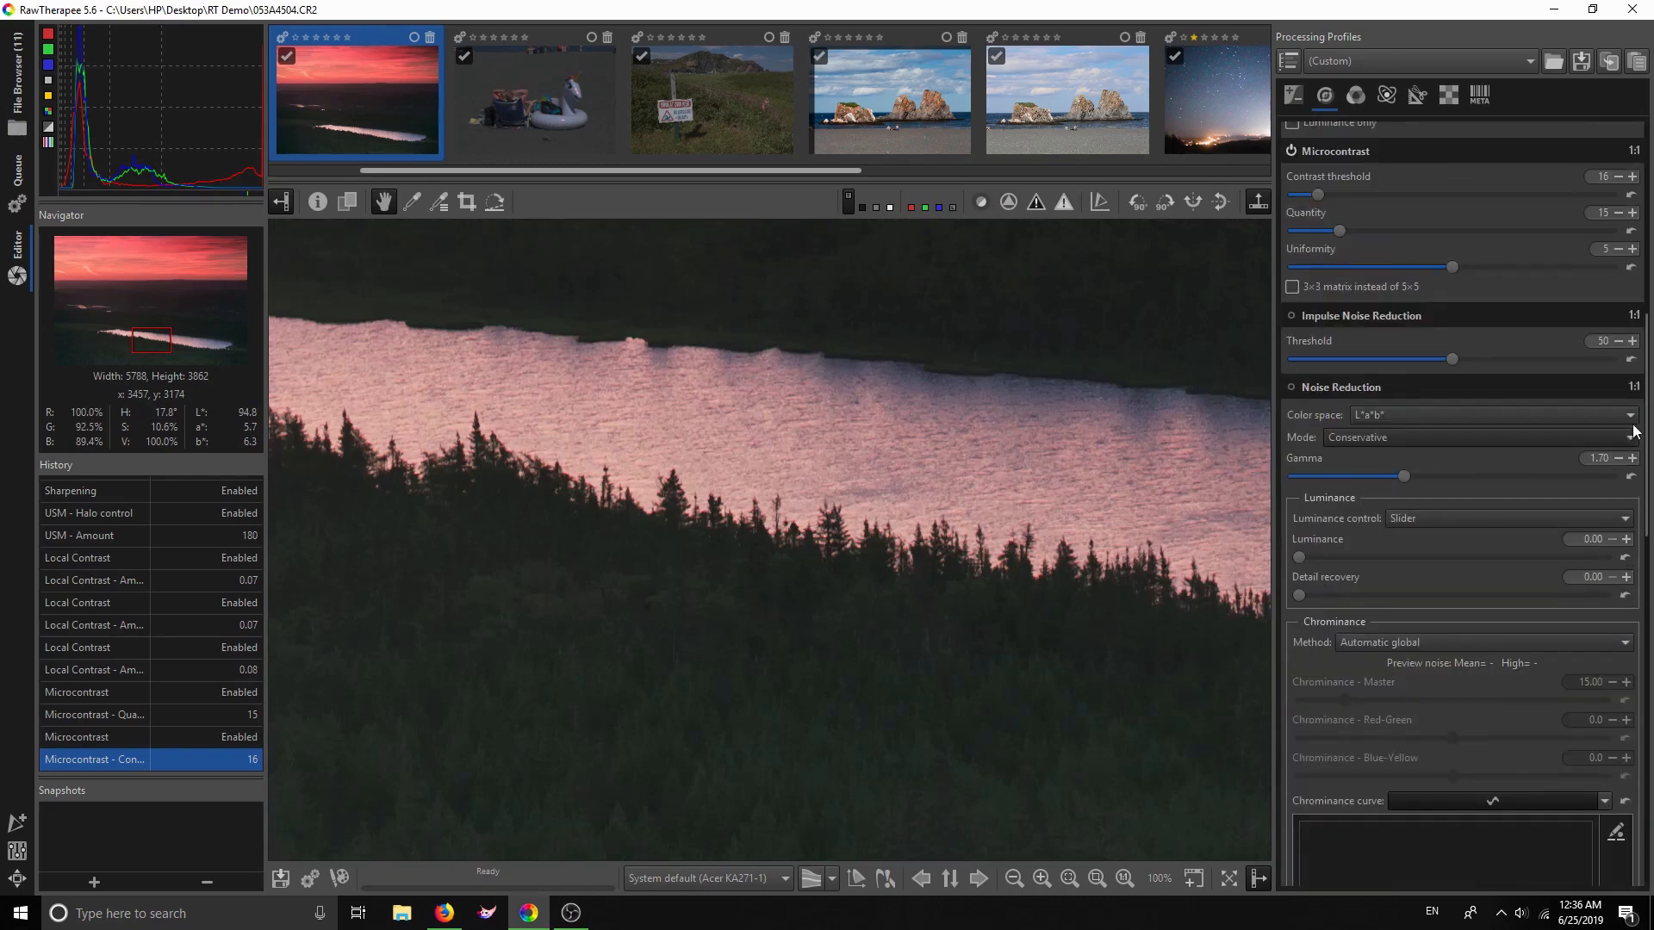
Enable Impulse Noise Reduction at threshold 50 and inspect the dark area above the lake
{"action": "scroll", "coordinate": [1645, 431], "scroll_direction": "down", "scroll_amount": 1}
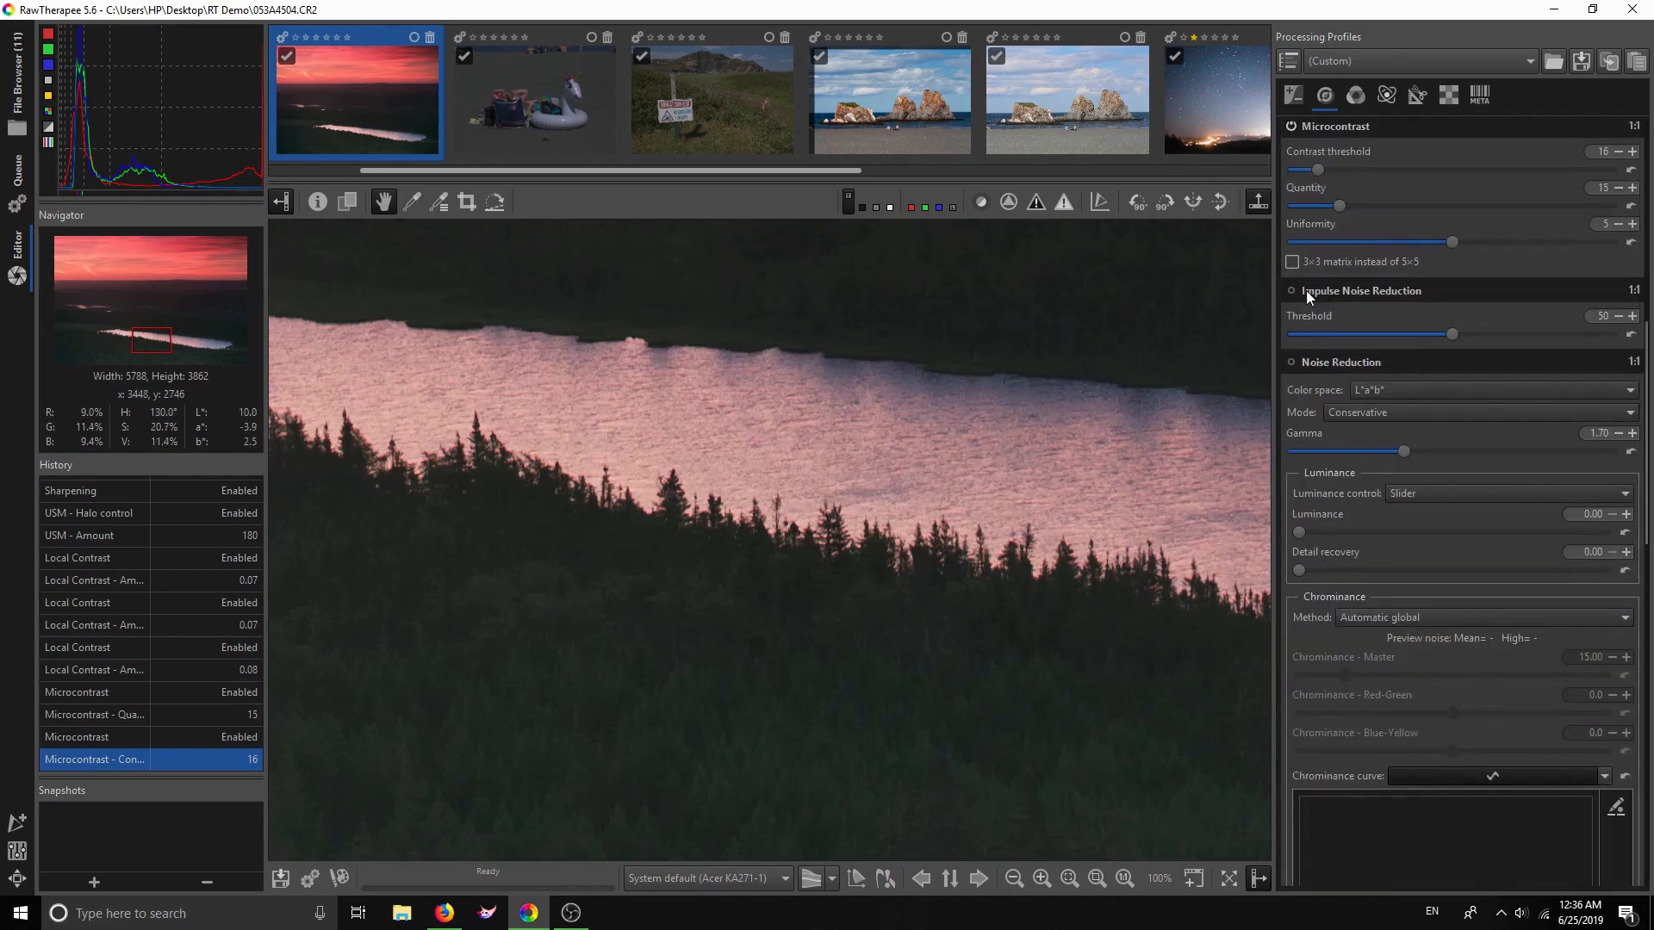
{"action": "left_click", "coordinate": [1294, 291]}
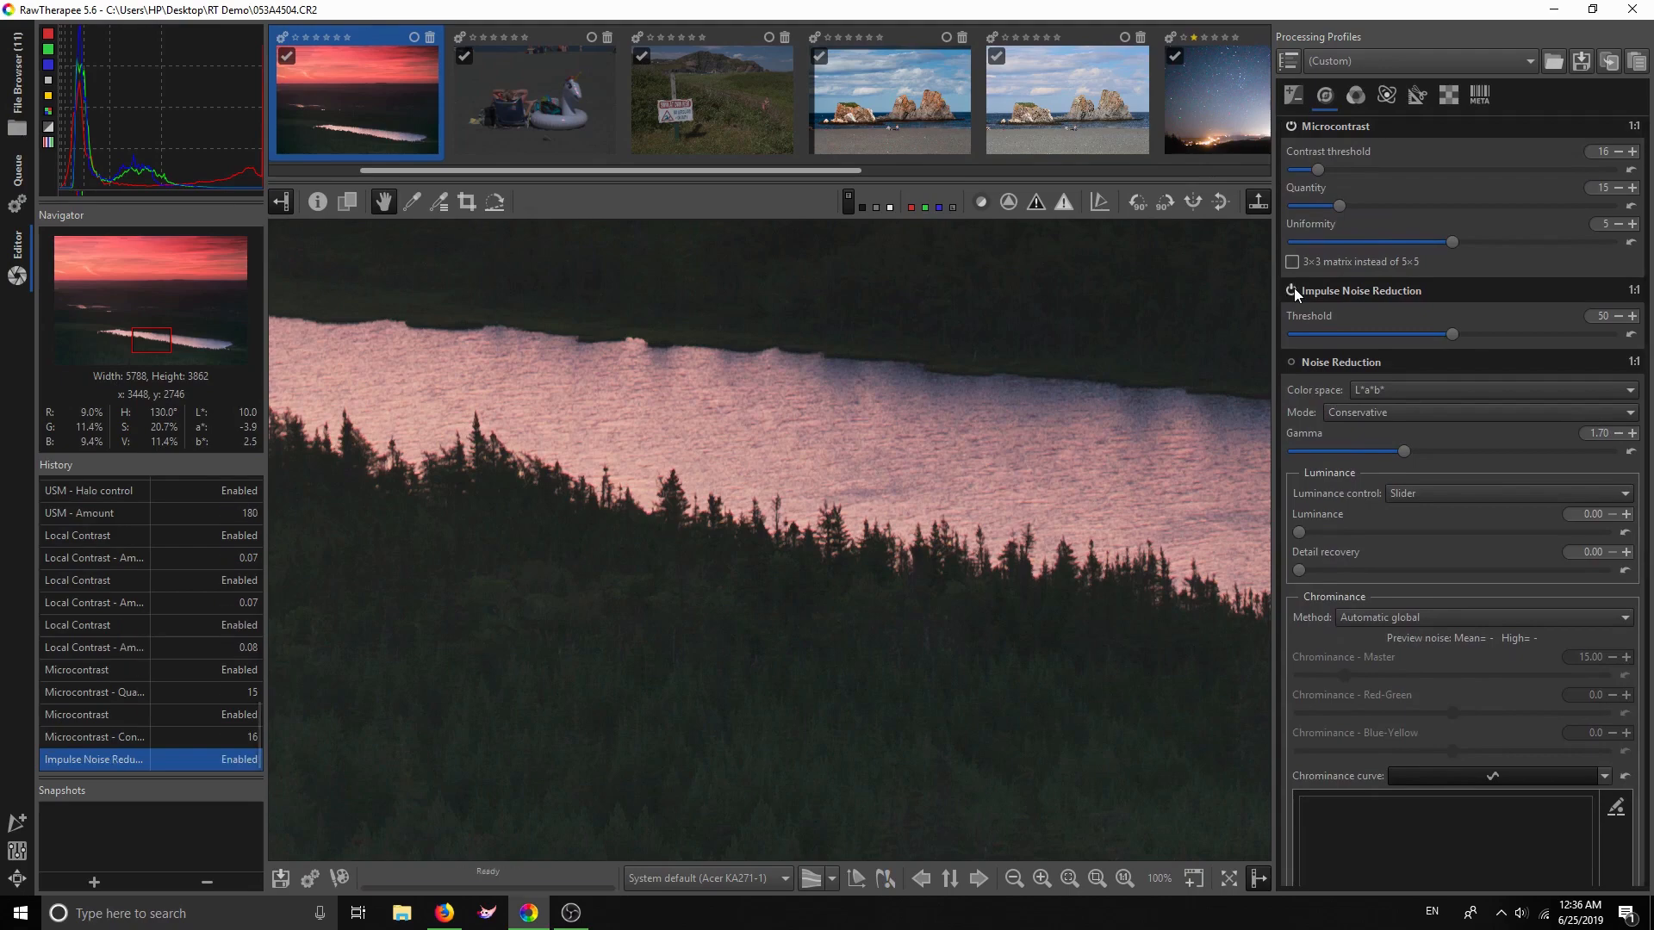
{"action": "left_click_drag", "start_coordinate": [972, 365], "coordinate": [933, 443]}
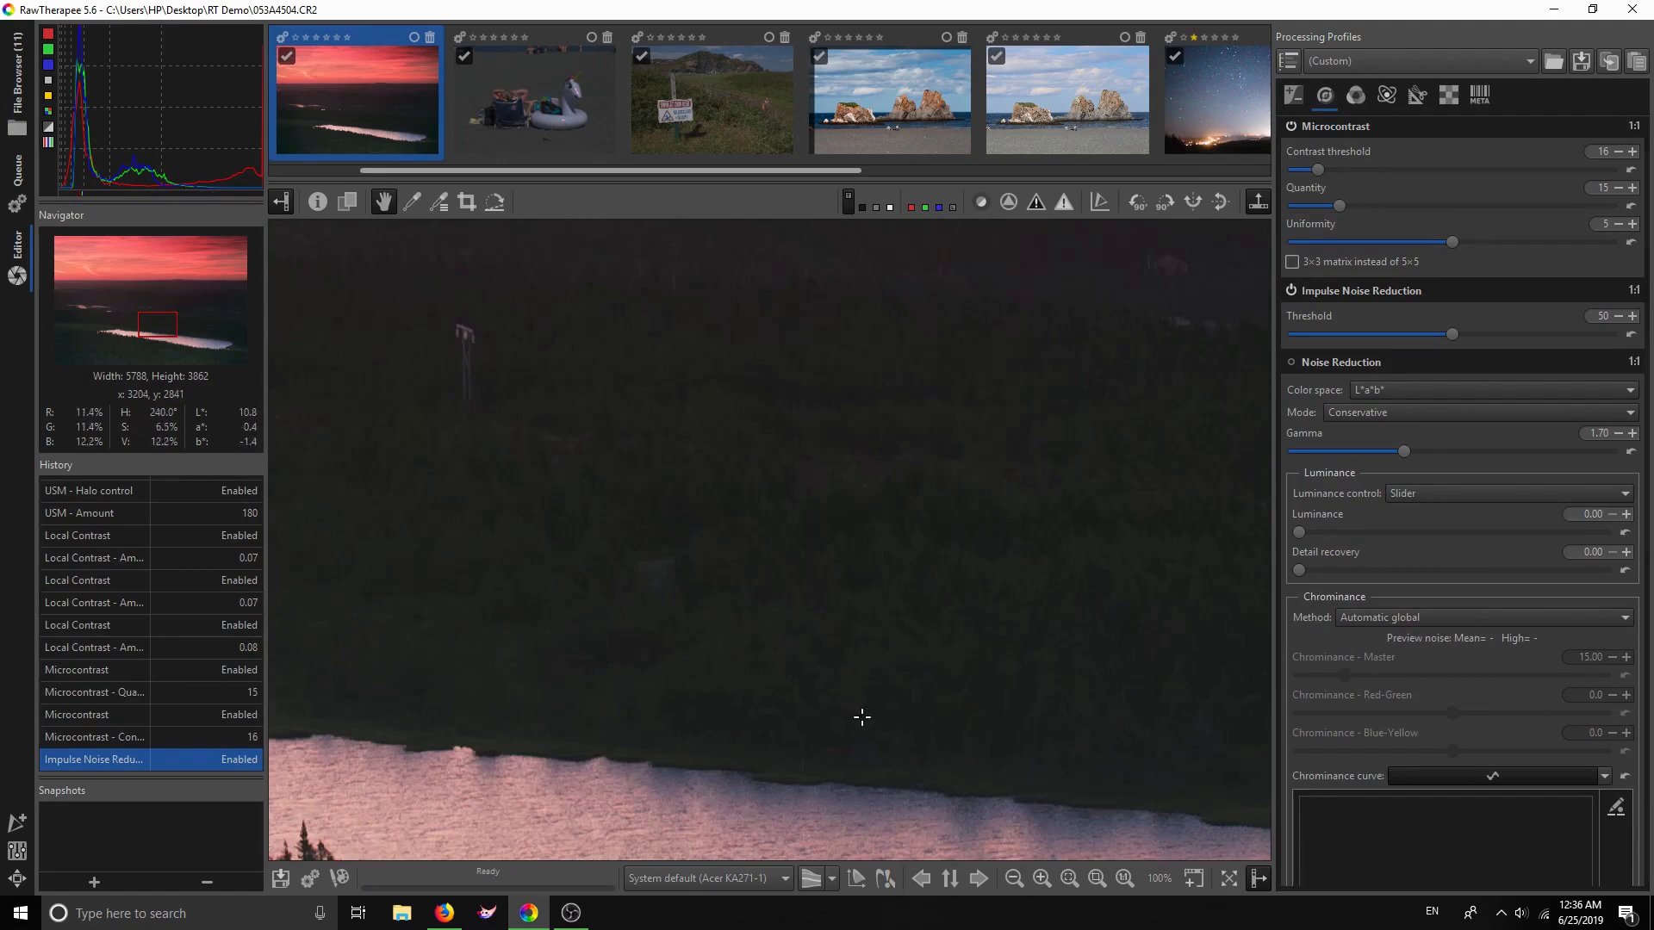
{"action": "left_click_drag", "start_coordinate": [801, 716], "coordinate": [849, 692]}
{"action": "scroll", "coordinate": [849, 692], "scroll_direction": "down", "scroll_amount": 4}
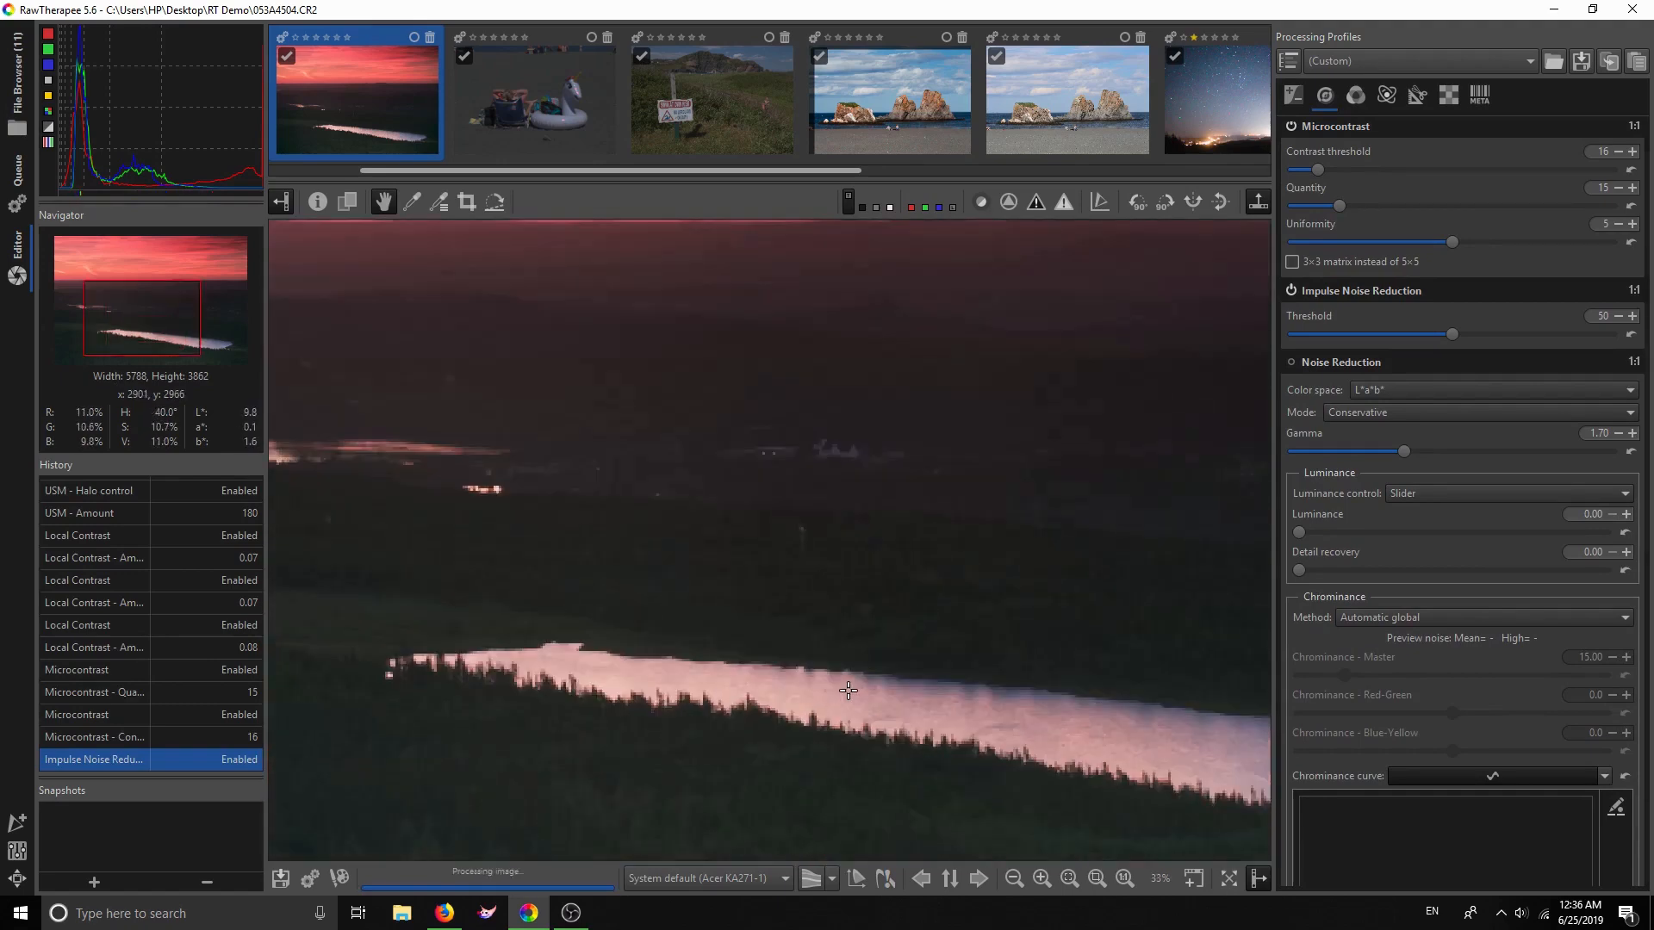
Fit the photo, then pan to check the bright lake band and distant houses
{"action": "left_click", "coordinate": [1096, 880]}
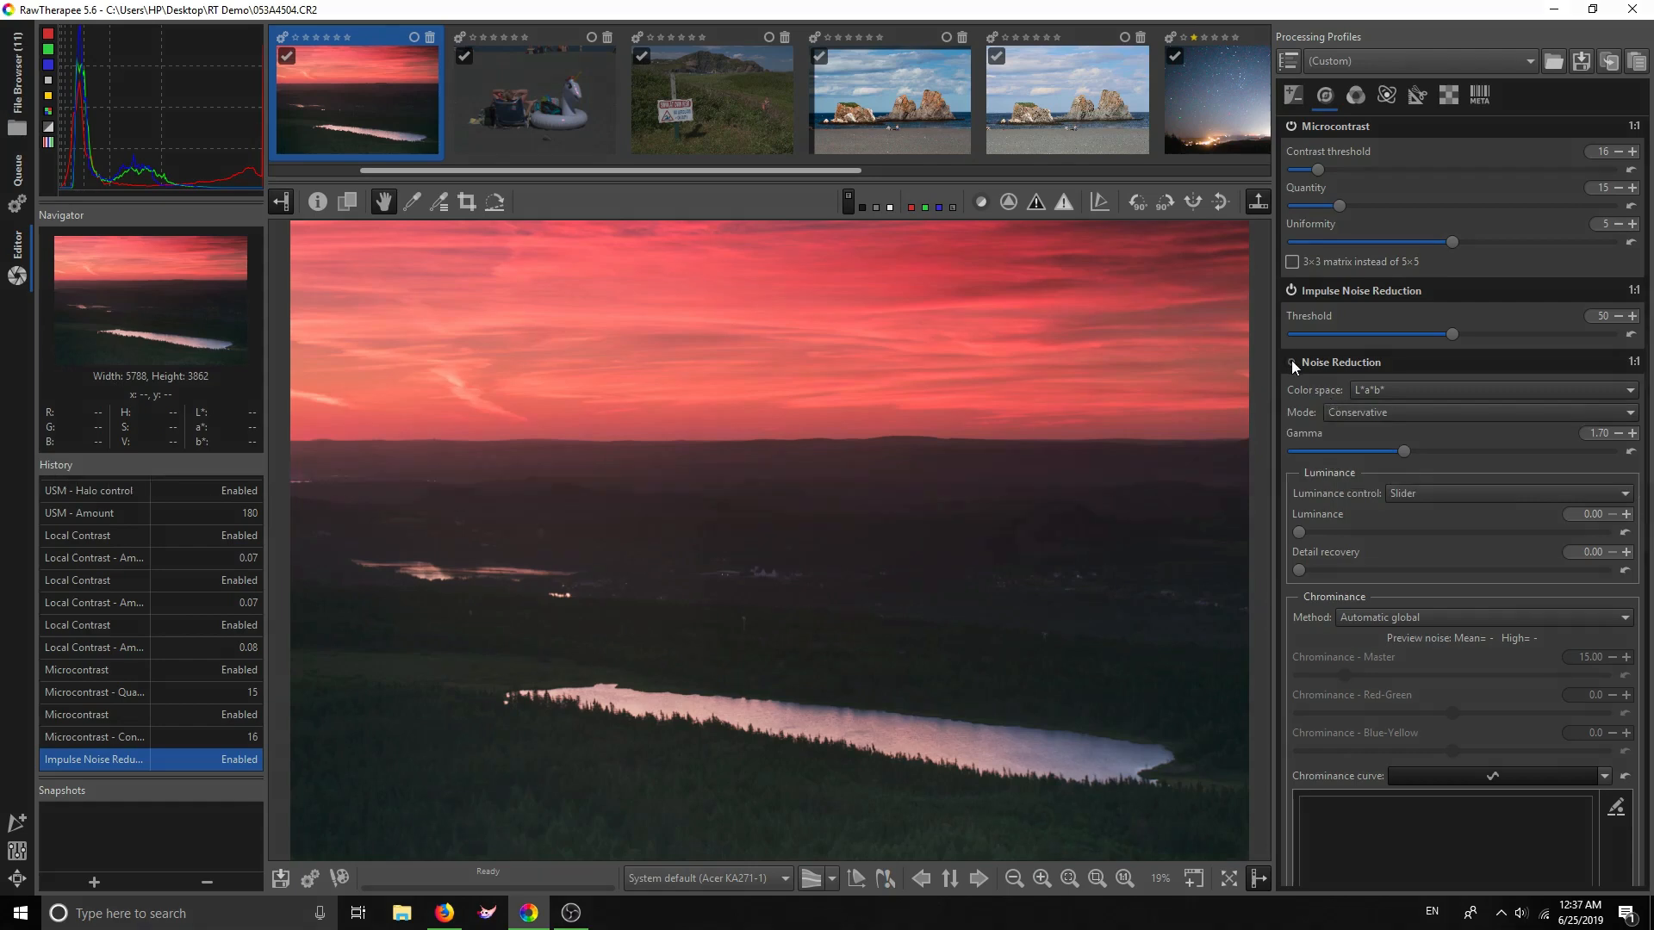
{"action": "scroll", "coordinate": [712, 779], "scroll_direction": "up", "scroll_amount": 5}
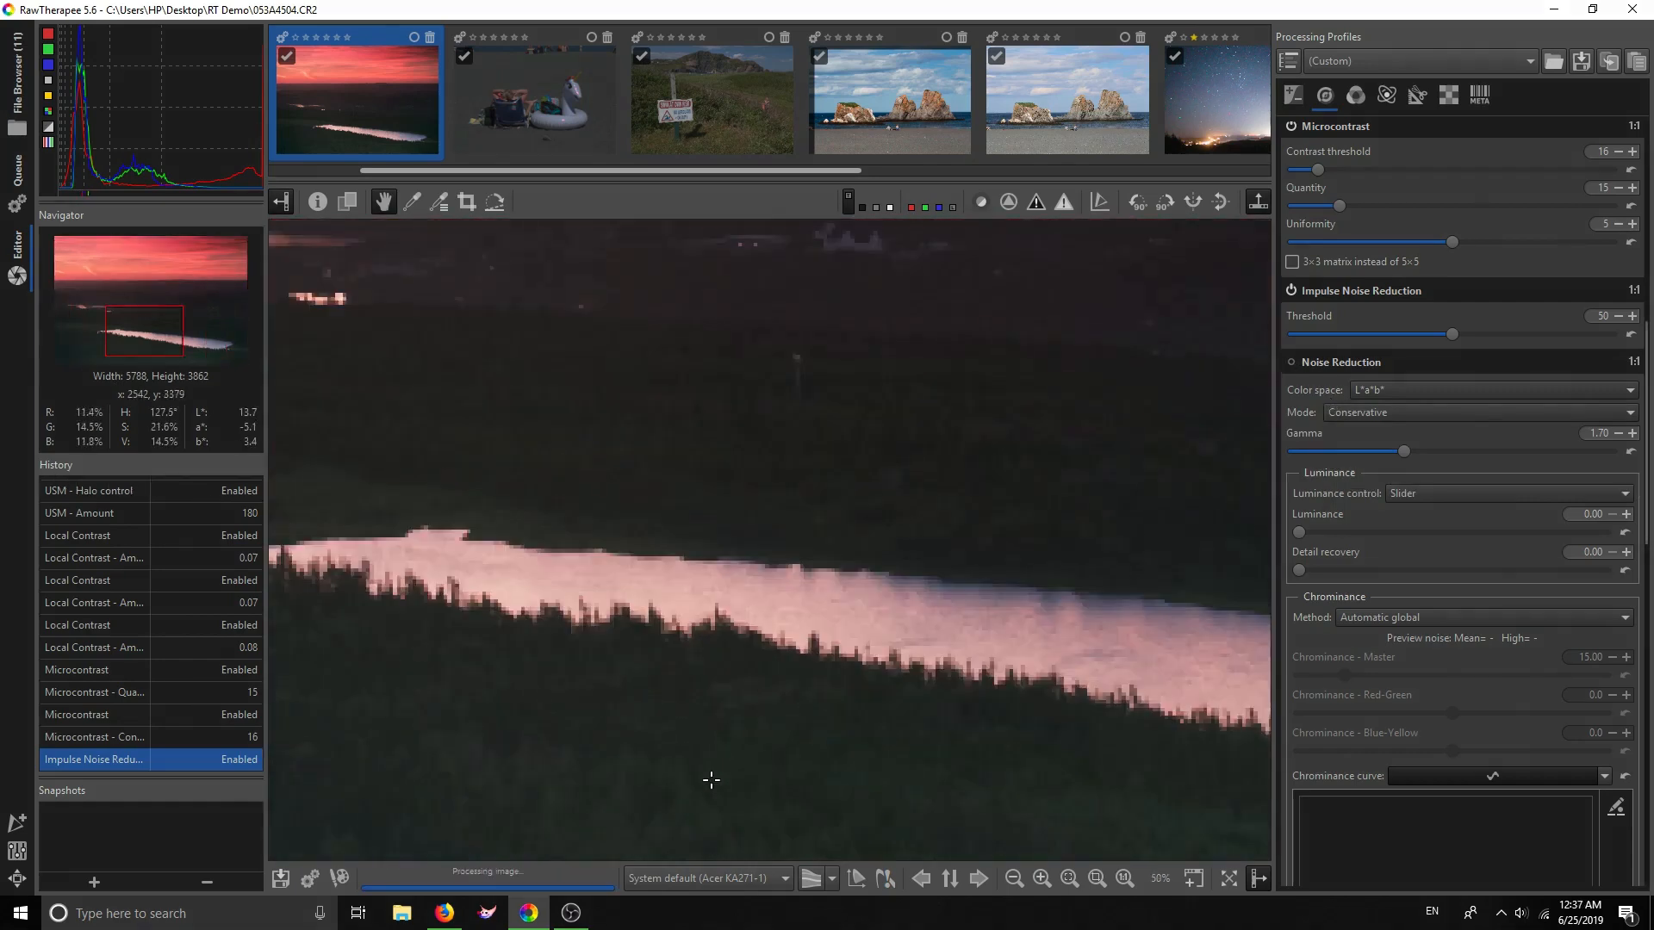
{"action": "left_click_drag", "start_coordinate": [1001, 435], "coordinate": [930, 667]}
{"action": "left_click_drag", "start_coordinate": [1033, 388], "coordinate": [923, 666]}
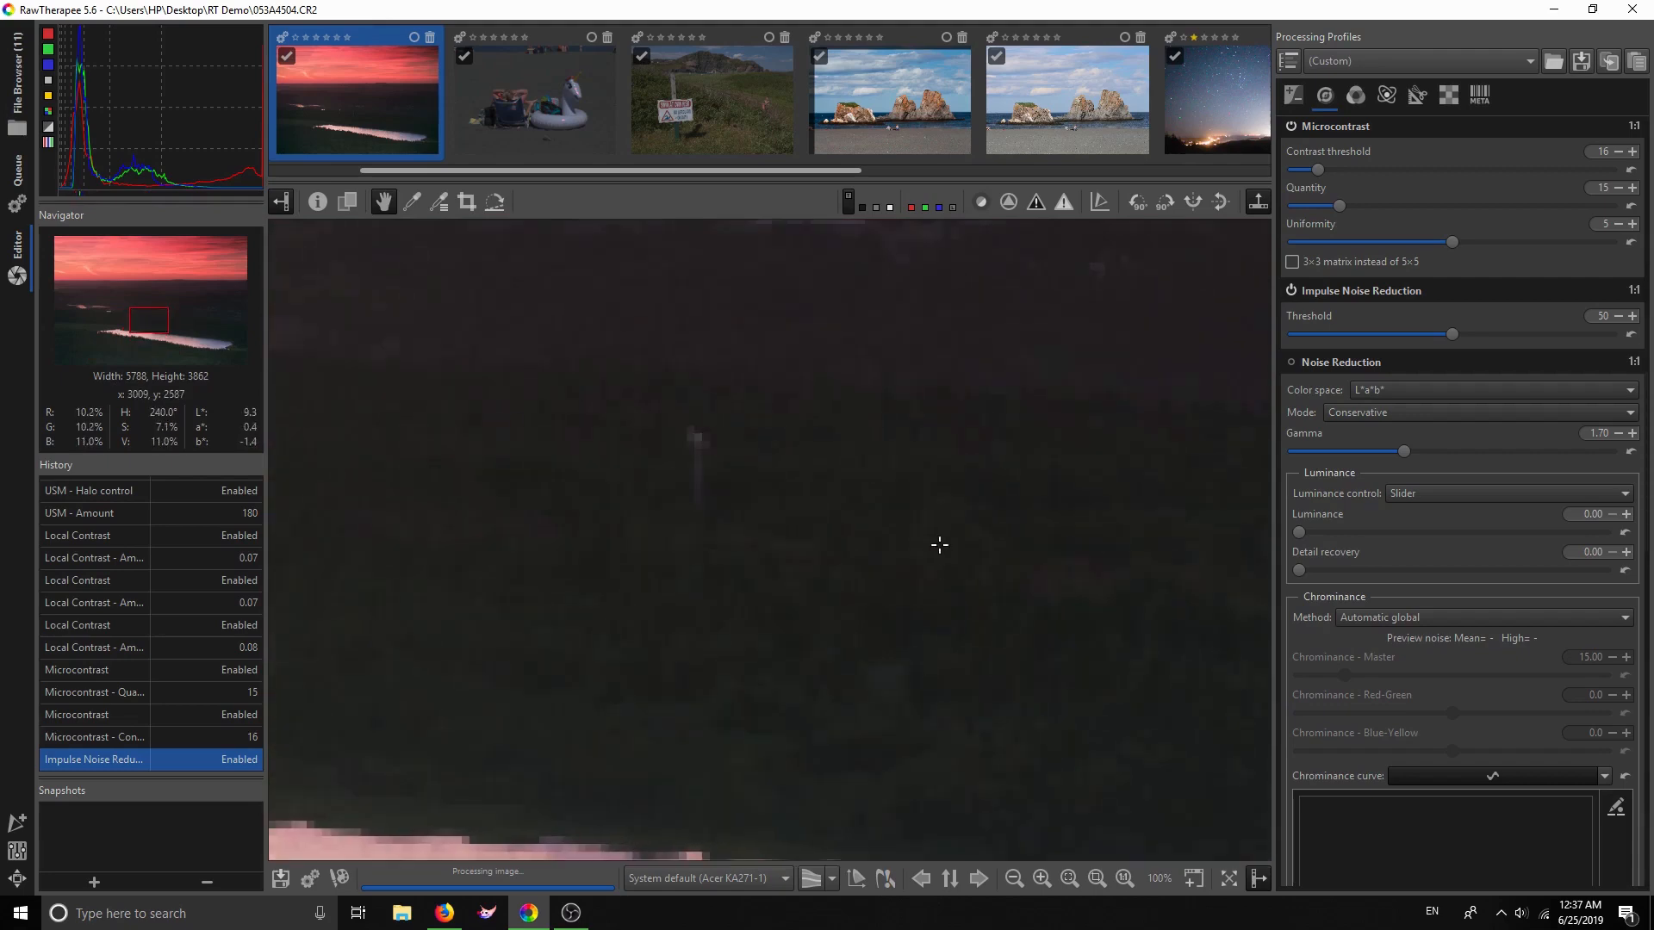
{"action": "left_click_drag", "start_coordinate": [948, 521], "coordinate": [945, 577]}
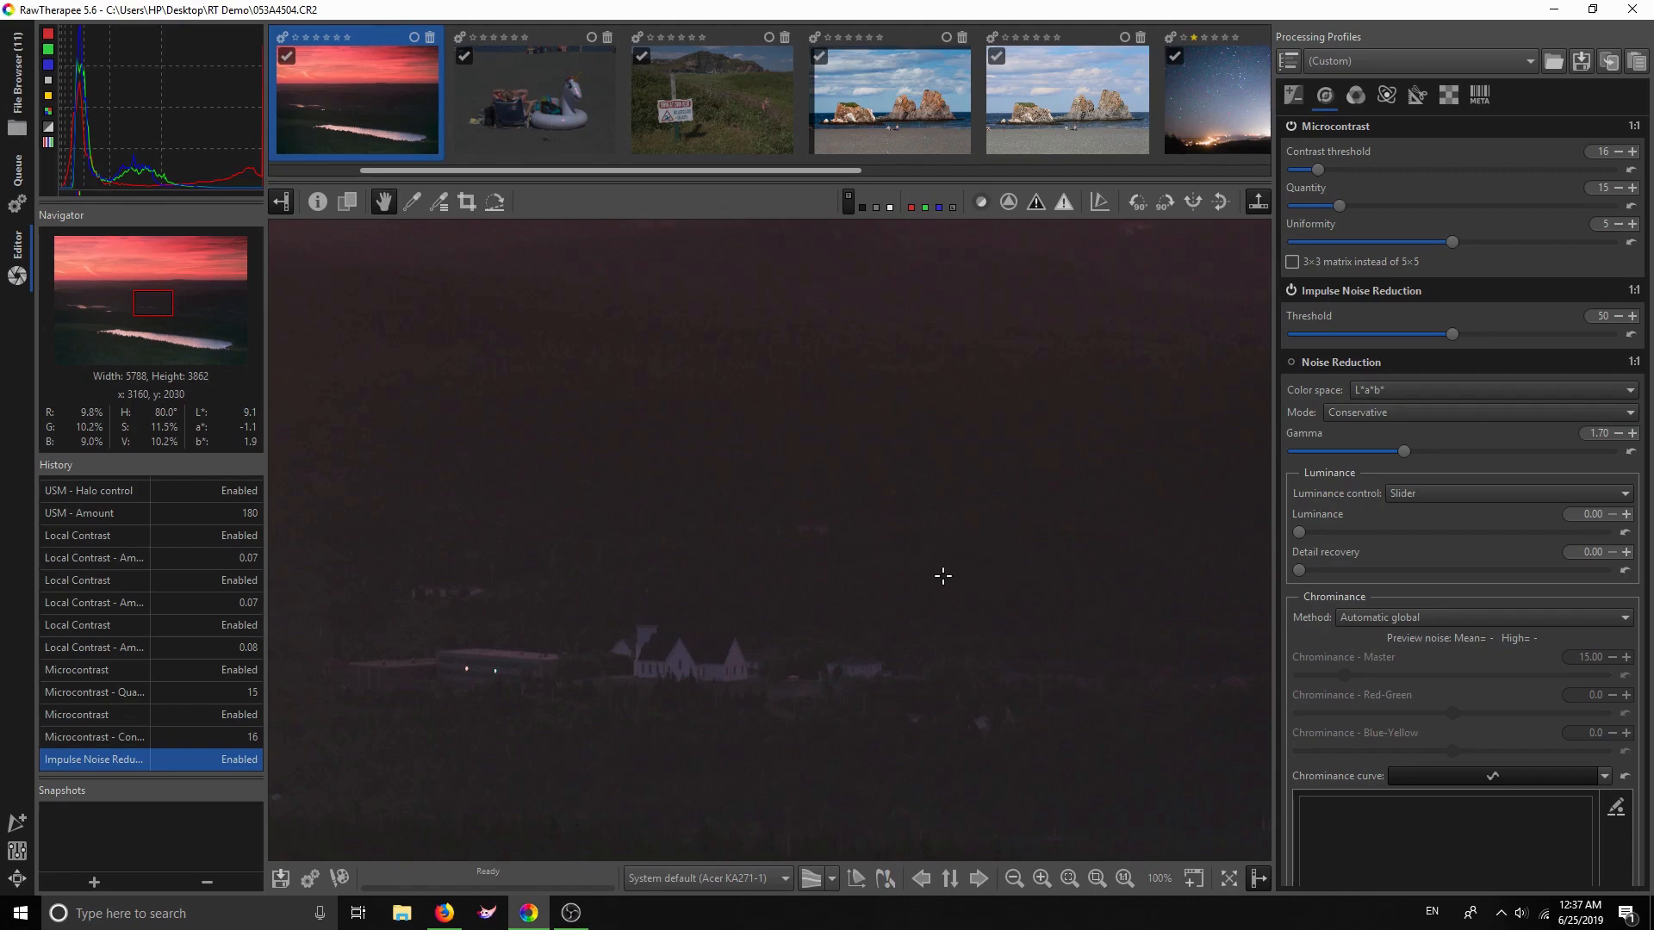
Enable Noise Reduction using Automatic global chrominance, Gamma 1.70 and Luminance 0
{"action": "left_click", "coordinate": [1291, 361]}
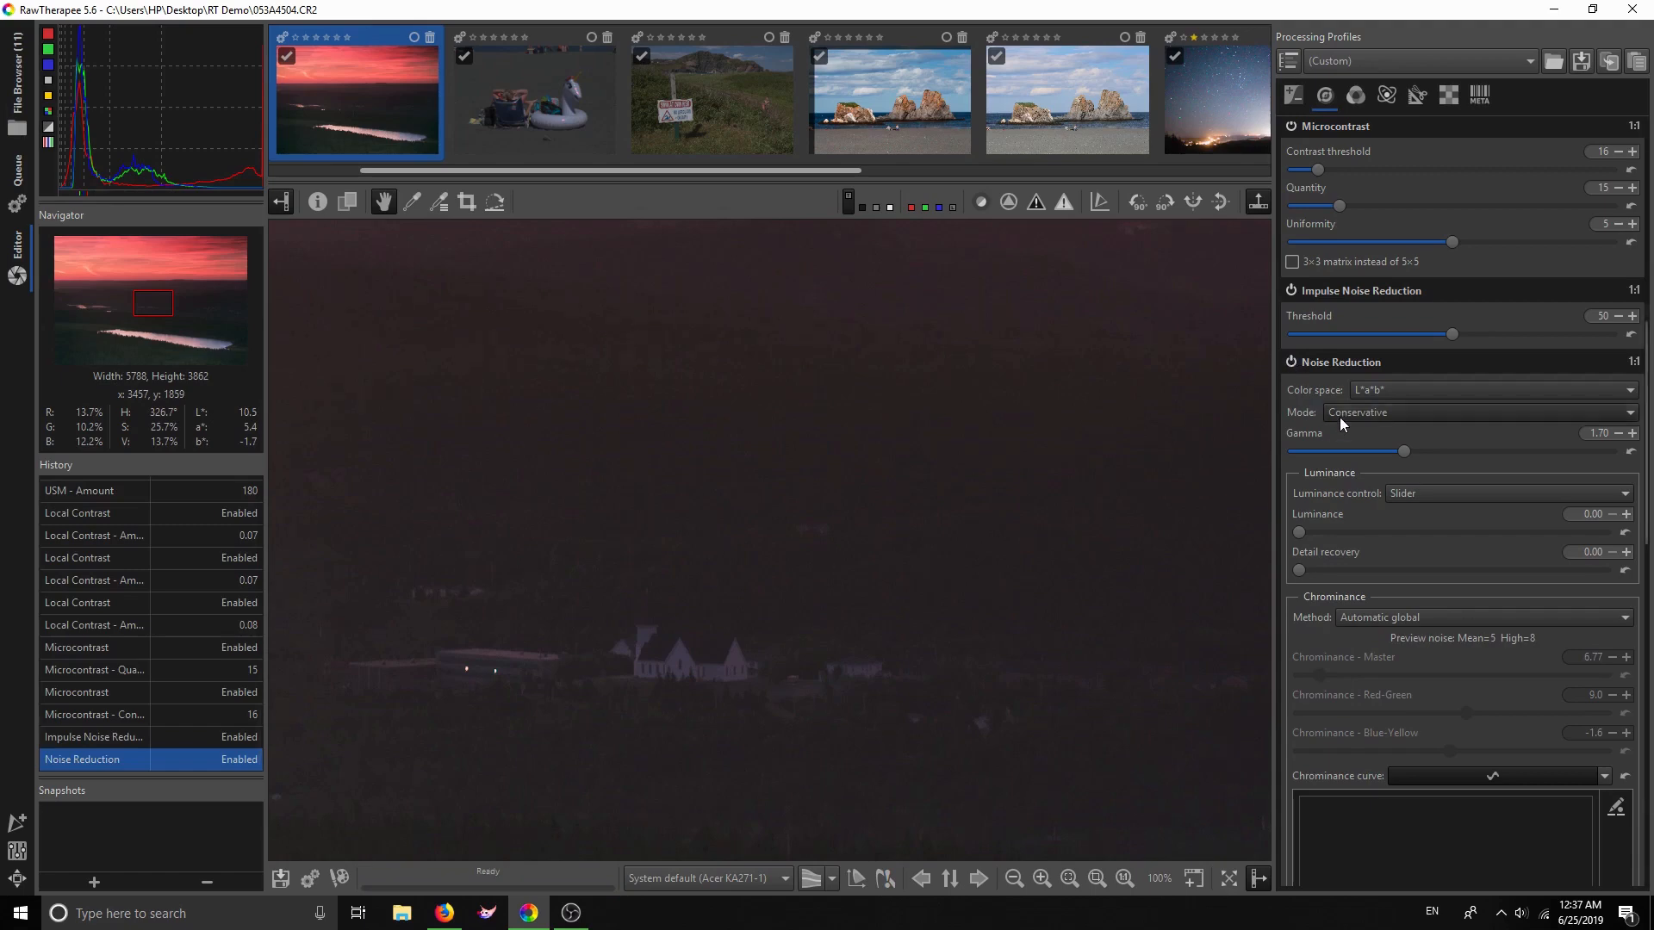
{"action": "scroll", "coordinate": [1381, 560], "scroll_direction": "down", "scroll_amount": 2}
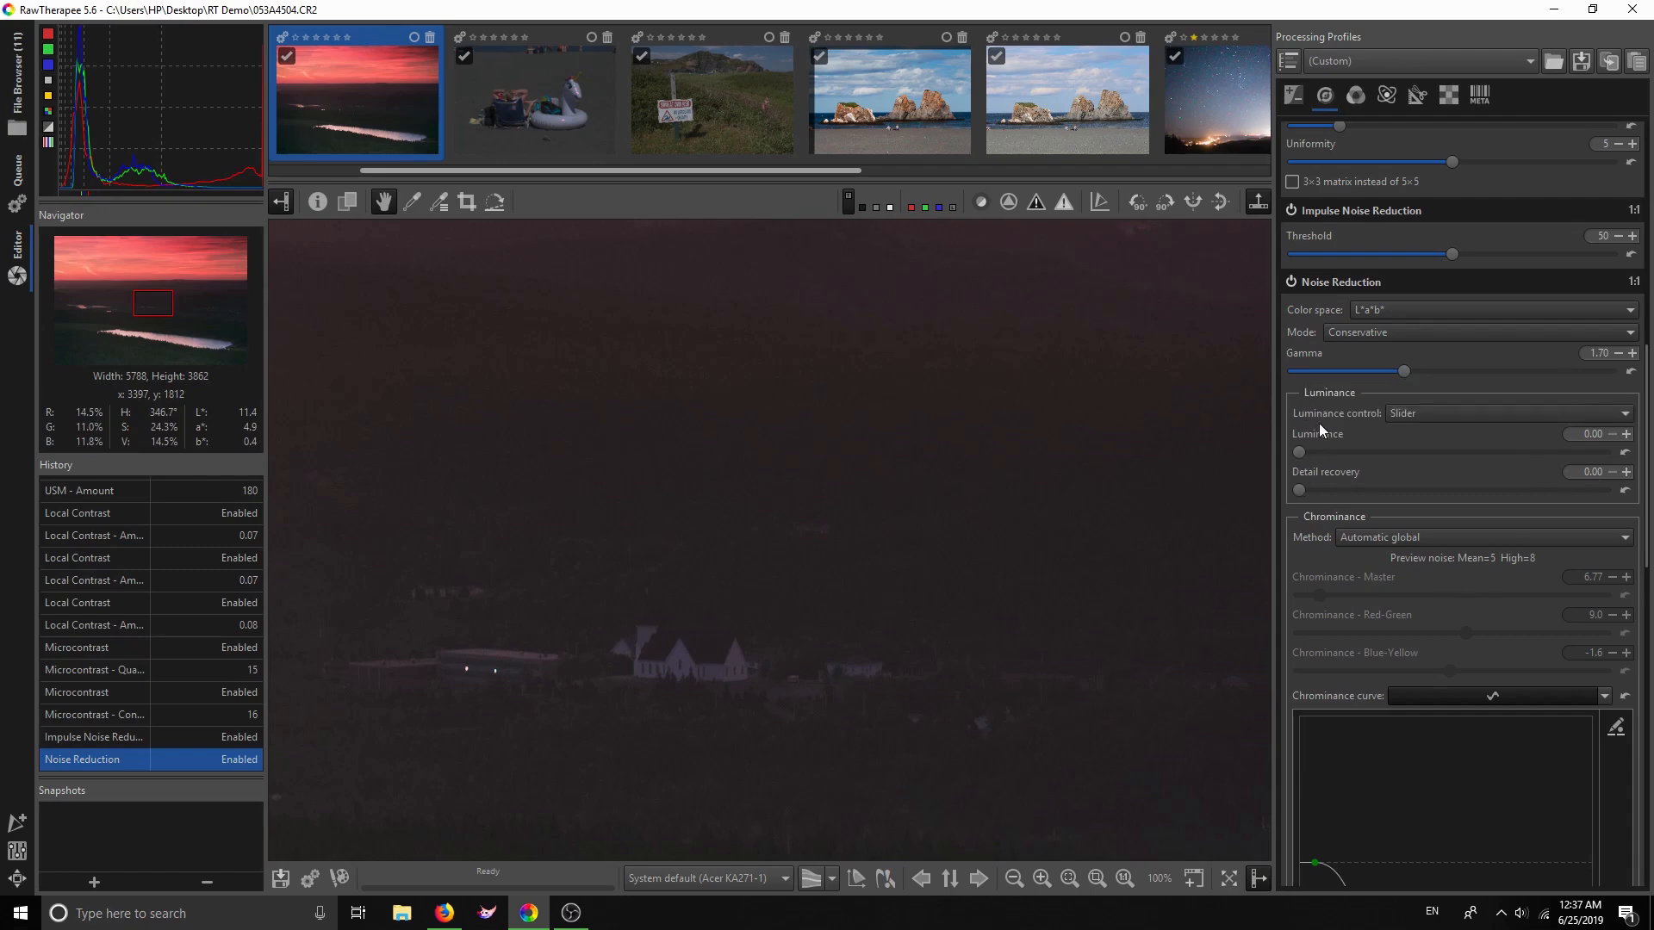
Raise luminance noise reduction to 6.21 and inspect the sky and darker lake areas
{"action": "left_click_drag", "start_coordinate": [749, 542], "coordinate": [724, 606]}
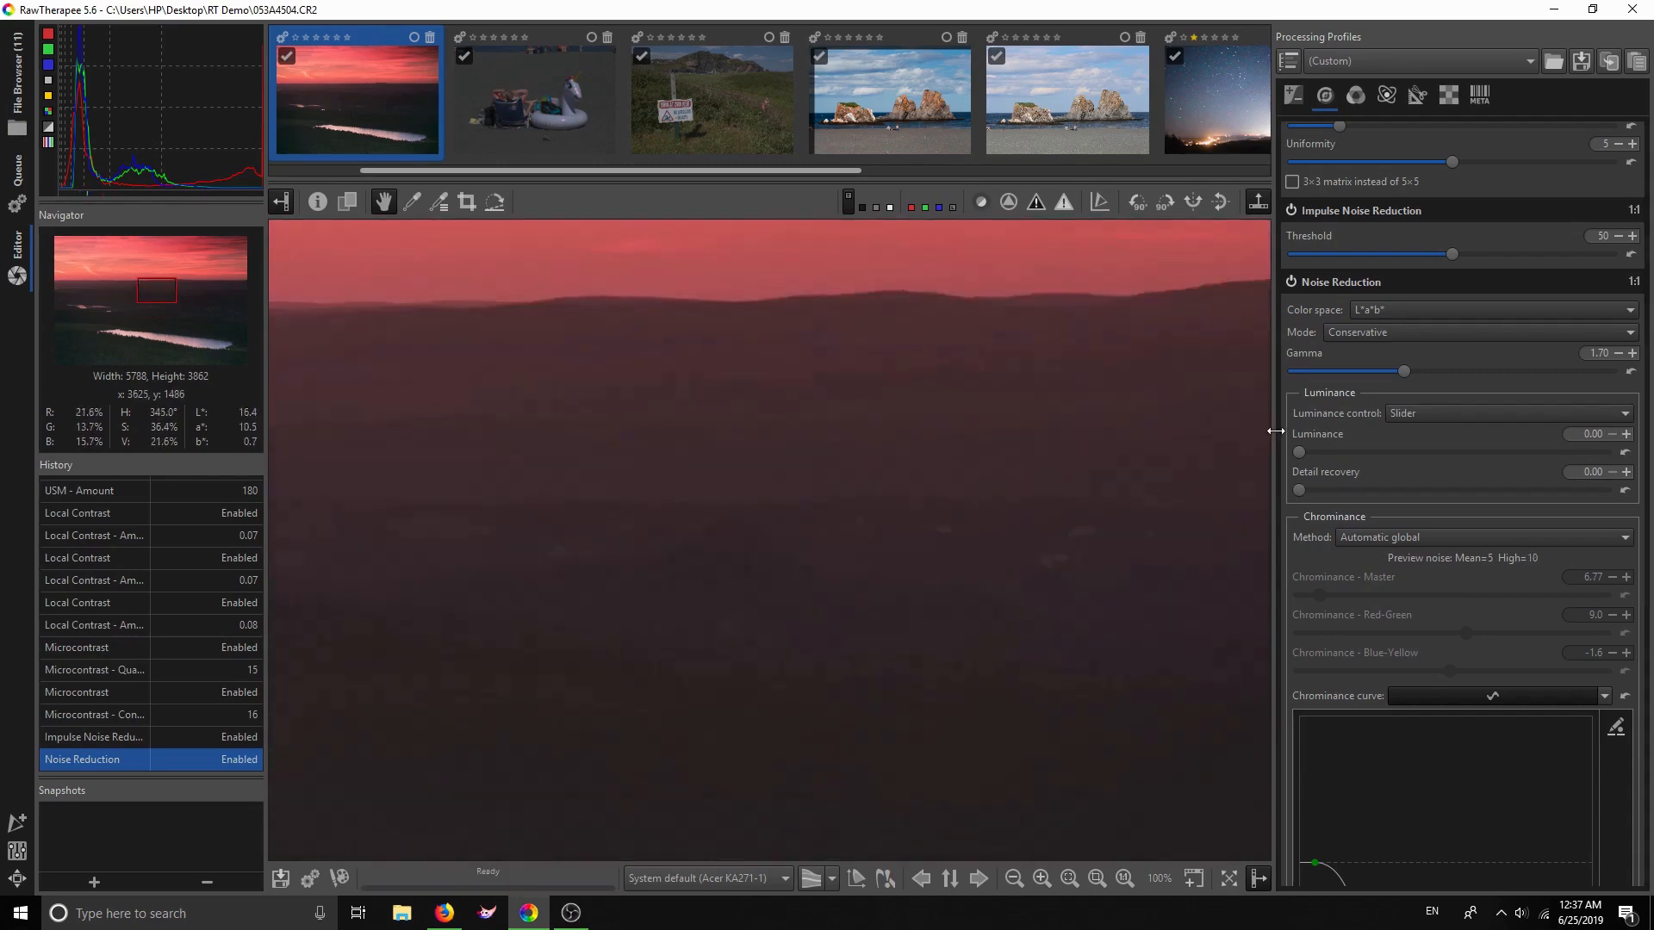
{"action": "left_click_drag", "start_coordinate": [1310, 453], "coordinate": [1317, 455]}
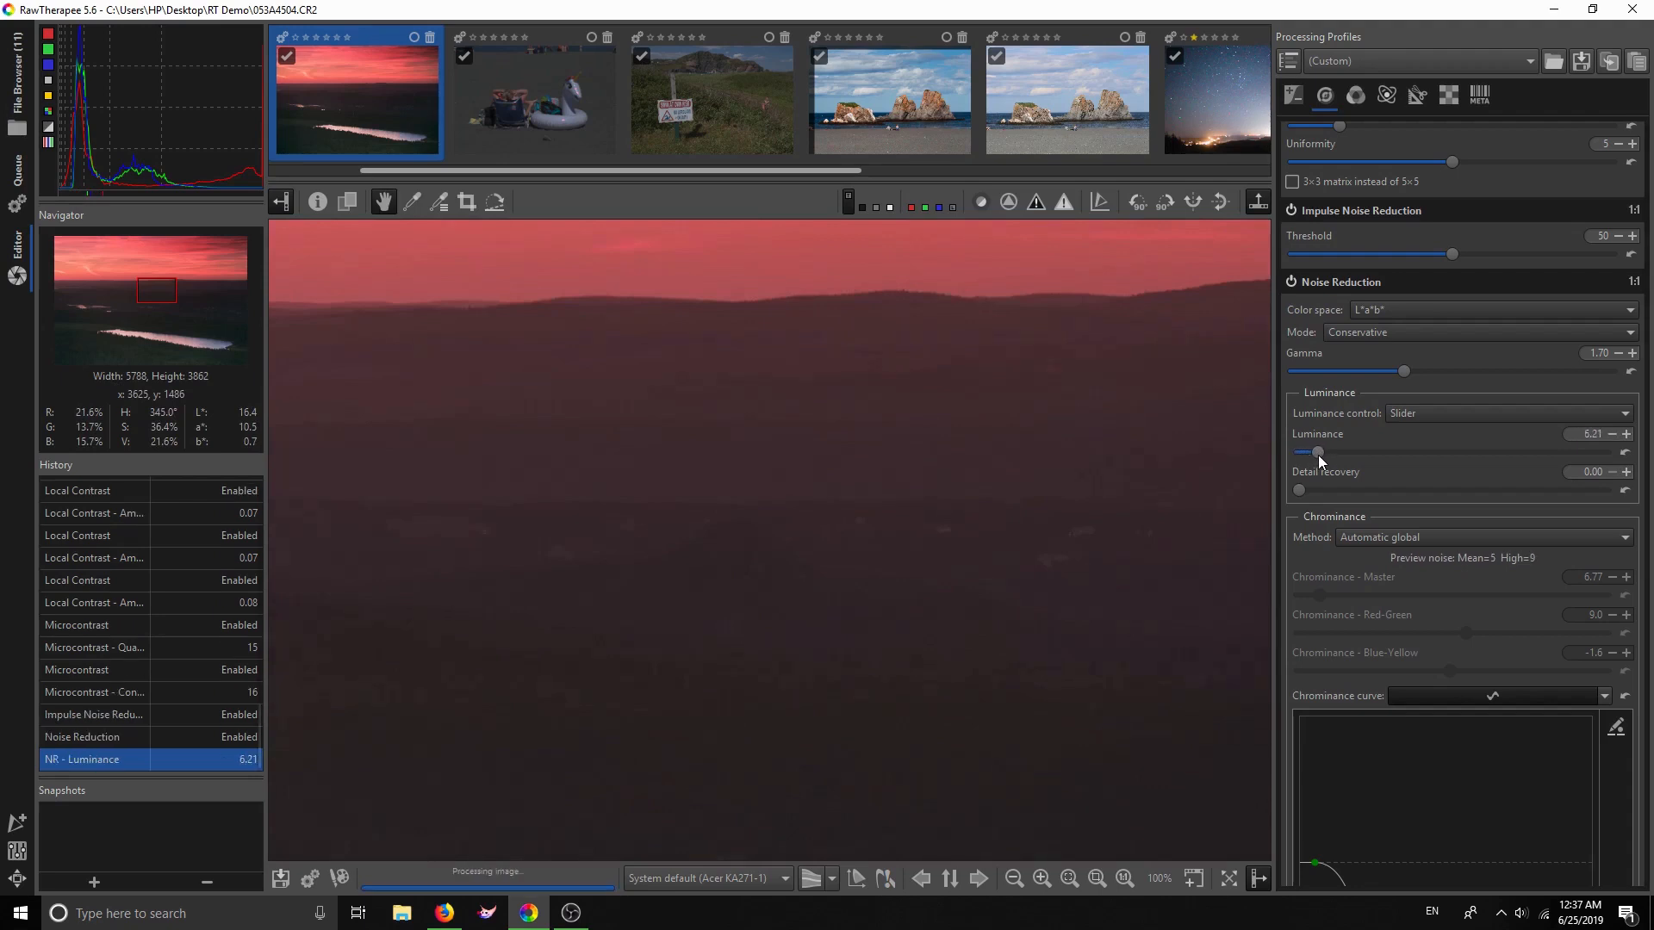
{"action": "left_click_drag", "start_coordinate": [925, 743], "coordinate": [886, 602]}
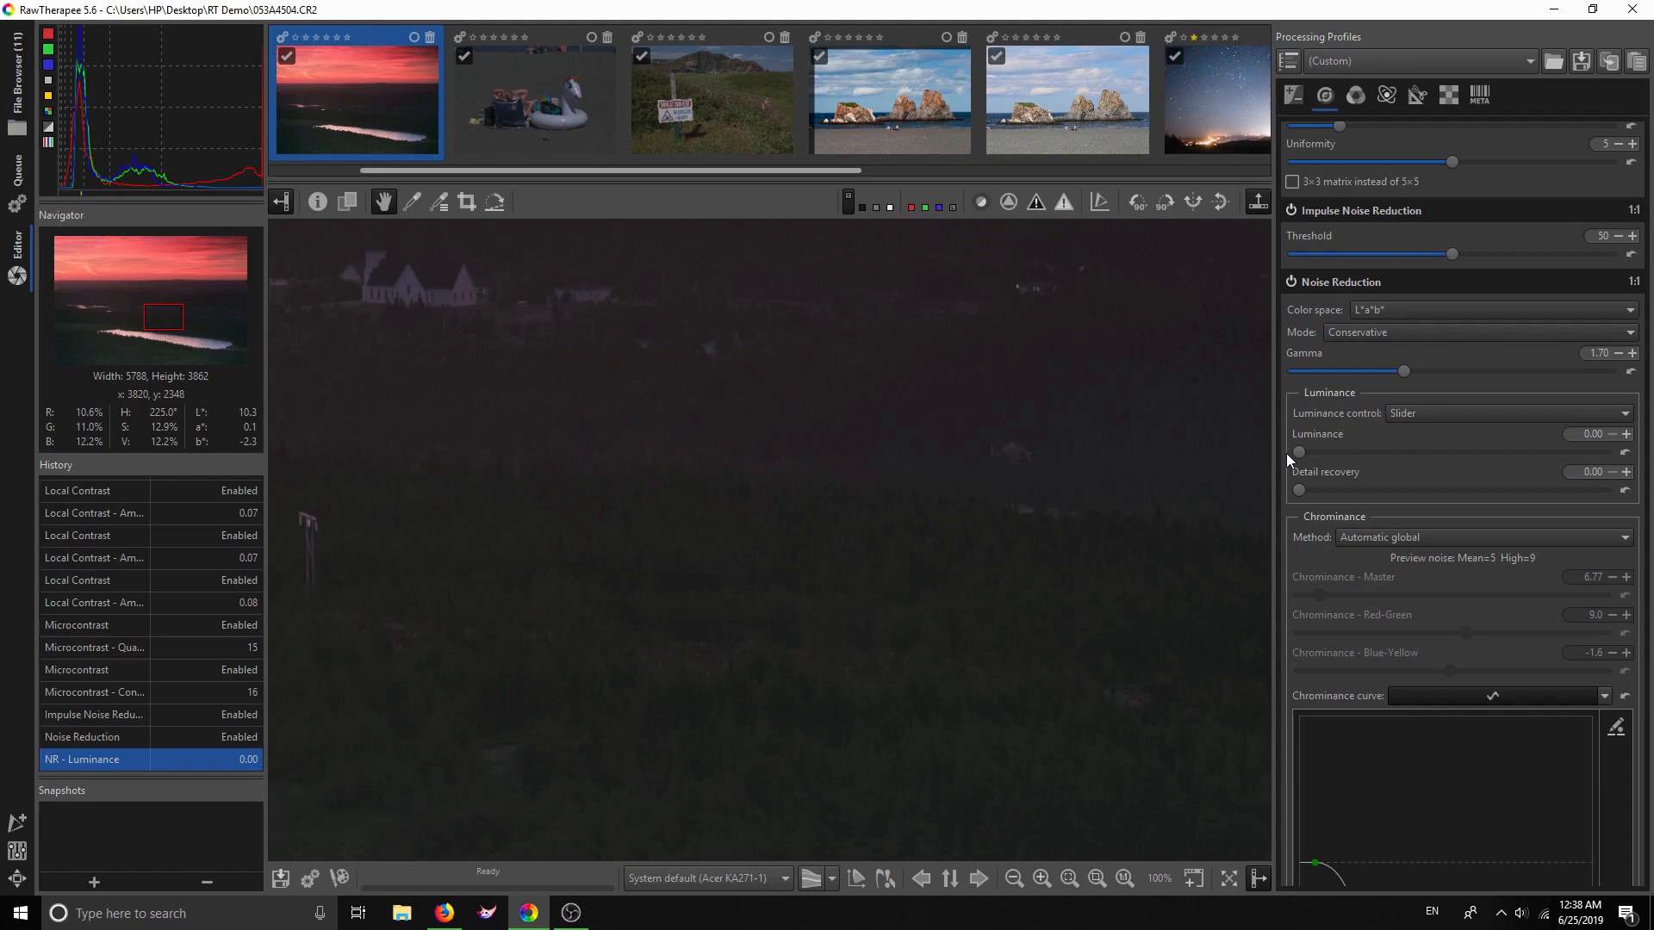
{"action": "scroll", "coordinate": [1004, 620], "scroll_direction": "down", "scroll_amount": 3}
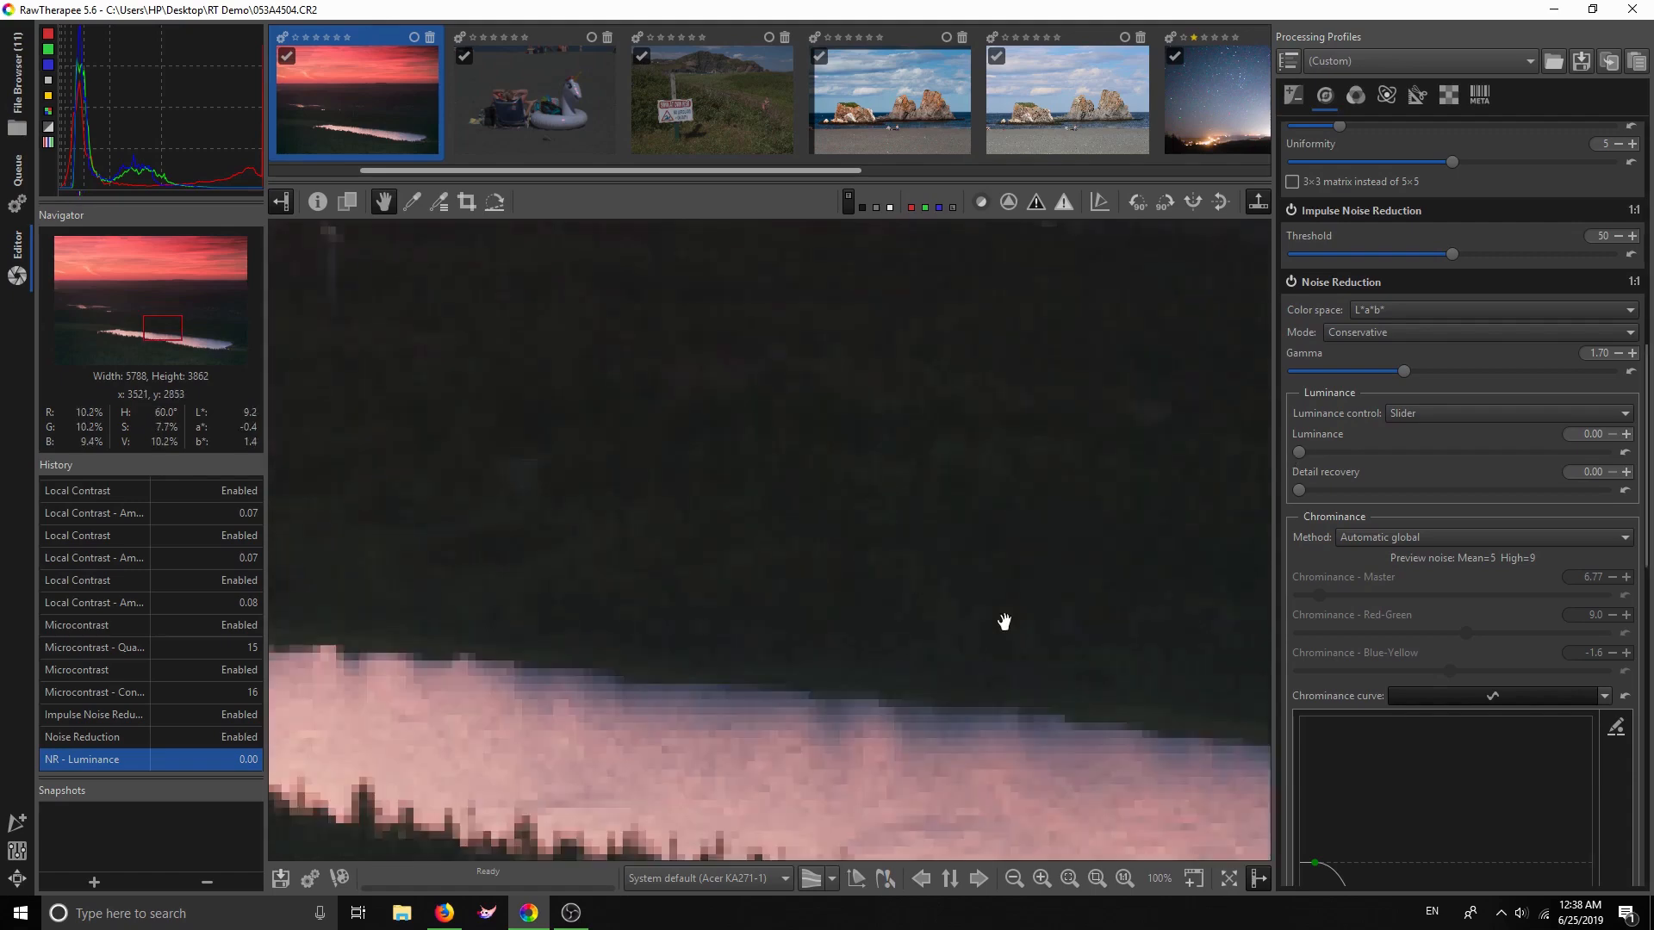
{"action": "left_click_drag", "start_coordinate": [1053, 673], "coordinate": [1000, 627]}
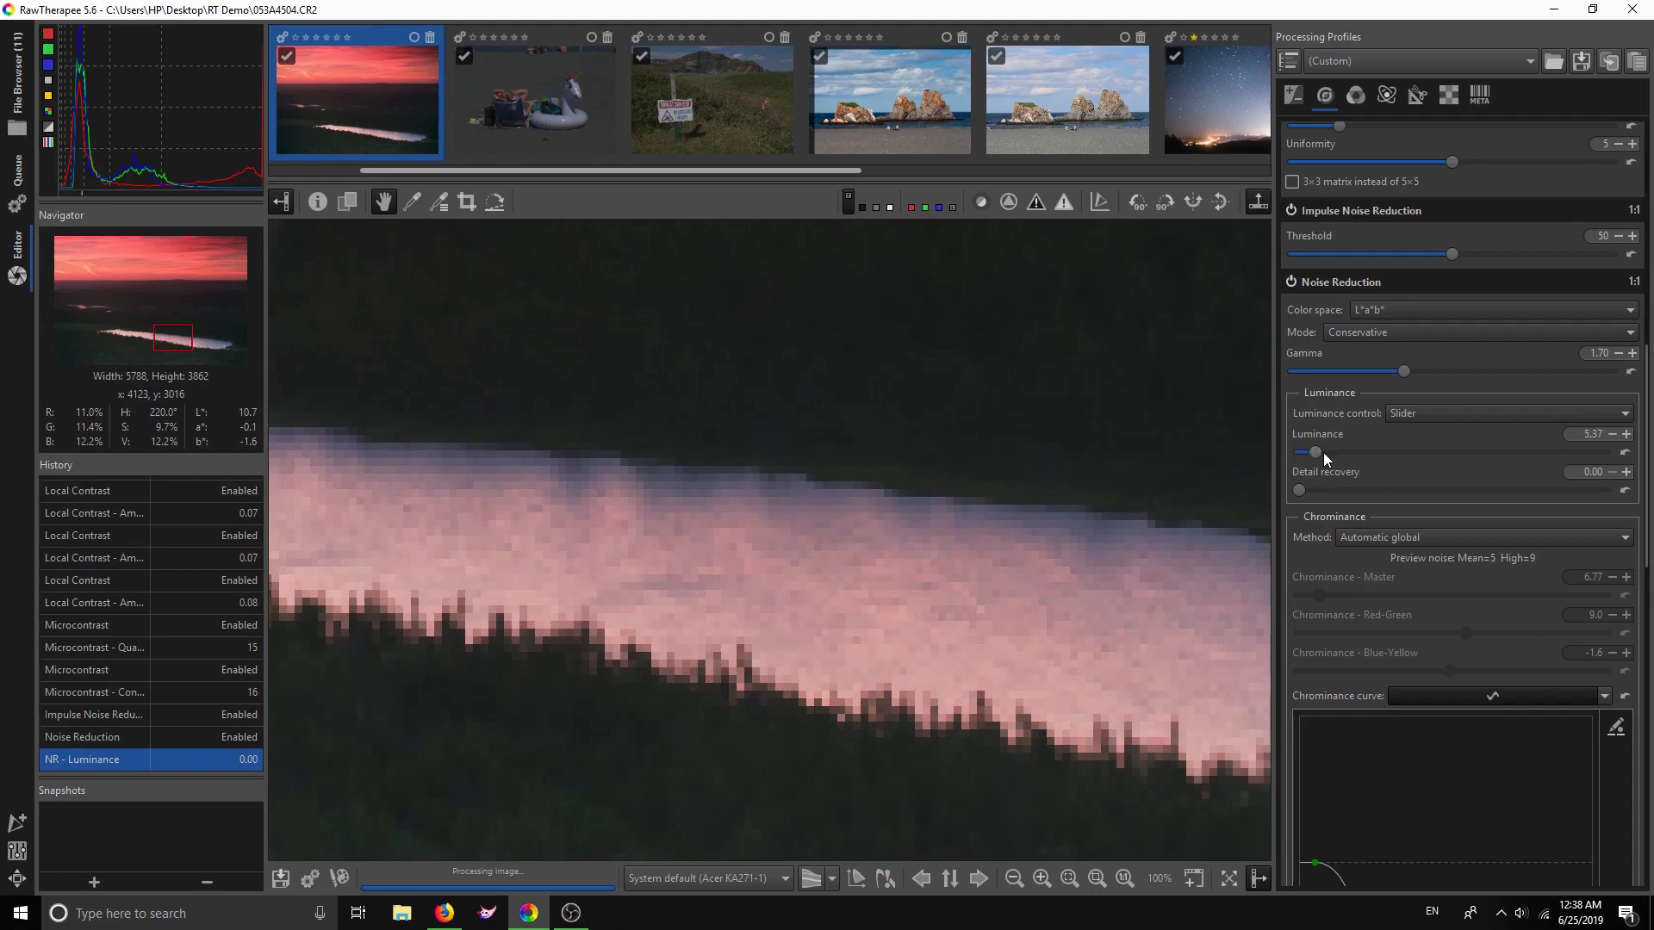
Try luminance 7.63 with detail recovery near 2.26, then return both to 0
{"action": "left_click_drag", "start_coordinate": [1315, 453], "coordinate": [1304, 493]}
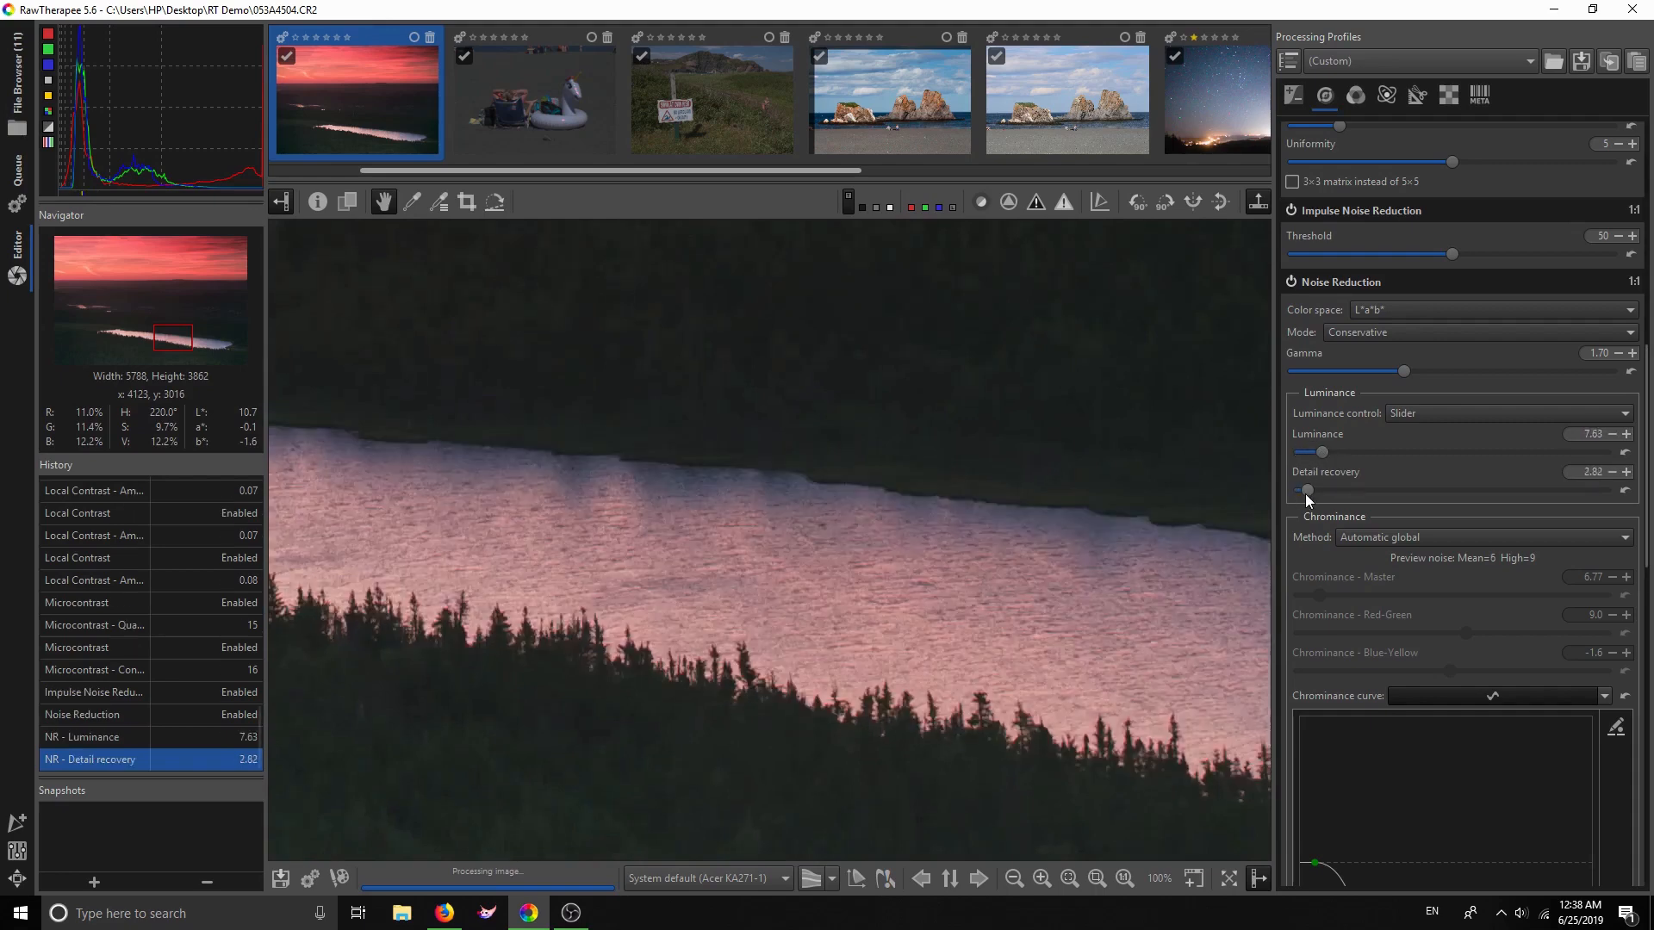
{"action": "left_click_drag", "start_coordinate": [1308, 494], "coordinate": [1304, 493]}
{"action": "left_click_drag", "start_coordinate": [1320, 455], "coordinate": [1318, 455]}
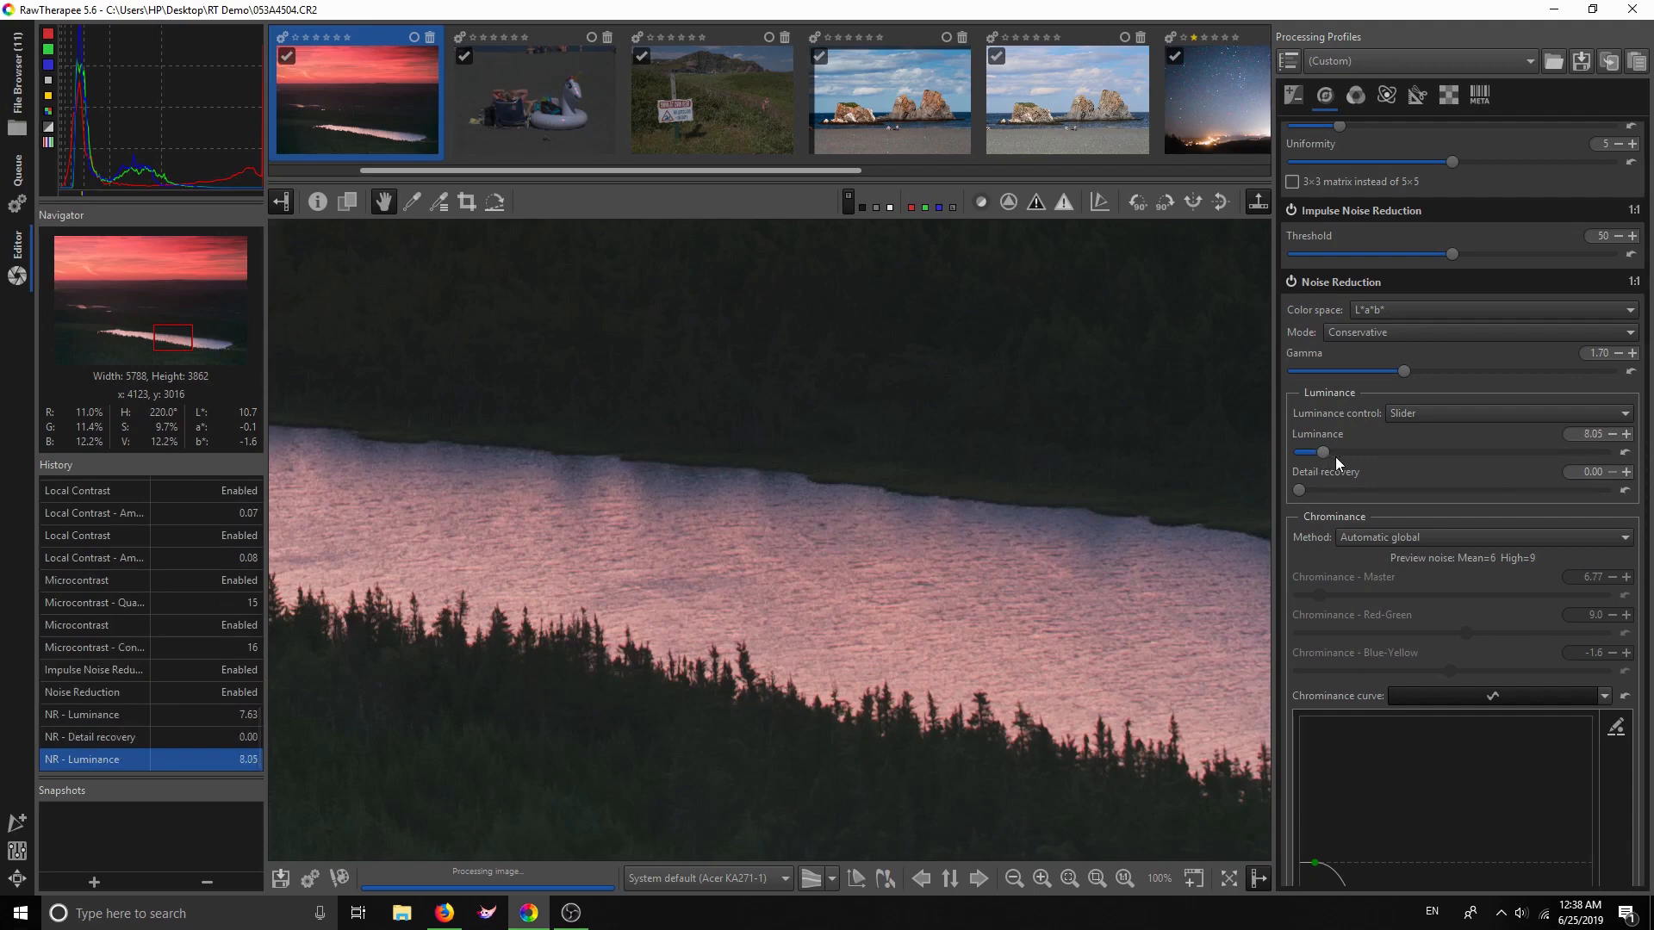
{"action": "left_click_drag", "start_coordinate": [1252, 441], "coordinate": [1137, 437]}
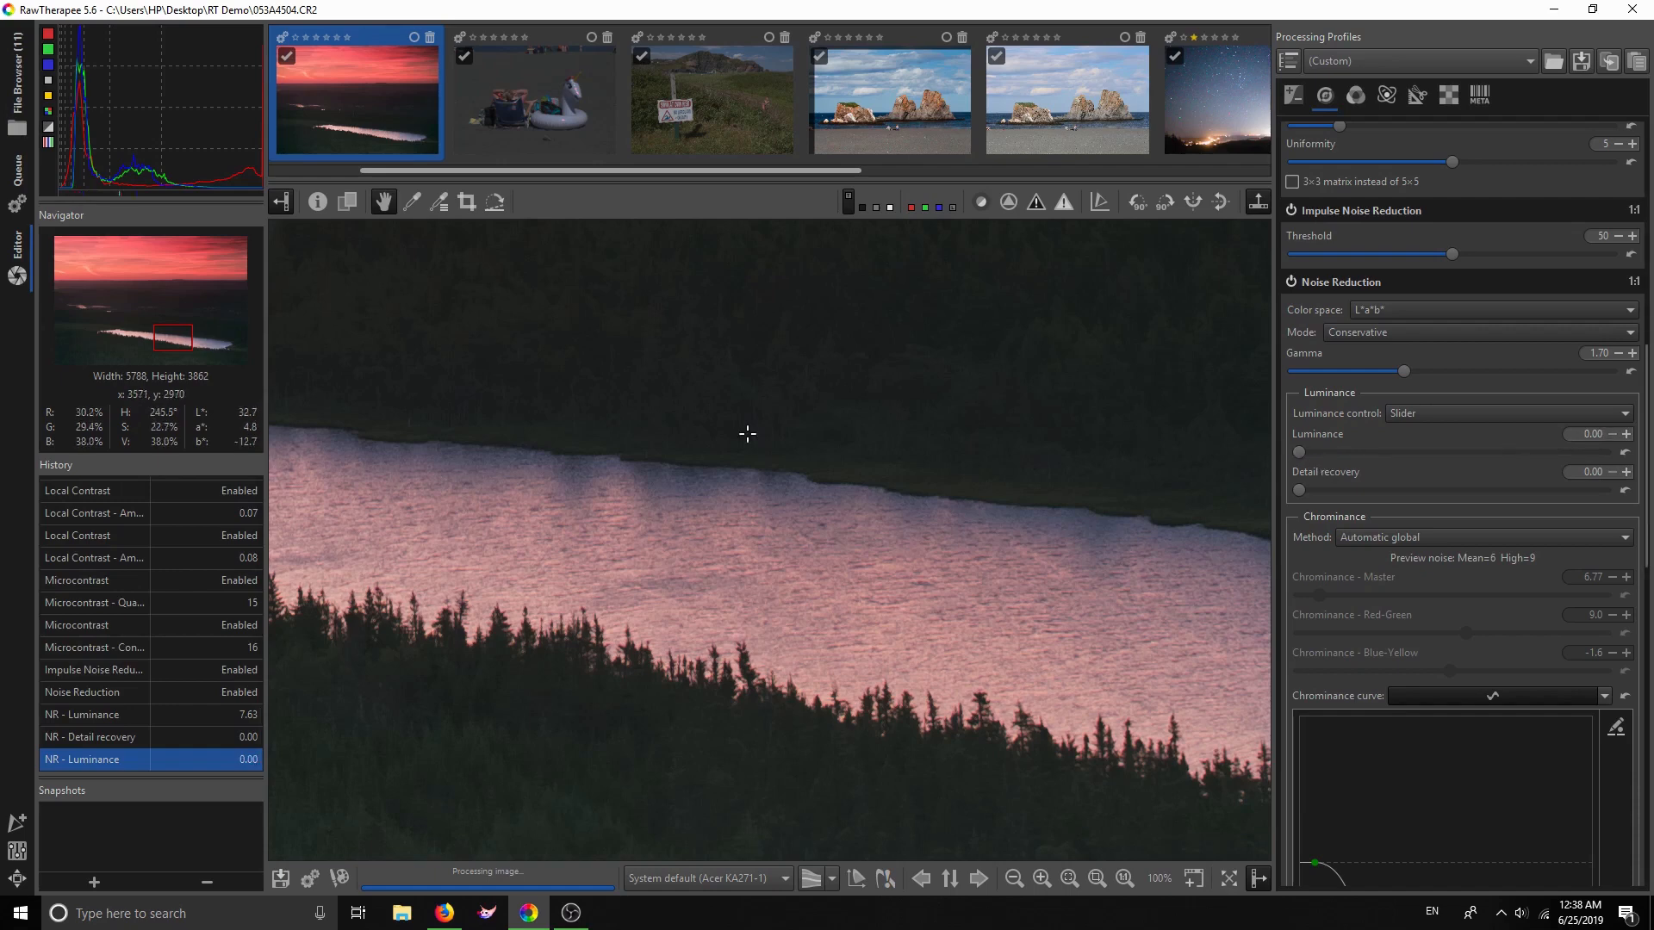
{"action": "left_click_drag", "start_coordinate": [738, 435], "coordinate": [712, 468]}
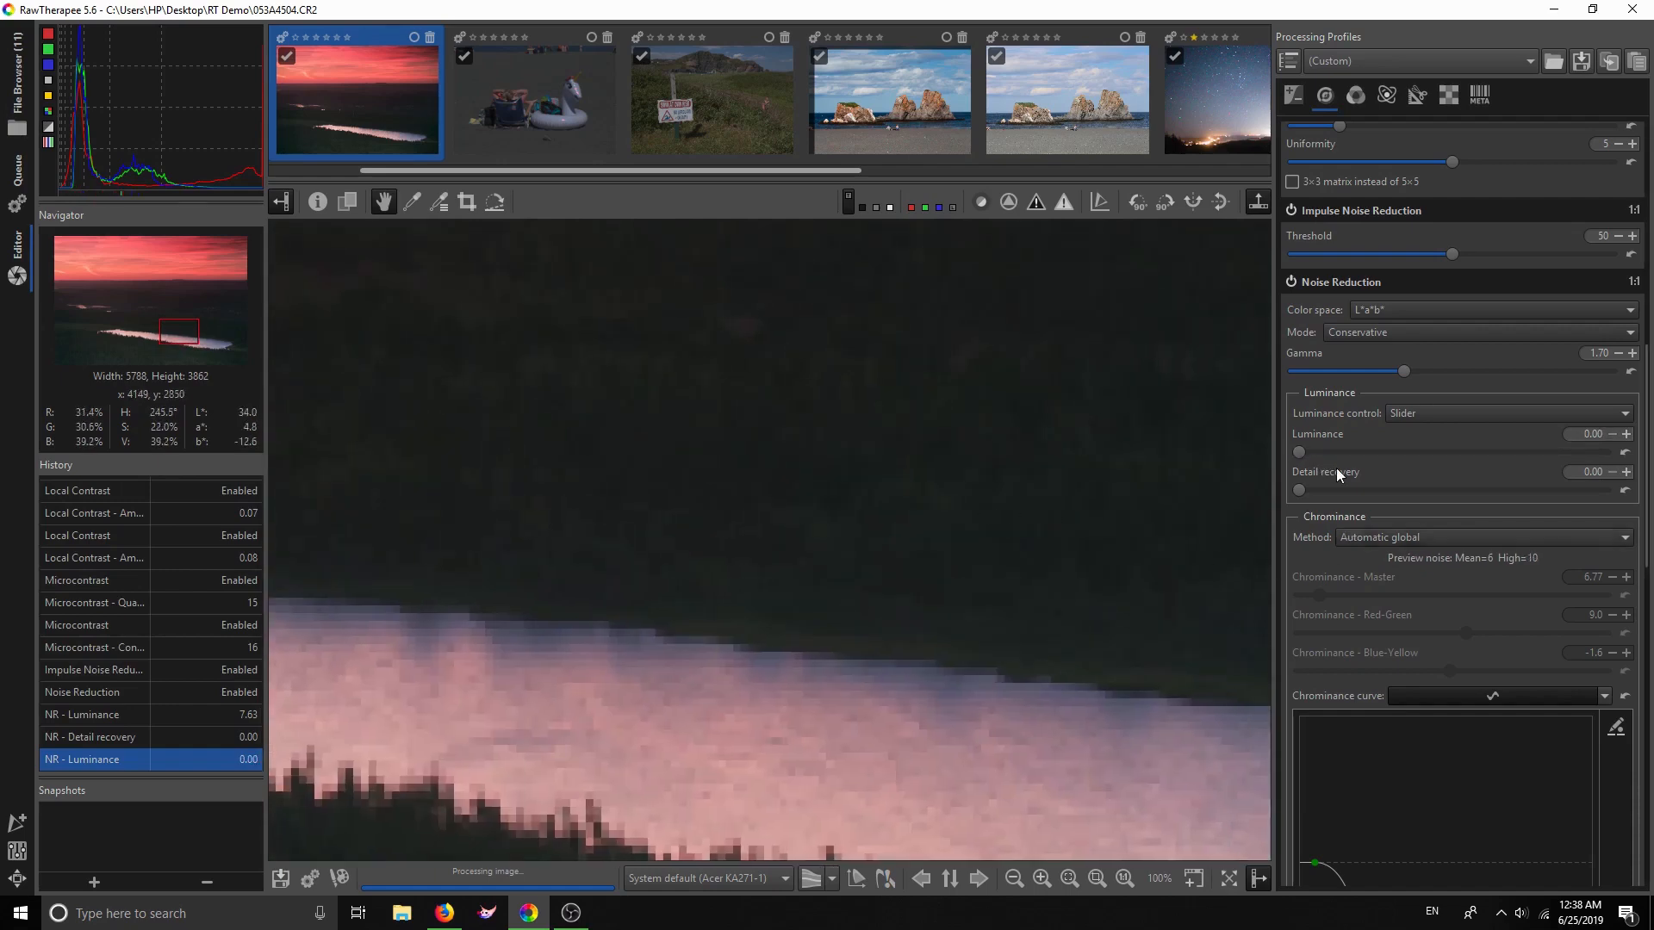
Try the Manual chrominance method, then go back to Automatic global
{"action": "scroll", "coordinate": [1388, 570], "scroll_direction": "down", "scroll_amount": 3}
{"action": "scroll", "coordinate": [1388, 568], "scroll_direction": "down", "scroll_amount": 3}
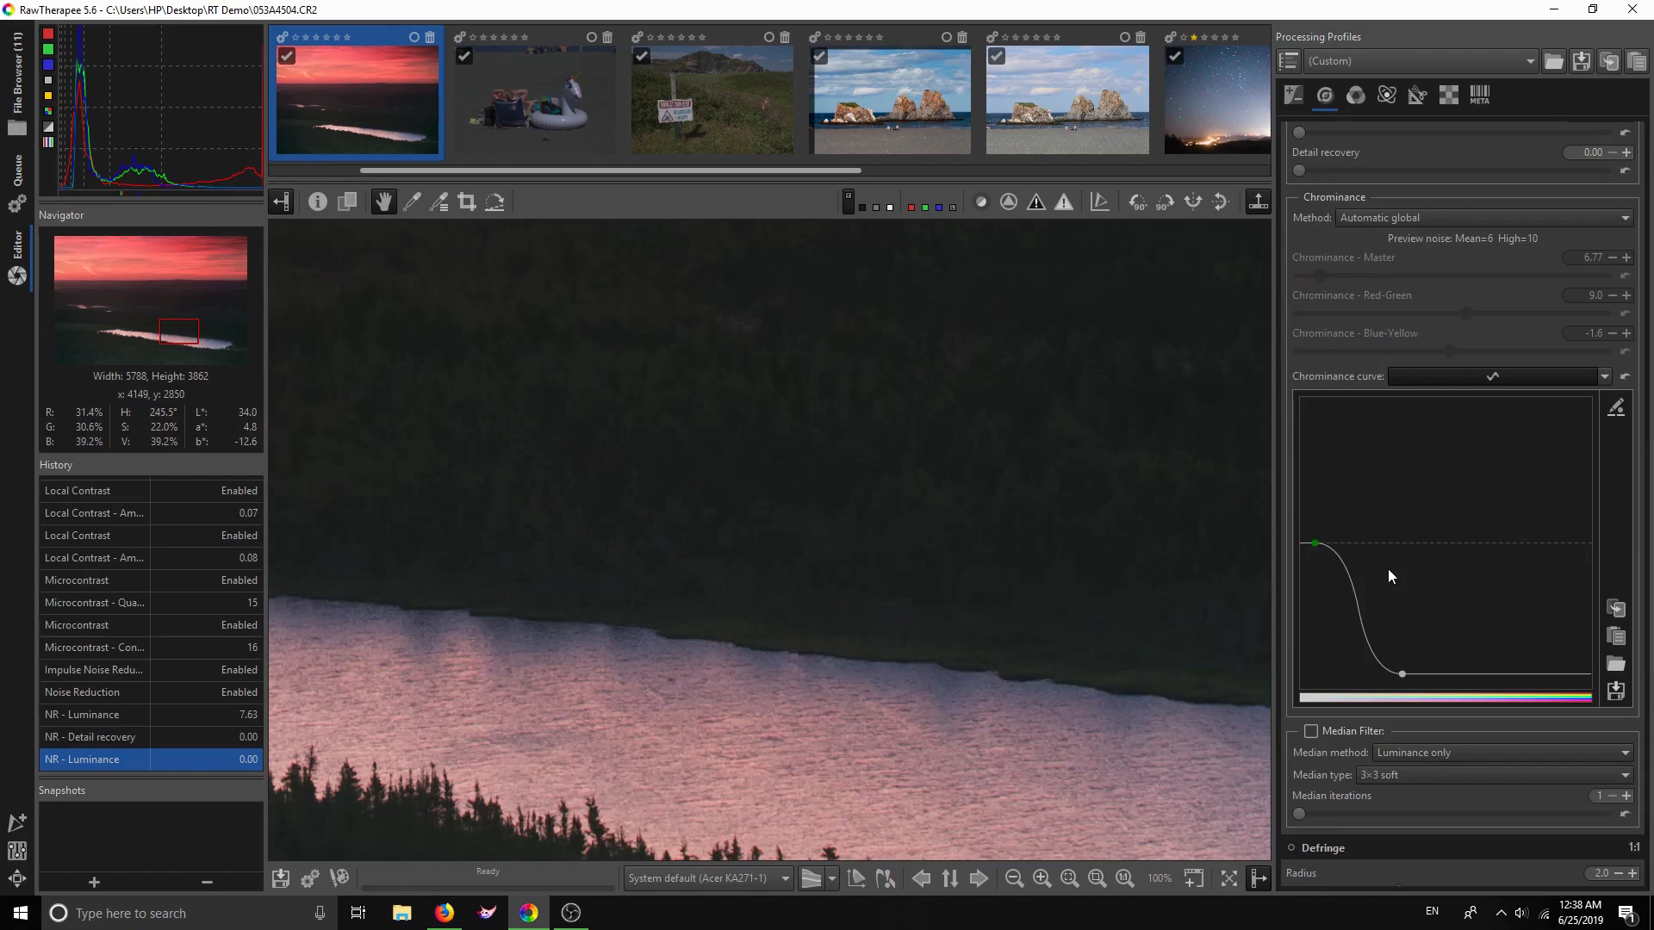
{"action": "scroll", "coordinate": [1371, 720], "scroll_direction": "up", "scroll_amount": 9}
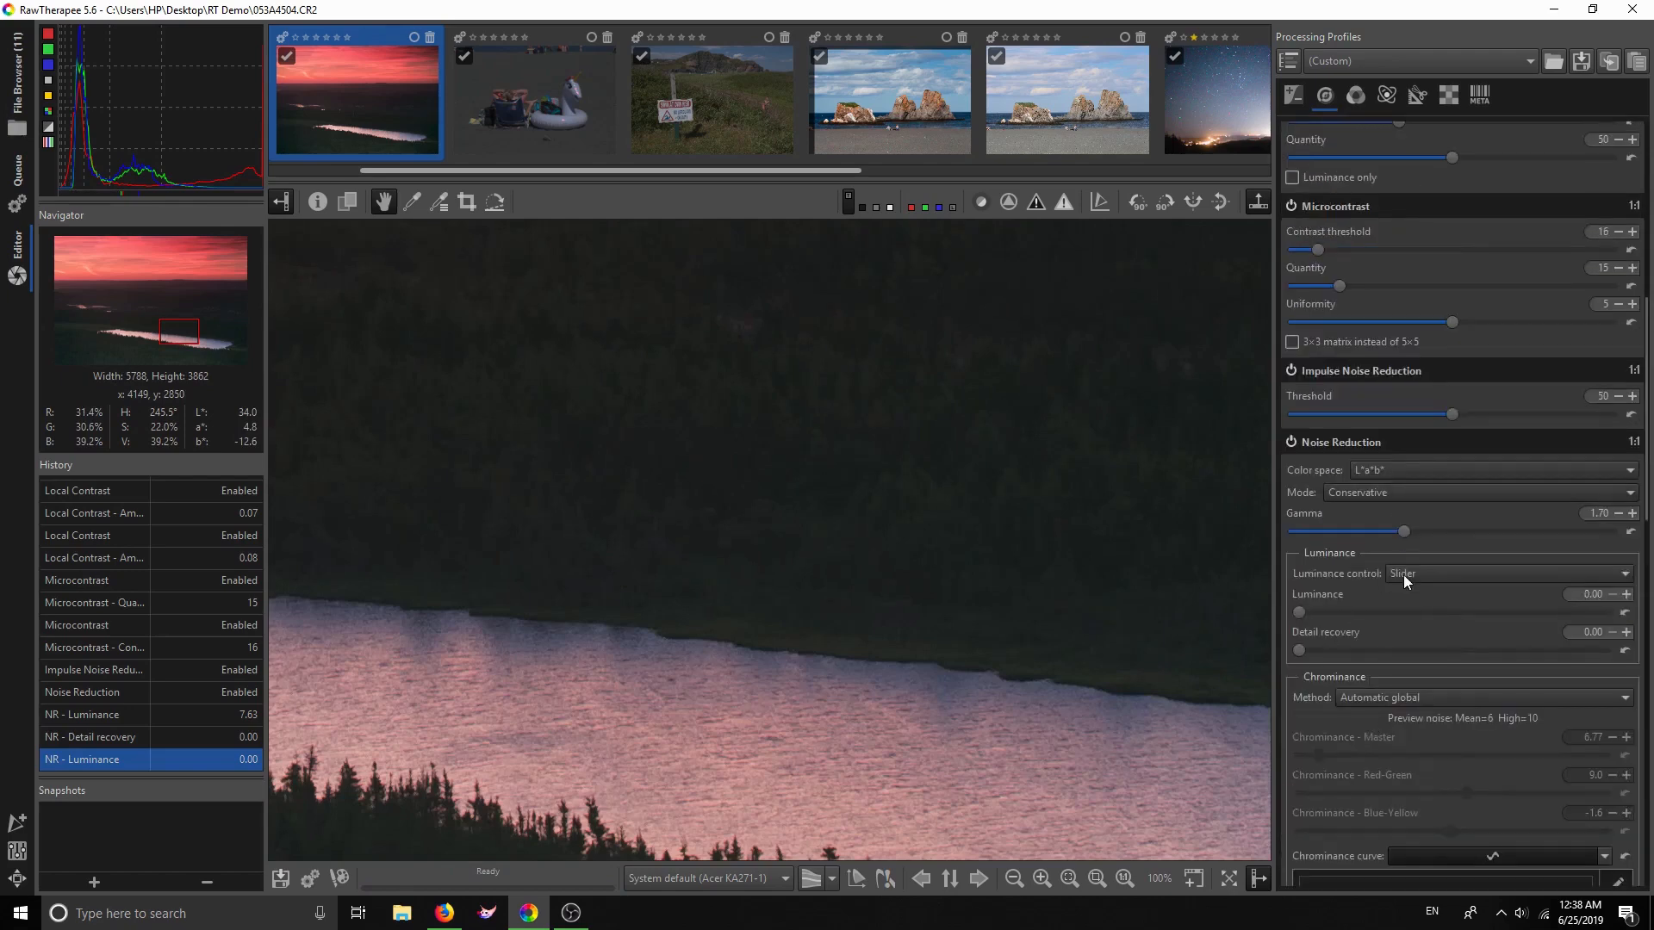
{"action": "scroll", "coordinate": [1404, 623], "scroll_direction": "down", "scroll_amount": 1}
{"action": "left_click", "coordinate": [1447, 618]}
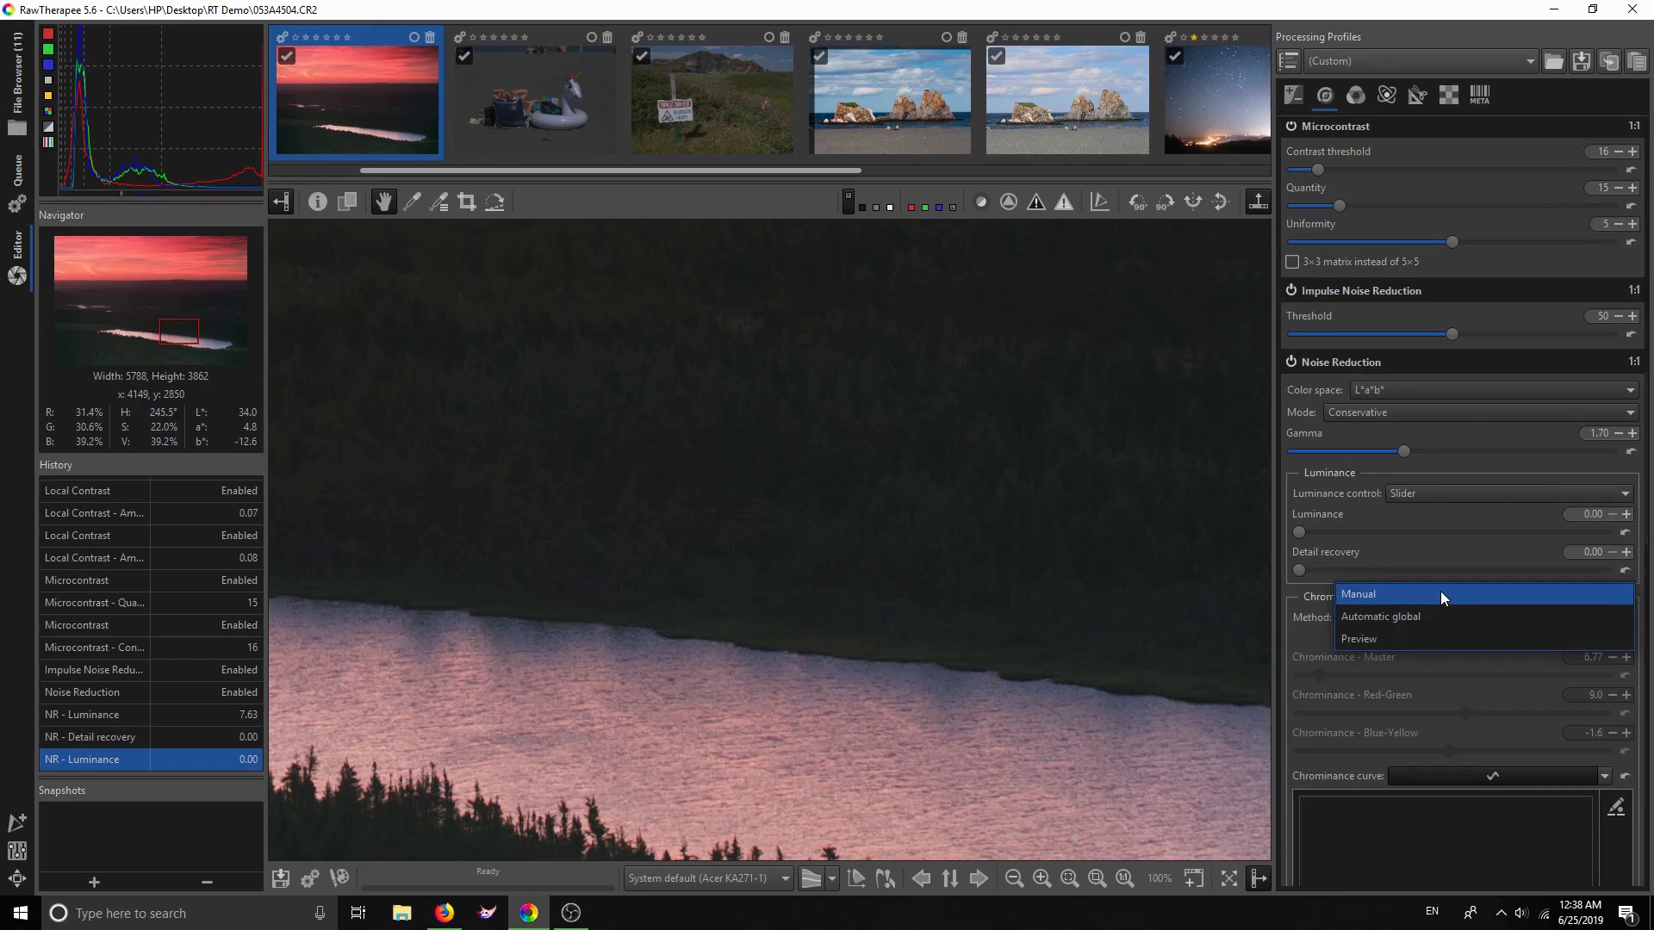
{"action": "left_click", "coordinate": [1440, 591]}
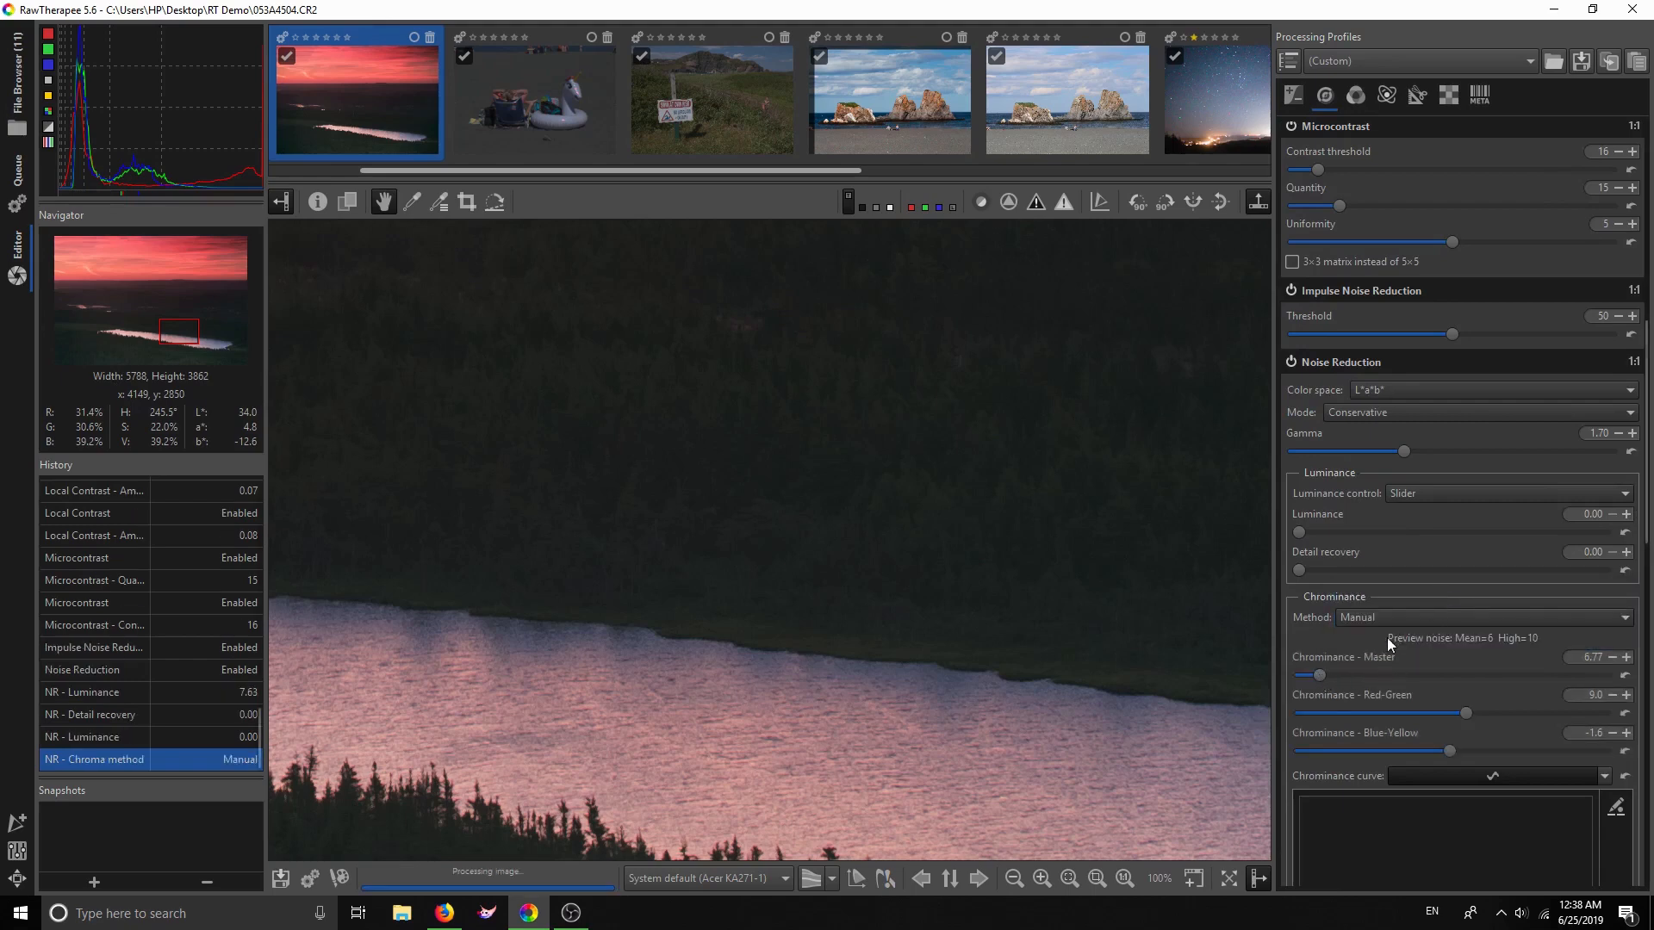
{"action": "left_click", "coordinate": [1398, 615]}
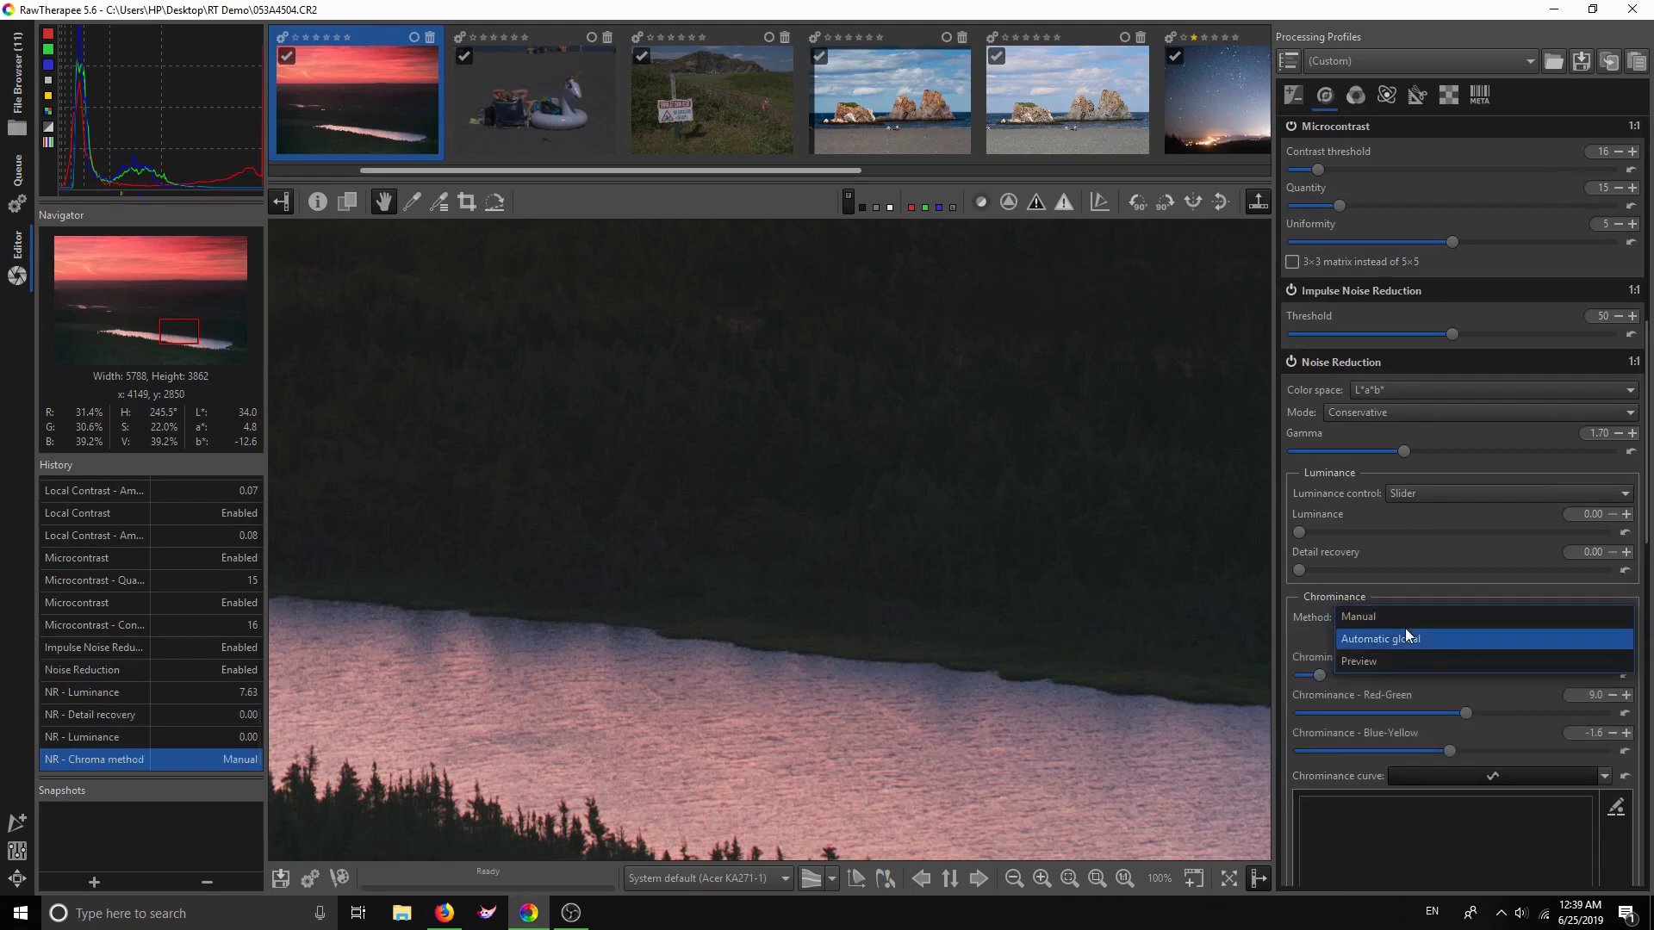
{"action": "left_click", "coordinate": [1406, 631]}
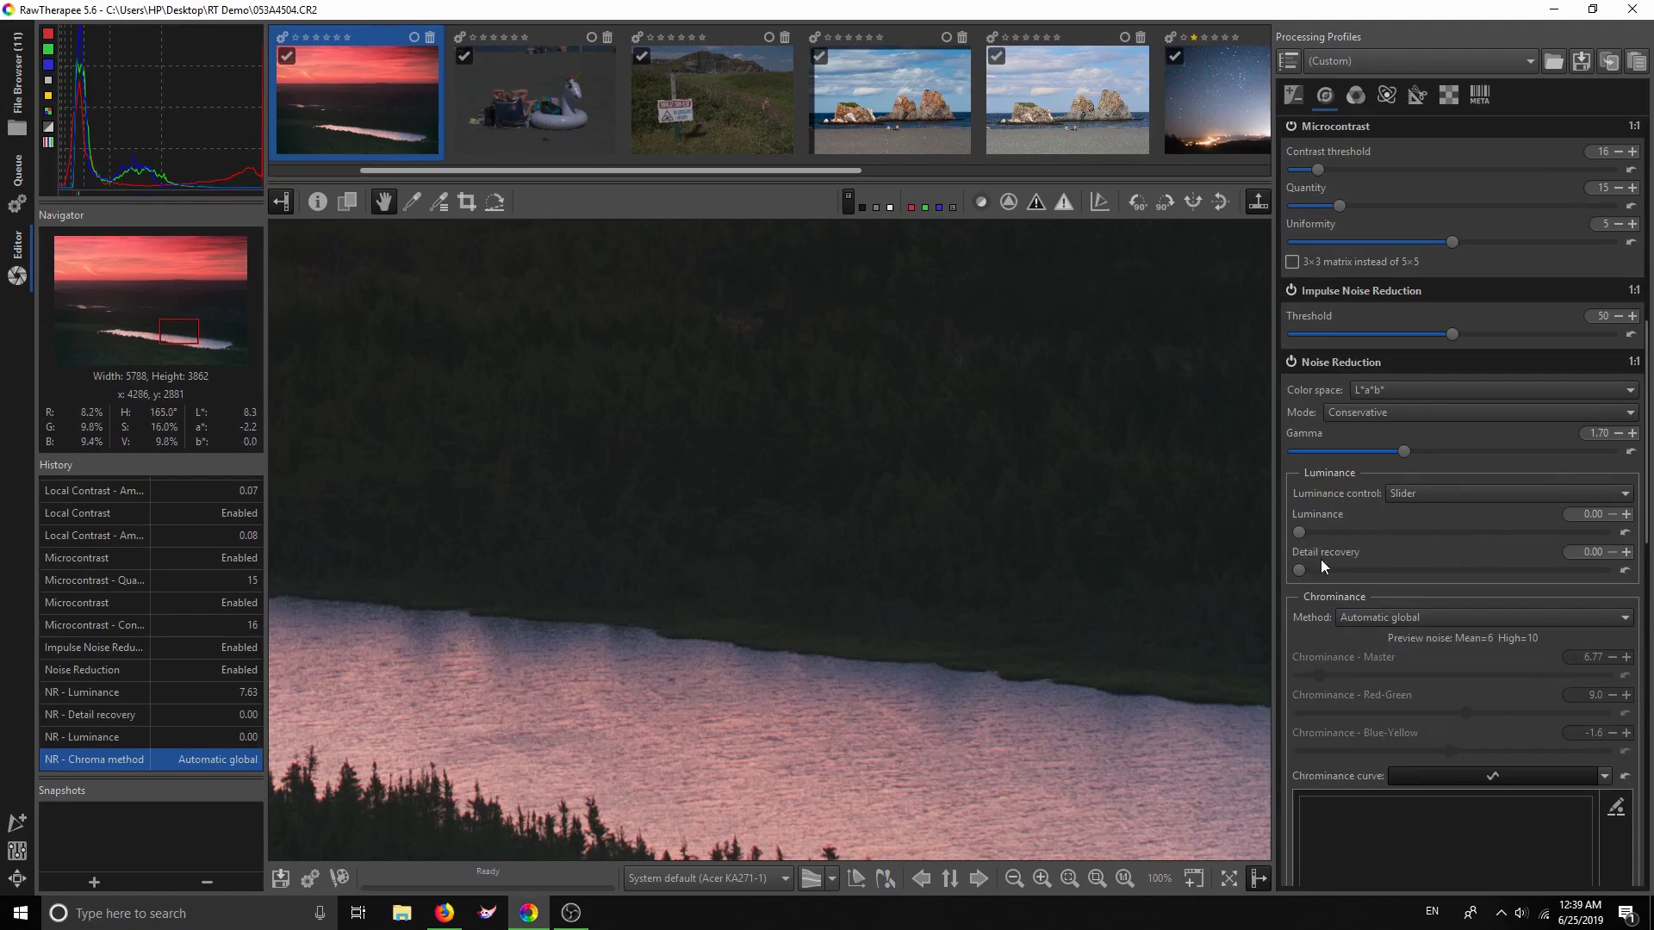
Scroll the tool panel down to the Defringe section
{"action": "scroll", "coordinate": [1418, 608], "scroll_direction": "down", "scroll_amount": 4}
{"action": "scroll", "coordinate": [1419, 615], "scroll_direction": "down", "scroll_amount": 4}
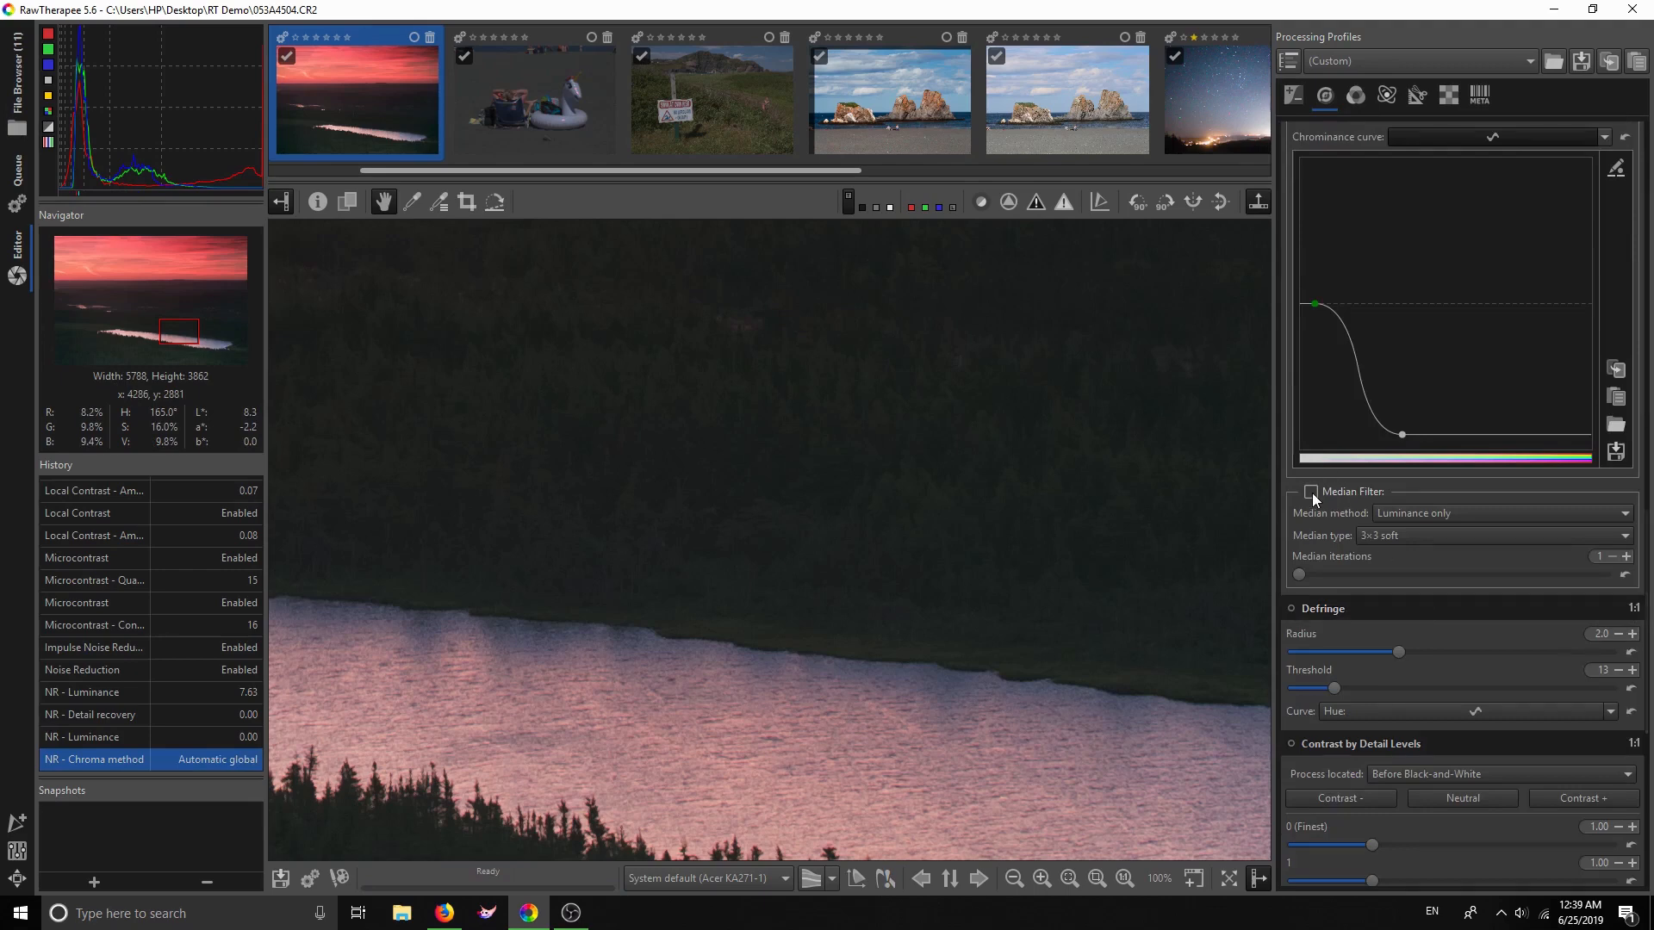
{"action": "scroll", "coordinate": [1361, 535], "scroll_direction": "down", "scroll_amount": 3}
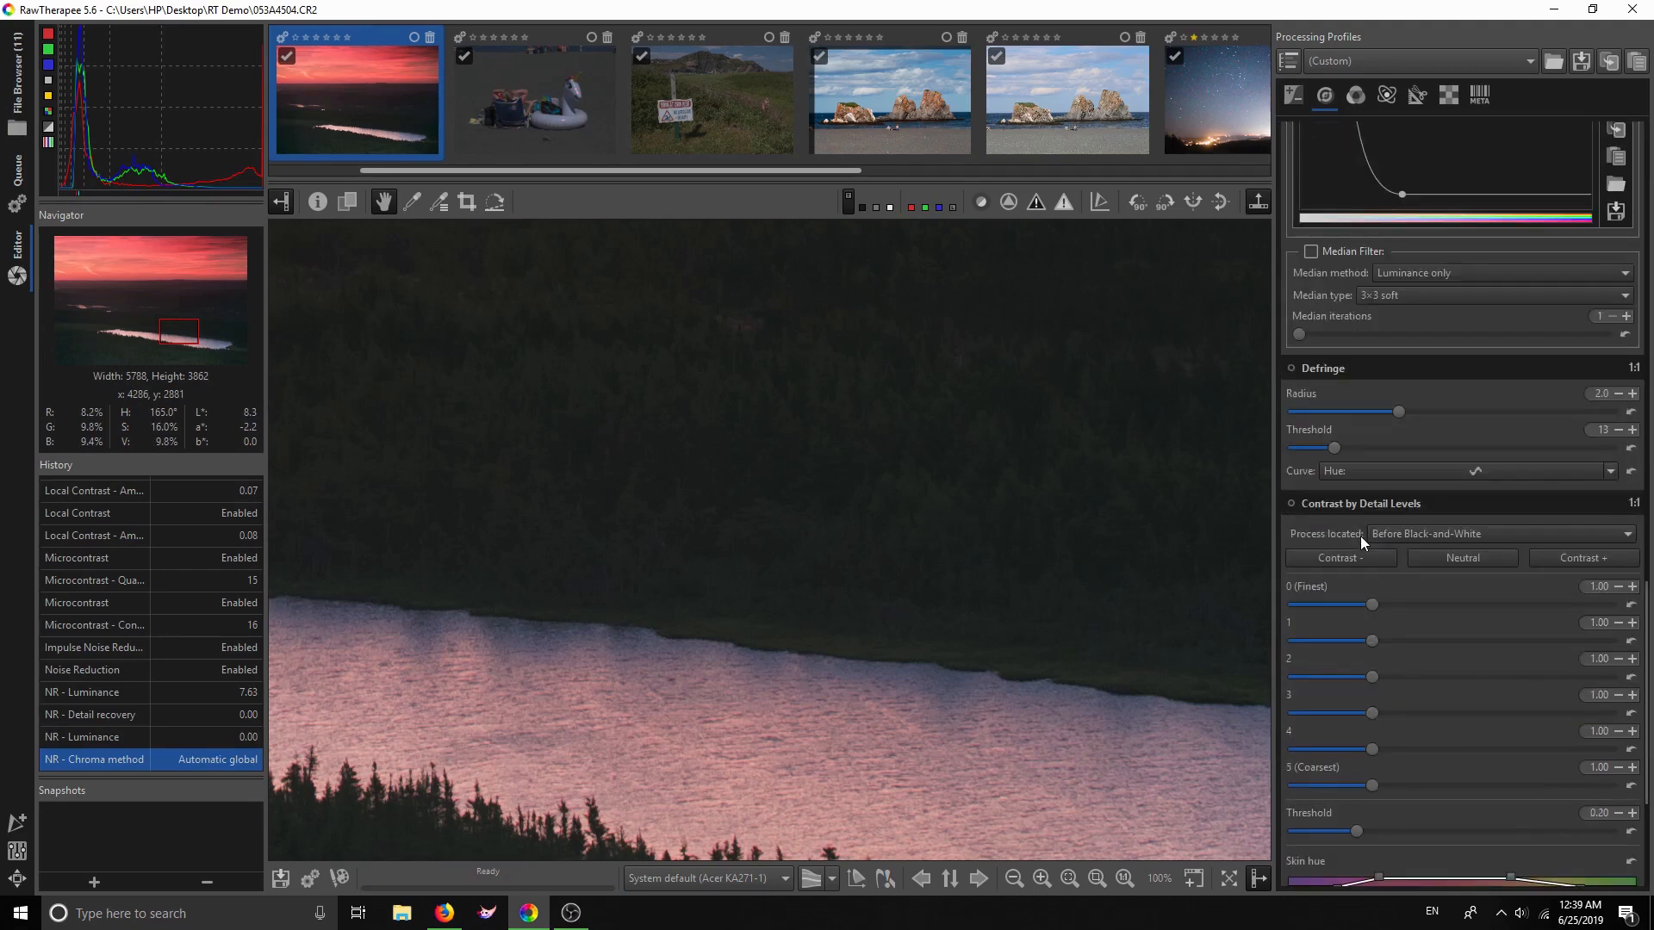
{"action": "scroll", "coordinate": [1361, 539], "scroll_direction": "down", "scroll_amount": 1}
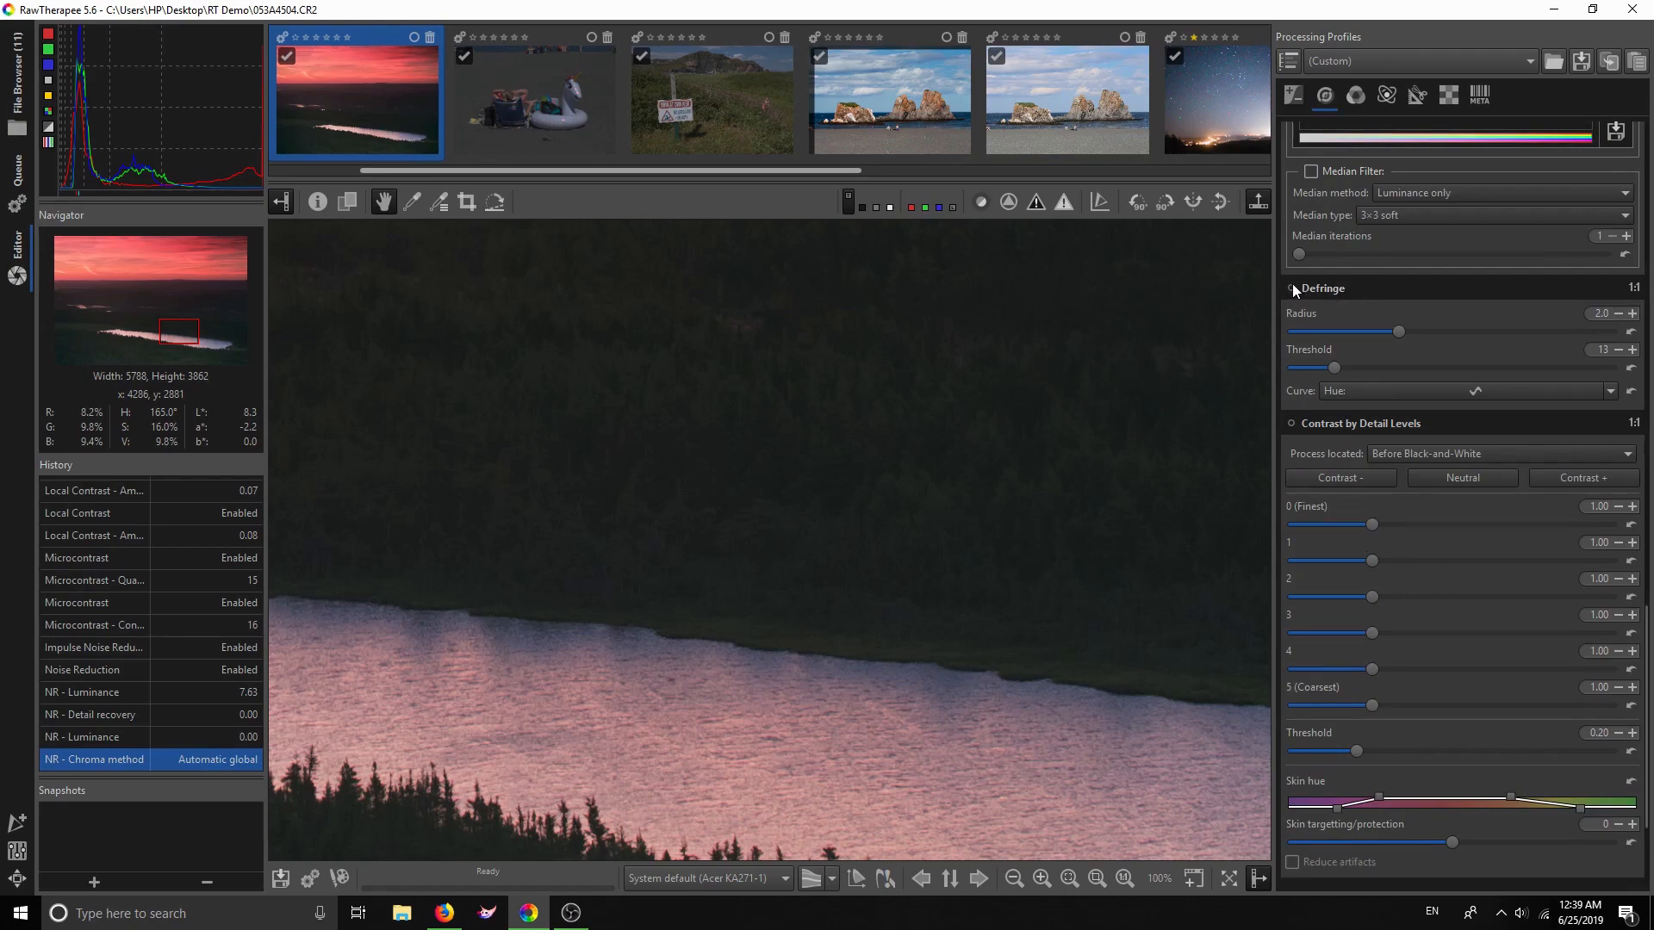
Enable Defringe and switch its curve type to Equalizer
{"action": "left_click_drag", "start_coordinate": [519, 708], "coordinate": [866, 712]}
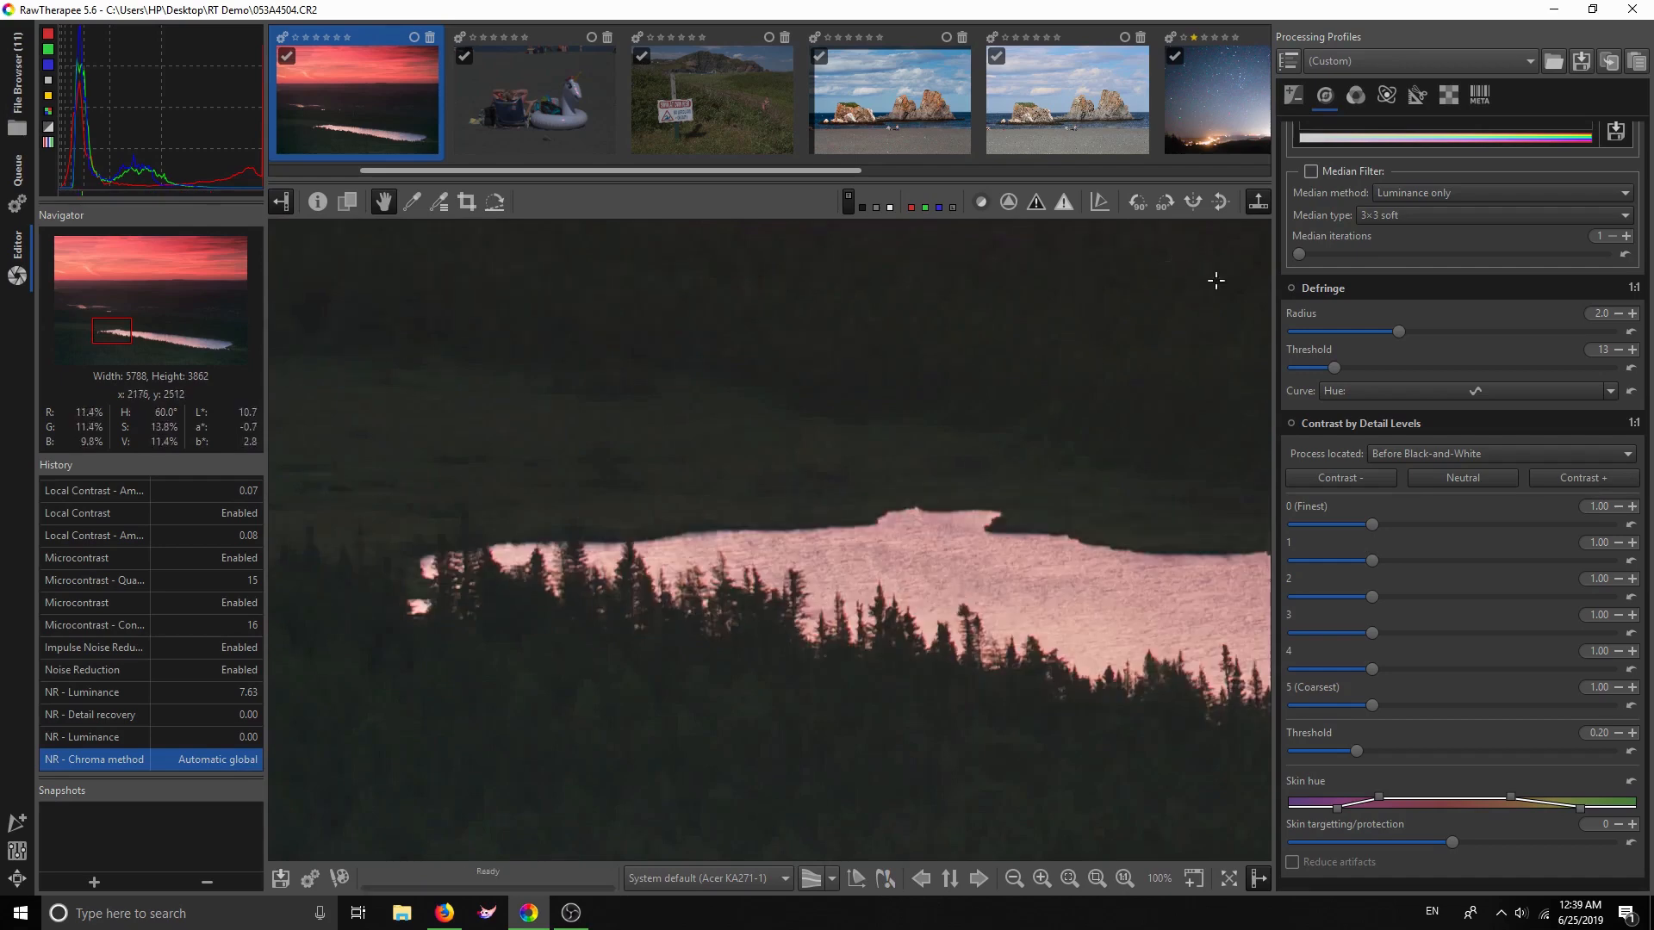
{"action": "left_click", "coordinate": [1291, 288]}
{"action": "left_click", "coordinate": [1345, 291]}
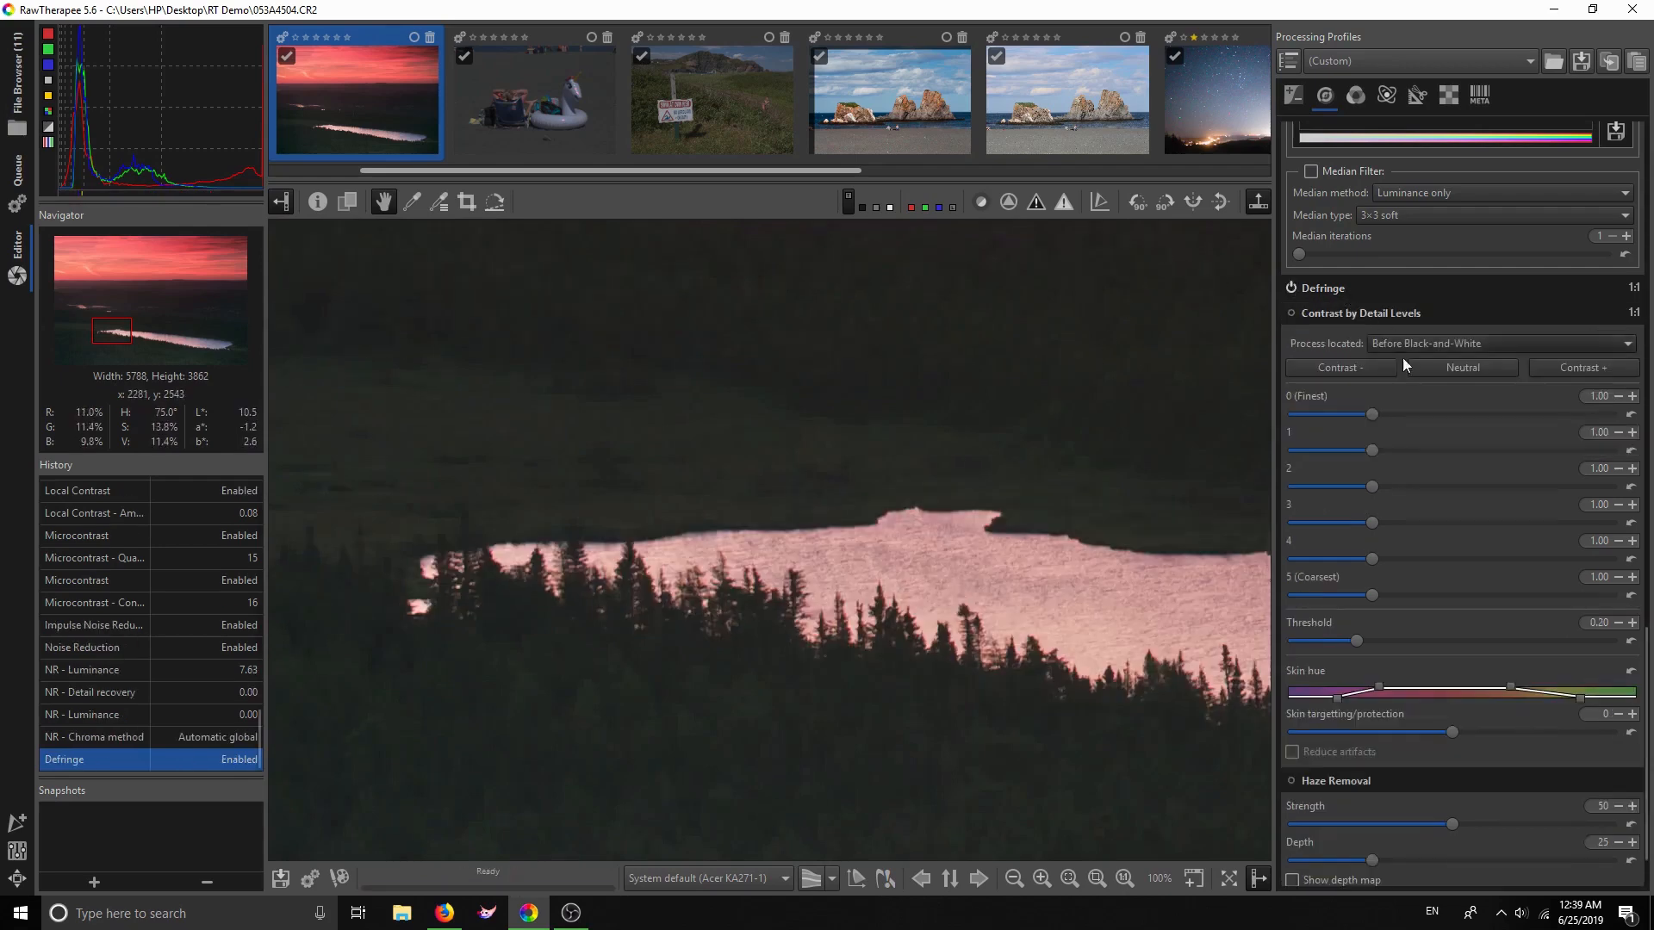
{"action": "left_click", "coordinate": [1320, 292]}
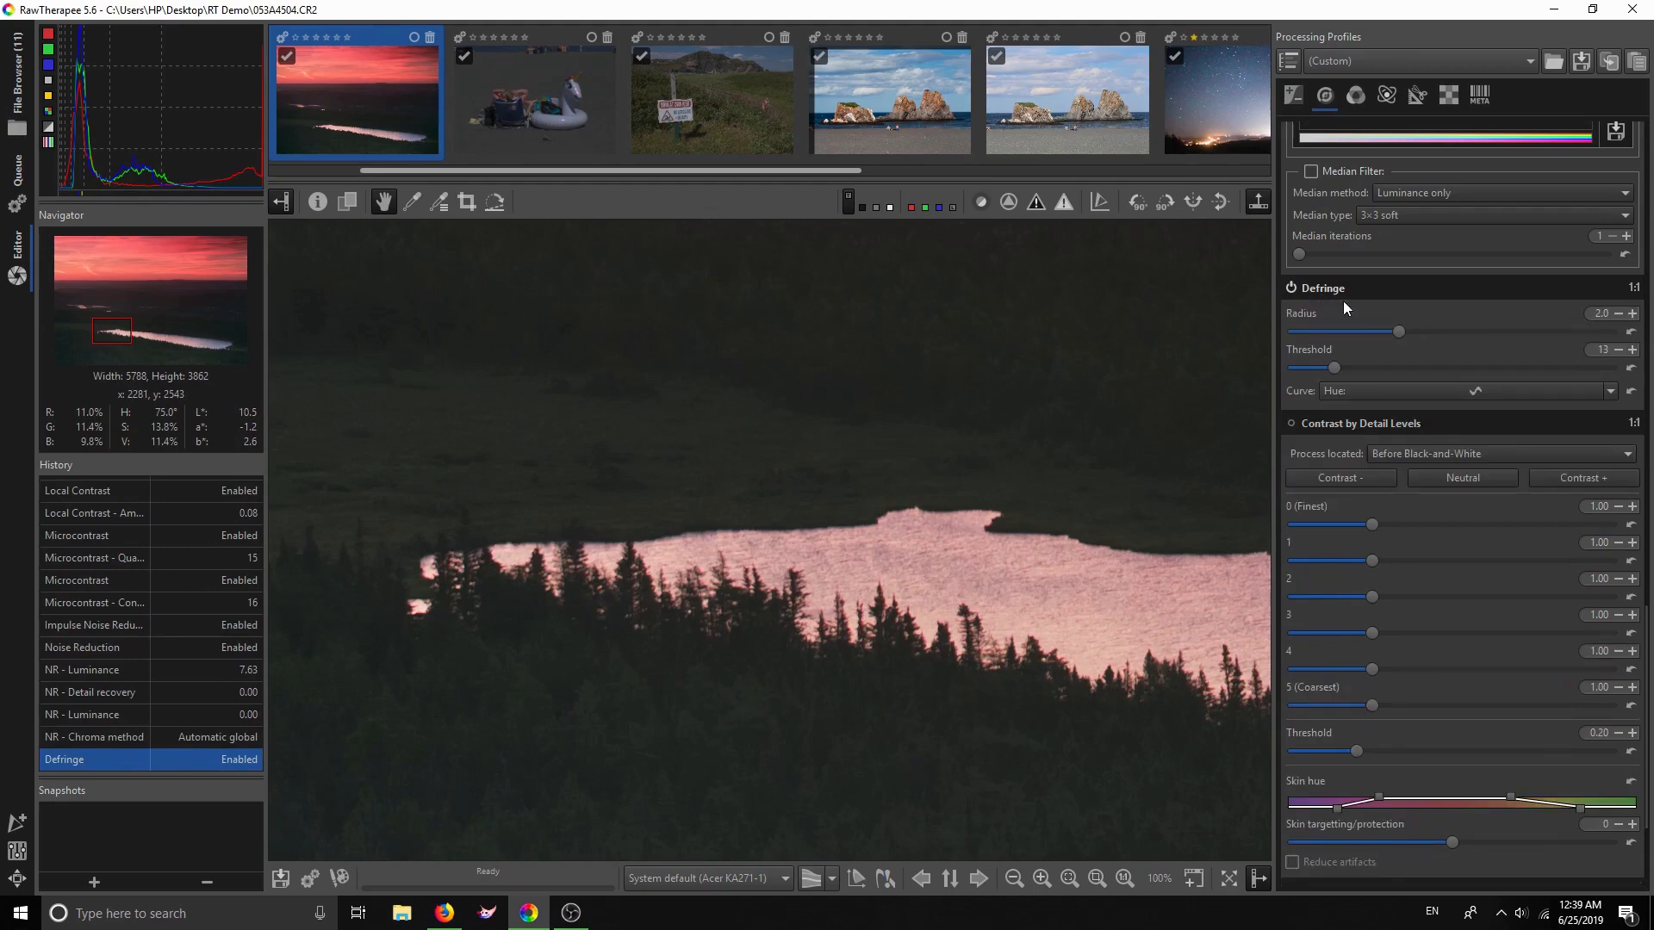
{"action": "left_click", "coordinate": [1610, 392]}
{"action": "left_click", "coordinate": [1581, 421]}
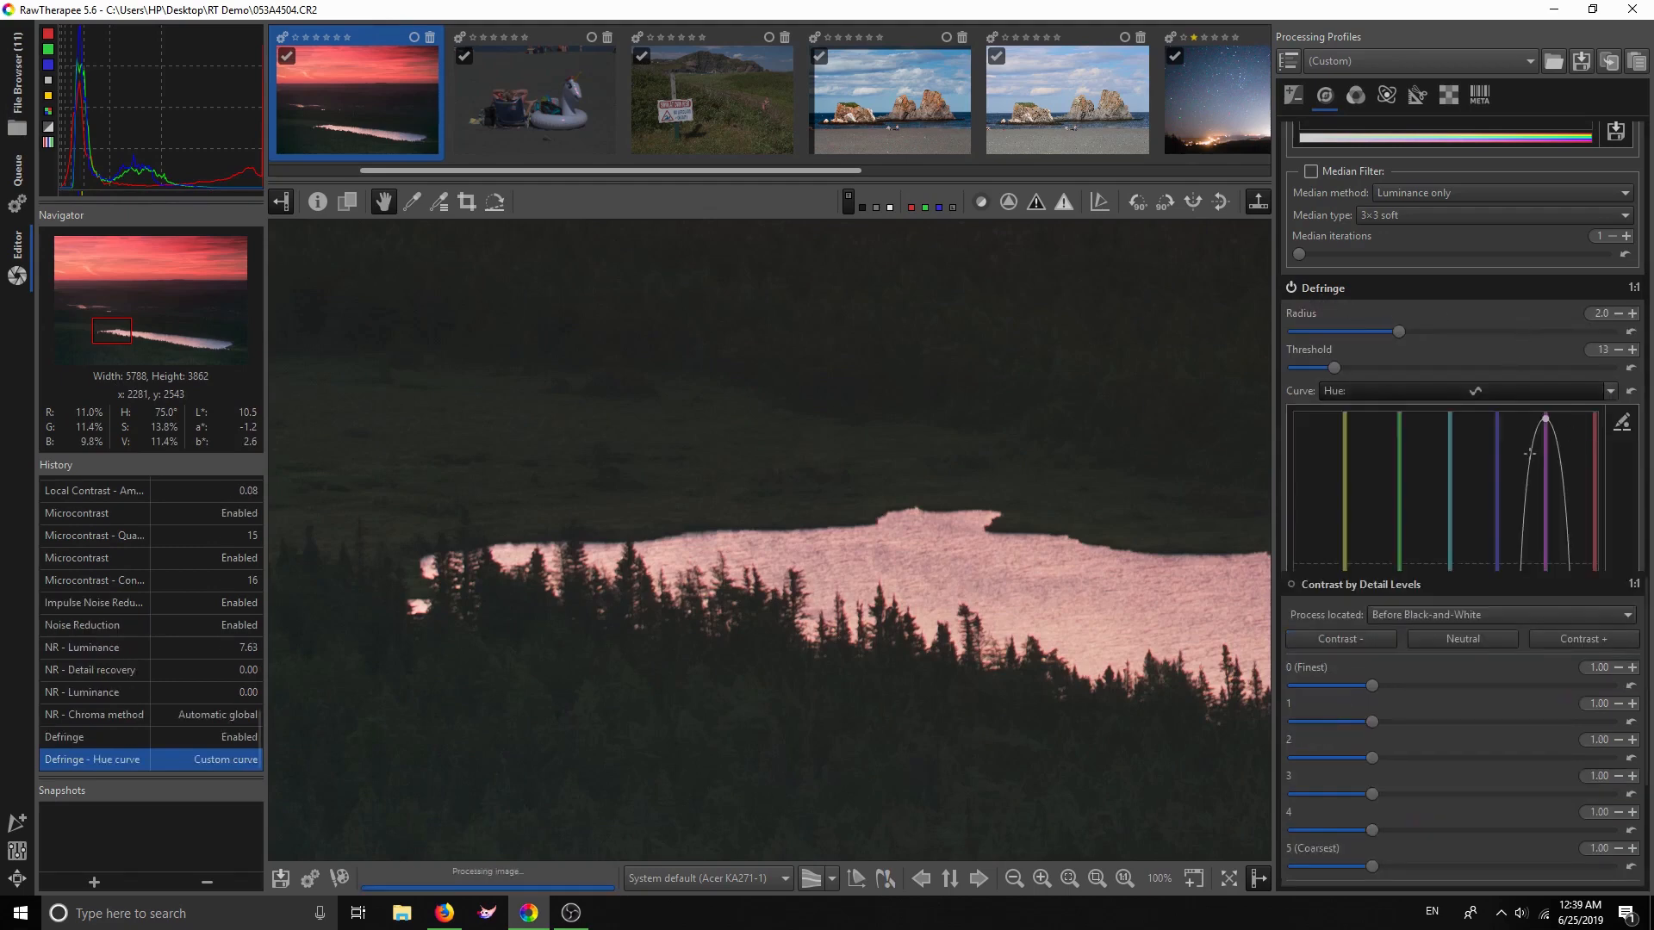
Shape the enlarged Defringe hue curve, raising the red point, then collapse Defringe
{"action": "left_click", "coordinate": [1620, 425]}
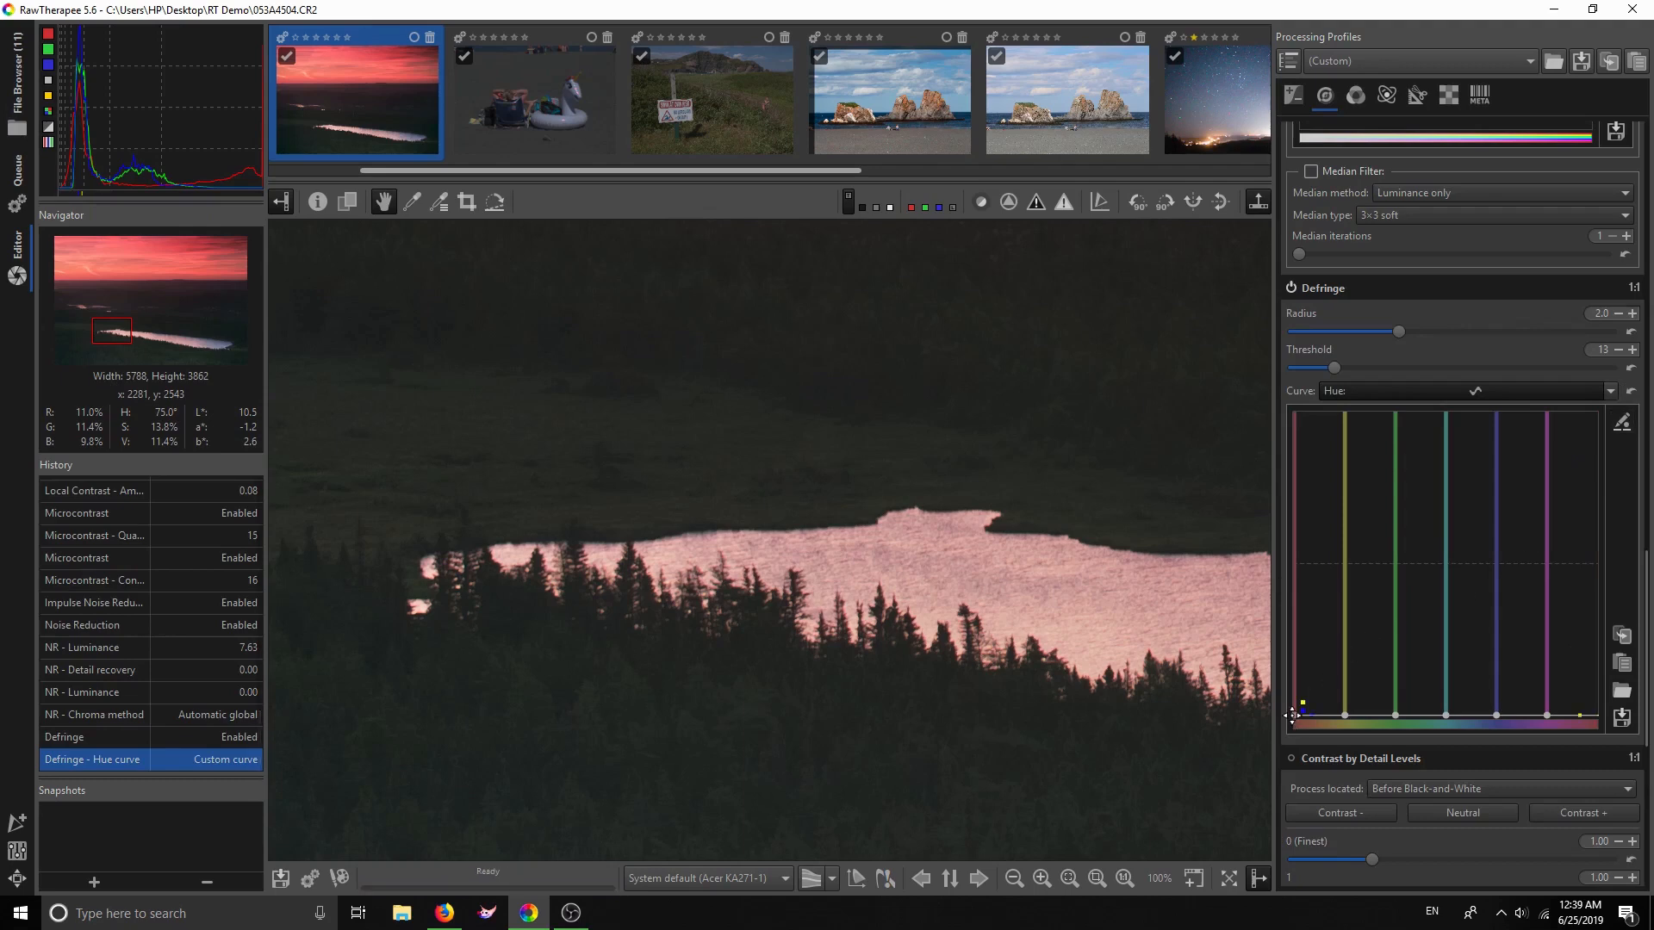
{"action": "left_click_drag", "start_coordinate": [1292, 714], "coordinate": [1292, 712]}
{"action": "left_click_drag", "start_coordinate": [1293, 706], "coordinate": [1290, 700]}
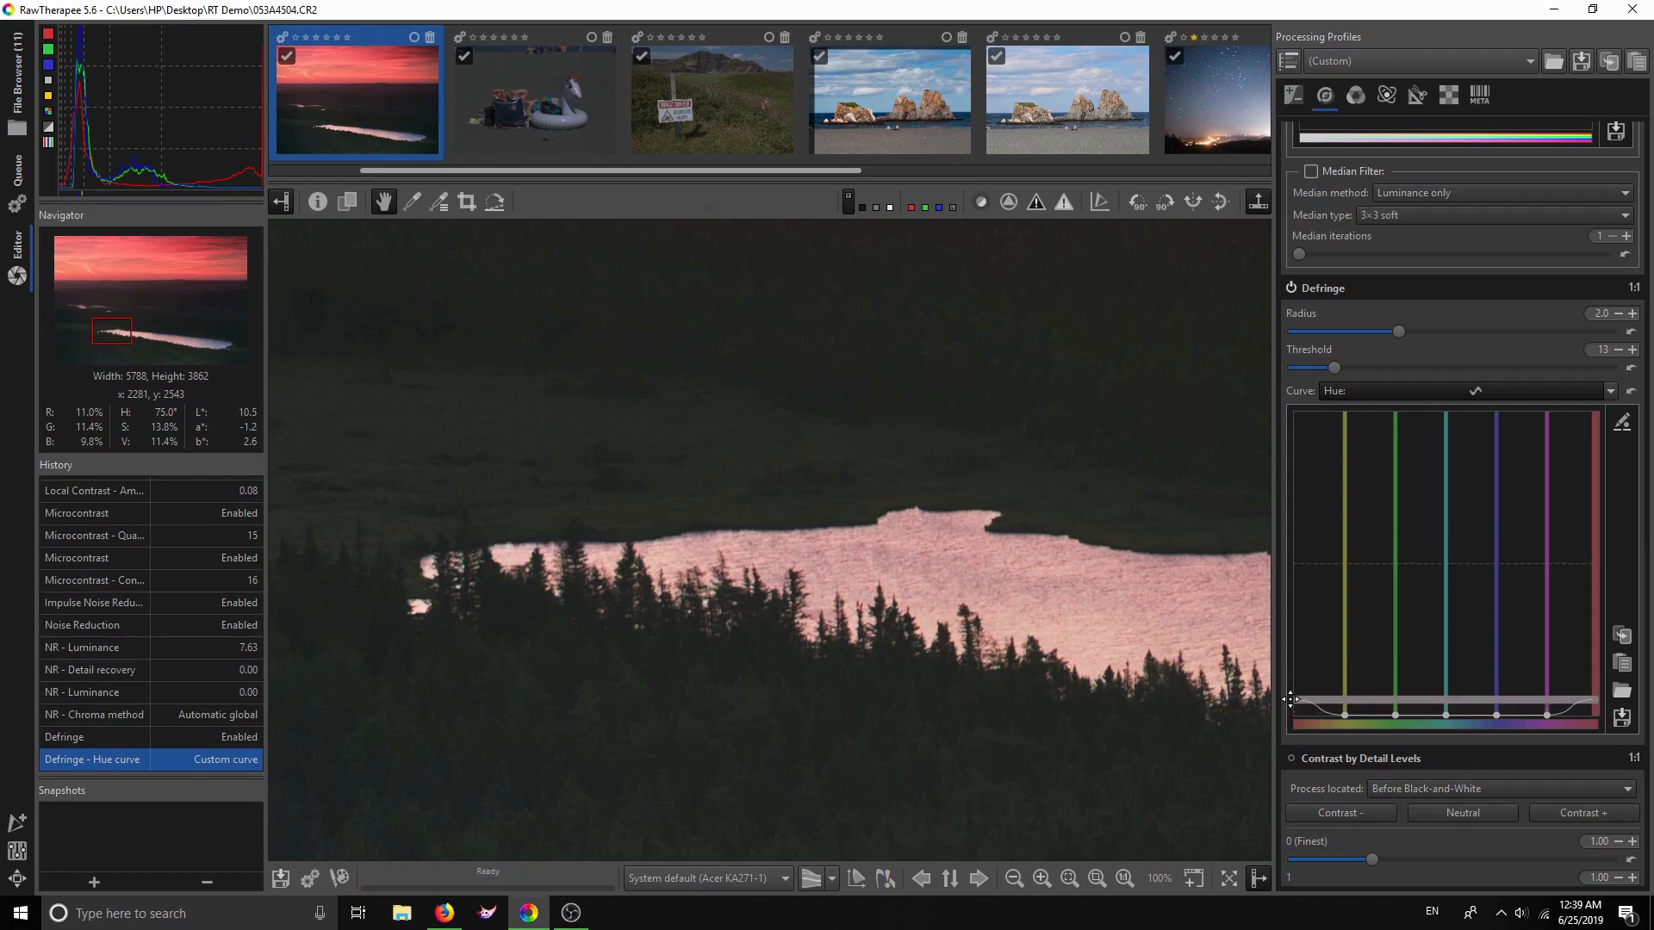
{"action": "left_click_drag", "start_coordinate": [1290, 699], "coordinate": [1290, 700]}
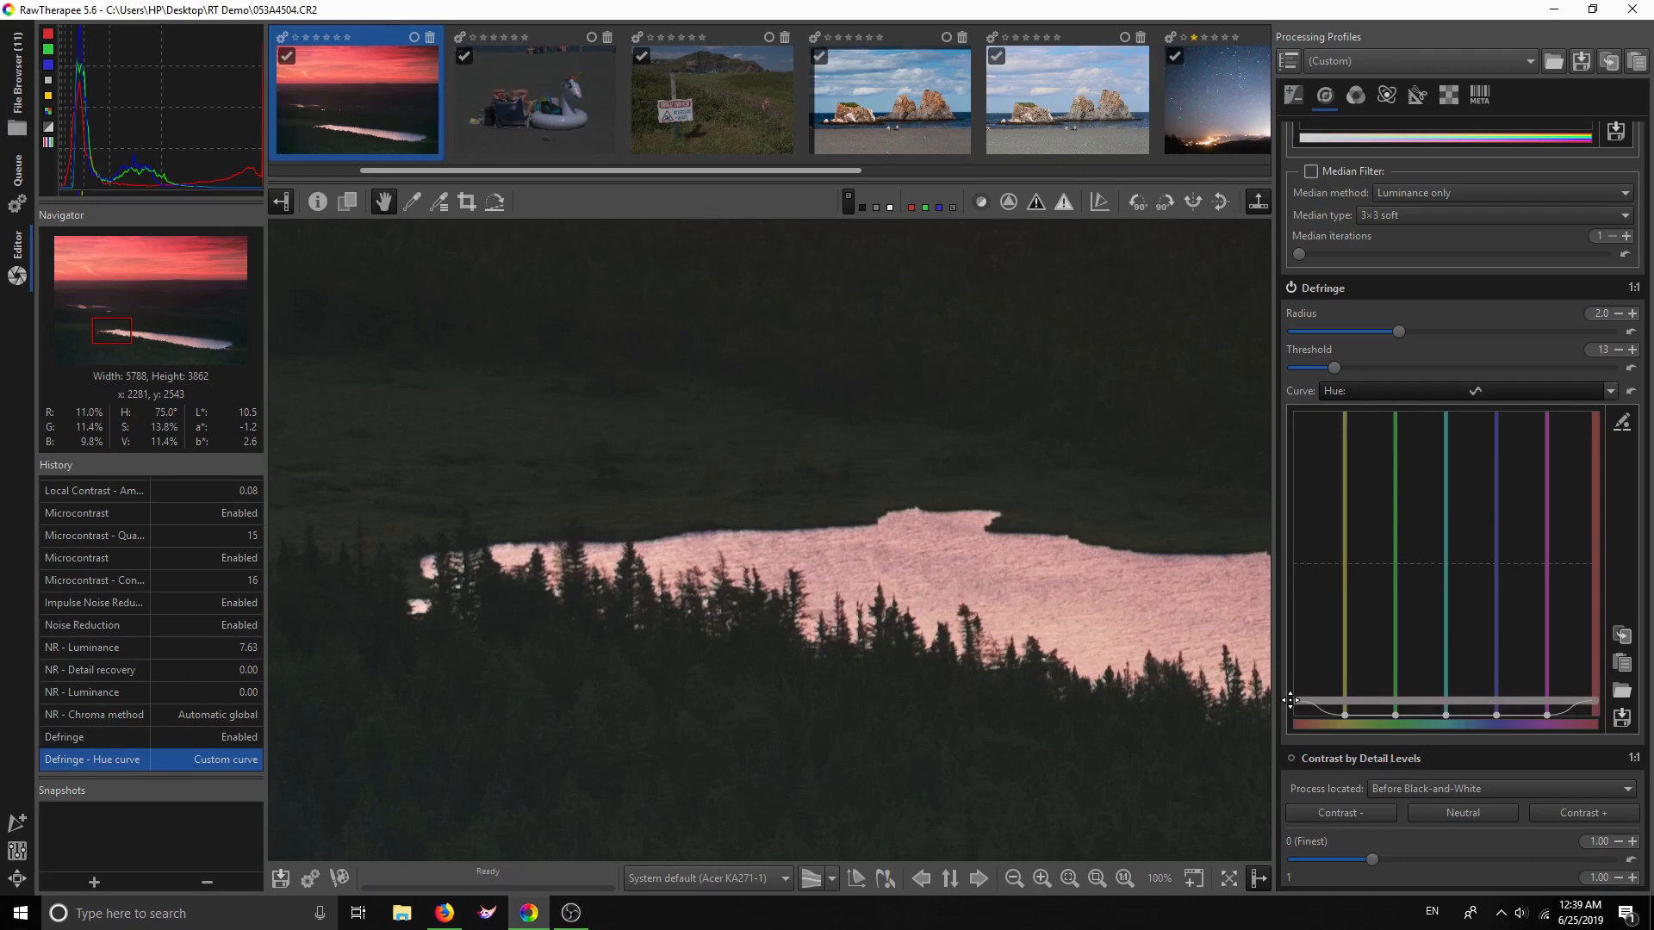
{"action": "mouse_move", "coordinate": [1290, 700]}
{"action": "left_mouse_down"}
{"action": "mouse_move", "coordinate": [1291, 720]}
{"action": "mouse_move", "coordinate": [1290, 705]}
{"action": "left_mouse_up"}
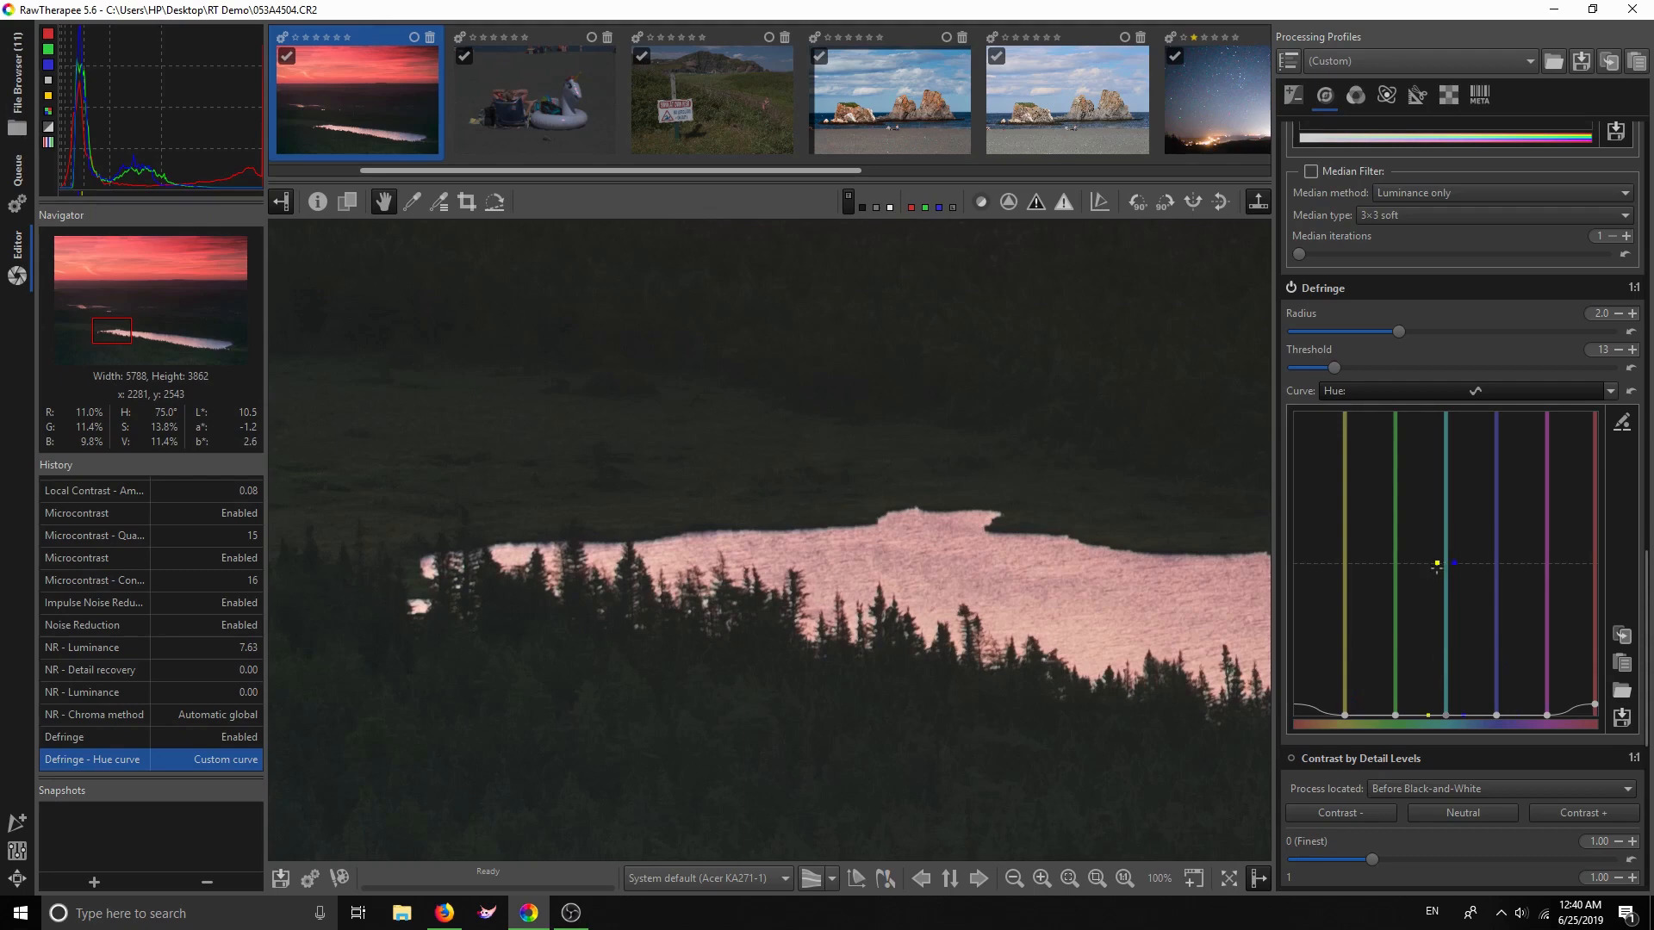
{"action": "left_click", "coordinate": [1352, 292]}
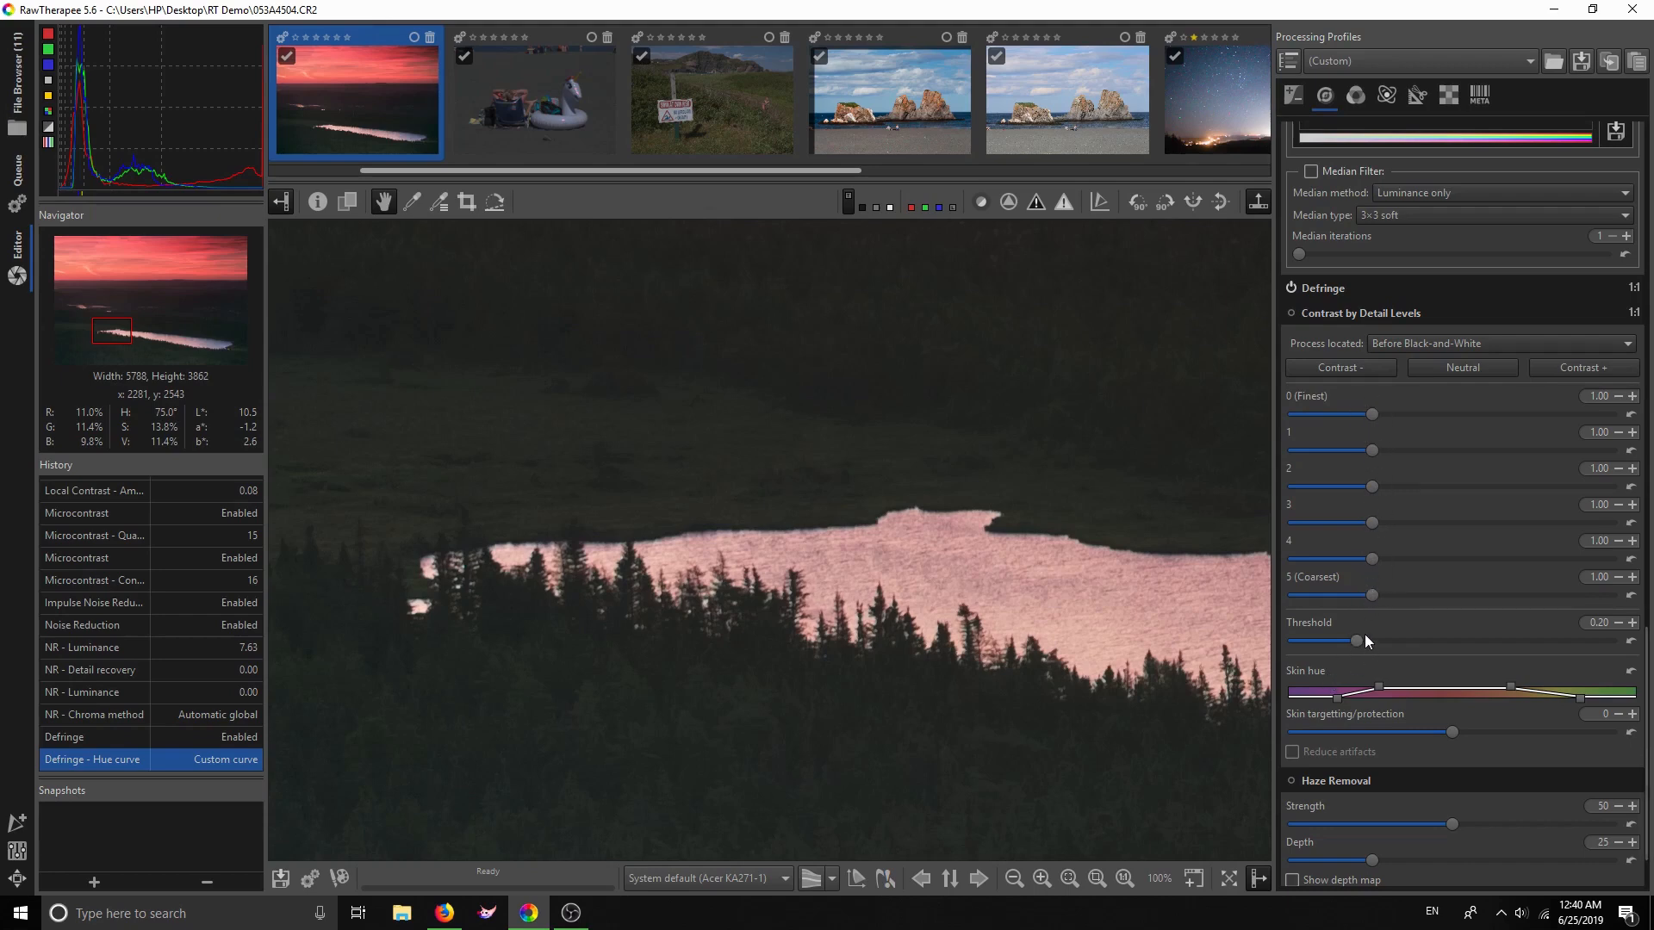
Enable Contrast by Detail Levels, boost contrast twice, and compare with it off
{"action": "left_click", "coordinate": [1099, 876]}
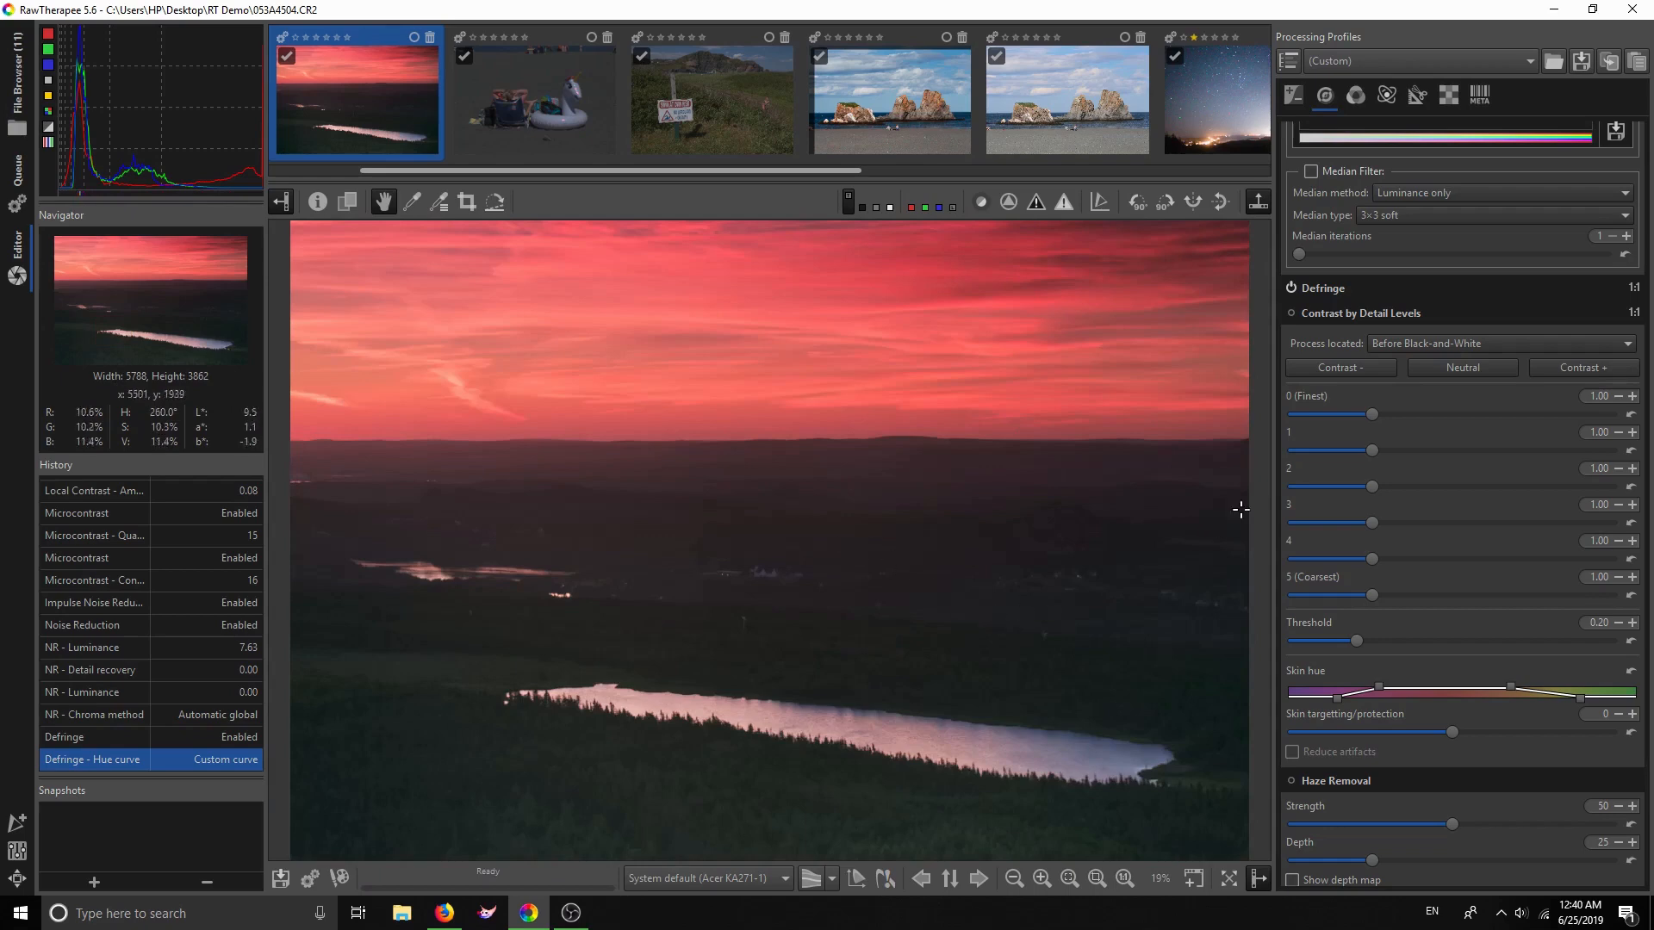
{"action": "scroll", "coordinate": [763, 713], "scroll_direction": "up", "scroll_amount": 5}
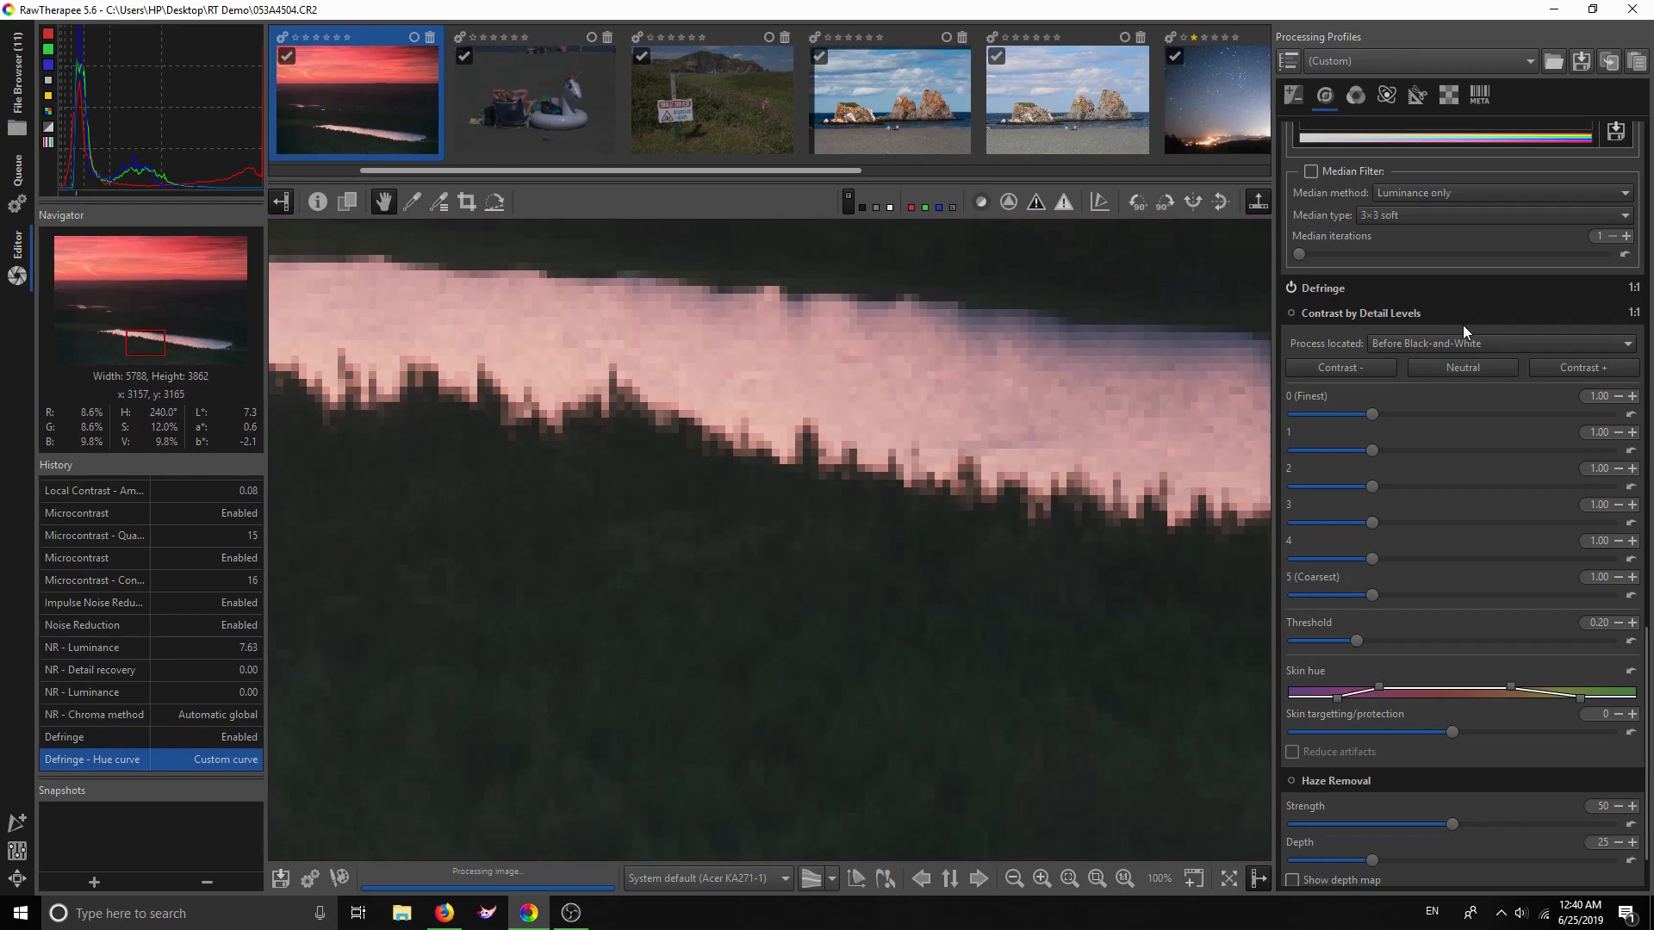
{"action": "left_click", "coordinate": [1290, 313]}
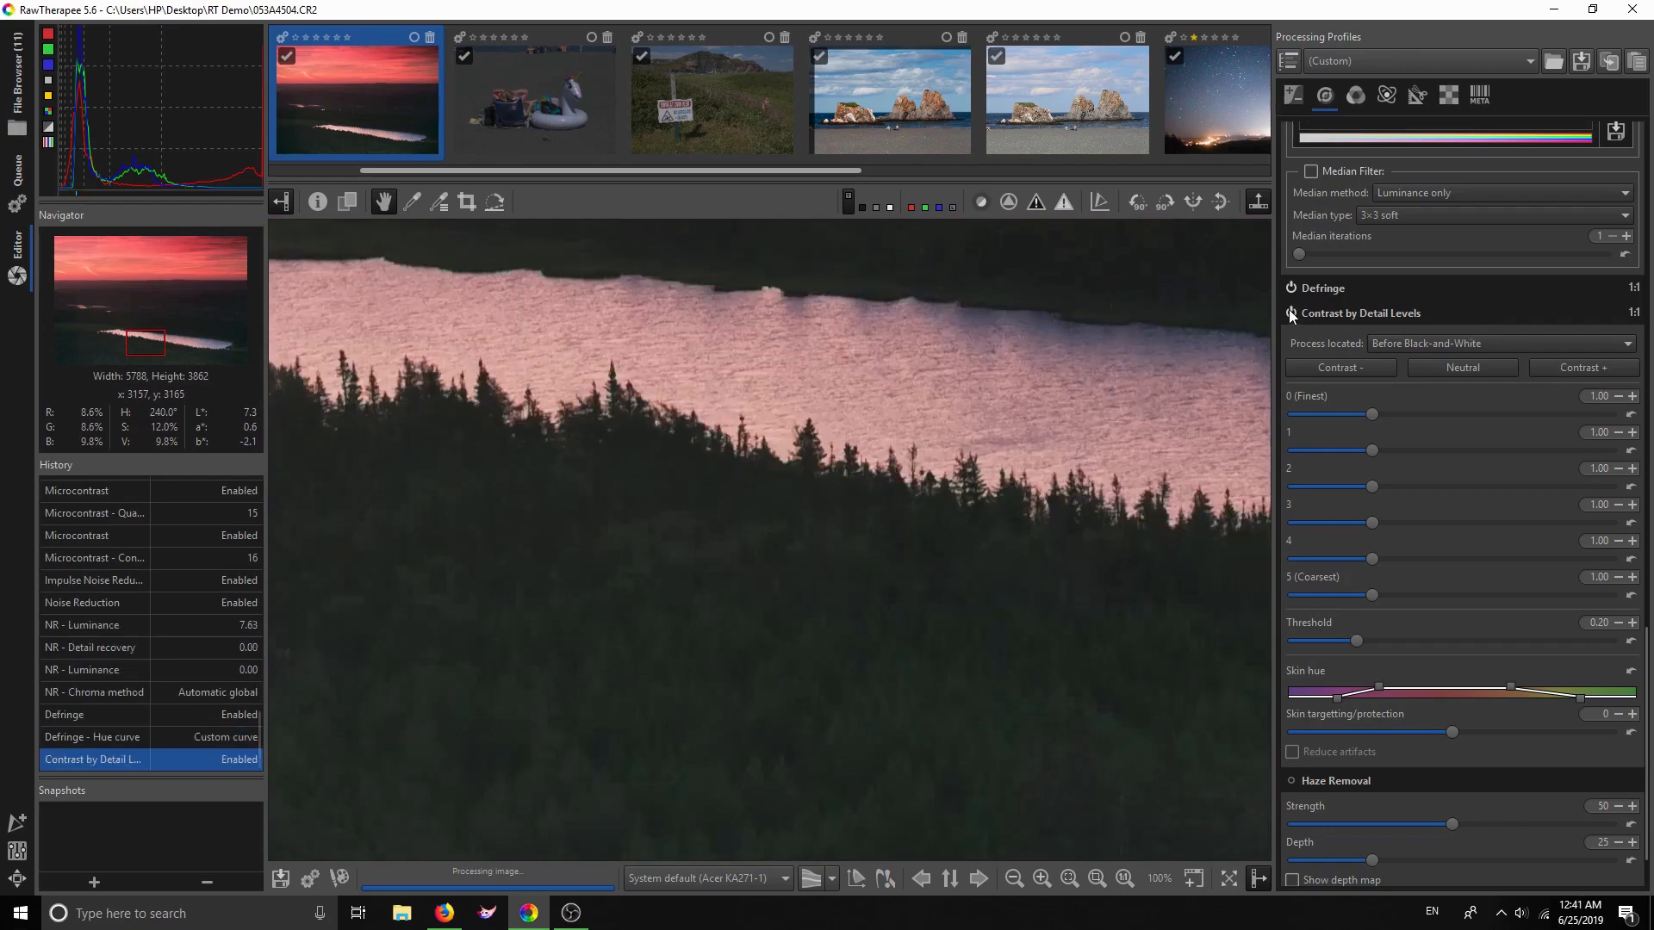
{"action": "left_click", "coordinate": [1558, 365]}
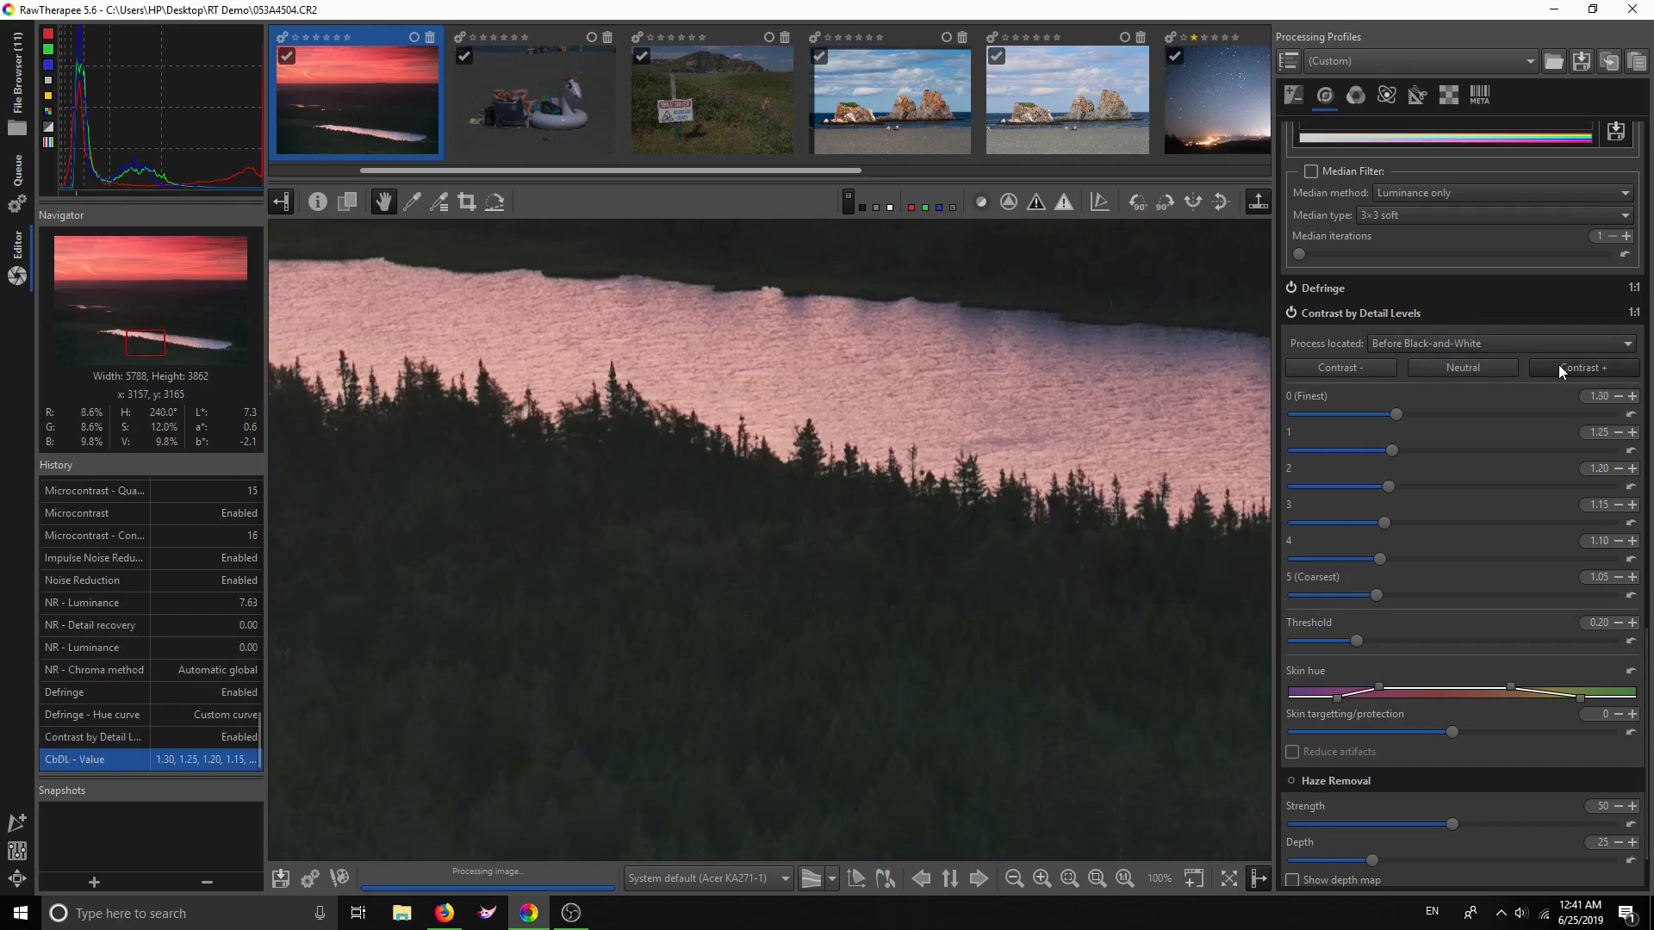
{"action": "left_click", "coordinate": [1558, 365]}
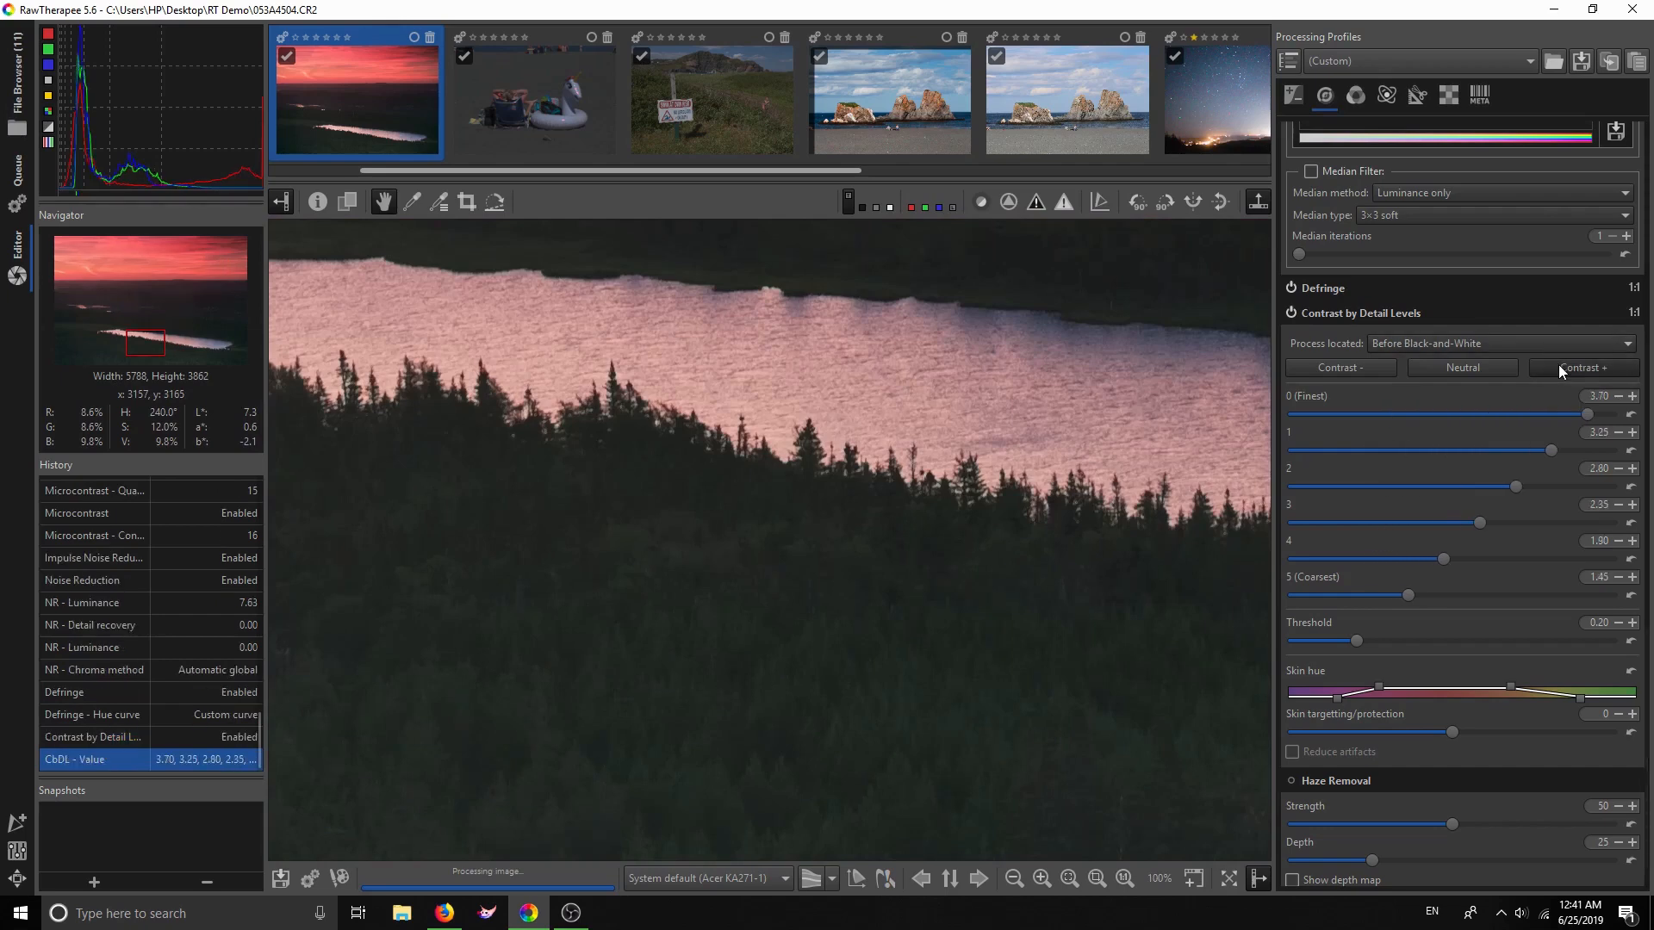
{"action": "left_click", "coordinate": [1290, 313]}
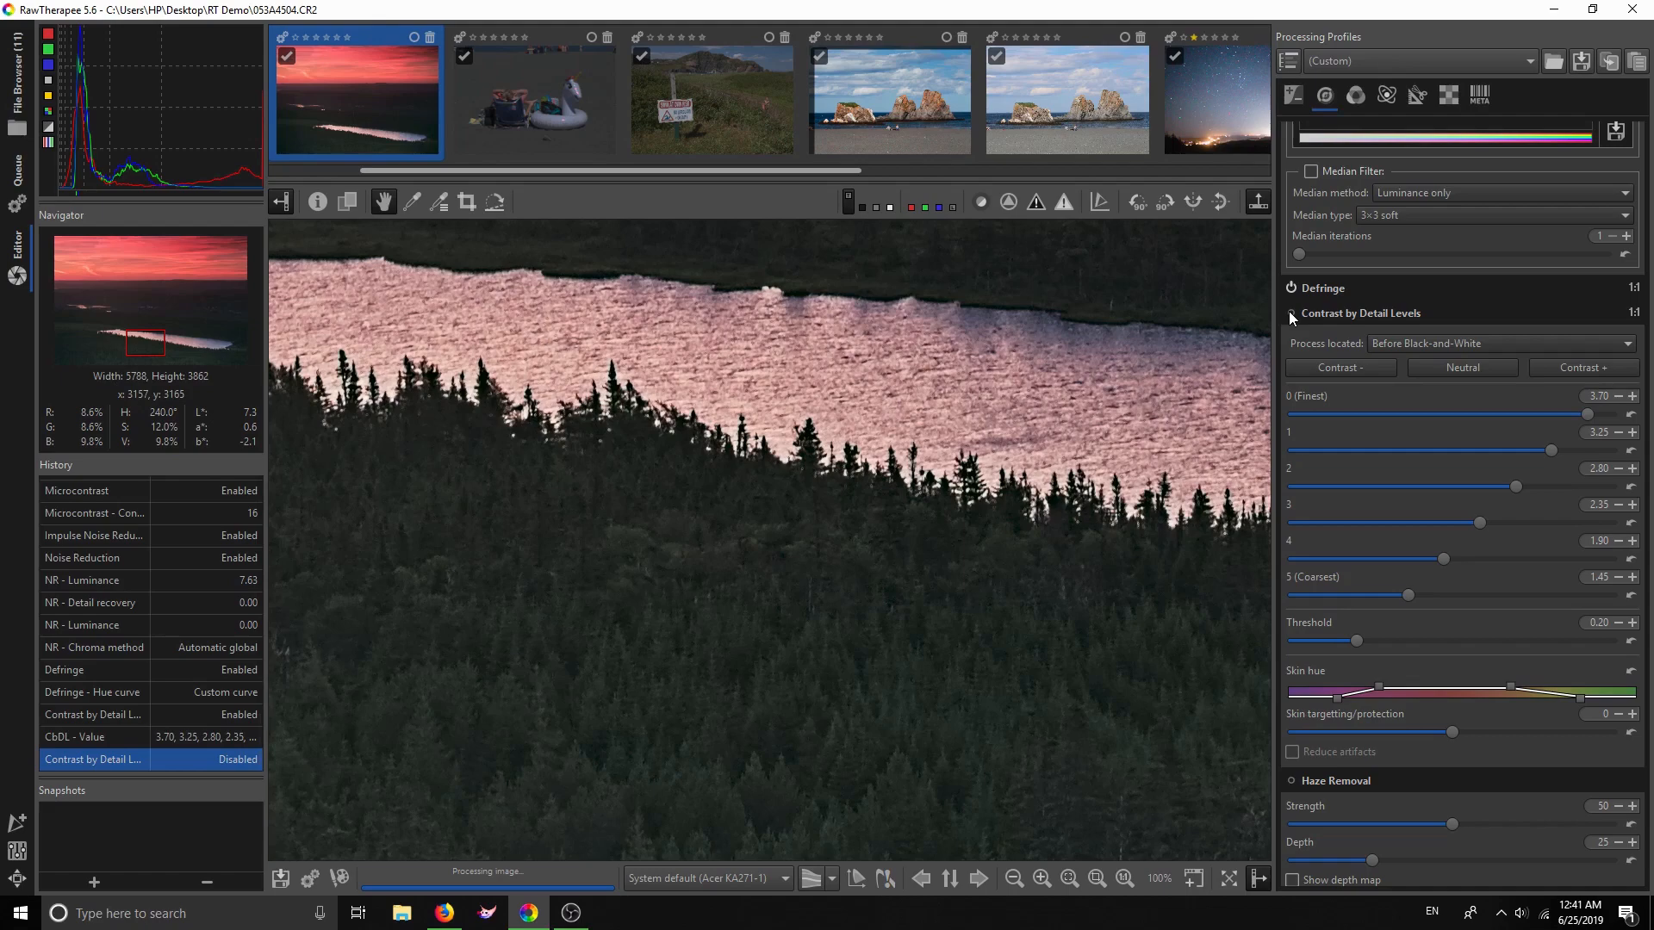
{"action": "left_click", "coordinate": [1289, 313]}
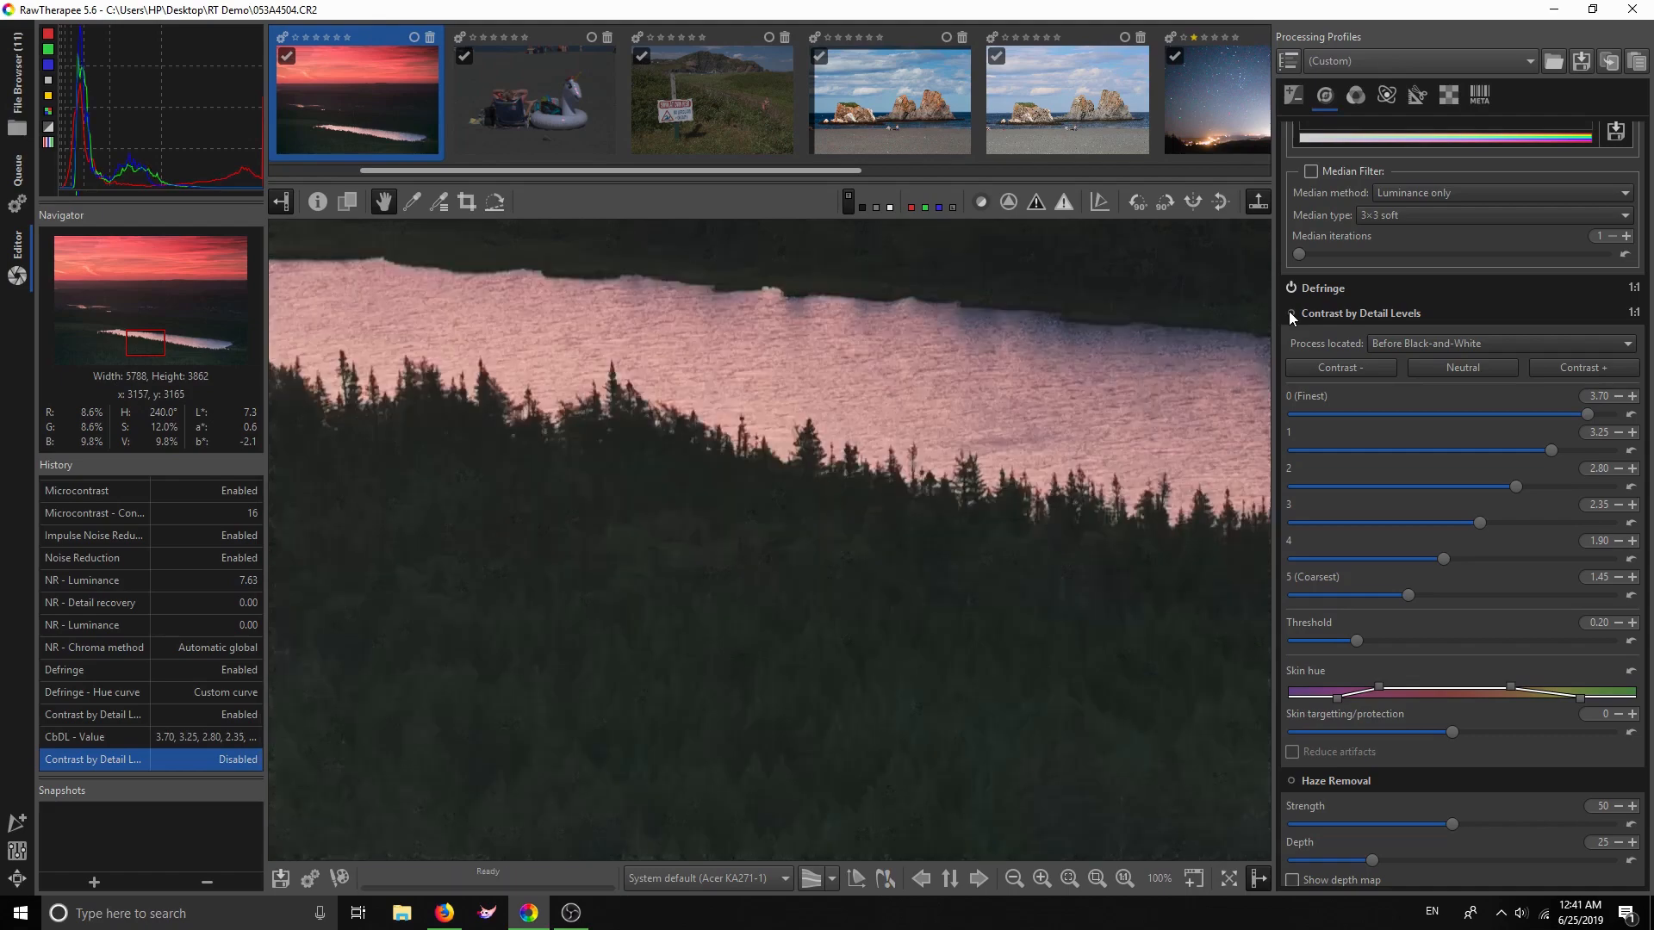
Reduce the detail levels to 1.60 through 1.10, then disable the tool and fit the preview
{"action": "left_click", "coordinate": [1331, 367]}
{"action": "left_click", "coordinate": [1330, 363]}
{"action": "left_click", "coordinate": [1331, 363]}
{"action": "left_click", "coordinate": [1331, 363]}
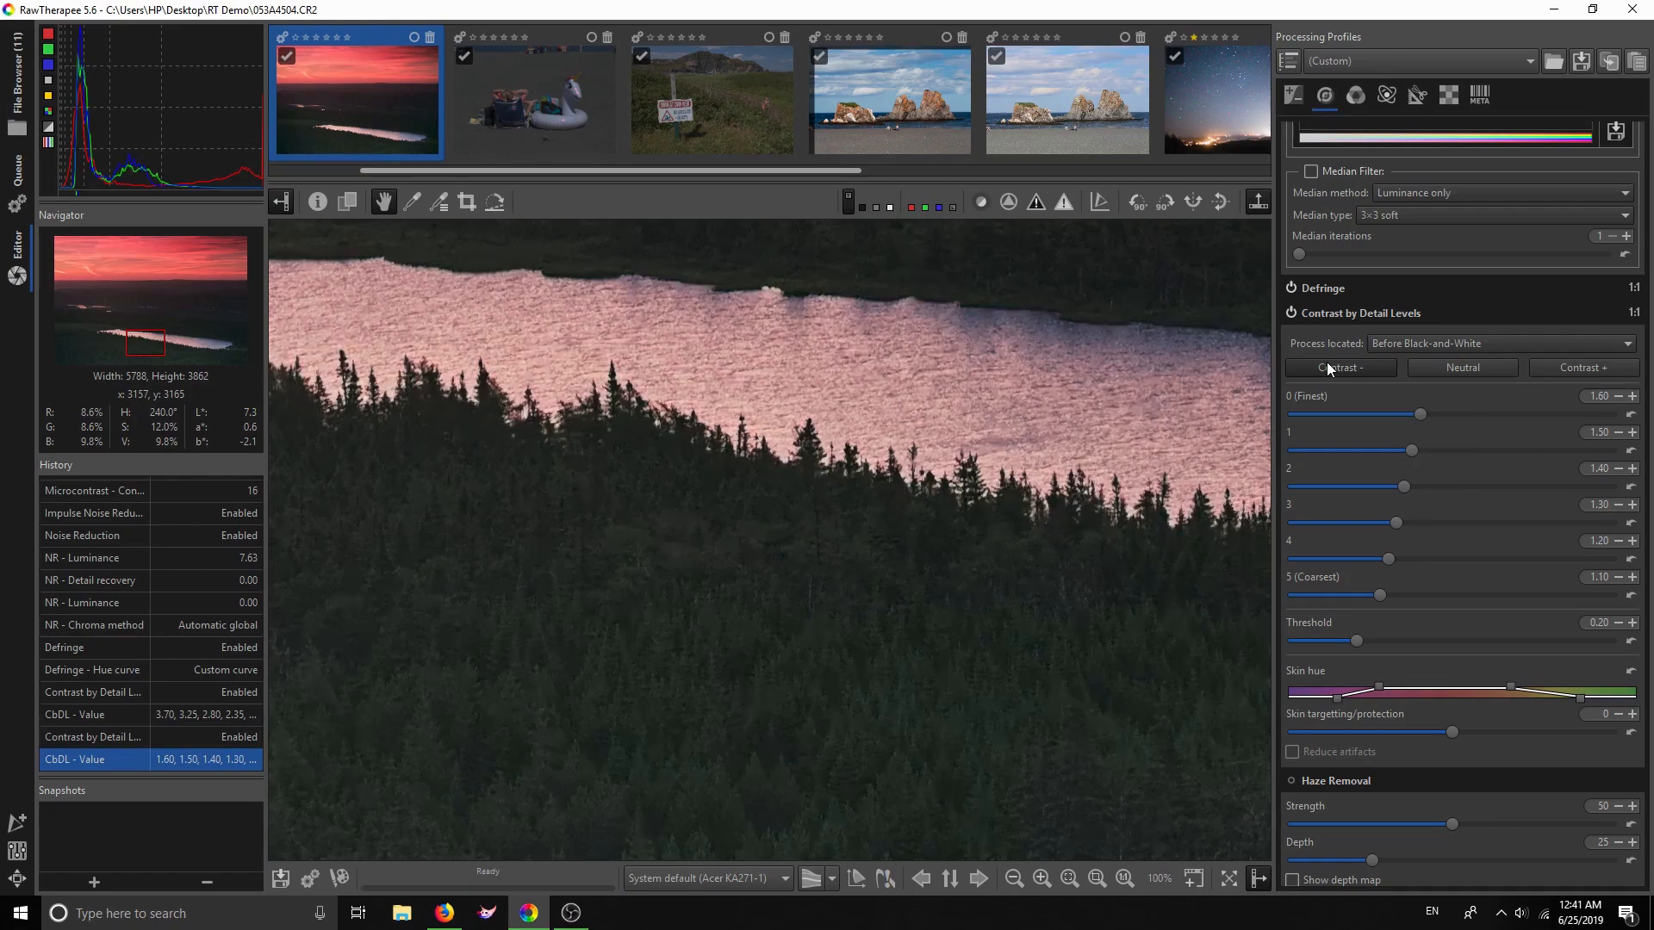
{"action": "left_click", "coordinate": [1290, 312]}
{"action": "scroll", "coordinate": [1361, 690], "scroll_direction": "down", "scroll_amount": 2}
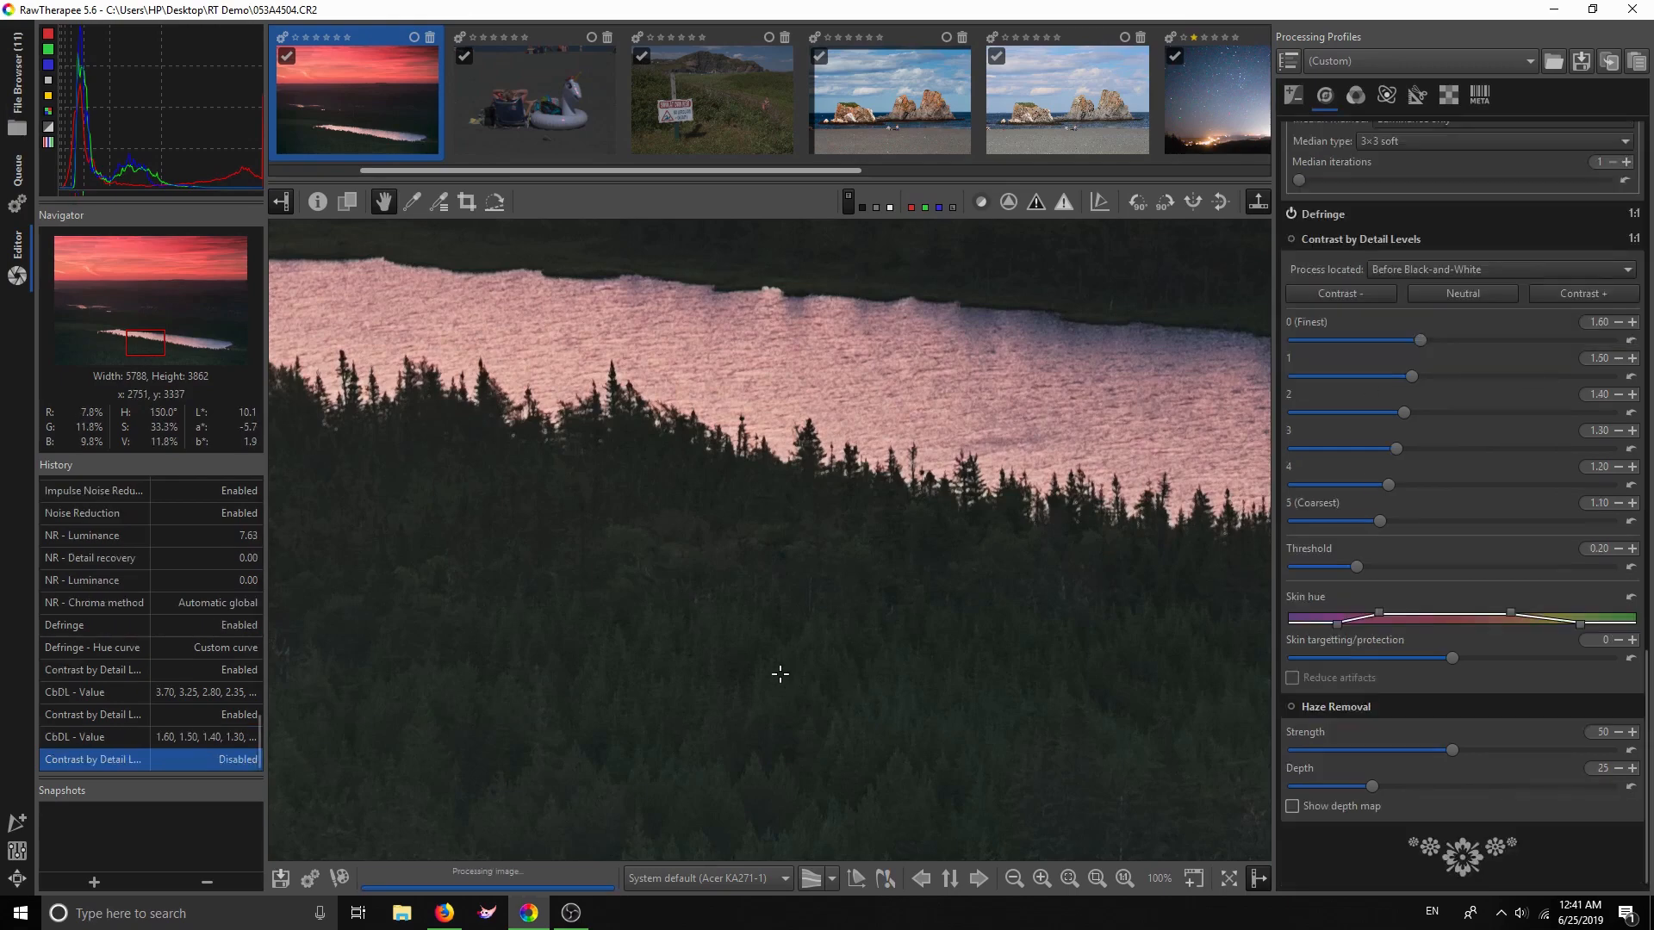
{"action": "scroll", "coordinate": [779, 674], "scroll_direction": "down", "scroll_amount": 3}
{"action": "scroll", "coordinate": [779, 675], "scroll_direction": "down", "scroll_amount": 1}
{"action": "left_click", "coordinate": [1096, 878]}
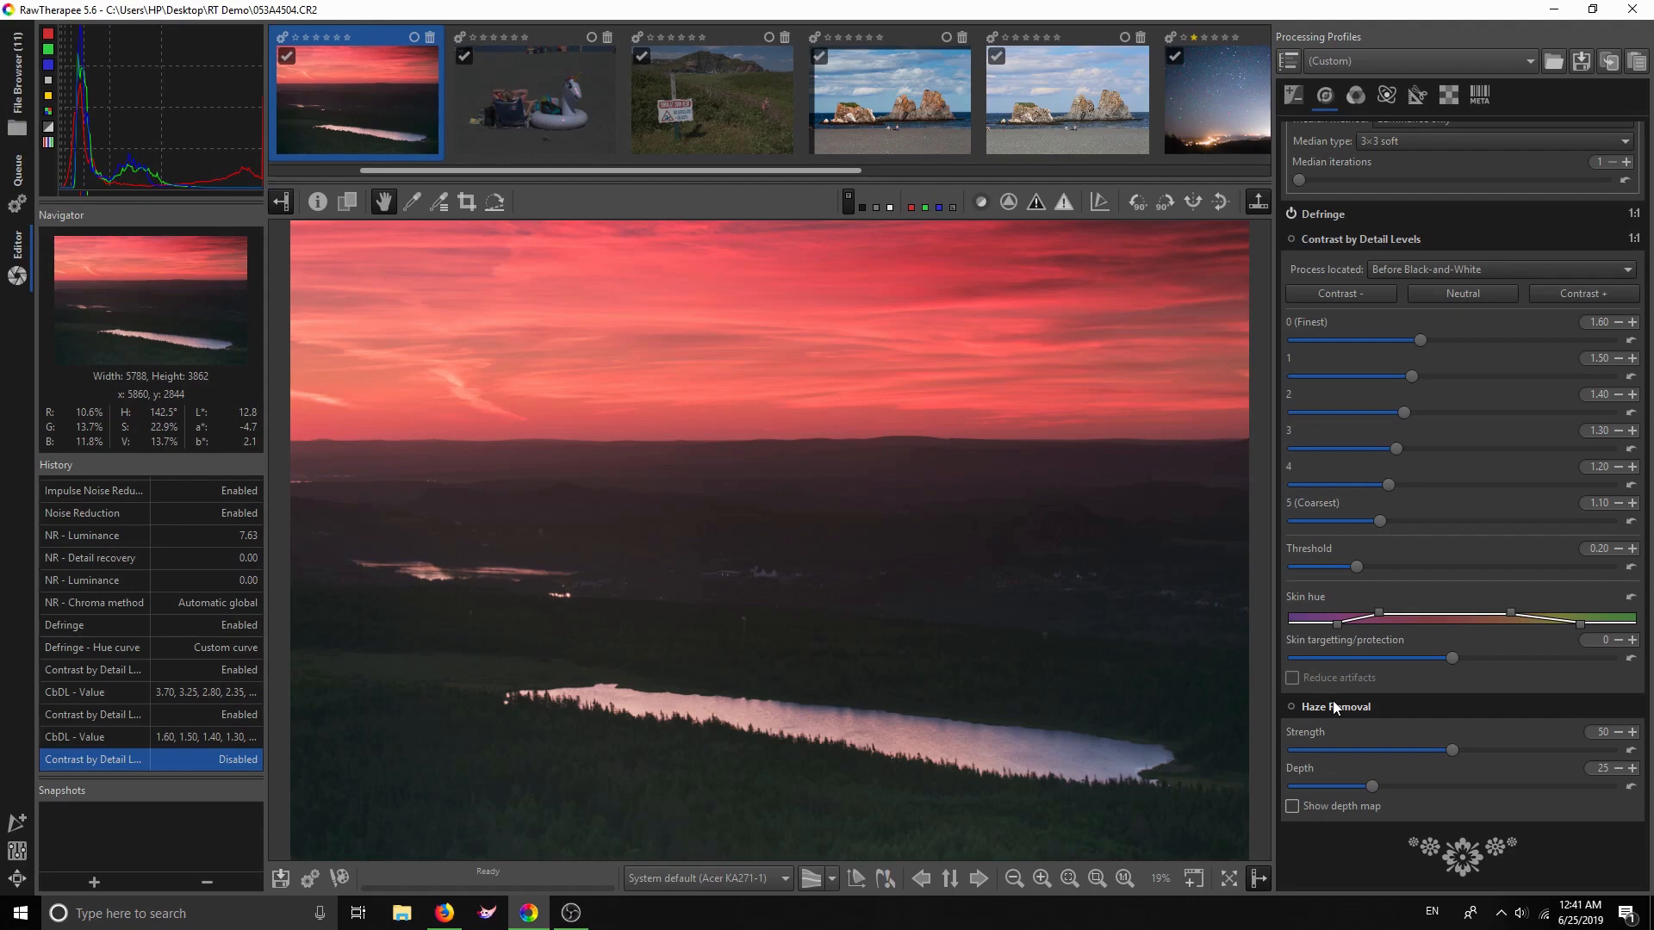
Enable Haze Removal and lower Strength from 50 to 17, toggling to compare
{"action": "left_click", "coordinate": [1290, 706]}
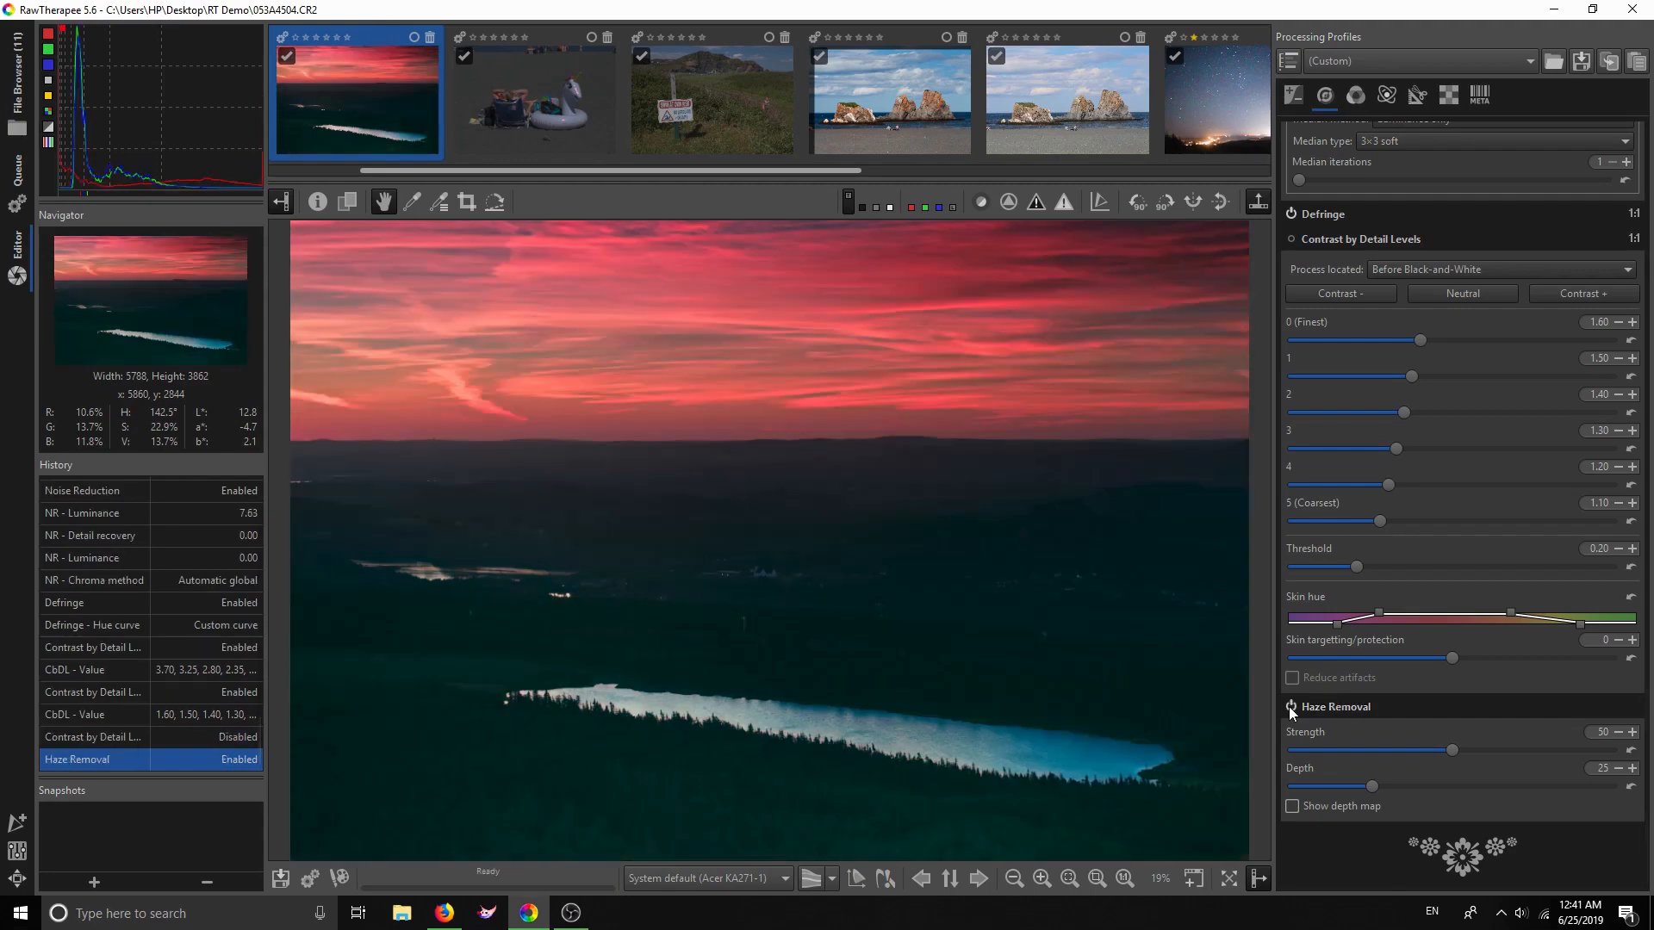
{"action": "left_click_drag", "start_coordinate": [1450, 747], "coordinate": [1392, 753]}
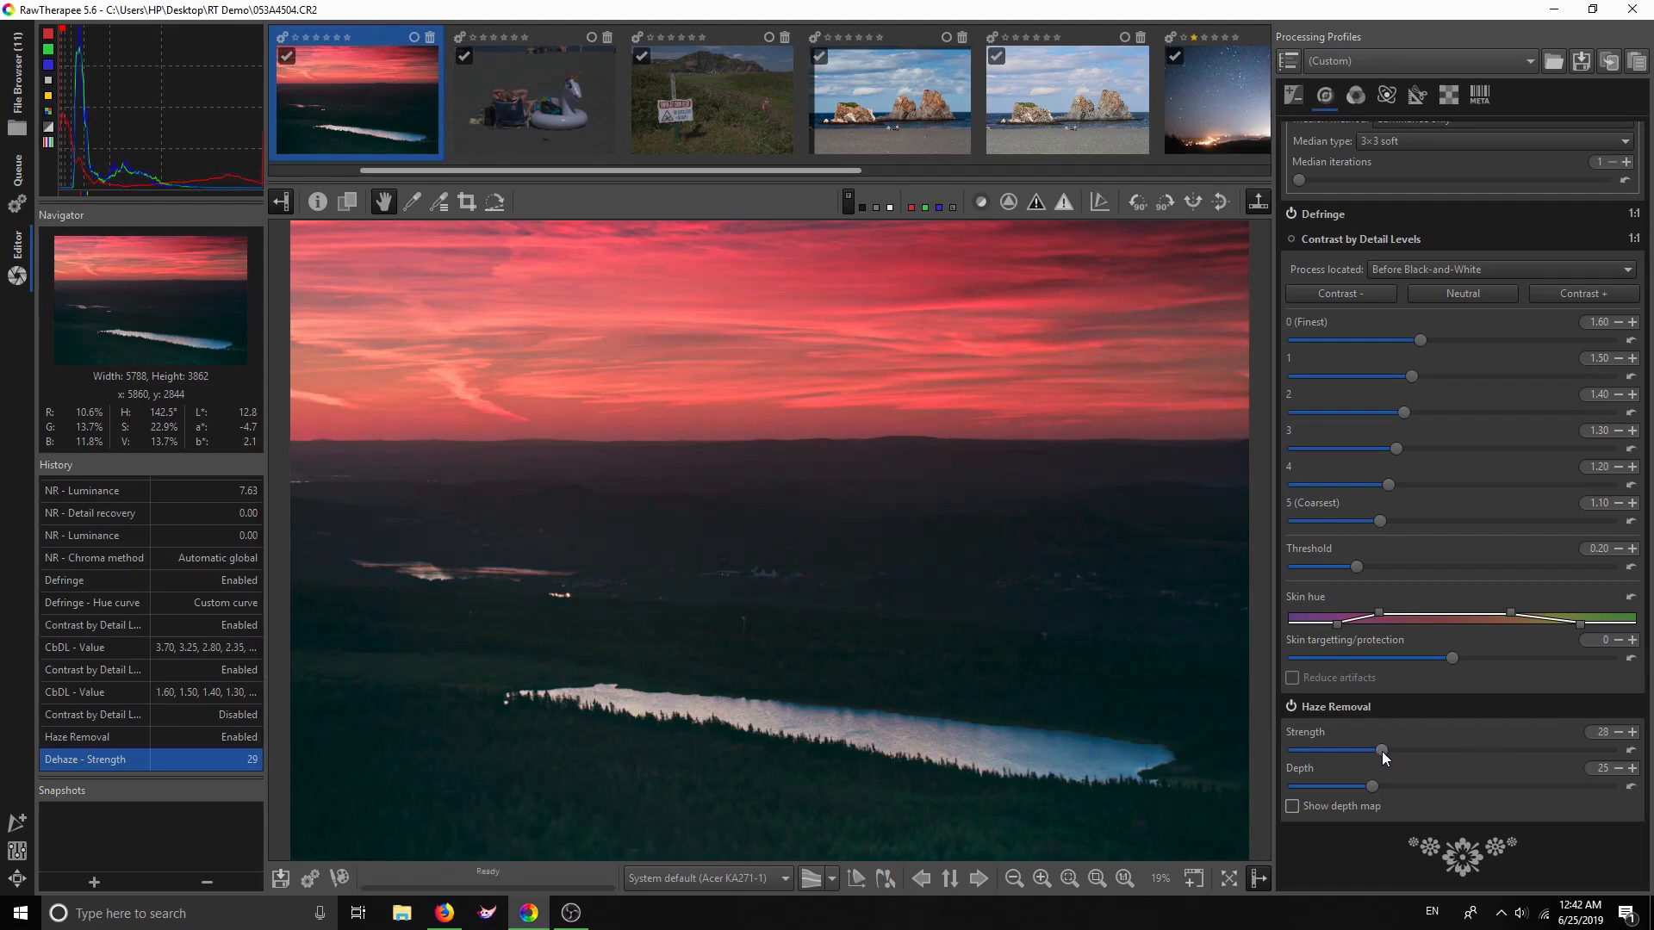
{"action": "left_click", "coordinate": [1290, 704]}
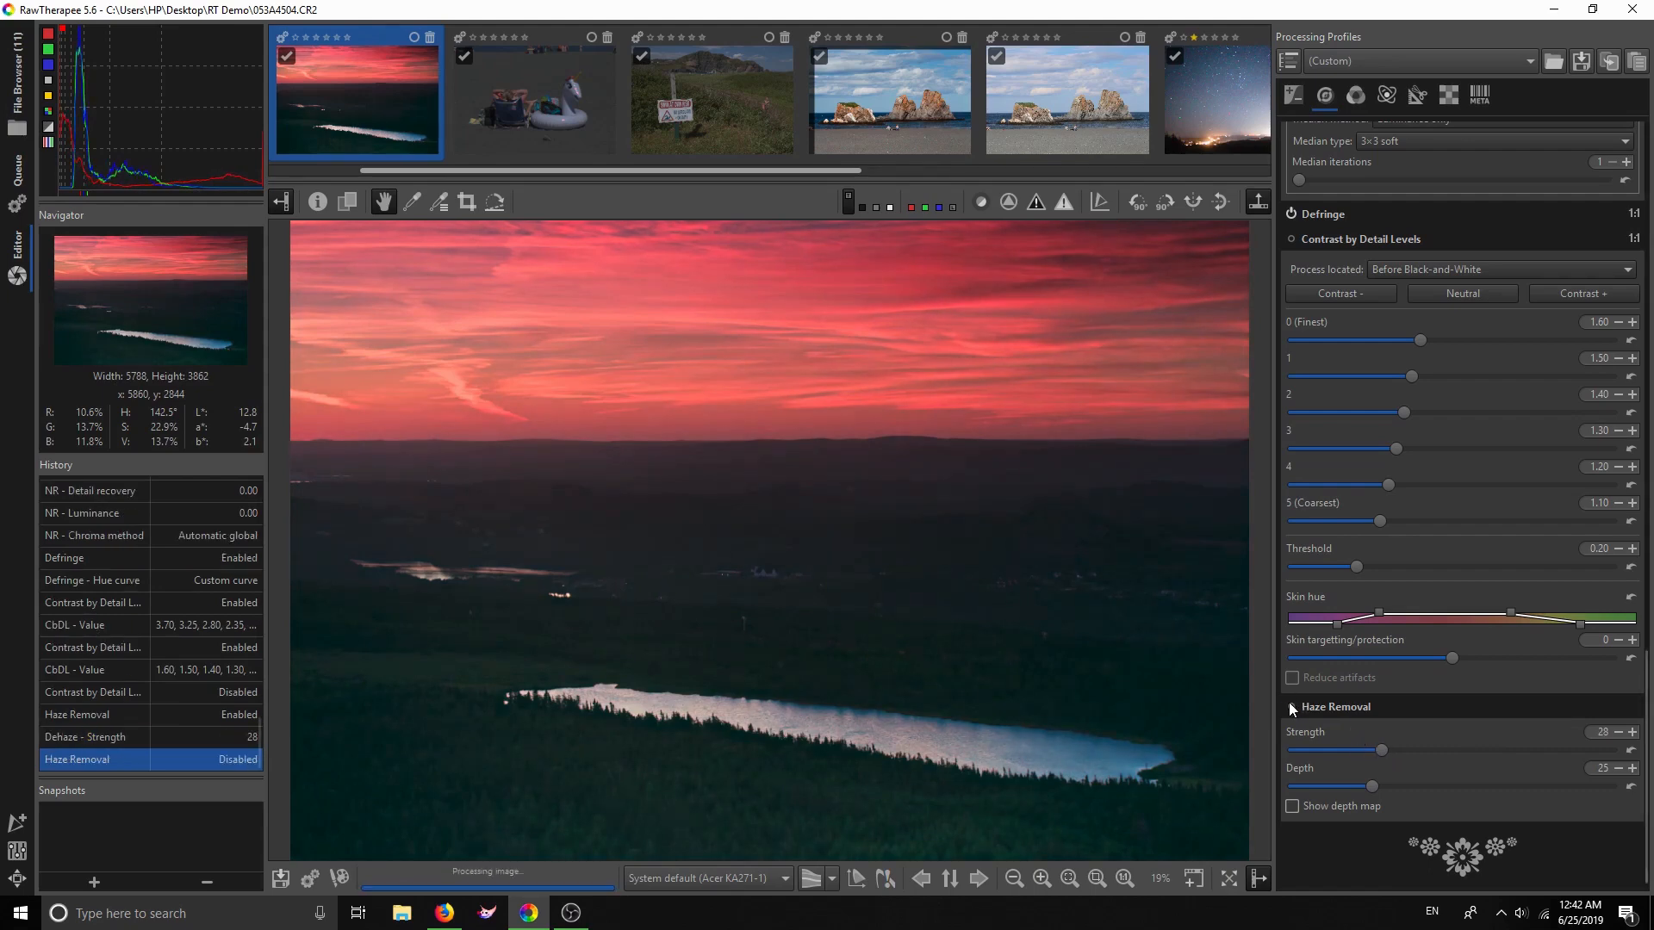
{"action": "left_click", "coordinate": [1290, 704]}
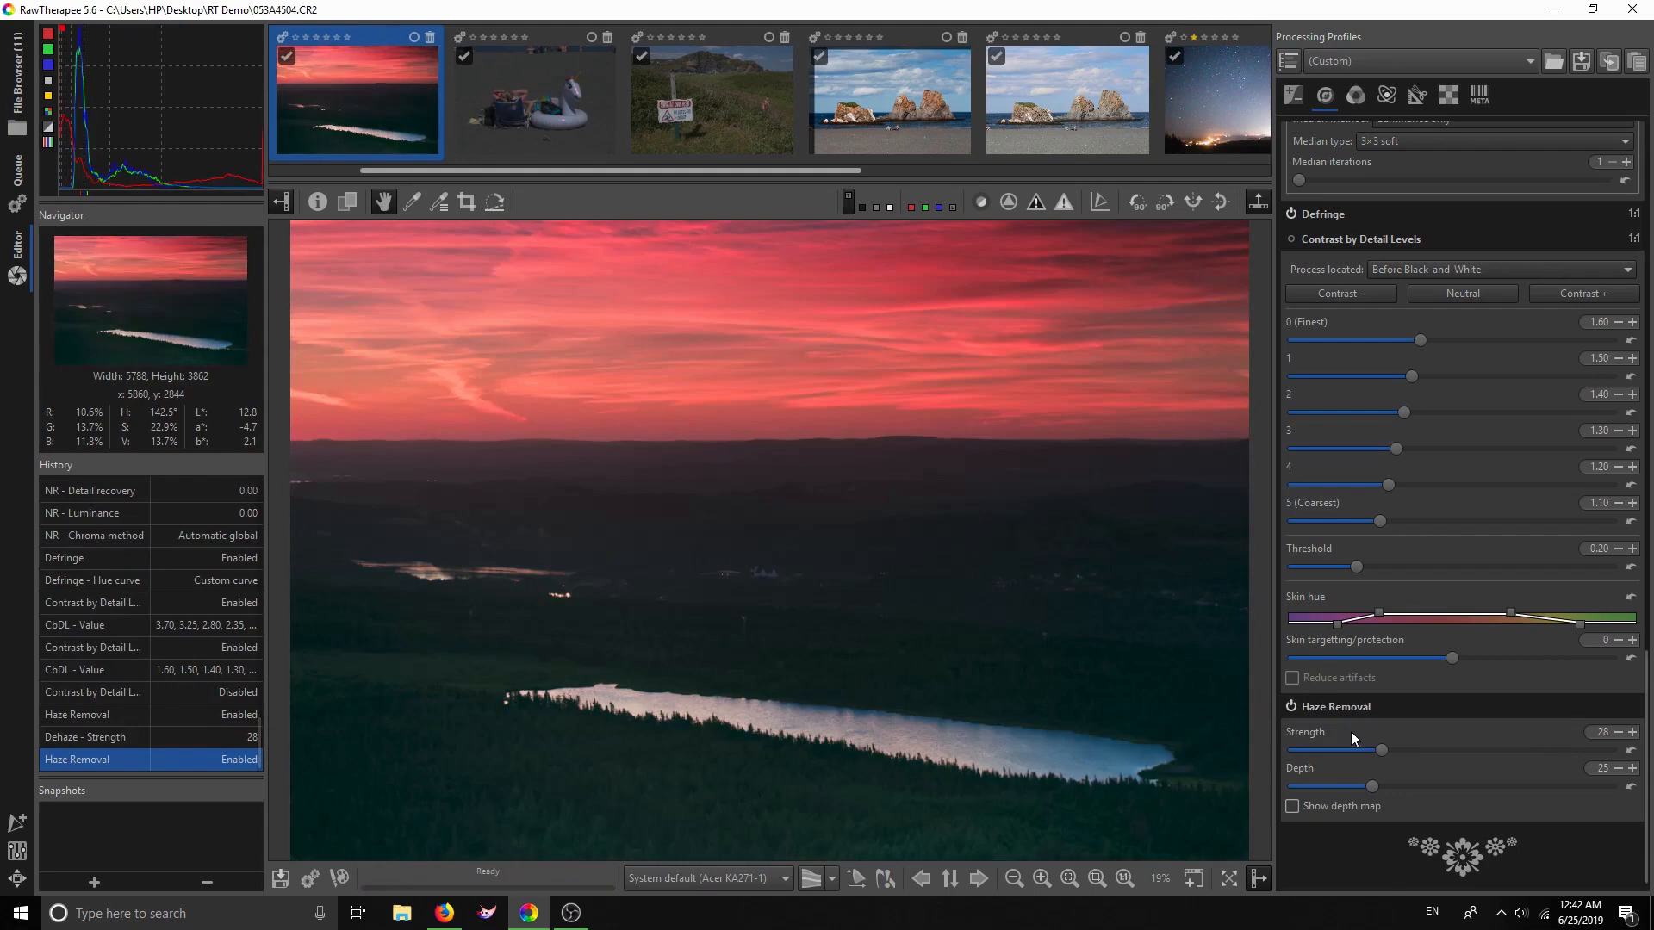
{"action": "left_click_drag", "start_coordinate": [1377, 749], "coordinate": [1351, 740]}
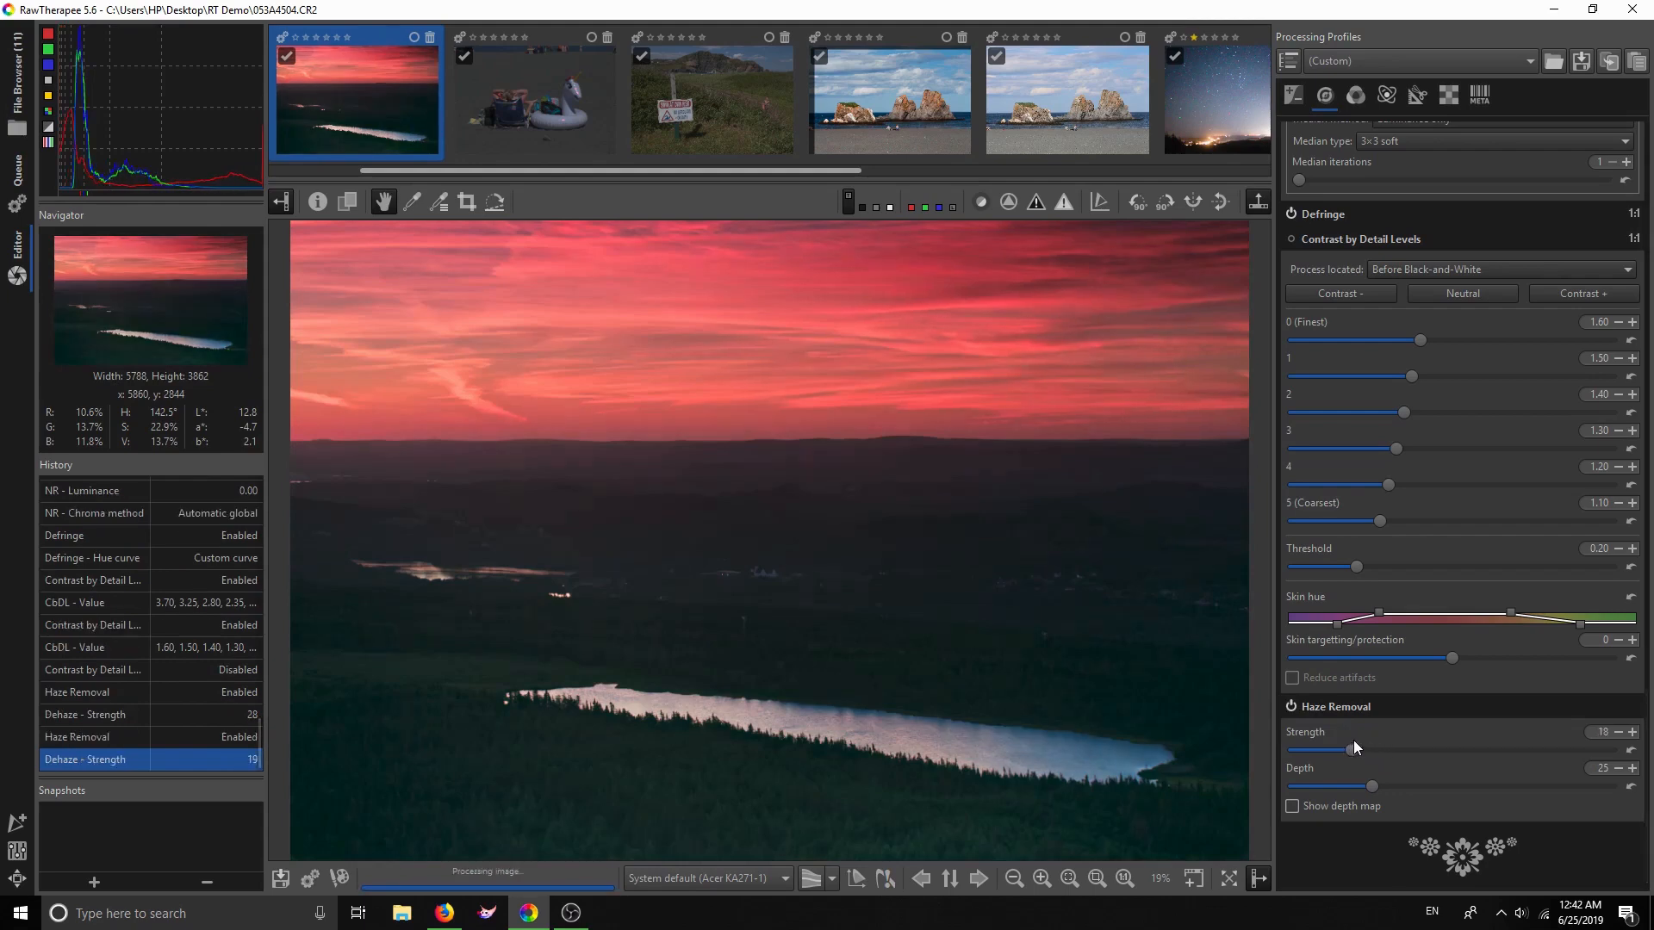
{"action": "left_click", "coordinate": [1290, 707]}
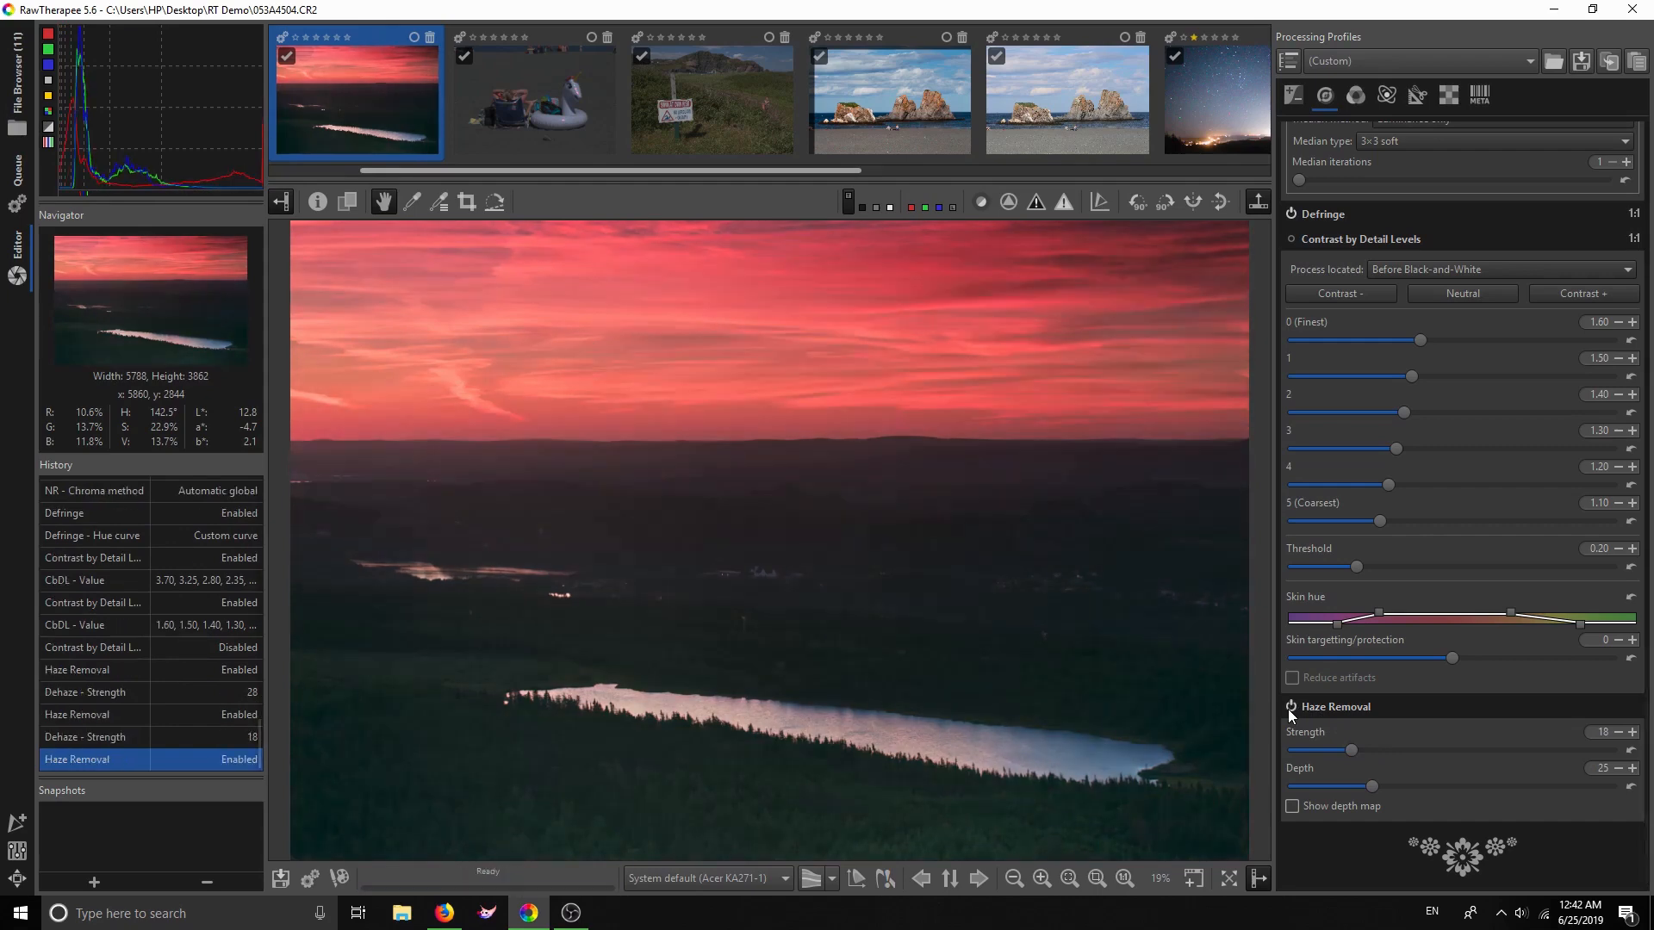
{"action": "left_click_drag", "start_coordinate": [1349, 748], "coordinate": [1346, 748]}
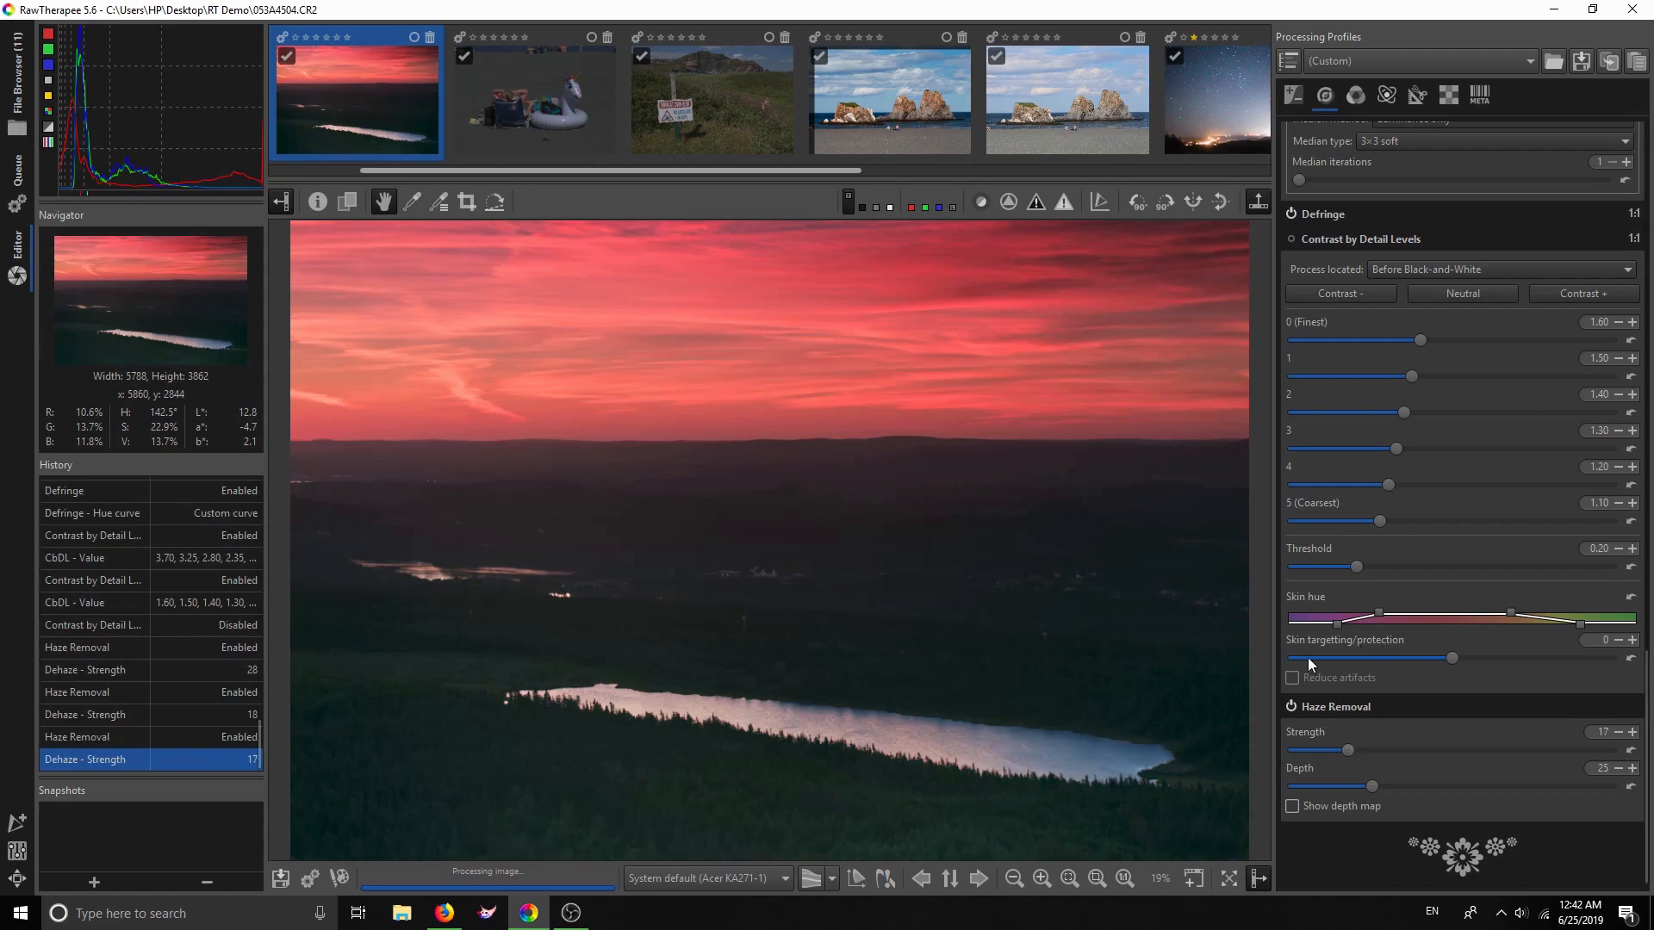
In the Color tools, try spot and Auto white balance, then return to Camera
{"action": "left_click", "coordinate": [1354, 95]}
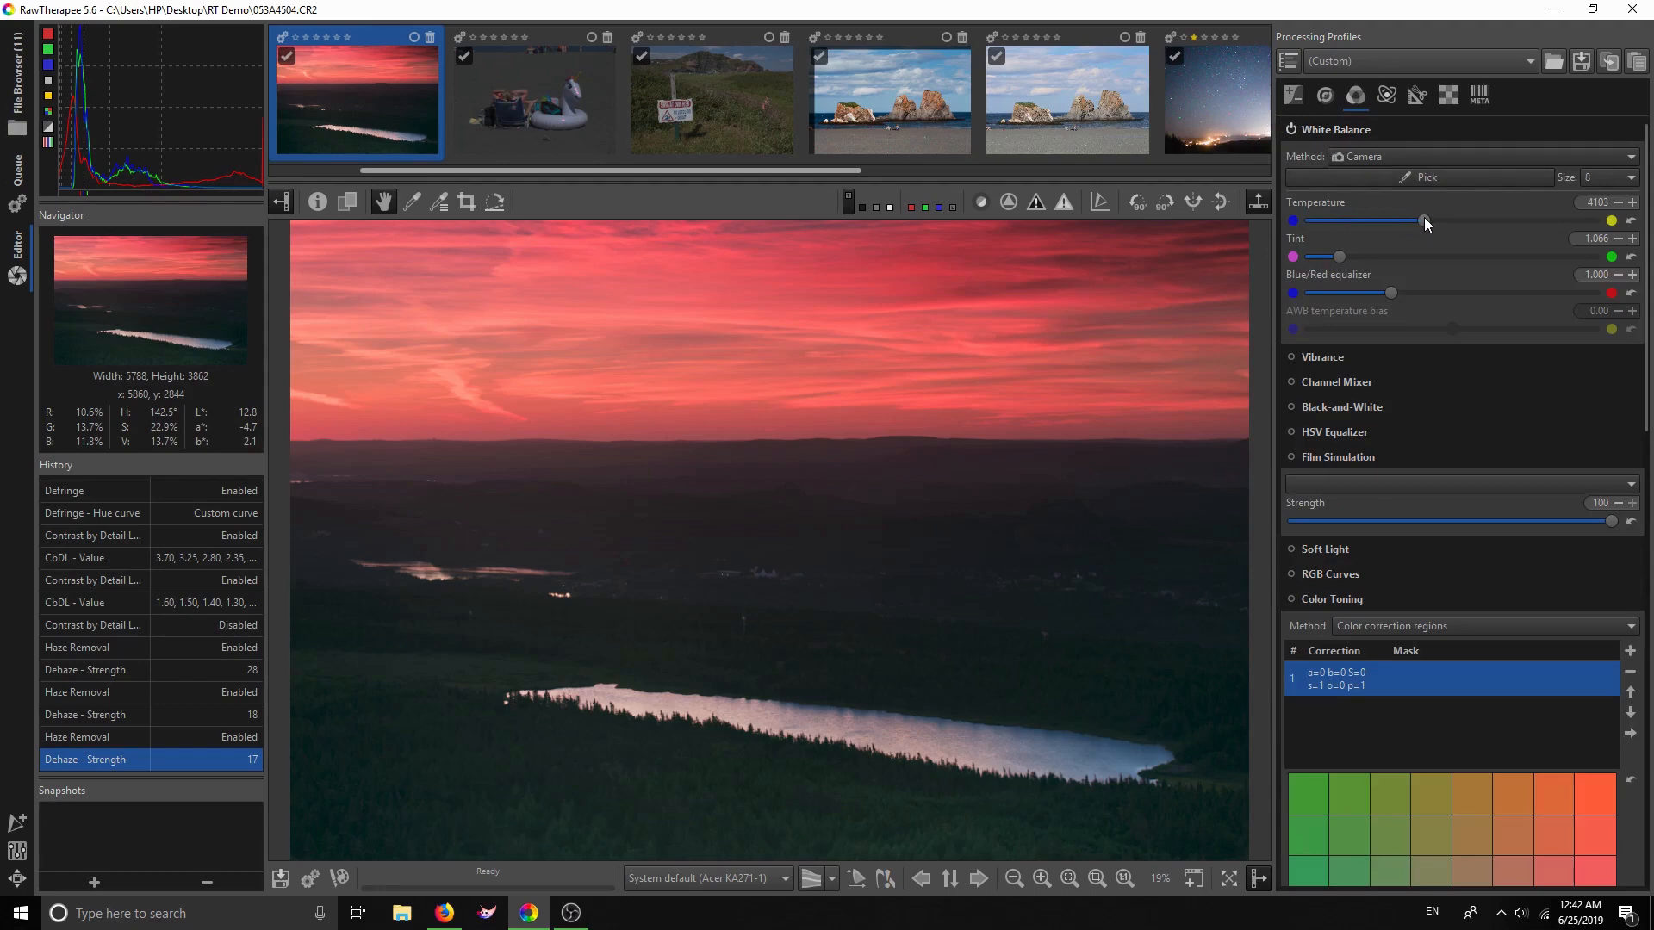
{"action": "left_click", "coordinate": [1421, 178]}
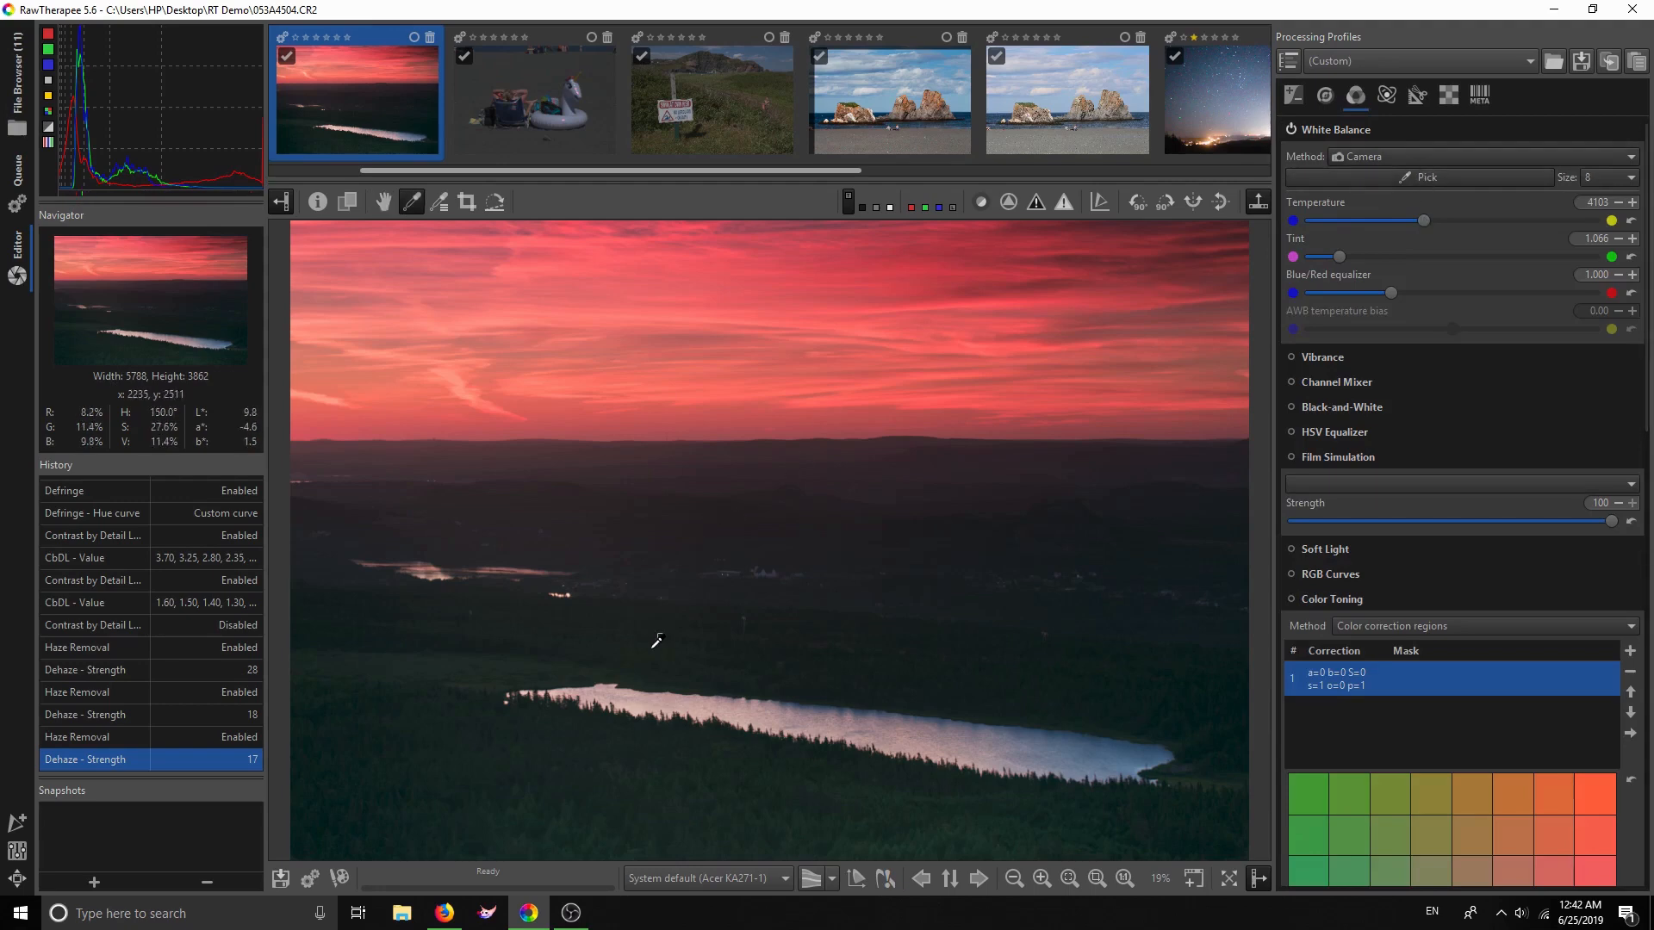
{"action": "left_click", "coordinate": [1386, 156]}
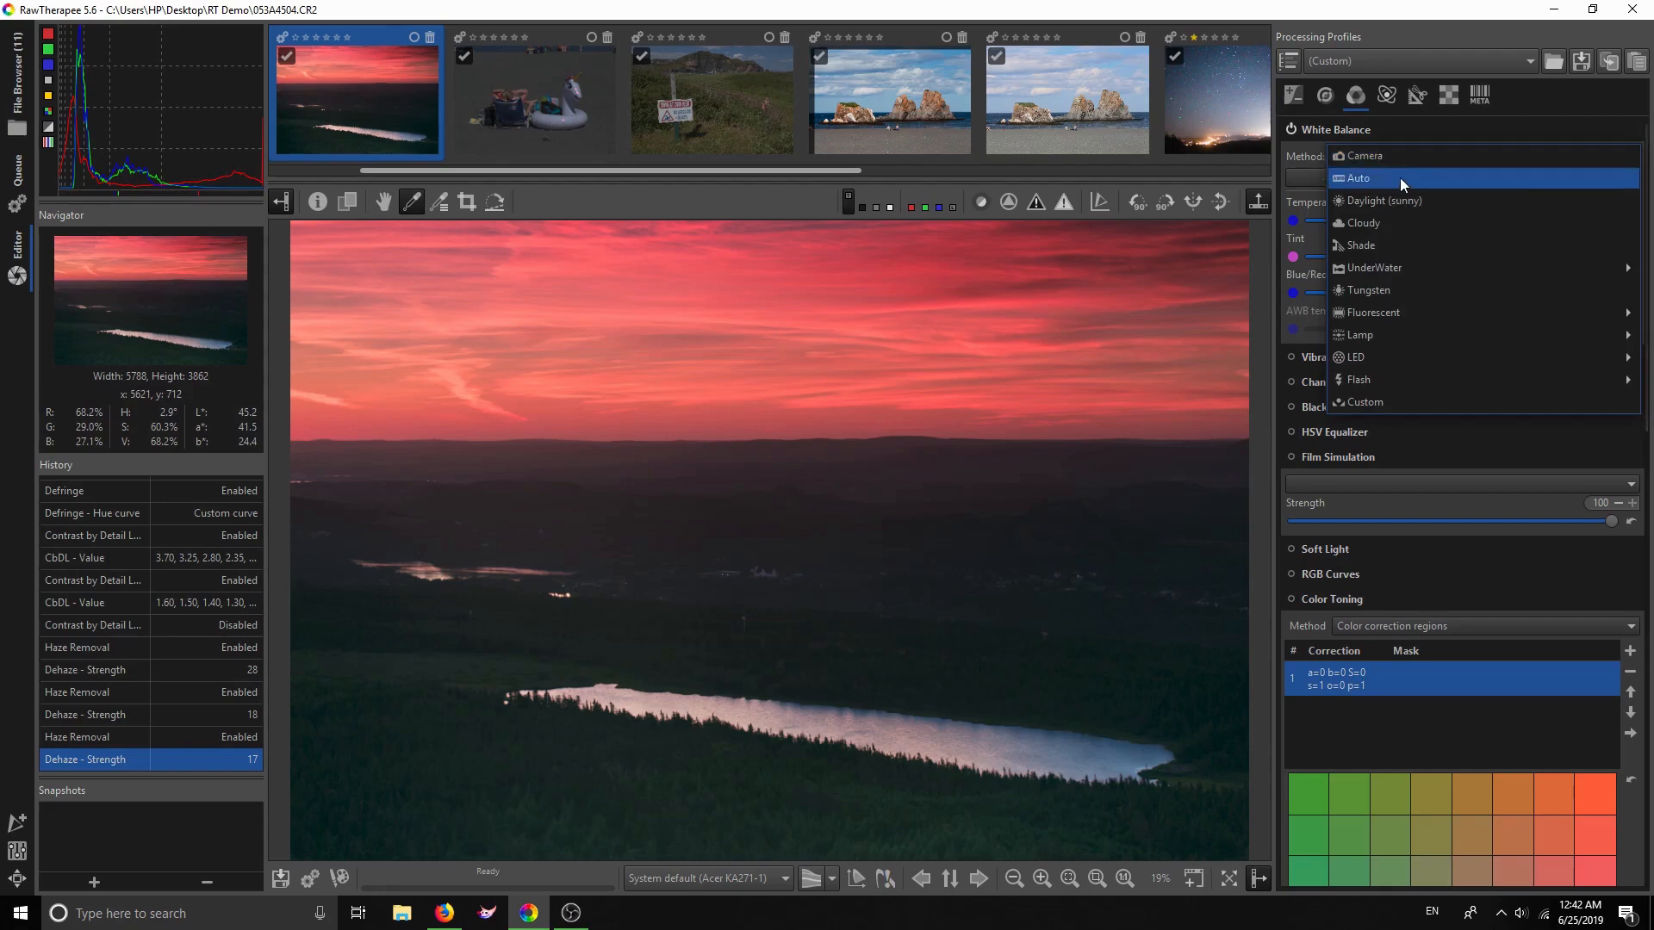
{"action": "left_click", "coordinate": [1399, 177]}
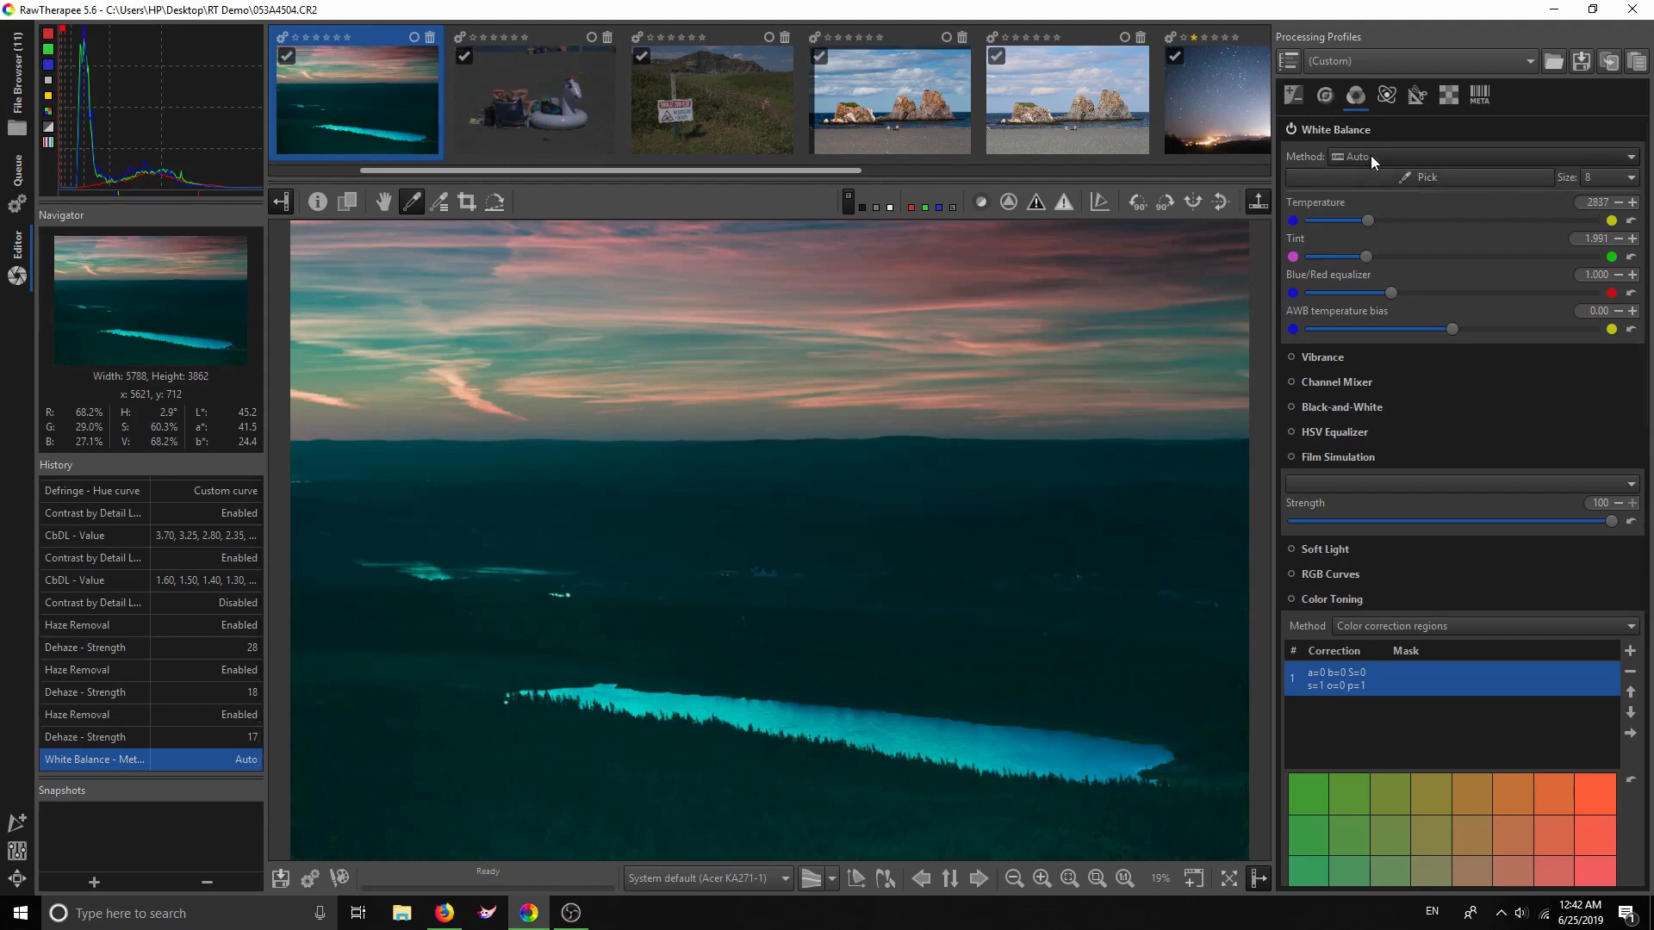
{"action": "left_click", "coordinate": [1371, 155]}
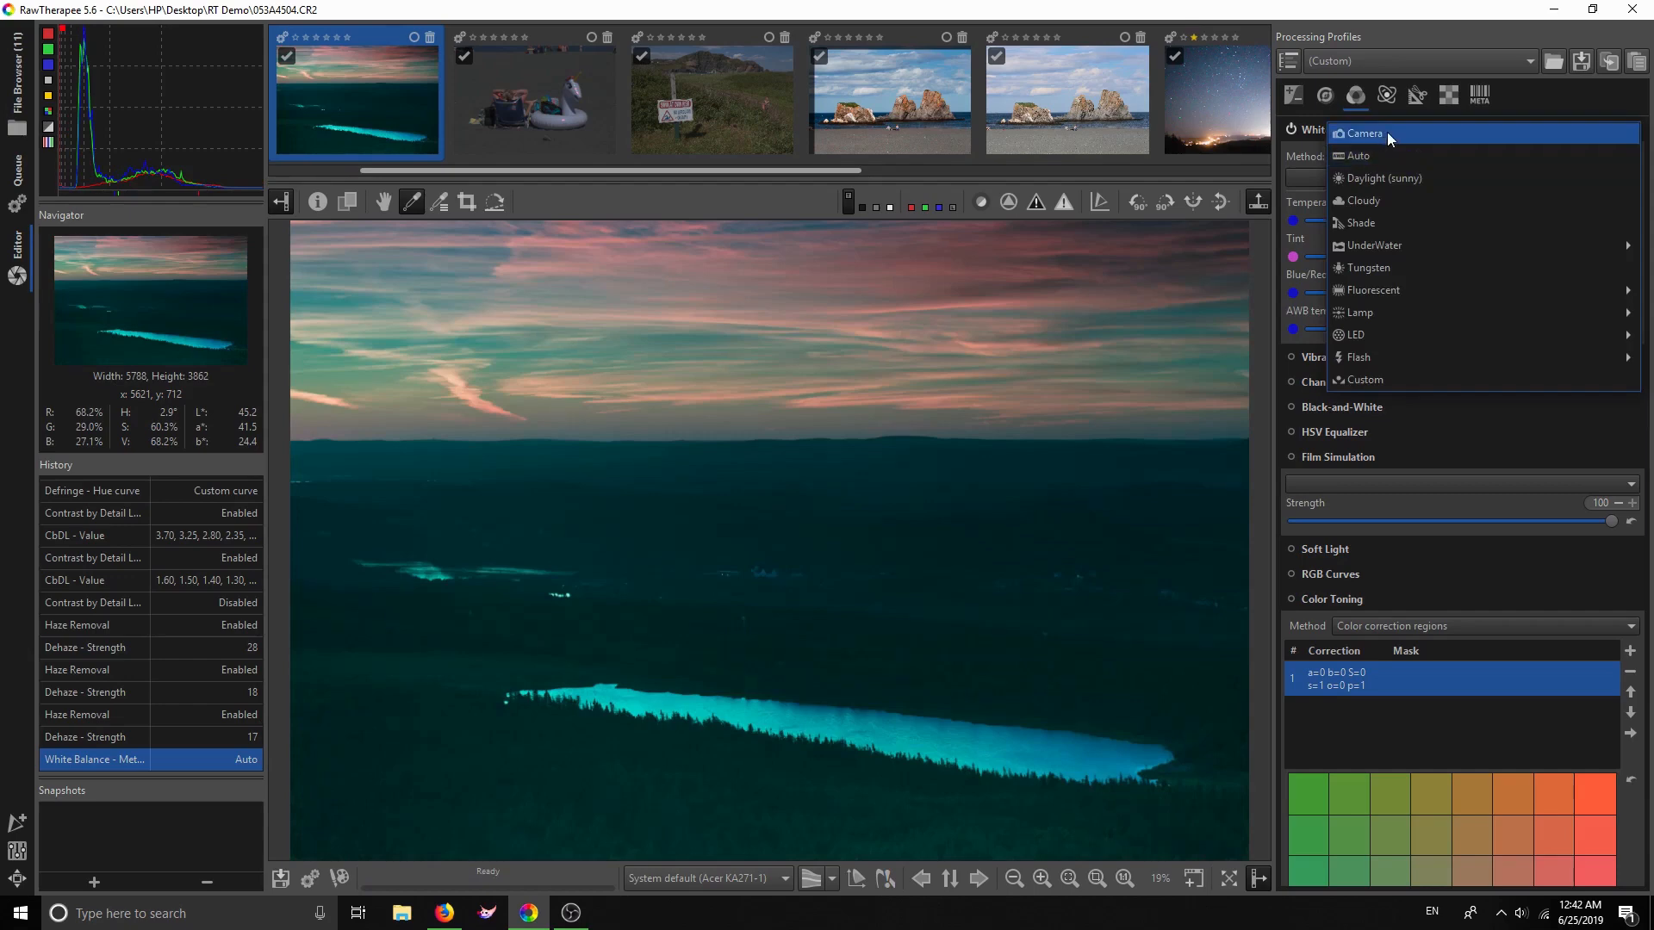
{"action": "left_click", "coordinate": [1387, 132]}
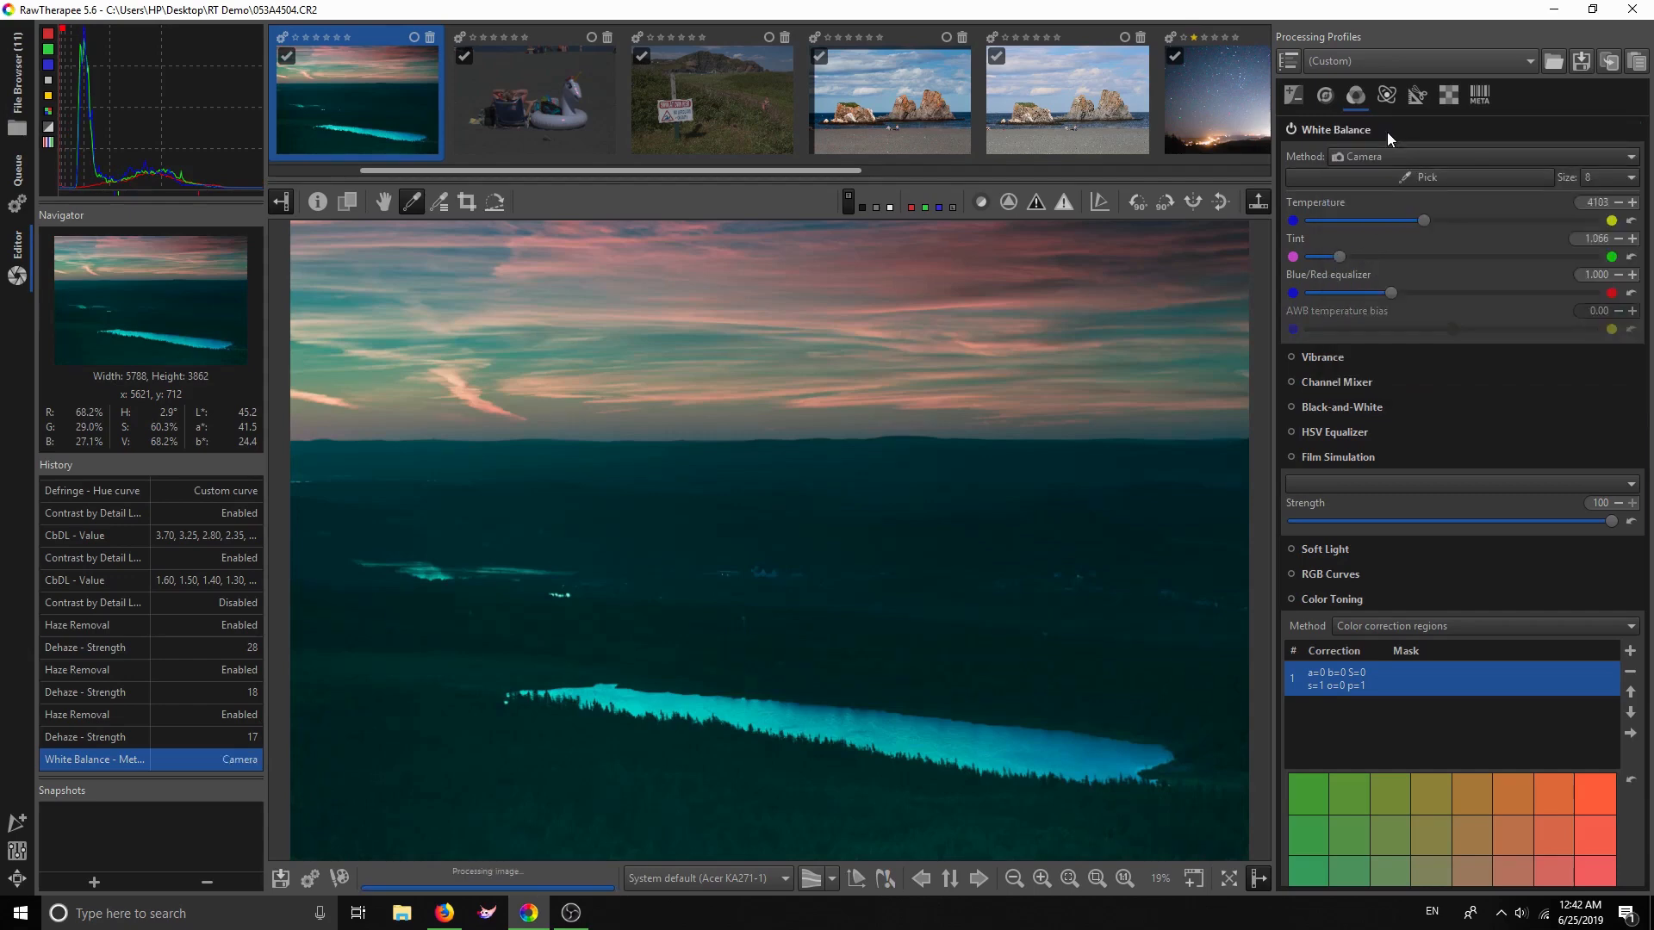
Set white balance temperature to 3739 and tint to 1.080
{"action": "left_click_drag", "start_coordinate": [1422, 221], "coordinate": [1414, 220]}
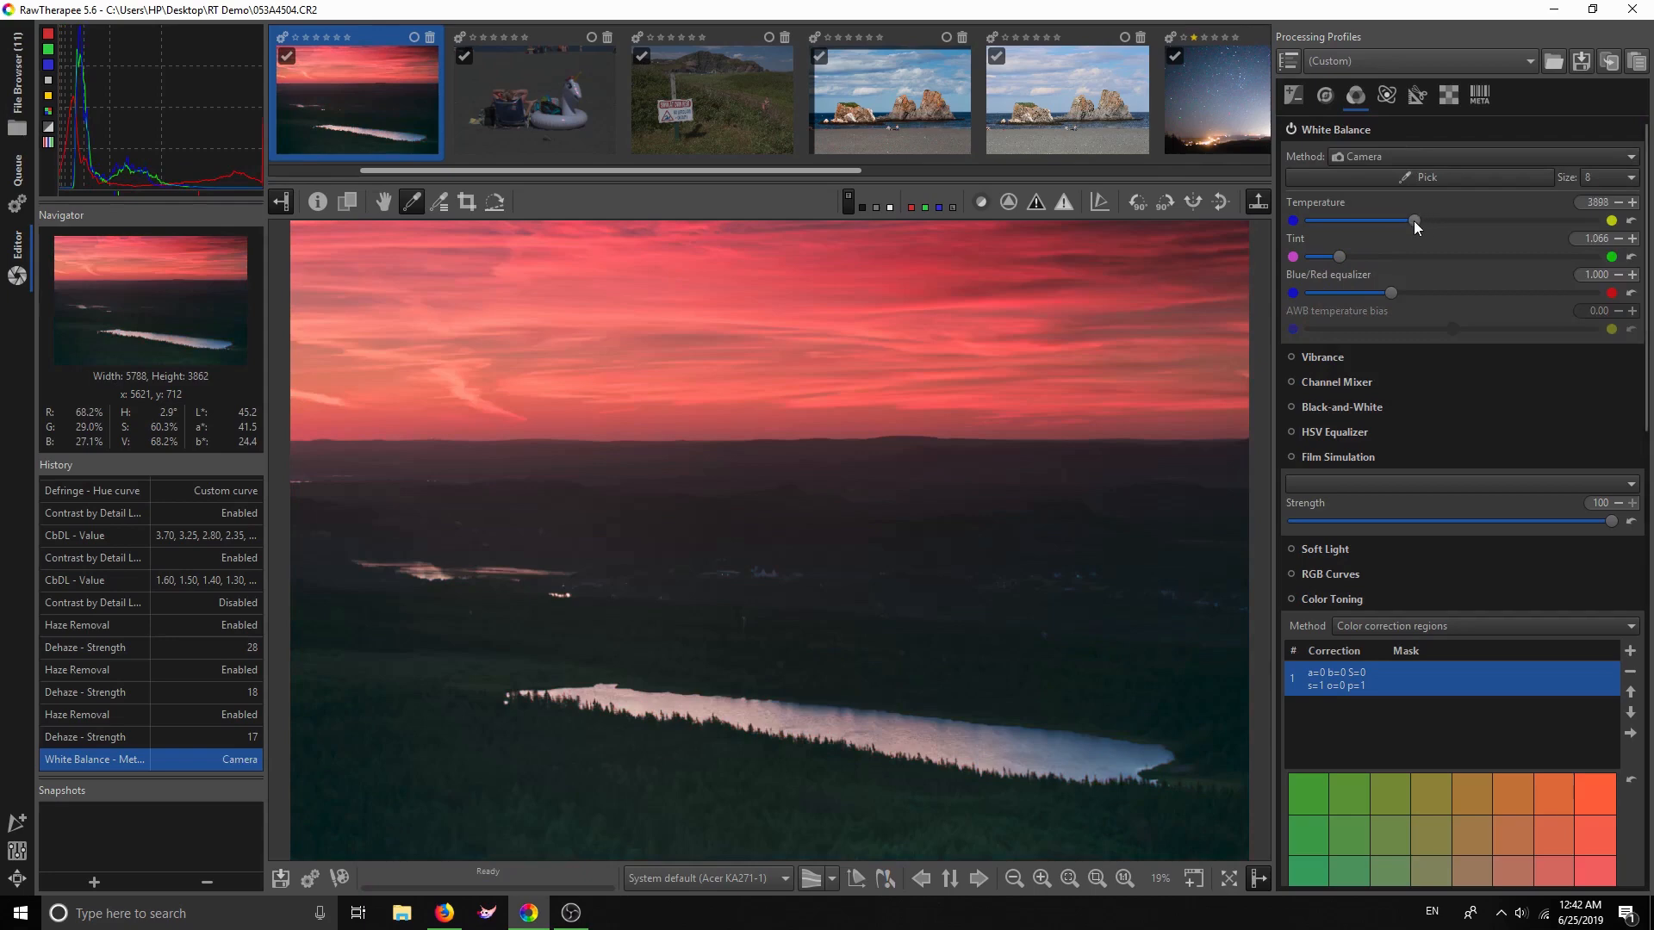
{"action": "left_click_drag", "start_coordinate": [1409, 219], "coordinate": [1406, 219]}
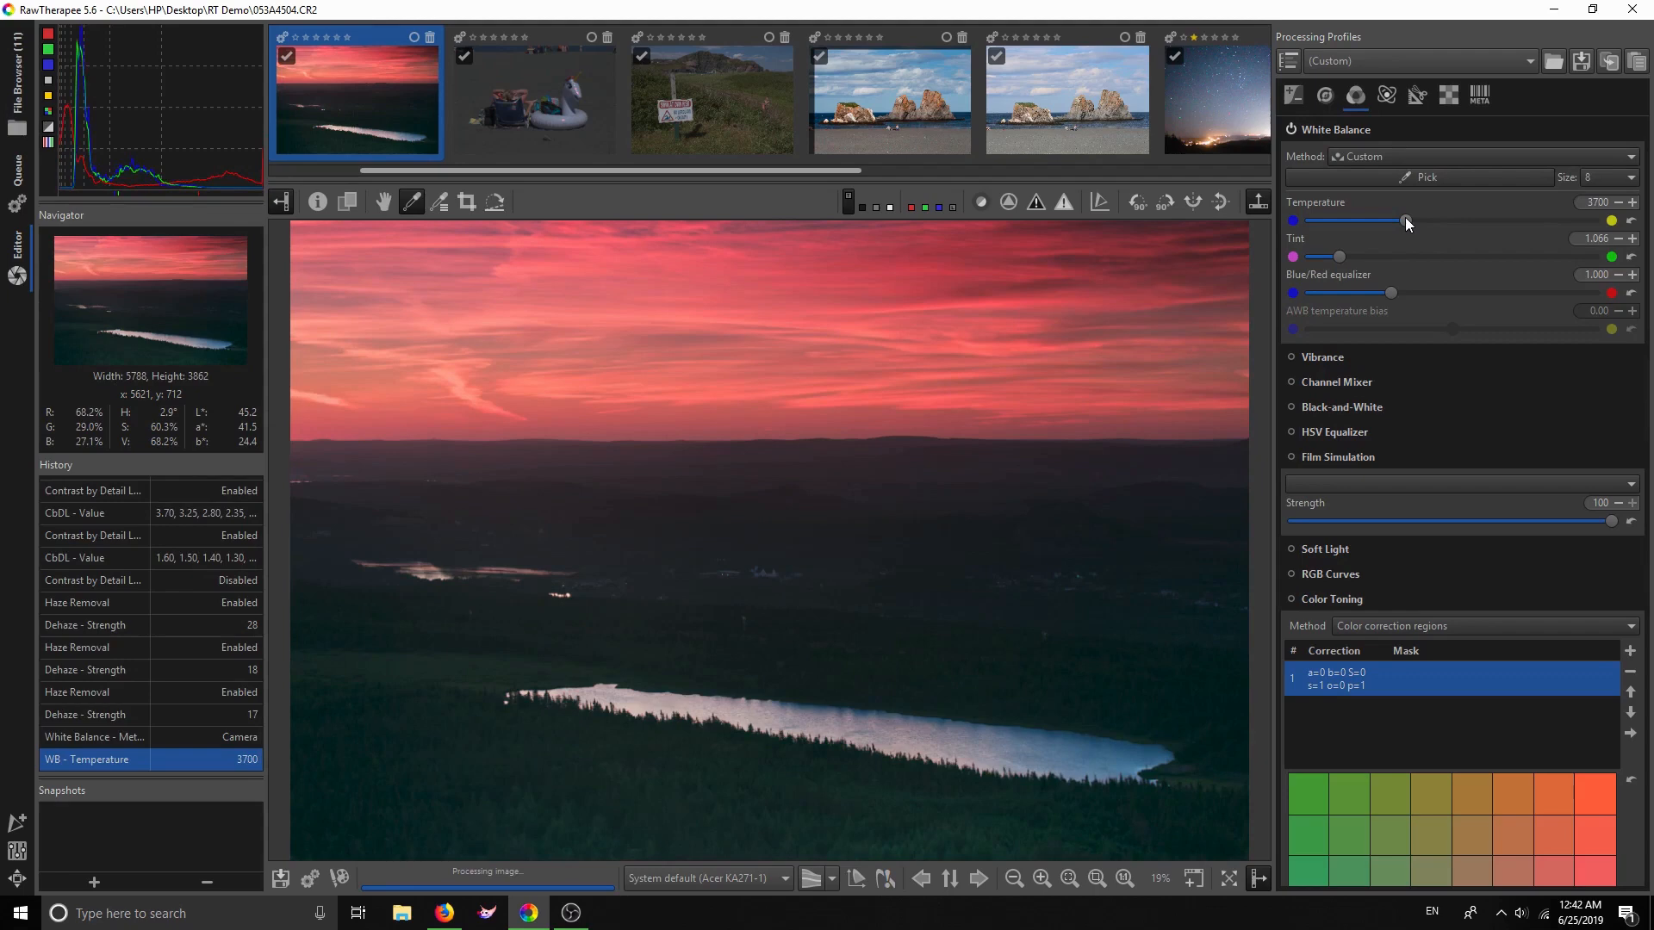
{"action": "left_click_drag", "start_coordinate": [1340, 255], "coordinate": [1352, 255]}
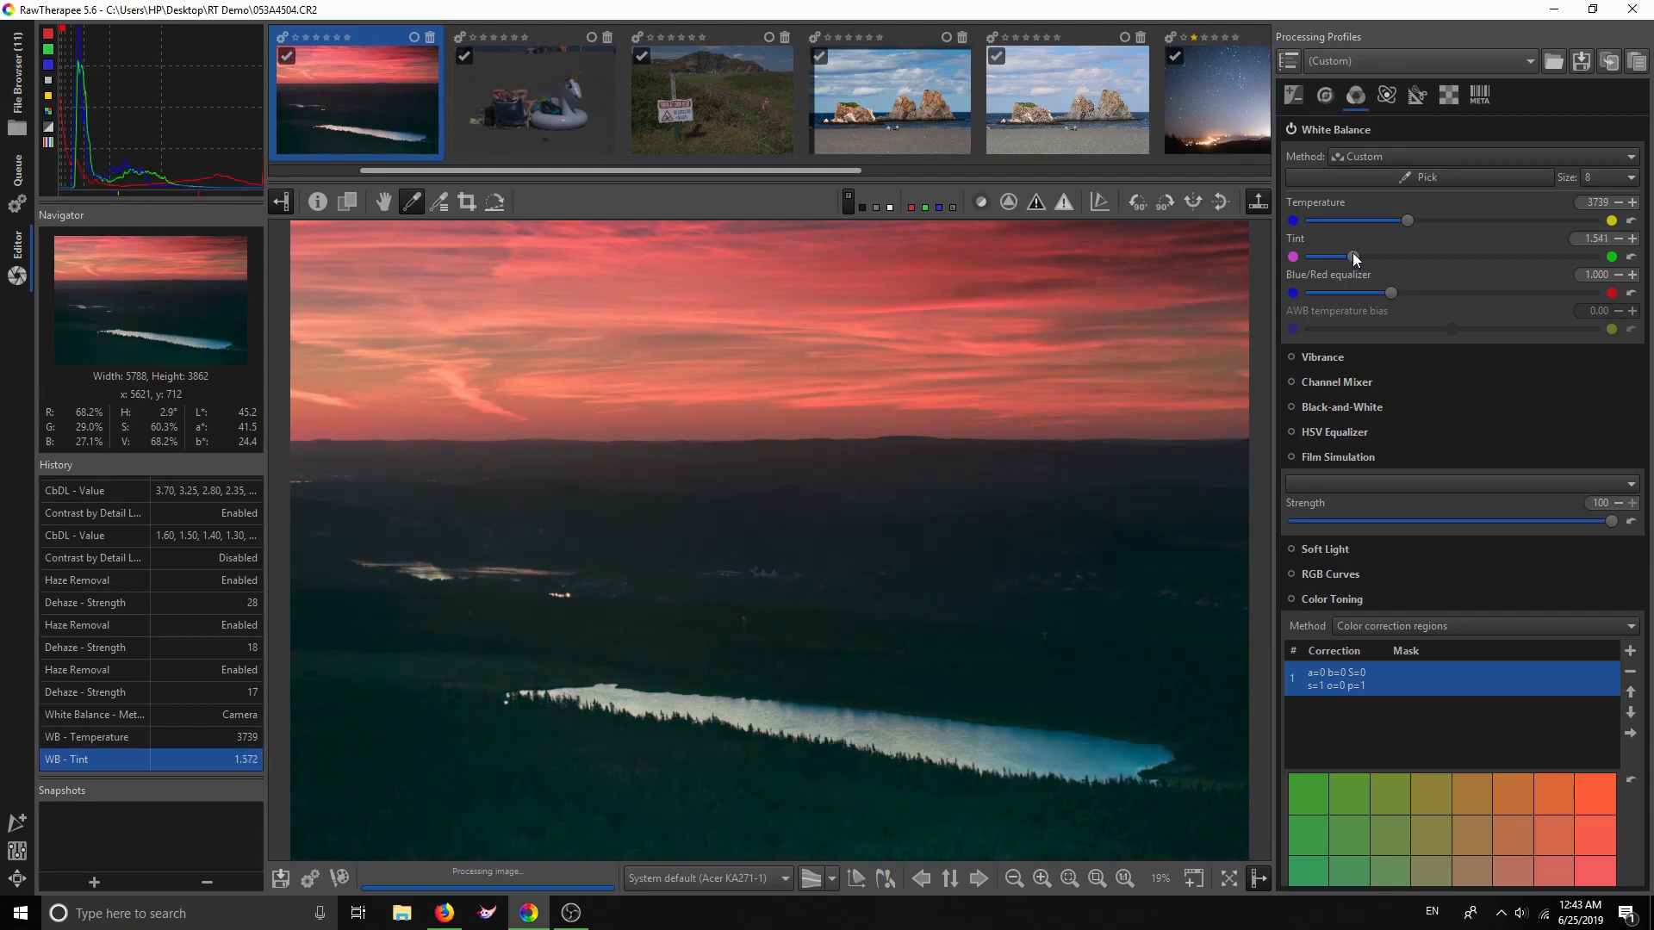
{"action": "left_click_drag", "start_coordinate": [1354, 255], "coordinate": [1341, 245]}
{"action": "left_click", "coordinate": [1618, 239]}
{"action": "left_click", "coordinate": [1618, 239]}
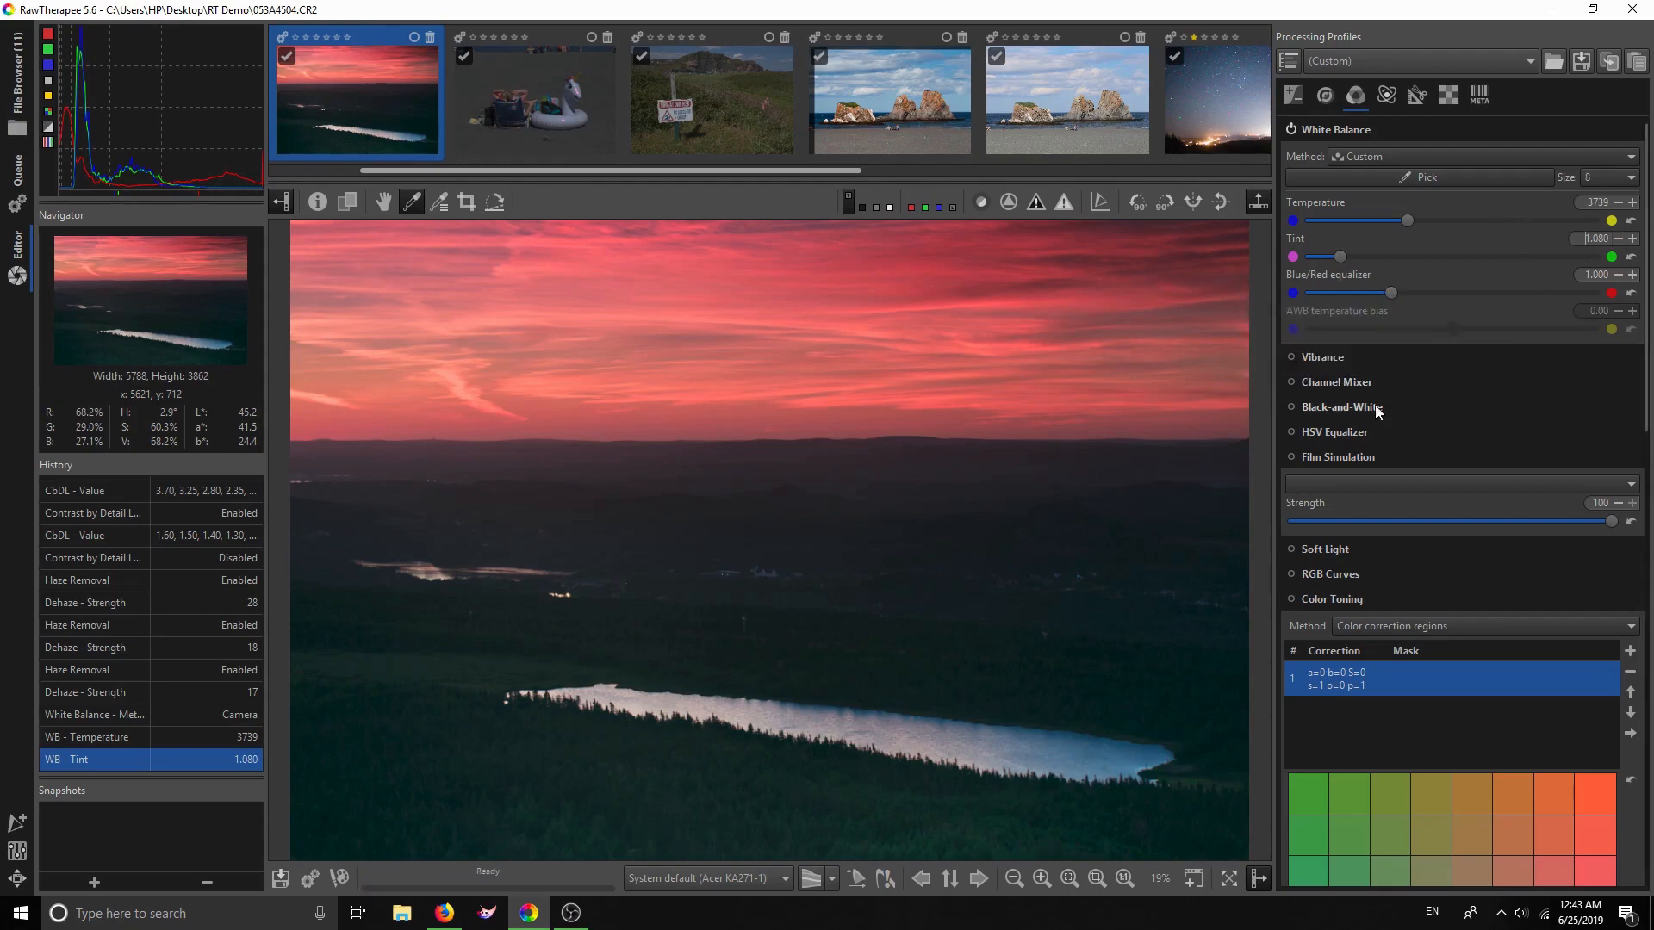
{"action": "left_click", "coordinate": [1323, 353]}
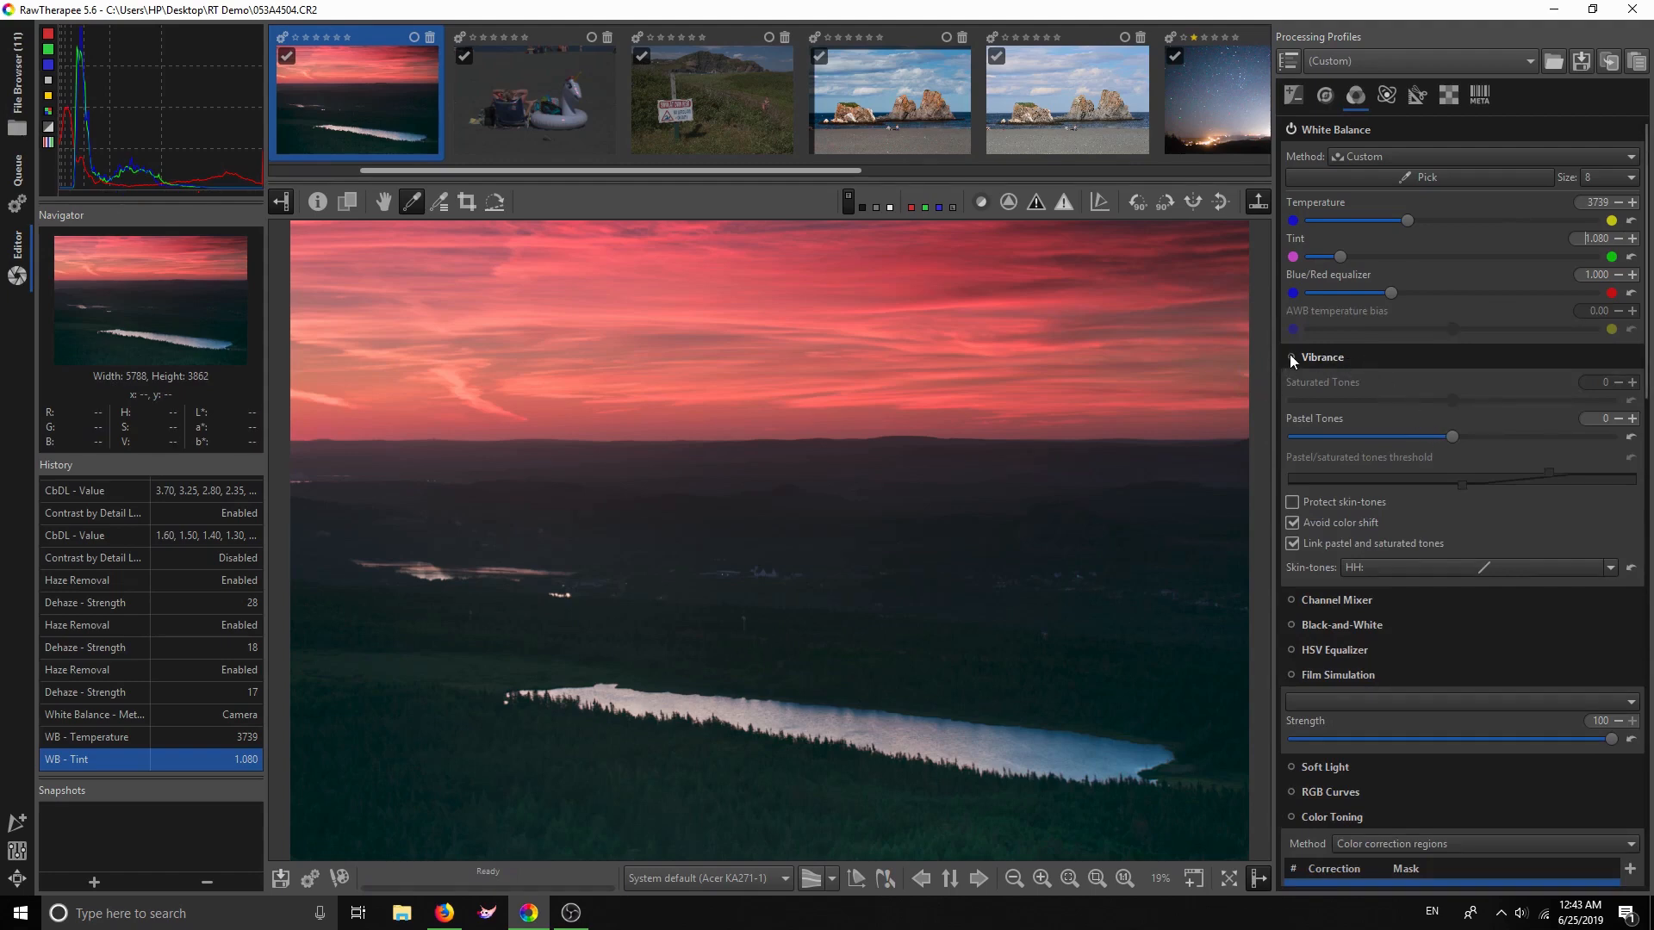
Enable Vibrance, test pastel tone values, and unlink pastel and saturated tones
{"action": "left_click", "coordinate": [1291, 358]}
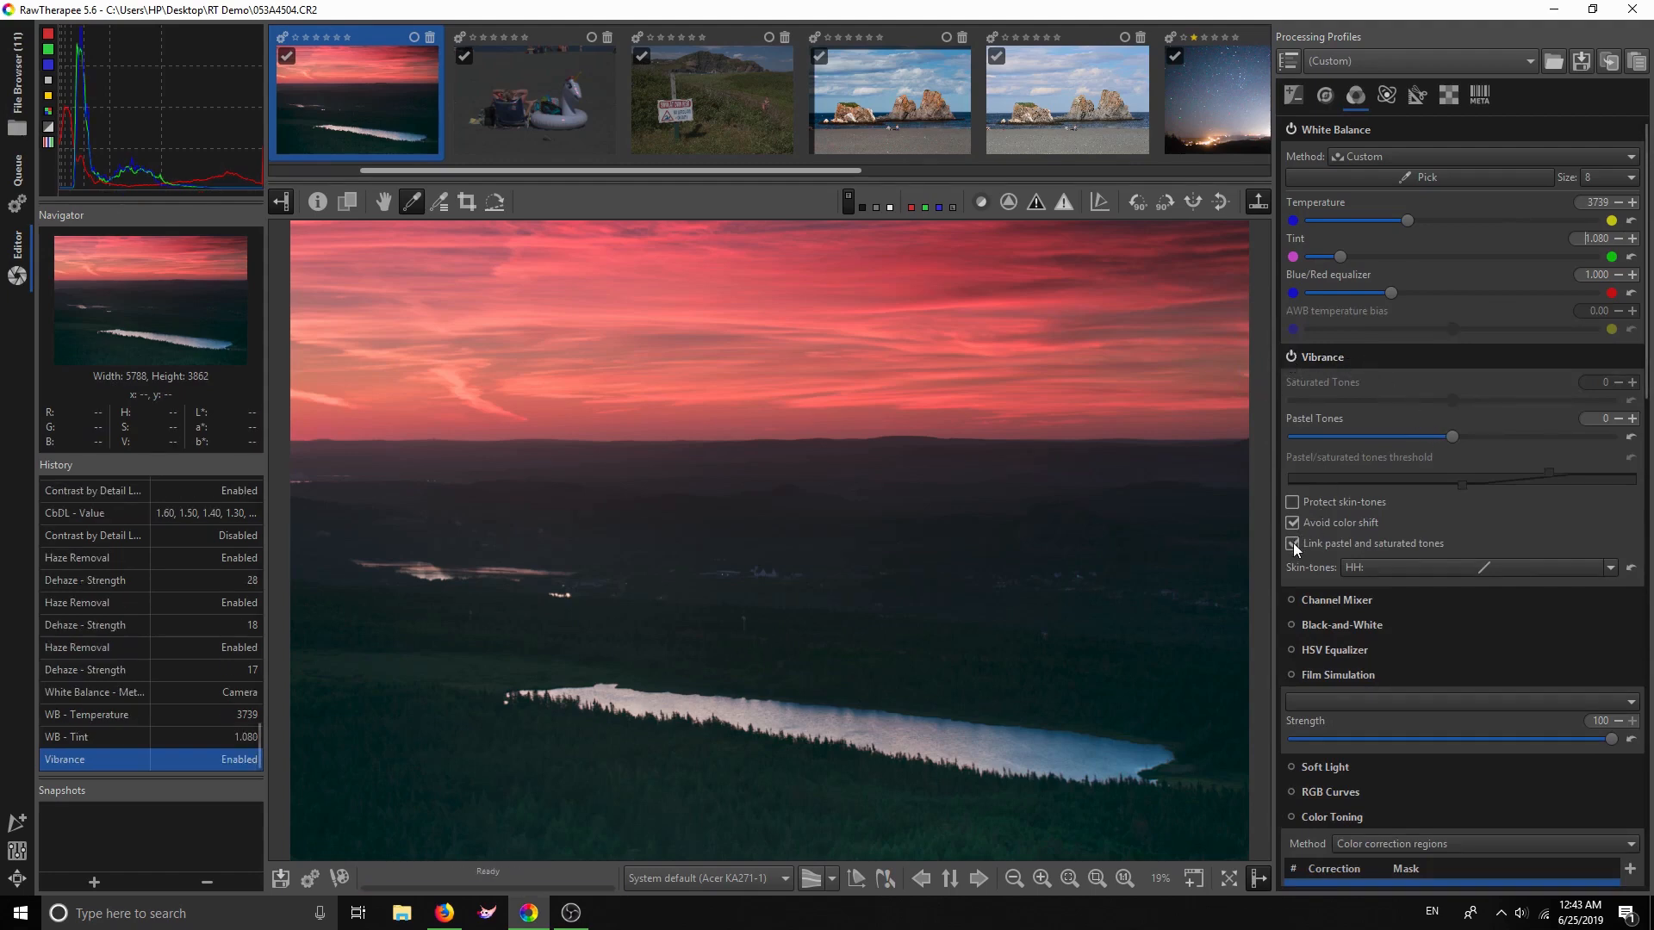
{"action": "left_click_drag", "start_coordinate": [1452, 437], "coordinate": [1483, 440]}
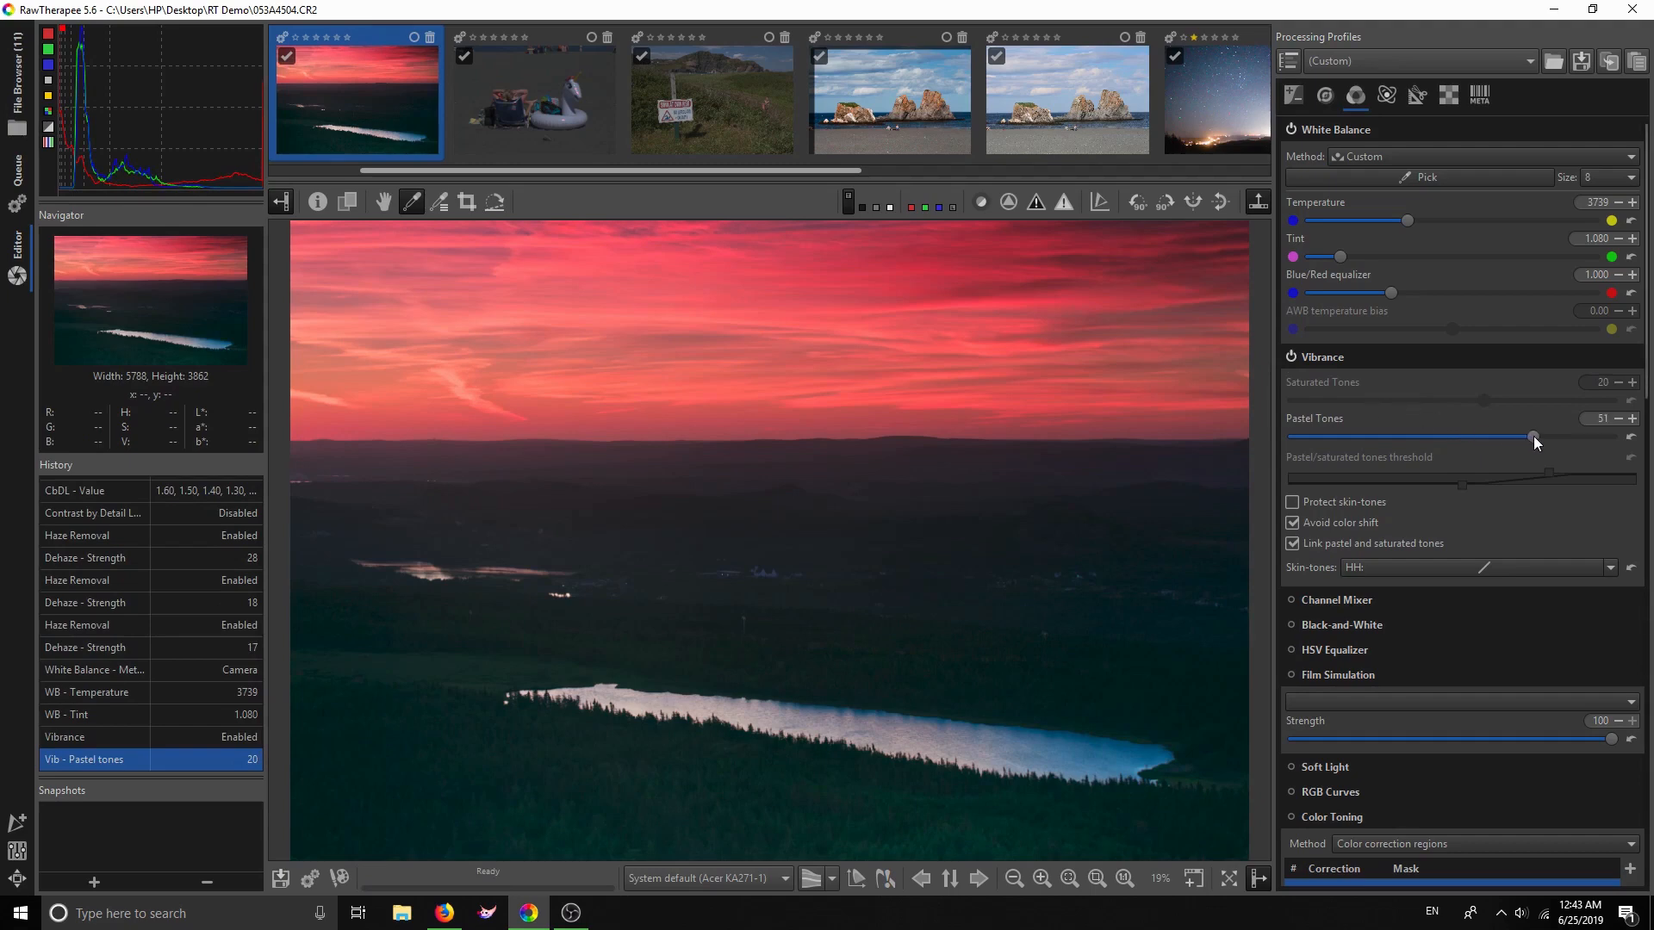
{"action": "left_click_drag", "start_coordinate": [1533, 435], "coordinate": [1447, 436]}
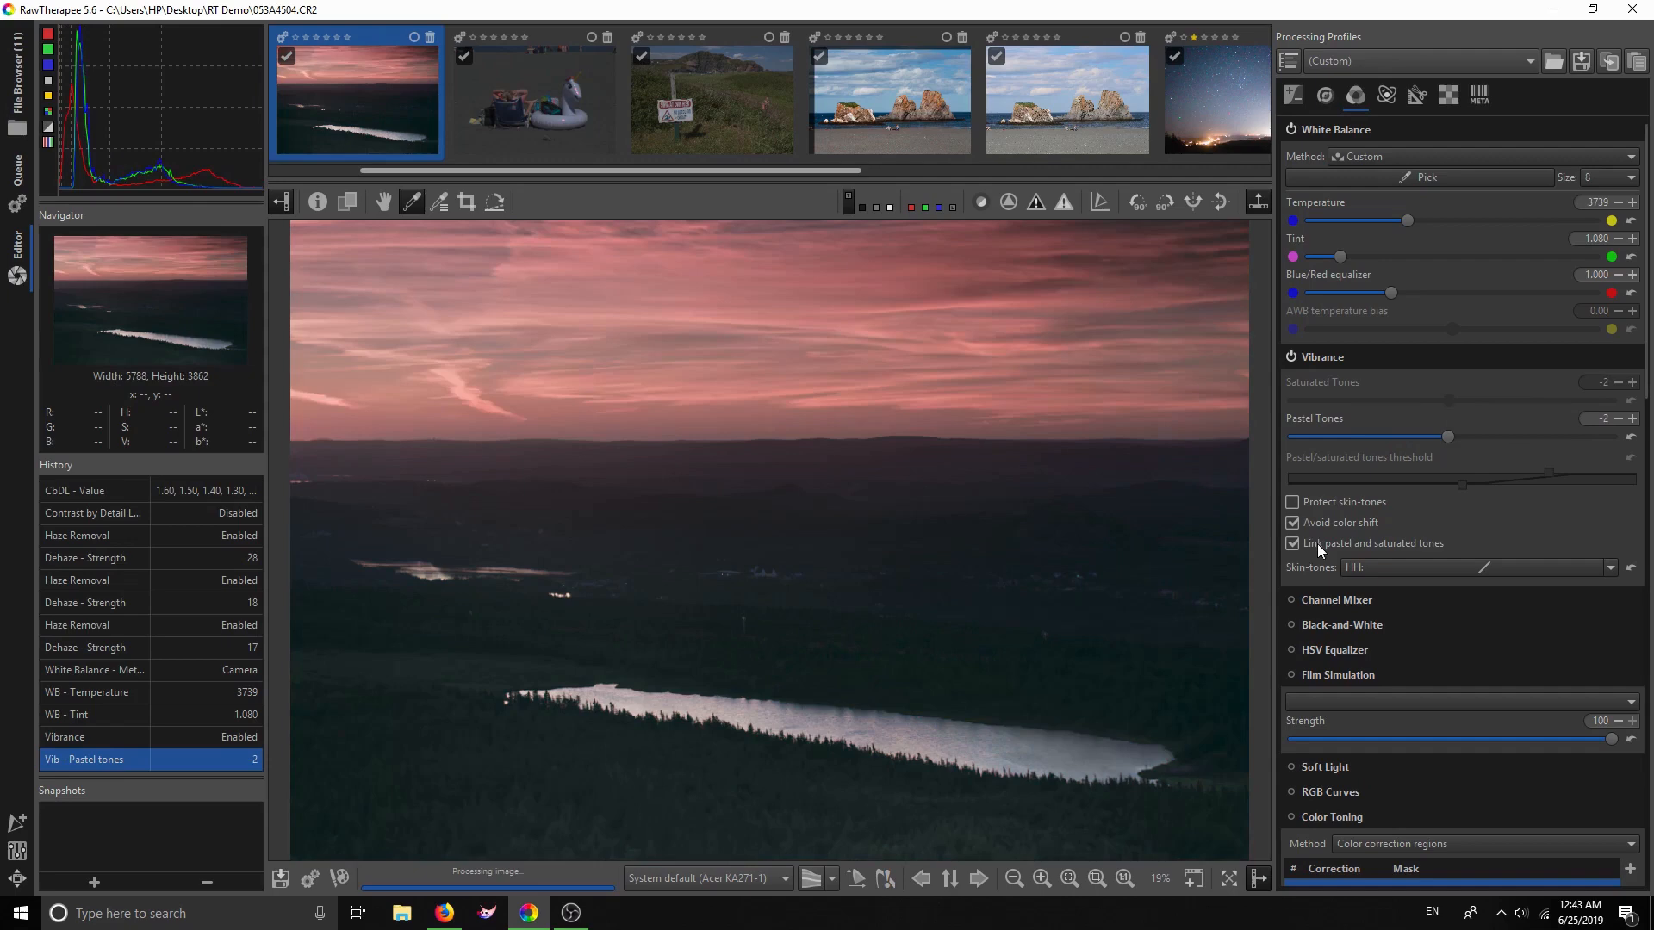
{"action": "left_click", "coordinate": [1292, 544]}
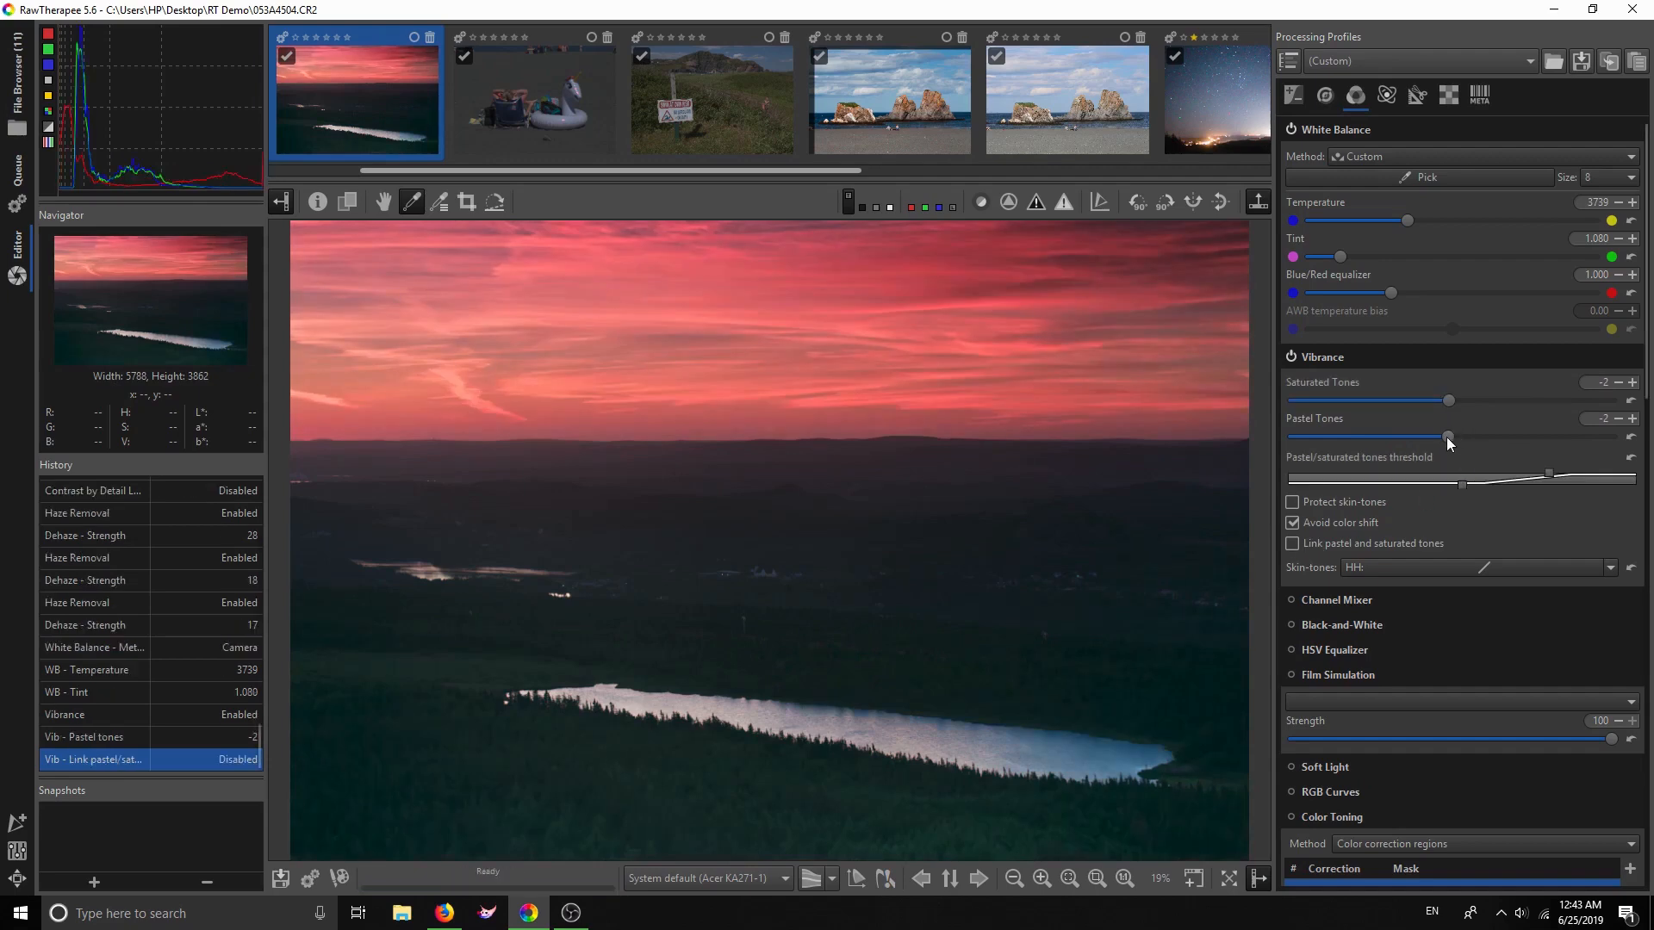
Try Pastel 78 and Saturated -74, settle near Saturated -2 and Pastel 1, then disable Vibrance
{"action": "left_click_drag", "start_coordinate": [1533, 440], "coordinate": [1573, 441]}
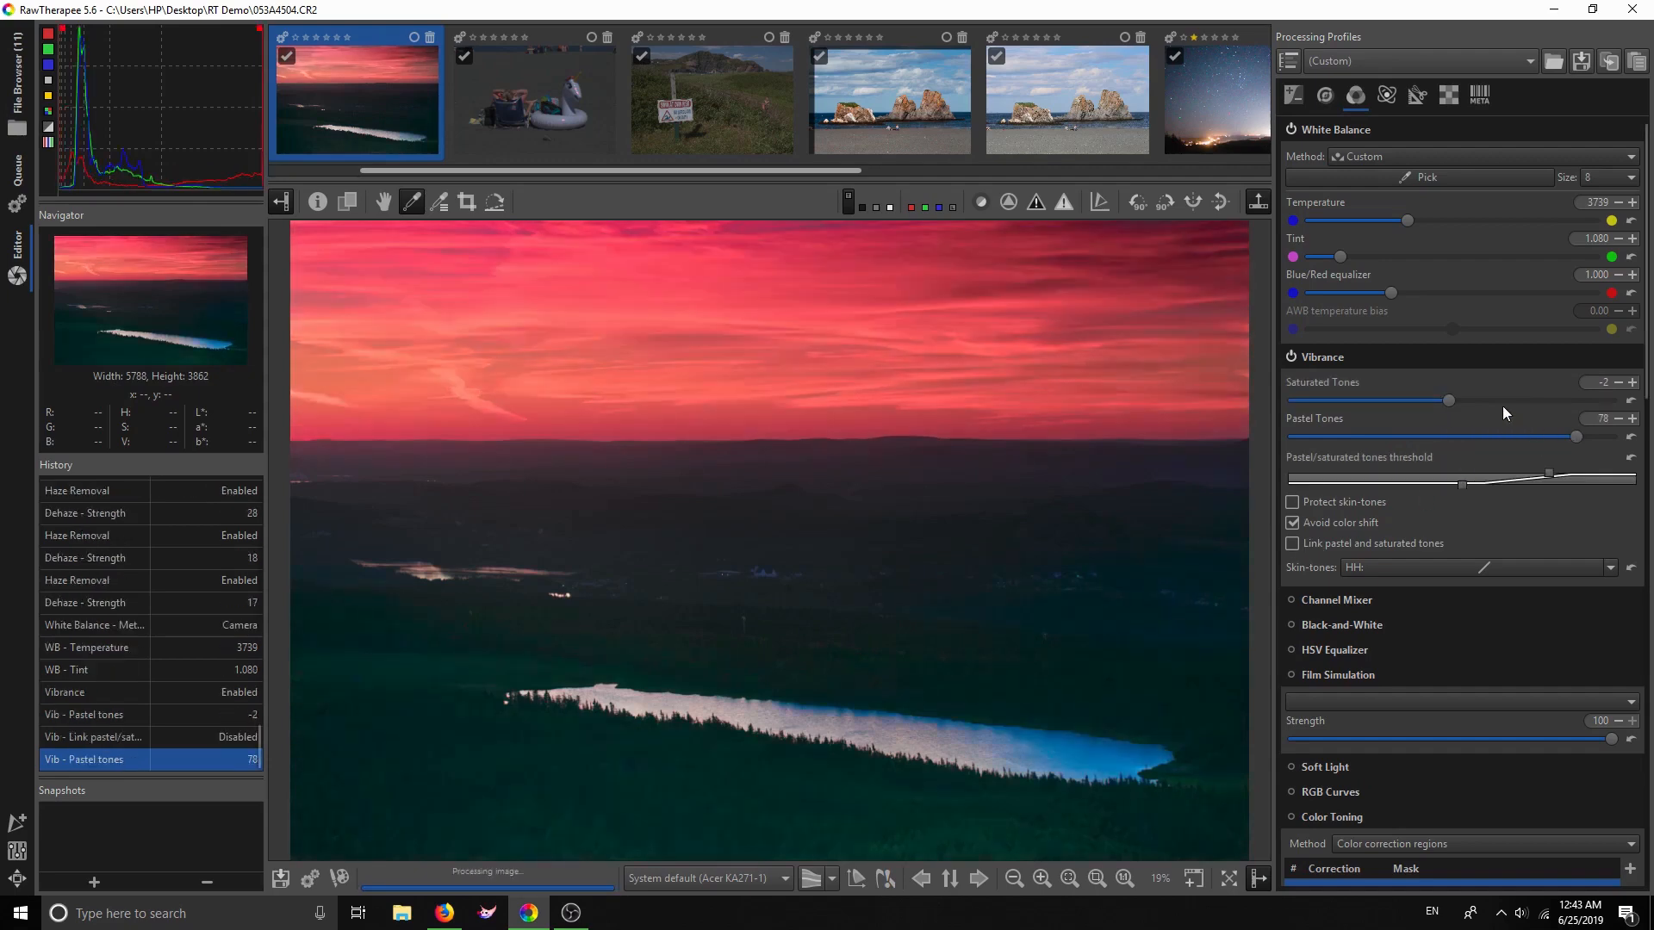
{"action": "left_click_drag", "start_coordinate": [1445, 403], "coordinate": [1331, 410]}
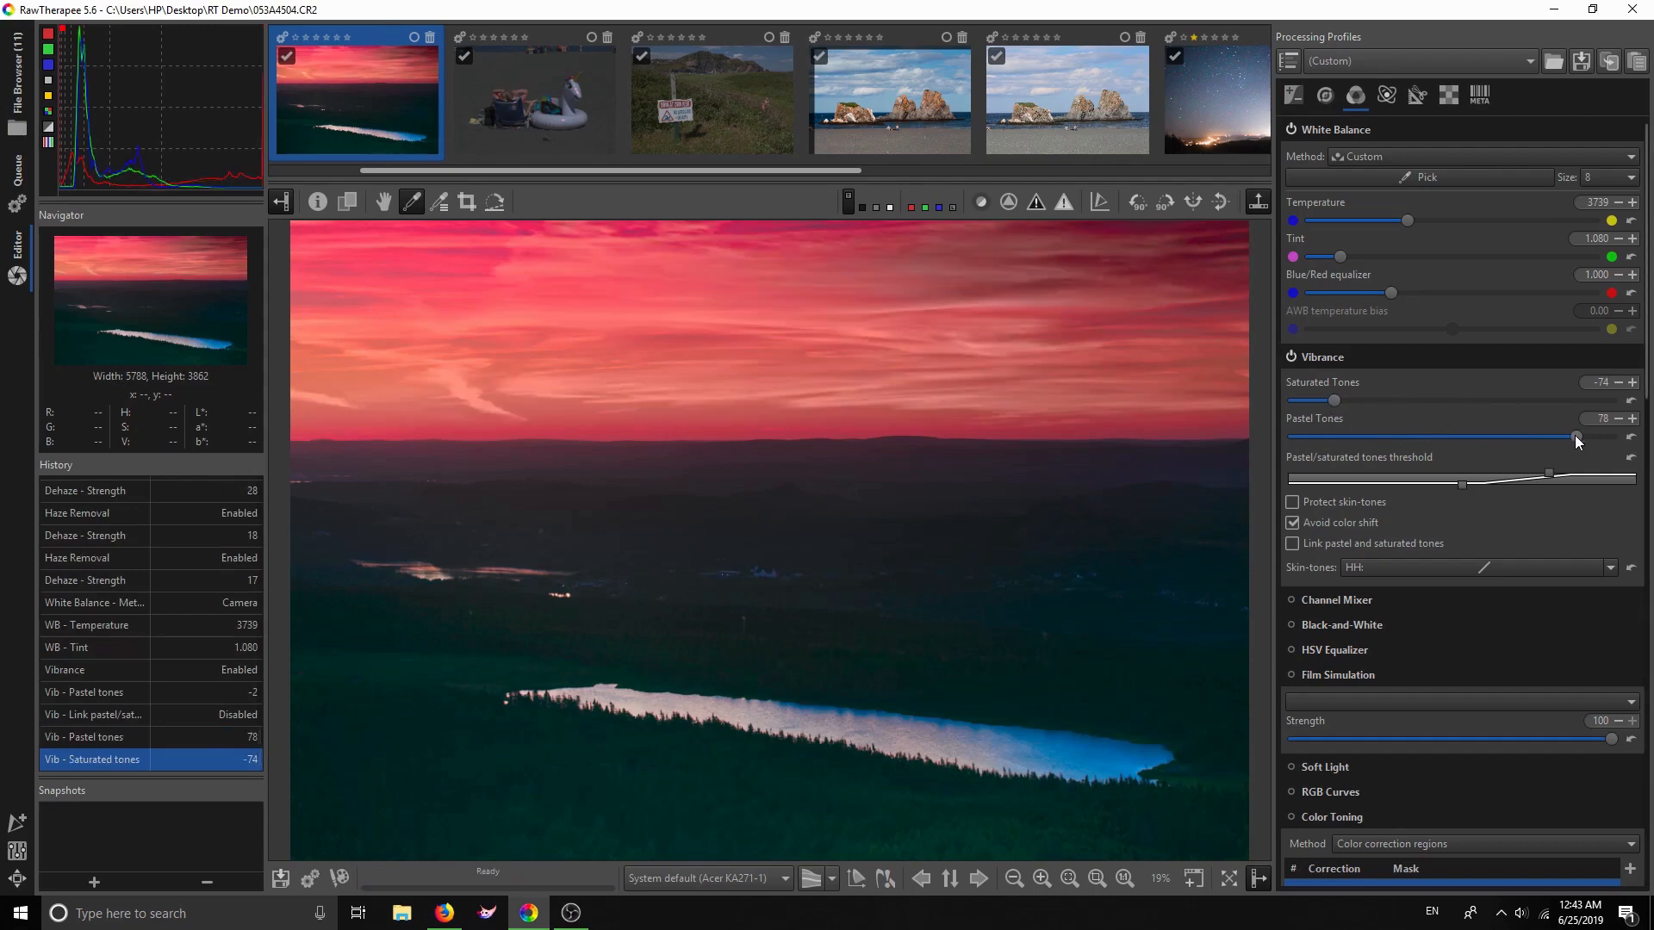
{"action": "left_click_drag", "start_coordinate": [1574, 435], "coordinate": [1540, 402]}
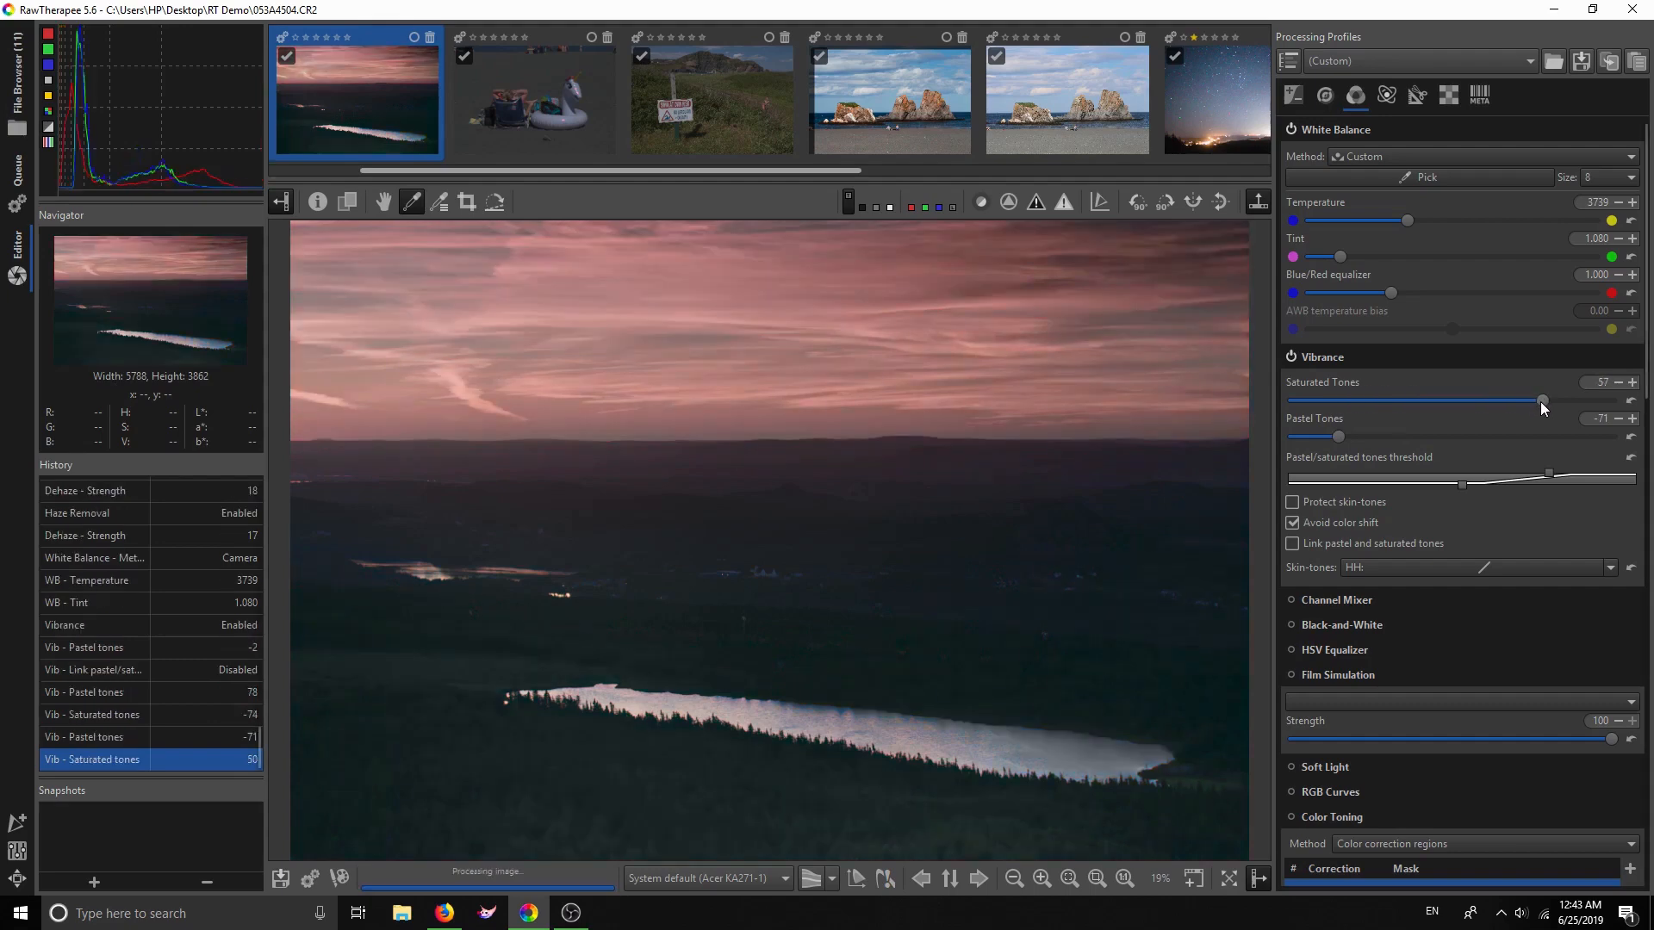
{"action": "left_click_drag", "start_coordinate": [1540, 402], "coordinate": [1447, 400]}
{"action": "left_click_drag", "start_coordinate": [1336, 440], "coordinate": [1449, 437]}
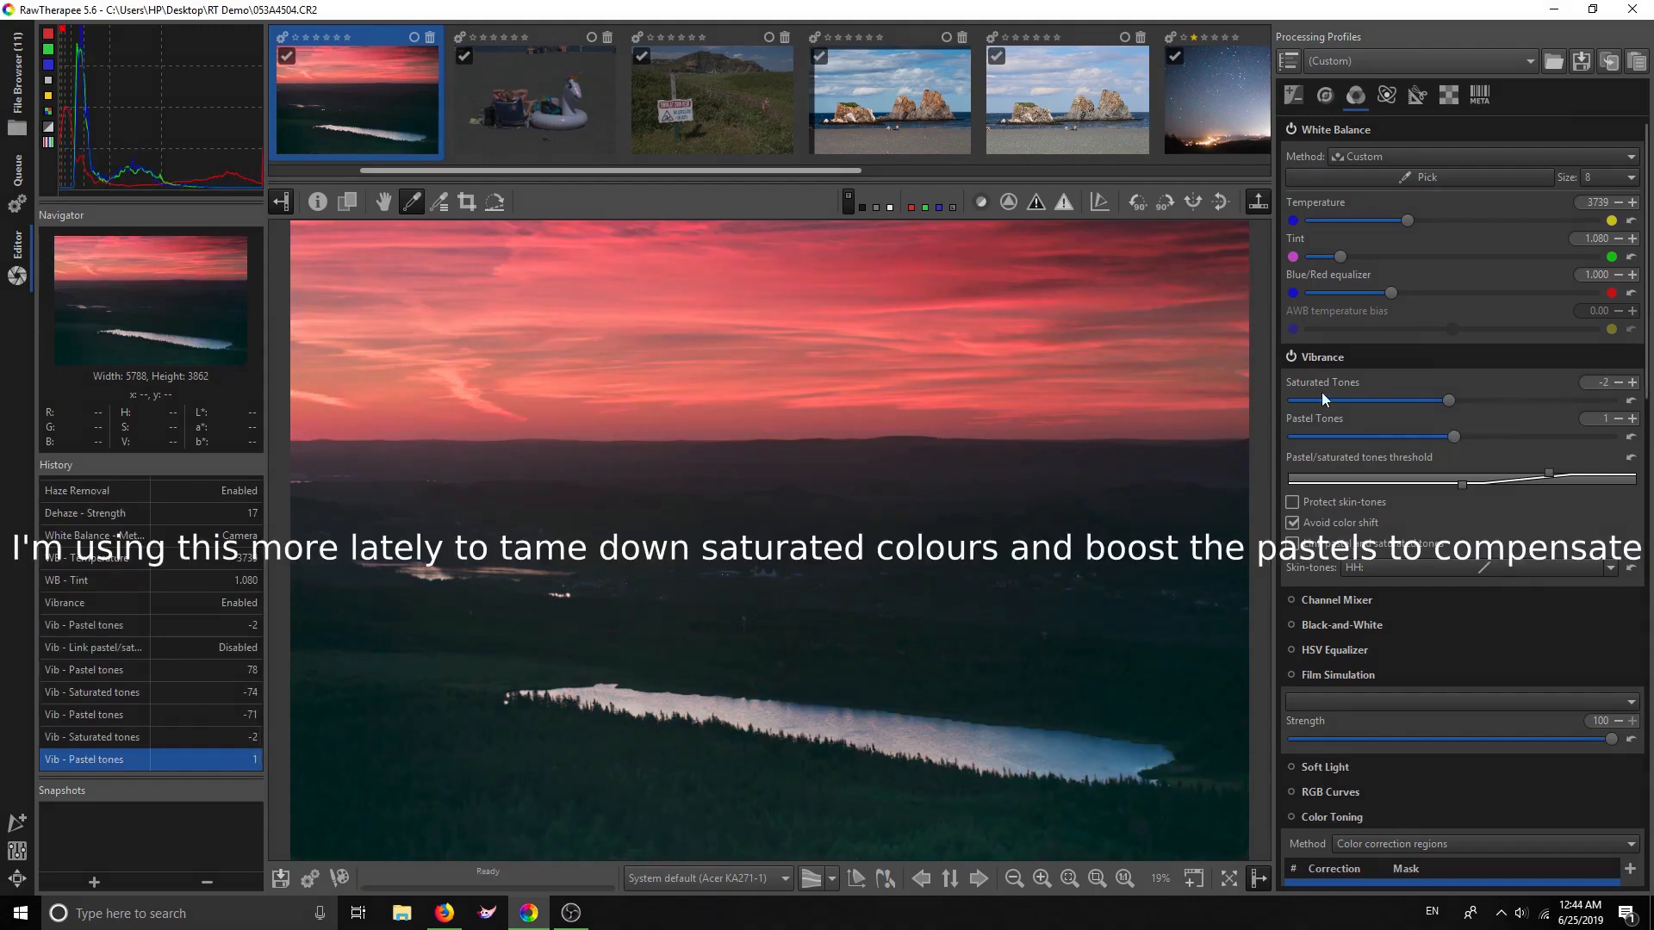
{"action": "left_click", "coordinate": [1292, 356]}
{"action": "left_click", "coordinate": [1345, 354]}
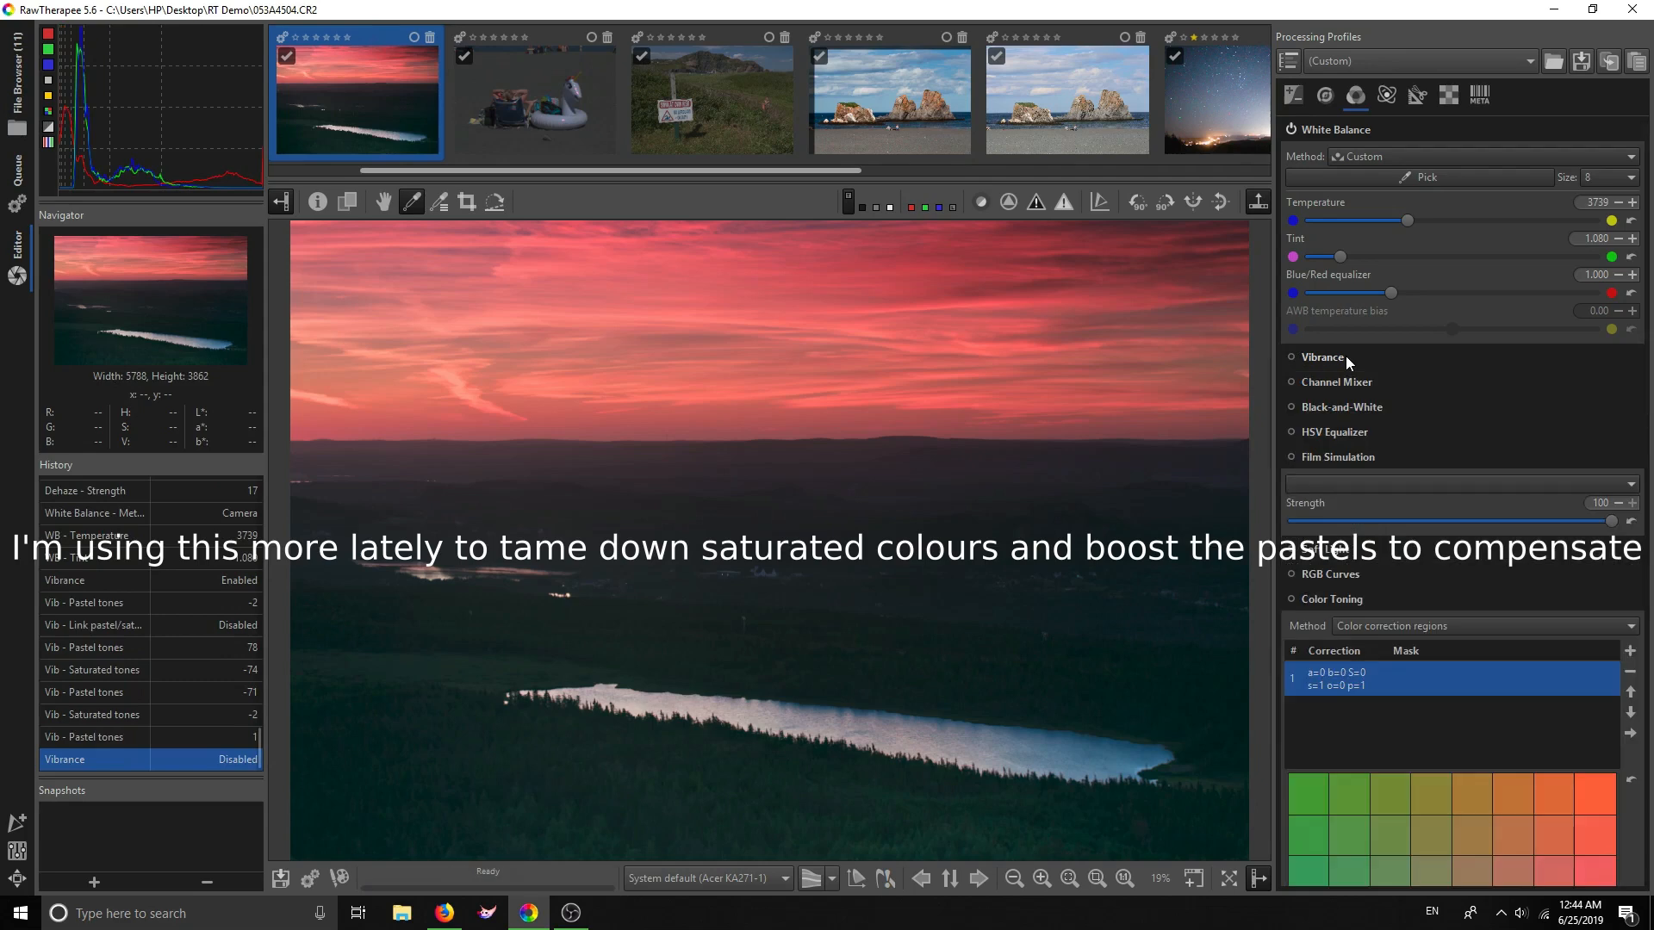
Look over the Channel Mixer and Black-and-White settings
{"action": "left_click", "coordinate": [1333, 379]}
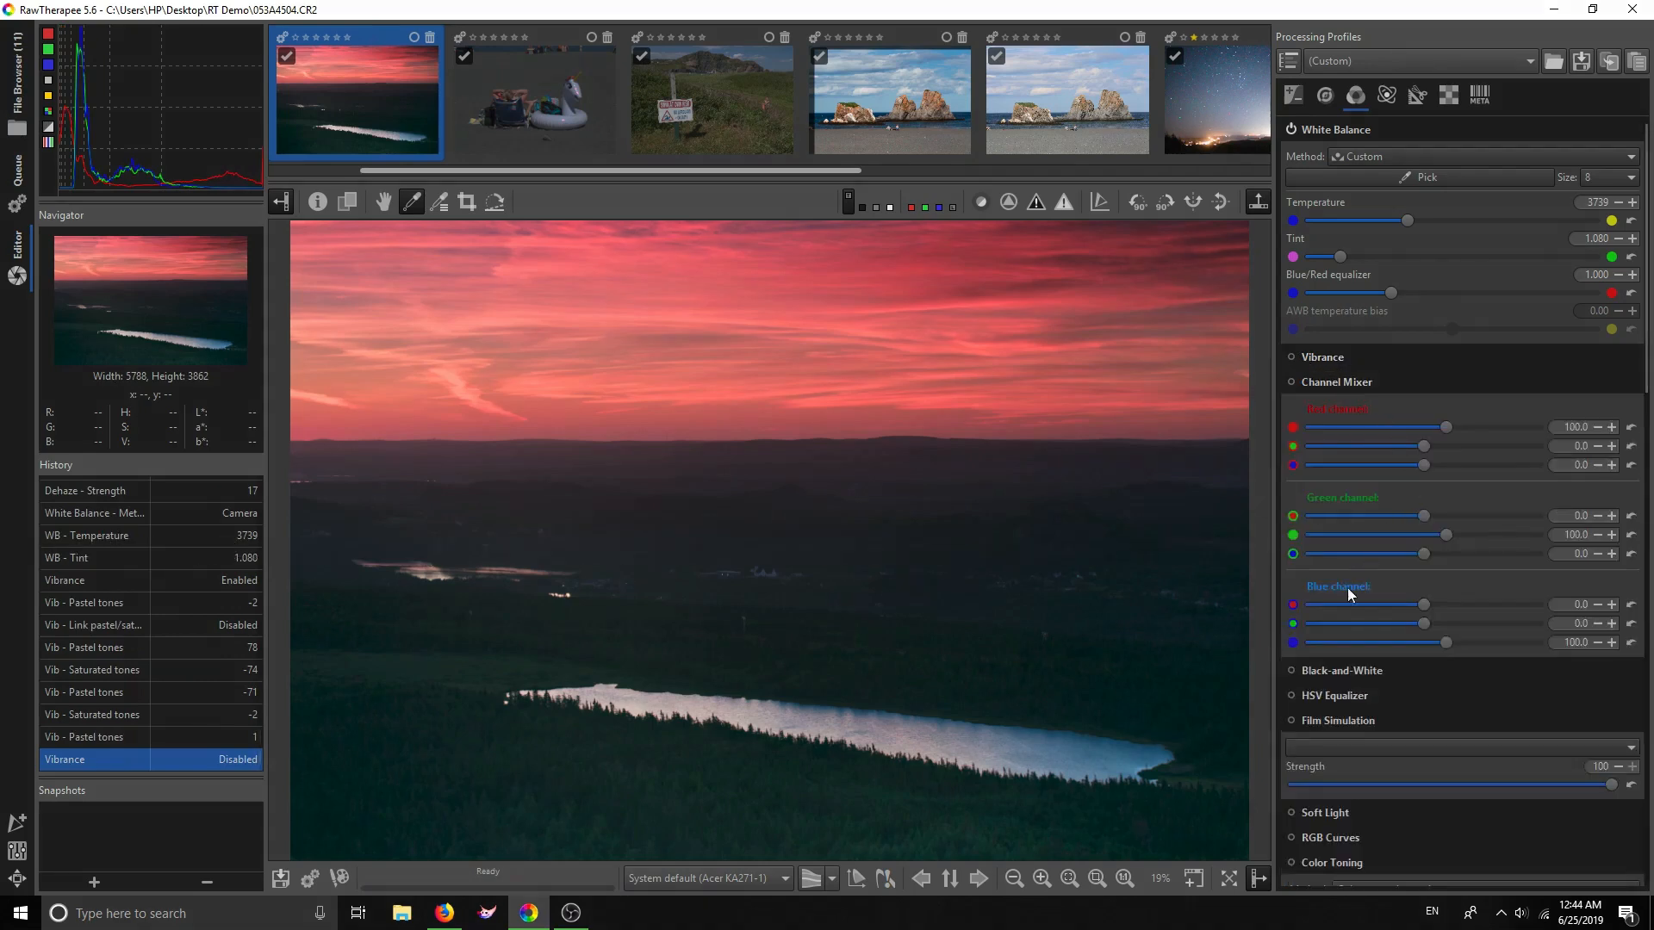
{"action": "left_click", "coordinate": [1345, 383]}
{"action": "left_click", "coordinate": [1349, 410]}
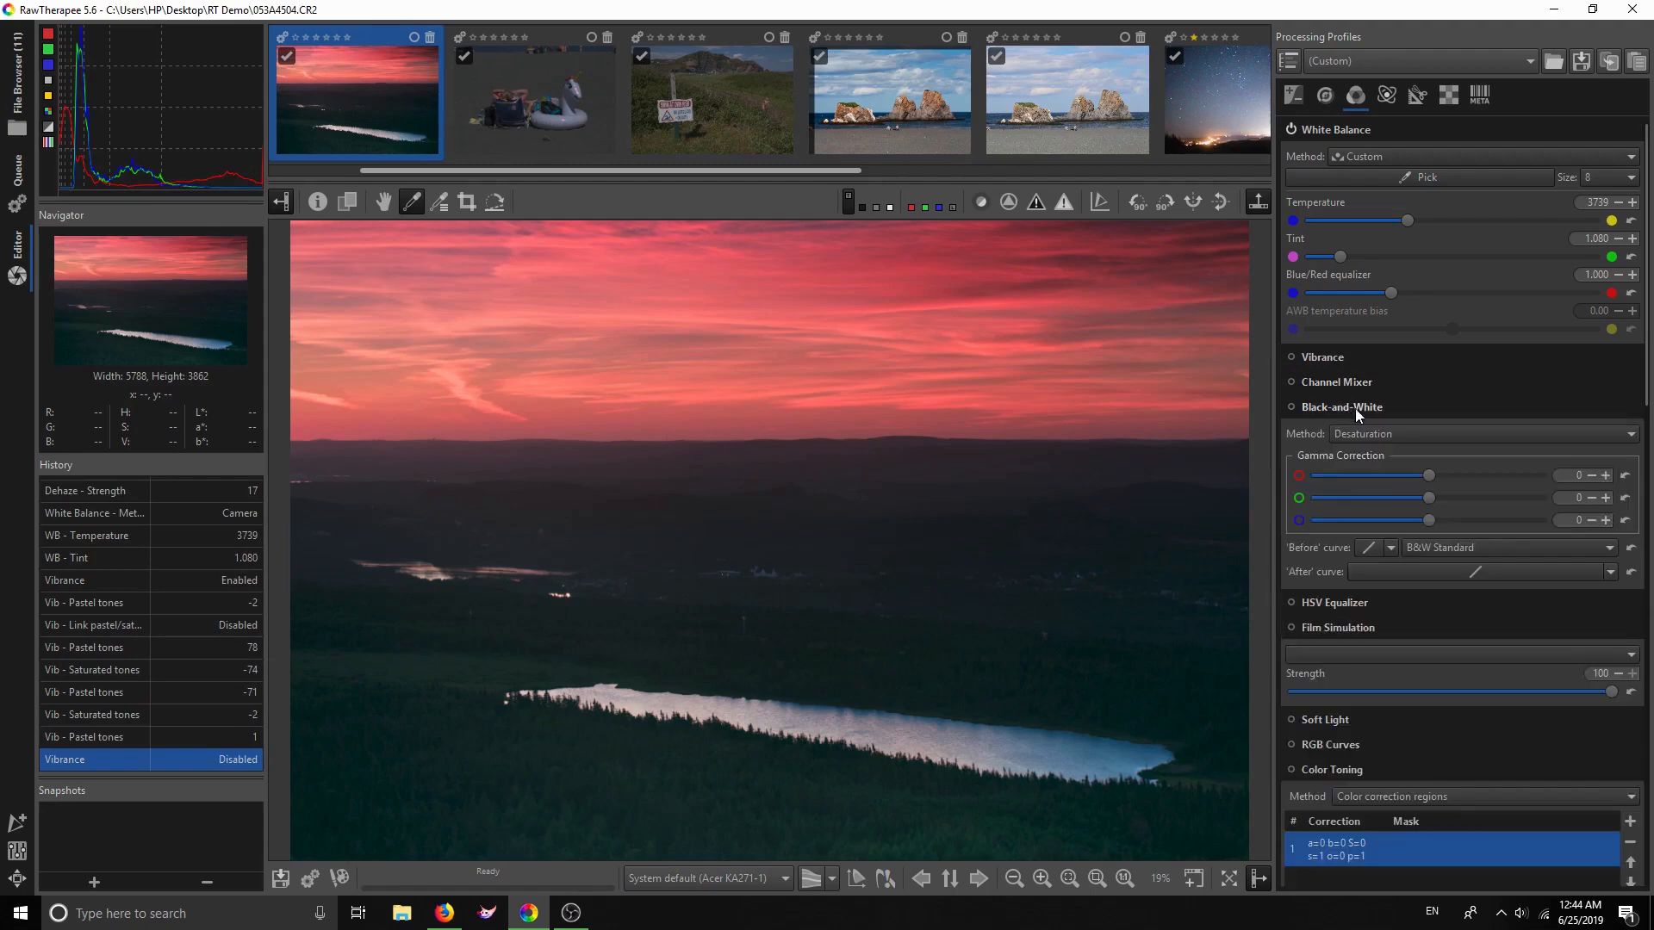
{"action": "left_click", "coordinate": [1349, 405]}
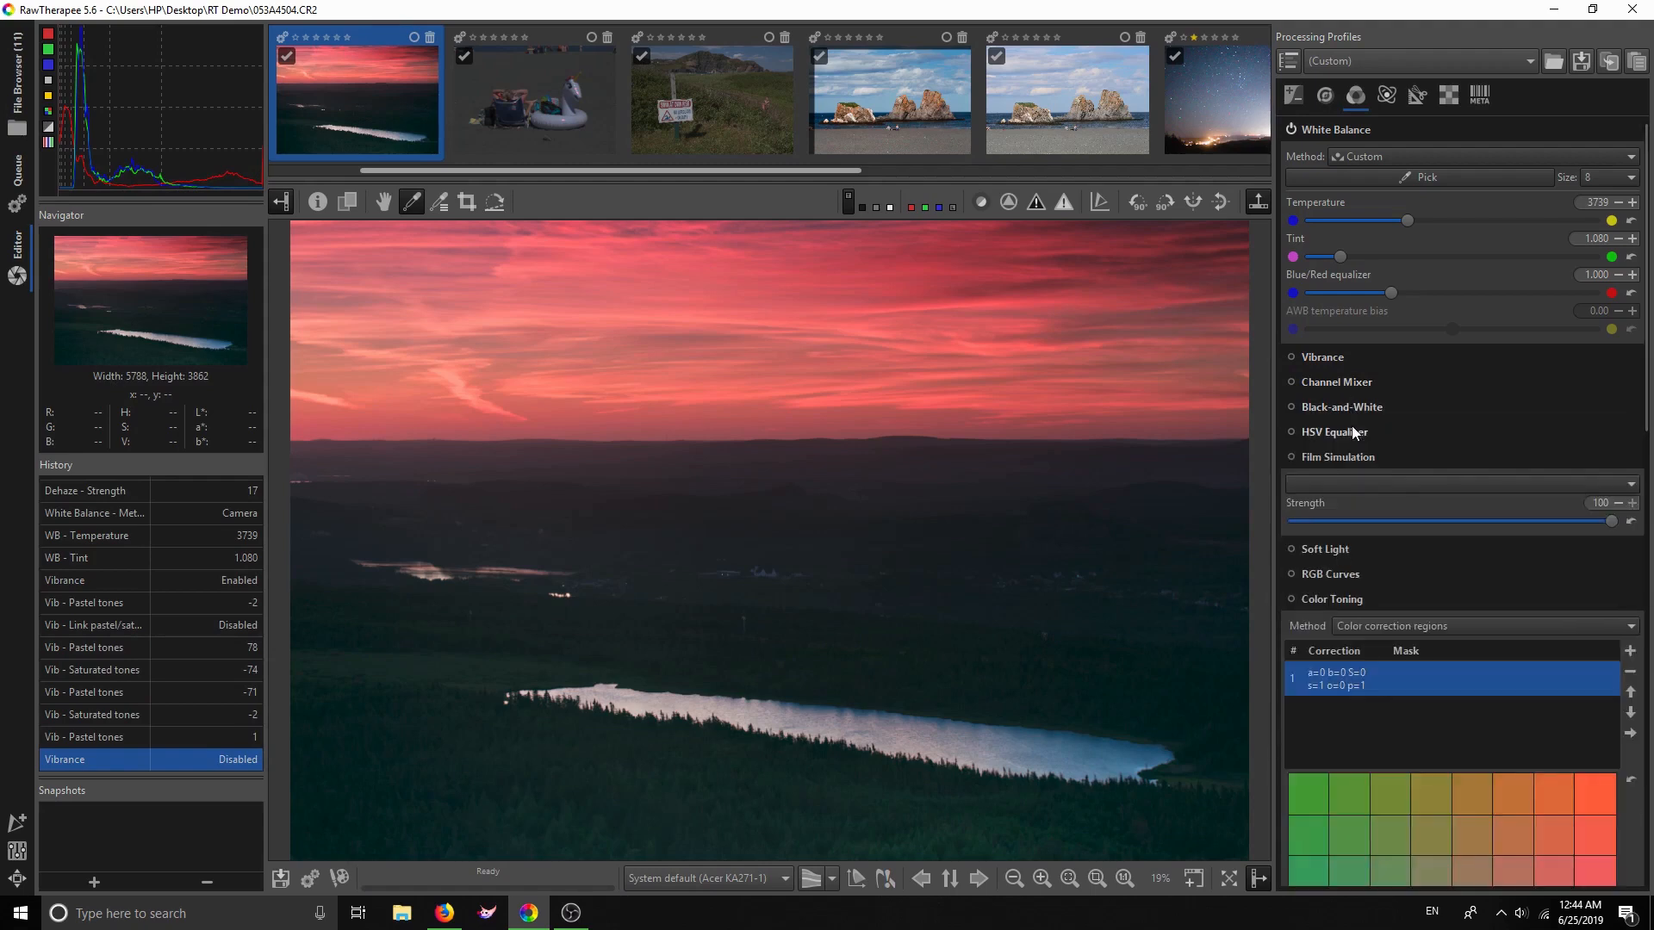
Give the HSV Equalizer hue channel an equalizer curve with the red point nudged
{"action": "left_click", "coordinate": [1351, 429]}
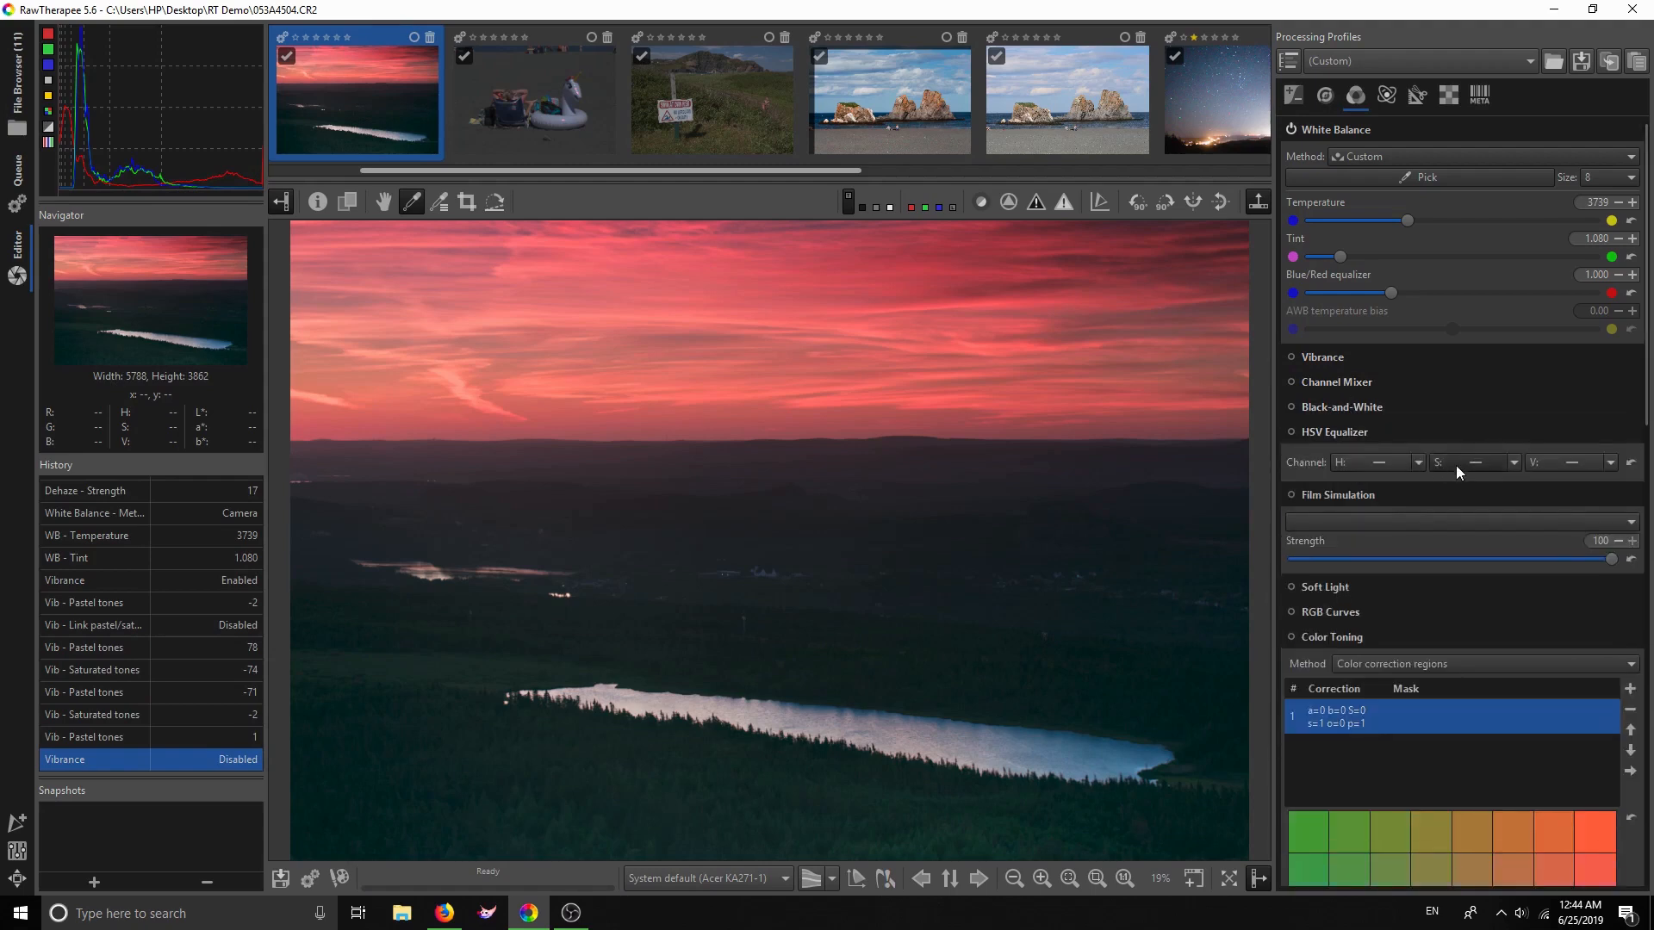
{"action": "left_click", "coordinate": [1417, 465]}
{"action": "left_click", "coordinate": [1434, 500]}
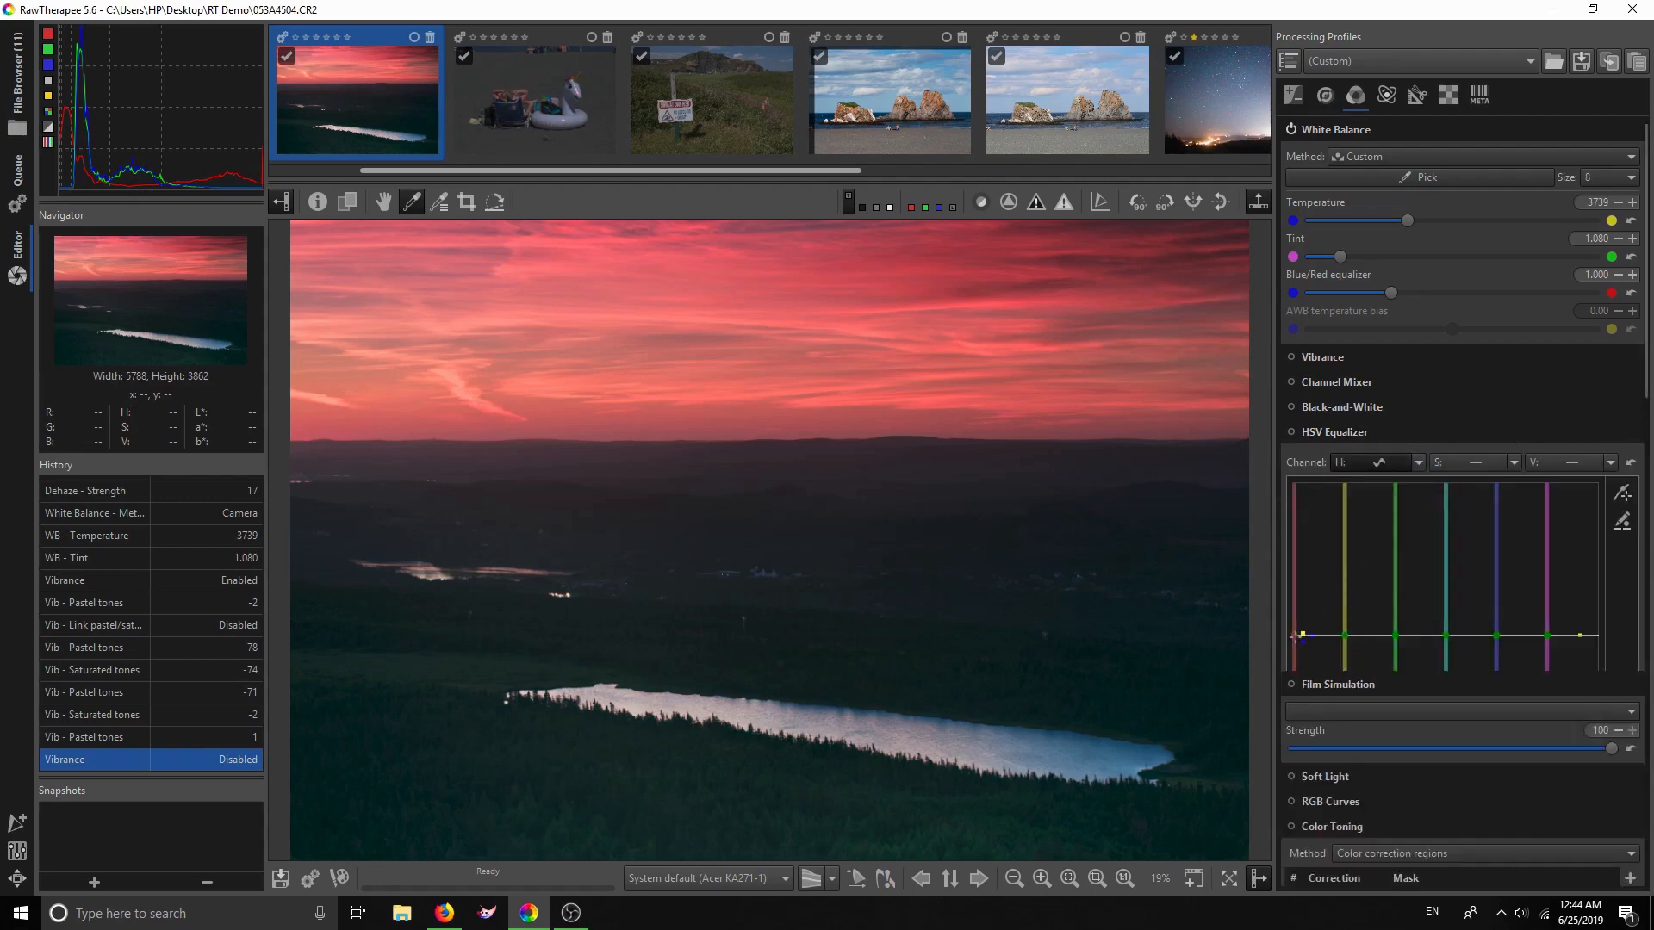
{"action": "left_click_drag", "start_coordinate": [1293, 636], "coordinate": [1295, 638]}
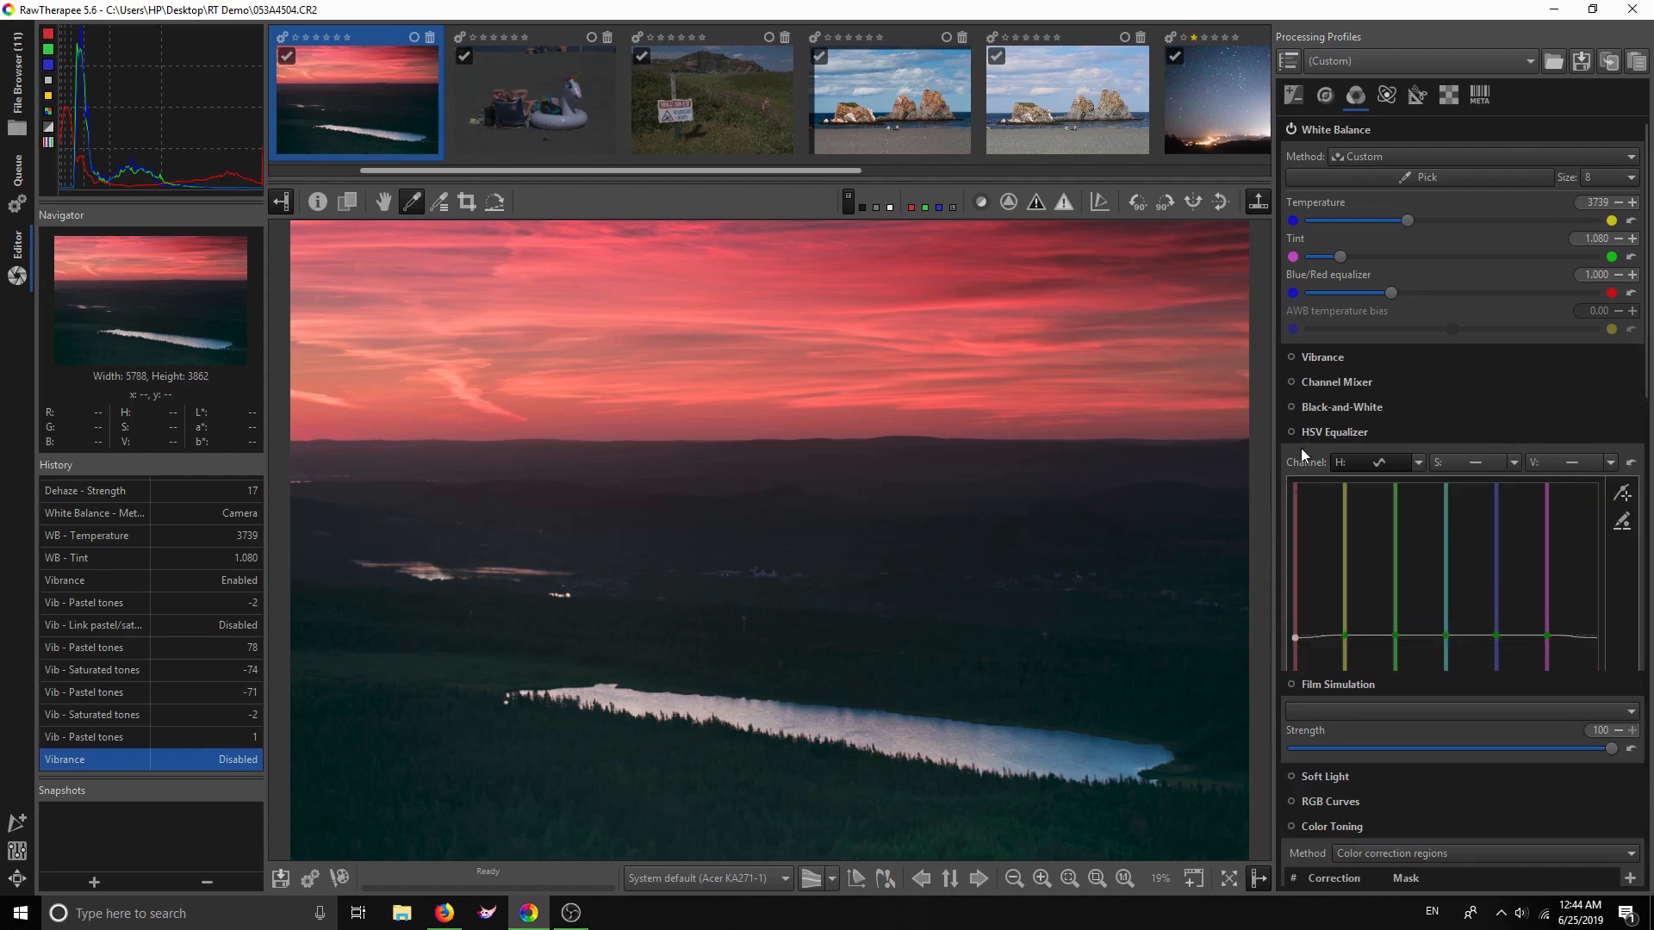
{"action": "left_click", "coordinate": [1315, 435]}
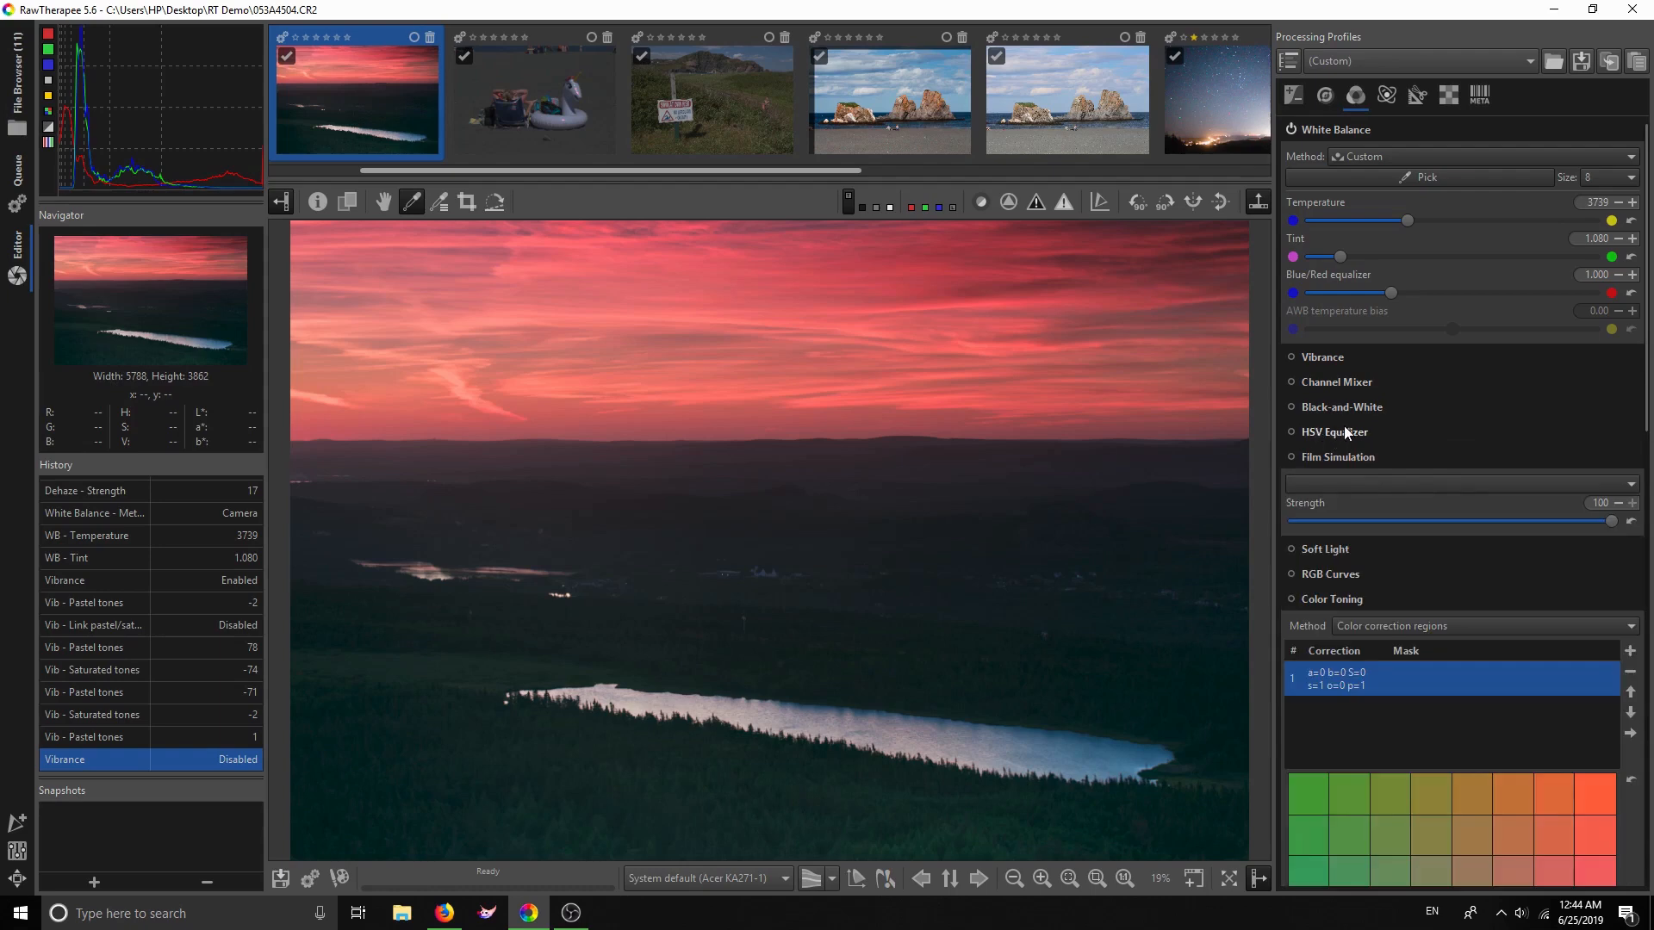
{"action": "left_click", "coordinate": [1319, 482]}
{"action": "mouse_move", "coordinate": [1319, 483]}
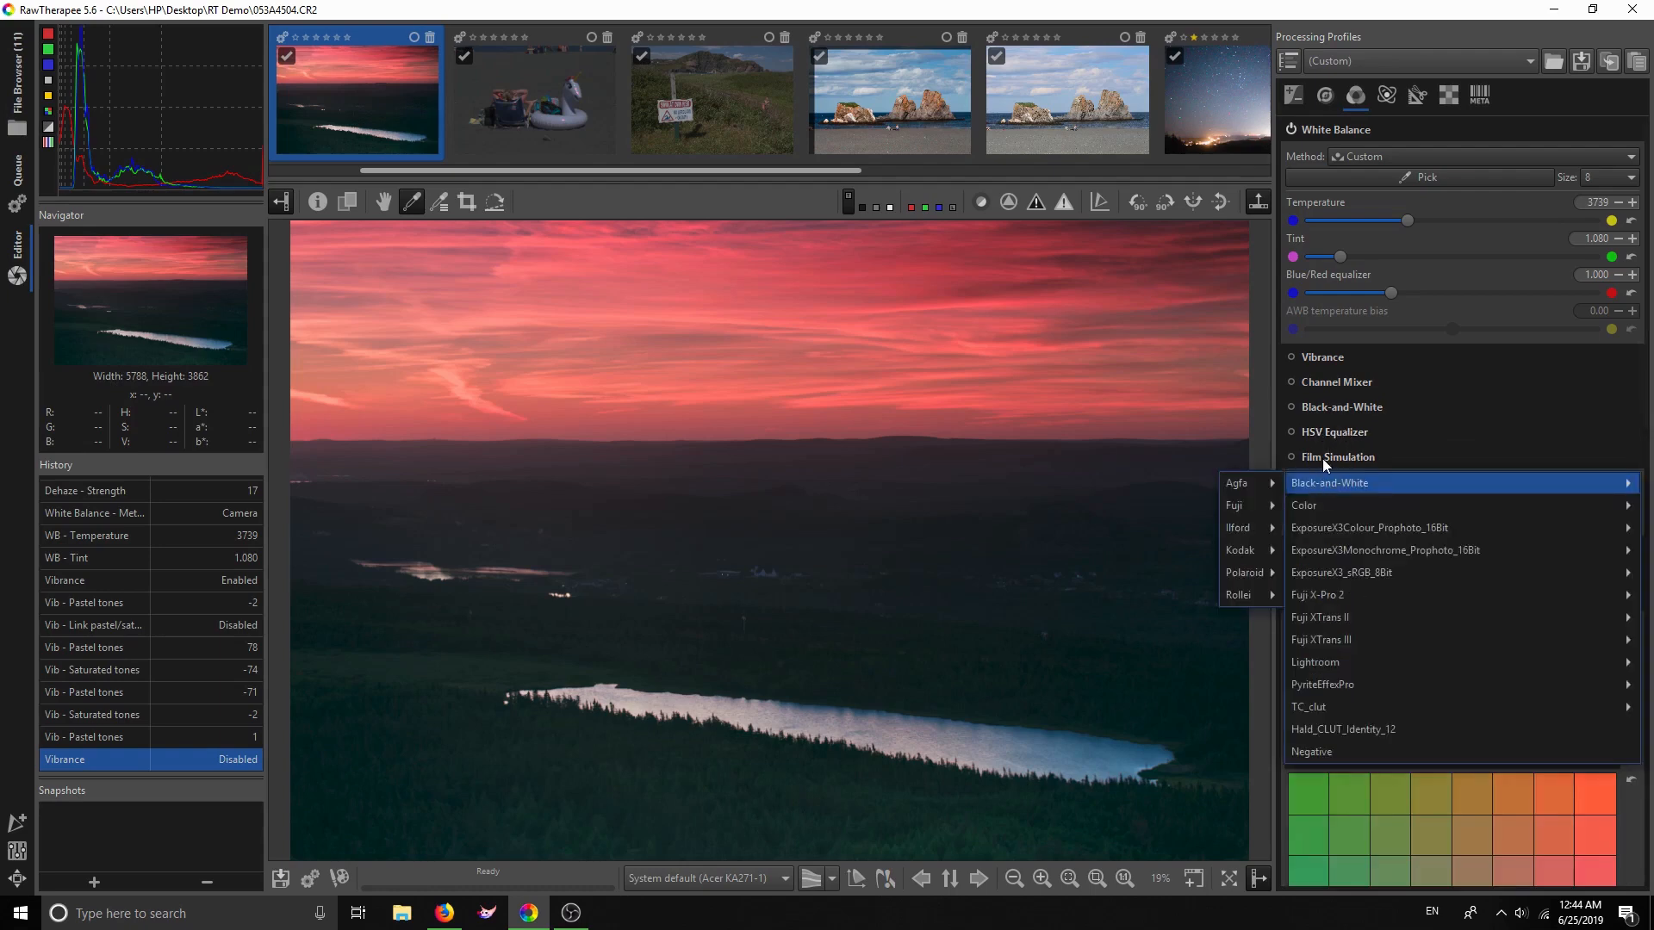
Enable Film Simulation with the Black-and-White > Ilford > Ilford Delta 400 profile at strength 100
{"action": "left_click", "coordinate": [1316, 453]}
{"action": "left_click", "coordinate": [1290, 459]}
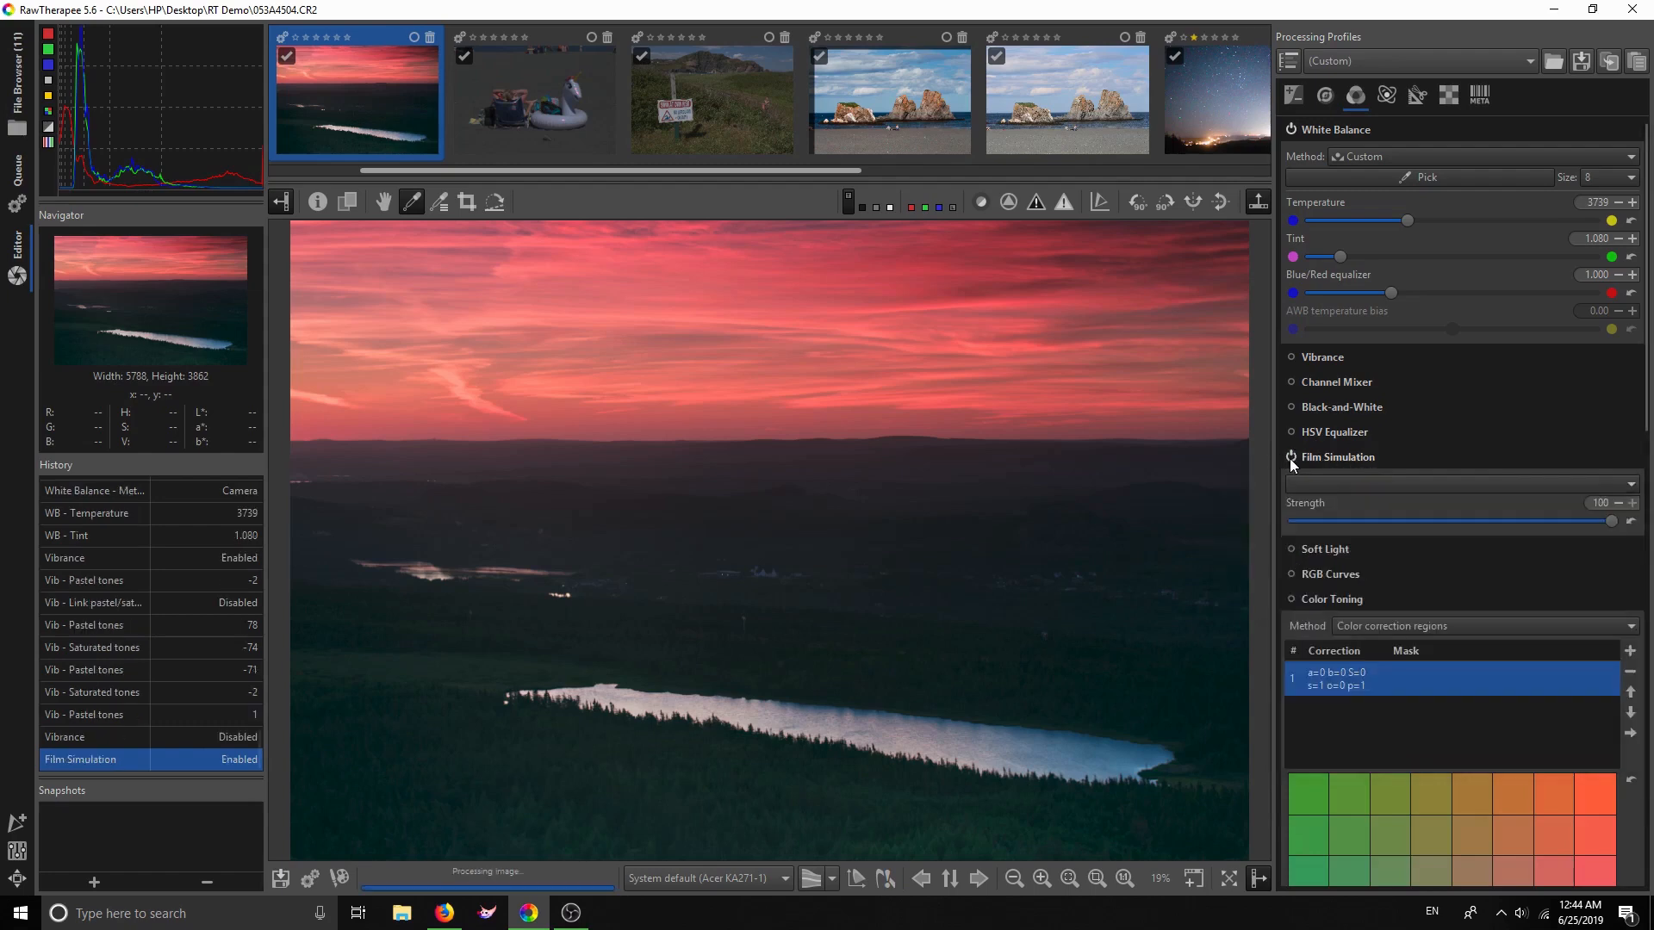
{"action": "left_click", "coordinate": [1123, 878]}
{"action": "left_click", "coordinate": [1100, 876]}
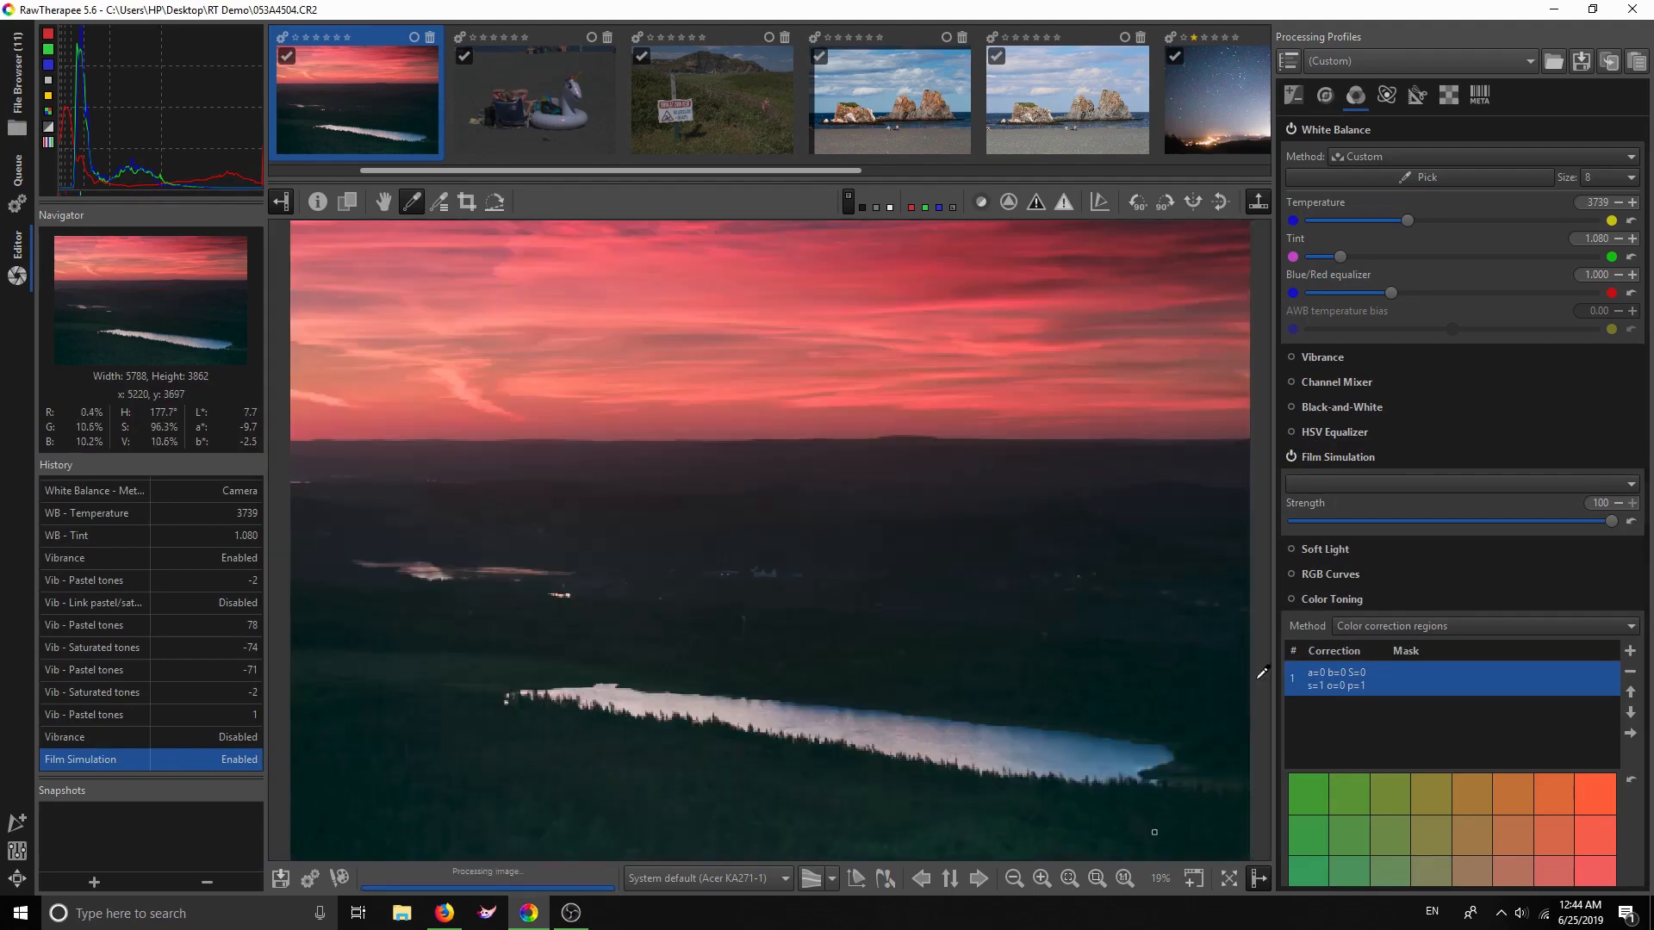
{"action": "left_click", "coordinate": [1338, 481]}
{"action": "mouse_move", "coordinate": [1338, 480]}
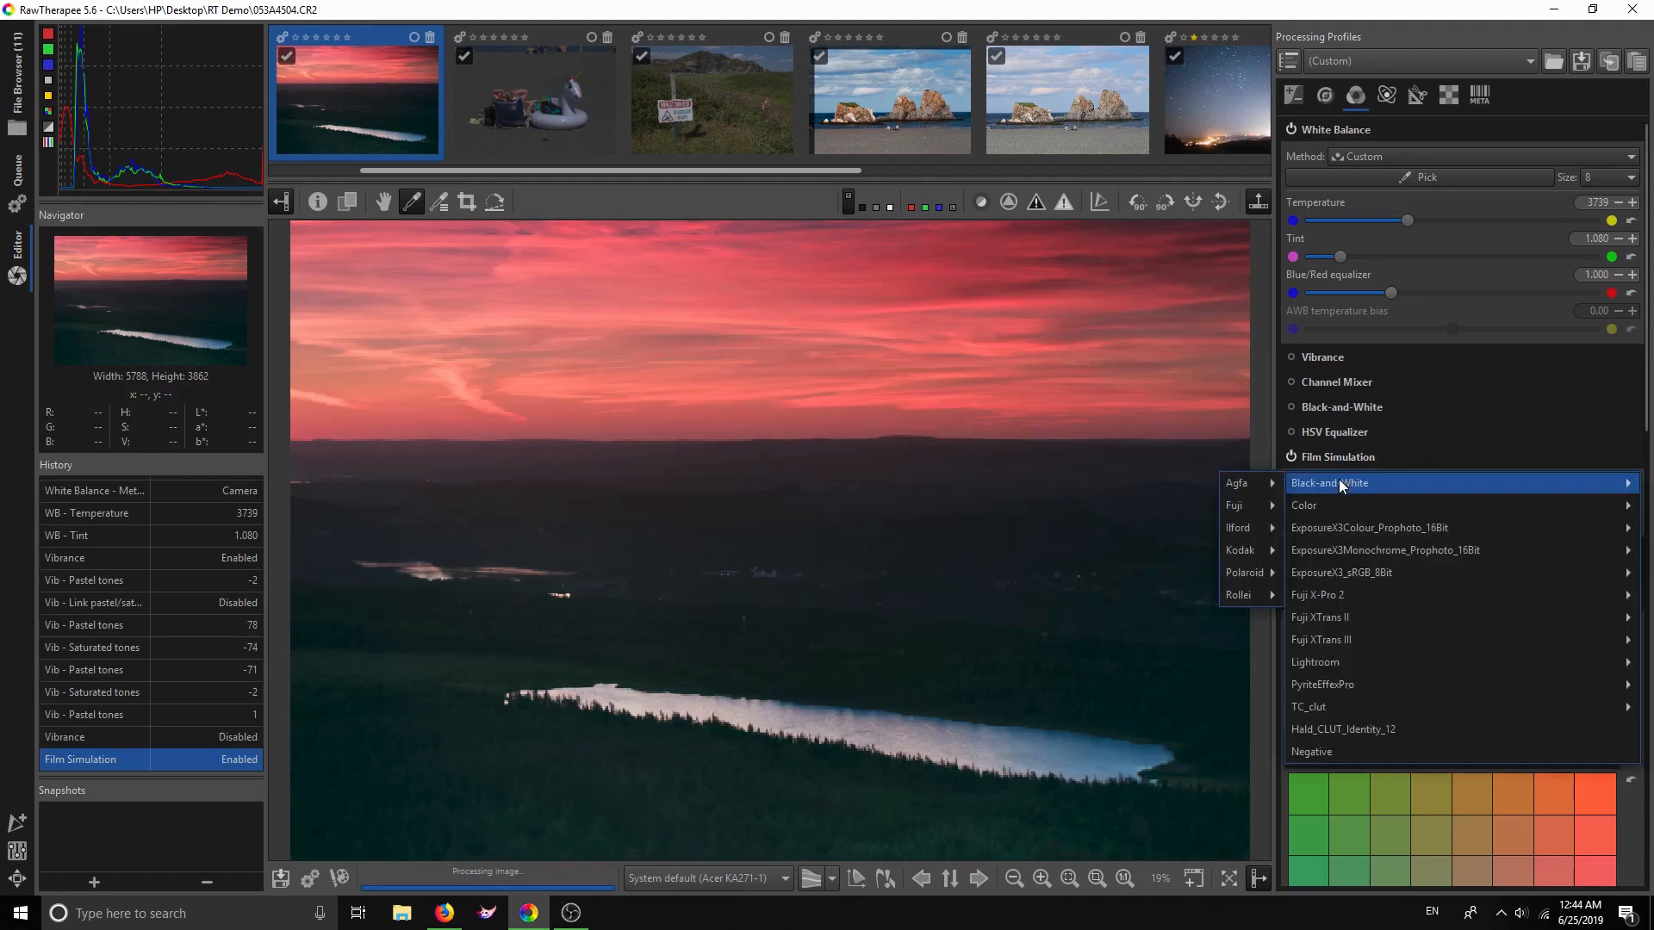
{"action": "mouse_move", "coordinate": [1230, 488]}
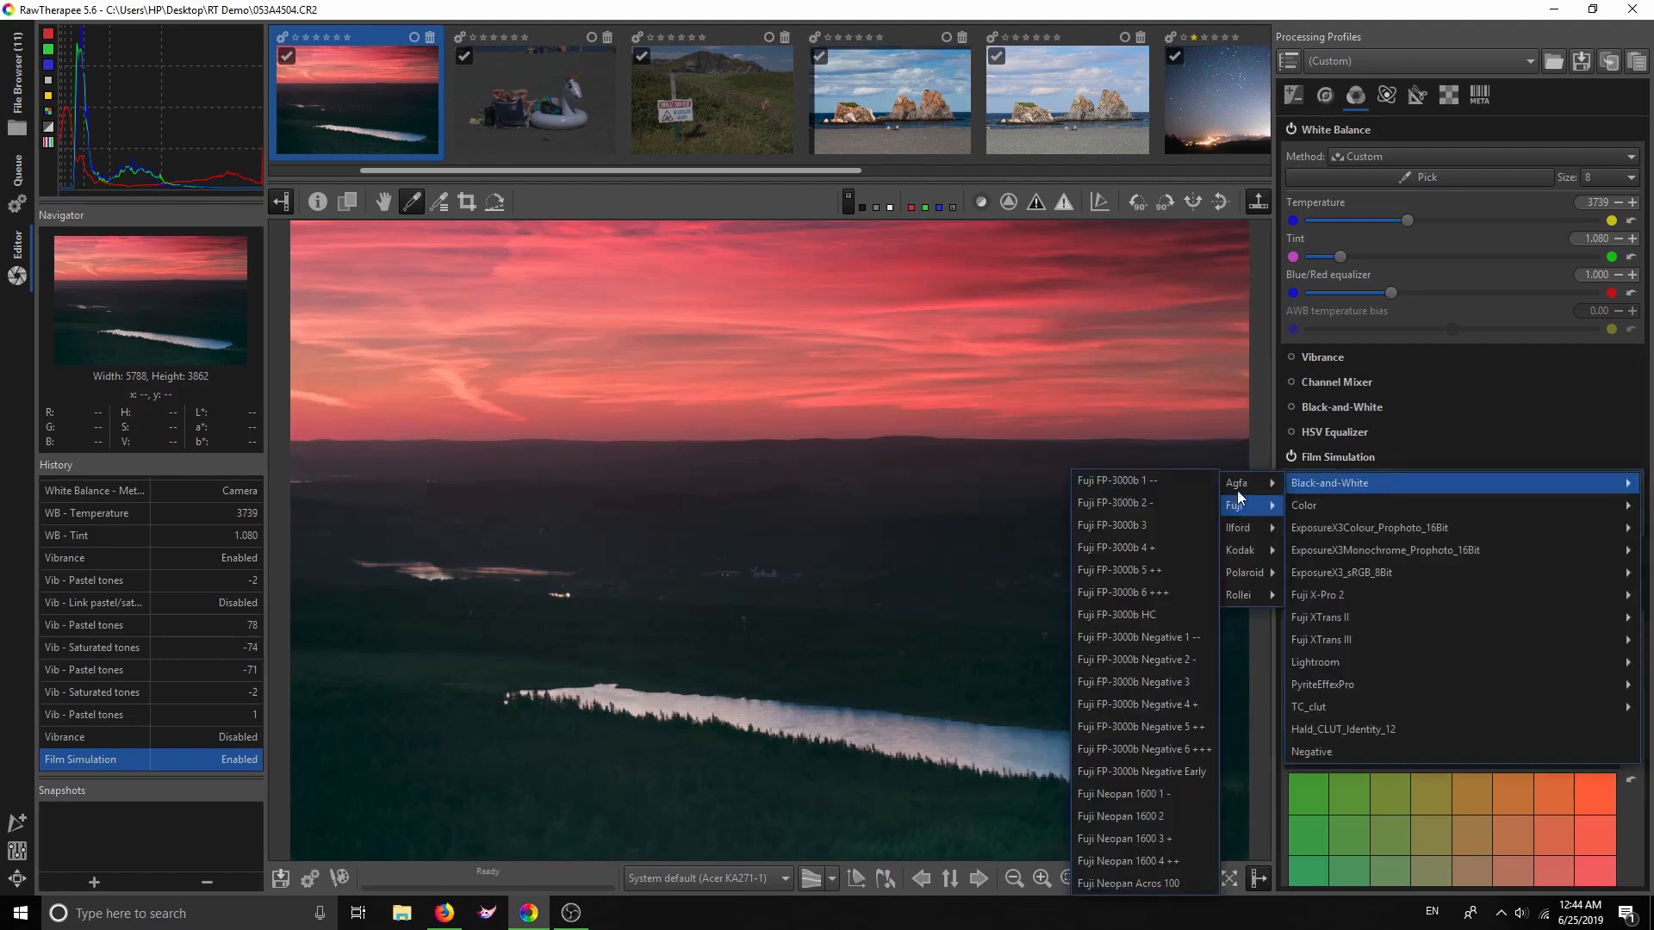
{"action": "mouse_move", "coordinate": [1241, 528]}
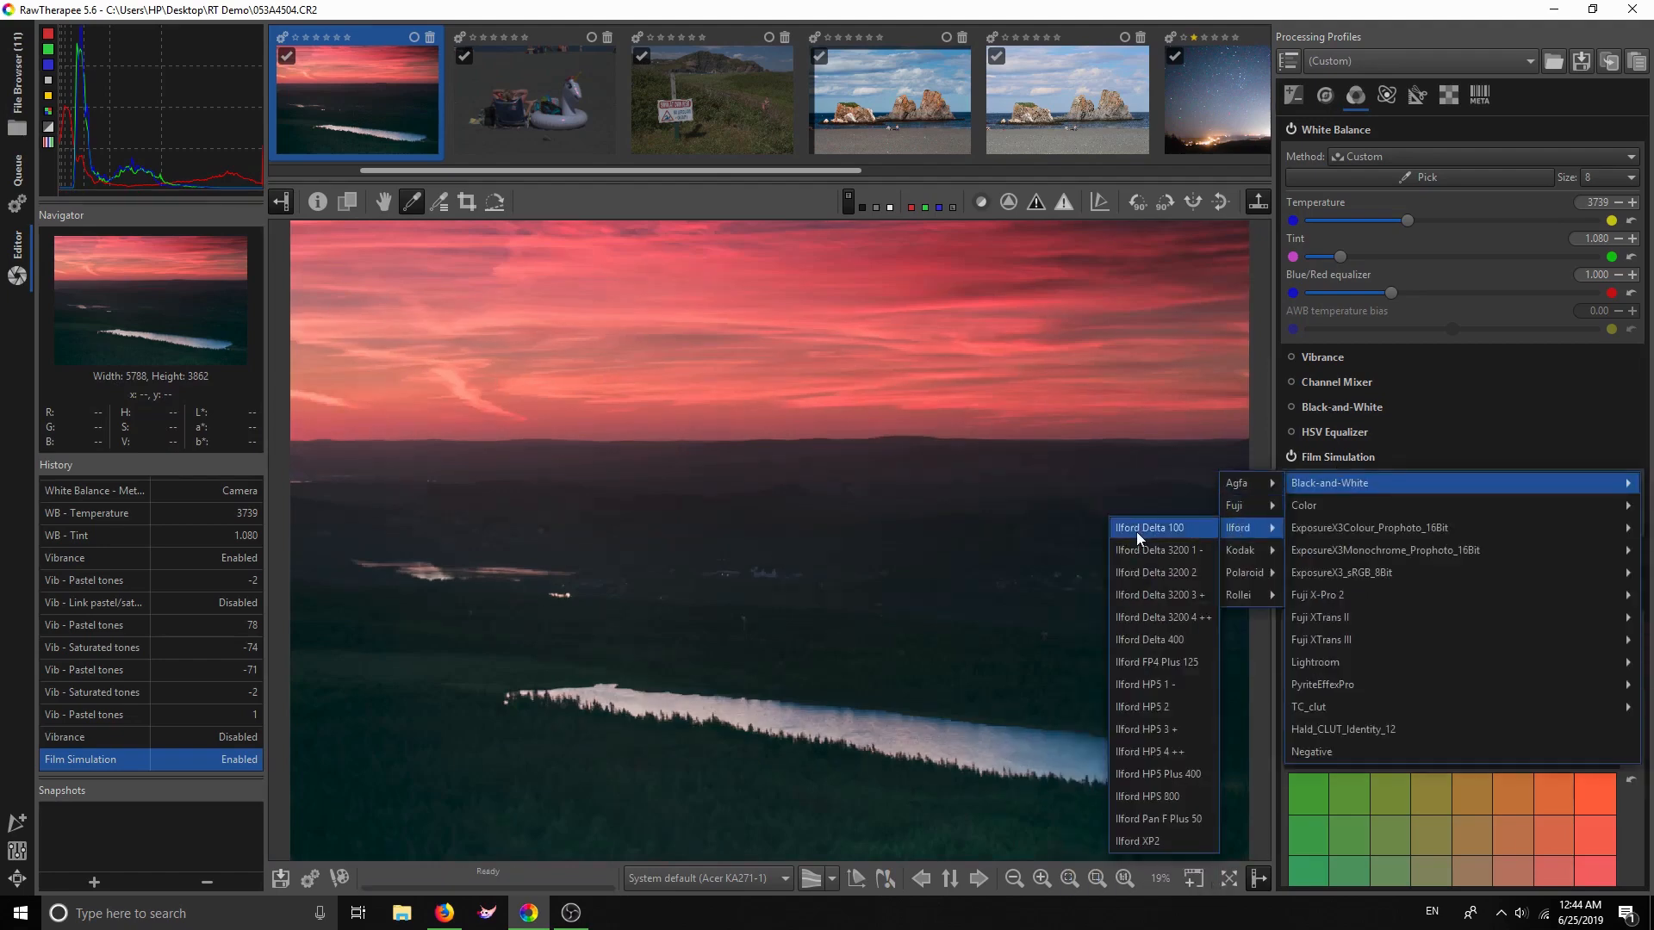
{"action": "left_click", "coordinate": [1162, 635]}
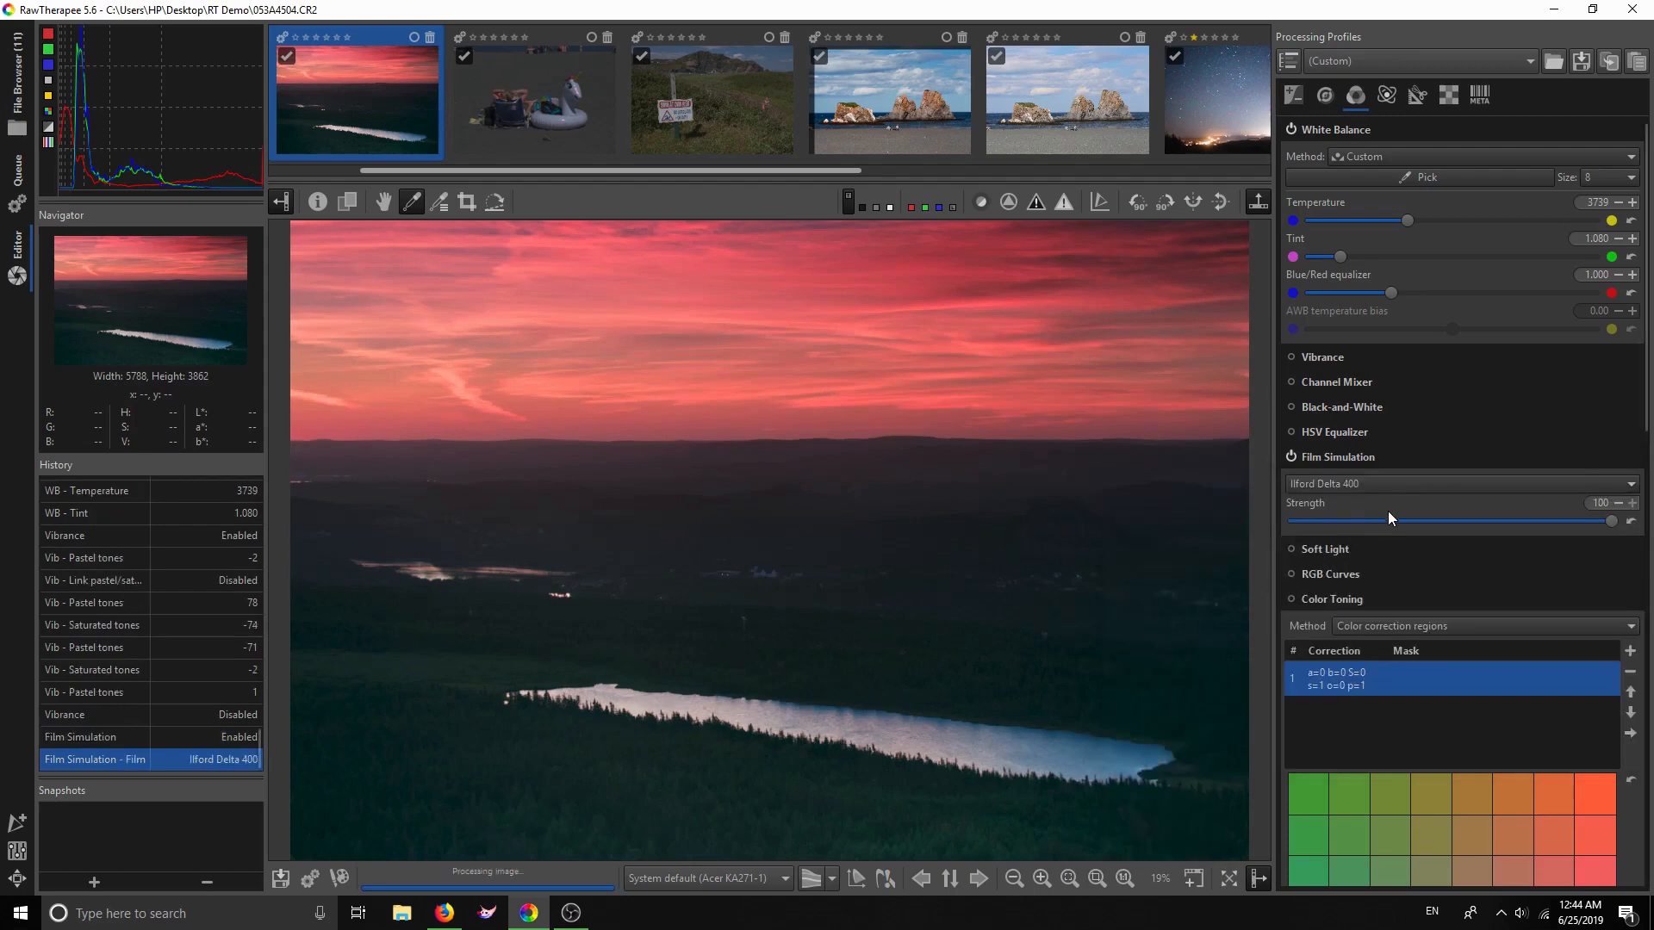
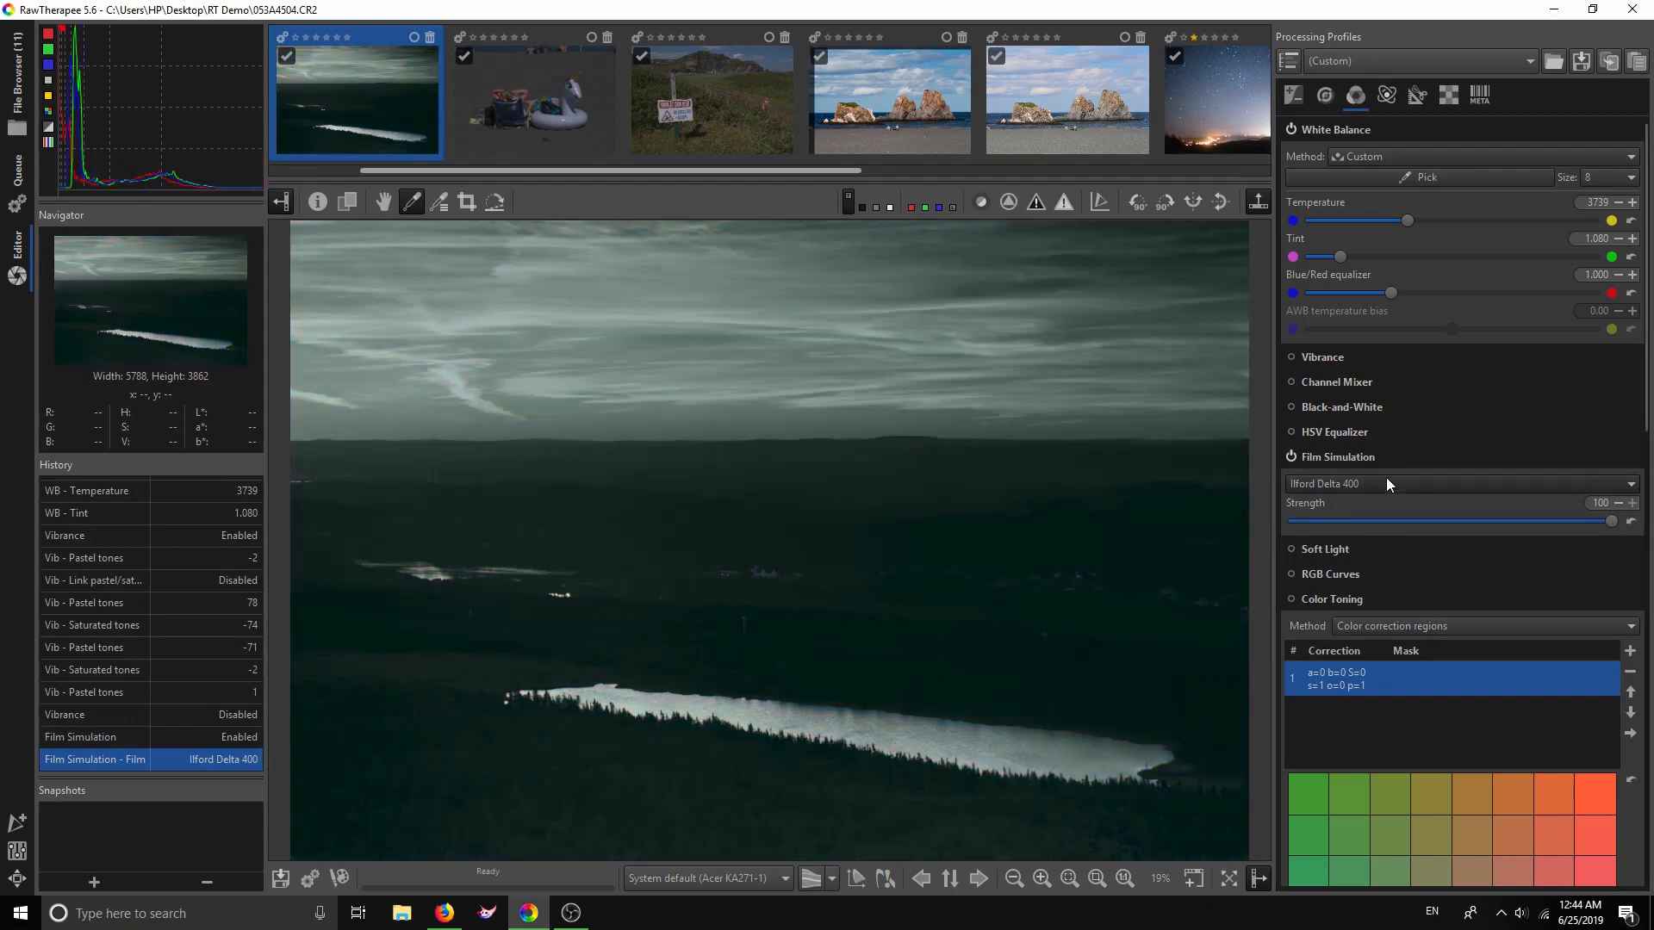
Switch the film simulation to Color > Fuji > Fuji Velvia 50
{"action": "left_click", "coordinate": [1386, 483]}
{"action": "mouse_move", "coordinate": [1297, 503]}
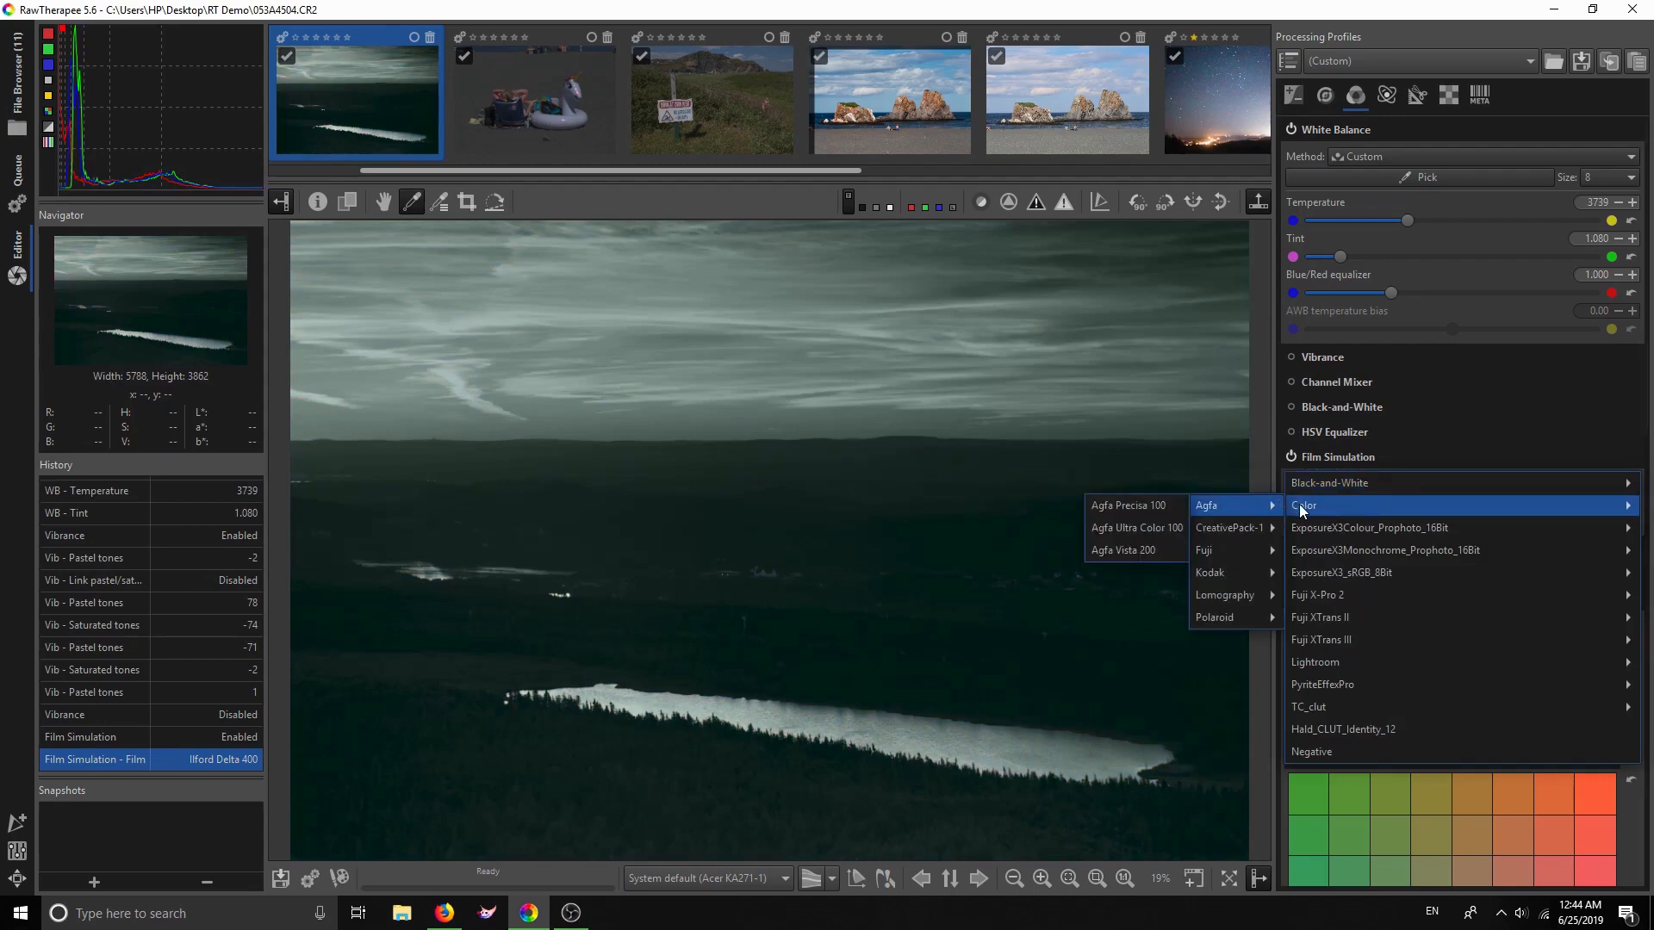
{"action": "mouse_move", "coordinate": [1259, 552]}
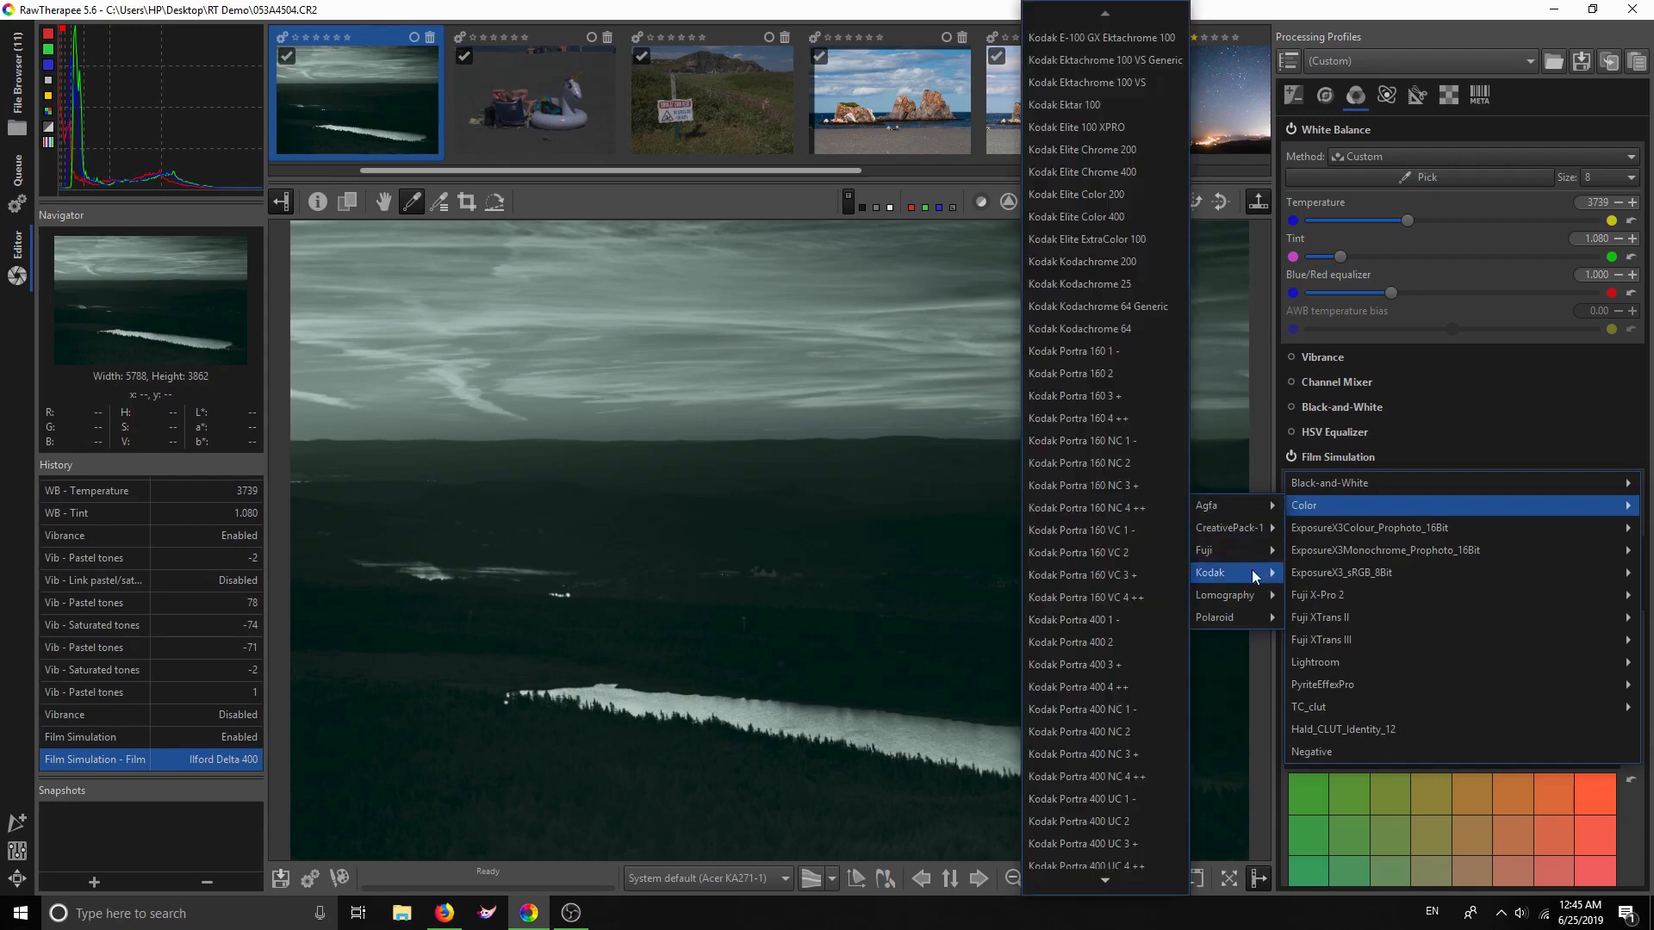
{"action": "scroll", "coordinate": [1085, 786], "scroll_direction": "down", "scroll_amount": 5}
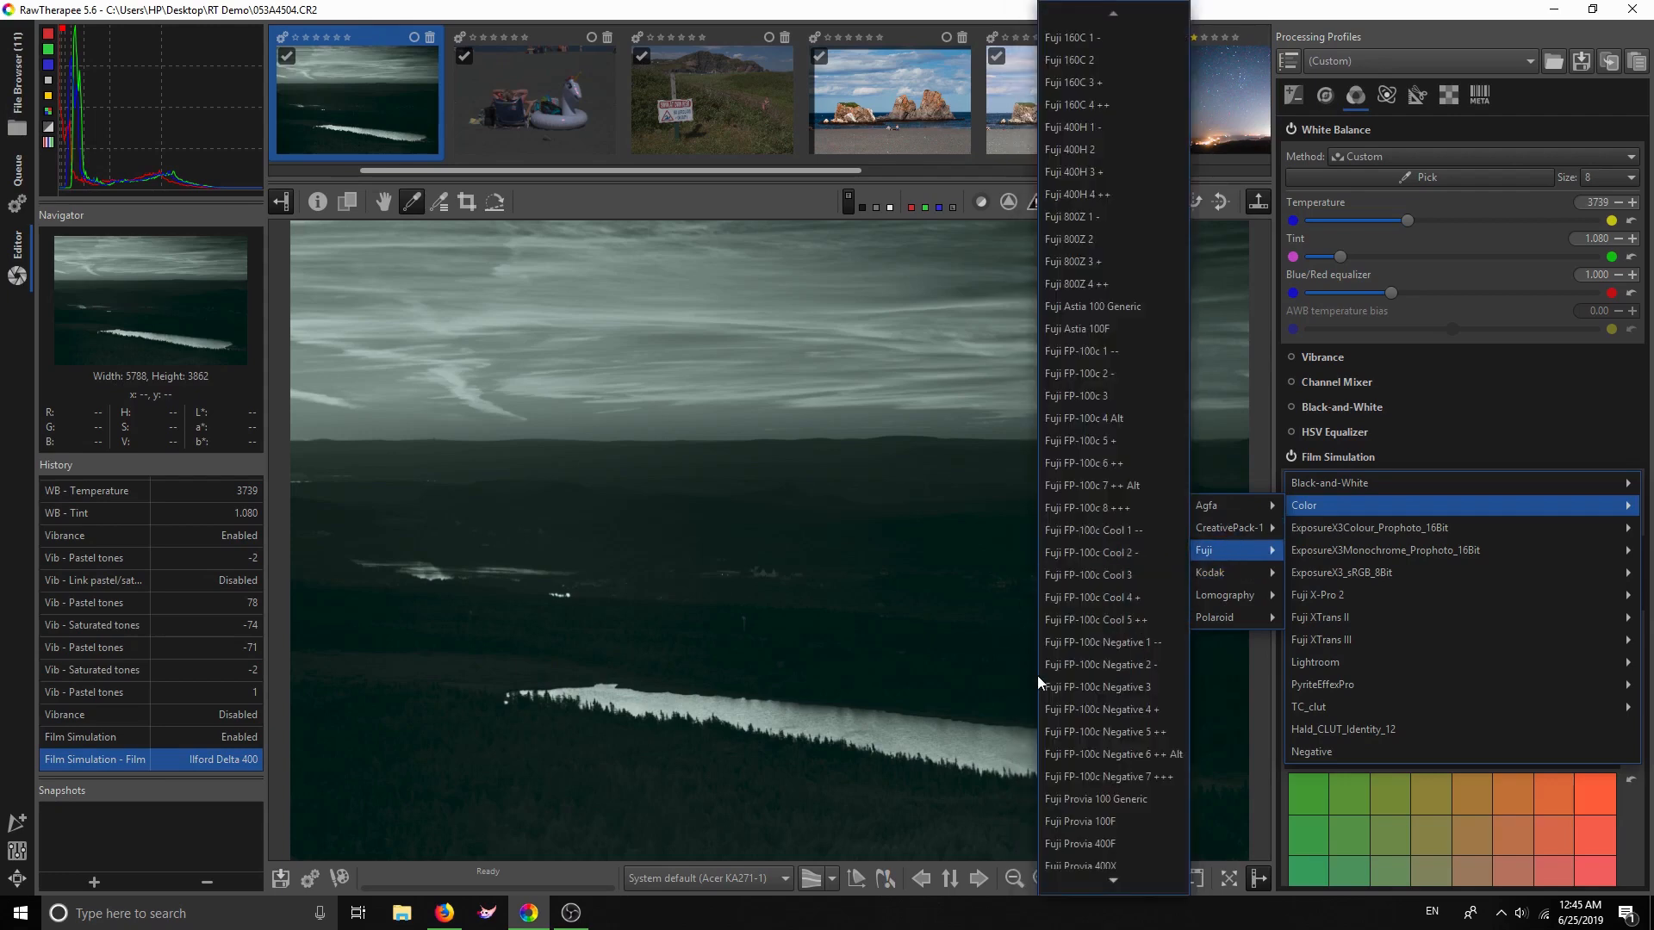
{"action": "scroll", "coordinate": [1118, 711], "scroll_direction": "down", "scroll_amount": 10}
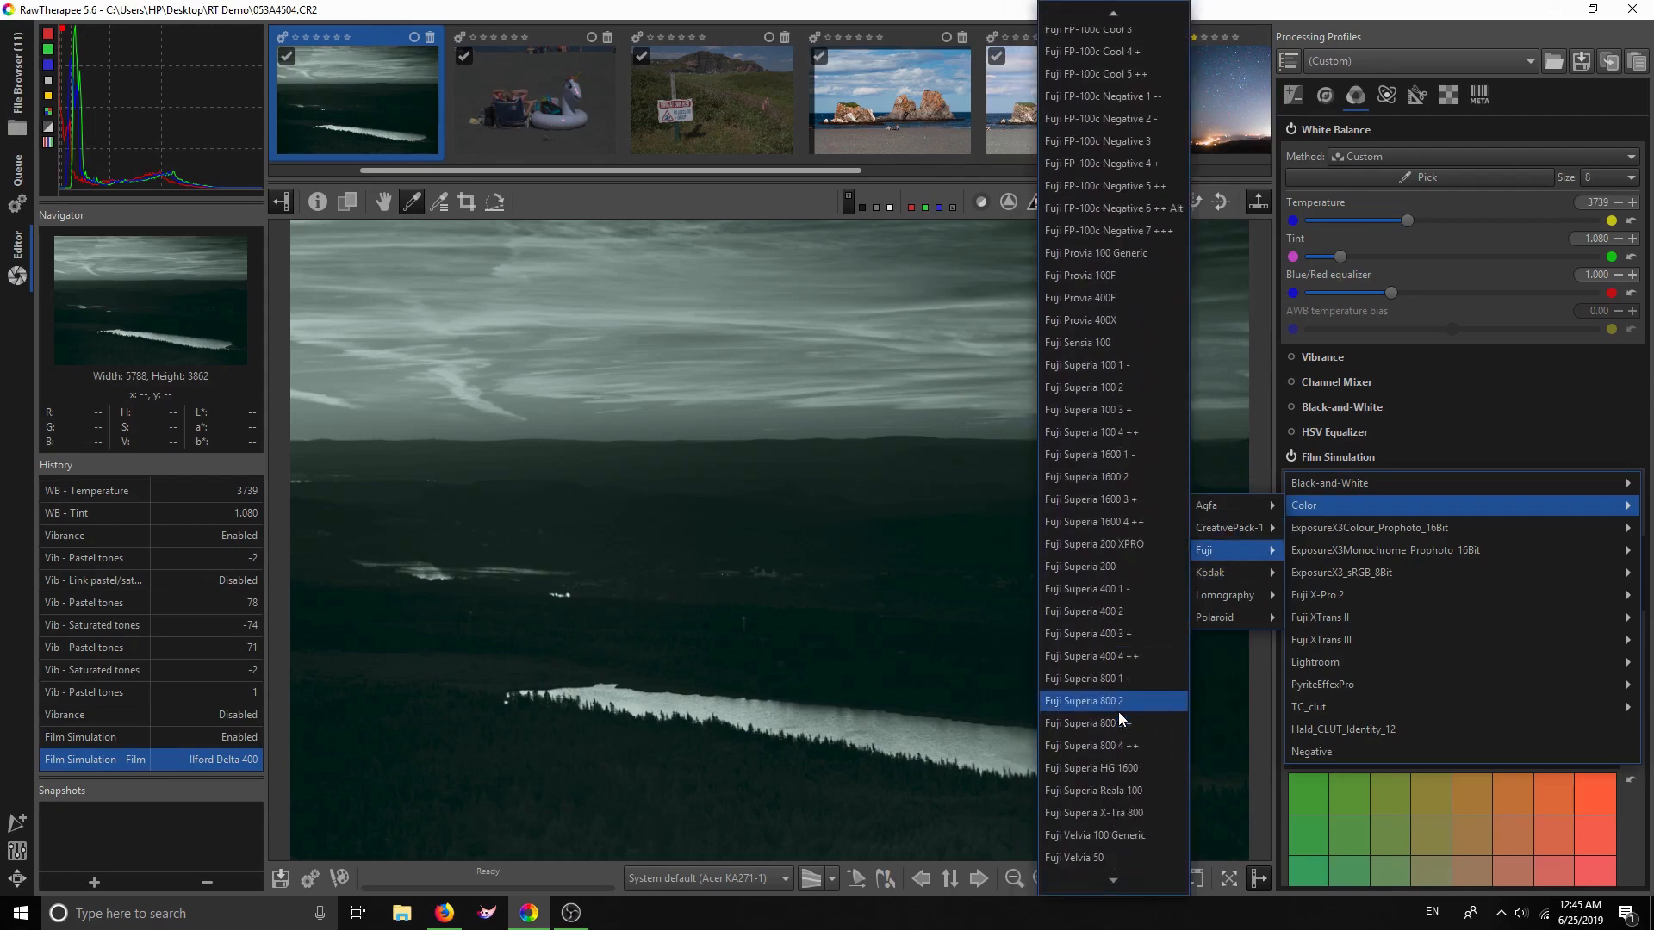
{"action": "left_click", "coordinate": [1066, 857]}
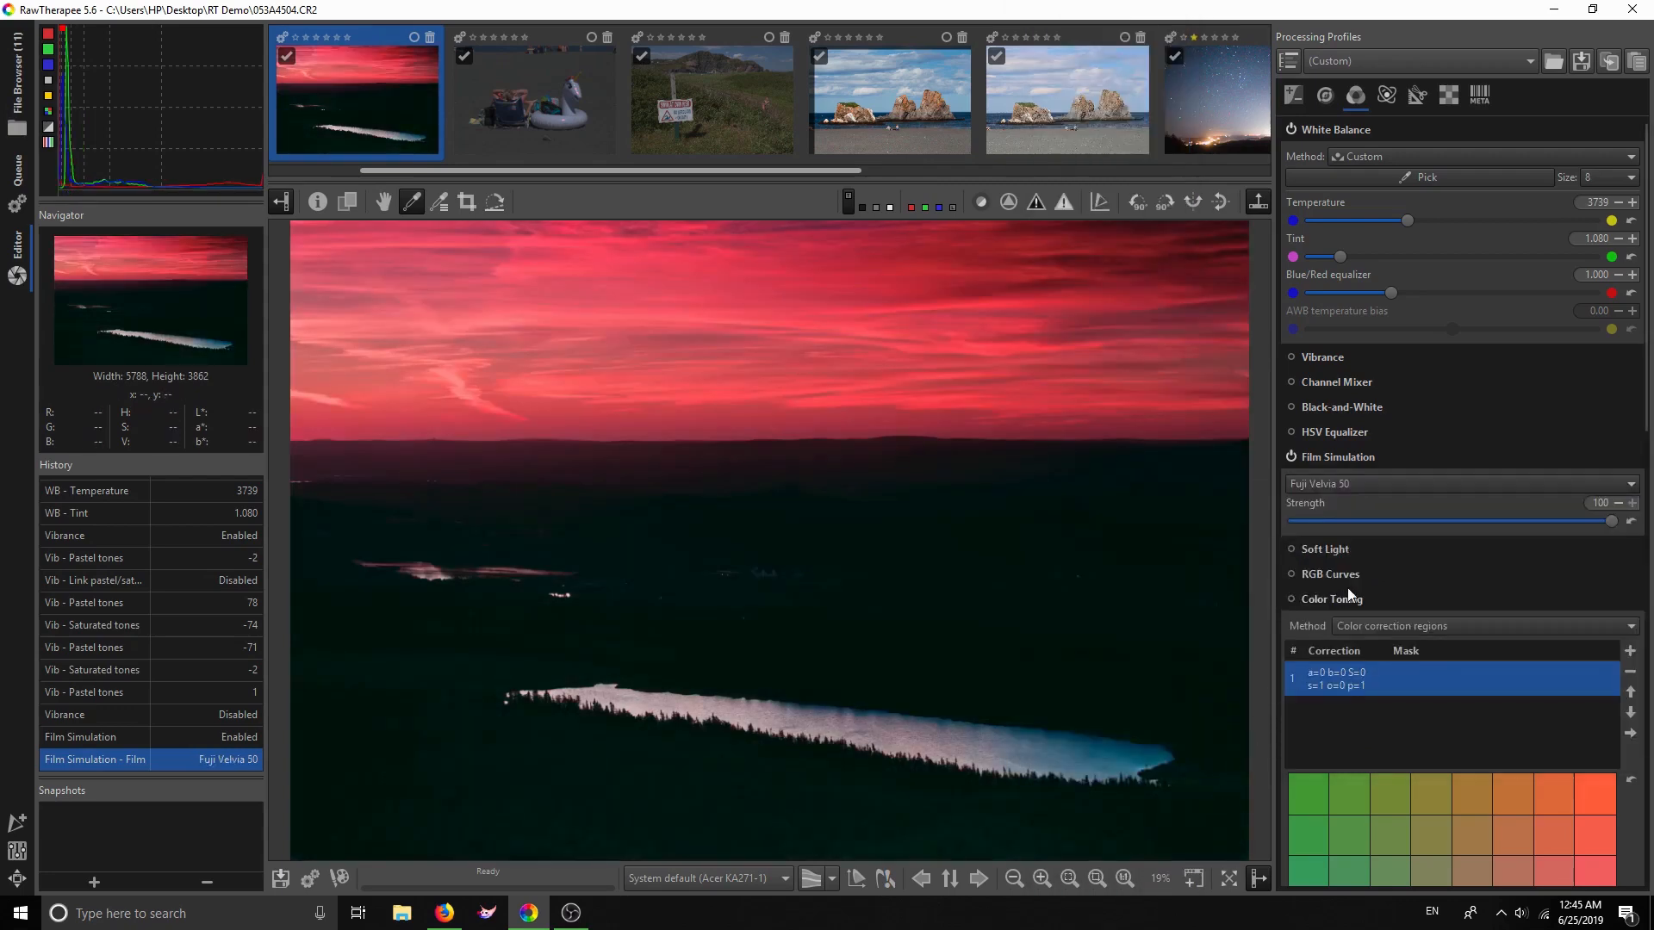
Set the Film Simulation strength to 100, keeping Fuji Velvia 50
{"action": "left_click", "coordinate": [1382, 483]}
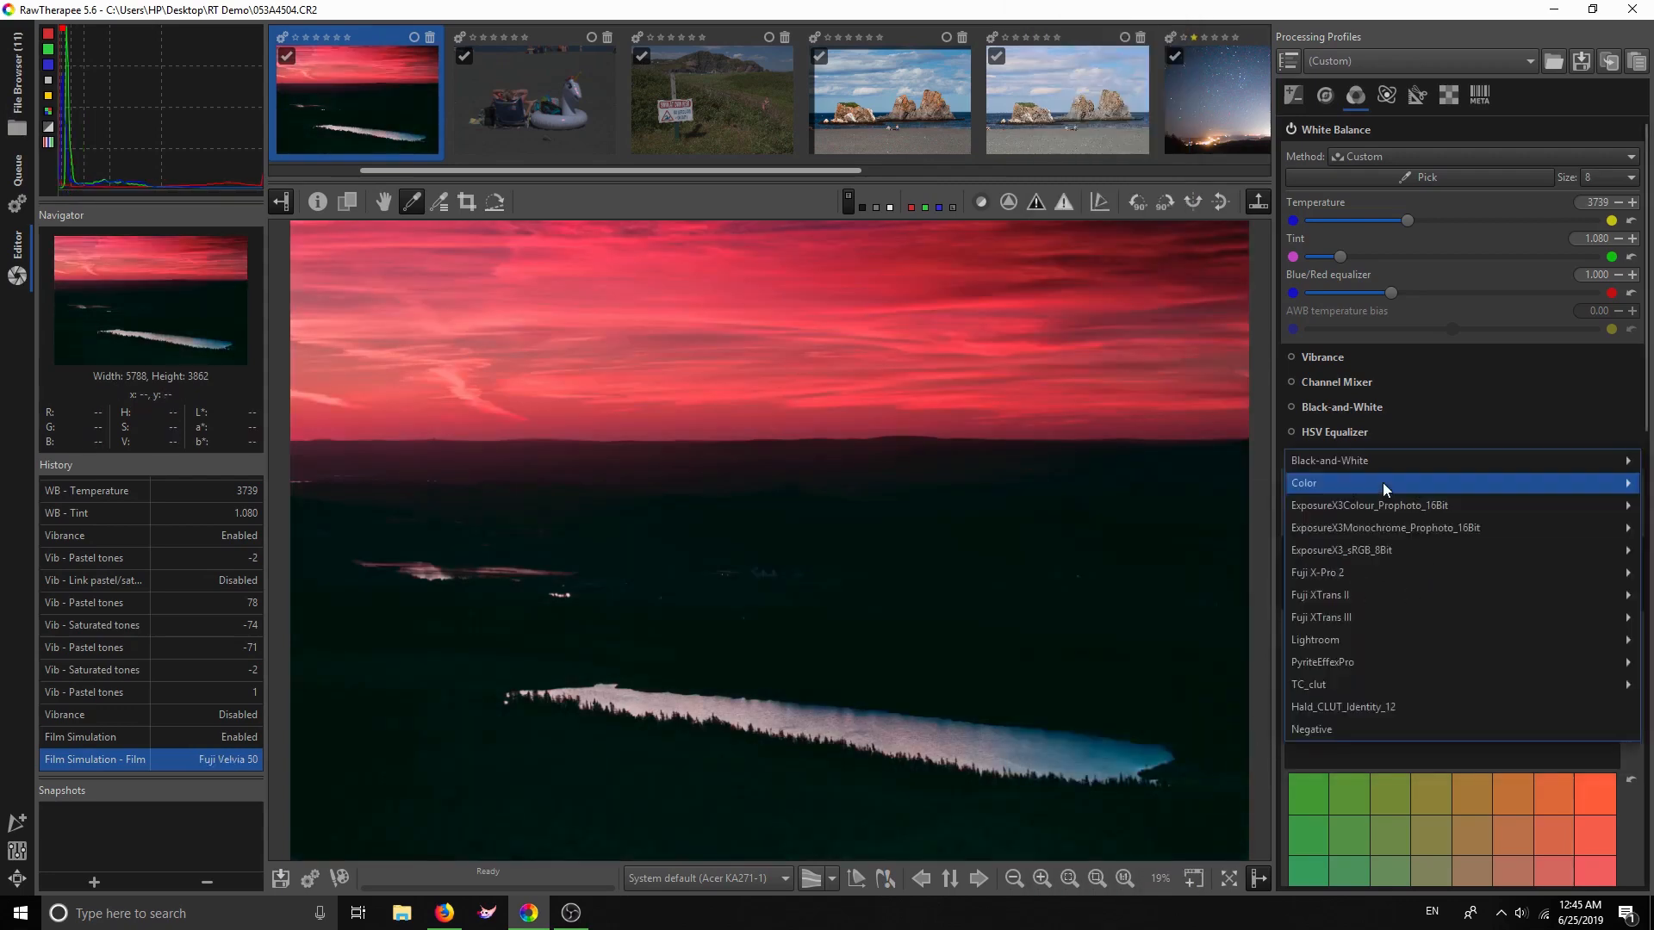
{"action": "mouse_move", "coordinate": [1382, 482]}
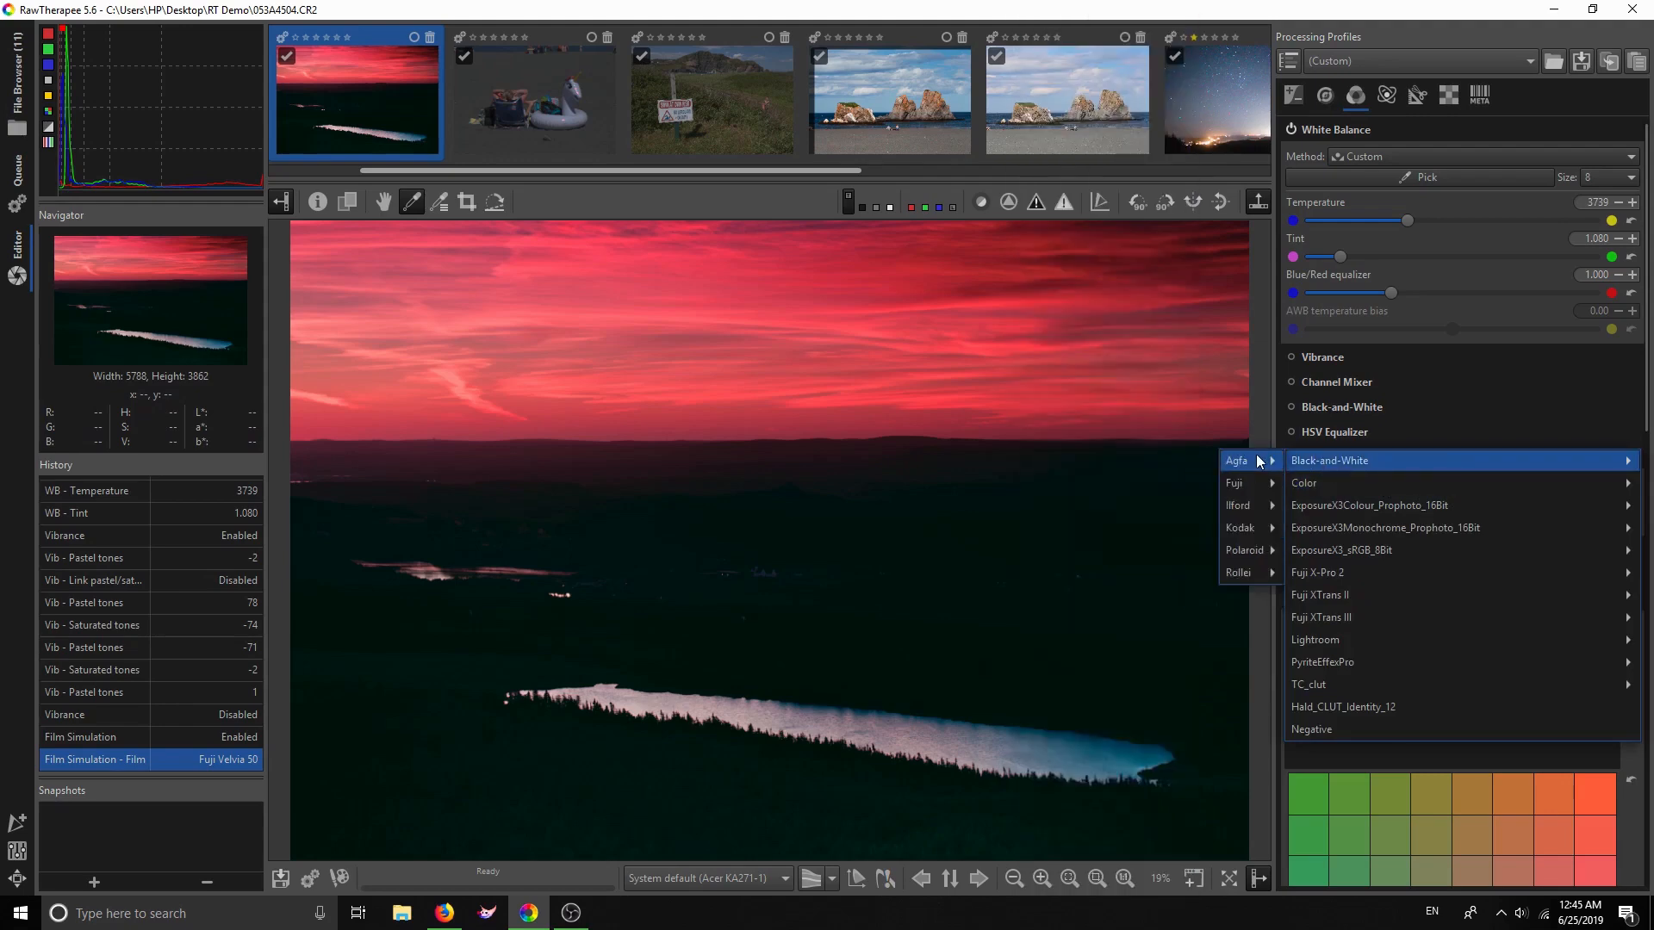
{"action": "left_click", "coordinate": [1258, 418]}
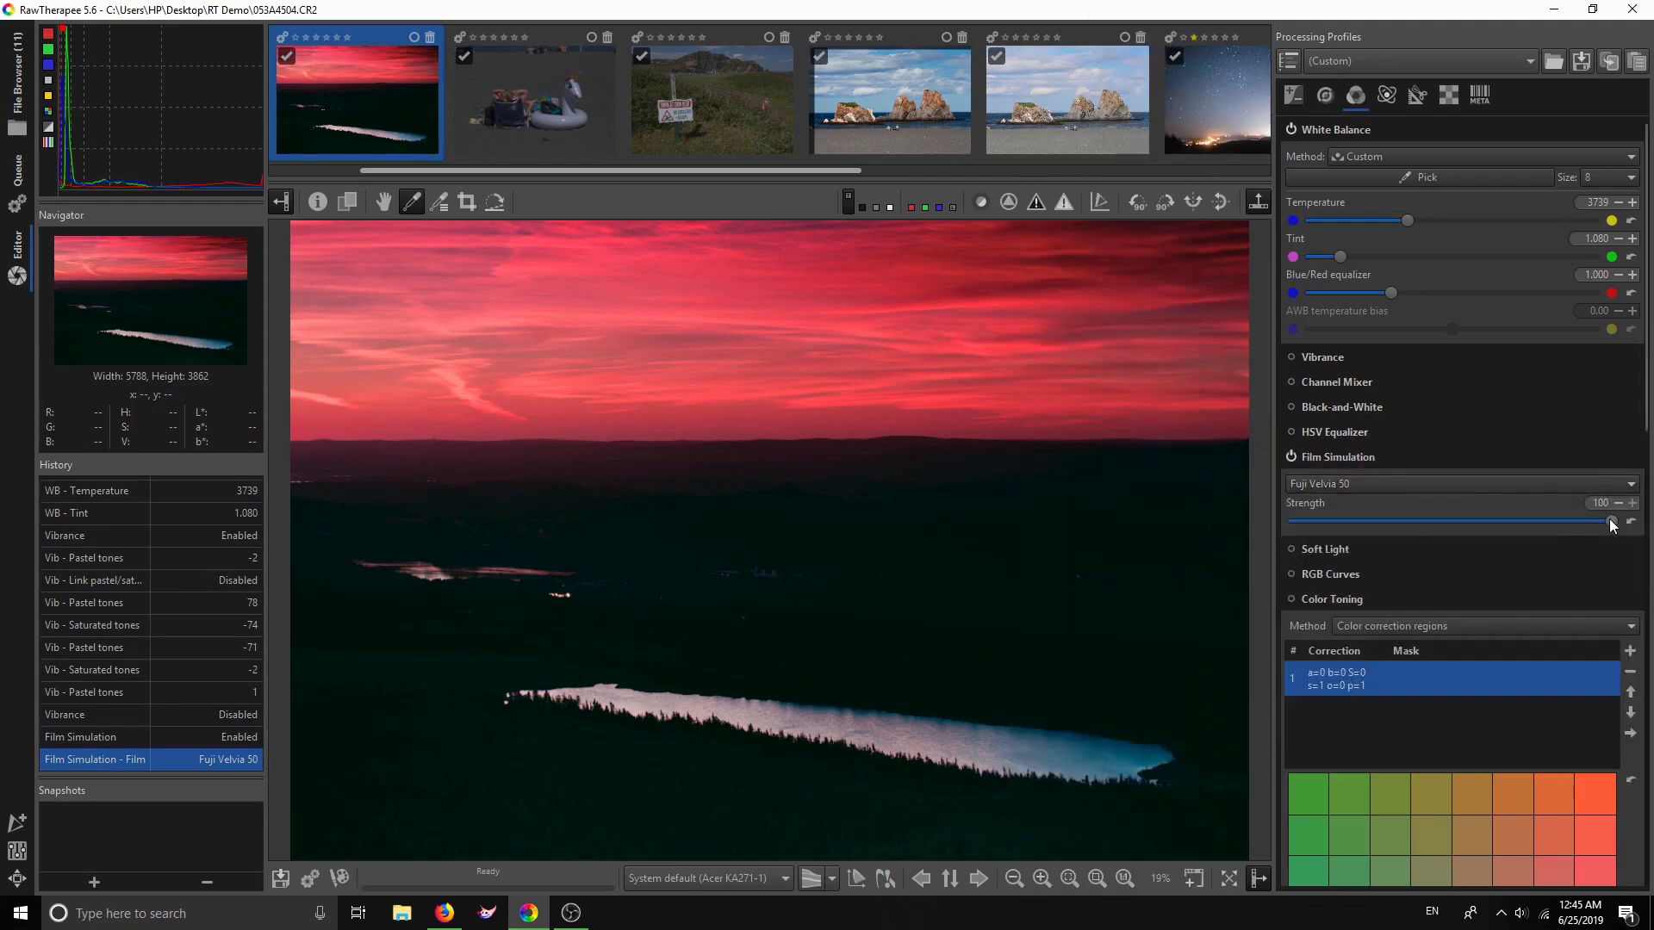
{"action": "left_click_drag", "start_coordinate": [1541, 517], "coordinate": [1620, 521]}
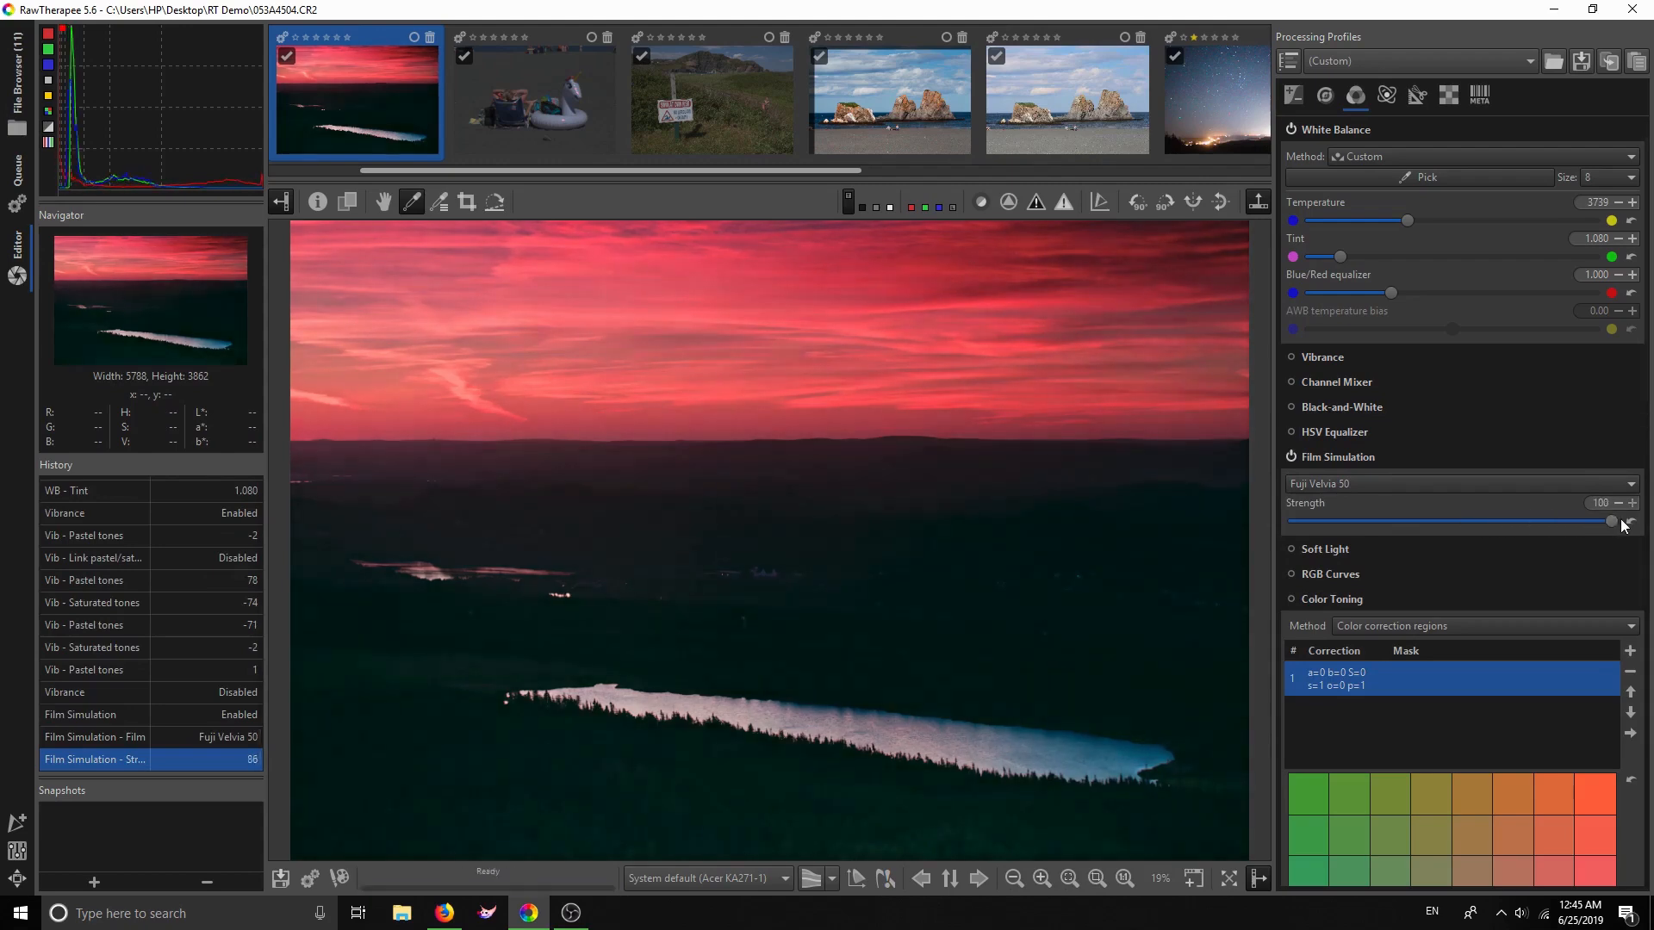
Raise exposure compensation to 0.04 on the Exposure tab
{"action": "left_click", "coordinate": [1293, 95]}
{"action": "left_click", "coordinate": [1632, 225]}
{"action": "left_click", "coordinate": [1632, 226]}
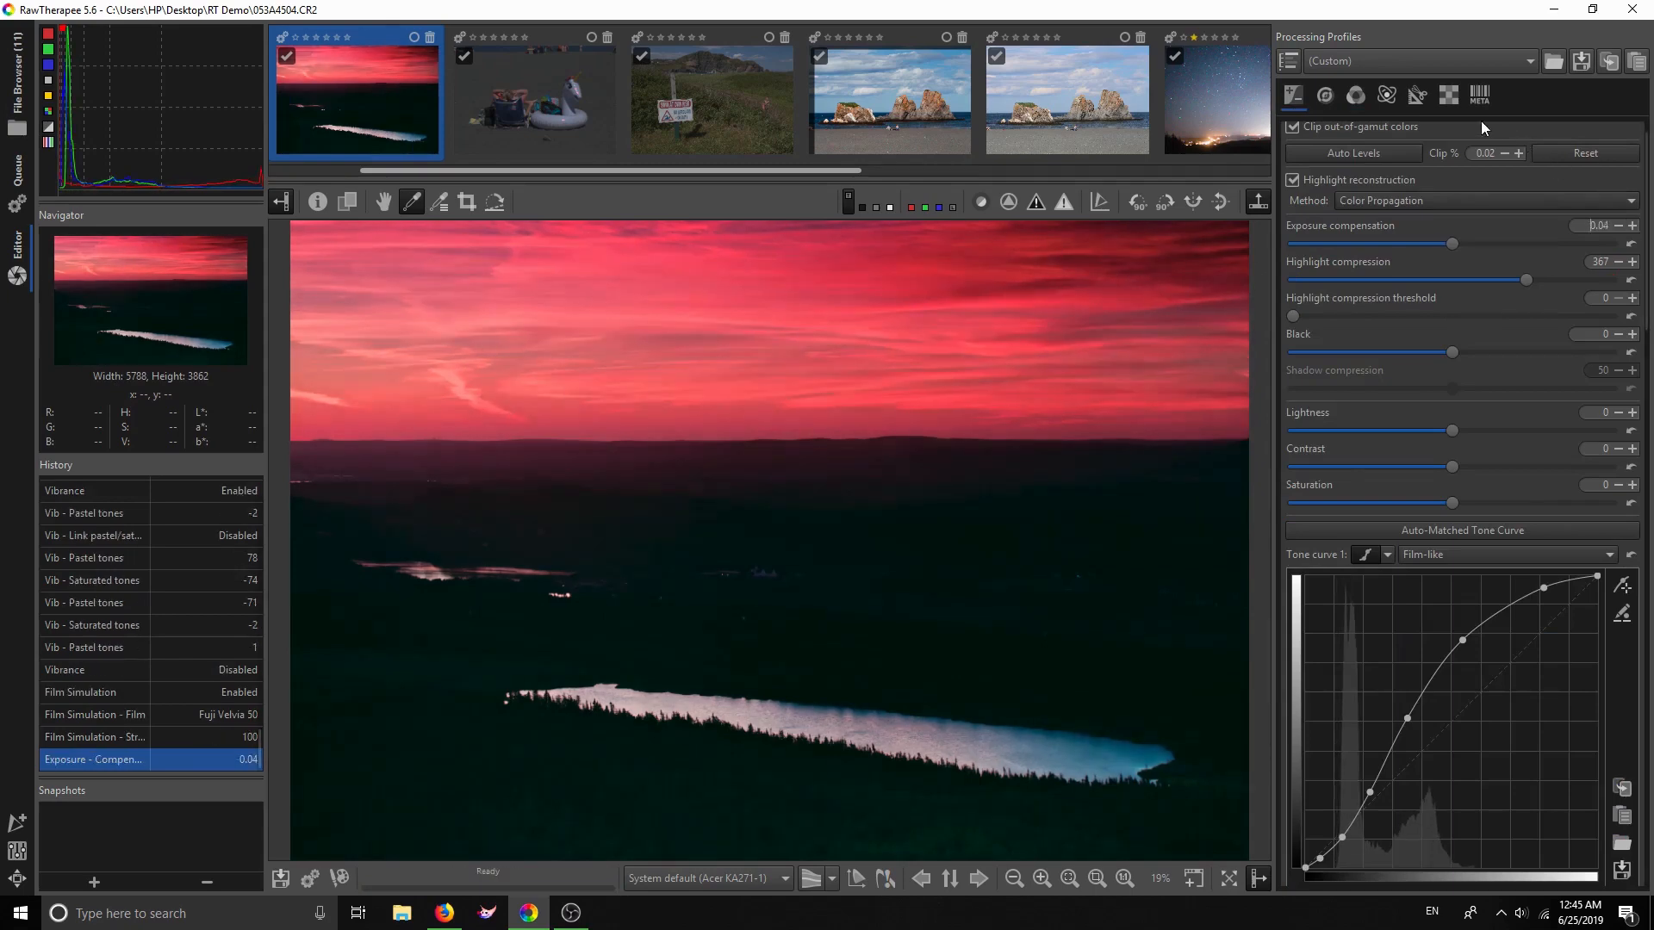
{"action": "left_click", "coordinate": [1355, 93]}
{"action": "left_click", "coordinate": [1350, 485]}
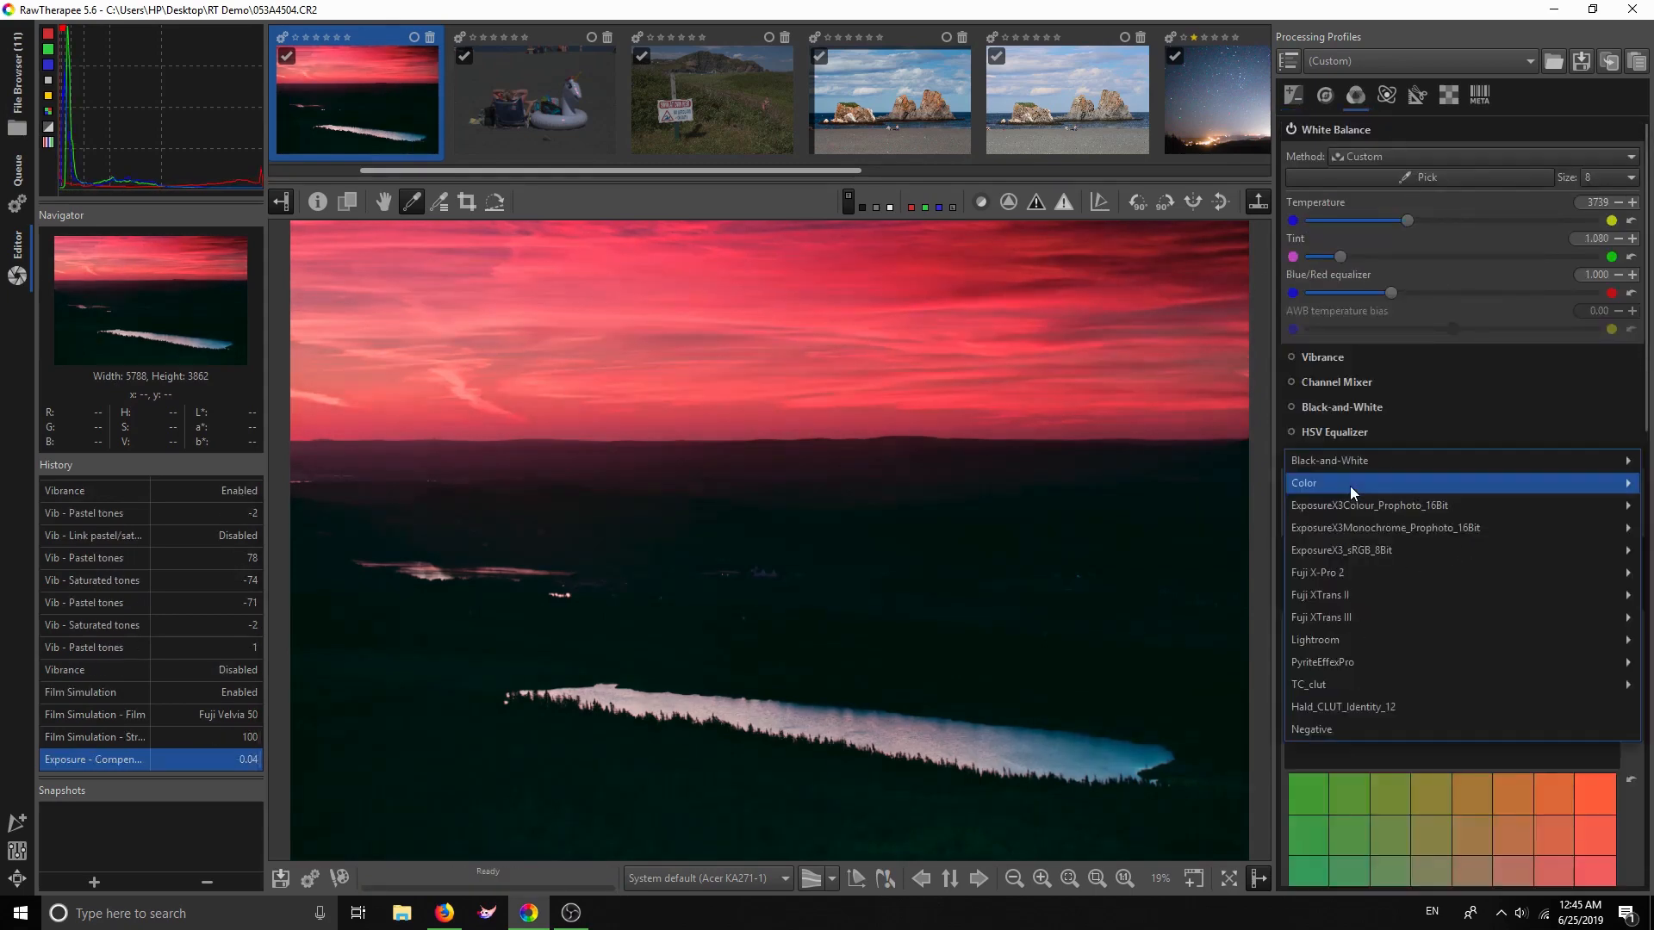
Try the Fuji Velvia 100 Generic and Kodak Kodachrome 64 film looks
{"action": "mouse_move", "coordinate": [1350, 486]}
{"action": "mouse_move", "coordinate": [1247, 528]}
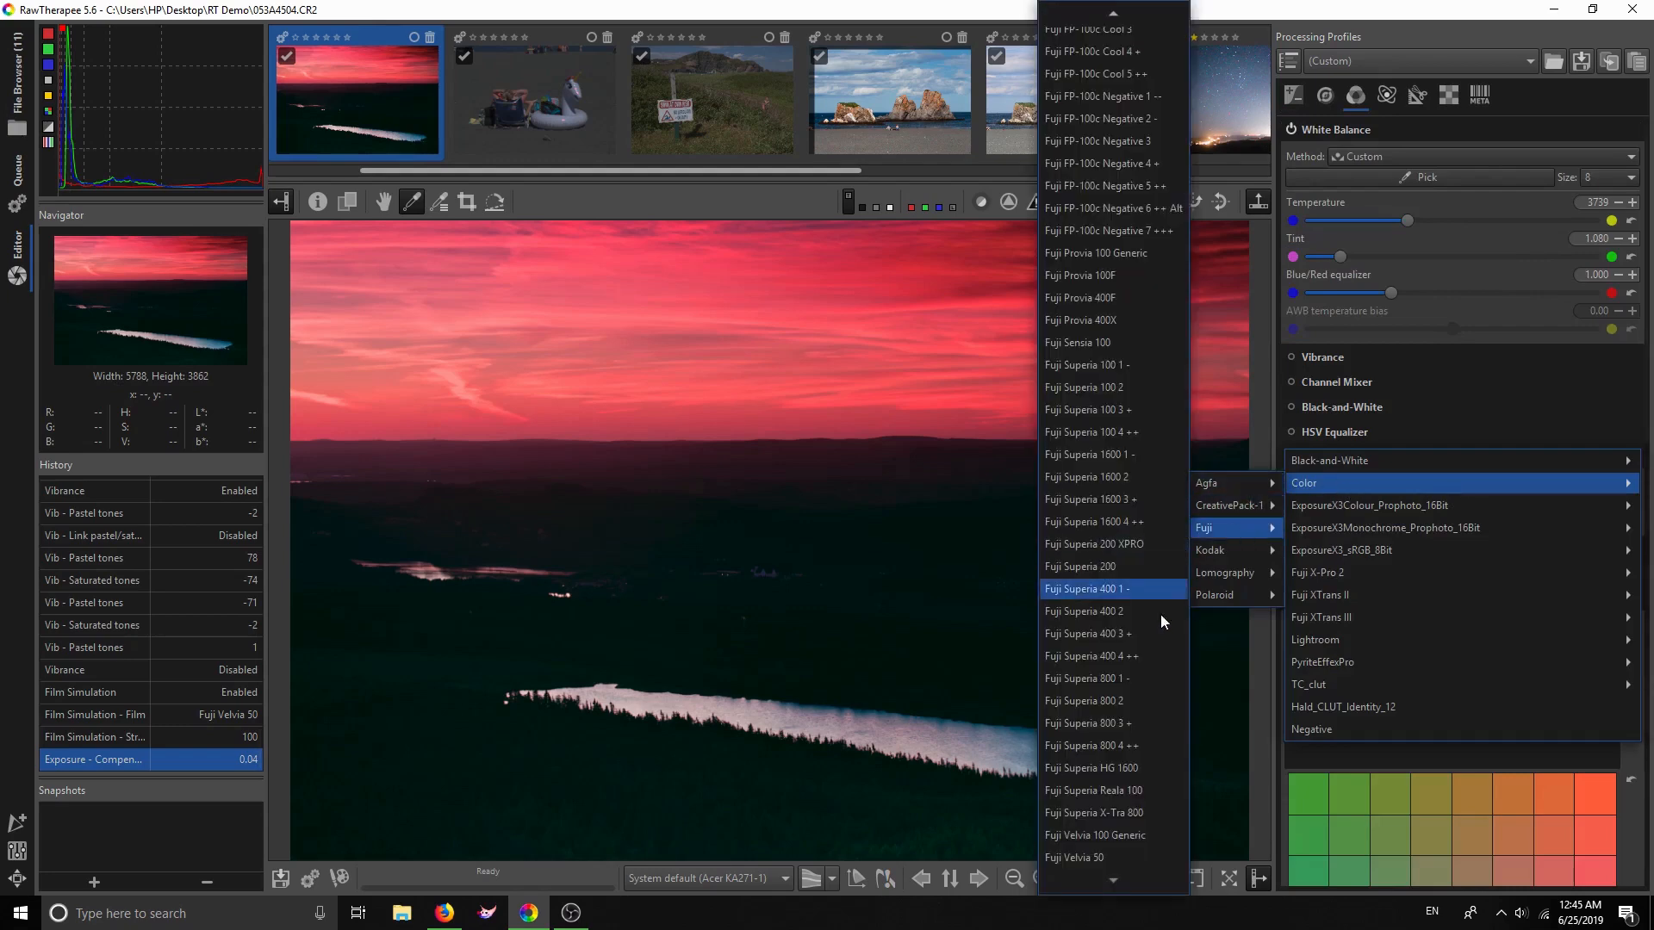
{"action": "left_click", "coordinate": [1113, 839]}
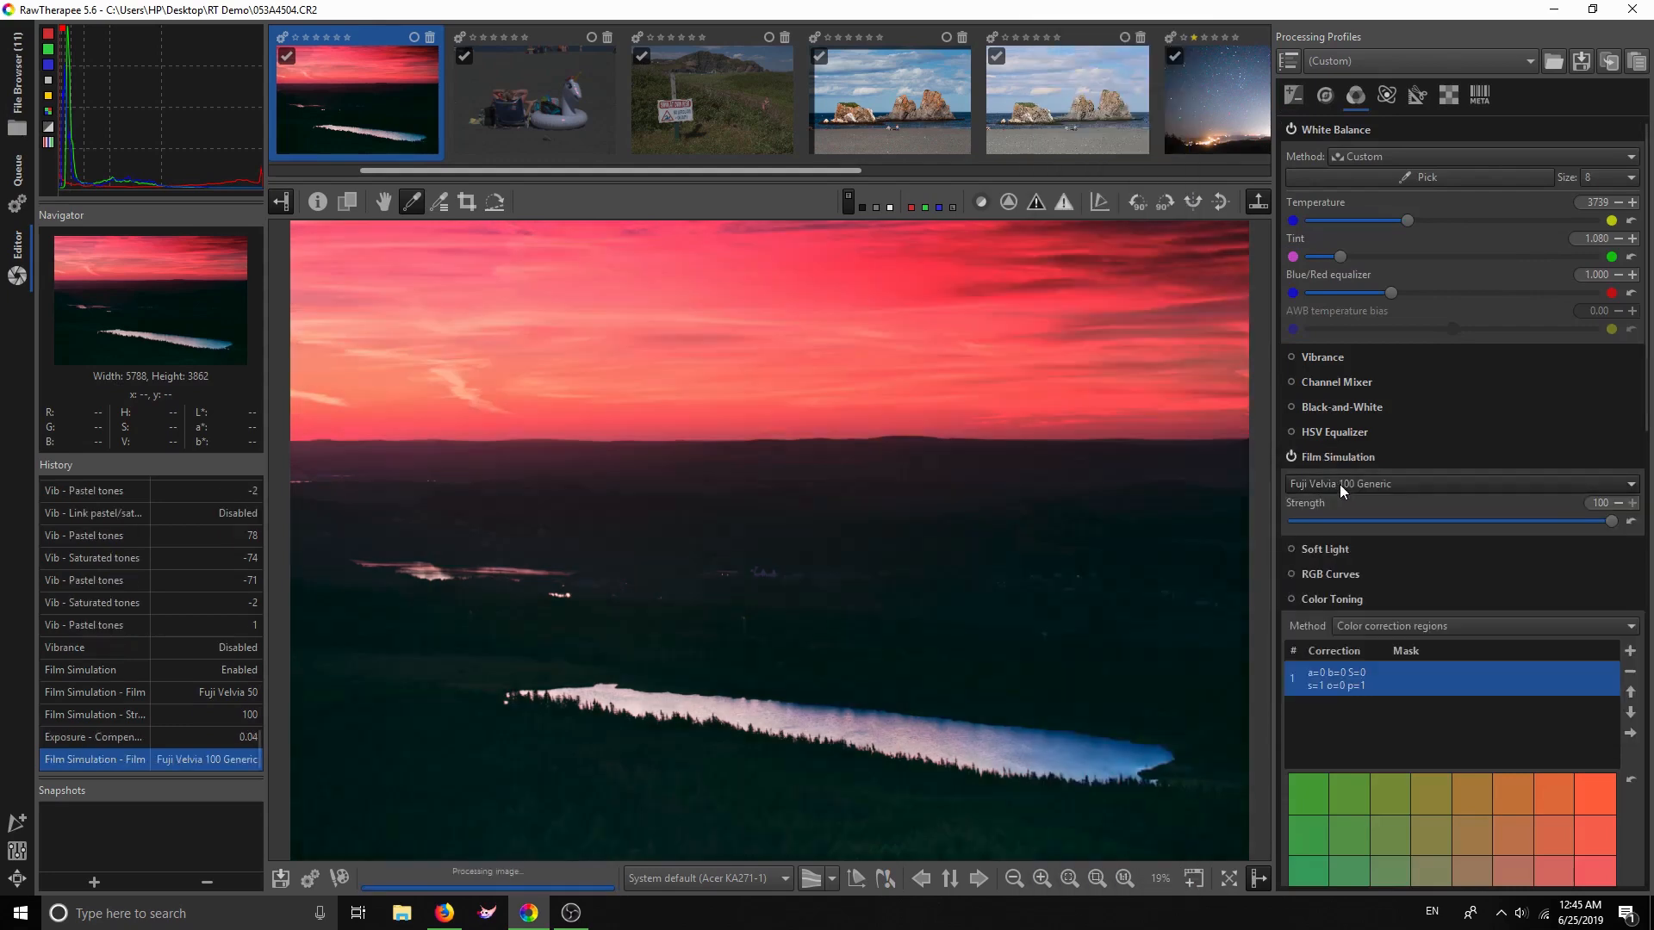
{"action": "left_click", "coordinate": [1340, 484]}
{"action": "mouse_move", "coordinate": [1309, 483]}
{"action": "mouse_move", "coordinate": [1234, 483]}
{"action": "mouse_move", "coordinate": [1242, 549]}
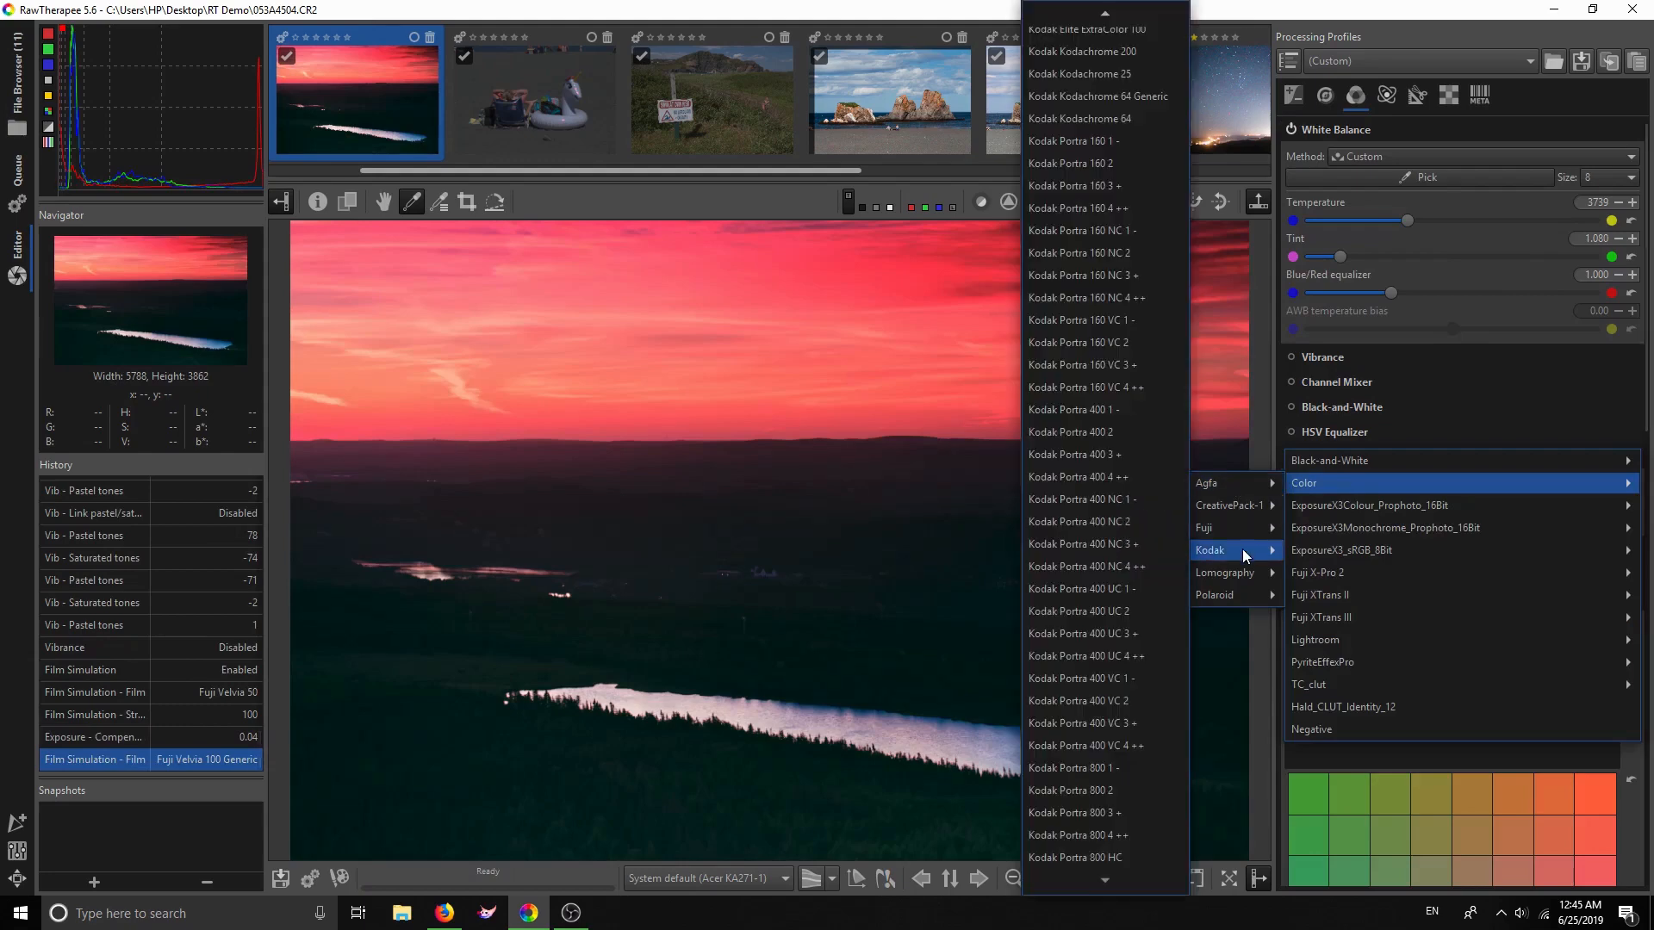
{"action": "scroll", "coordinate": [1105, 343], "scroll_direction": "up", "scroll_amount": 6}
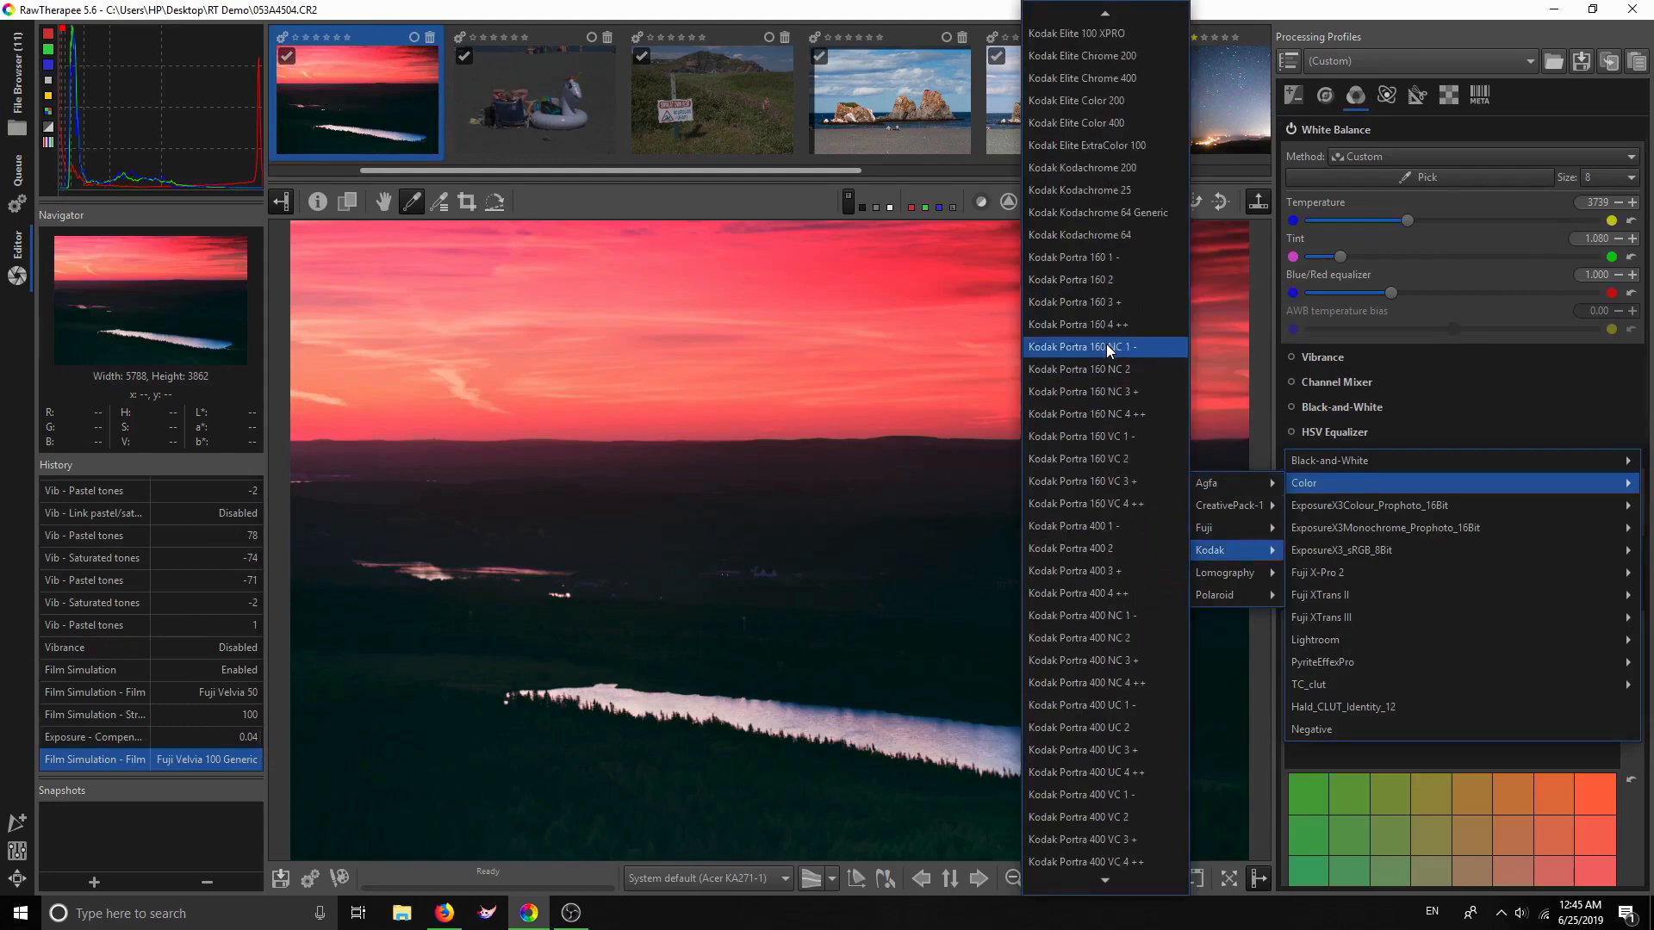
{"action": "left_click", "coordinate": [1111, 236]}
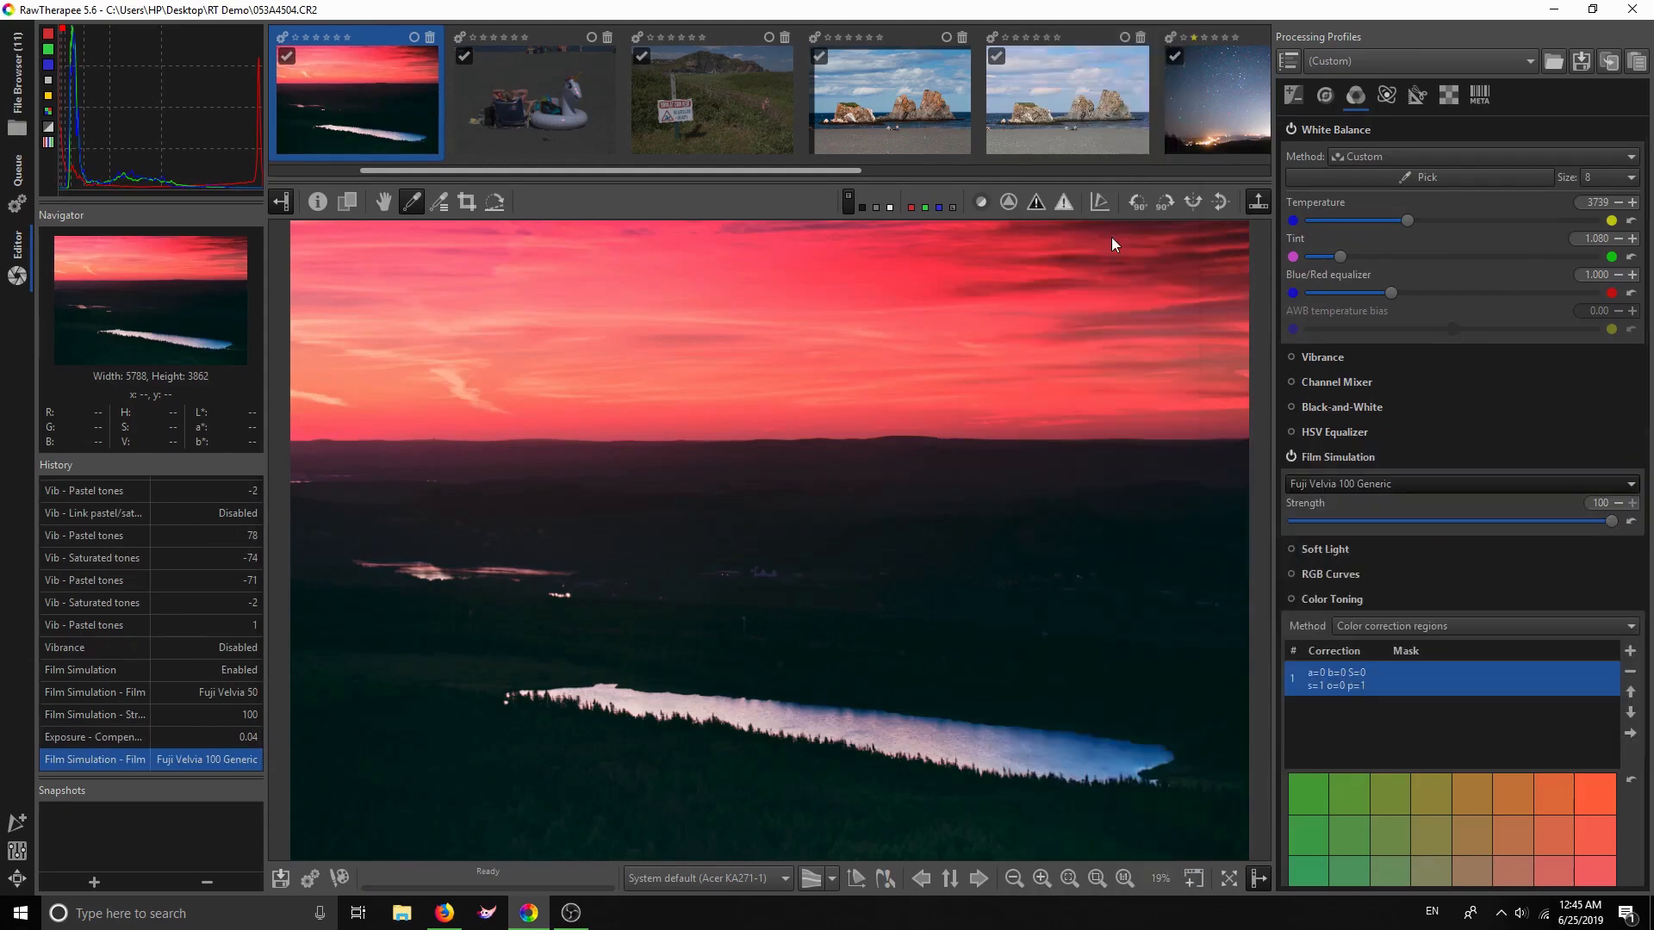
Try the Kodak Portra 400 VC and Portra 400 NC film looks
{"action": "left_click", "coordinate": [1340, 478]}
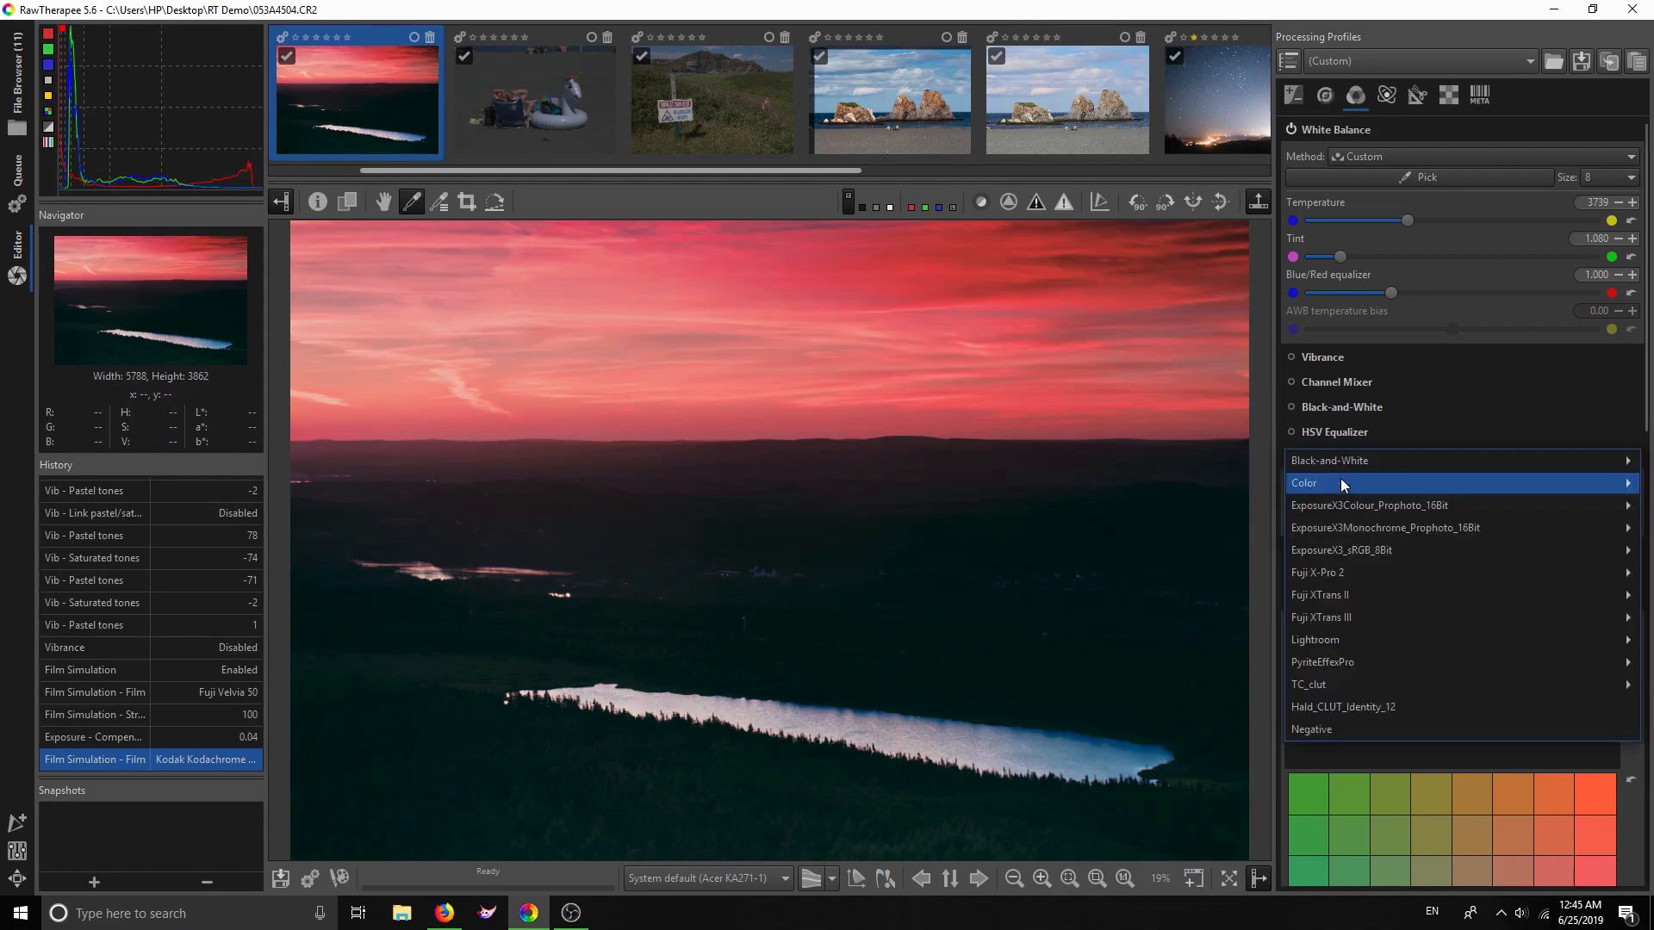
{"action": "mouse_move", "coordinate": [1342, 484]}
{"action": "mouse_move", "coordinate": [1238, 551]}
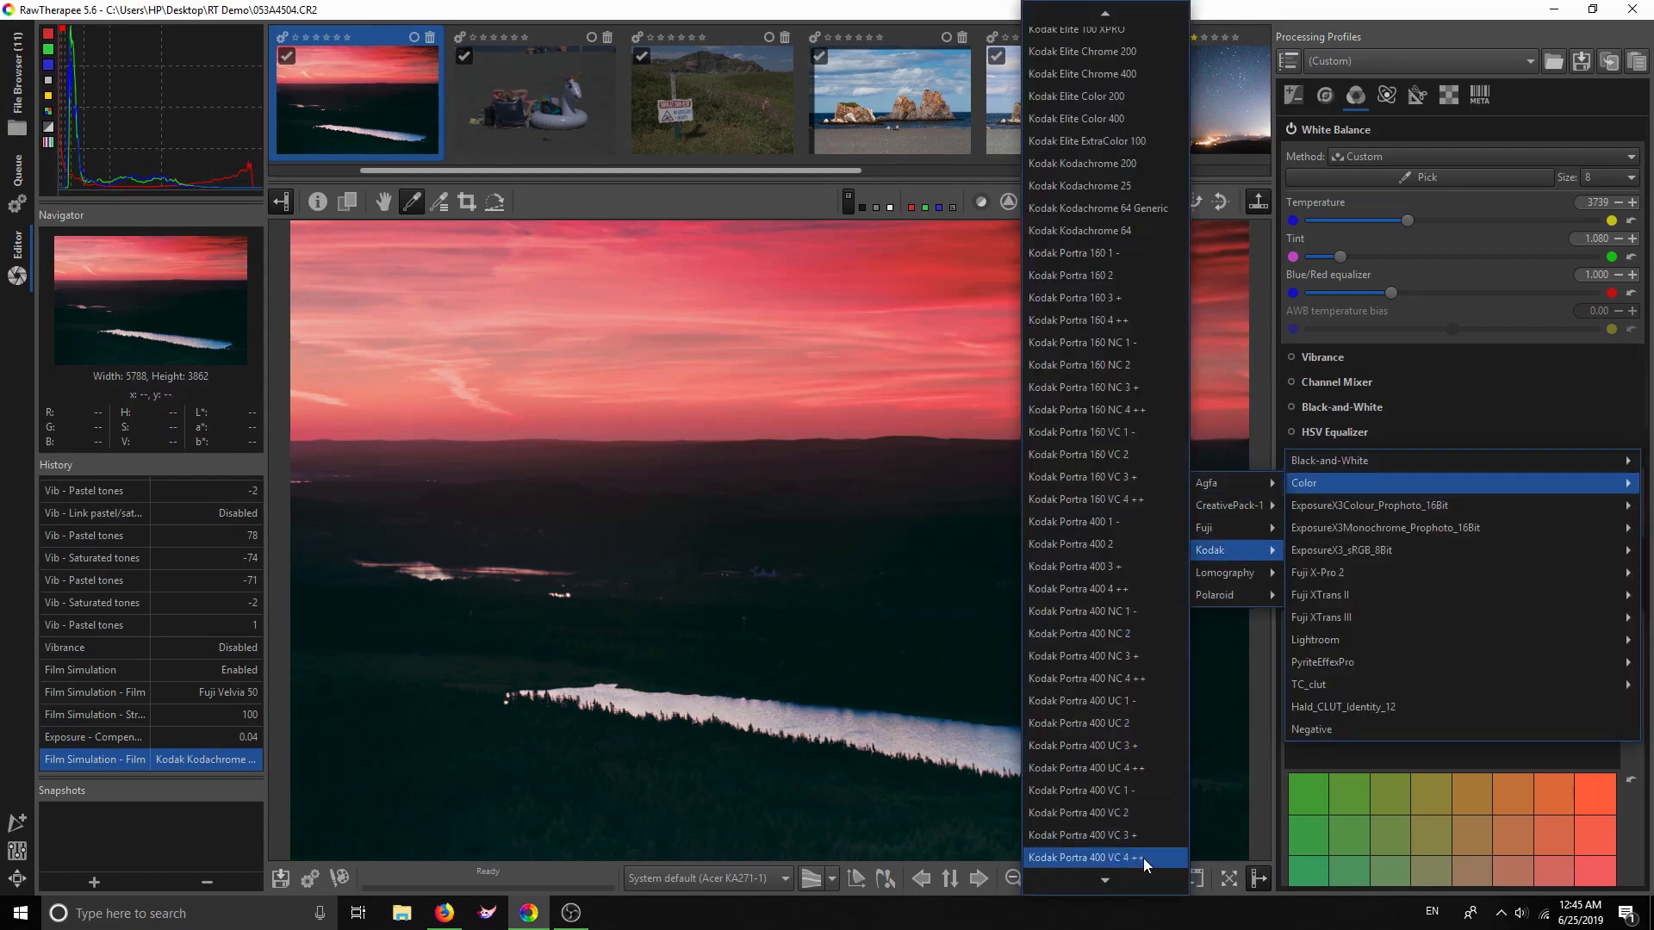
{"action": "key", "text": "Escape"}
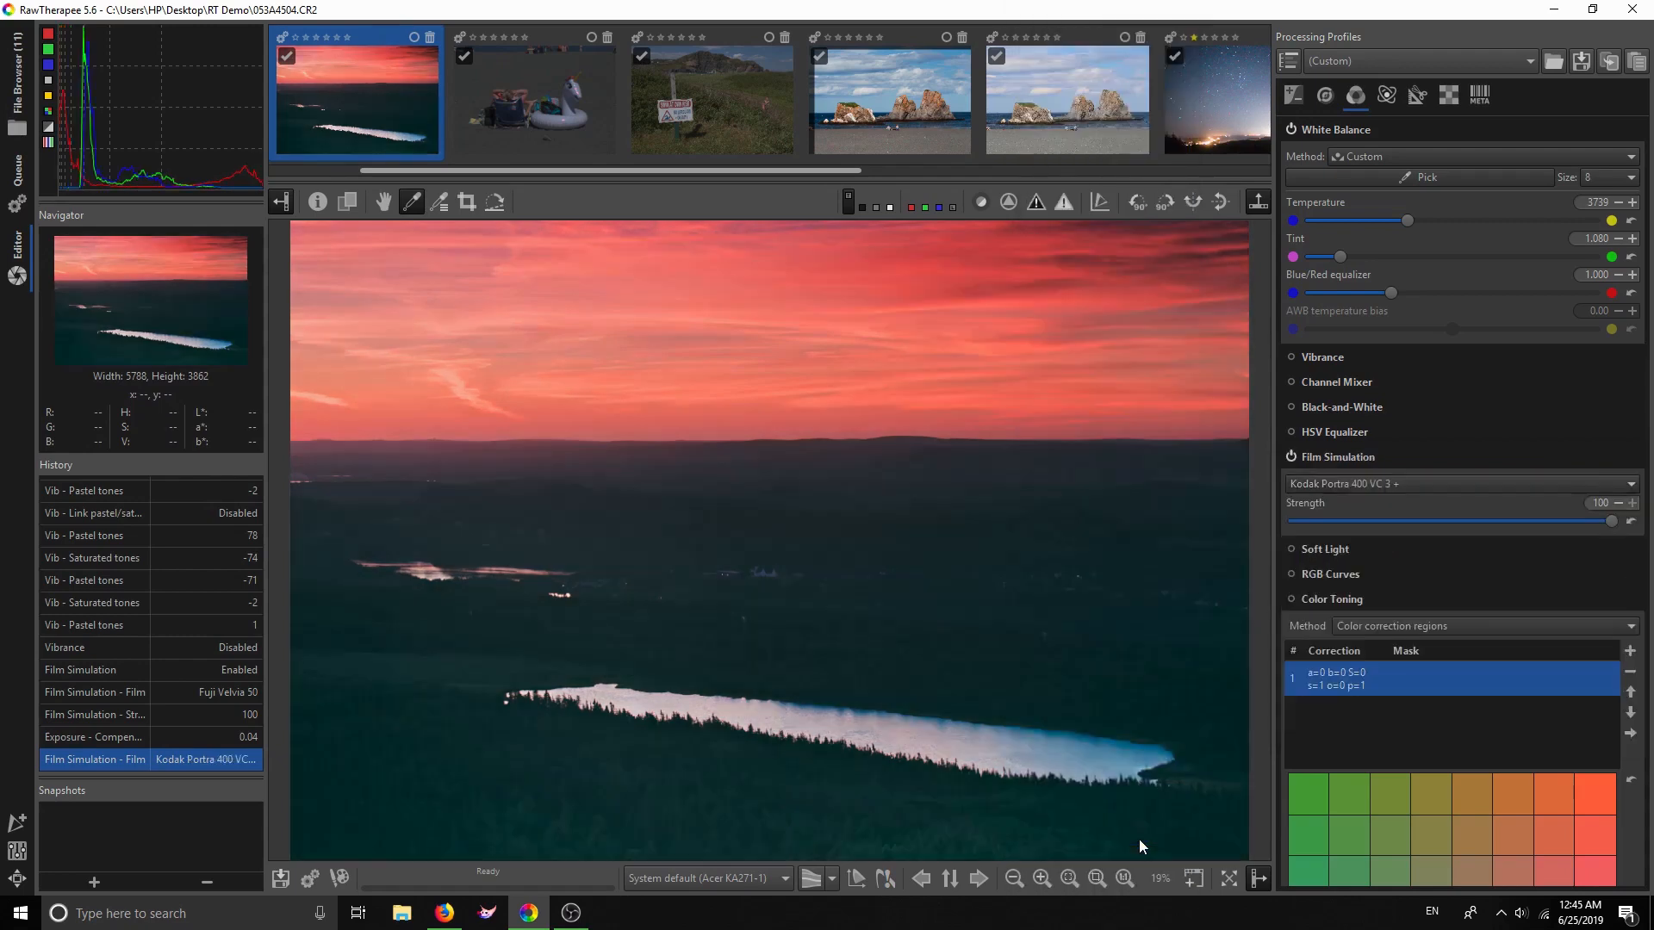
{"action": "left_click", "coordinate": [1341, 487]}
{"action": "mouse_move", "coordinate": [1342, 489]}
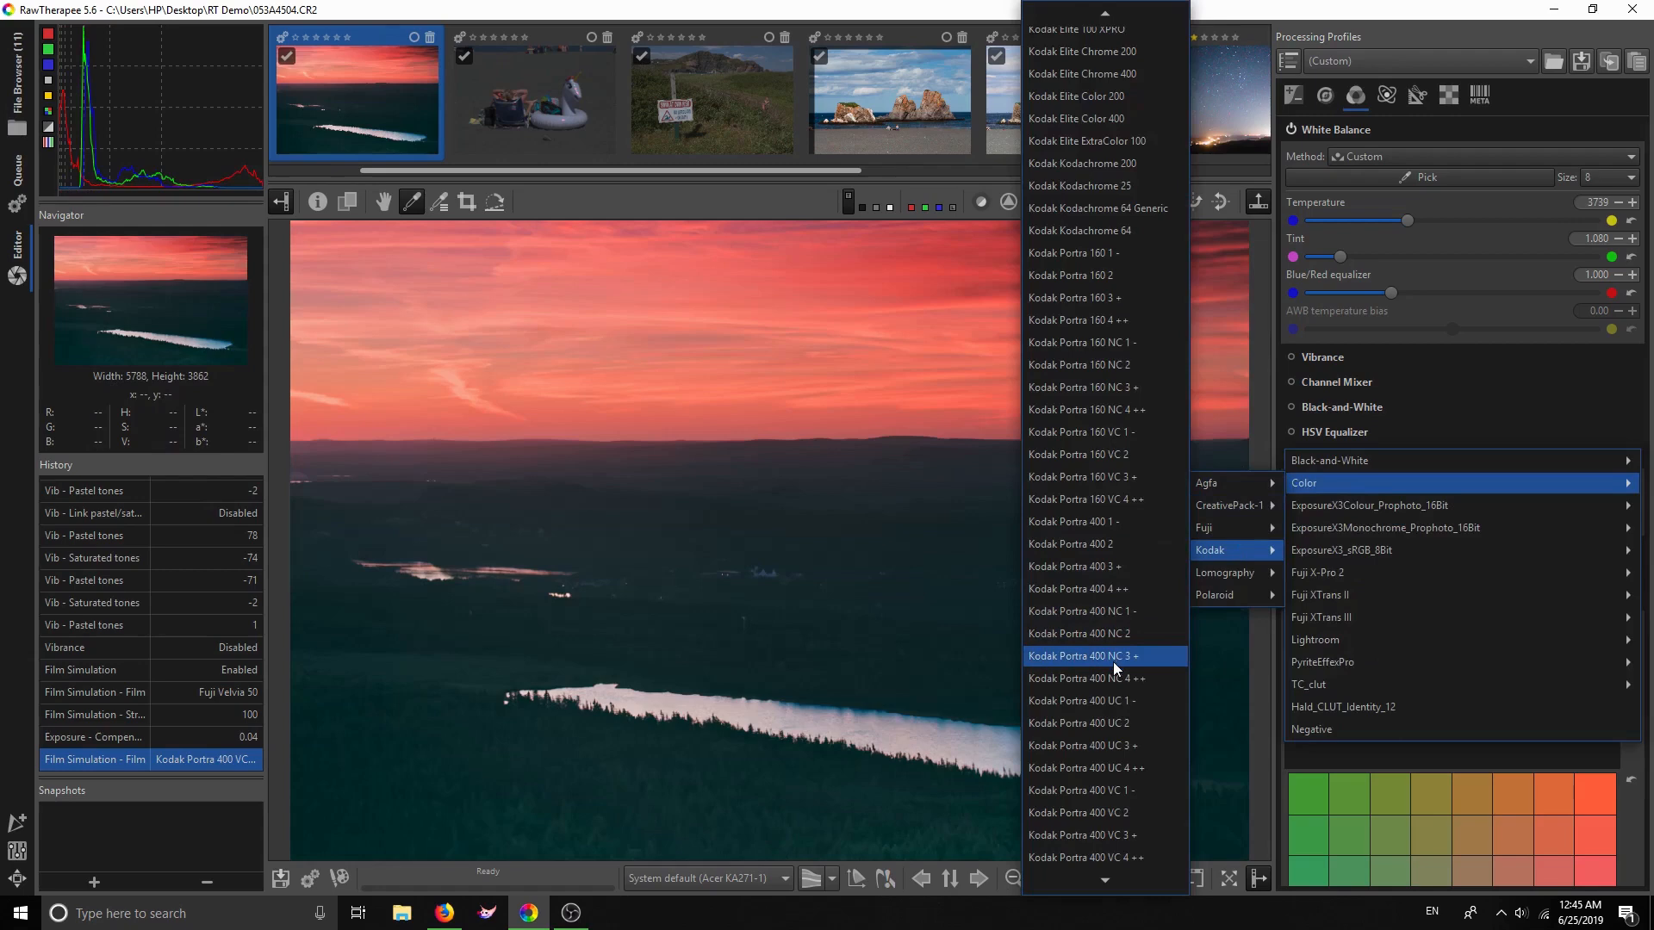
{"action": "left_click", "coordinate": [1112, 661]}
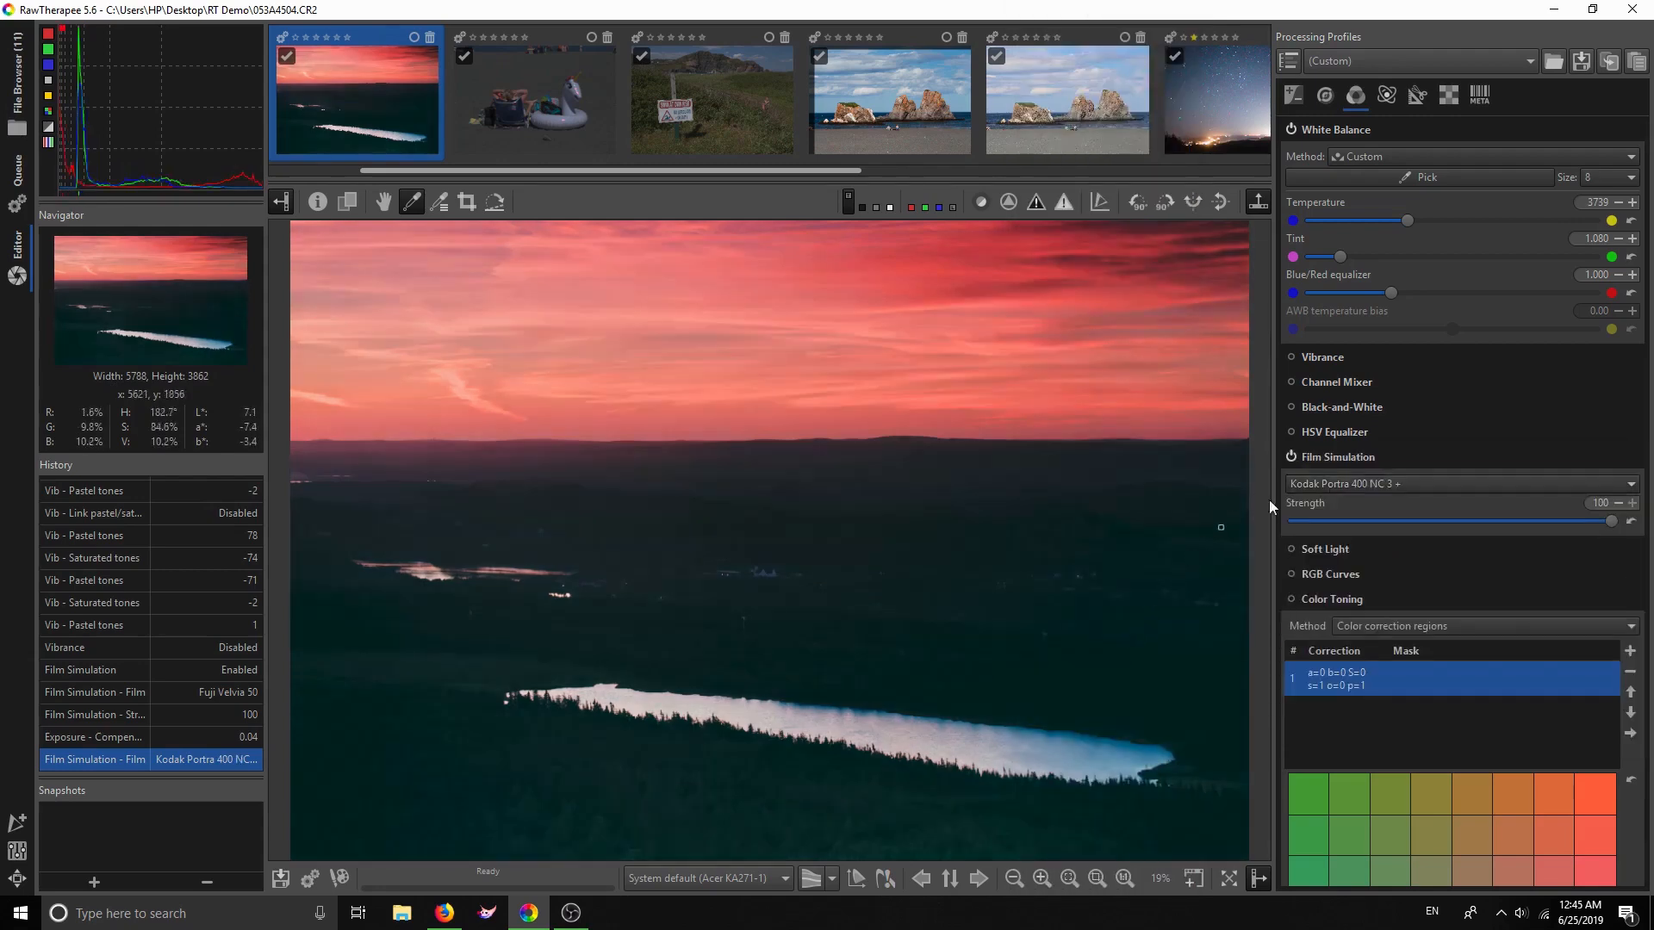
Settle on the Color > Fuji > Fuji Astia 100 Generic film look
{"action": "left_click", "coordinate": [1347, 480]}
{"action": "mouse_move", "coordinate": [1316, 481]}
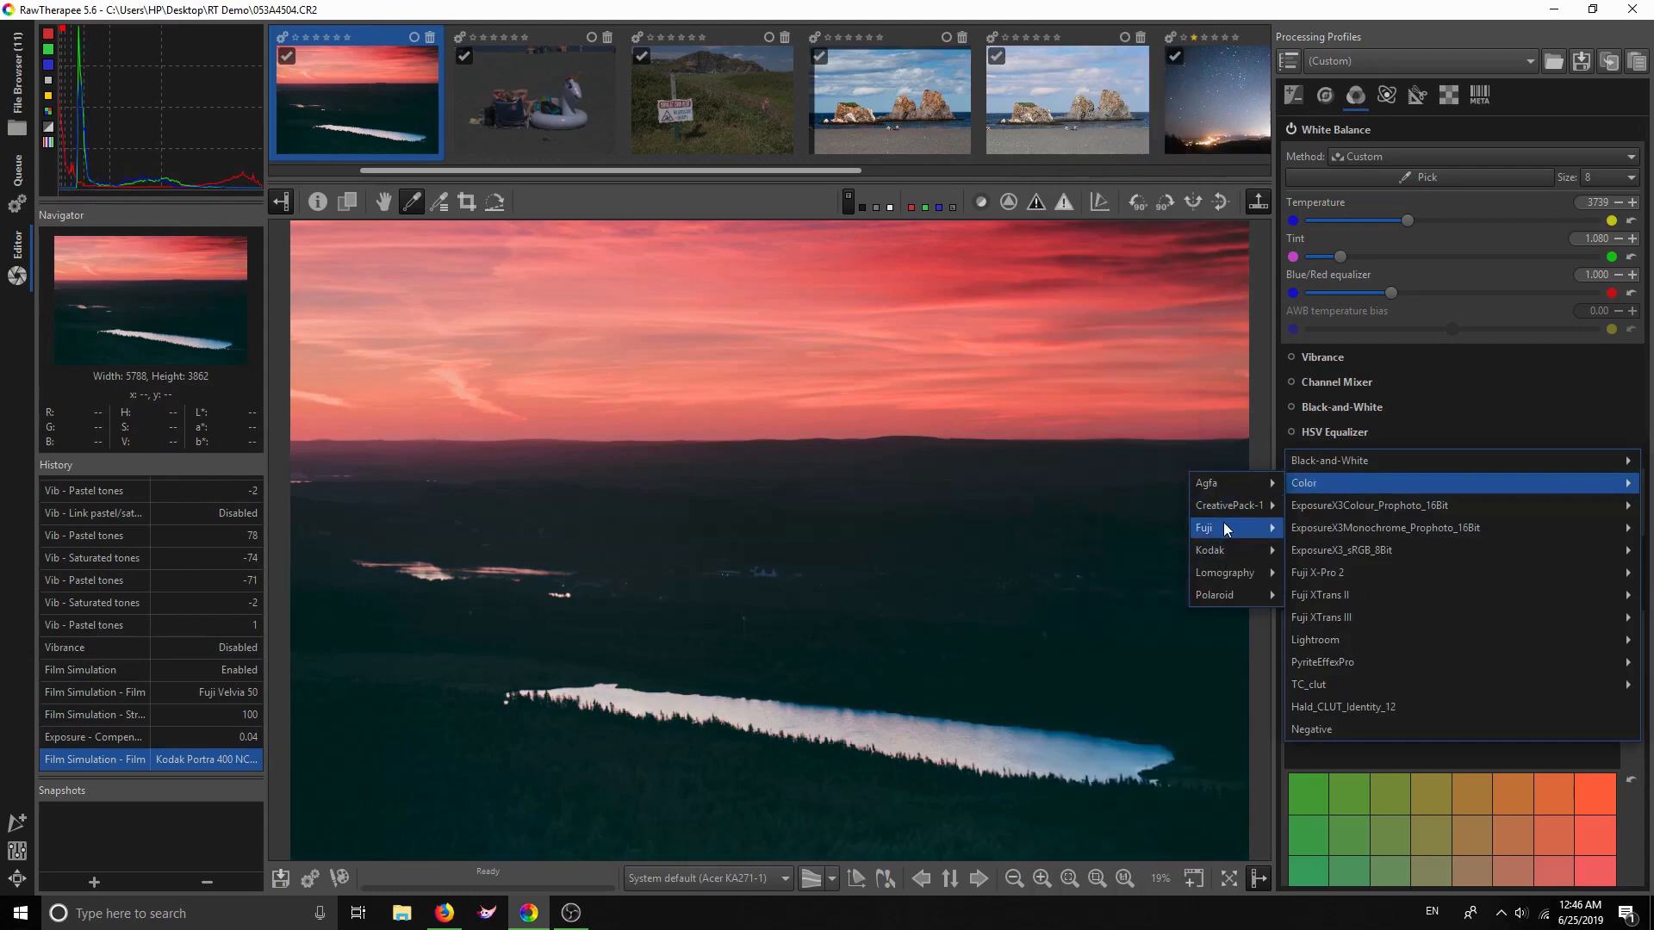
{"action": "mouse_move", "coordinate": [1217, 531]}
{"action": "scroll", "coordinate": [1089, 415], "scroll_direction": "up", "scroll_amount": 5}
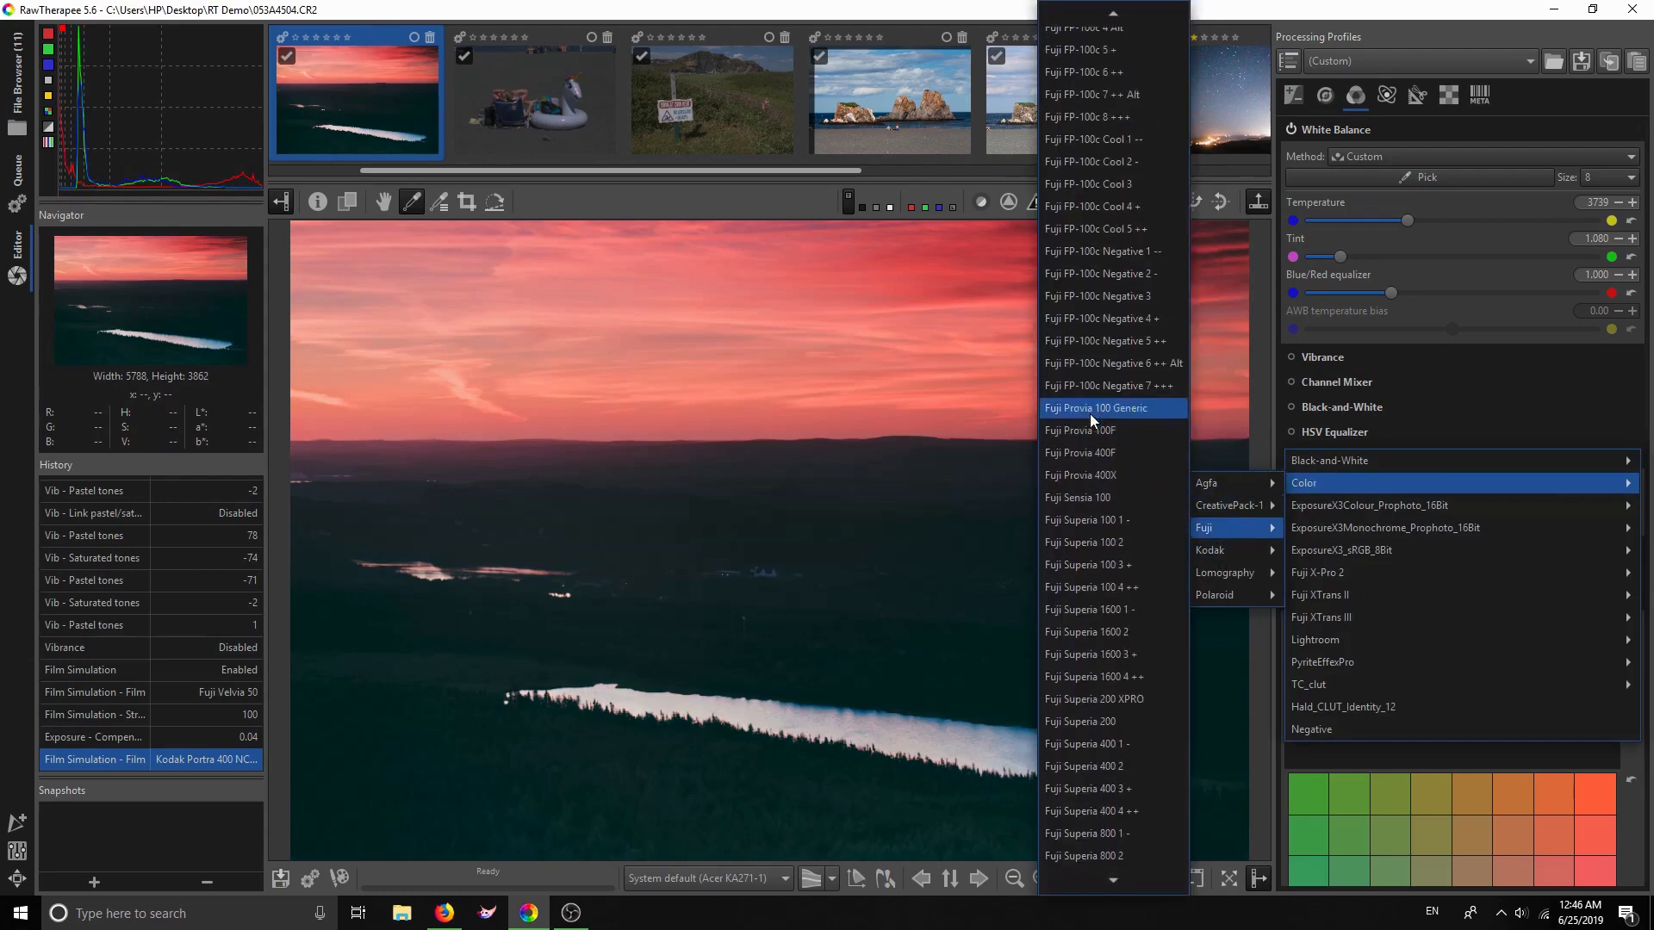
{"action": "scroll", "coordinate": [1089, 413], "scroll_direction": "up", "scroll_amount": 6}
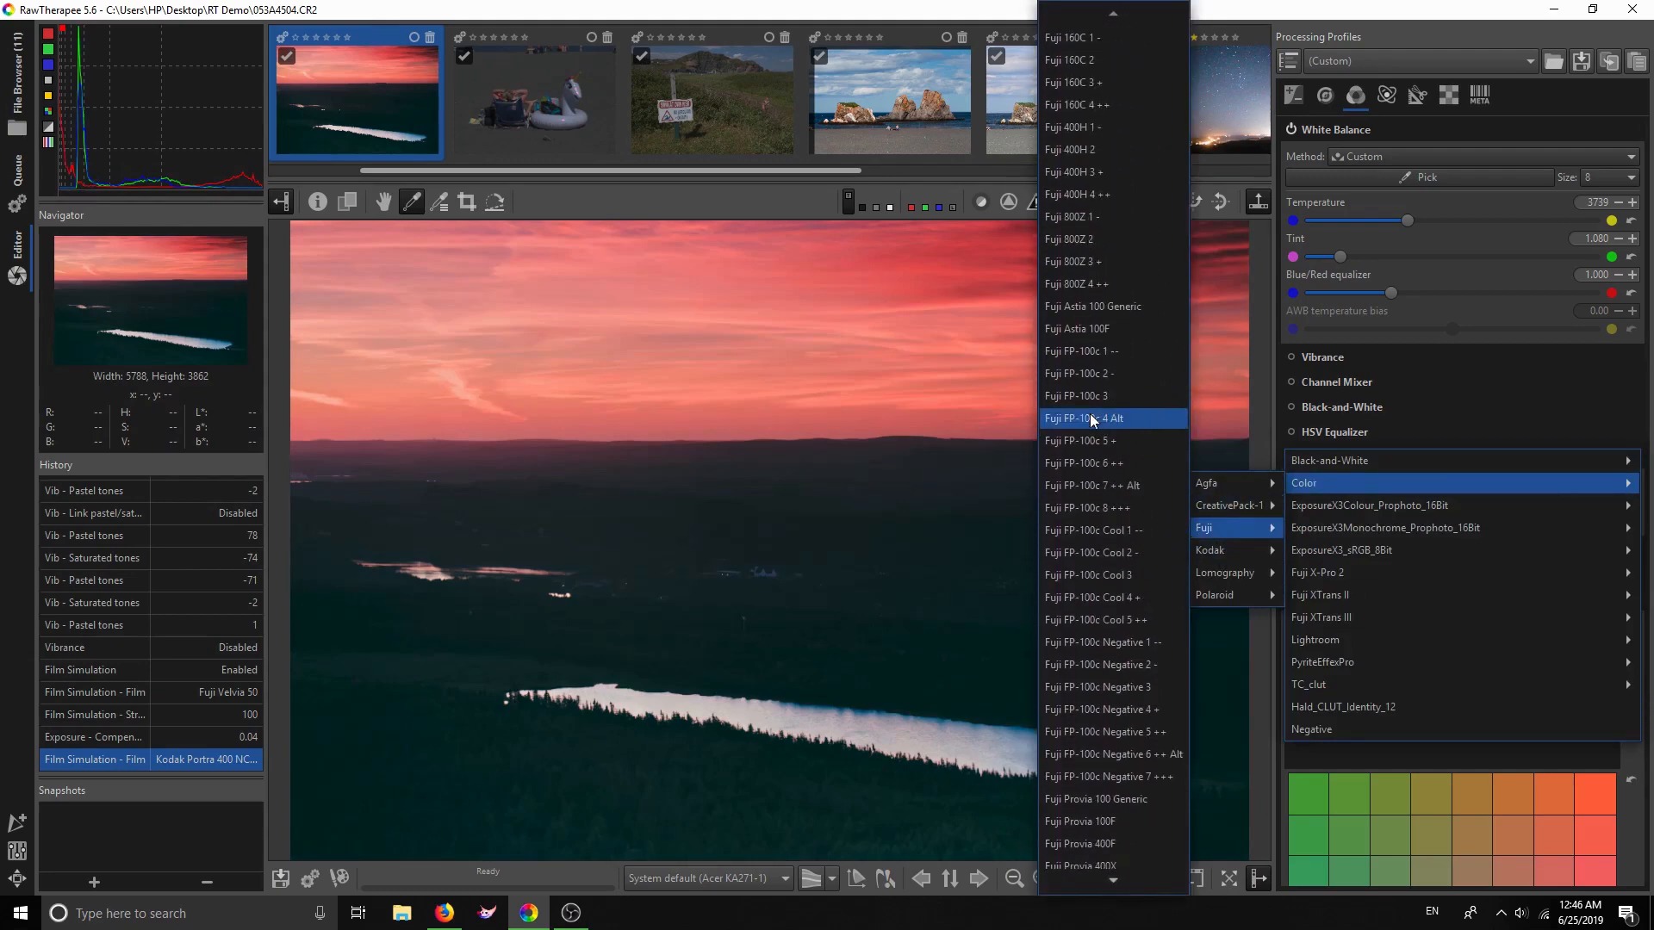
{"action": "left_click", "coordinate": [1110, 329]}
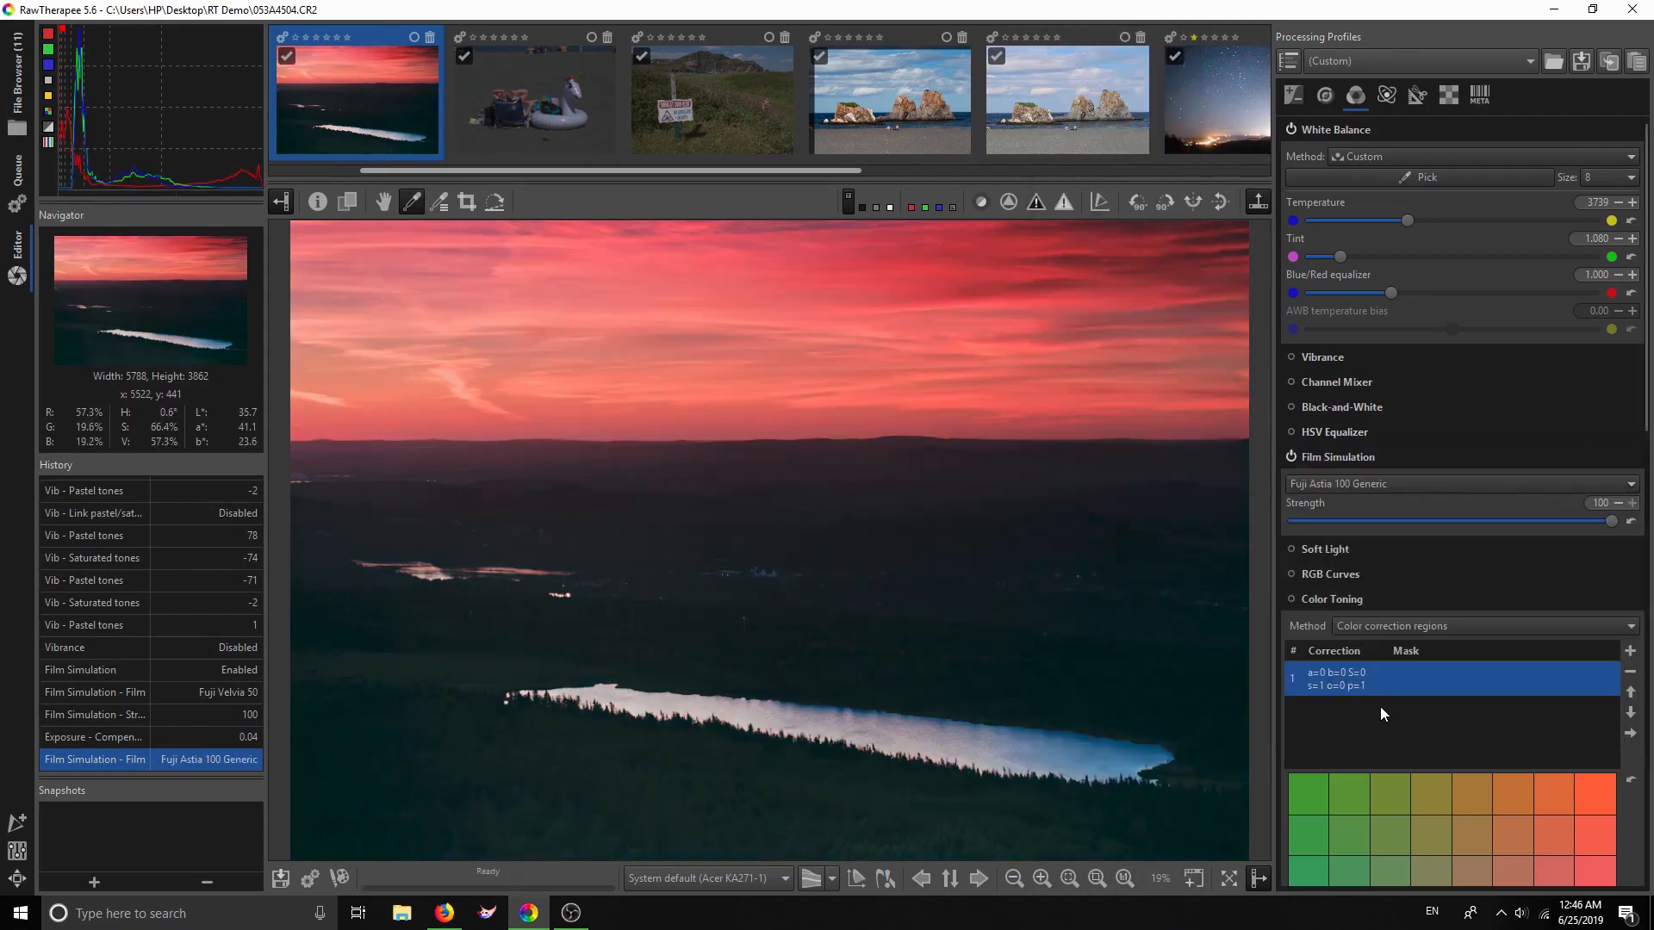
{"action": "scroll", "coordinate": [1404, 607], "scroll_direction": "down", "scroll_amount": 2}
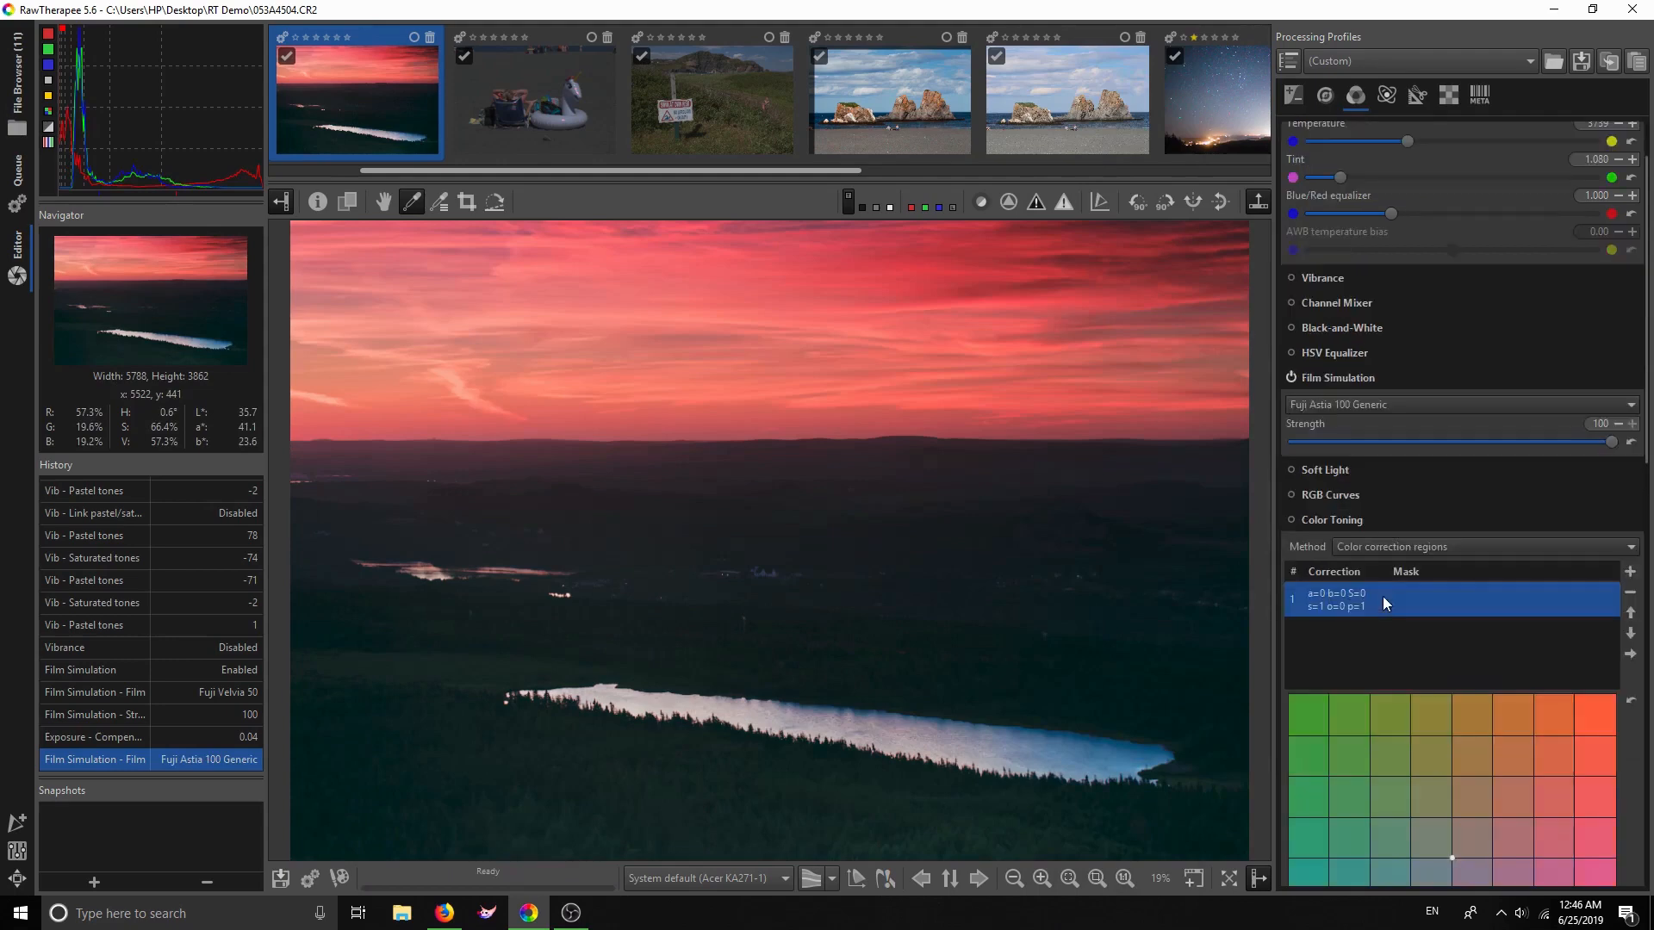
{"action": "scroll", "coordinate": [1357, 480], "scroll_direction": "down", "scroll_amount": 4}
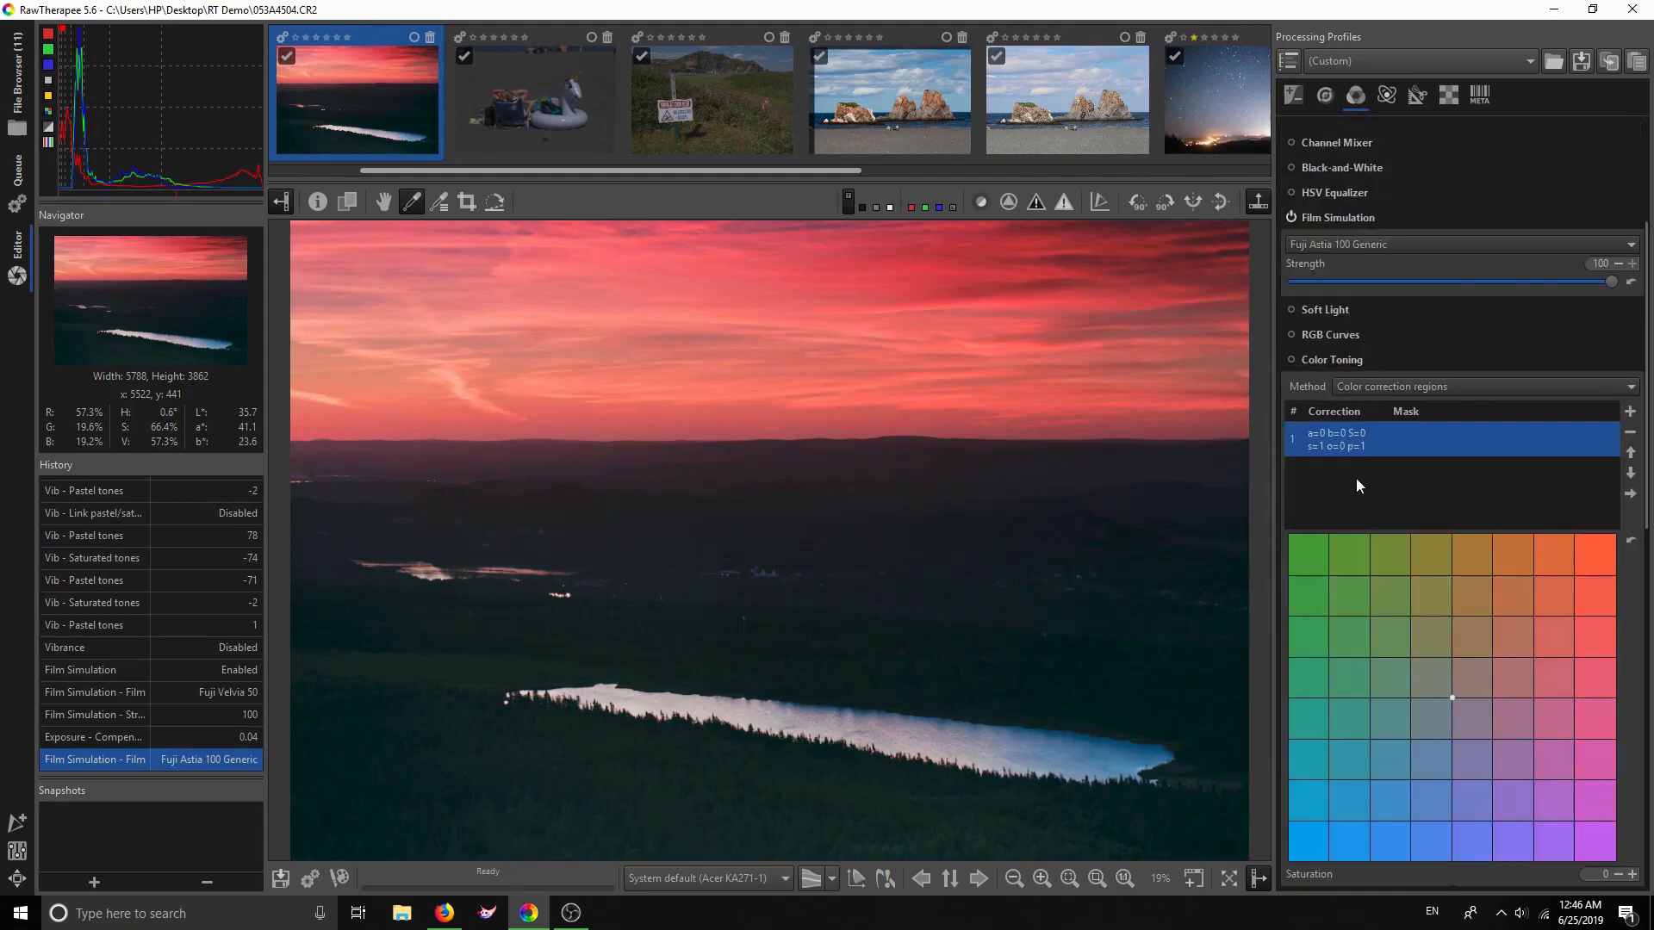
Expand and enable Soft Light, comparing the photo with it off and on
{"action": "left_click", "coordinate": [1332, 310]}
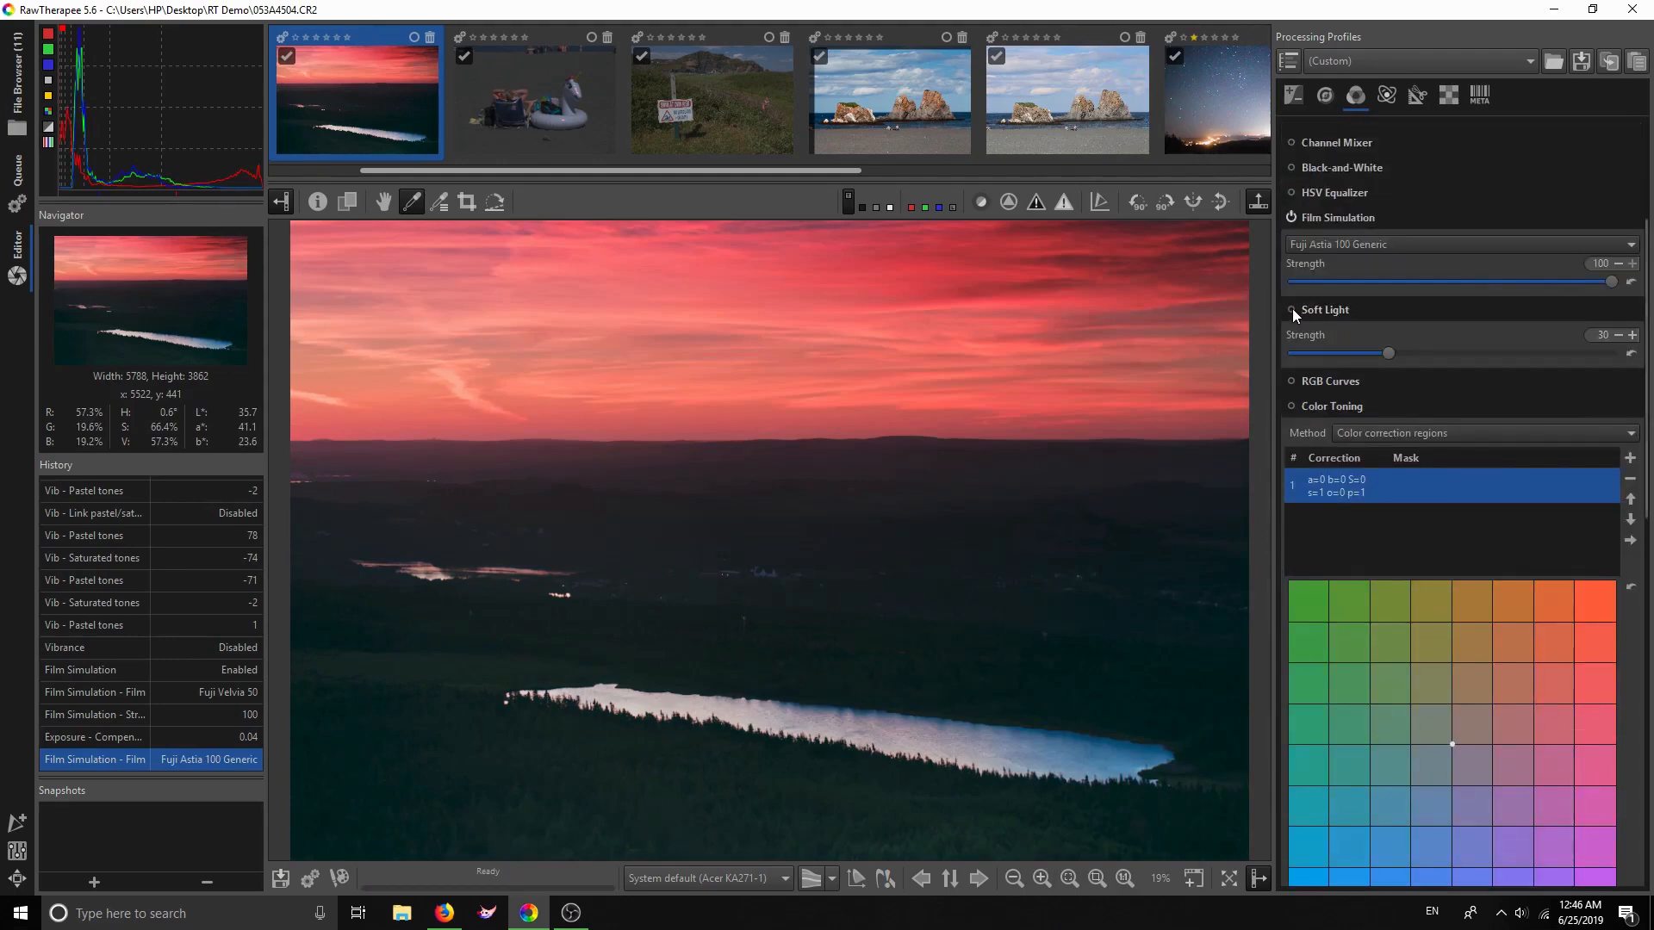
{"action": "left_click", "coordinate": [1292, 309]}
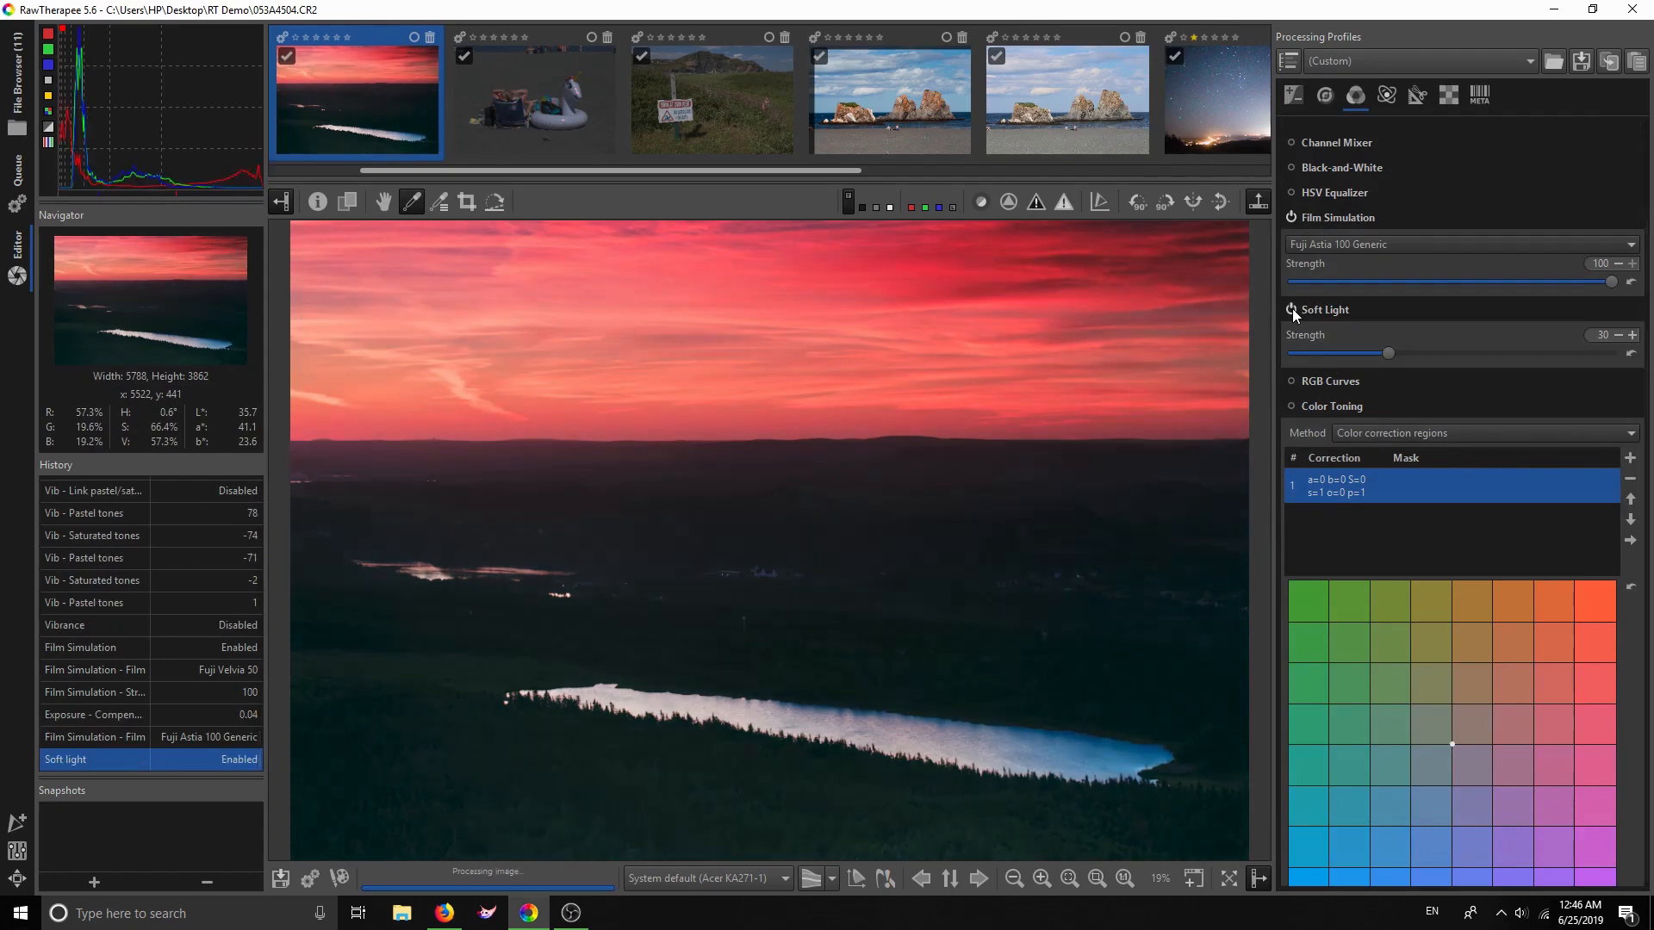
{"action": "left_click", "coordinate": [1292, 309]}
{"action": "left_click", "coordinate": [1292, 309]}
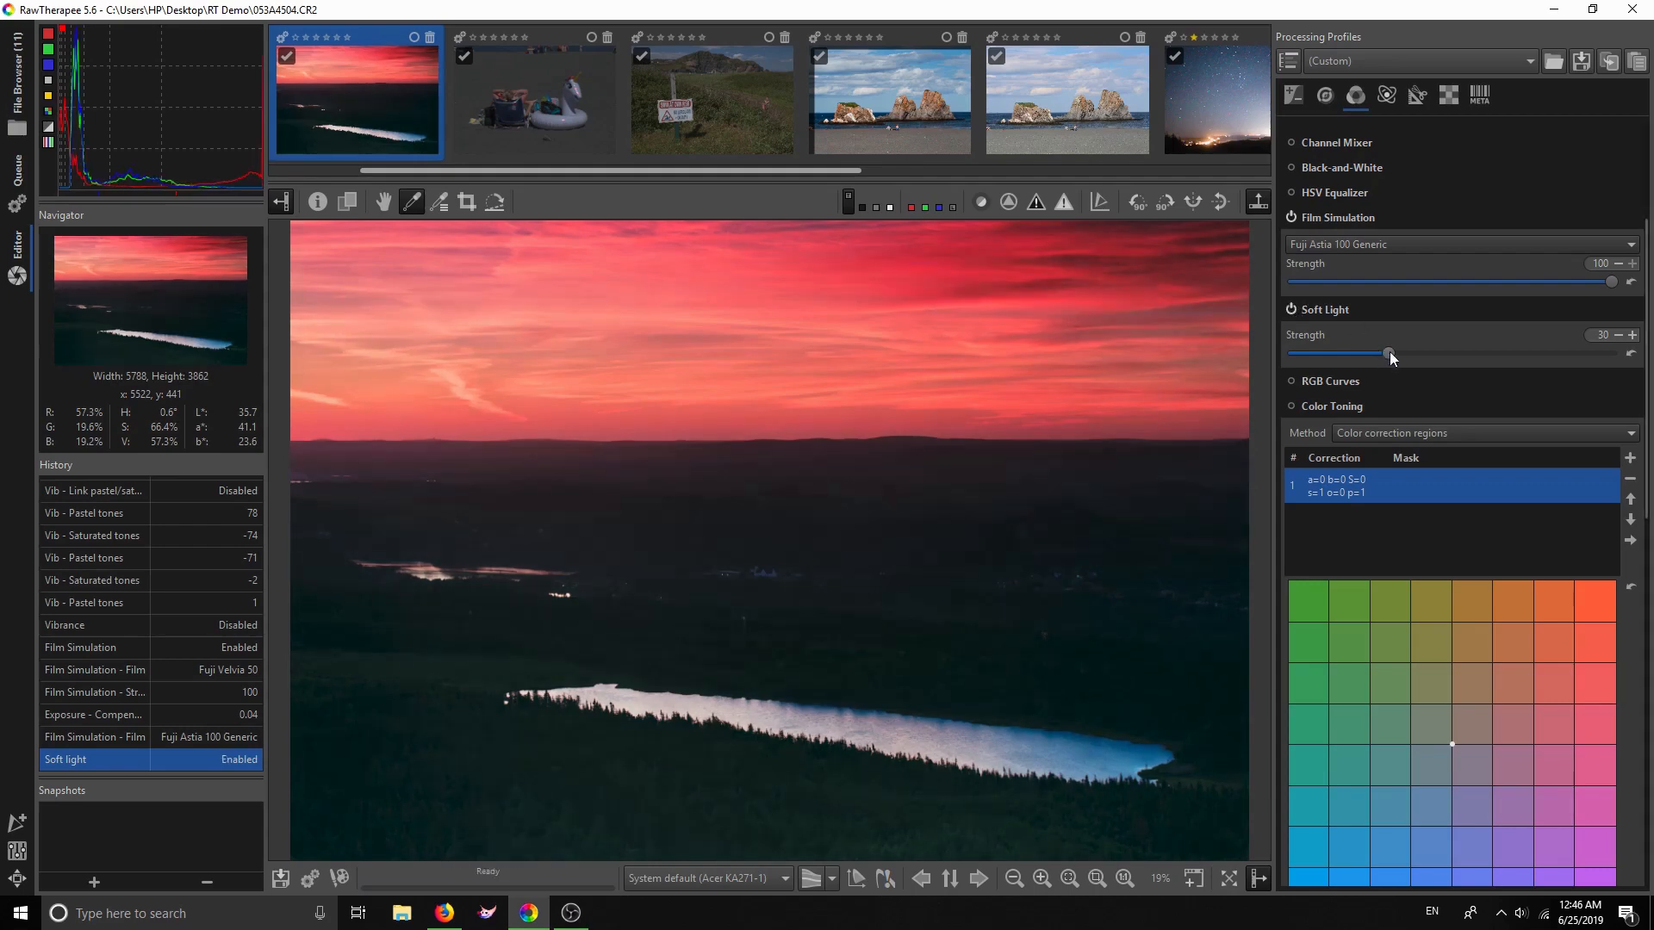
Reduce Soft Light strength to 9, compare it on and off, and peek at RGB Curves
{"action": "left_click_drag", "start_coordinate": [1362, 358], "coordinate": [1325, 359]}
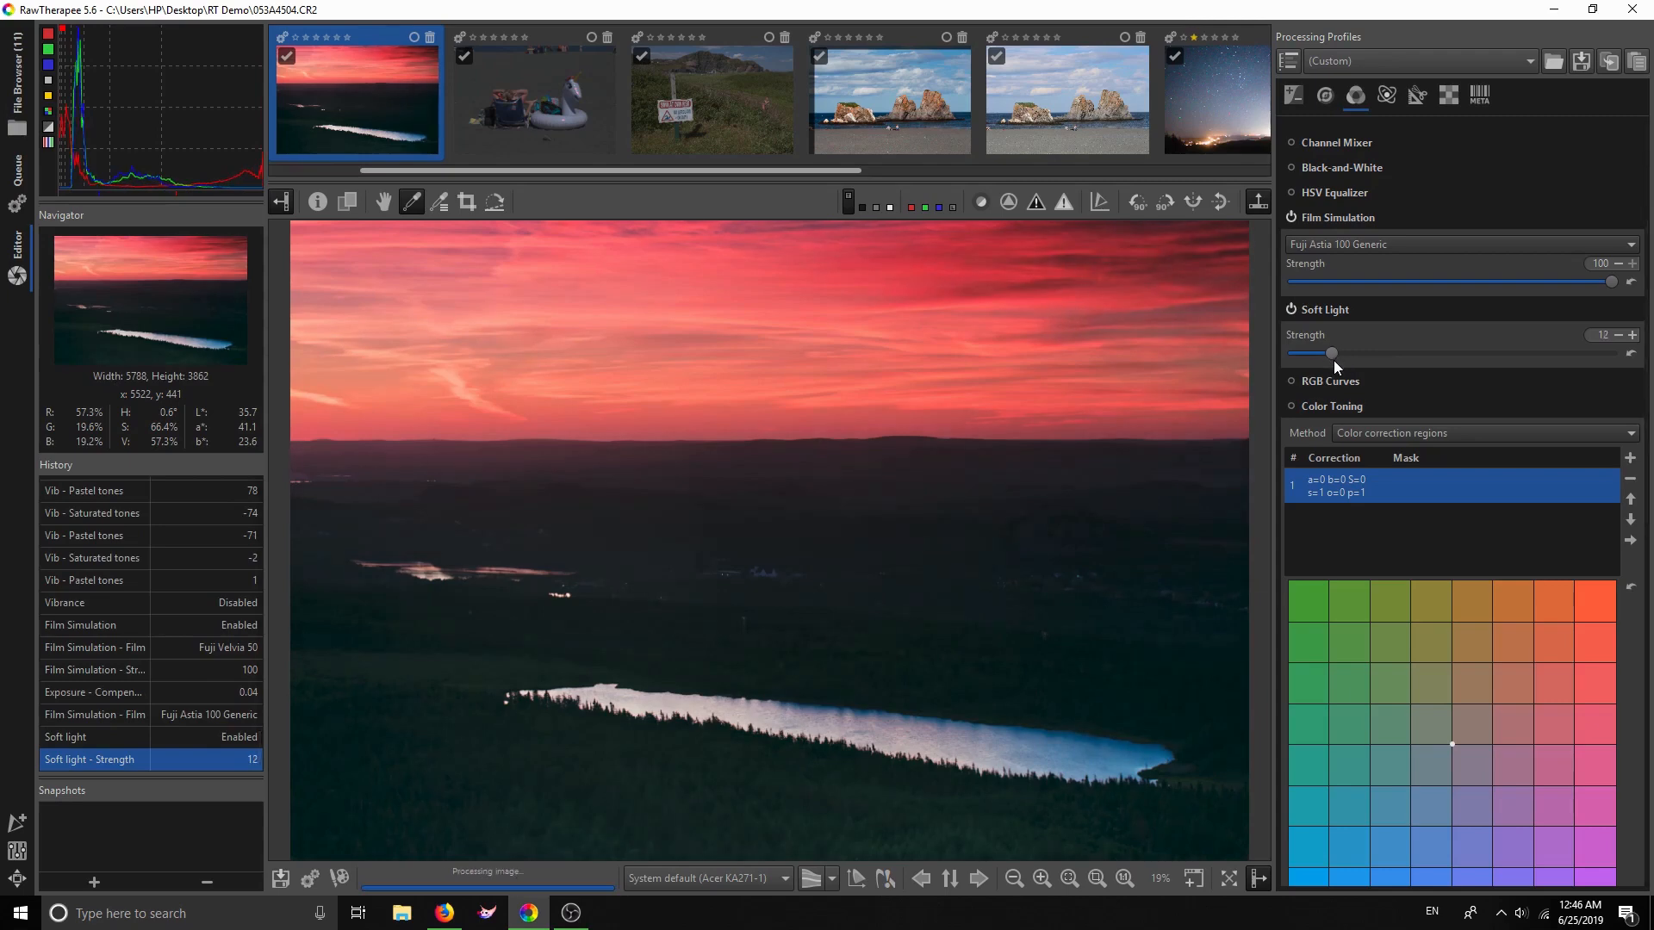
{"action": "left_click_drag", "start_coordinate": [1326, 359], "coordinate": [1329, 359]}
{"action": "left_click", "coordinate": [1291, 311]}
{"action": "left_click", "coordinate": [1291, 311]}
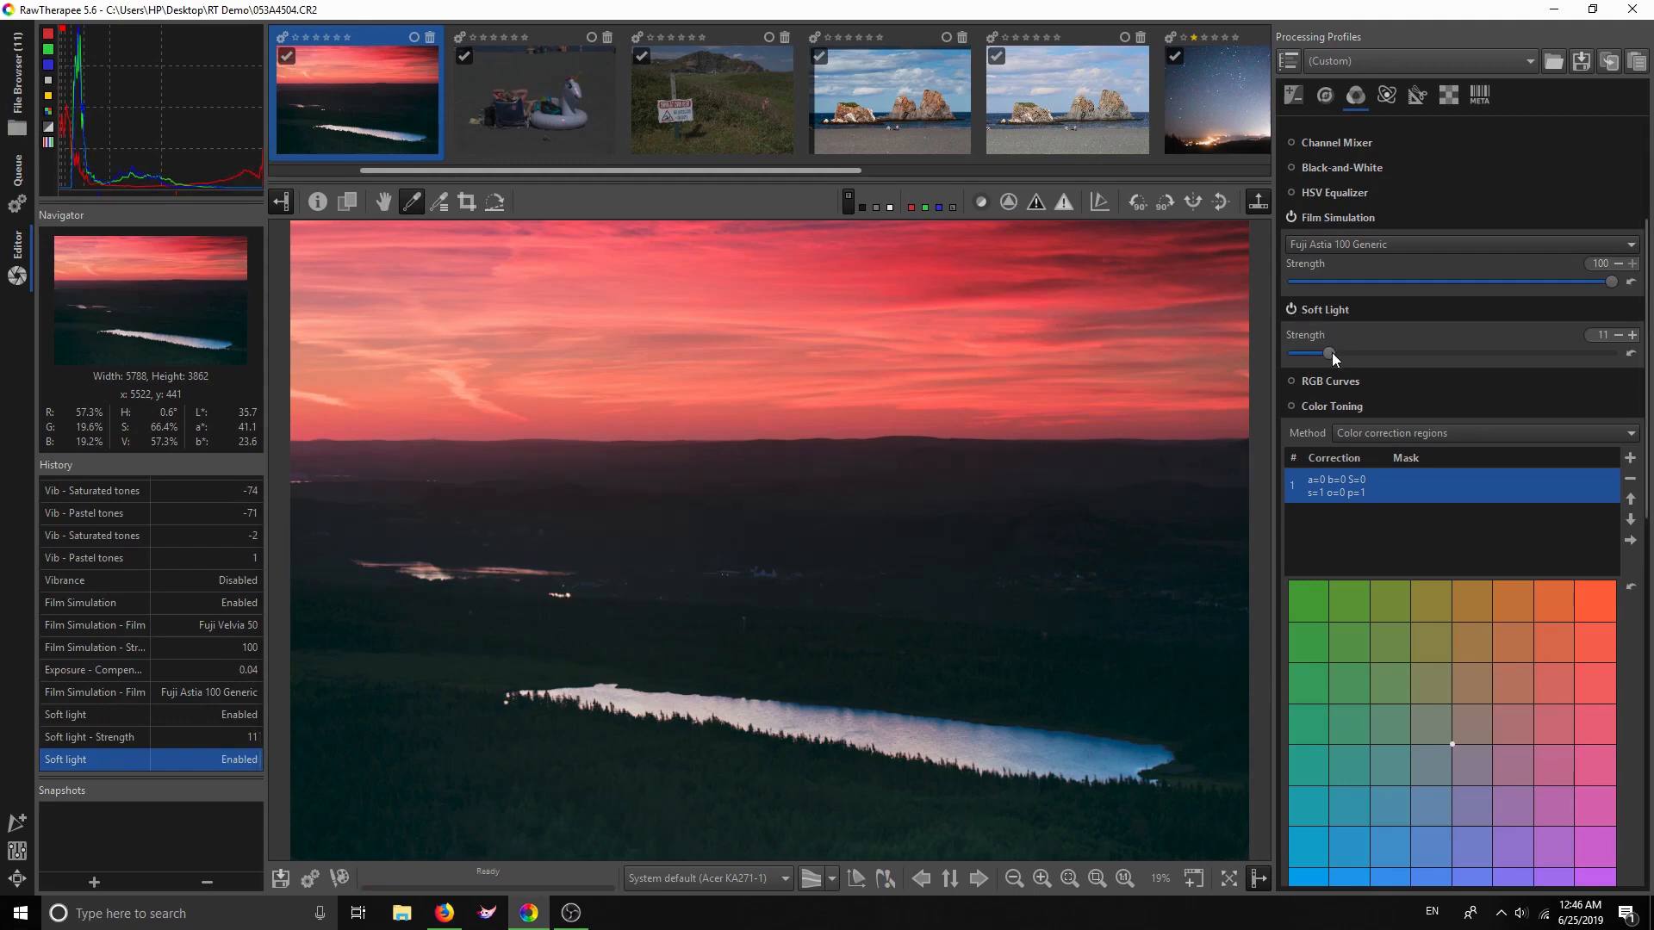
{"action": "left_click", "coordinate": [1335, 381]}
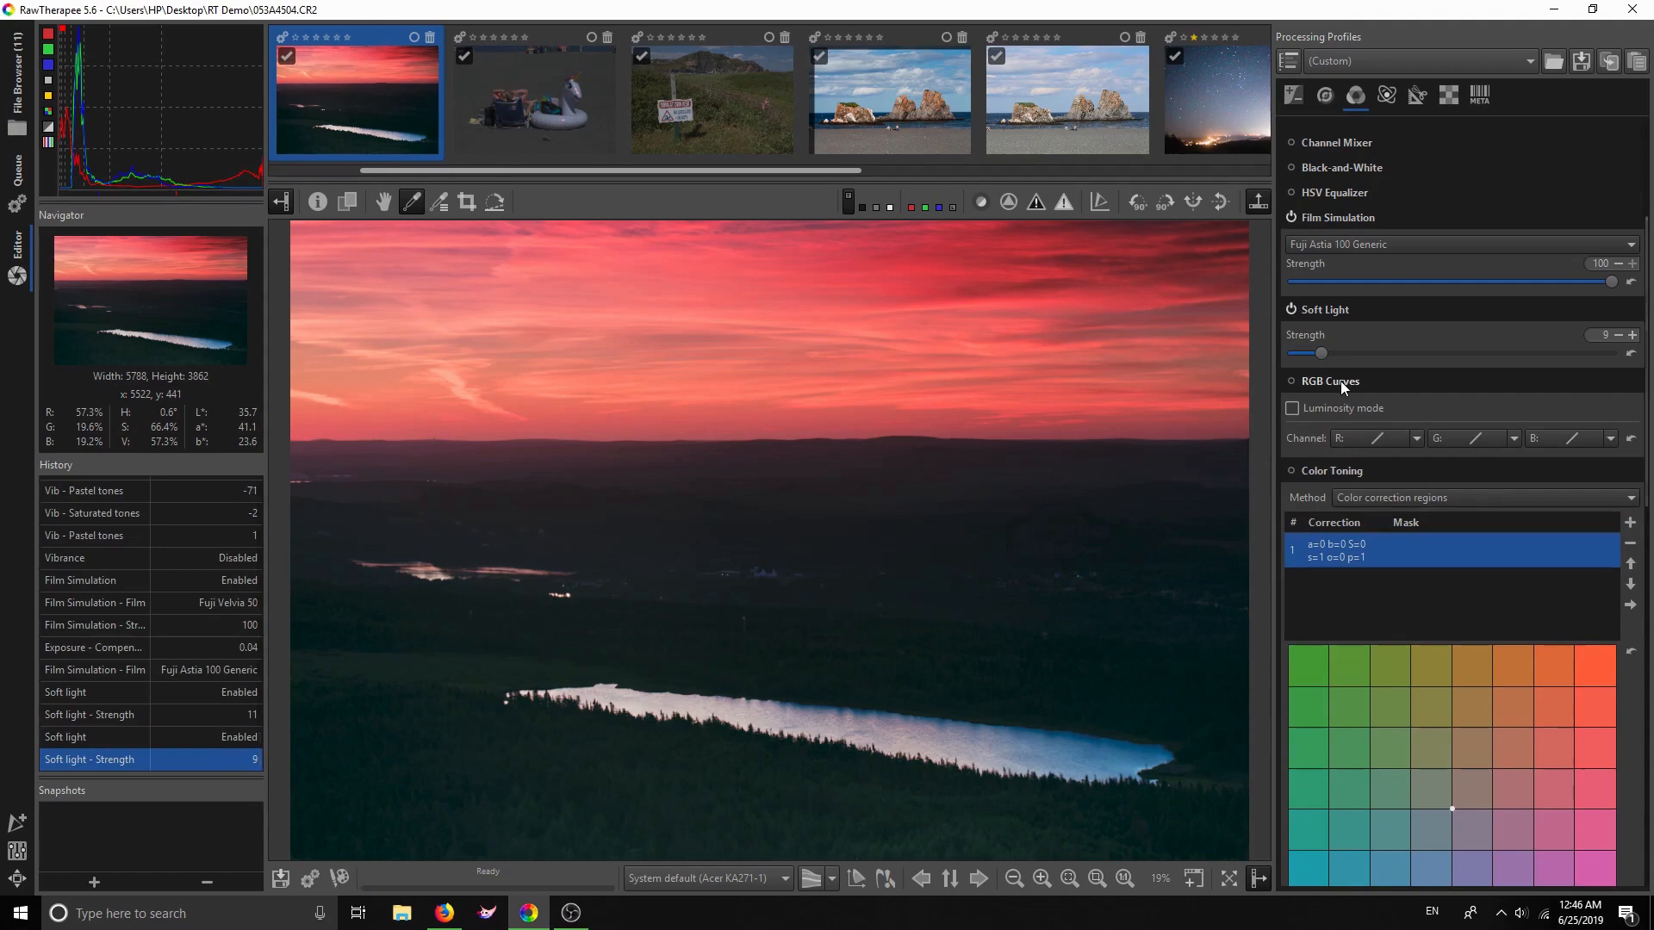
{"action": "left_click", "coordinate": [1340, 381]}
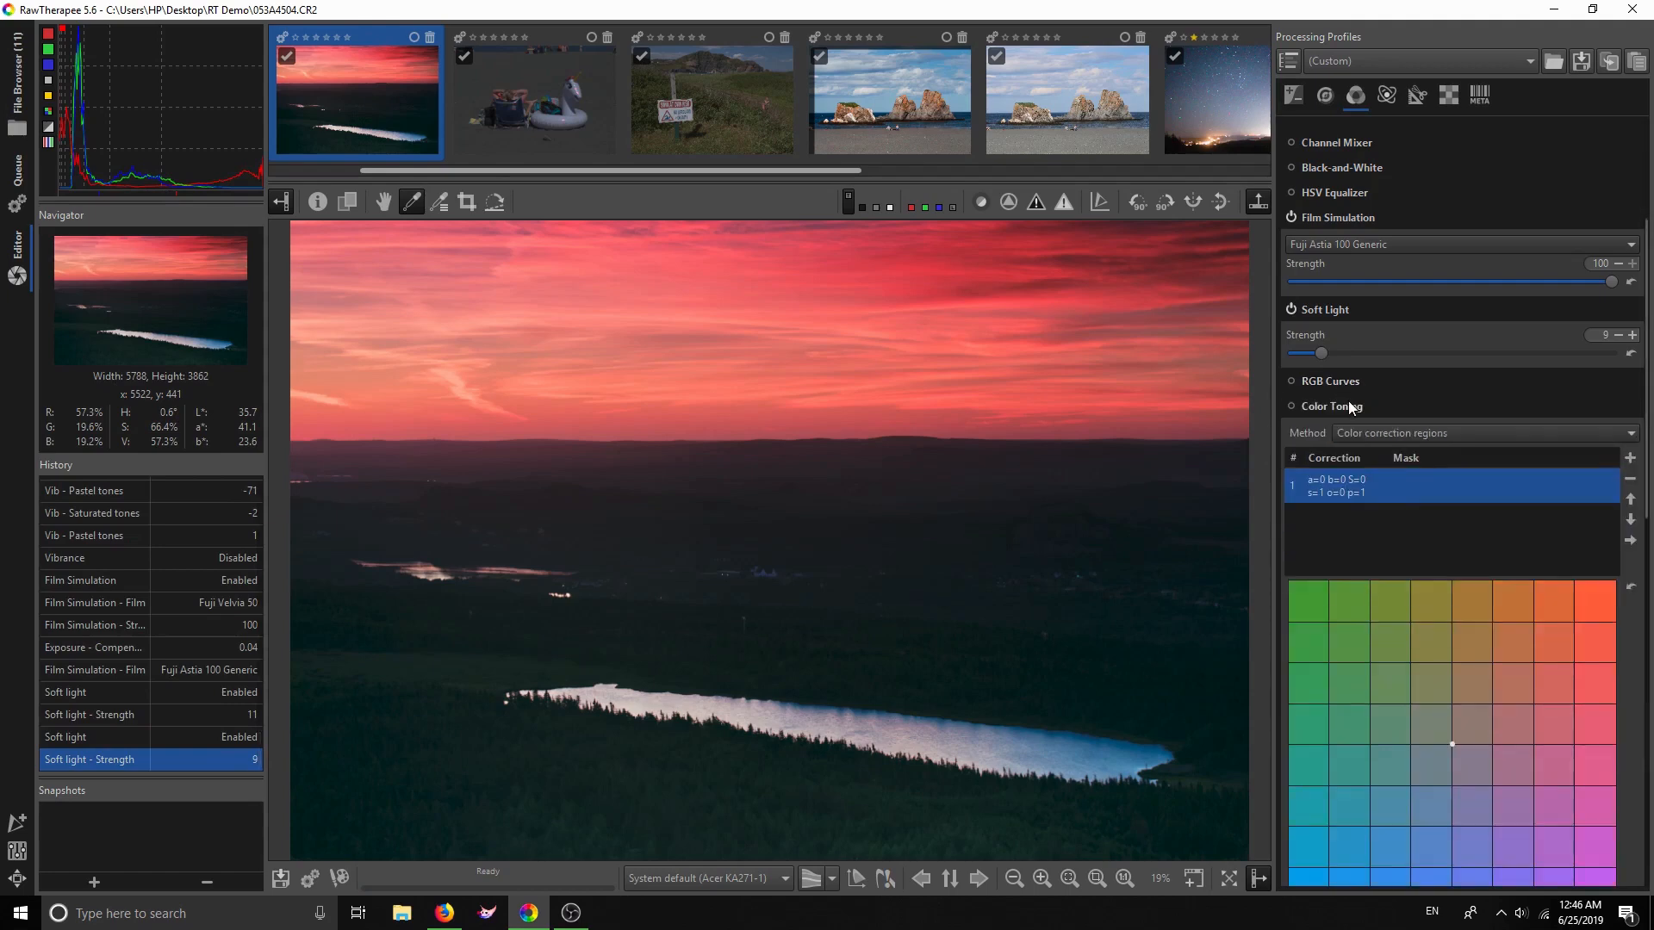
Enable Color Toning with the L*a*b* color correction grid and tint highlights yellow-green
{"action": "scroll", "coordinate": [1347, 401], "scroll_direction": "down", "scroll_amount": 3}
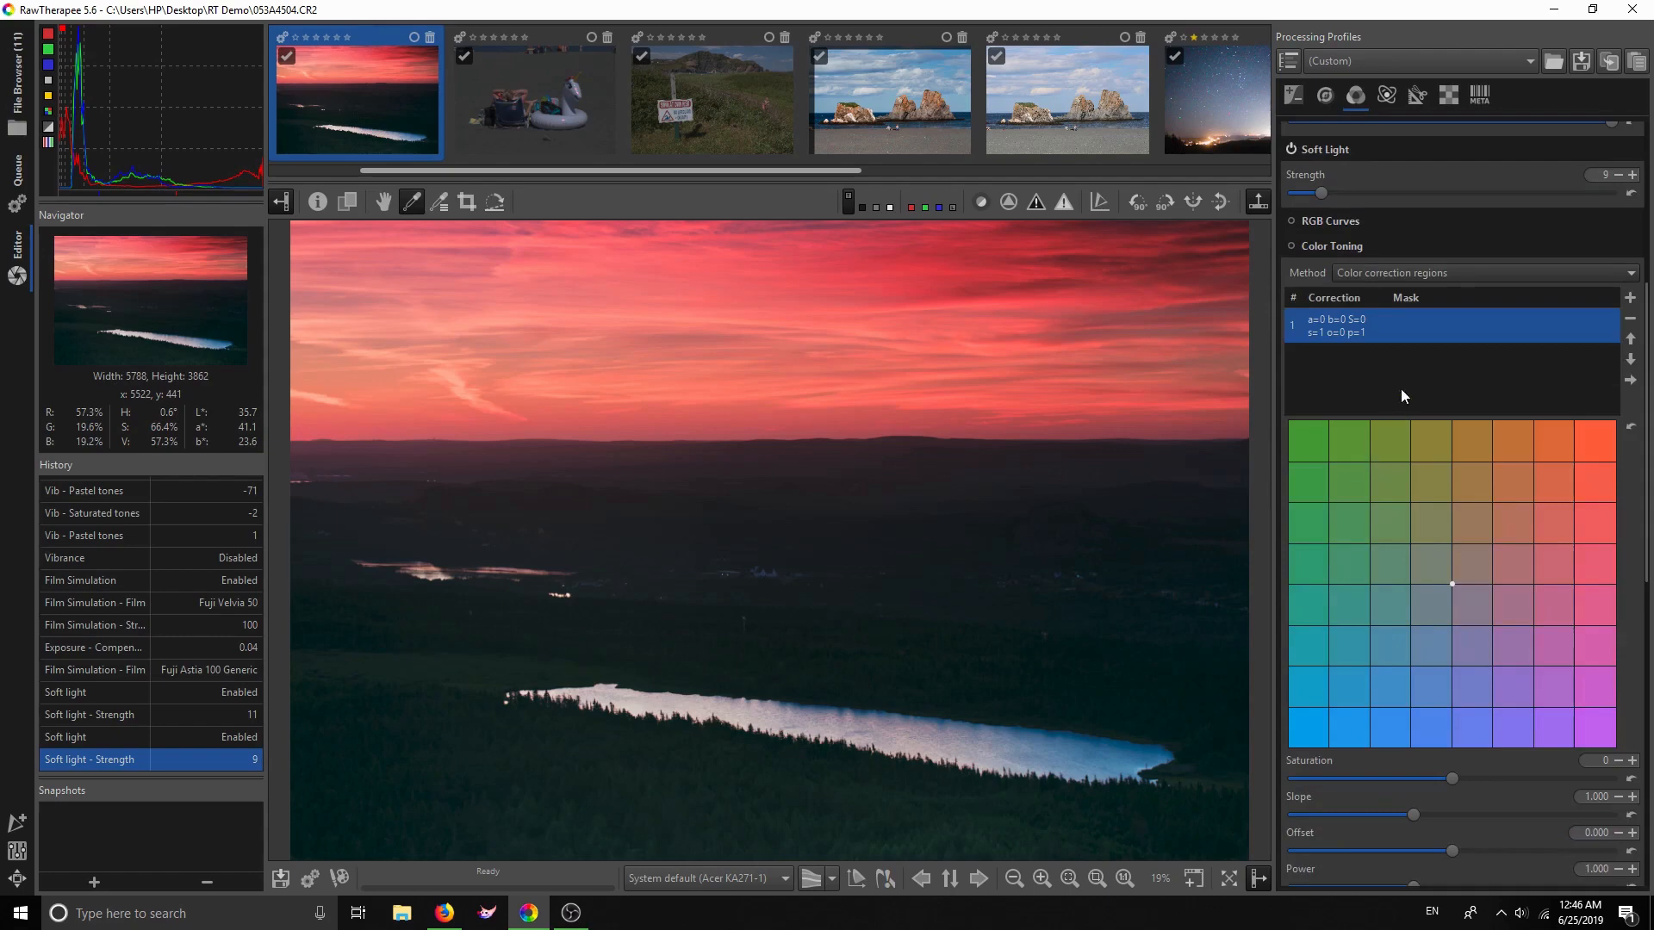
{"action": "left_click", "coordinate": [1390, 276]}
{"action": "left_click", "coordinate": [1398, 255]}
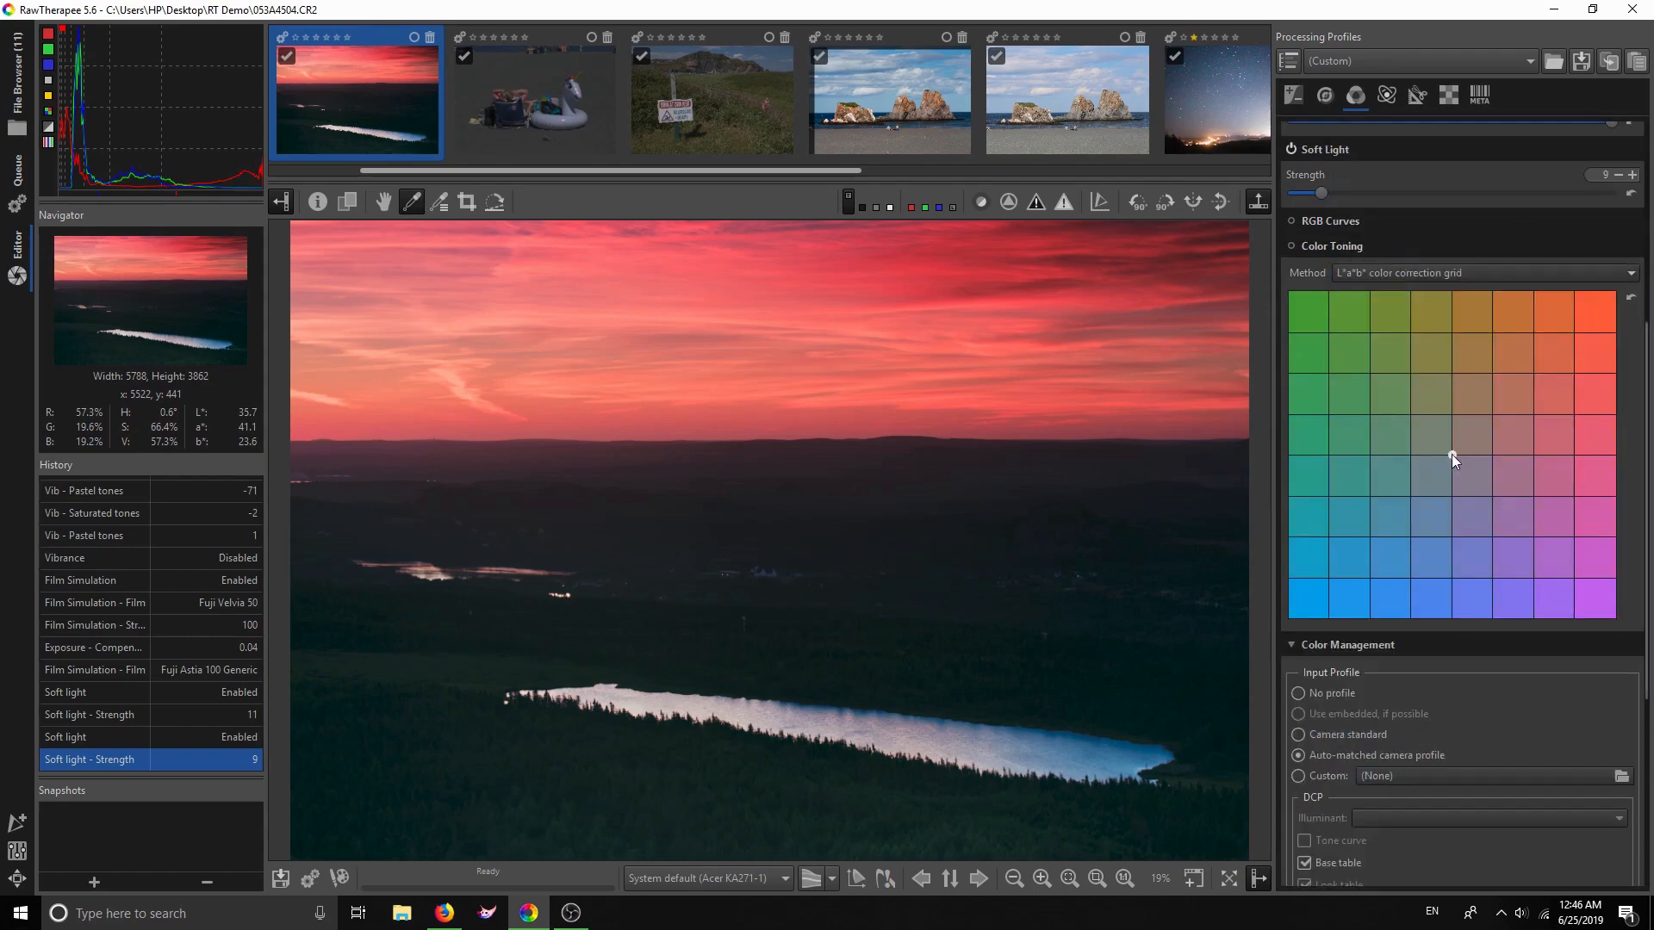
{"action": "left_click_drag", "start_coordinate": [1332, 582], "coordinate": [1300, 607]}
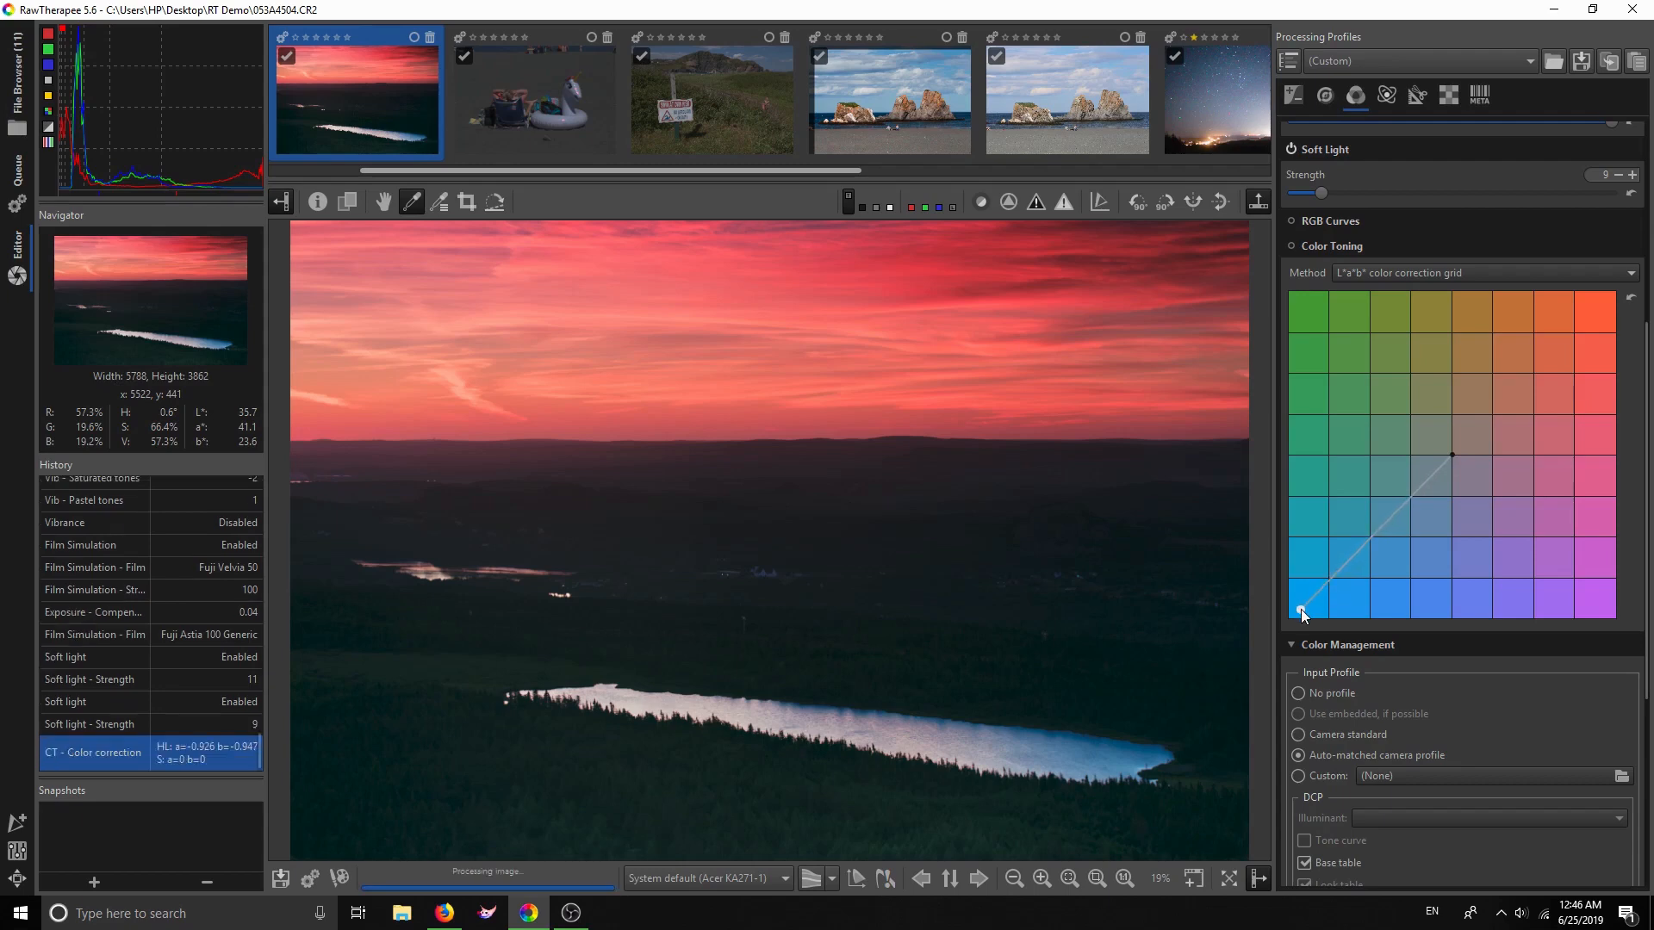
{"action": "left_click", "coordinate": [1290, 247]}
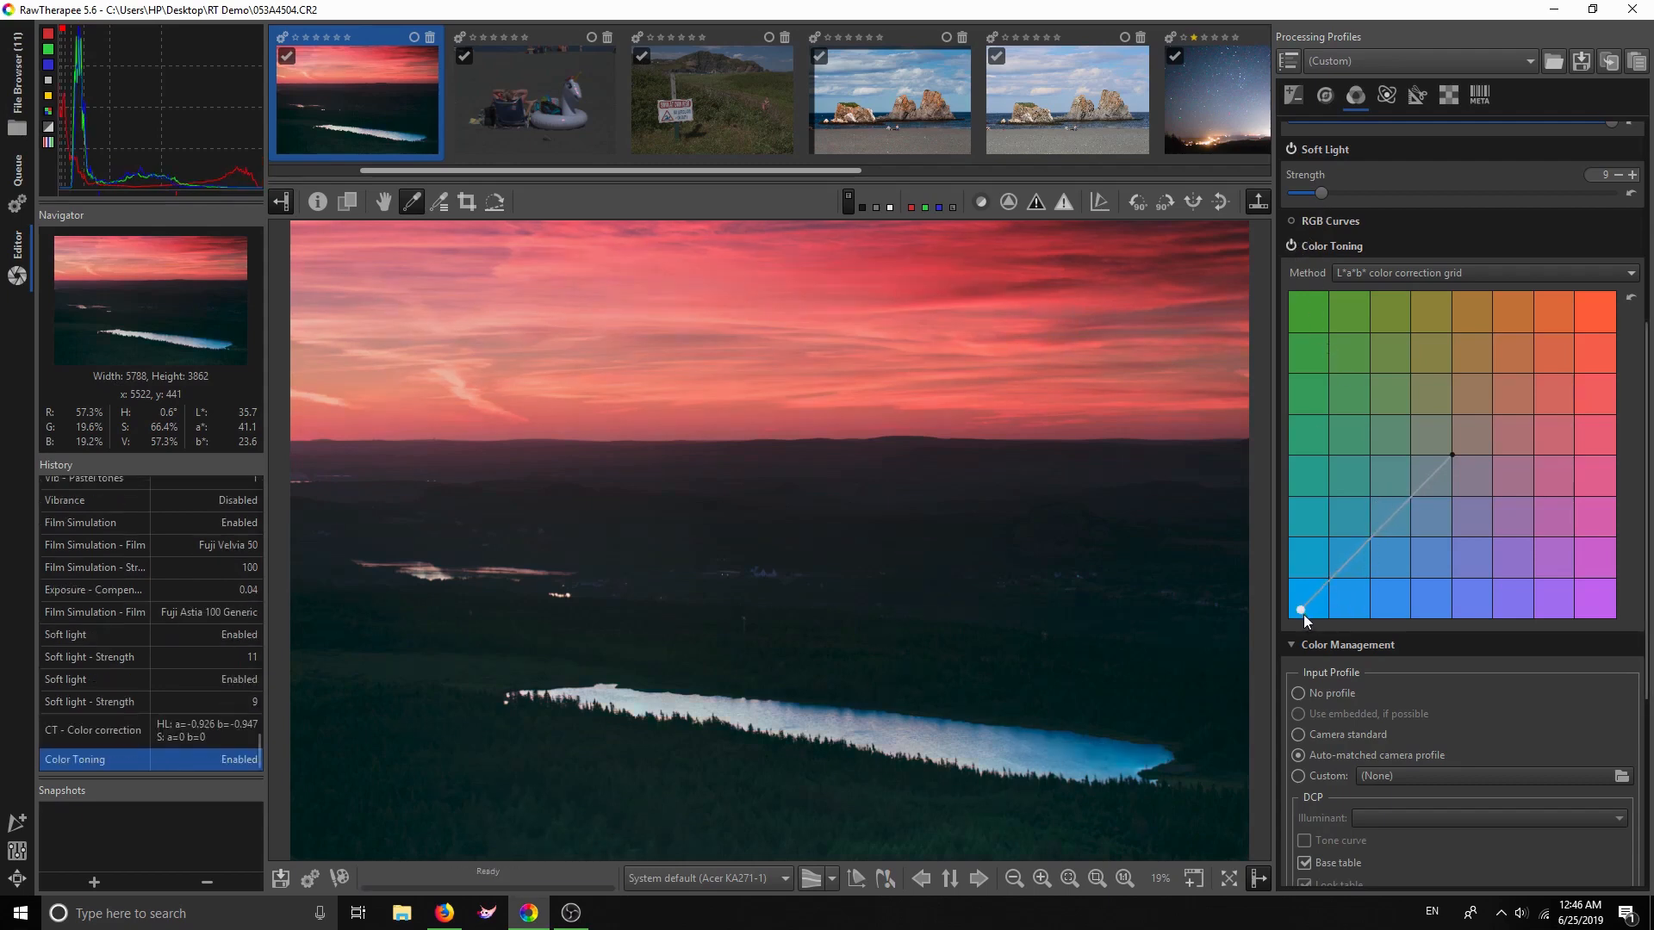
{"action": "left_click_drag", "start_coordinate": [1297, 612], "coordinate": [1347, 324]}
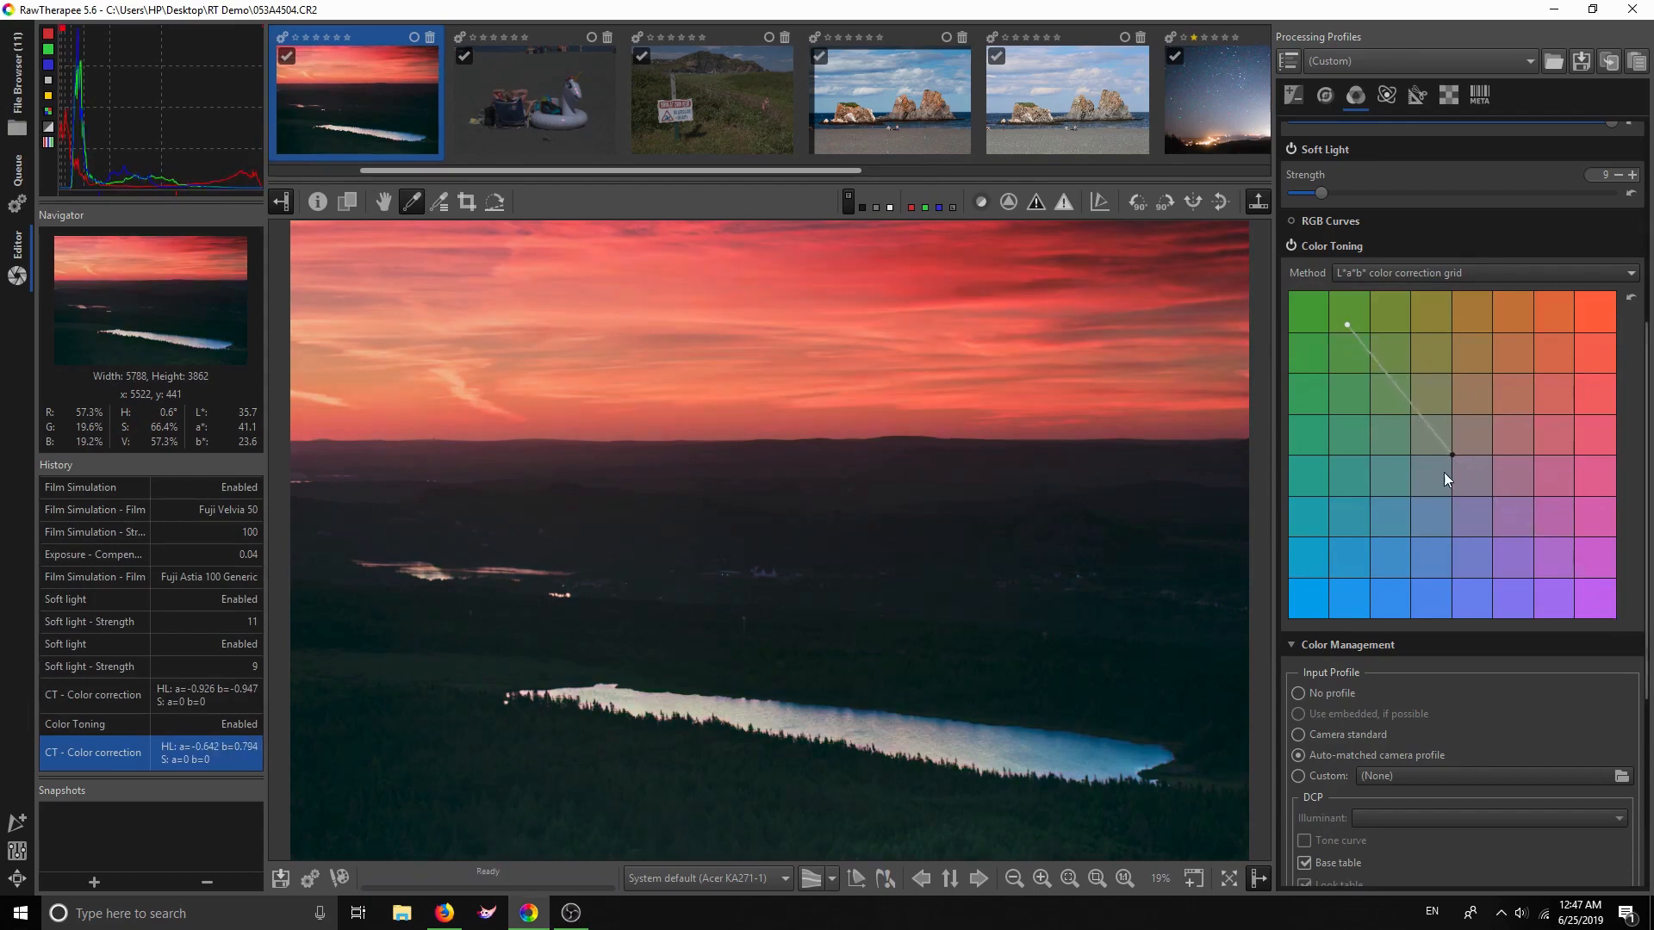
Shift the shadow tint toward blue-teal, refine the highlight point, and re-enable Color Toning
{"action": "left_click_drag", "start_coordinate": [1451, 456], "coordinate": [1471, 485]}
{"action": "left_click_drag", "start_coordinate": [1517, 548], "coordinate": [1402, 537]}
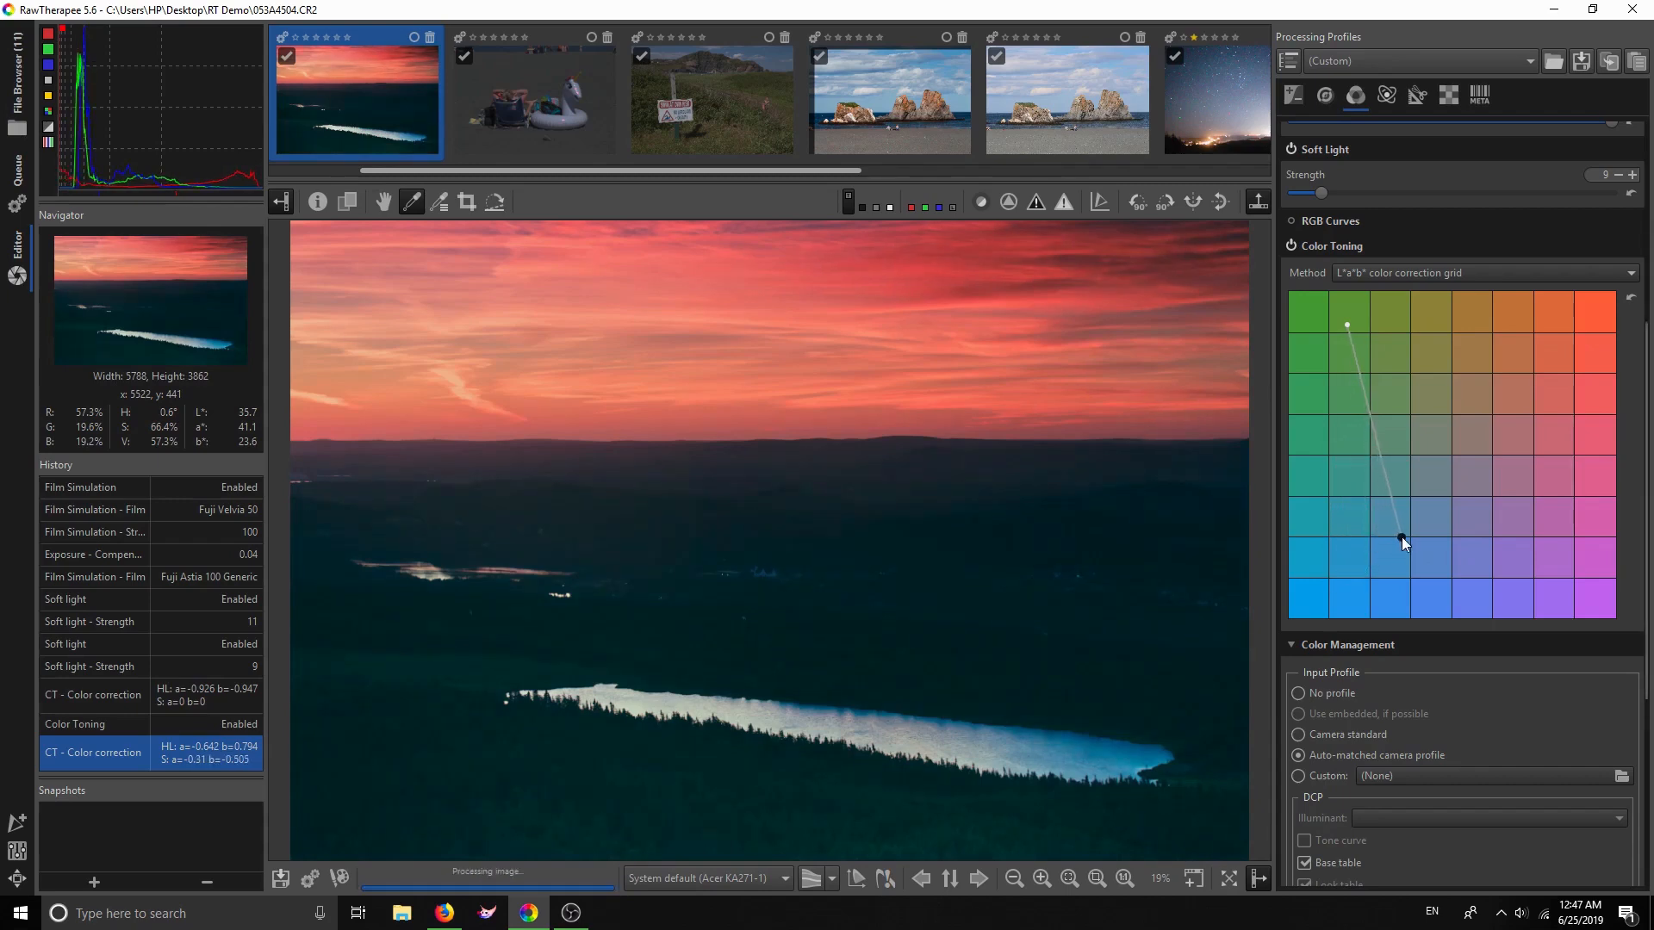
{"action": "mouse_move", "coordinate": [1346, 325]}
{"action": "left_mouse_down"}
{"action": "mouse_move", "coordinate": [1616, 294]}
{"action": "mouse_move", "coordinate": [1298, 298]}
{"action": "mouse_move", "coordinate": [1342, 332]}
{"action": "left_mouse_up"}
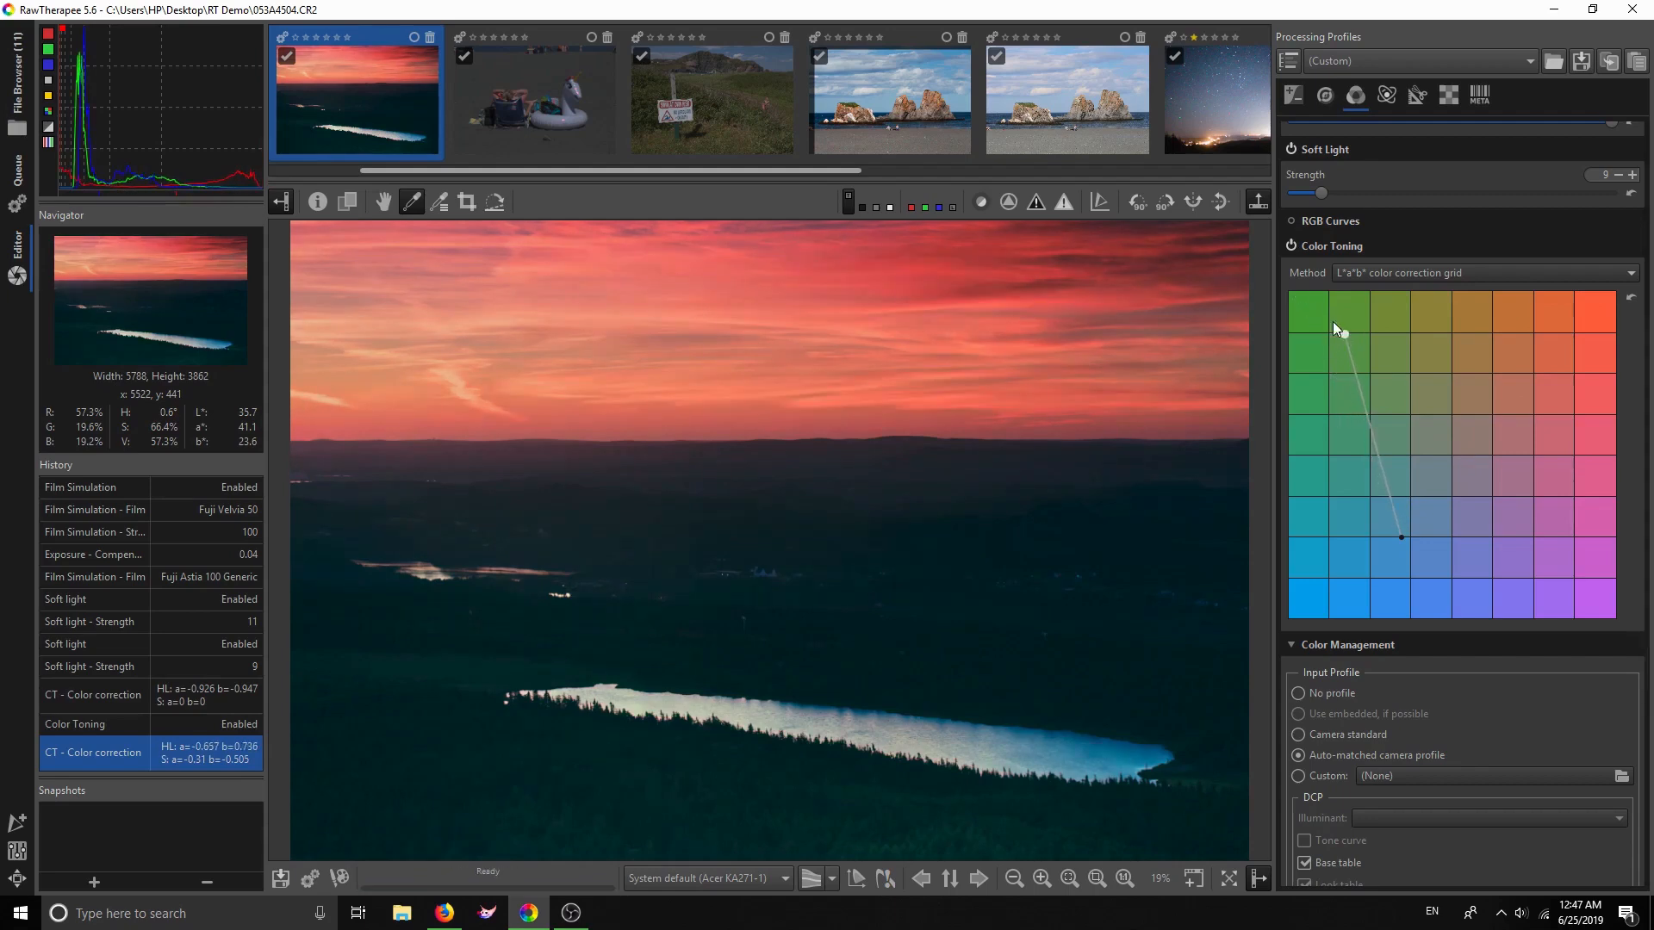
{"action": "left_click", "coordinate": [1289, 243]}
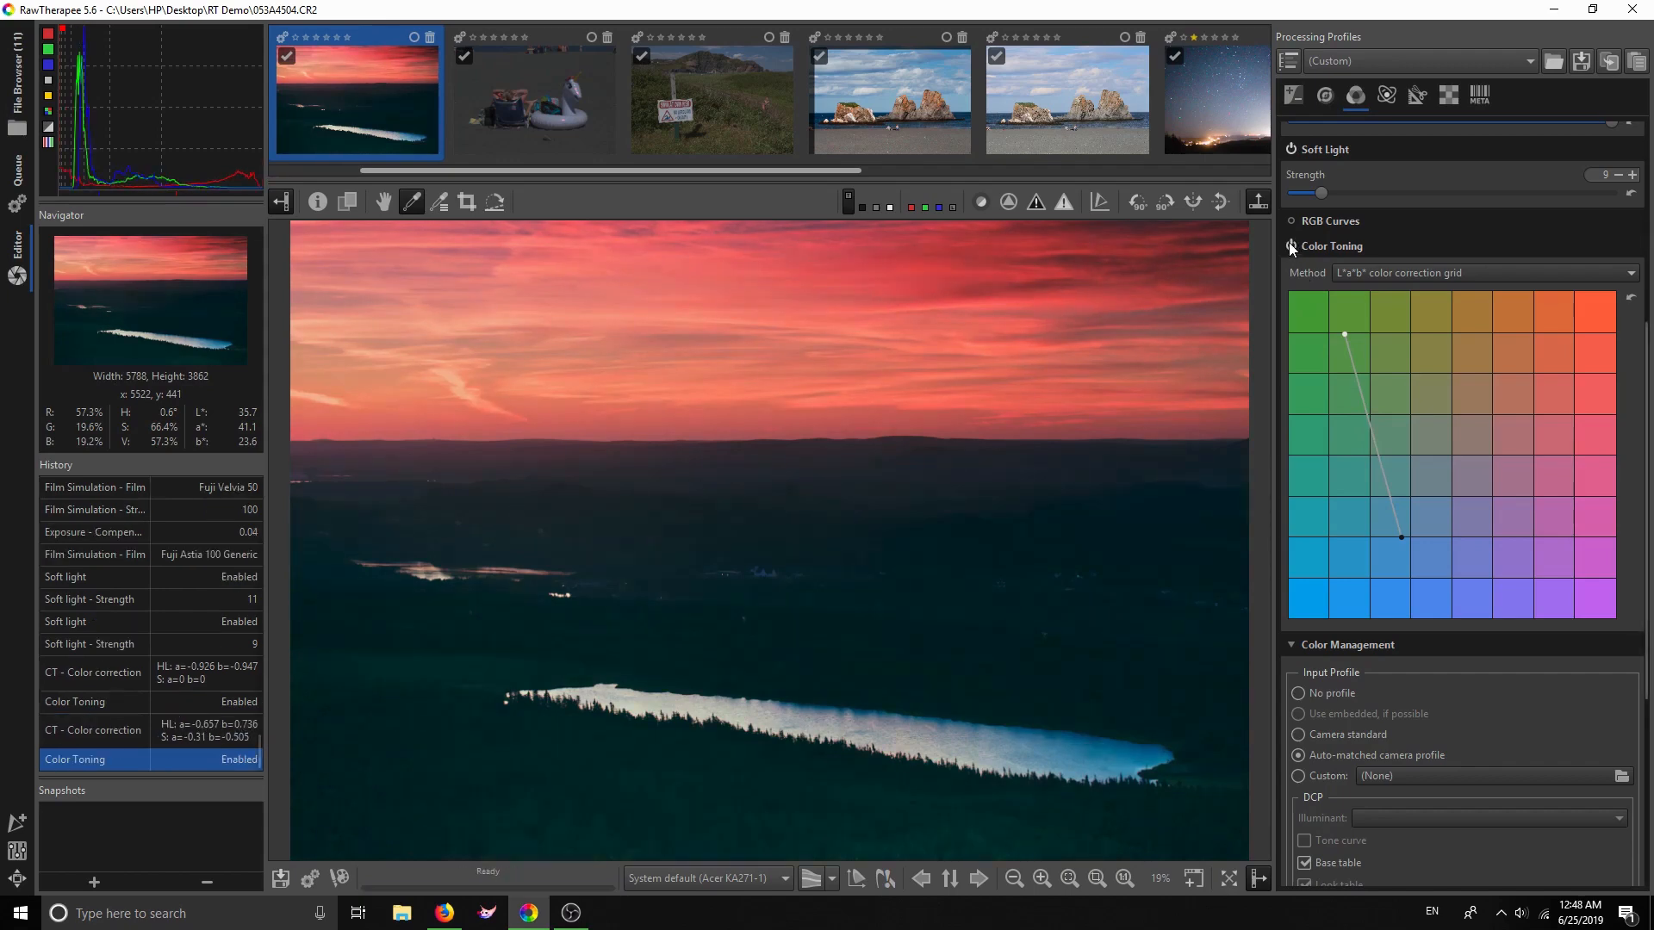
Nudge the shadow grid point and keep ProPhoto as the working colour profile
{"action": "left_click_drag", "start_coordinate": [1402, 537], "coordinate": [1394, 529]}
{"action": "scroll", "coordinate": [1517, 552], "scroll_direction": "down", "scroll_amount": 3}
{"action": "scroll", "coordinate": [1517, 551], "scroll_direction": "down", "scroll_amount": 3}
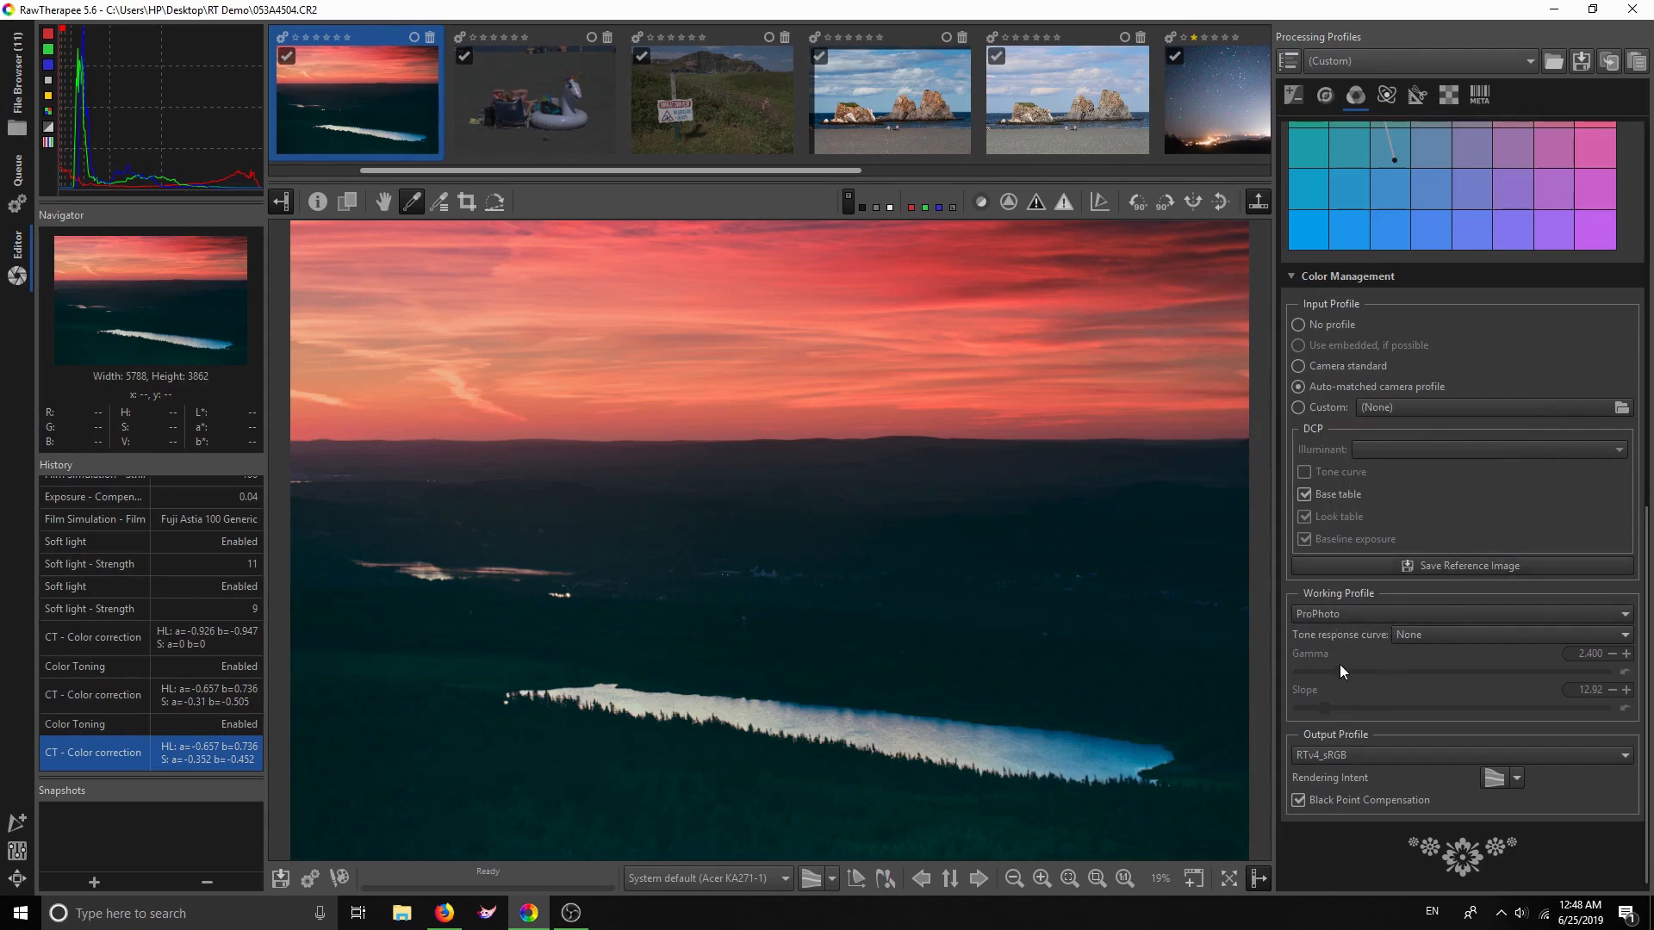
{"action": "left_click", "coordinate": [1345, 613]}
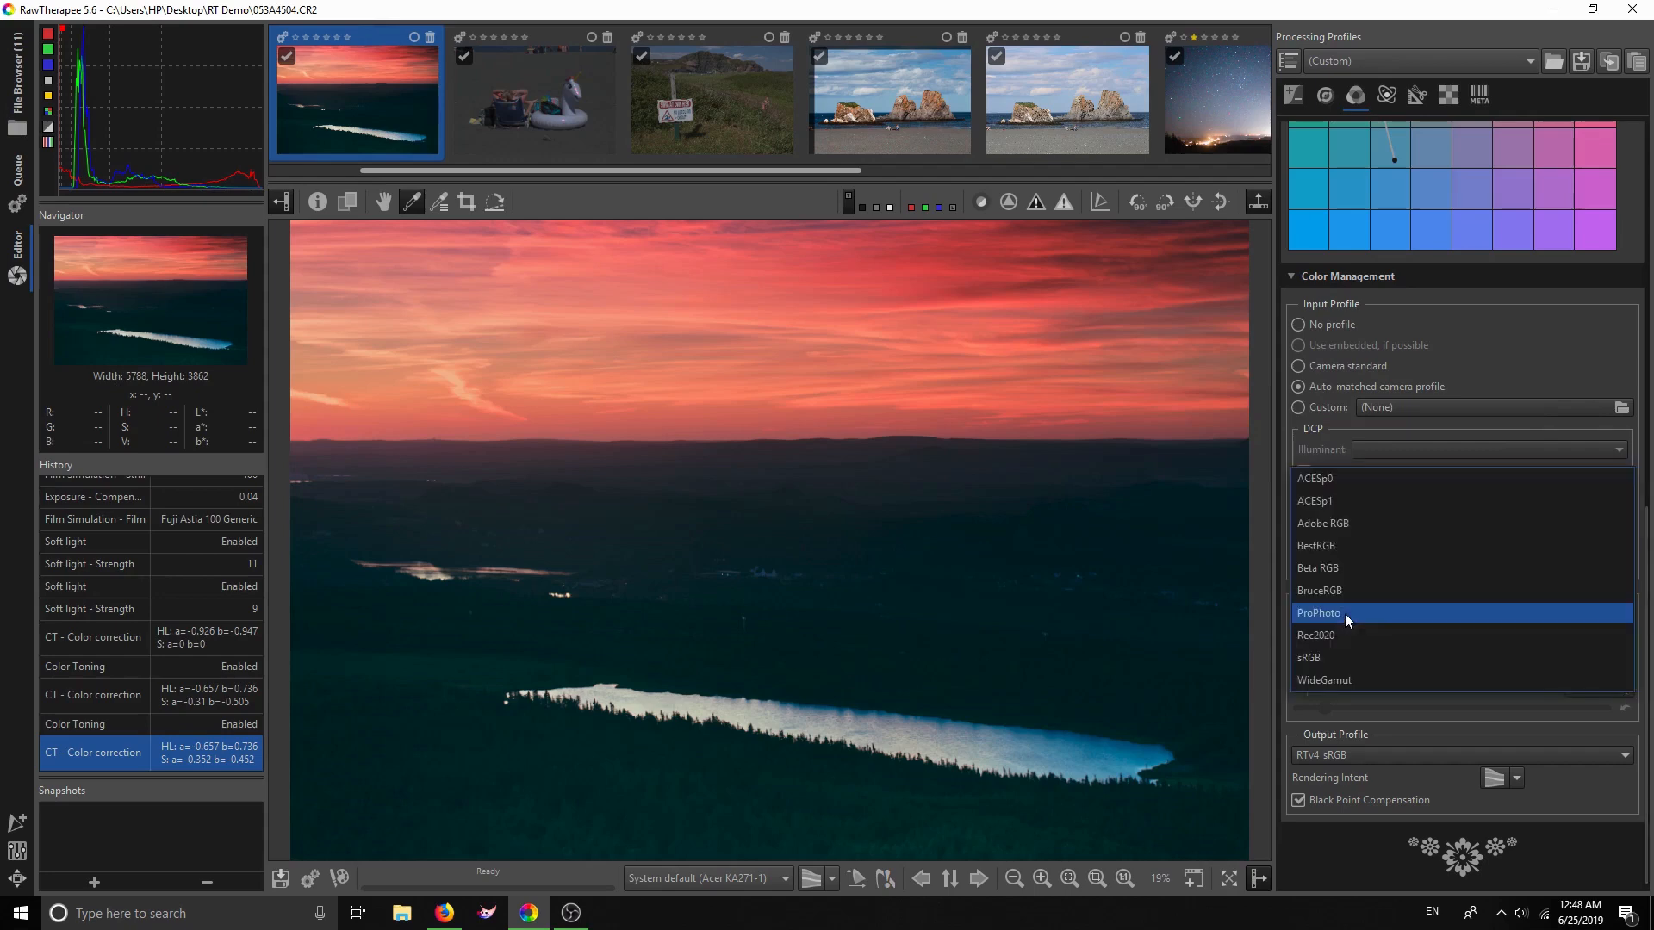
{"action": "left_click", "coordinate": [1346, 613]}
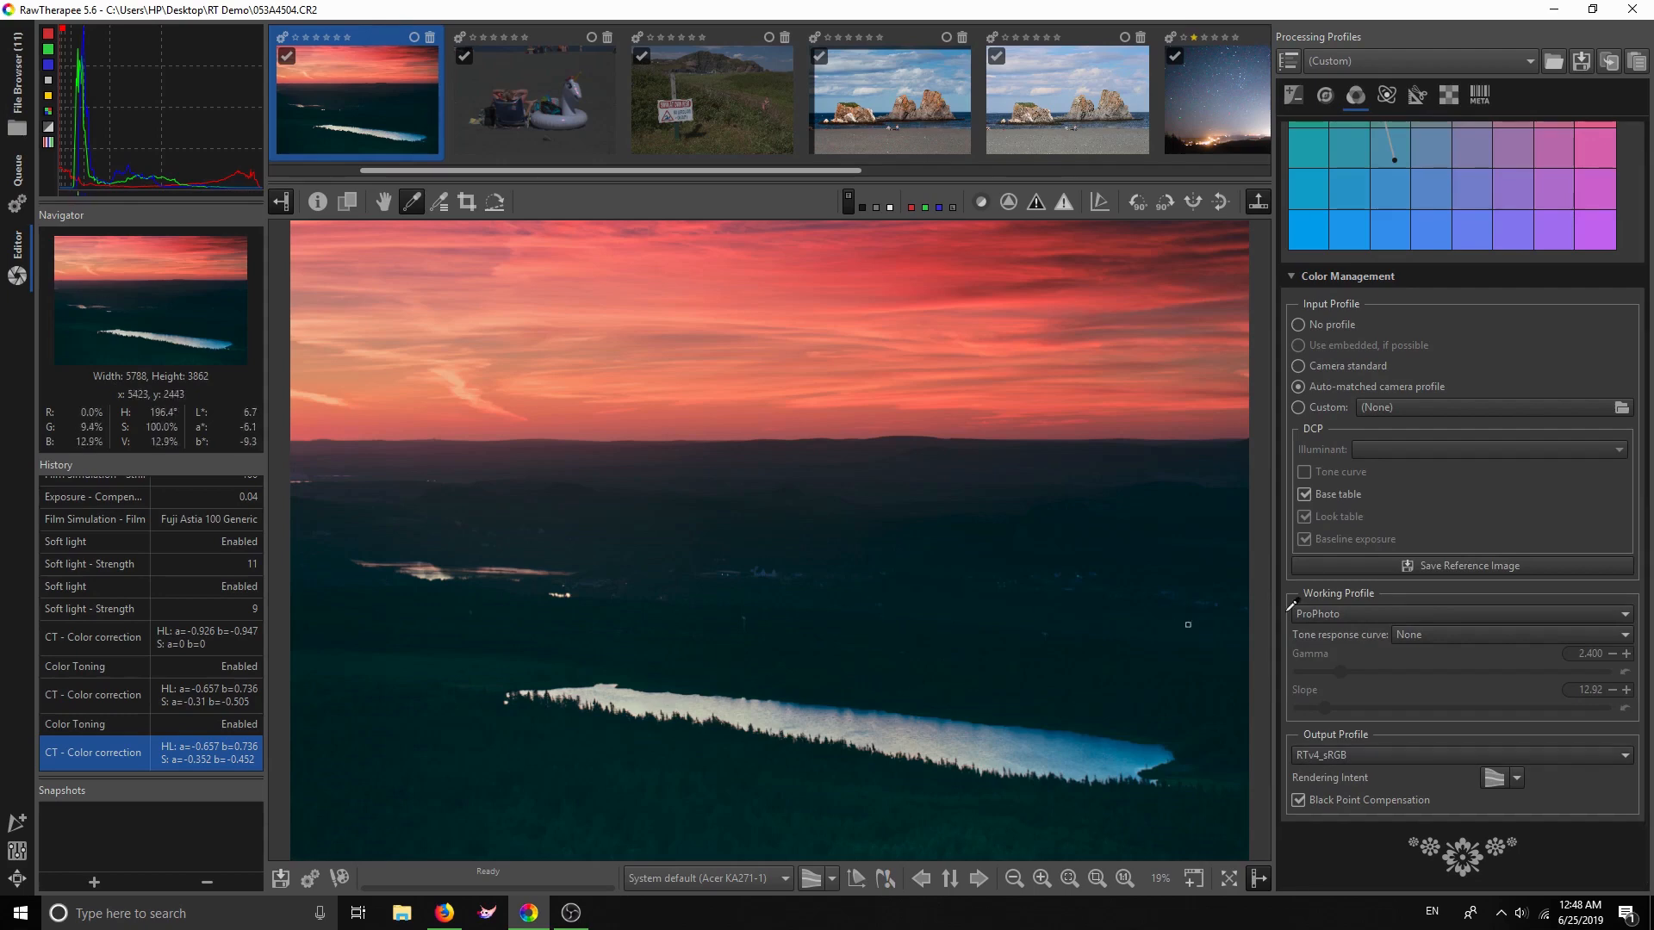
{"action": "left_click", "coordinate": [383, 198]}
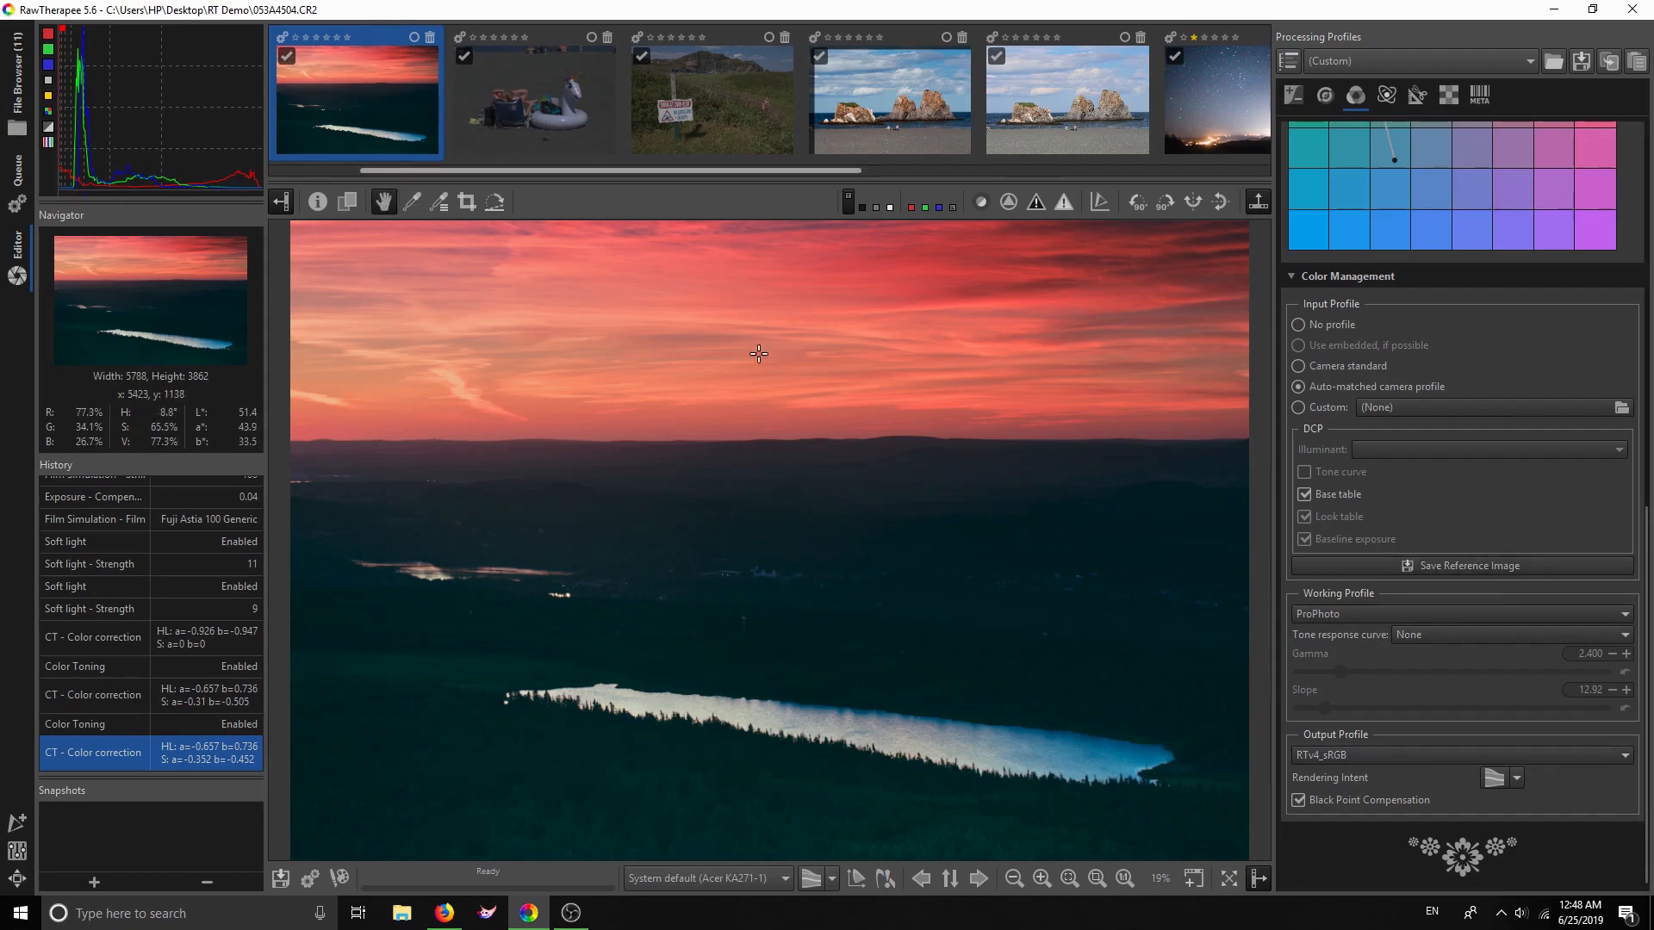
{"action": "left_click", "coordinate": [1398, 755]}
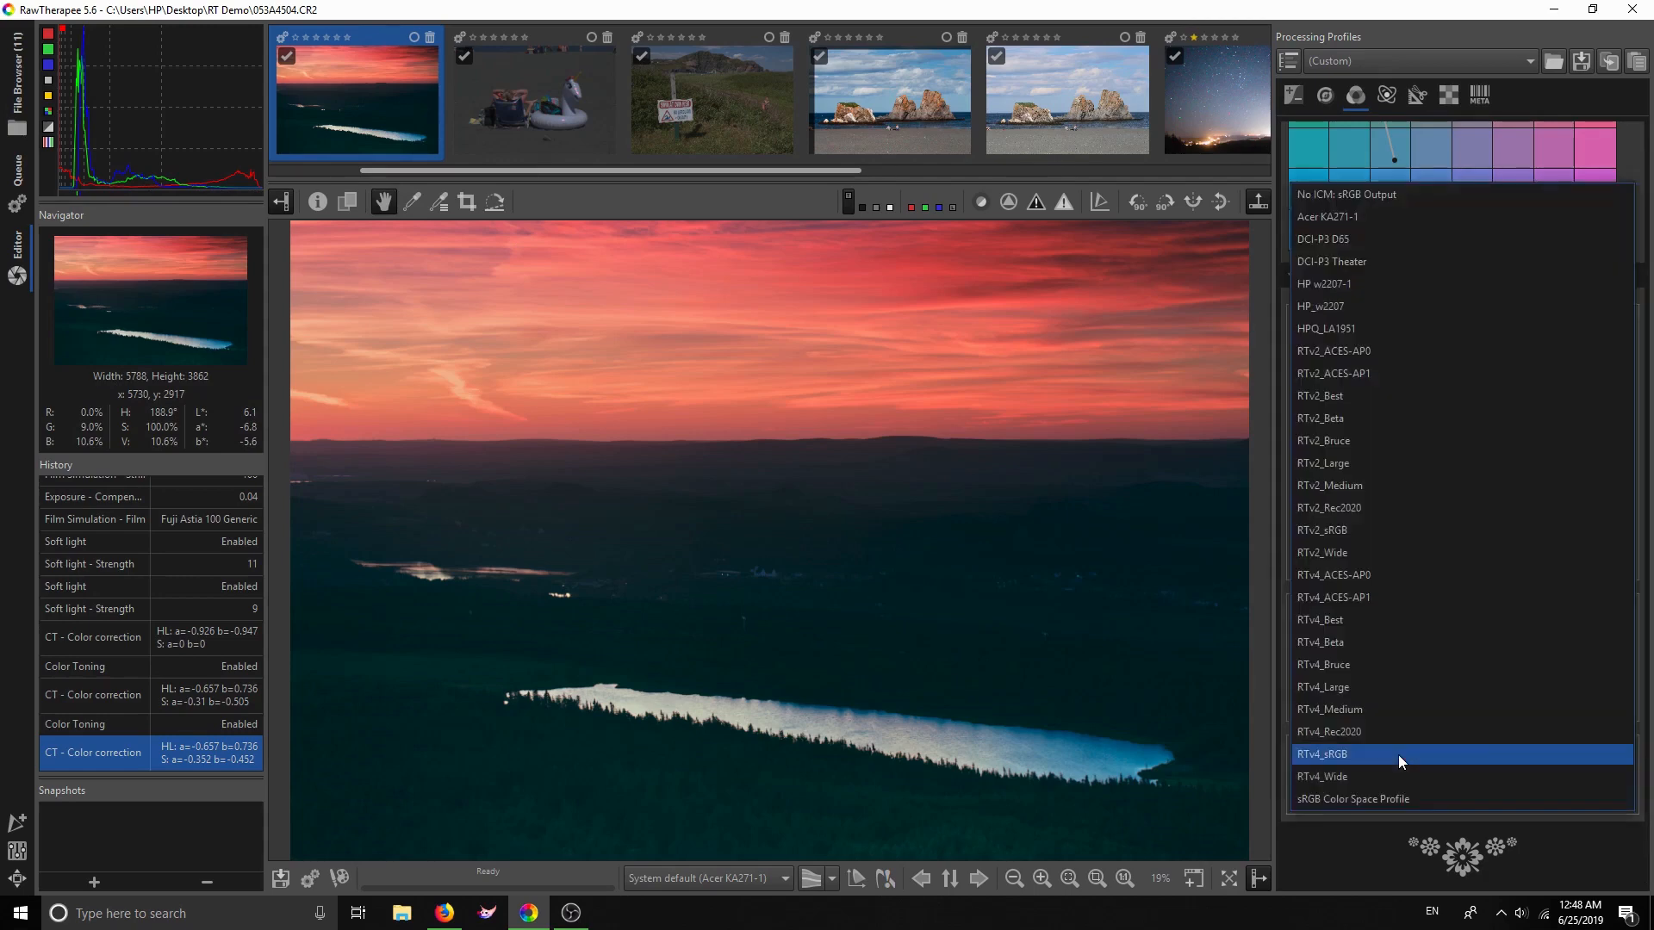
{"action": "left_click", "coordinate": [1372, 689]}
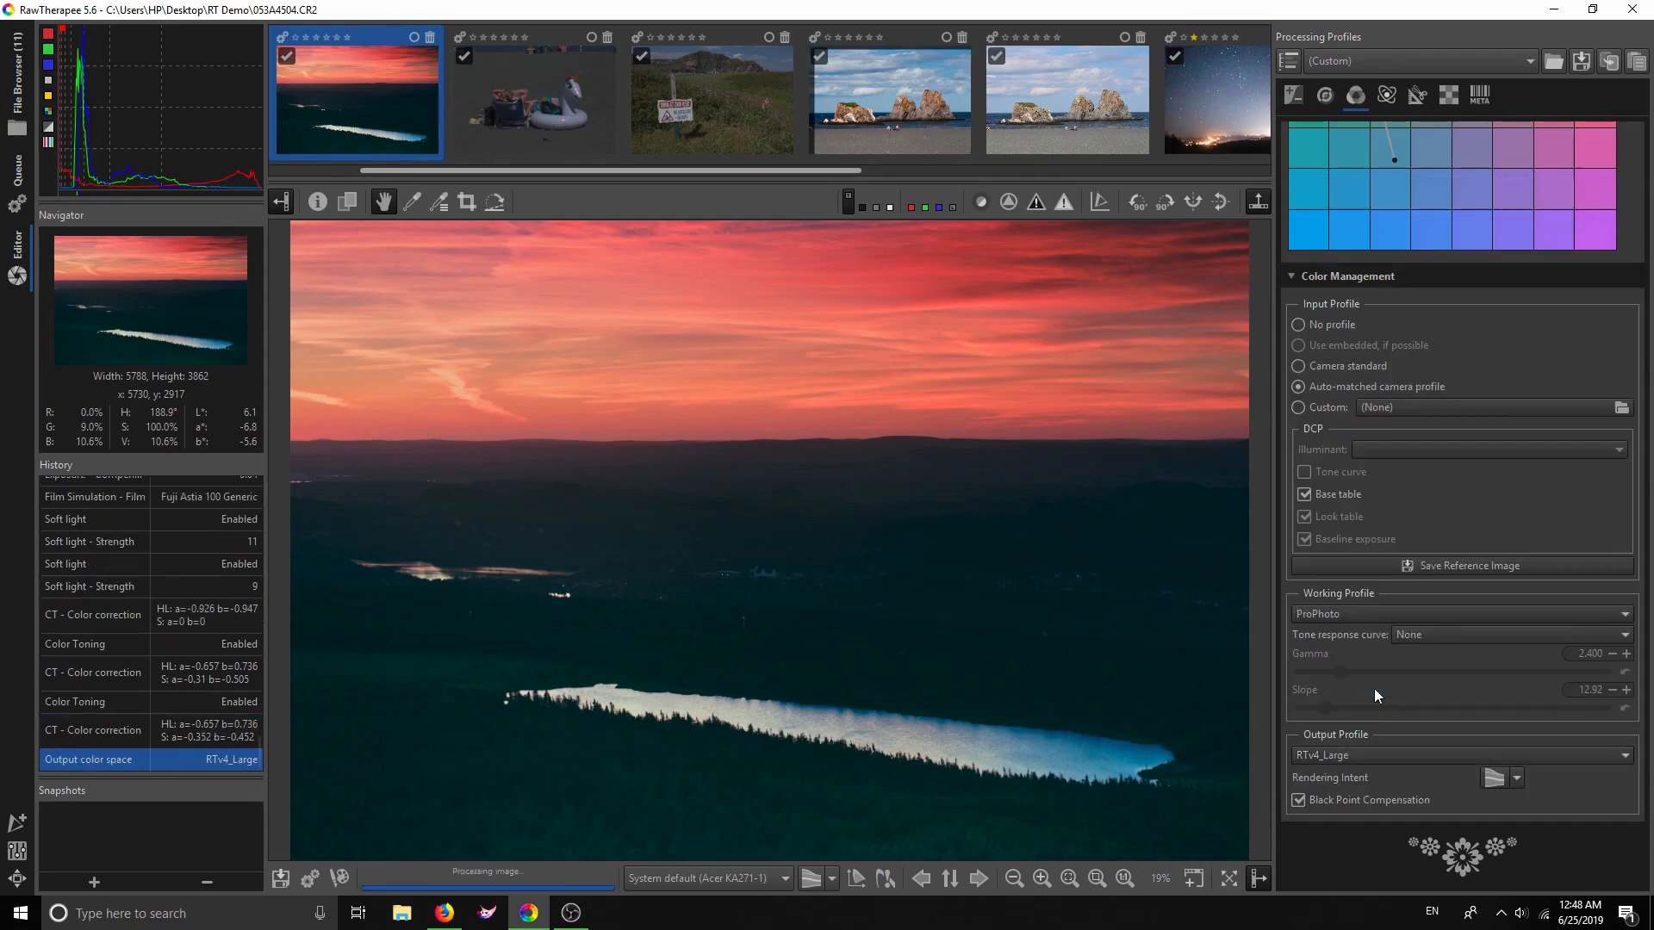
{"action": "left_click", "coordinate": [1359, 758]}
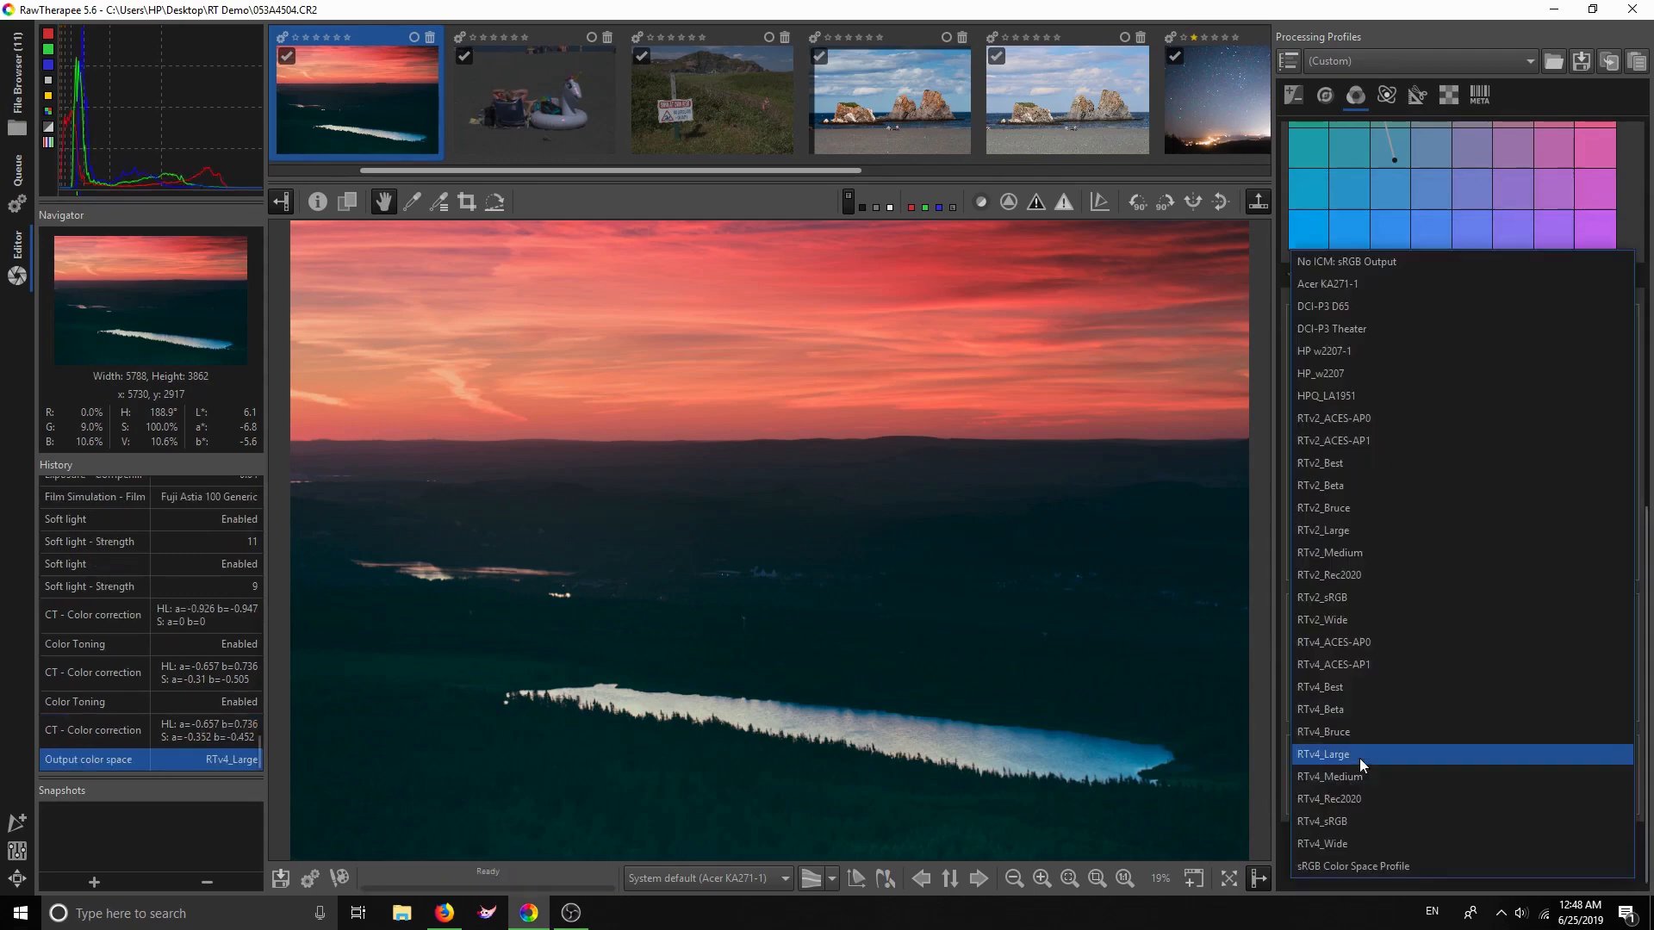
{"action": "left_click", "coordinate": [1354, 821]}
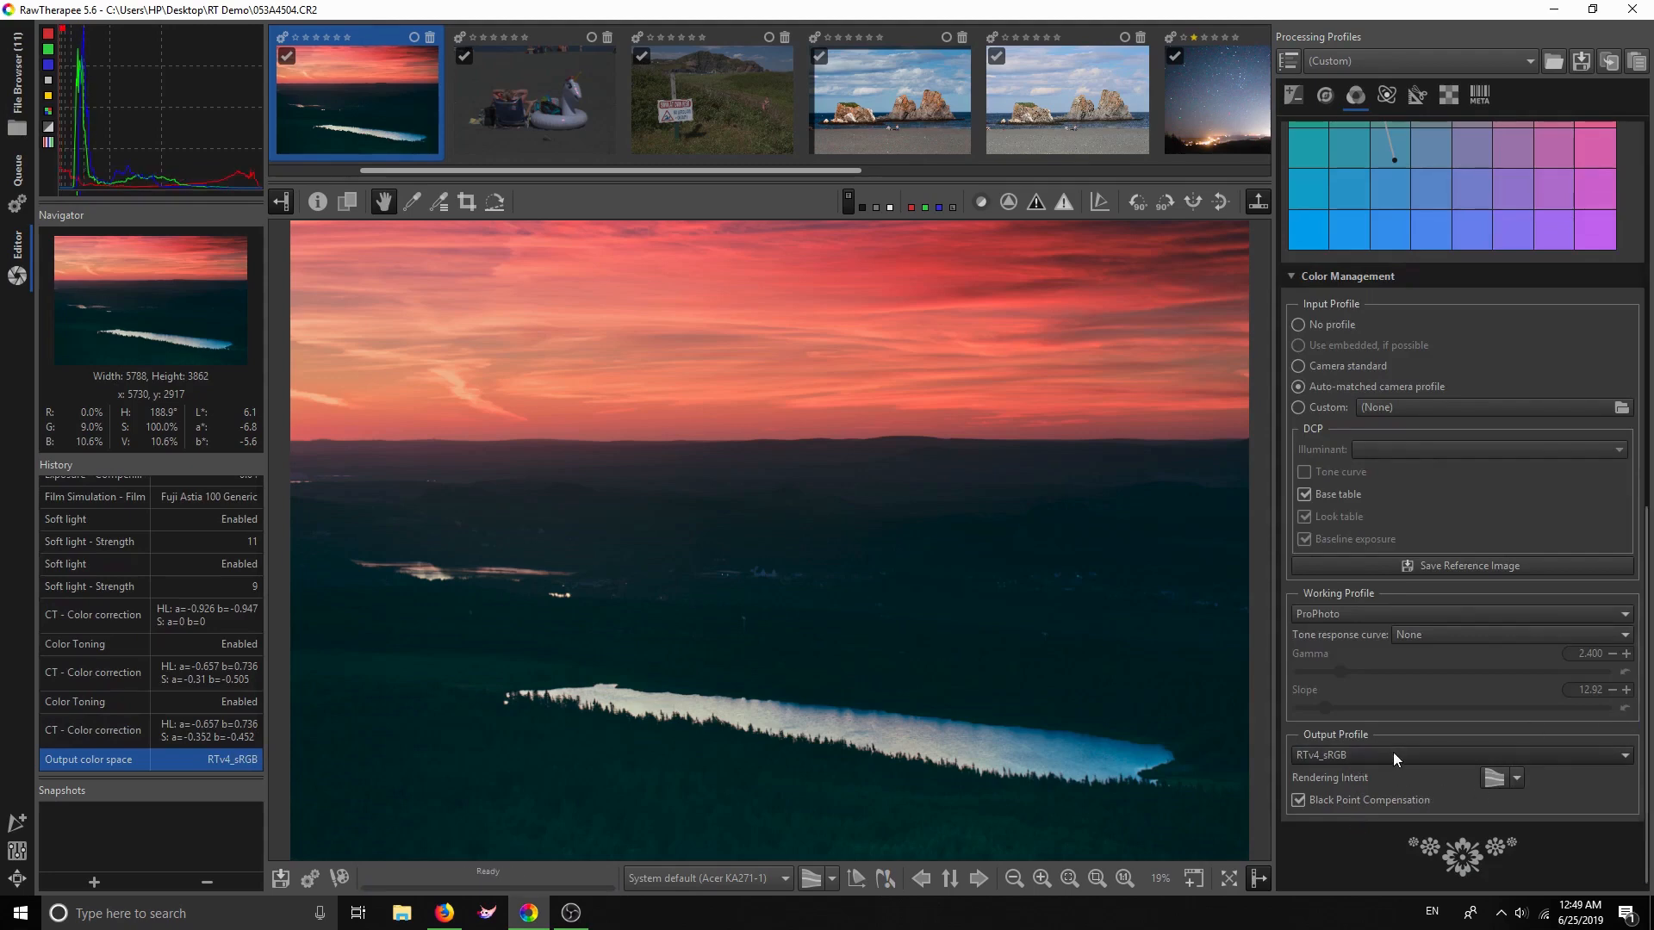
{"action": "left_click", "coordinate": [1392, 752]}
{"action": "left_click", "coordinate": [1325, 688]}
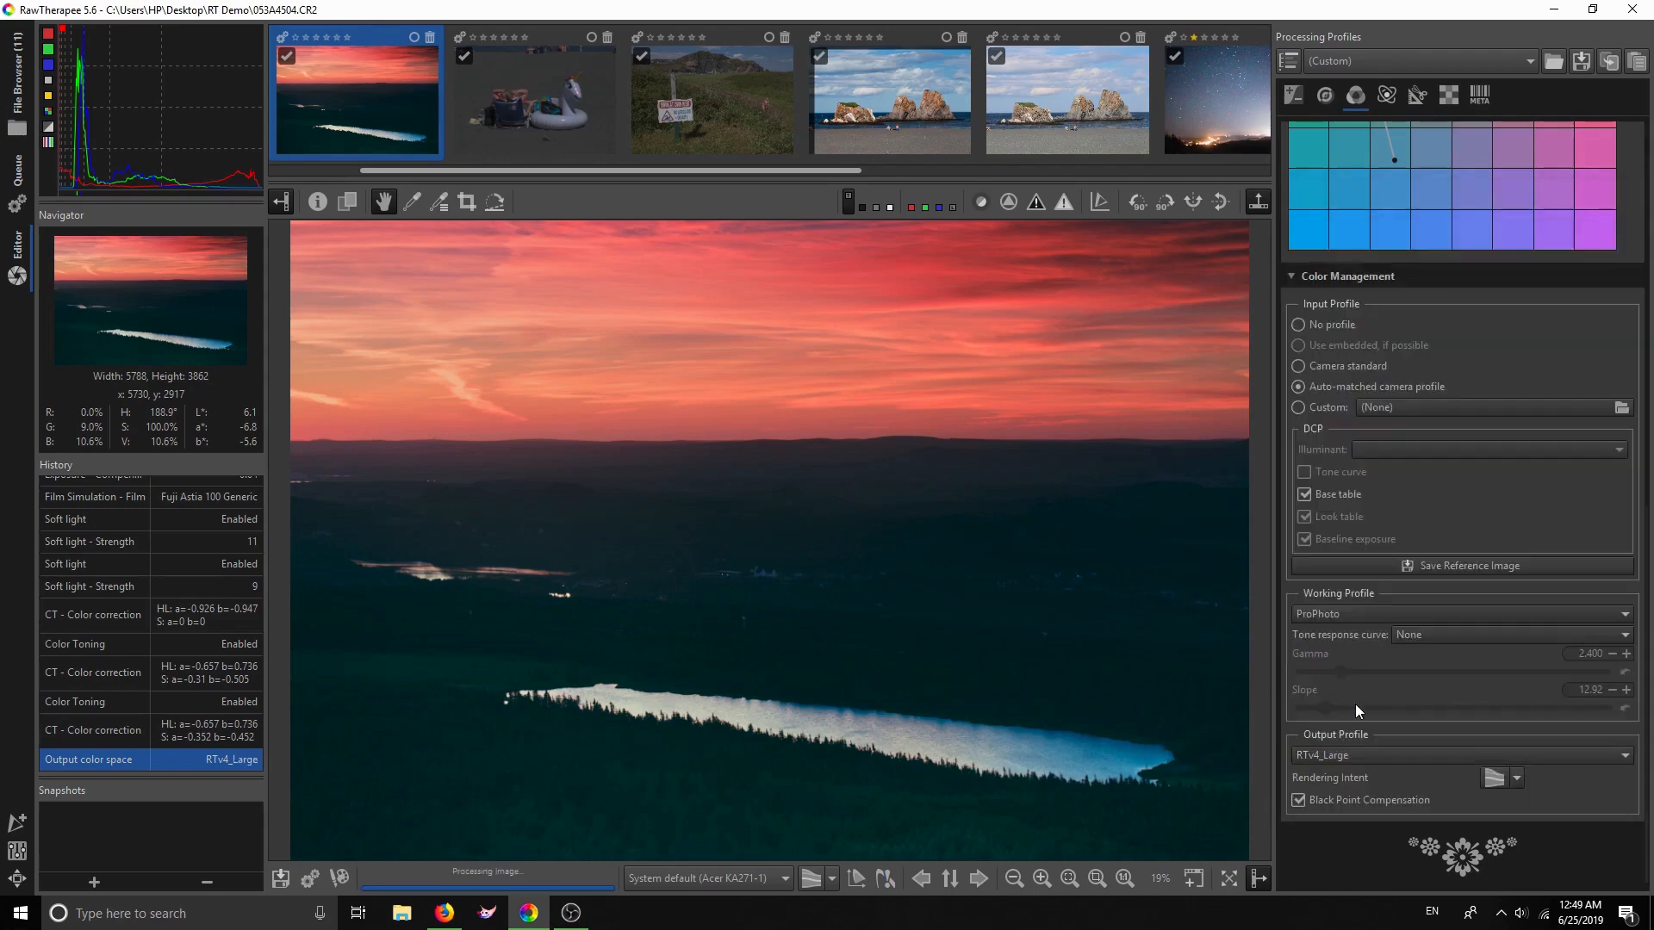
{"action": "left_click", "coordinate": [1378, 754]}
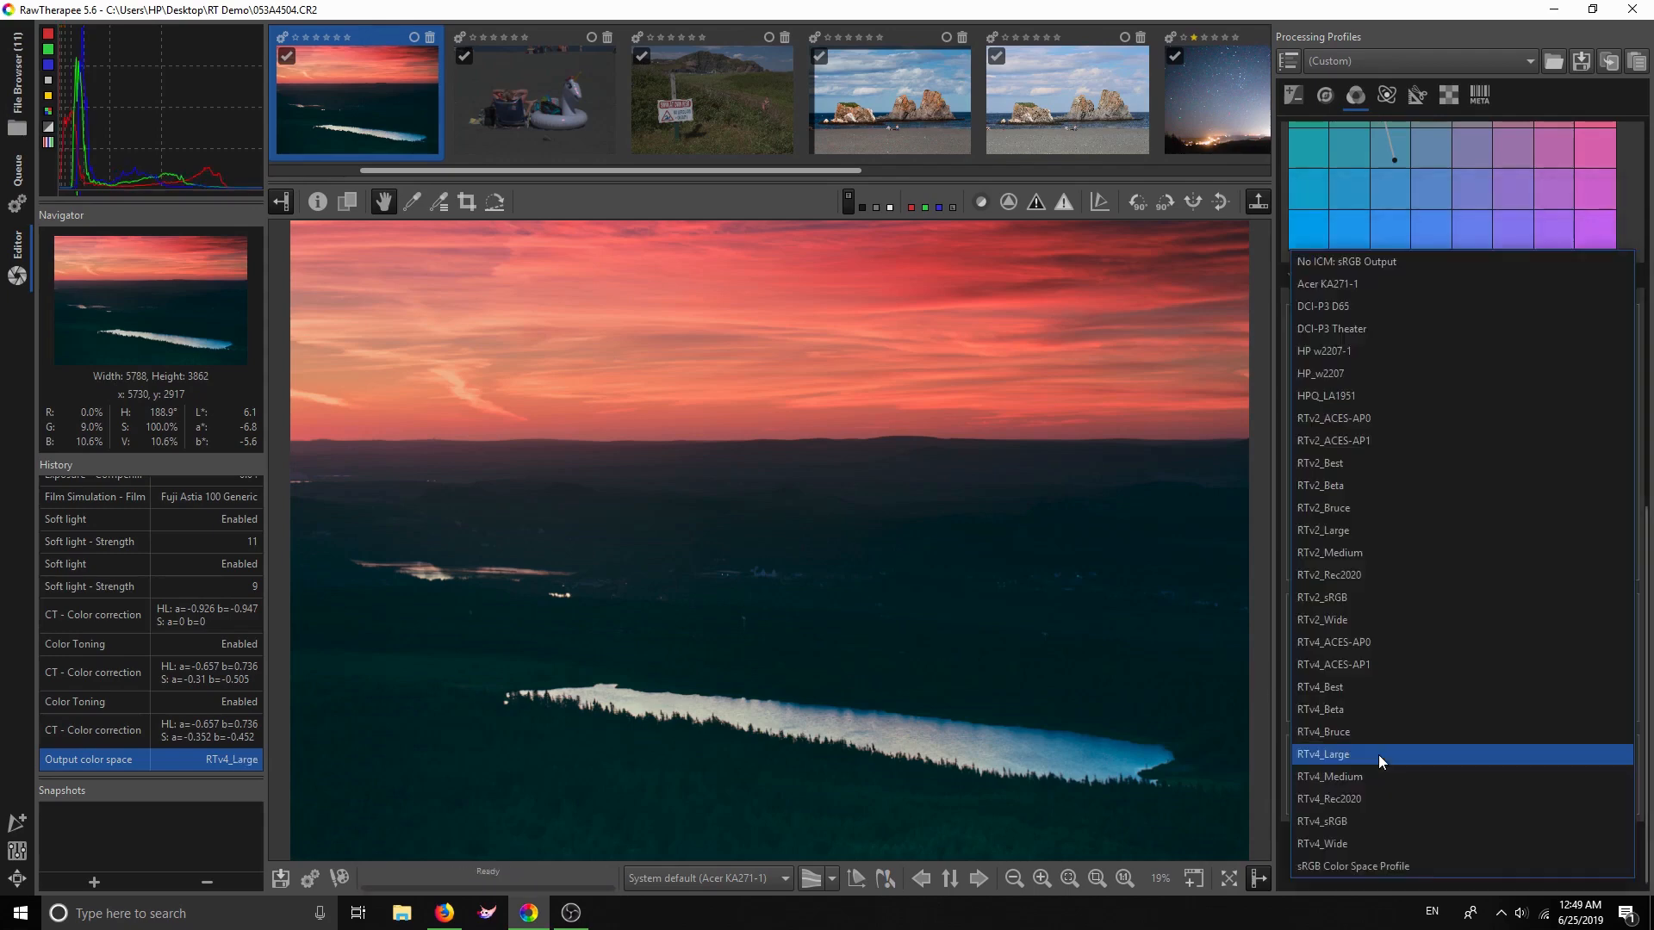
{"action": "left_click", "coordinate": [1368, 819]}
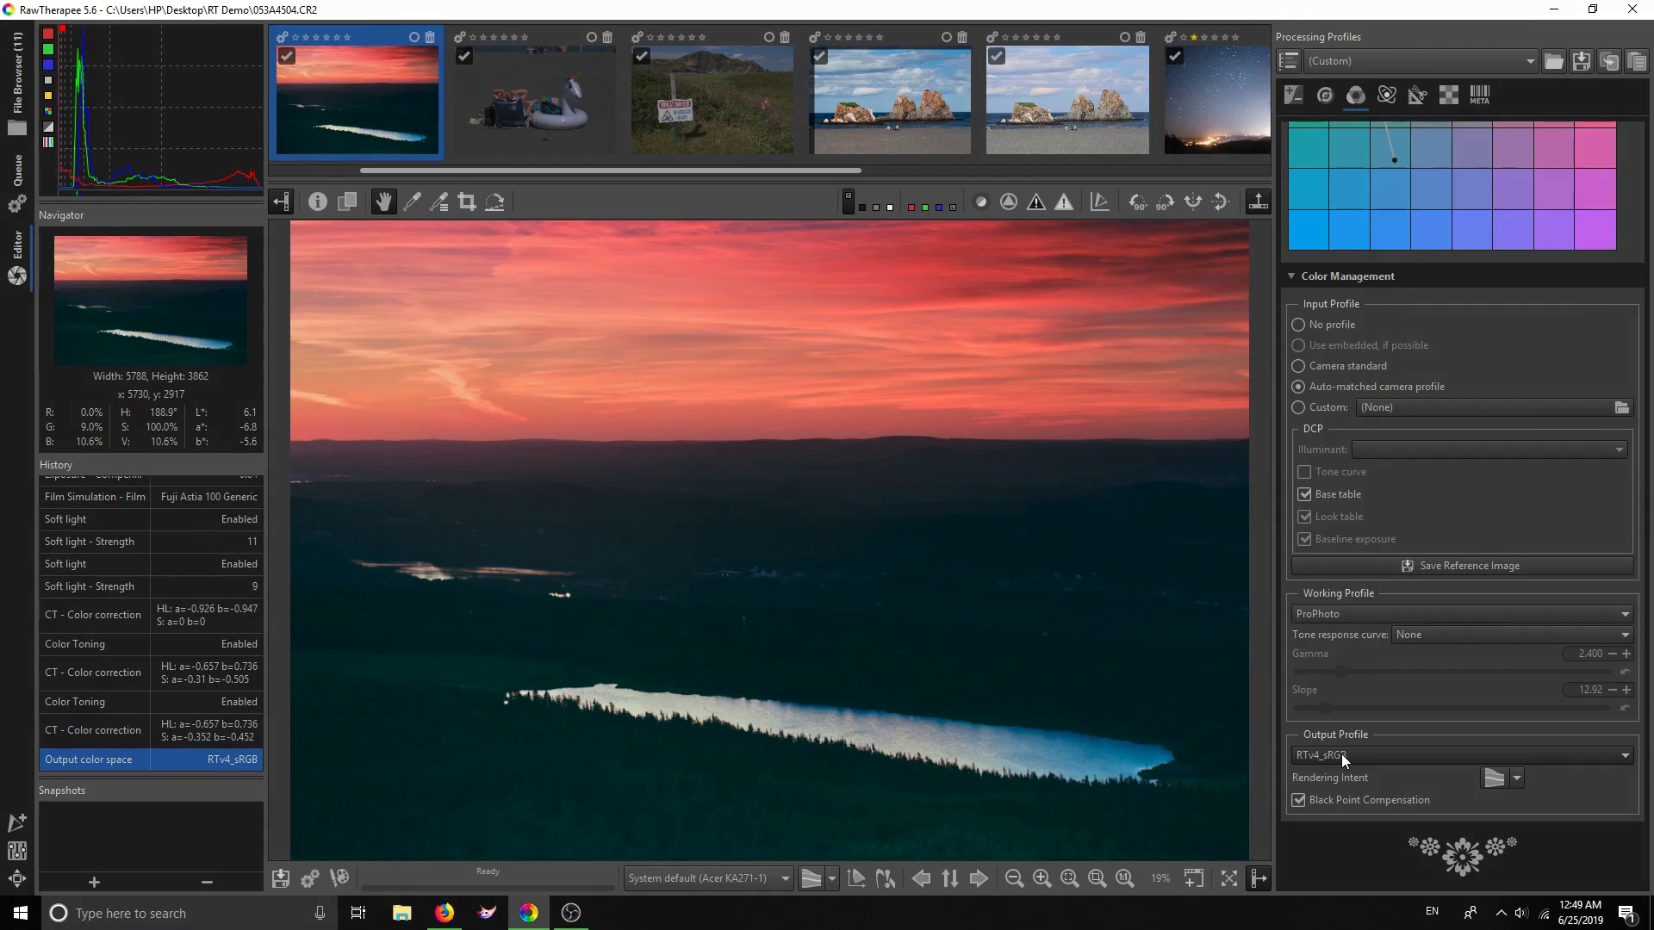
{"action": "left_click", "coordinate": [1341, 753]}
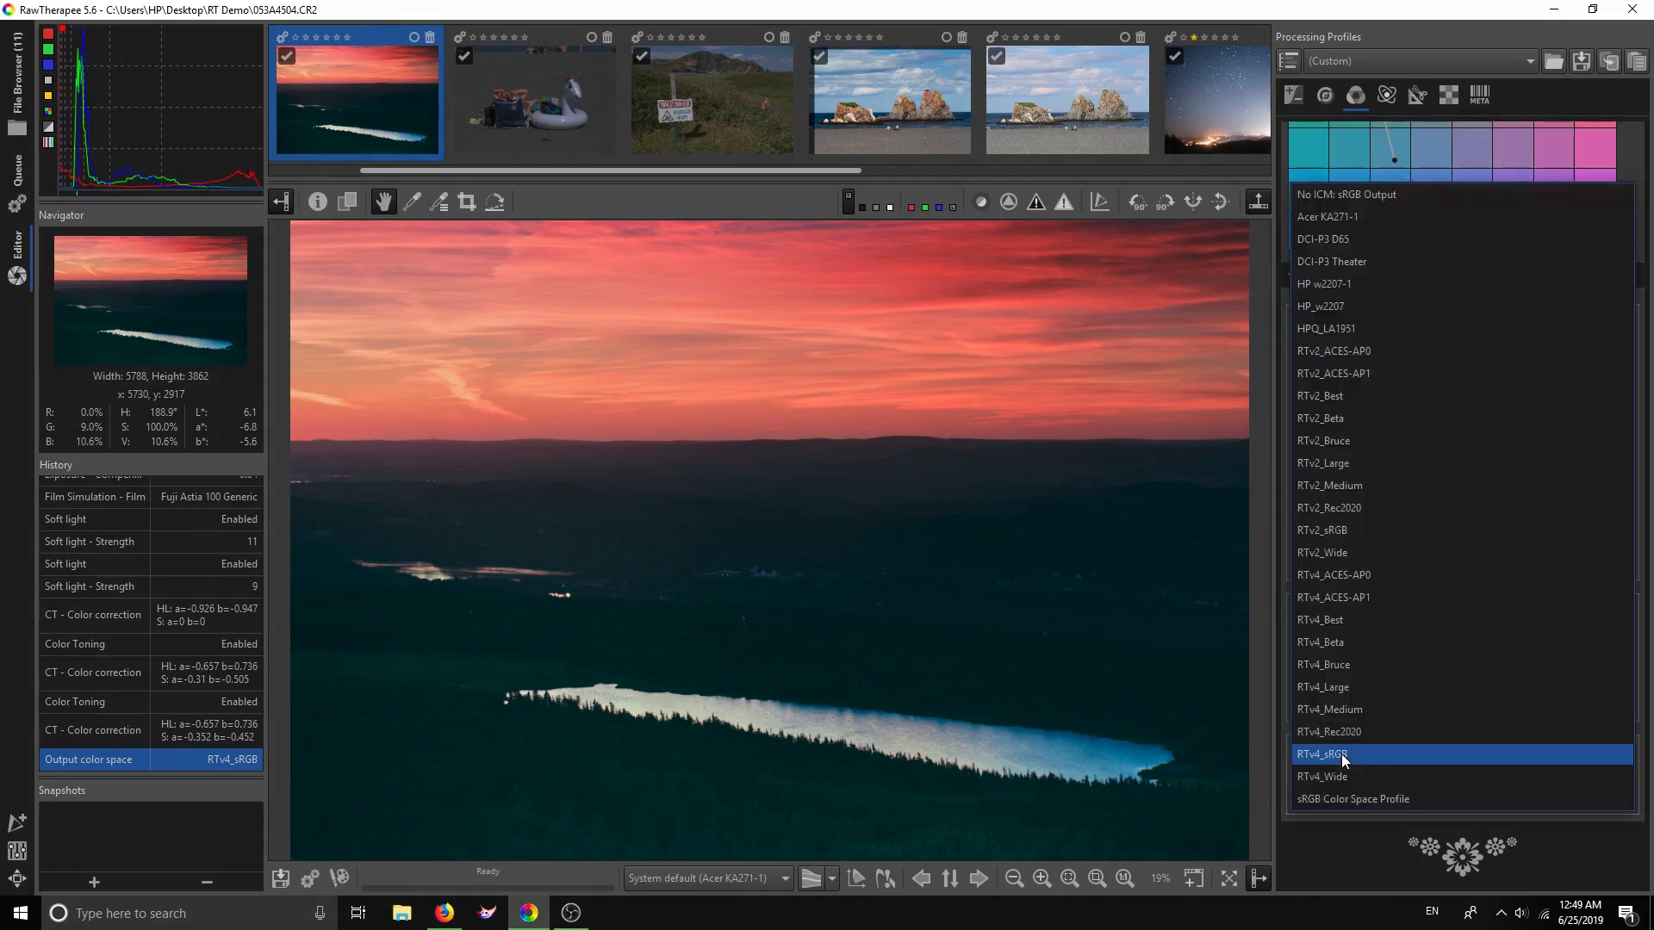
{"action": "left_click", "coordinate": [1357, 685]}
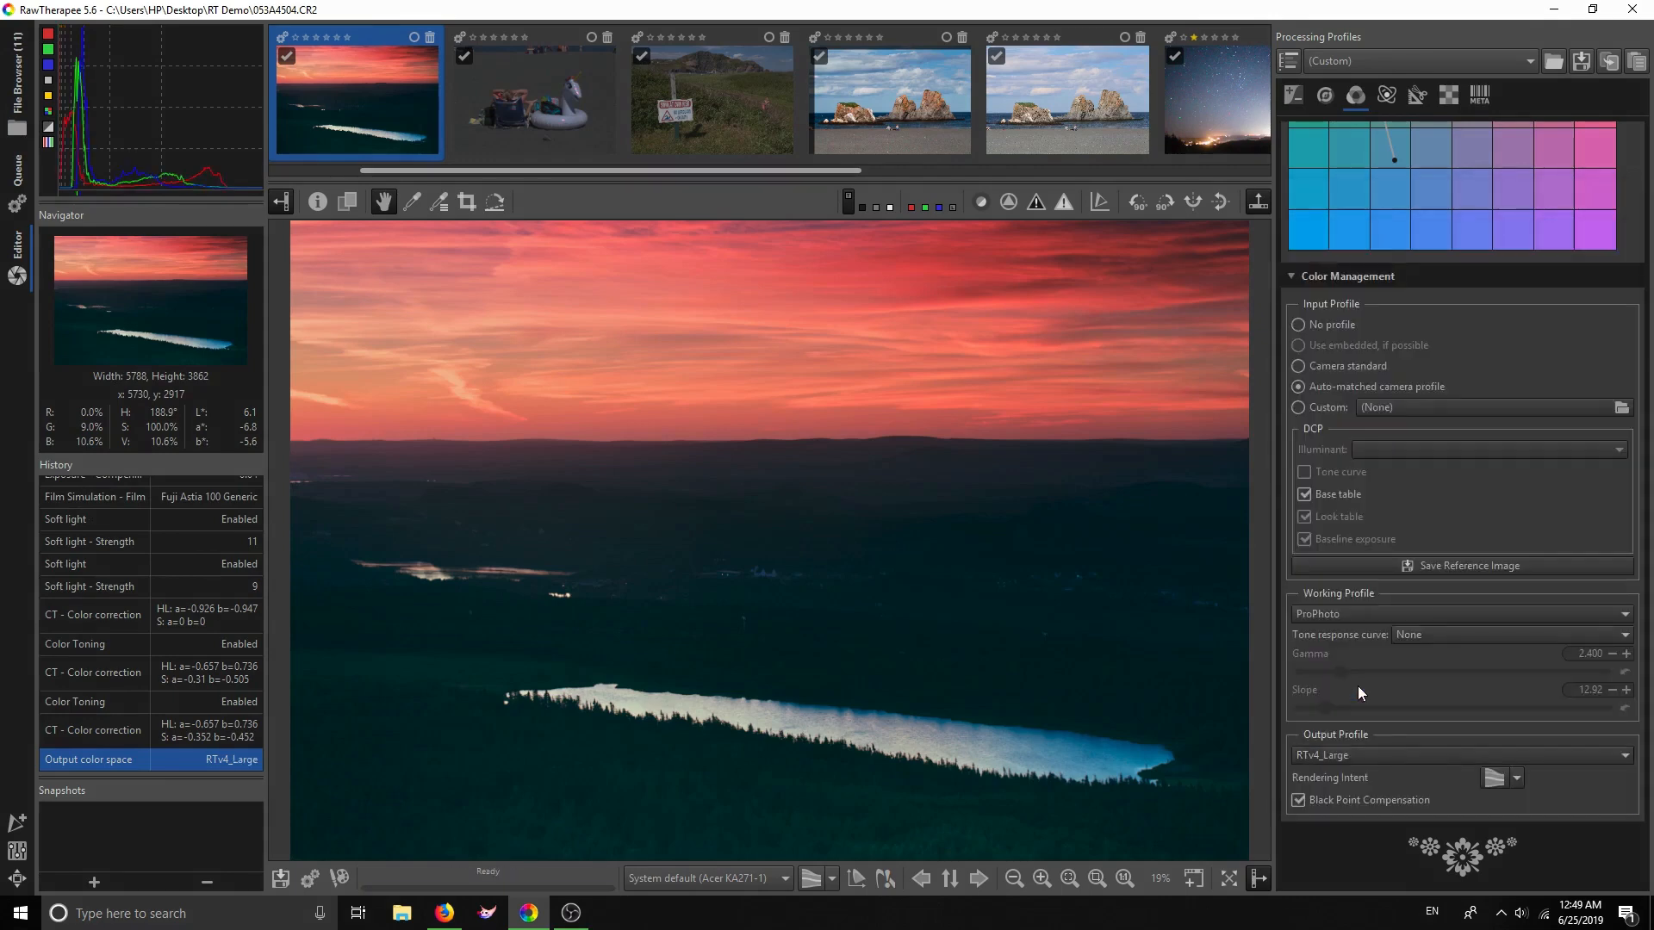
{"action": "left_click", "coordinate": [1372, 757]}
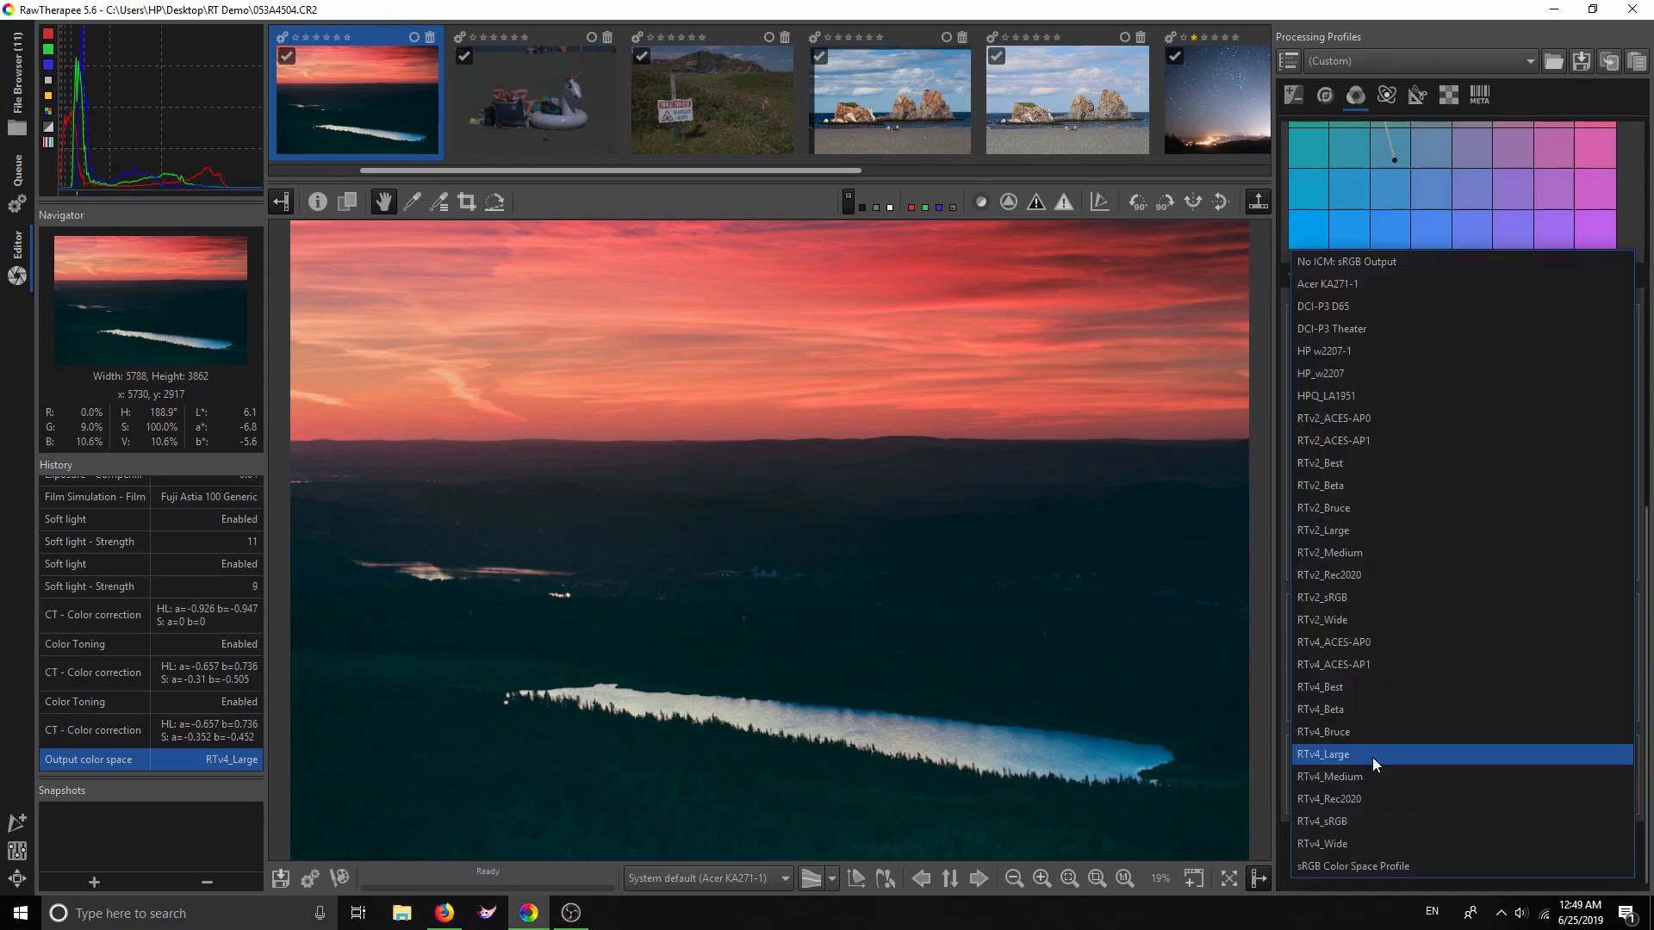
{"action": "left_click", "coordinate": [1383, 821]}
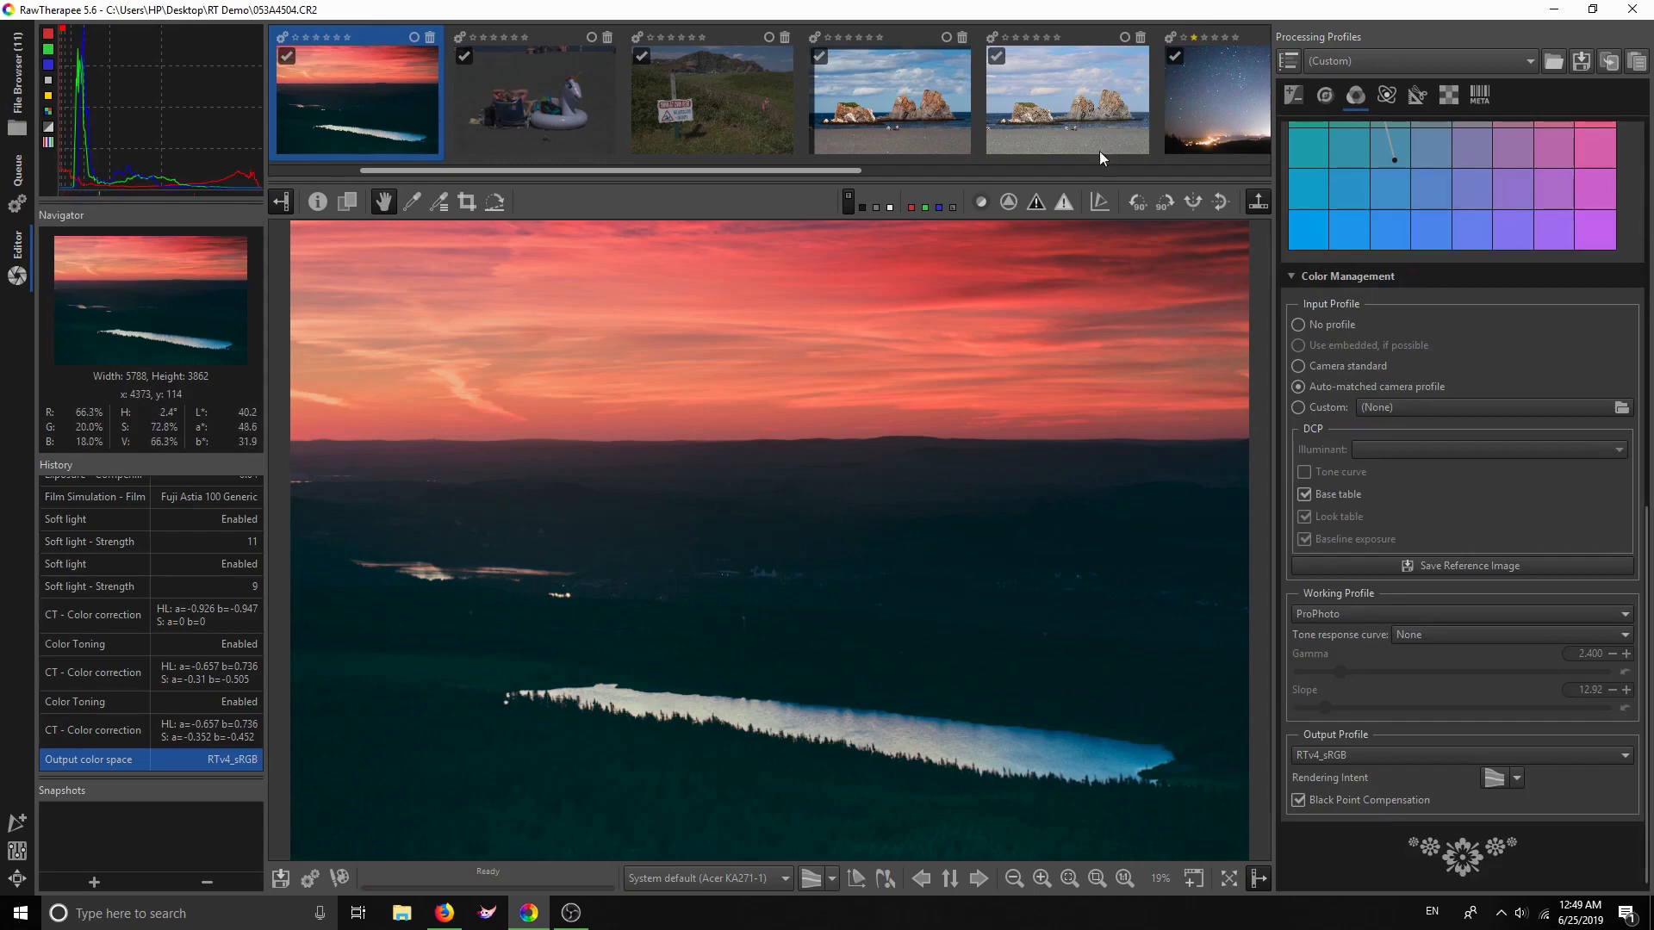
Enable Retinex in the Advanced tab with its settings panel collapsed
{"action": "left_click", "coordinate": [1384, 101]}
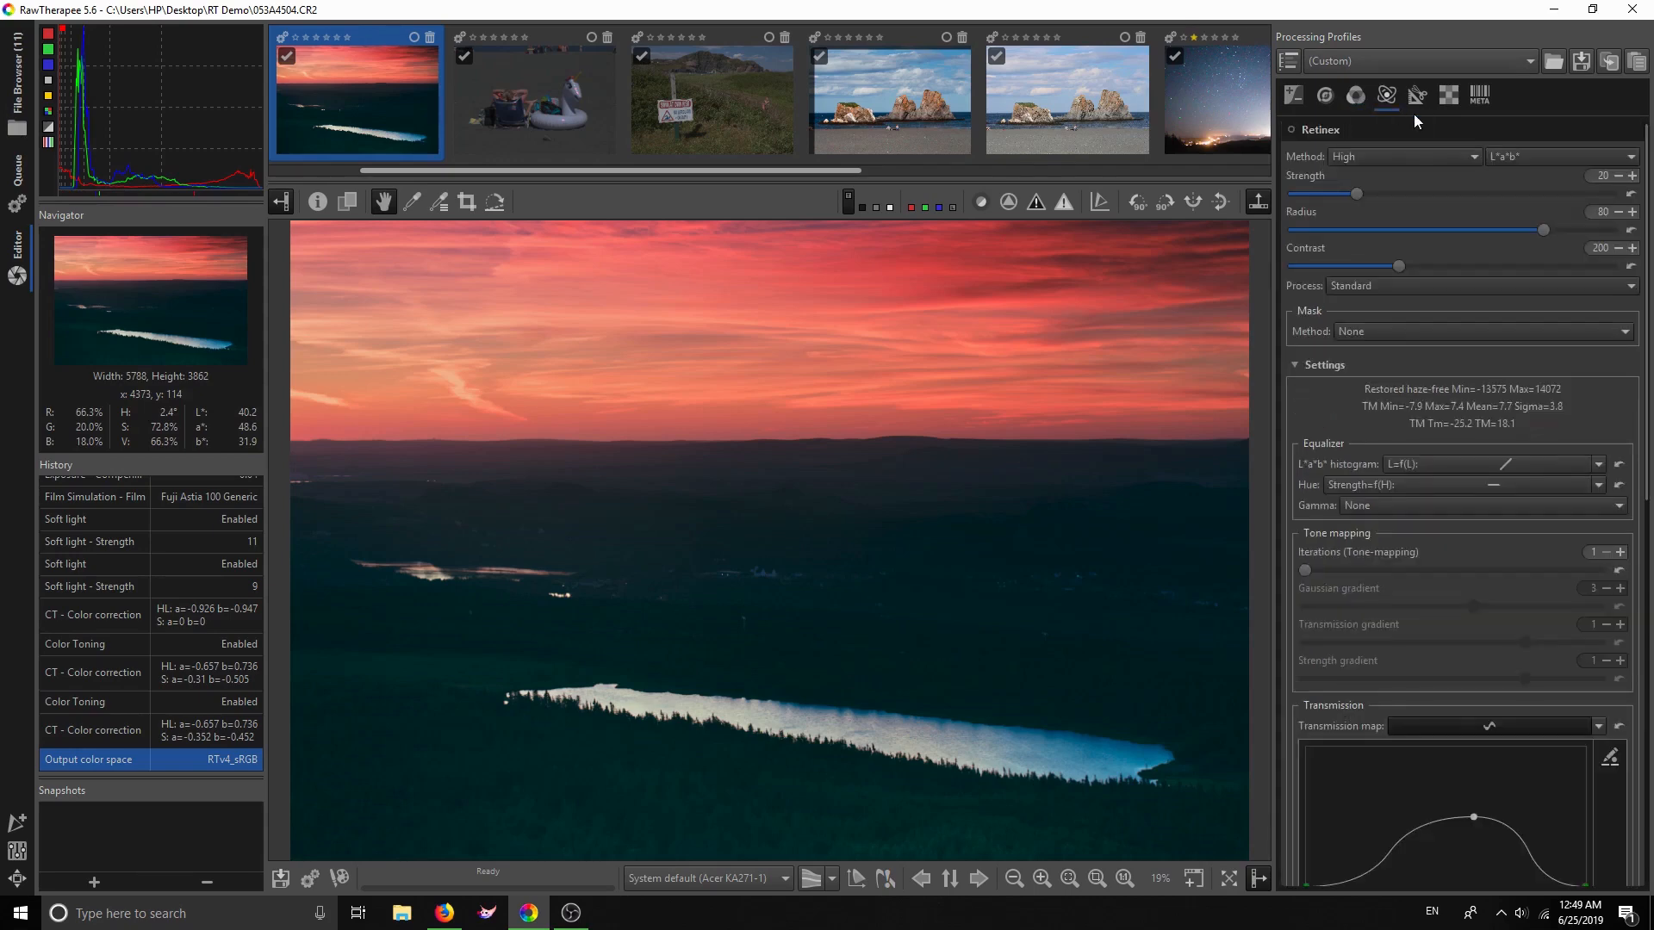
{"action": "left_click", "coordinate": [1355, 97]}
{"action": "left_click", "coordinate": [1384, 97]}
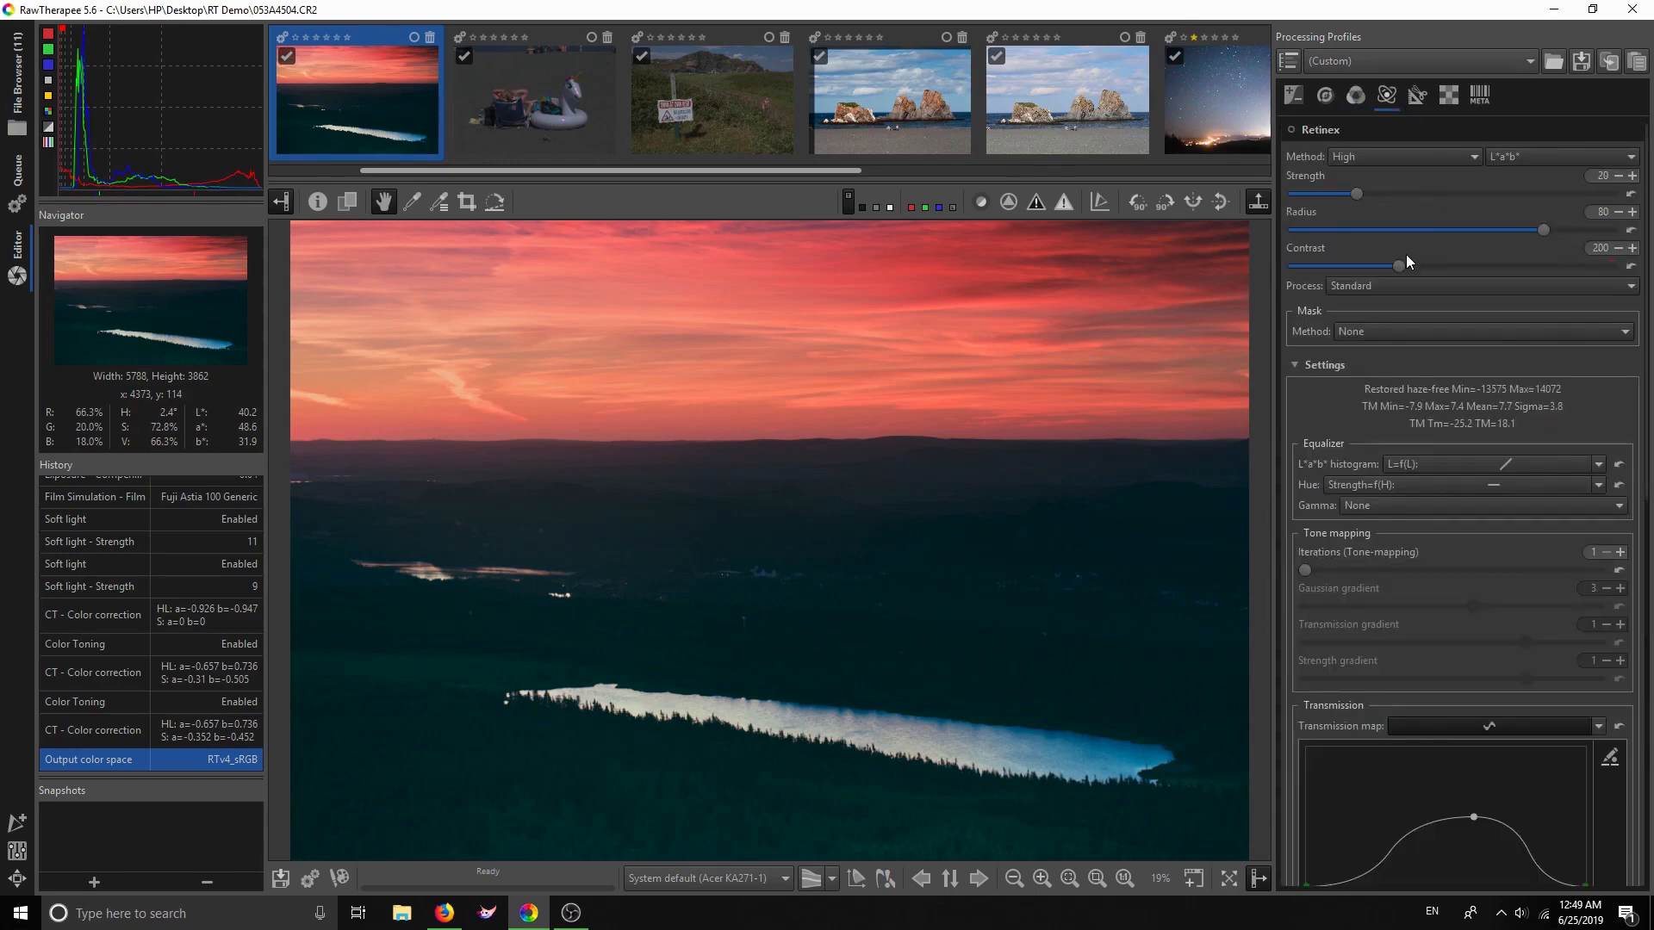
{"action": "left_click", "coordinate": [1352, 131]}
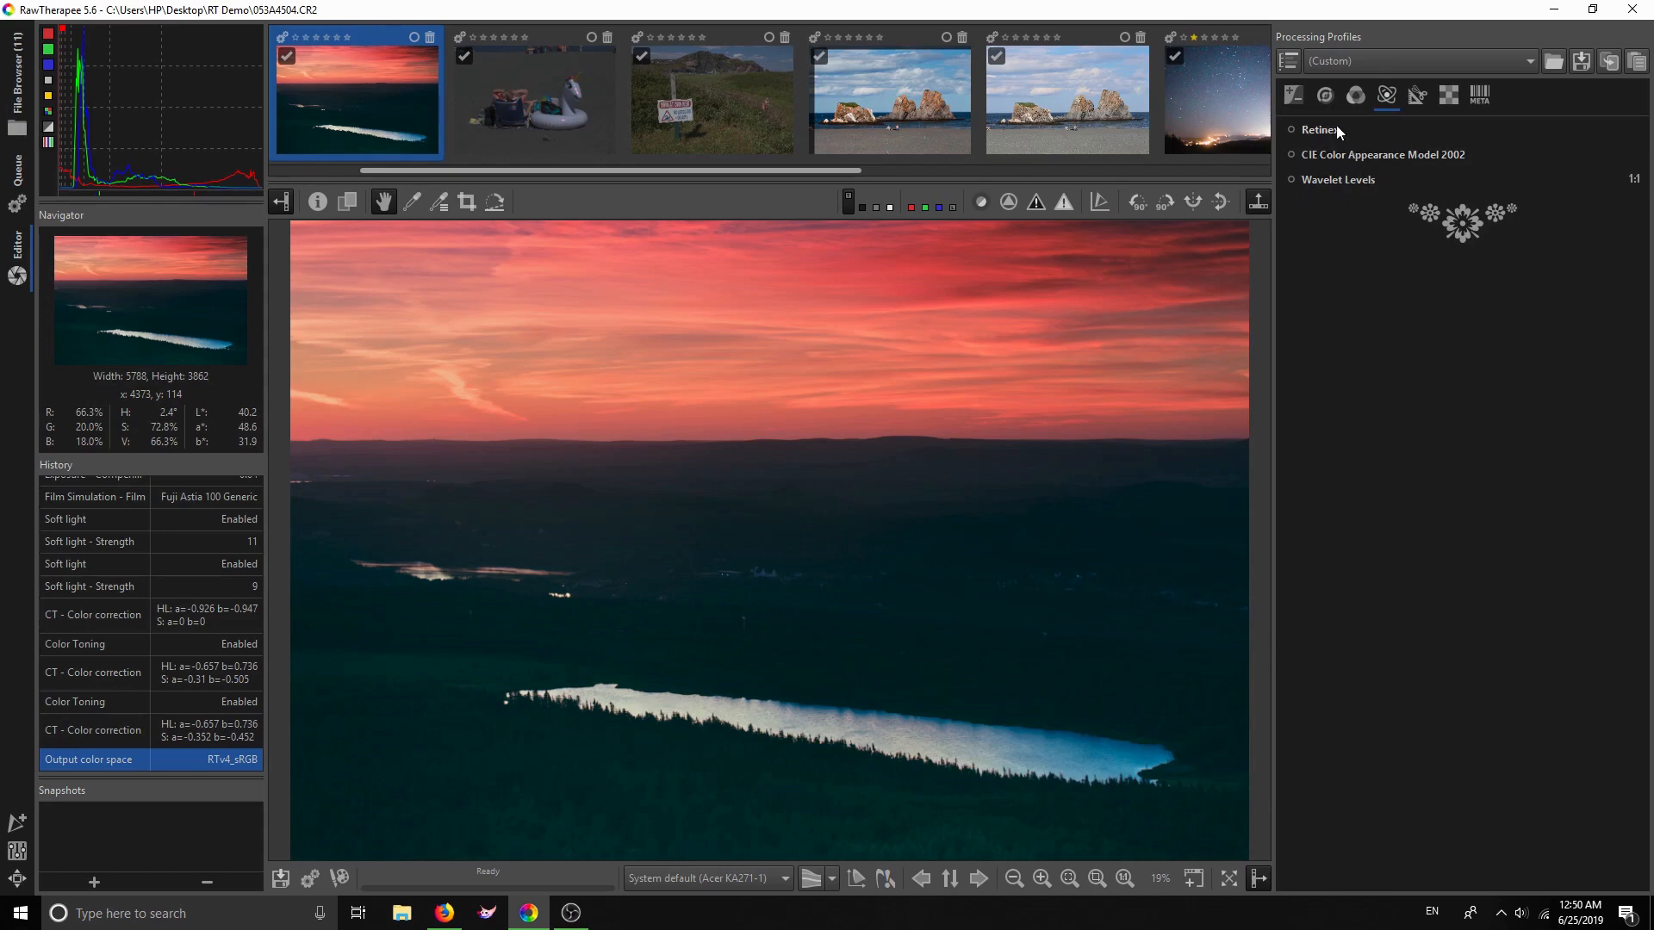
{"action": "left_click", "coordinate": [1291, 129]}
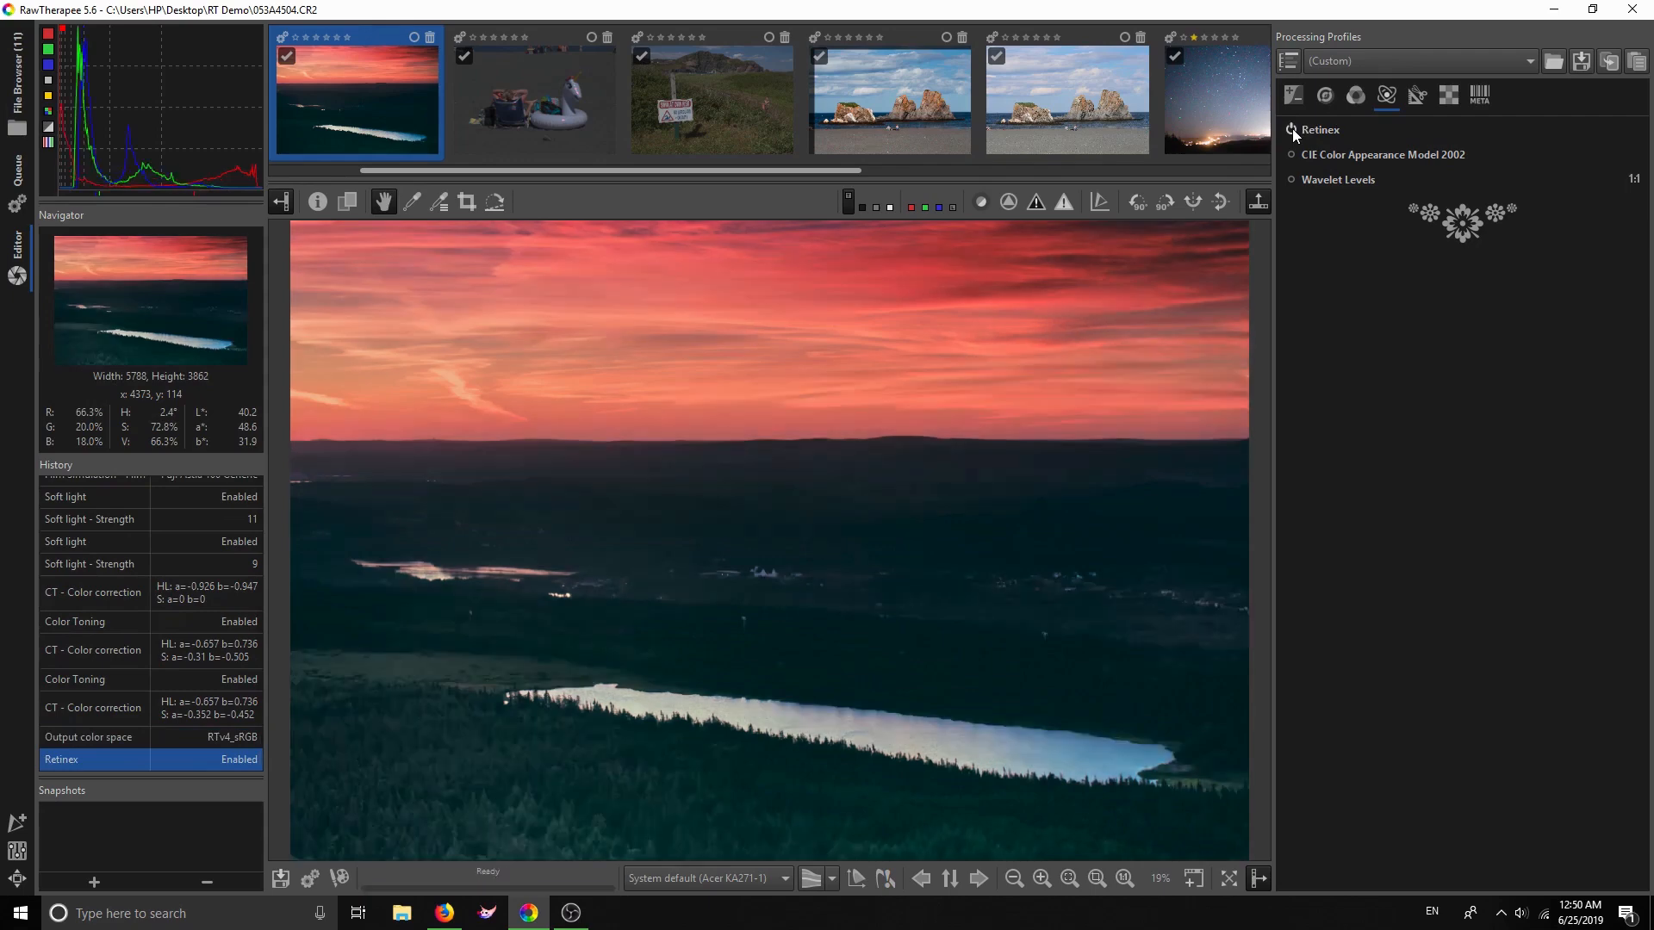
Turn Retinex off and open the star-trail raw IMG_5633.CR2
{"action": "left_click", "coordinate": [1292, 129]}
{"action": "scroll", "coordinate": [777, 94], "scroll_direction": "down", "scroll_amount": 3}
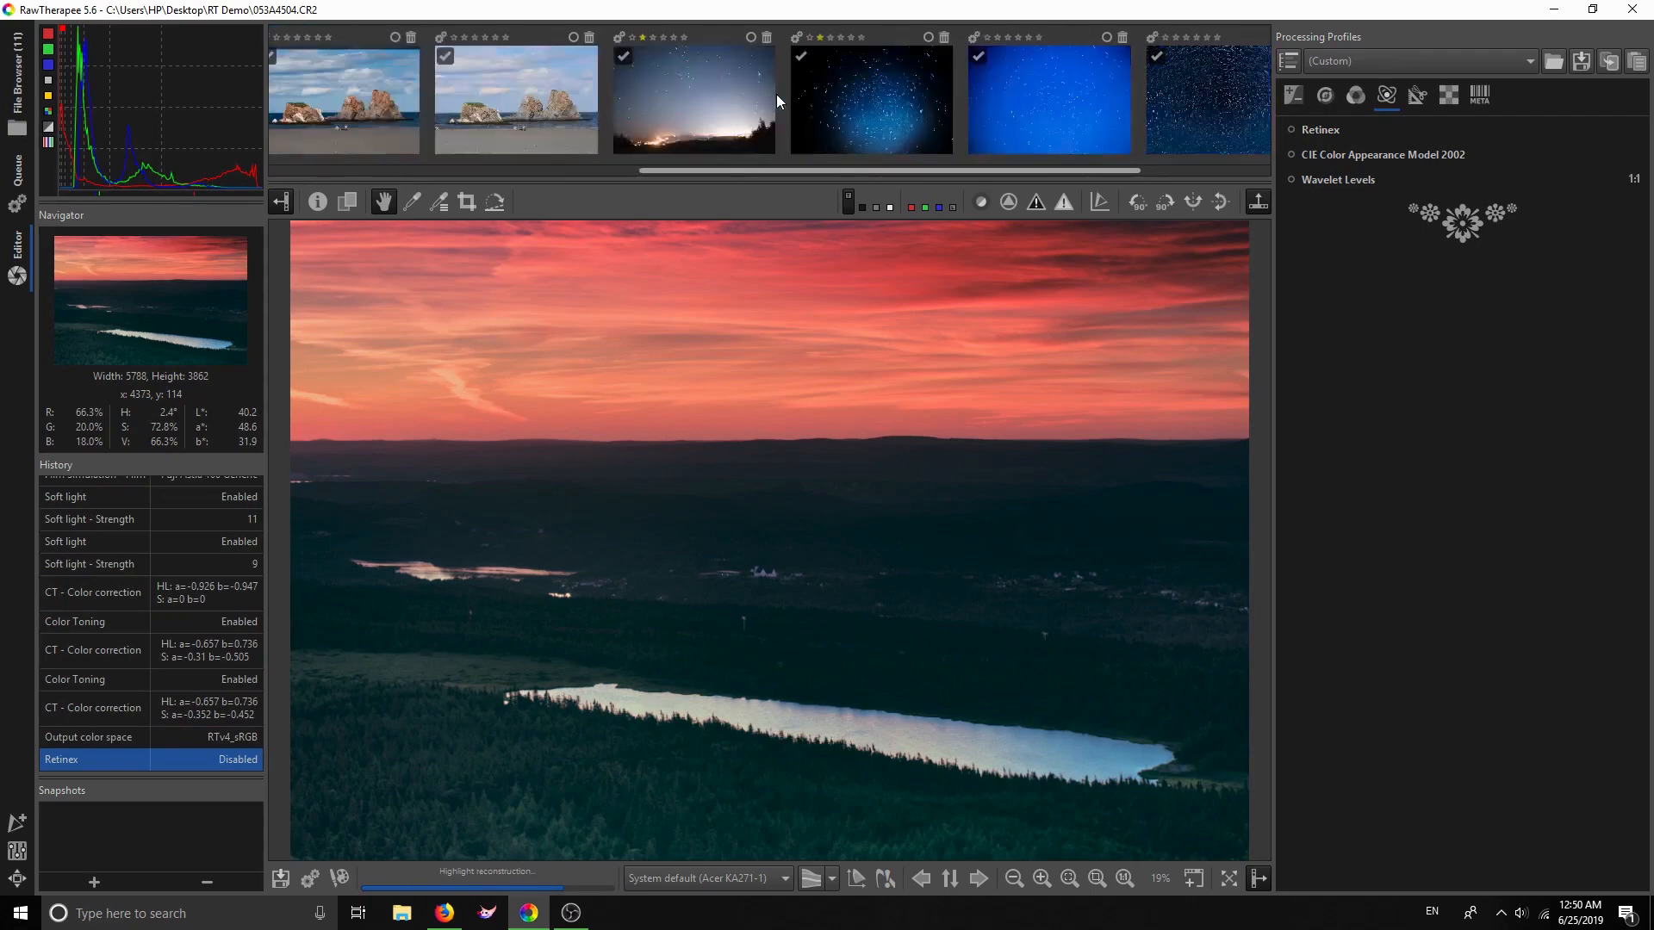
{"action": "scroll", "coordinate": [777, 95], "scroll_direction": "down", "scroll_amount": 2}
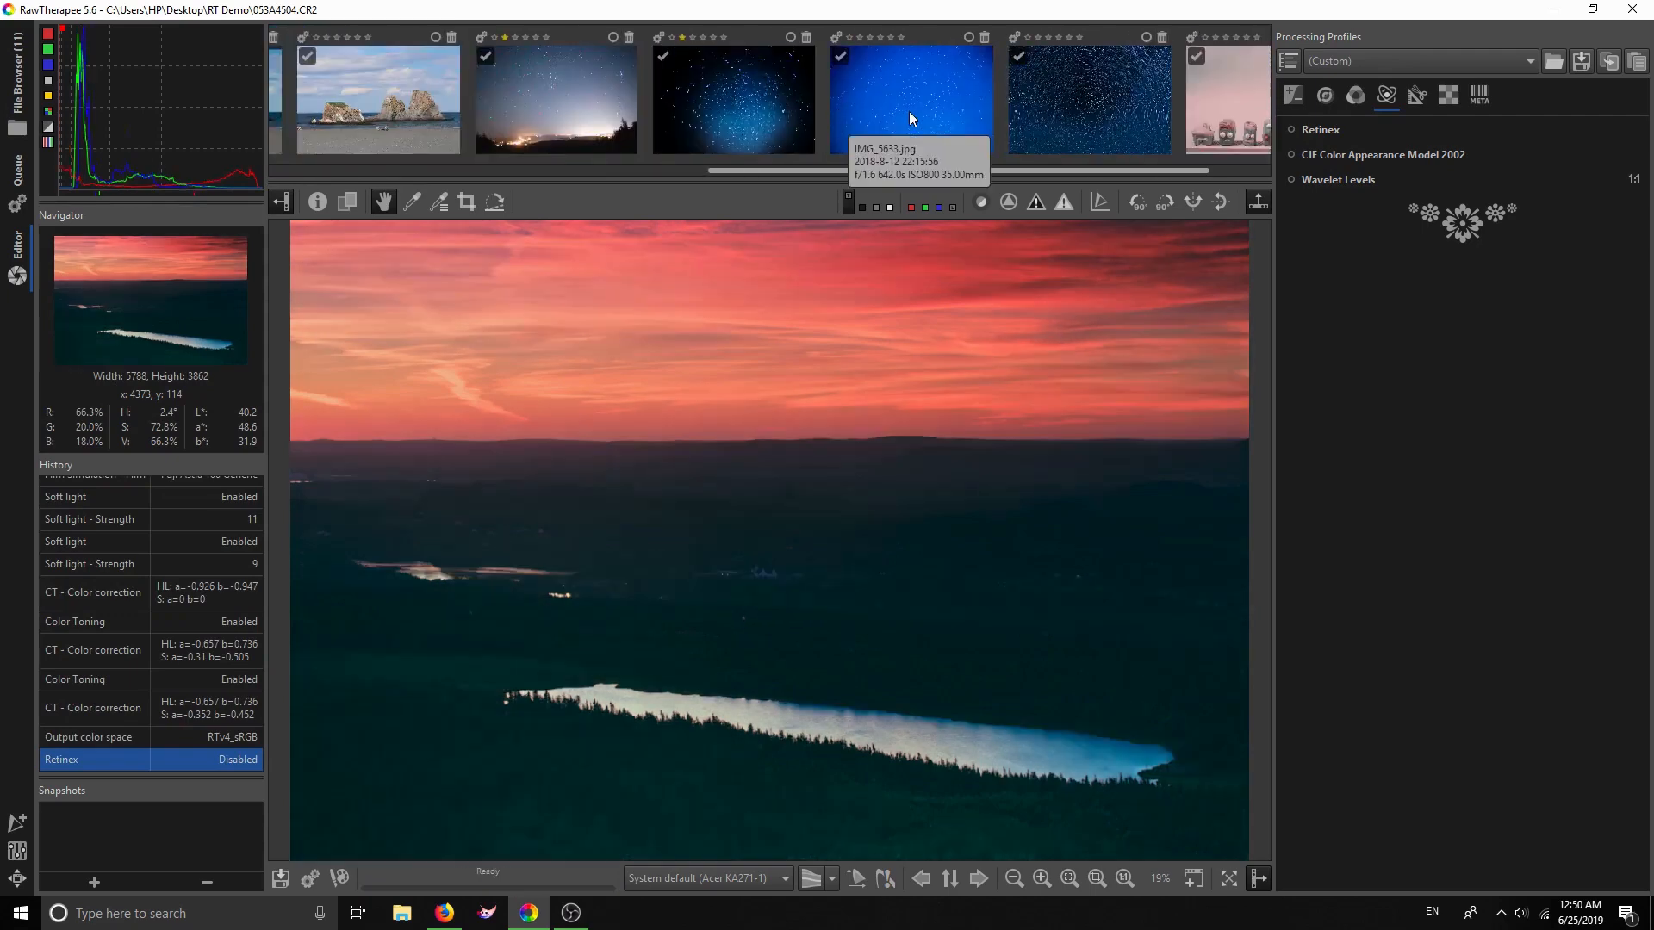
{"action": "double_click", "coordinate": [910, 118]}
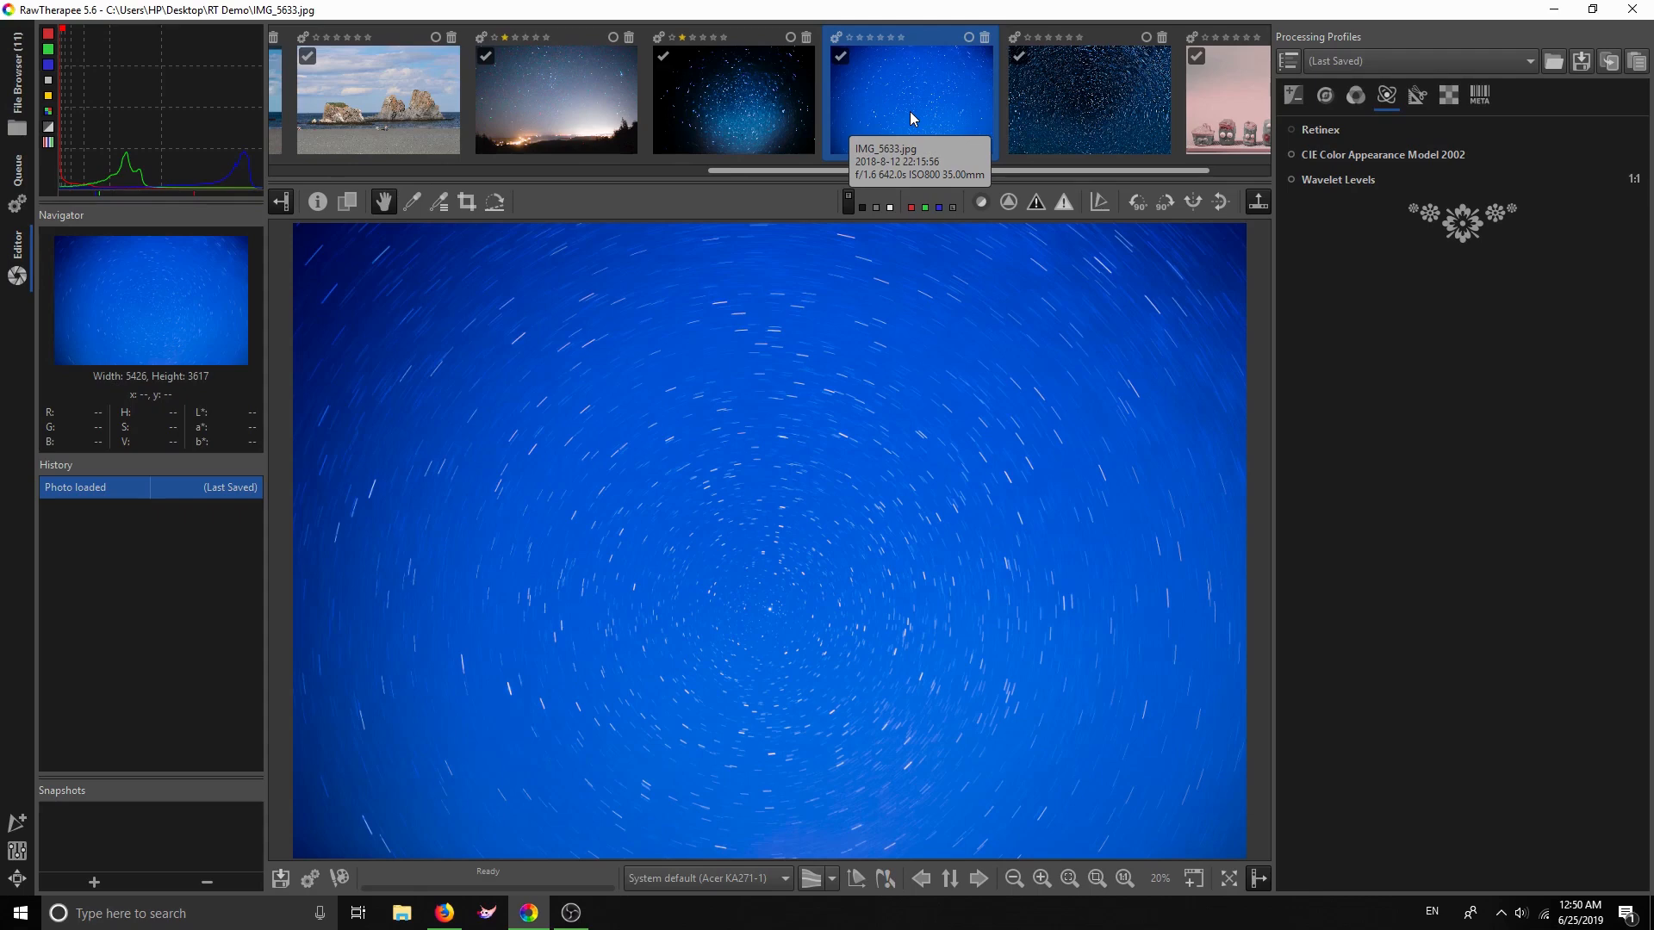
{"action": "double_click", "coordinate": [730, 123]}
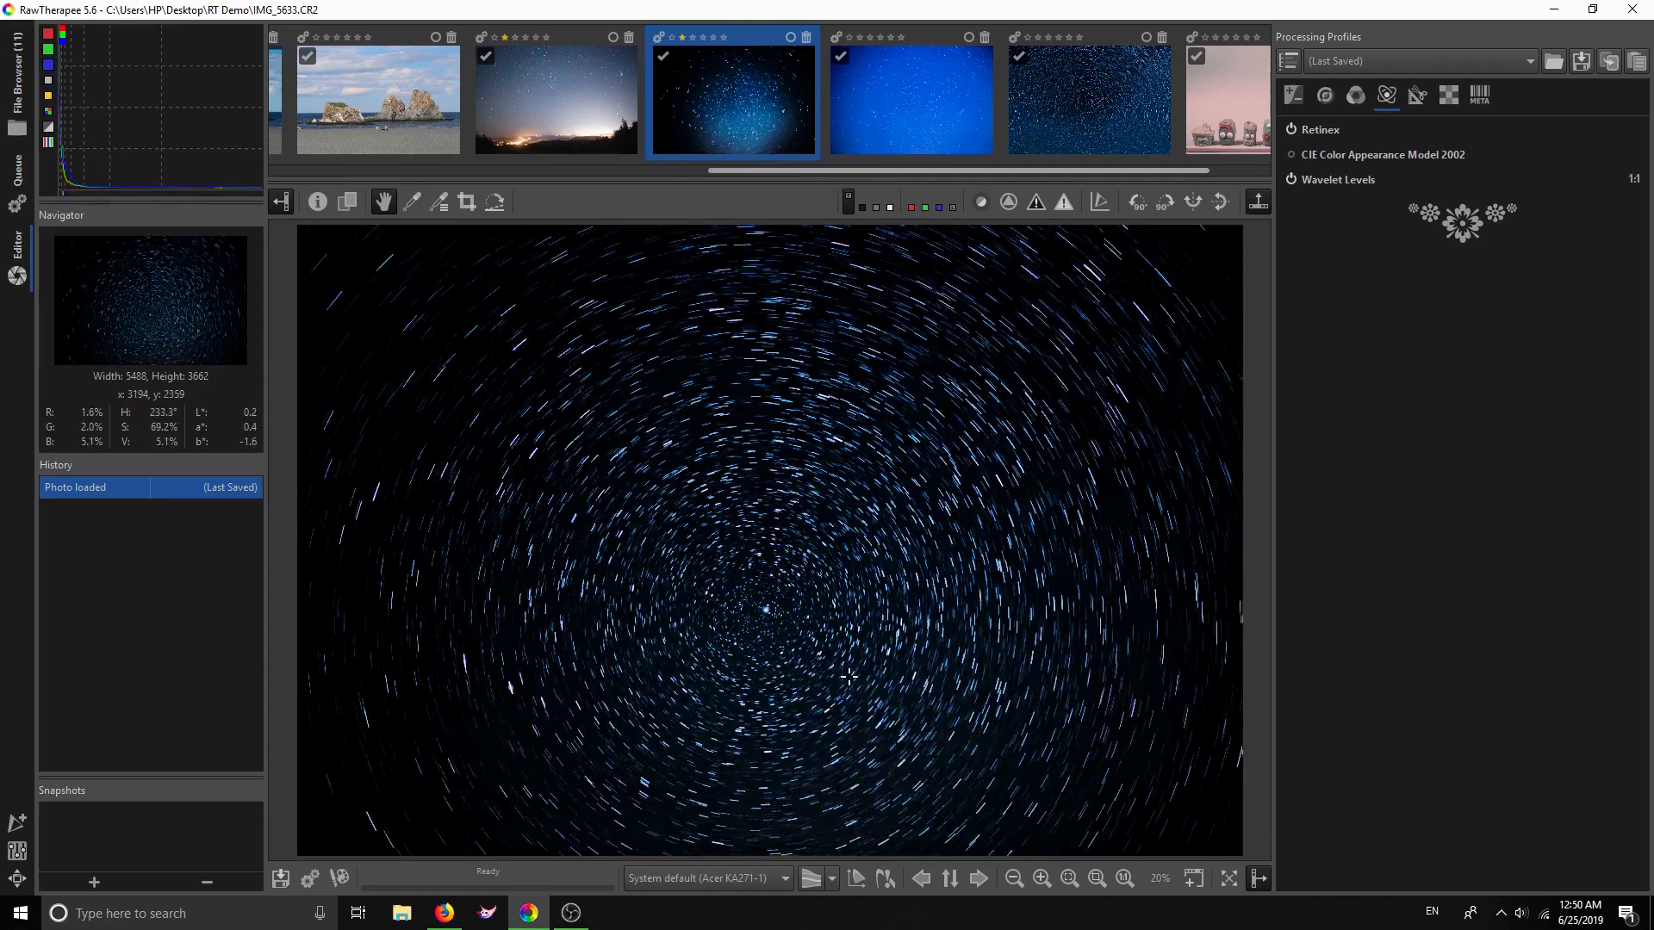
Compare Retinex off and on, then reopen the red sunset lake photo
{"action": "left_click", "coordinate": [1291, 130]}
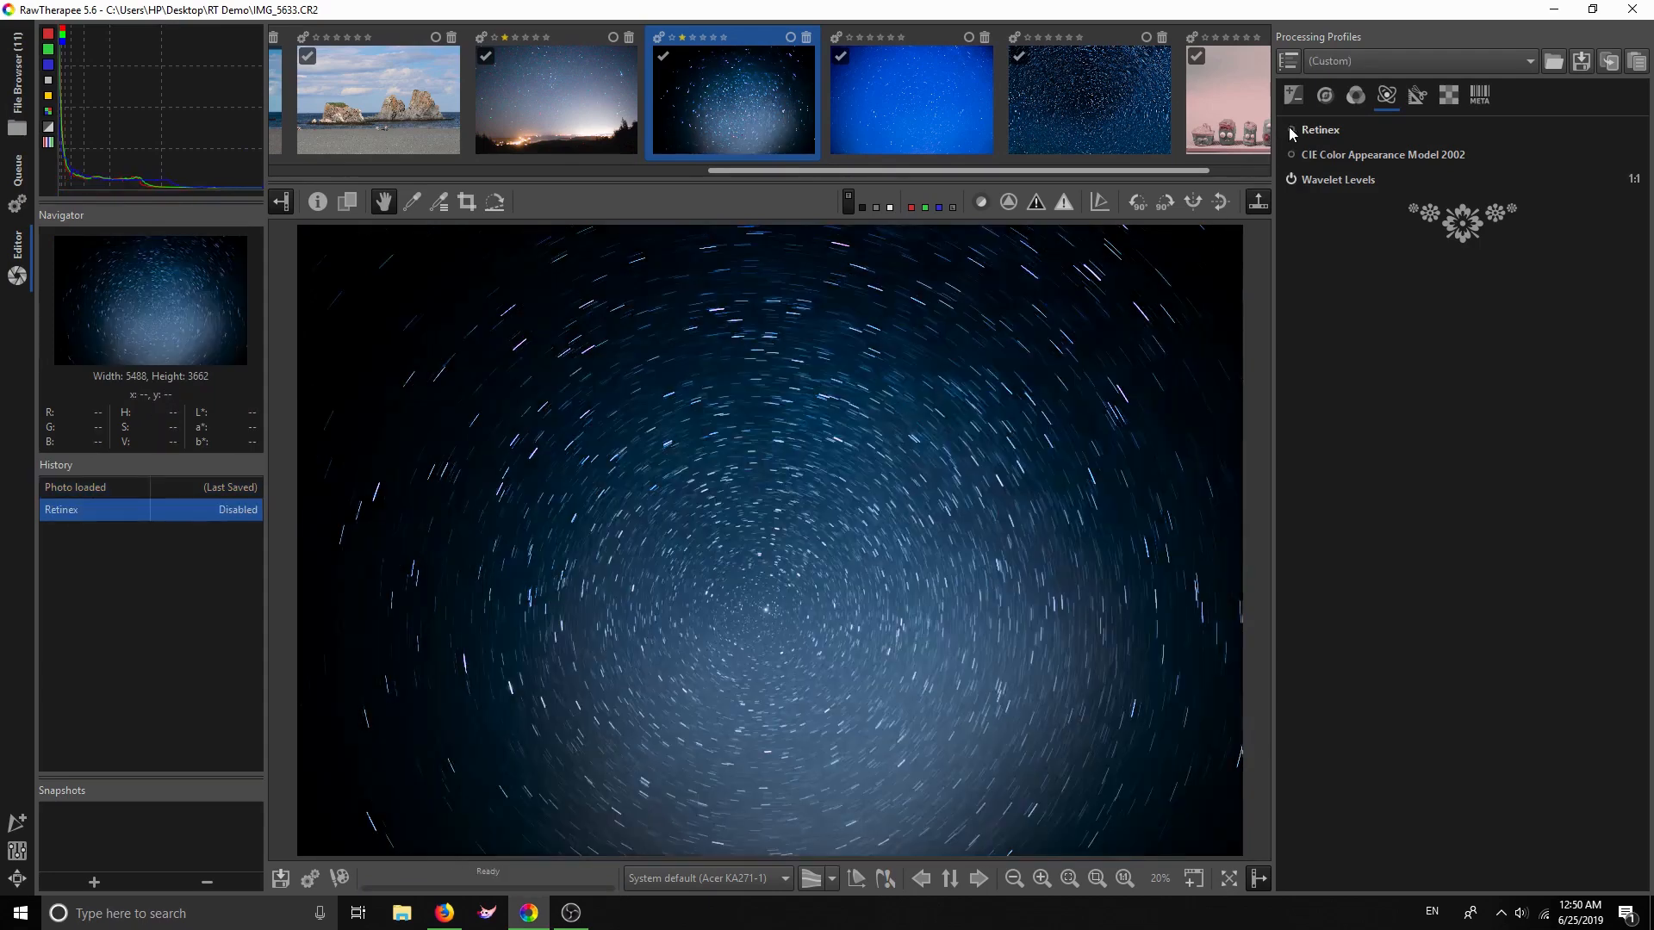
{"action": "left_click", "coordinate": [1291, 130]}
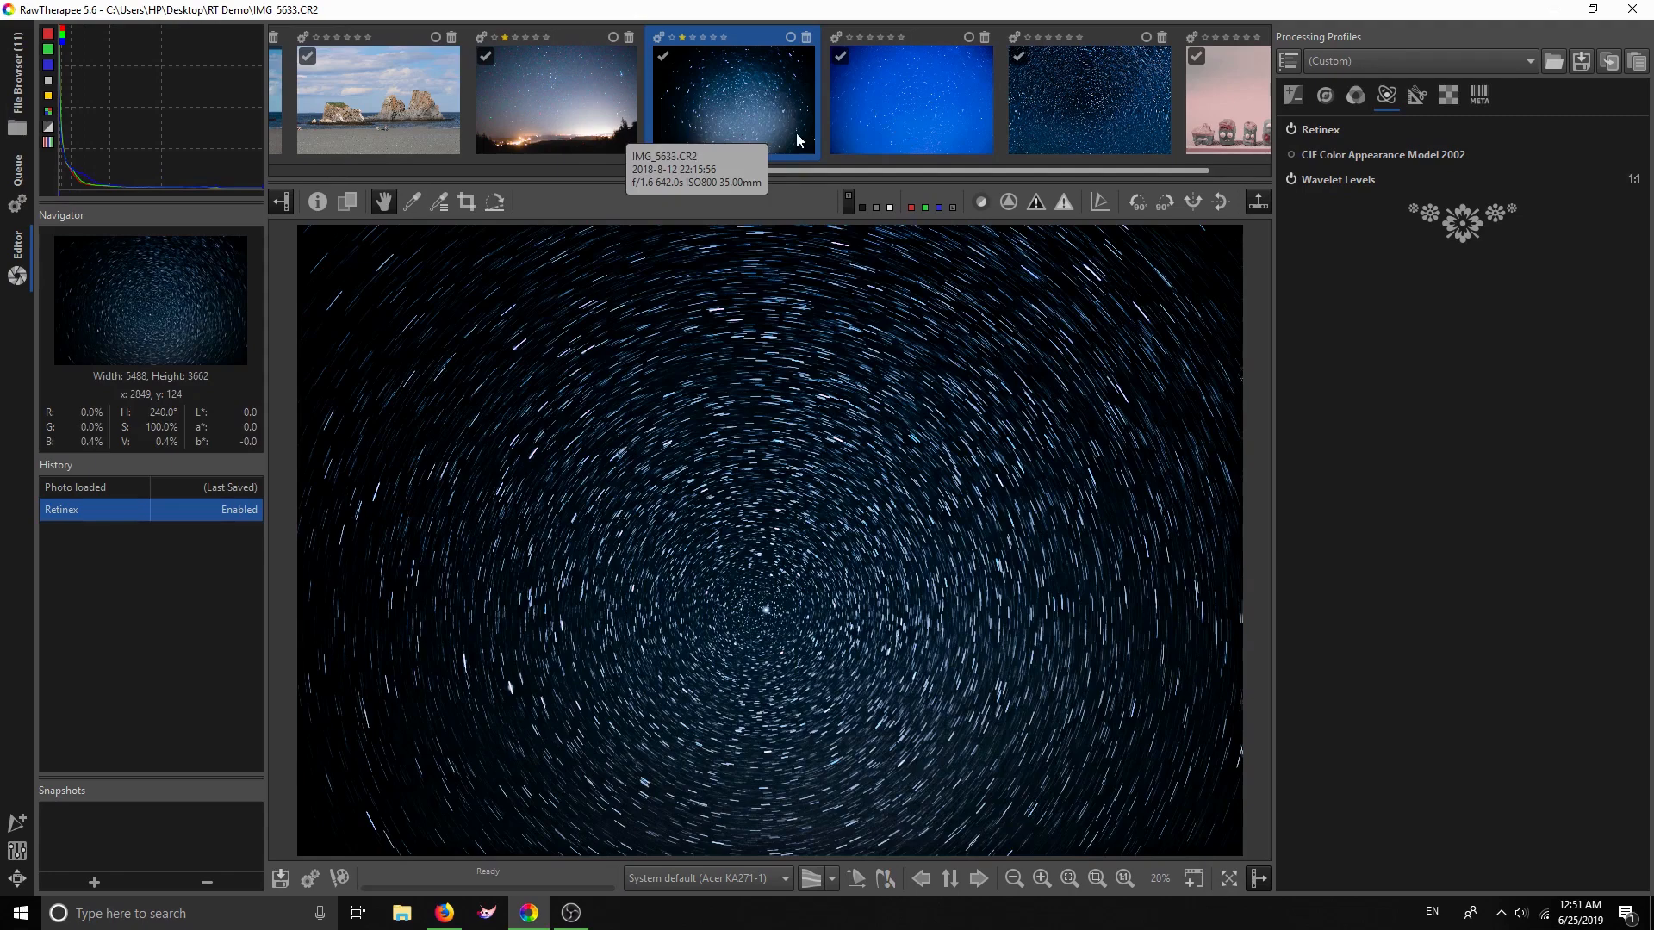
{"action": "scroll", "coordinate": [796, 133], "scroll_direction": "up", "scroll_amount": 5}
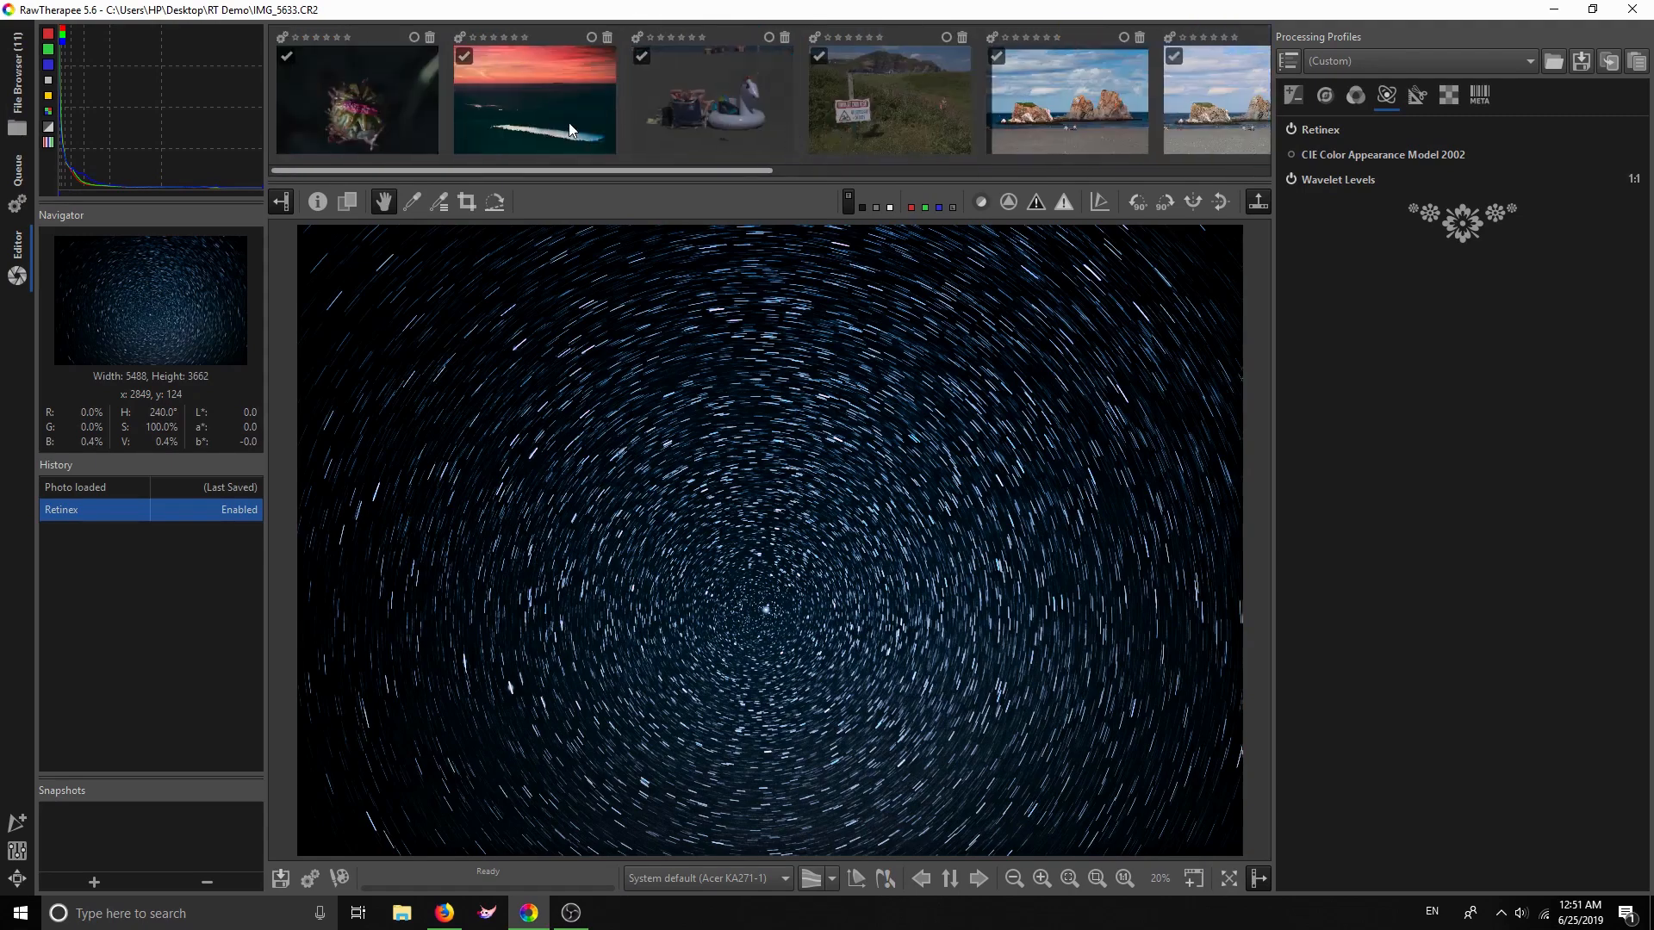
{"action": "left_click", "coordinate": [562, 128]}
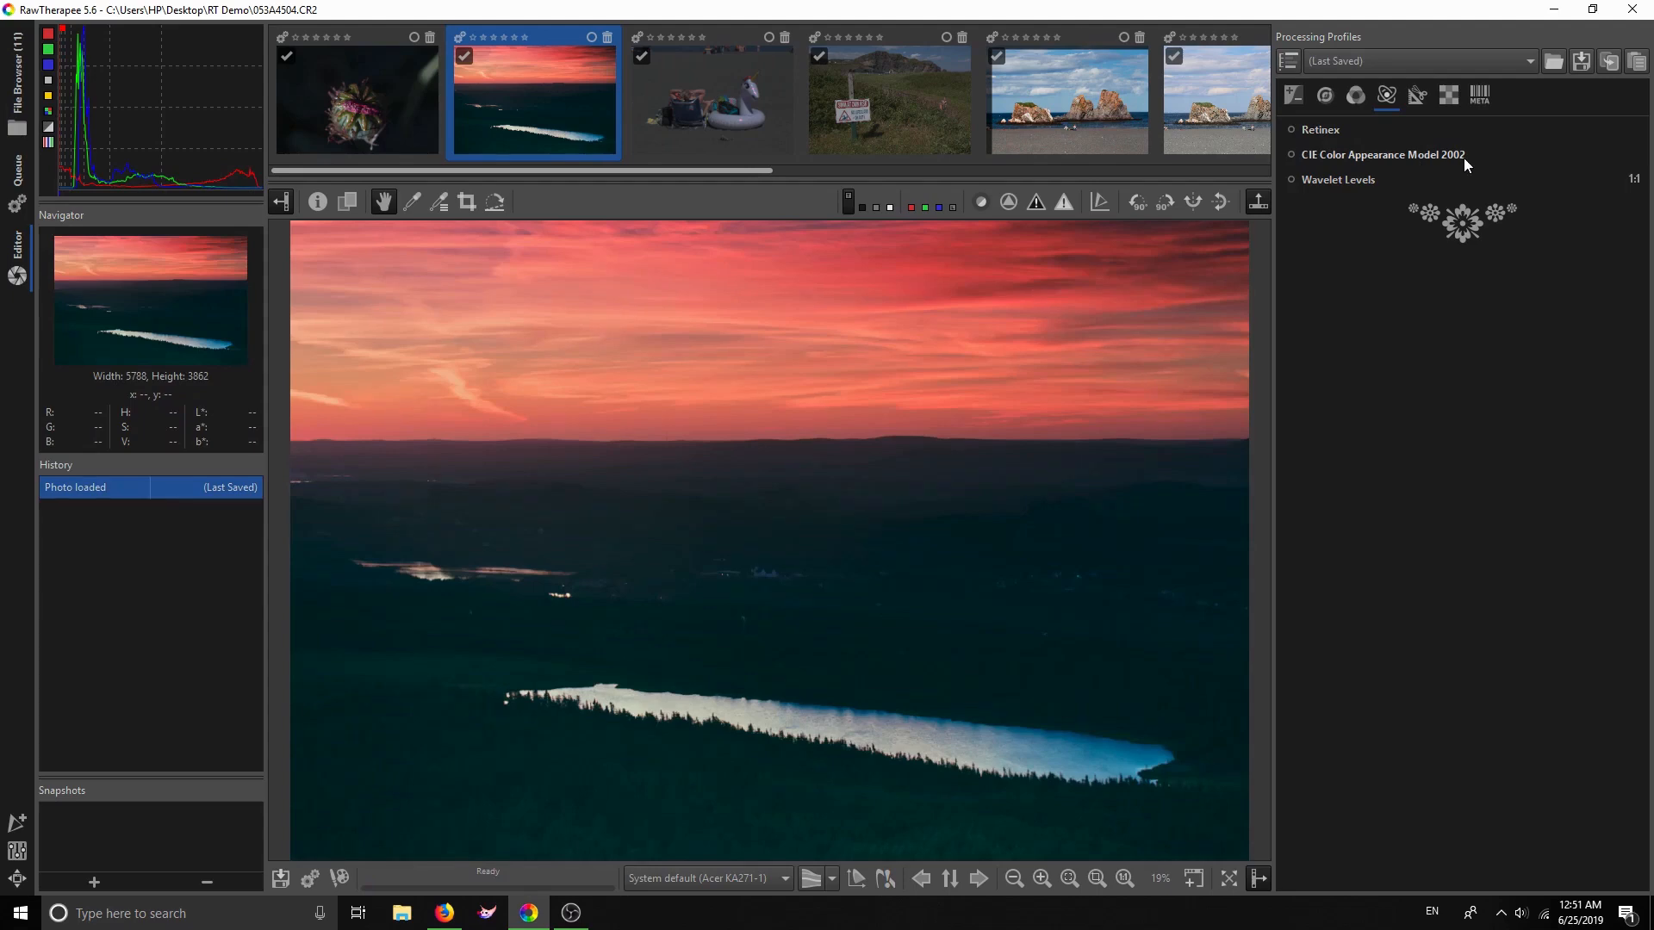
Expand CIE Color Appearance Model 2002 and review the sunset photo's Exposure settings
{"action": "left_click", "coordinate": [1428, 157]}
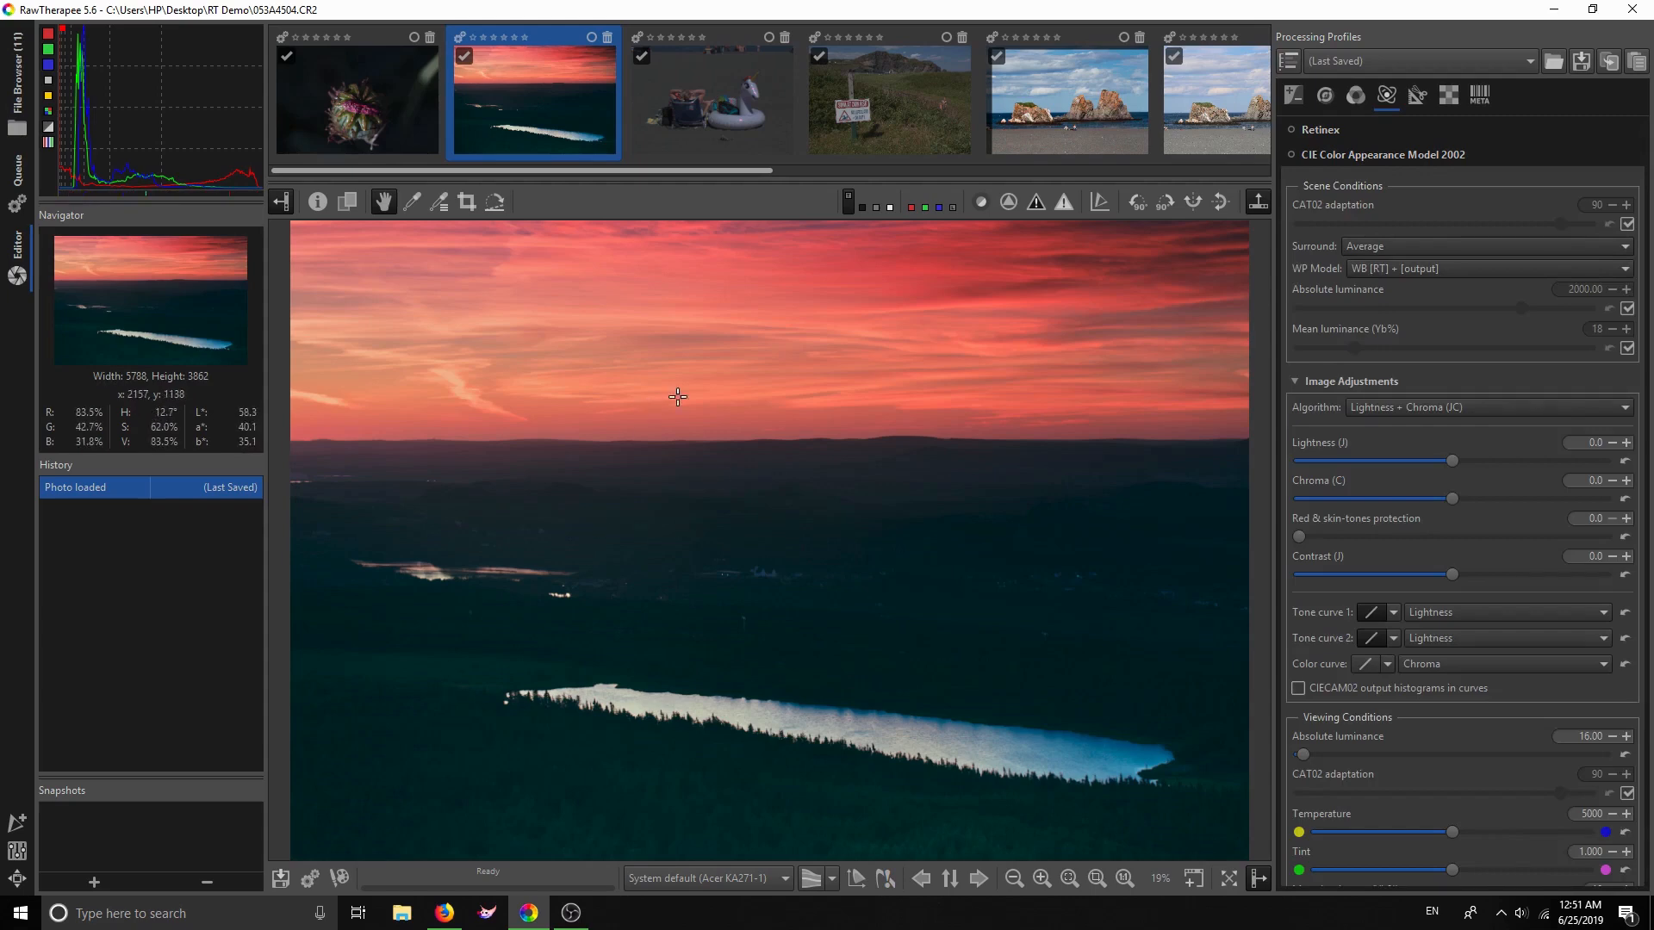
{"action": "left_click", "coordinate": [1292, 98]}
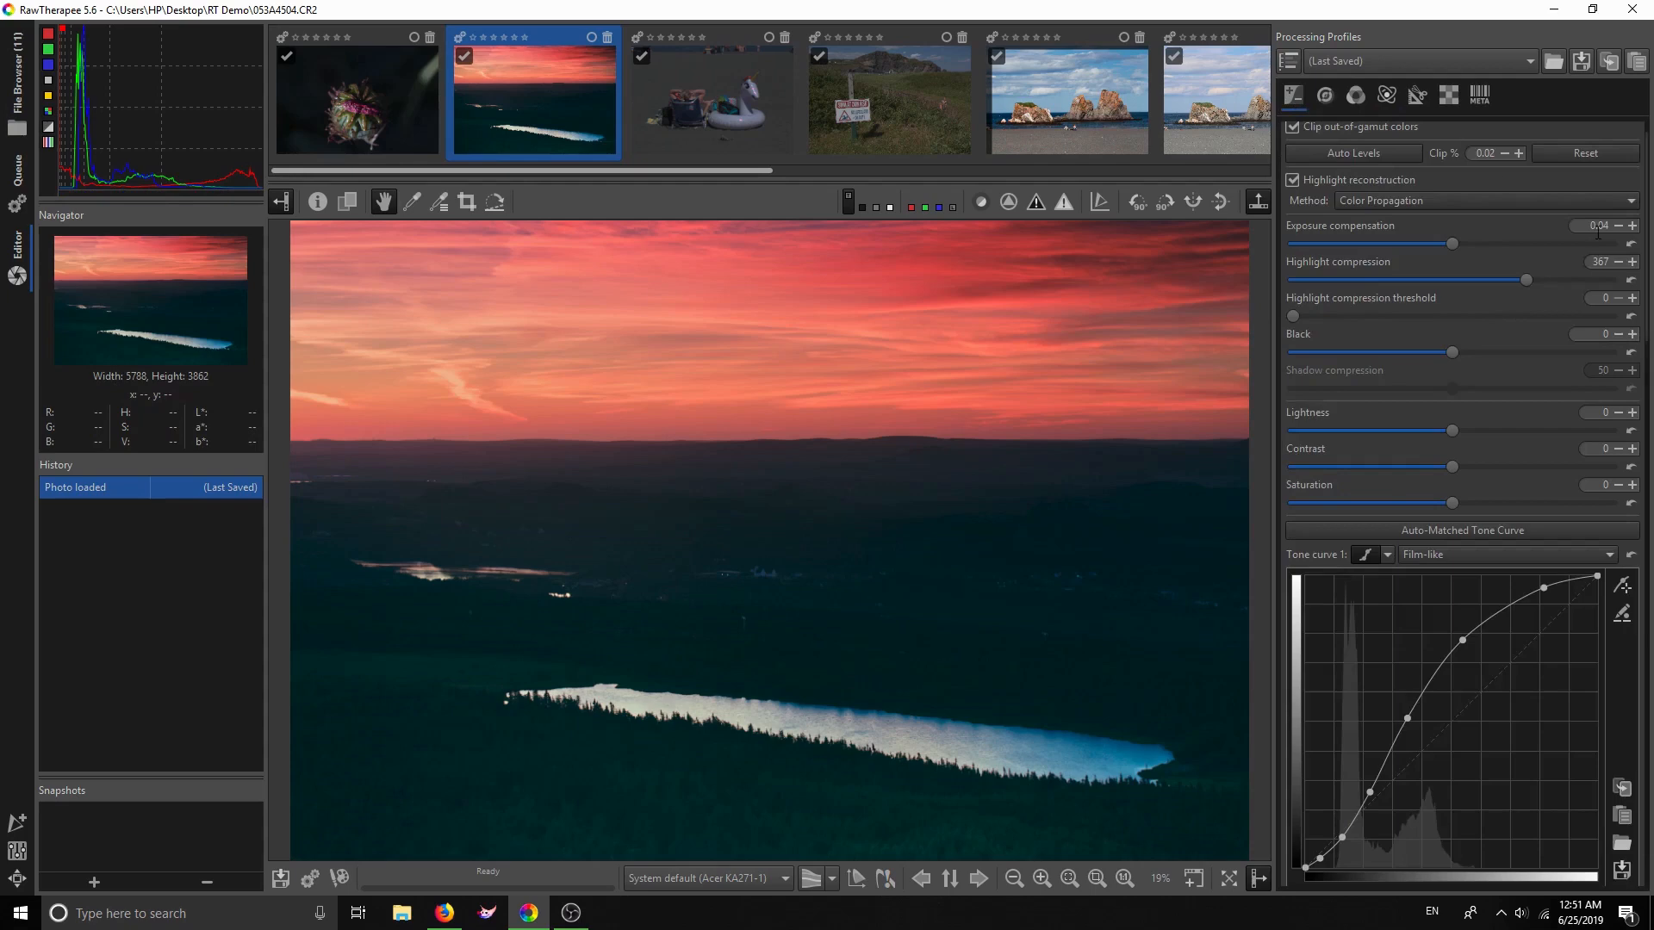
{"action": "left_click_drag", "start_coordinate": [1648, 225], "coordinate": [1638, 719]}
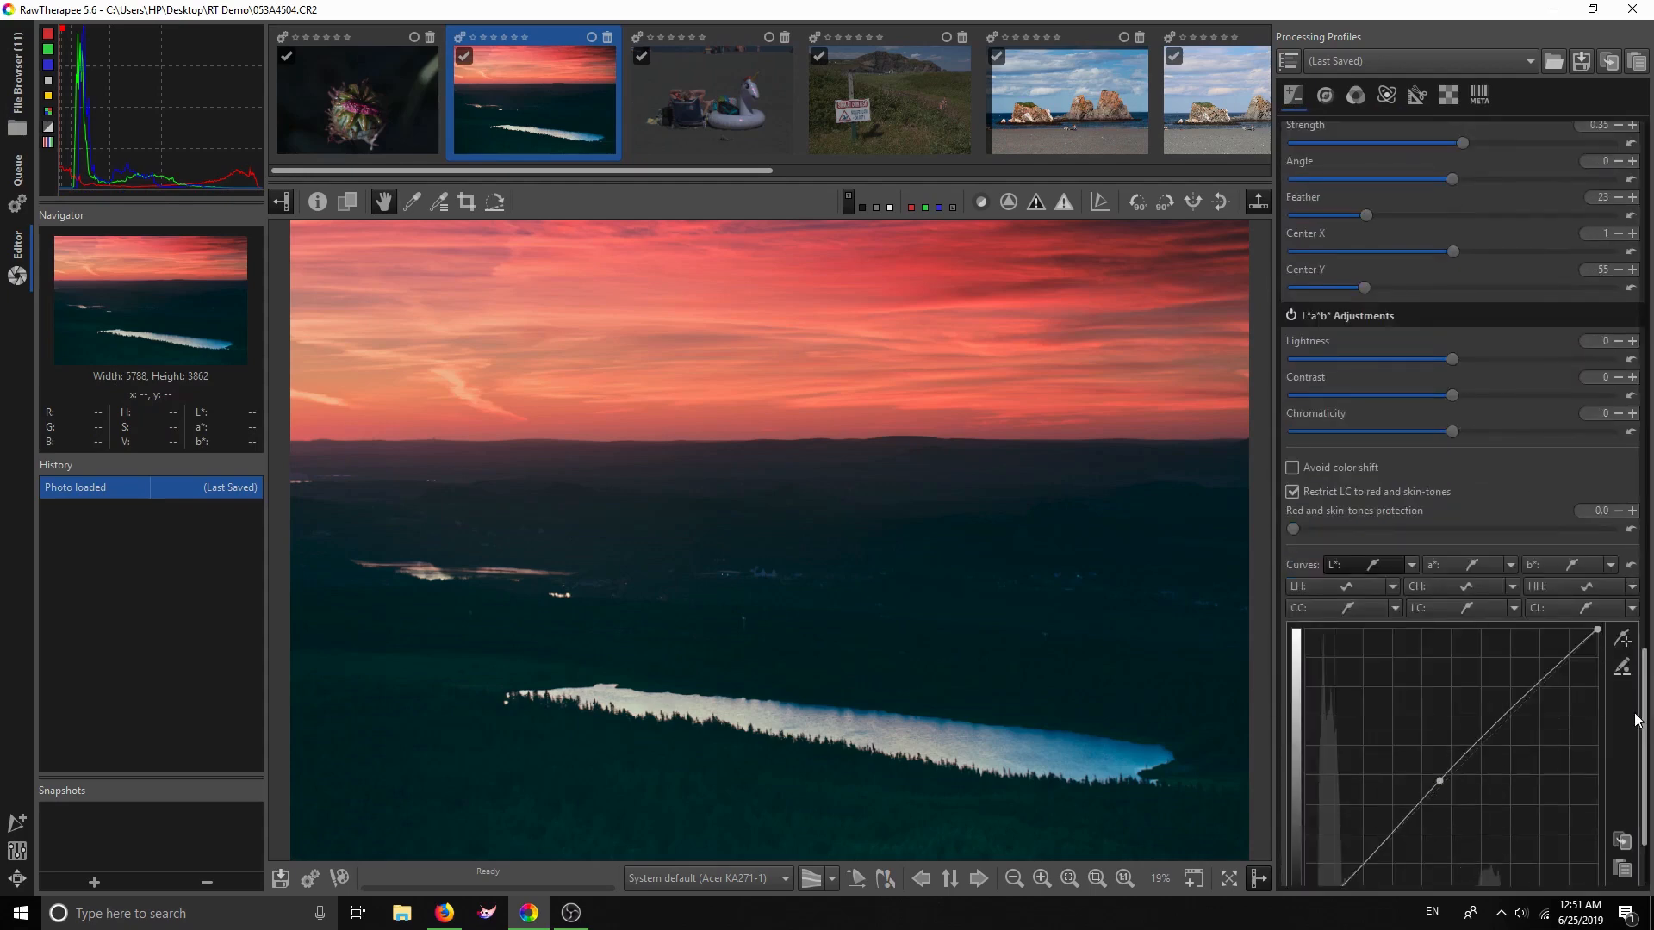
{"action": "left_click_drag", "start_coordinate": [1646, 715], "coordinate": [1646, 762]}
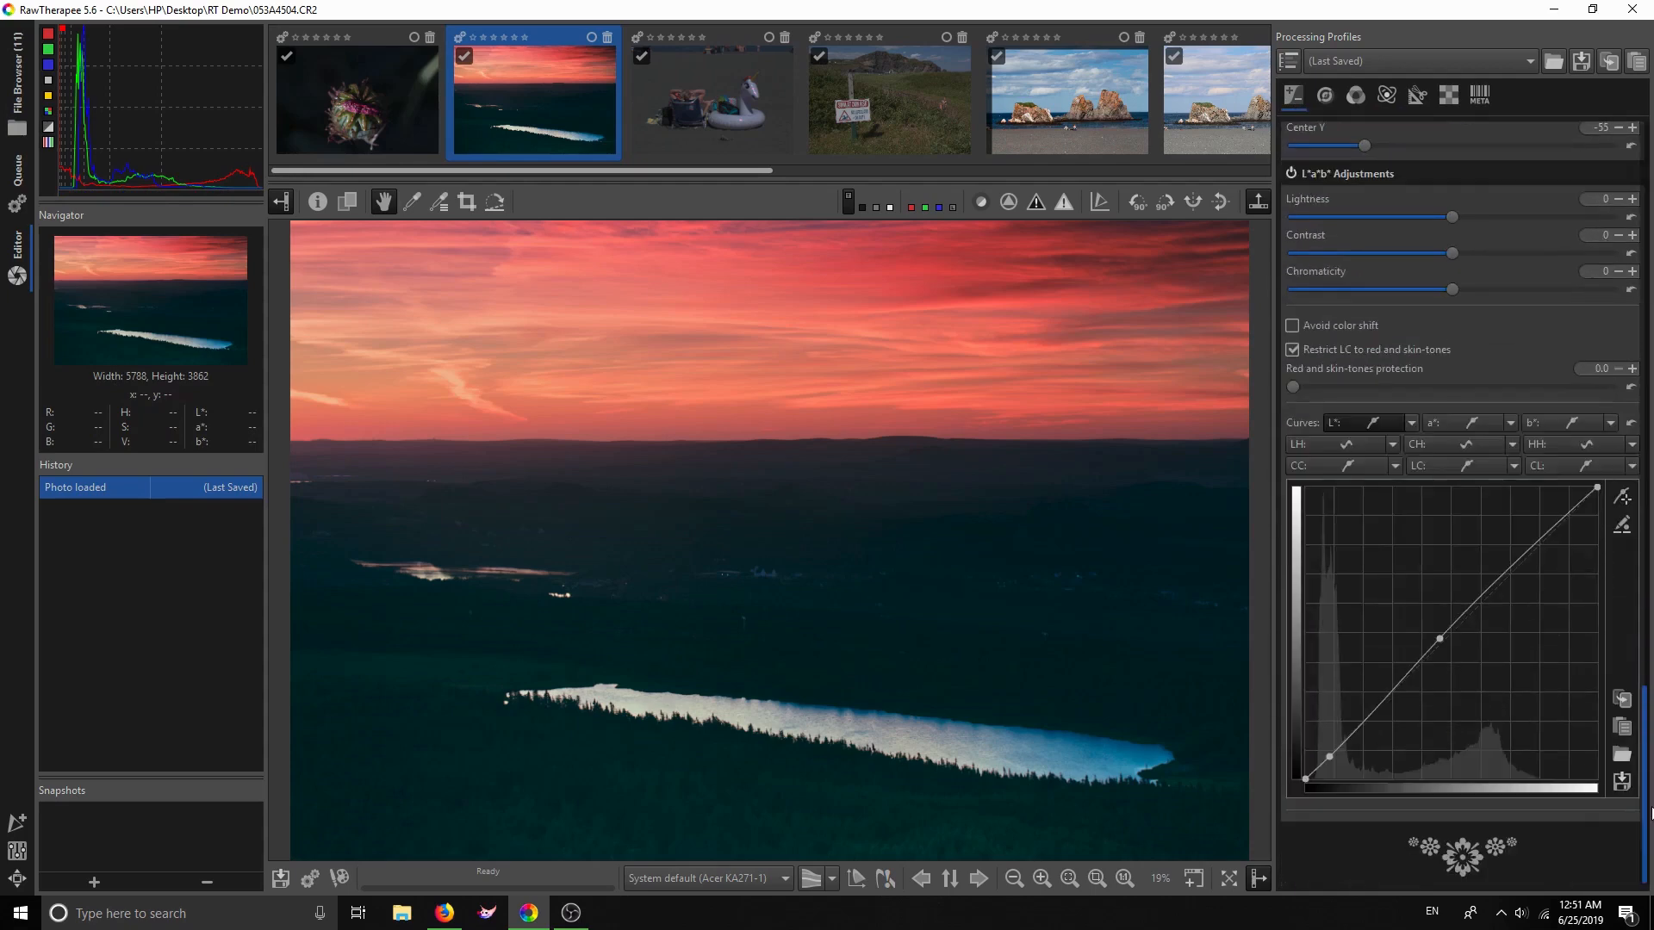
{"action": "left_click", "coordinate": [1357, 95]}
{"action": "left_click", "coordinate": [1385, 95]}
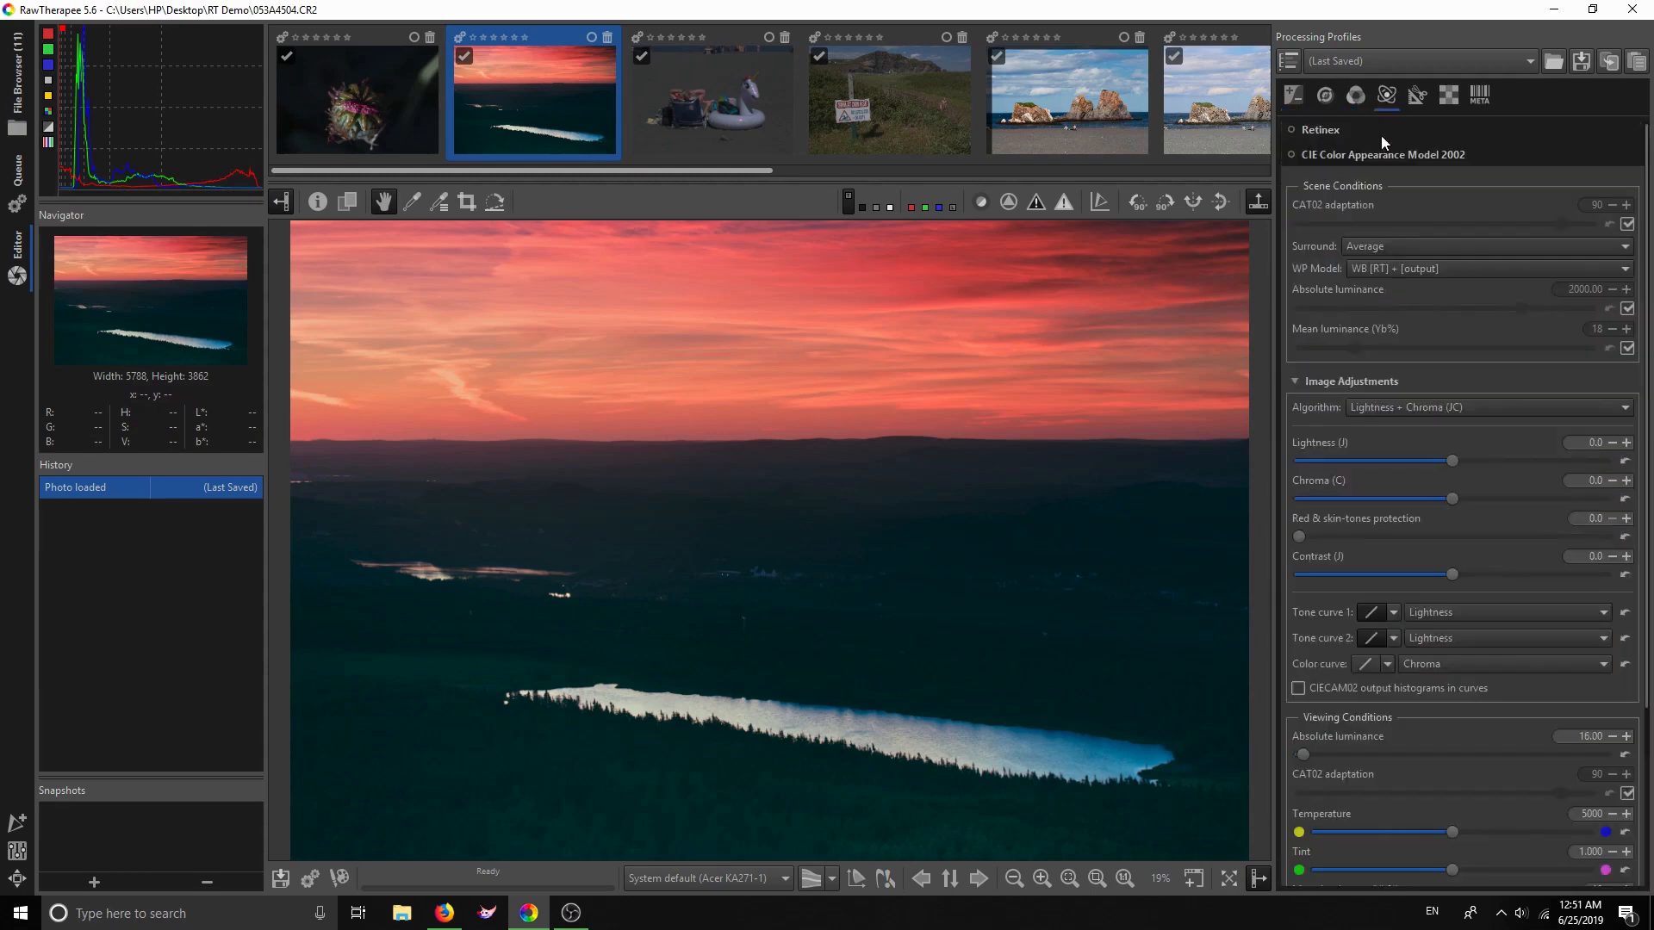
Enable CIECAM02, comparing the photo with it off and back on
{"action": "left_click", "coordinate": [1290, 154]}
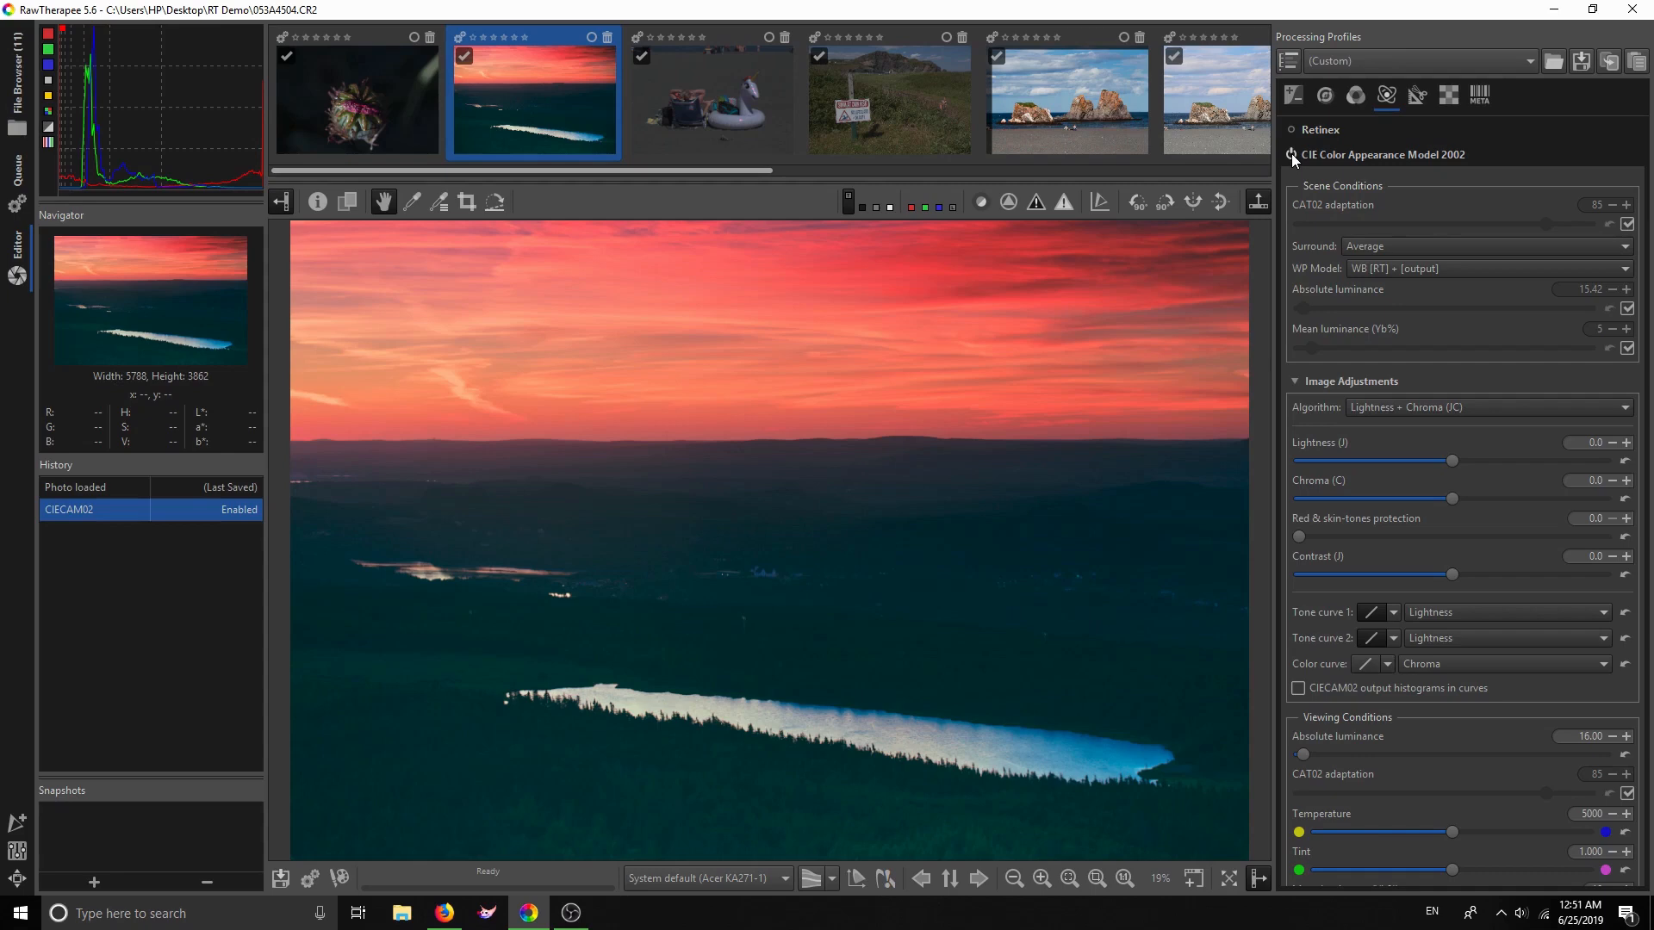
{"action": "left_click", "coordinate": [1290, 155]}
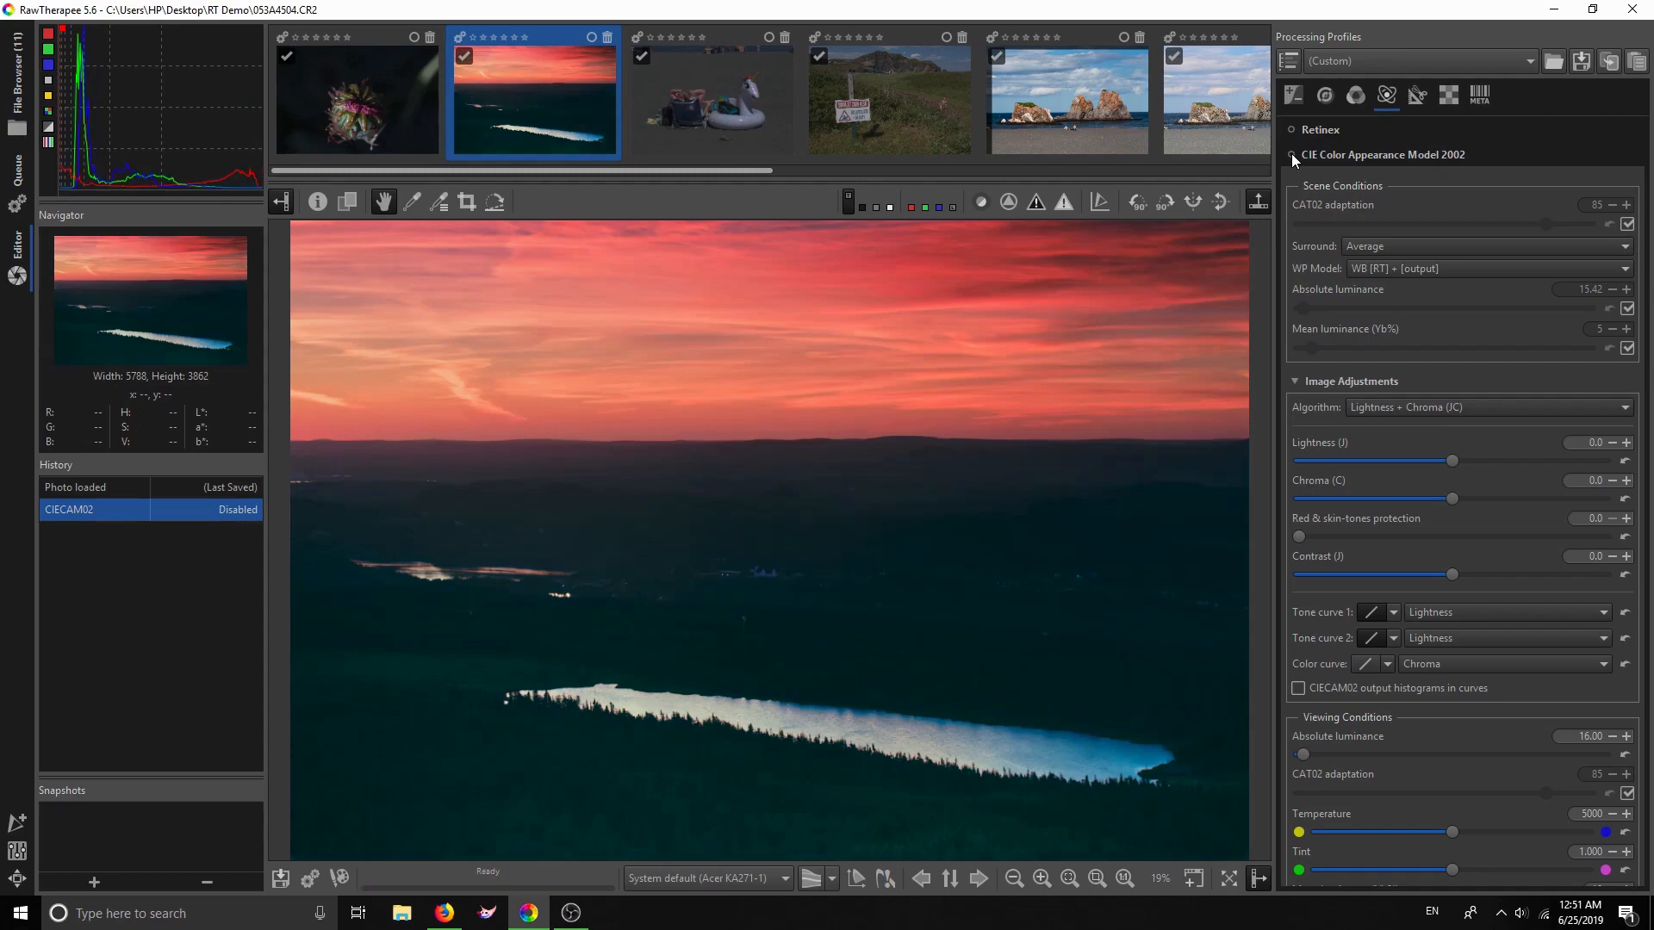
{"action": "left_click", "coordinate": [1290, 154]}
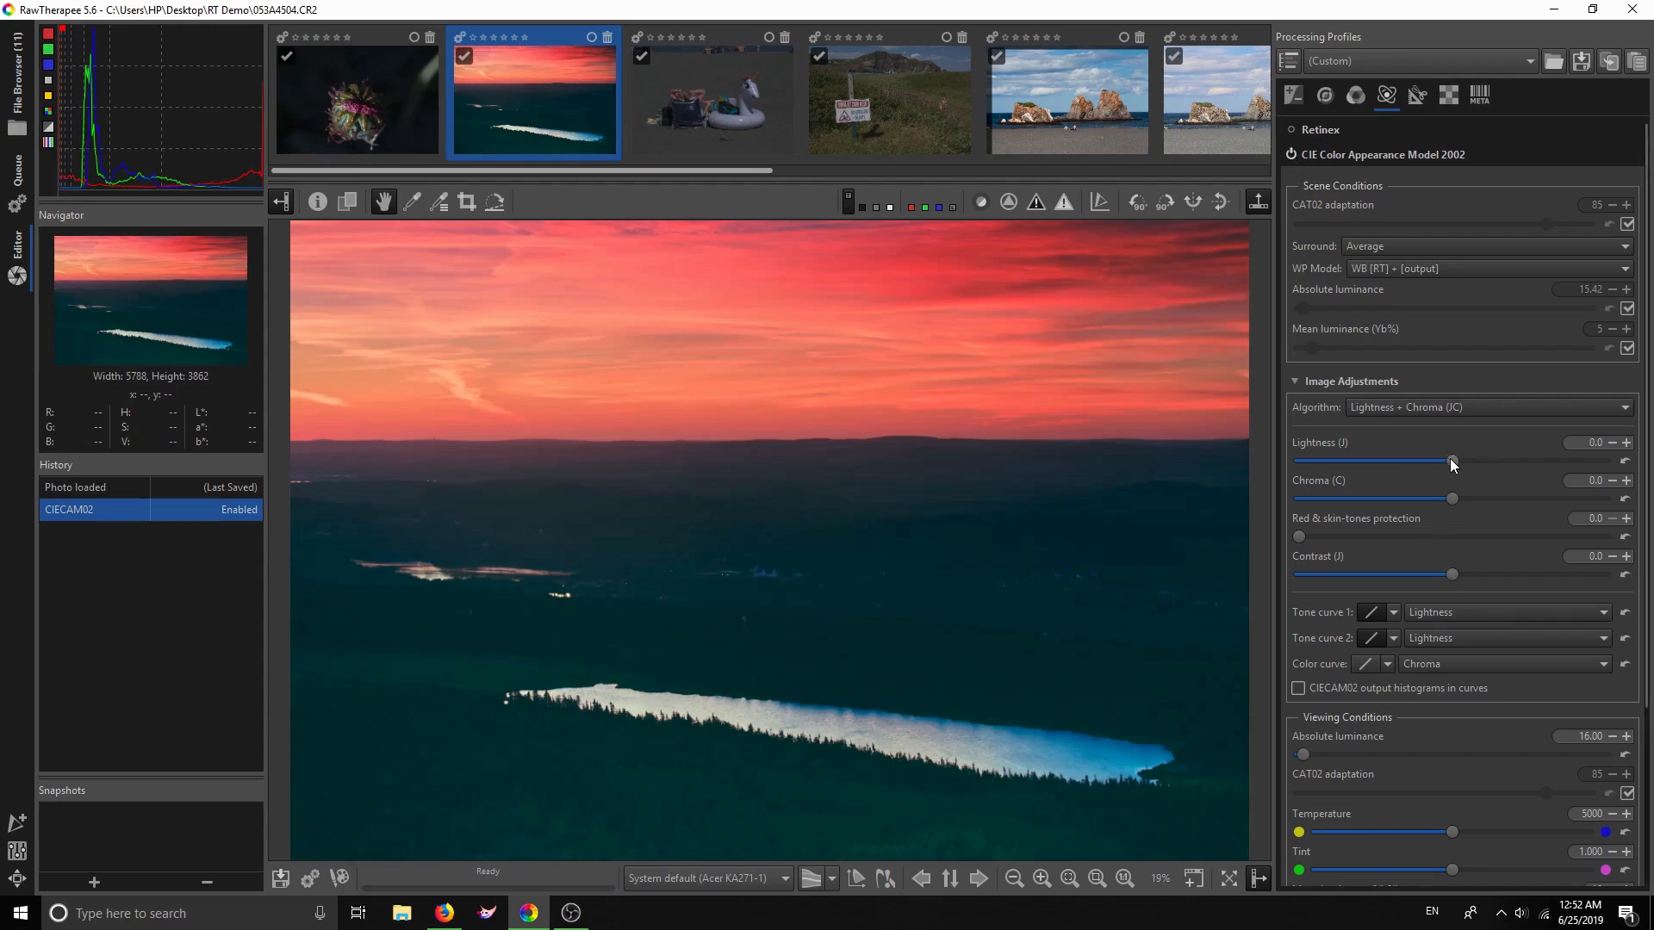
Set CIECAM02 Lightness to -7.9, Chroma to 2.8 and Contrast to 6.8
{"action": "left_click_drag", "start_coordinate": [1443, 458], "coordinate": [1434, 458]}
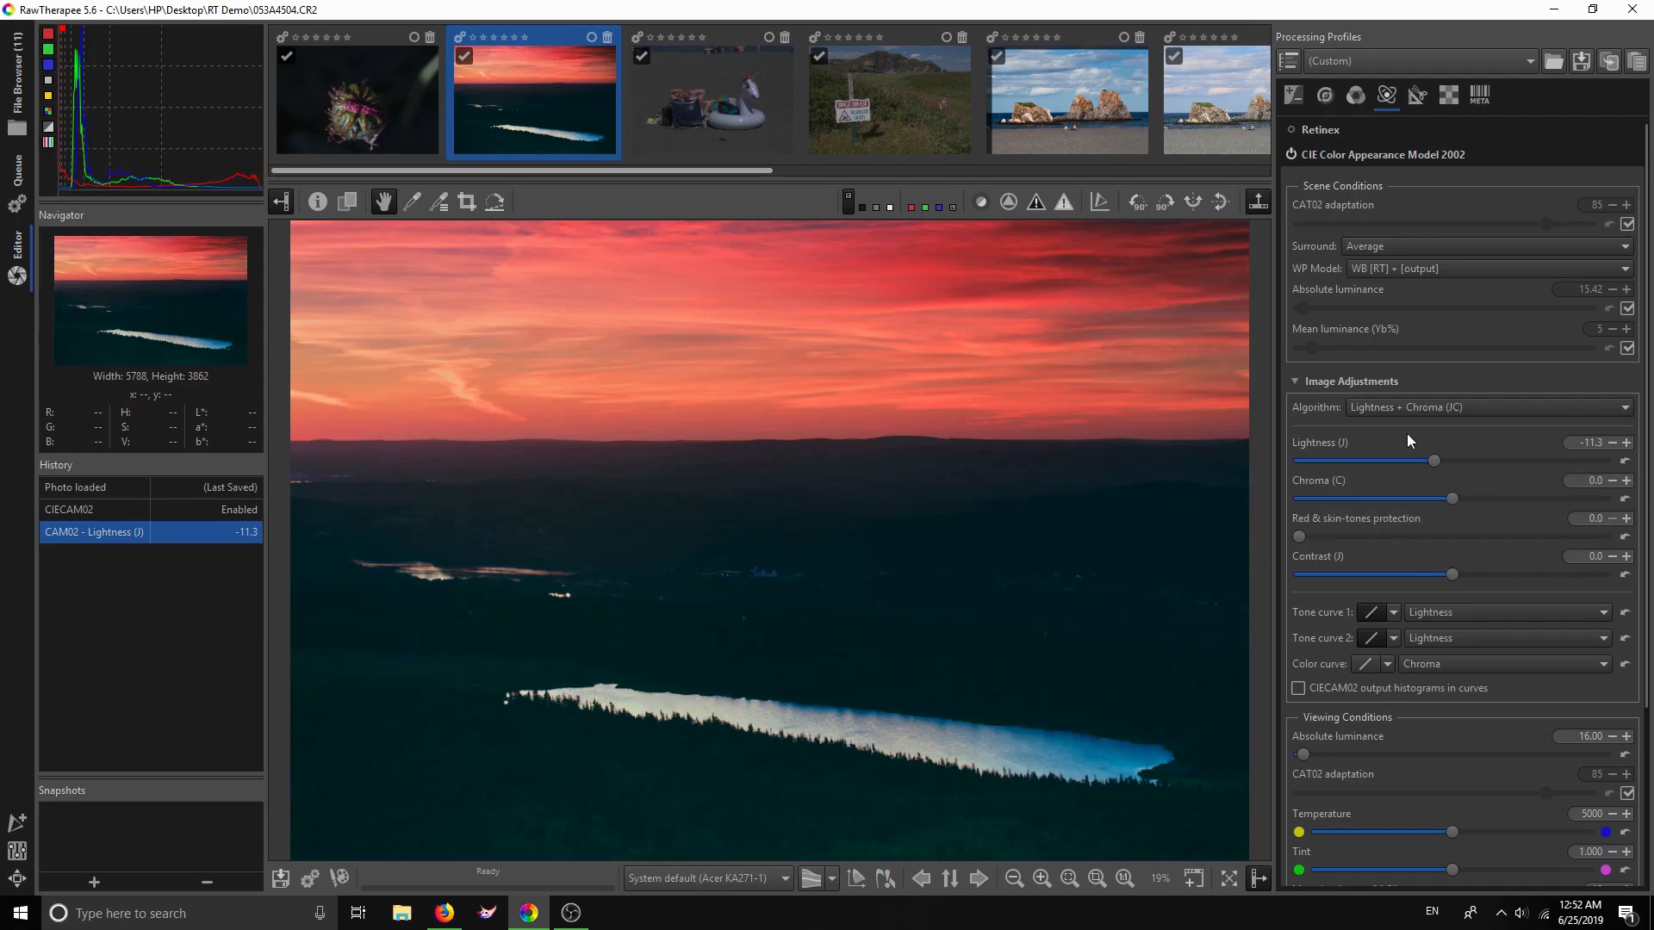
{"action": "left_click", "coordinate": [1455, 500]}
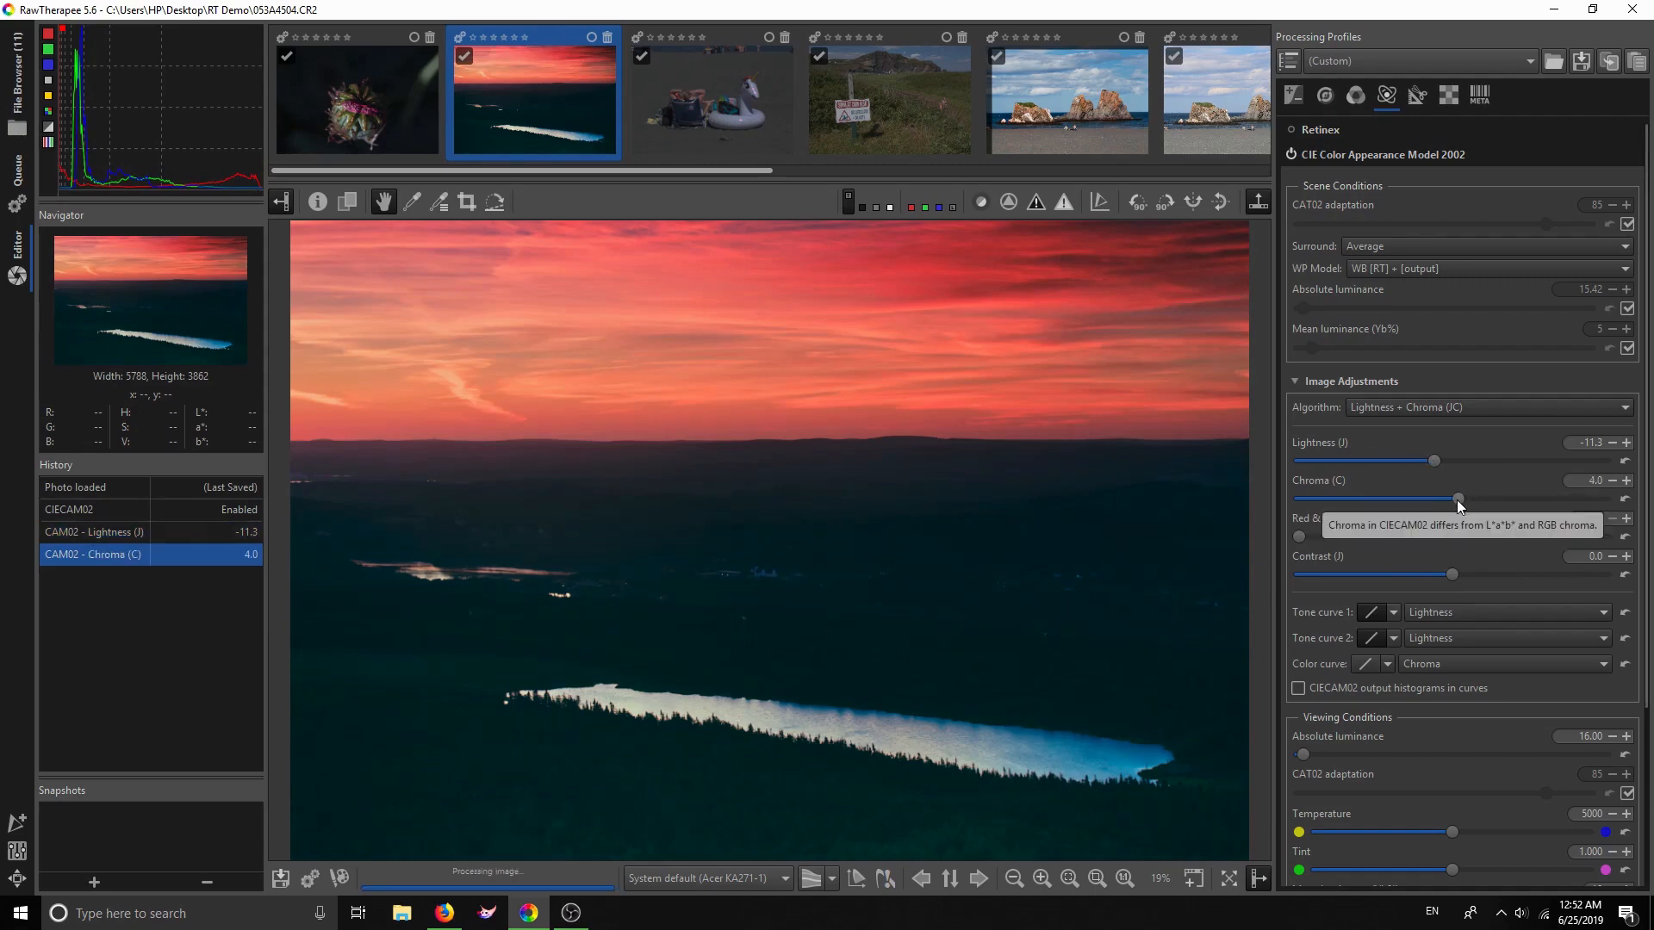
{"action": "left_click_drag", "start_coordinate": [1455, 500], "coordinate": [1455, 499]}
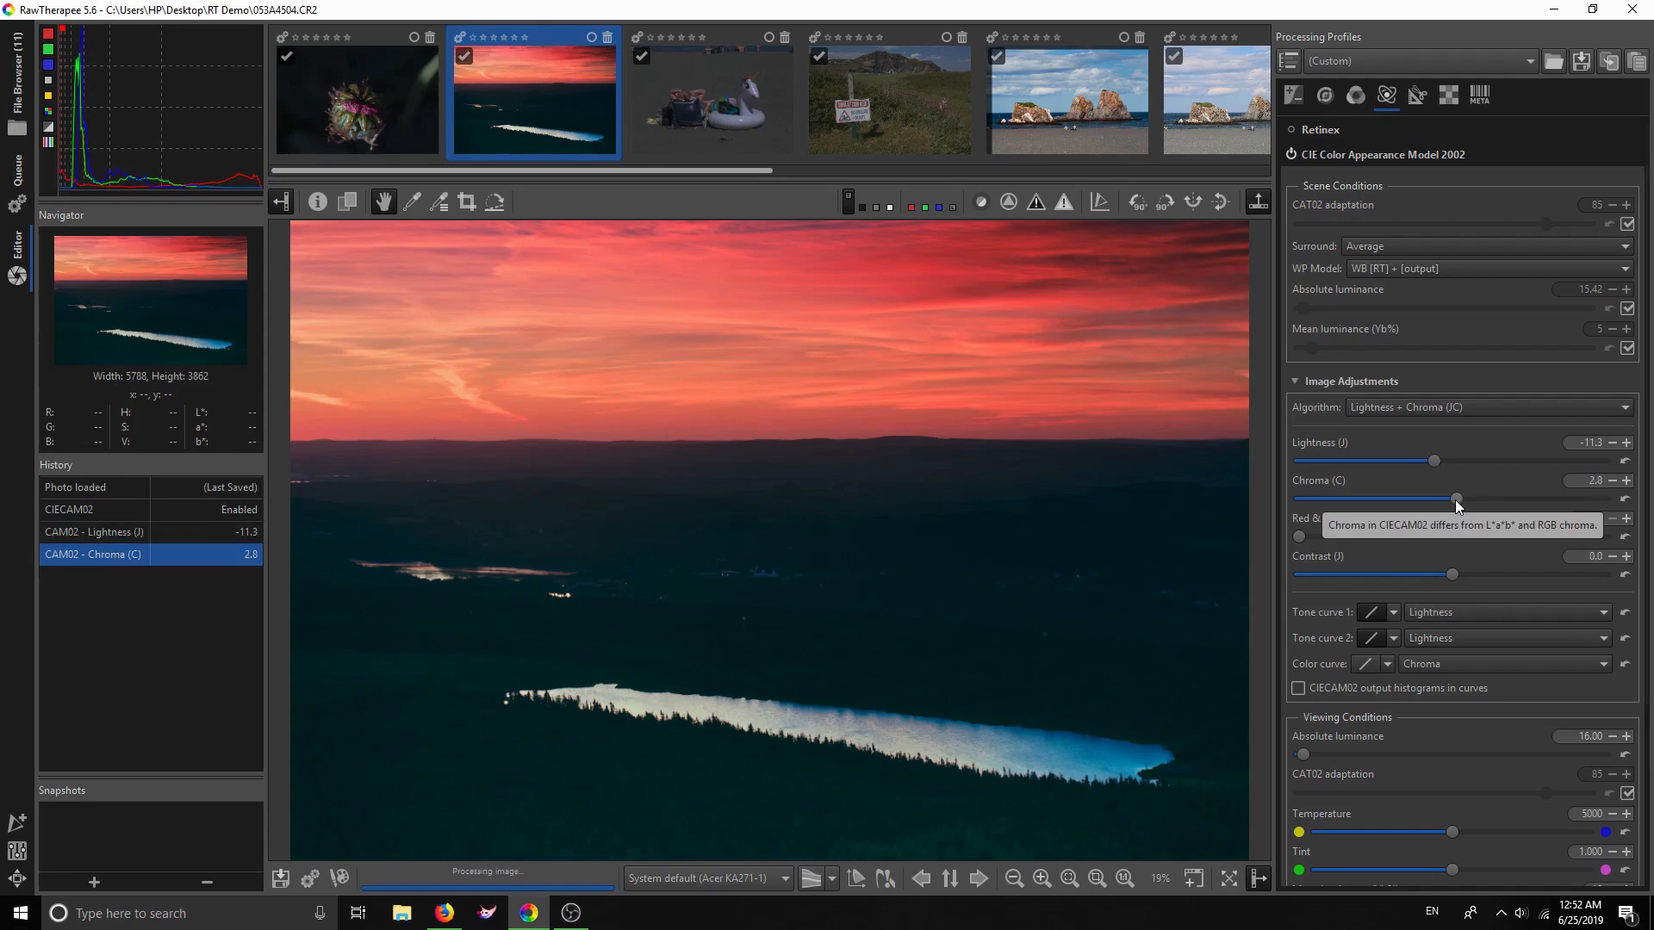
{"action": "left_click", "coordinate": [1438, 462]}
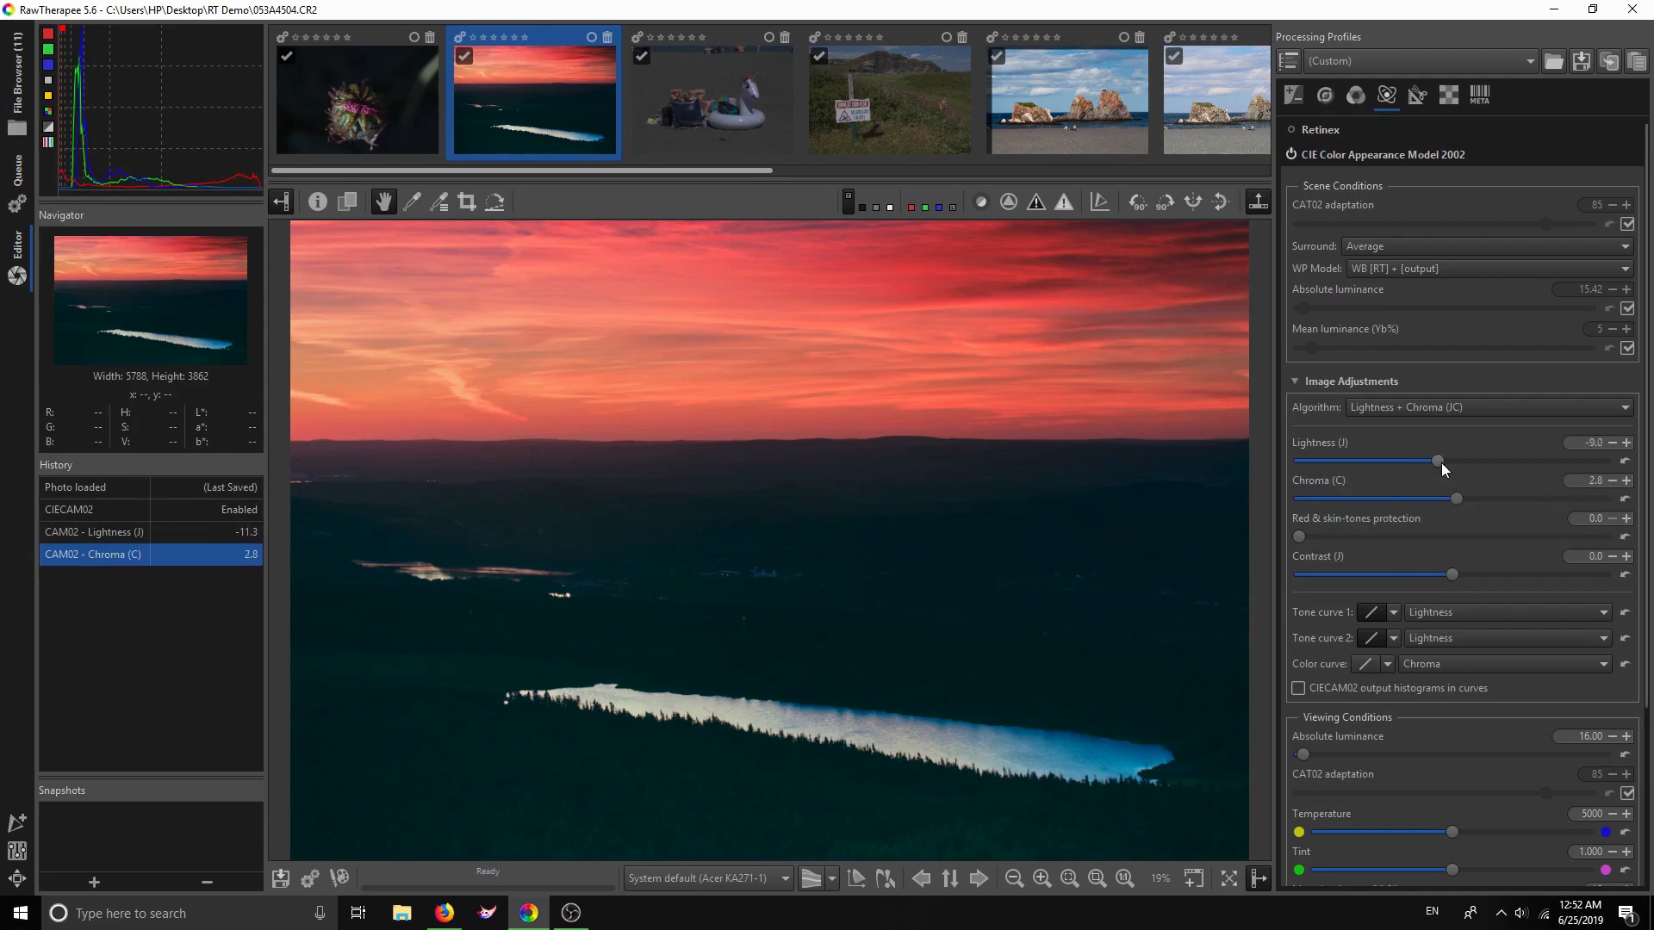
{"action": "left_click_drag", "start_coordinate": [1443, 464], "coordinate": [1442, 463]}
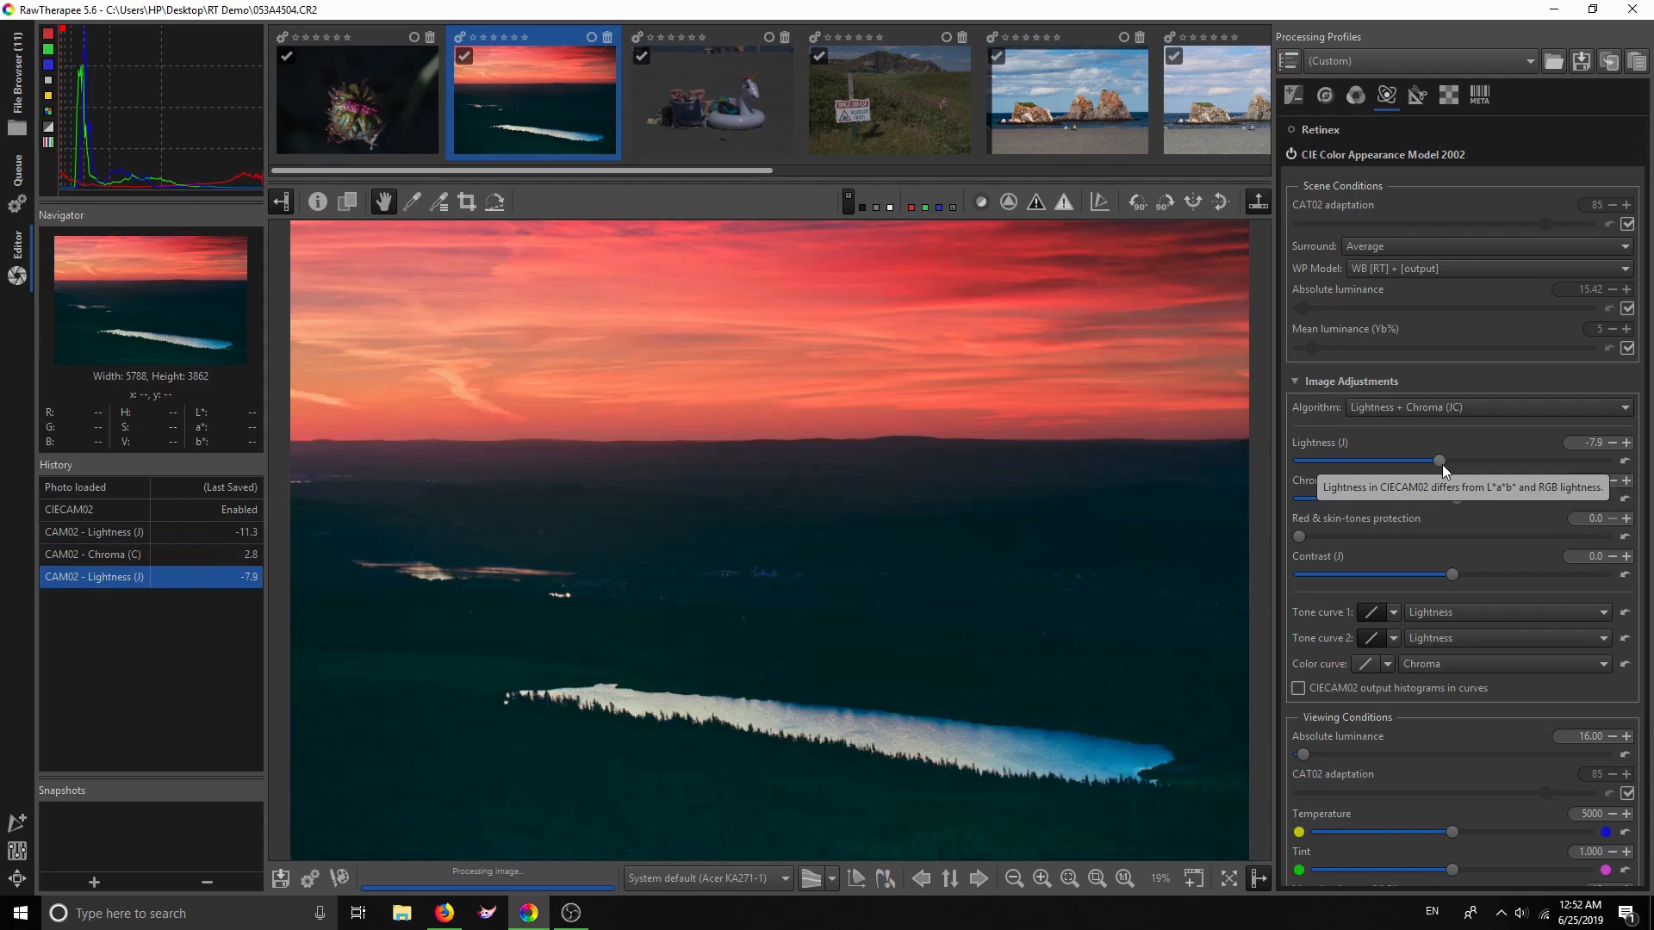
{"action": "left_click_drag", "start_coordinate": [1453, 573], "coordinate": [1463, 575]}
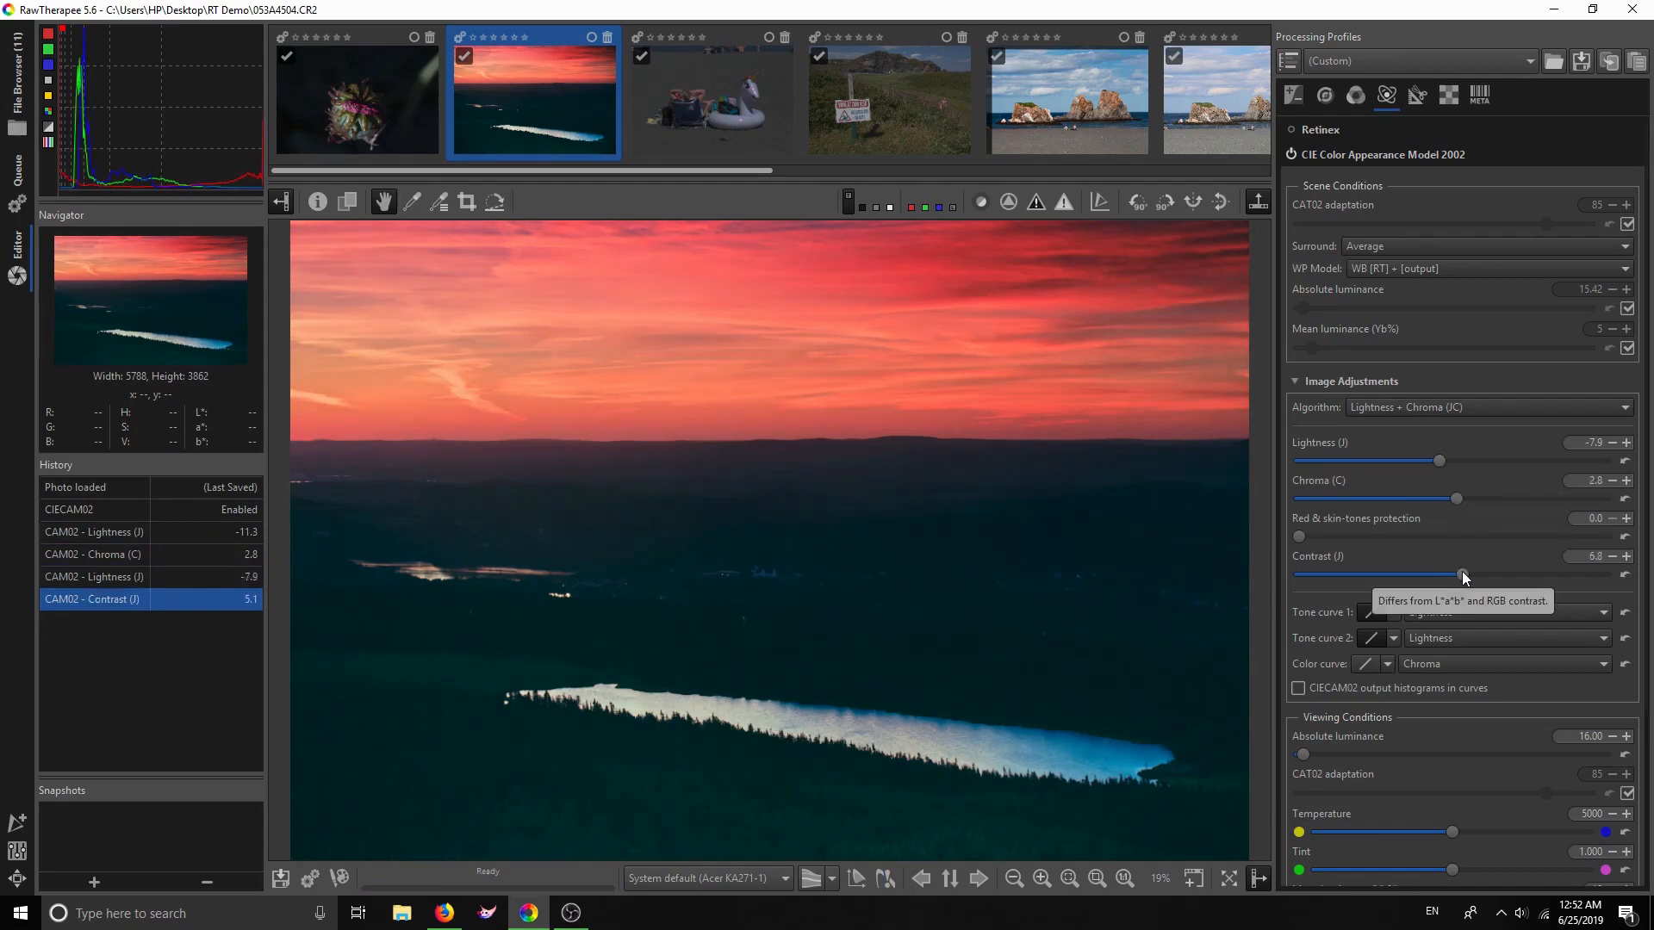
Make Tone curve 1 a Standard curve shaped with an upper and a lower point
{"action": "left_click", "coordinate": [1393, 613]}
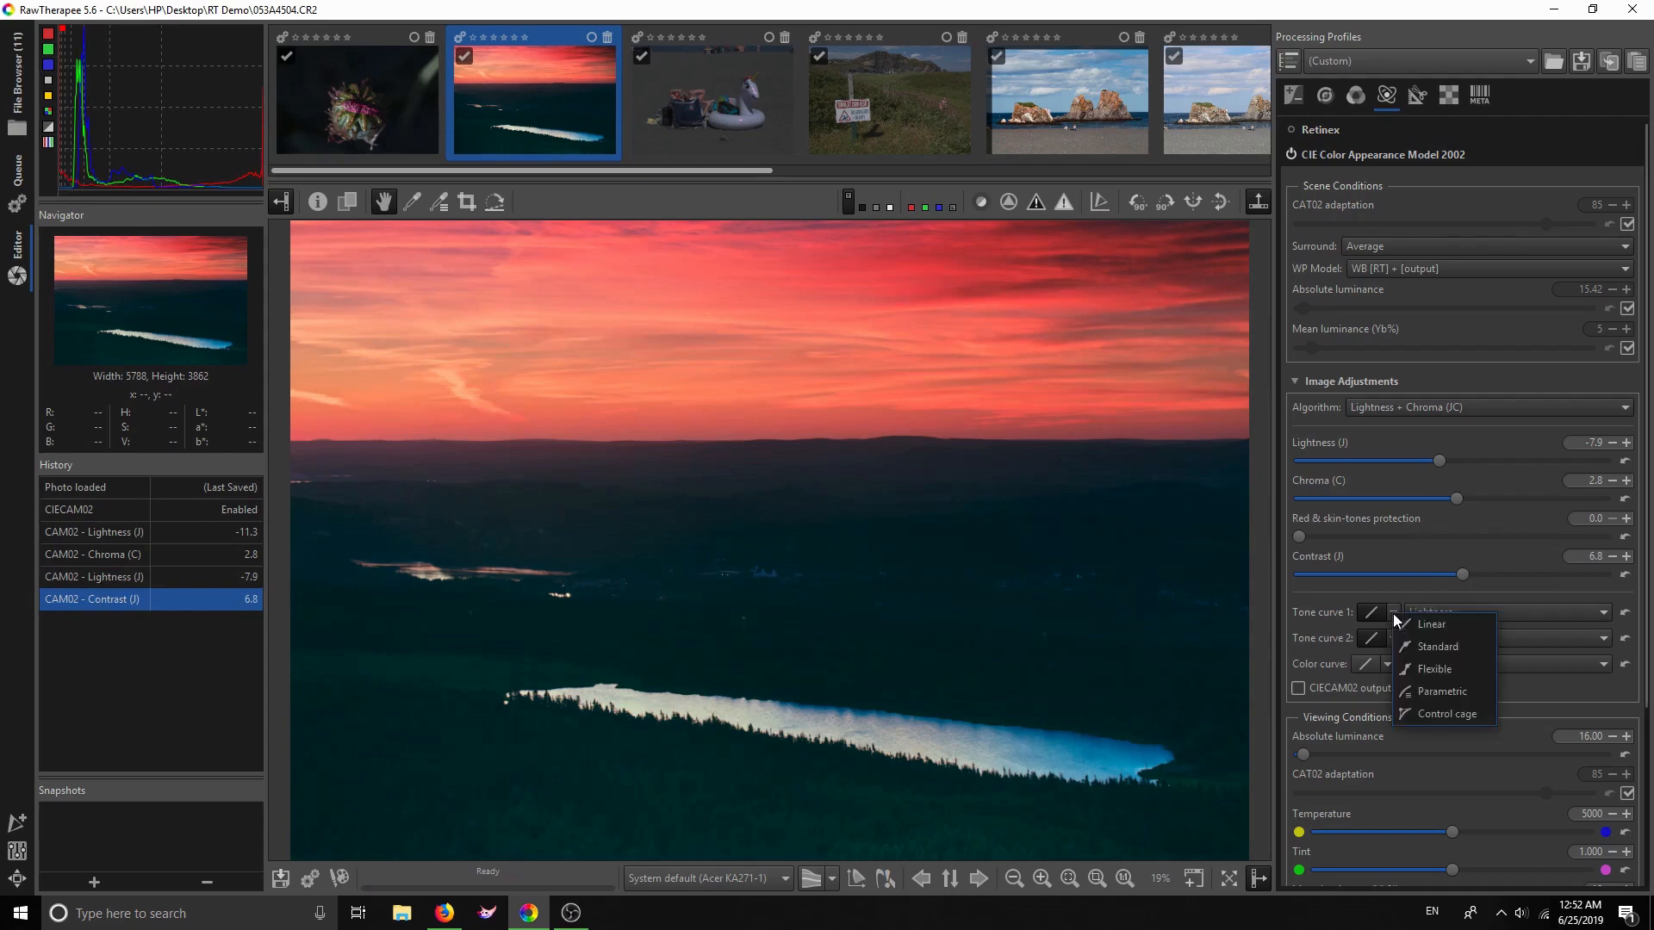
{"action": "left_click", "coordinate": [1418, 648]}
{"action": "scroll", "coordinate": [1430, 741], "scroll_direction": "down", "scroll_amount": 3}
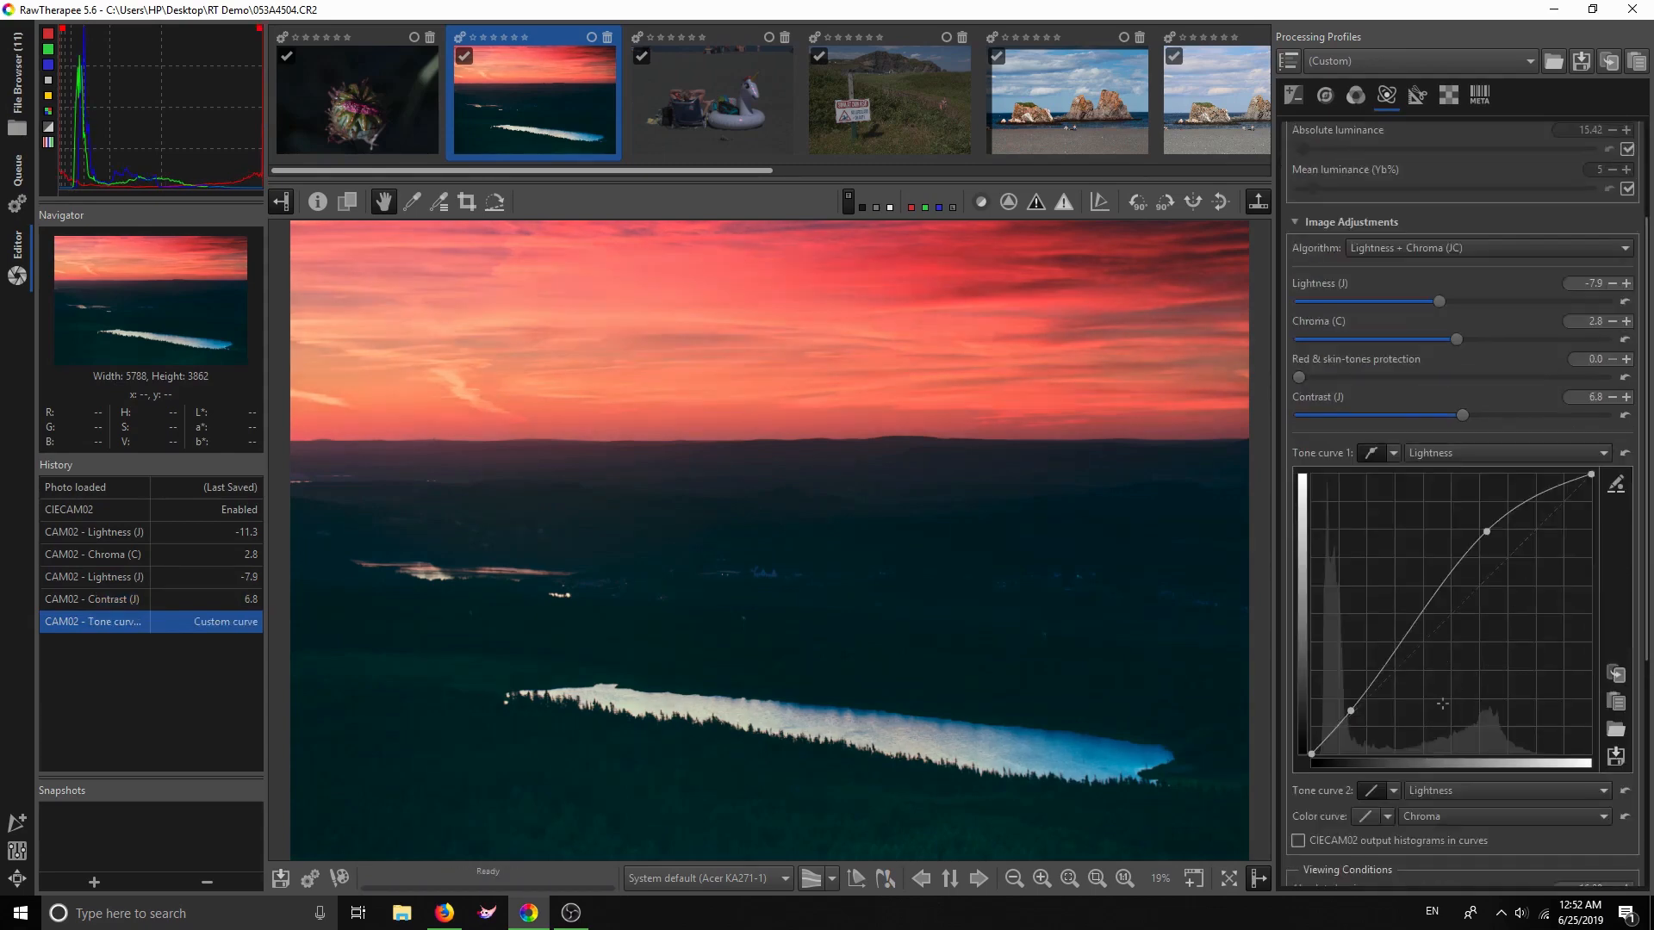
{"action": "left_click", "coordinate": [1615, 484]}
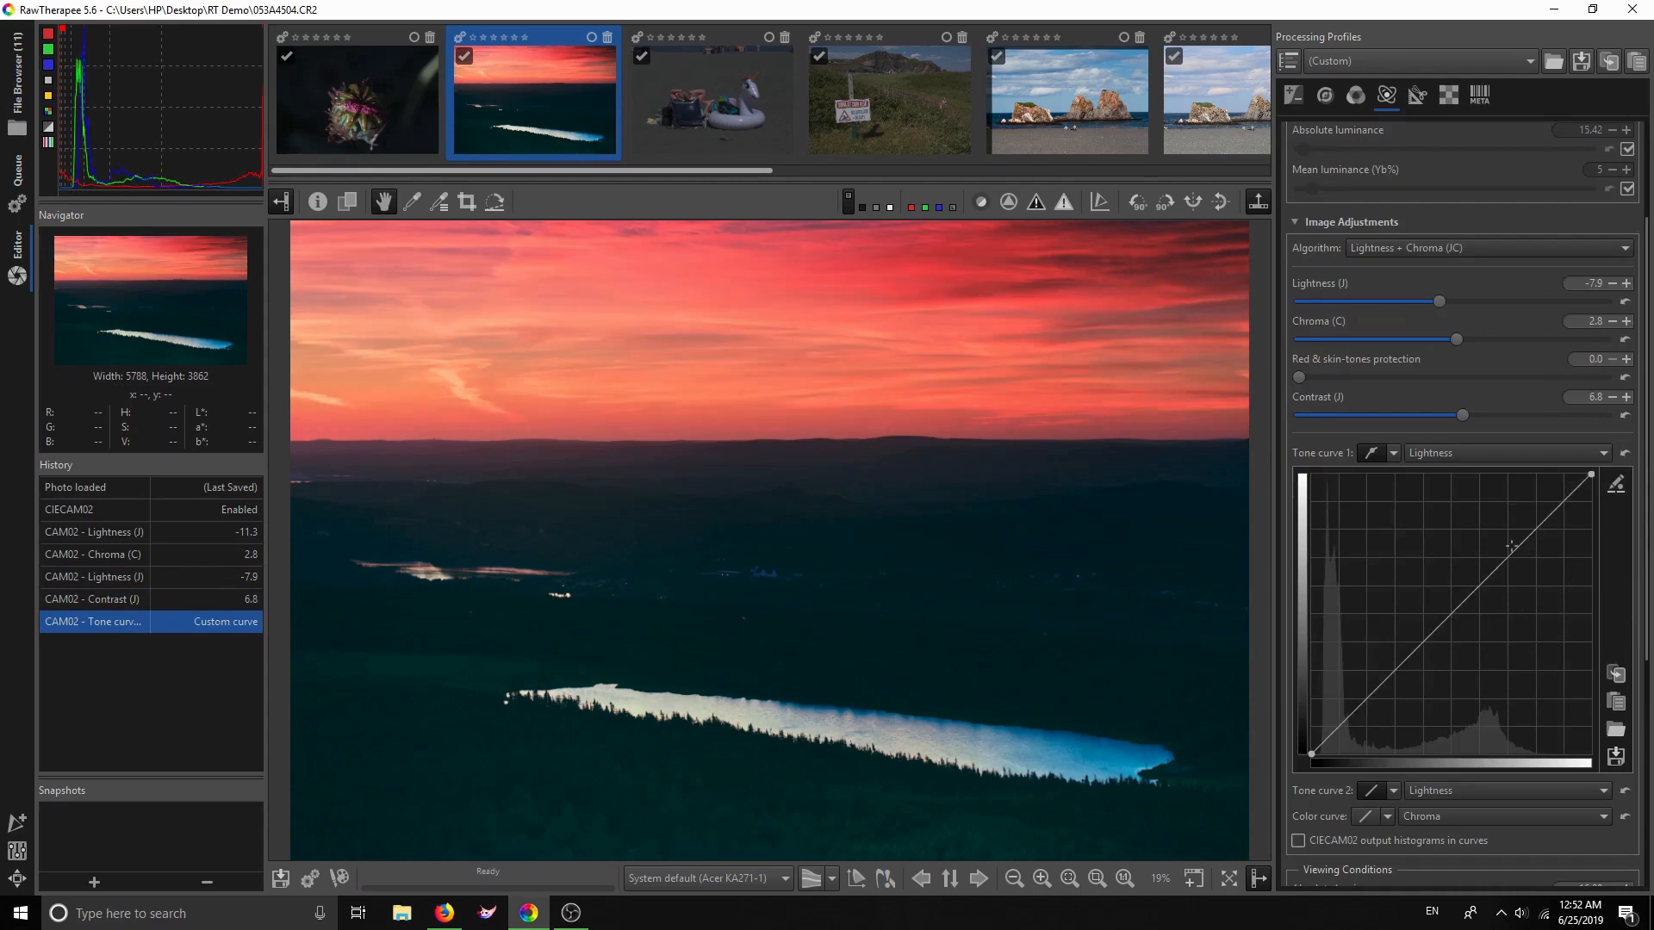
{"action": "left_click_drag", "start_coordinate": [1516, 548], "coordinate": [1509, 545]}
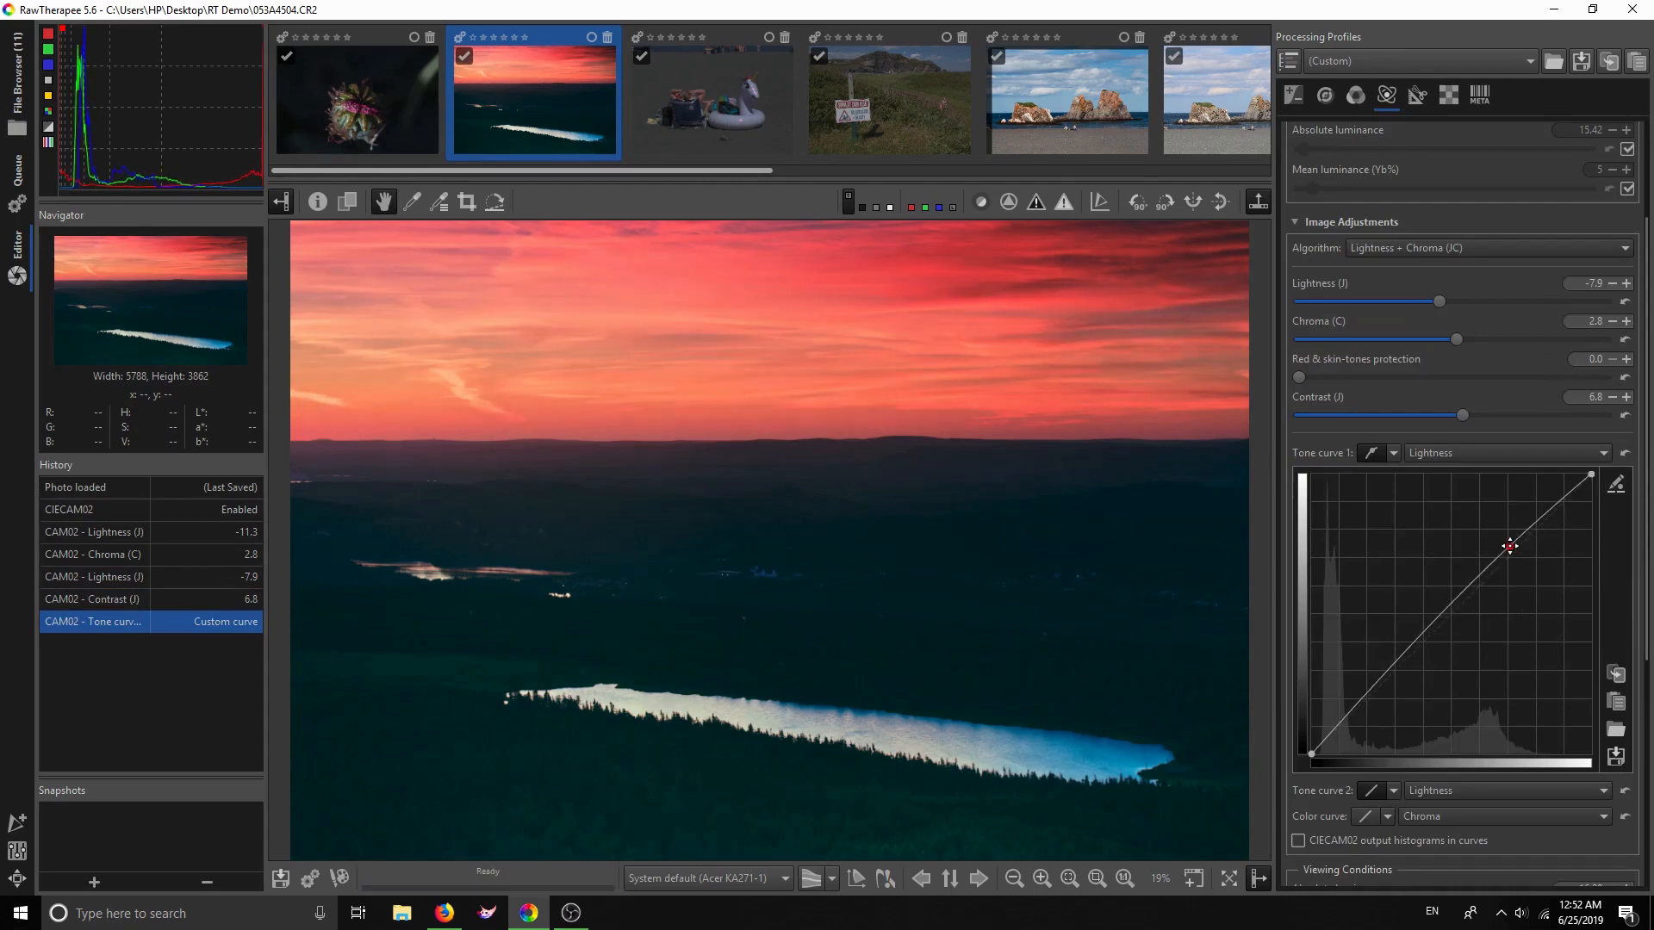
{"action": "left_click_drag", "start_coordinate": [1366, 690], "coordinate": [1373, 698]}
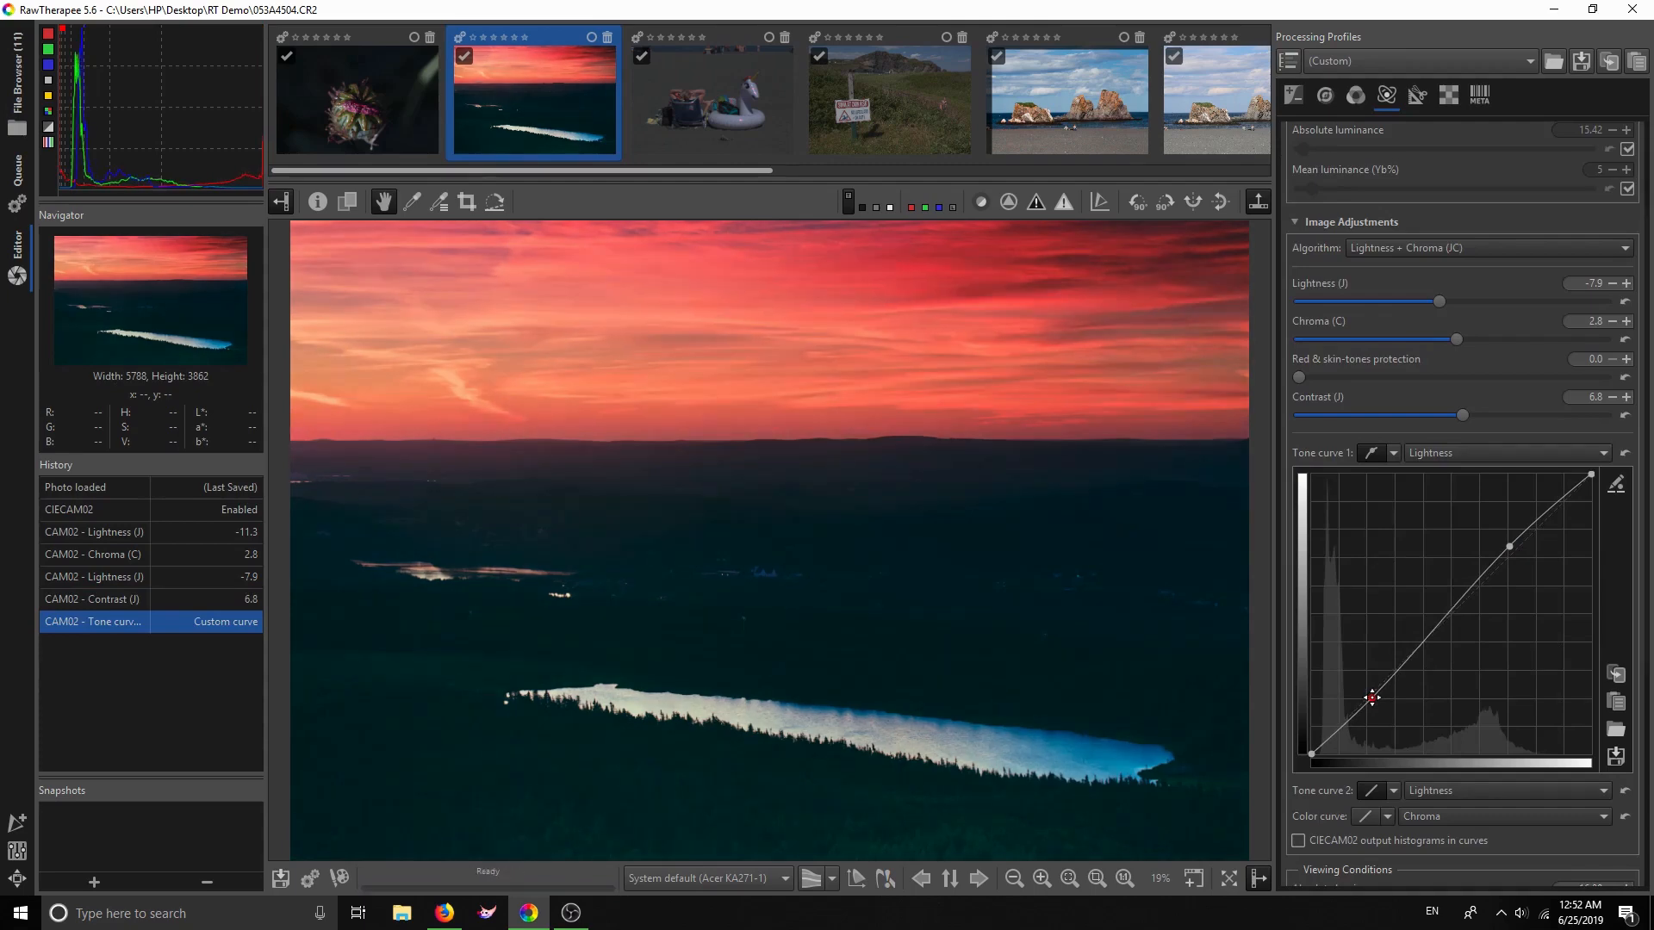
{"action": "left_click_drag", "start_coordinate": [1371, 697], "coordinate": [1369, 698]}
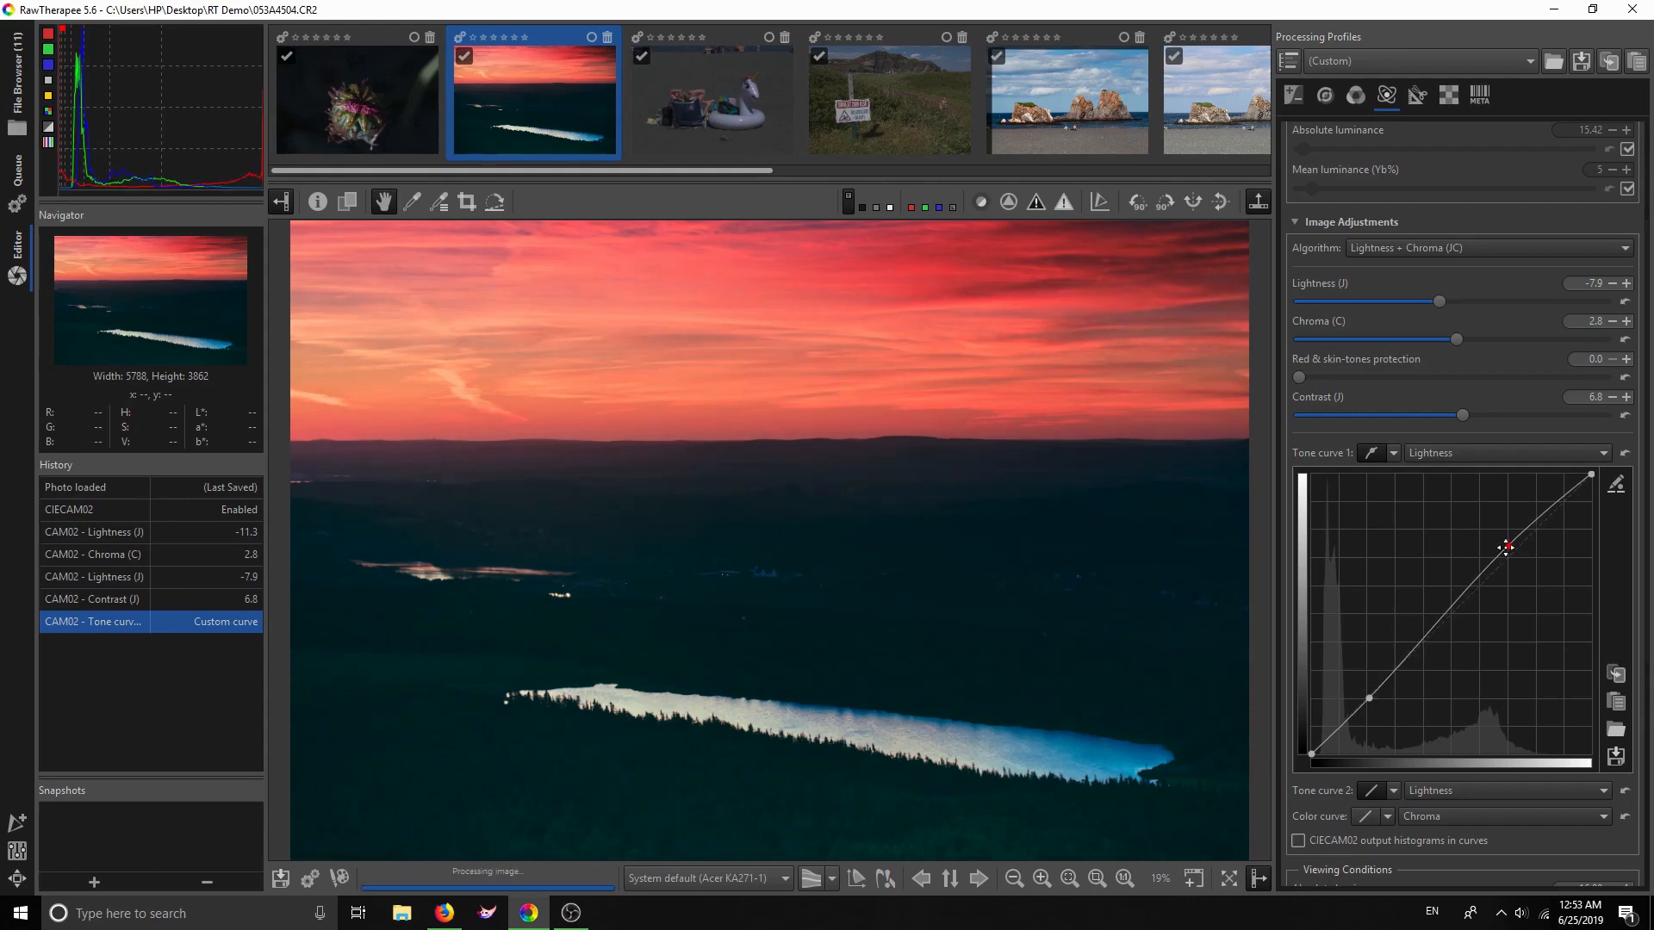
{"action": "left_click_drag", "start_coordinate": [1506, 548], "coordinate": [1505, 548]}
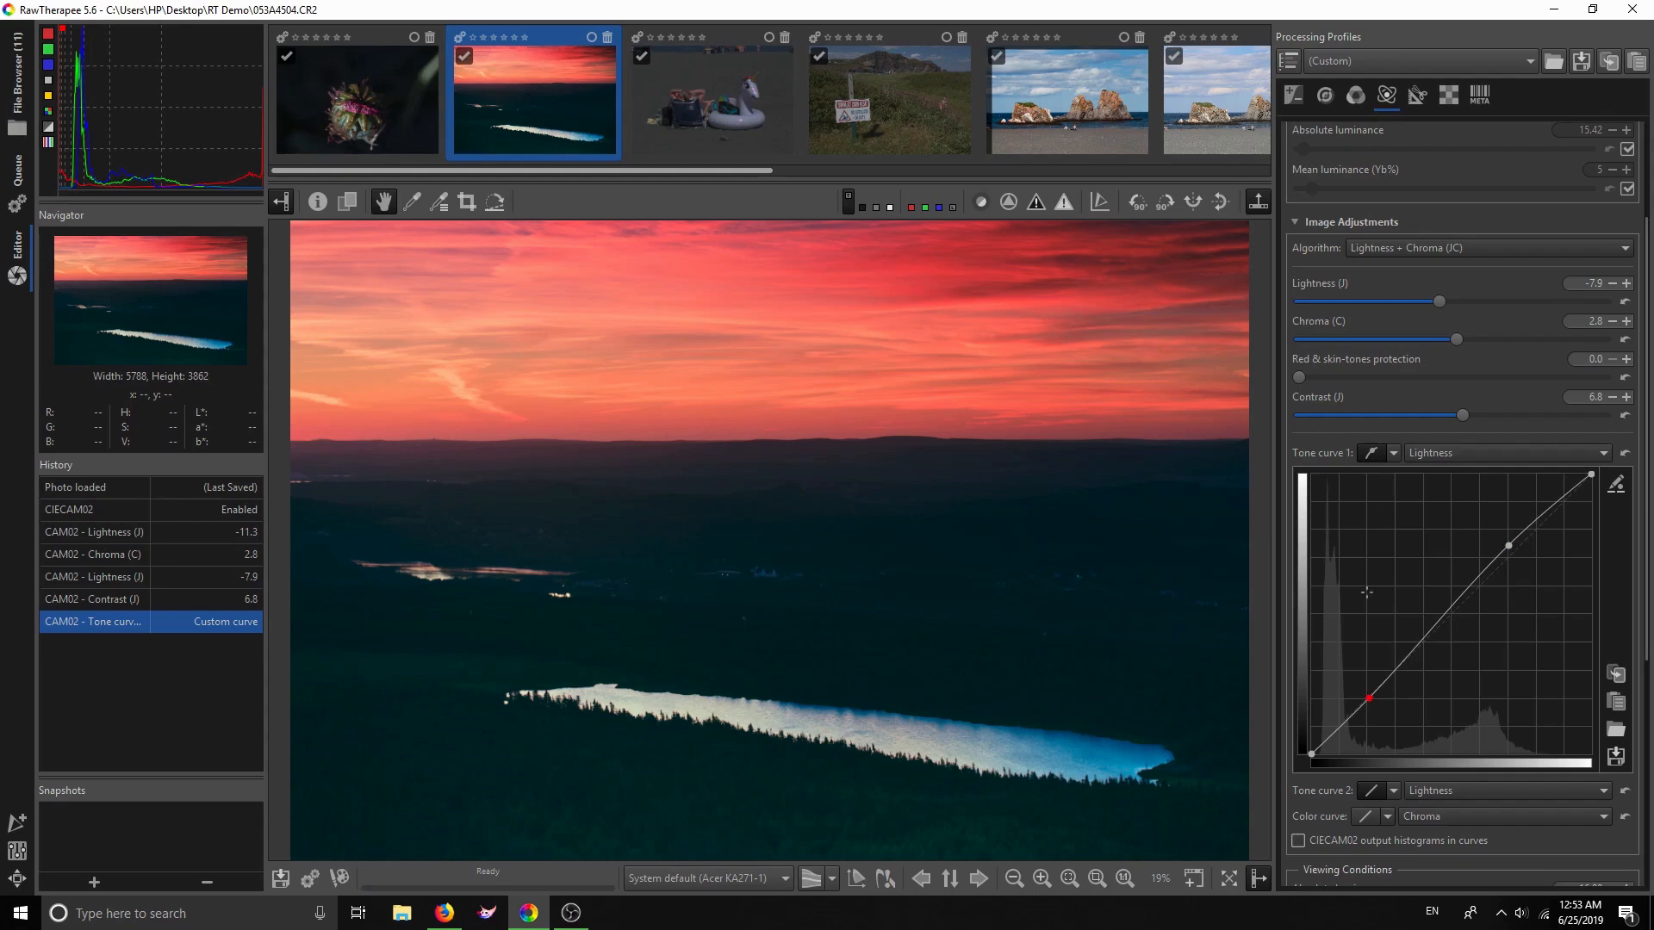
{"action": "scroll", "coordinate": [1366, 598], "scroll_direction": "down", "scroll_amount": 3}
{"action": "left_click", "coordinate": [1394, 629]}
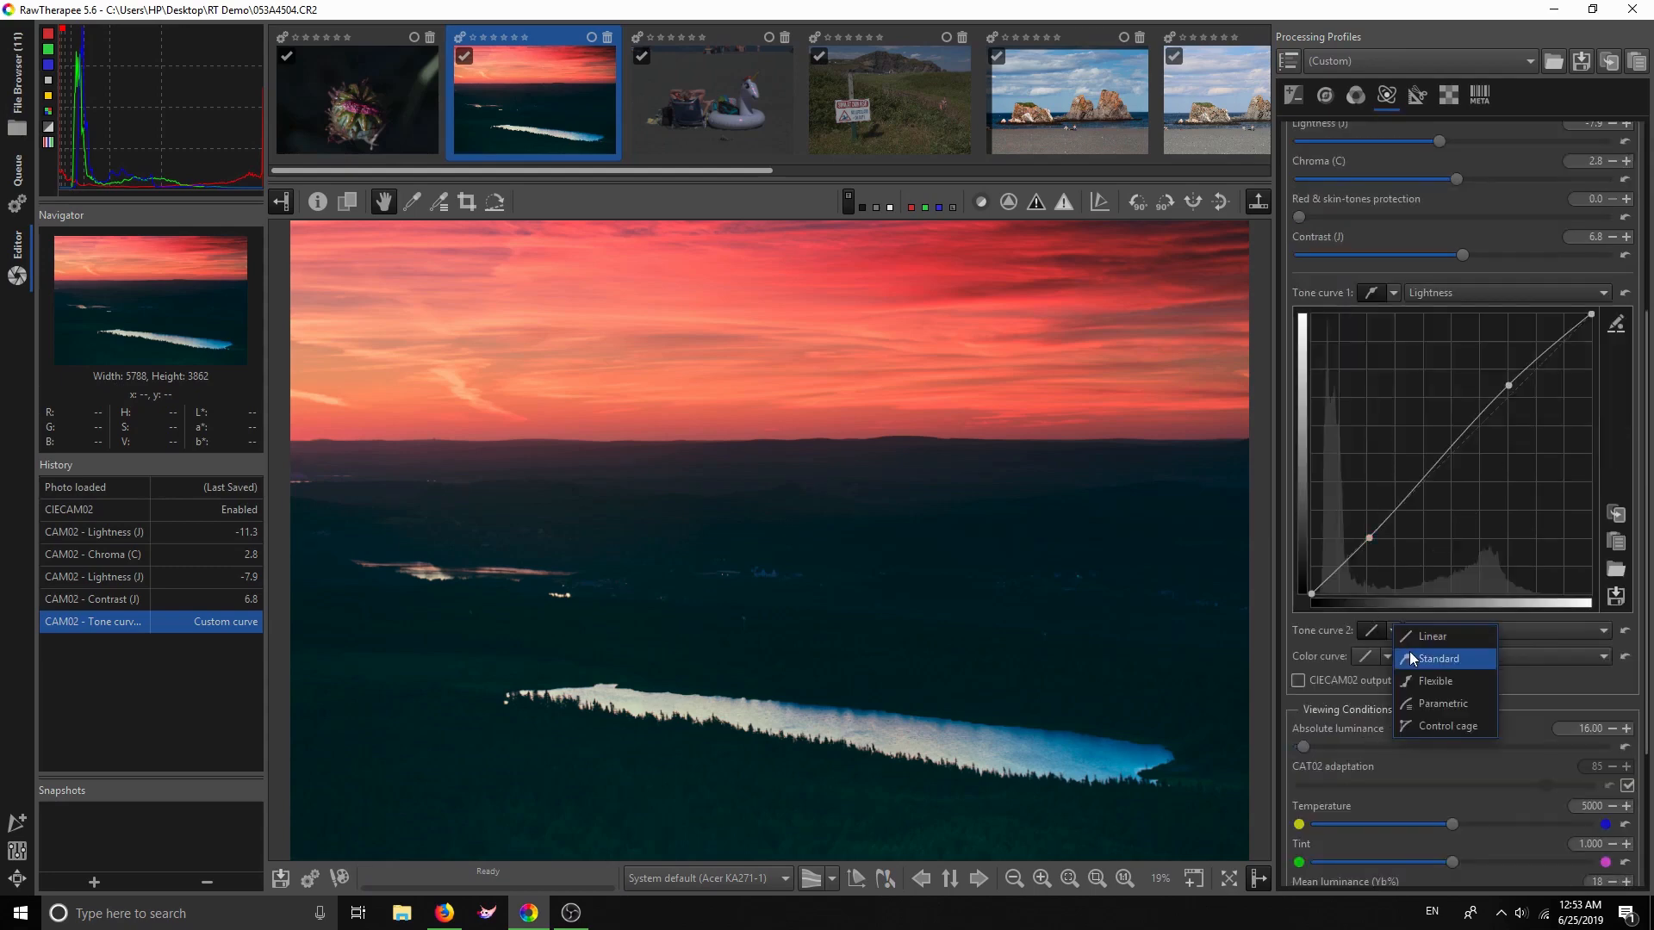
{"action": "left_click", "coordinate": [1409, 651]}
{"action": "scroll", "coordinate": [1487, 689], "scroll_direction": "down", "scroll_amount": 3}
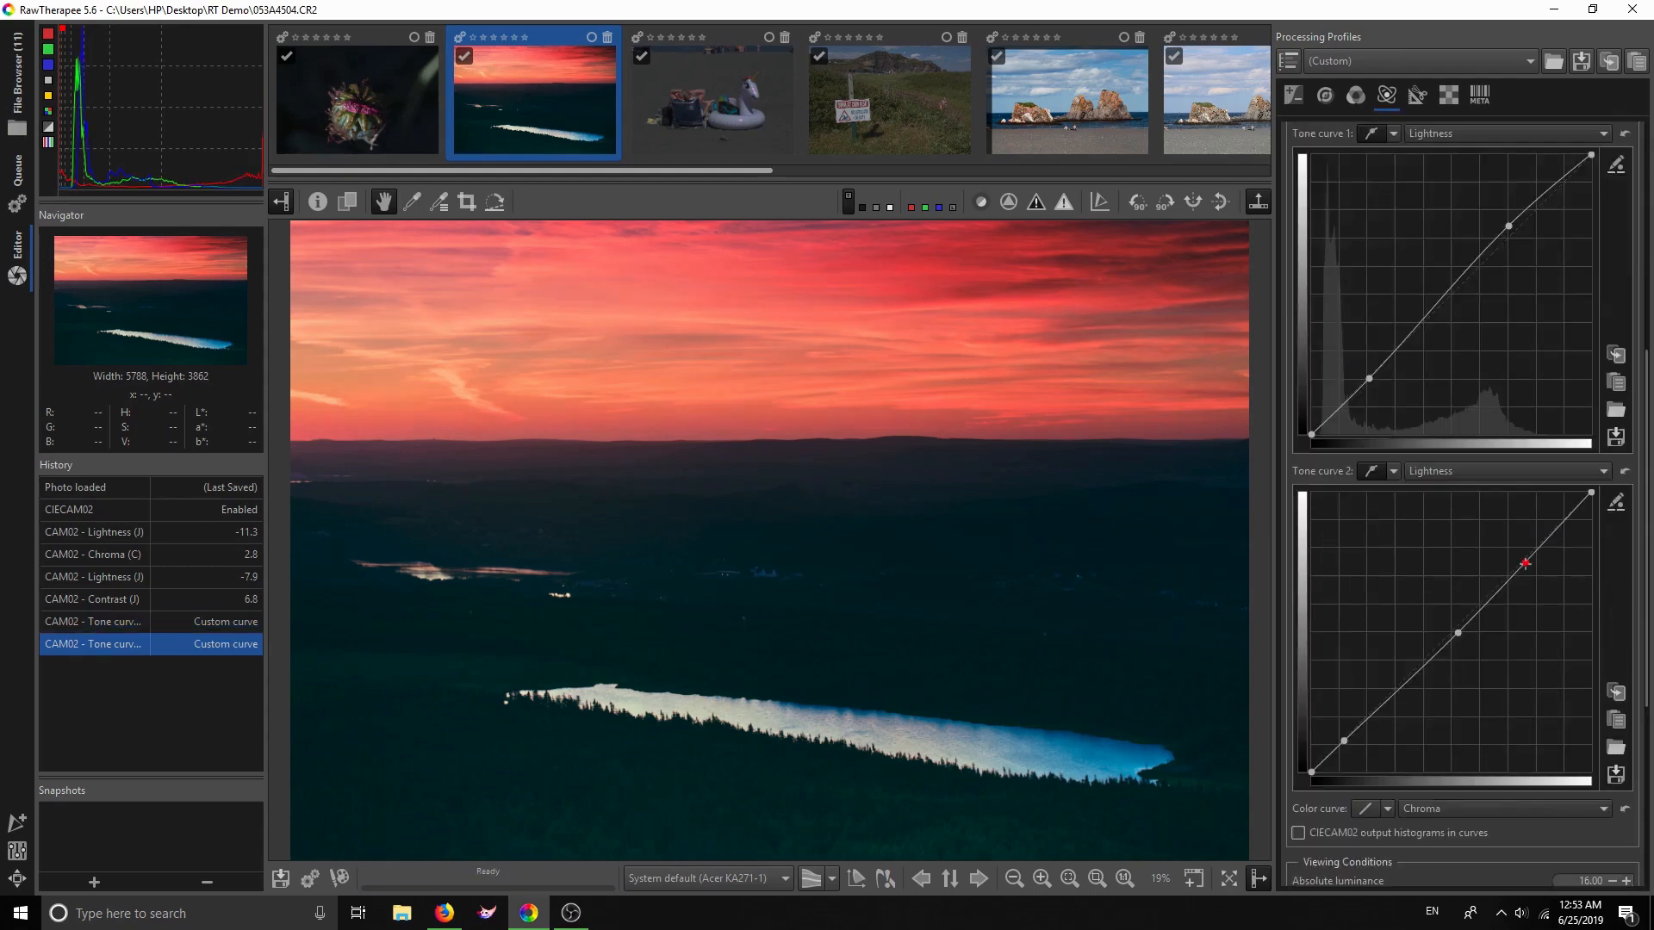
{"action": "left_click_drag", "start_coordinate": [1524, 564], "coordinate": [1580, 693]}
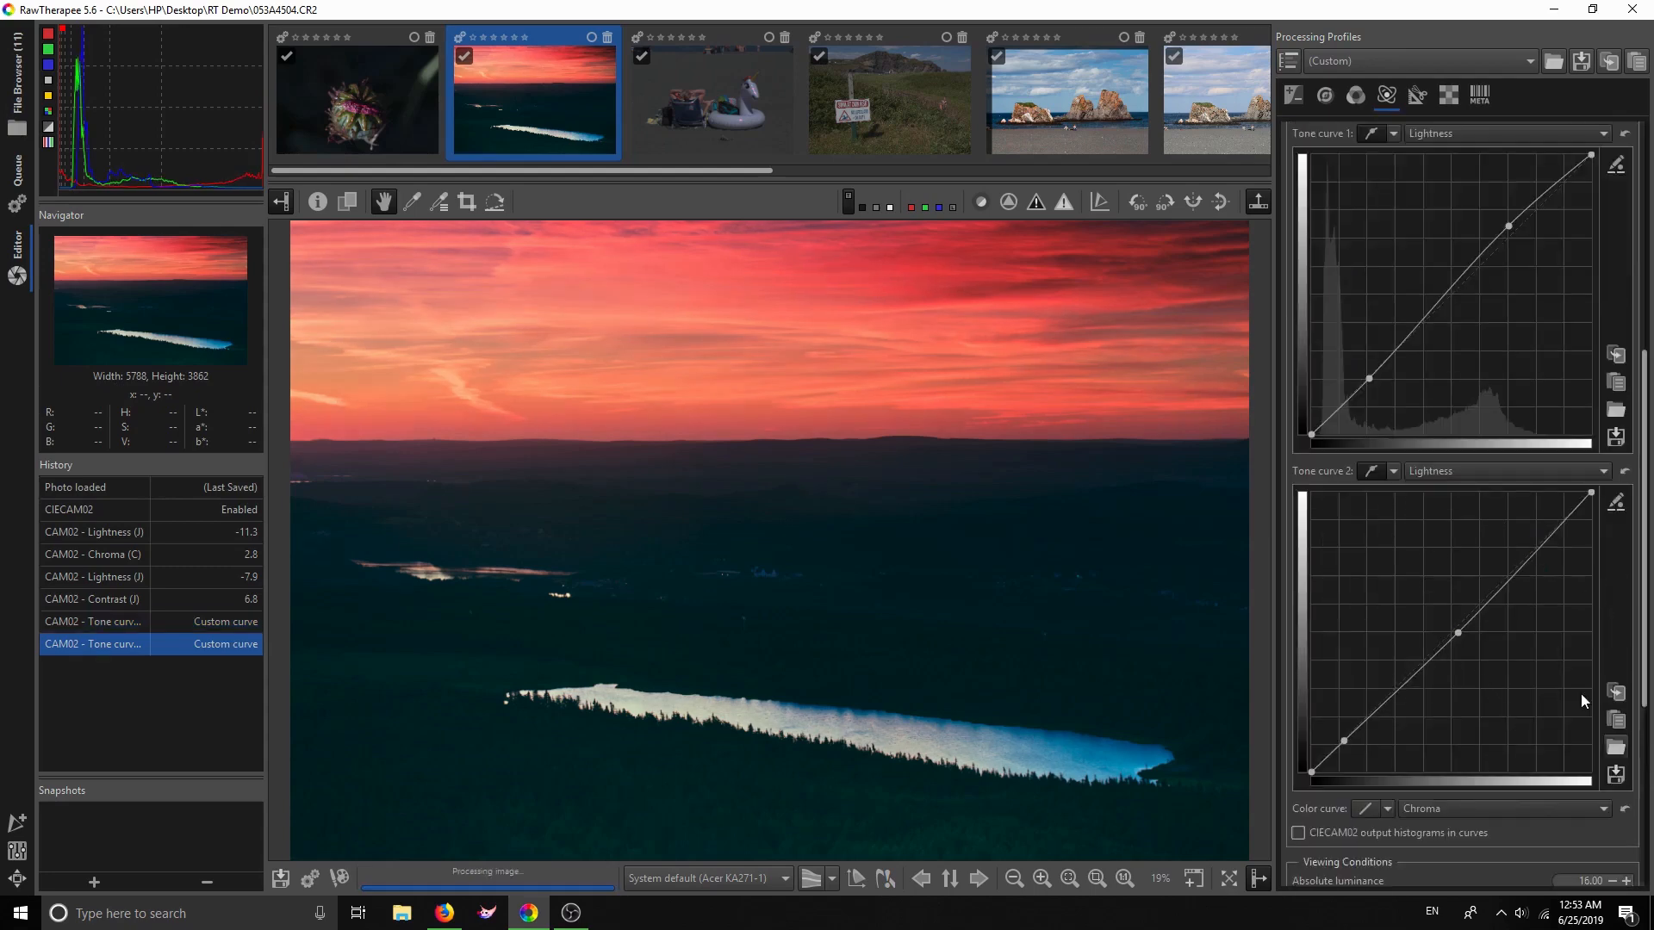
{"action": "left_click", "coordinate": [1628, 472]}
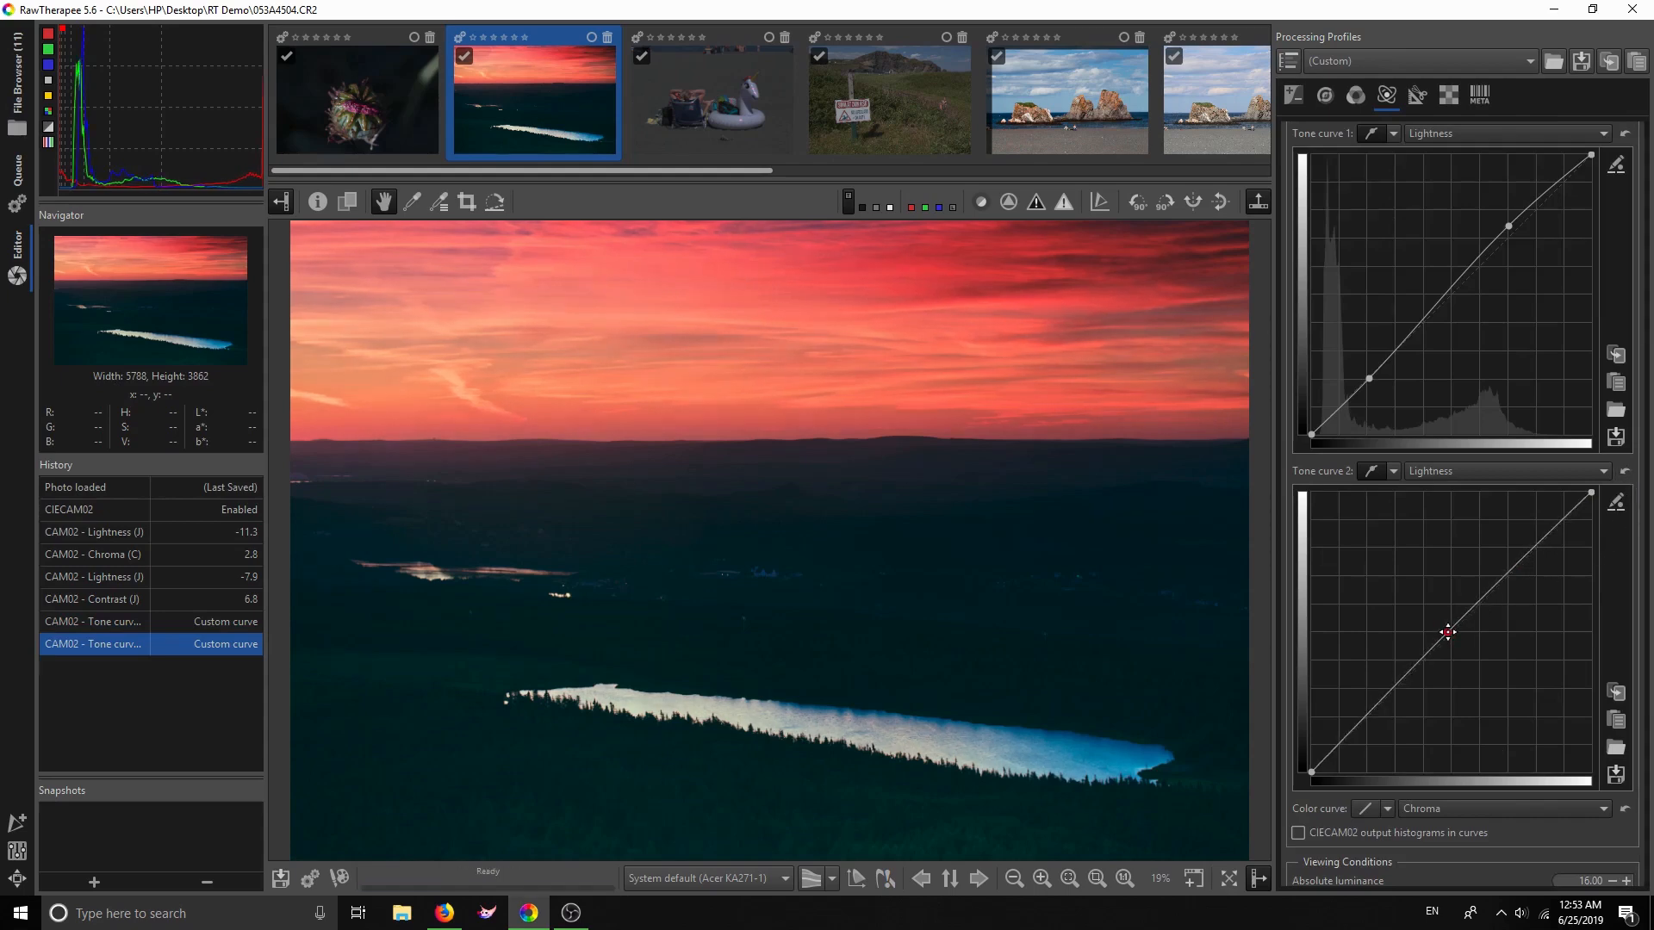
{"action": "left_click", "coordinate": [1448, 632]}
{"action": "left_click_drag", "start_coordinate": [1516, 562], "coordinate": [1512, 560]}
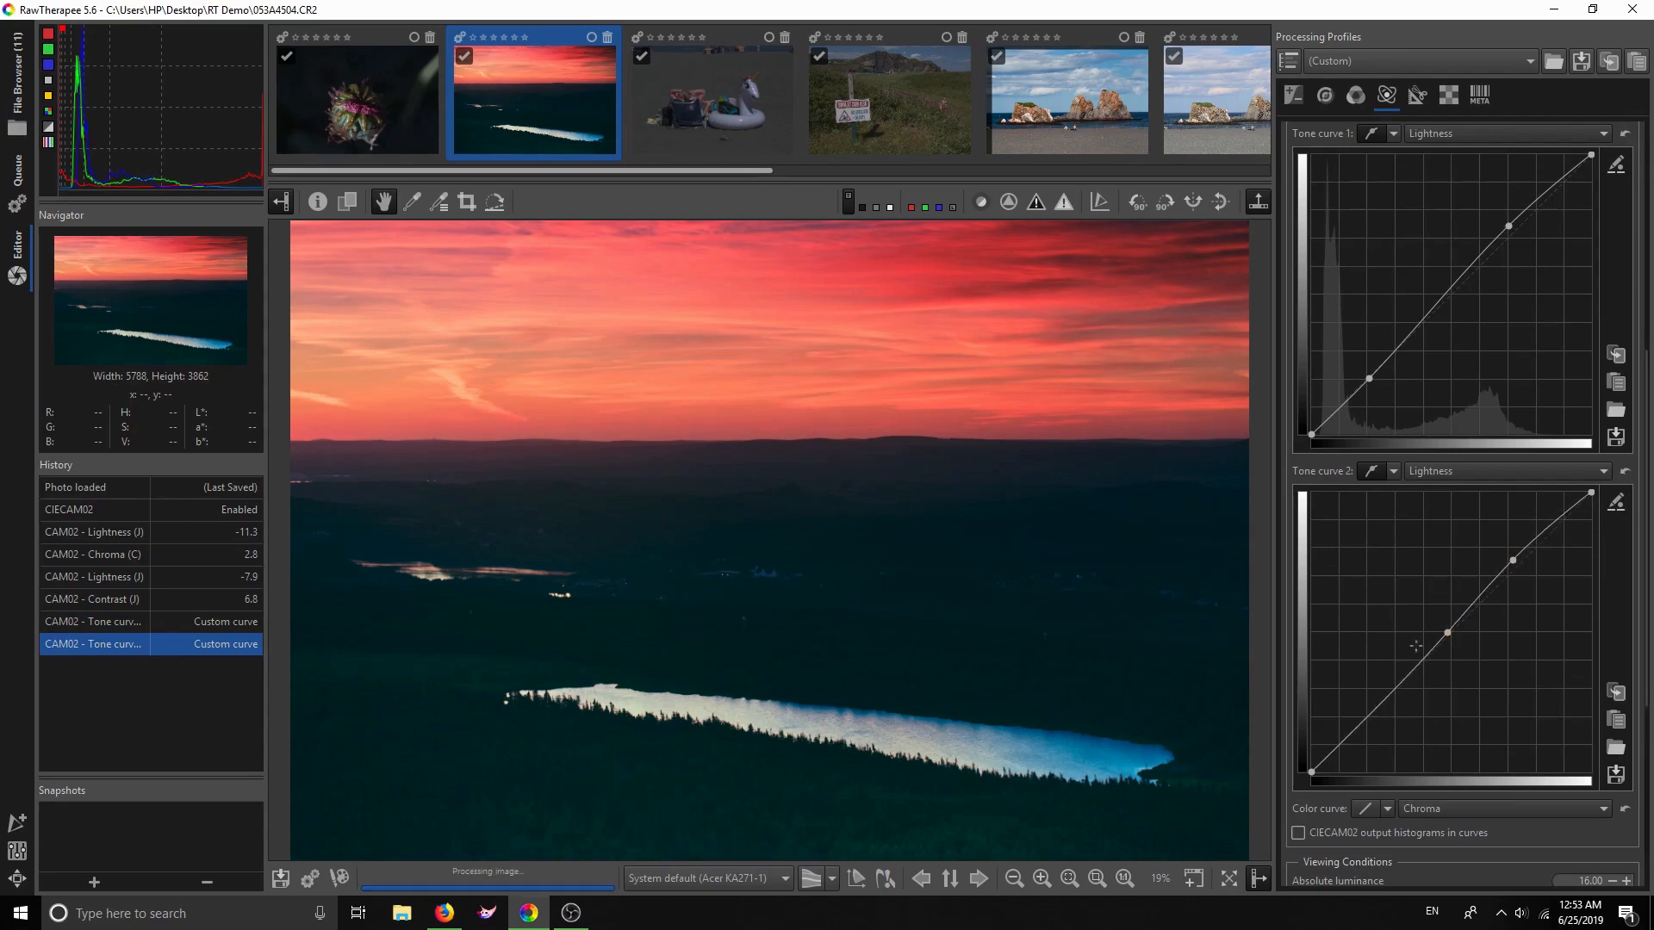
{"action": "left_click", "coordinate": [1362, 723]}
{"action": "scroll", "coordinate": [1451, 674], "scroll_direction": "down", "scroll_amount": 5}
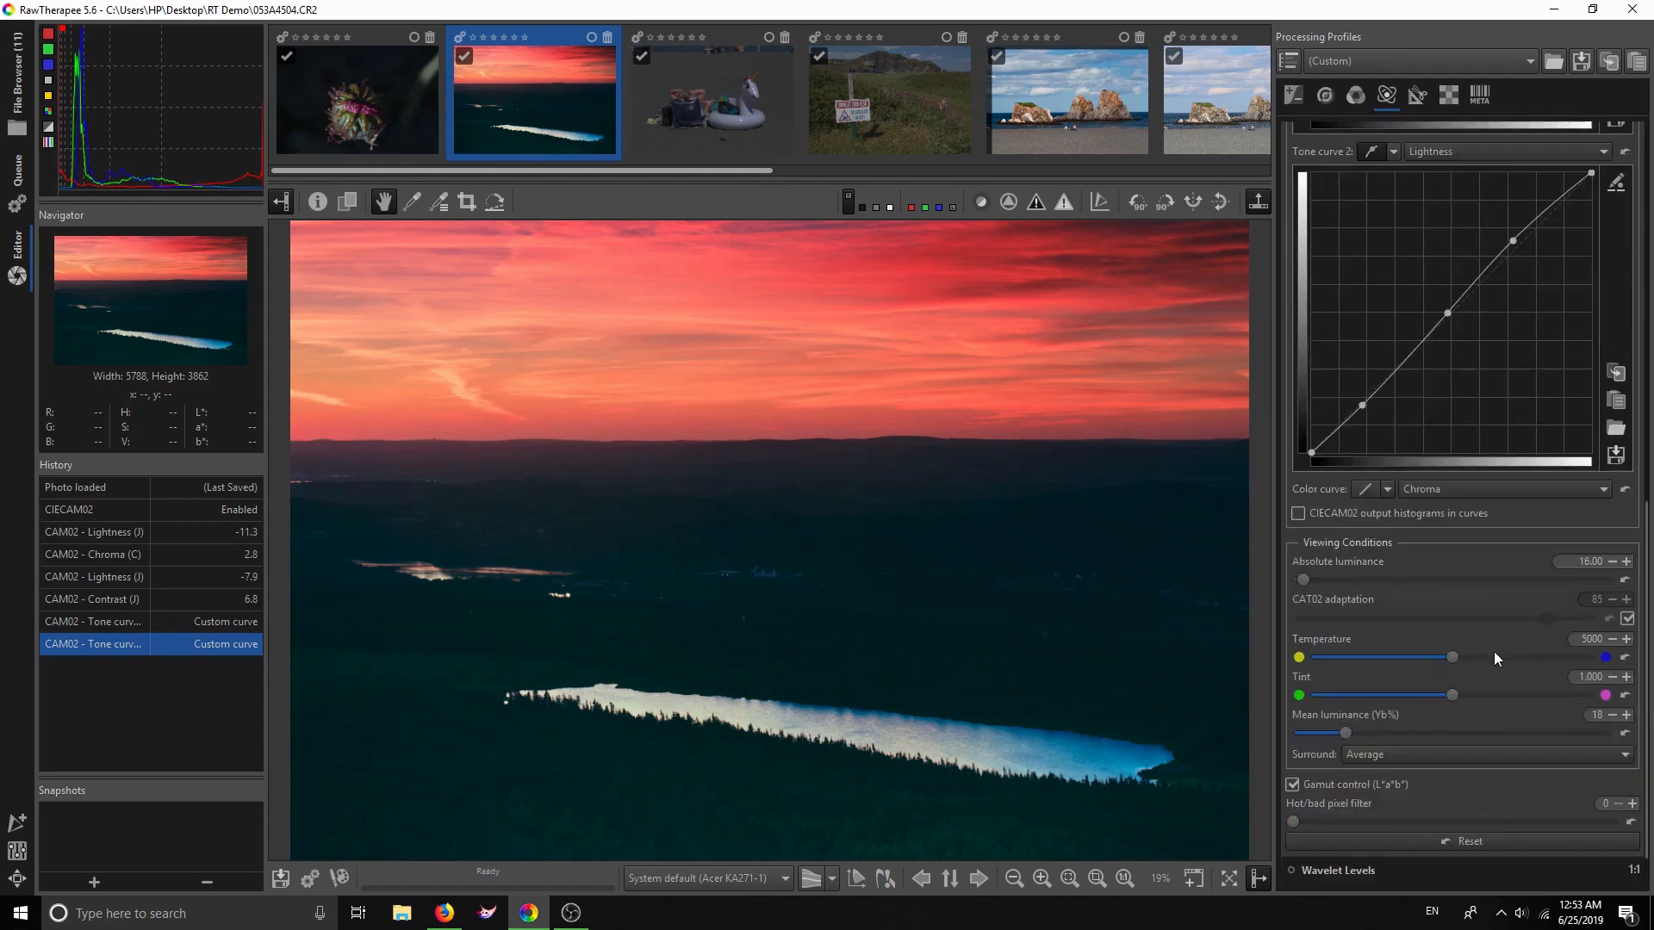
{"action": "scroll", "coordinate": [1496, 654], "scroll_direction": "down", "scroll_amount": 1}
{"action": "scroll", "coordinate": [1497, 647], "scroll_direction": "up", "scroll_amount": 7}
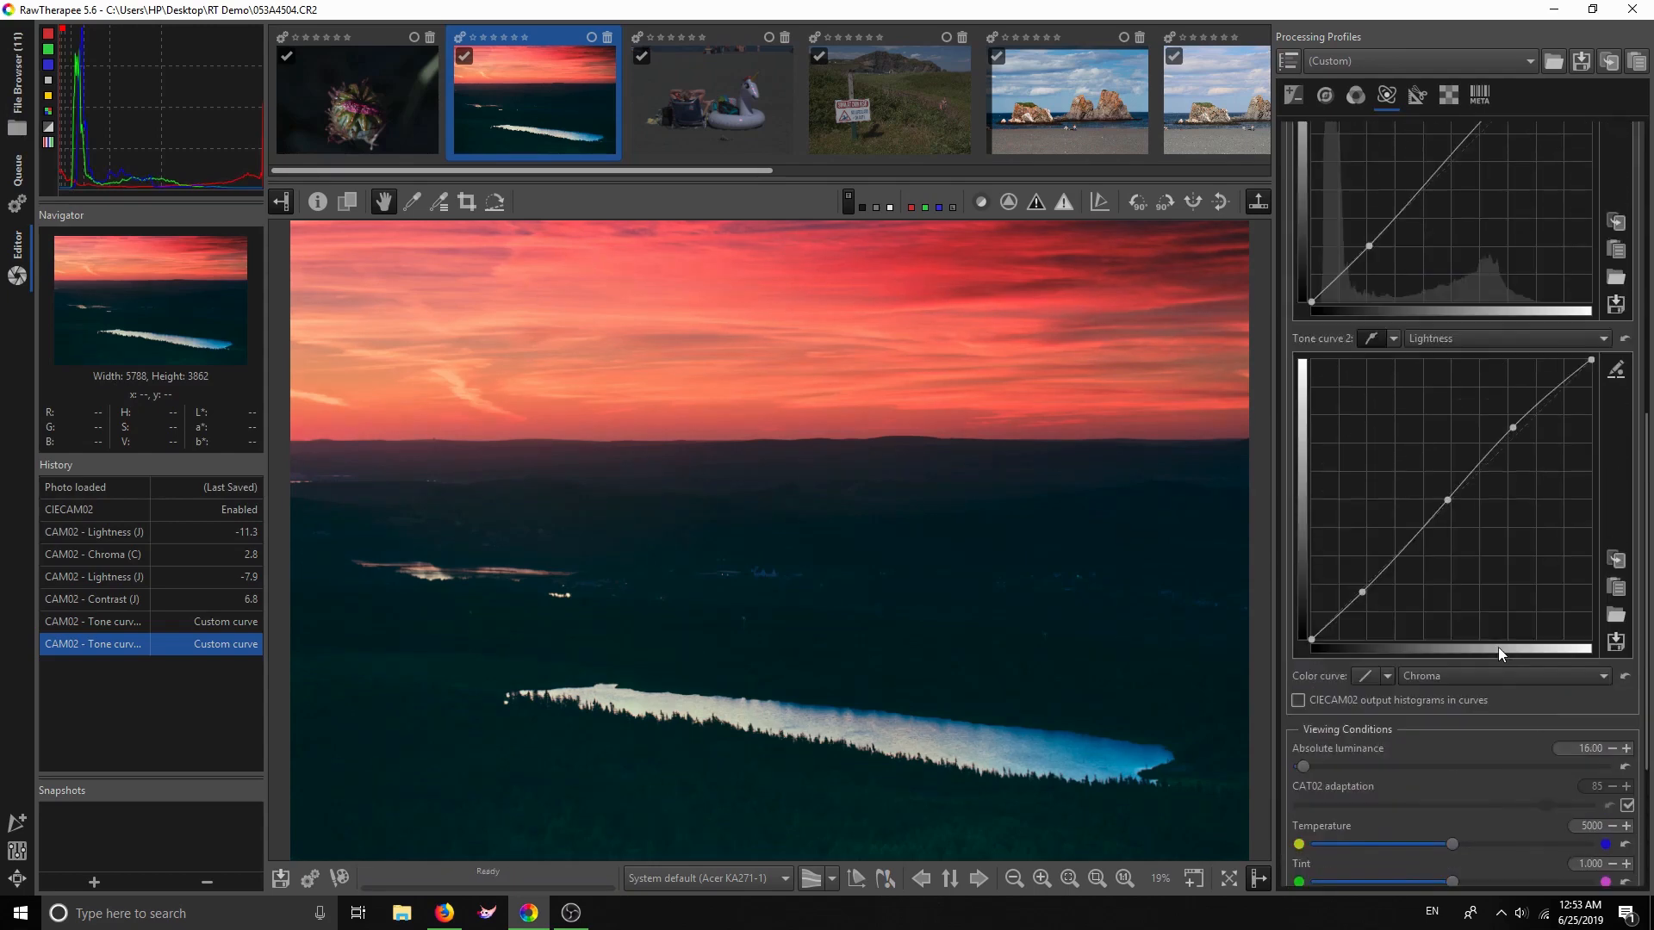
{"action": "scroll", "coordinate": [1496, 648], "scroll_direction": "up", "scroll_amount": 2}
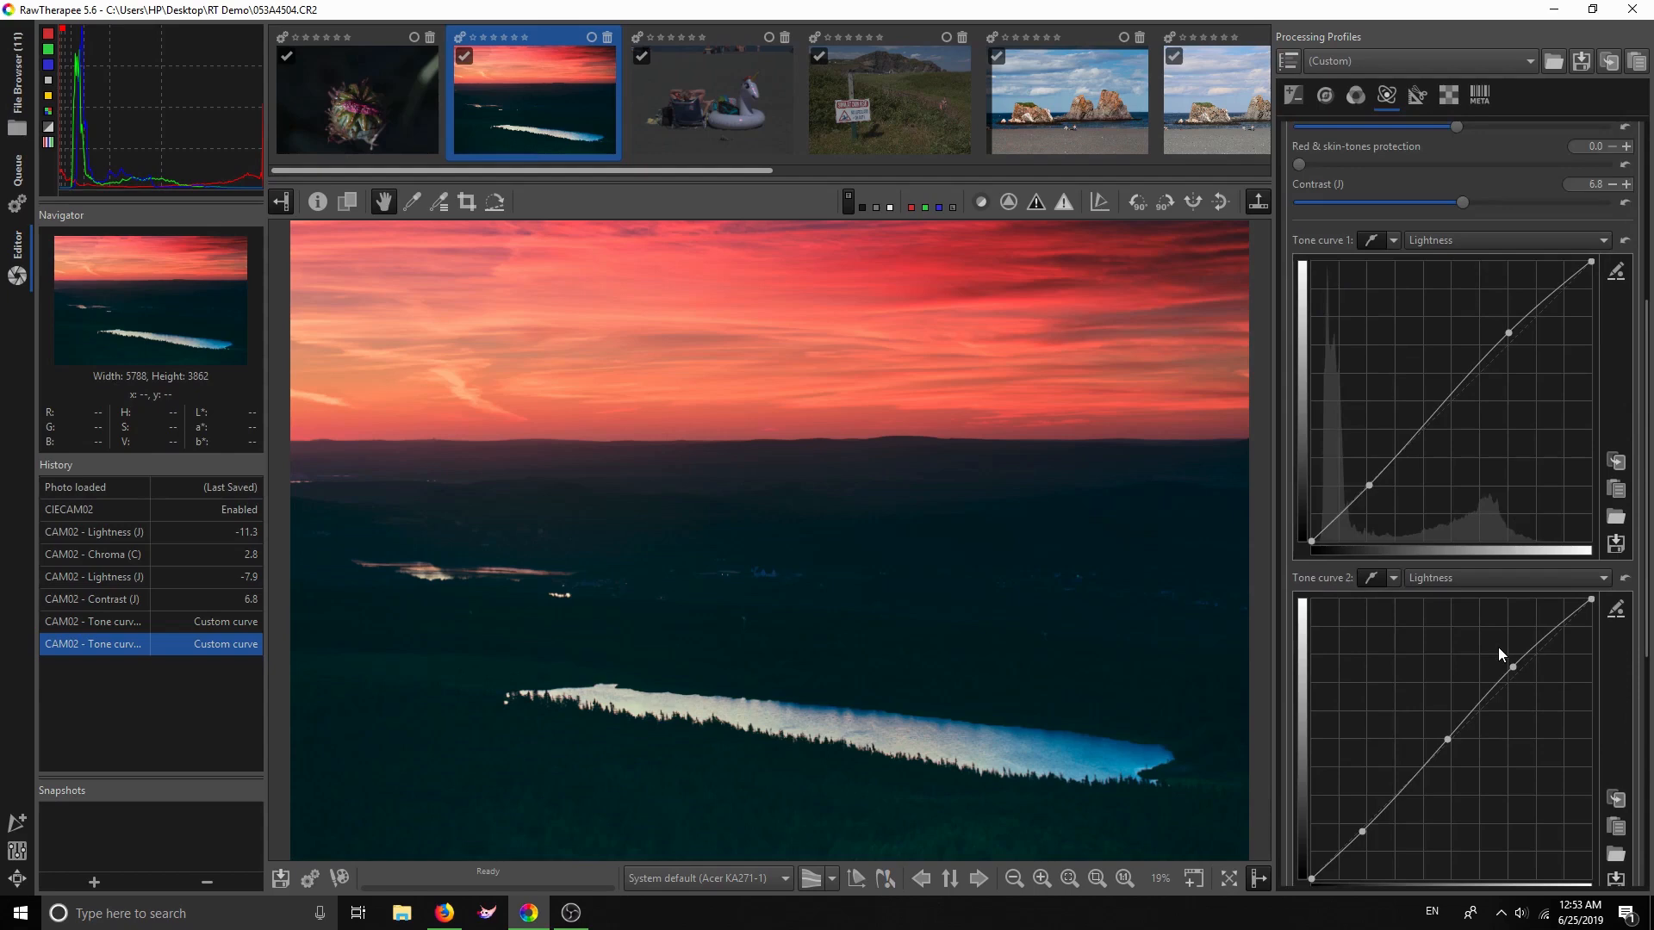
{"action": "scroll", "coordinate": [1497, 647], "scroll_direction": "up", "scroll_amount": 6}
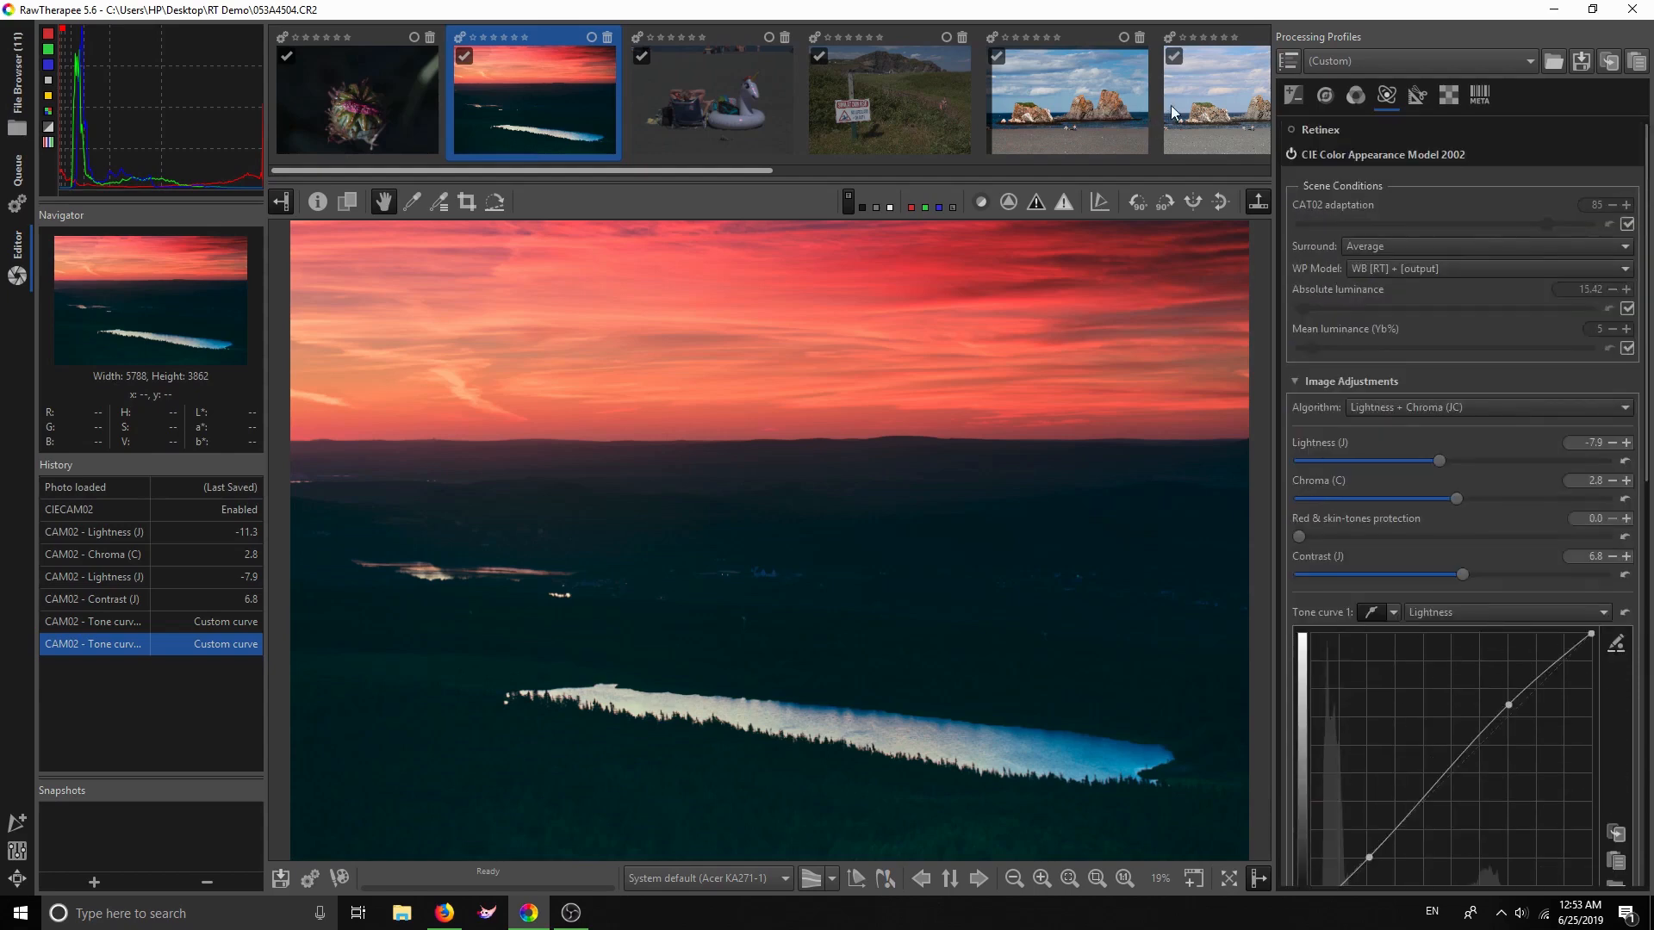
Compare CIECAM02 off and on, collapse it, and expand Wavelet Levels
{"action": "left_click", "coordinate": [1289, 153]}
{"action": "left_click", "coordinate": [1290, 152]}
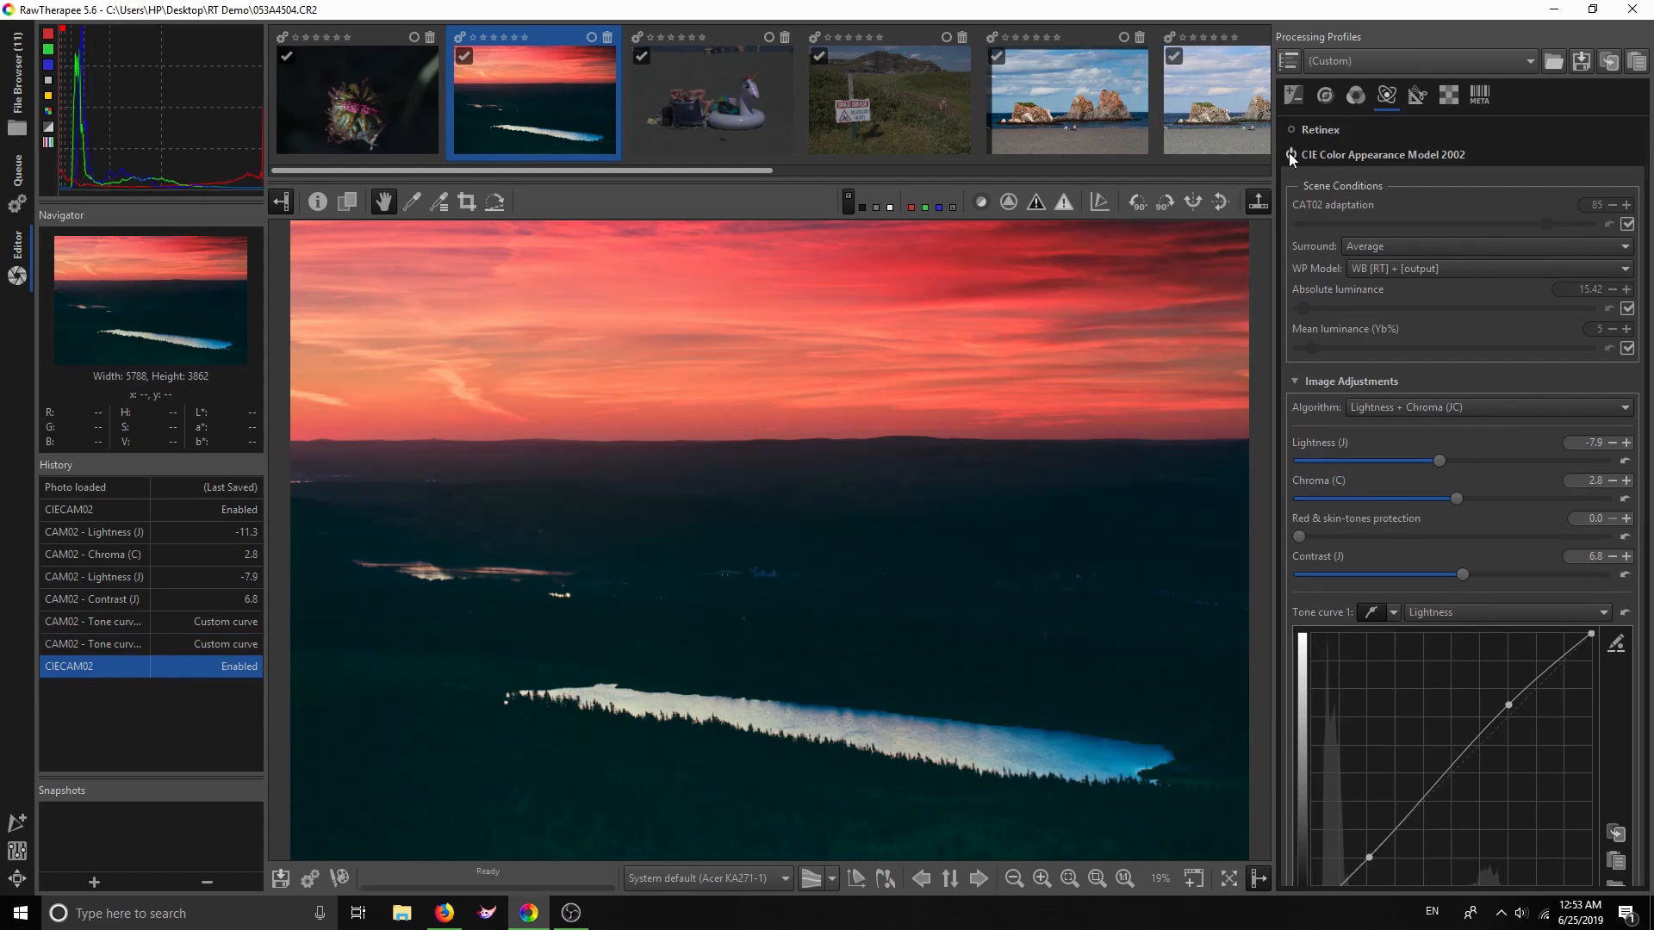
{"action": "left_click", "coordinate": [1316, 152]}
{"action": "left_click", "coordinate": [1340, 180]}
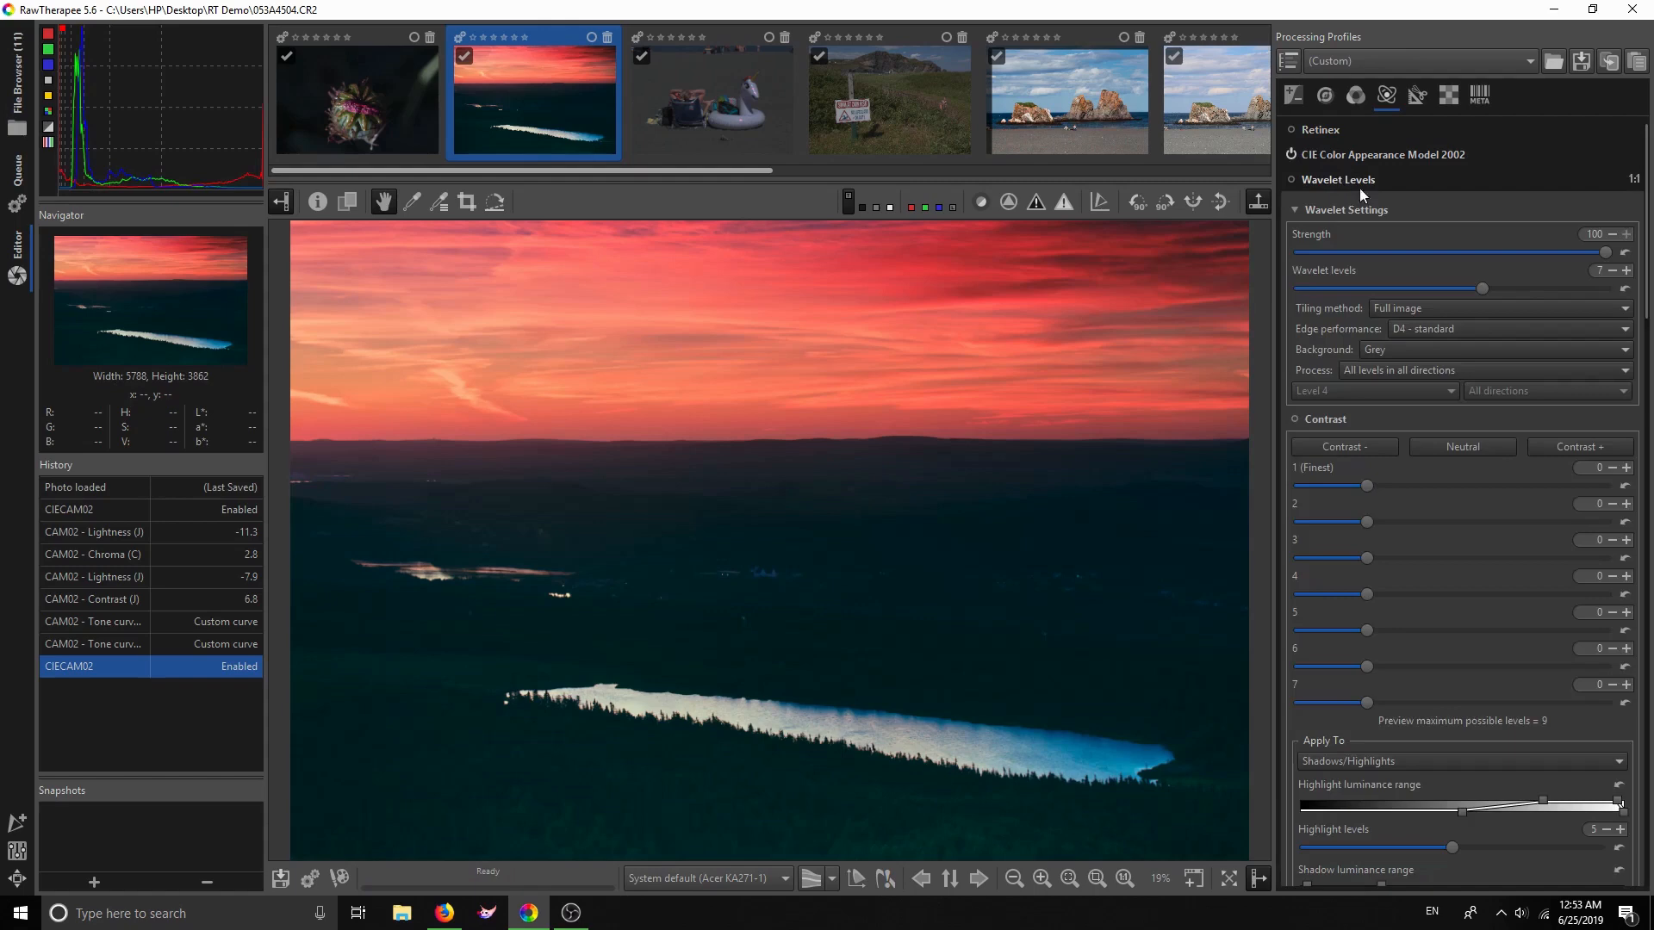
{"action": "mouse_move", "coordinate": [1647, 252]}
{"action": "left_mouse_down"}
{"action": "mouse_move", "coordinate": [1643, 289]}
{"action": "mouse_move", "coordinate": [1636, 245]}
{"action": "left_mouse_up"}
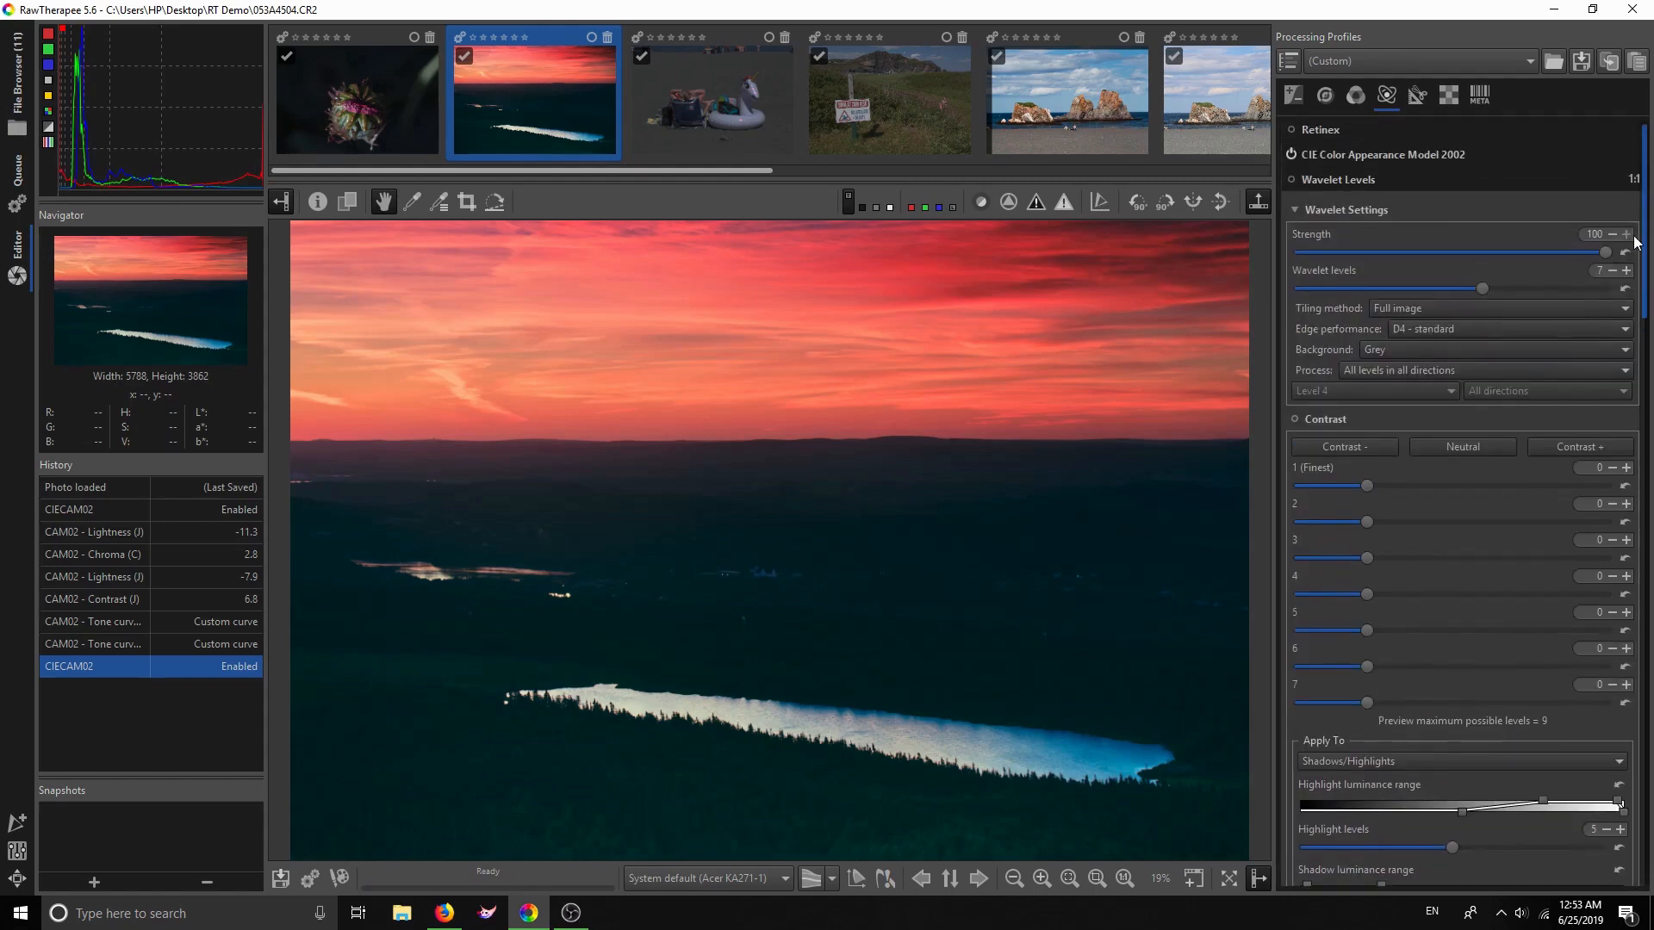
Enable Wavelet Levels, keeping Process set to all levels in all directions
{"action": "left_click", "coordinate": [1290, 179]}
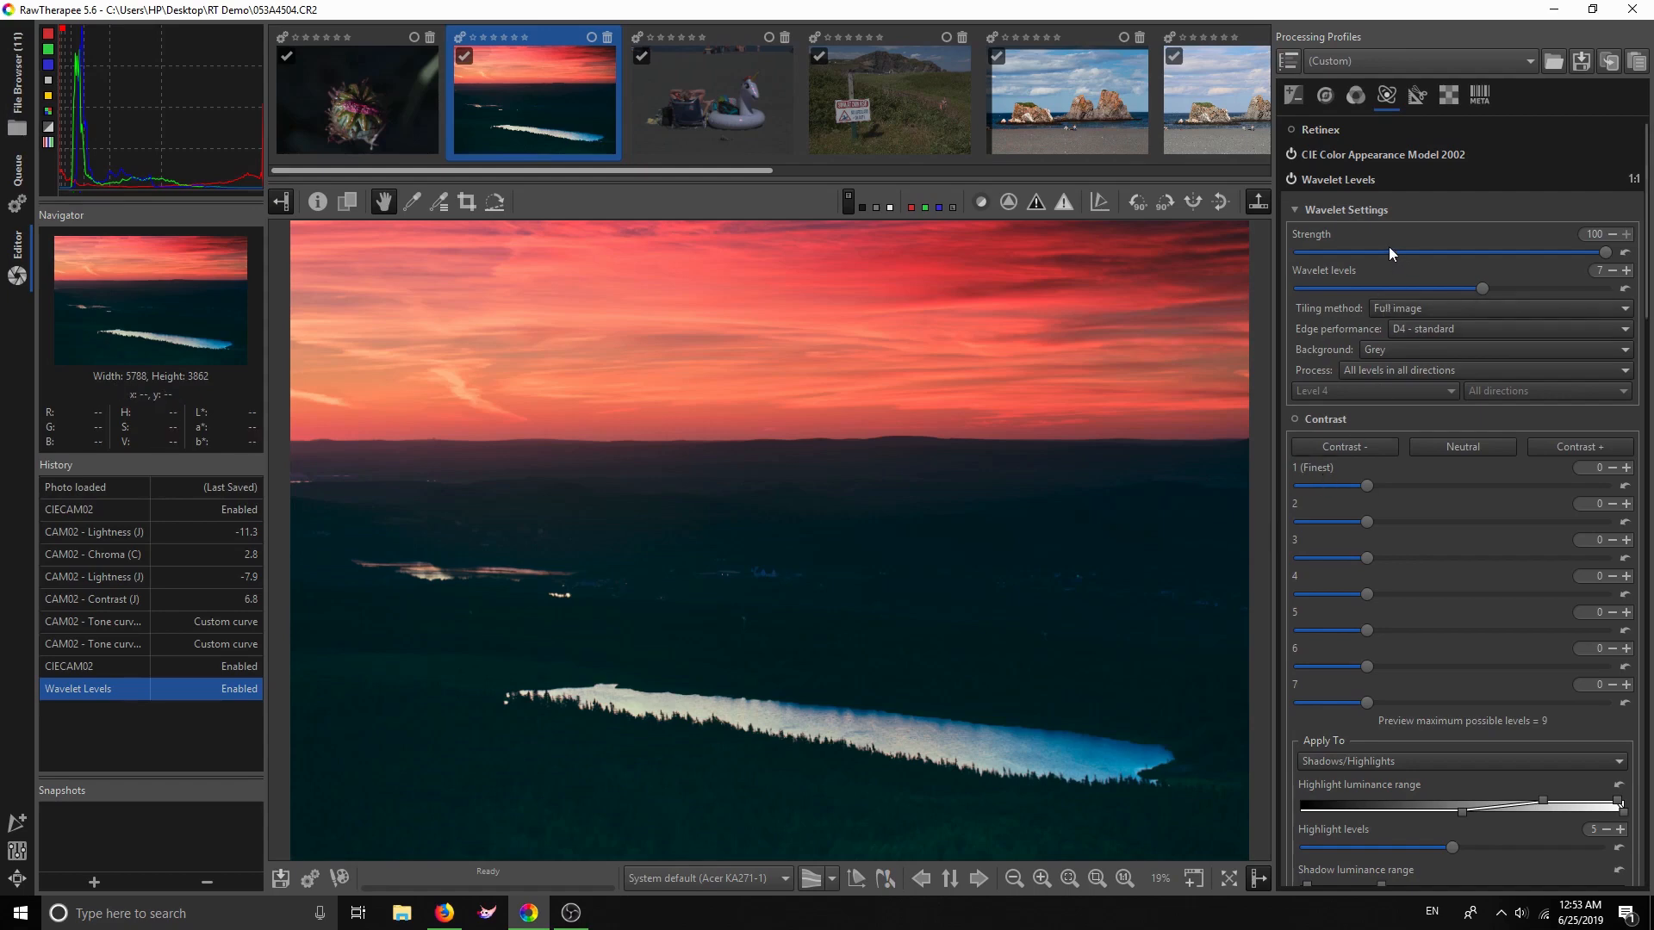
{"action": "left_click", "coordinate": [1427, 371]}
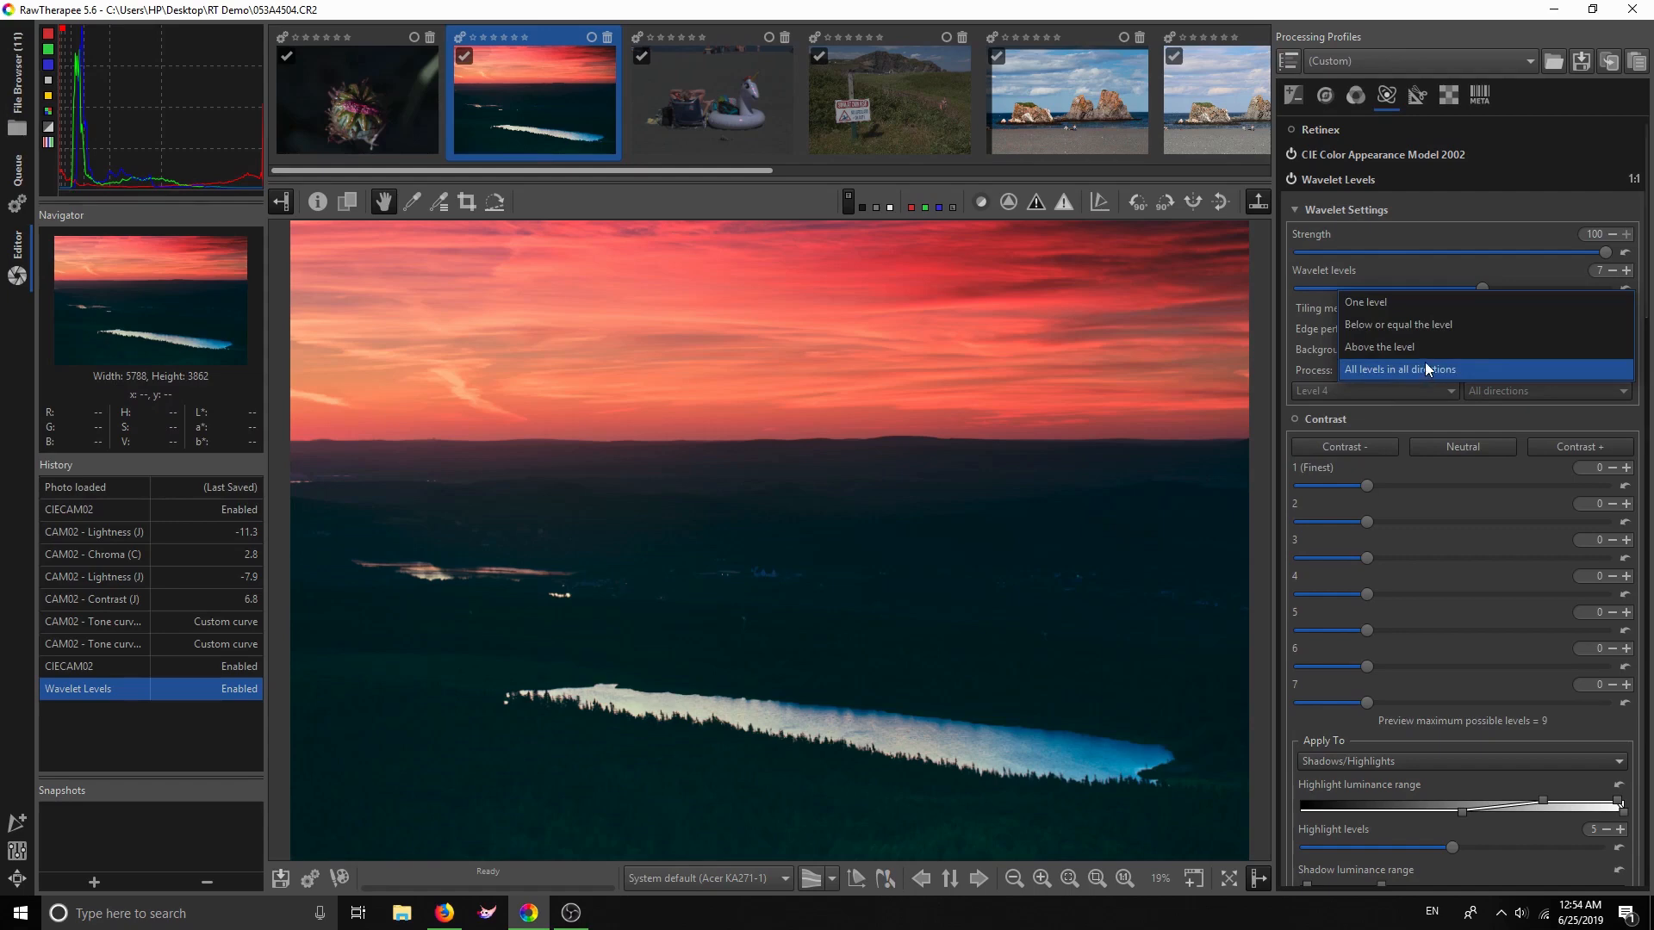
{"action": "left_click", "coordinate": [1361, 370]}
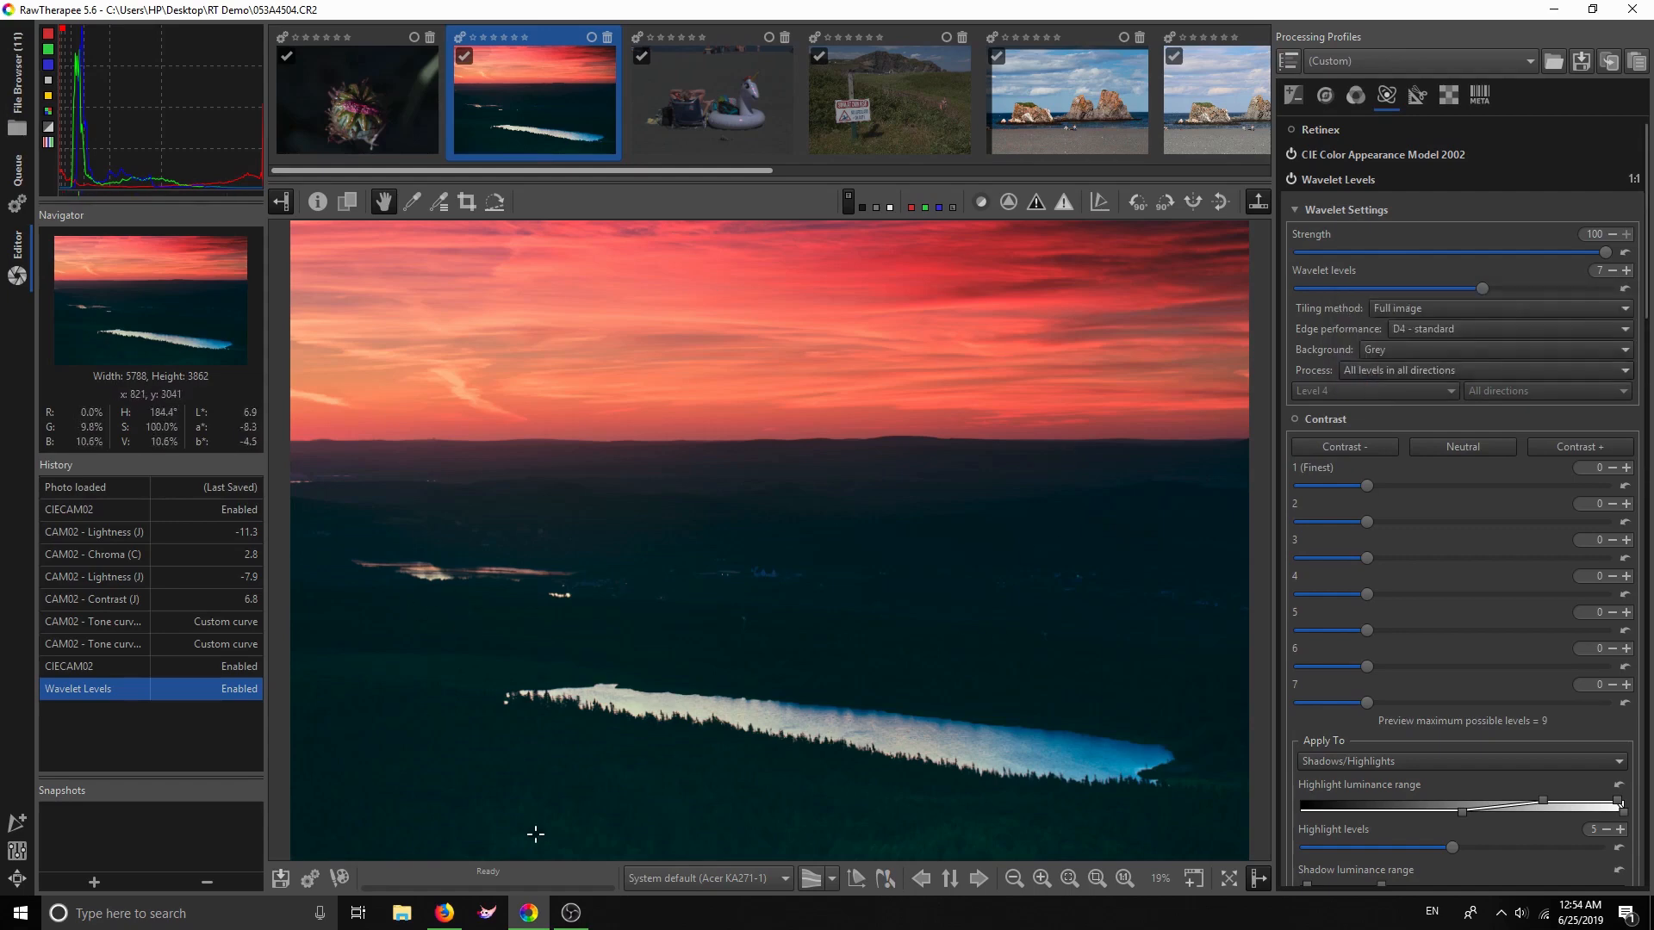
{"action": "left_click", "coordinate": [1448, 369]}
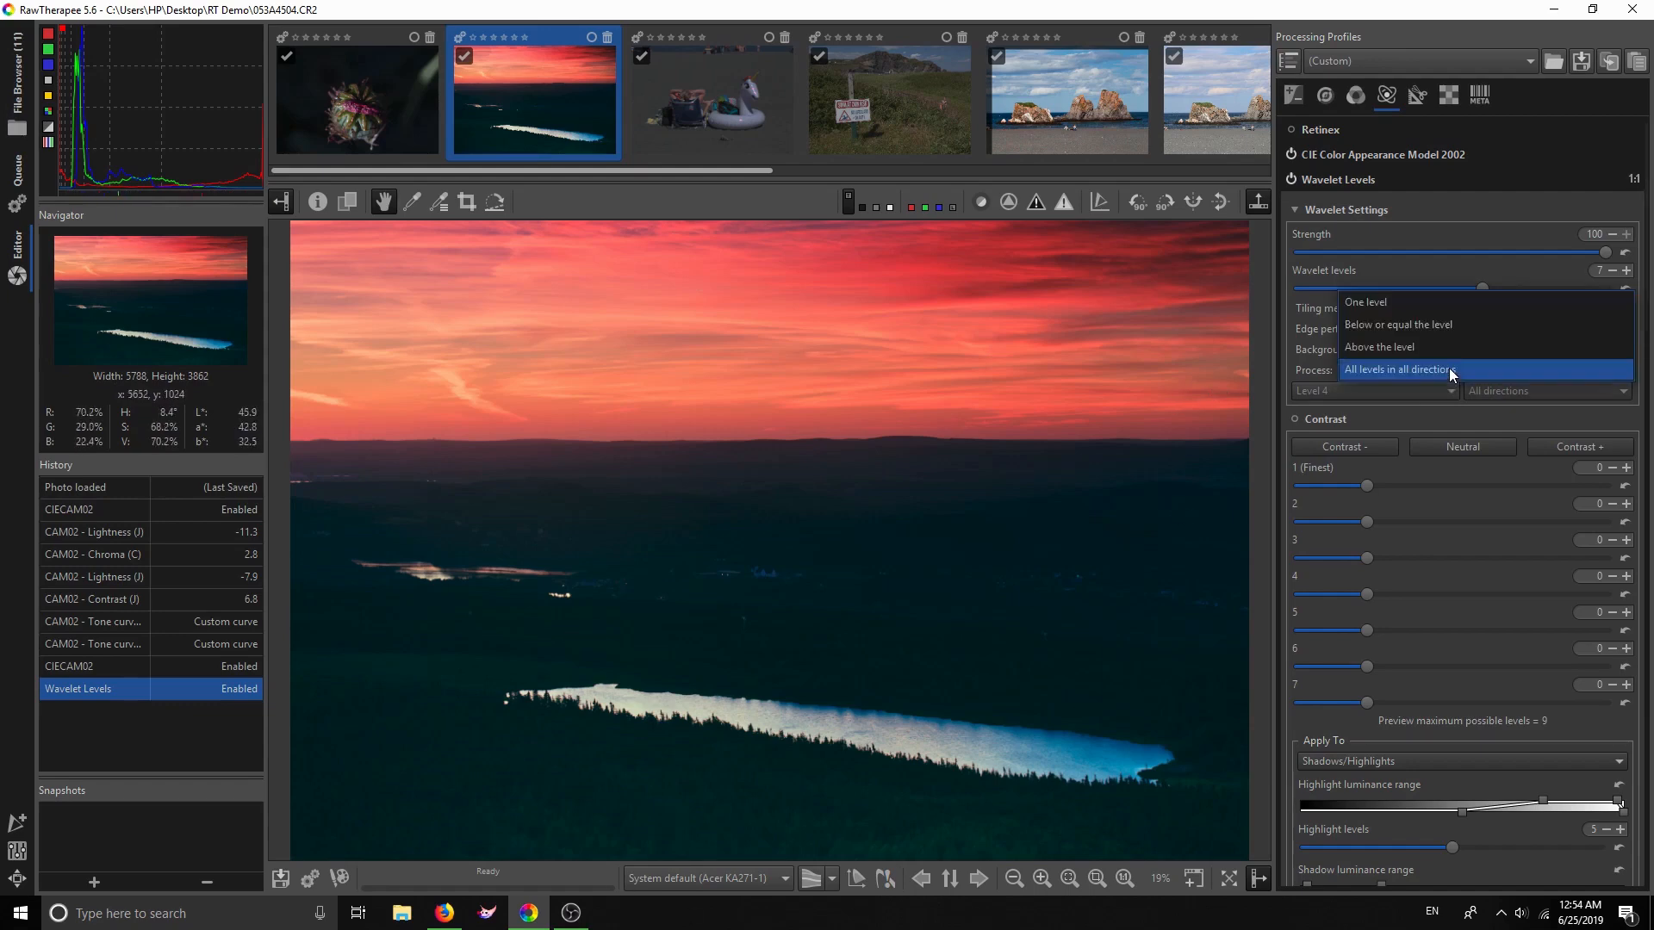
Set wavelet Process to One level and preview Level 1 alone, zoomed to 100%
{"action": "left_click", "coordinate": [1440, 301]}
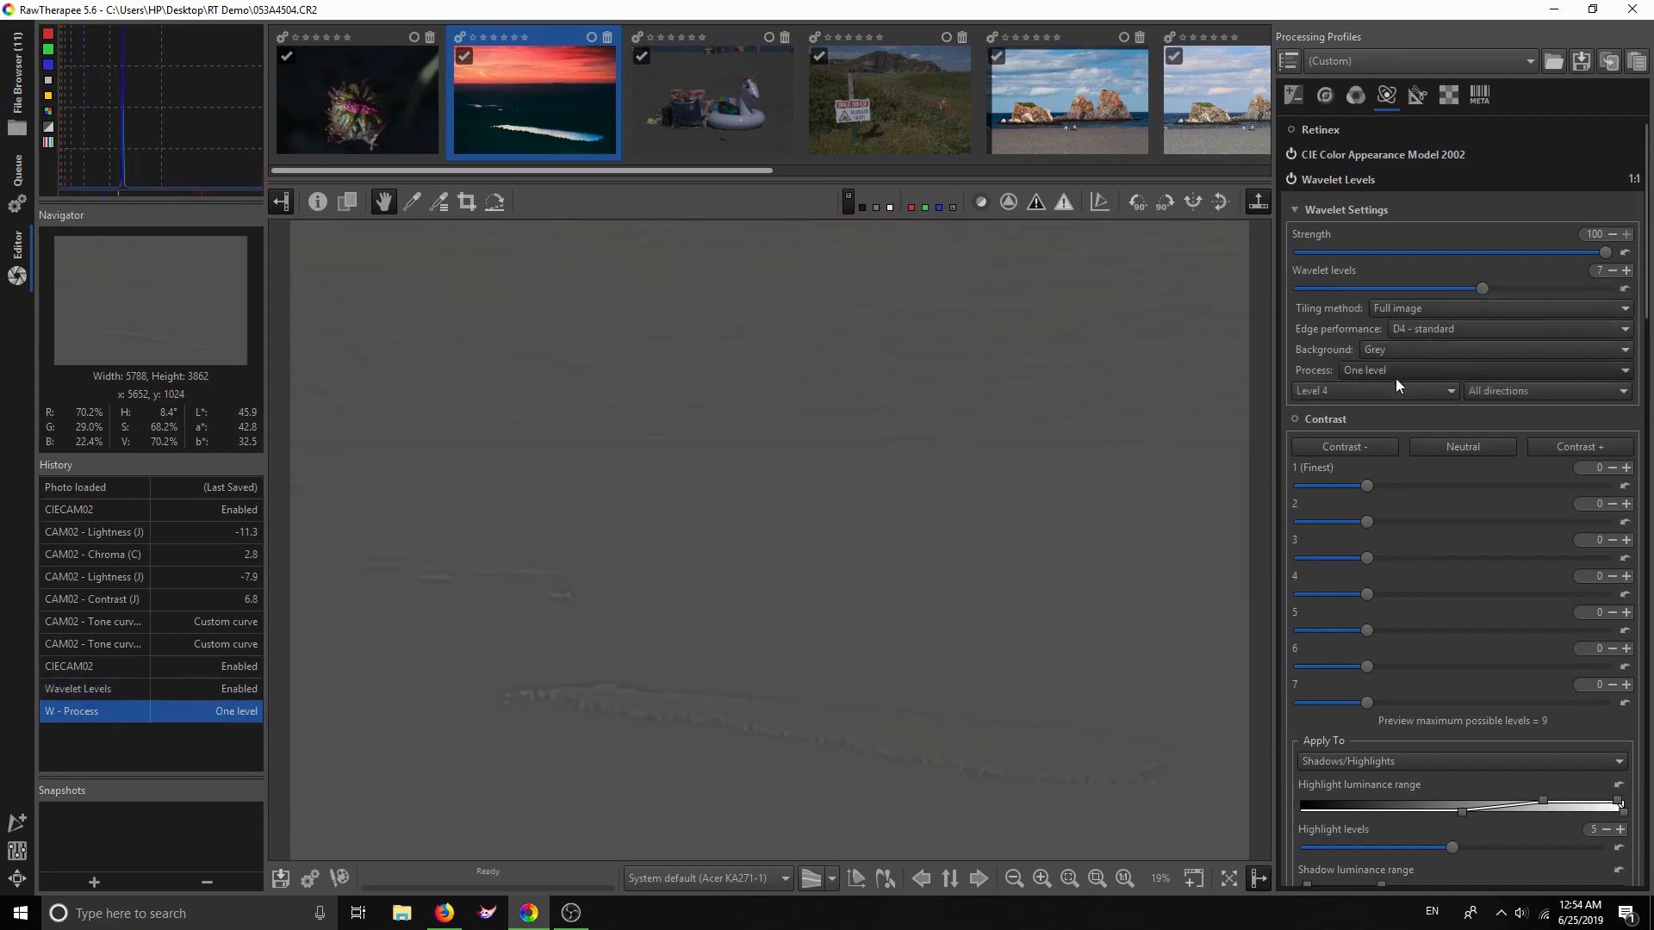
{"action": "left_click", "coordinate": [1386, 391]}
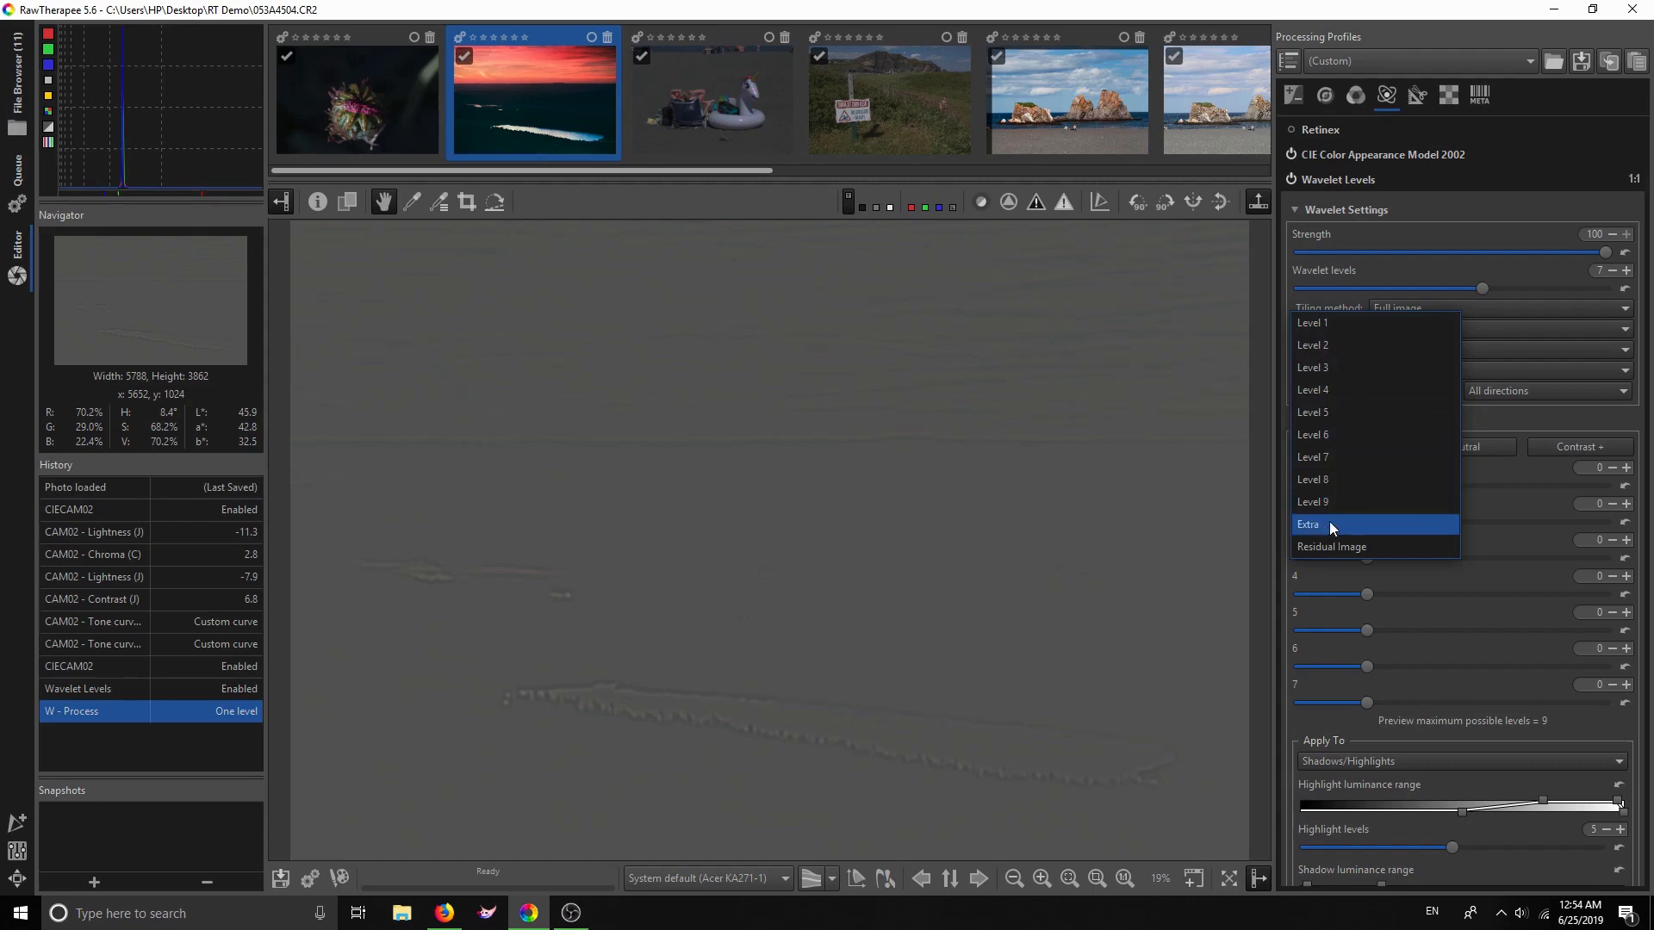
{"action": "left_click", "coordinate": [1313, 324]}
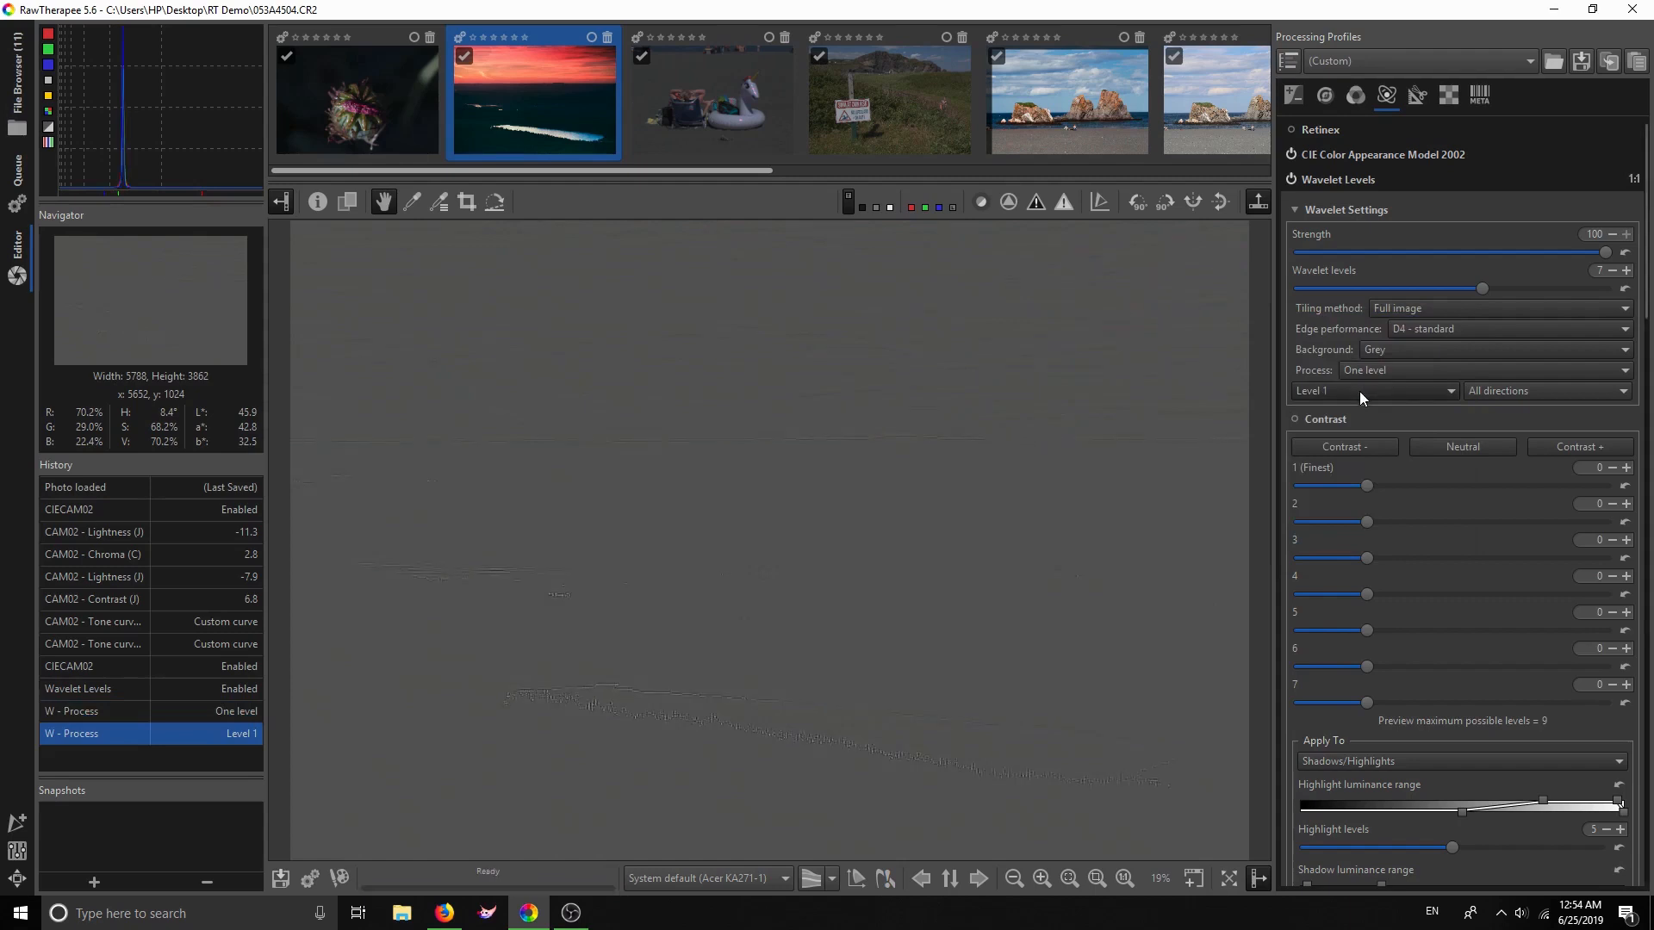
{"action": "scroll", "coordinate": [778, 758], "scroll_direction": "up", "scroll_amount": 3}
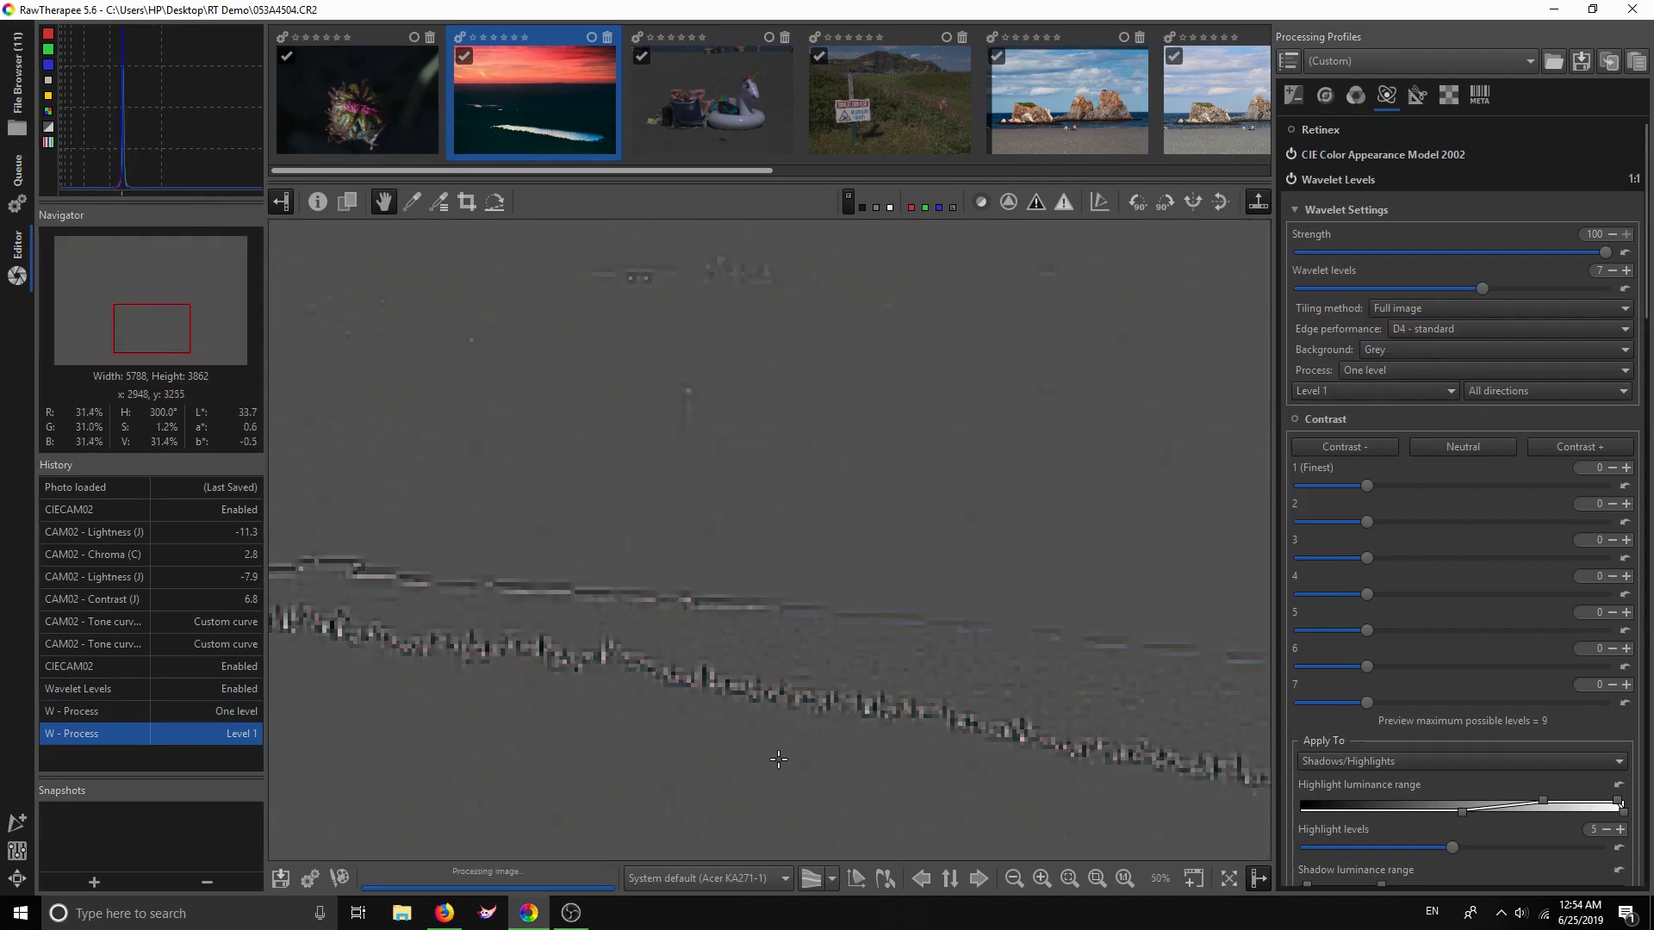
{"action": "scroll", "coordinate": [778, 759], "scroll_direction": "up", "scroll_amount": 1}
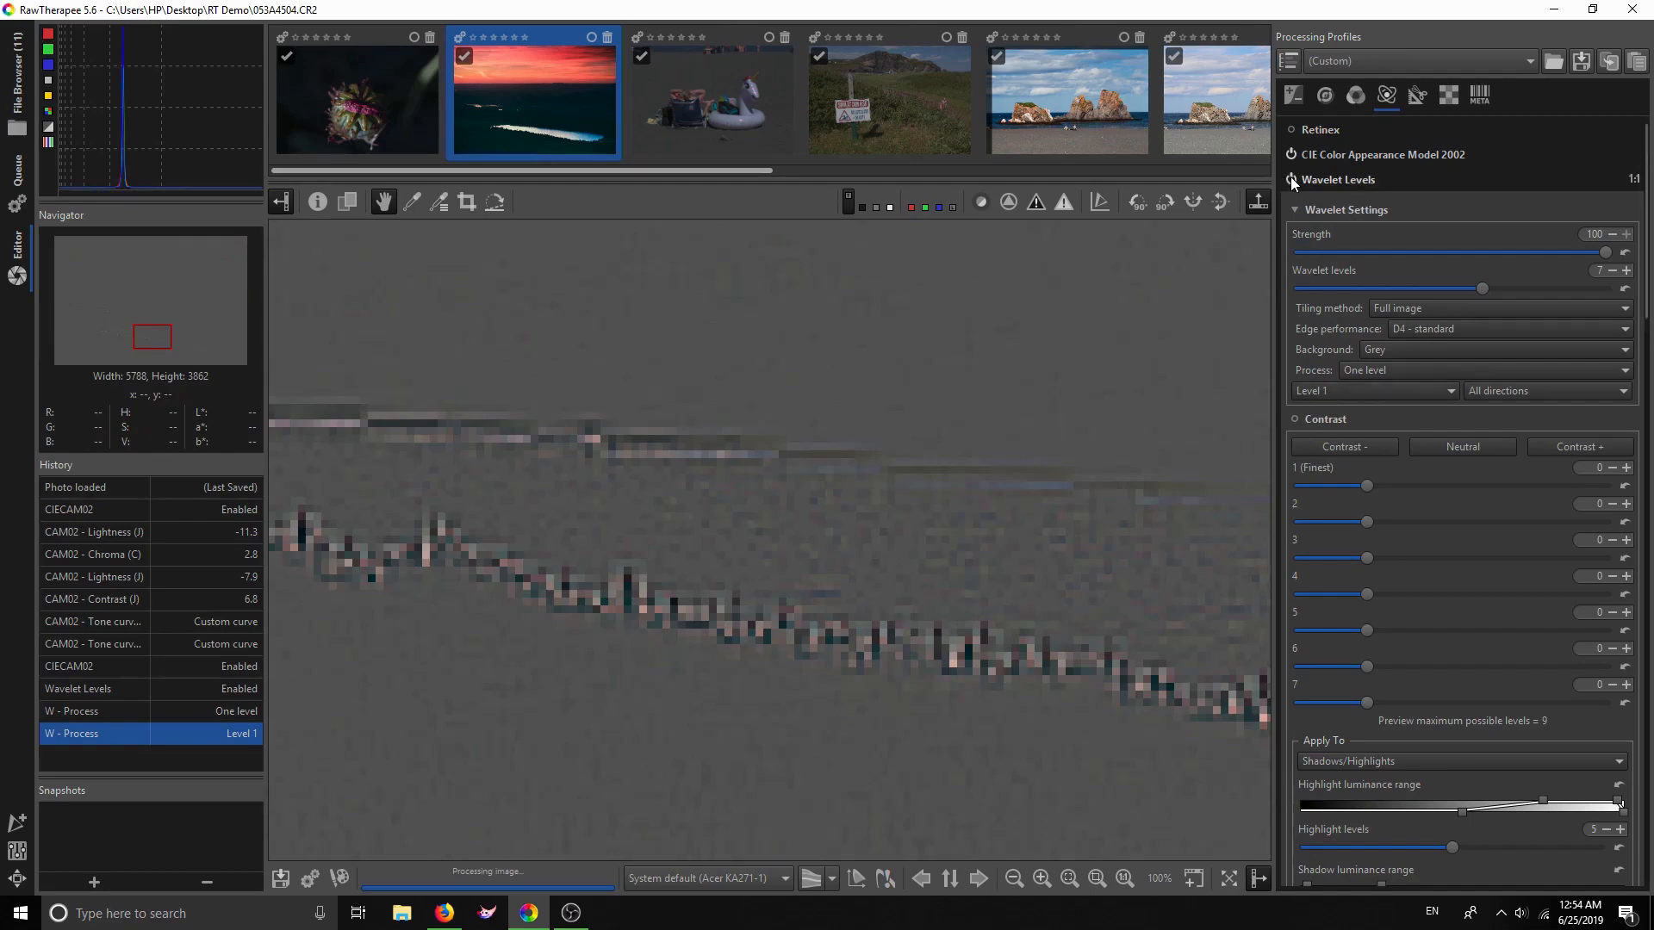
Preview wavelet Levels 2 through 7 one after another
{"action": "left_click", "coordinate": [1373, 395]}
{"action": "left_click", "coordinate": [1372, 405]}
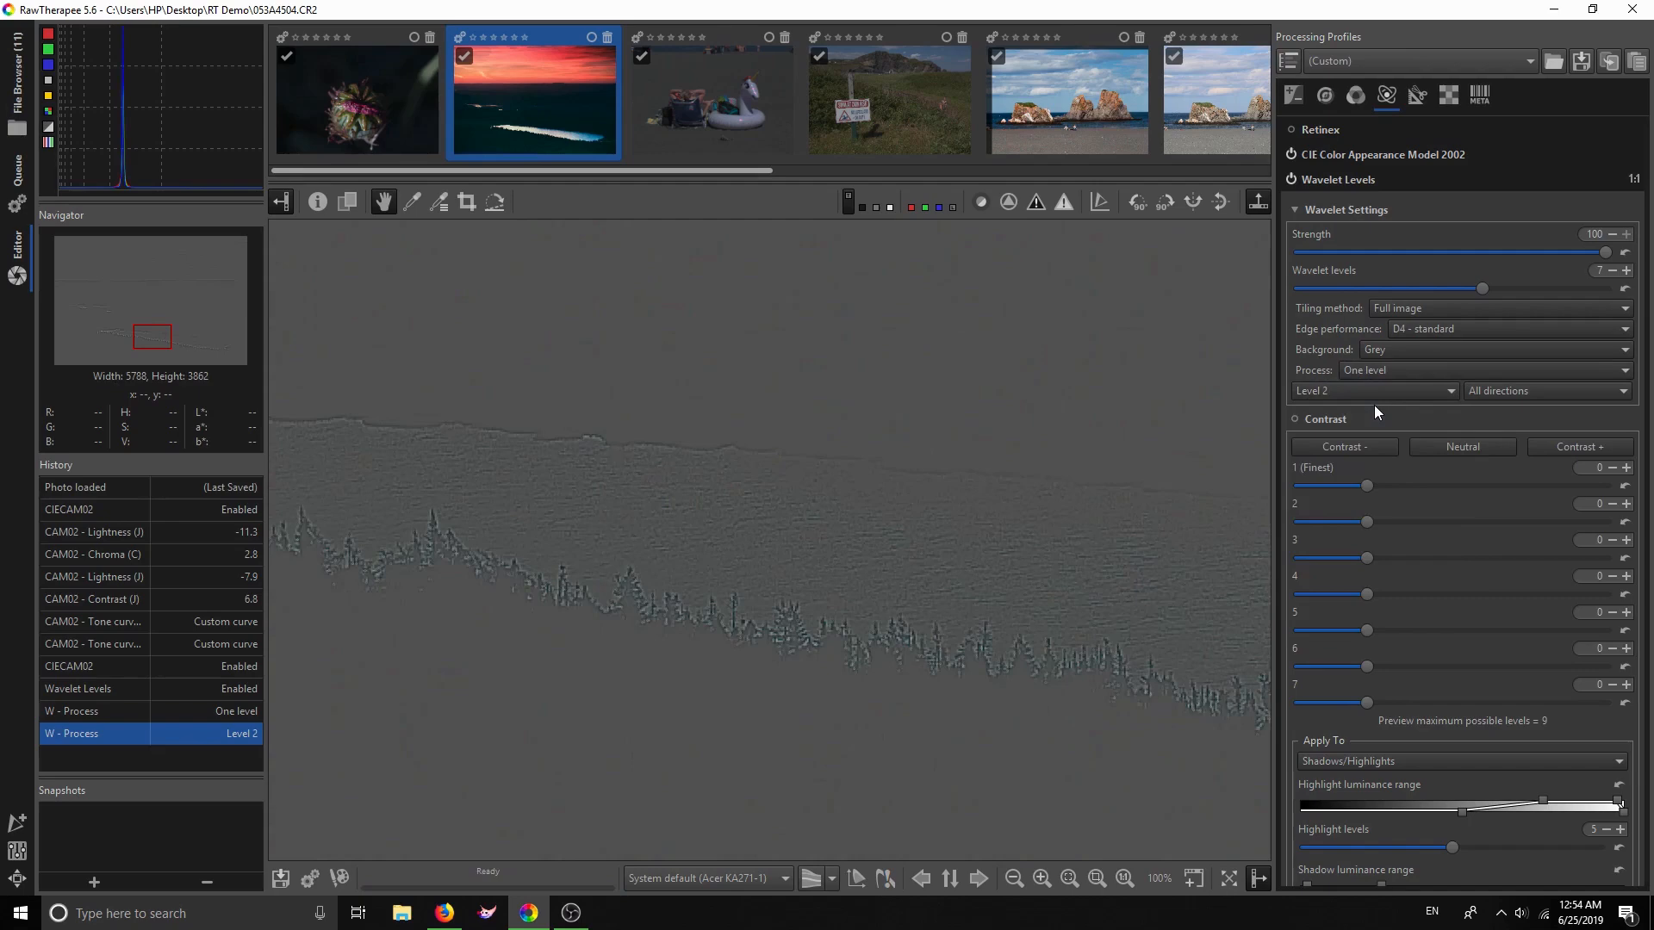
{"action": "left_click", "coordinate": [1376, 391]}
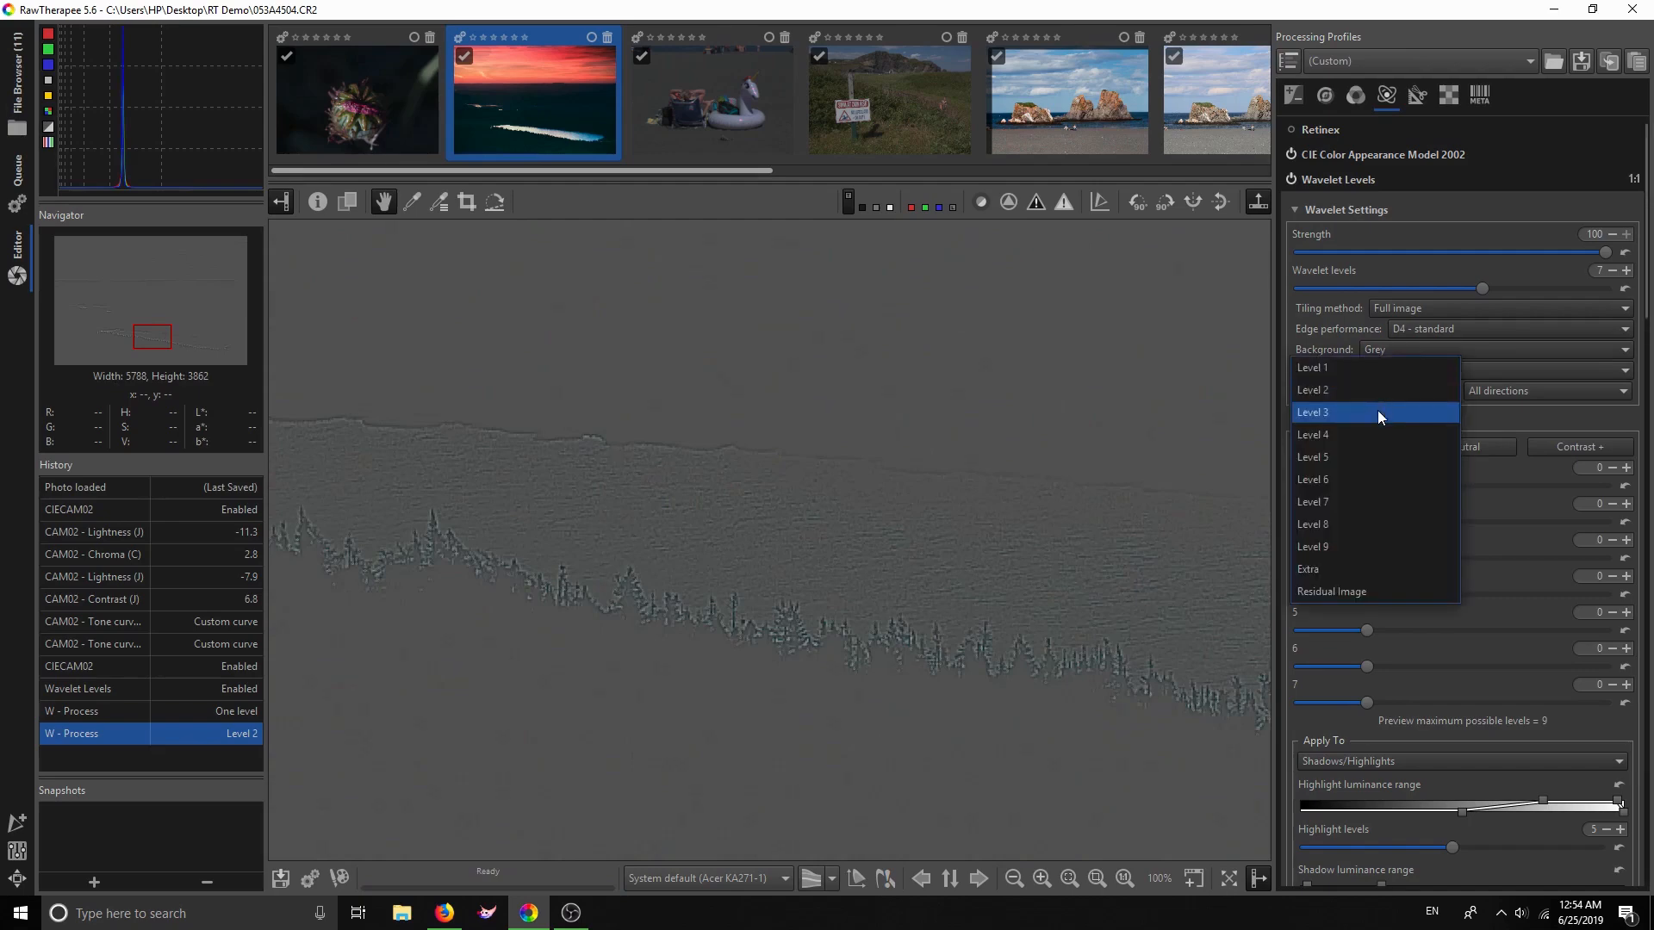
{"action": "left_click", "coordinate": [1377, 410]}
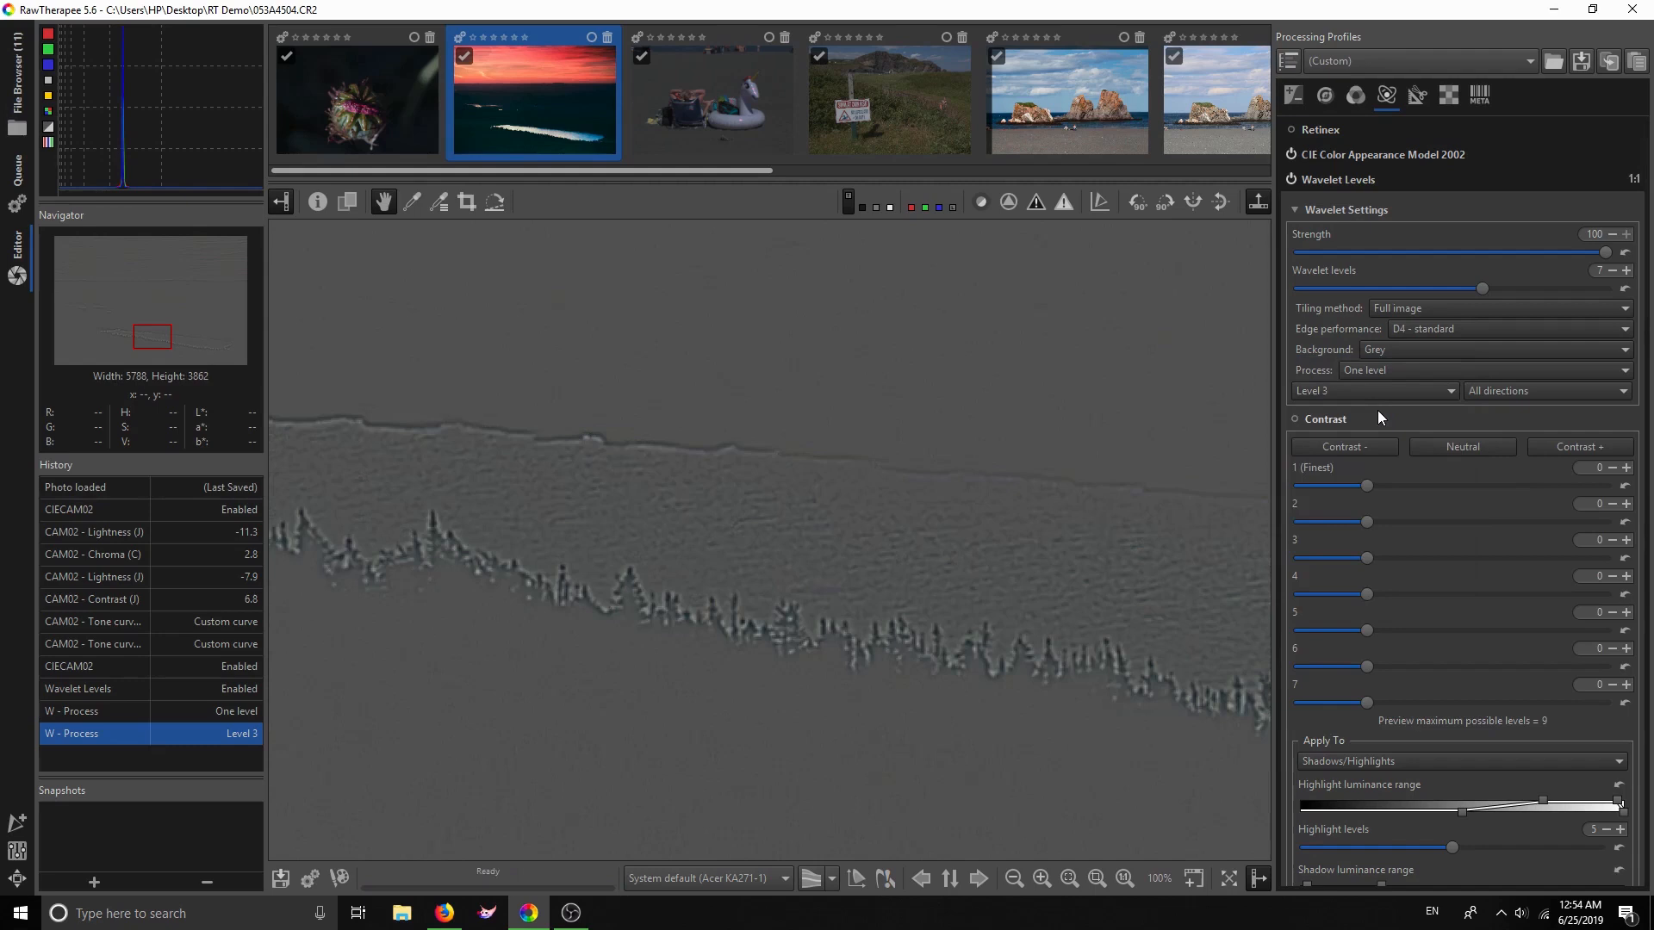
{"action": "left_click", "coordinate": [1376, 393]}
{"action": "left_click", "coordinate": [1380, 410]}
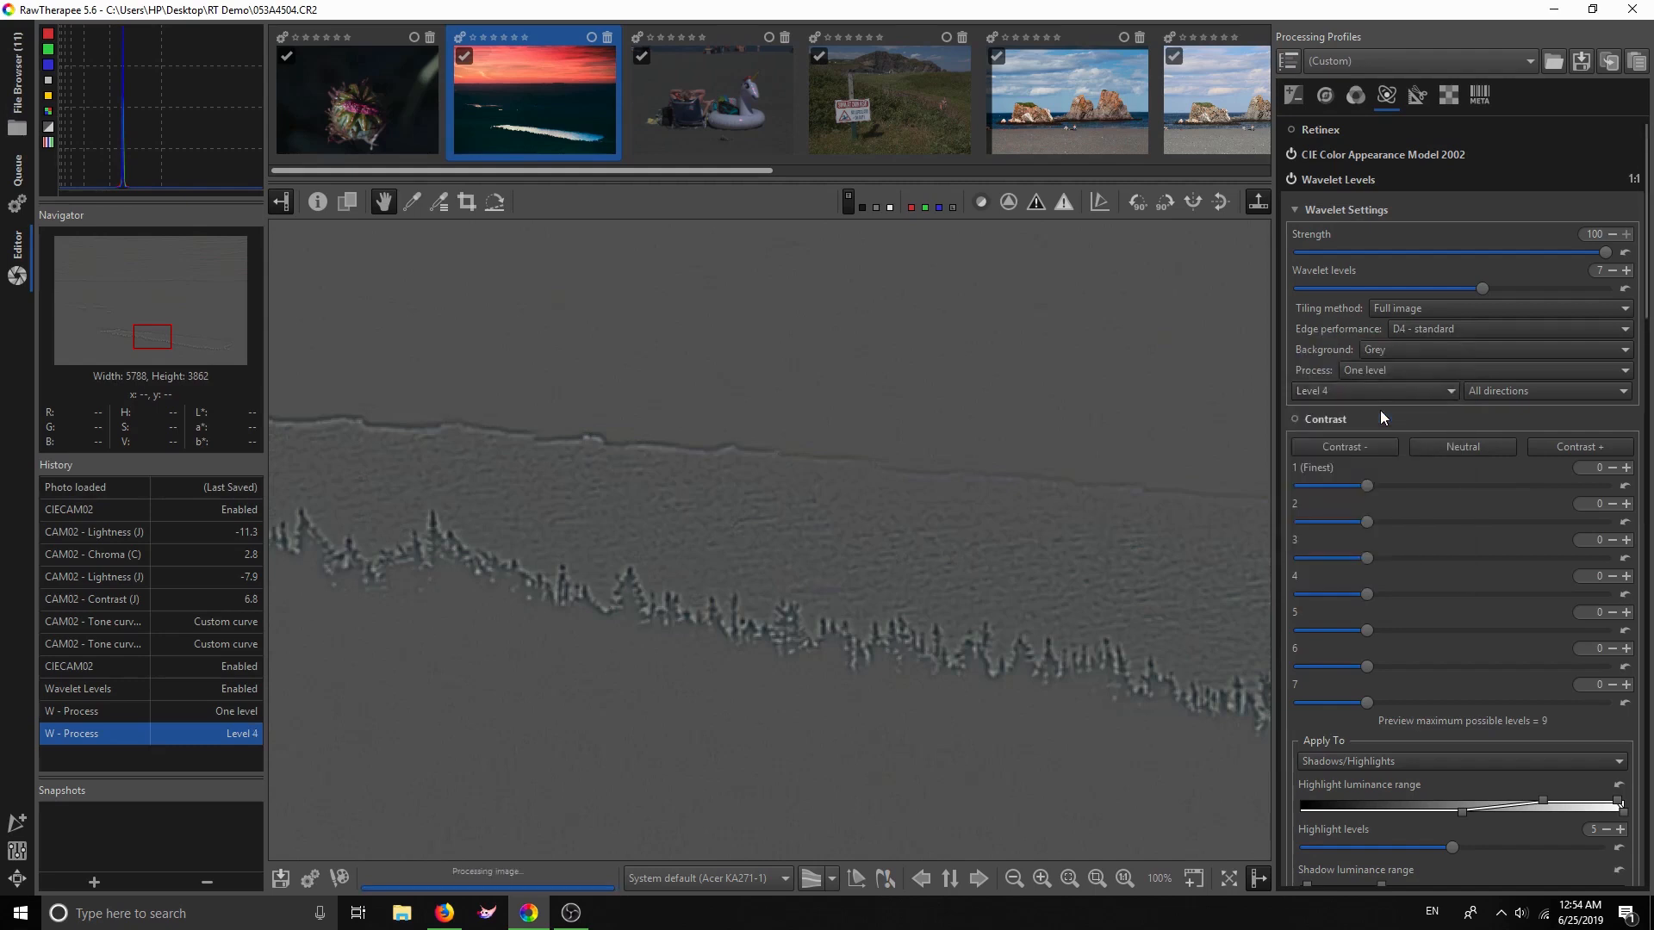
{"action": "left_click", "coordinate": [1387, 391]}
{"action": "left_click", "coordinate": [1388, 408]}
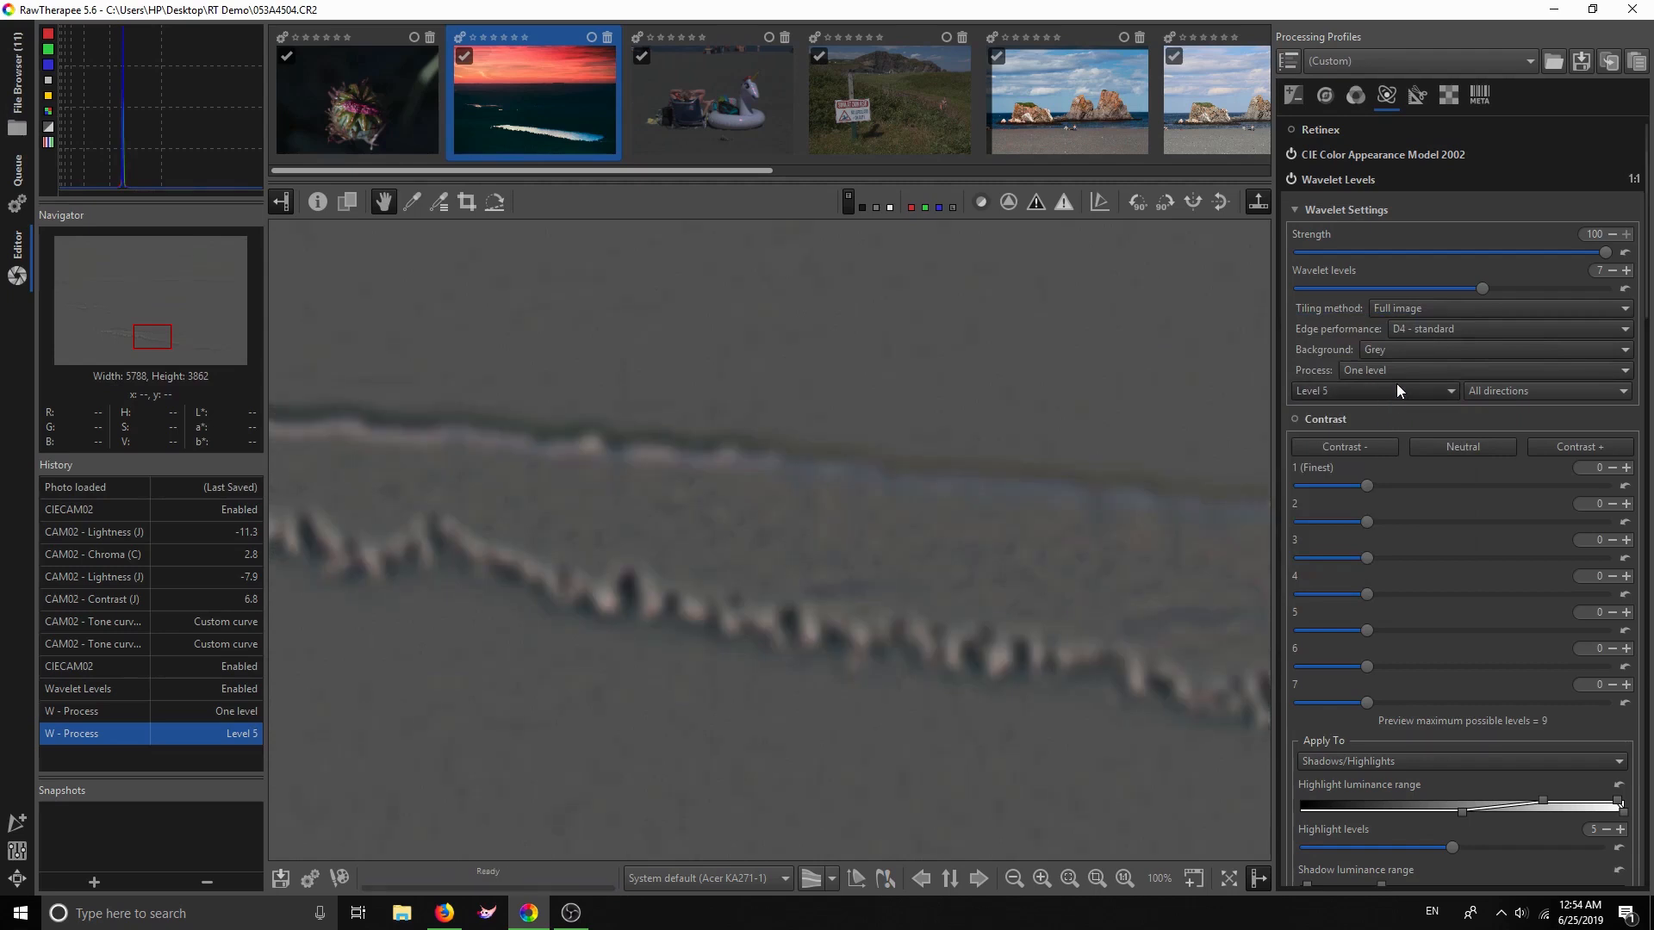
{"action": "left_click", "coordinate": [1389, 393]}
{"action": "left_click", "coordinate": [1392, 413]}
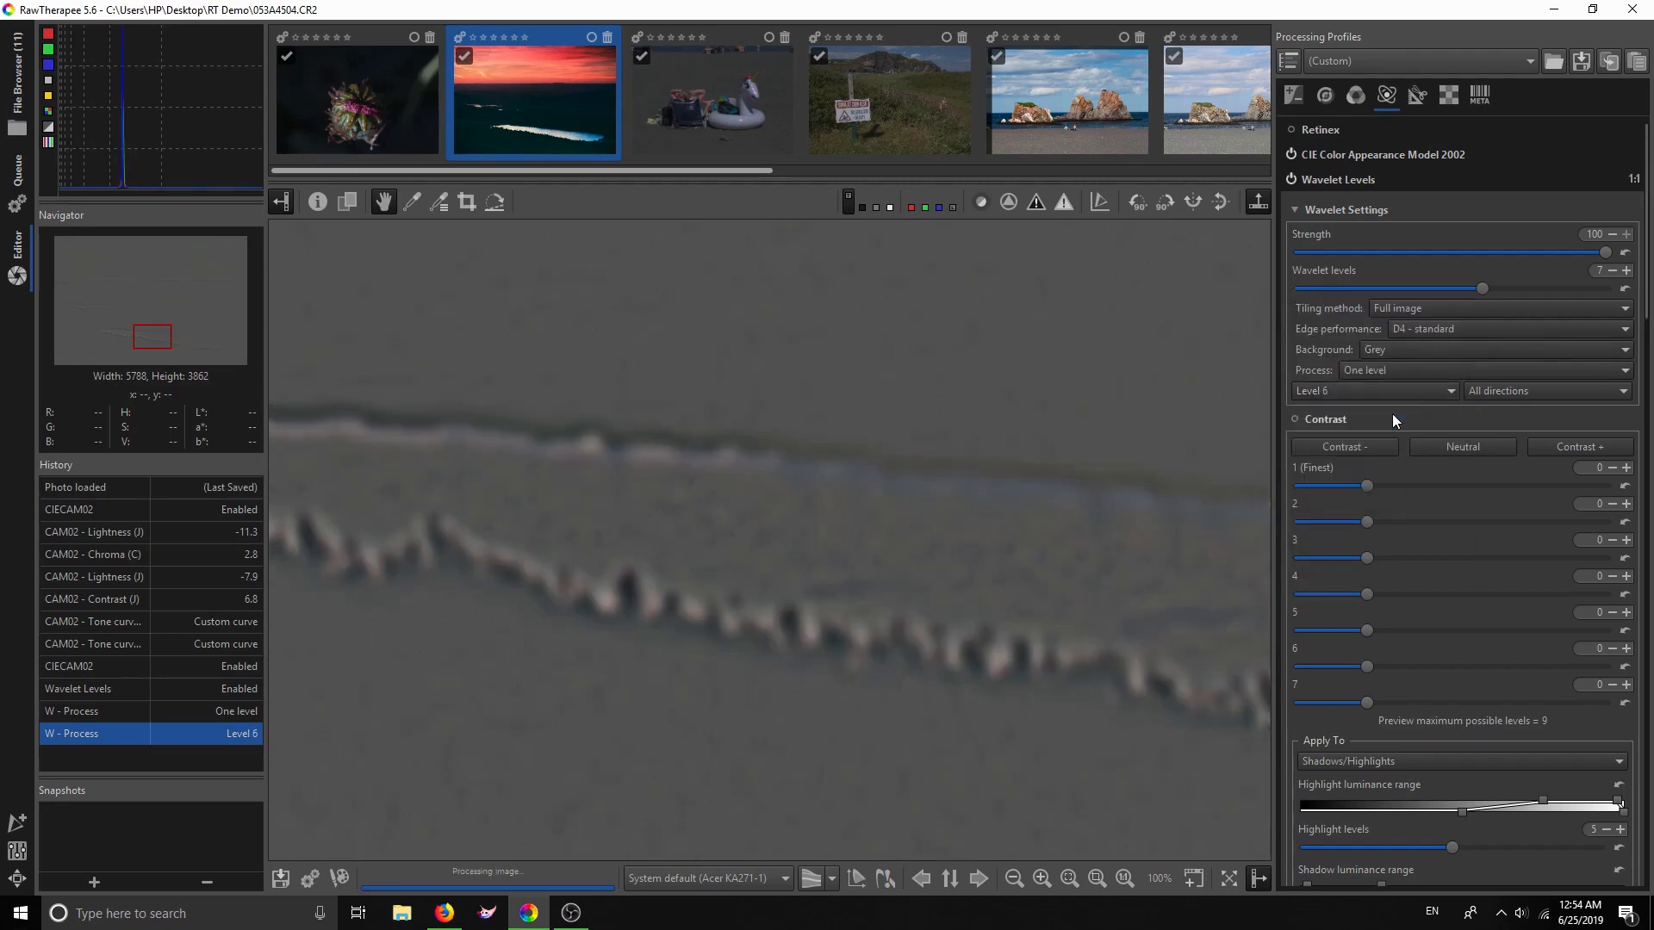
{"action": "left_click", "coordinate": [1386, 389]}
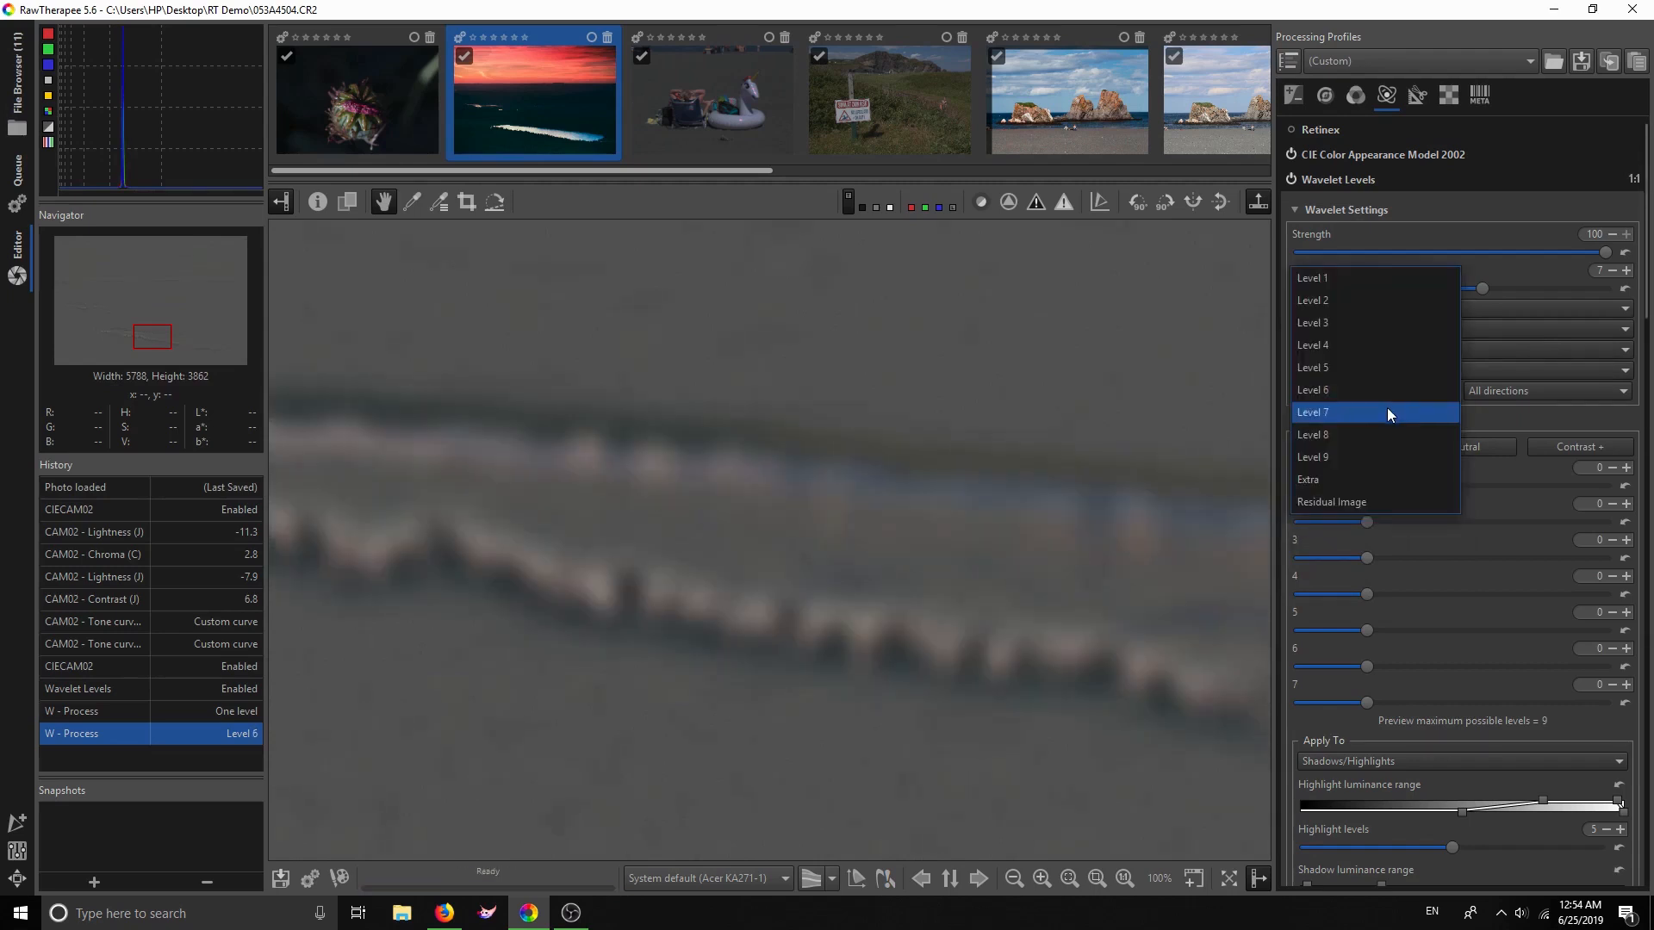
{"action": "left_click", "coordinate": [1387, 406]}
Step back through Levels 1 and 2, finishing on wavelet Level 3
{"action": "left_click", "coordinate": [1388, 393]}
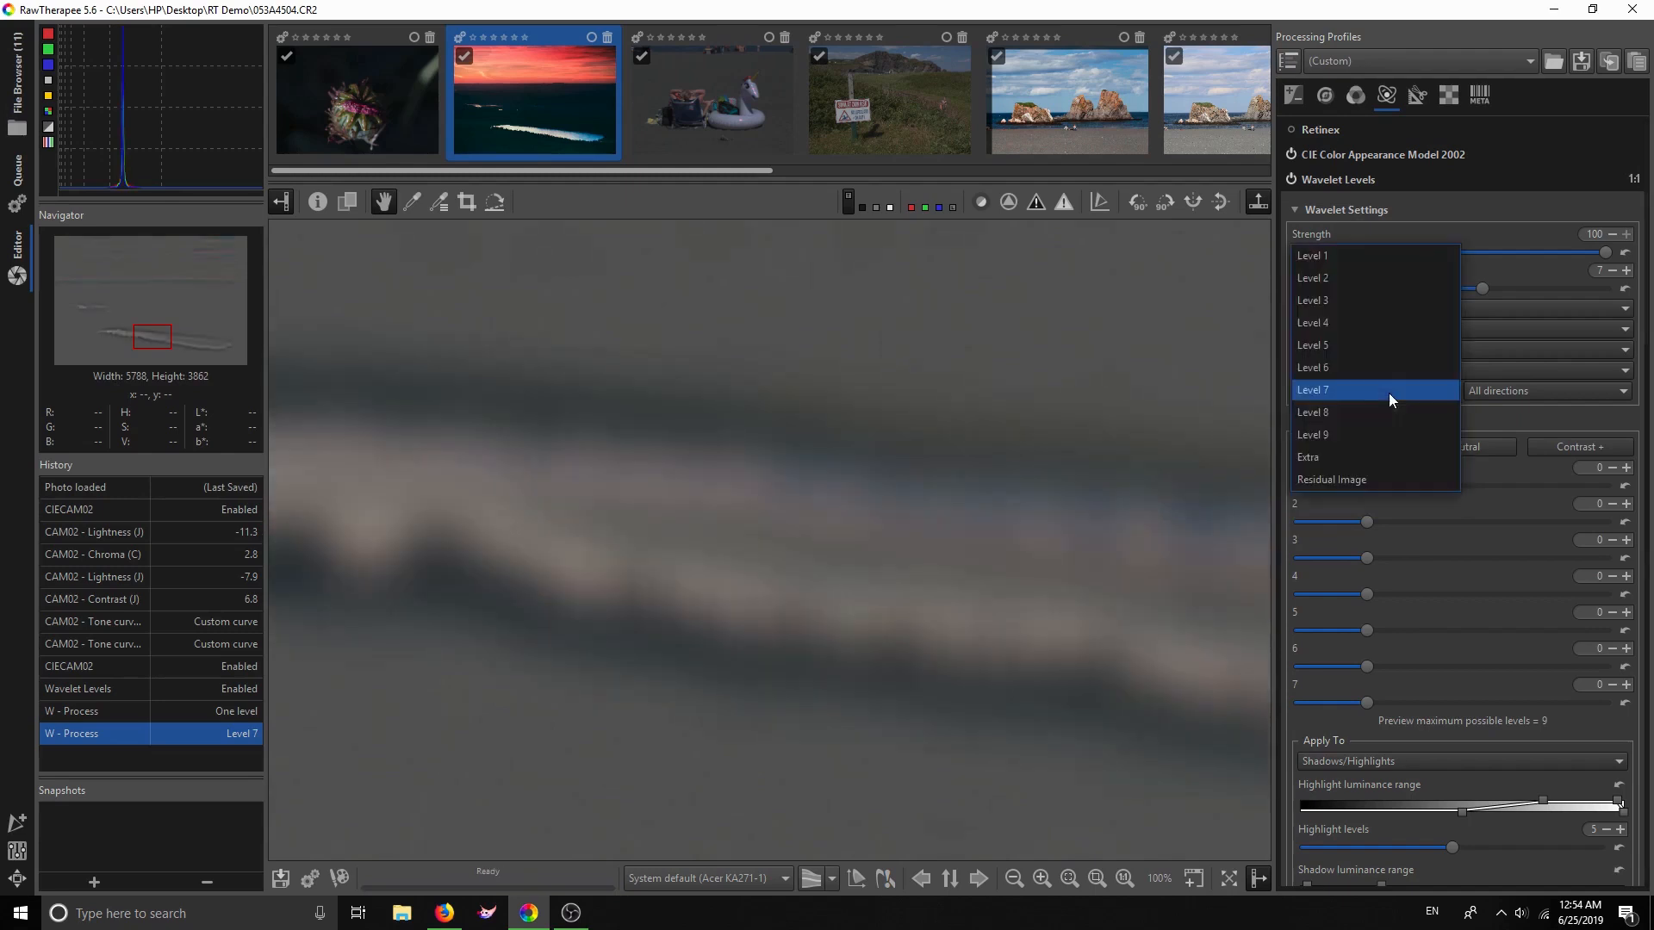
{"action": "left_click", "coordinate": [1358, 260]}
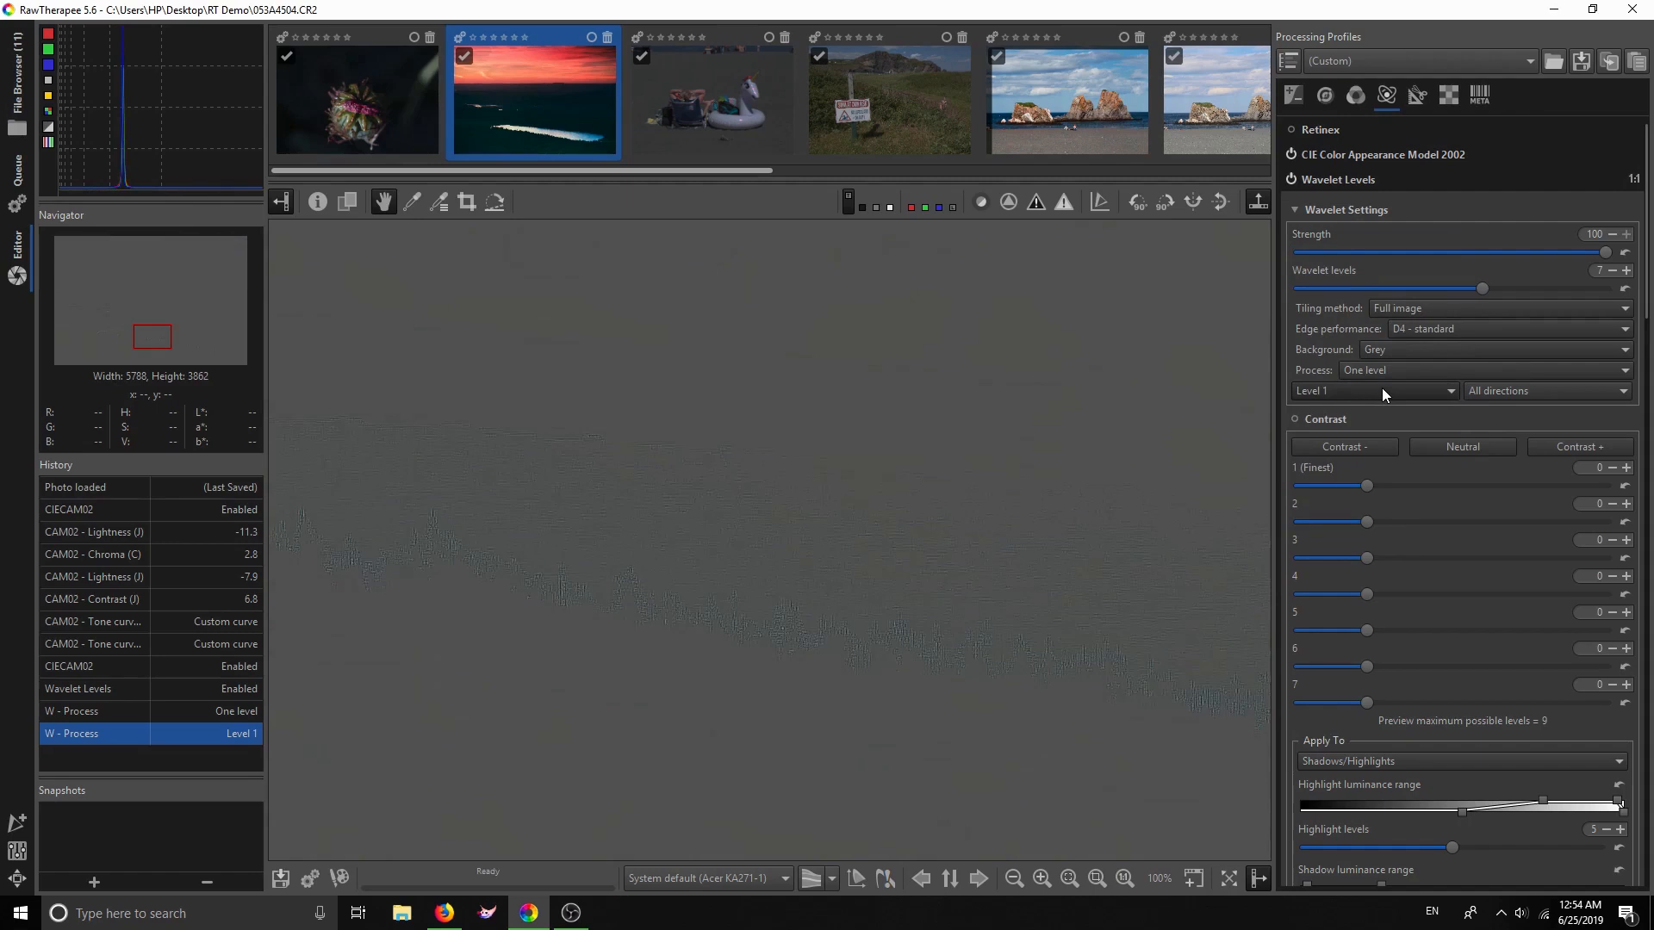
{"action": "left_click", "coordinate": [1366, 389]}
{"action": "left_click", "coordinate": [1367, 414]}
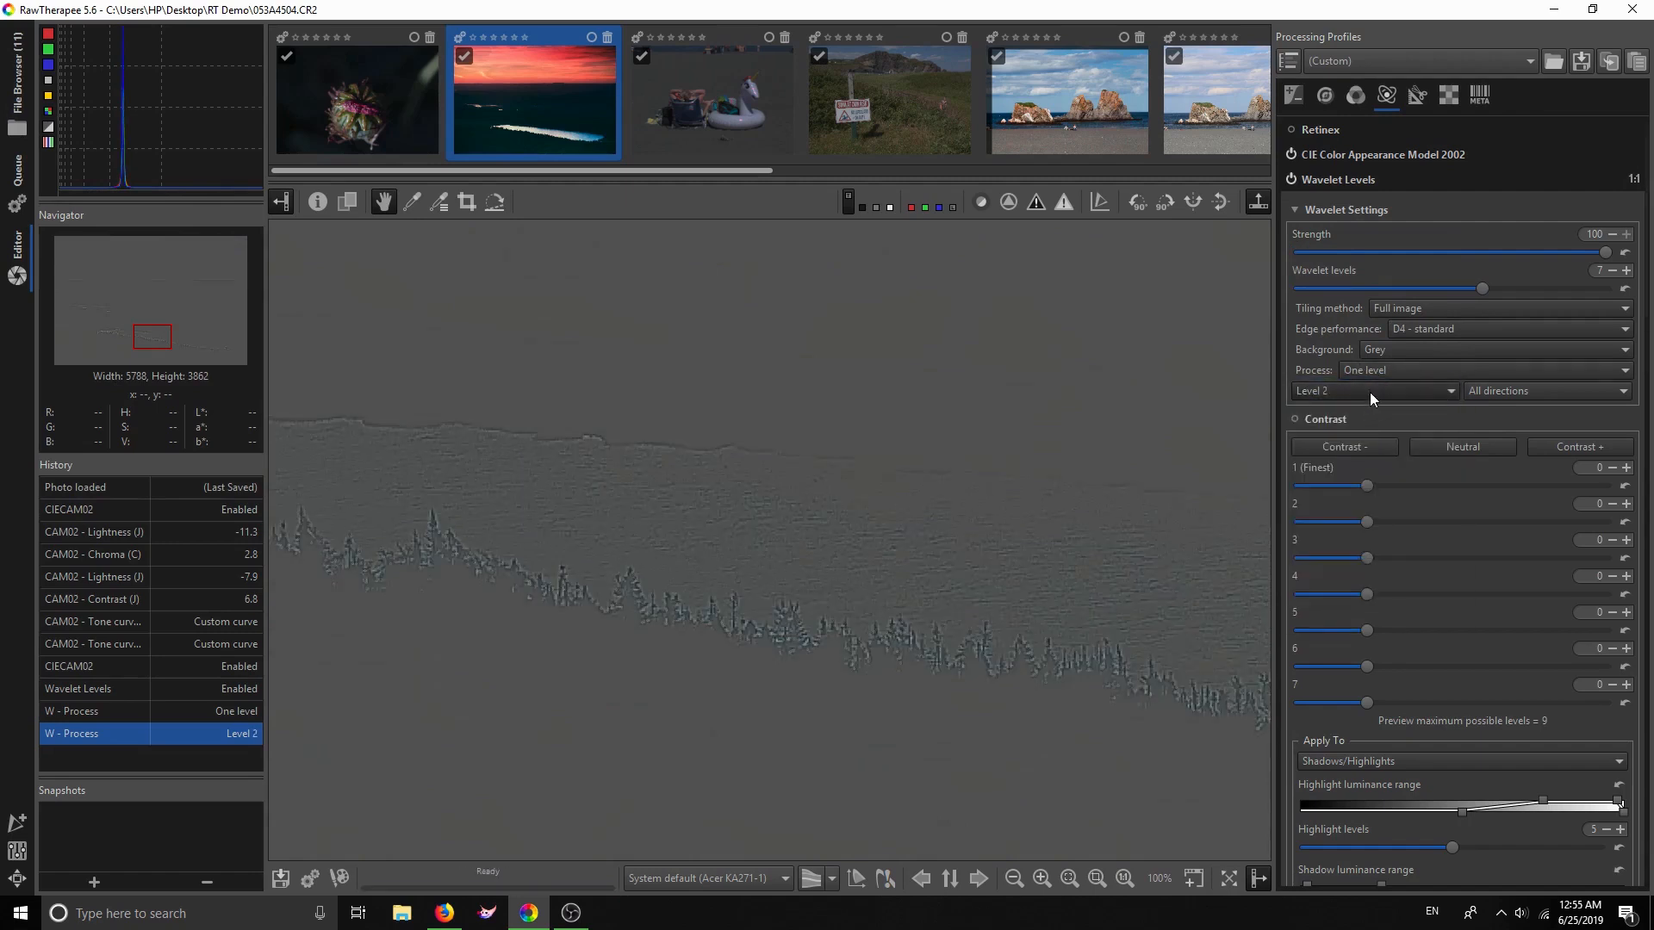
{"action": "left_click", "coordinate": [1359, 390]}
{"action": "left_click", "coordinate": [1357, 412]}
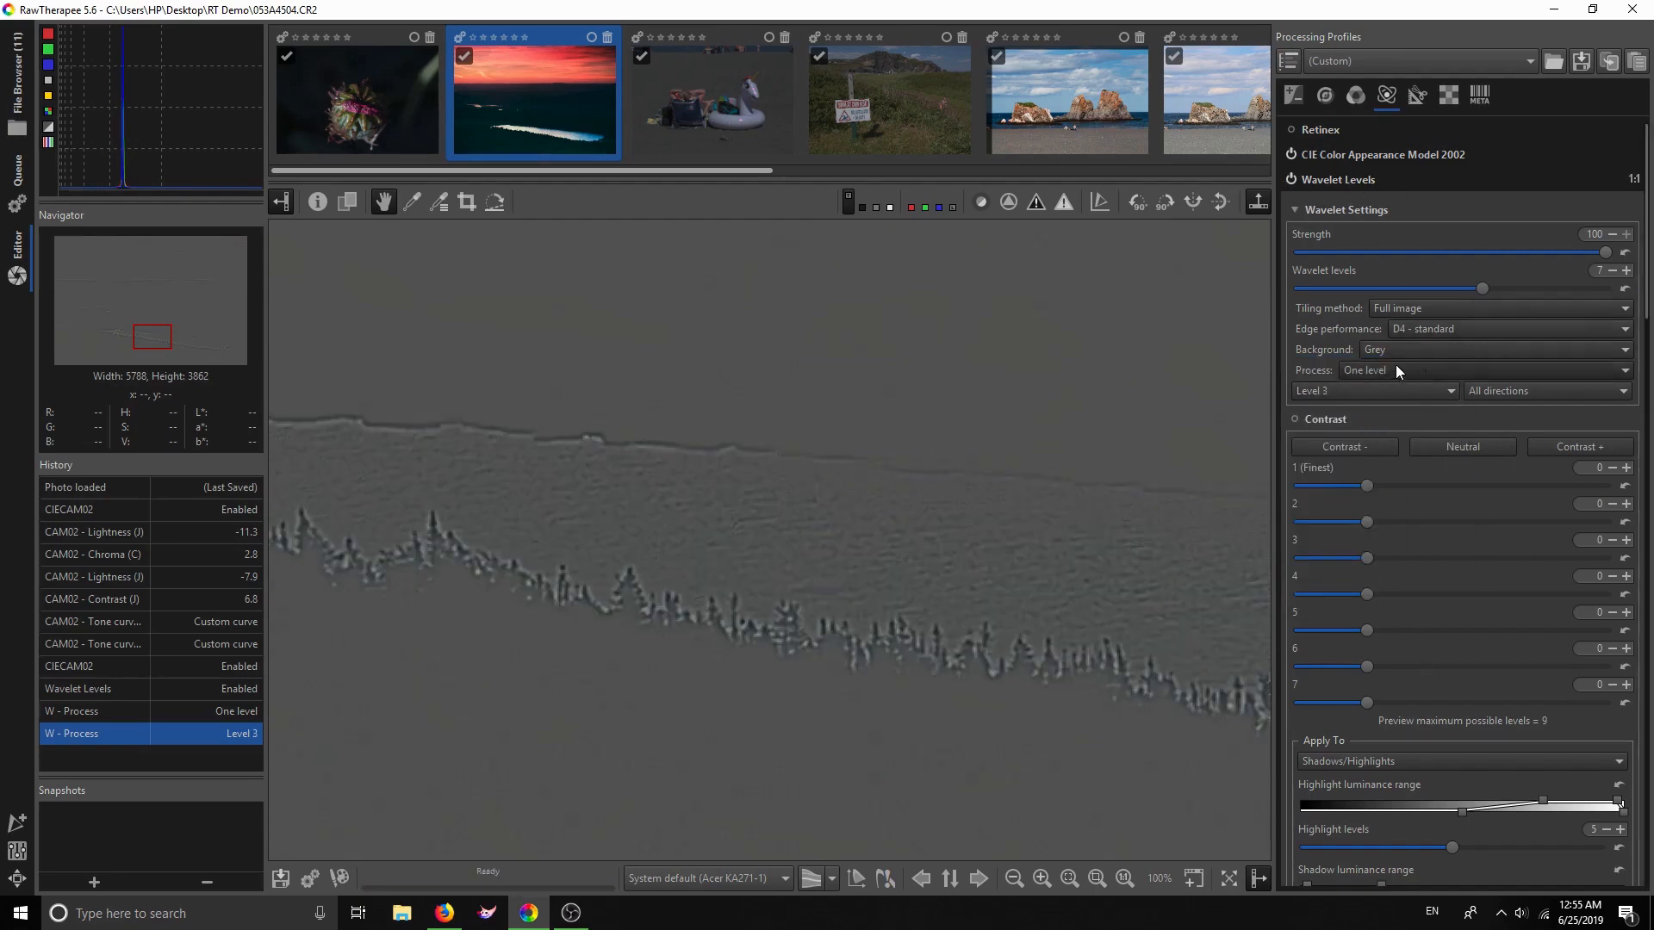
{"action": "left_click_drag", "start_coordinate": [1645, 326], "coordinate": [1636, 572]}
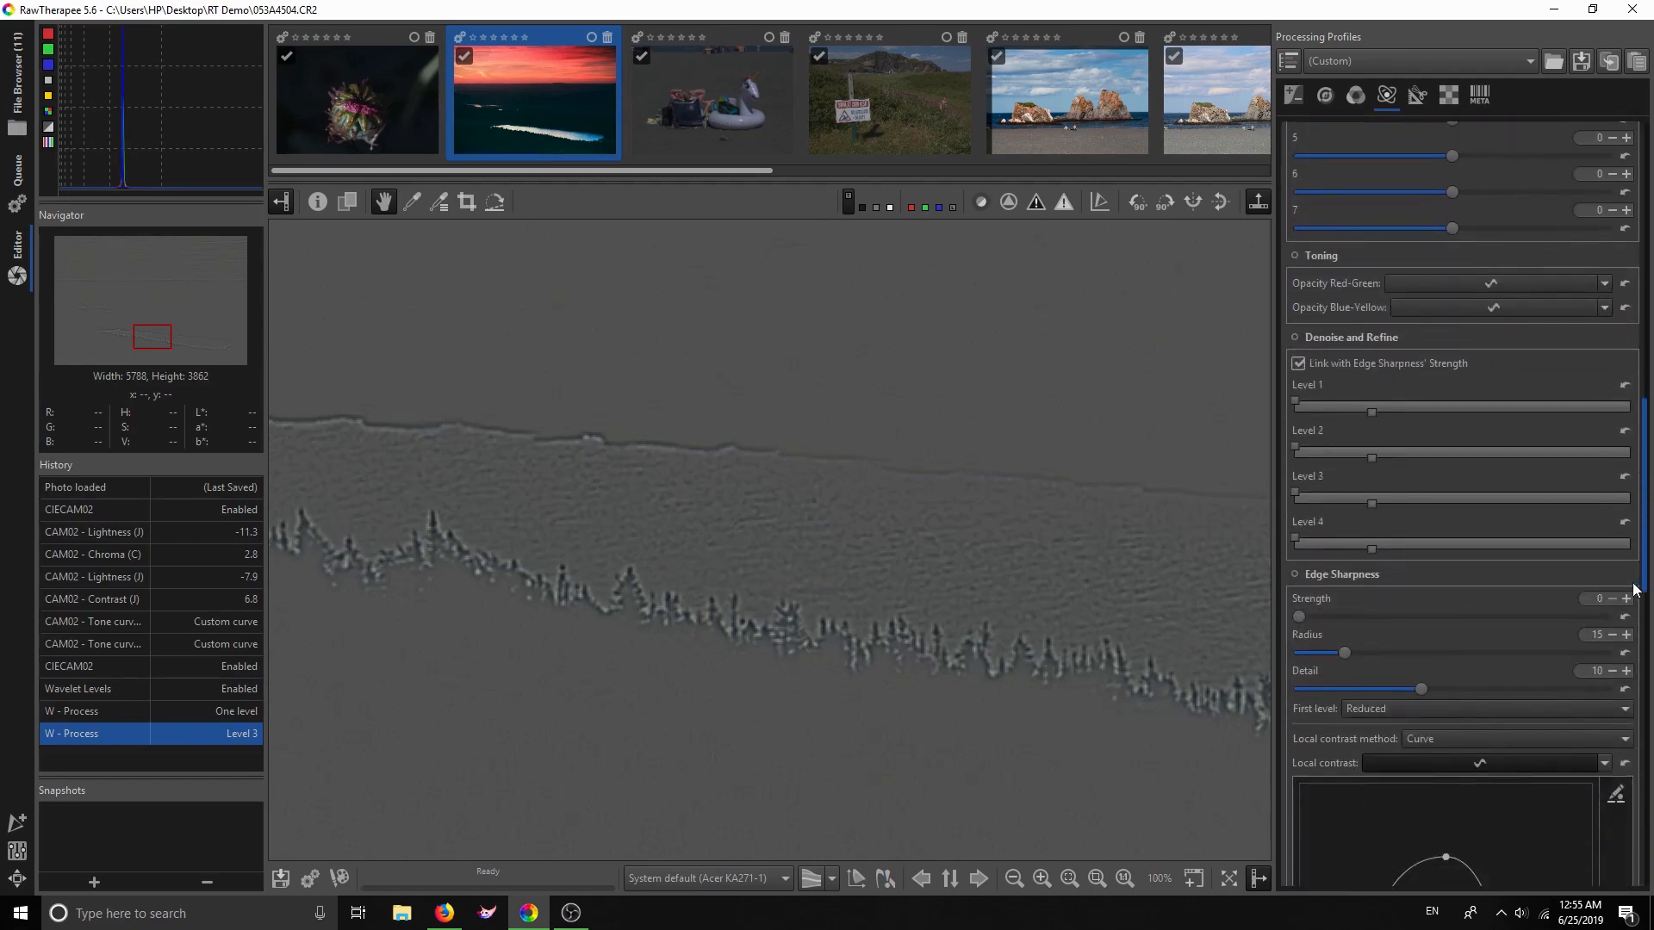
{"action": "left_click", "coordinate": [1295, 337]}
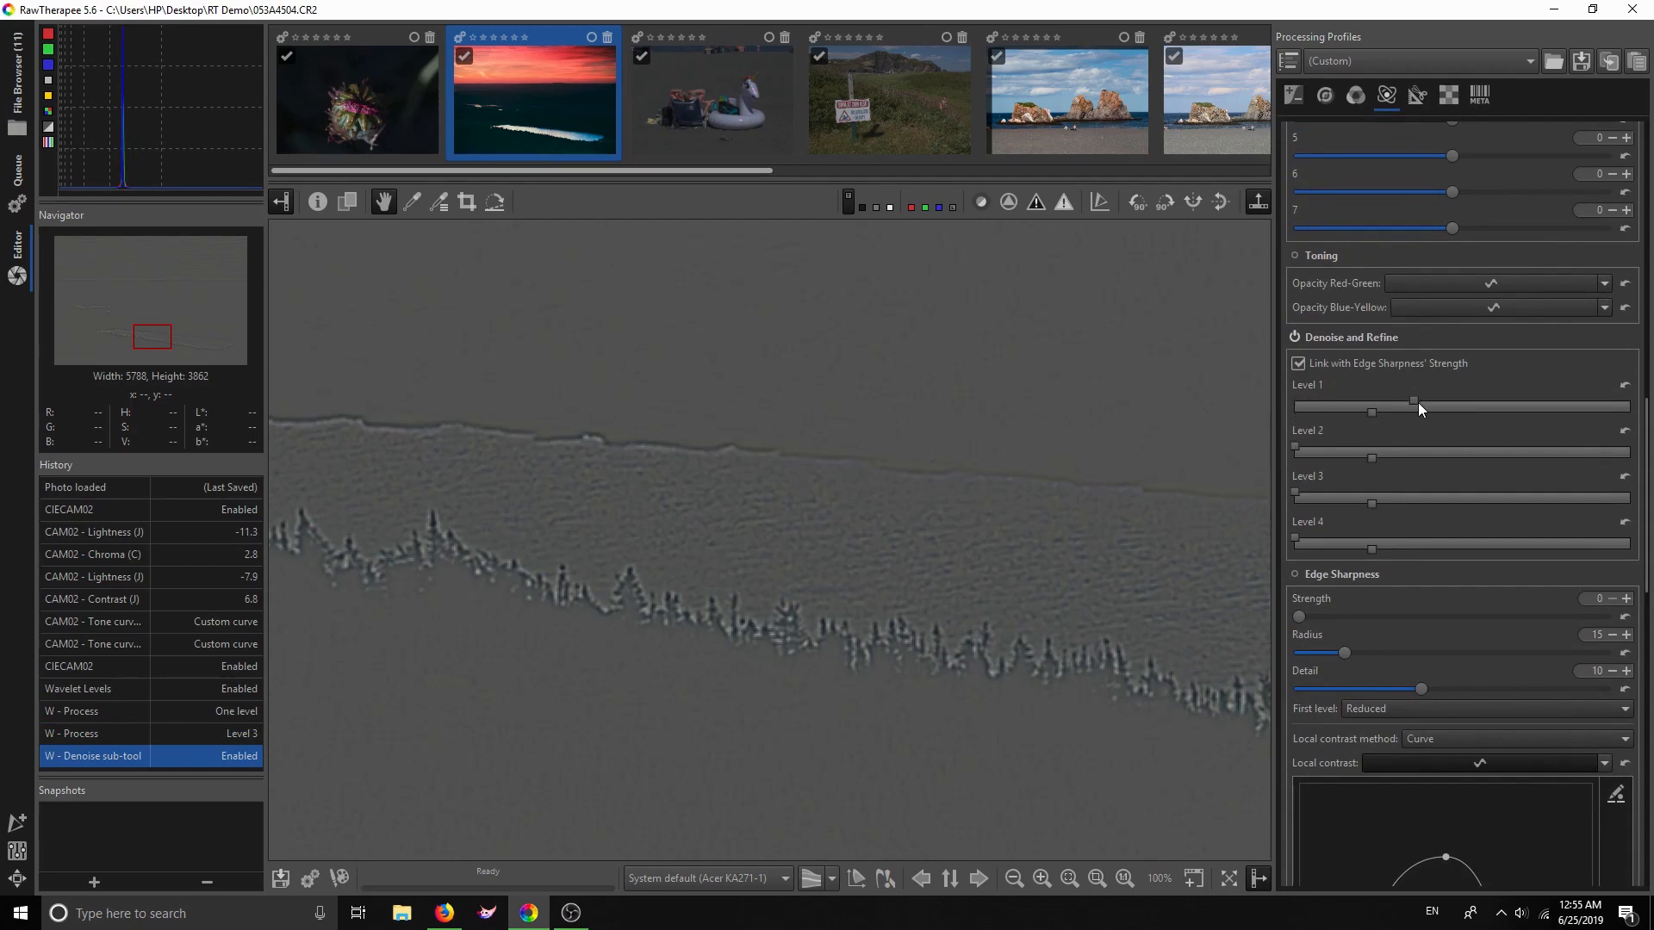
{"action": "left_click", "coordinate": [1419, 402]}
{"action": "left_click_drag", "start_coordinate": [1417, 401], "coordinate": [1271, 407]}
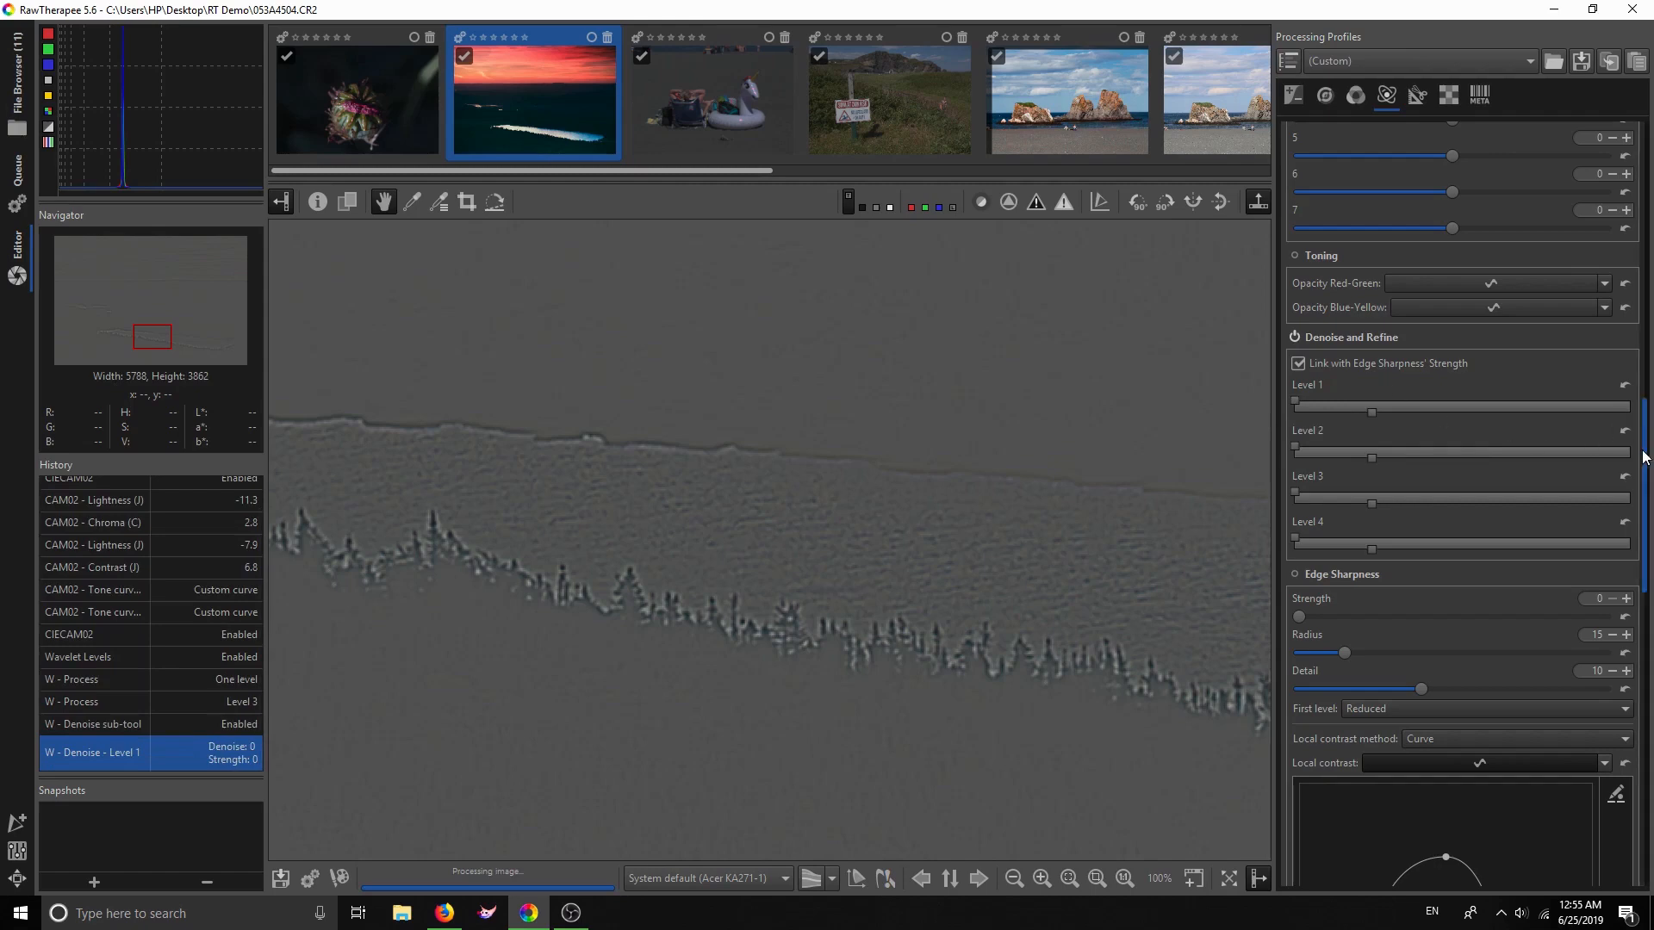
{"action": "scroll", "coordinate": [1343, 483], "scroll_direction": "up", "scroll_amount": 5}
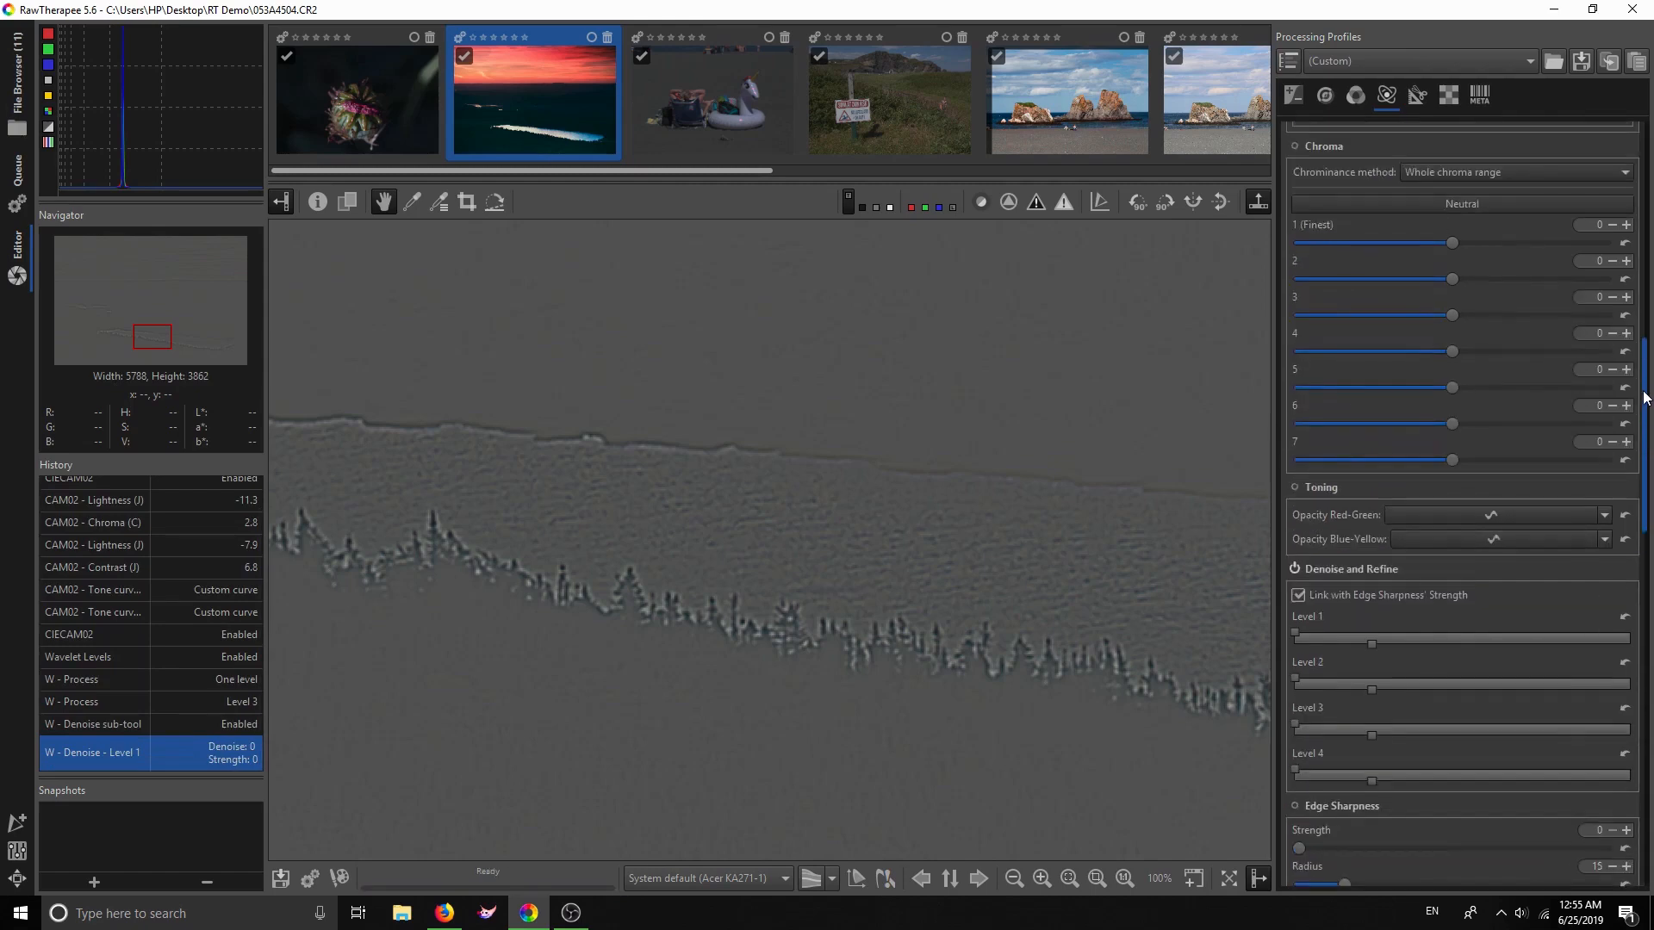
{"action": "left_click", "coordinate": [1297, 568]}
{"action": "scroll", "coordinate": [1640, 378], "scroll_direction": "up", "scroll_amount": 5}
{"action": "scroll", "coordinate": [1640, 379], "scroll_direction": "up", "scroll_amount": 10}
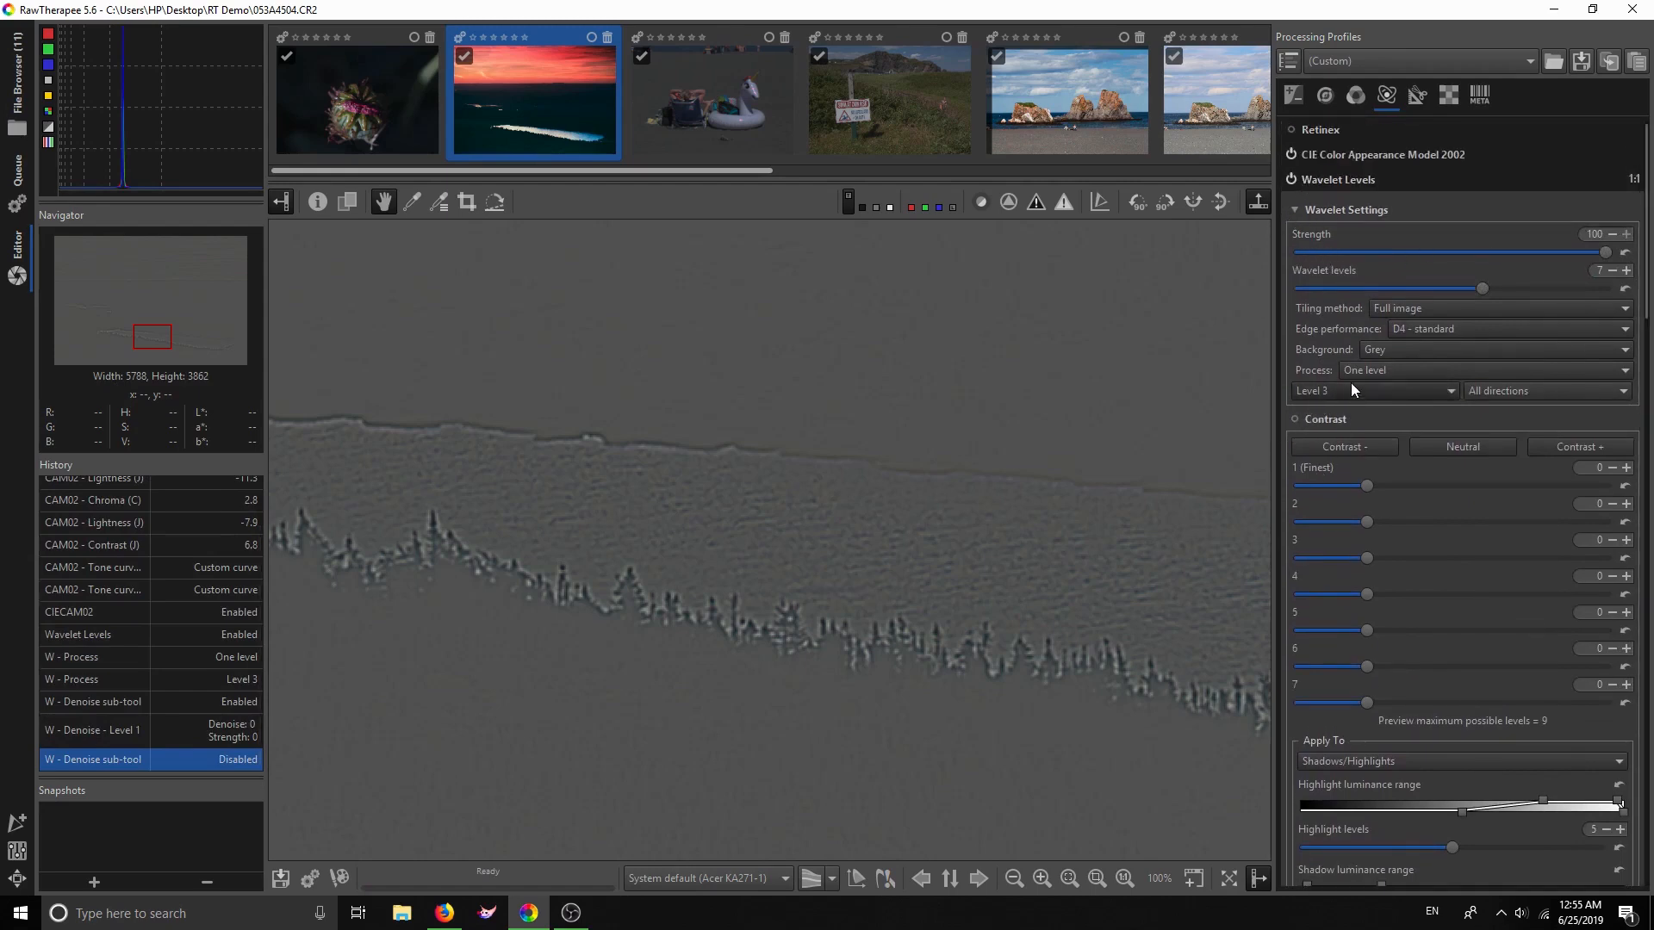
Return wavelet processing to all levels in all directions and enable the Contrast sub-tool
{"action": "left_click", "coordinate": [1388, 372]}
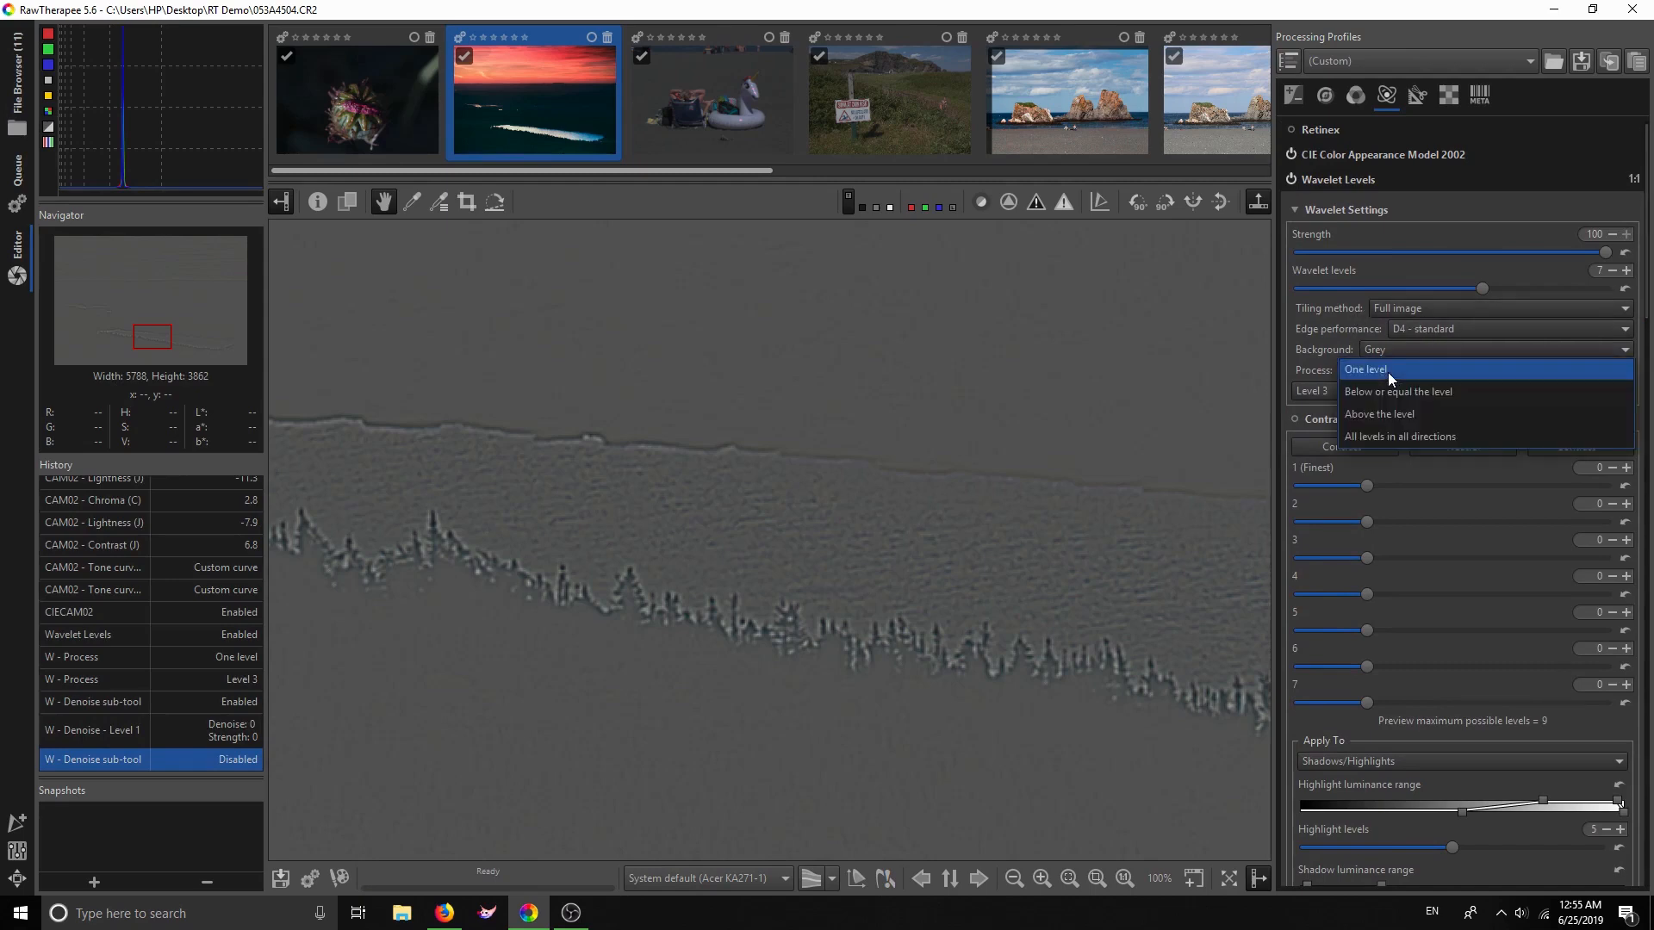
{"action": "left_click", "coordinate": [1398, 433]}
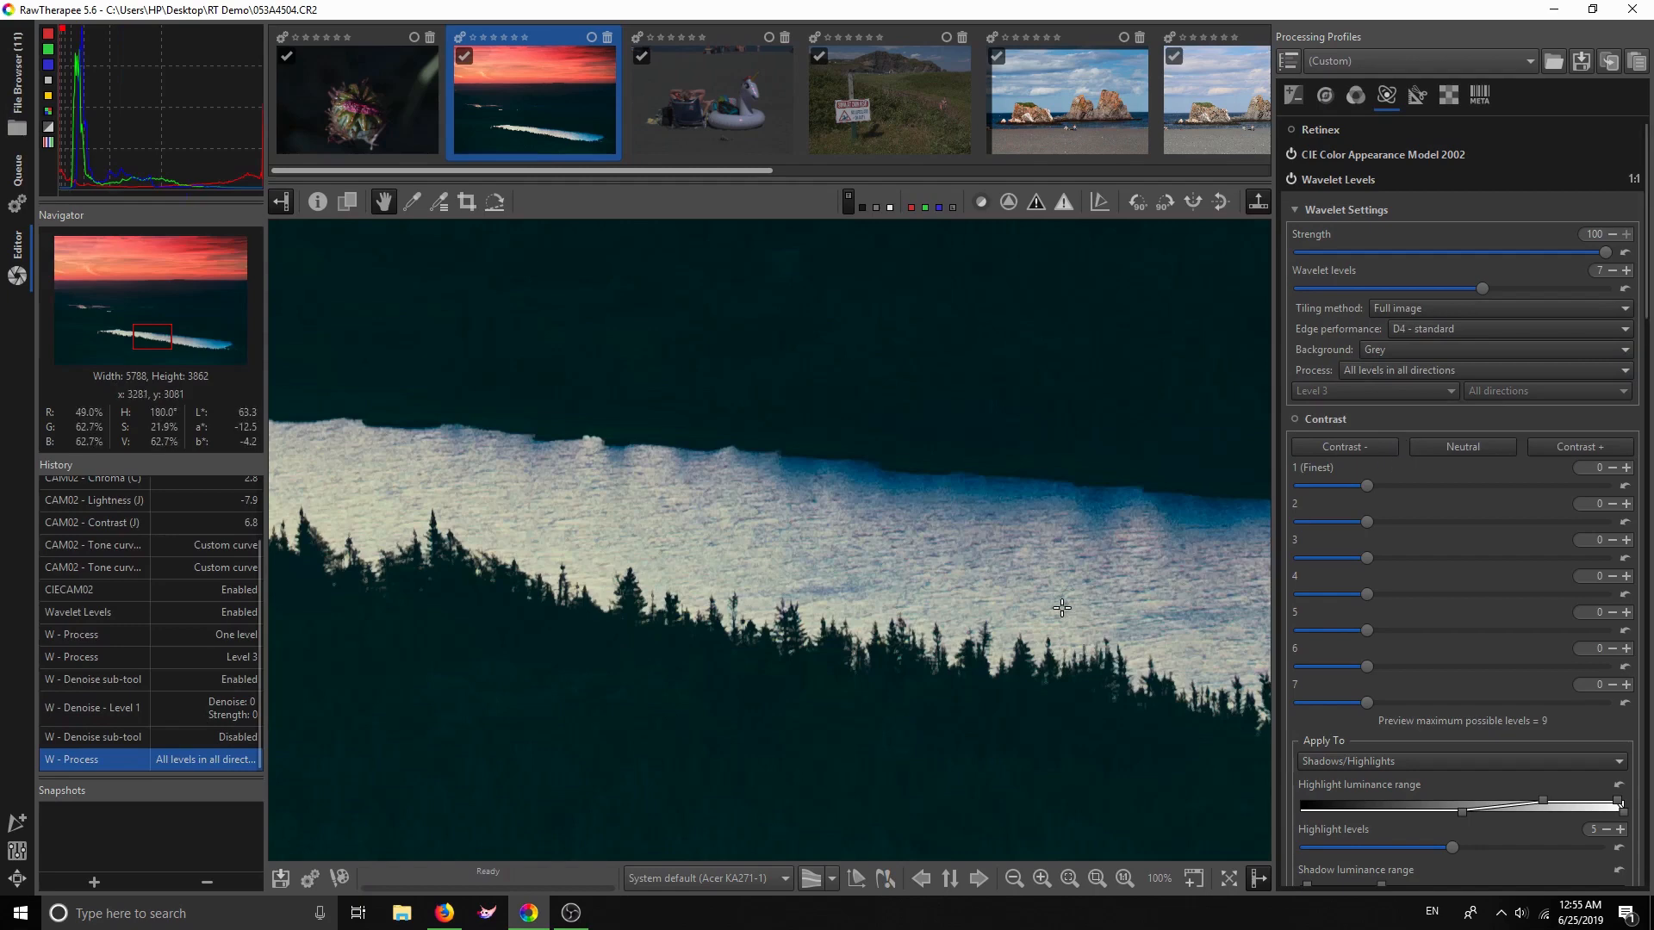
{"action": "scroll", "coordinate": [1311, 590], "scroll_direction": "down", "scroll_amount": 8}
{"action": "scroll", "coordinate": [1312, 592], "scroll_direction": "down", "scroll_amount": 3}
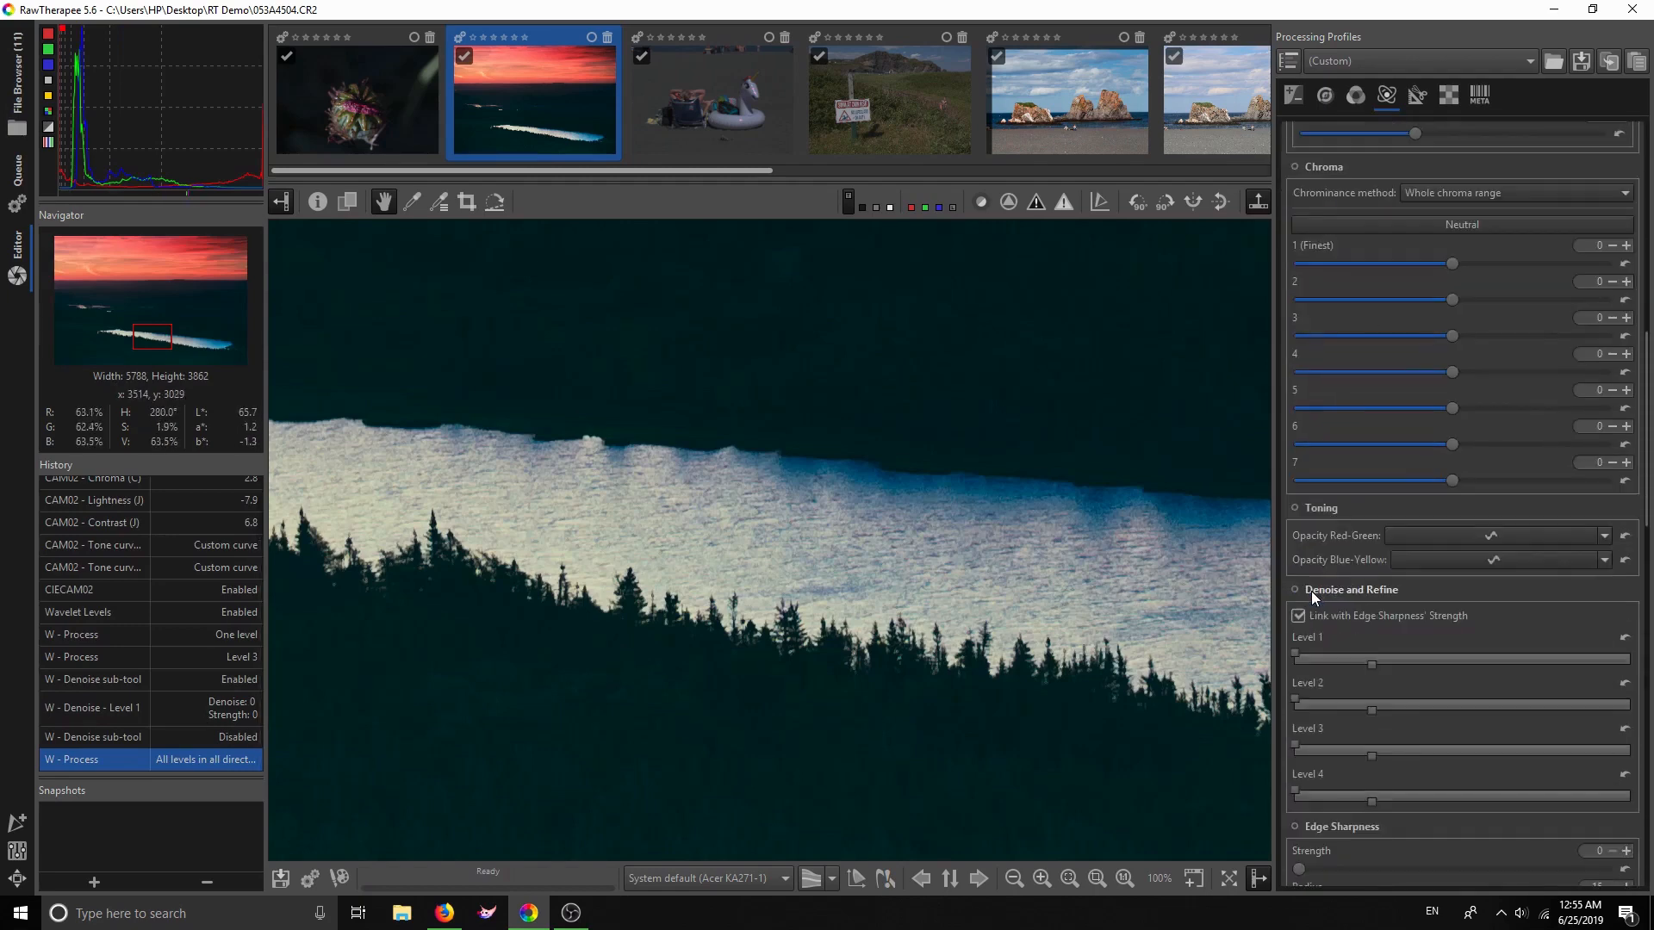
{"action": "scroll", "coordinate": [1302, 572], "scroll_direction": "up", "scroll_amount": 10}
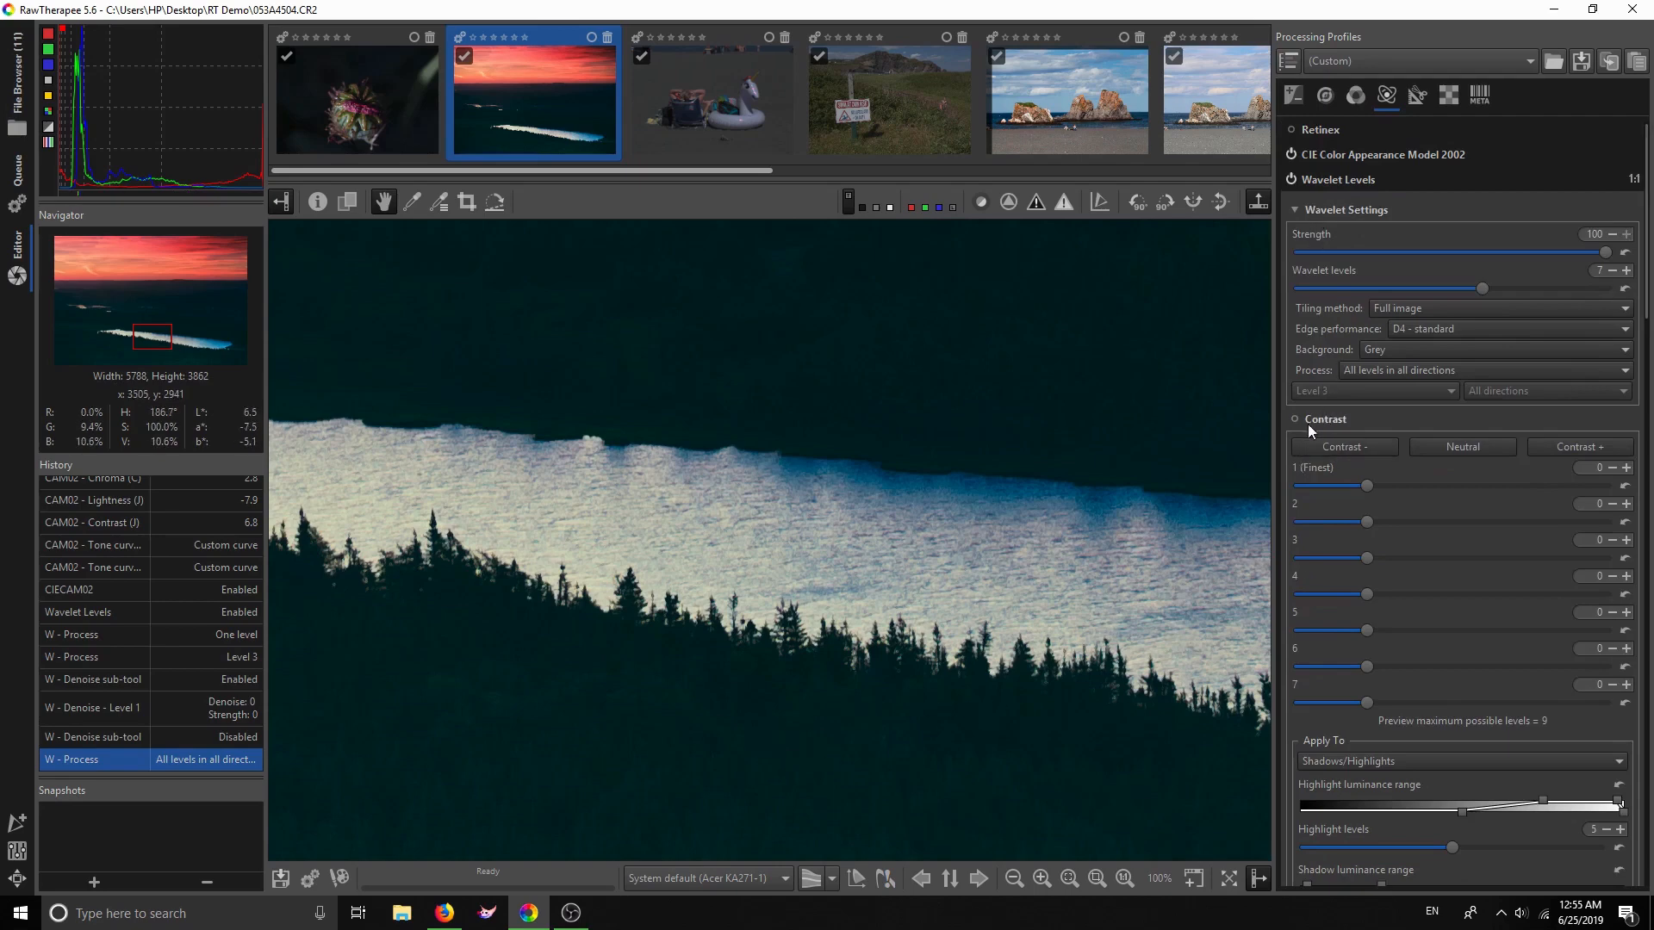
{"action": "left_click", "coordinate": [1294, 420]}
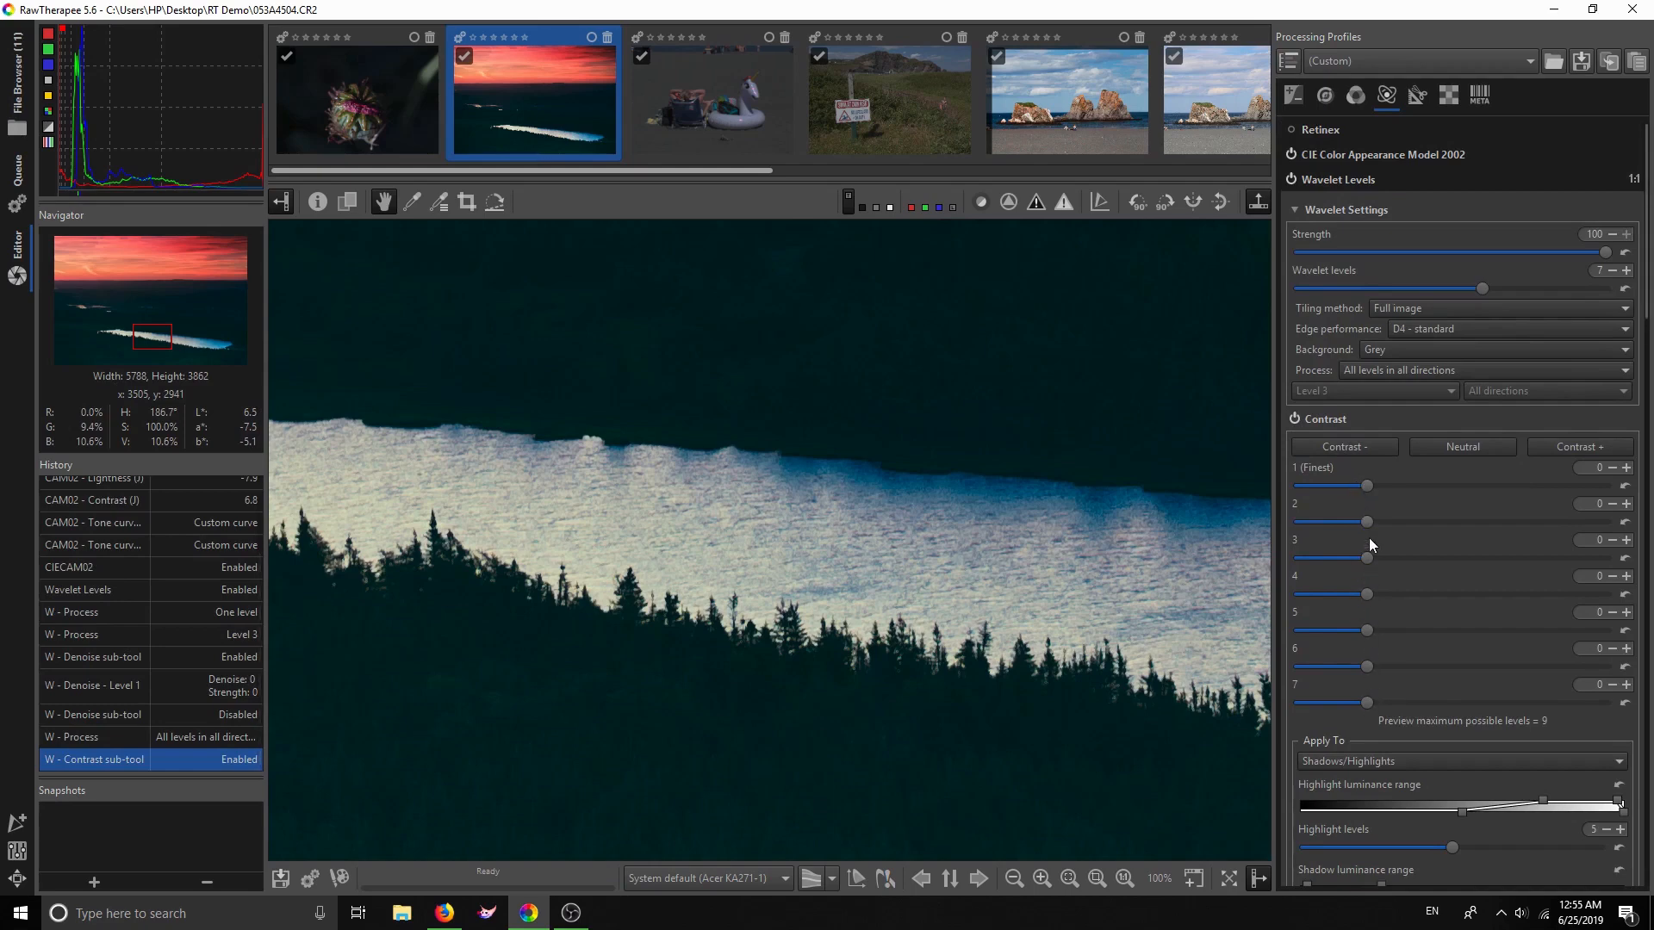
Glance at the Detail tab, then back in wavelets set level 3 contrast to -48
{"action": "left_click", "coordinate": [1324, 94]}
{"action": "scroll", "coordinate": [1464, 517], "scroll_direction": "down", "scroll_amount": 10}
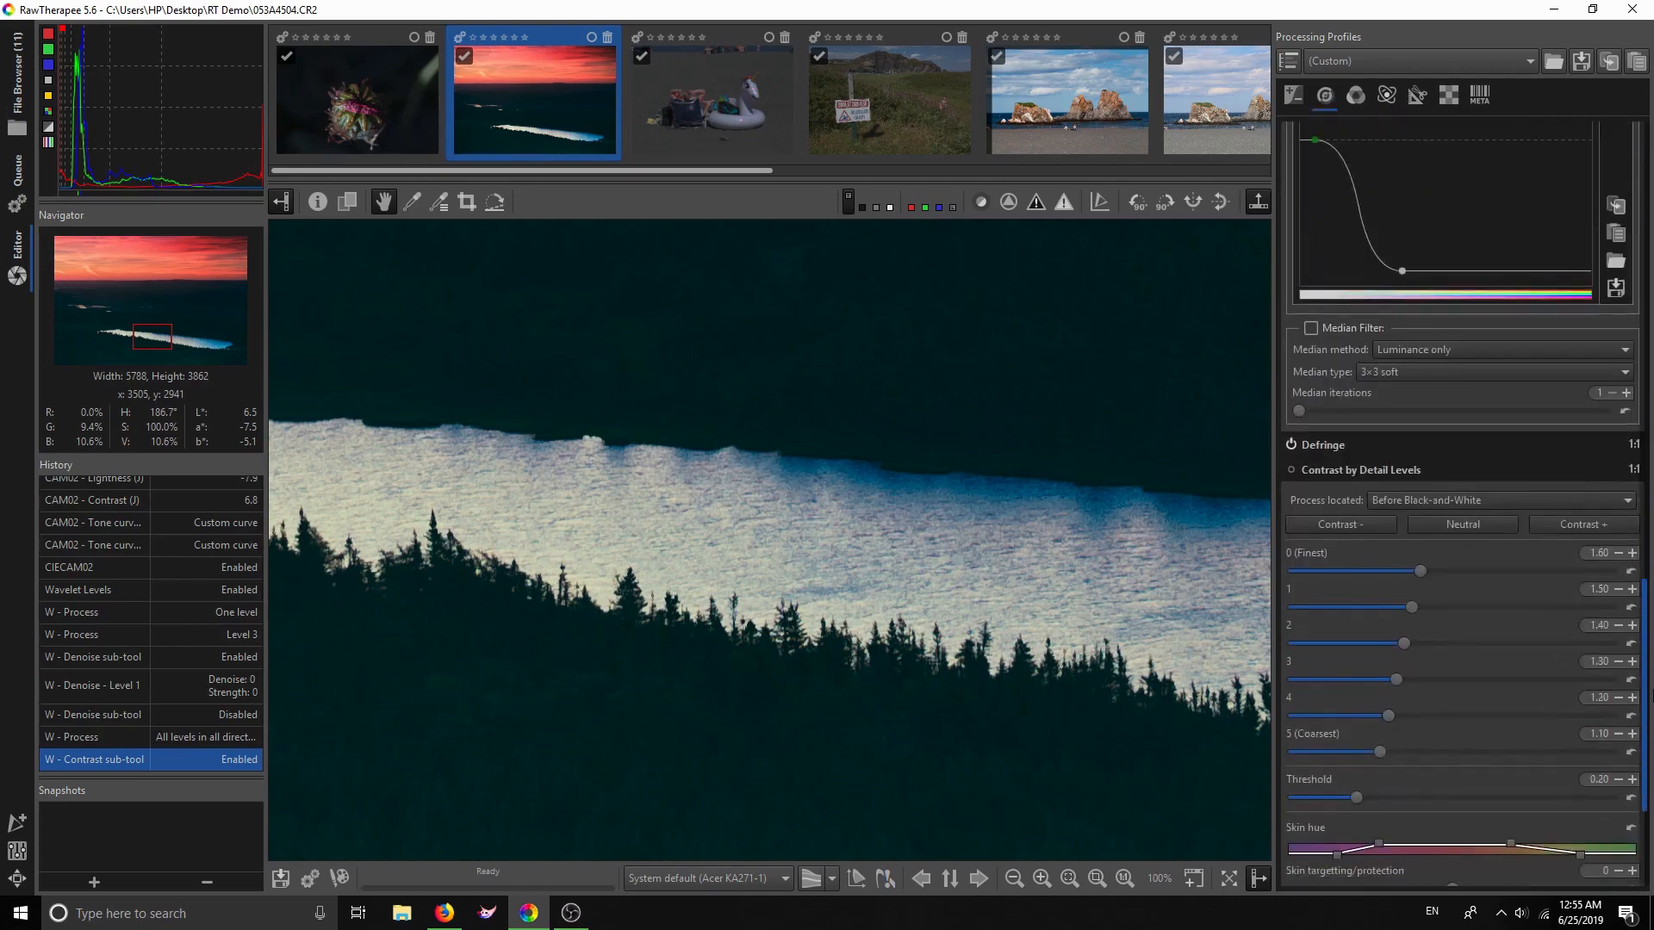
{"action": "left_click", "coordinate": [1385, 96]}
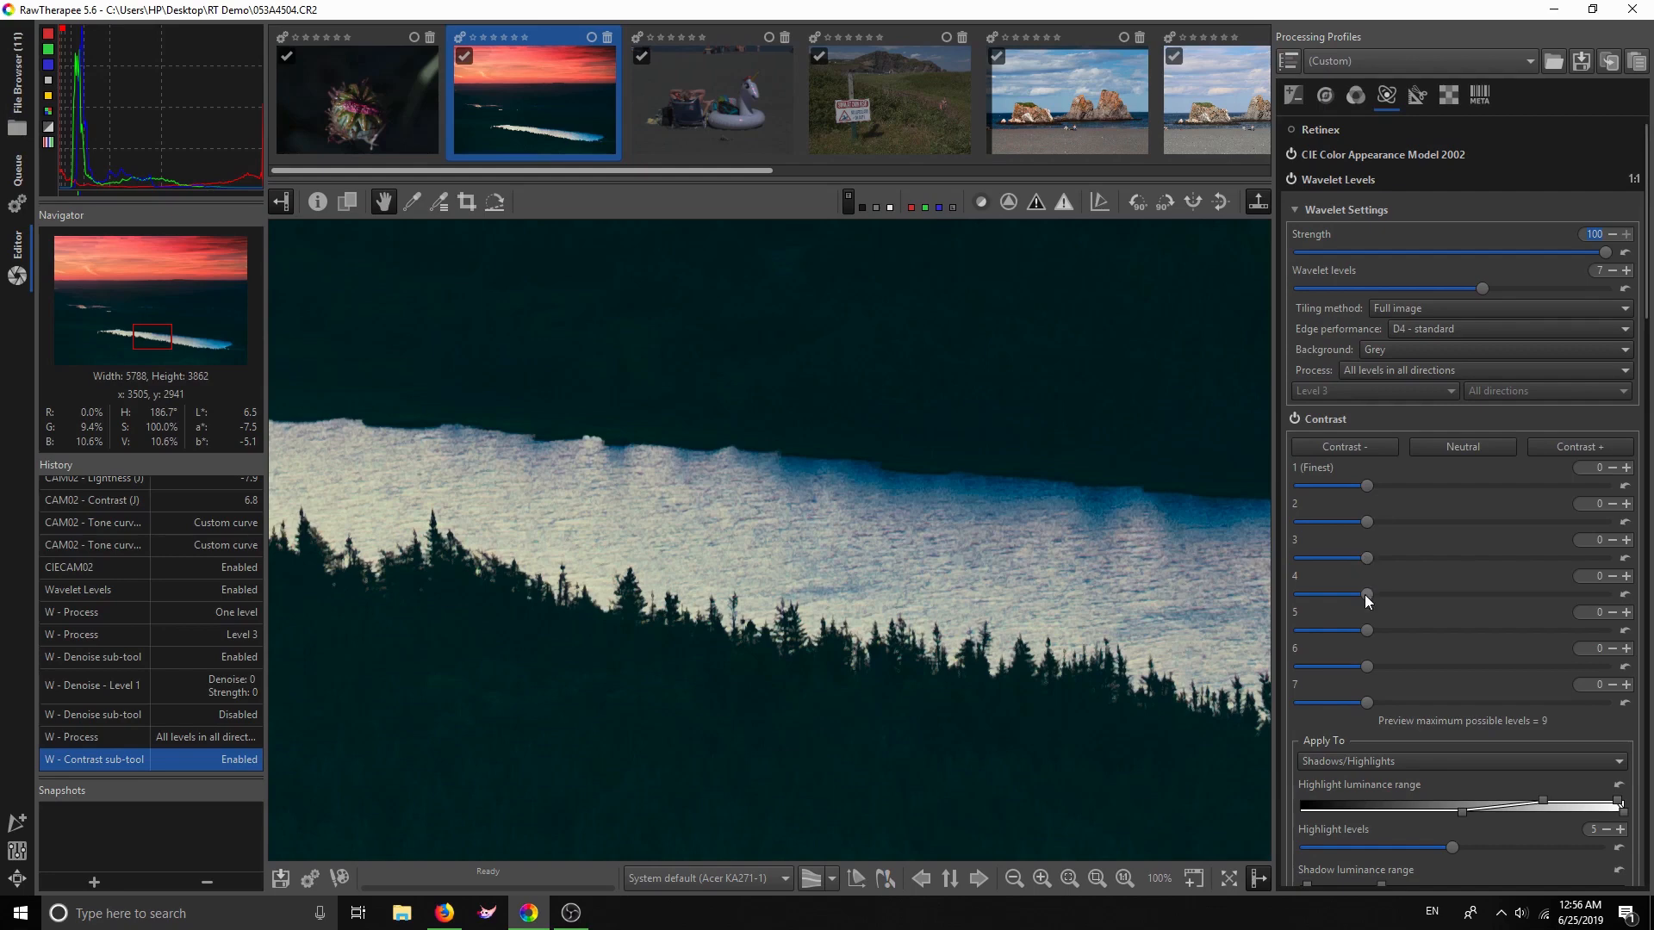
{"action": "mouse_move", "coordinate": [1365, 556]}
{"action": "left_mouse_down"}
{"action": "mouse_move", "coordinate": [1334, 562]}
{"action": "mouse_move", "coordinate": [1366, 555]}
{"action": "left_mouse_up"}
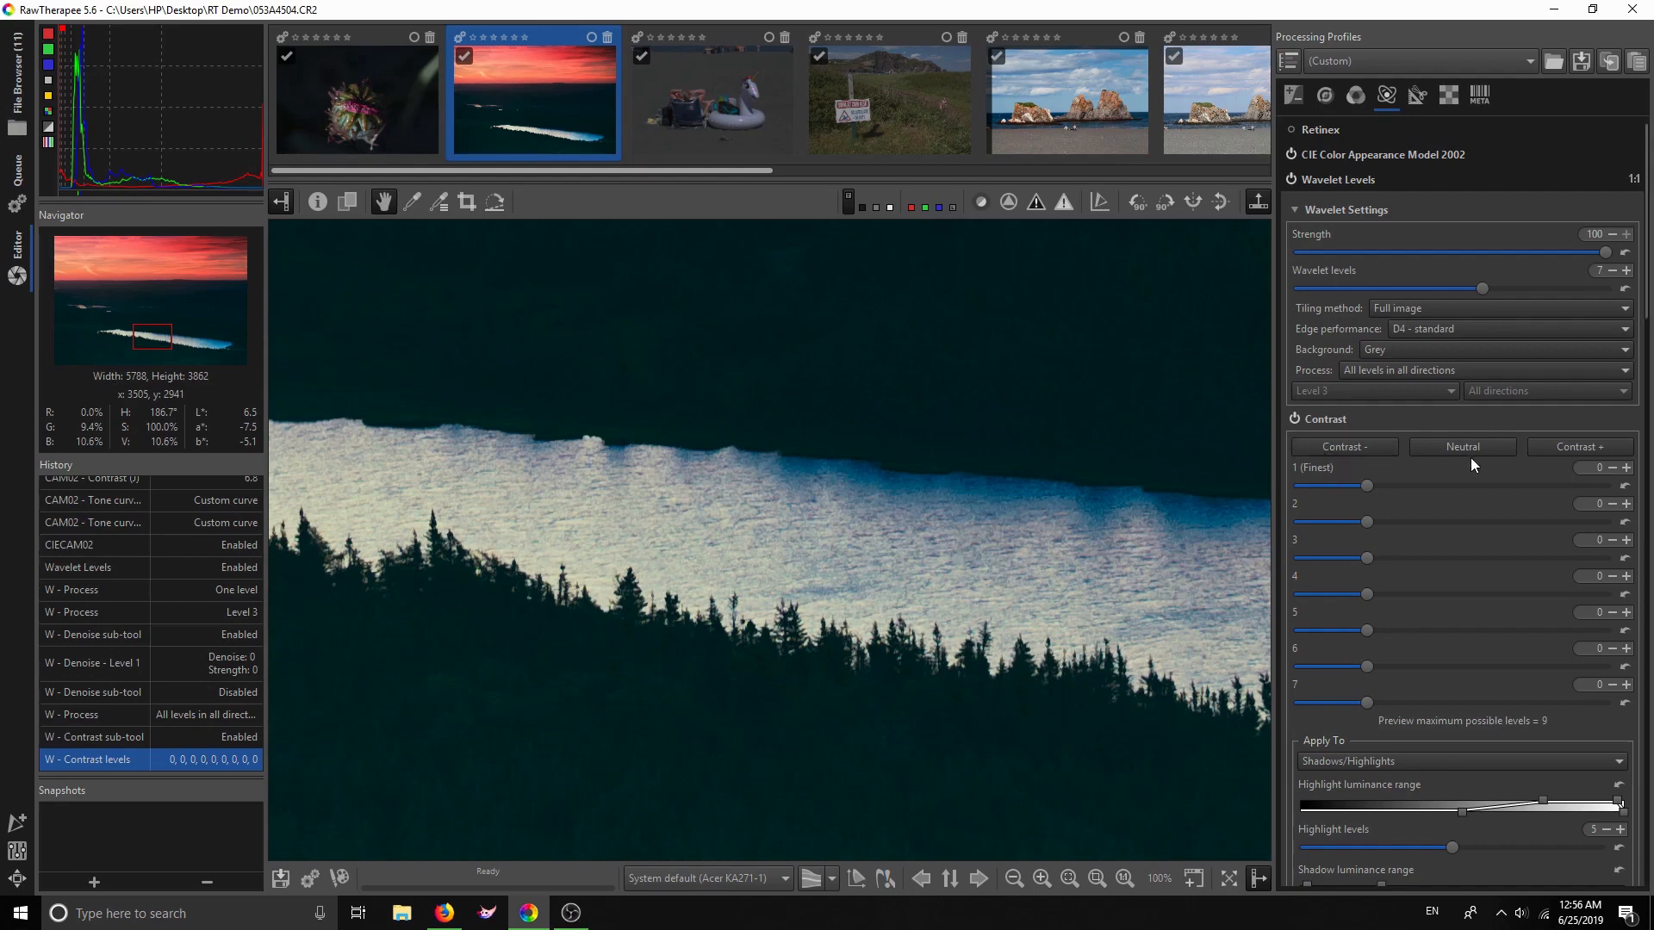
Raise all wavelet contrast levels to 36 down to 12, step back to 27–9, and toggle Contrast to compare
{"action": "left_click", "coordinate": [1570, 446]}
{"action": "left_click", "coordinate": [1571, 445]}
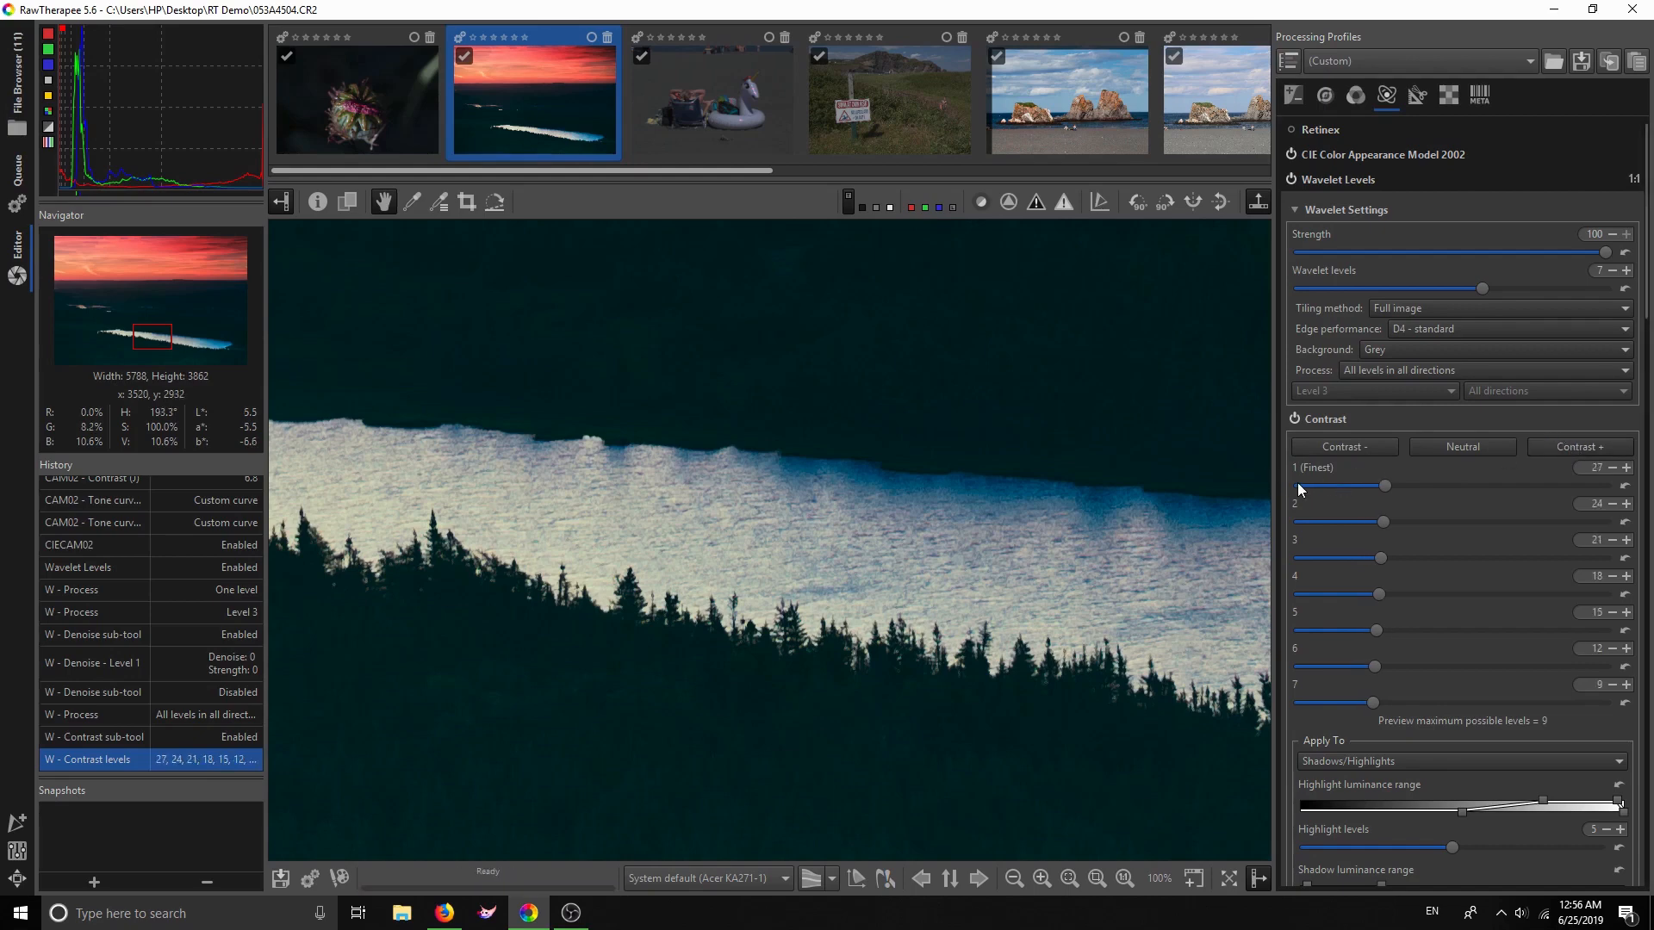
{"action": "left_click", "coordinate": [1585, 448]}
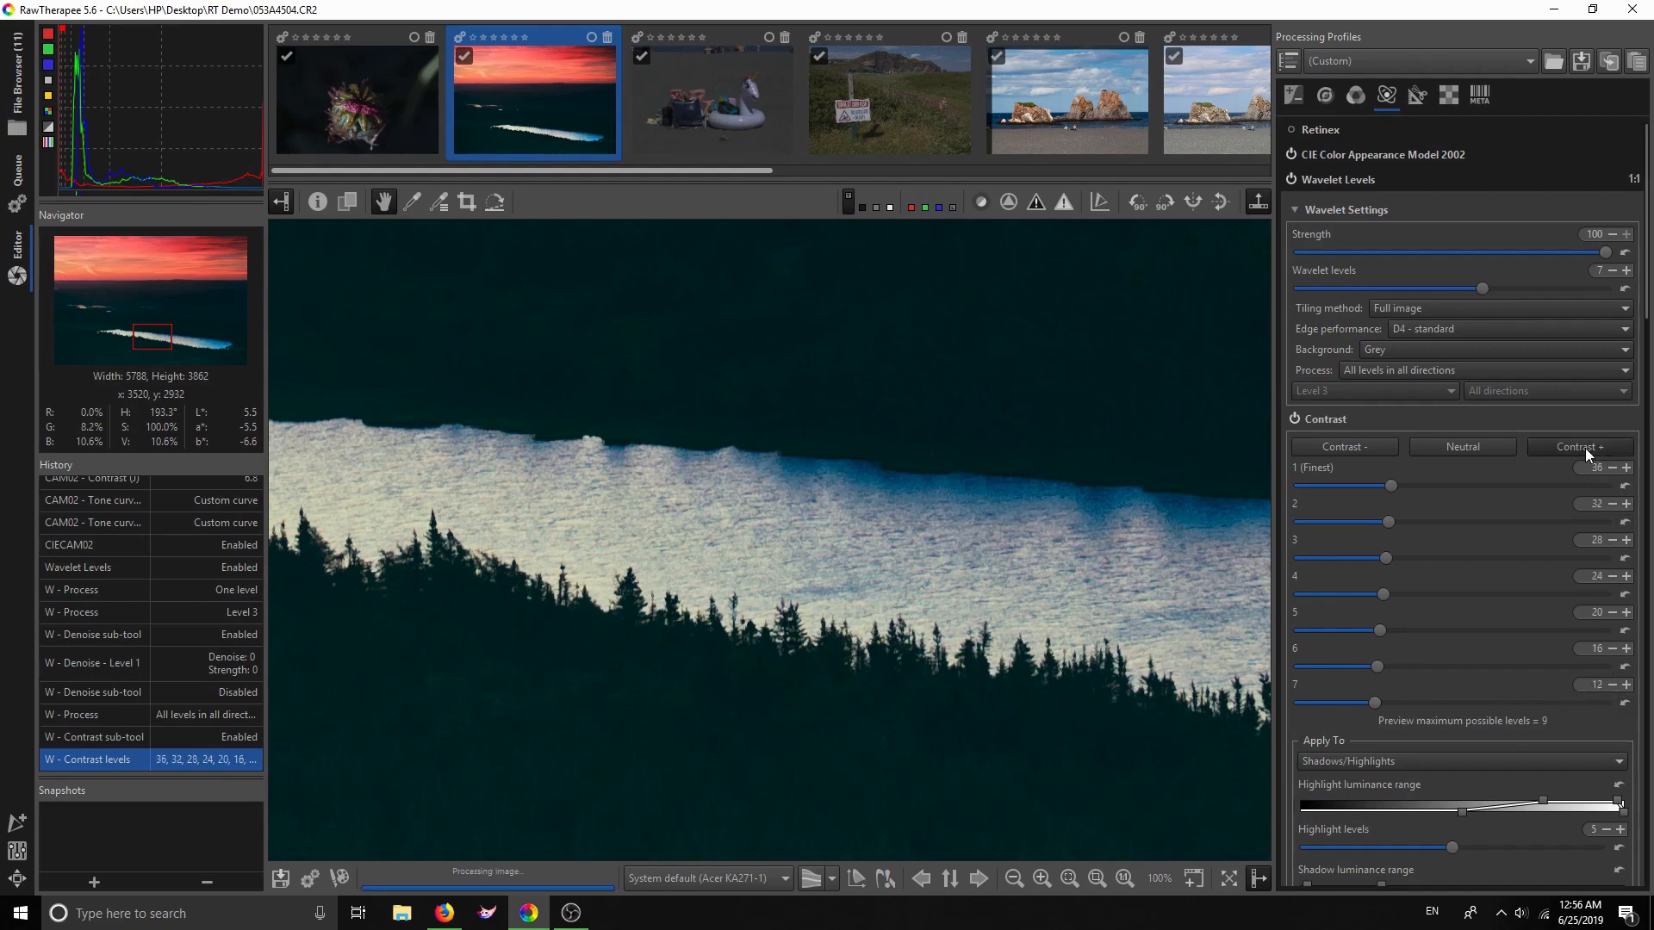
{"action": "left_click", "coordinate": [1353, 446]}
{"action": "left_click", "coordinate": [1296, 418]}
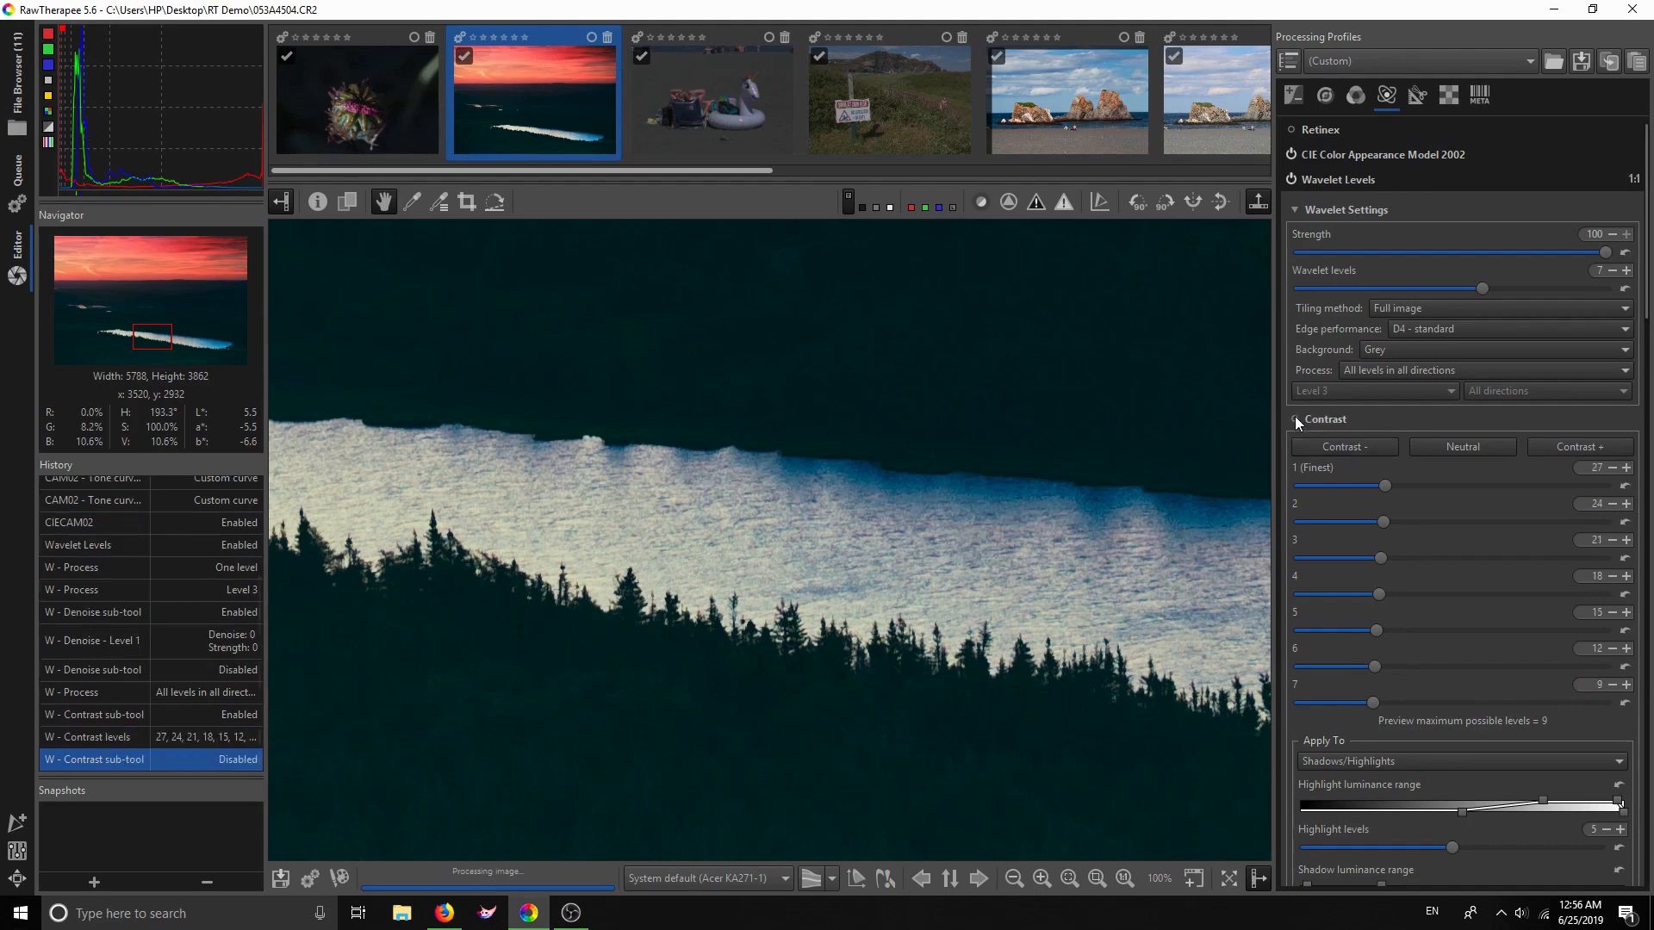
{"action": "left_click", "coordinate": [1294, 418]}
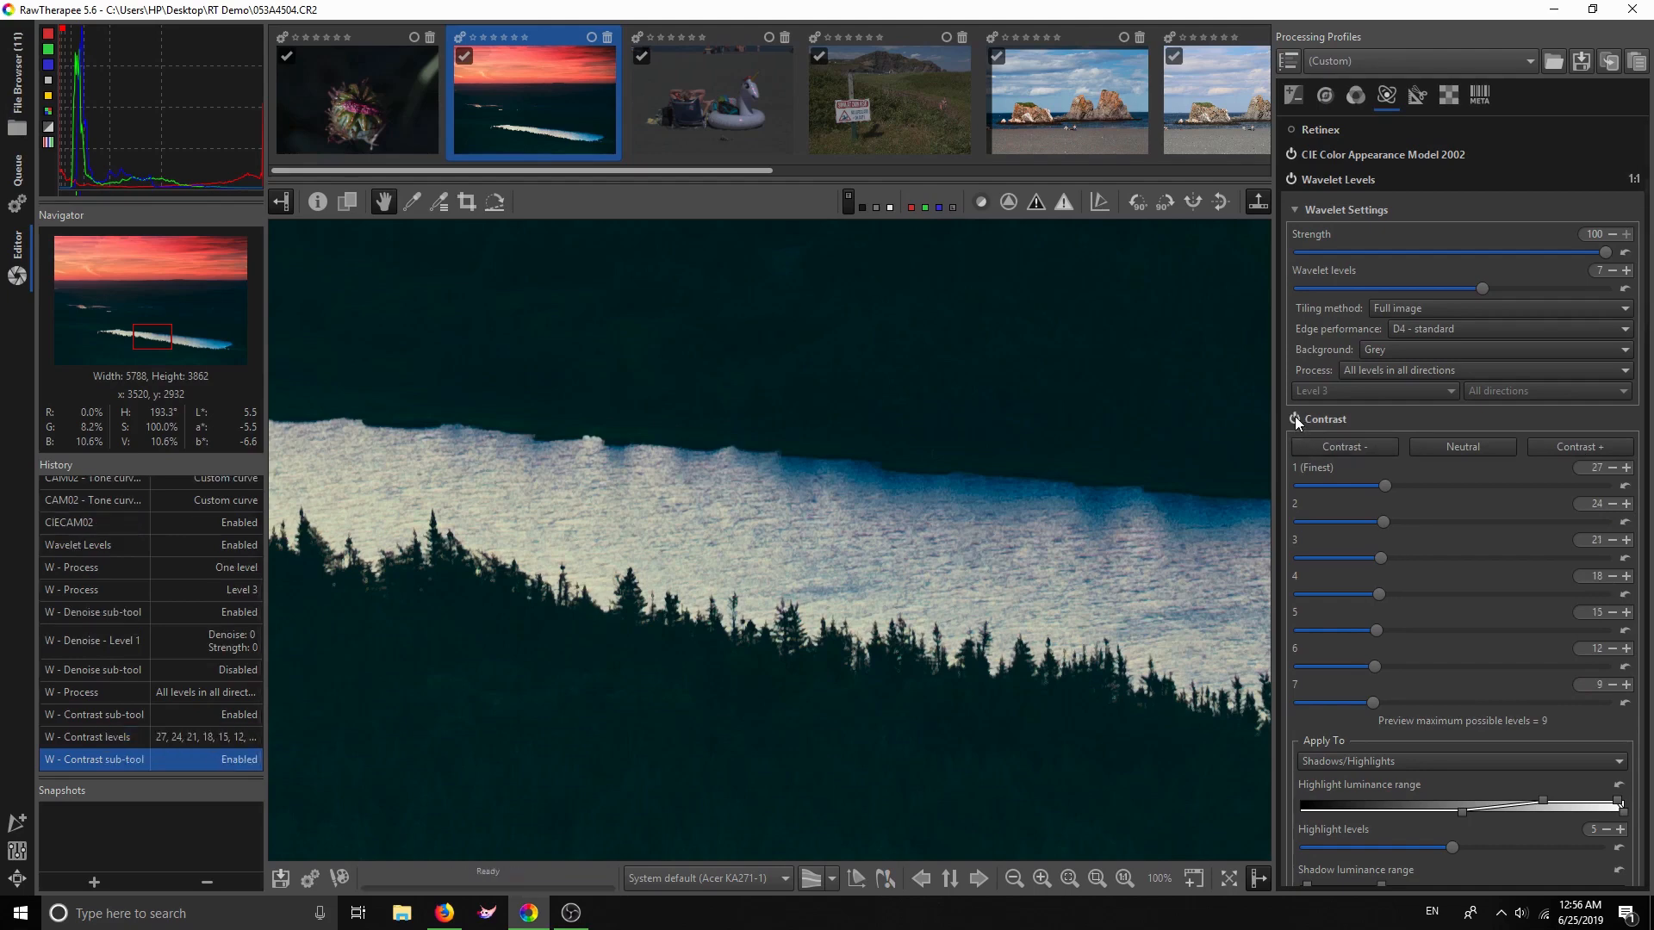
Boost contrast back to 36–12, lower level 7 to 7, and toggle Contrast off and on
{"action": "left_click", "coordinate": [1537, 444]}
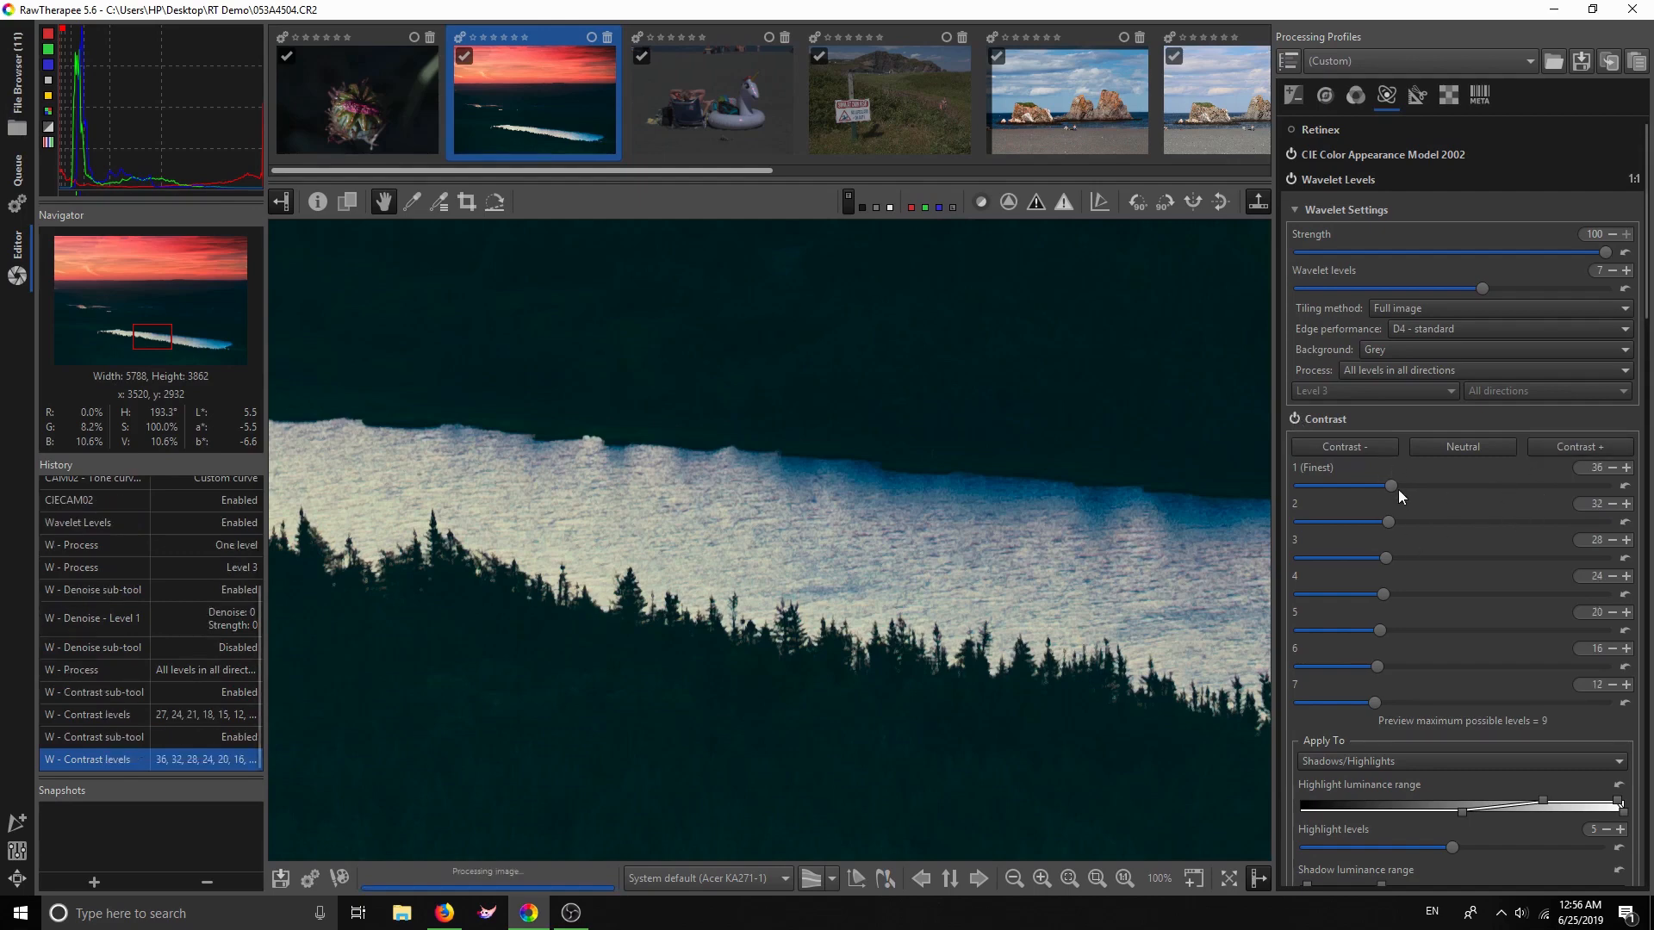
{"action": "left_click", "coordinate": [1366, 701]}
{"action": "left_click", "coordinate": [1295, 418]}
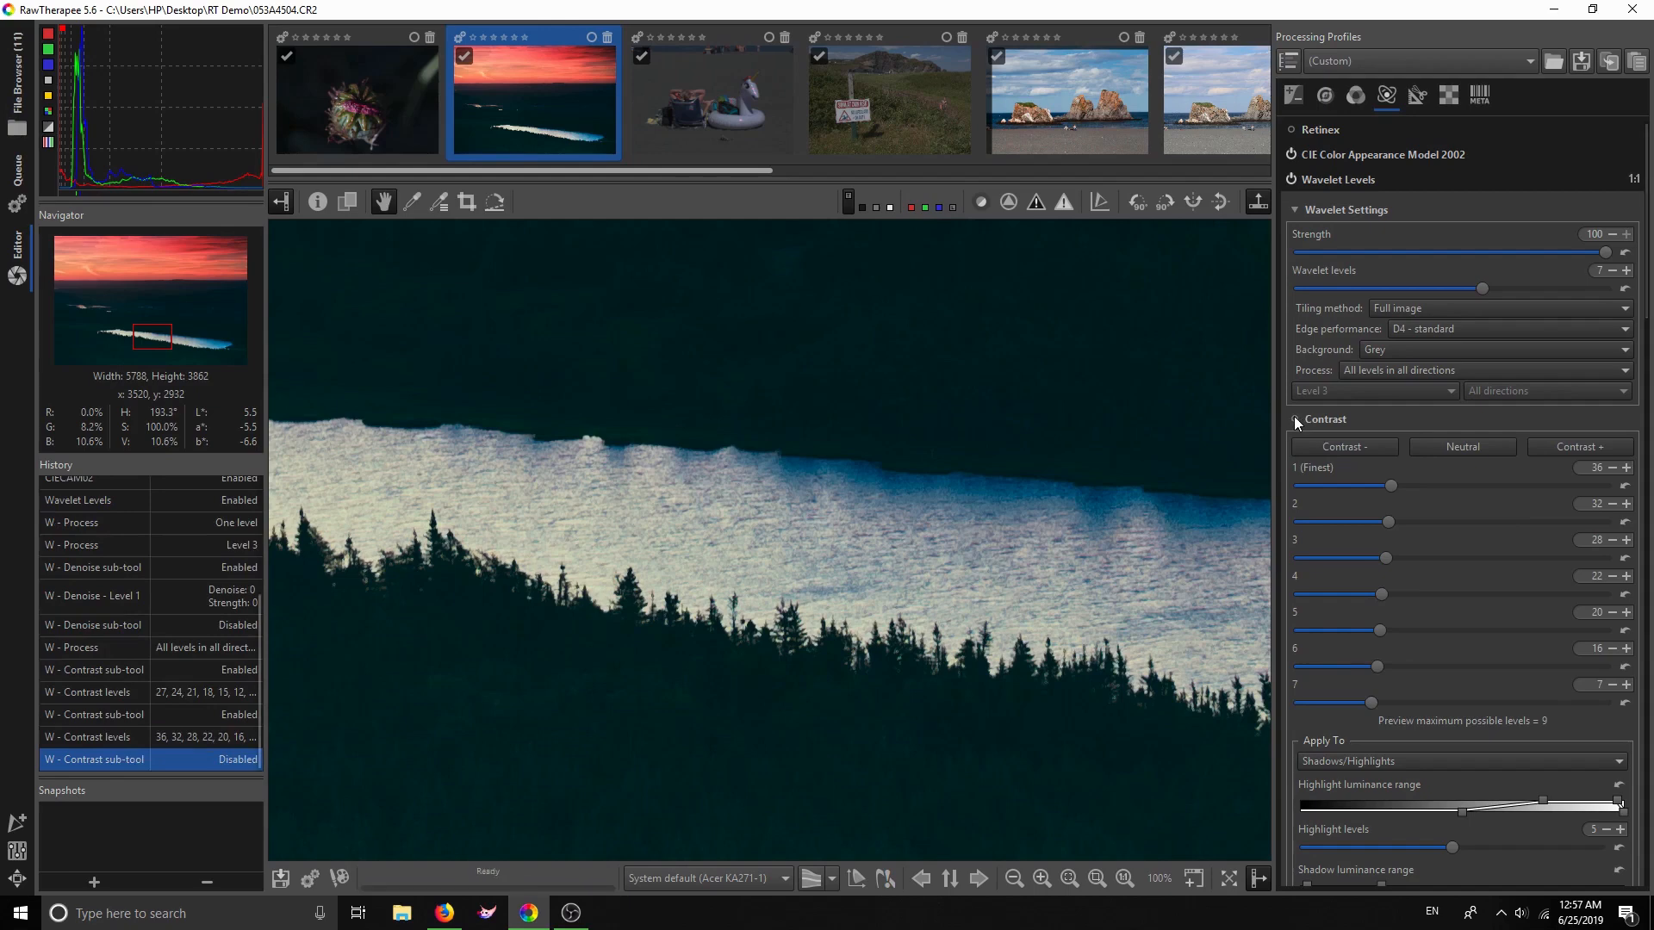
{"action": "left_click", "coordinate": [1295, 418]}
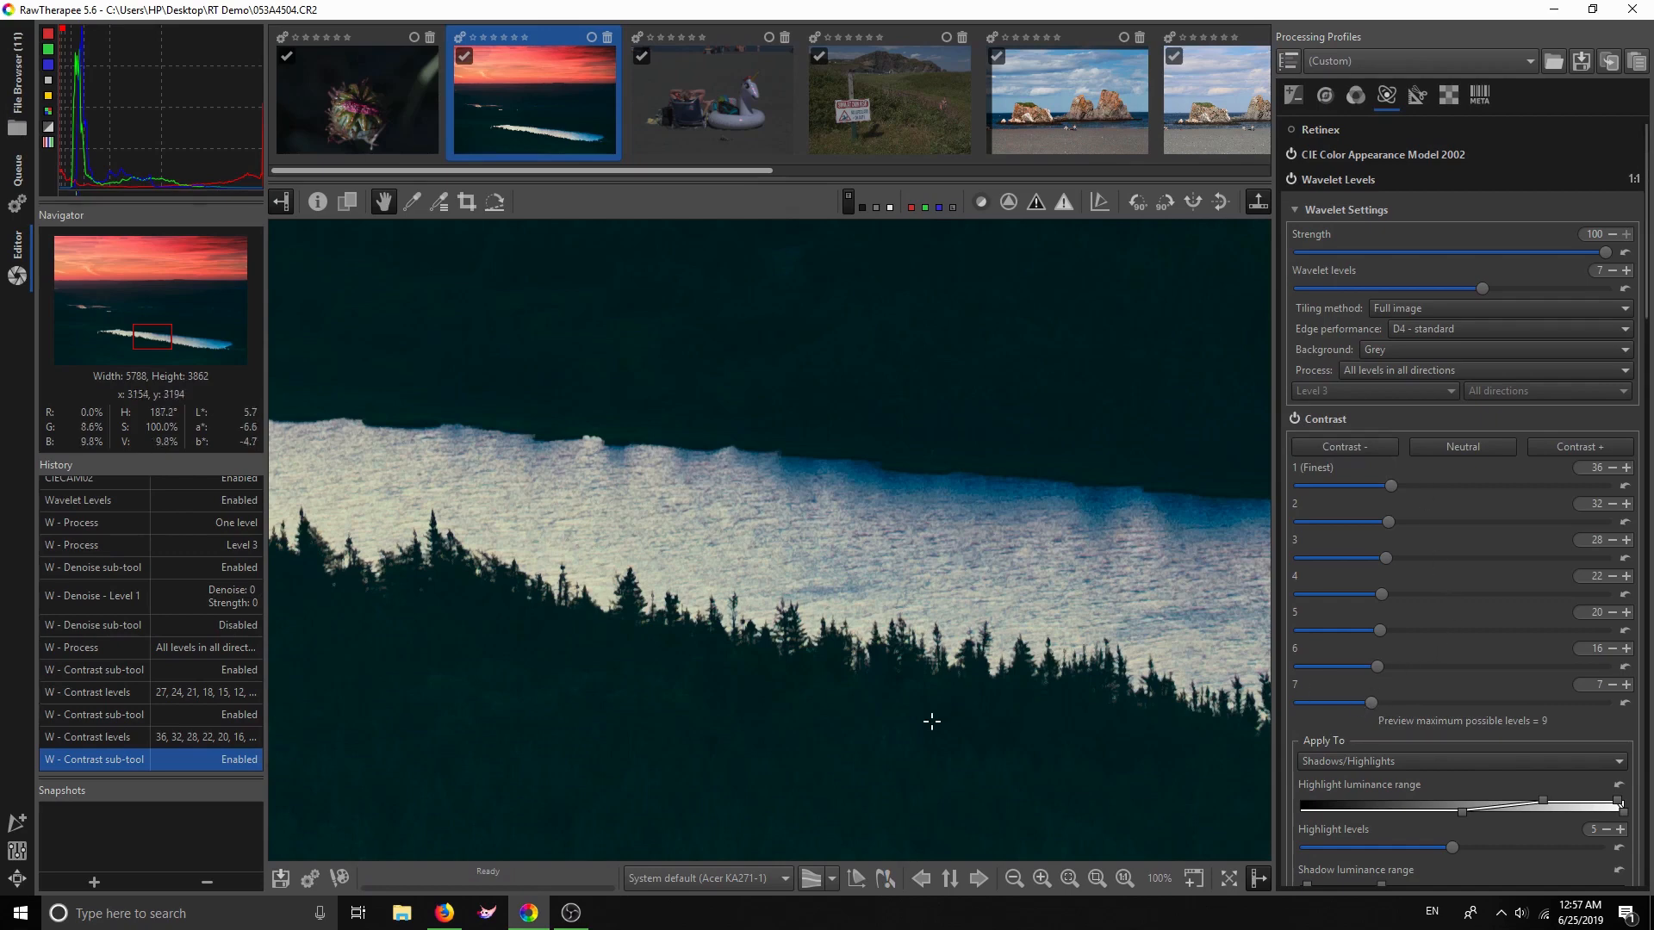
{"action": "left_click", "coordinate": [1097, 877]}
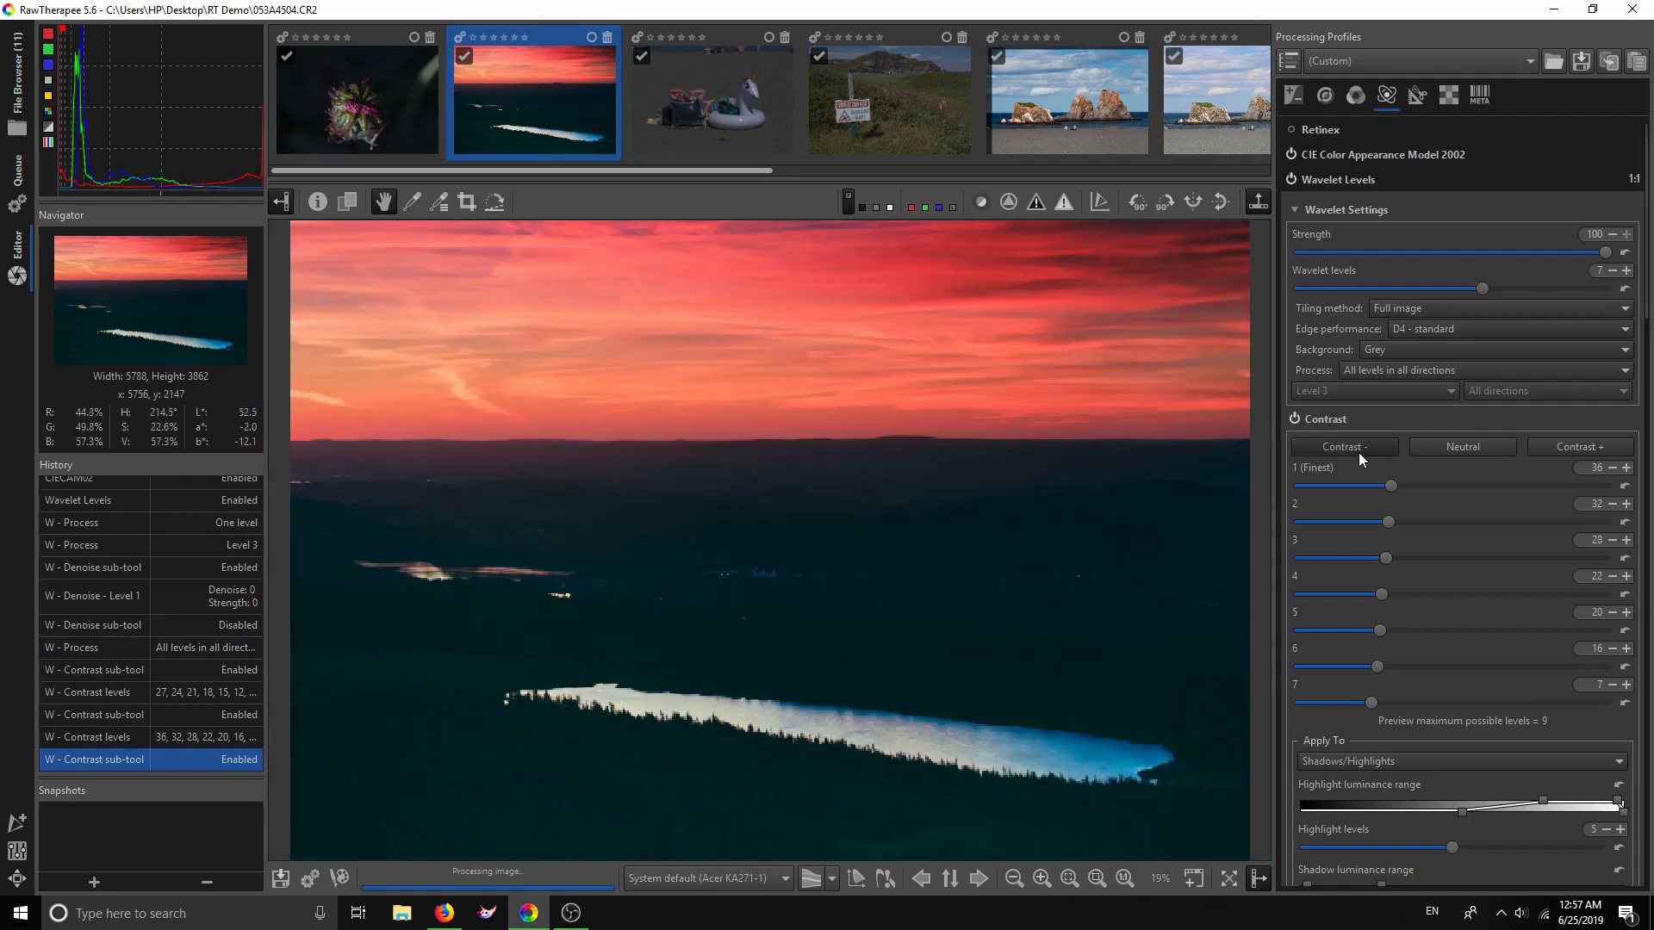
{"action": "left_click", "coordinate": [1294, 418]}
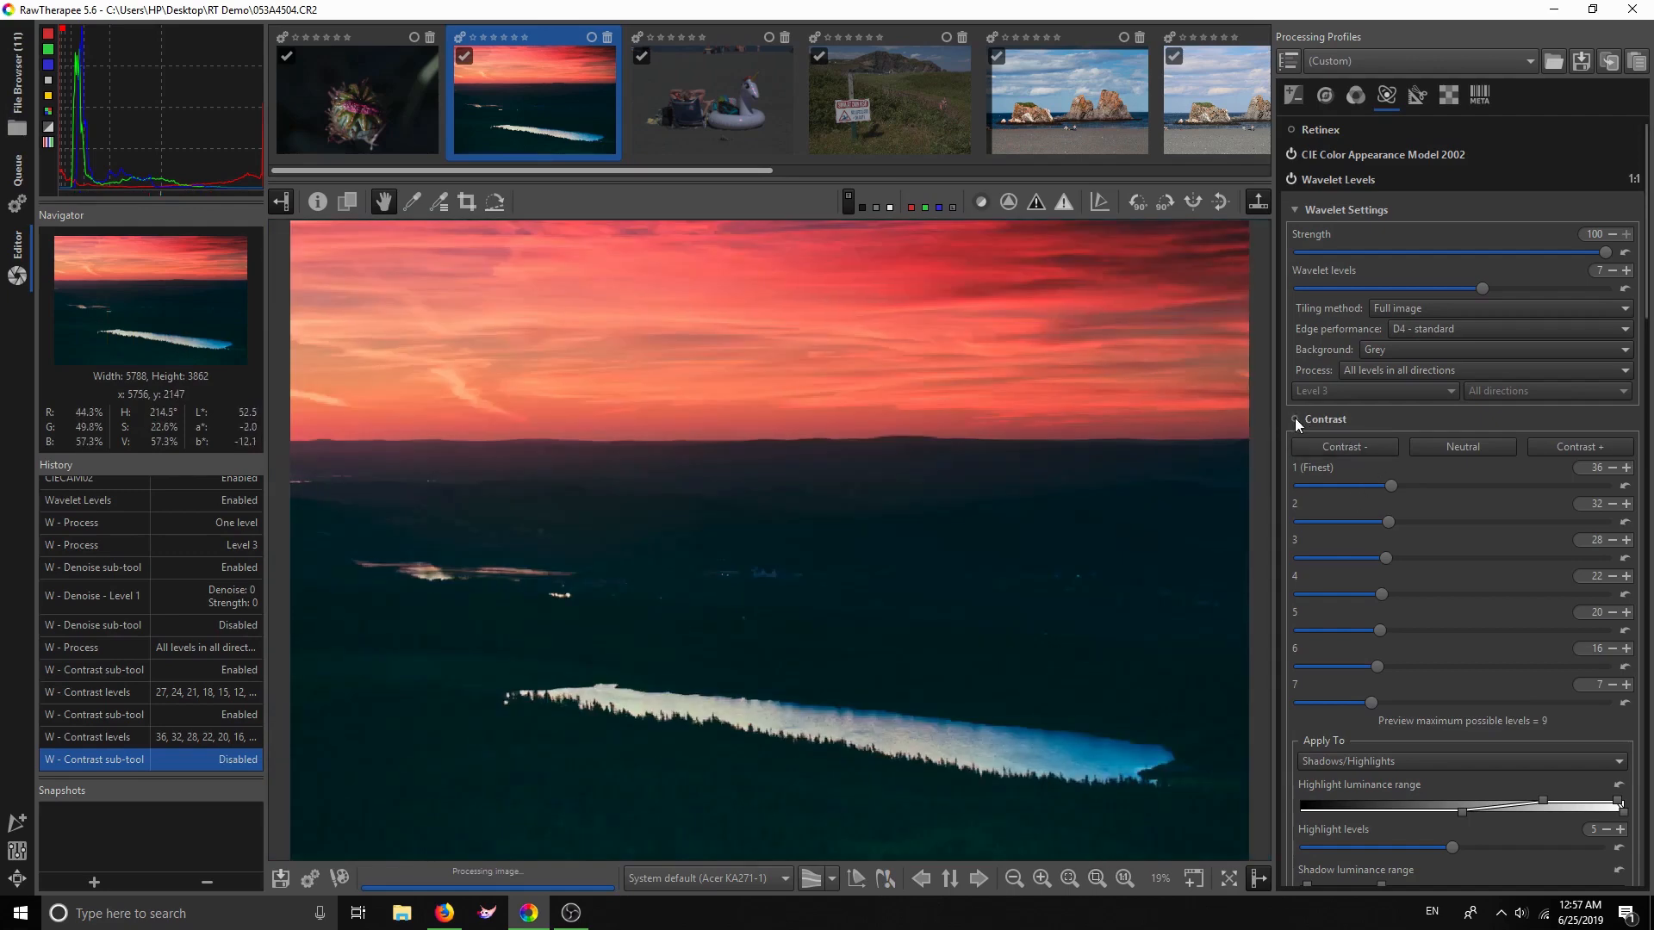
{"action": "left_click", "coordinate": [1295, 418]}
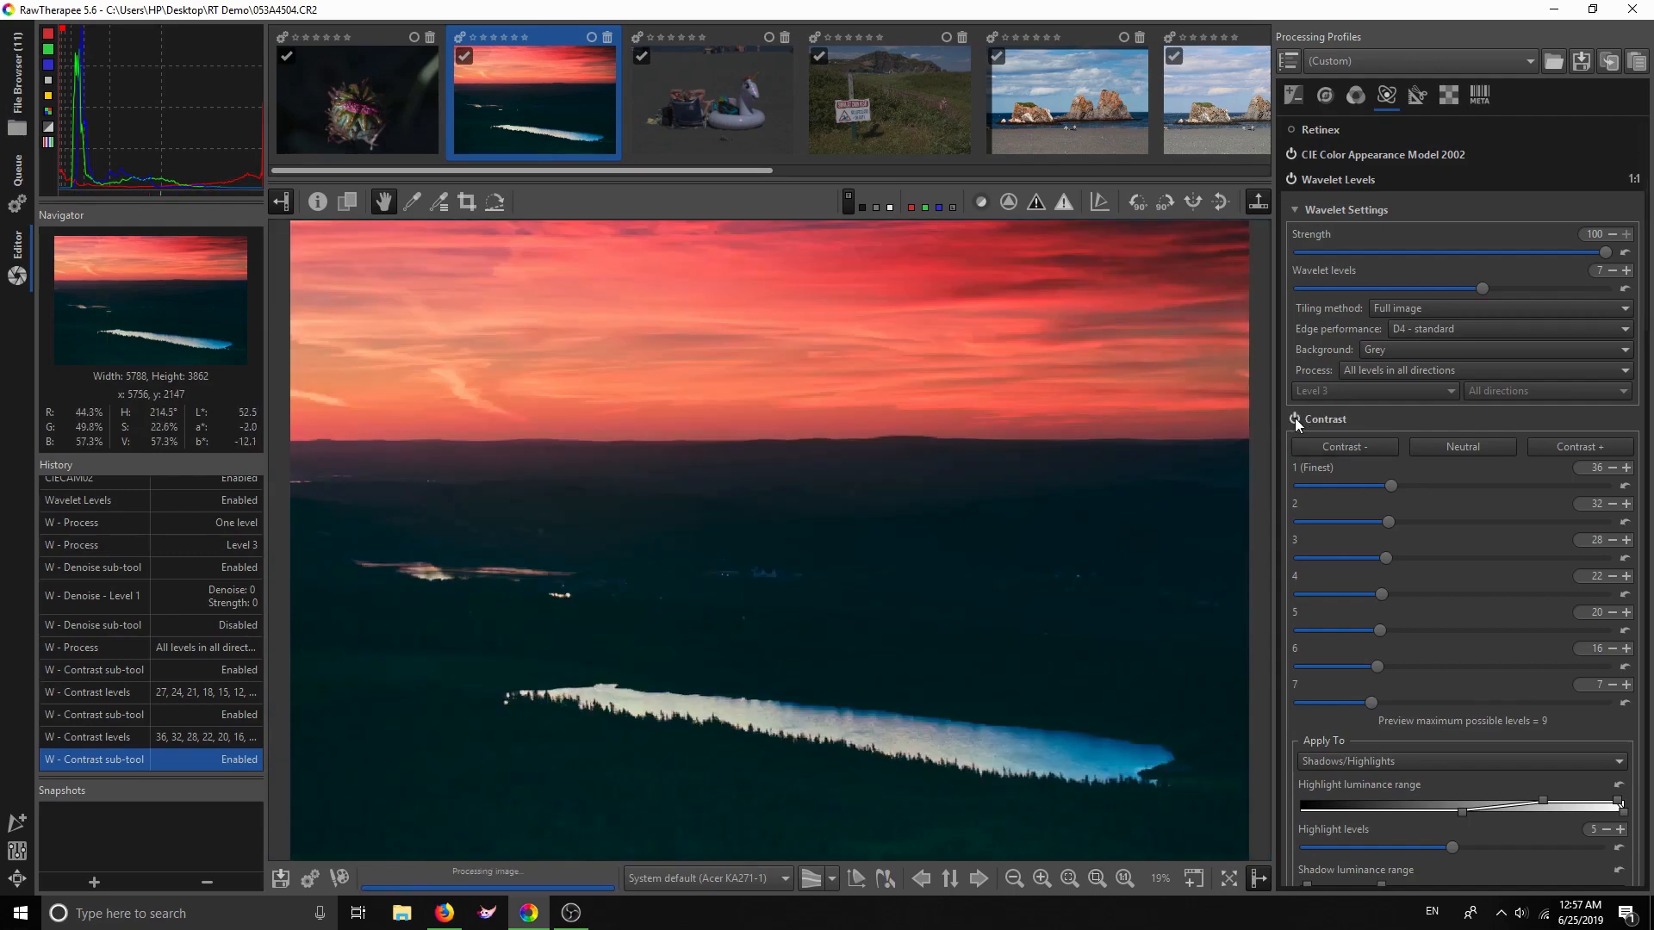
{"action": "left_click", "coordinate": [1292, 179]}
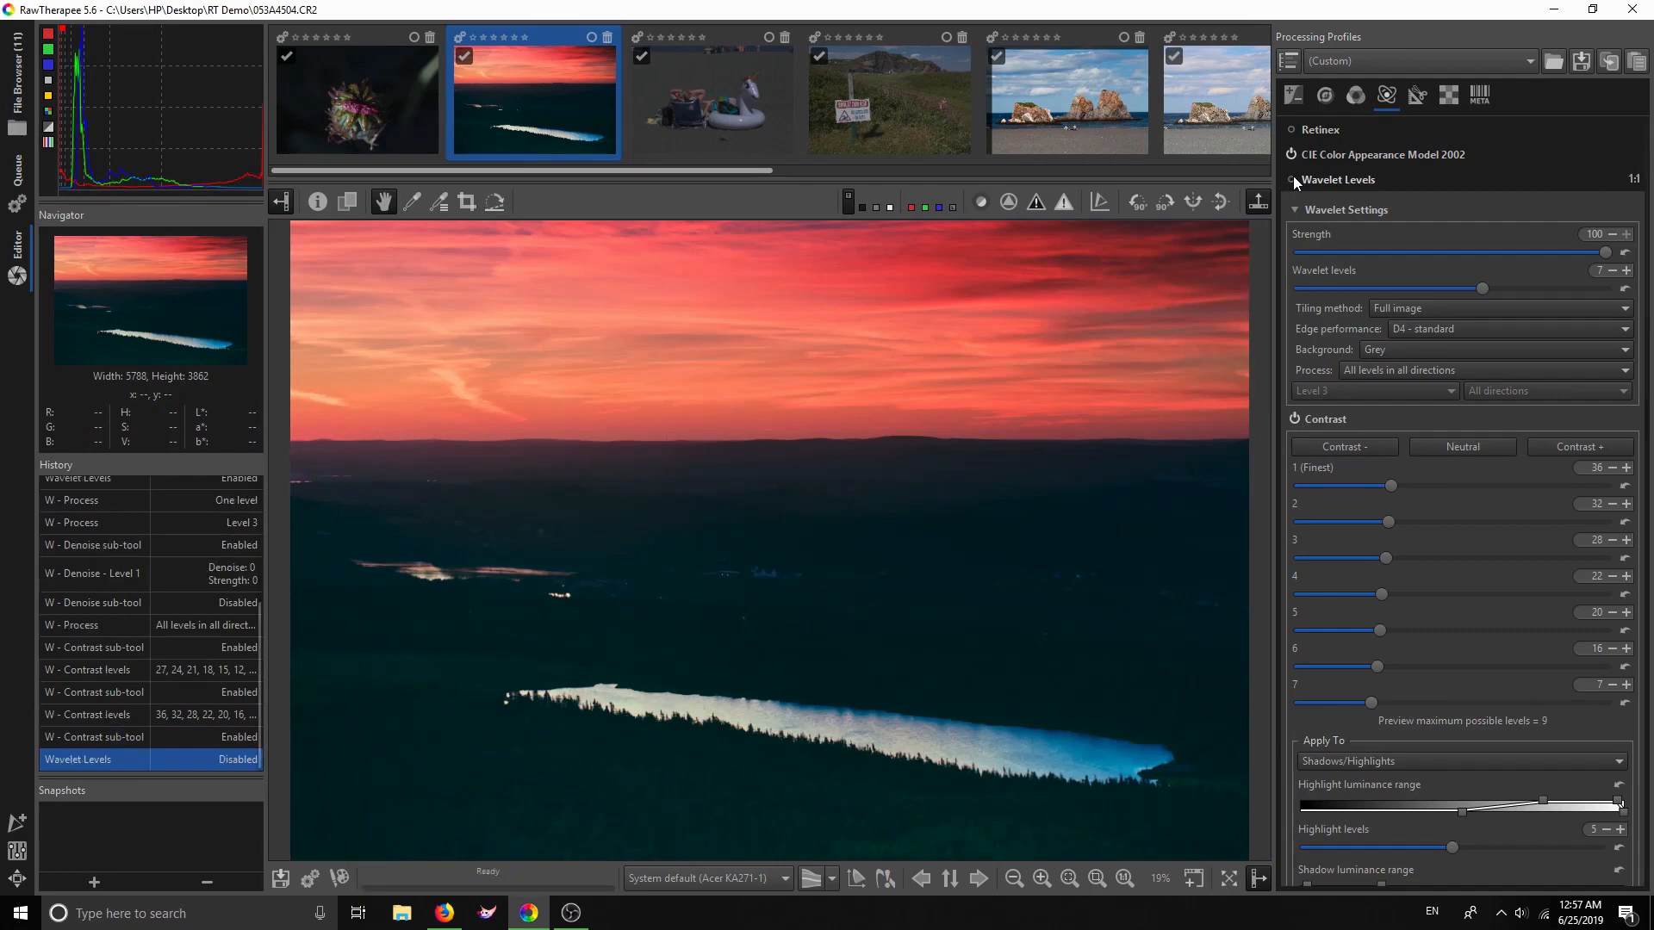
{"action": "left_click", "coordinate": [1292, 178]}
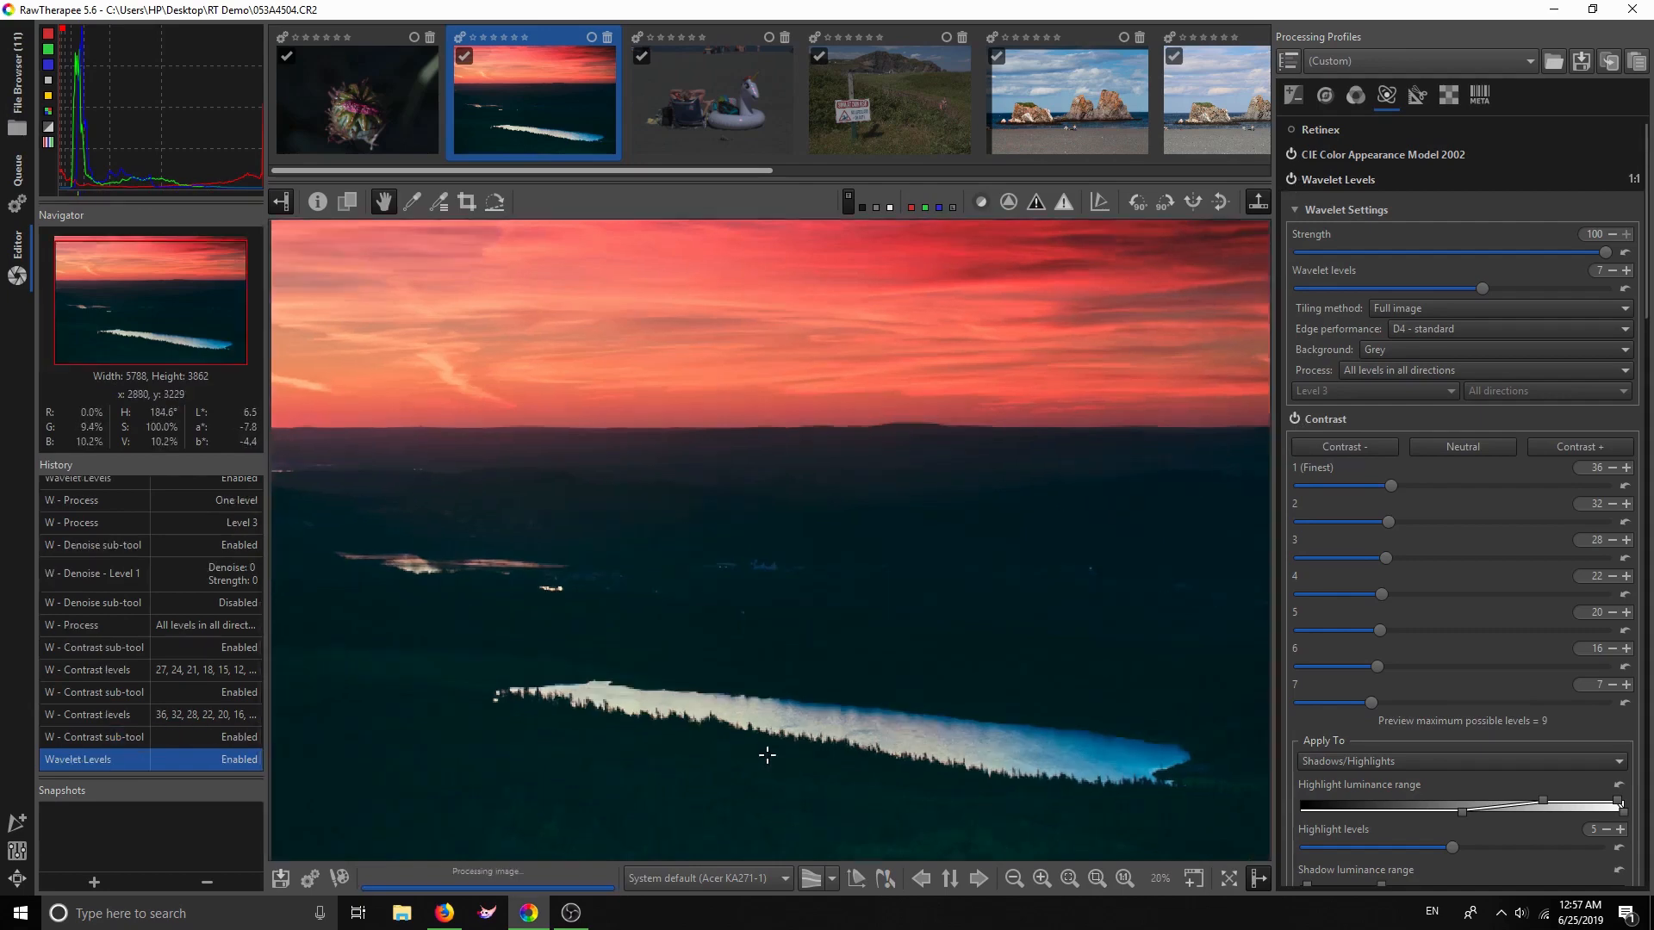
{"action": "scroll", "coordinate": [768, 755], "scroll_direction": "up", "scroll_amount": 4}
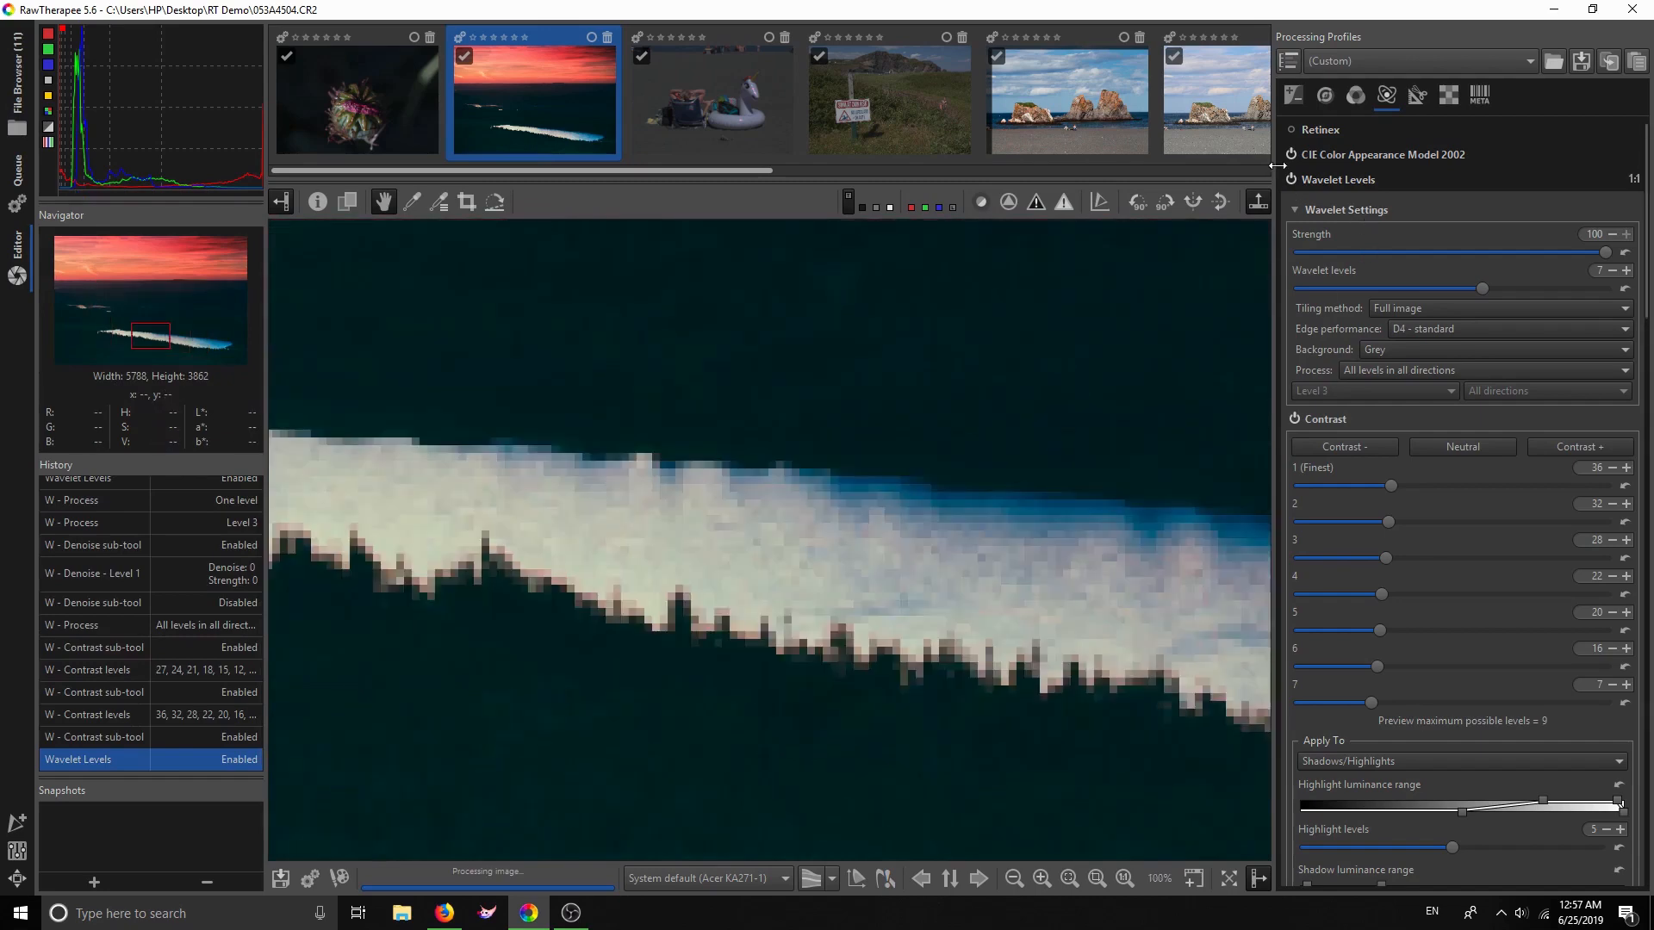
{"action": "scroll", "coordinate": [1392, 441], "scroll_direction": "down", "scroll_amount": 4}
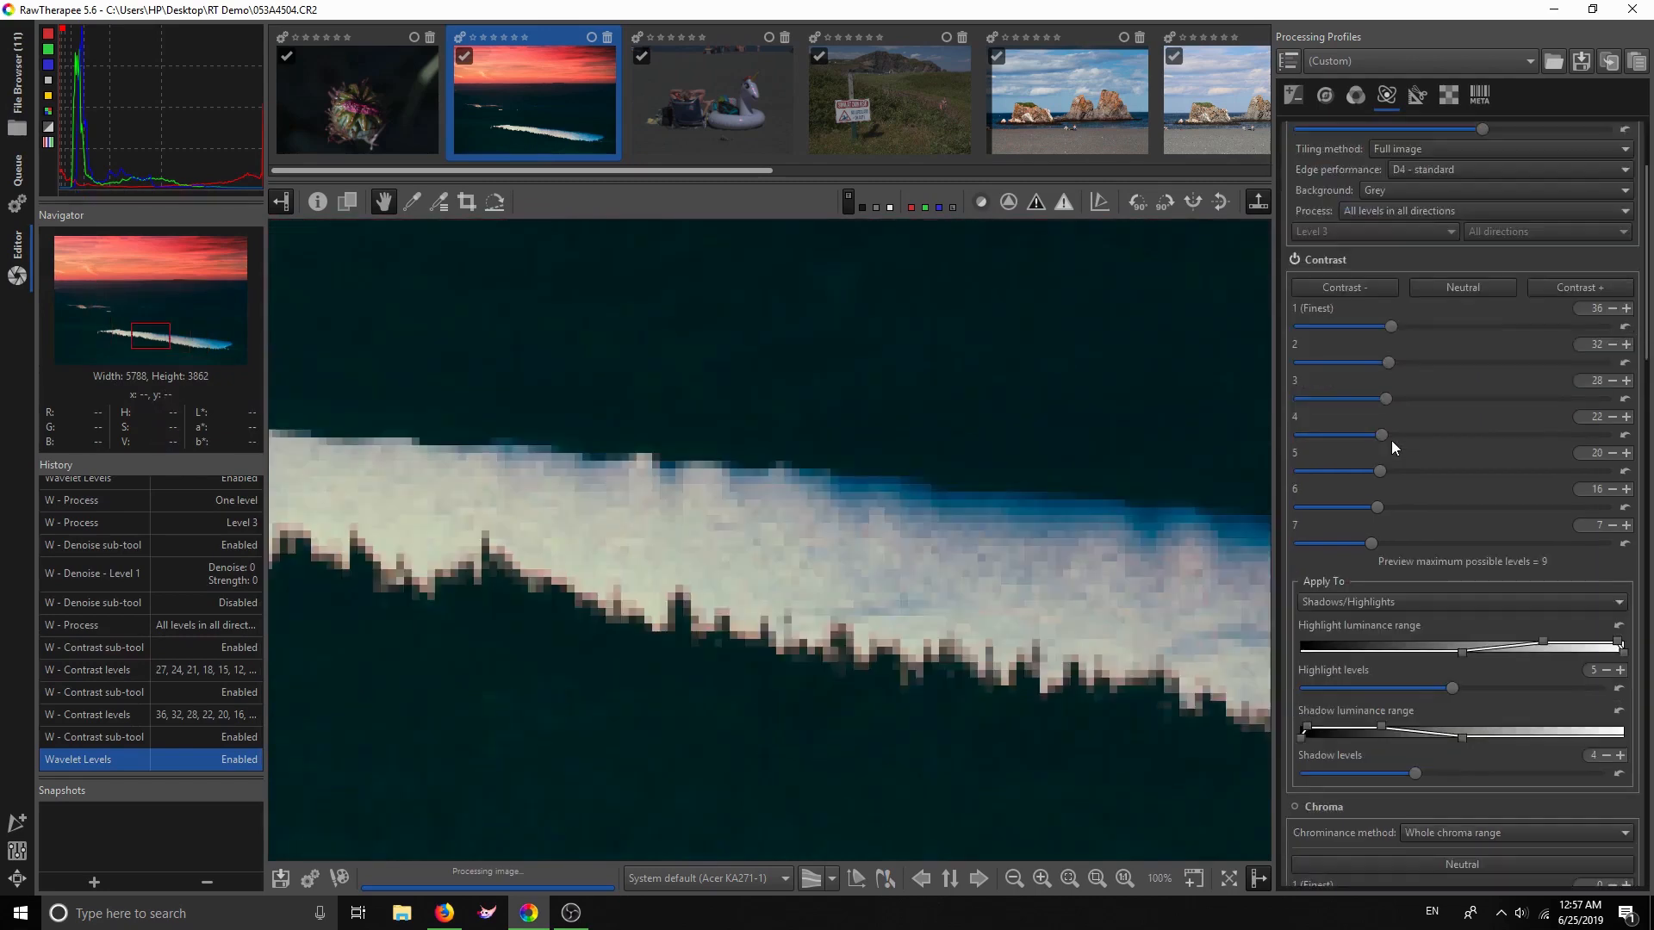
{"action": "scroll", "coordinate": [1391, 446], "scroll_direction": "down", "scroll_amount": 6}
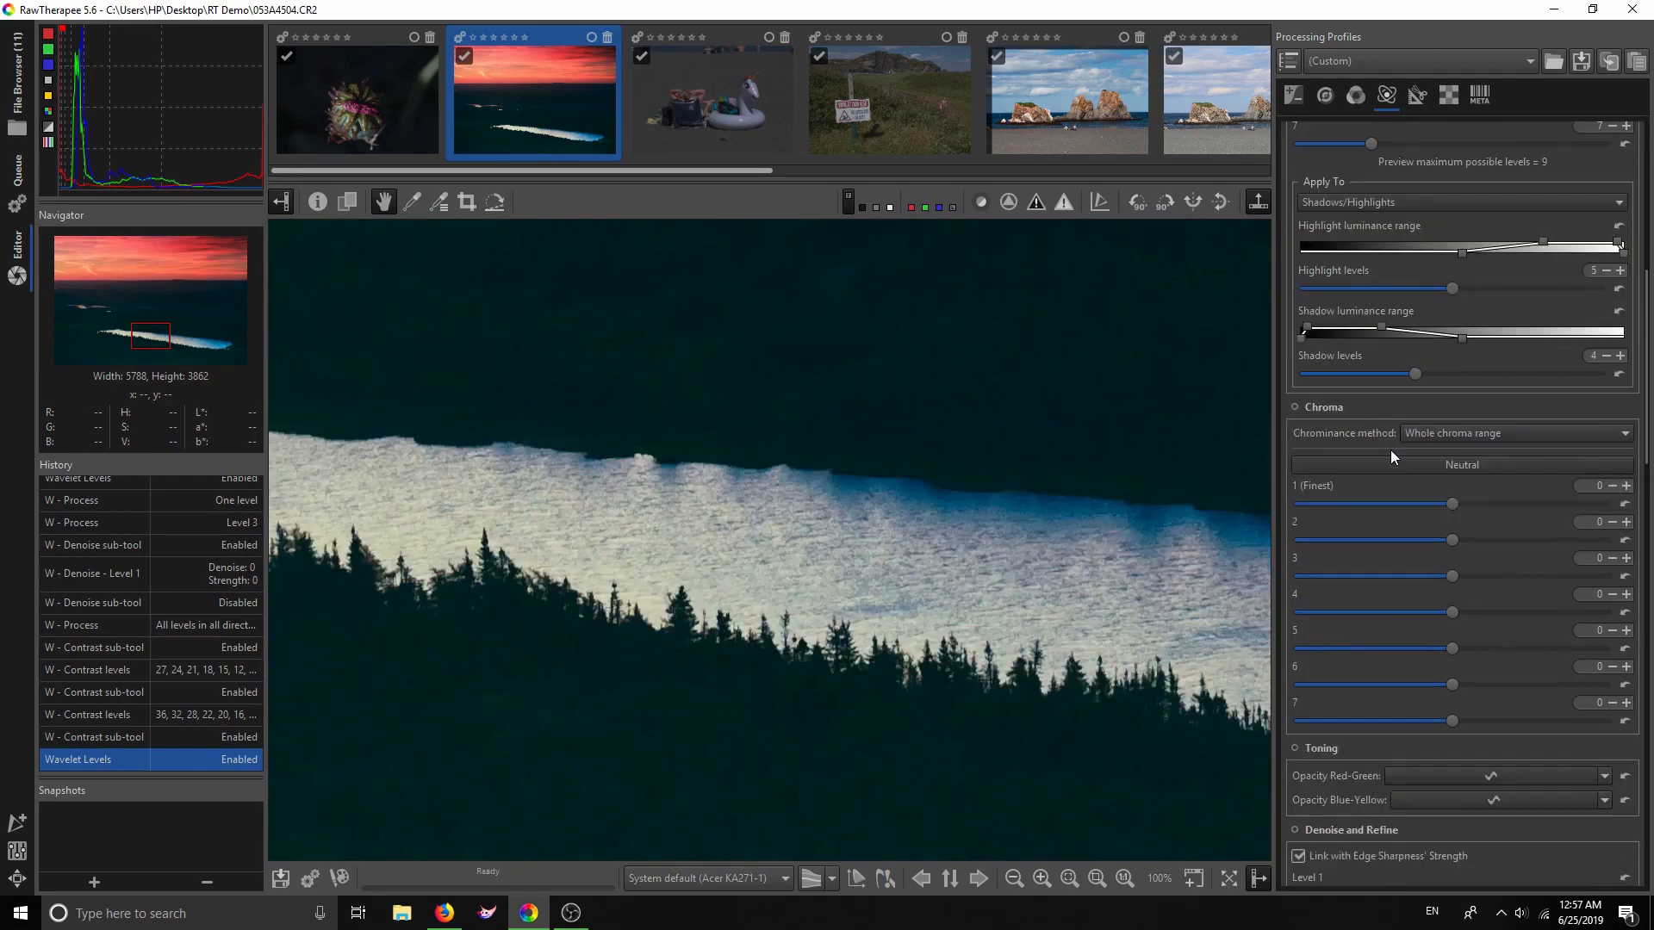
{"action": "scroll", "coordinate": [1391, 451], "scroll_direction": "up", "scroll_amount": 1}
{"action": "scroll", "coordinate": [1391, 452], "scroll_direction": "down", "scroll_amount": 1}
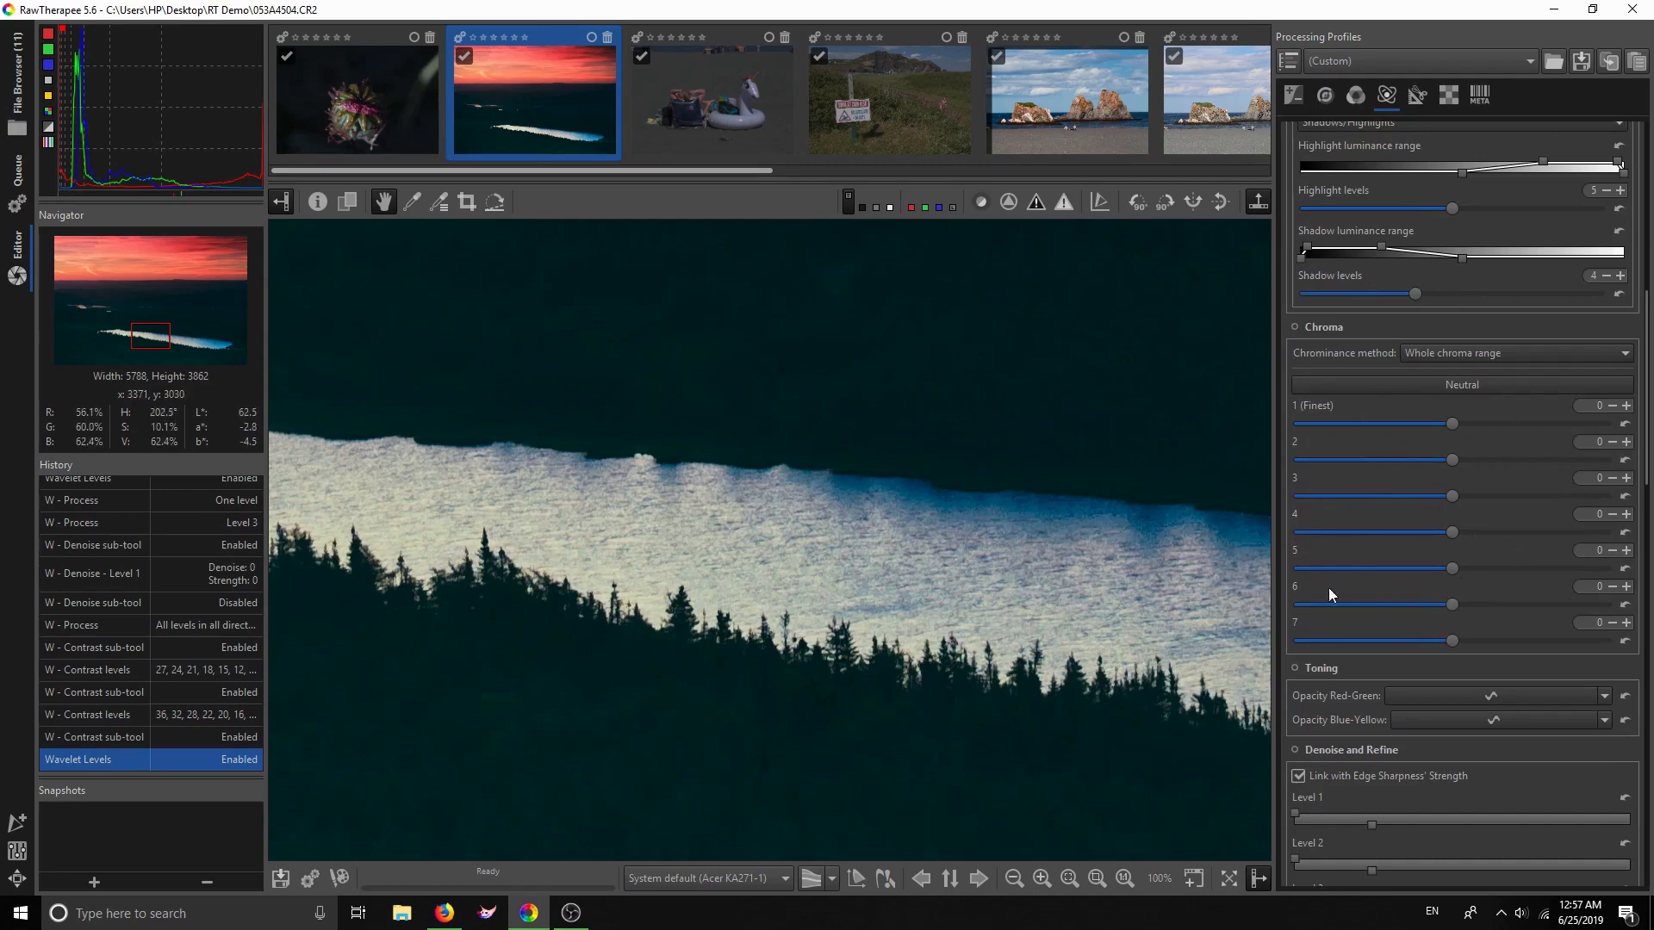
{"action": "scroll", "coordinate": [1378, 582], "scroll_direction": "down", "scroll_amount": 5}
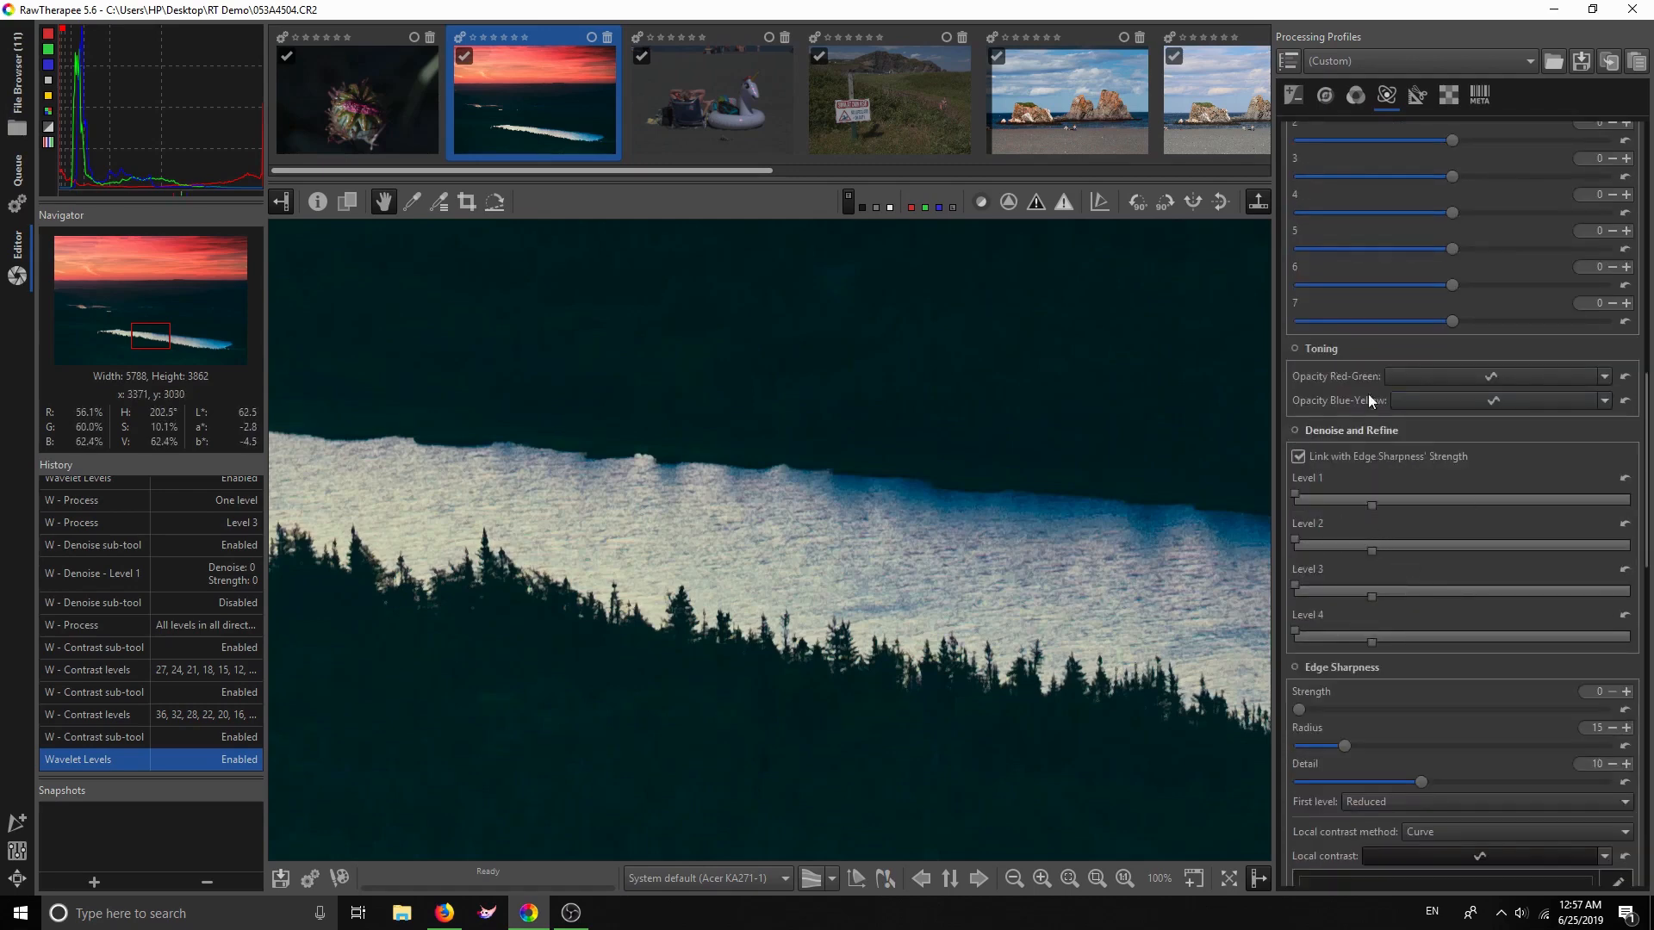
{"action": "scroll", "coordinate": [1402, 488], "scroll_direction": "down", "scroll_amount": 3}
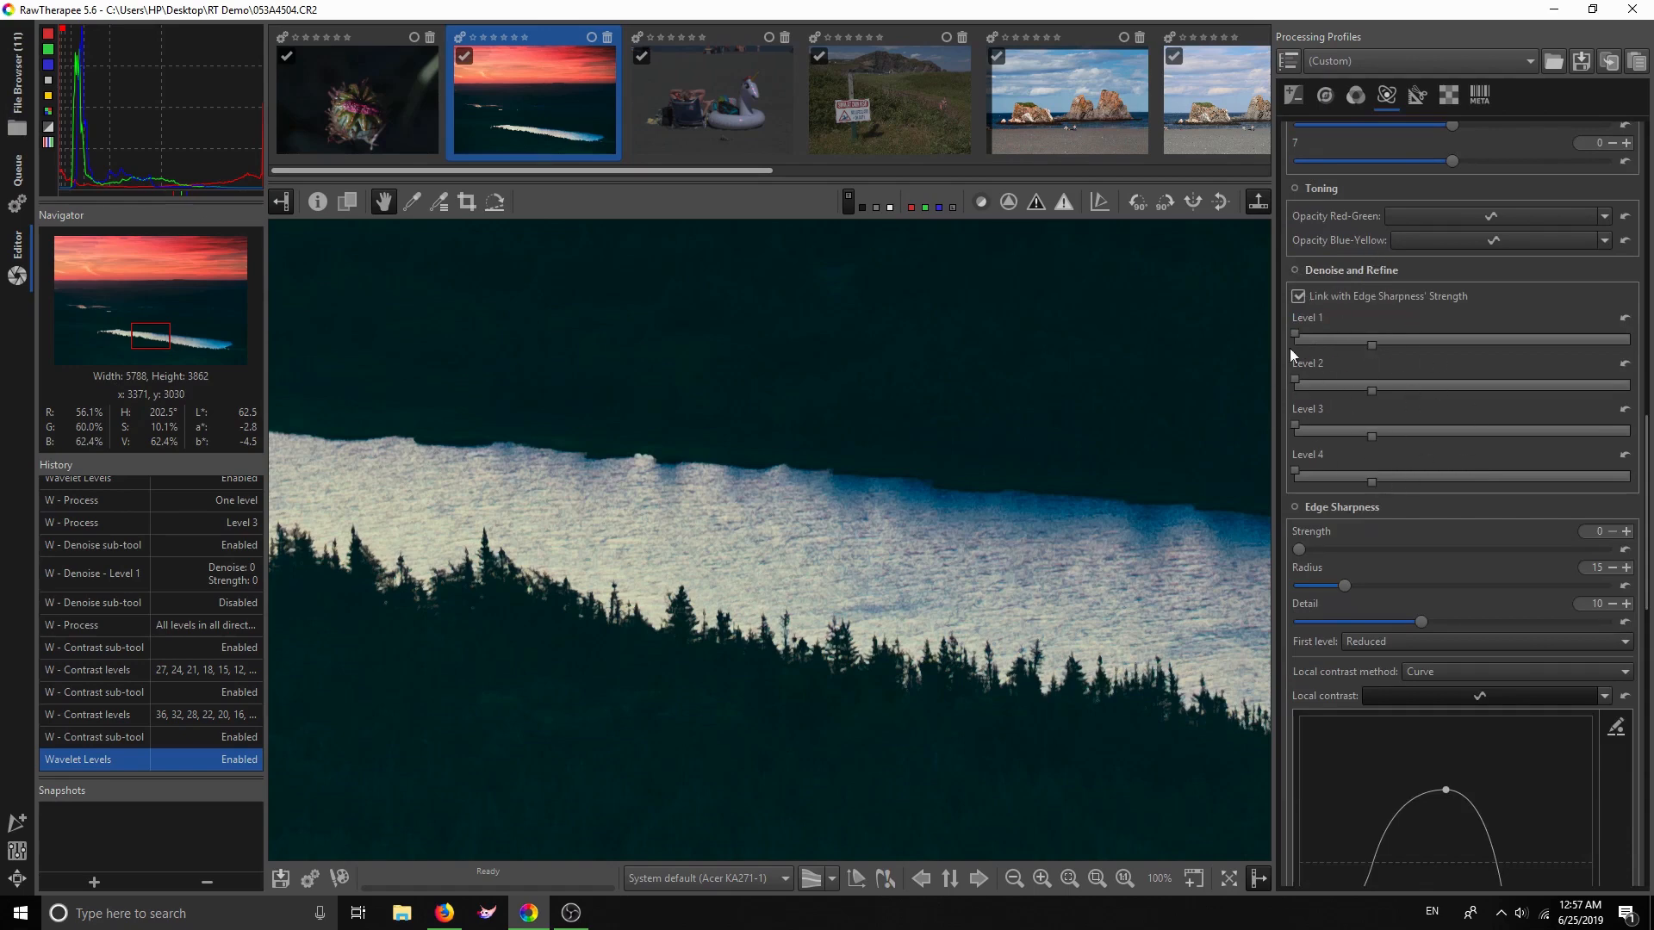
{"action": "scroll", "coordinate": [1428, 465], "scroll_direction": "down", "scroll_amount": 5}
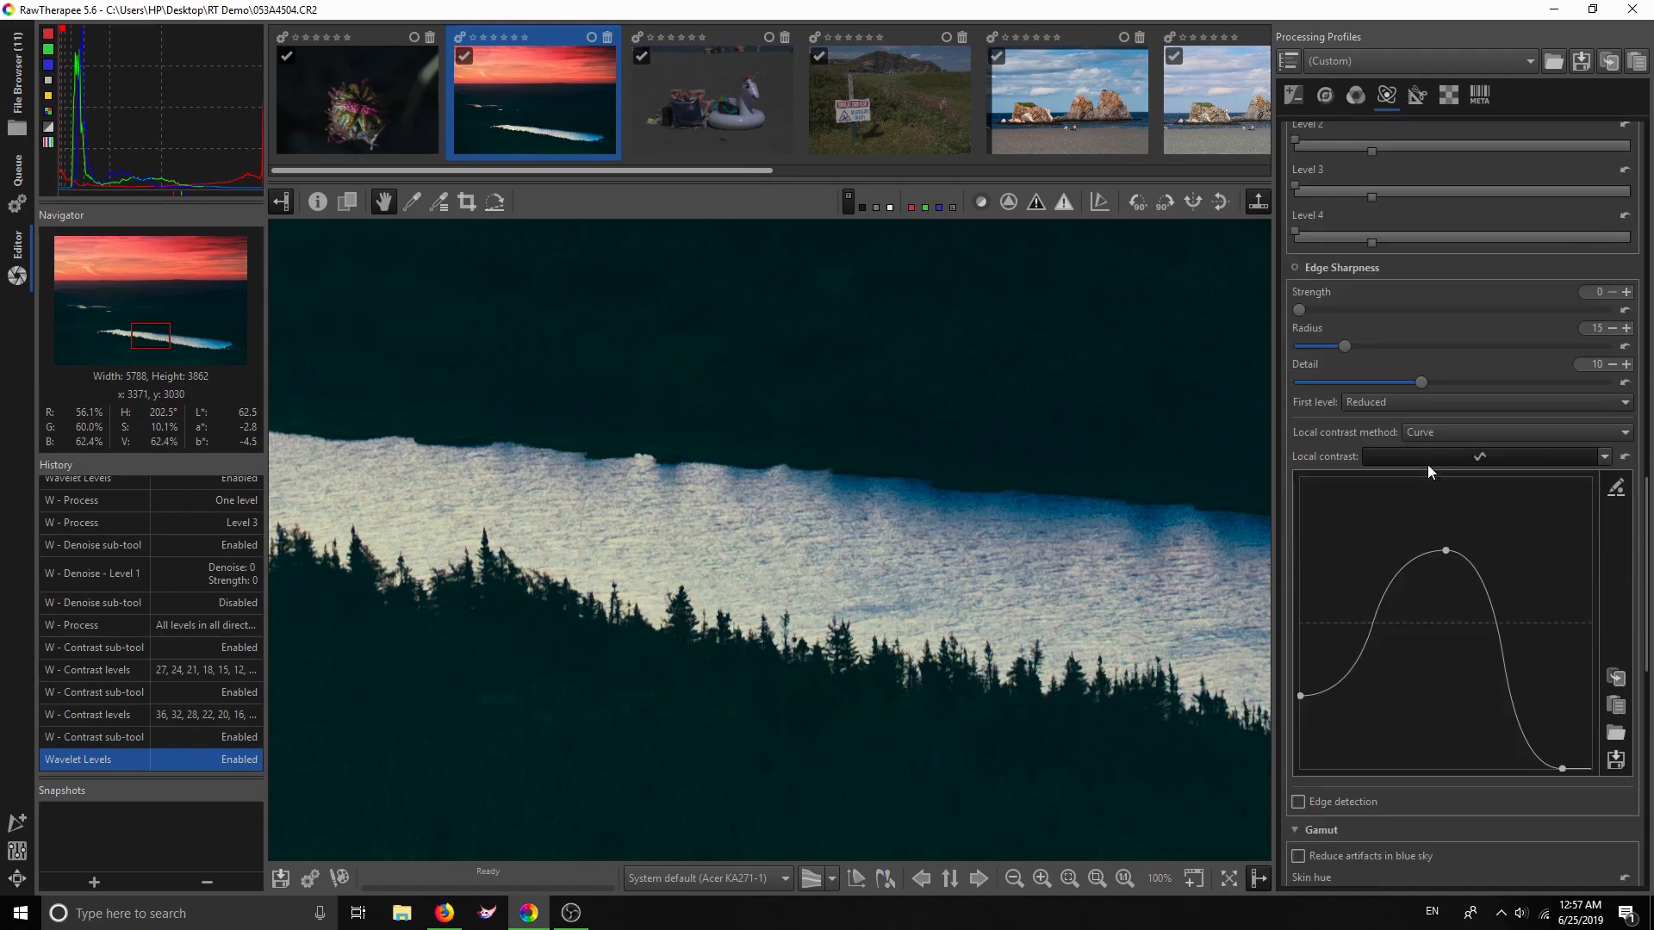
{"action": "scroll", "coordinate": [1364, 366], "scroll_direction": "down", "scroll_amount": 9}
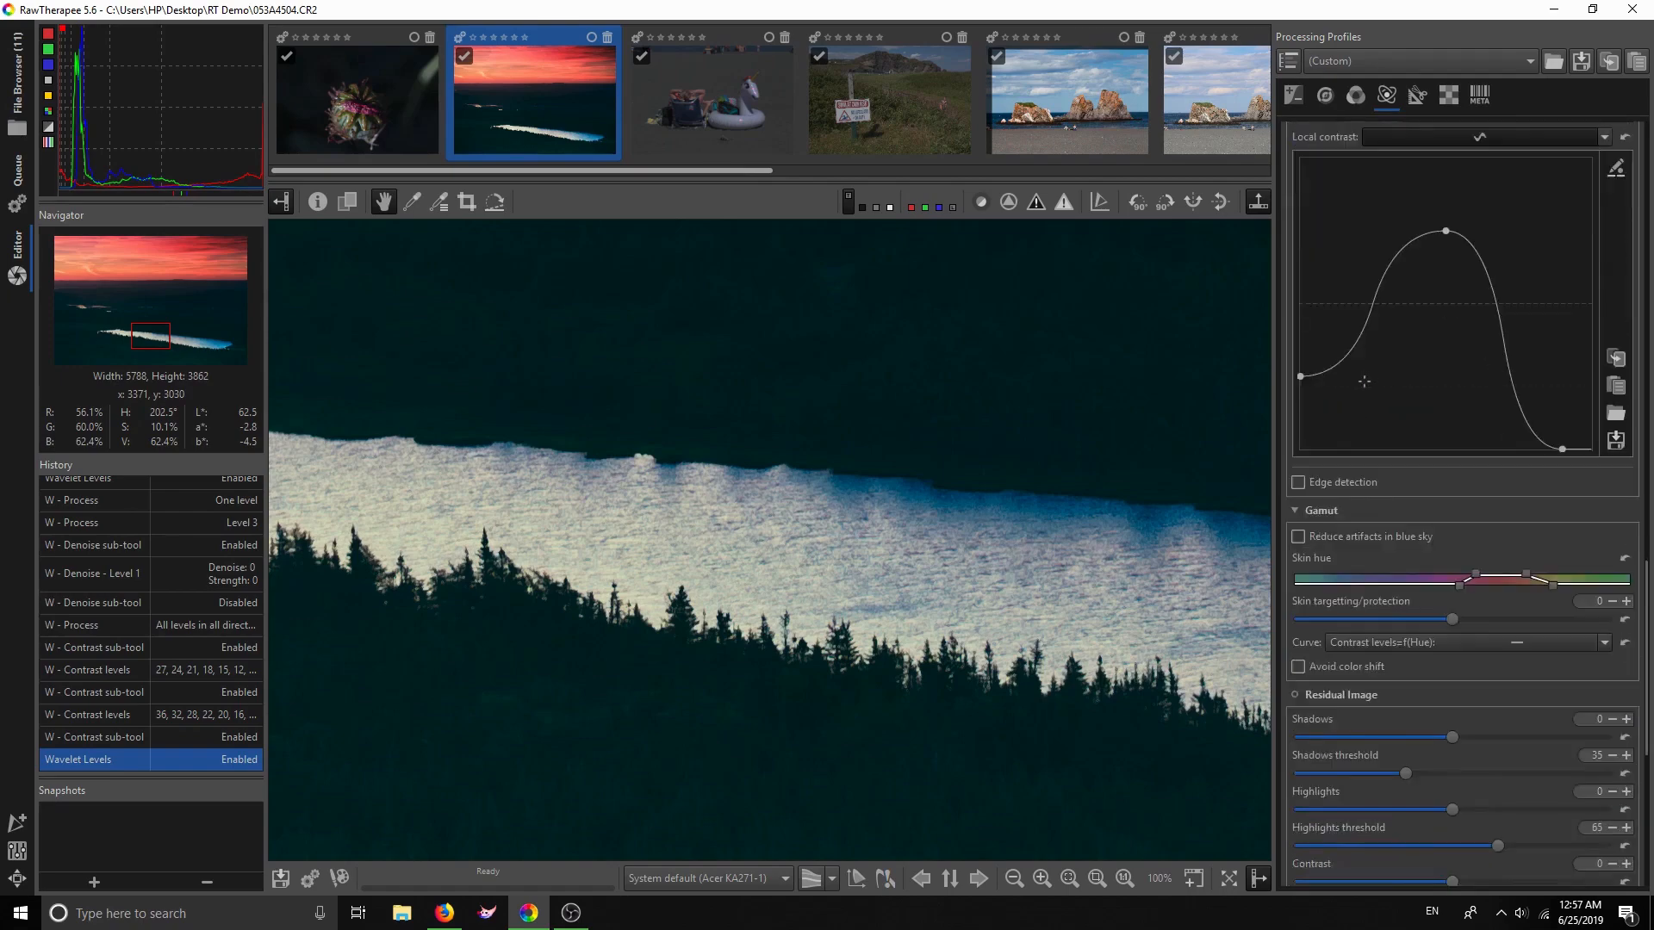
{"action": "scroll", "coordinate": [1365, 385], "scroll_direction": "down", "scroll_amount": 2}
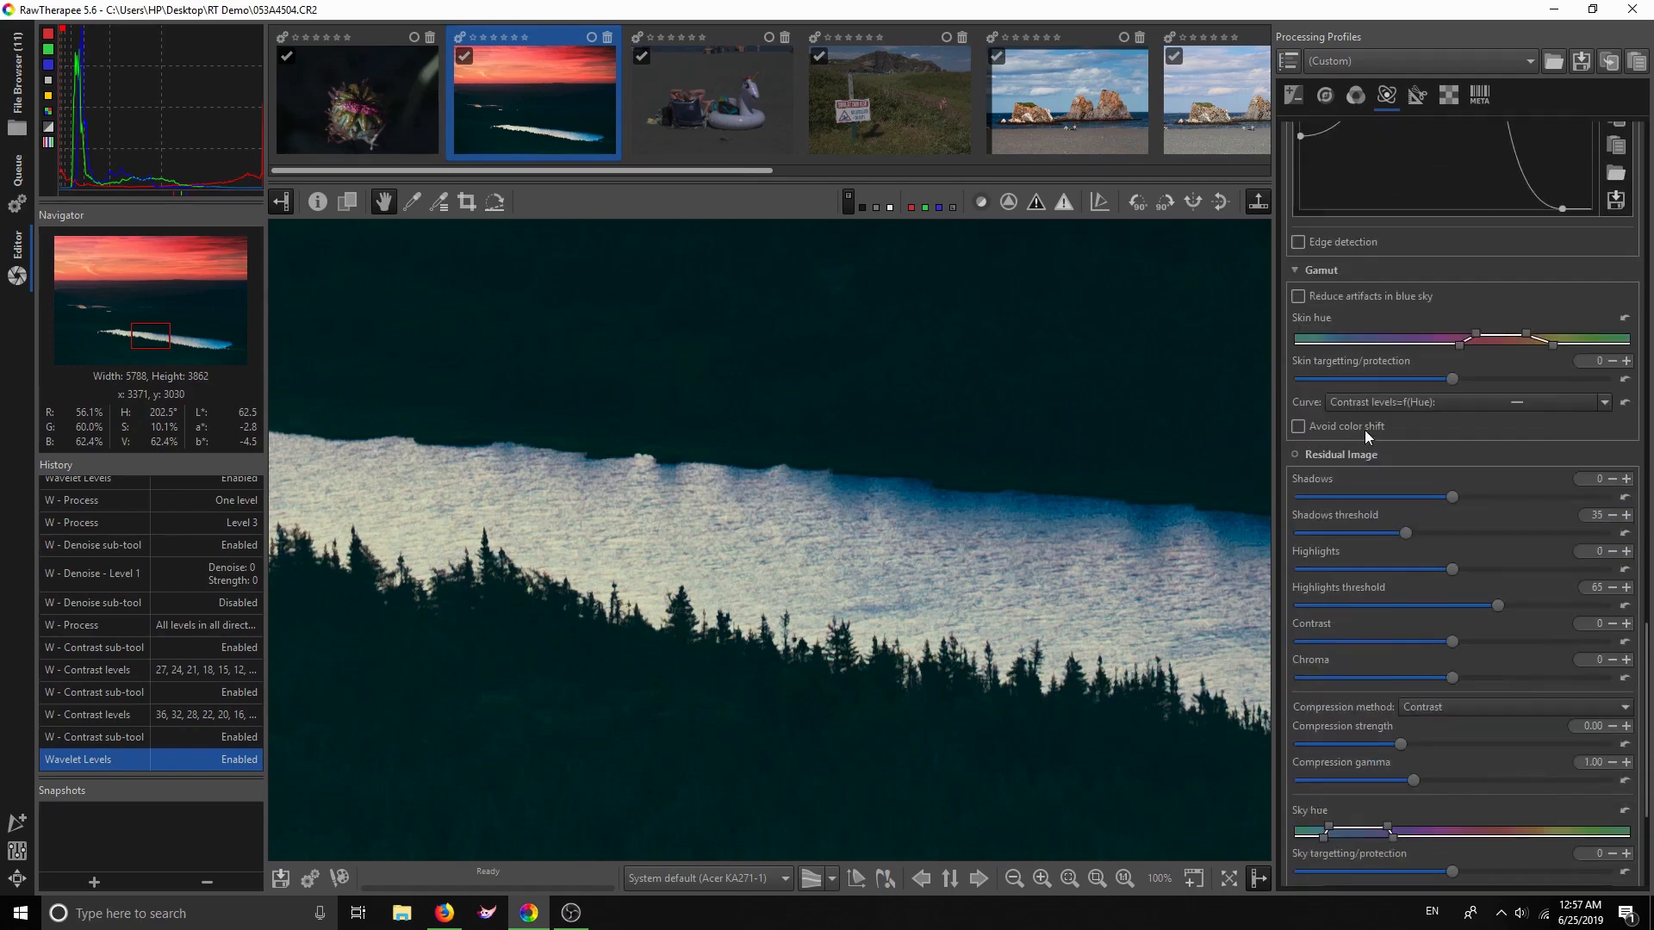
{"action": "scroll", "coordinate": [1356, 431], "scroll_direction": "down", "scroll_amount": 2}
{"action": "scroll", "coordinate": [1358, 436], "scroll_direction": "down", "scroll_amount": 1}
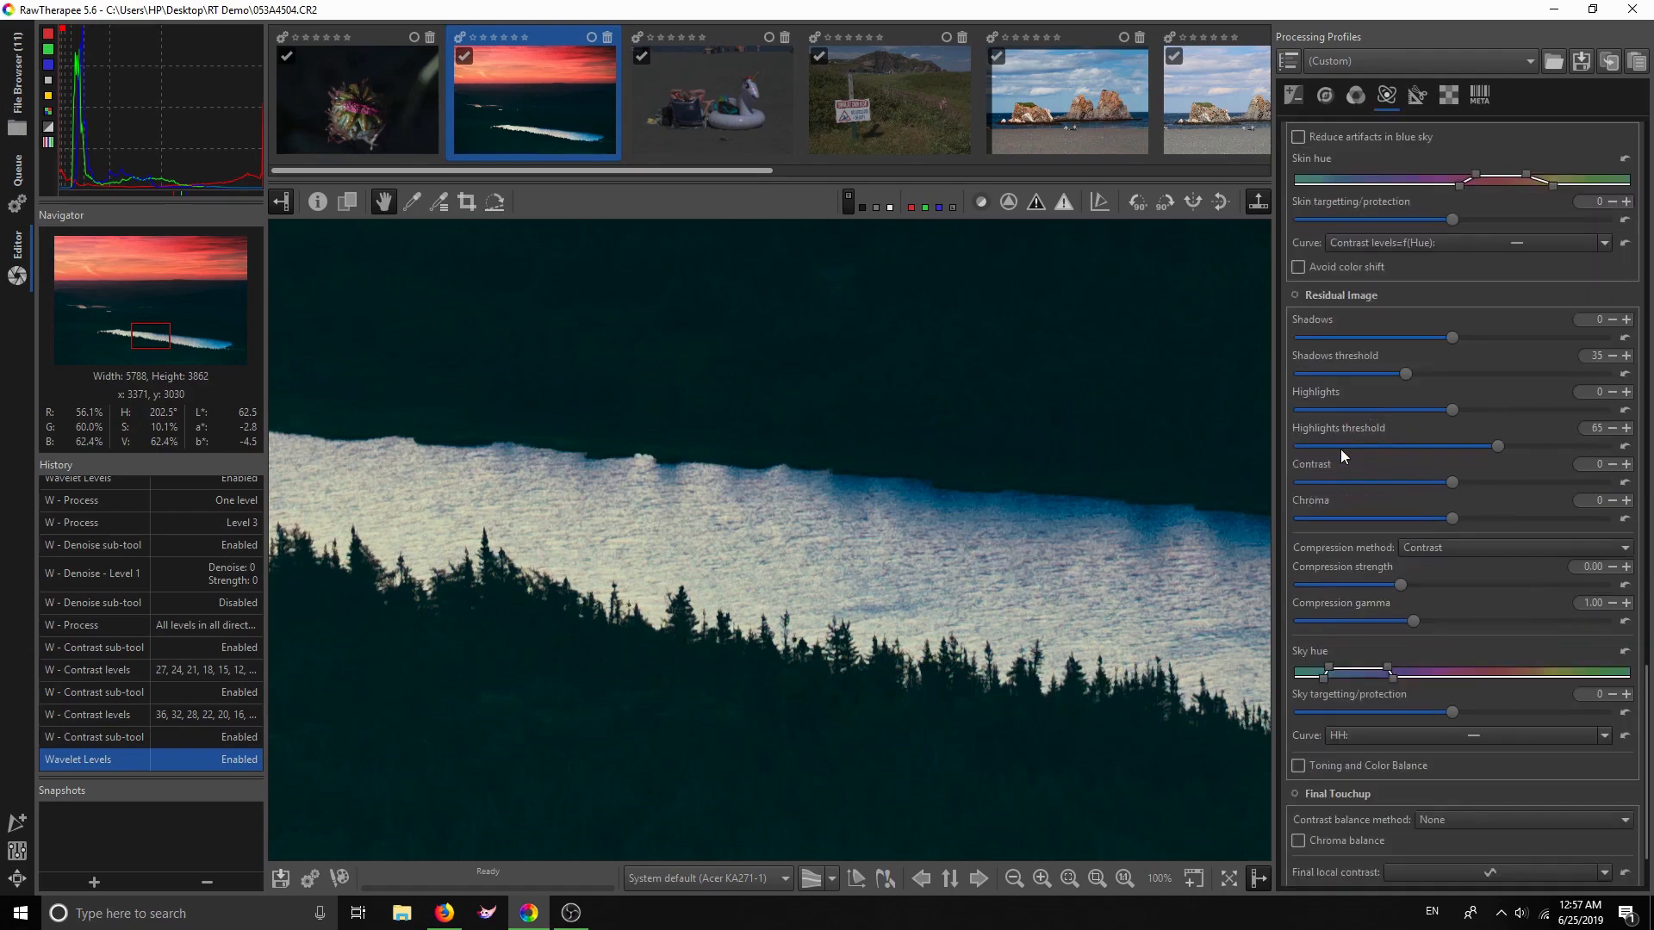
{"action": "scroll", "coordinate": [964, 521], "scroll_direction": "down", "scroll_amount": 3}
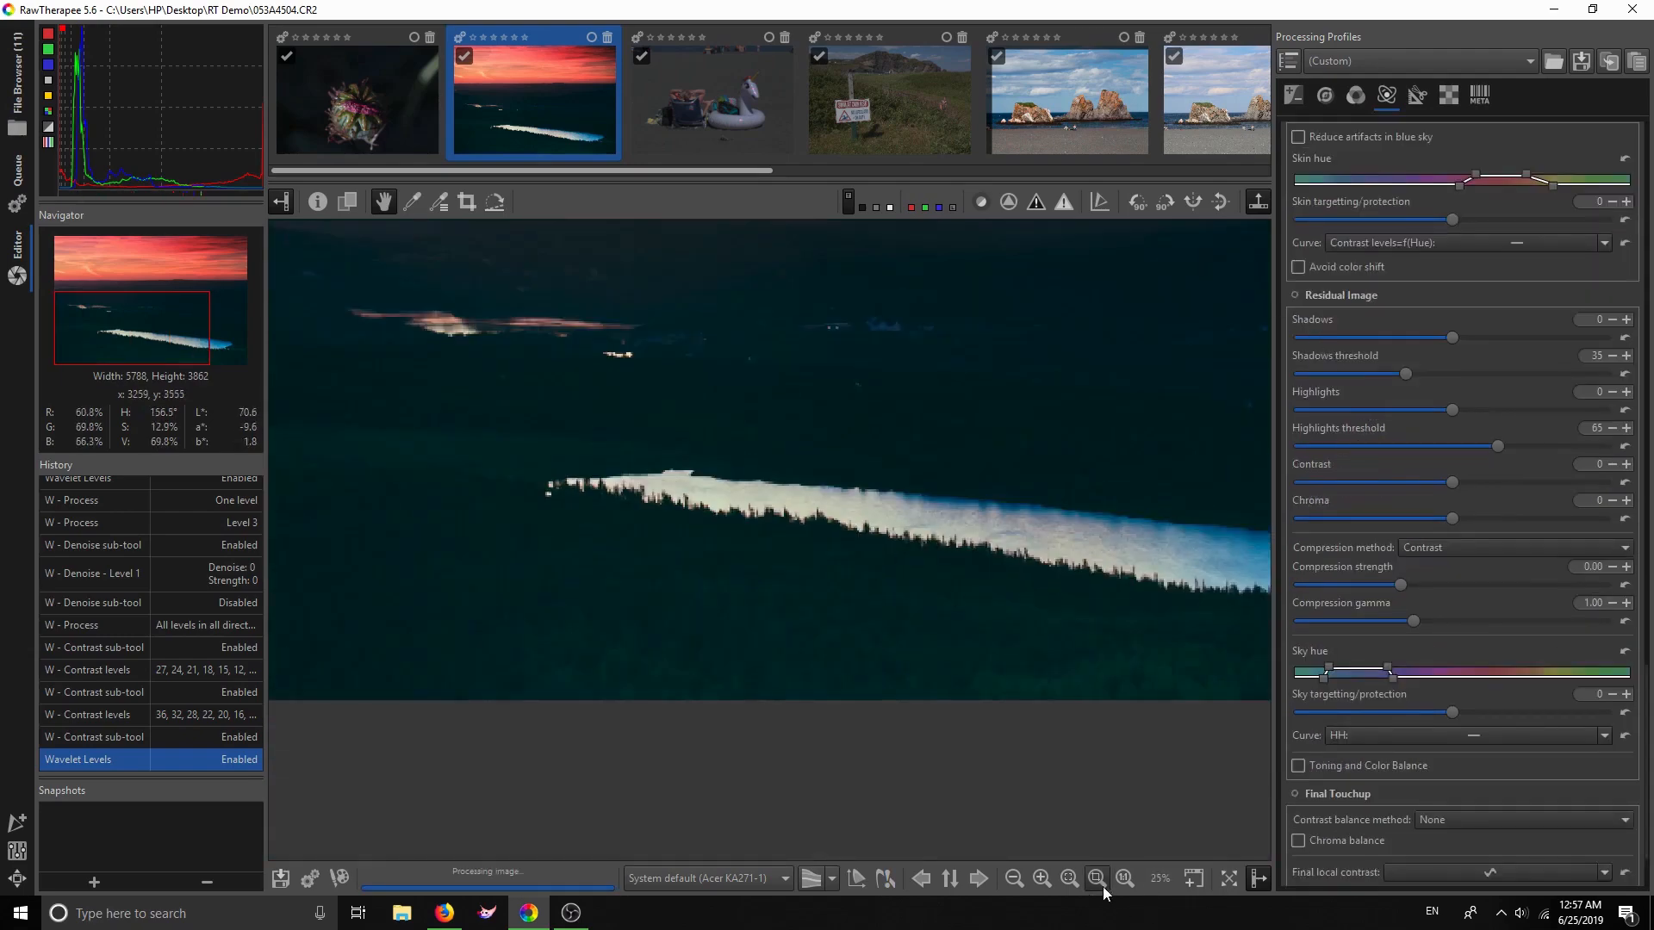
{"action": "left_click", "coordinate": [1097, 879]}
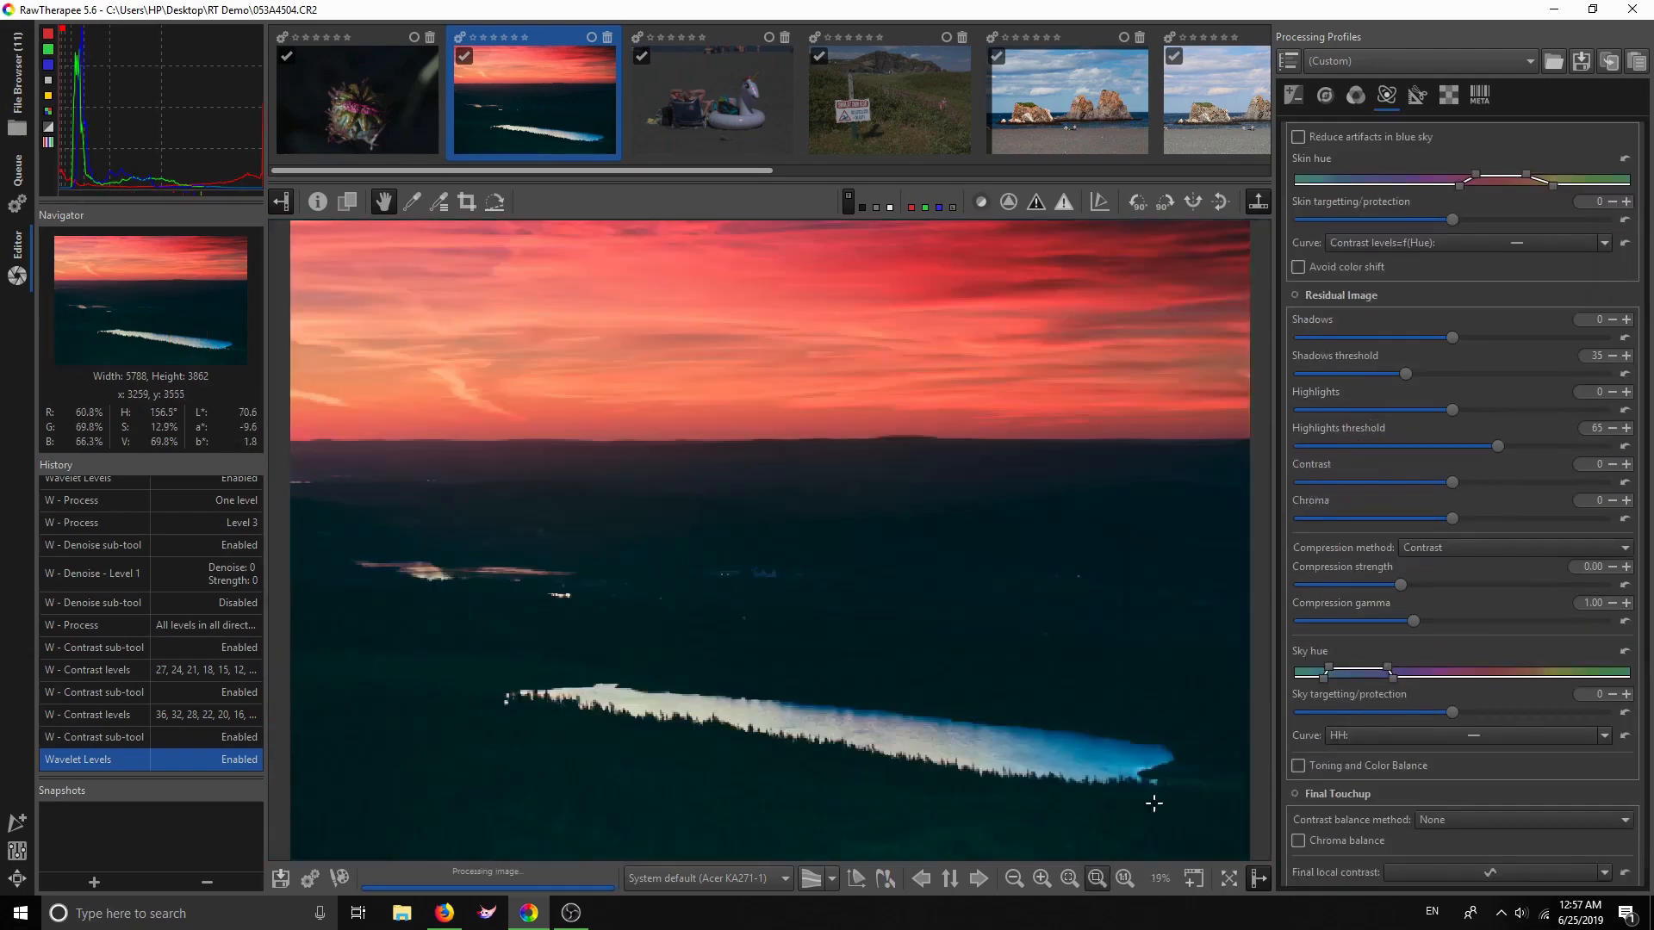
Enable the wavelet Residual Image and lower its contrast, then raise Exposure contrast to 7
{"action": "left_click", "coordinate": [1291, 294]}
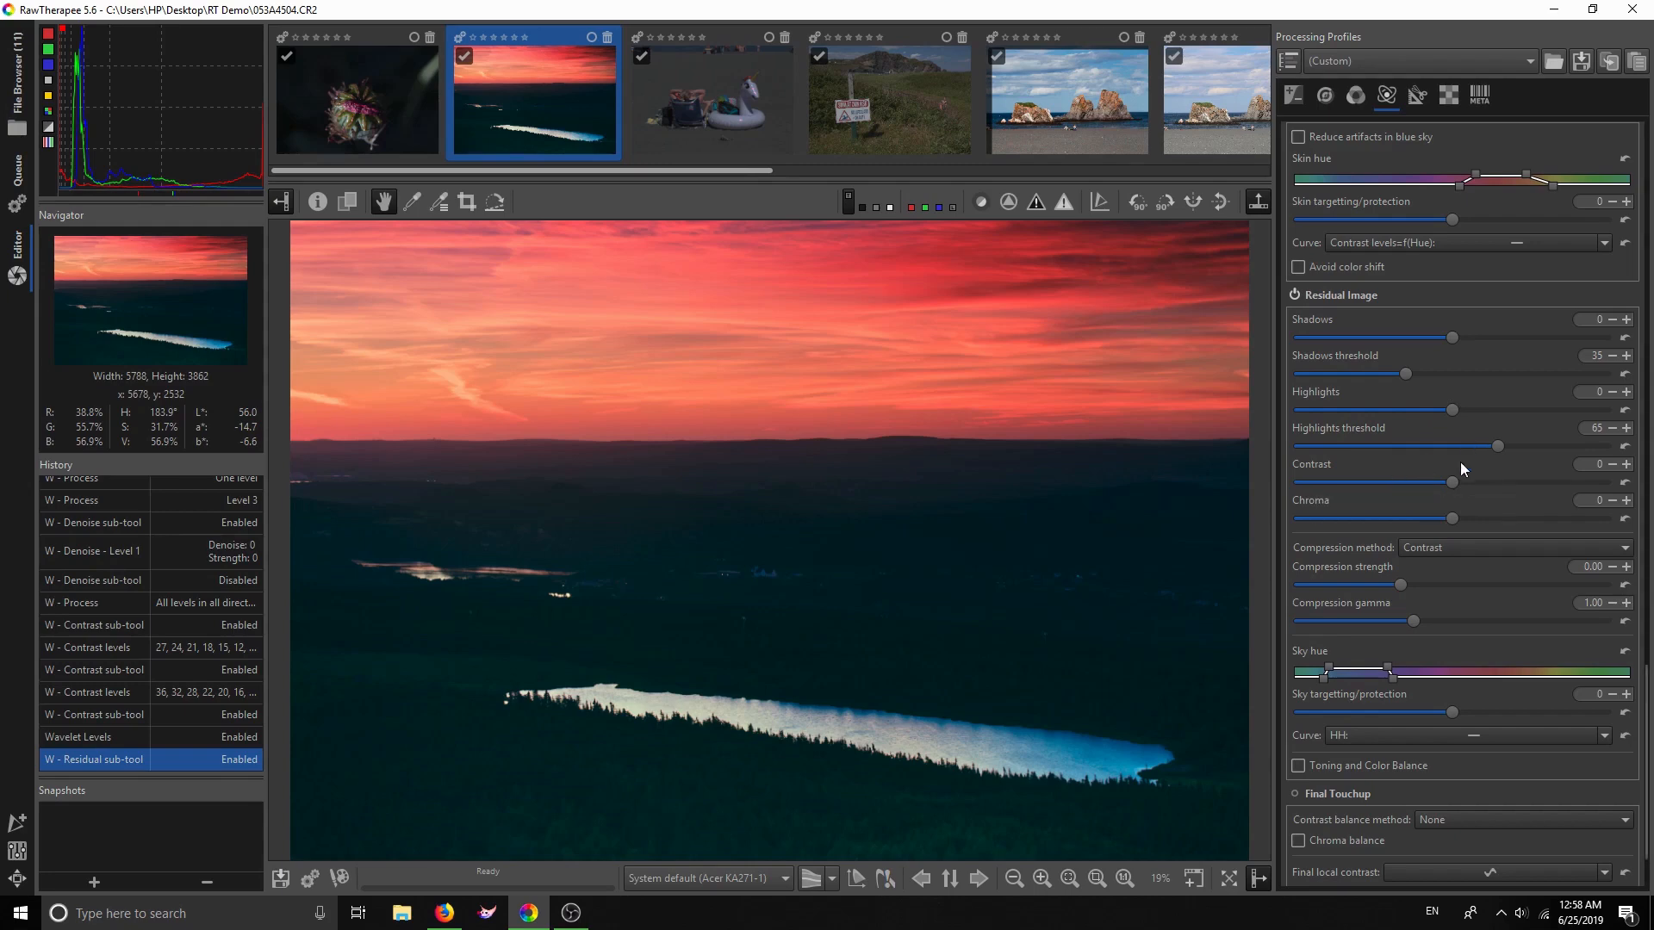
{"action": "left_click_drag", "start_coordinate": [1454, 481], "coordinate": [1409, 478]}
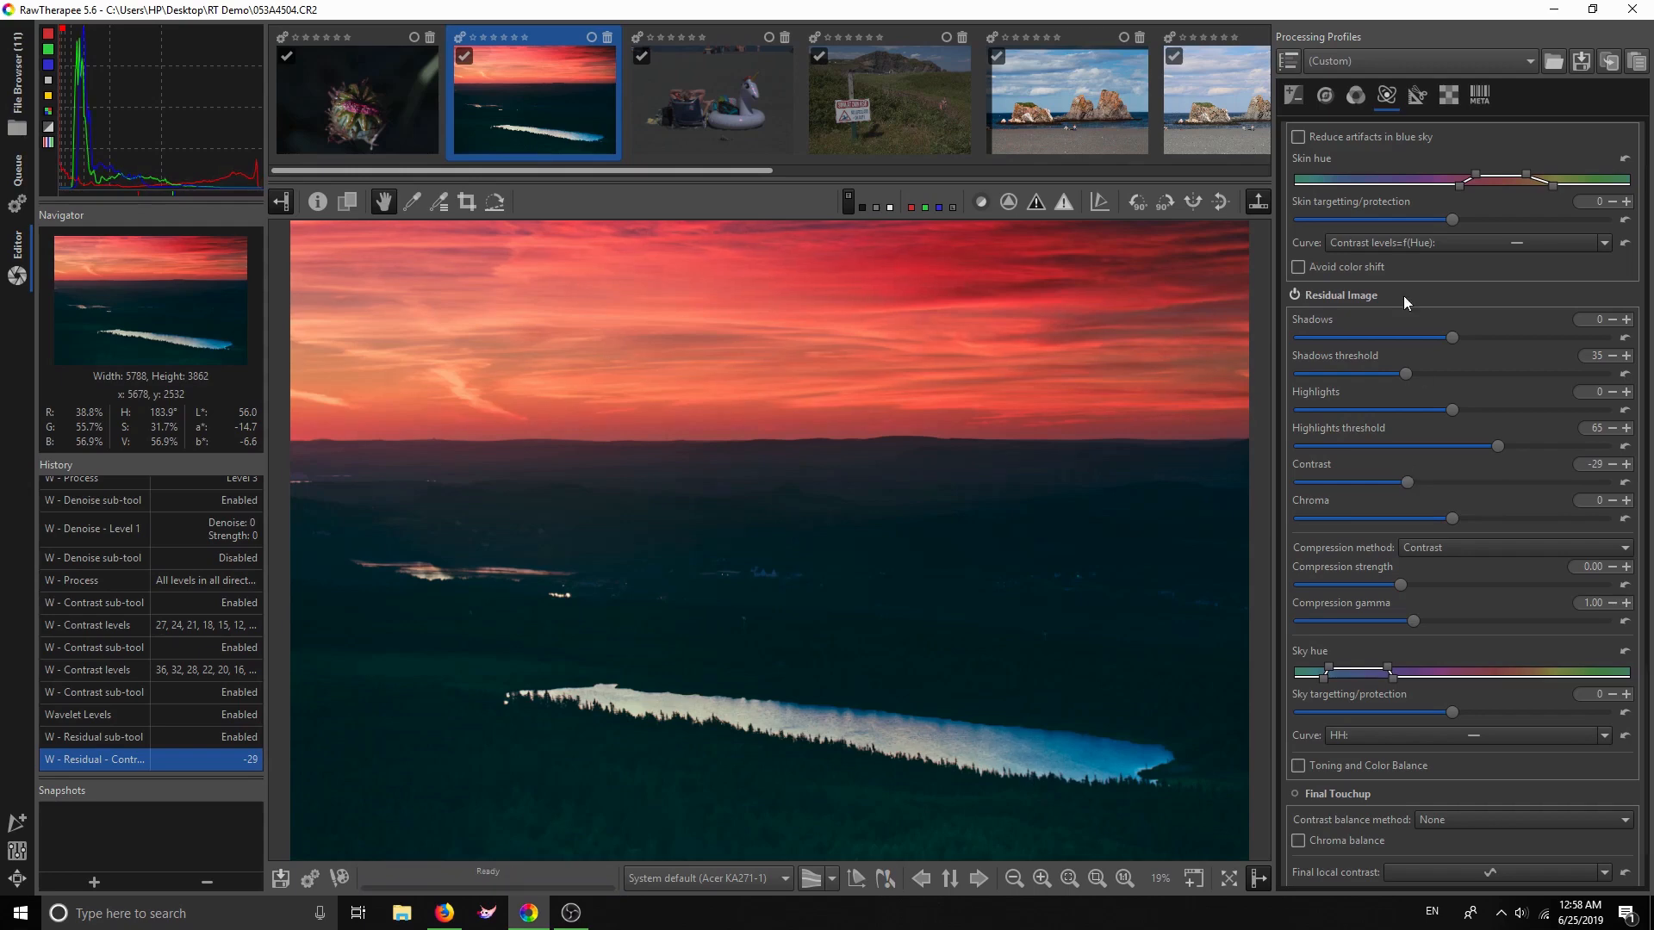
{"action": "left_click", "coordinate": [1292, 95]}
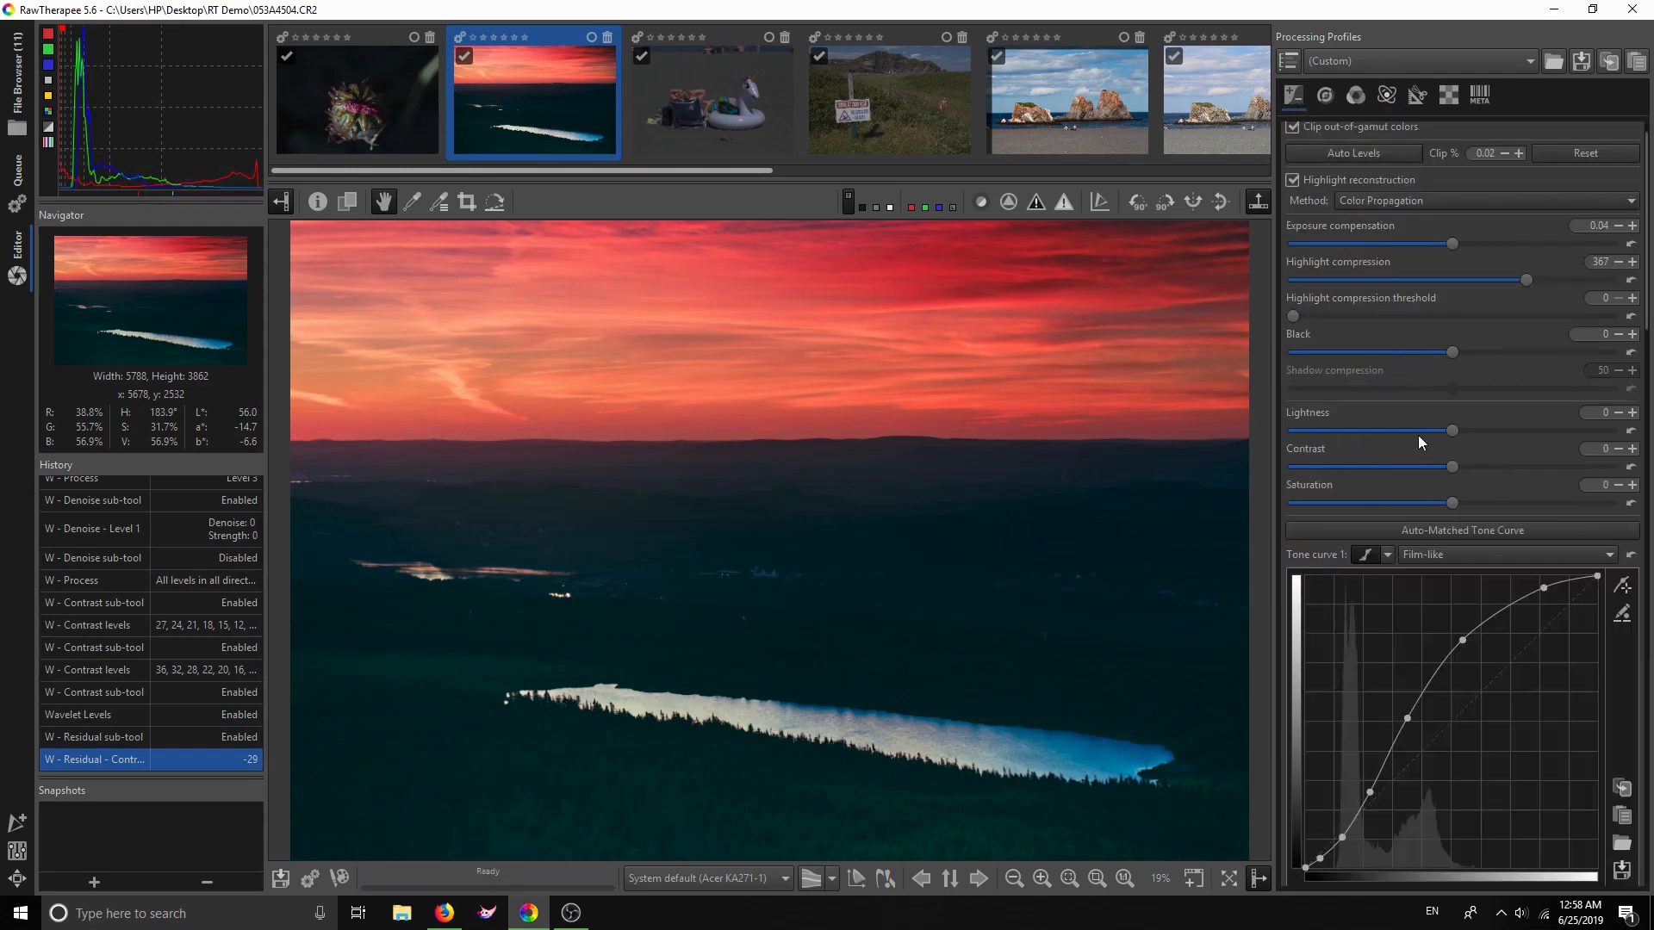
{"action": "left_click_drag", "start_coordinate": [1452, 468], "coordinate": [1458, 469]}
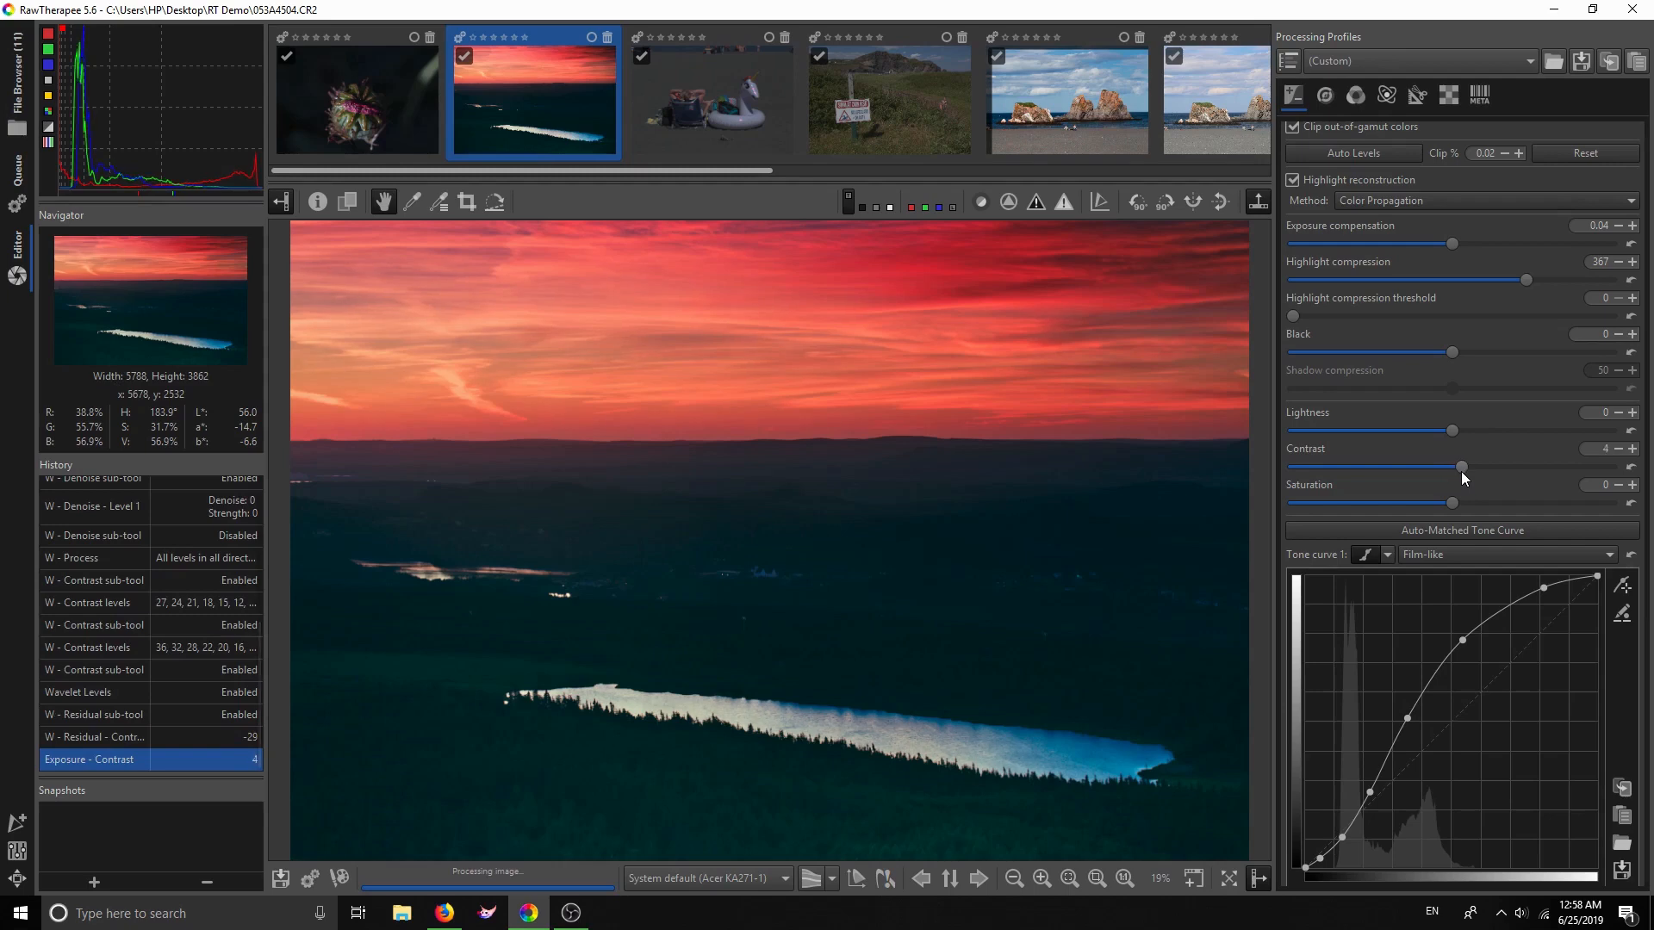
{"action": "left_click_drag", "start_coordinate": [1461, 472], "coordinate": [1467, 473]}
{"action": "left_click", "coordinate": [1386, 95]}
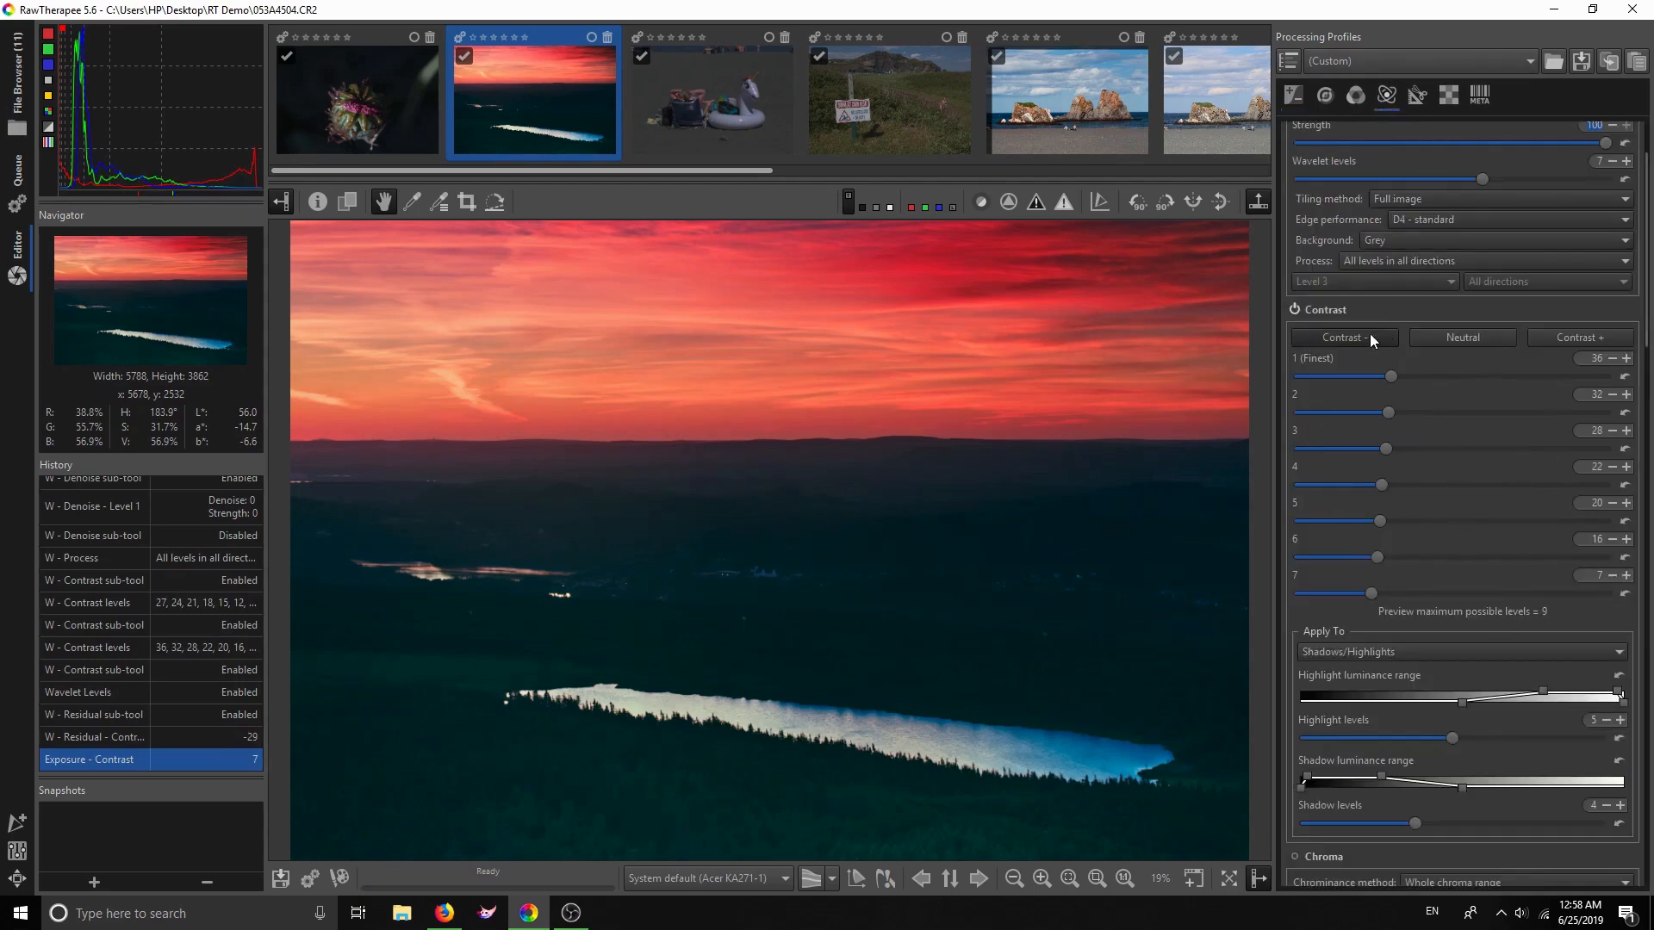
Enable the wavelet Final Touchup sub-tool
{"action": "scroll", "coordinate": [1454, 587], "scroll_direction": "down", "scroll_amount": 5}
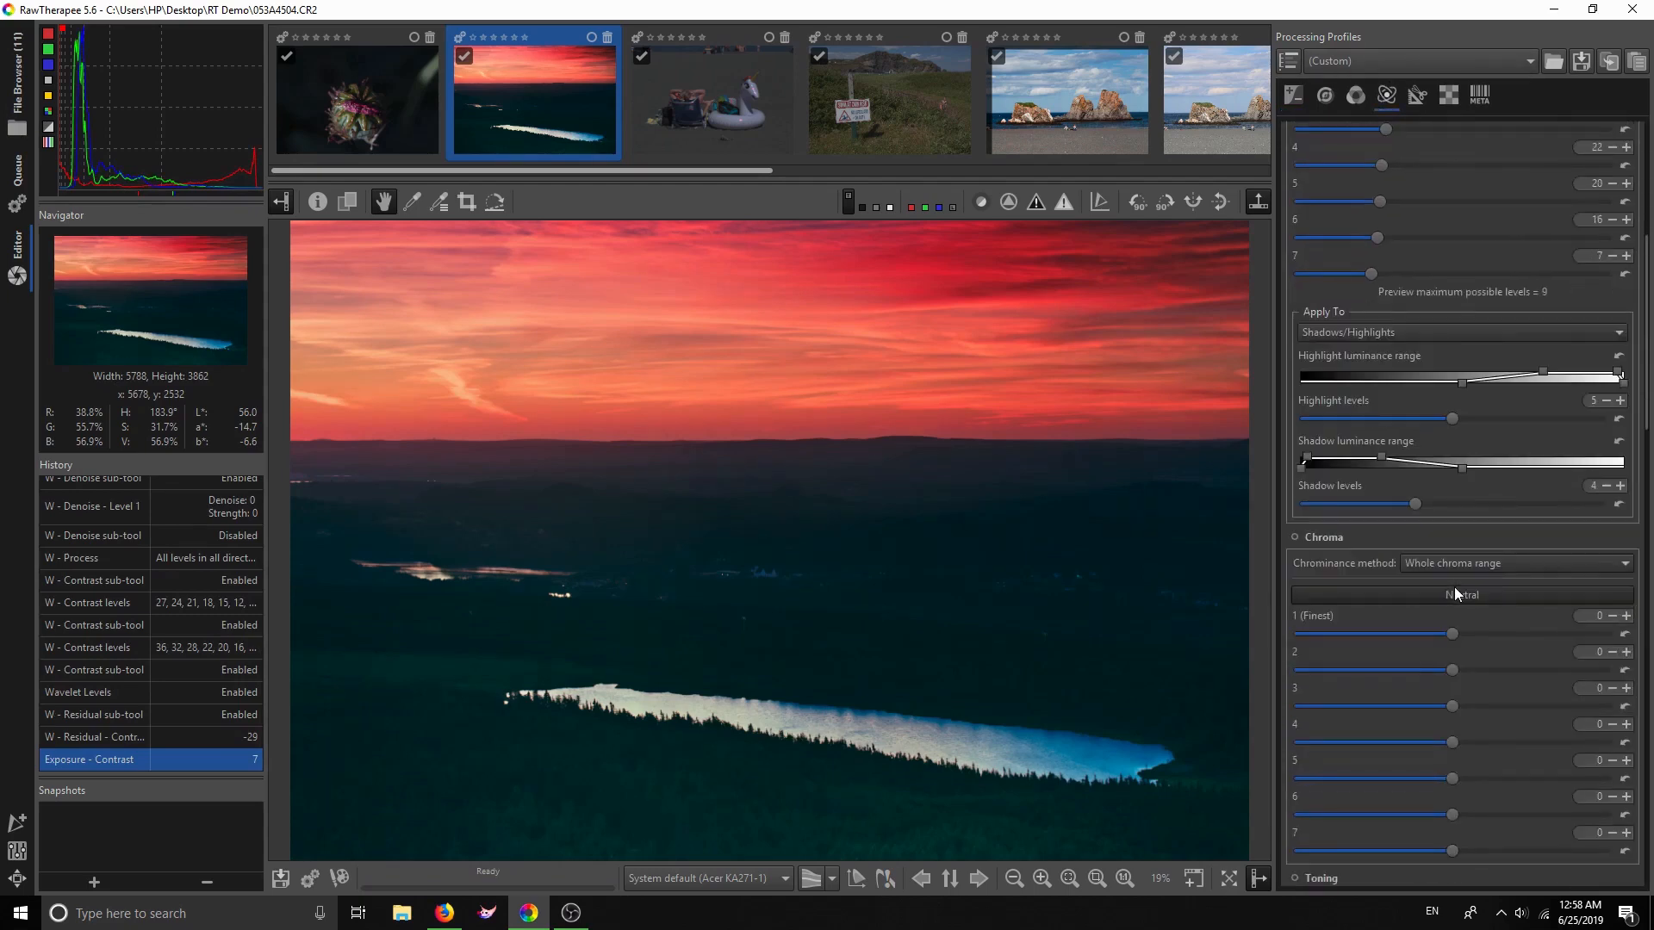
{"action": "scroll", "coordinate": [1395, 346], "scroll_direction": "up", "scroll_amount": 3}
{"action": "scroll", "coordinate": [1423, 468], "scroll_direction": "down", "scroll_amount": 18}
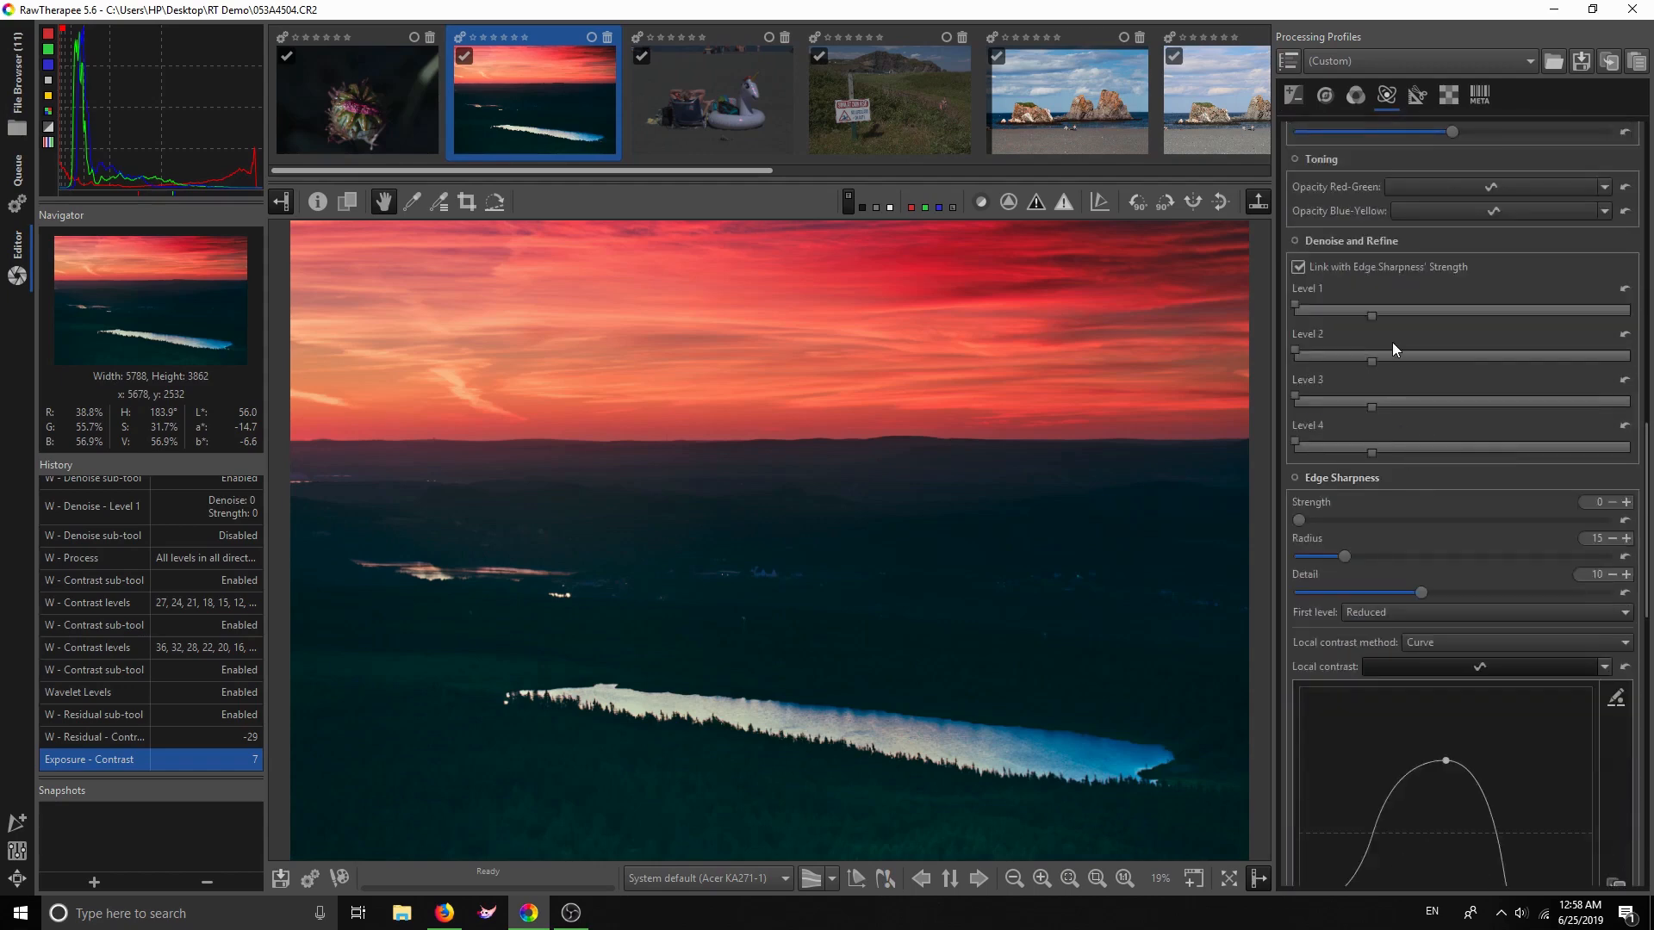
{"action": "scroll", "coordinate": [1410, 594], "scroll_direction": "down", "scroll_amount": 5}
{"action": "scroll", "coordinate": [1411, 594], "scroll_direction": "down", "scroll_amount": 13}
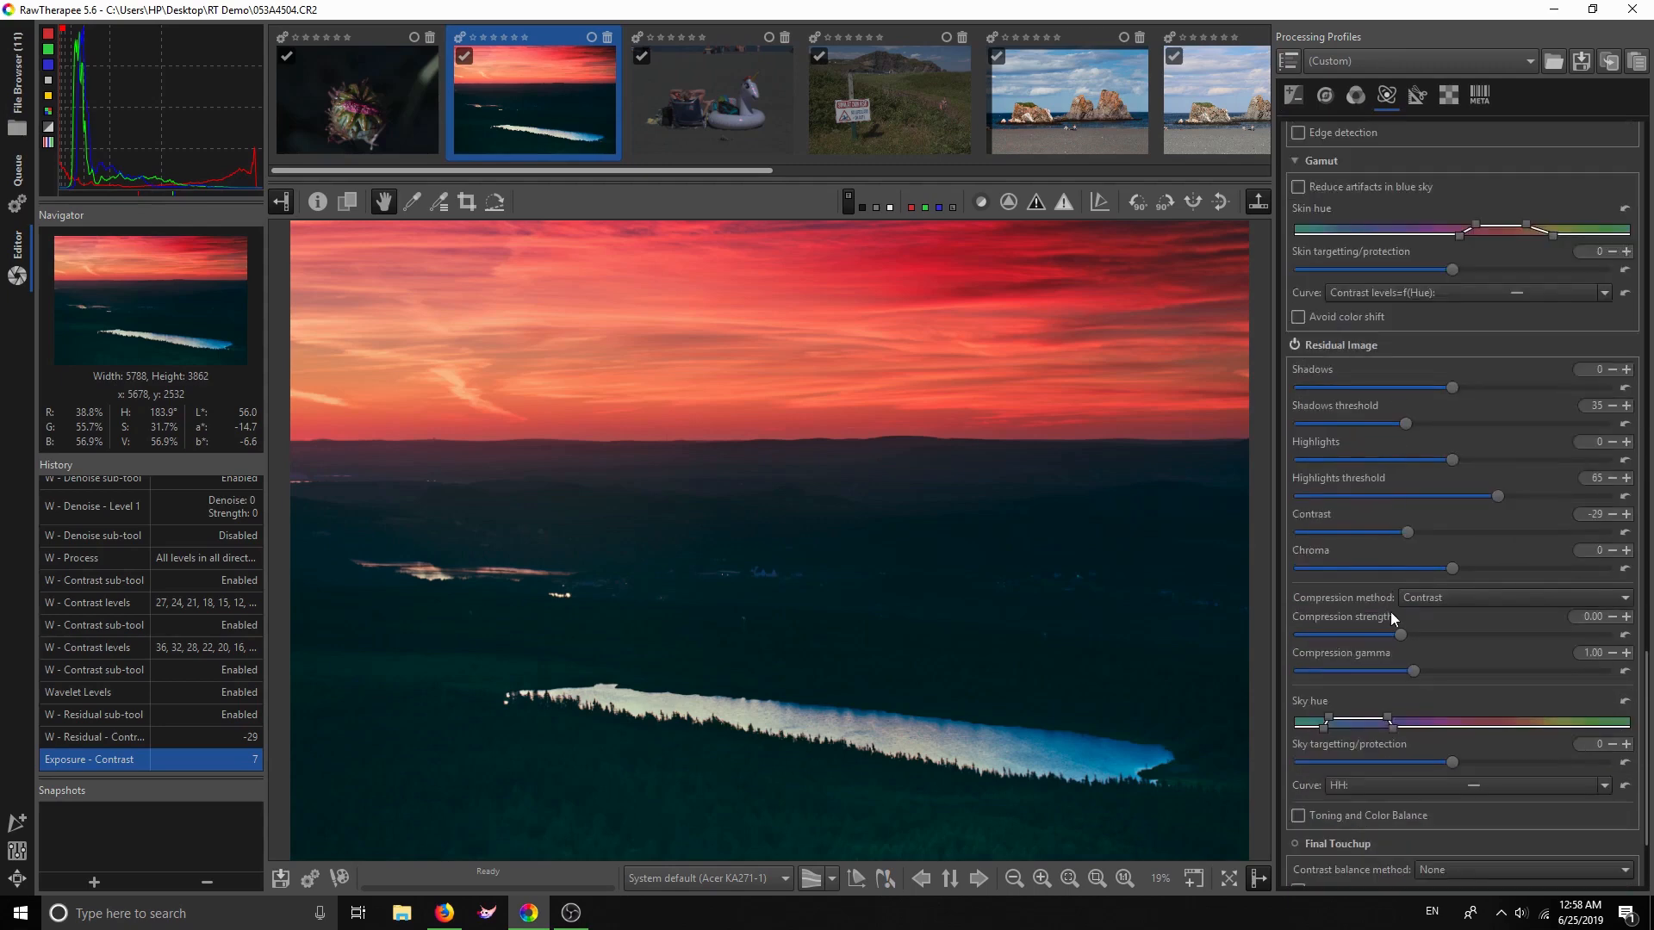
{"action": "scroll", "coordinate": [1394, 616], "scroll_direction": "down", "scroll_amount": 3}
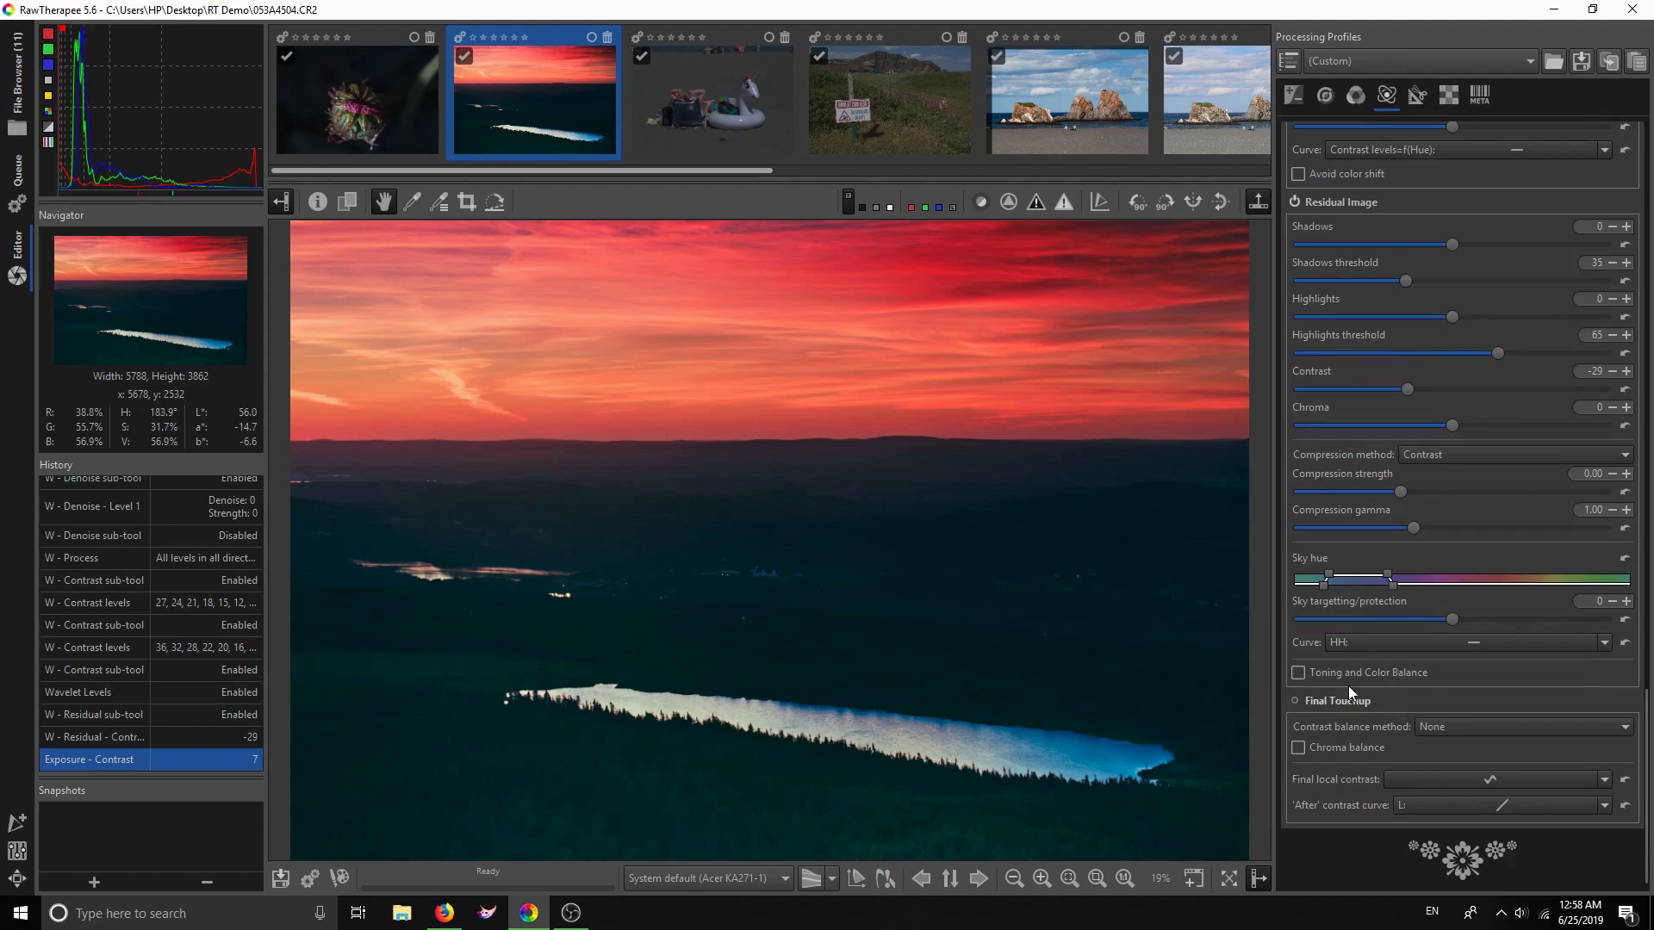
{"action": "left_click", "coordinate": [1293, 700]}
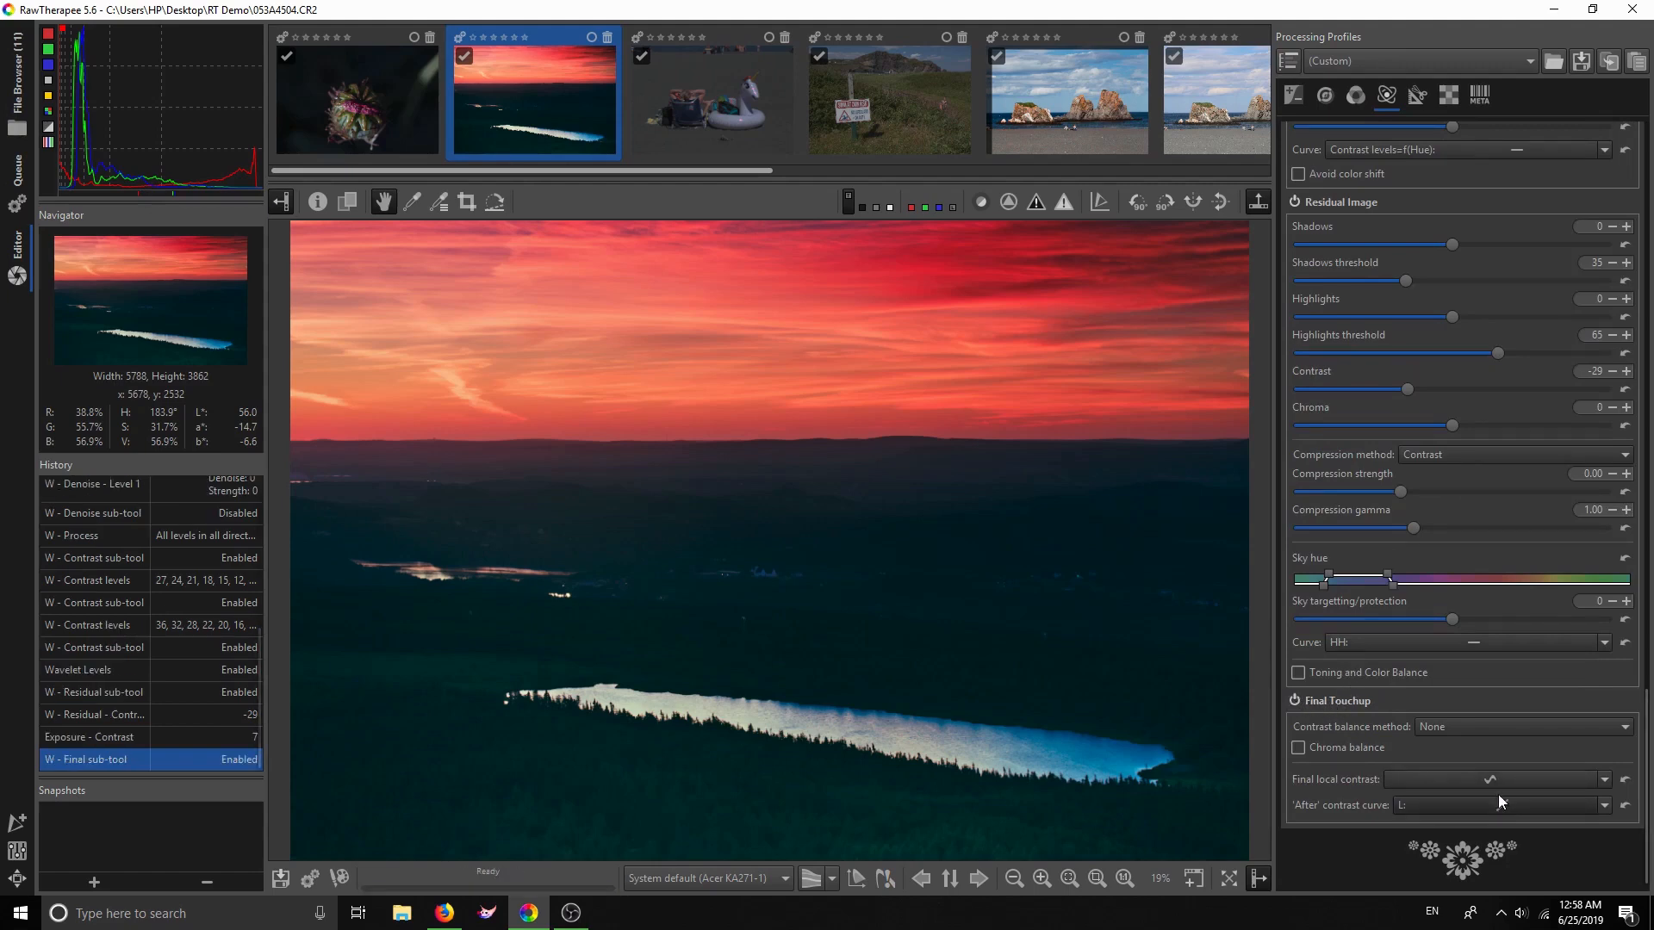
Switch final local contrast to an Equalizer curve, lift its endpoint, and fit the photo to the preview
{"action": "left_click", "coordinate": [1604, 780]}
{"action": "left_click", "coordinate": [1560, 809]}
{"action": "left_click_drag", "start_coordinate": [1592, 633], "coordinate": [1591, 633]}
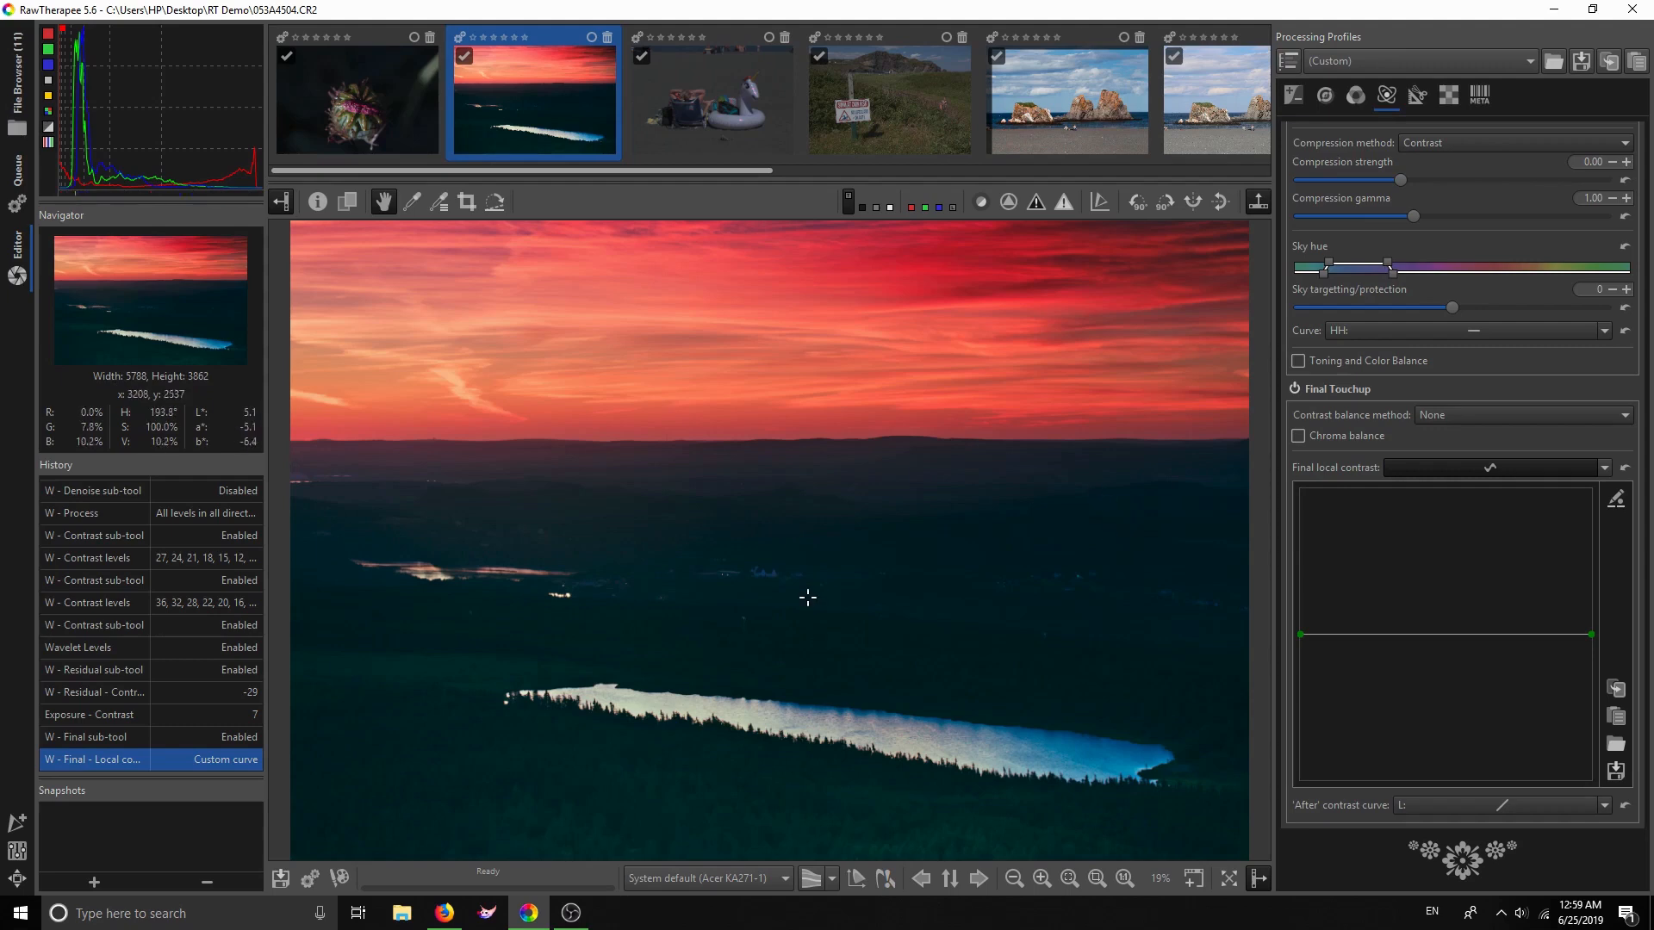
{"action": "scroll", "coordinate": [760, 549], "scroll_direction": "down", "scroll_amount": 1}
{"action": "scroll", "coordinate": [761, 553], "scroll_direction": "up", "scroll_amount": 1}
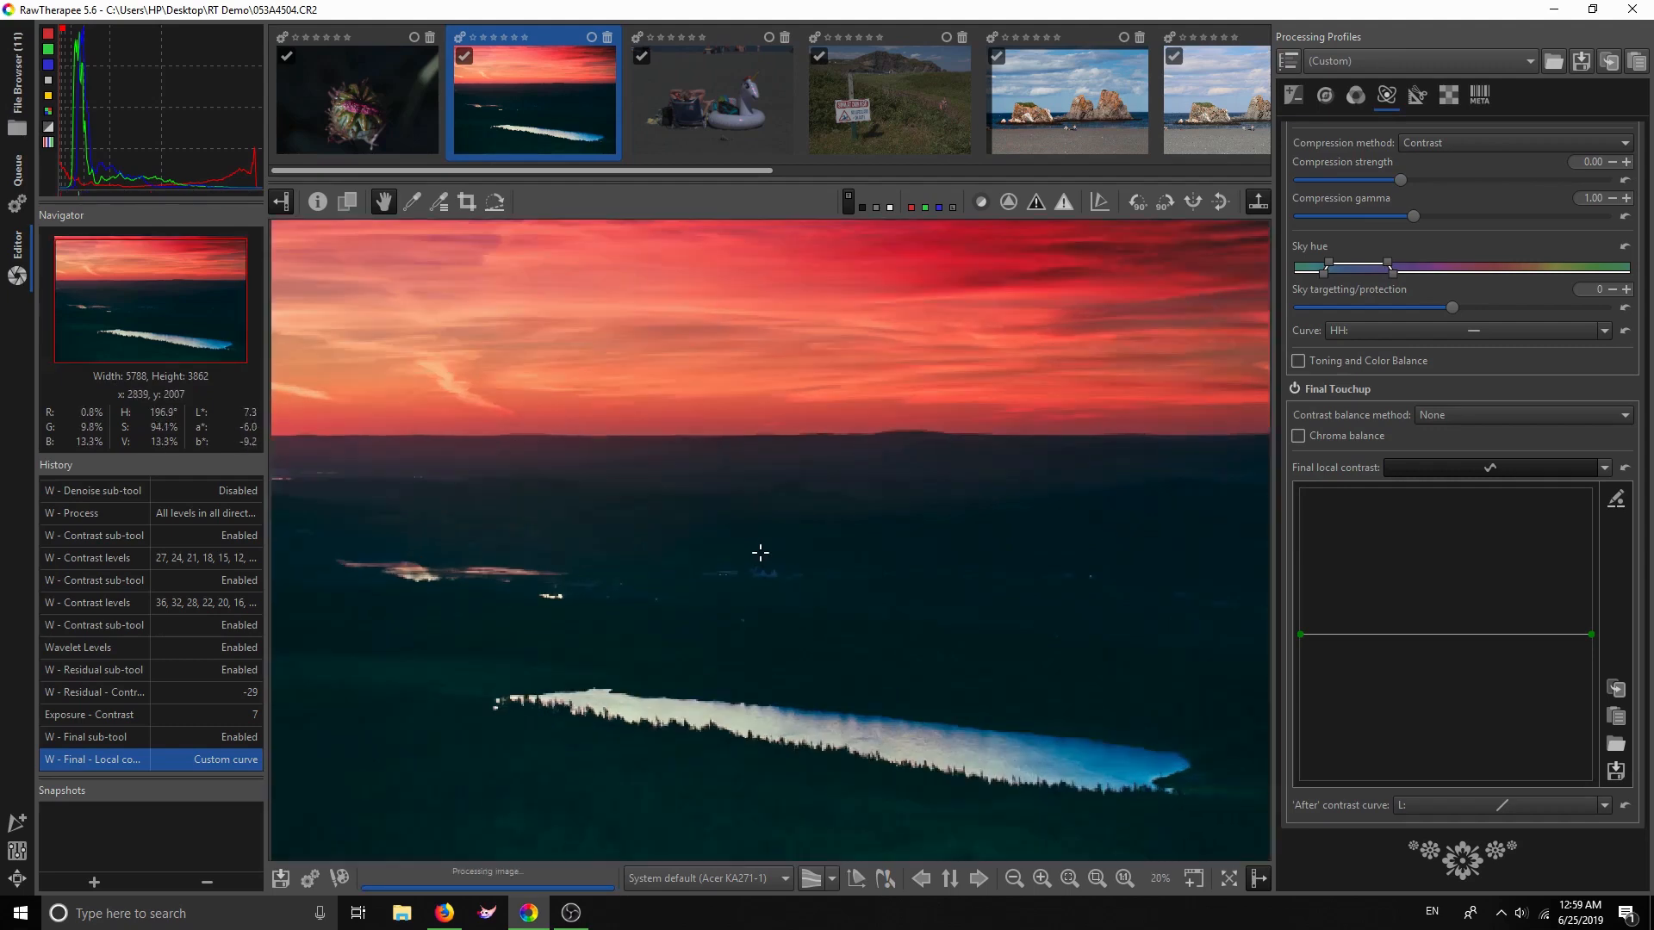
{"action": "left_click", "coordinate": [1094, 885]}
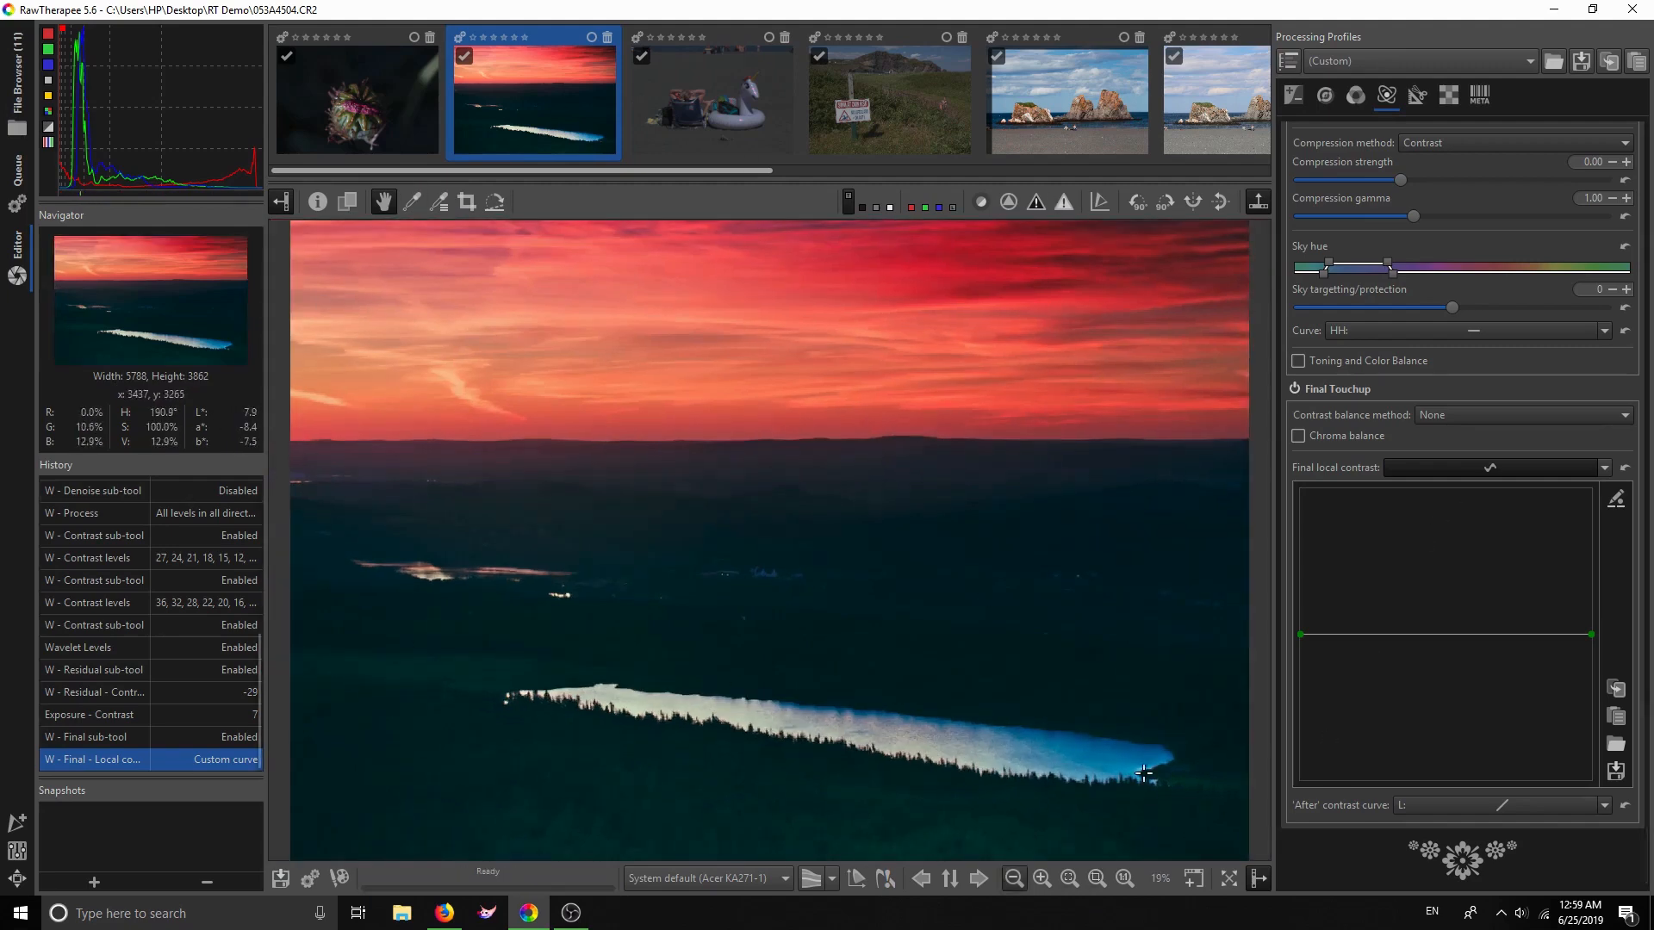
Enable Crop and drag the frame to 5667 × 3781 at Left 121, Top 2
{"action": "left_click", "coordinate": [1415, 98]}
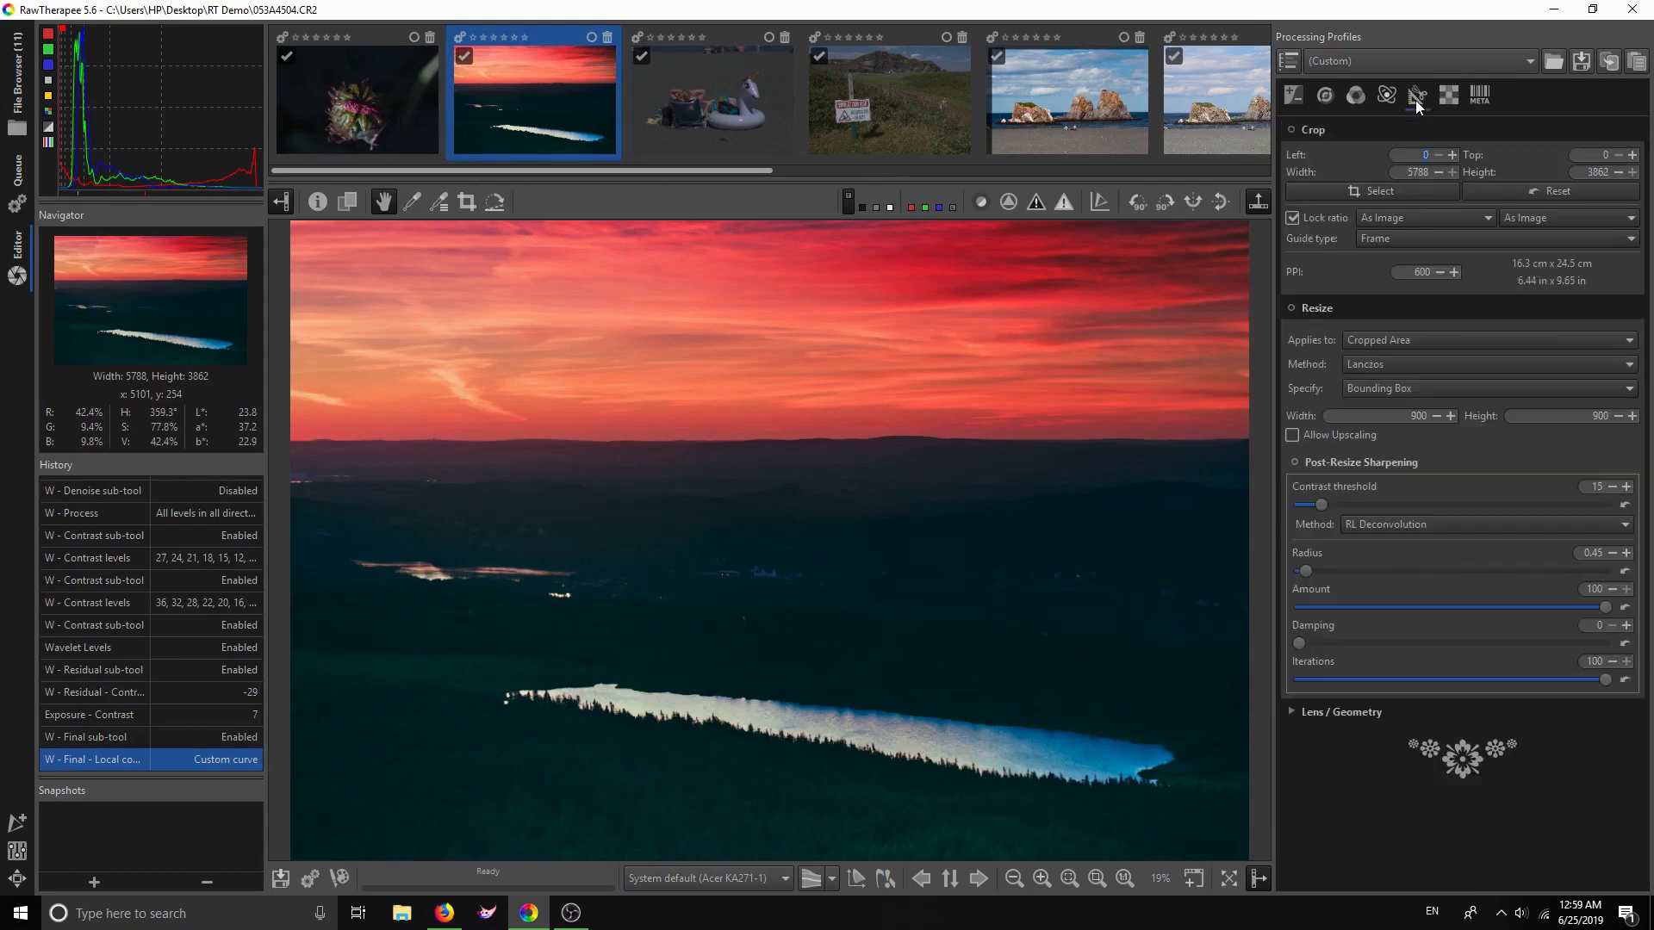
{"action": "left_click", "coordinate": [1290, 129]}
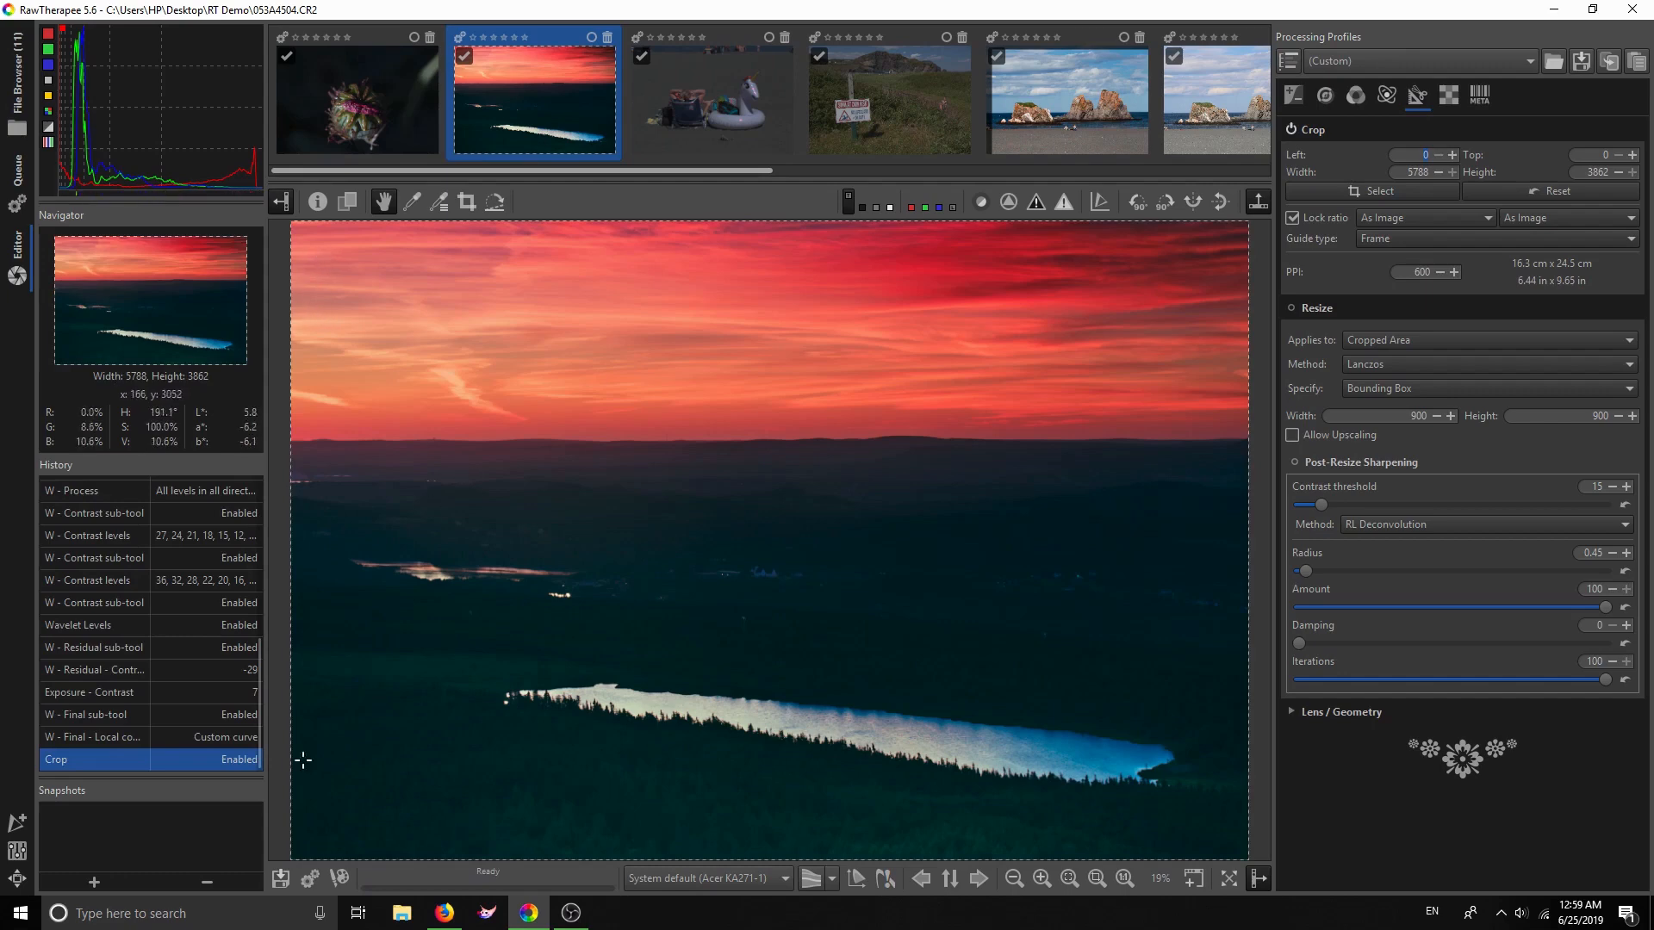
{"action": "left_click_drag", "start_coordinate": [298, 852], "coordinate": [303, 849]}
{"action": "left_click_drag", "start_coordinate": [942, 218], "coordinate": [943, 222]}
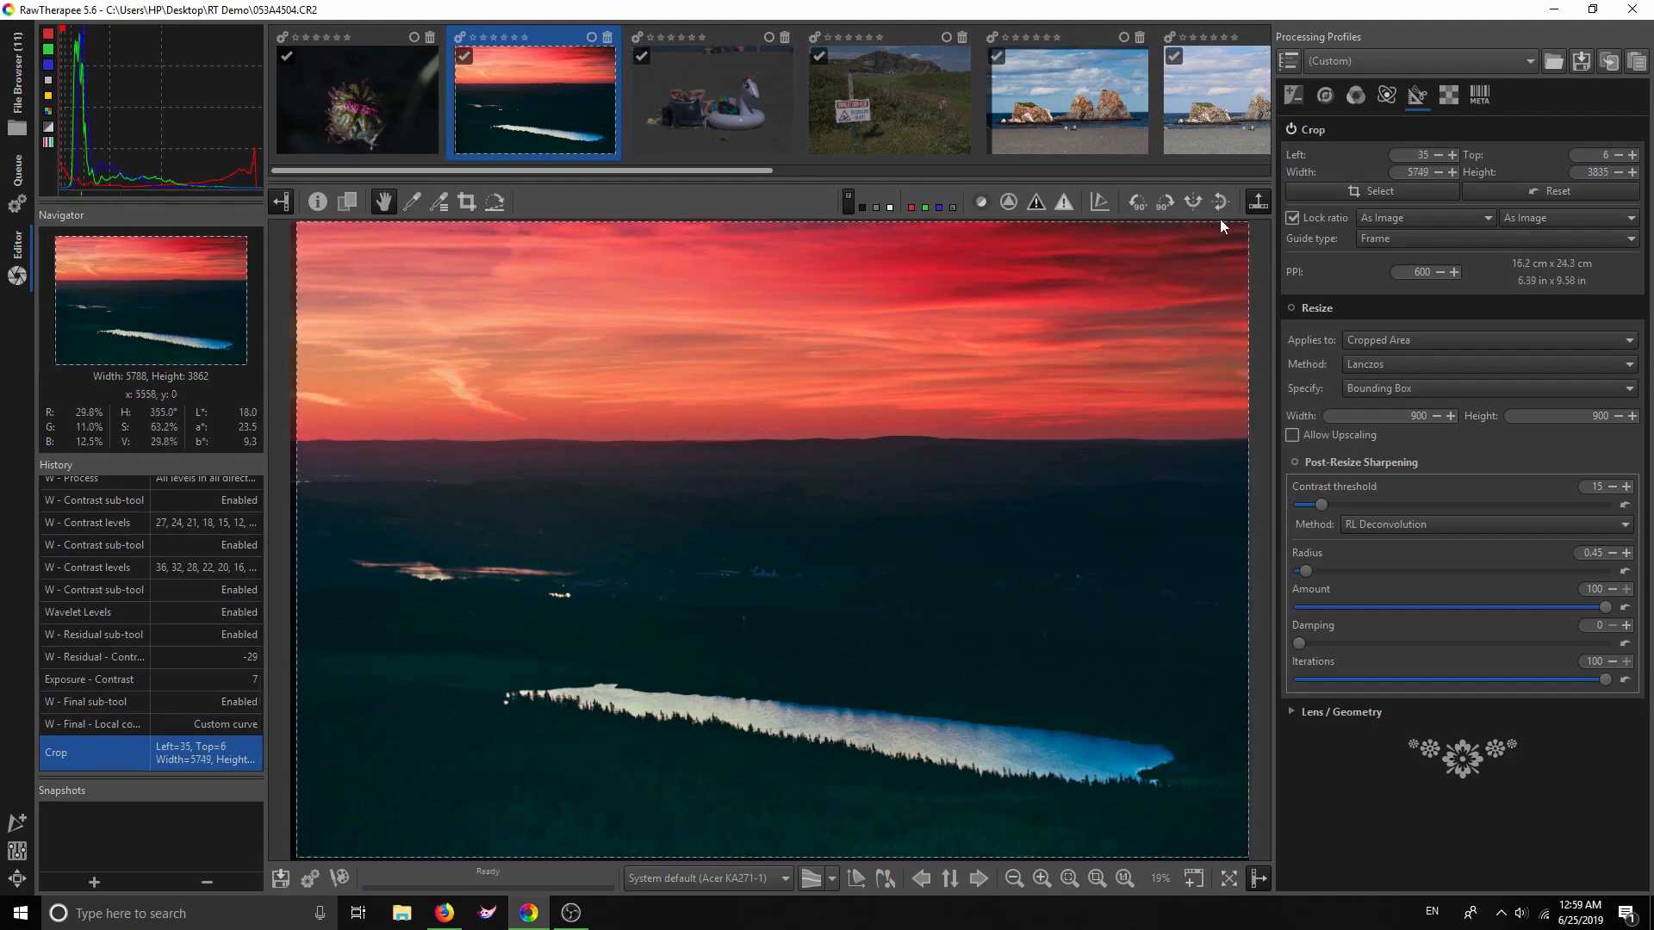
{"action": "left_click_drag", "start_coordinate": [1248, 220], "coordinate": [1253, 216]}
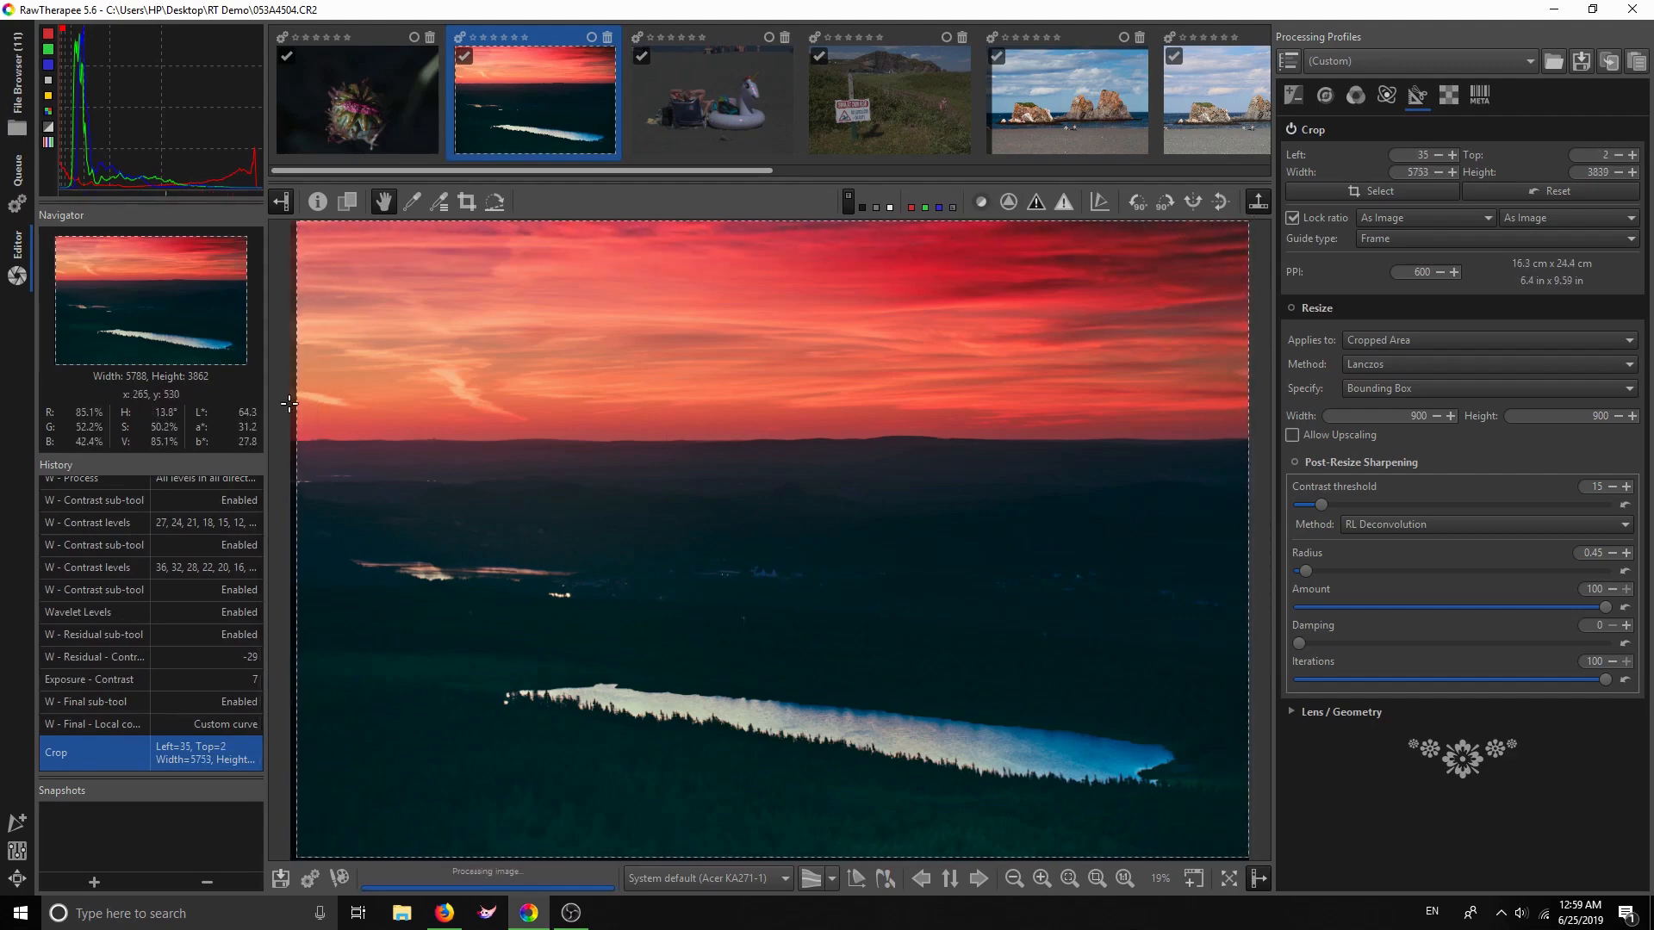
{"action": "left_click_drag", "start_coordinate": [296, 858], "coordinate": [311, 845]}
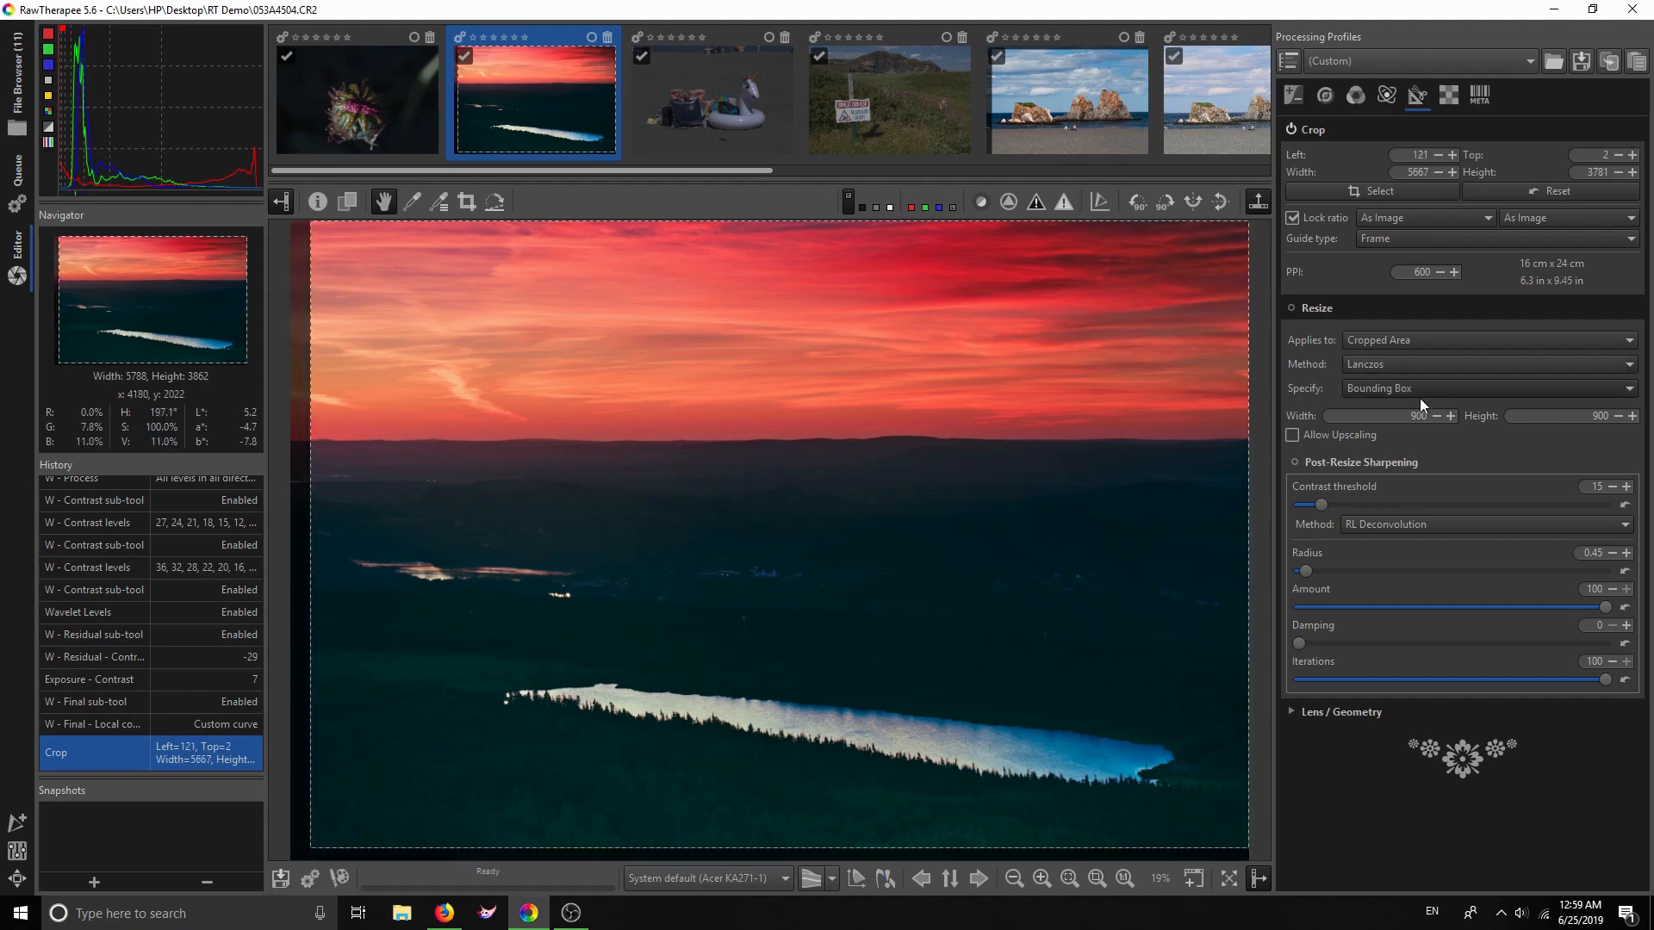
{"action": "left_click", "coordinate": [1316, 129]}
{"action": "left_click", "coordinate": [1316, 129]}
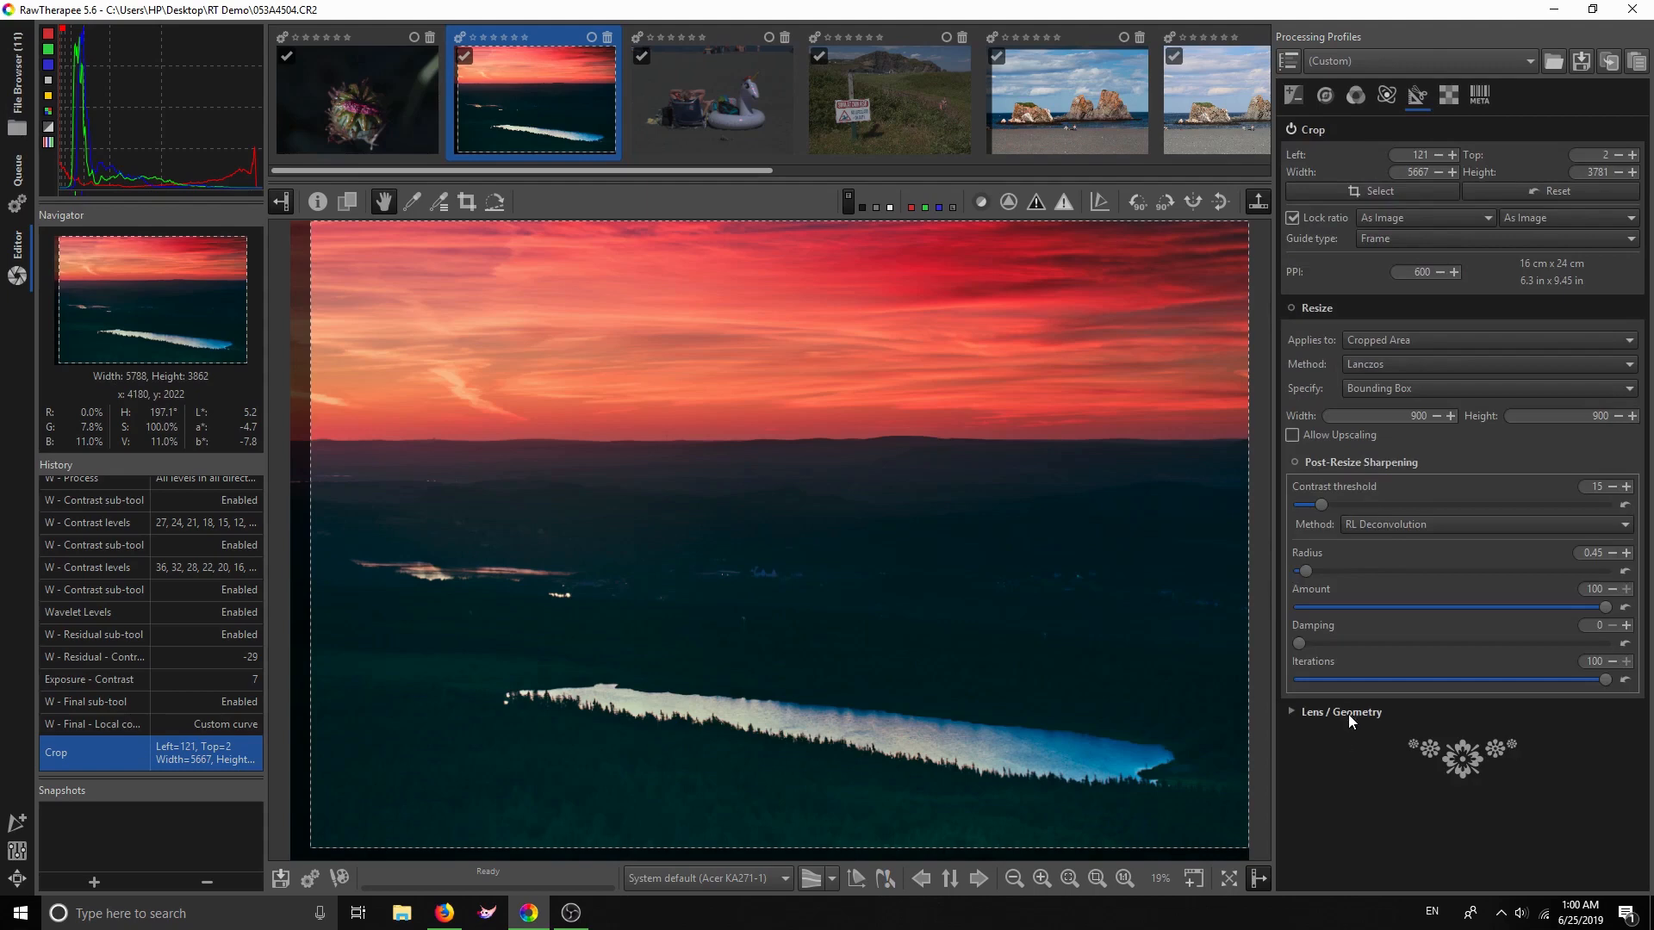
Straighten by a line along the horizon (0.73°), then reset rotation to 0.00°
{"action": "left_click", "coordinate": [1292, 711]}
{"action": "scroll", "coordinate": [1367, 747], "scroll_direction": "down", "scroll_amount": 1}
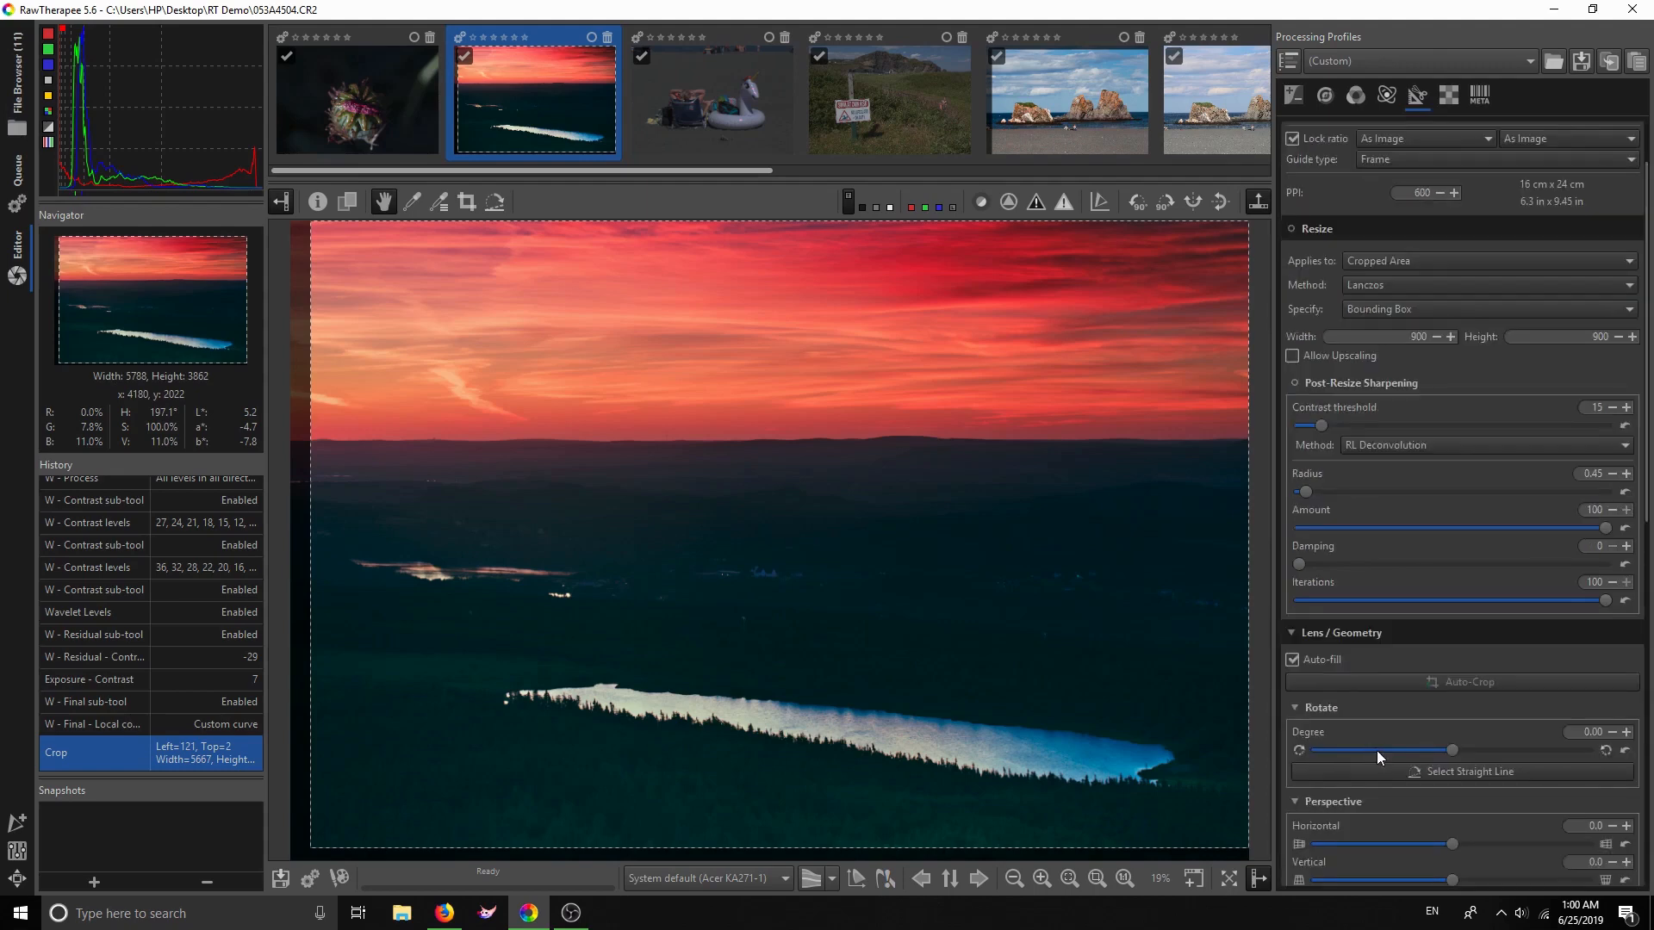
{"action": "scroll", "coordinate": [1376, 751], "scroll_direction": "down", "scroll_amount": 1}
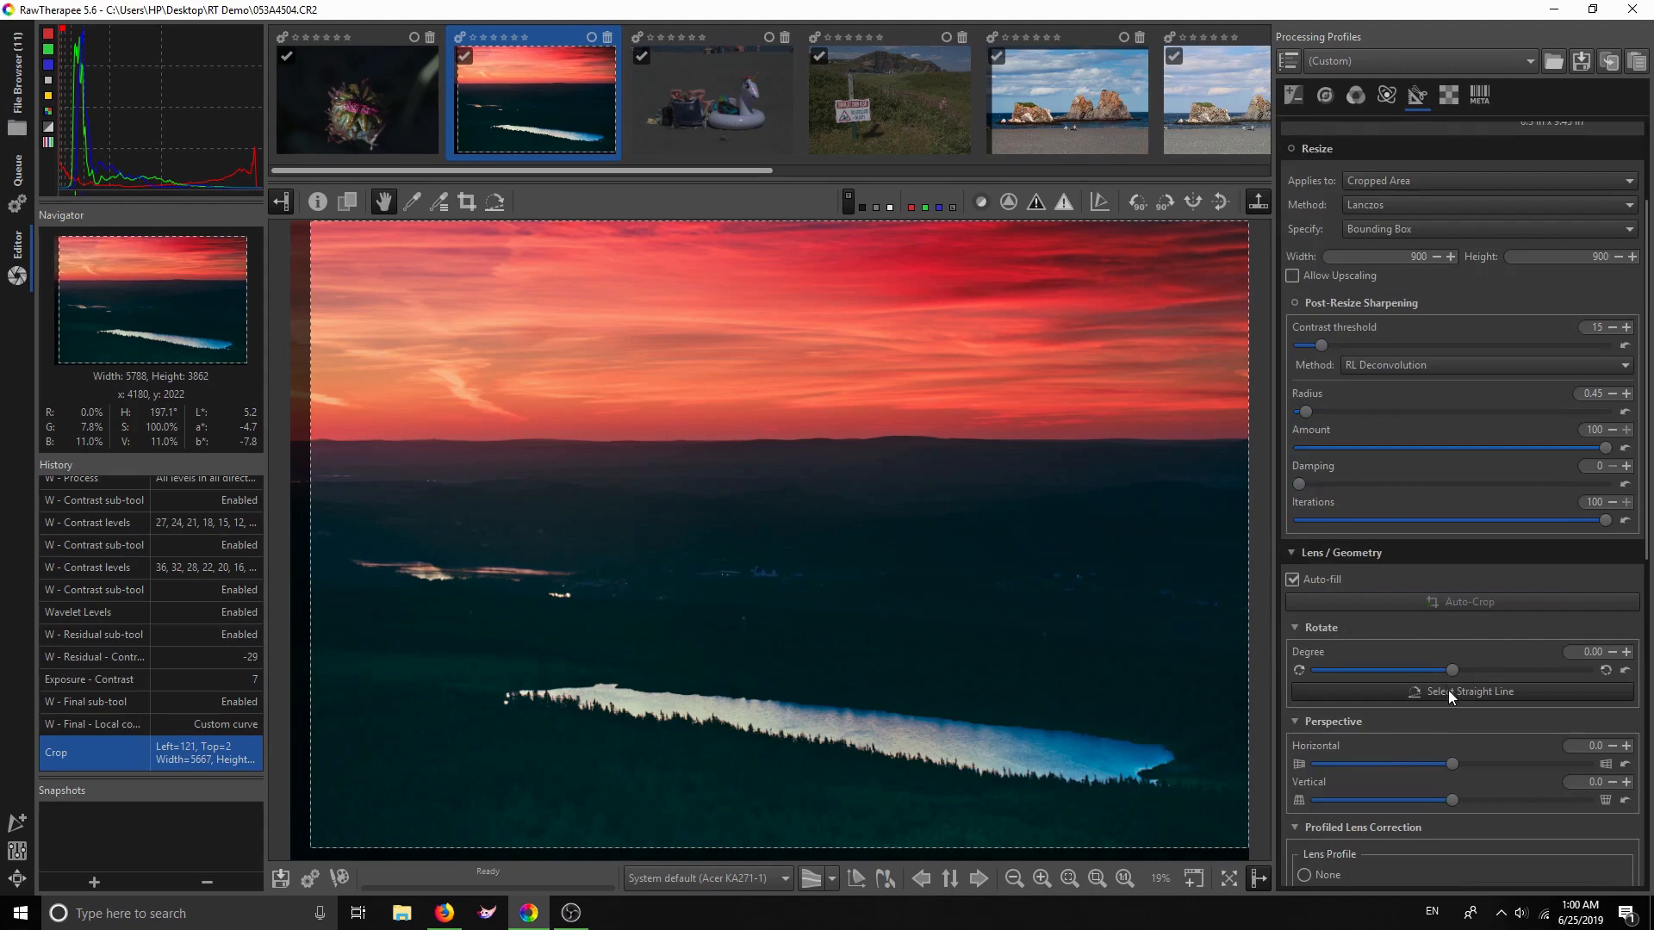
{"action": "left_click", "coordinate": [1448, 690]}
{"action": "left_click_drag", "start_coordinate": [409, 472], "coordinate": [1144, 479]}
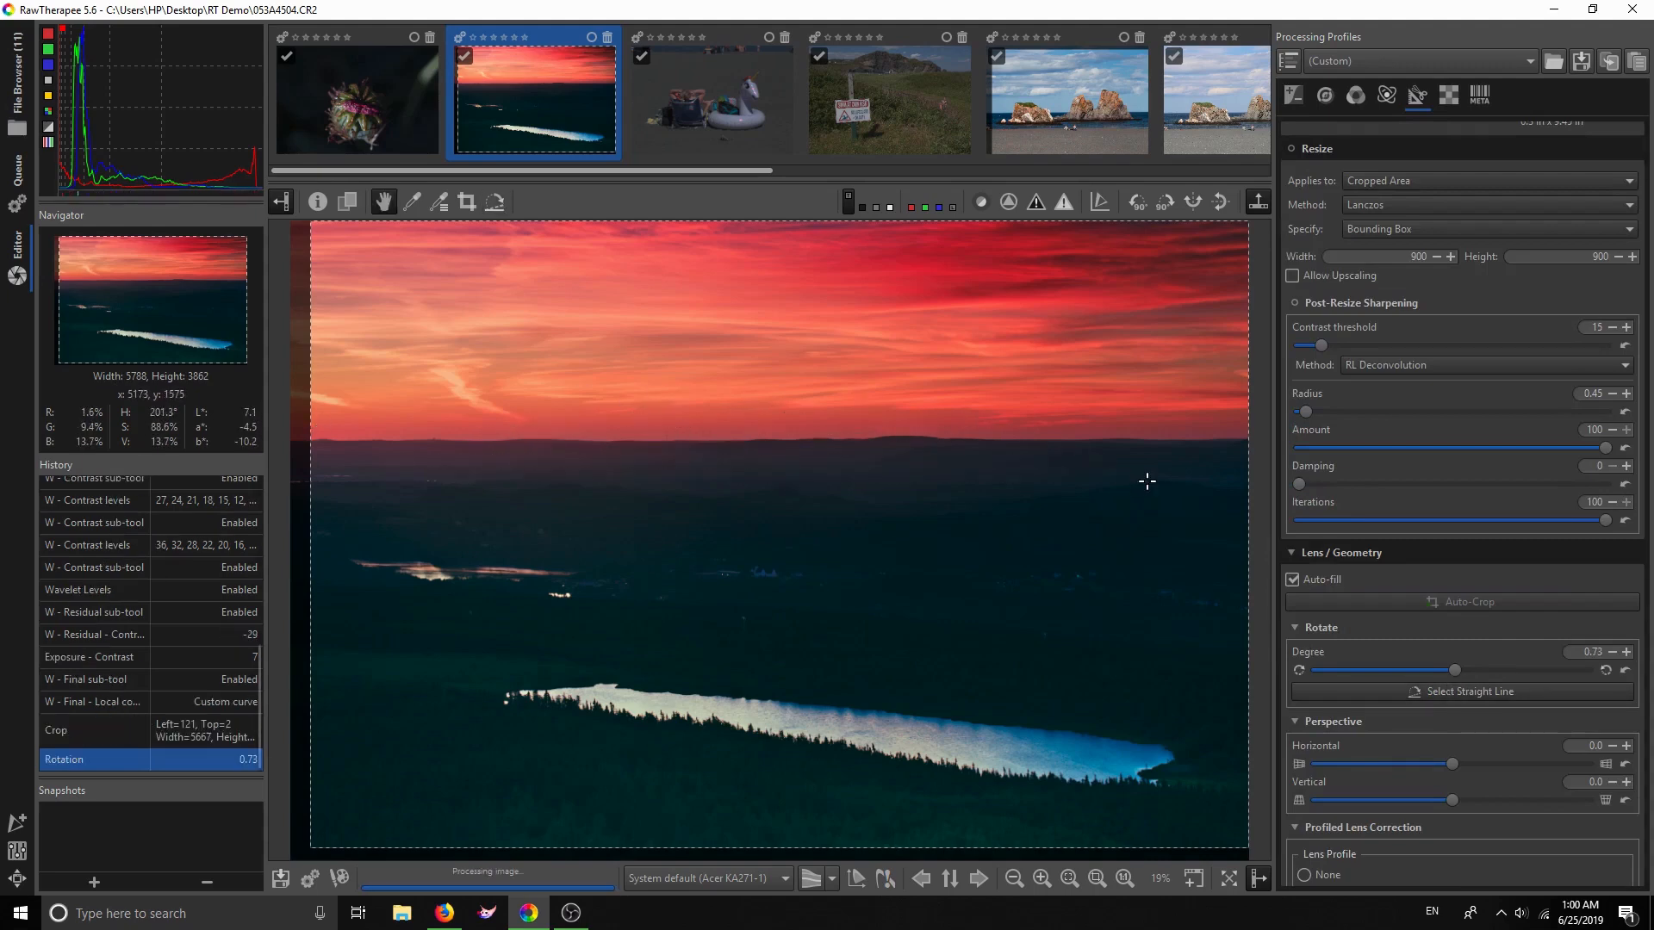
{"action": "left_click", "coordinate": [1625, 670]}
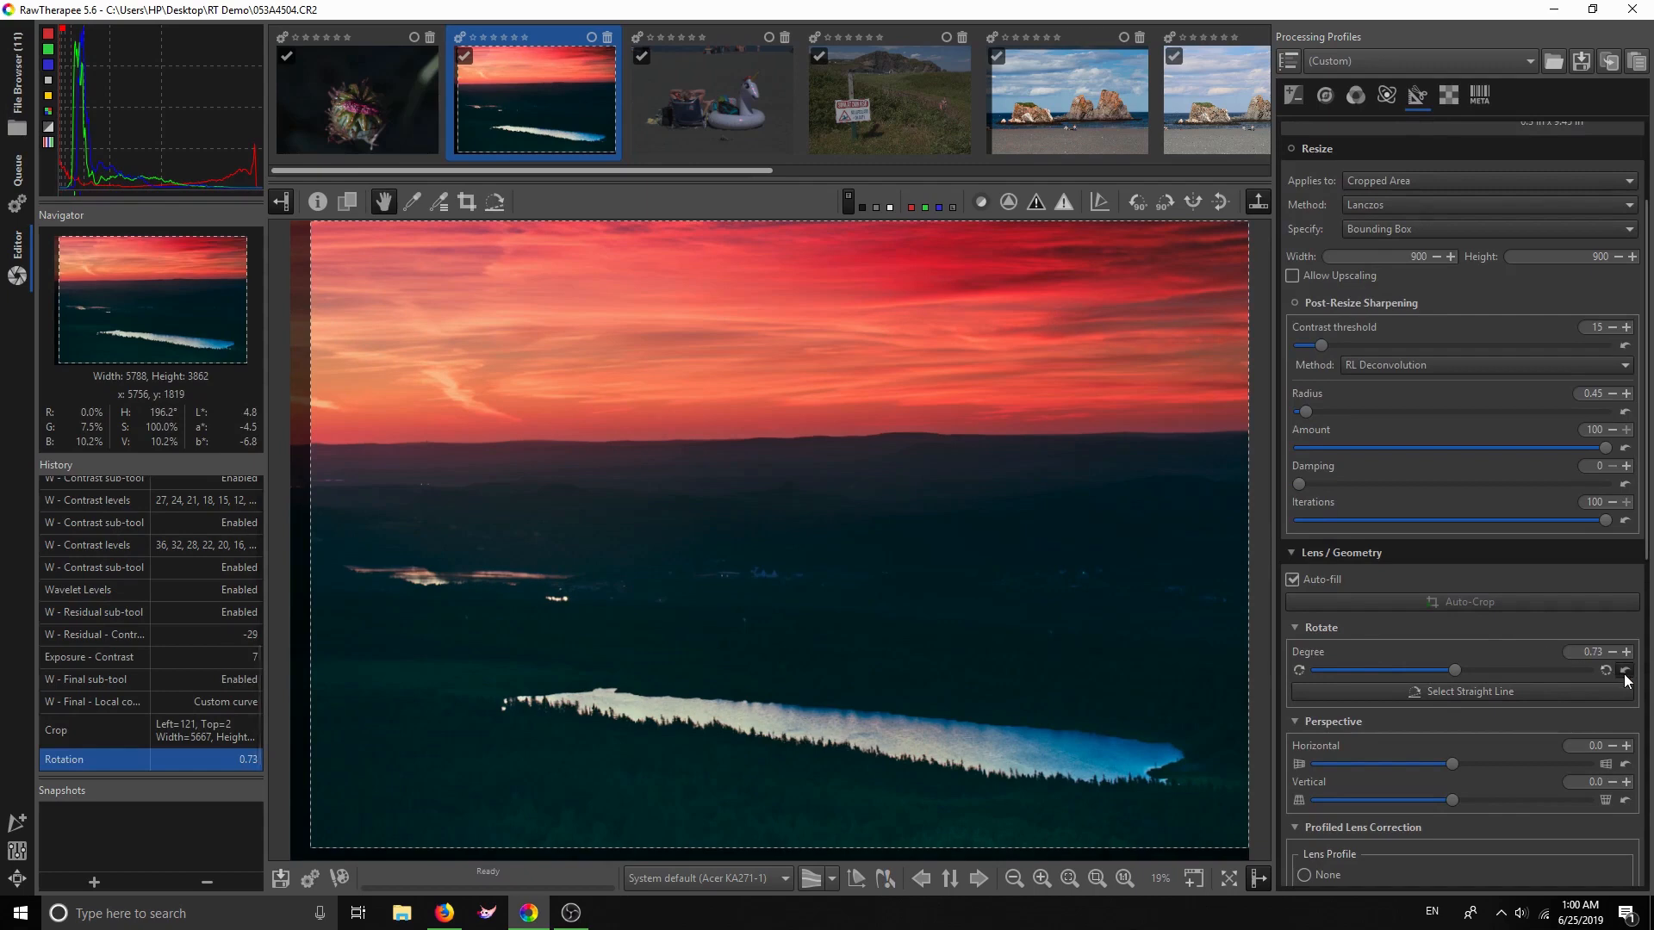
{"action": "scroll", "coordinate": [1358, 596], "scroll_direction": "up", "scroll_amount": 3}
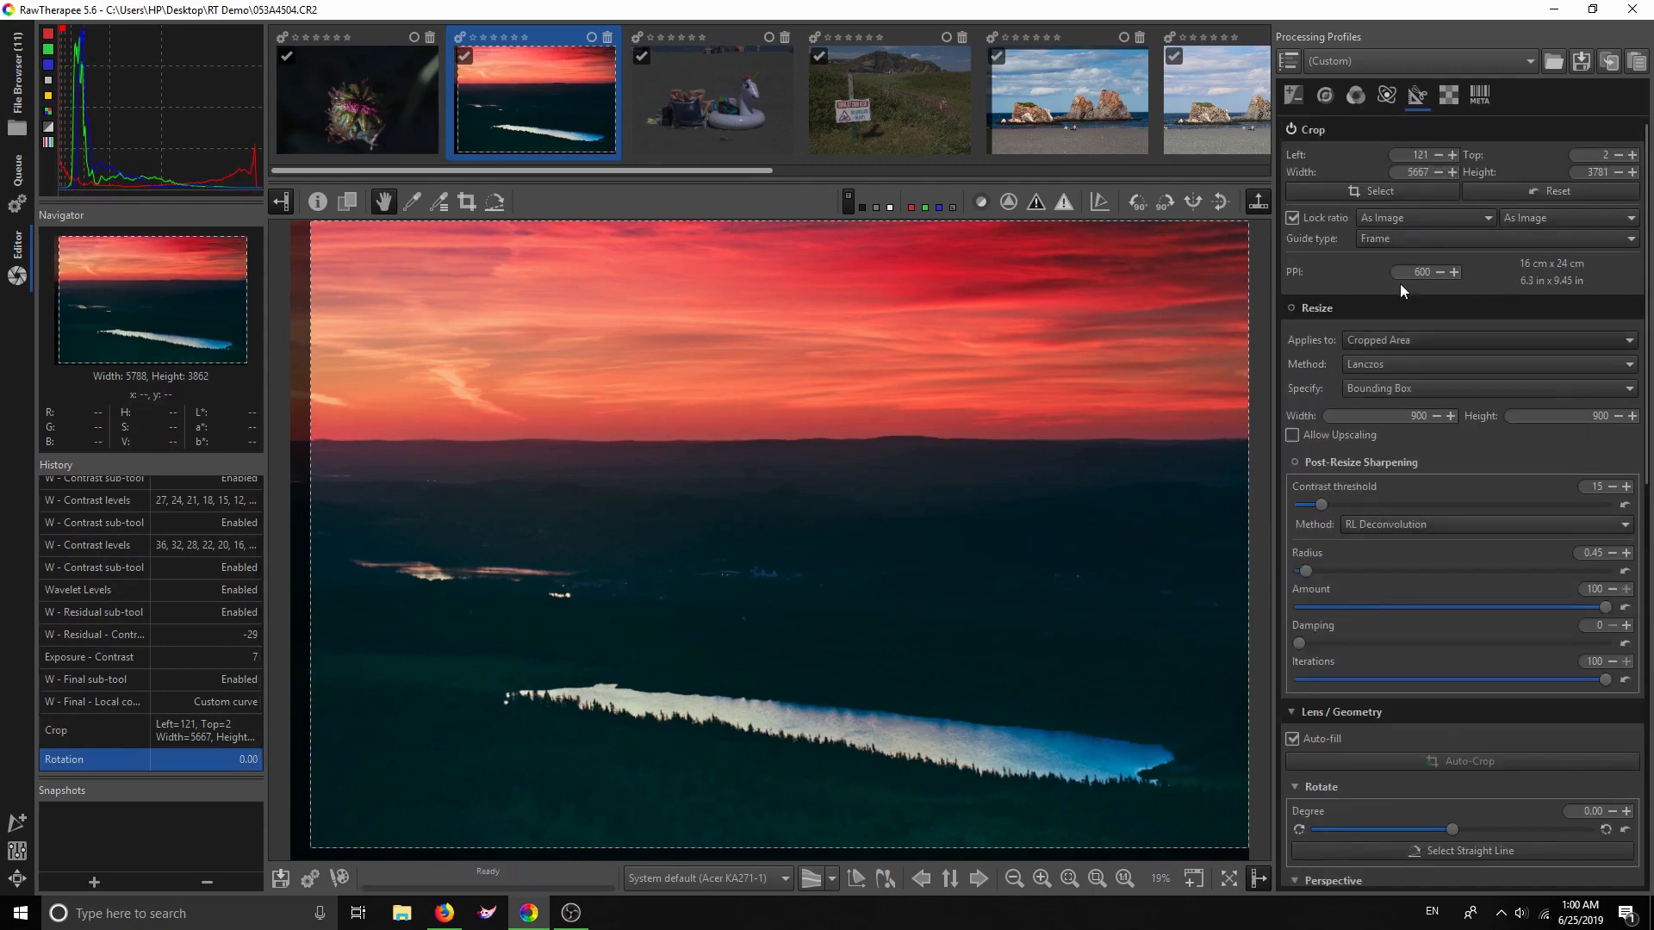
Enable Resize to a 900 × 900 bounding box, trying then disabling upscaling and post-resize sharpening
{"action": "left_click", "coordinate": [1291, 308]}
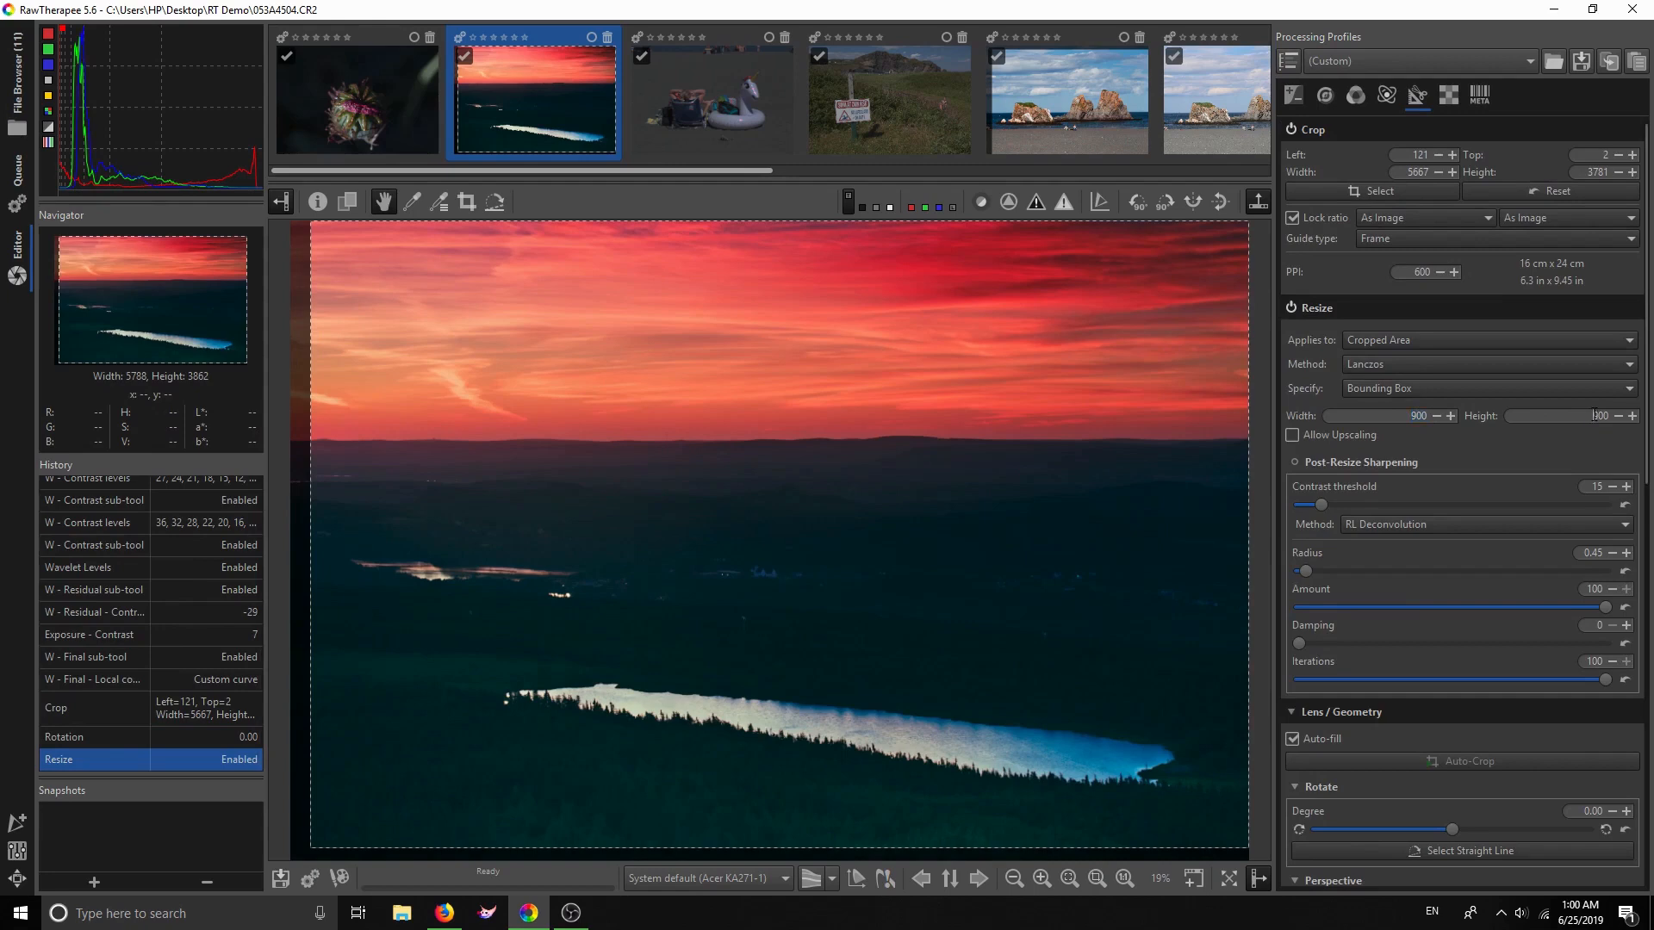
{"action": "left_click", "coordinate": [1292, 435]}
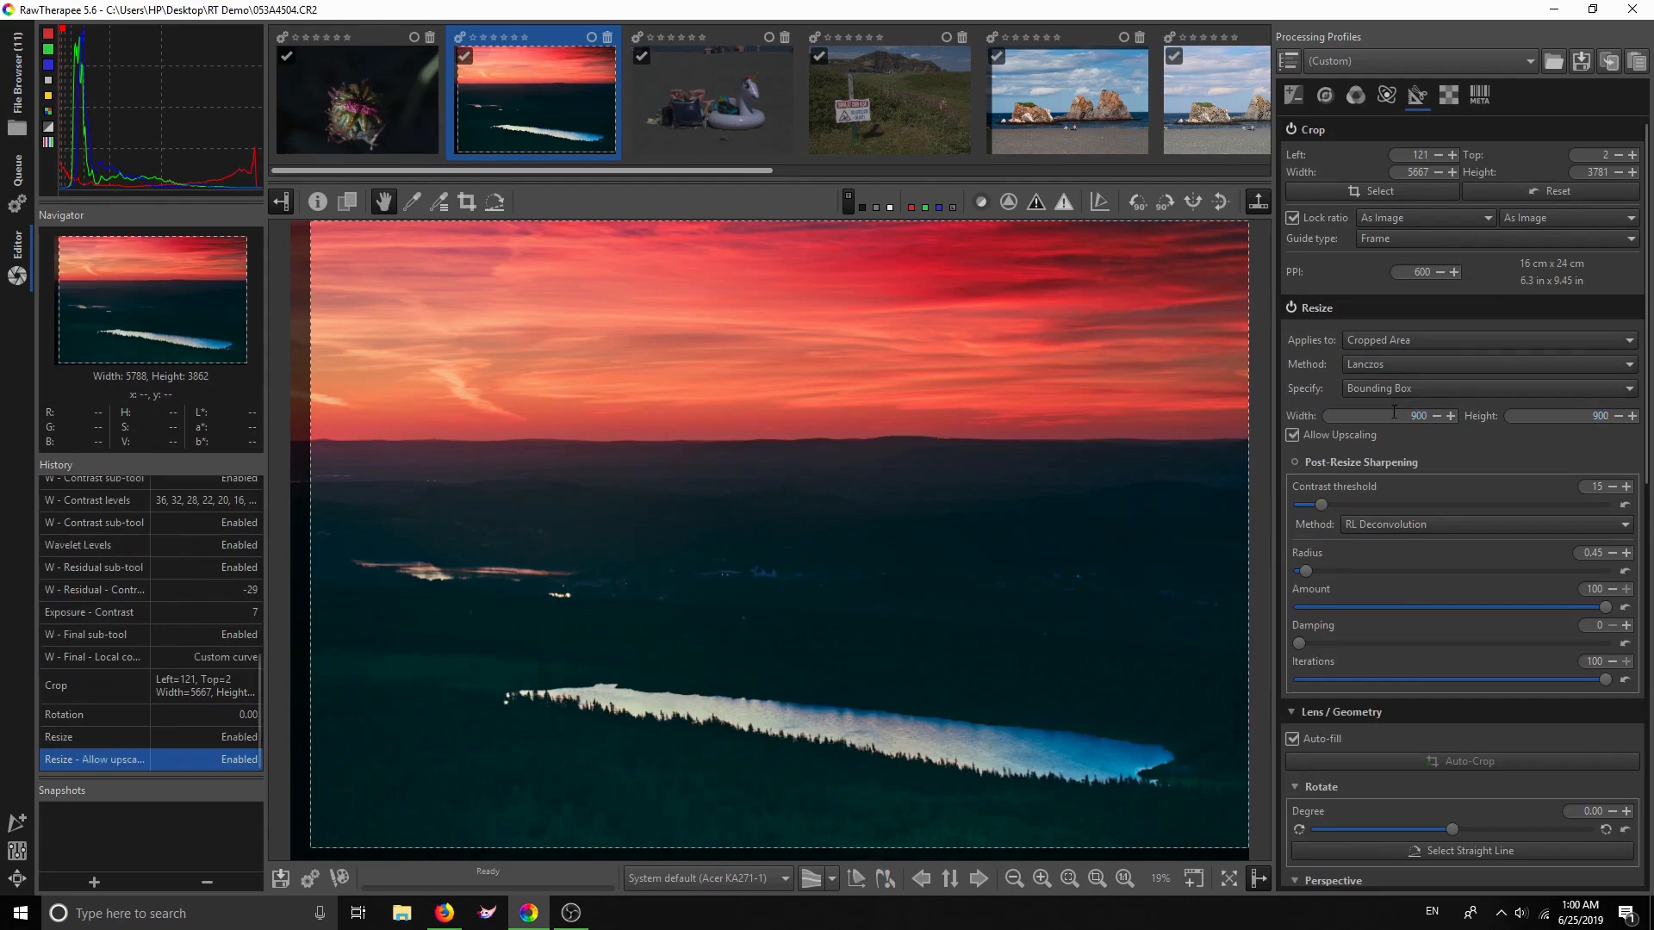
{"action": "left_click", "coordinate": [1292, 436]}
{"action": "left_click", "coordinate": [1295, 461]}
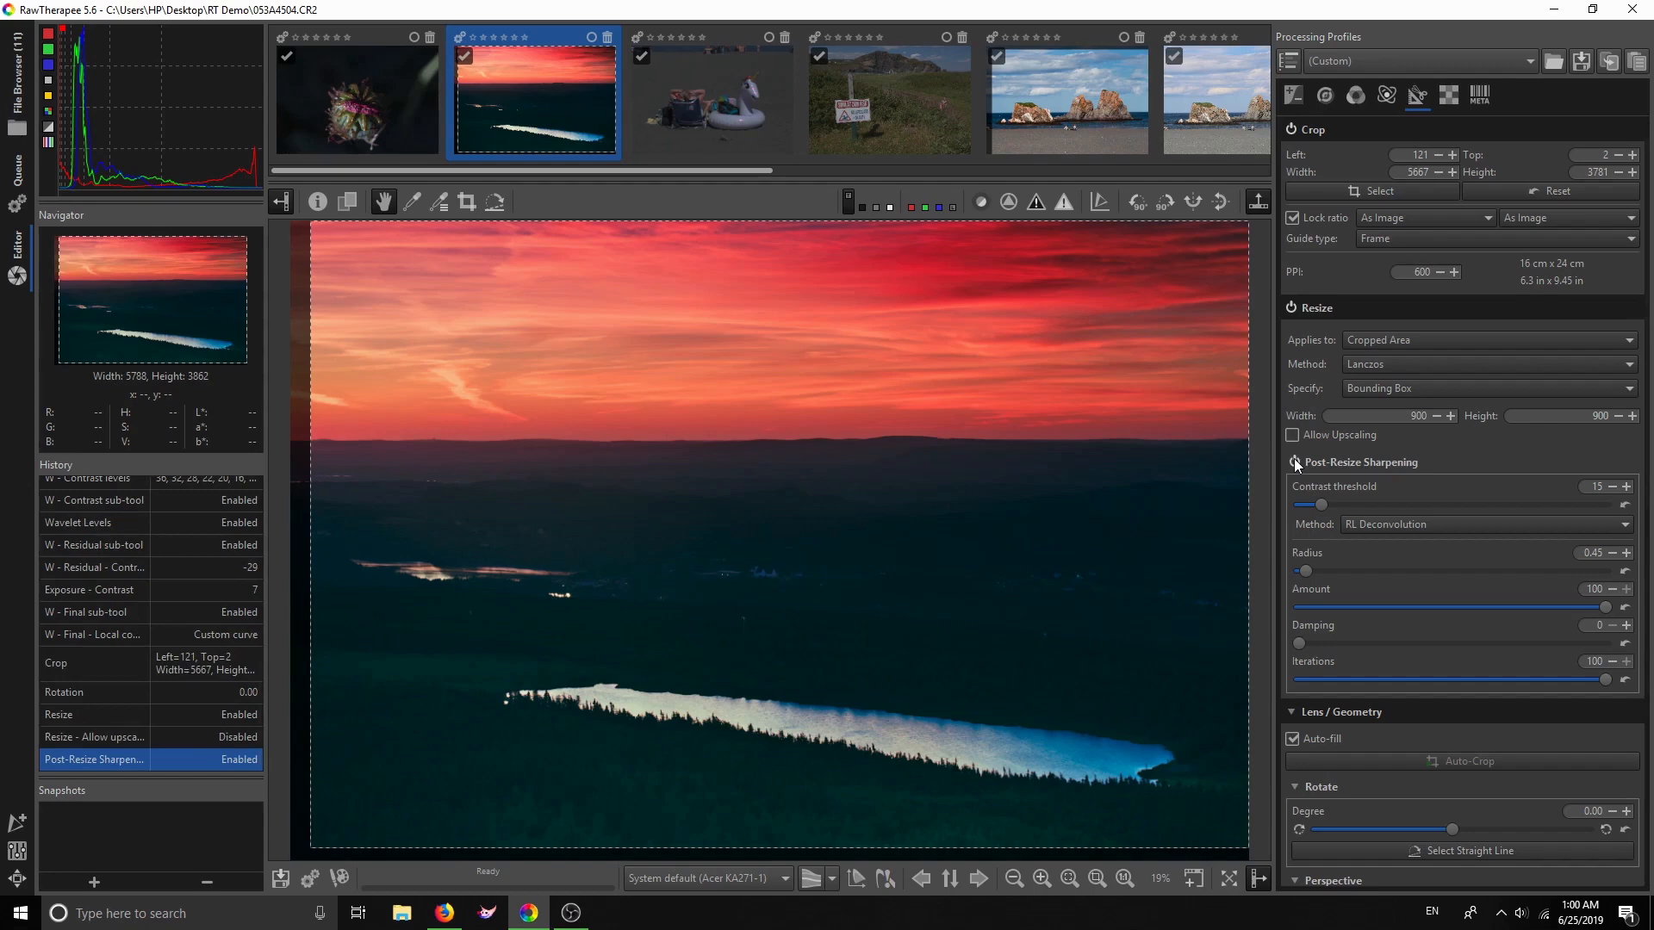
{"action": "left_click", "coordinate": [1294, 463]}
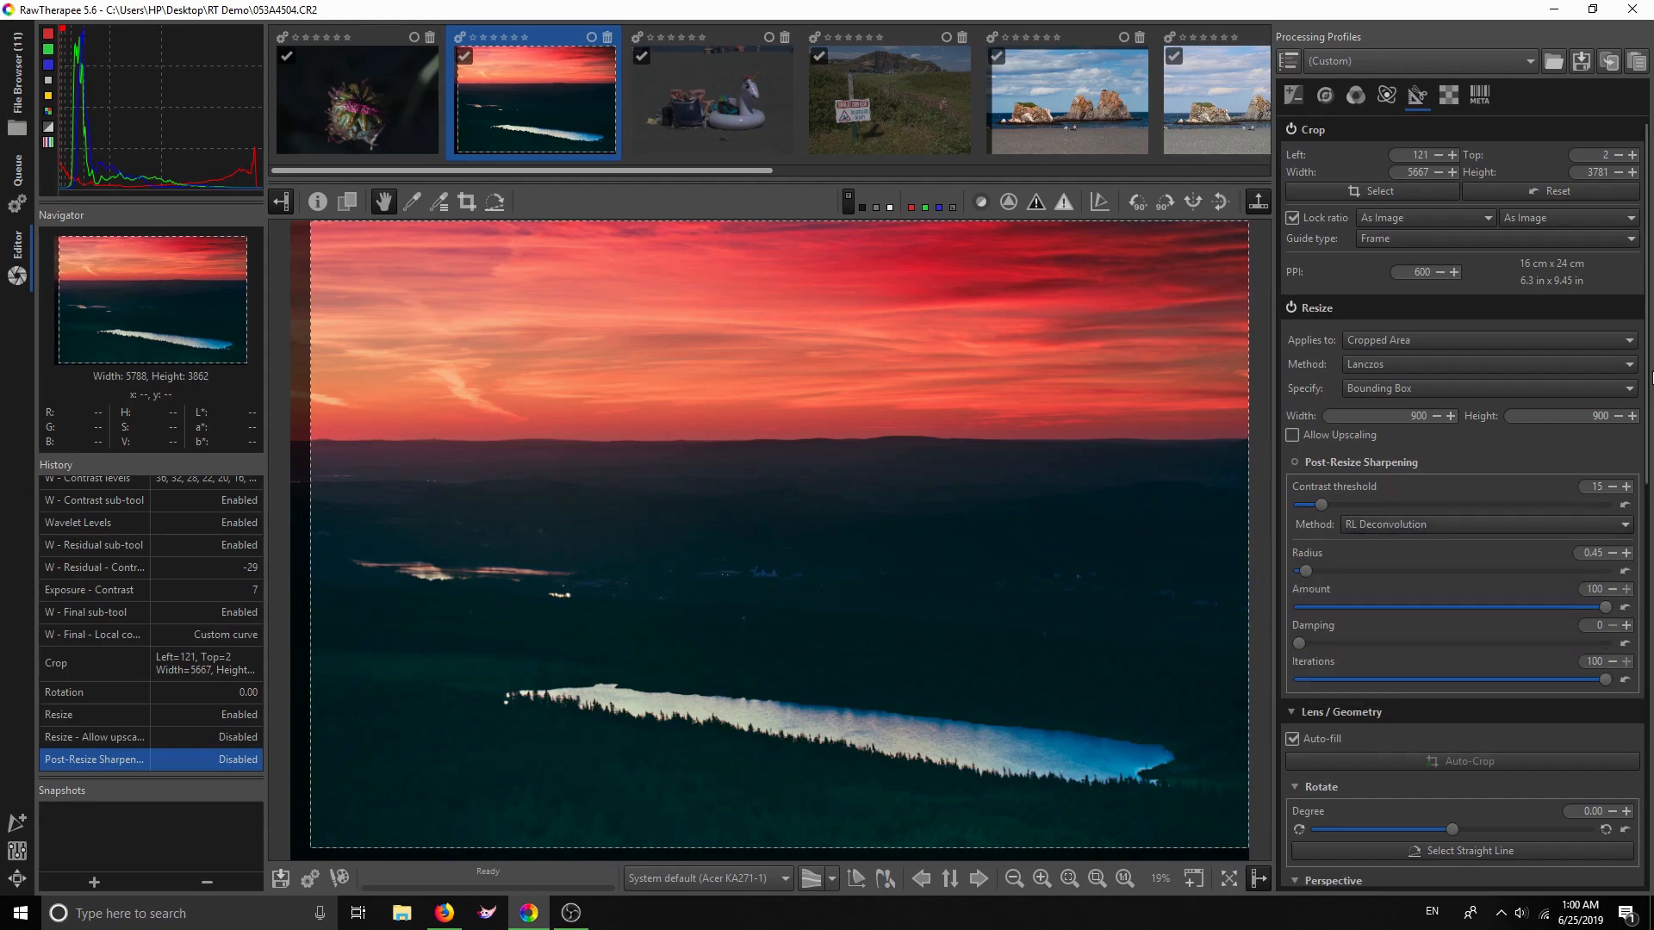
Try lens profile correction as None, then Manually selected, and uncheck geometric distortion
{"action": "scroll", "coordinate": [1650, 383], "scroll_direction": "down", "scroll_amount": 3}
{"action": "scroll", "coordinate": [1646, 394], "scroll_direction": "up", "scroll_amount": 2}
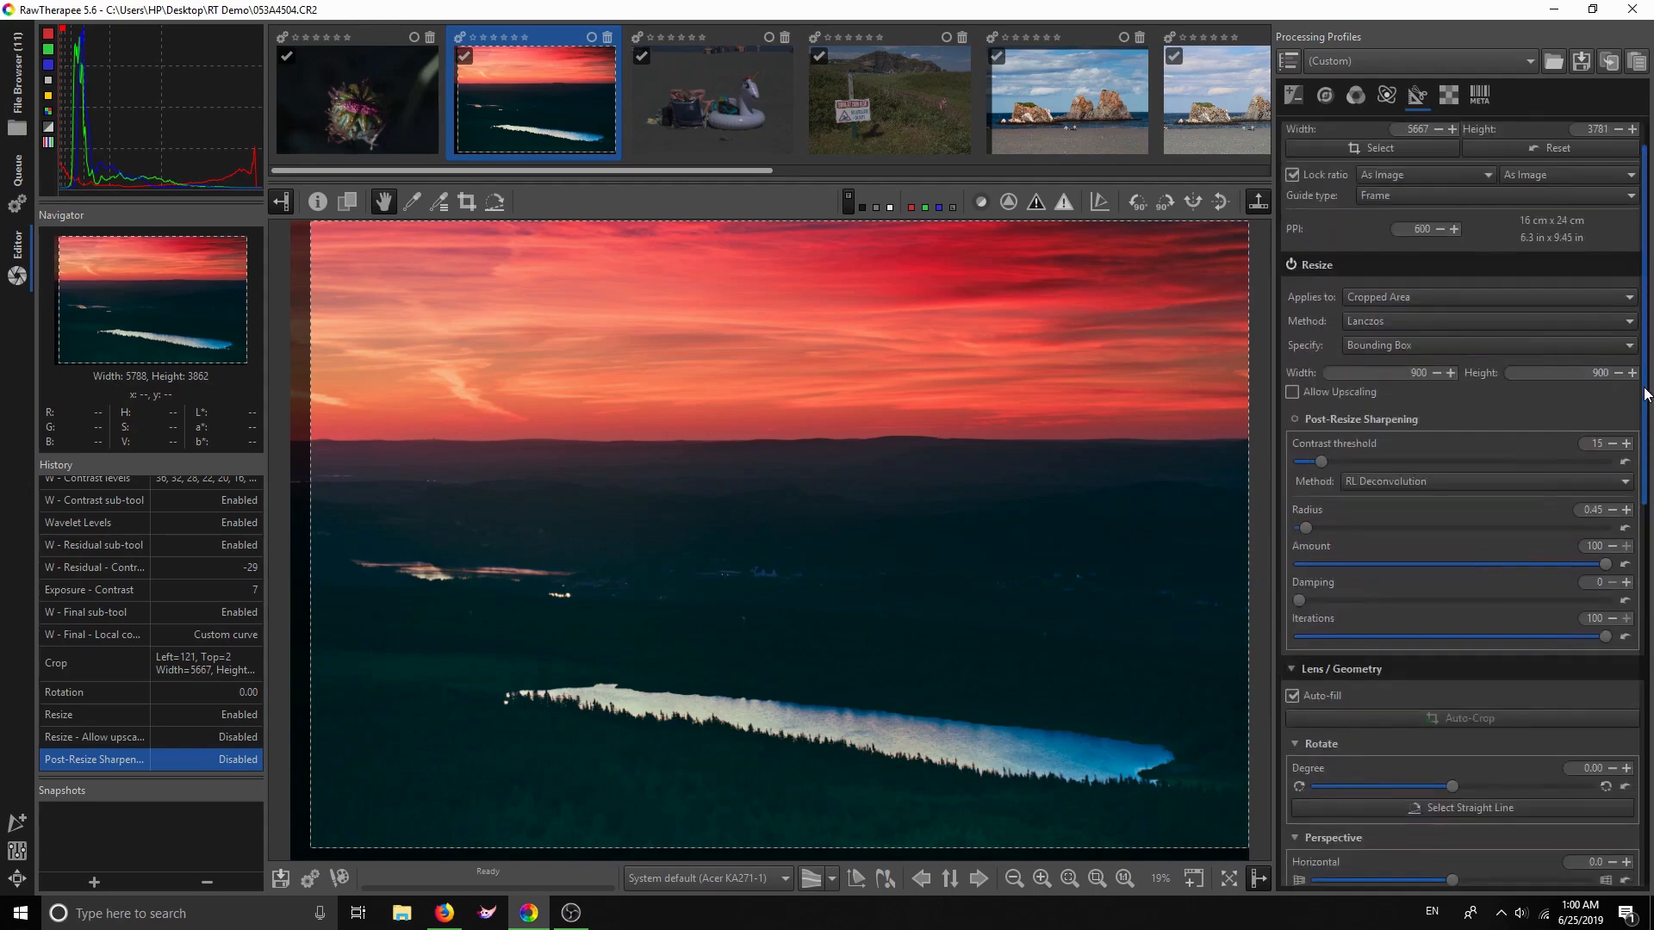
{"action": "scroll", "coordinate": [1644, 394], "scroll_direction": "down", "scroll_amount": 5}
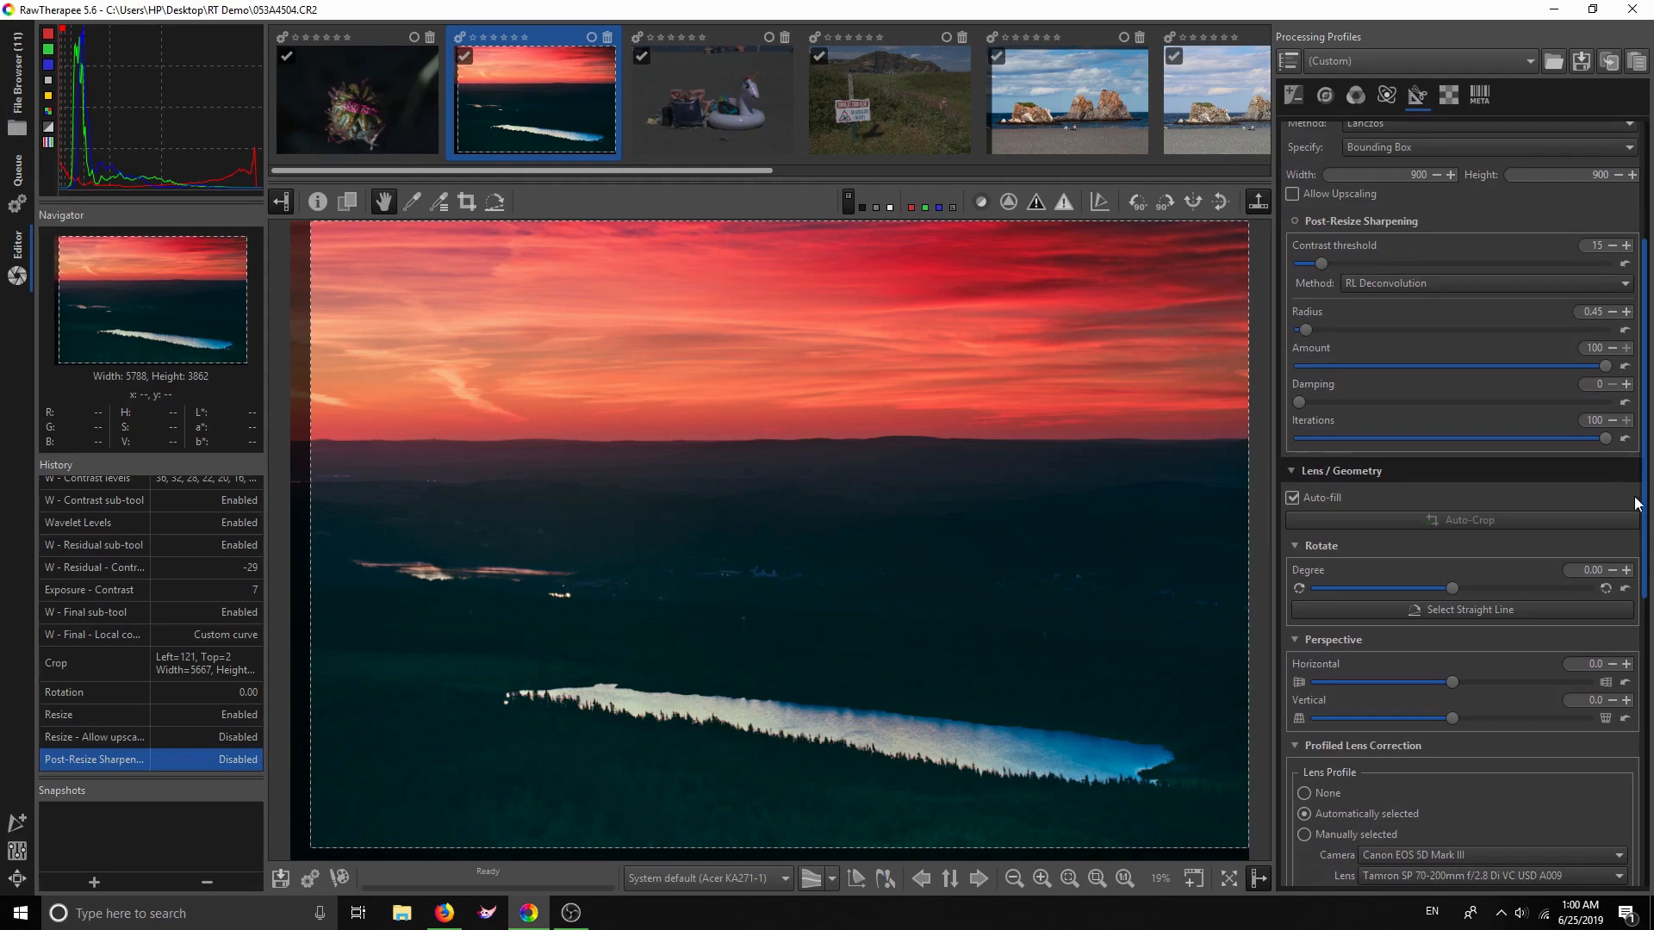
{"action": "scroll", "coordinate": [1636, 558], "scroll_direction": "down", "scroll_amount": 4}
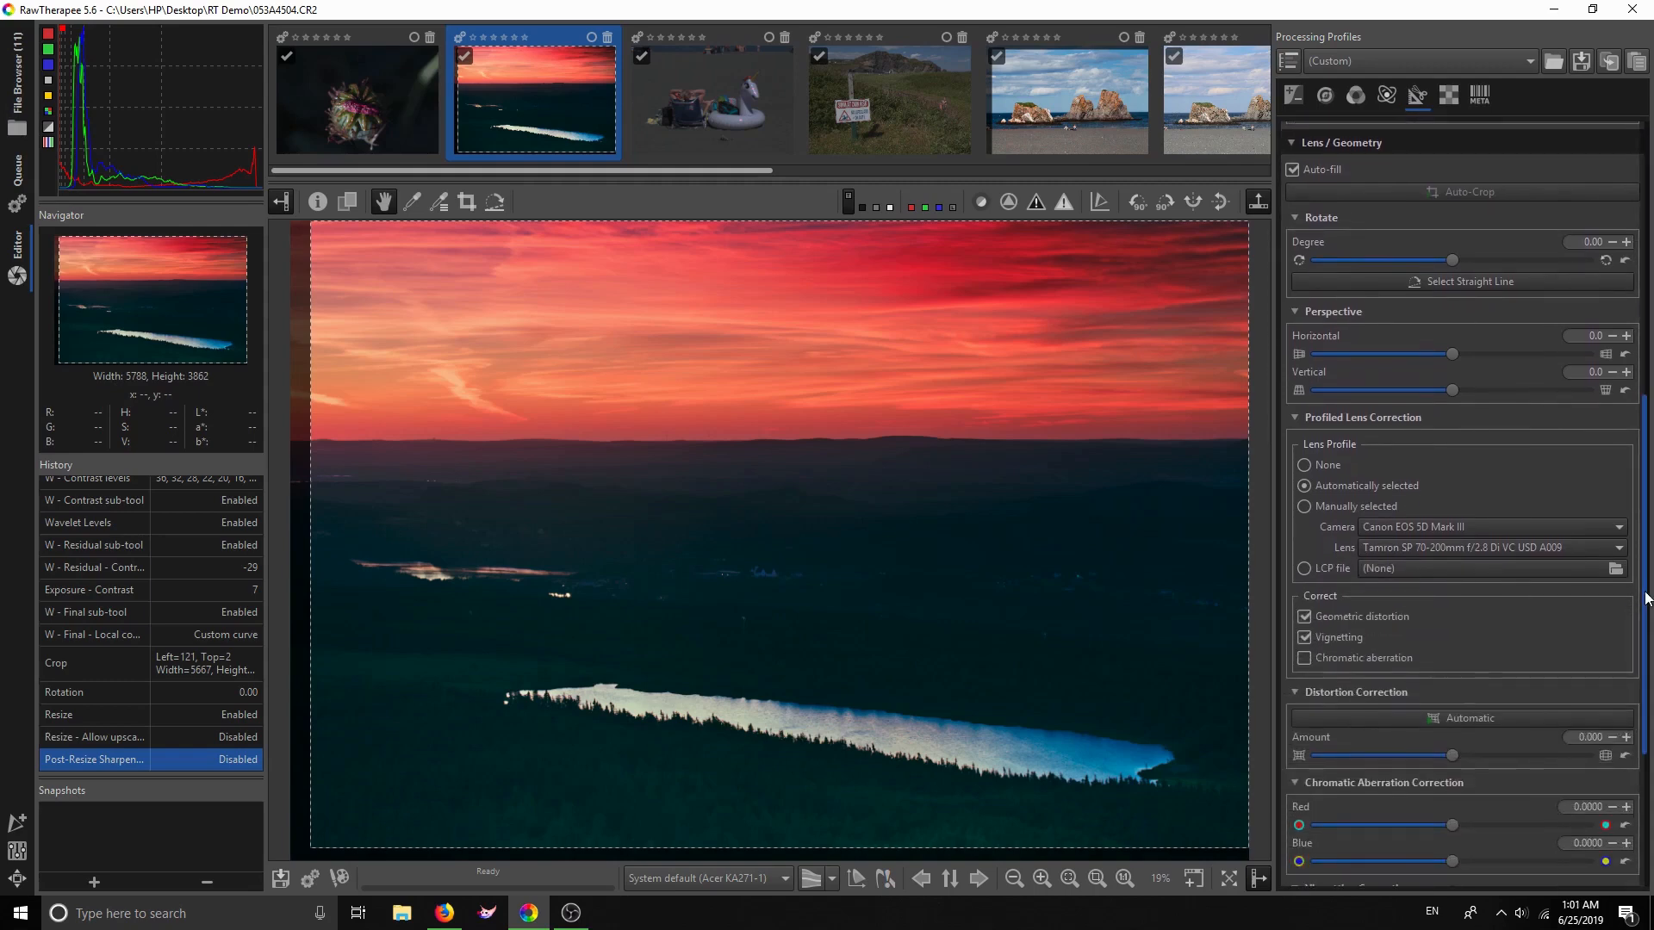
{"action": "scroll", "coordinate": [1533, 413], "scroll_direction": "up", "scroll_amount": 1}
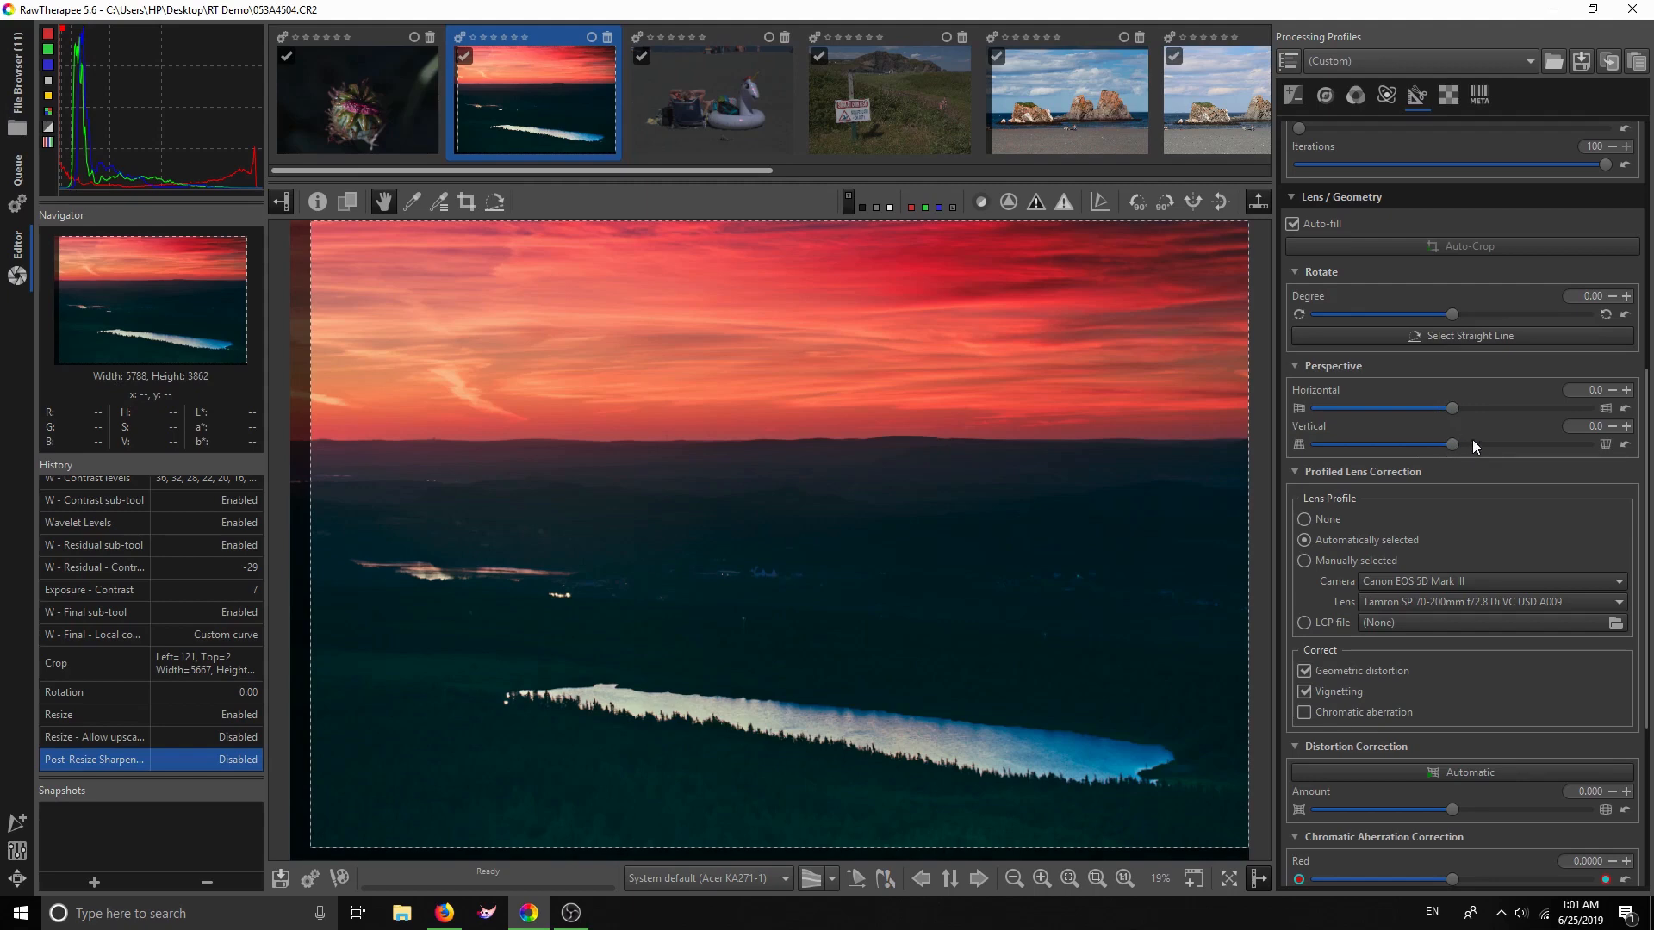
{"action": "left_click_drag", "start_coordinate": [1642, 492], "coordinate": [1646, 629]}
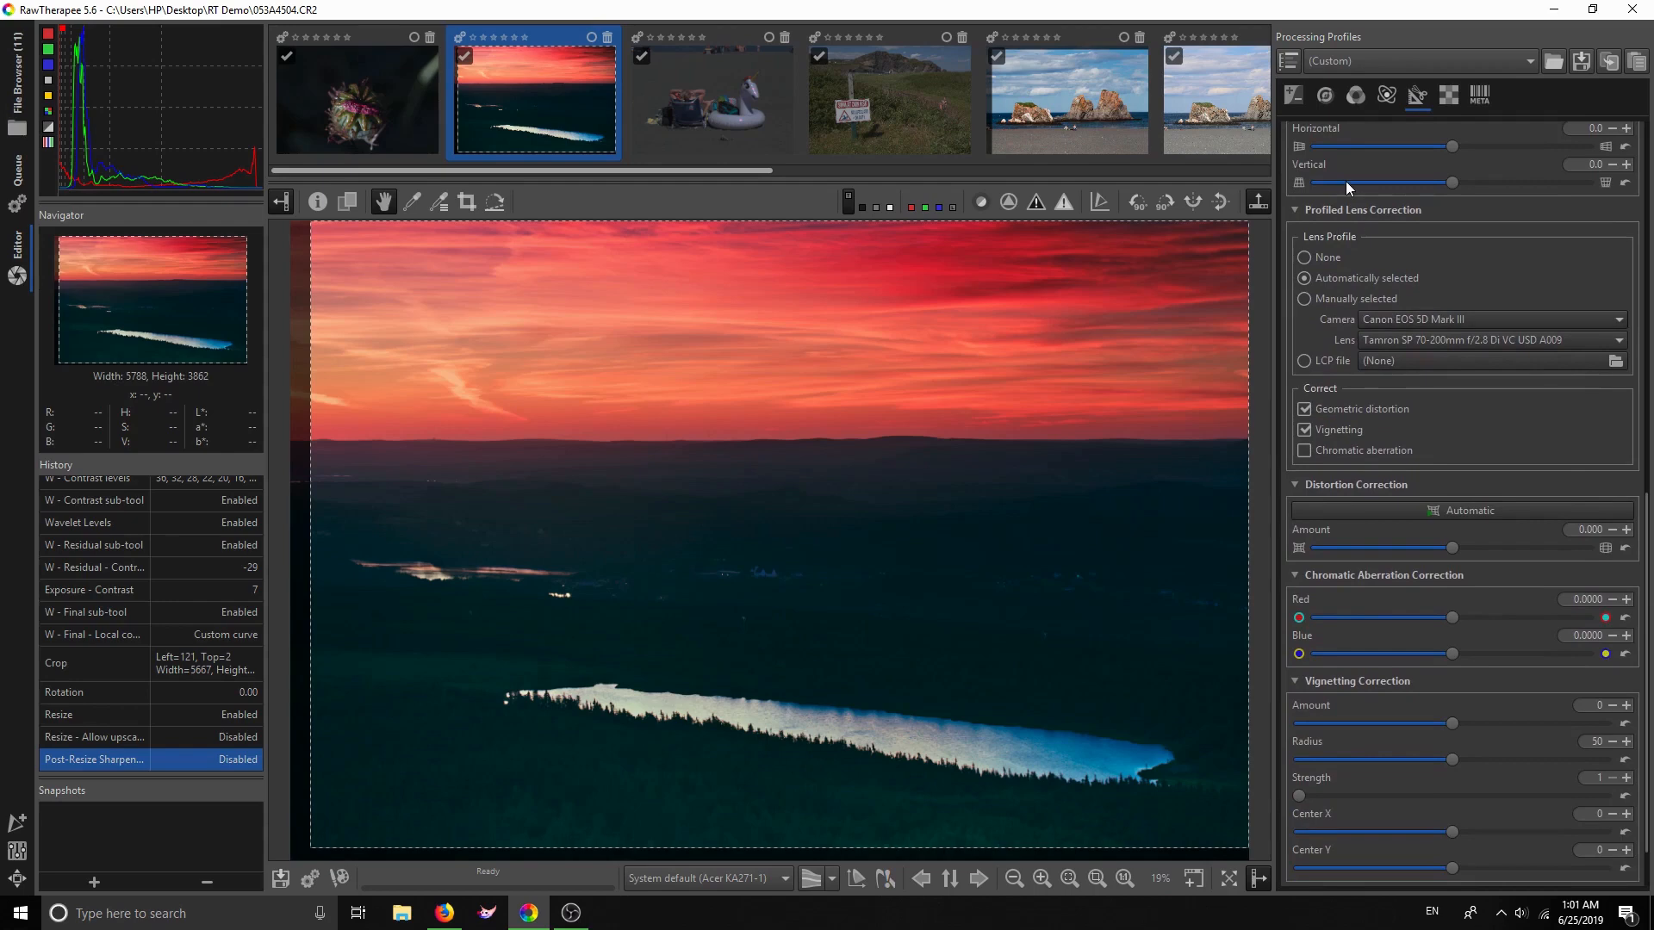
{"action": "left_click", "coordinate": [1302, 259]}
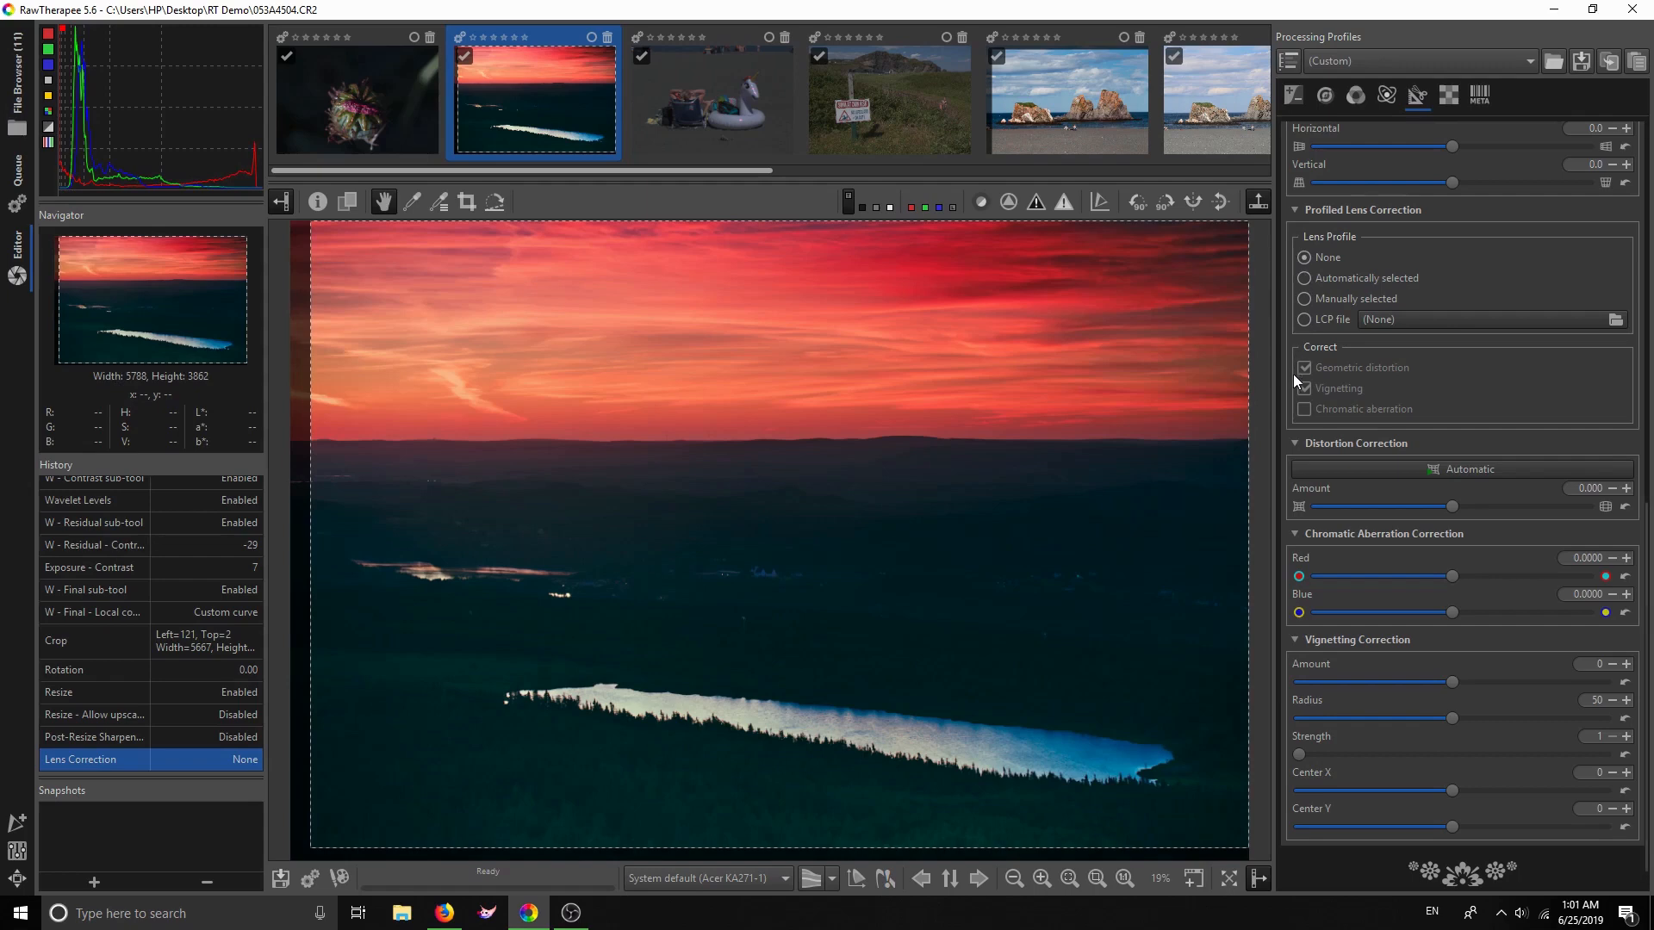
{"action": "left_click", "coordinate": [1302, 299]}
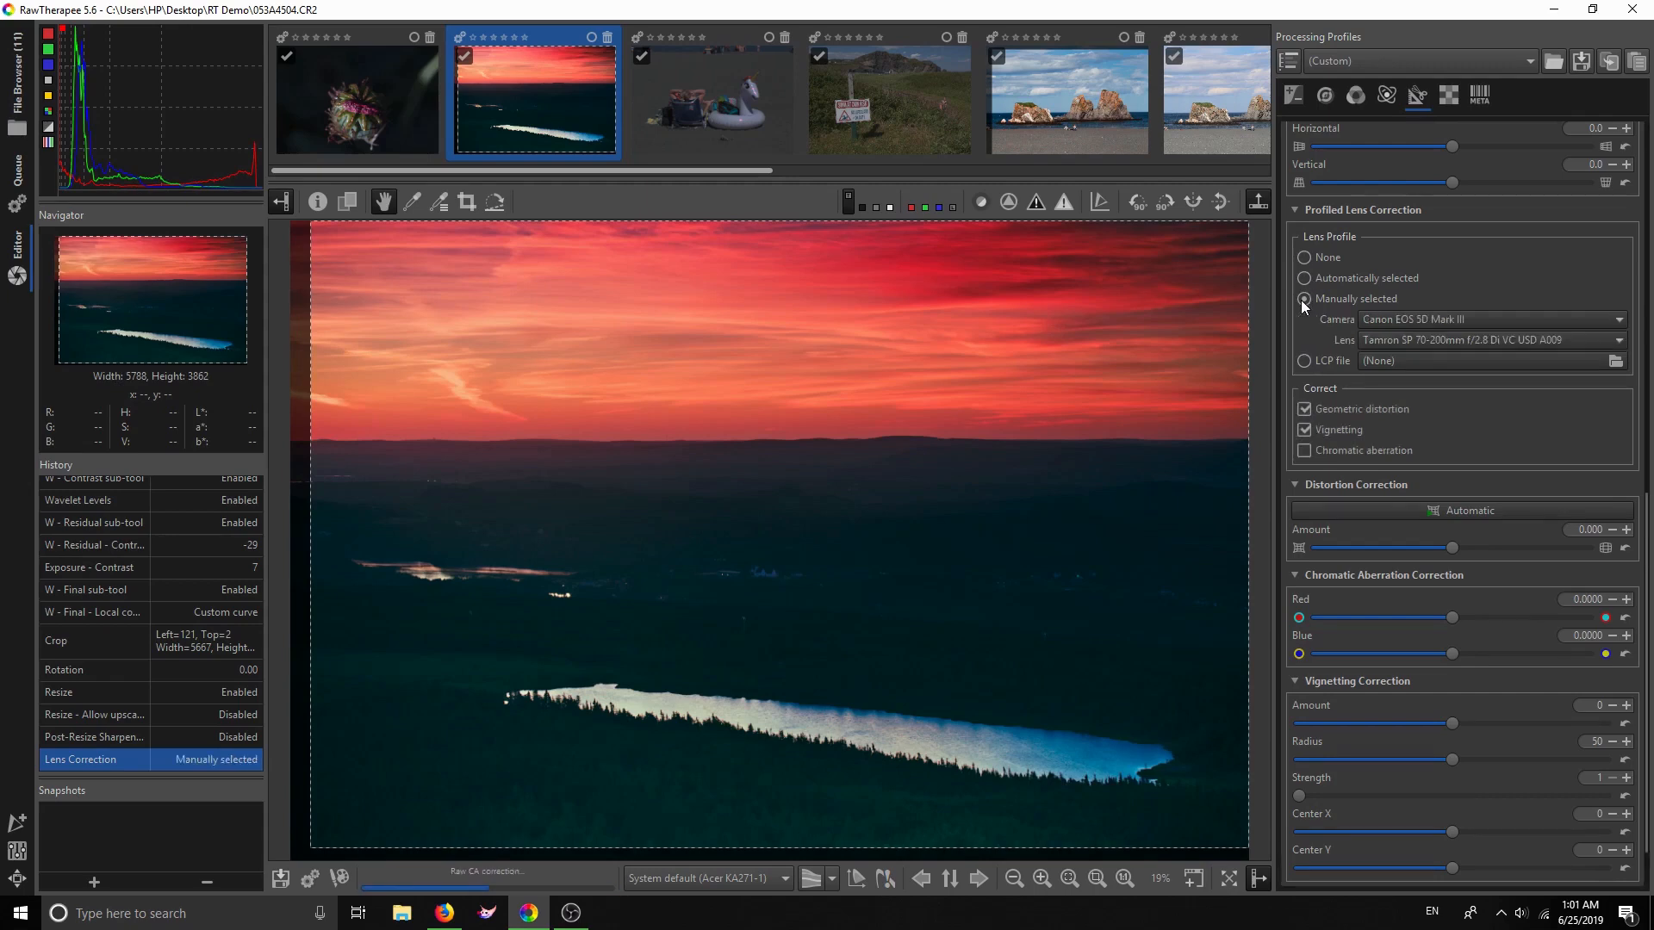
{"action": "left_click", "coordinate": [1303, 408]}
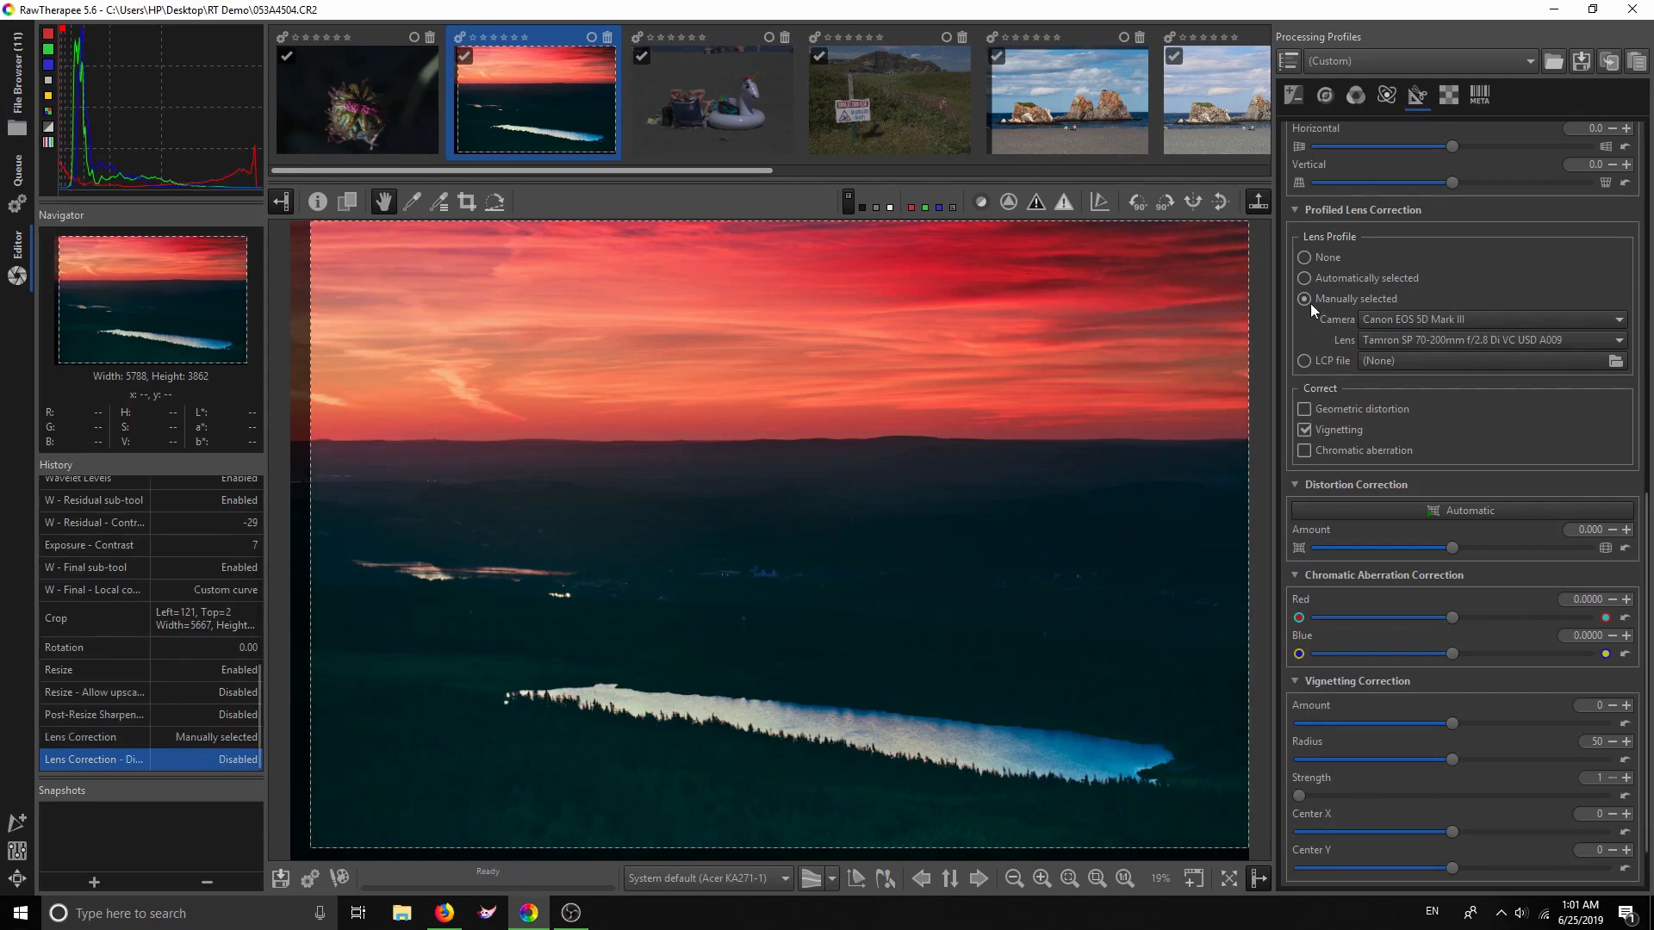
Settle on the automatically selected lens profile with geometric distortion correction off, vignetting on
{"action": "scroll", "coordinate": [1325, 287], "scroll_direction": "up", "scroll_amount": 6}
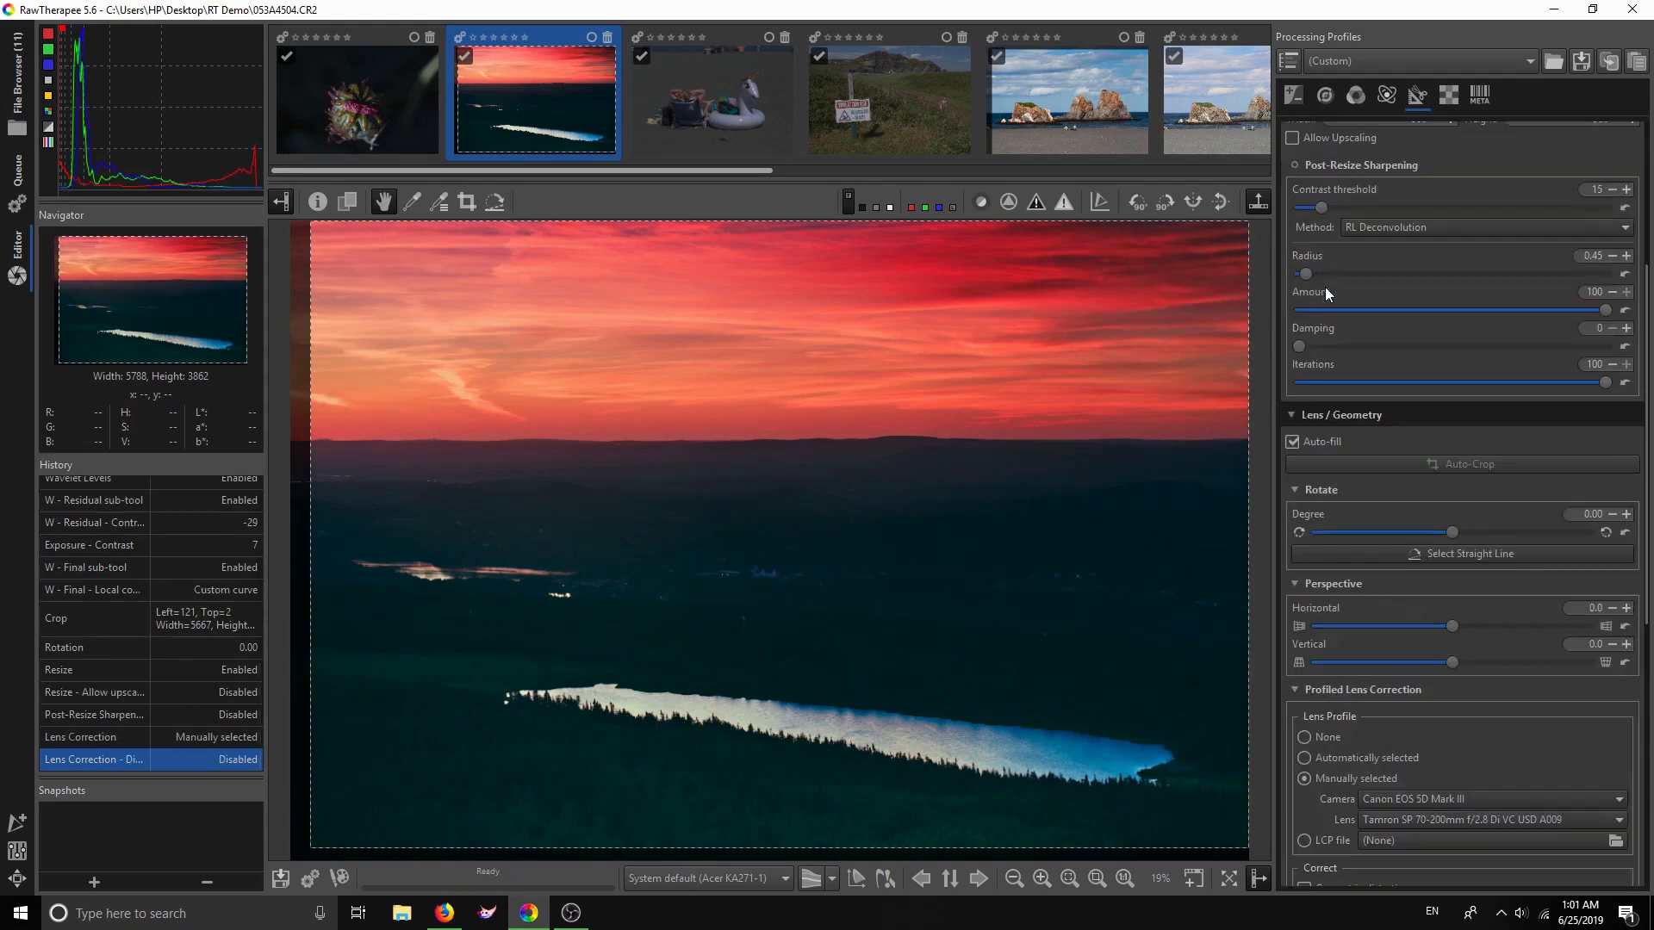
{"action": "scroll", "coordinate": [1324, 292], "scroll_direction": "down", "scroll_amount": 5}
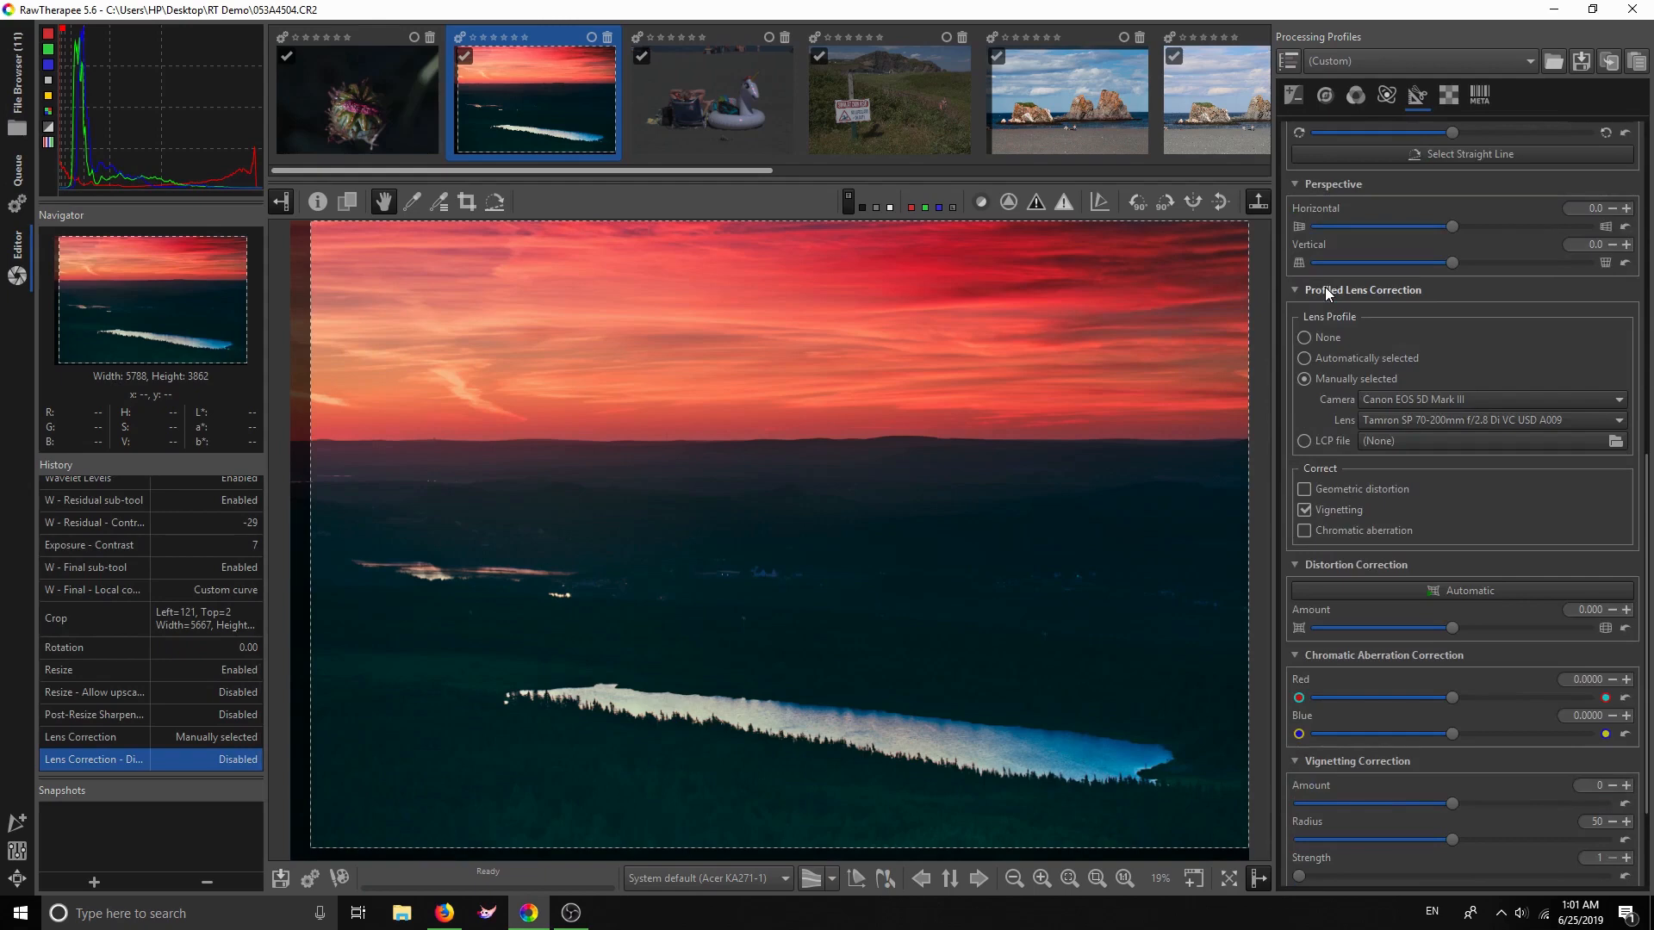
{"action": "left_click", "coordinate": [1303, 358]}
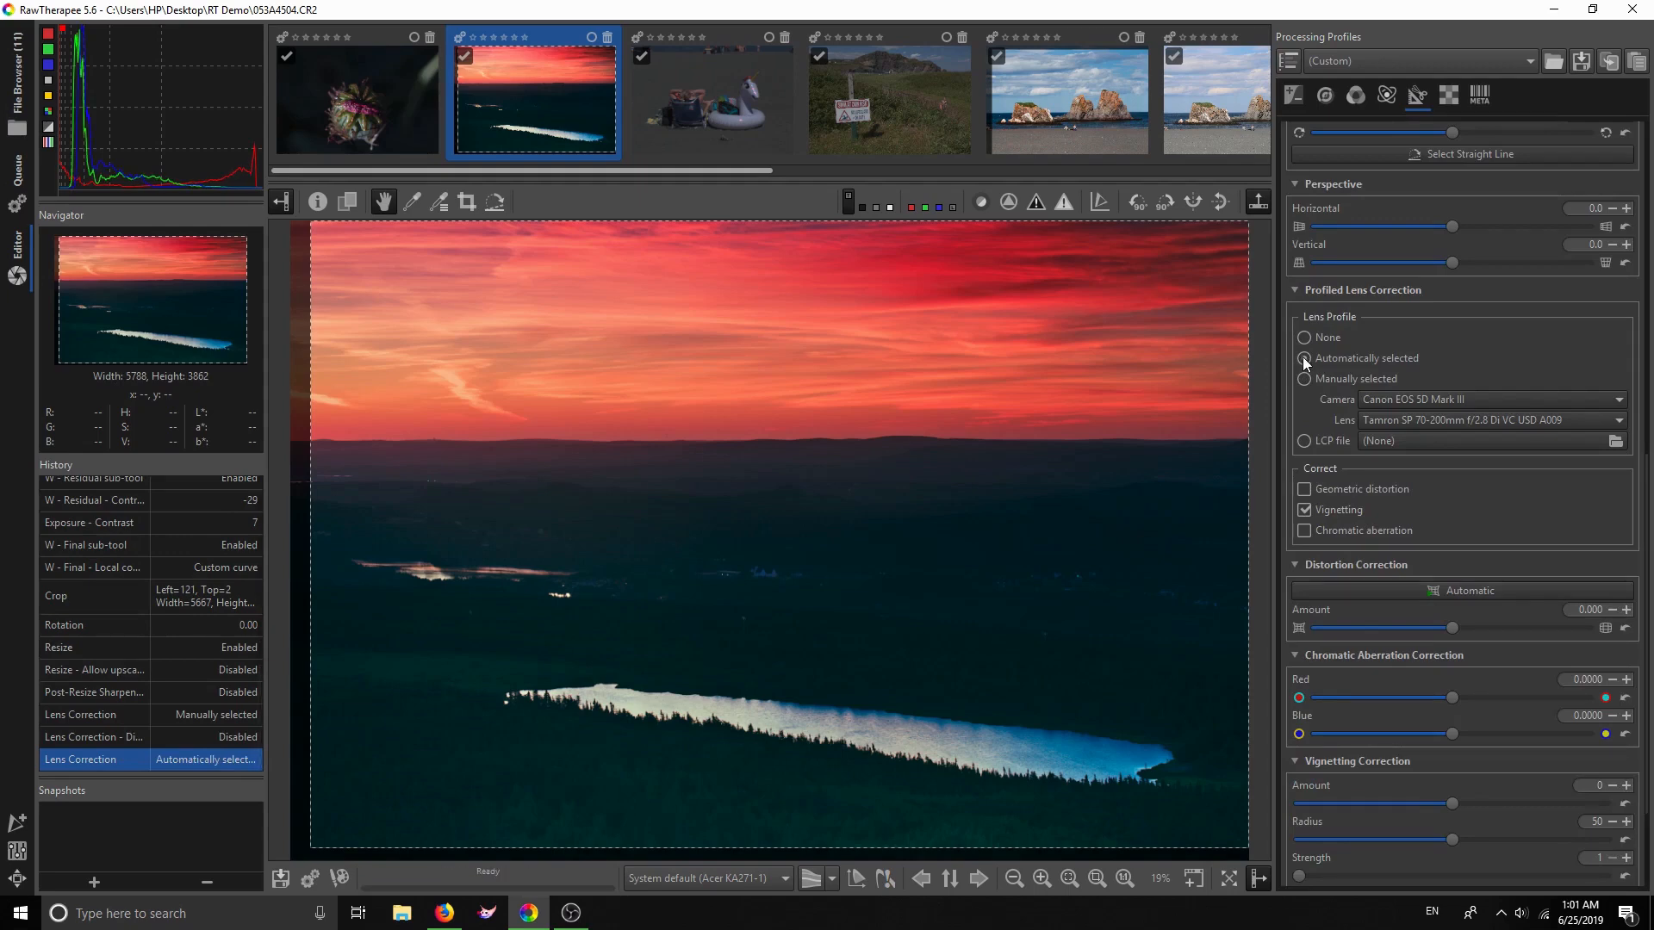
{"action": "left_click", "coordinate": [1304, 379]}
{"action": "left_click", "coordinate": [1301, 360]}
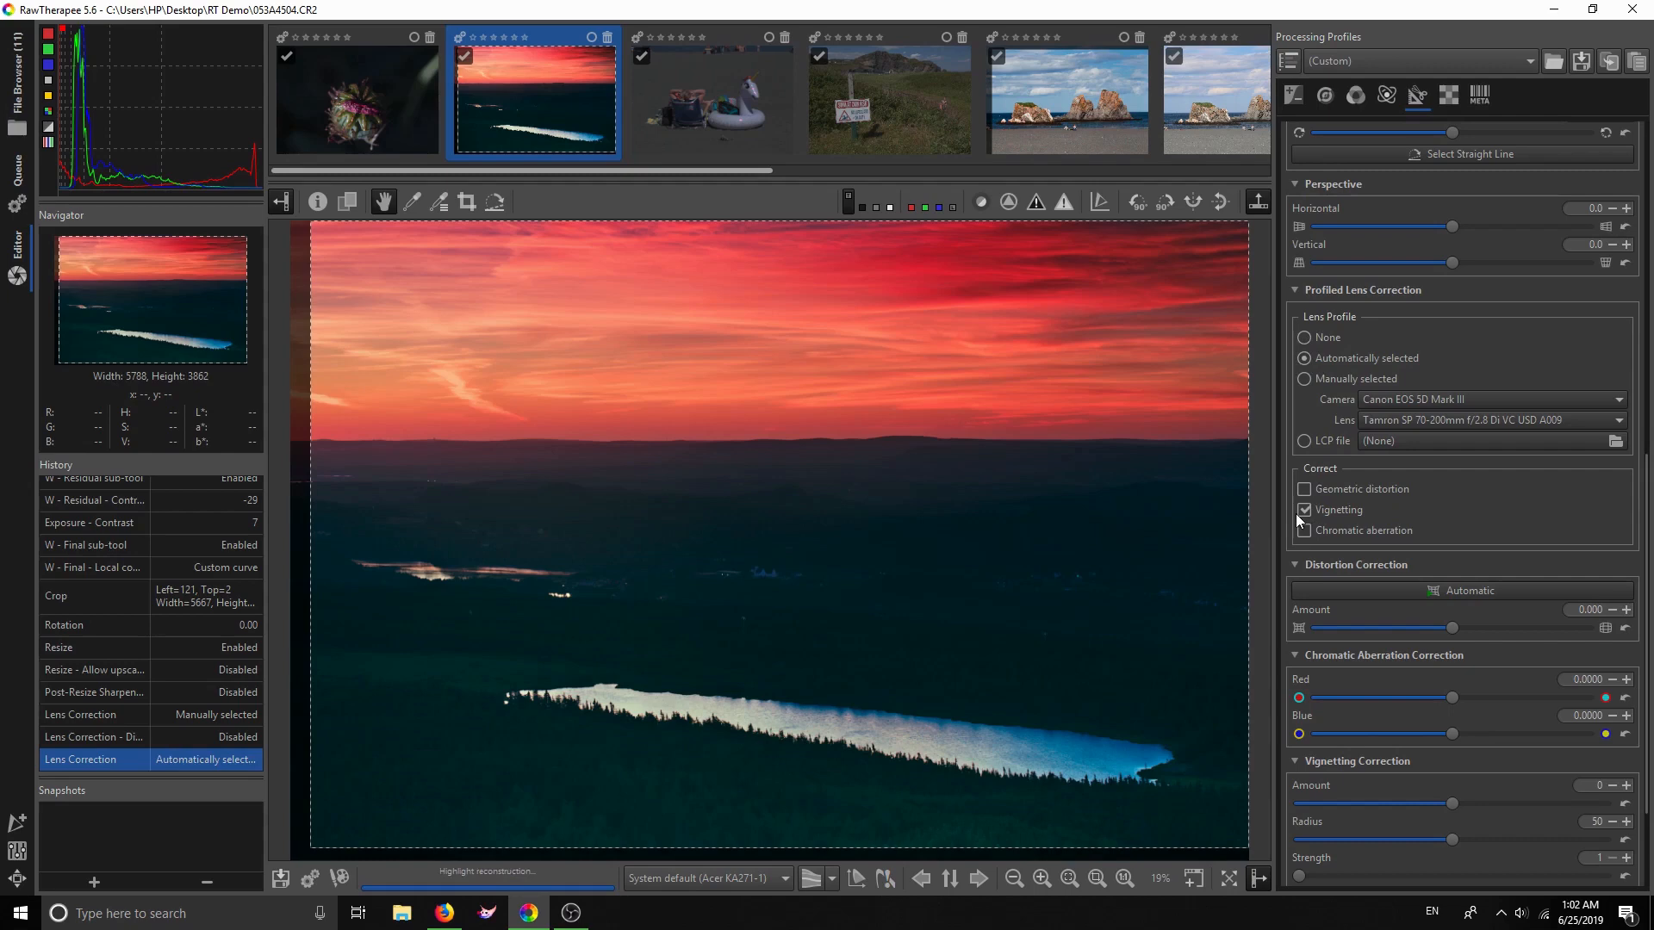
{"action": "left_click", "coordinate": [1303, 490]}
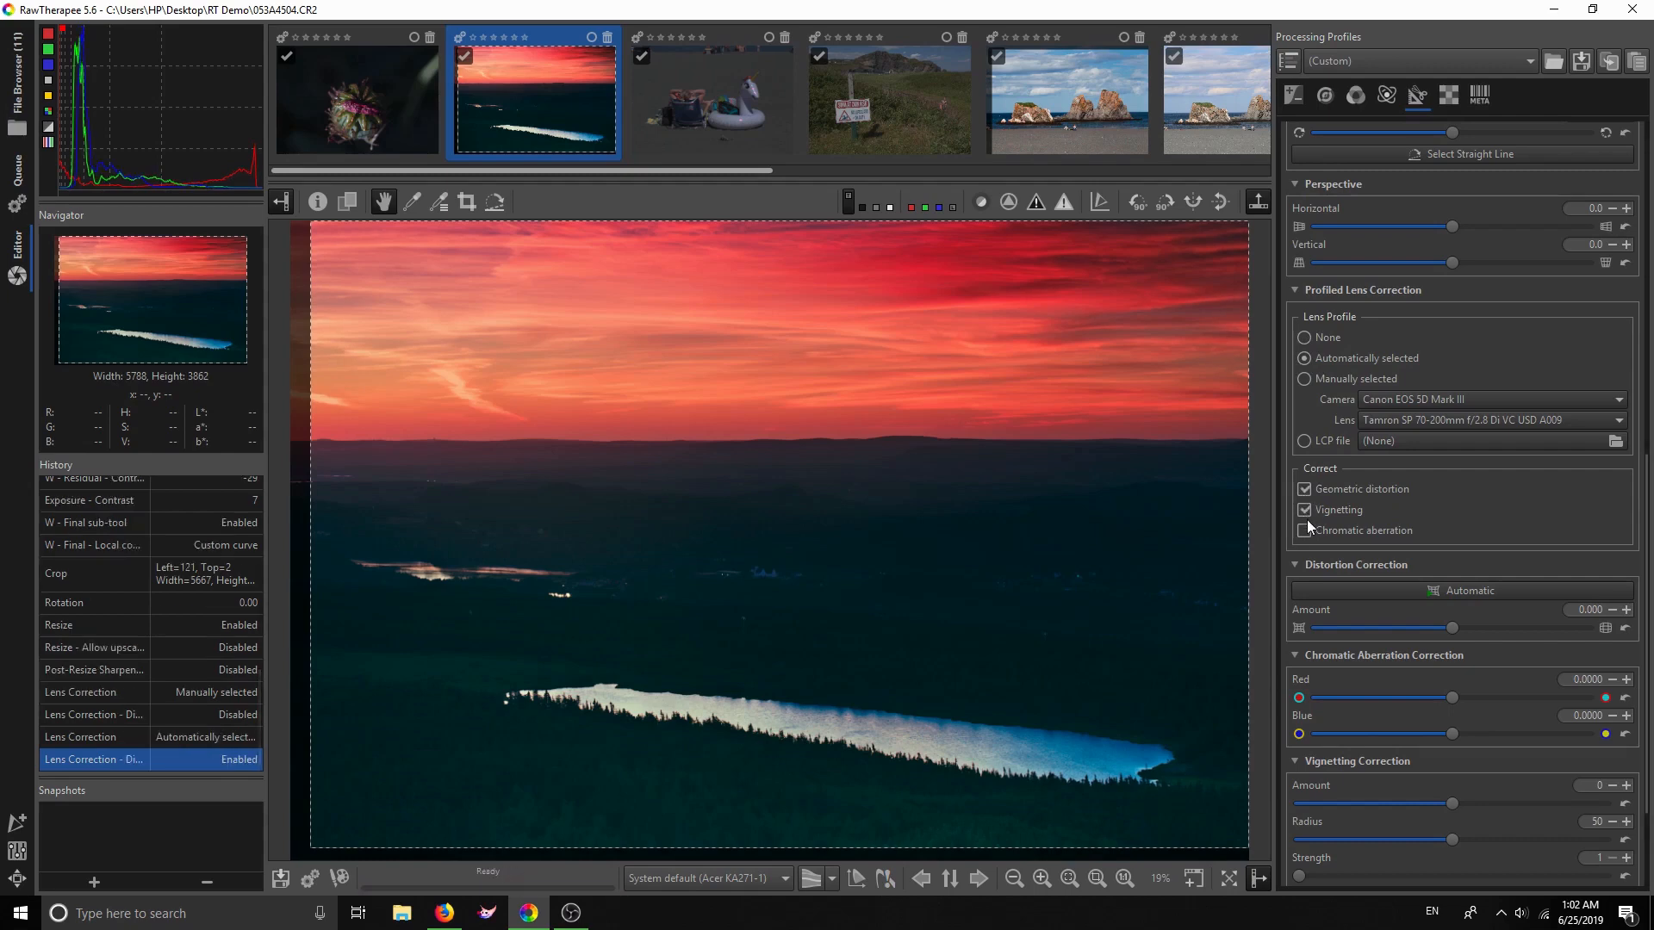
{"action": "left_click", "coordinate": [1306, 489]}
{"action": "scroll", "coordinate": [1479, 513], "scroll_direction": "down", "scroll_amount": 3}
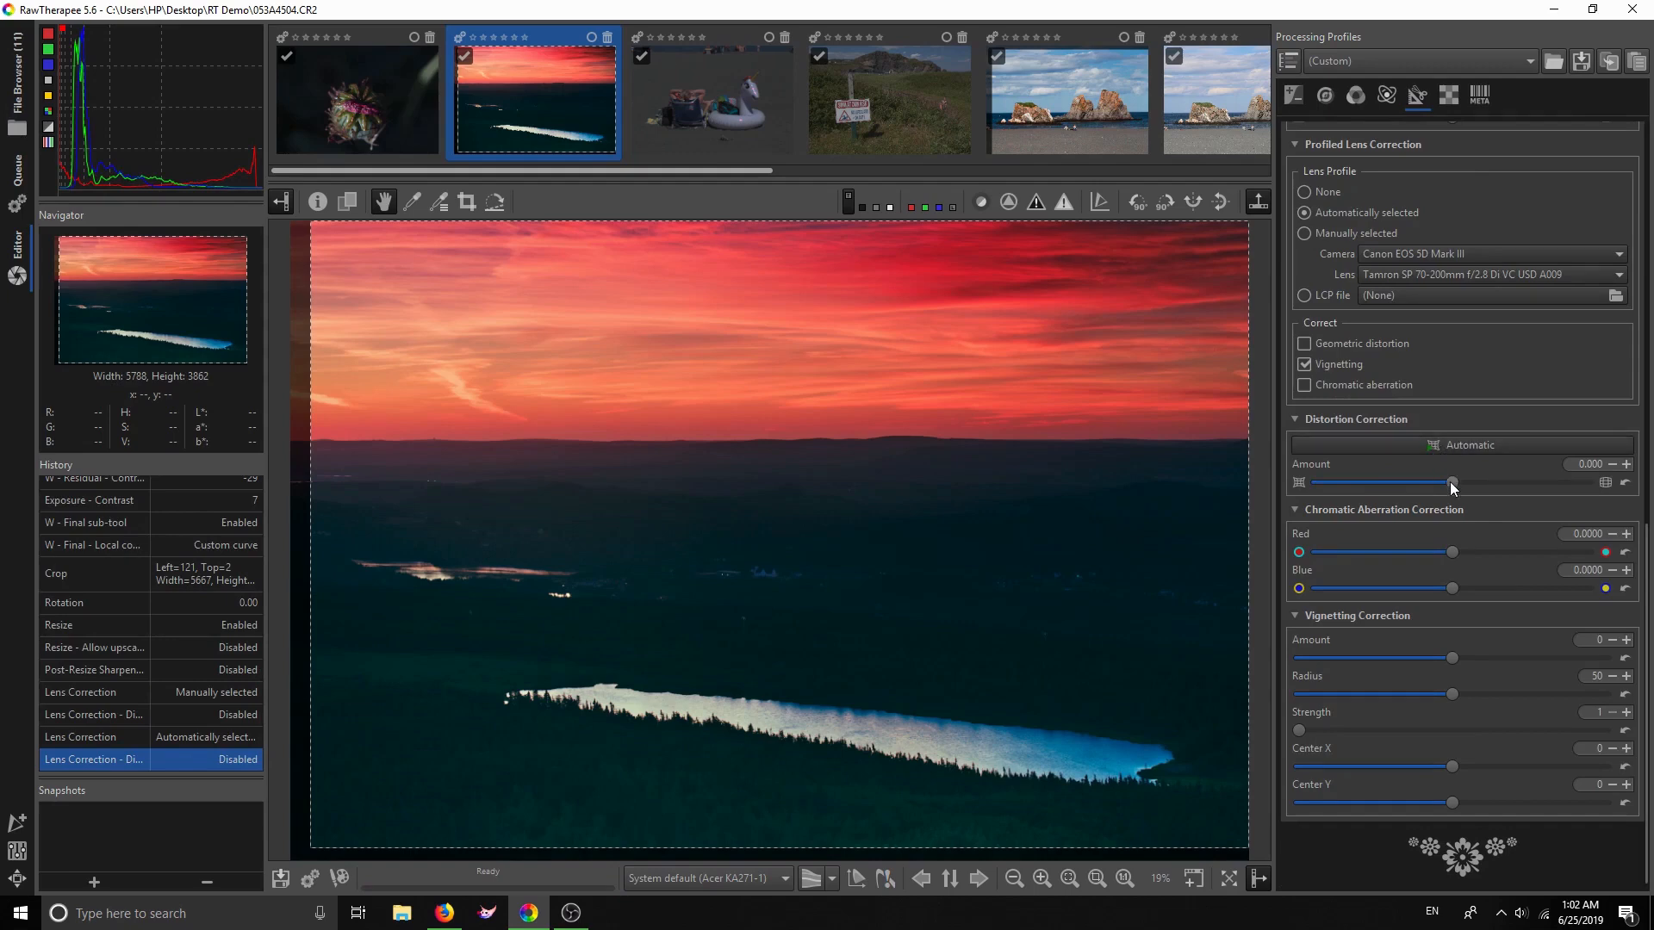
{"action": "mouse_move", "coordinate": [1454, 485]}
{"action": "left_mouse_down"}
{"action": "mouse_move", "coordinate": [1426, 488]}
{"action": "mouse_move", "coordinate": [1481, 488]}
{"action": "left_mouse_up"}
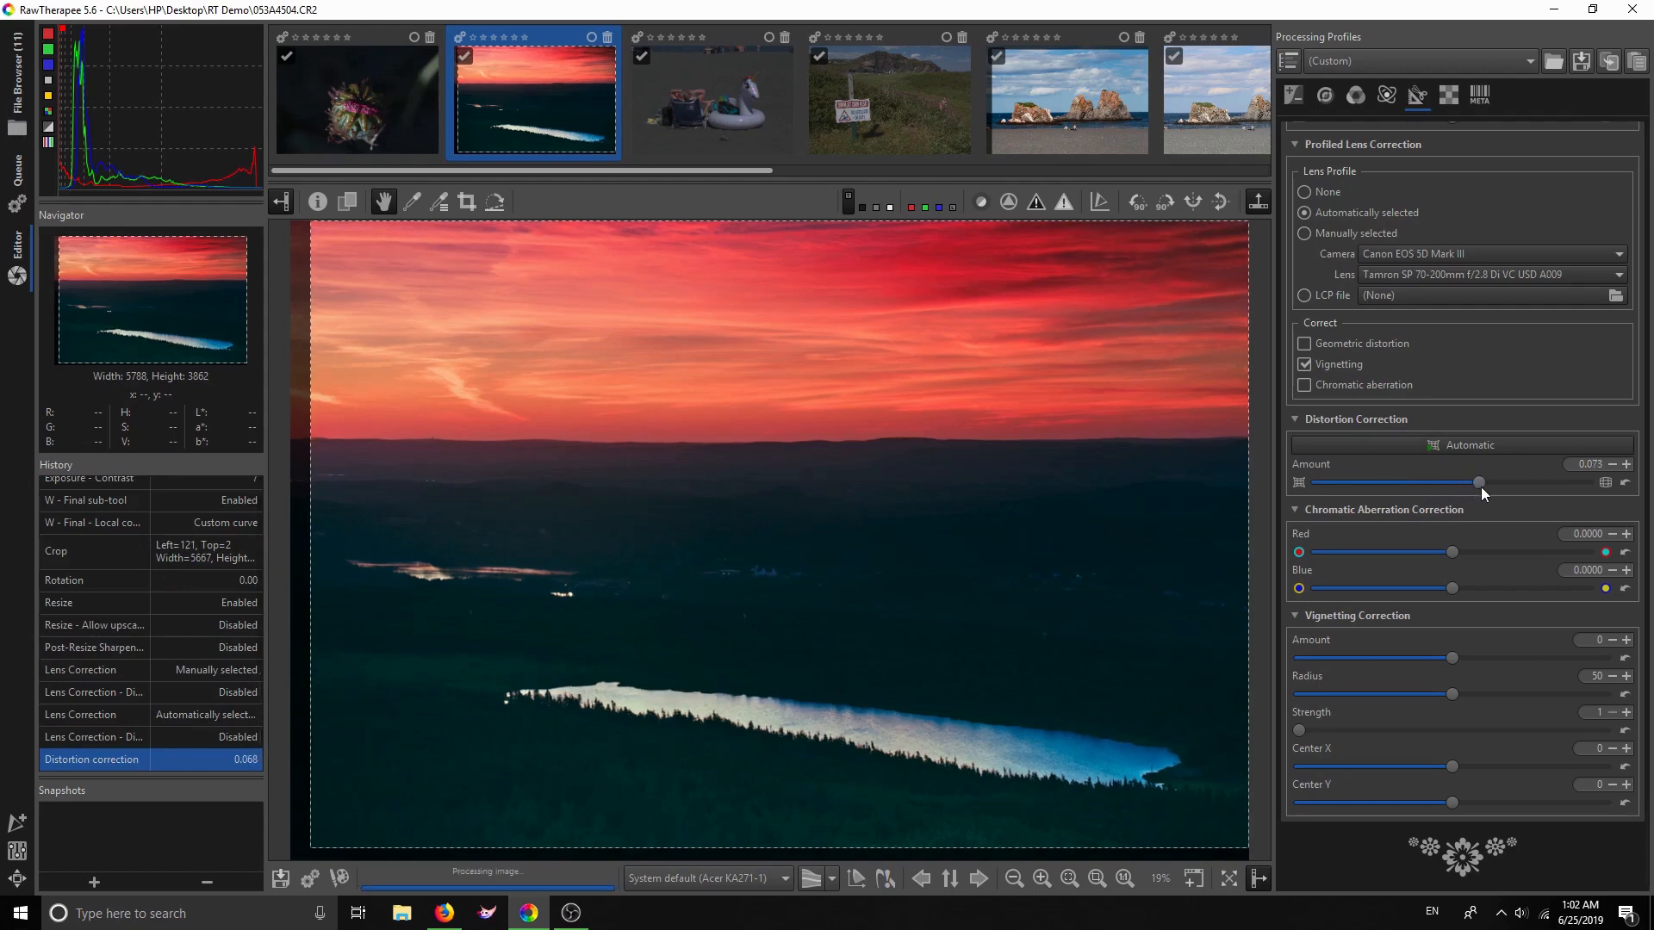
{"action": "left_click", "coordinate": [1624, 483]}
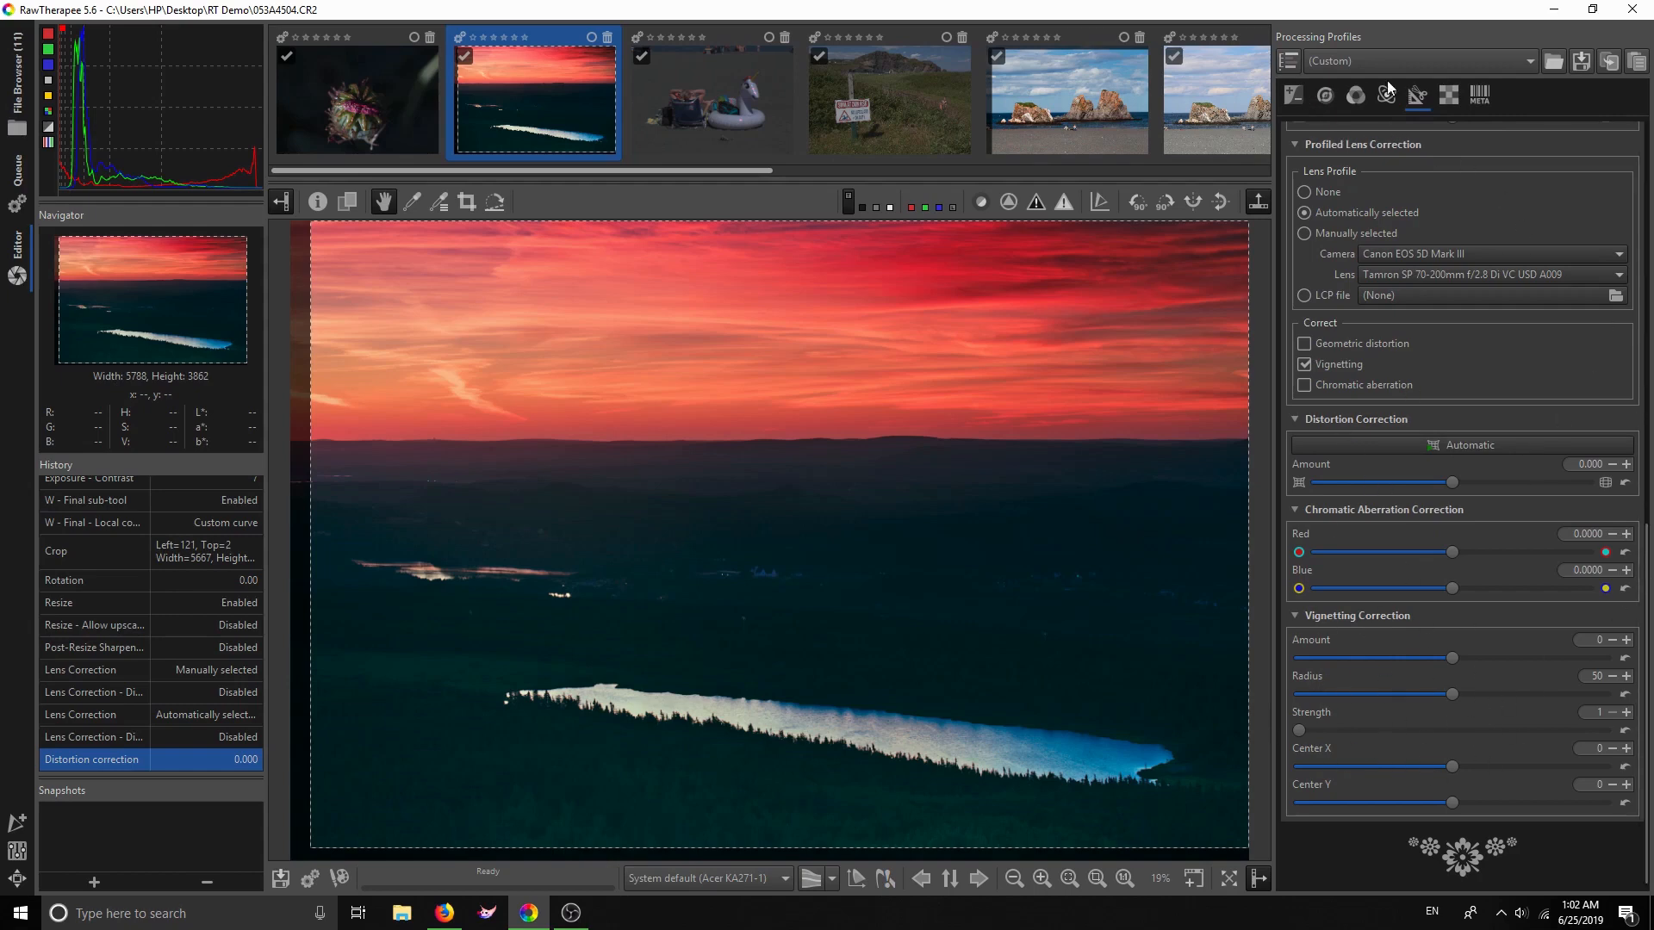
{"action": "left_click", "coordinate": [1458, 100]}
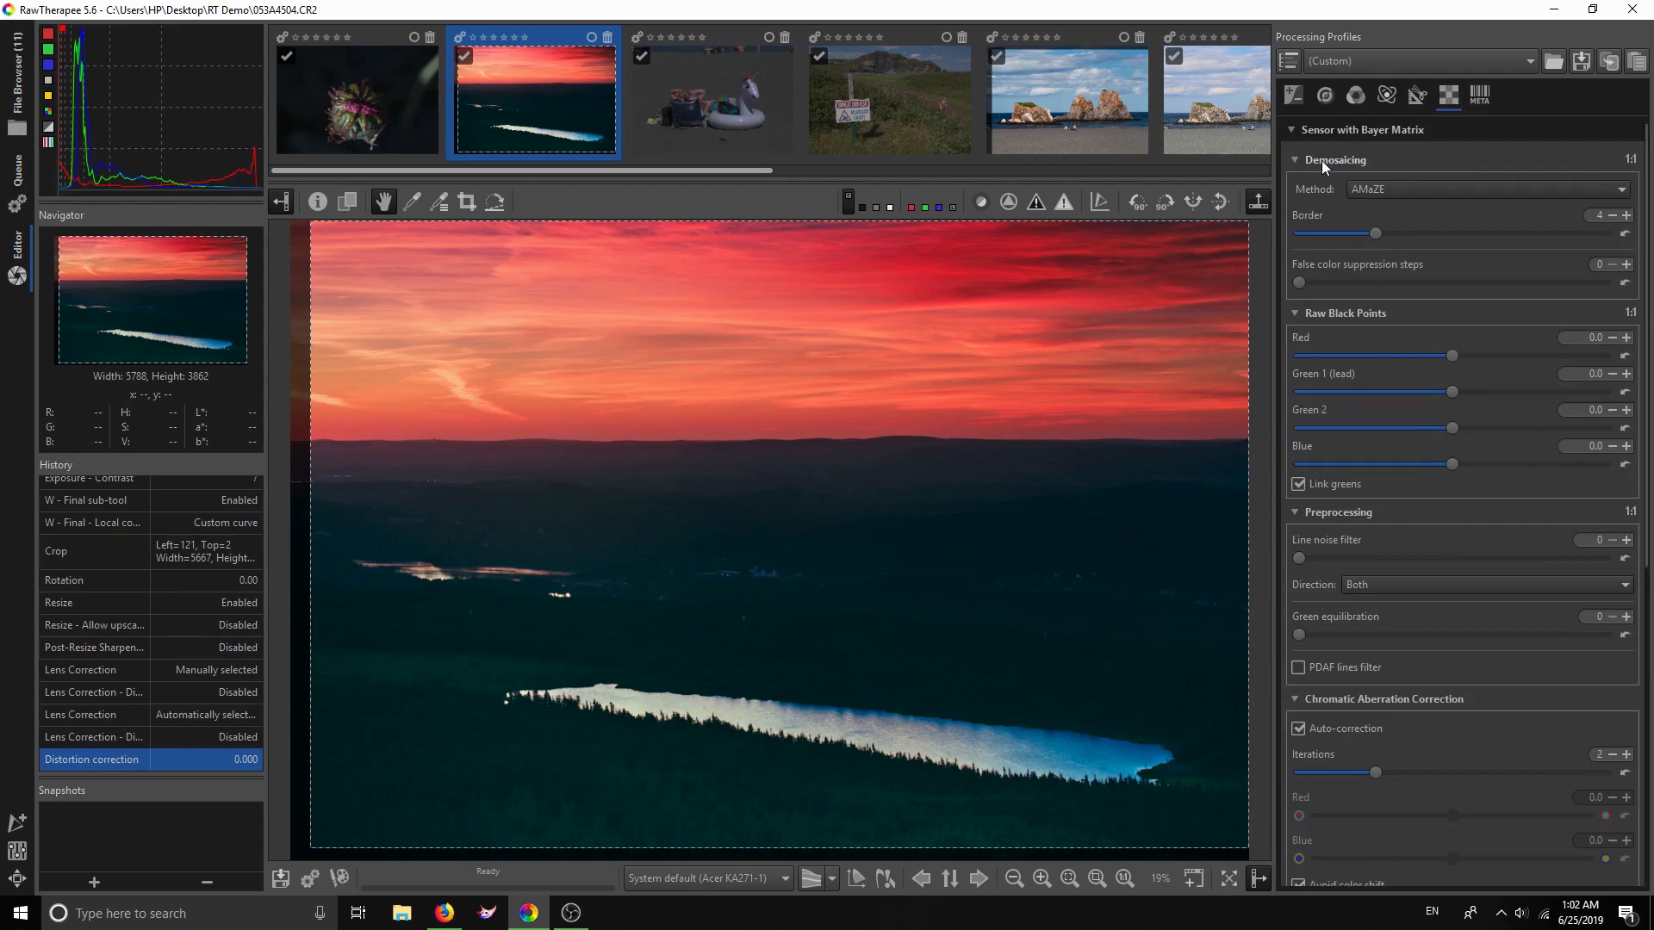
Review the Demosaicing Method choices and leave AMaZE selected
{"action": "left_click", "coordinate": [1419, 188]}
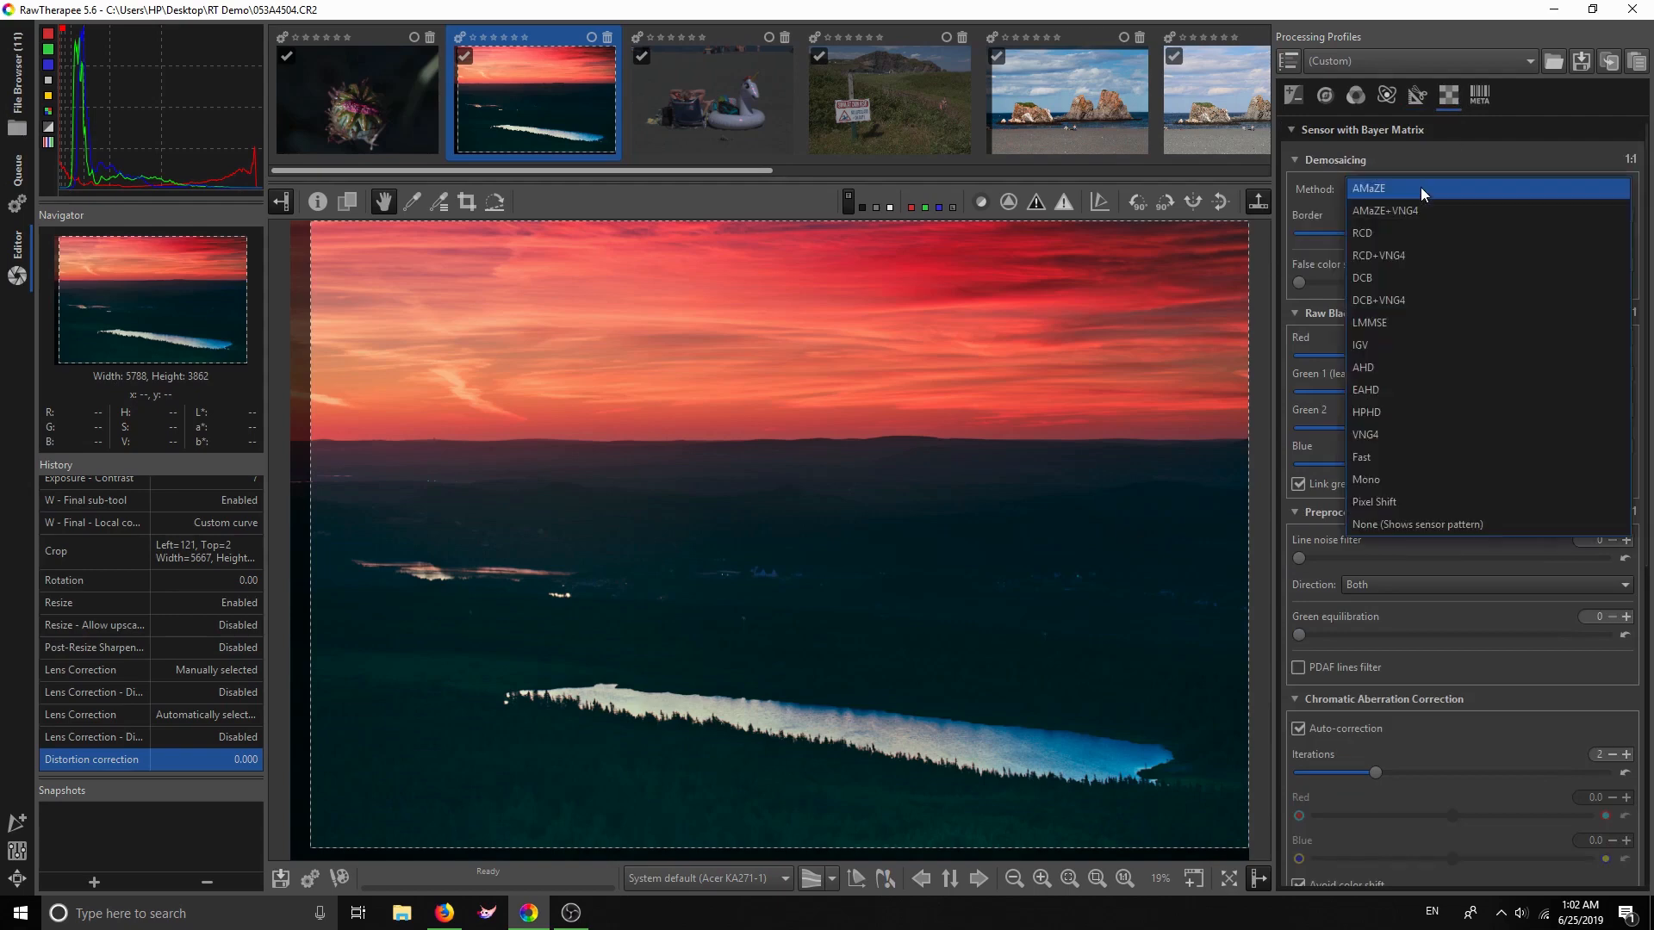
{"action": "left_click", "coordinate": [1394, 186]}
{"action": "left_click", "coordinate": [1396, 186]}
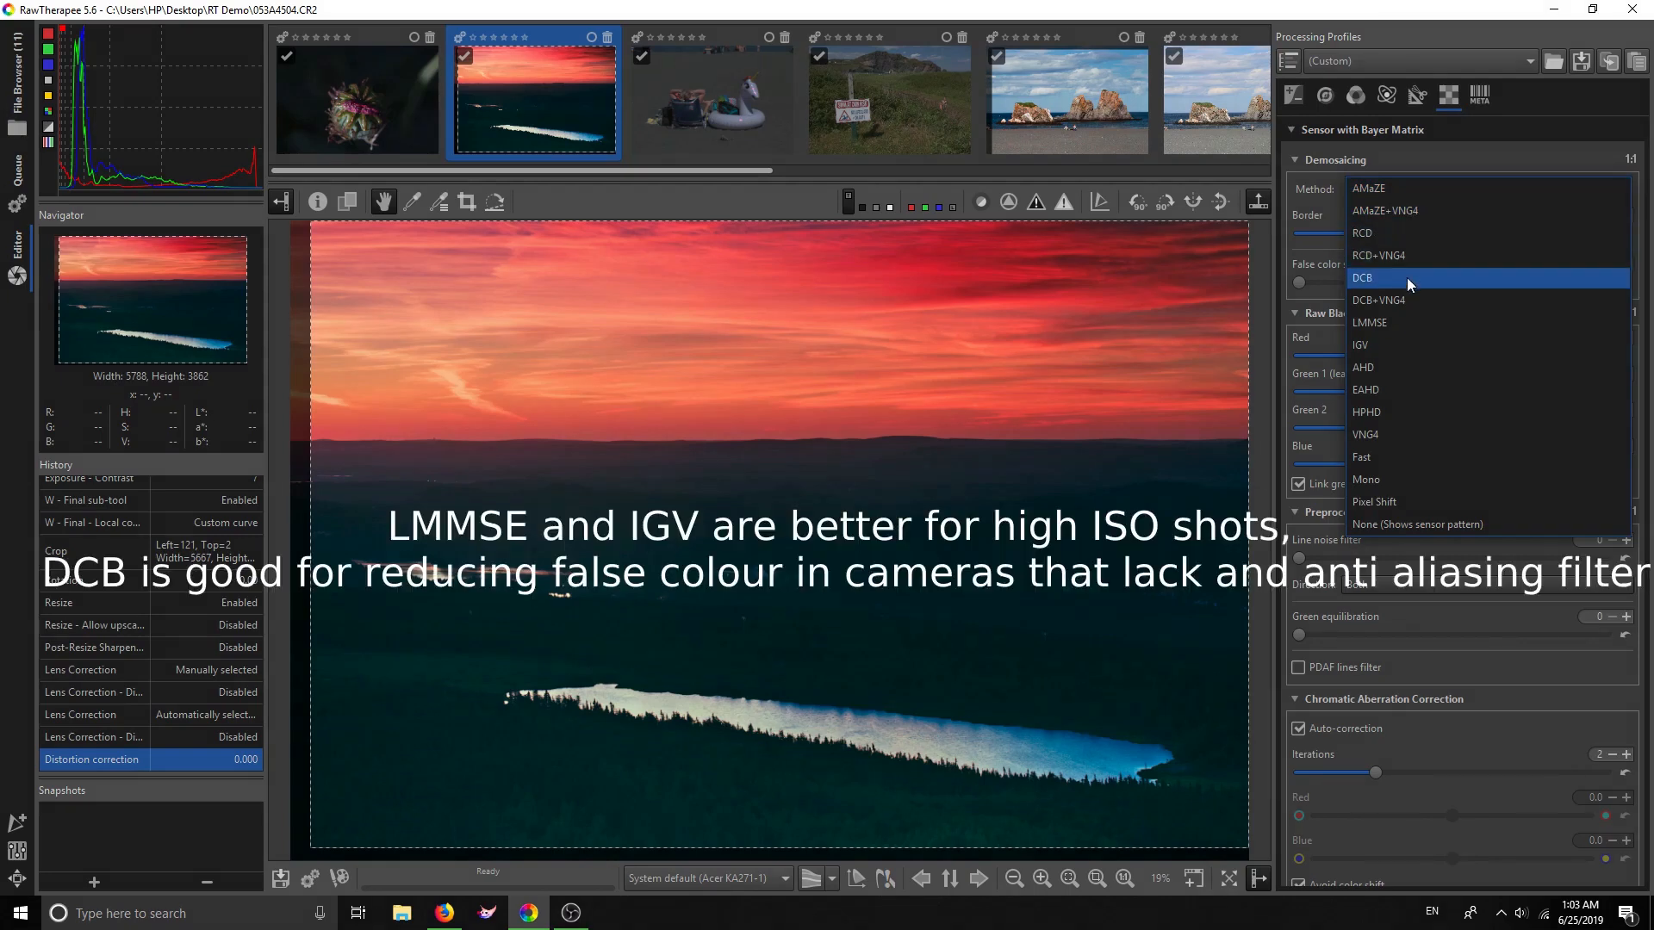
{"action": "left_click", "coordinate": [1373, 12]}
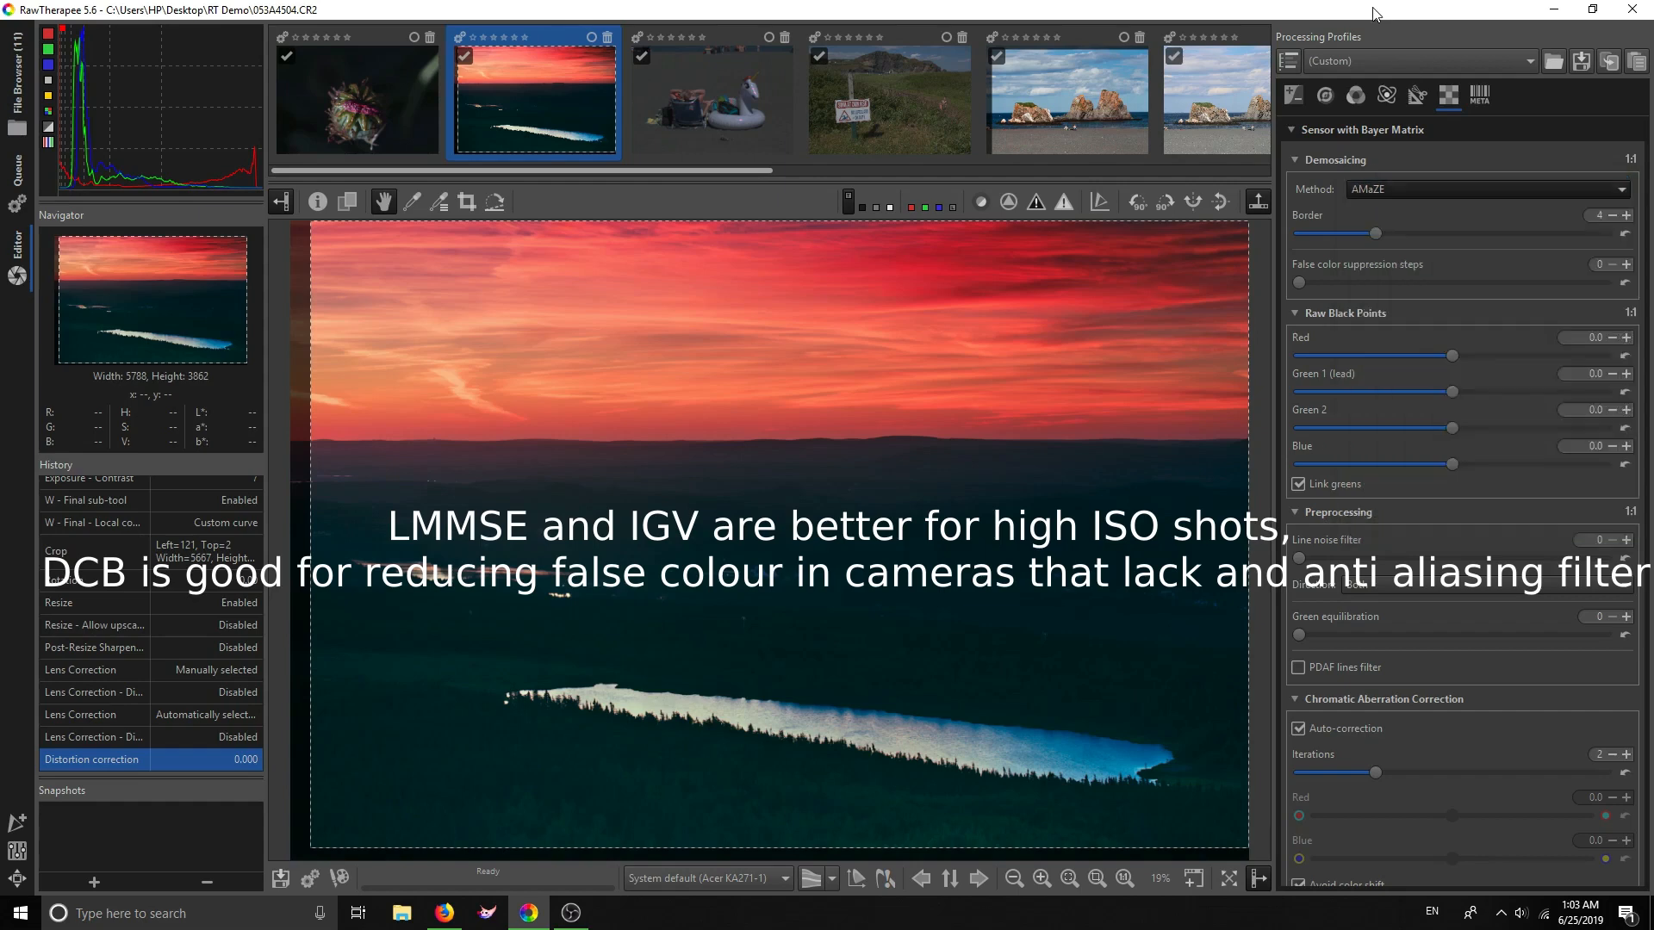
{"action": "left_click", "coordinate": [1414, 194]}
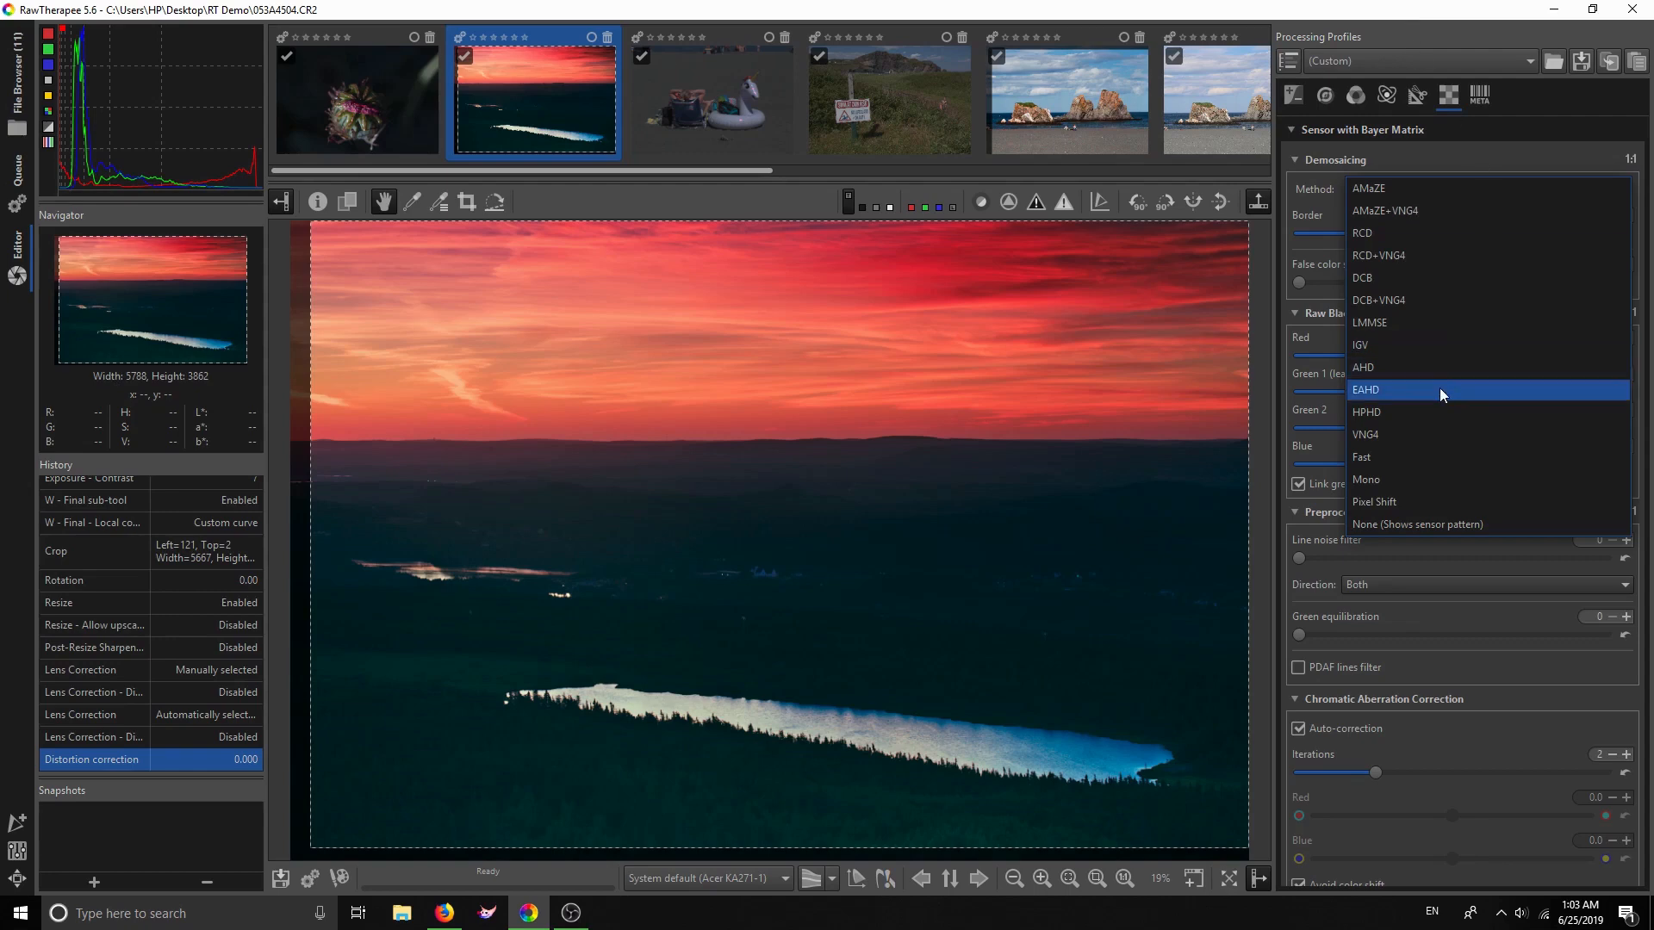
{"action": "left_click", "coordinate": [1401, 8]}
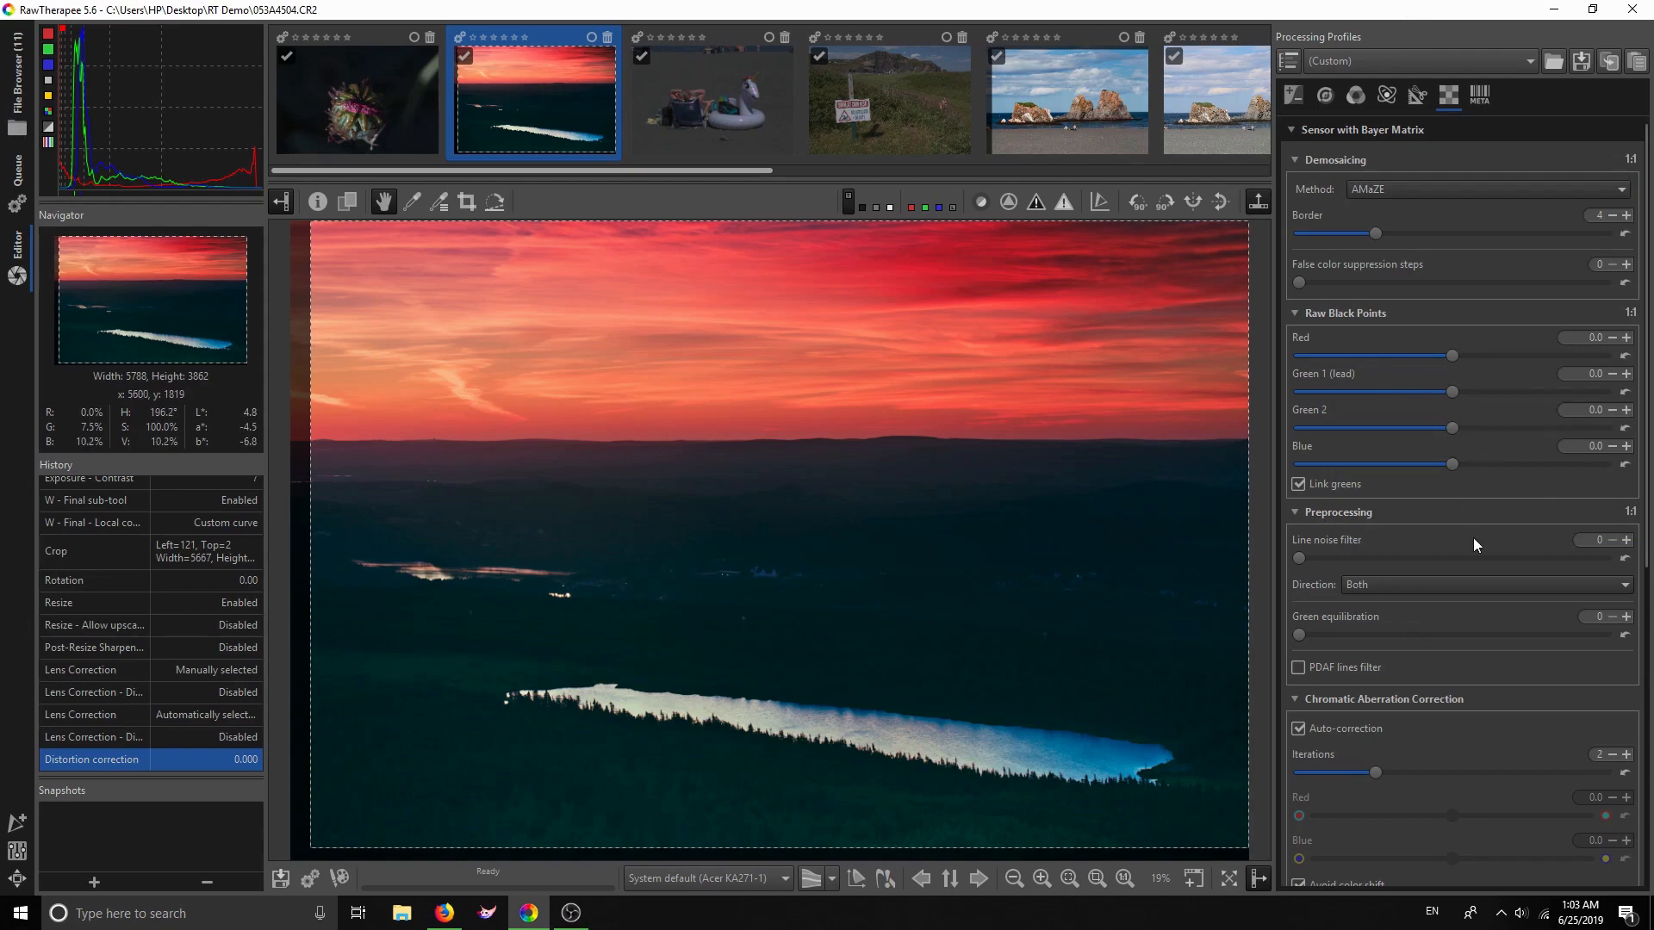
Enable the Hot pixel filter in Raw Preprocessing, leaving the threshold at 100
{"action": "scroll", "coordinate": [1473, 543], "scroll_direction": "down", "scroll_amount": 3}
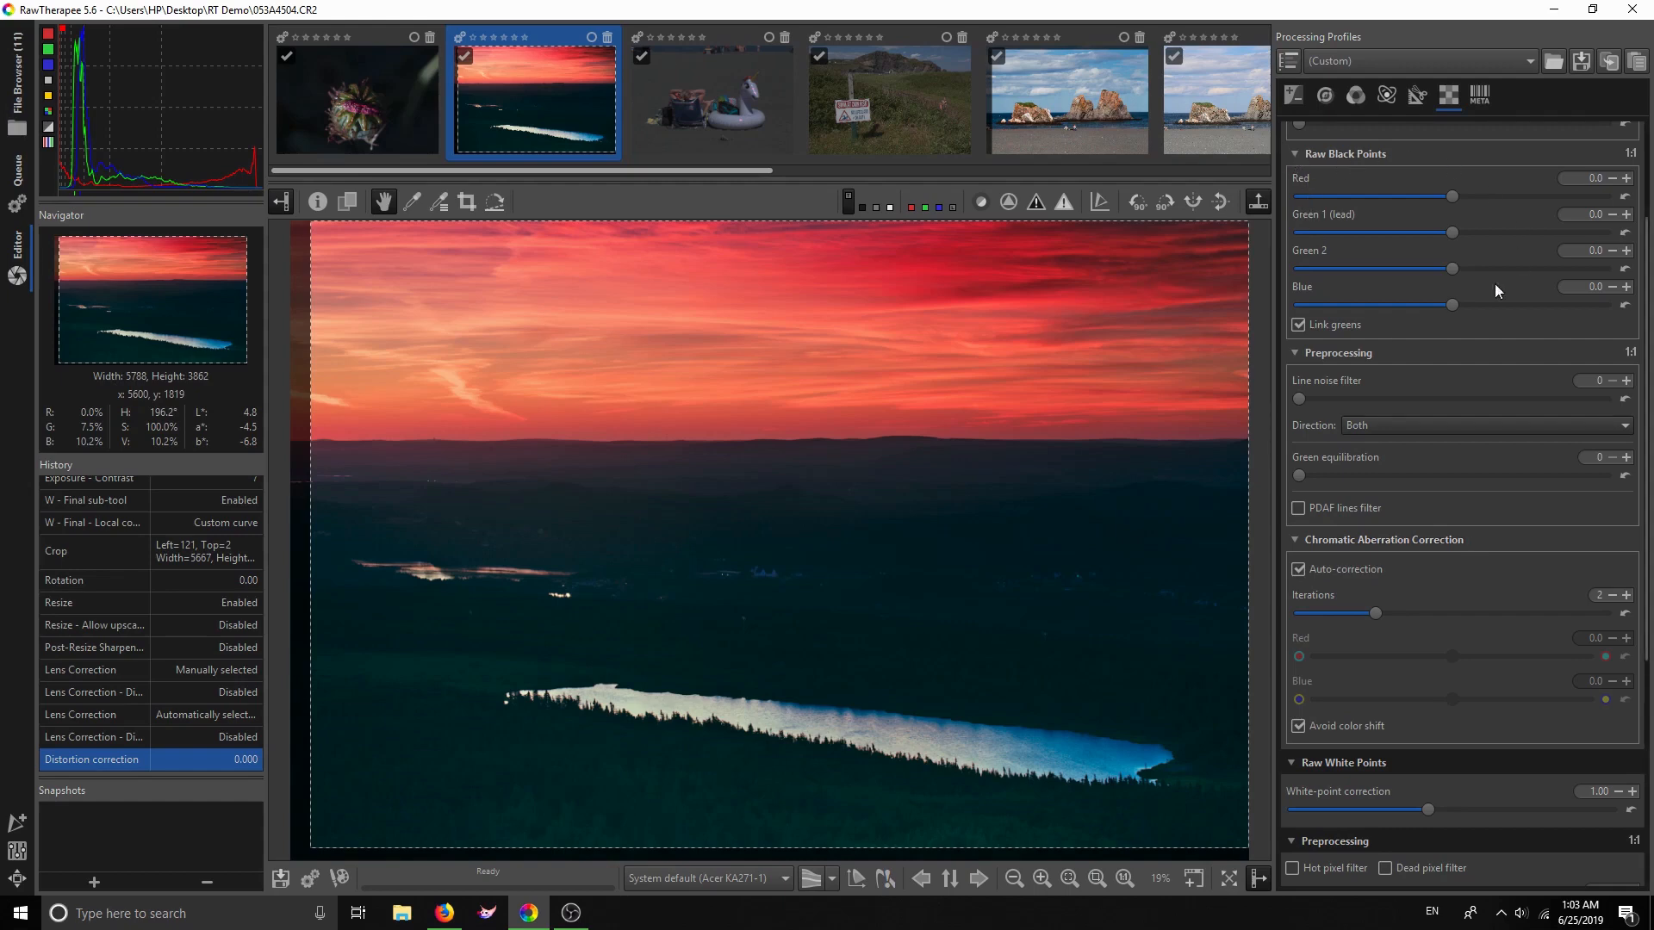
{"action": "scroll", "coordinate": [1352, 527], "scroll_direction": "up", "scroll_amount": 1}
{"action": "scroll", "coordinate": [1352, 563], "scroll_direction": "down", "scroll_amount": 4}
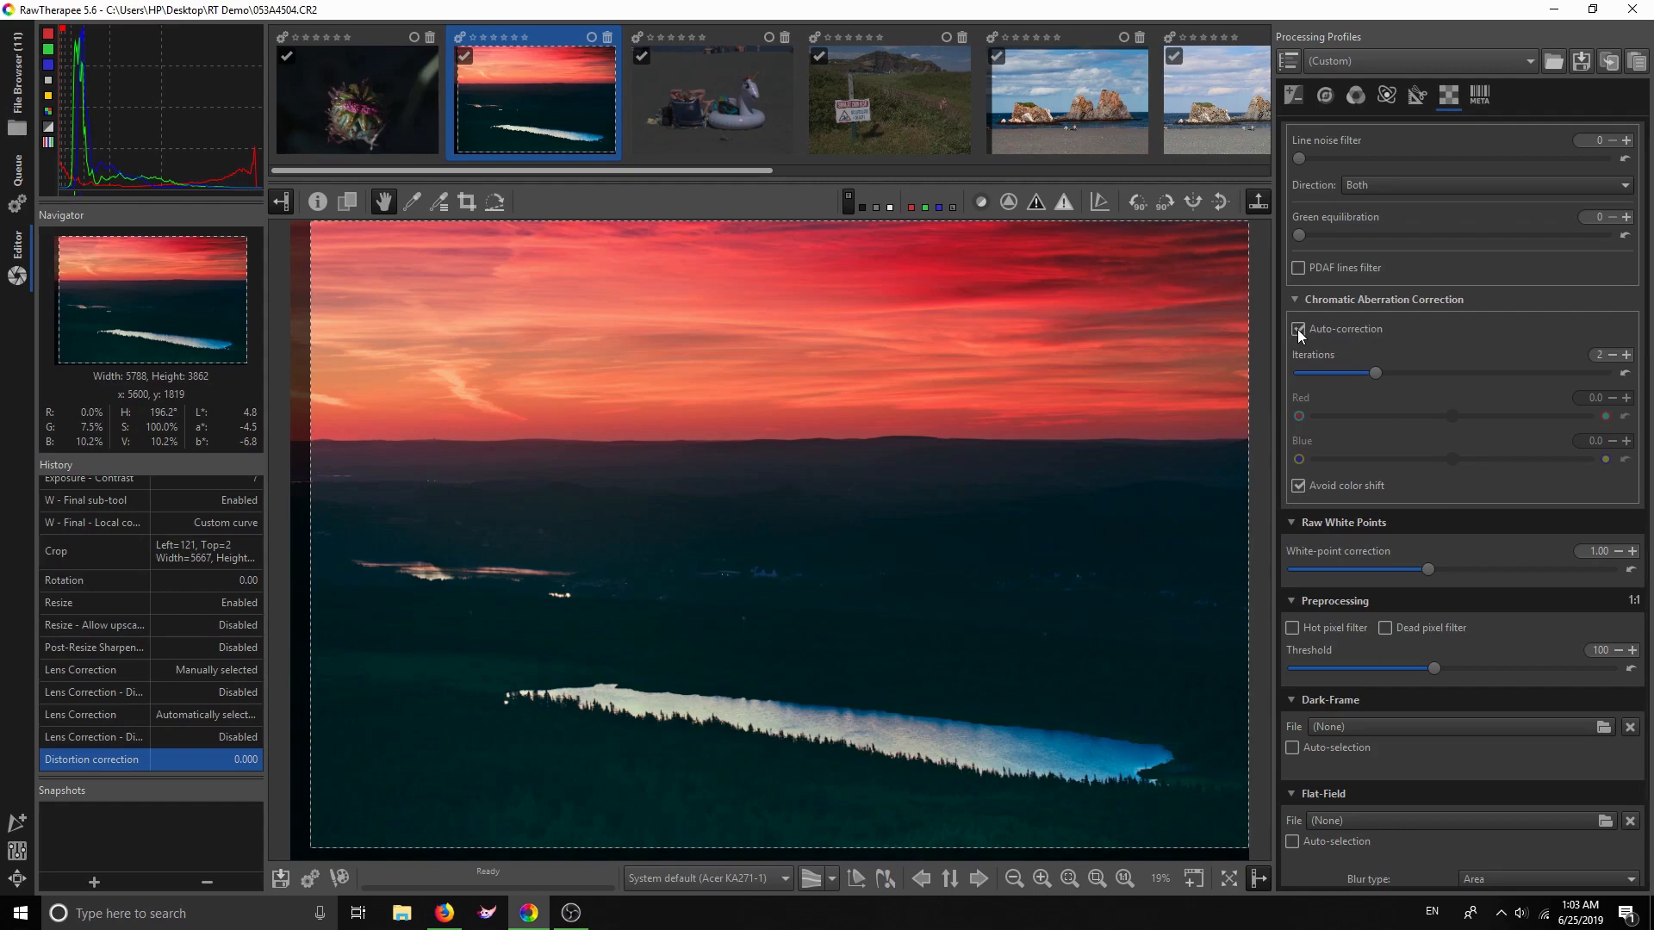
{"action": "scroll", "coordinate": [1363, 549], "scroll_direction": "down", "scroll_amount": 2}
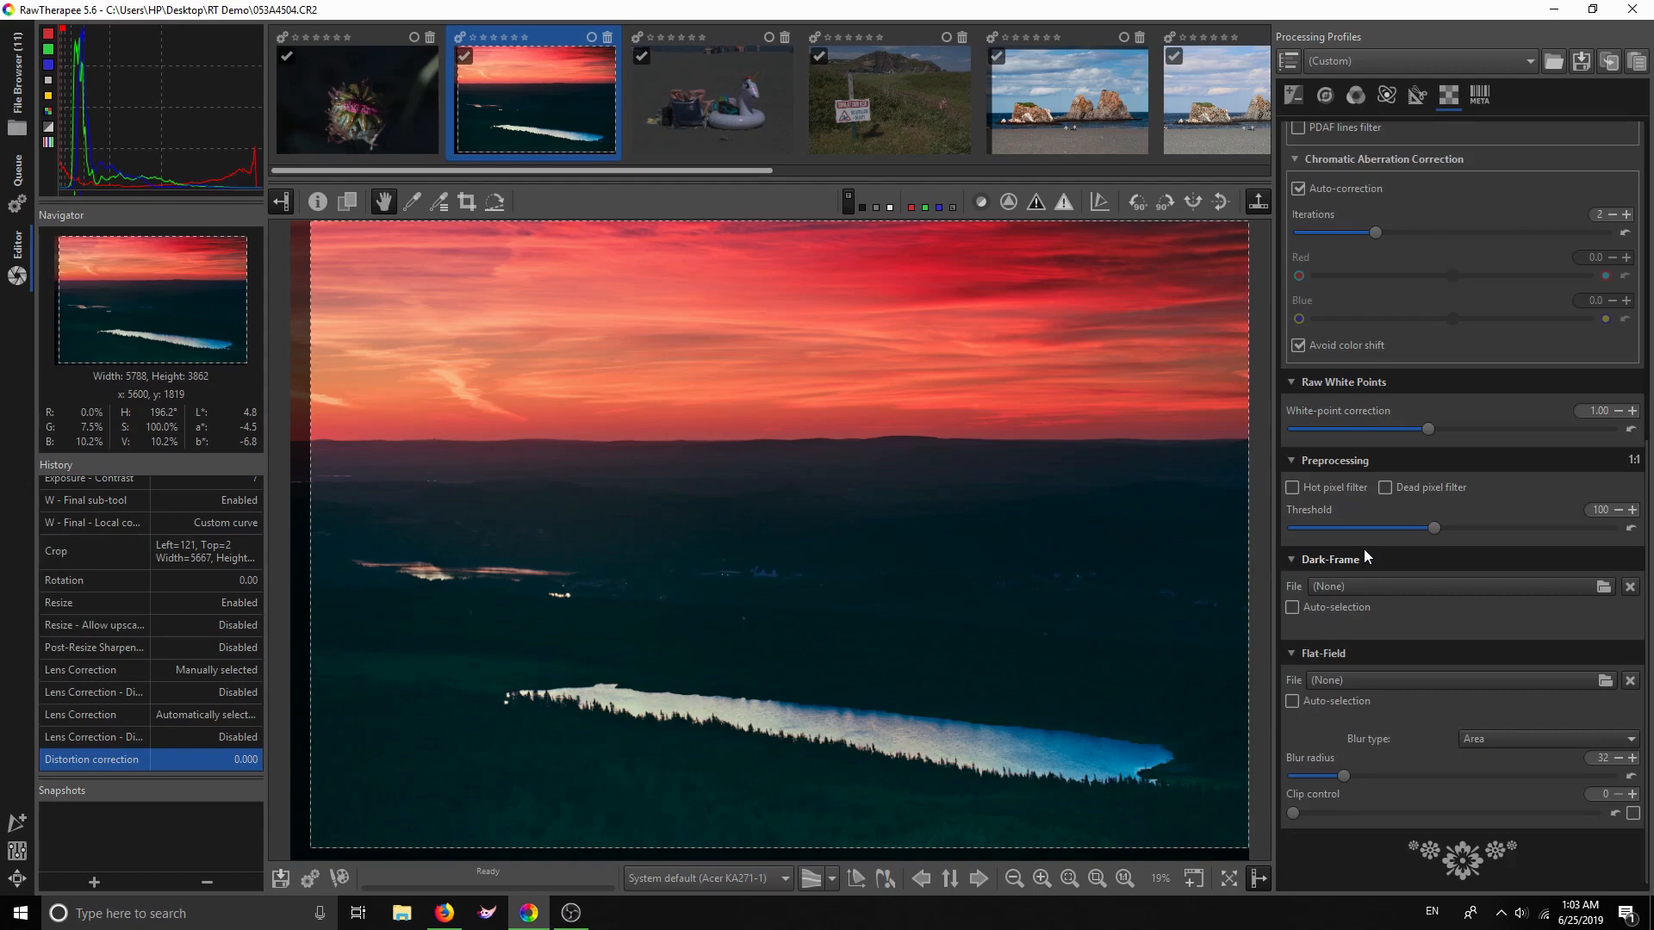
{"action": "left_click", "coordinate": [1293, 488]}
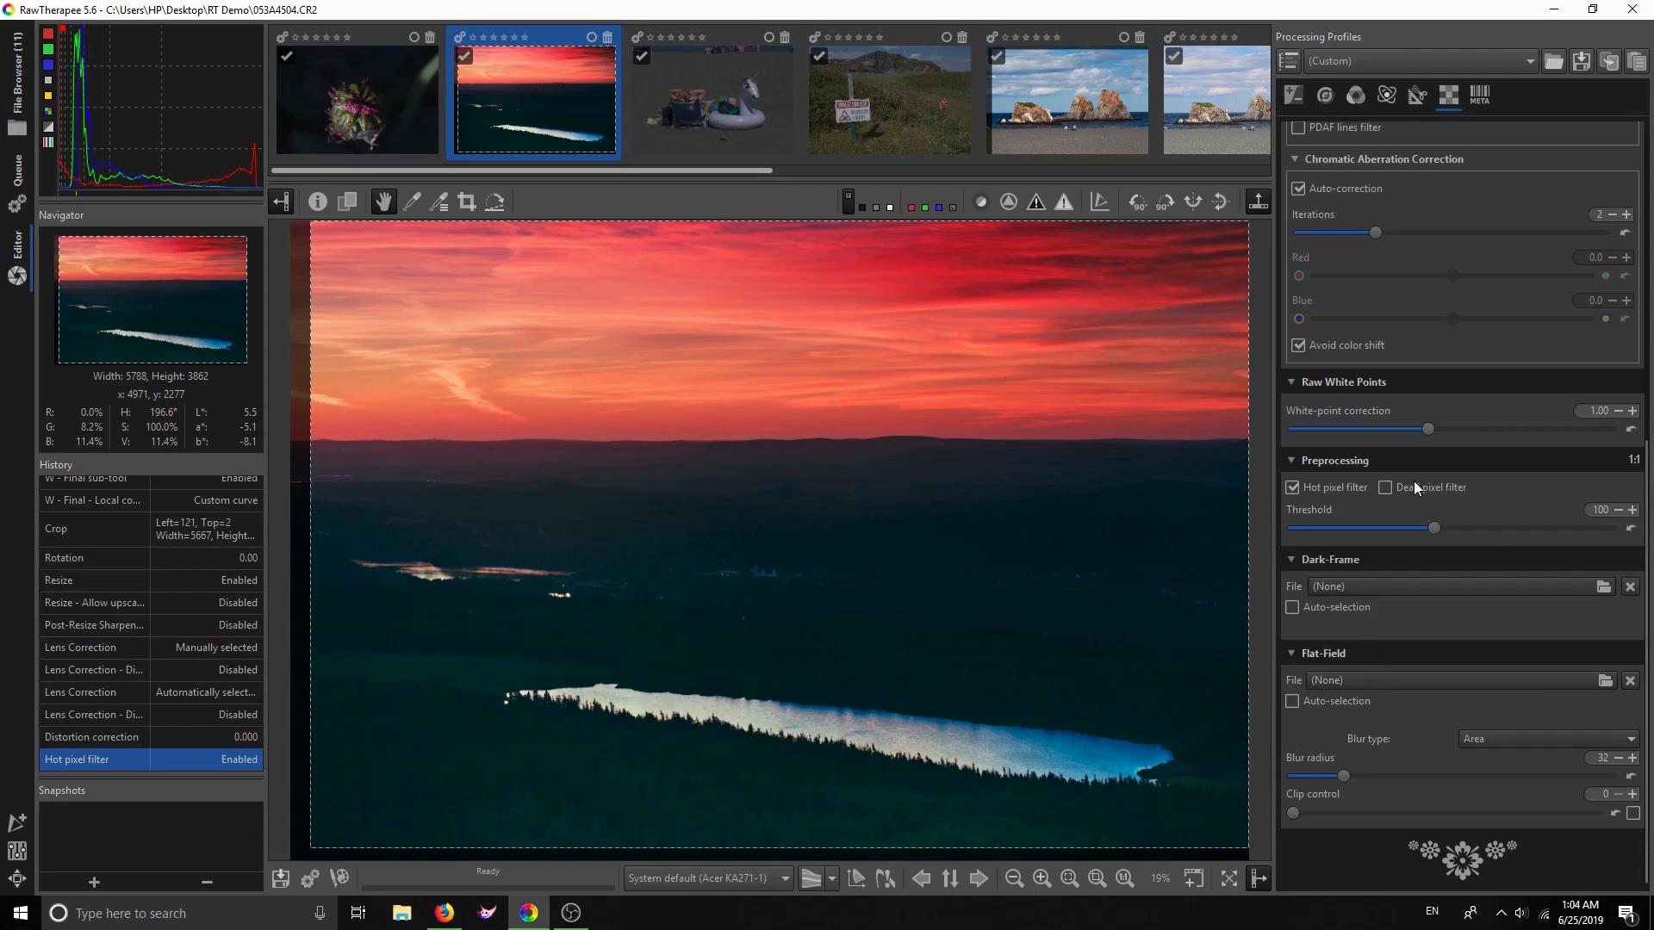
Check the sunset photo's Exif metadata, then return to the Exposure settings
{"action": "scroll", "coordinate": [1455, 329], "scroll_direction": "up", "scroll_amount": 6}
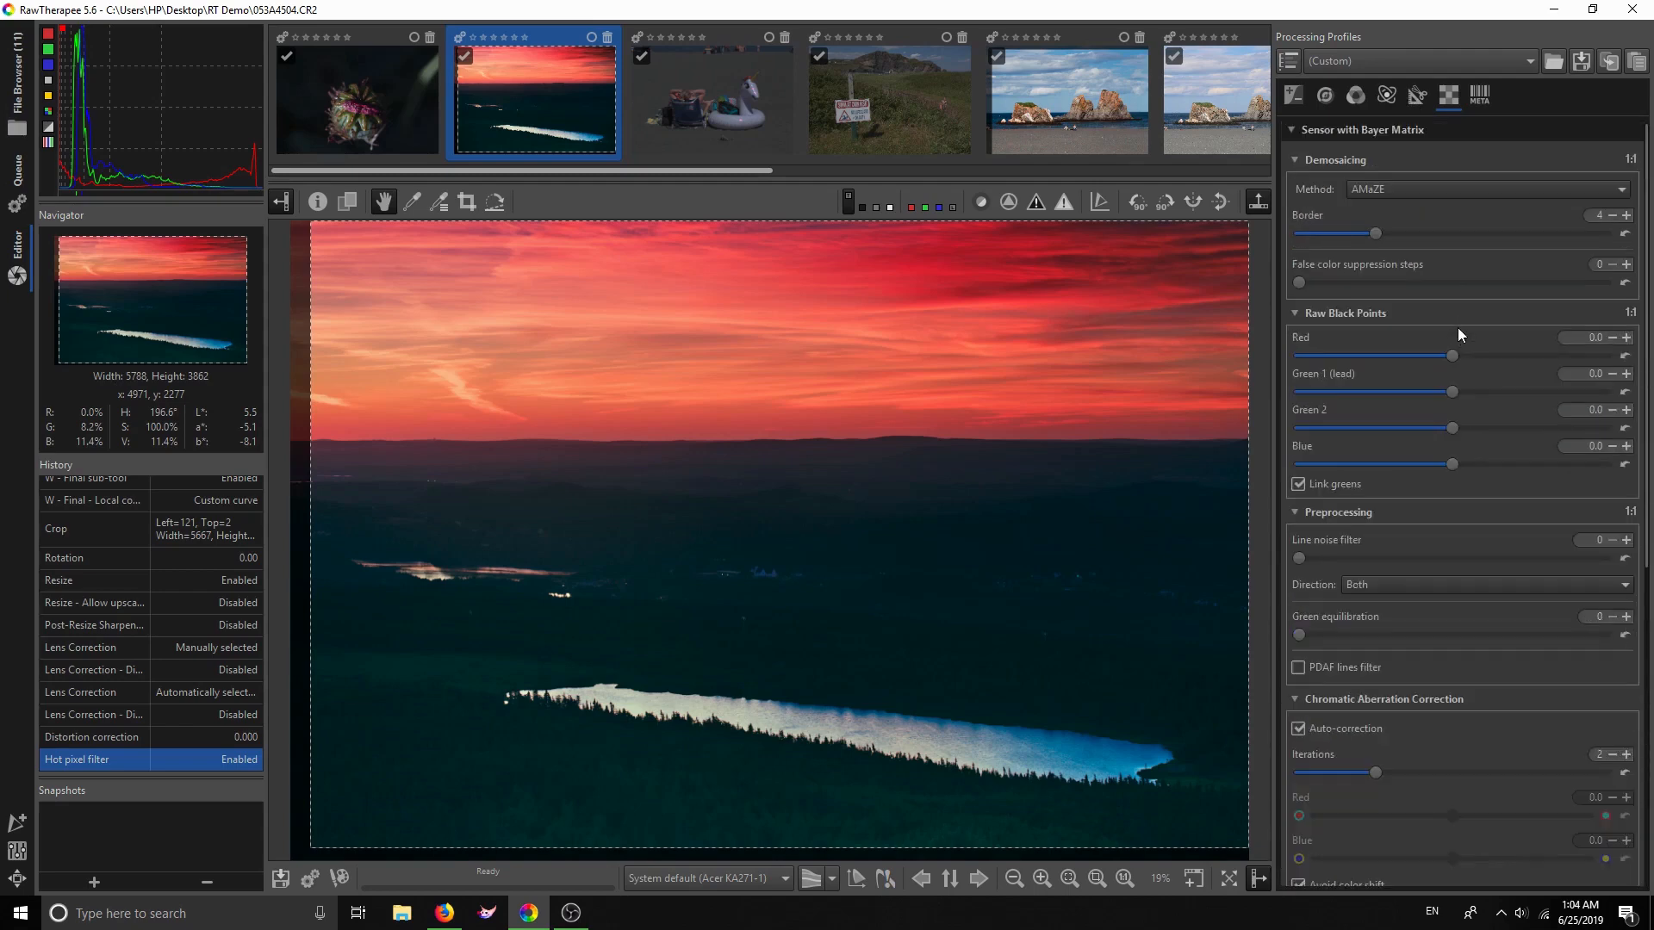
{"action": "left_click_drag", "start_coordinate": [1648, 202], "coordinate": [1648, 413]}
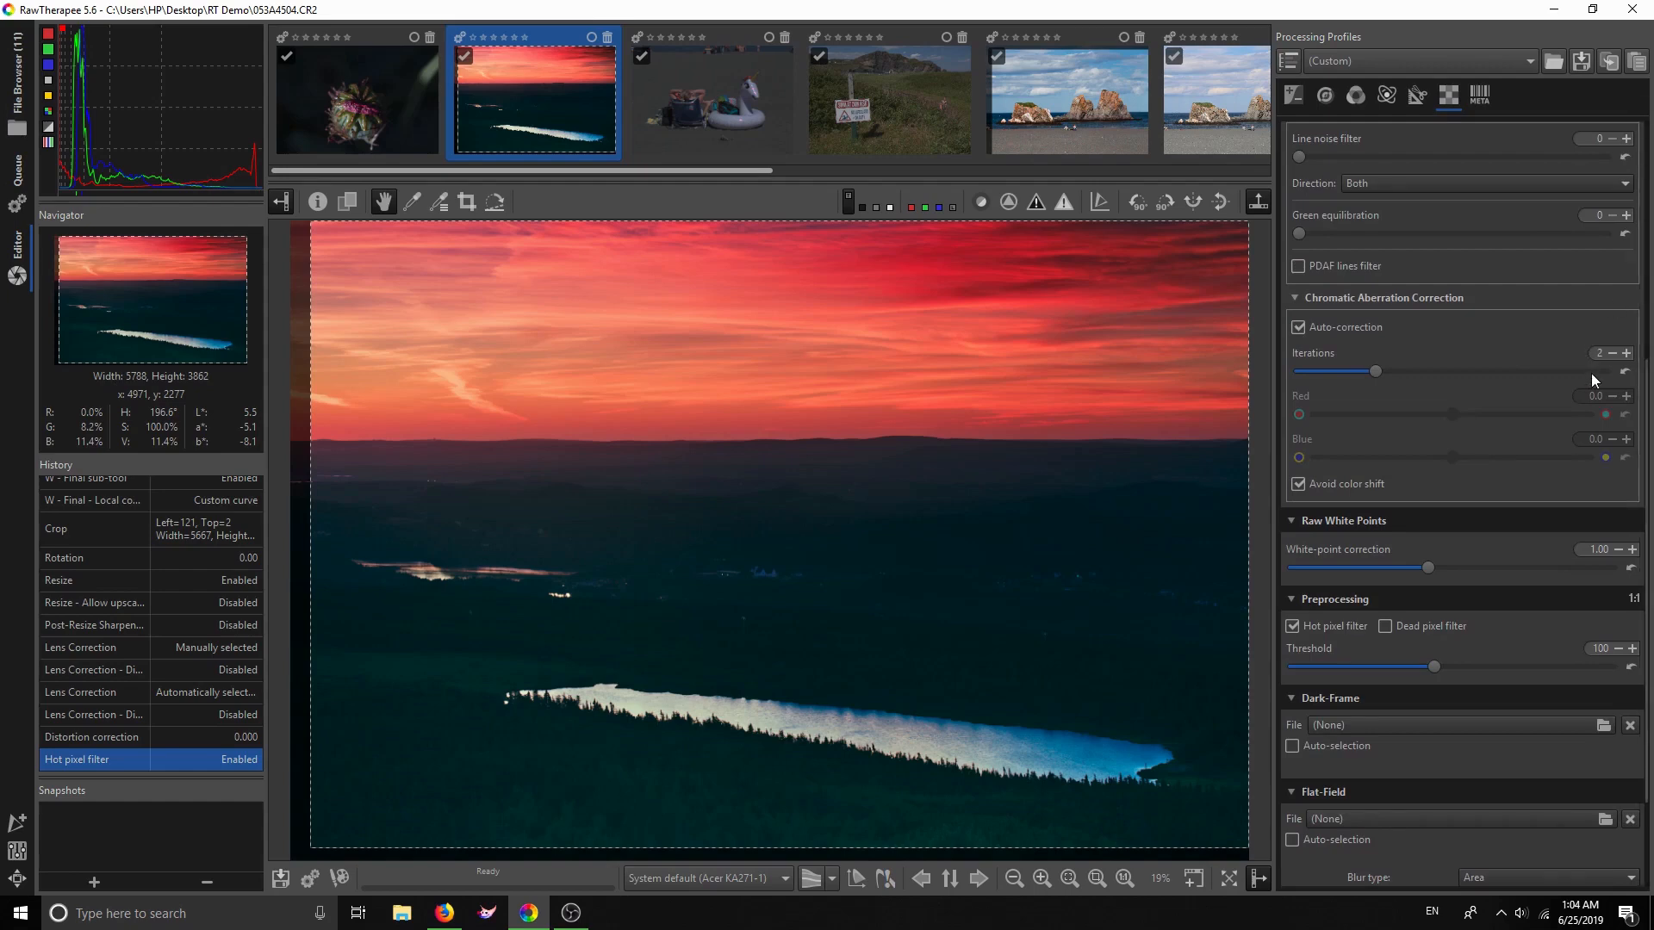
{"action": "scroll", "coordinate": [1644, 424], "scroll_direction": "down", "scroll_amount": 3}
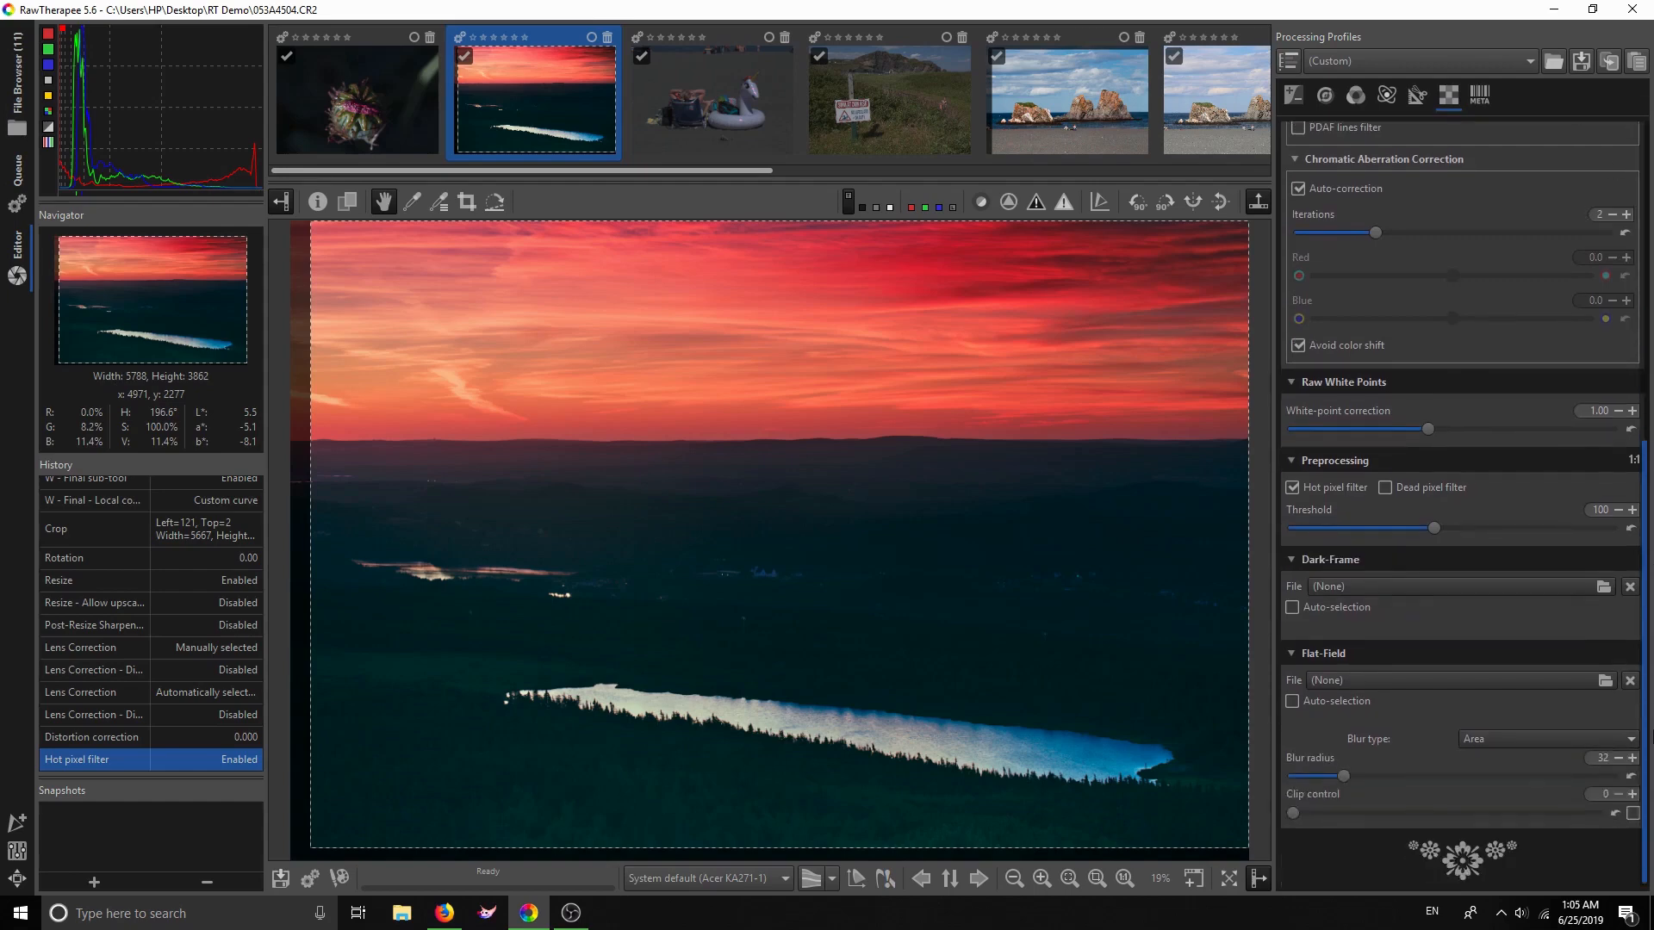
{"action": "scroll", "coordinate": [1643, 430], "scroll_direction": "up", "scroll_amount": 12}
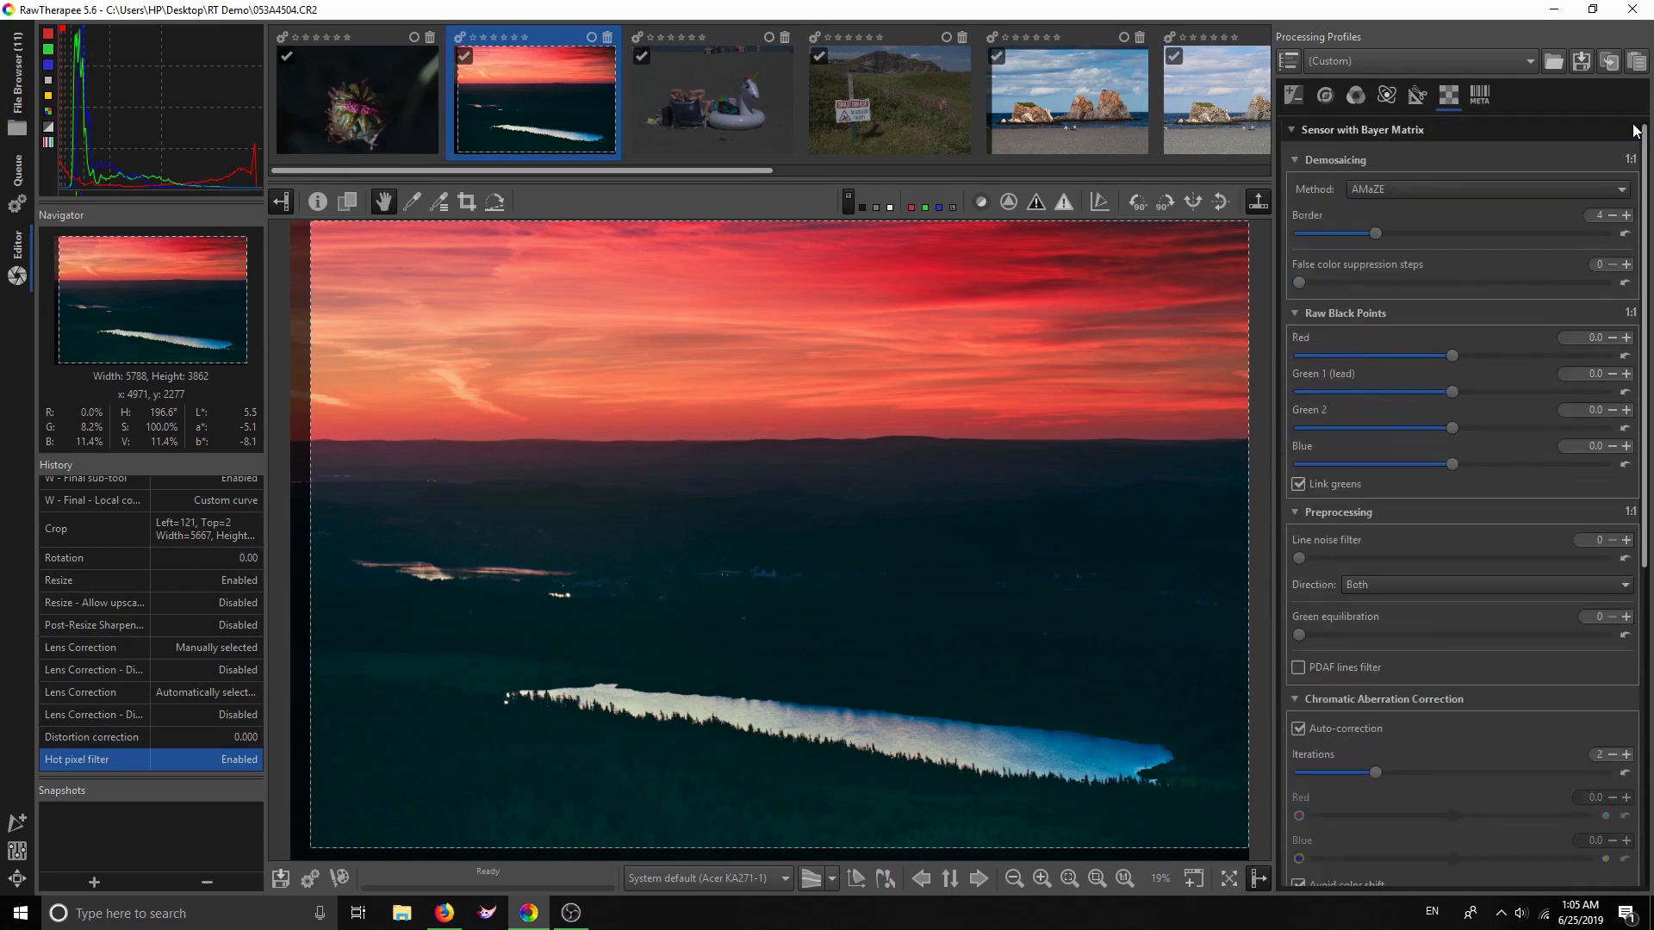
{"action": "left_click", "coordinate": [1487, 88]}
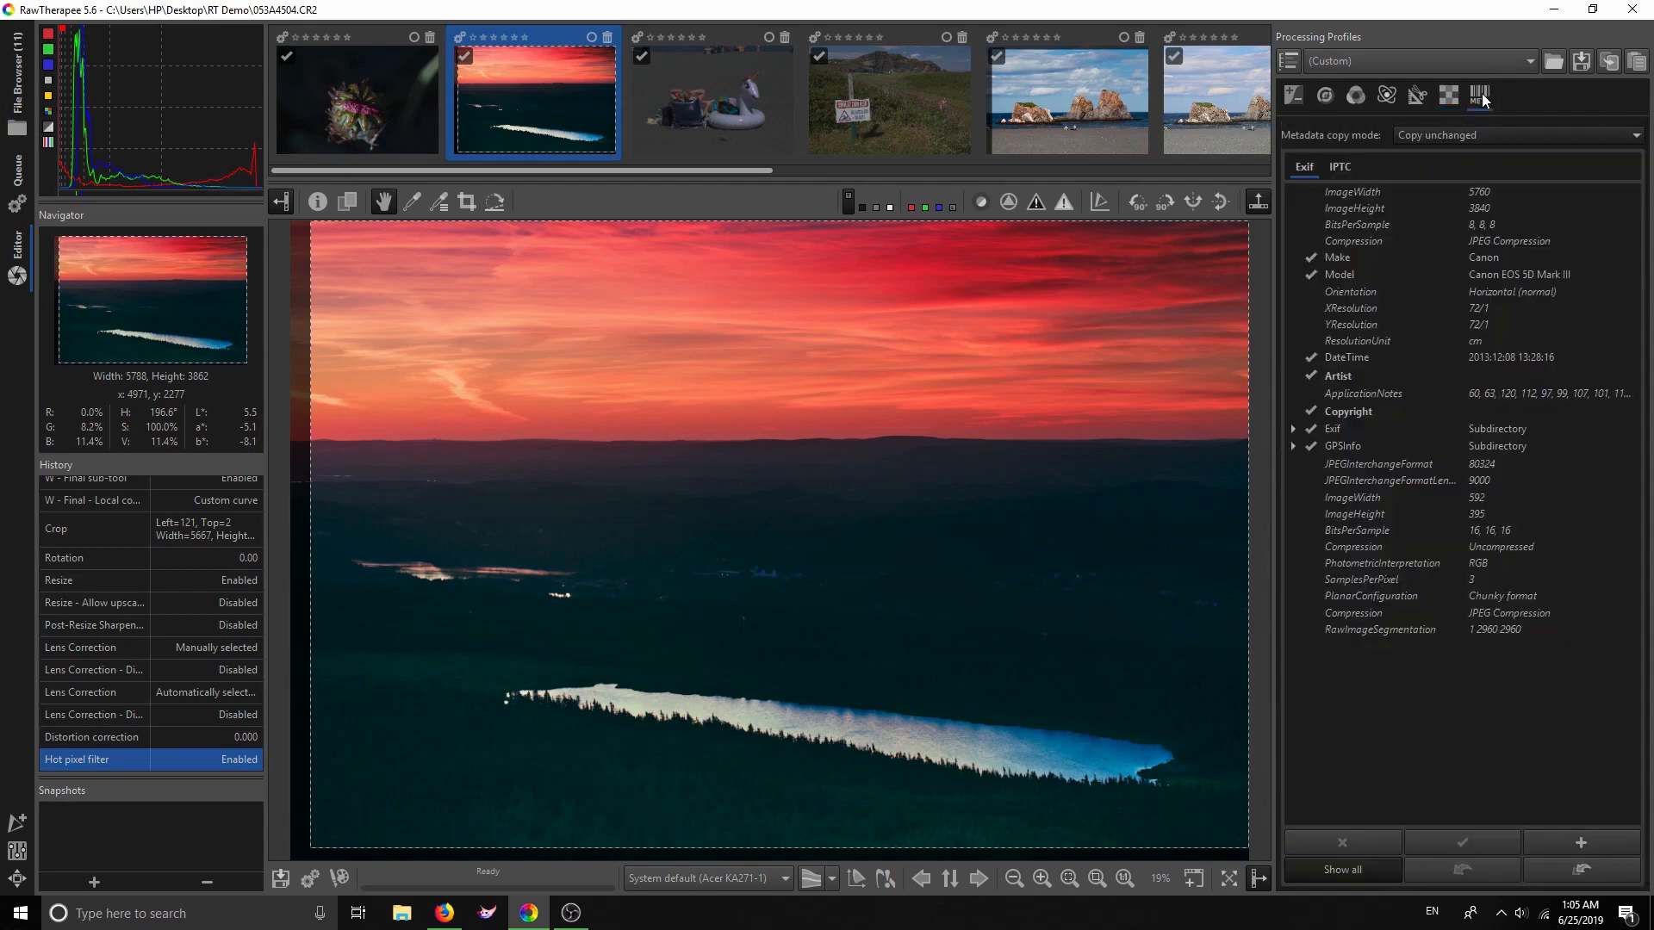
{"action": "left_click", "coordinate": [1294, 93]}
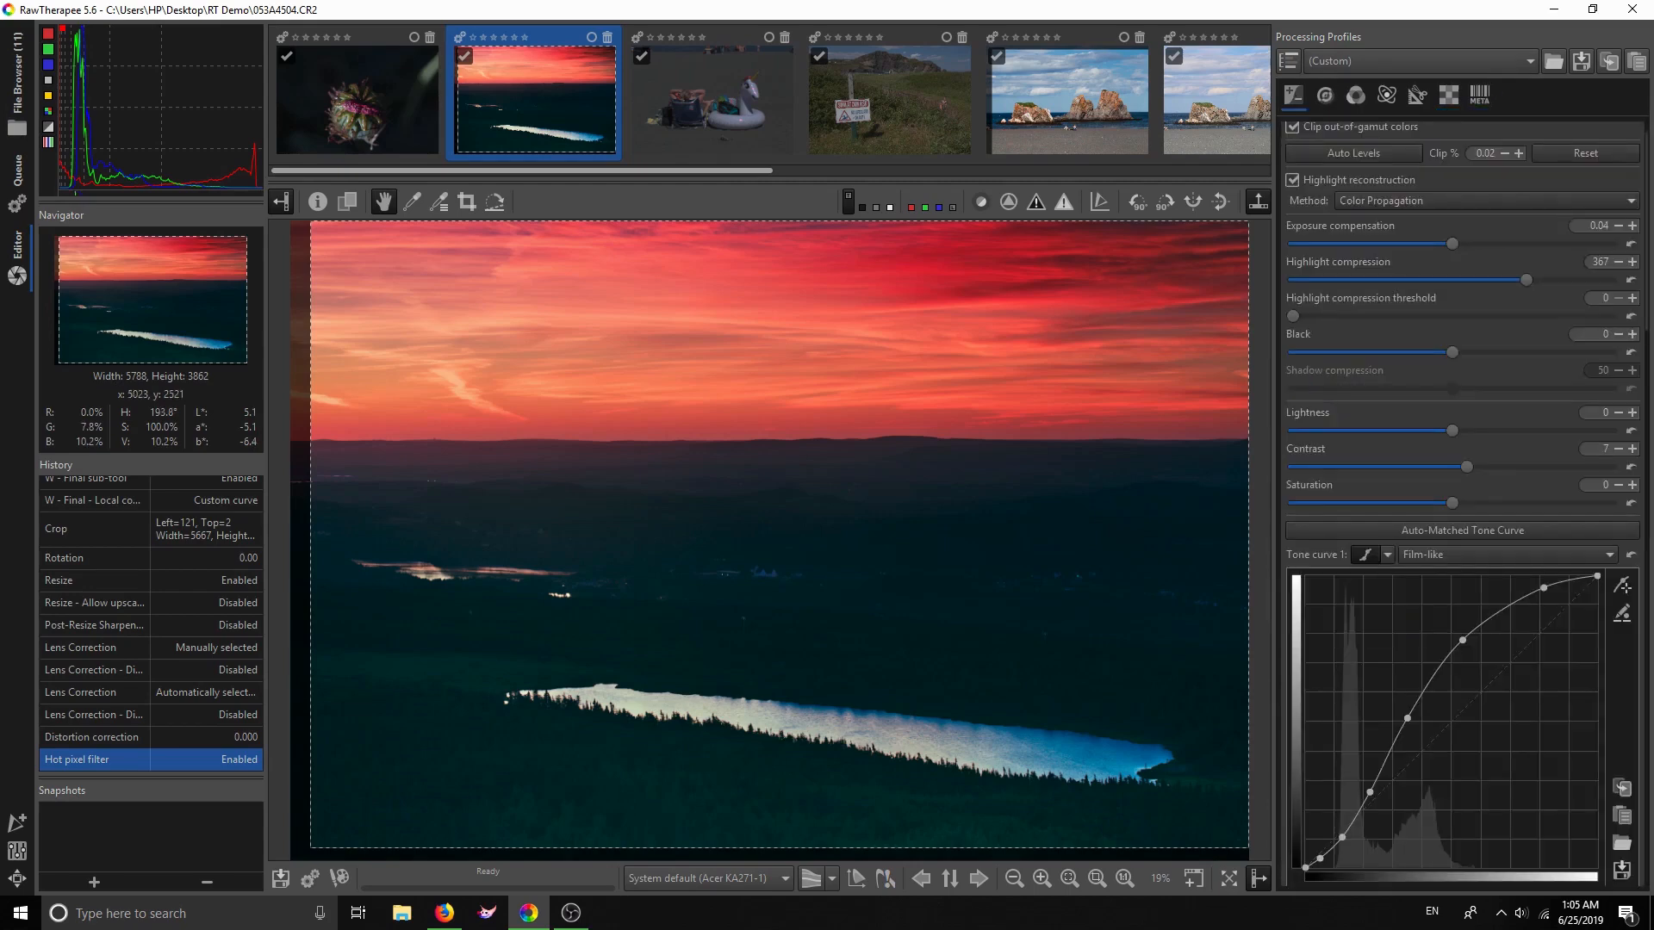